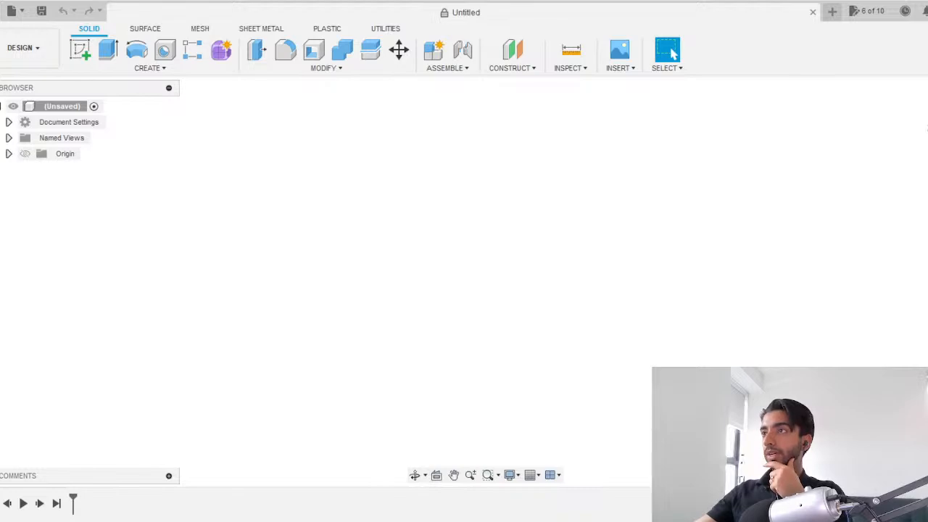
Open the aircraft drawing FA6X.jpg and examine its top, front and side views.
left_click_drag(927, 128, 227, 59)
double_click(114, 67)
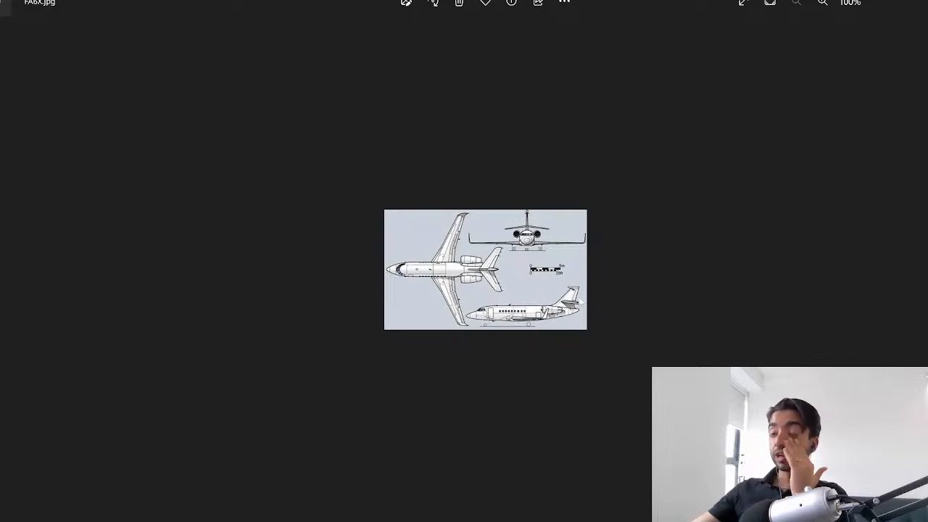
scroll(546, 304, "up", 5)
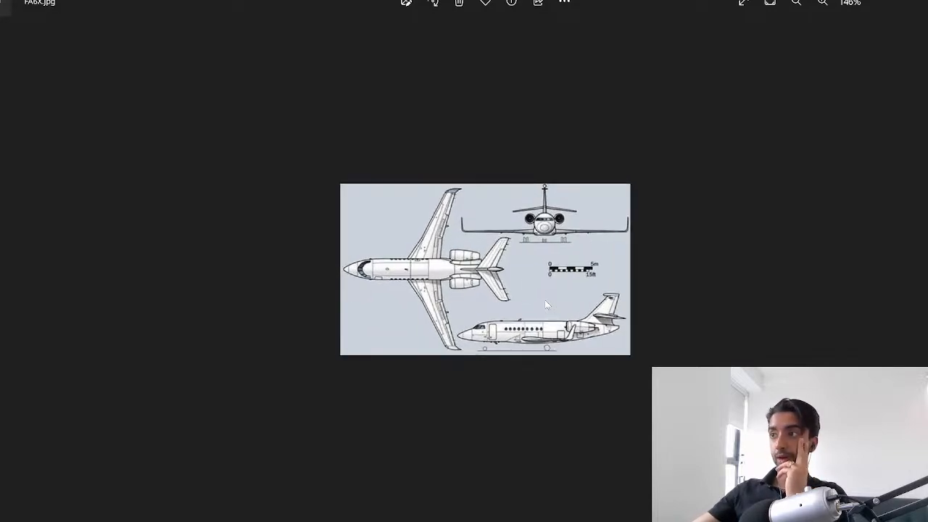
scroll(545, 304, "up", 3)
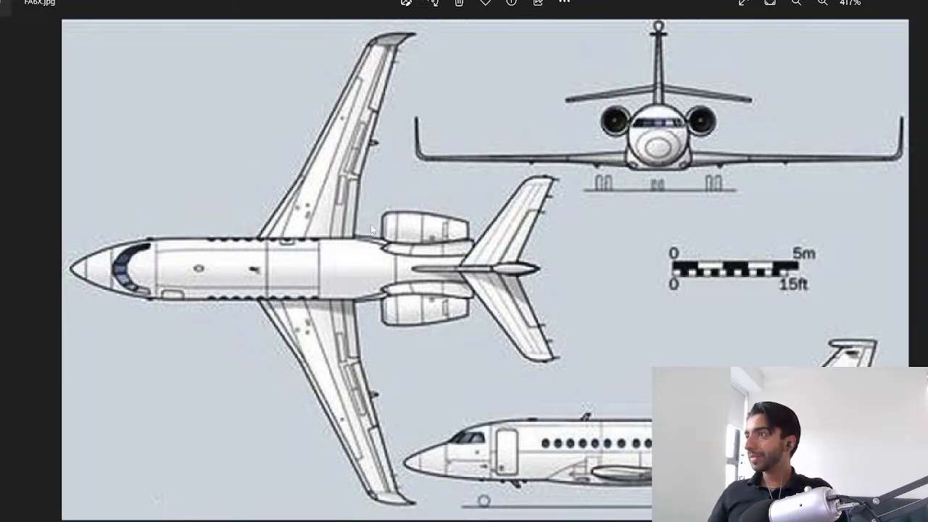
scroll(490, 230, "down", 5)
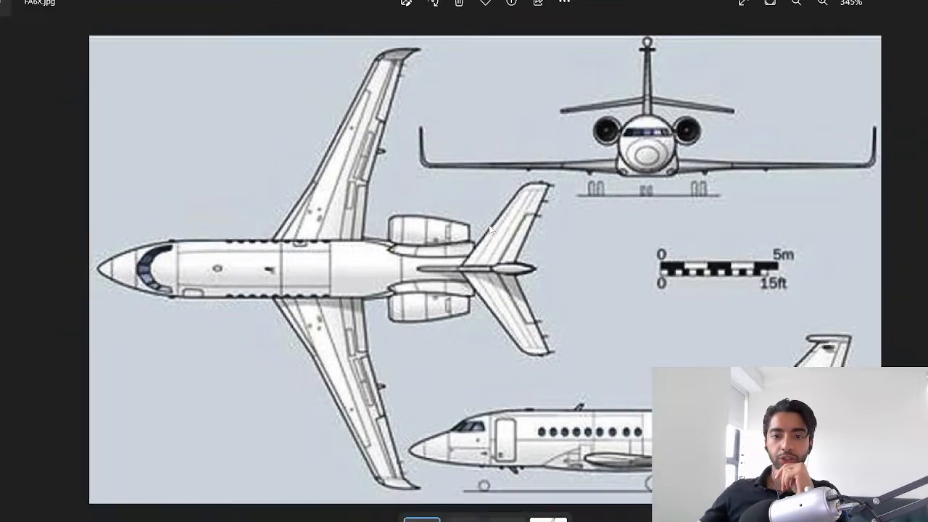
scroll(488, 230, "down", 3)
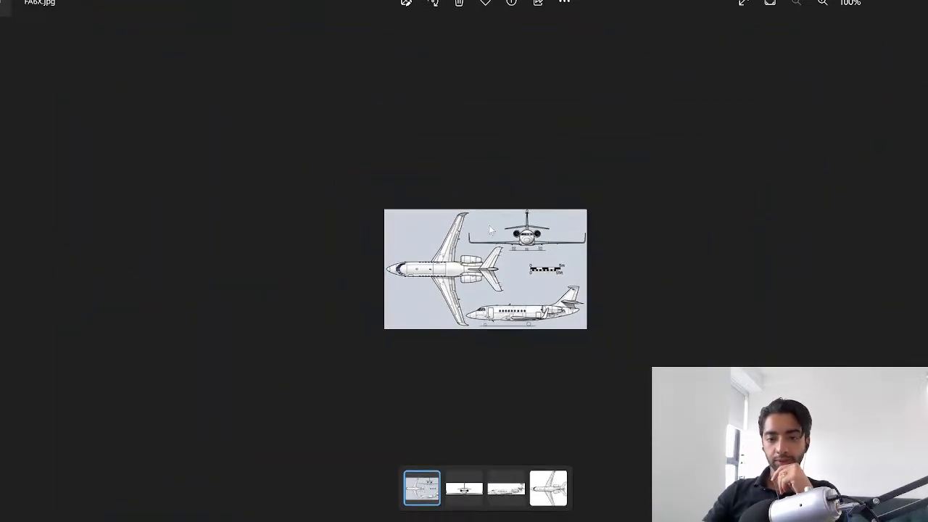
Examine the separate reference images Front.jpg, Side.jpg and Top.jpg up close, and close the image viewer.
key("Right")
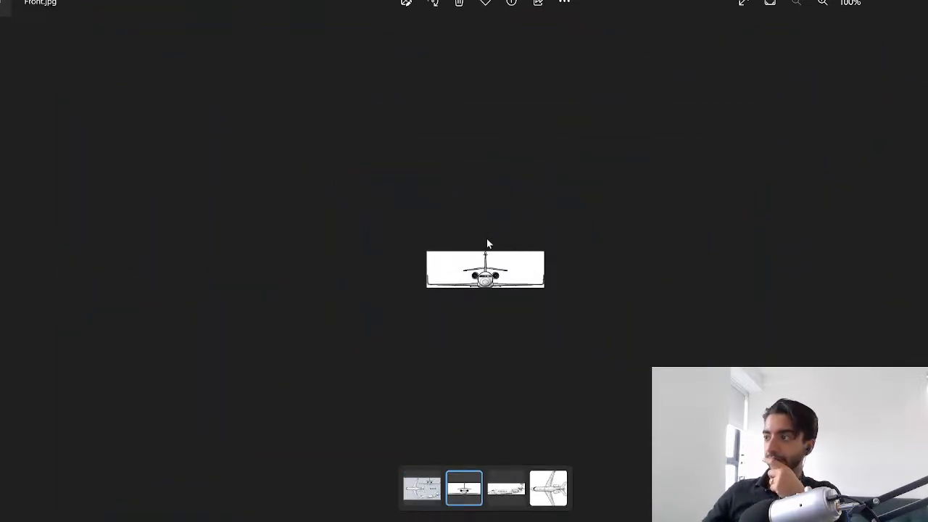
scroll(539, 293, "up", 5)
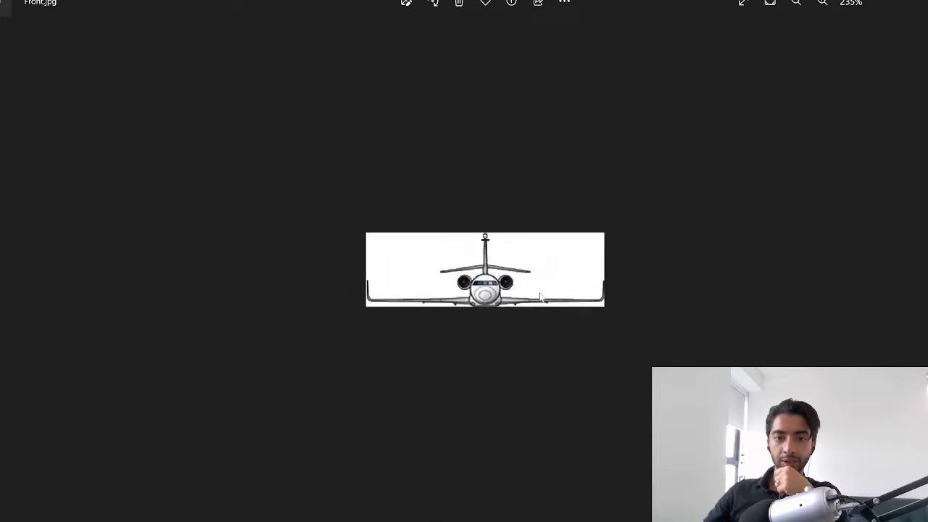
scroll(540, 296, "up", 6)
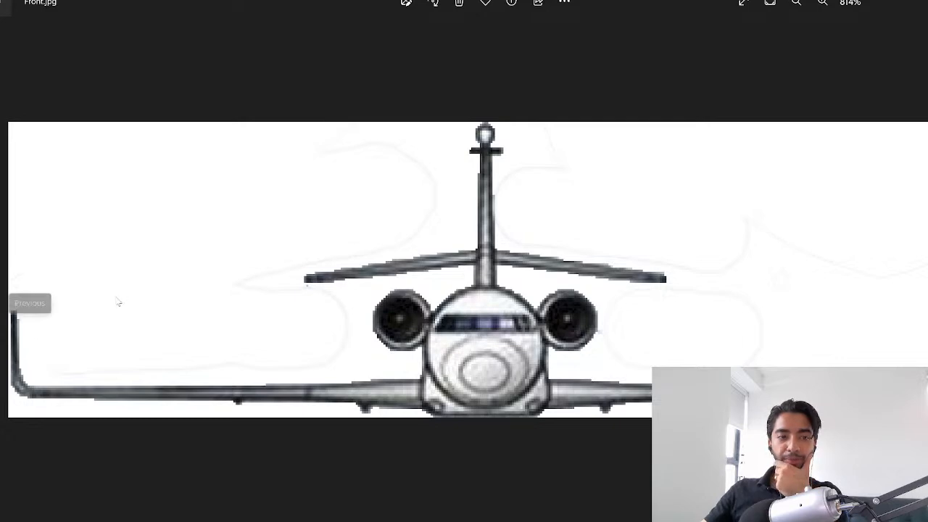
scroll(350, 307, "up", 1)
scroll(350, 307, "down", 3)
scroll(350, 306, "down", 5)
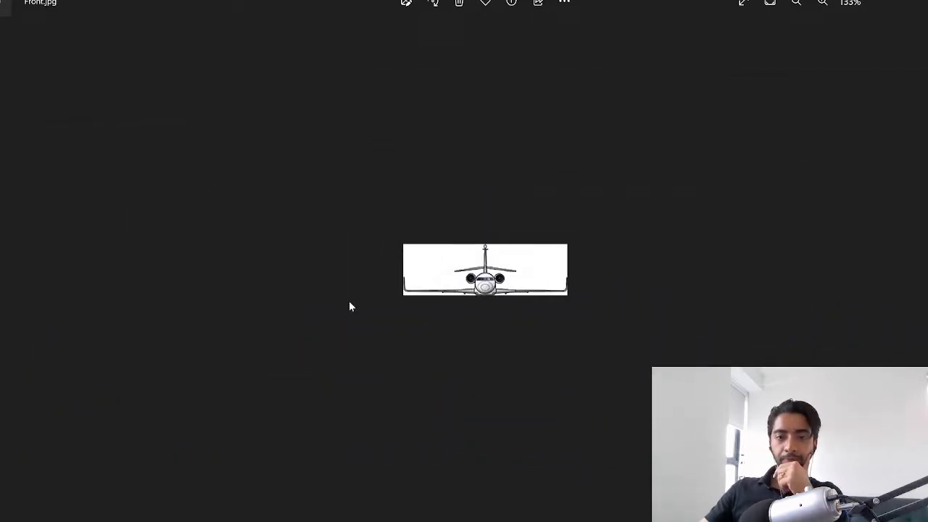
key("Right")
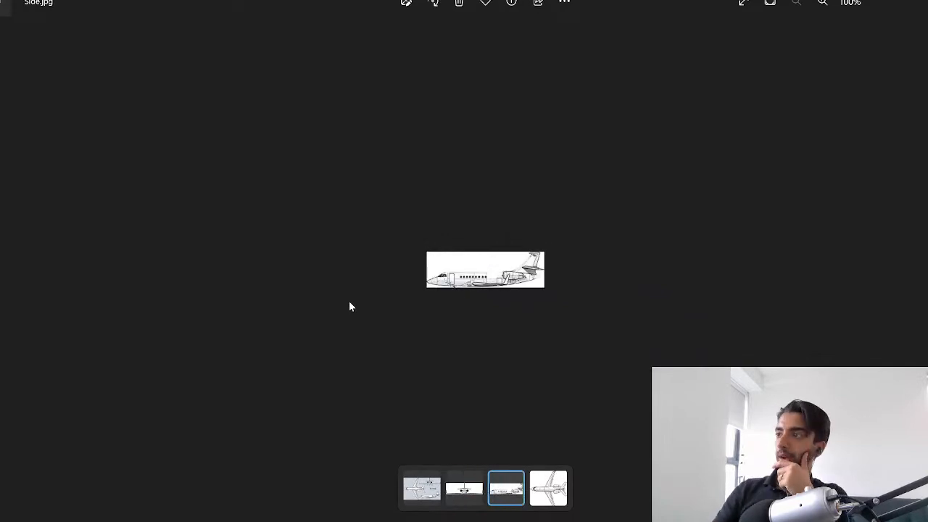
scroll(349, 306, "up", 5)
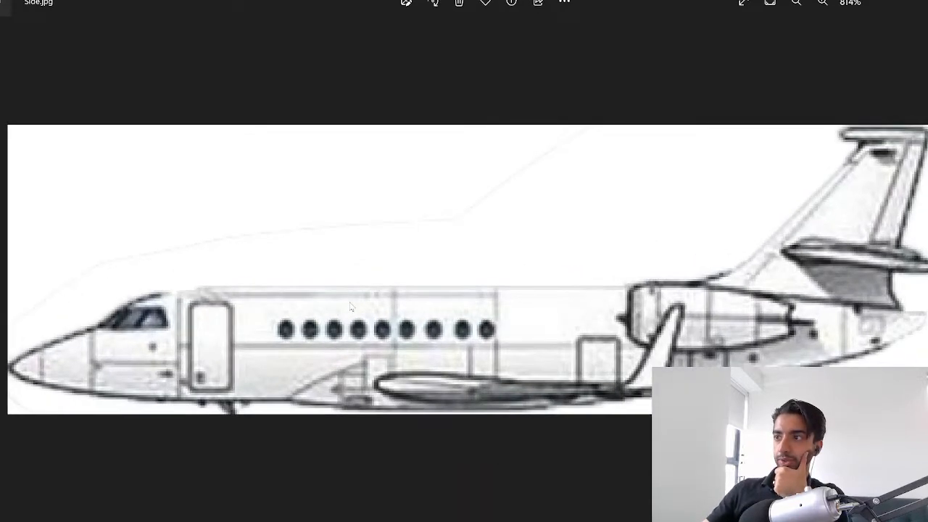
scroll(350, 305, "down", 5)
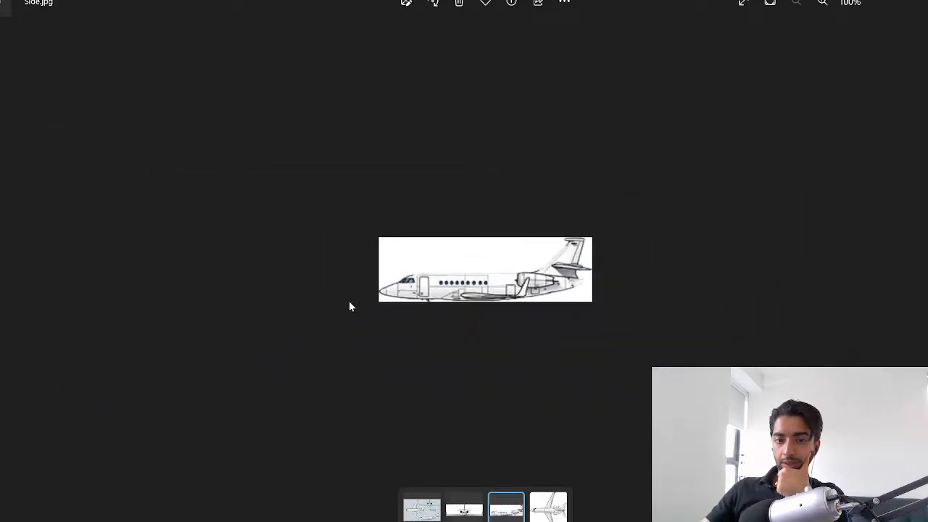
key("Right")
scroll(349, 306, "up", 4)
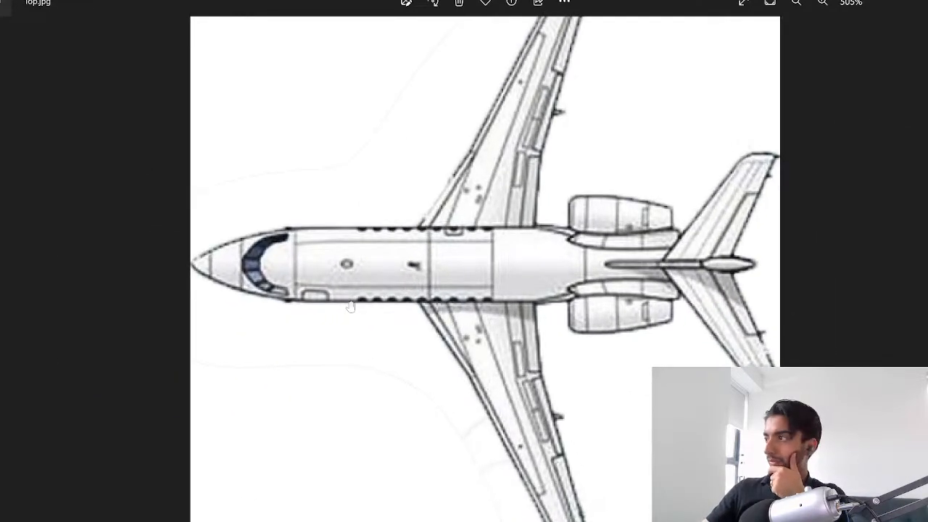
scroll(350, 307, "down", 5)
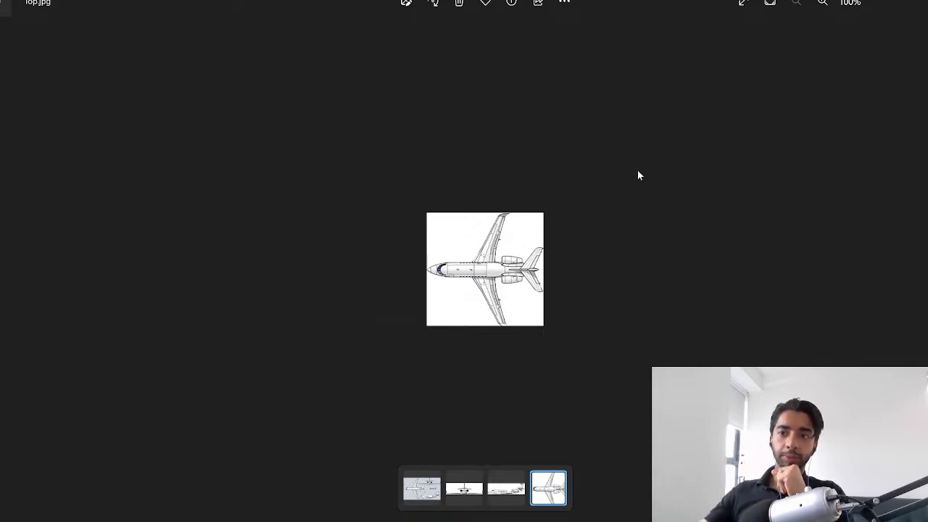
left_click(918, 5)
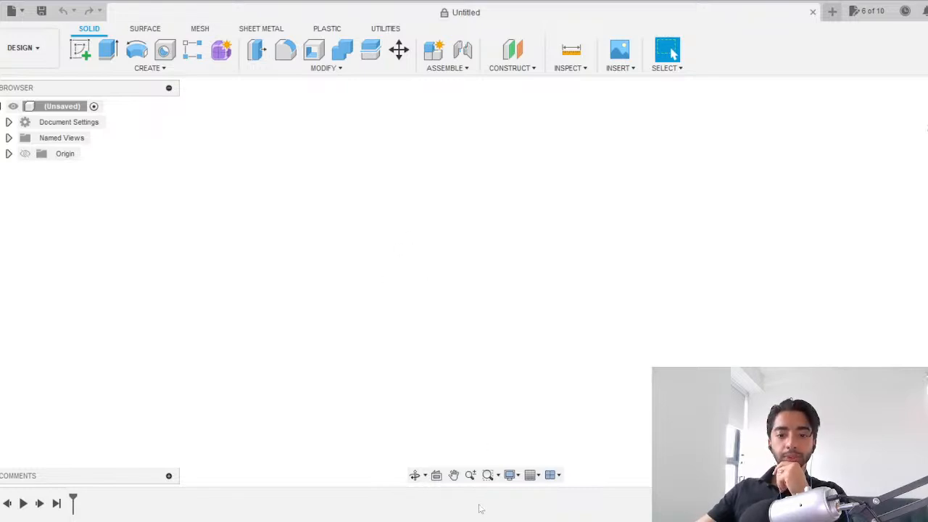
Switch to the browser and read through the Wikipedia article on the Dassault Falcon 6X down to its Specifications table.
mouse_move(469, 521)
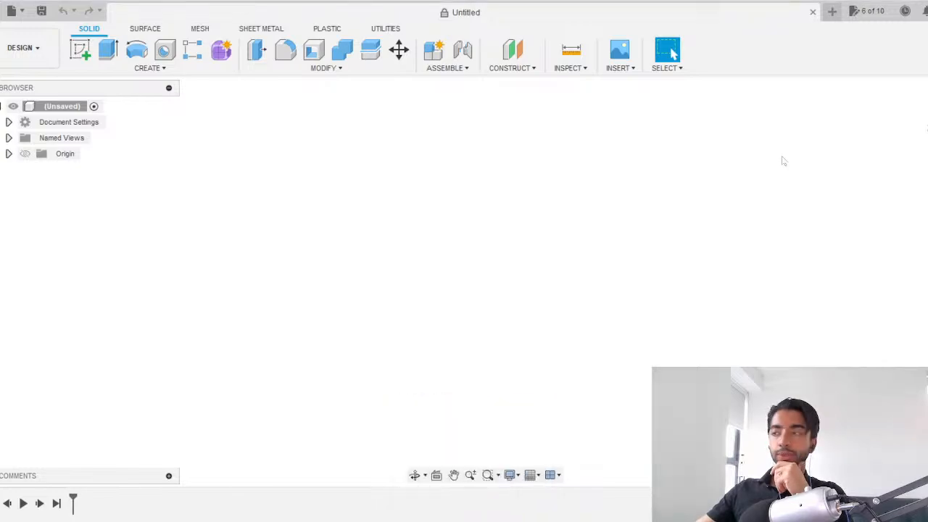
left_click_drag(927, 116, 486, 123)
double_click(516, 136)
scroll(476, 219, "up", 6)
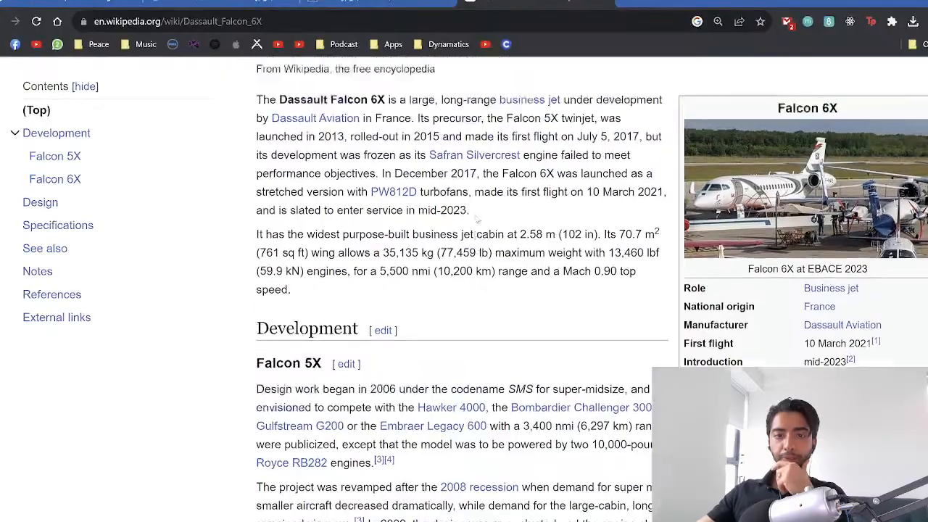
scroll(476, 220, "down", 2)
scroll(476, 219, "down", 10)
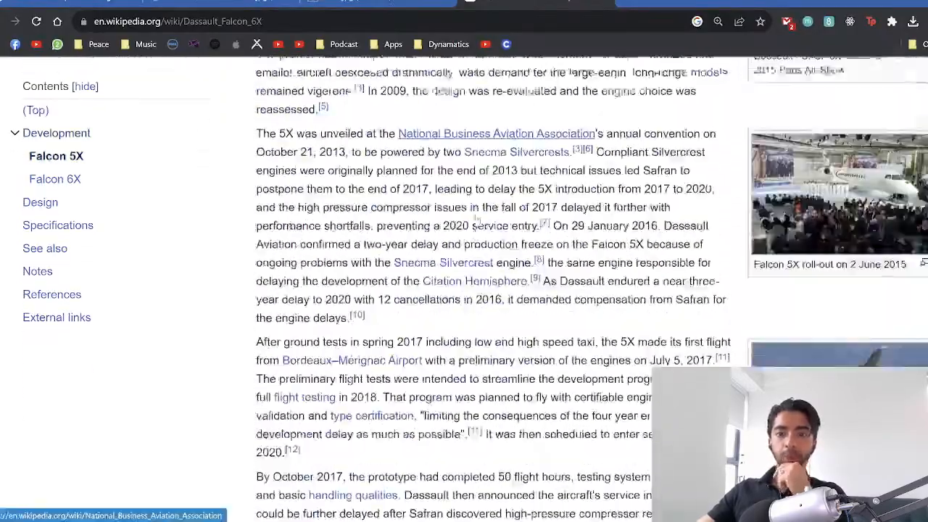
scroll(477, 220, "down", 5)
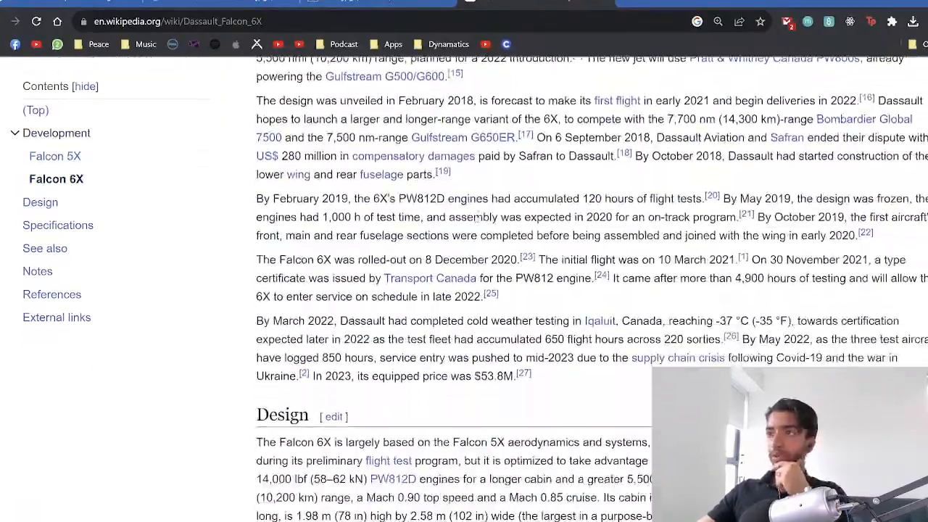
scroll(484, 255, "down", 3)
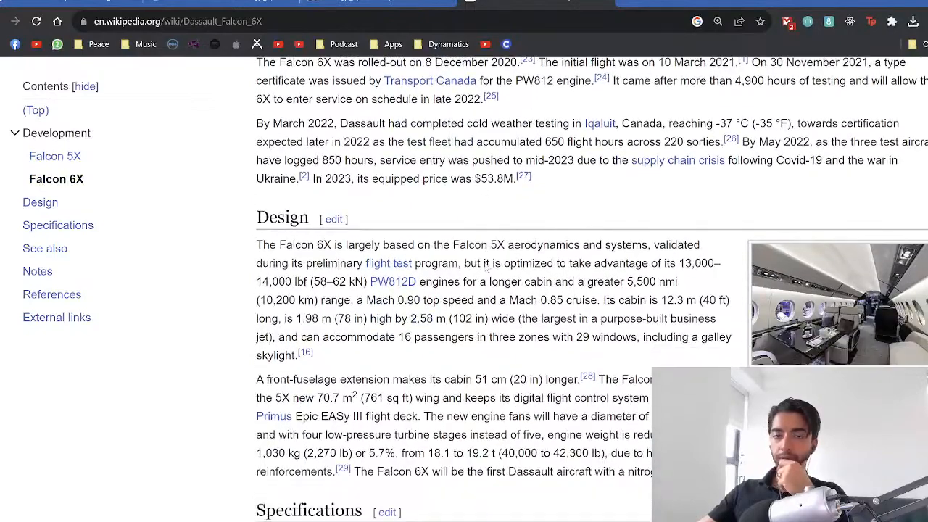
scroll(488, 266, "down", 5)
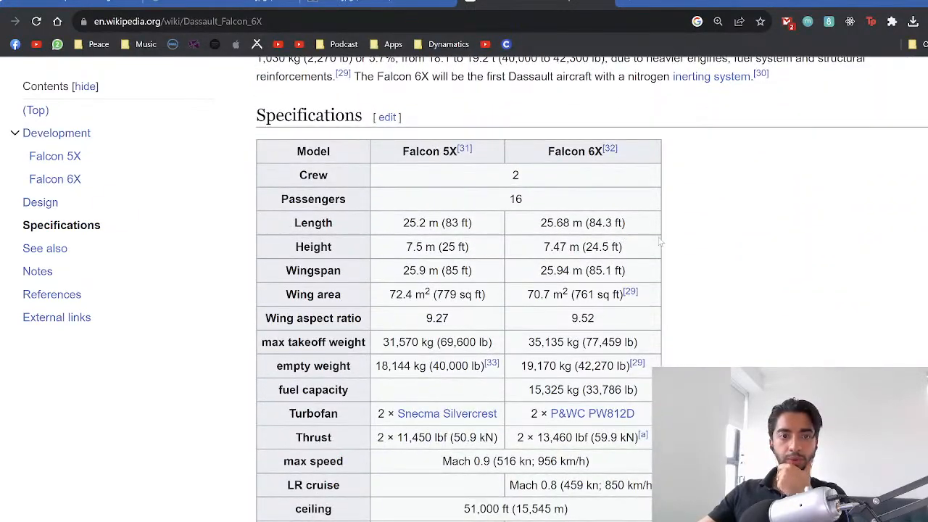
Look up the Falcon 6X's length, height and wingspan in the Specifications table.
scroll(568, 248, "down", 1)
scroll(566, 248, "up", 1)
left_click_drag(547, 151, 602, 151)
double_click(295, 112)
left_click_drag(266, 226, 345, 224)
left_click_drag(540, 223, 584, 221)
left_click(584, 221)
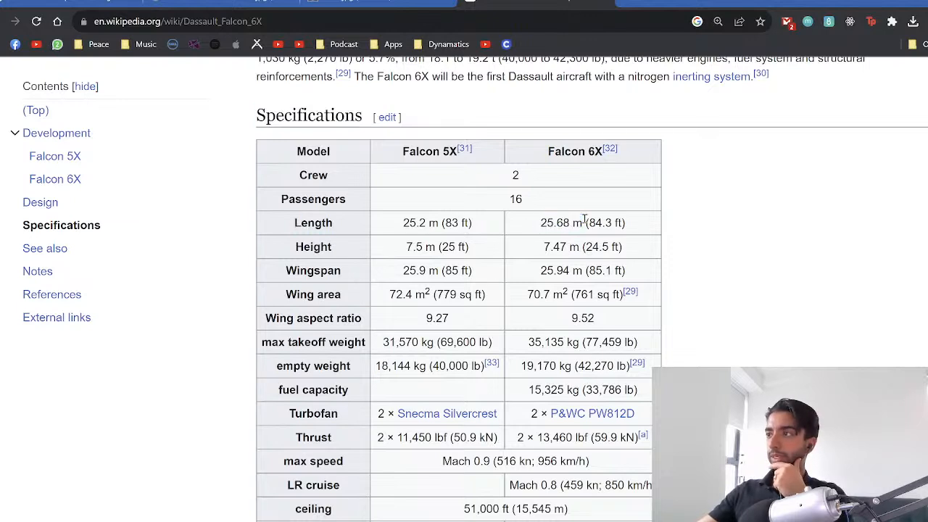
left_click_drag(543, 247, 580, 248)
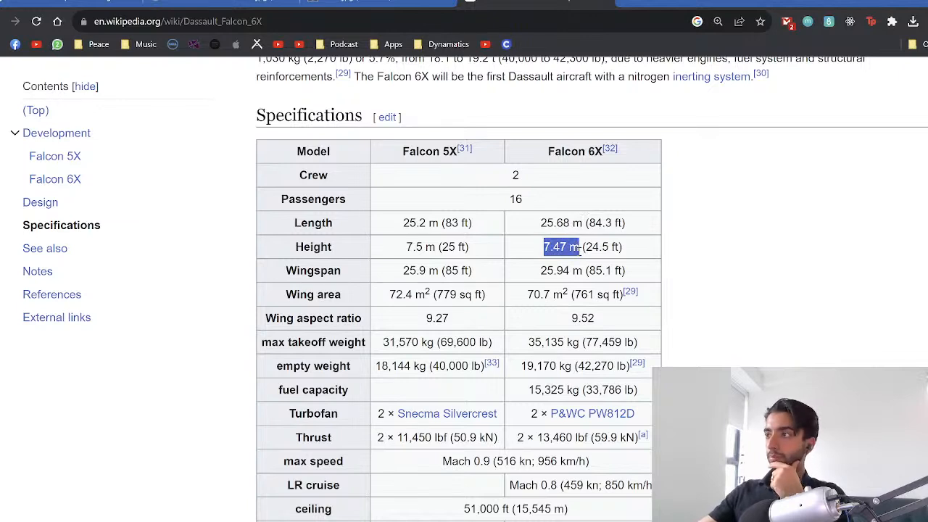
left_click_drag(540, 271, 582, 270)
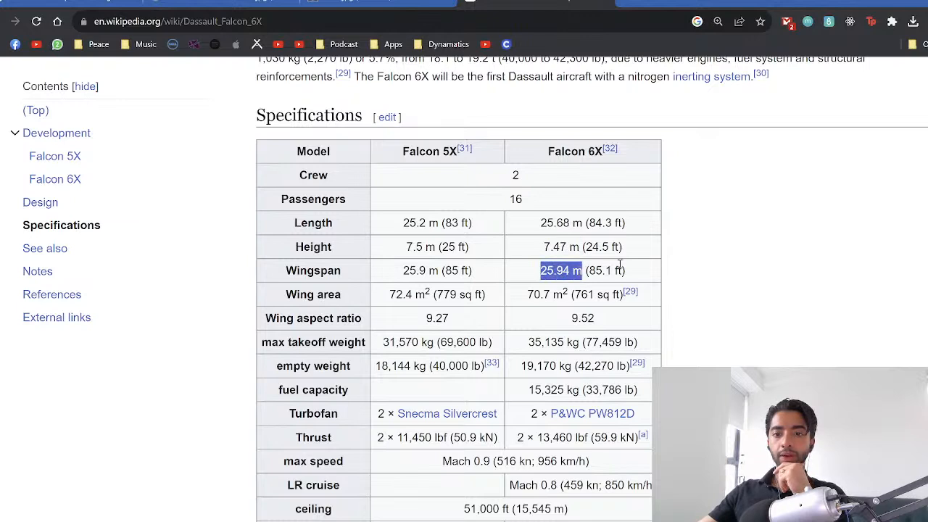
left_click(730, 258)
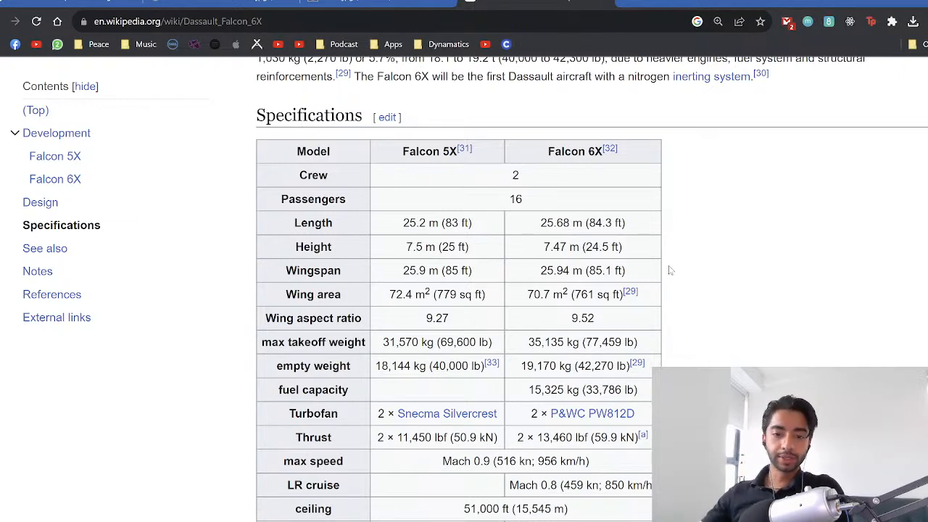
Switch back to Fusion 360 and insert Top.jpg from the computer as a canvas on the horizontal origin plane, scaled uniformly by about 7.6.
left_click(528, 521)
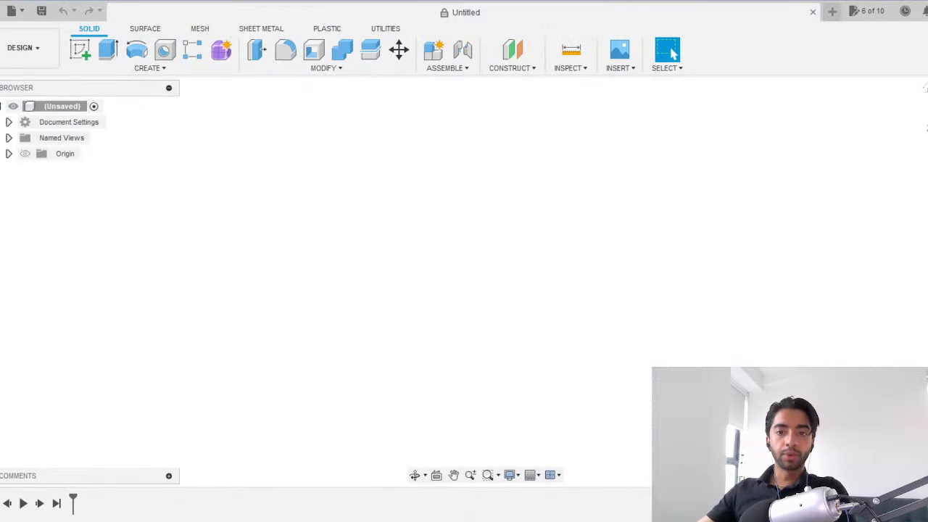
left_click(620, 68)
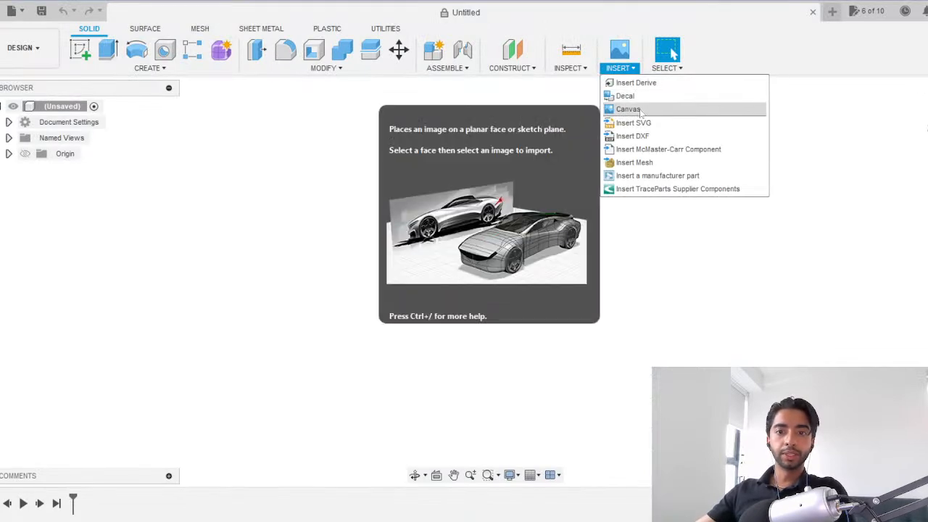
left_click(639, 110)
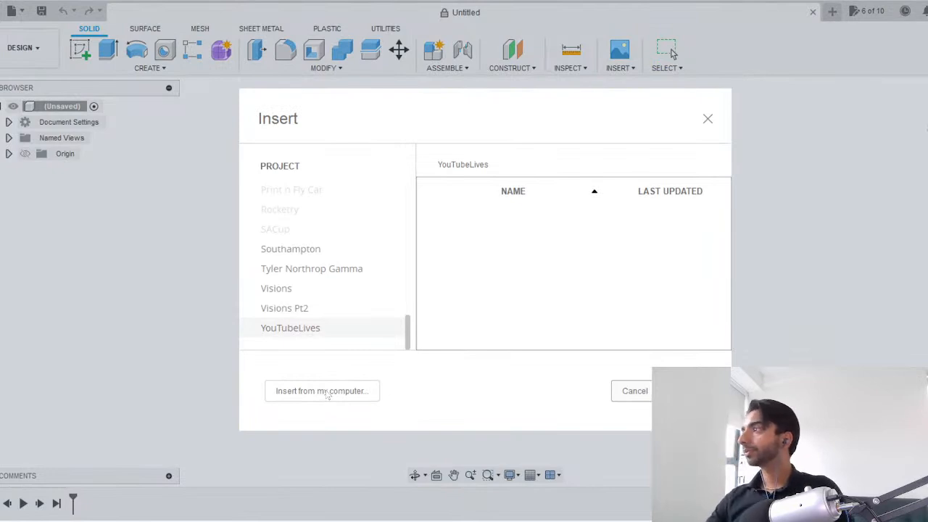
left_click(330, 391)
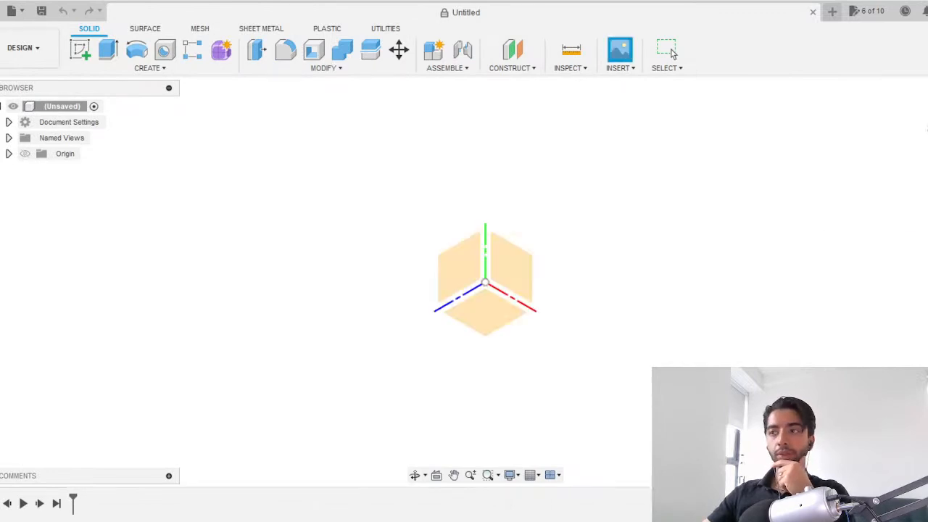
left_click(485, 310)
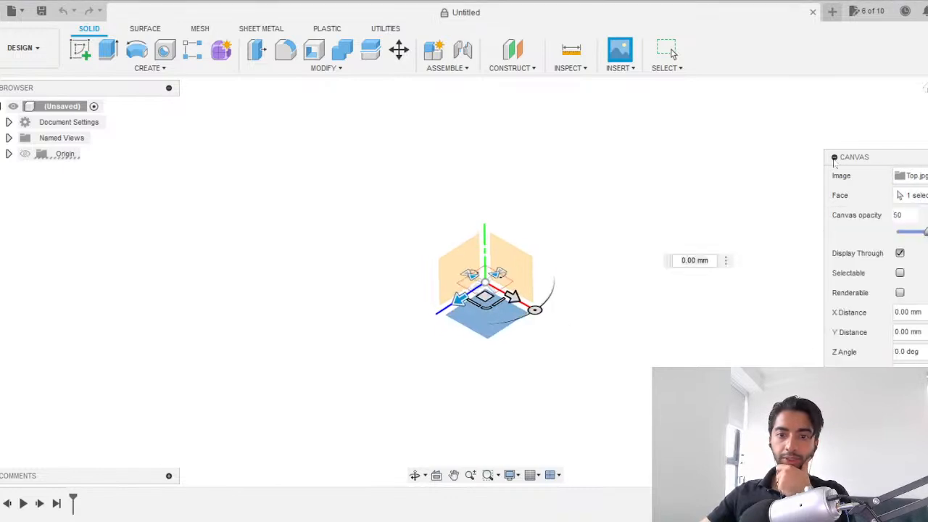
left_click_drag(553, 282, 485, 213)
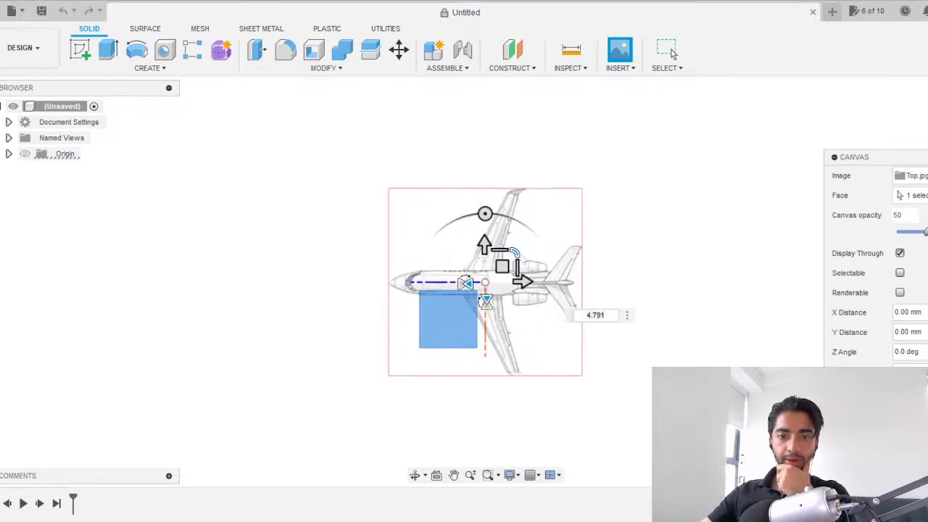
left_click_drag(514, 253, 592, 271)
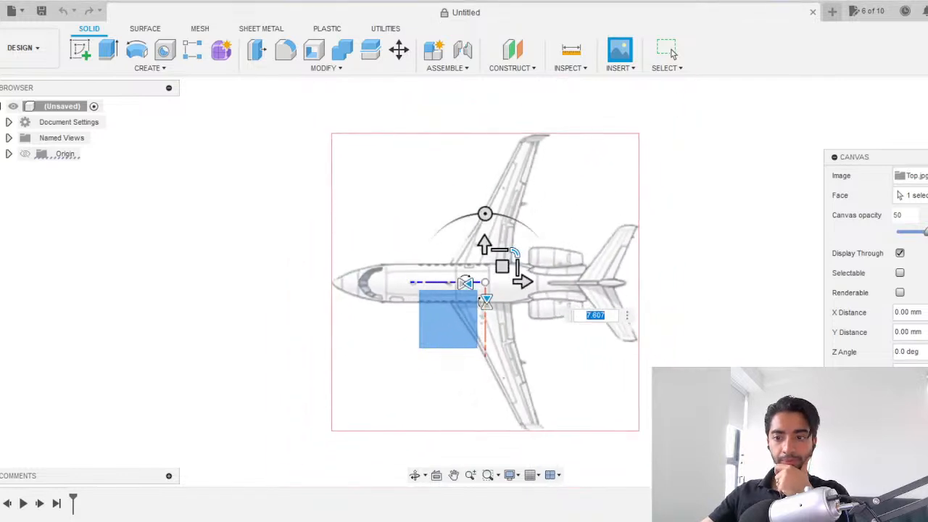
key("Return")
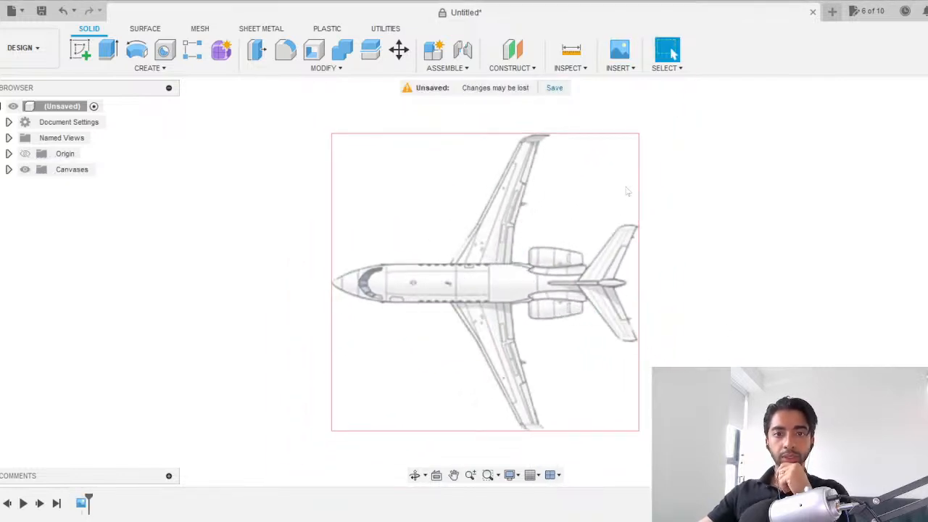
Save the design under the name 6X in the YouTubeLives location.
key("ctrl+s")
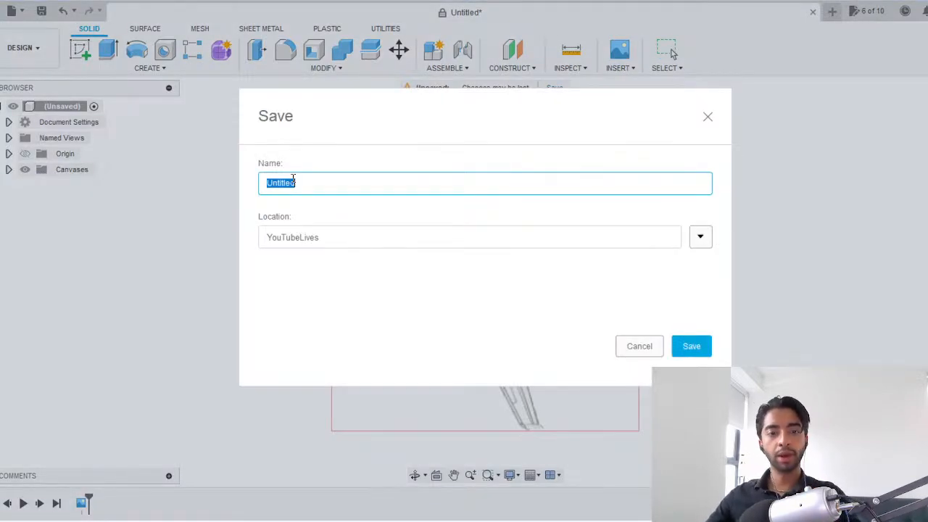
type("6X")
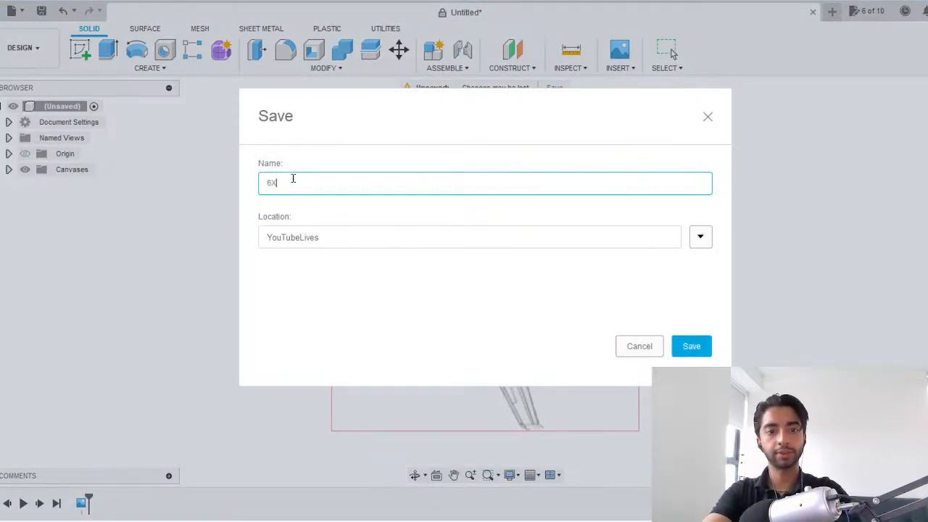
key("Return")
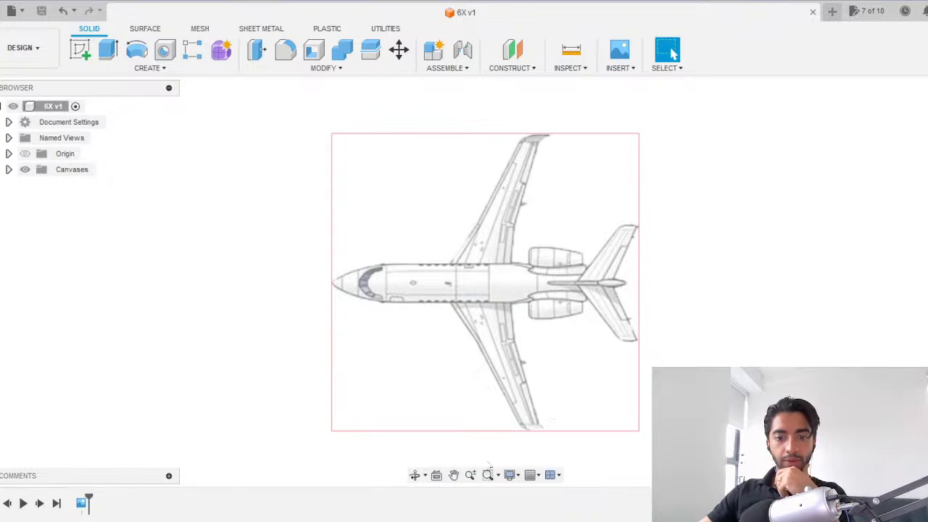
Switch to the browser, look up the Falcon 6X's wingspan in the Specifications table, and return to Fusion 360.
key("alt+Tab")
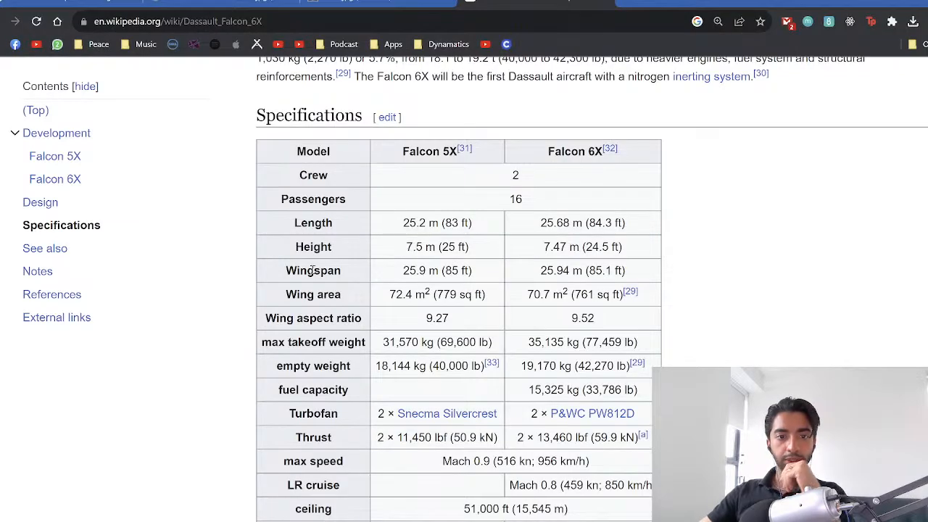
left_click_drag(541, 270, 569, 270)
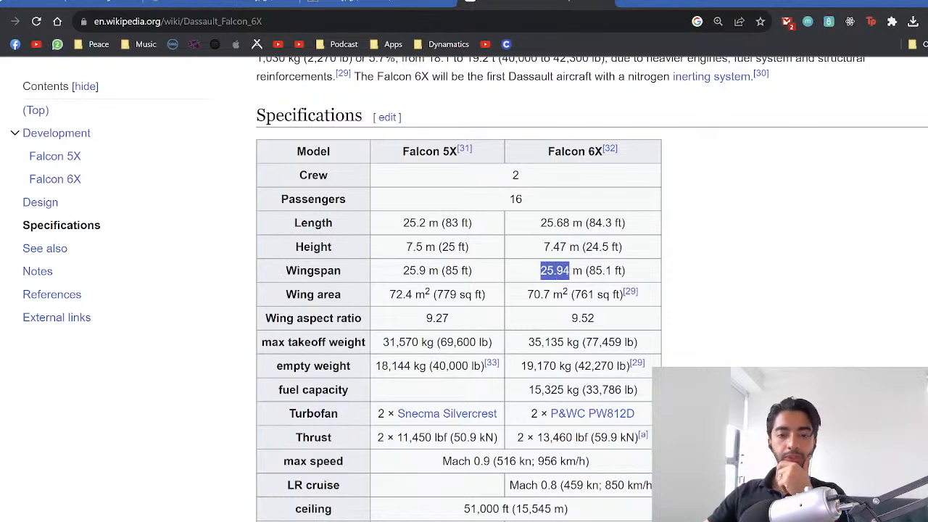
mouse_move(557, 521)
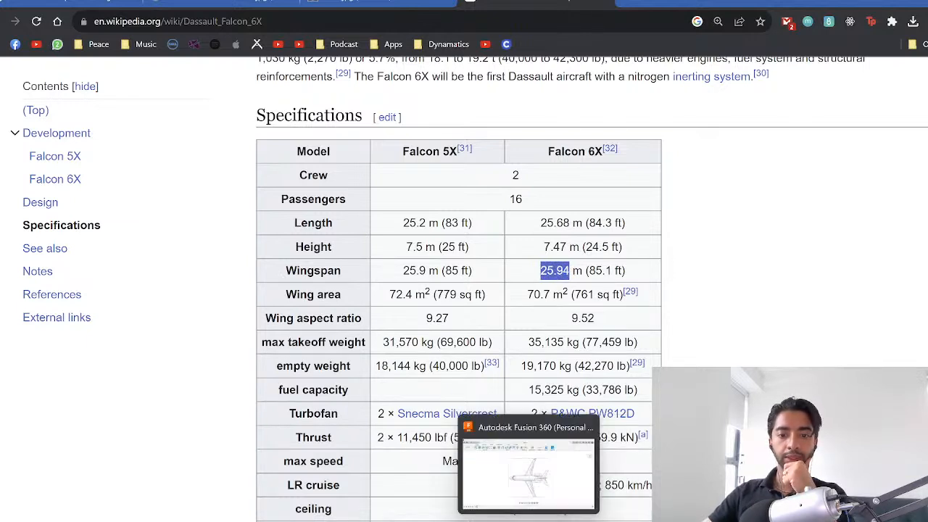
left_click(522, 521)
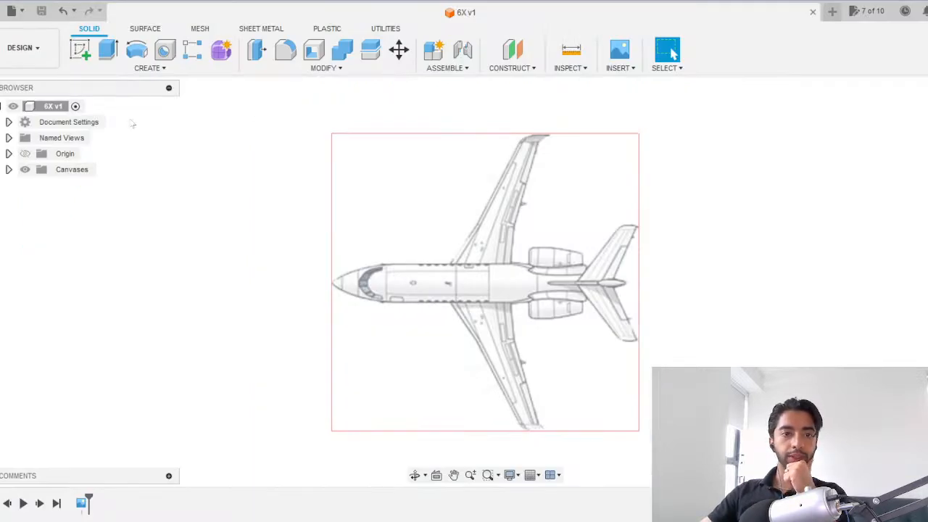
Start a sketch on the Top canvas and draw a horizontal line about 128.8 mm long from winglet tip to winglet tip.
left_click(9, 169)
left_click(65, 185)
left_click(80, 49)
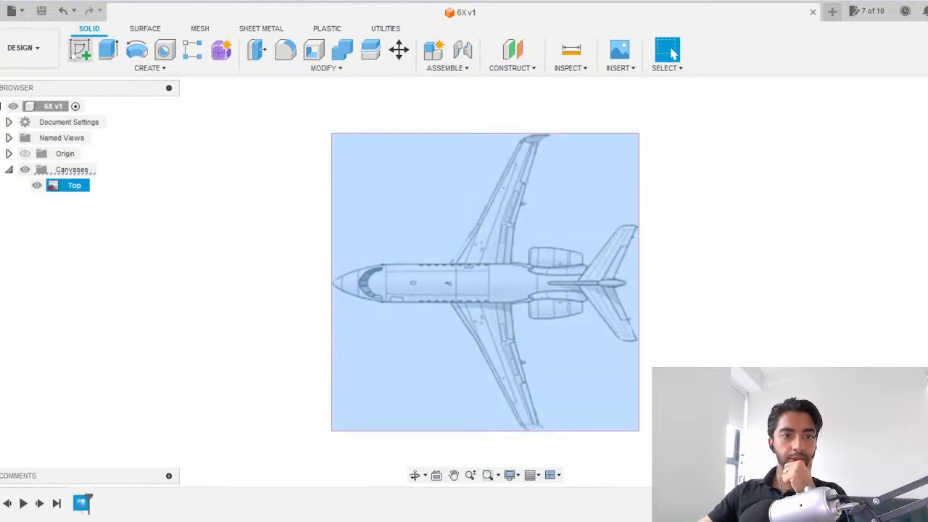
left_click(458, 322)
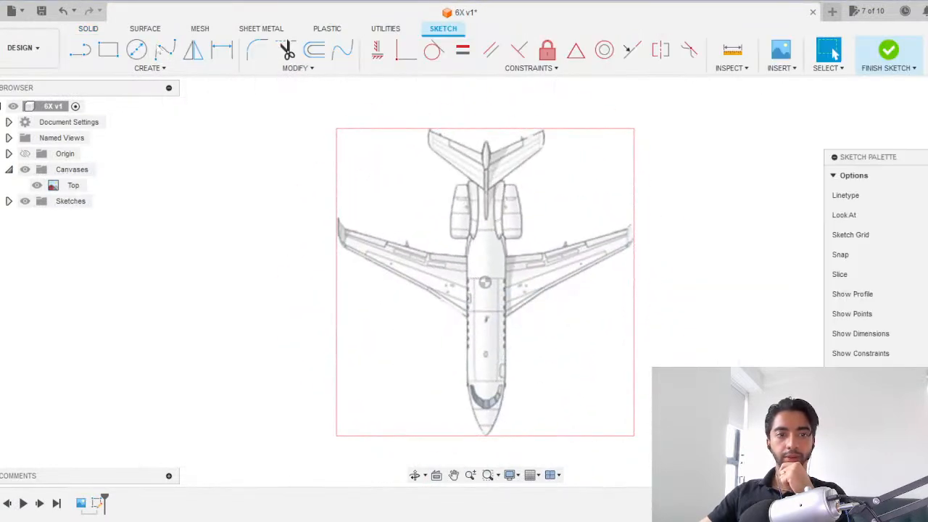
key("l")
scroll(357, 219, "up", 5)
scroll(357, 219, "up", 5)
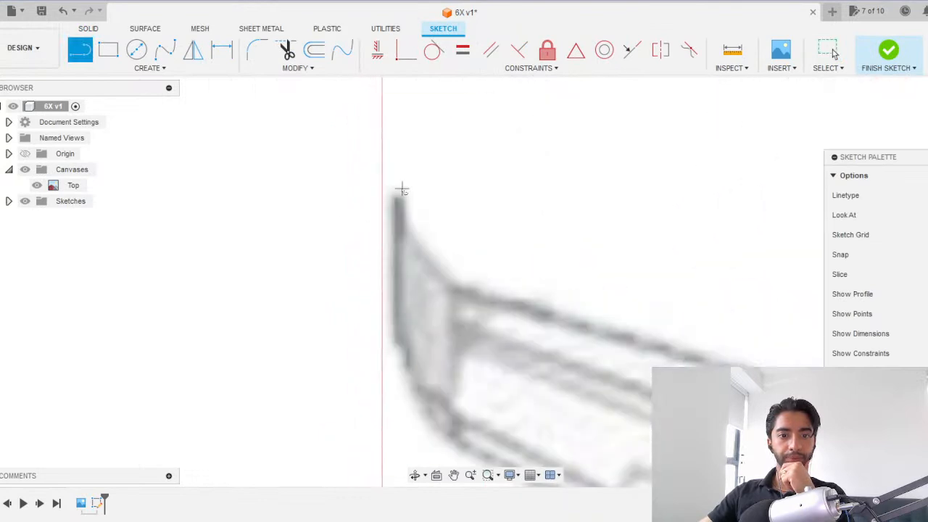
left_click(379, 206)
scroll(635, 193, "down", 6)
middle_click_drag(570, 162, 2, 216)
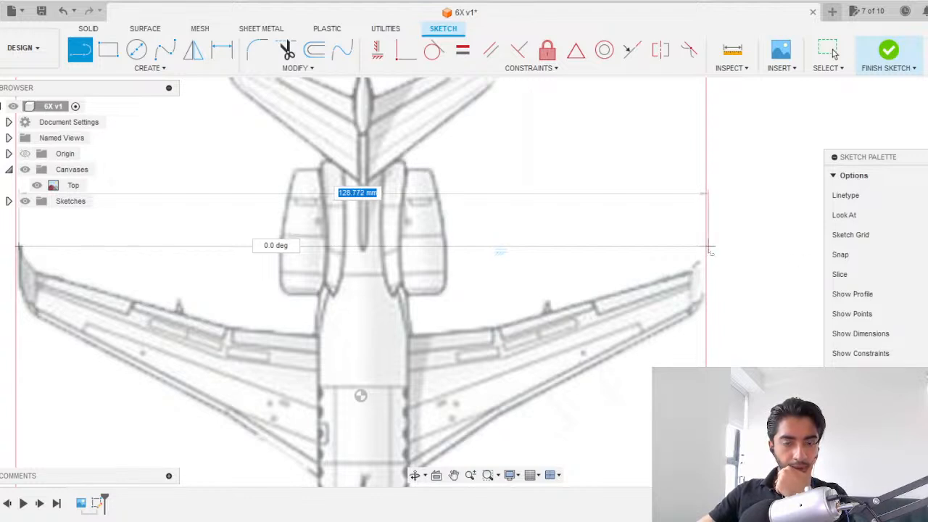
left_click(708, 250)
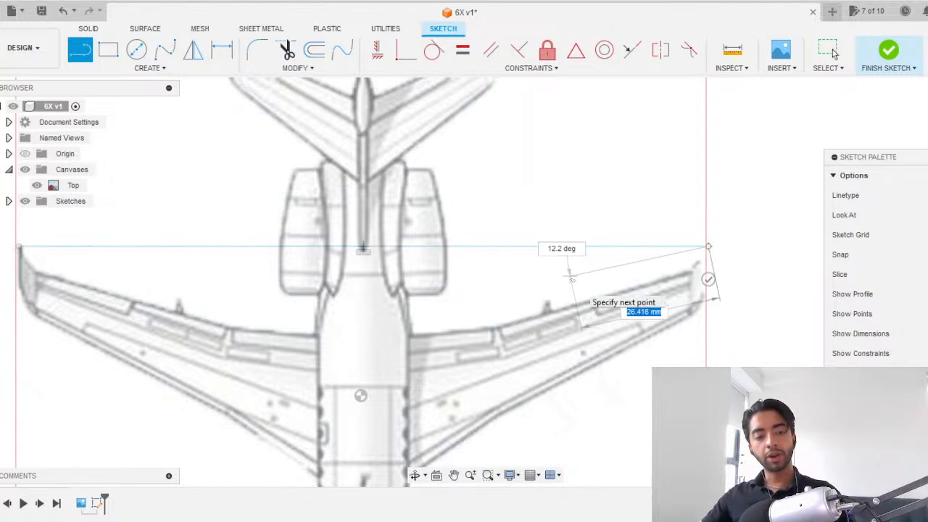
key("Escape")
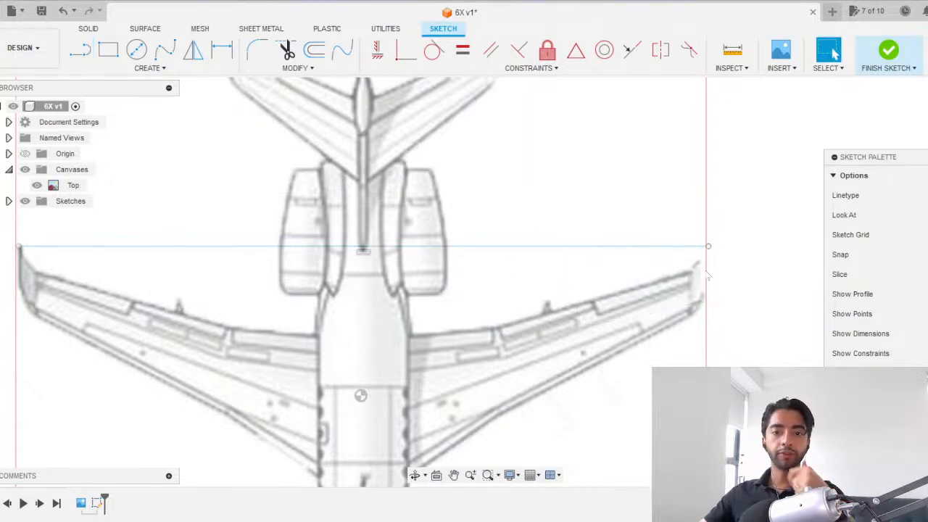
Try a second horizontal line about 122.4 mm long between the wing ends inside the winglets, and delete it.
left_click(78, 50)
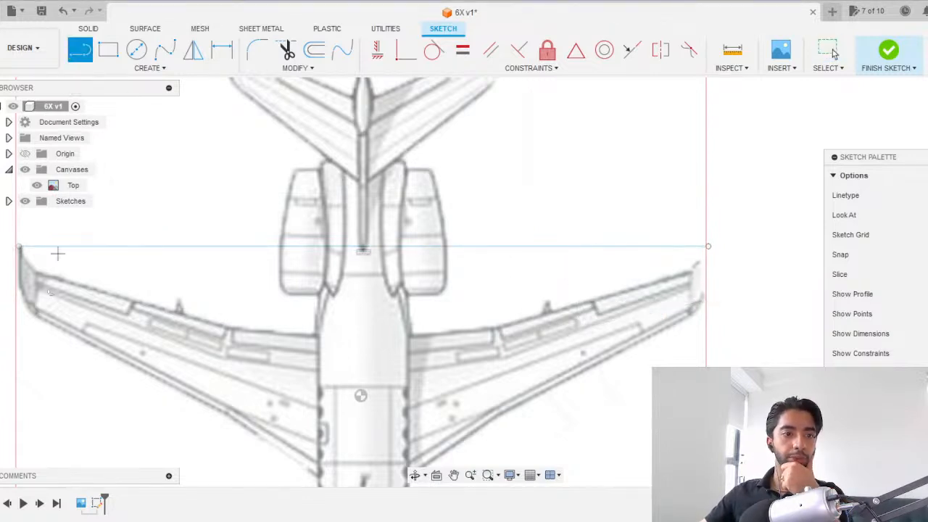
left_click(35, 318)
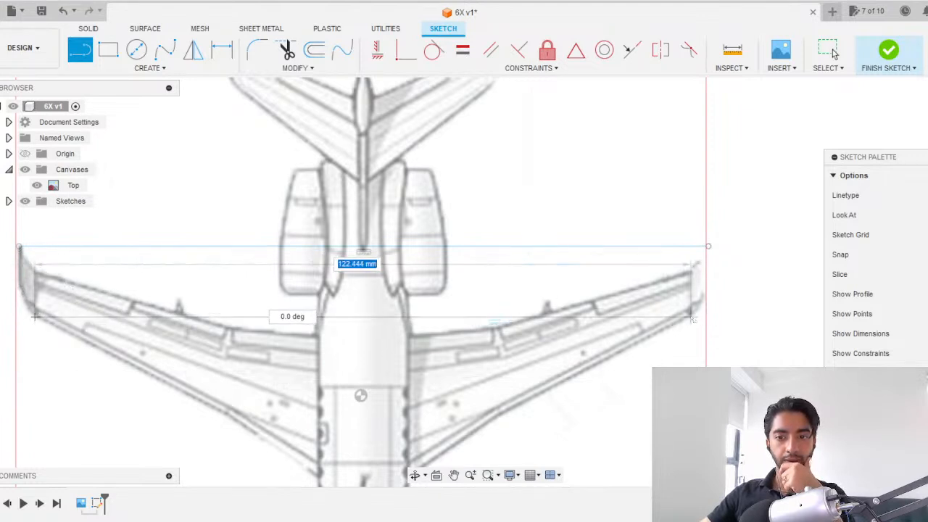
left_click(692, 317)
key("Escape")
left_click(555, 317)
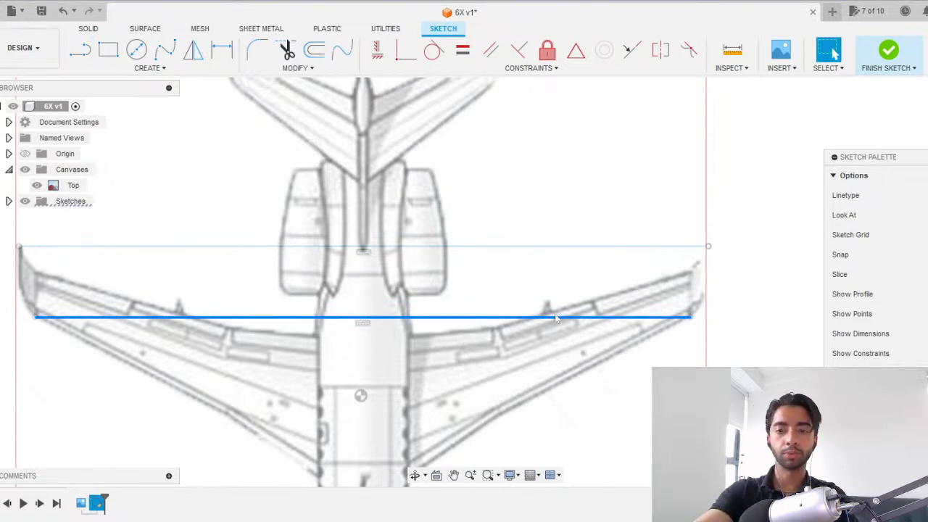
key("Delete")
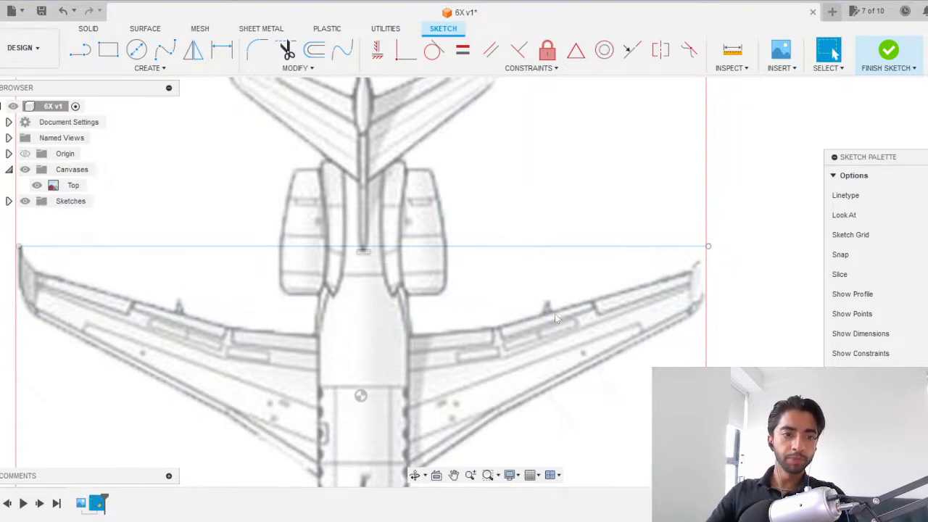
Finish the sketch, recheck the Falcon 6X's wingspan in the browser, and switch back to Fusion 360.
left_click(889, 51)
key("alt+Tab")
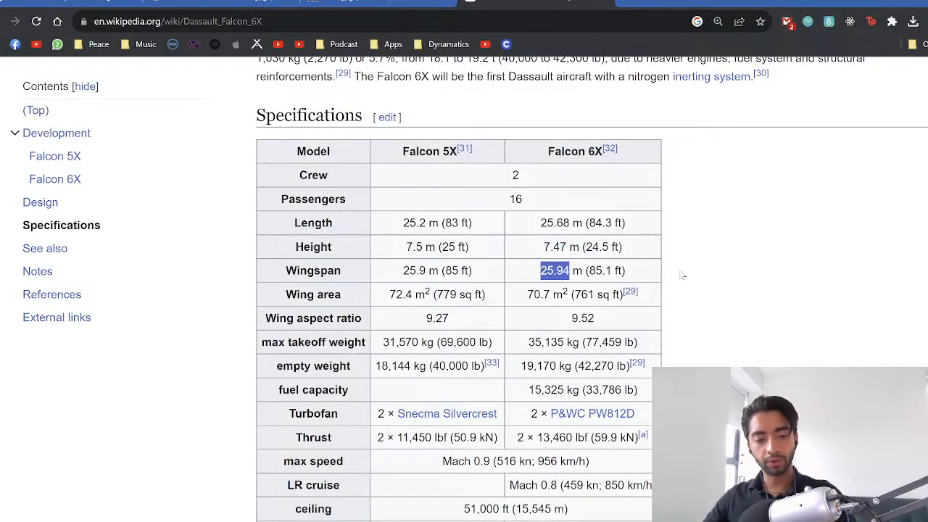
mouse_move(556, 521)
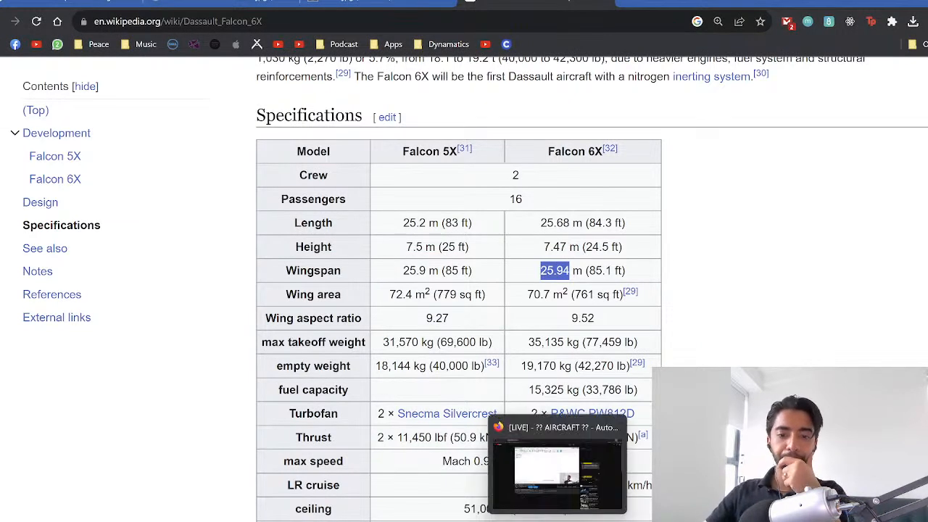
left_click(526, 520)
Calibrate the Top canvas between the two endpoints of the wingspan line, setting the distance to 25.94 mm.
scroll(424, 276, "down", 2)
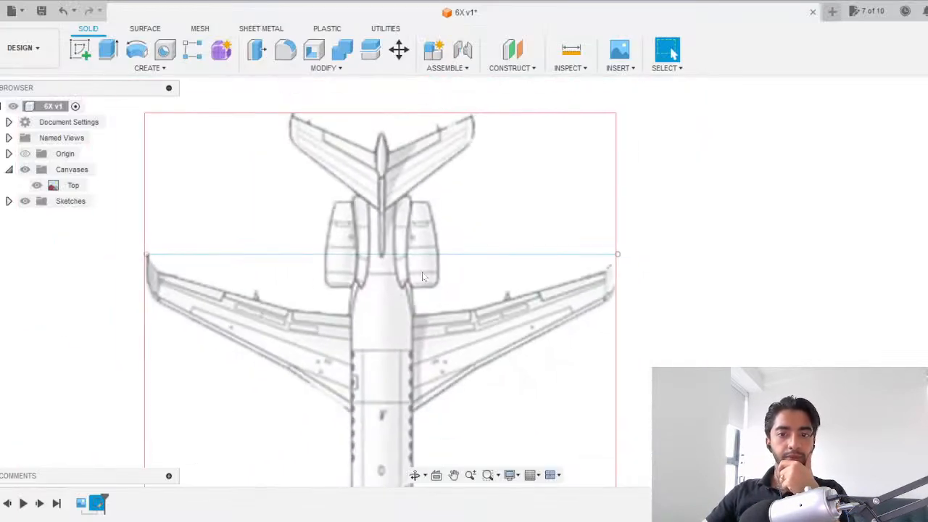
left_click(73, 186)
right_click(72, 186)
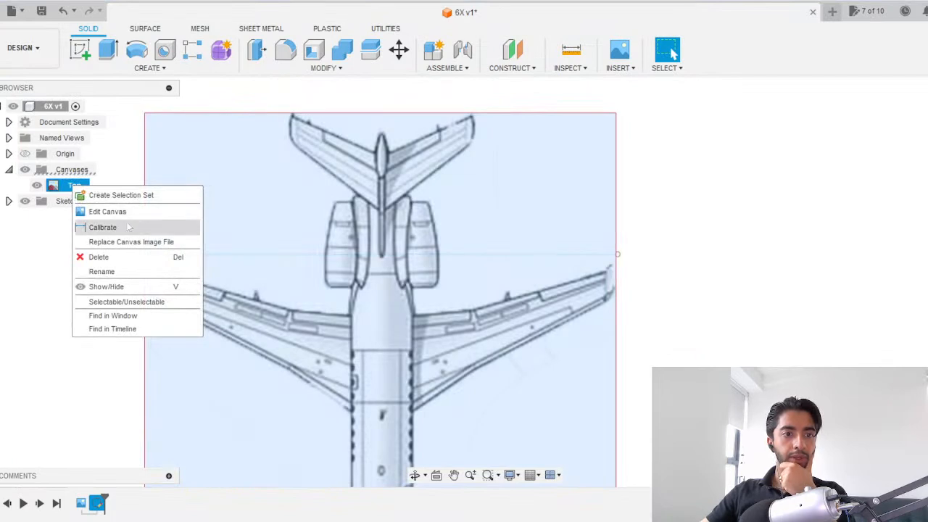
left_click(101, 209)
scroll(139, 251, "up", 6)
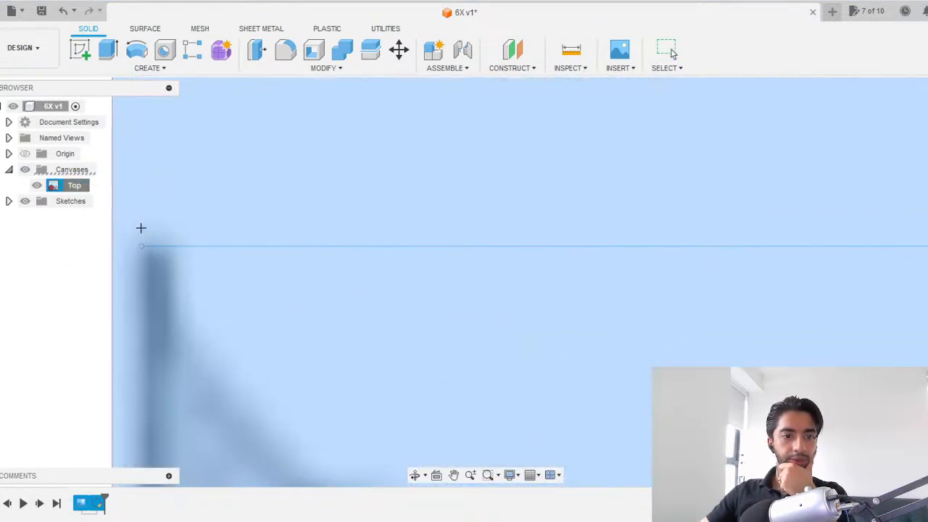
left_click(142, 251)
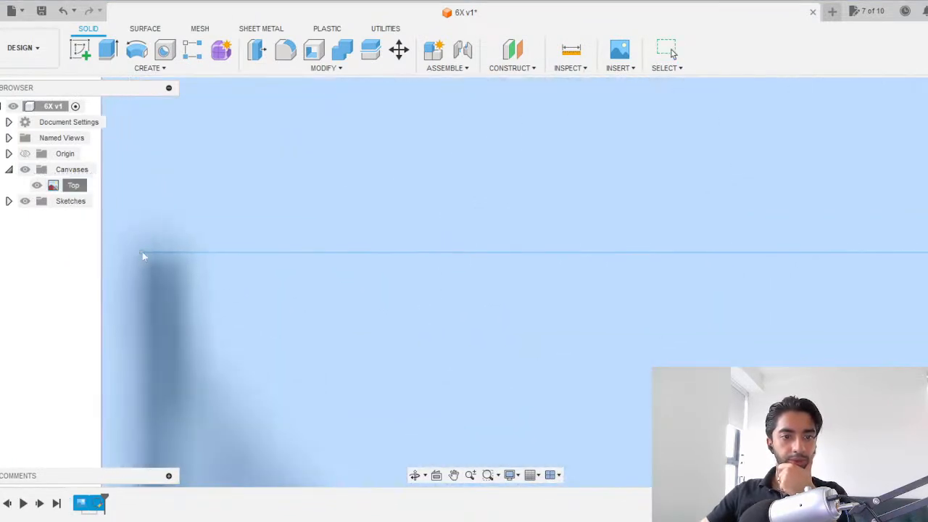
scroll(497, 246, "down", 5)
scroll(788, 255, "down", 2)
middle_click_drag(927, 250, 507, 232)
scroll(508, 232, "up", 10)
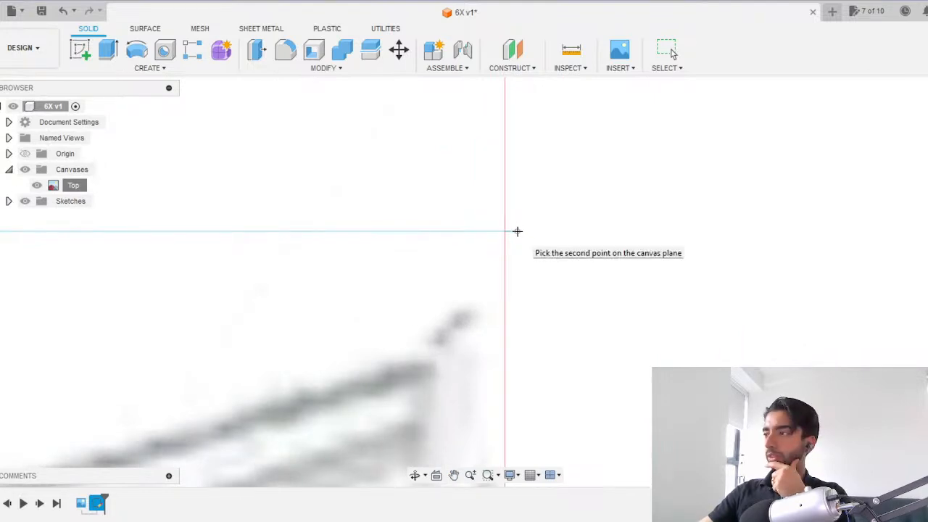
left_click(517, 231)
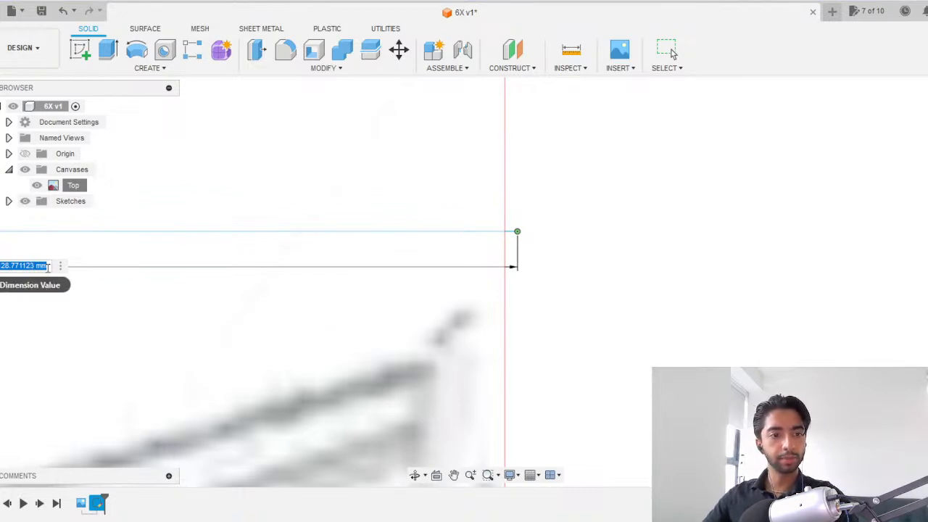
type("25.94")
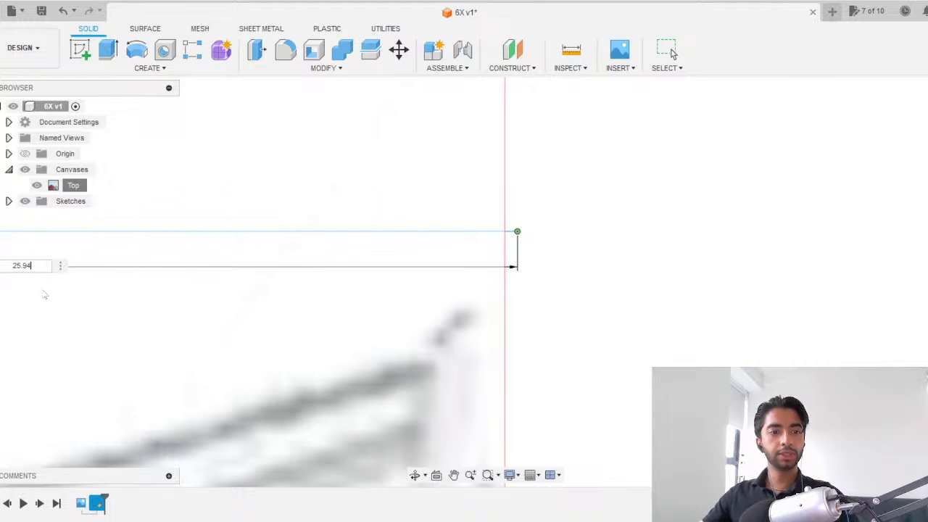
key("Return")
scroll(45, 294, "down", 8)
middle_click_drag(45, 306, 590, 219)
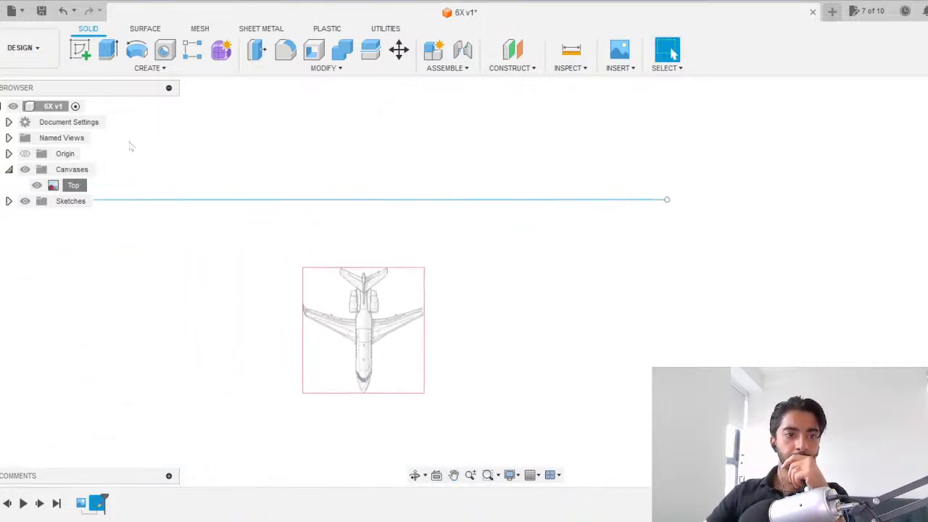
Change the document units to metres.
left_click(9, 121)
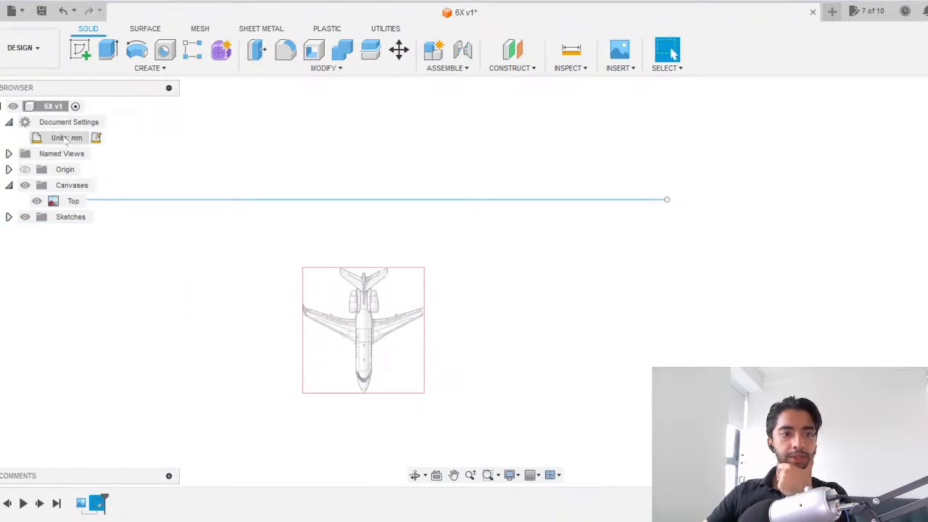
left_click(96, 138)
left_click(908, 176)
left_click(907, 218)
left_click(910, 220)
scroll(348, 245, "up", 3)
scroll(346, 242, "down", 3)
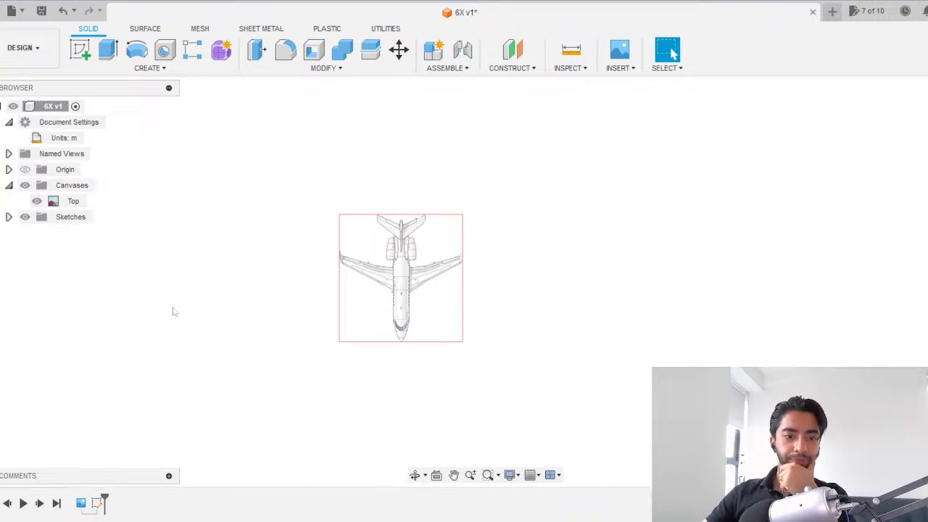
Reopen the sketch and draw a new horizontal wingspan line from one winglet tip to the canvas's opposite edge.
double_click(99, 502)
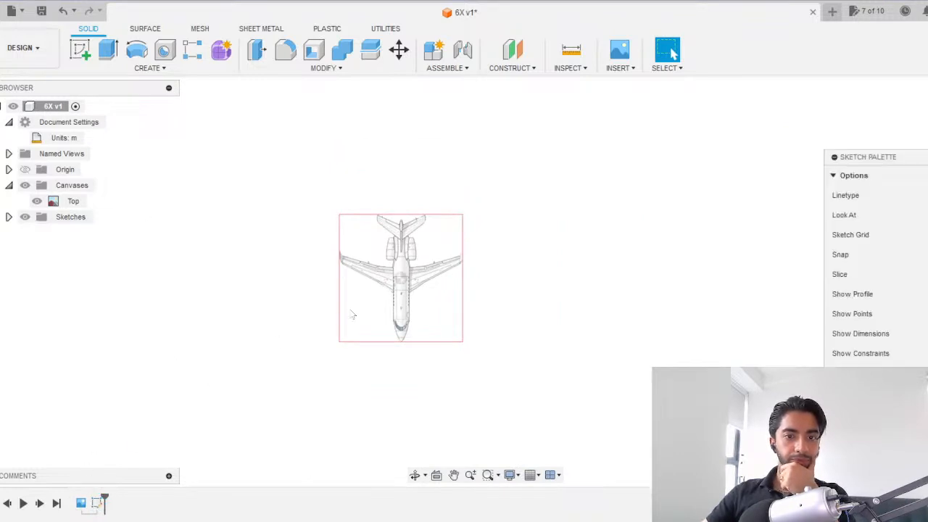
scroll(355, 279, "up", 10)
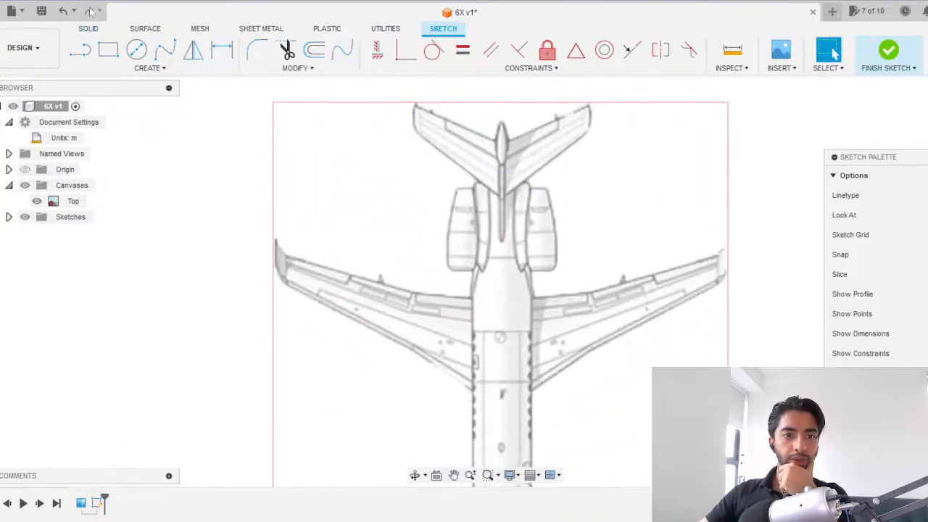
scroll(278, 252, "up", 3)
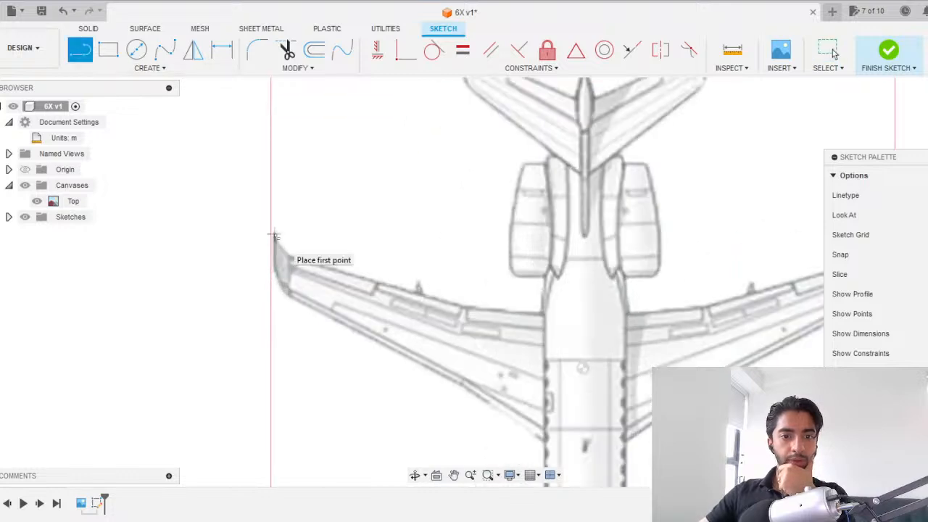
left_click(274, 233)
scroll(488, 222, "down", 1)
middle_click_drag(490, 222, 236, 211)
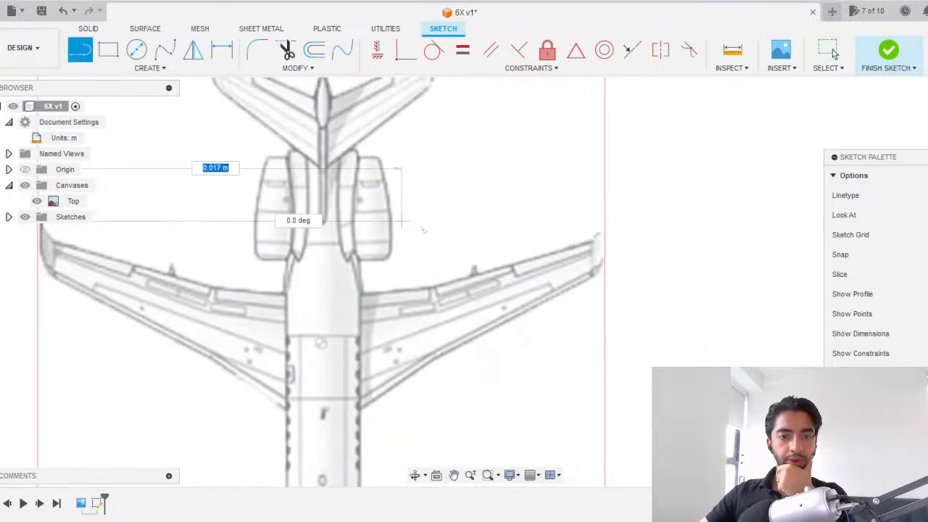
left_click(606, 221)
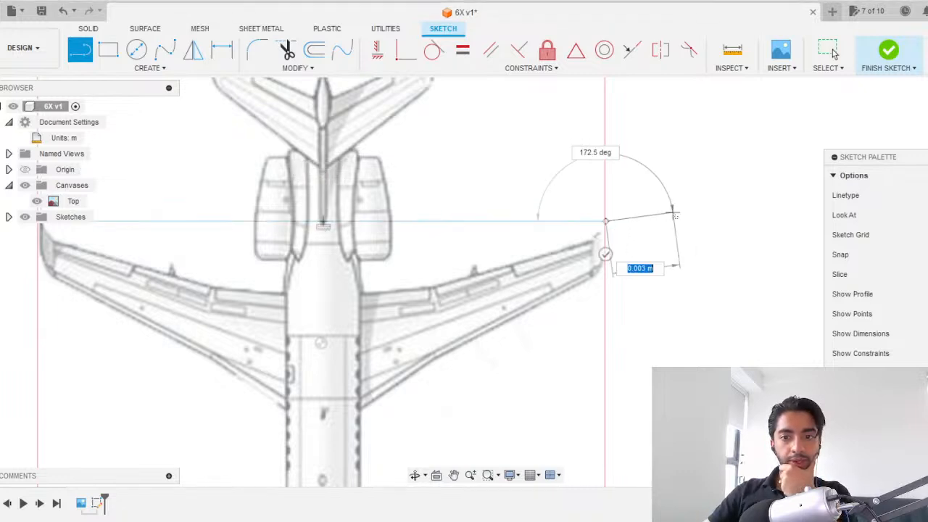
key("Escape")
scroll(672, 215, "down", 3)
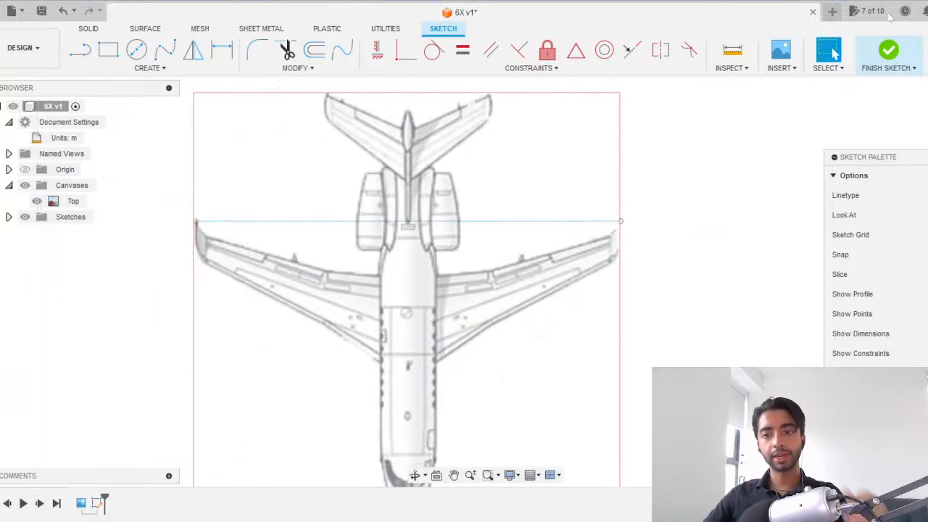
Finish the sketch and calibrate the Top canvas between the wingspan line's endpoints, setting the distance to 25.94 m.
left_click(888, 49)
right_click(74, 201)
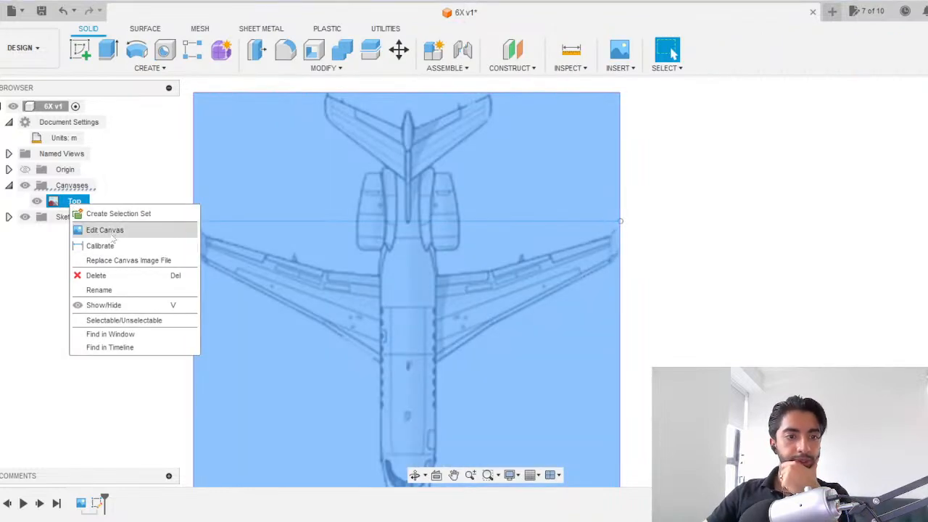
left_click(101, 244)
scroll(207, 193, "up", 5)
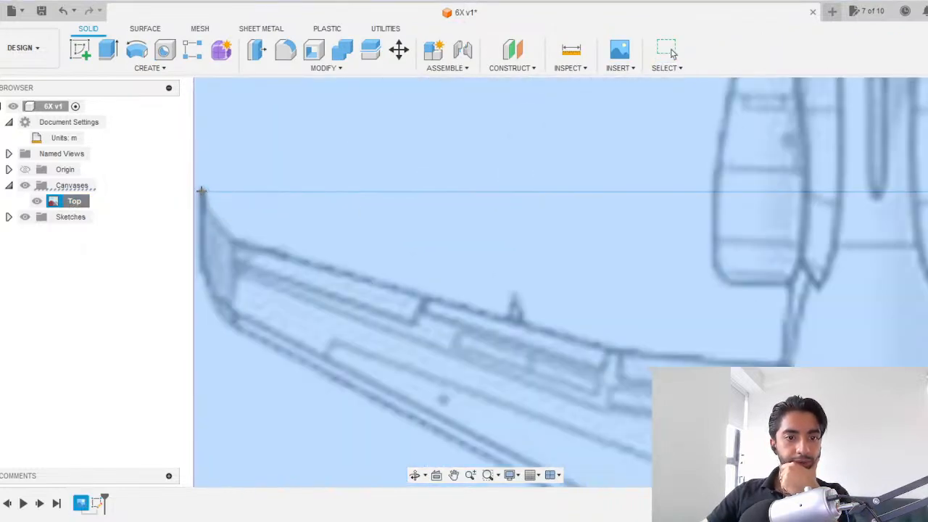
left_click(201, 190)
scroll(285, 191, "down", 5)
scroll(783, 184, "up", 5)
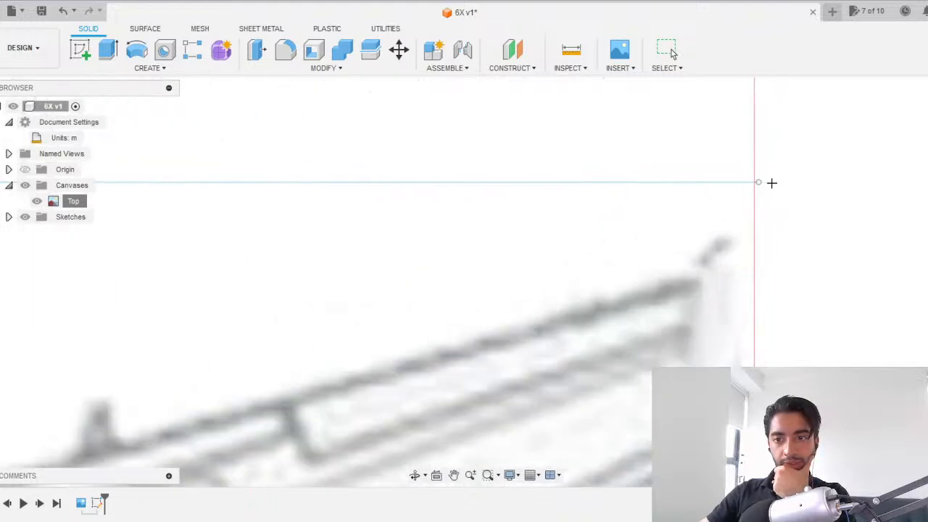
left_click(760, 183)
scroll(404, 315, "down", 3)
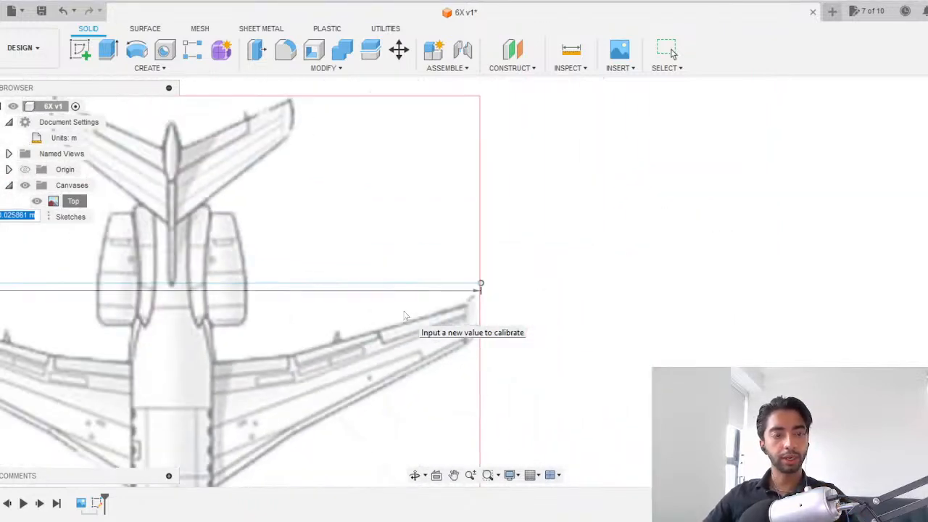
type("25.94")
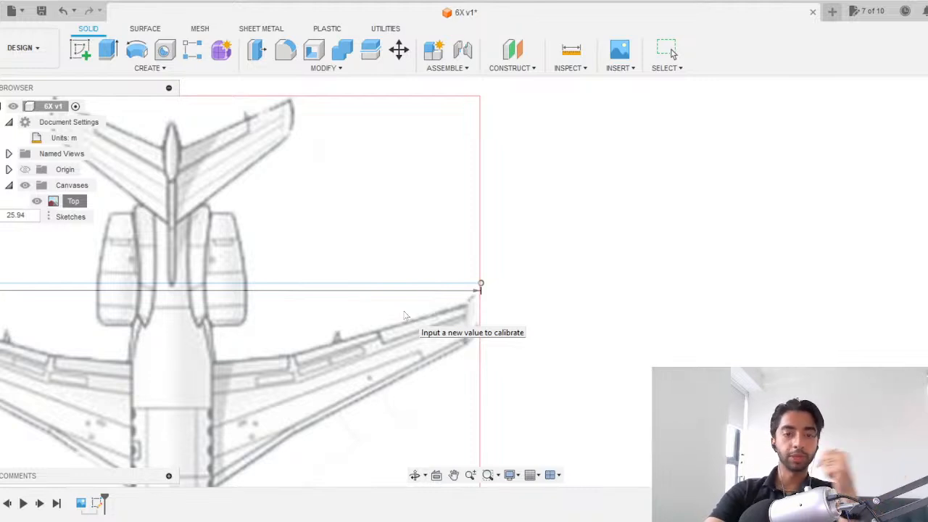
key("Return")
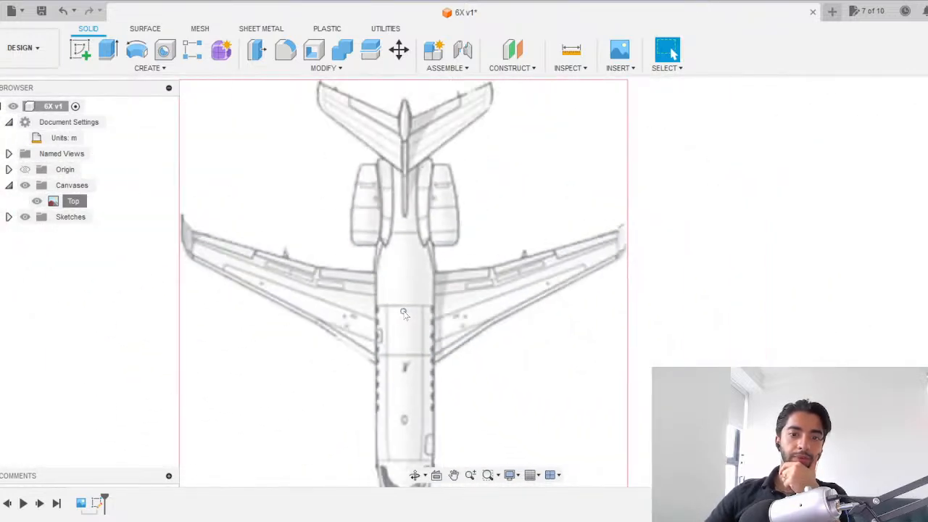
List the sketches in the browser tree and hide Sketch1.
scroll(403, 313, "down", 3)
middle_click_drag(309, 320, 319, 289)
scroll(319, 289, "up", 2)
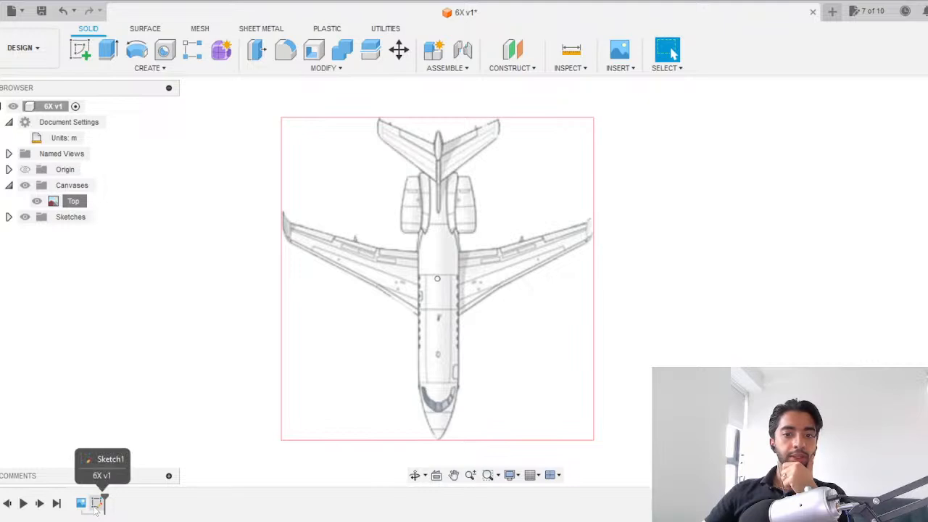
scroll(395, 321, "up", 5)
left_click(513, 207)
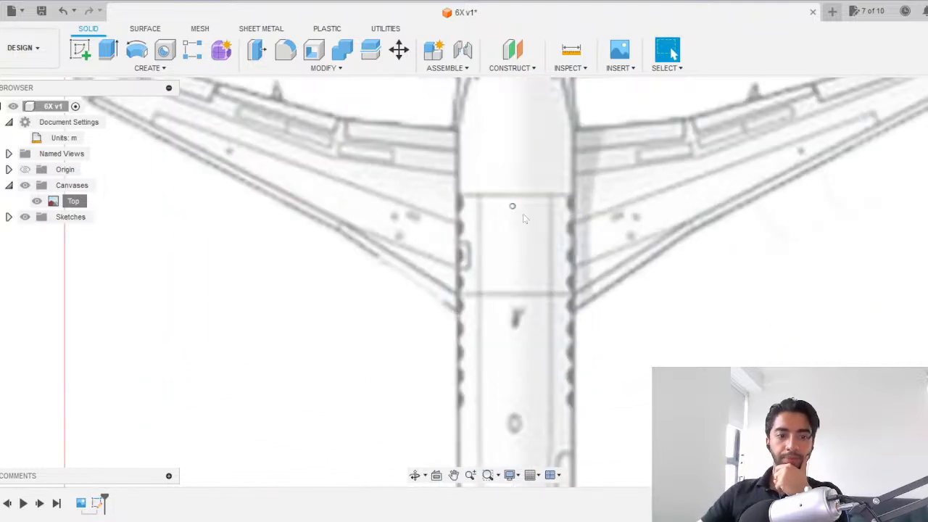
left_click(8, 216)
scroll(195, 215, "down", 5)
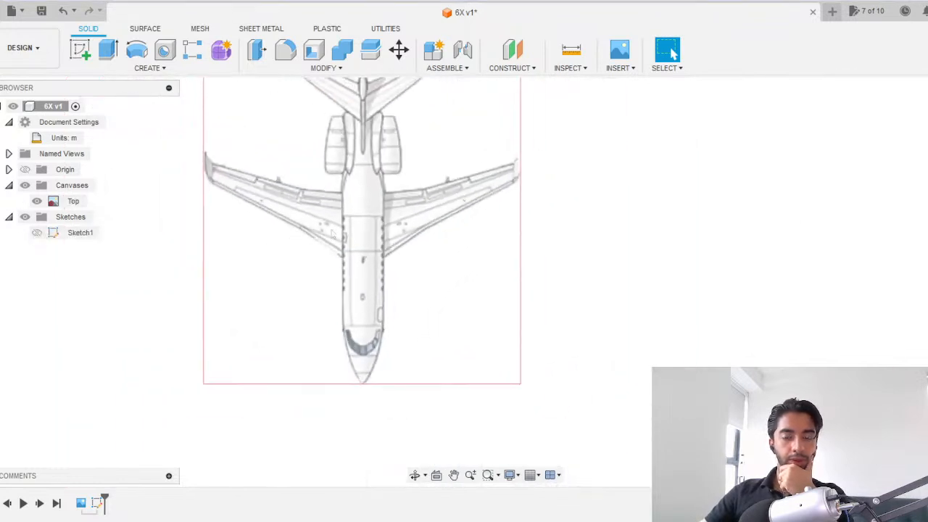
scroll(310, 237, "up", 2)
Insert Front.jpg from the computer as a canvas on the vertical front plane through the origin.
left_click(925, 89)
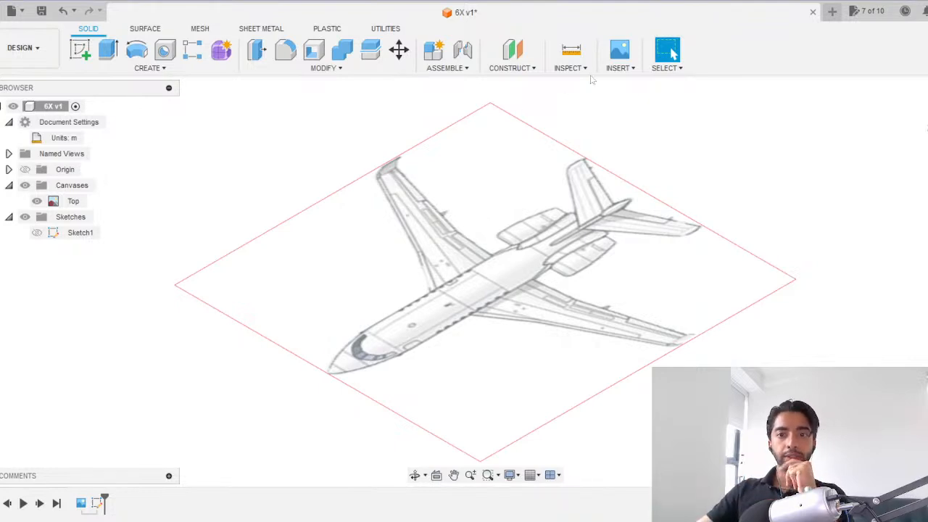
left_click(617, 68)
left_click(627, 109)
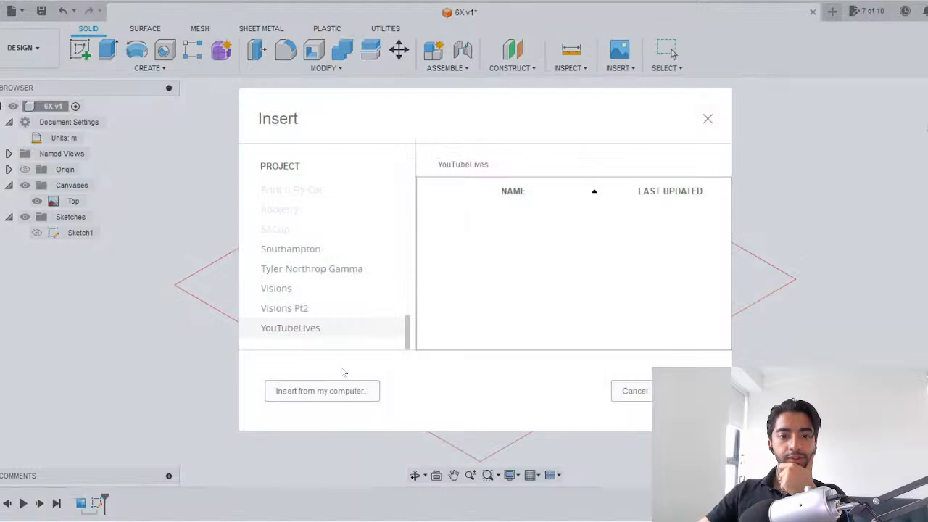
left_click(333, 391)
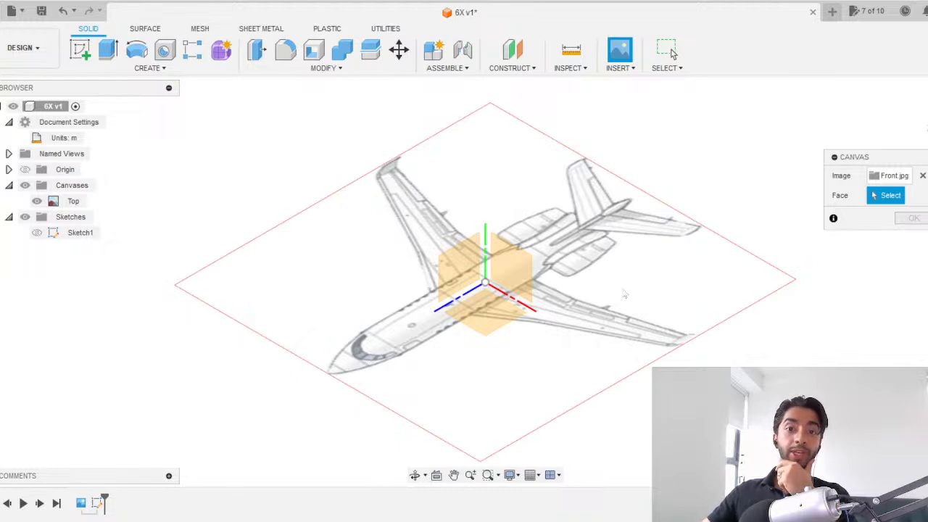
left_click(514, 283)
Scale the Front canvas up uniformly by about 1321.5 to roughly match the Top canvas's wingspan and accept it.
left_click_drag(507, 269, 926, 100)
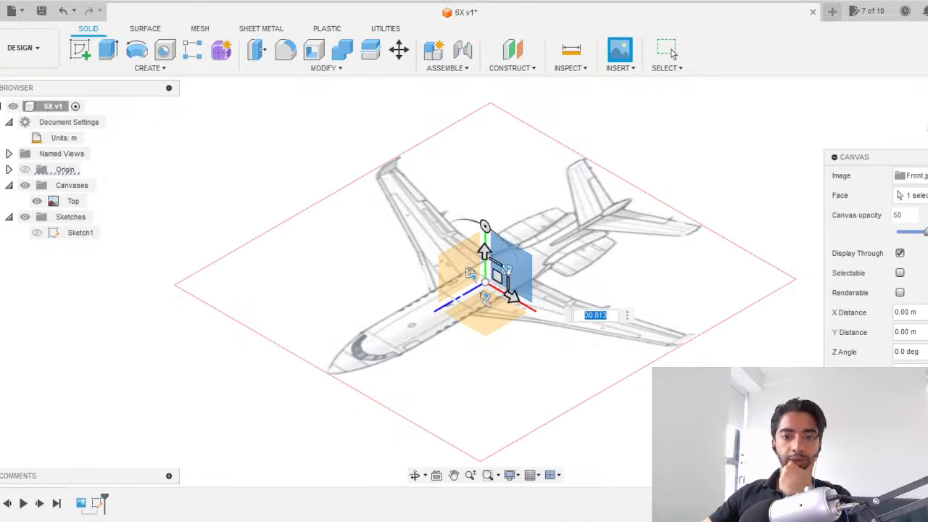
left_click_drag(505, 269, 816, 108)
left_click_drag(506, 269, 772, 99)
left_click_drag(506, 269, 520, 247)
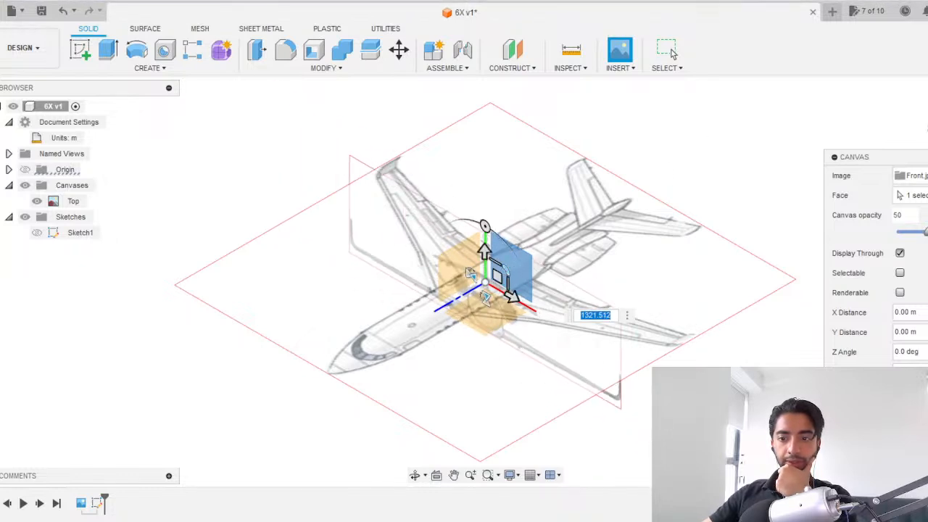
key("Return")
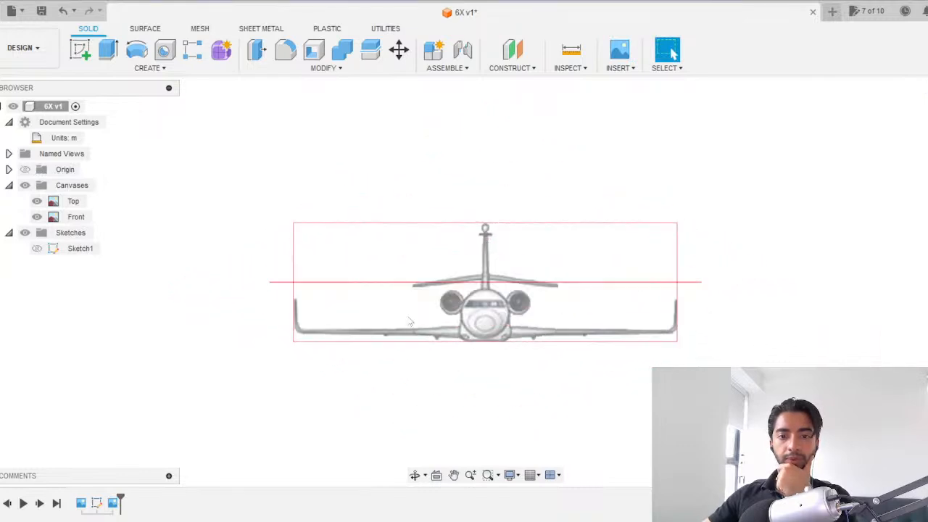
Create a new sketch on the front plane, facing the Front canvas.
scroll(388, 321, "up", 3)
left_click(79, 48)
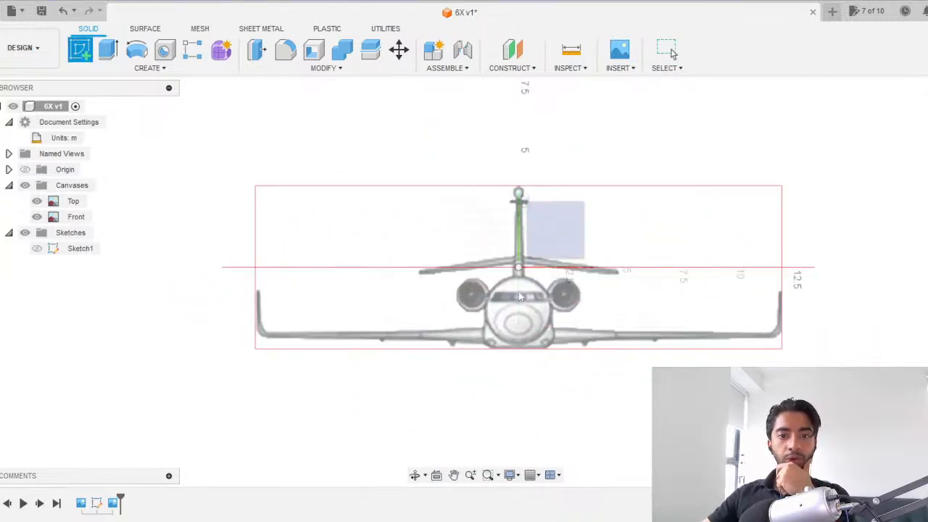
middle_click_drag(516, 257, 484, 272)
left_click(482, 270)
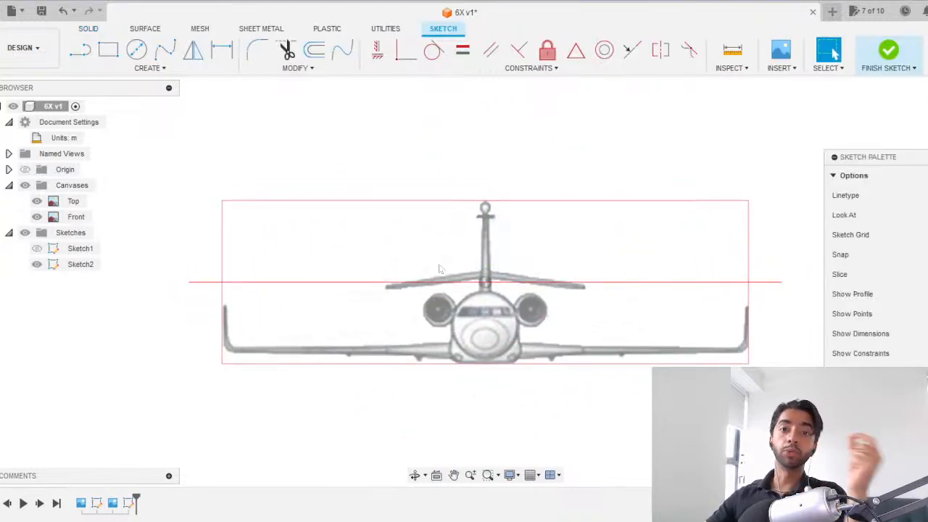
Draw a horizontal wingspan line about 23.1 m long between the two winglet tips on the Front canvas.
left_click(81, 50)
scroll(311, 305, "up", 4)
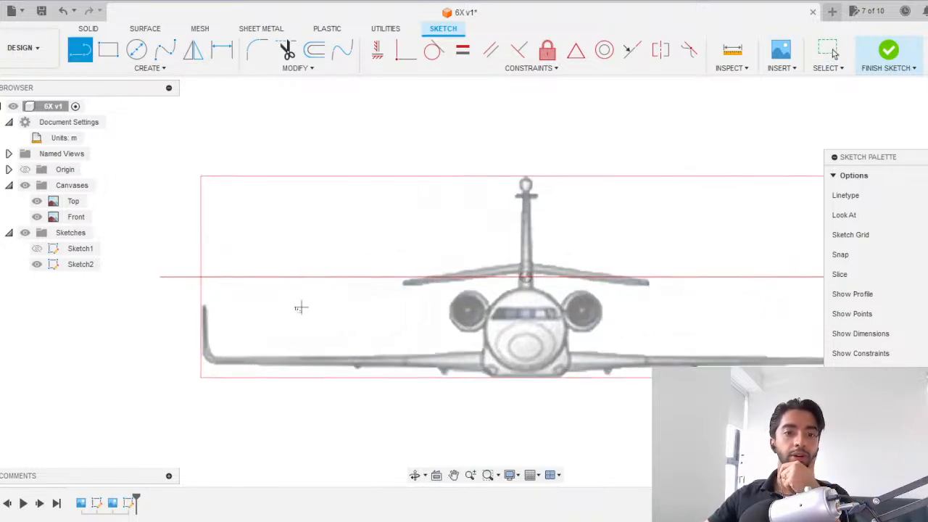
scroll(201, 308, "up", 6)
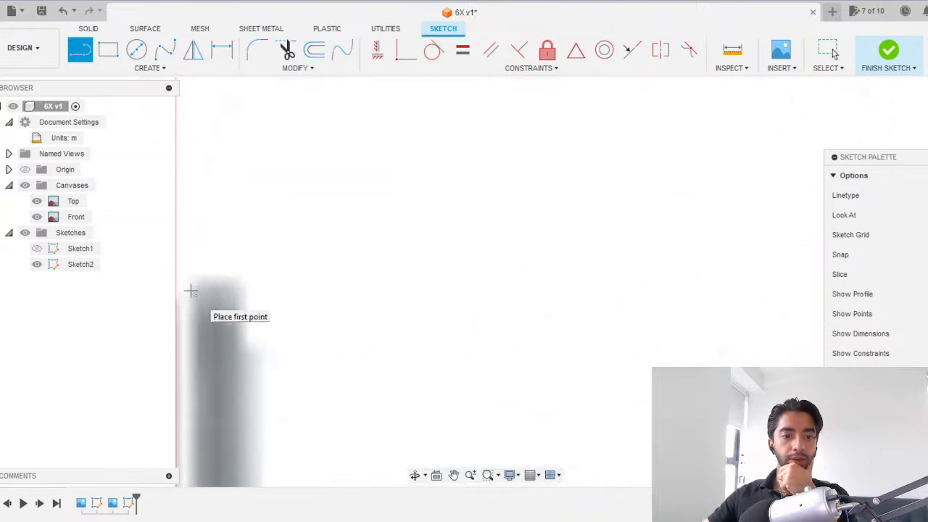
left_click(186, 277)
scroll(418, 269, "down", 5)
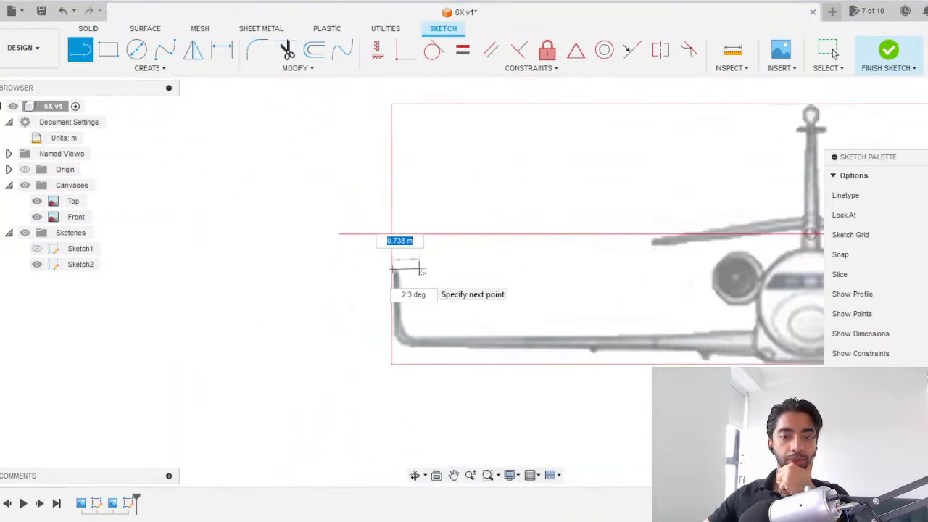
middle_click_drag(449, 222, 186, 226)
scroll(483, 274, "up", 5)
scroll(469, 259, "up", 5)
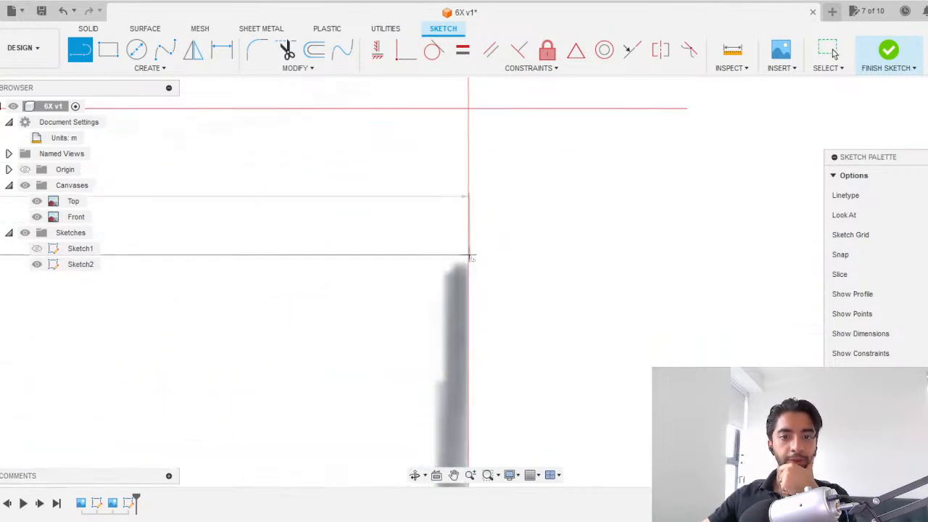
left_click(470, 258)
scroll(469, 261, "down", 5)
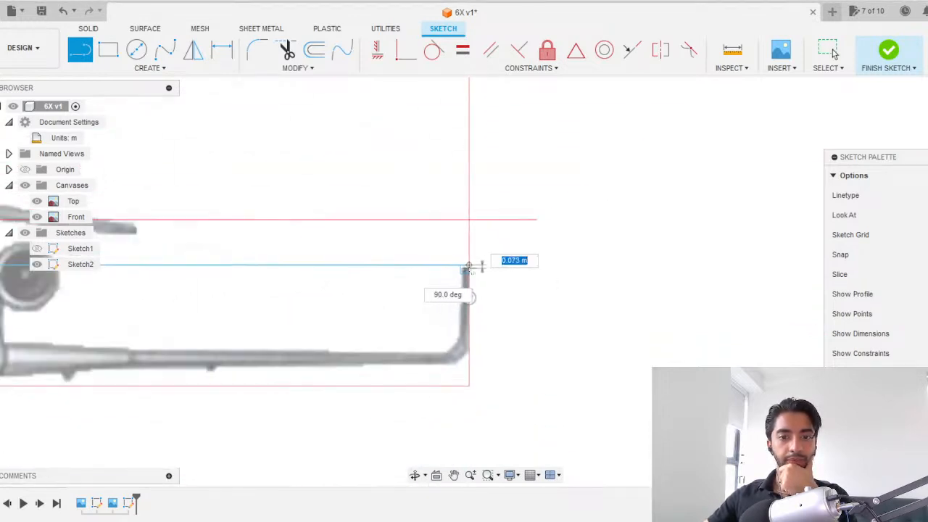
key("Escape")
scroll(156, 277, "down", 1)
middle_click_drag(155, 277, 333, 254)
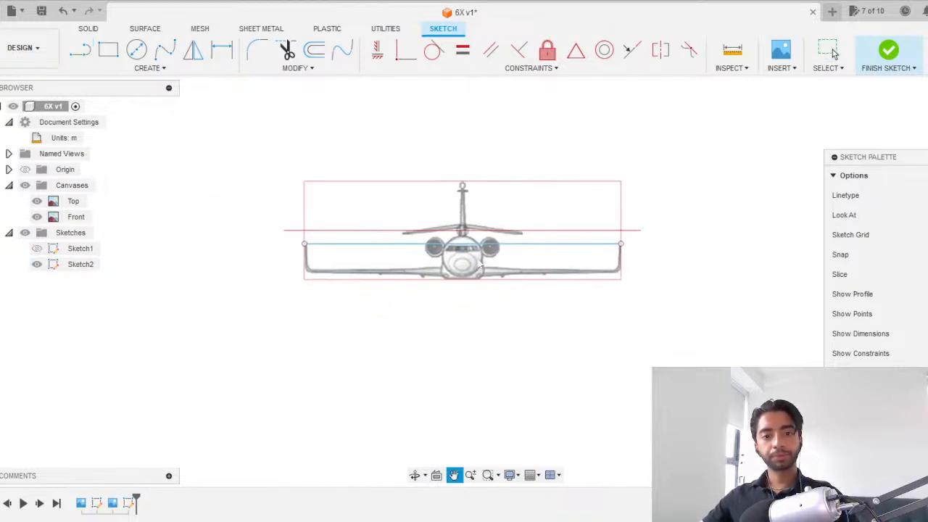
scroll(319, 255, "up", 4)
Finish the sketch and calibrate the Front canvas between the line's two endpoints, setting the distance to 25.94 m.
left_click(892, 52)
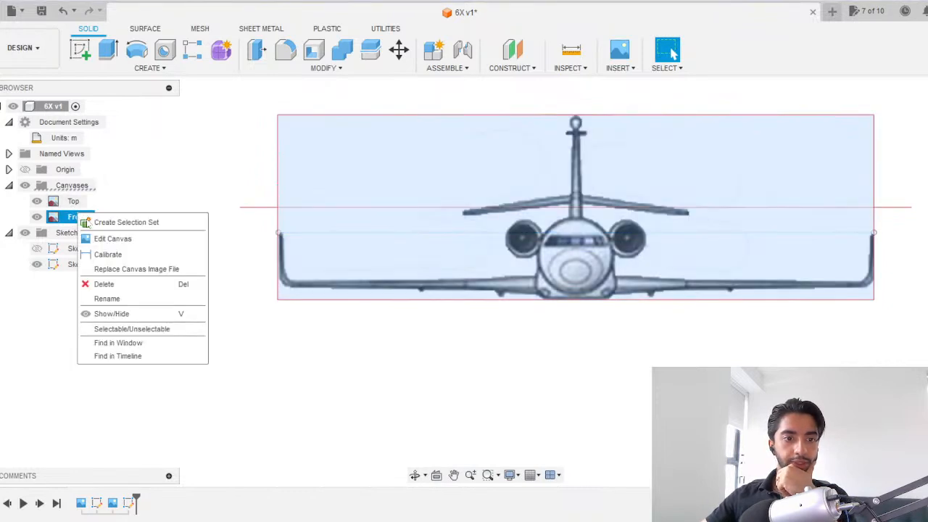
left_click(108, 254)
scroll(276, 211, "up", 5)
scroll(275, 211, "up", 5)
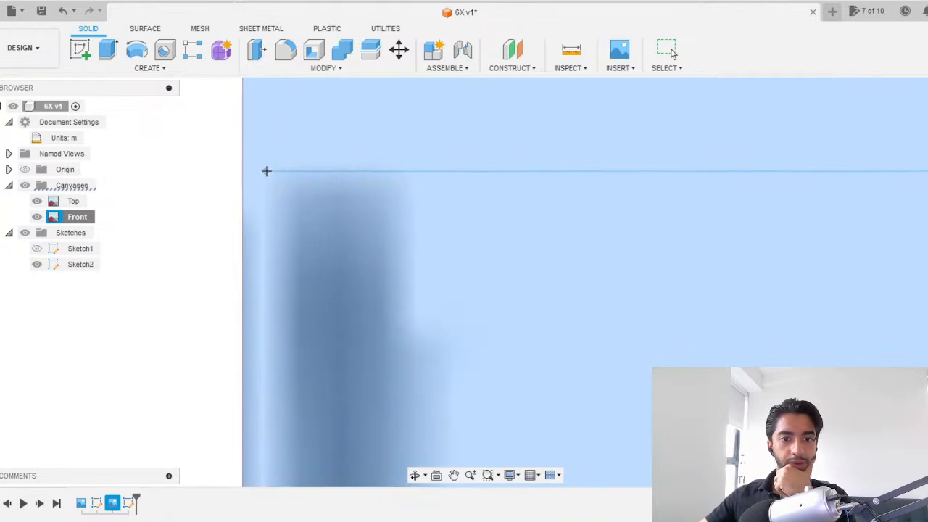
left_click(265, 170)
scroll(522, 193, "down", 10)
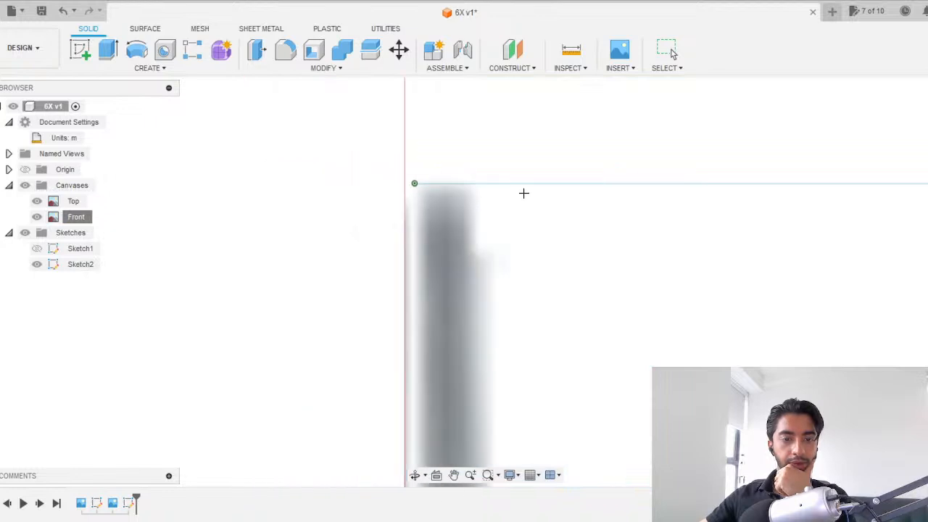
scroll(547, 210, "up", 10)
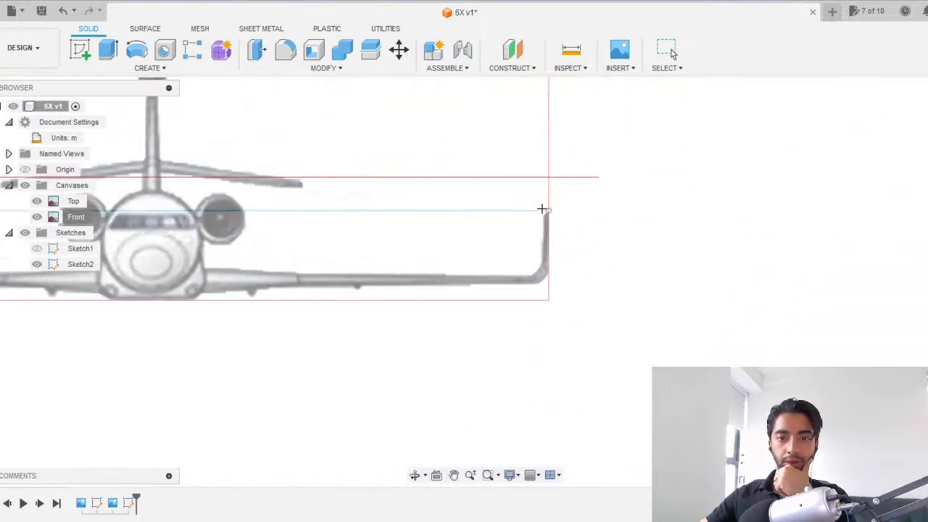
scroll(549, 218, "up", 3)
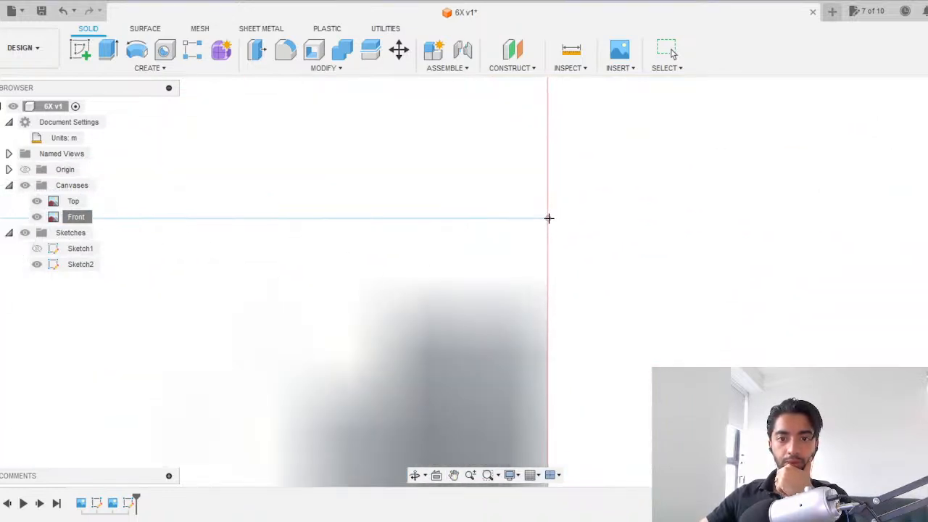
left_click(549, 217)
scroll(572, 300, "down", 8)
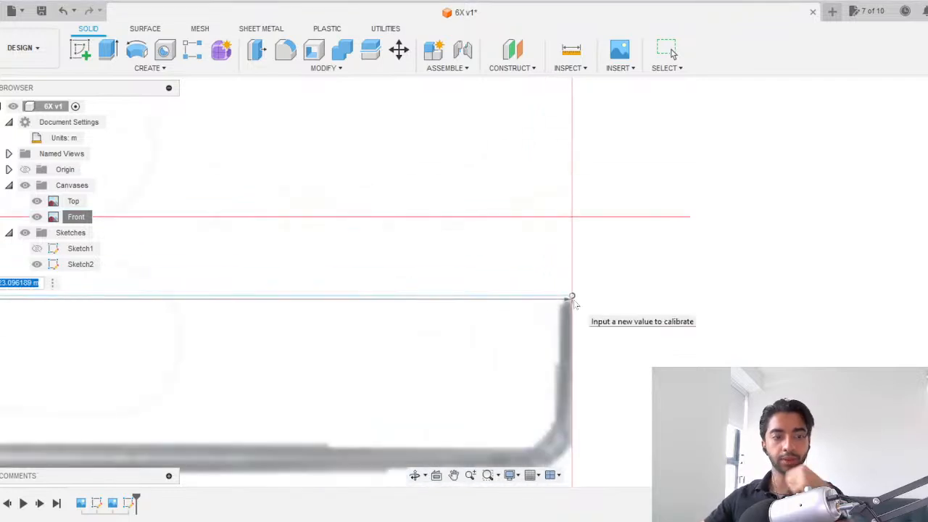
type("25.94")
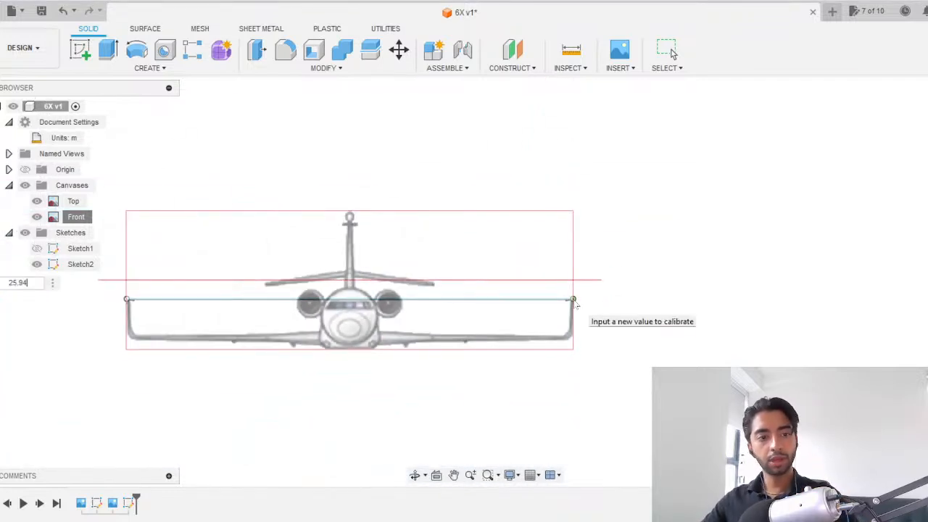
key("Return")
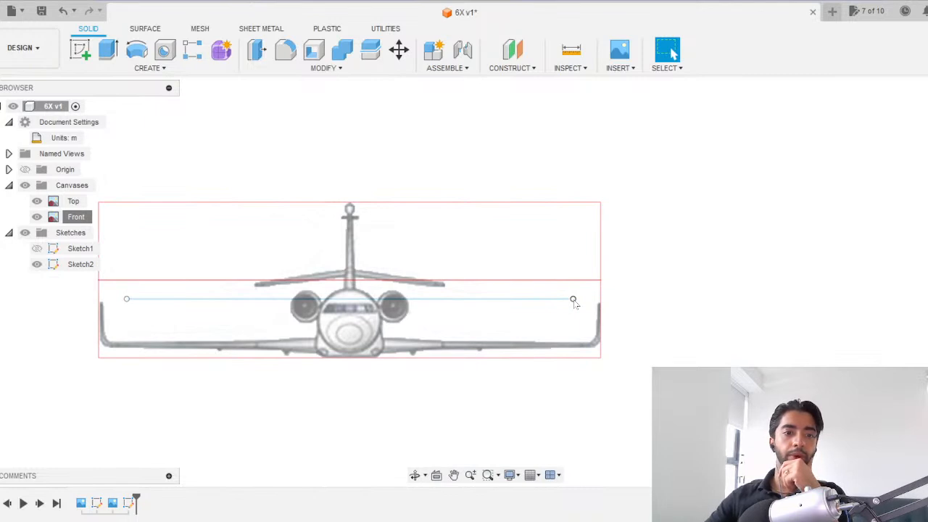
Examine both side edges of the calibrated Front canvas for alignment with the edge-on Top canvas.
scroll(573, 300, "down", 1)
middle_click_drag(574, 300, 643, 282)
scroll(354, 277, "up", 4)
scroll(129, 255, "up", 4)
scroll(148, 259, "up", 5)
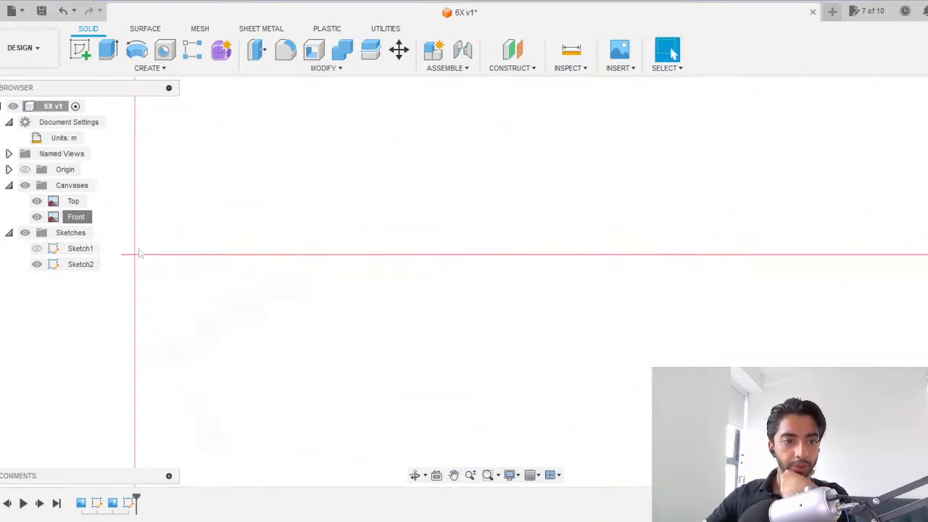
scroll(145, 264, "down", 1)
scroll(145, 263, "down", 4)
scroll(687, 264, "up", 5)
scroll(689, 272, "down", 3)
scroll(689, 272, "down", 2)
scroll(688, 272, "up", 4)
scroll(689, 272, "down", 5)
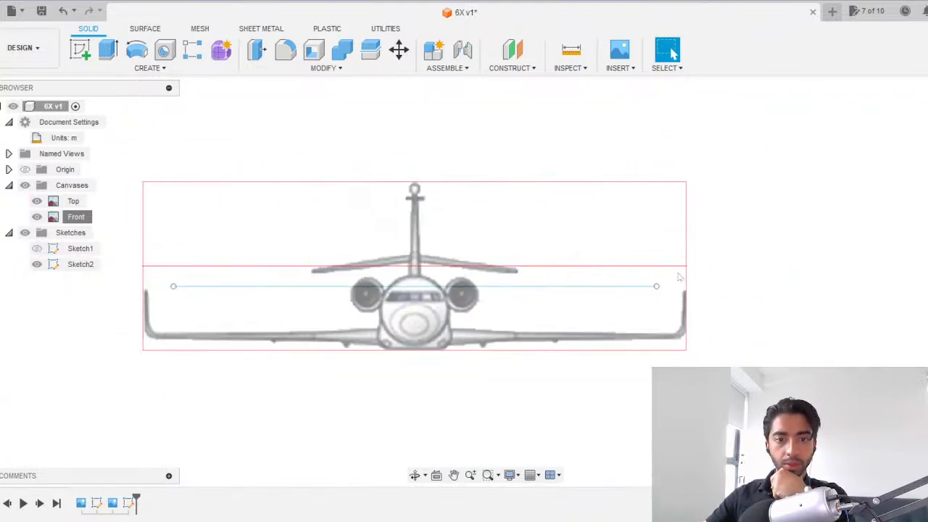
scroll(226, 281, "up", 1)
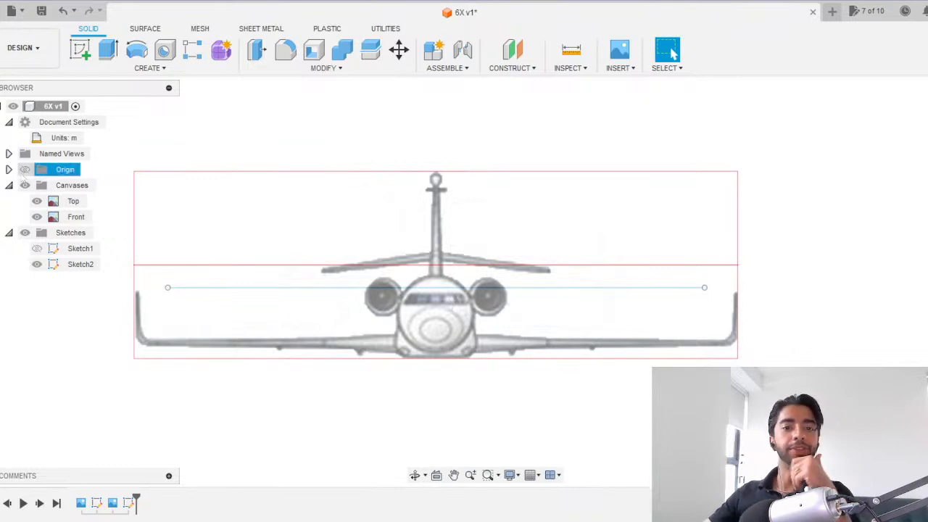
Show the origin's planes and axes over the canvases.
left_click(24, 168)
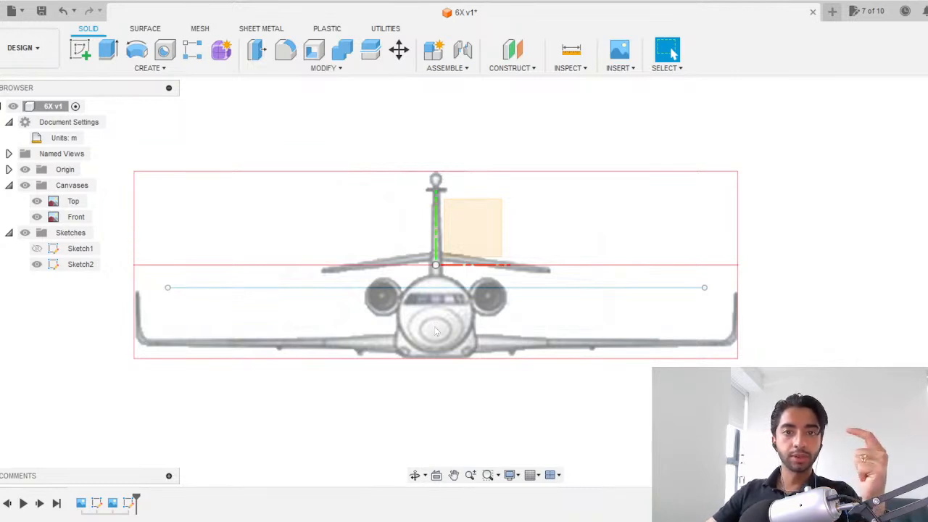
Edit the Front canvas and move it up to a Y distance of 2.80 m, placing the nose centre on the origin.
right_click(73, 201)
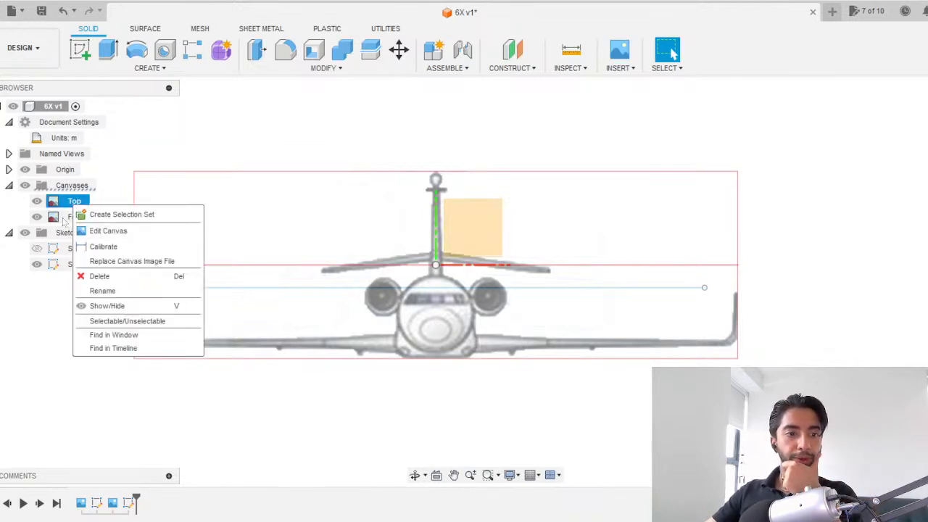
right_click(73, 216)
left_click(108, 240)
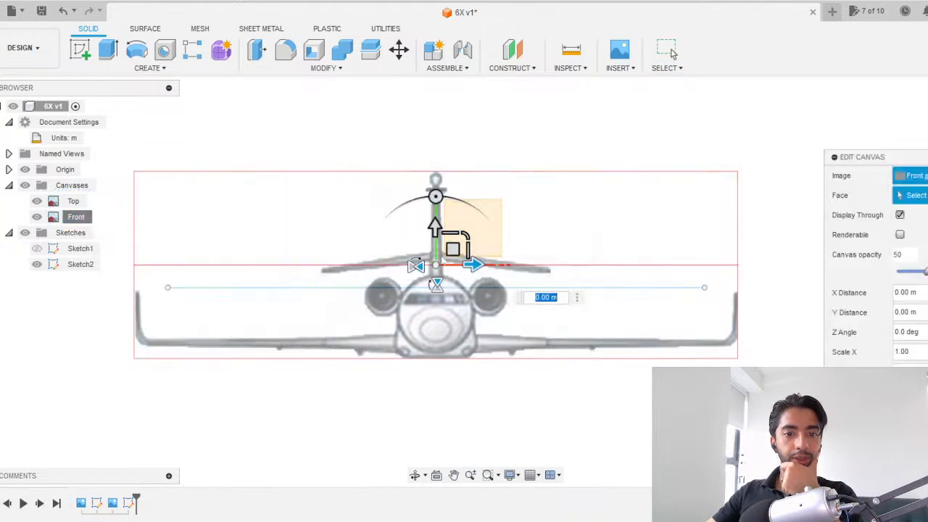
scroll(442, 264, "up", 4)
left_click_drag(438, 257, 428, 122)
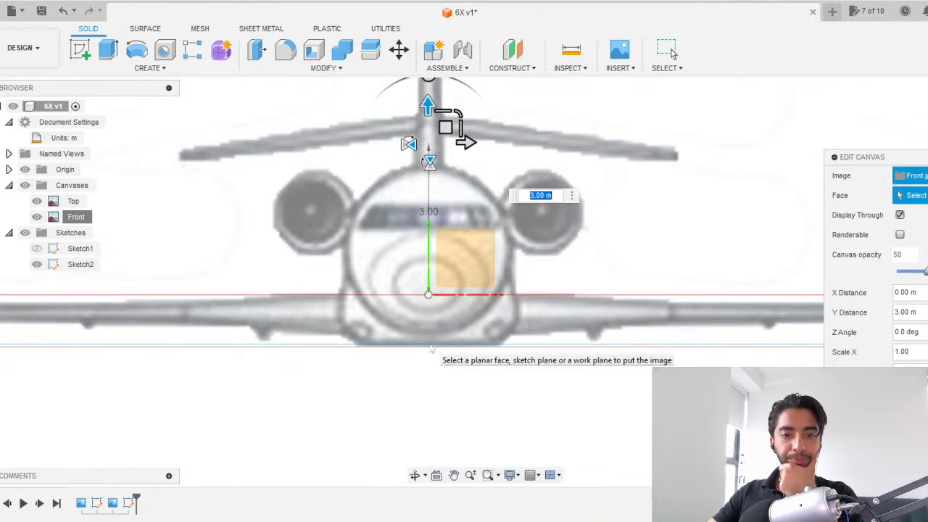
scroll(429, 333, "up", 5)
scroll(376, 215, "up", 1)
middle_click_drag(394, 160, 365, 271)
scroll(376, 216, "down", 1)
left_click_drag(400, 115, 400, 130)
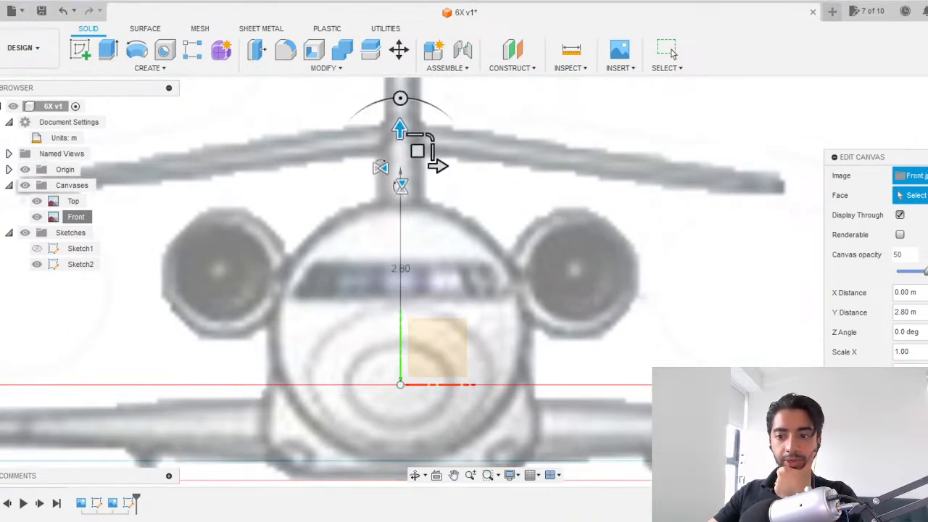
key("Return")
scroll(573, 378, "down", 2)
scroll(572, 377, "down", 3)
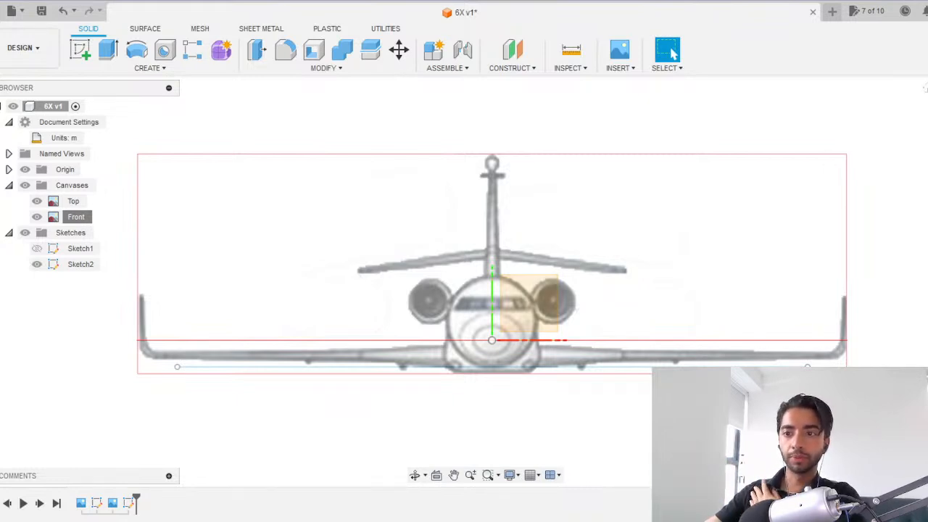
Edit the Top canvas and shift it along the fuselage to an X distance of -14.00 m, bringing the nose near the origin.
left_click(927, 118)
scroll(354, 312, "up", 1)
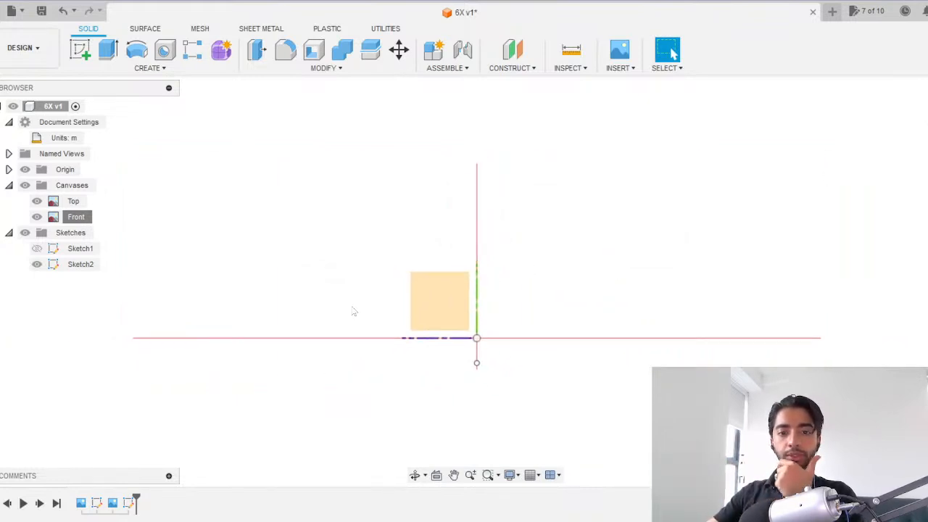
left_click(927, 98)
scroll(207, 255, "down", 5)
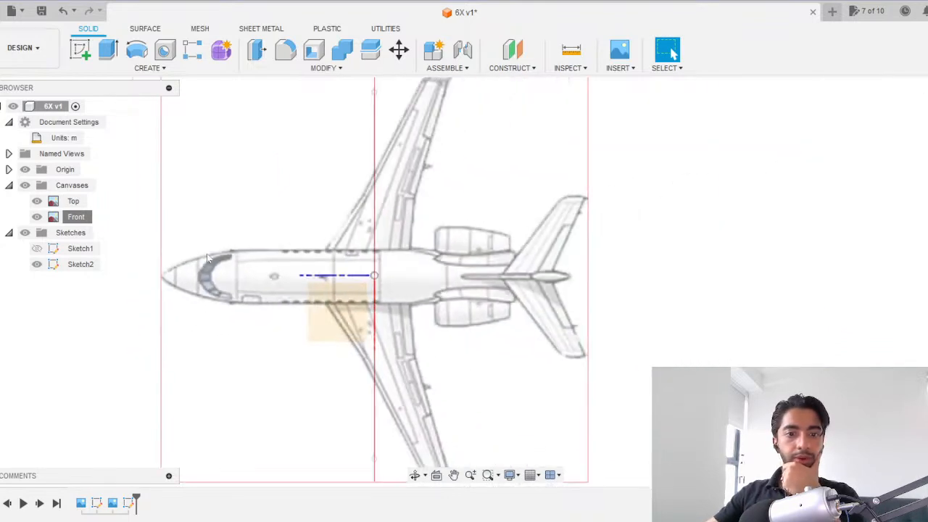
scroll(207, 259, "up", 1)
right_click(78, 202)
left_click(110, 228)
left_click_drag(309, 267, 523, 263)
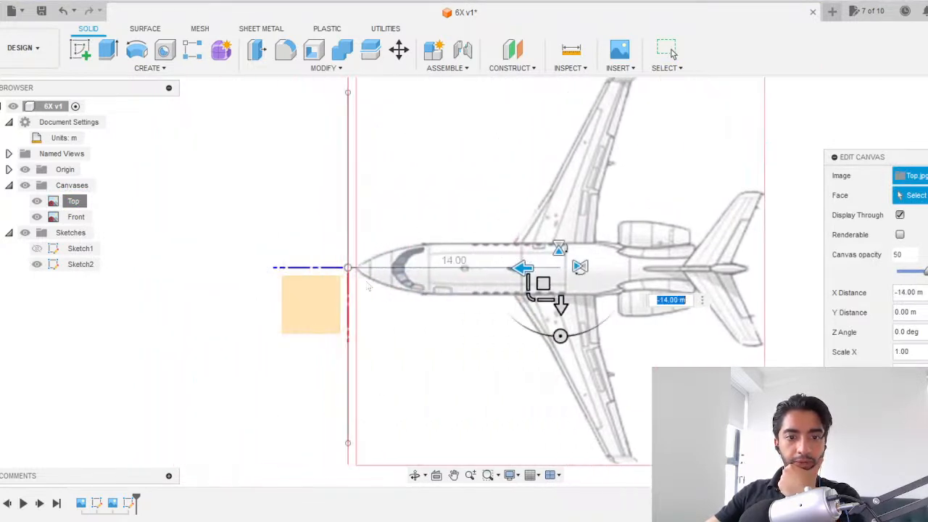
Fine-tune the Top canvas position until the nose tip sits on the origin, then apply the edit.
scroll(398, 247, "up", 5)
mouse_move(398, 247)
middle_mouse_down()
mouse_move(311, 288)
mouse_move(274, 294)
middle_mouse_up()
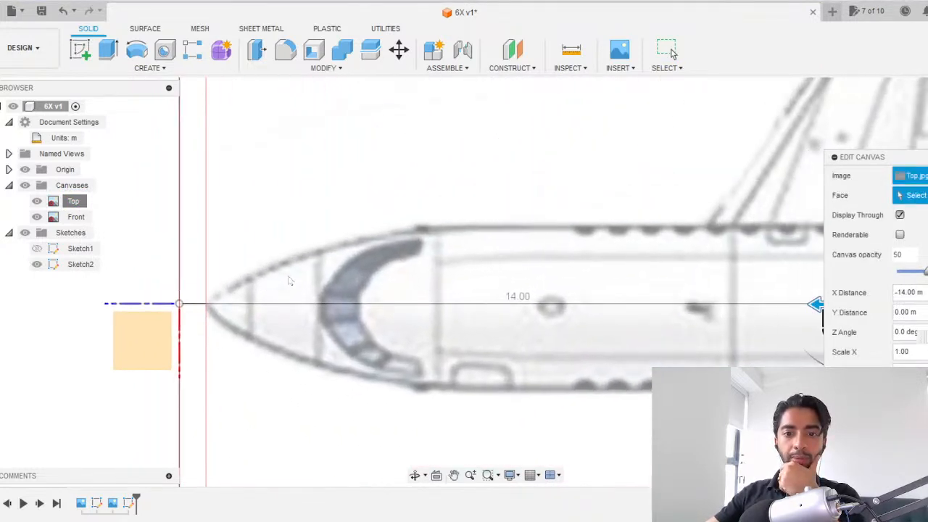
scroll(274, 294, "down", 2)
left_click_drag(697, 313, 677, 309)
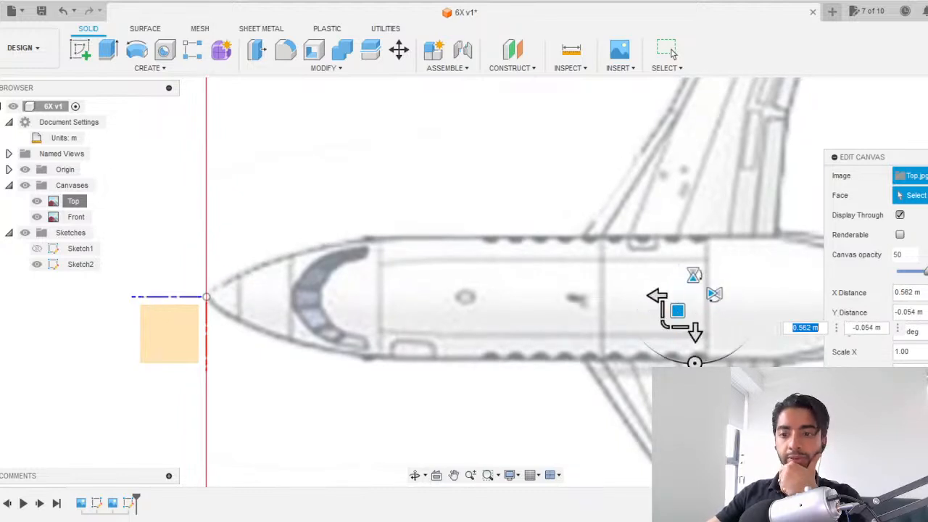
key("Return")
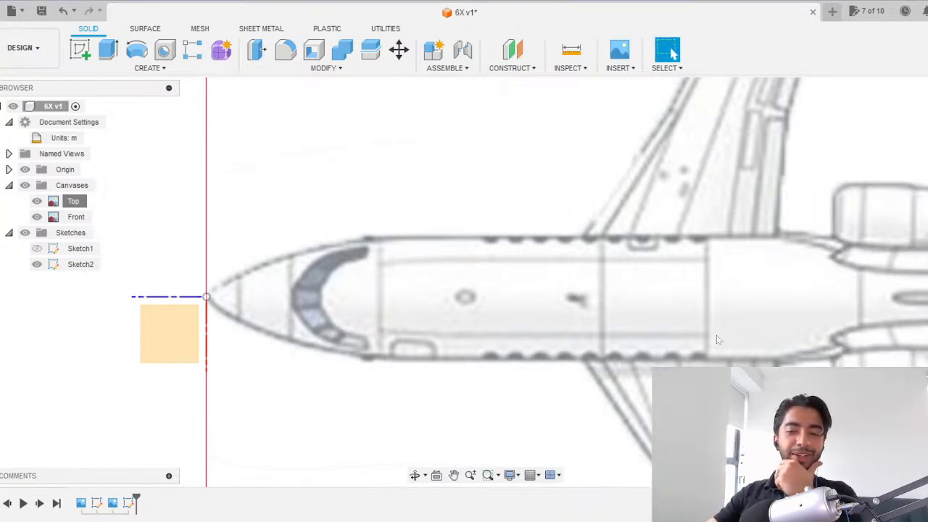
Hide the origin and save a new version of the design with the description User Saved.
scroll(629, 296, "down", 5)
middle_click_drag(622, 274, 584, 246)
scroll(521, 308, "down", 1)
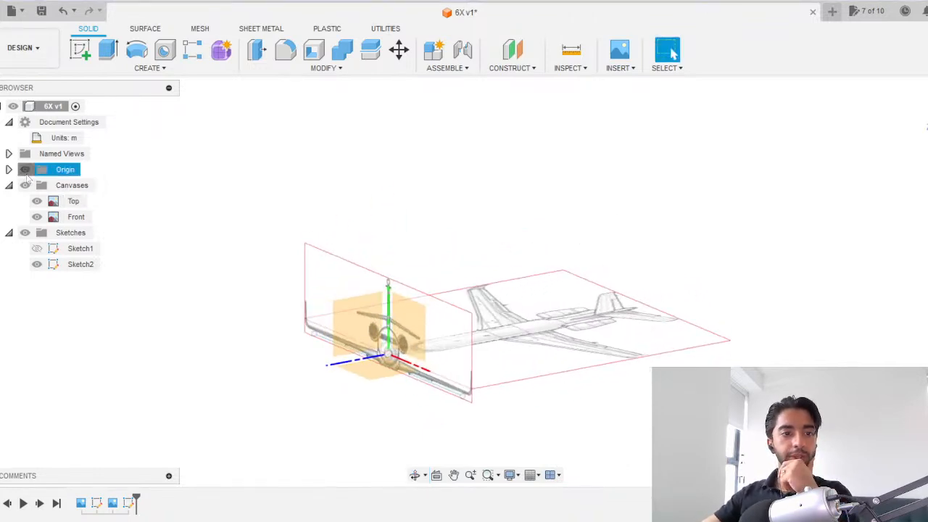
left_click(412, 208)
key("ctrl+s")
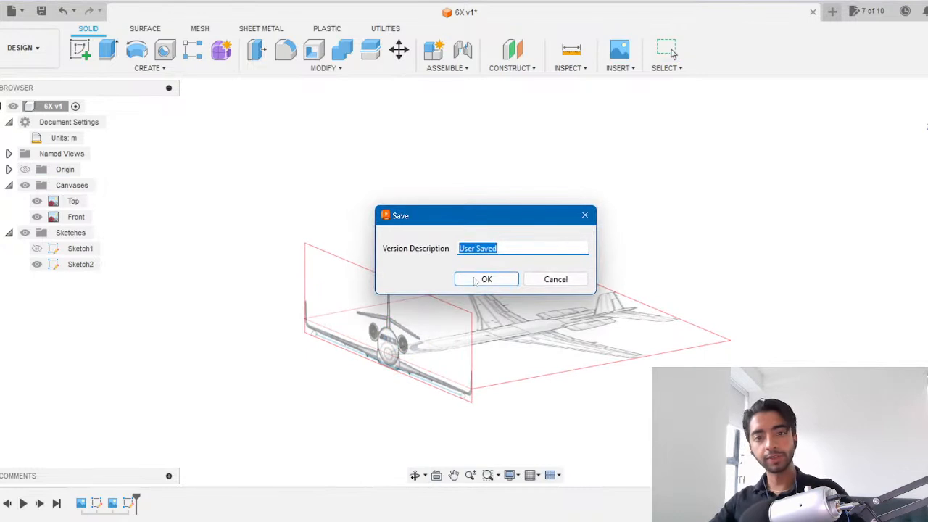
key("Return")
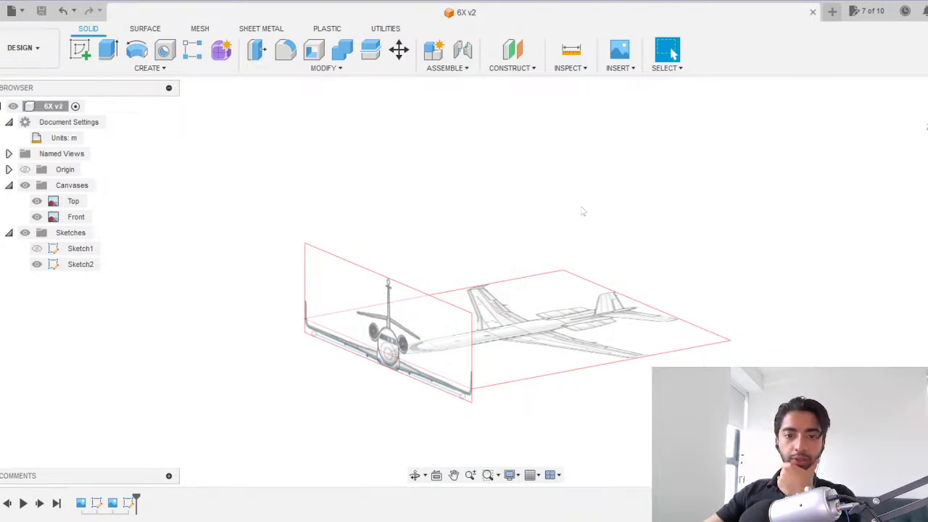
Insert the Side image from the computer as a canvas on the vertical origin plane running along the fuselage.
left_click(620, 68)
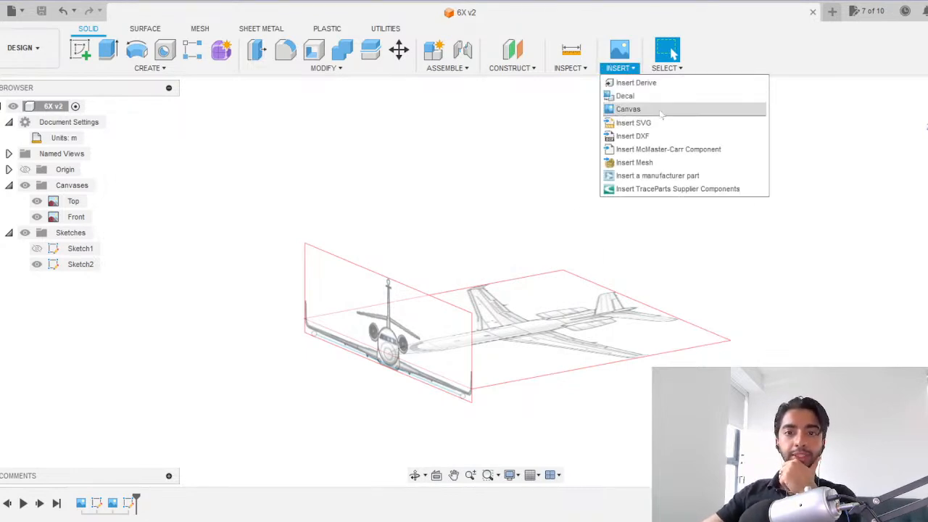
left_click(658, 110)
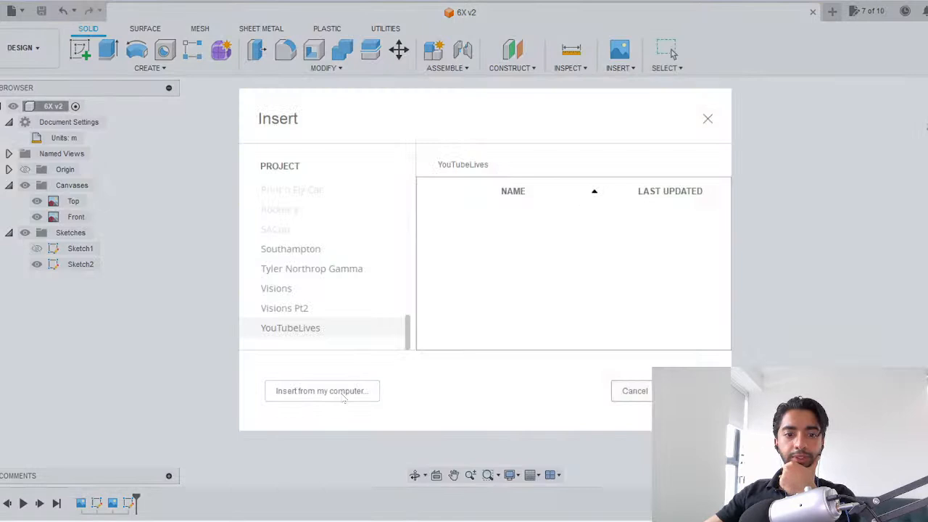
left_click(339, 391)
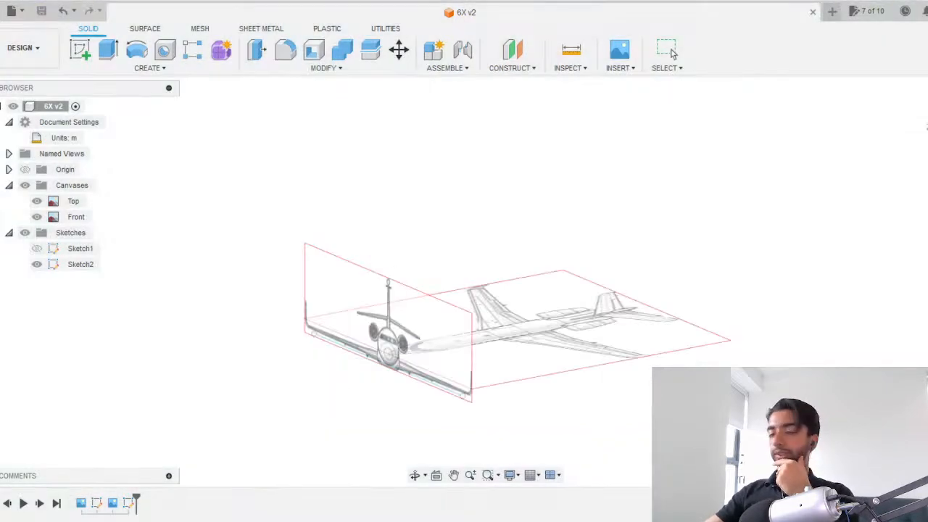
left_click(340, 339)
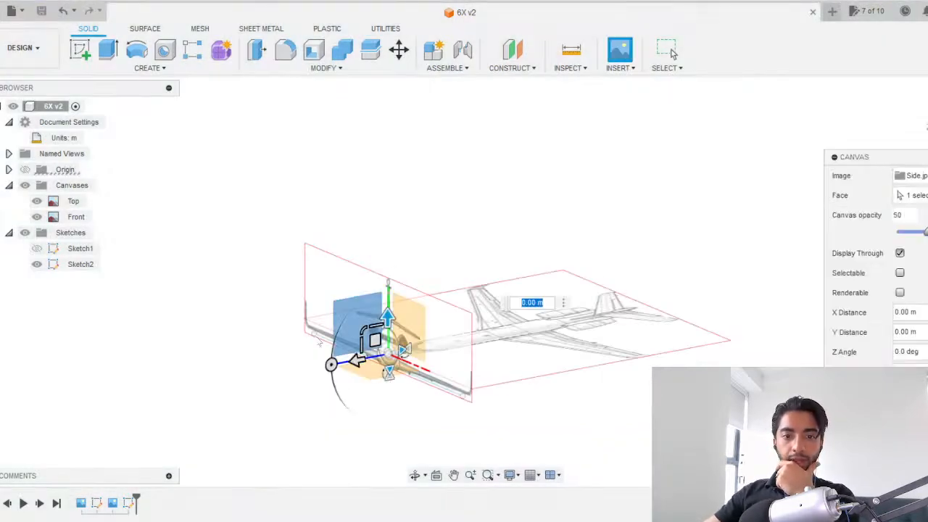
Scale the Side canvas up uniformly until the aircraft is roughly as large as in the Top canvas.
left_click_drag(363, 332, 230, 257)
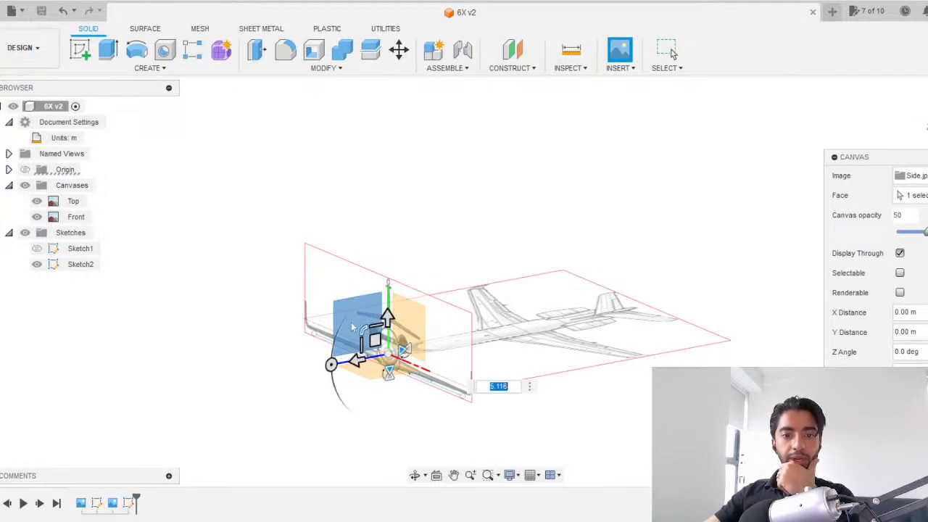
left_click_drag(365, 332, 51, 105)
left_click_drag(365, 332, 20, 91)
left_click_drag(365, 332, 204, 227)
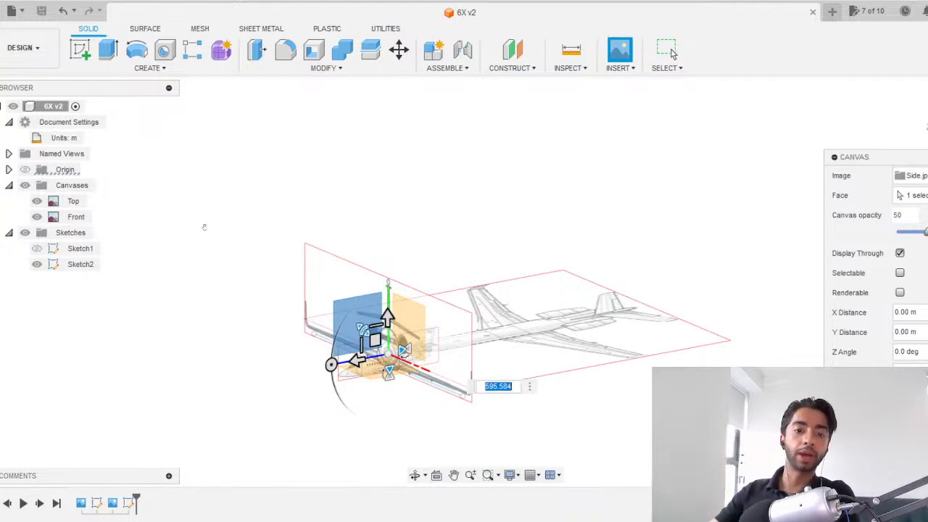
left_click_drag(363, 330, 279, 271)
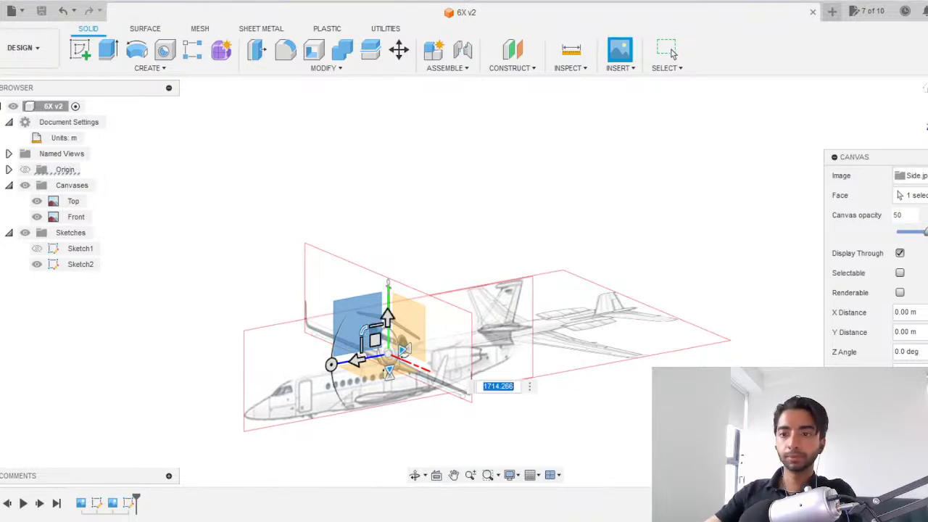
Move the Side canvas just behind and above the origin, scale it down slightly, and place it at about X -1.679 m, Y 3.879 m.
left_click(926, 120)
left_click_drag(353, 316, 582, 225)
middle_click_drag(565, 216, 455, 250)
scroll(455, 250, "up", 2)
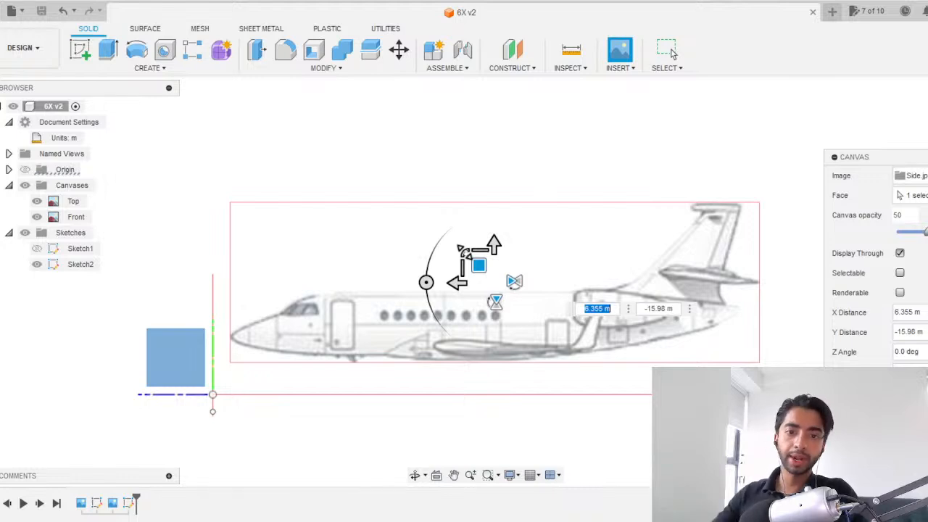
left_click_drag(464, 252, 410, 294)
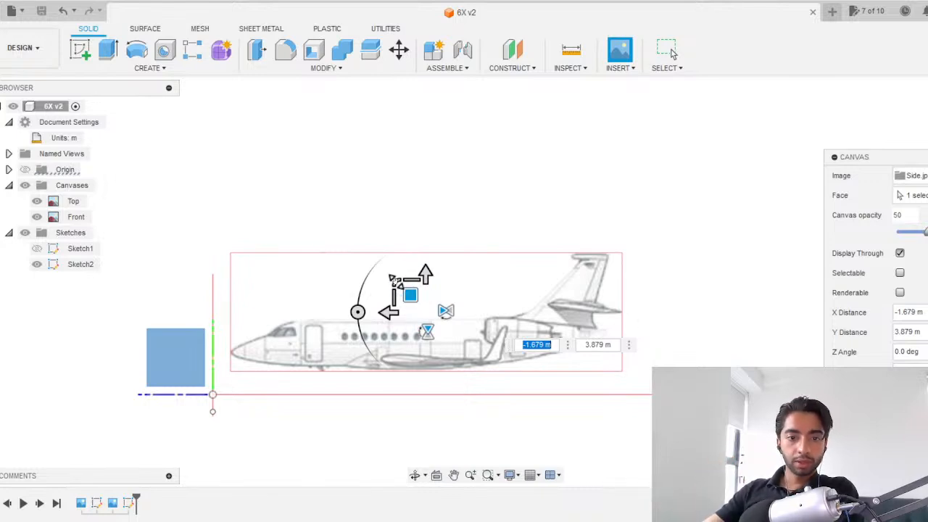
key("Return")
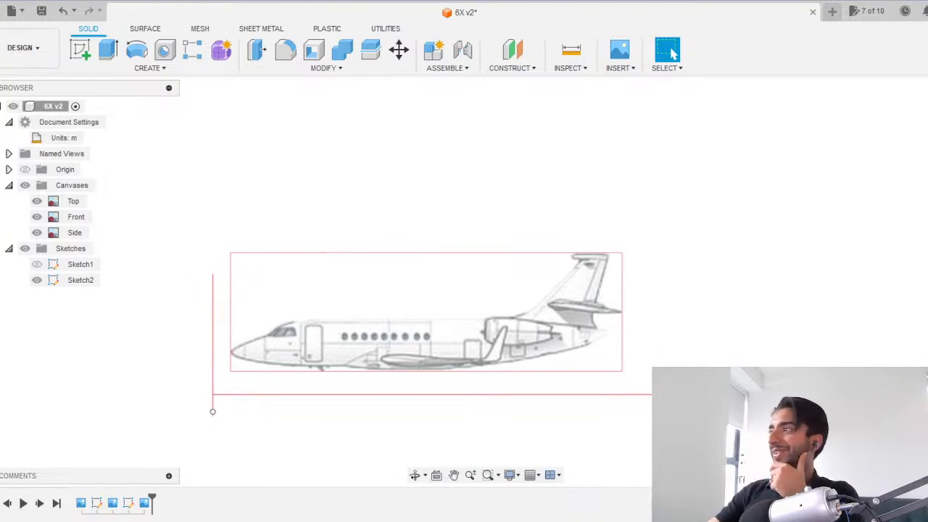
scroll(308, 322, "up", 5)
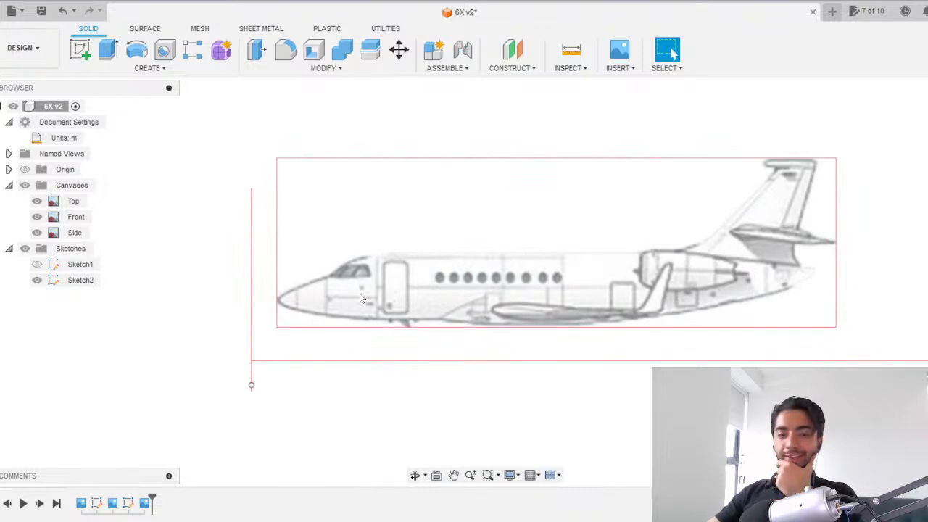
middle_click_drag(338, 238, 295, 261)
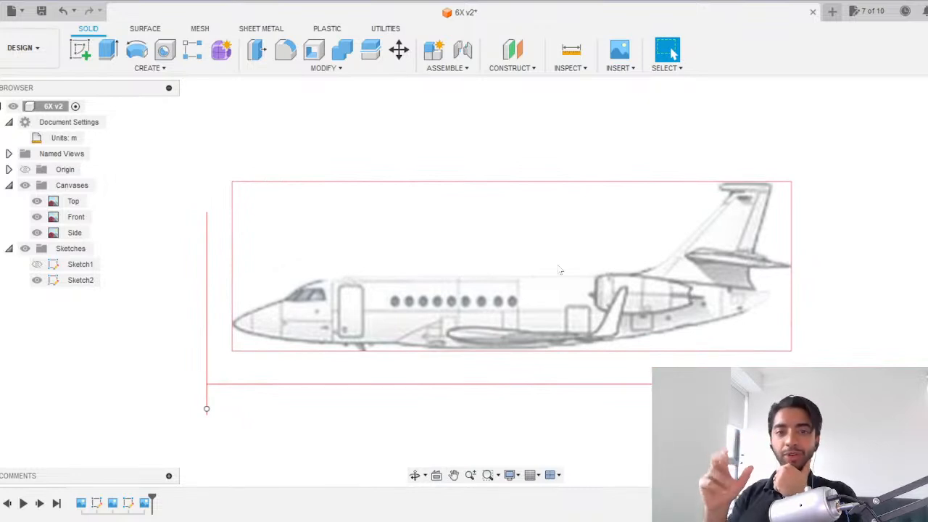
middle_click_drag(372, 284, 380, 271)
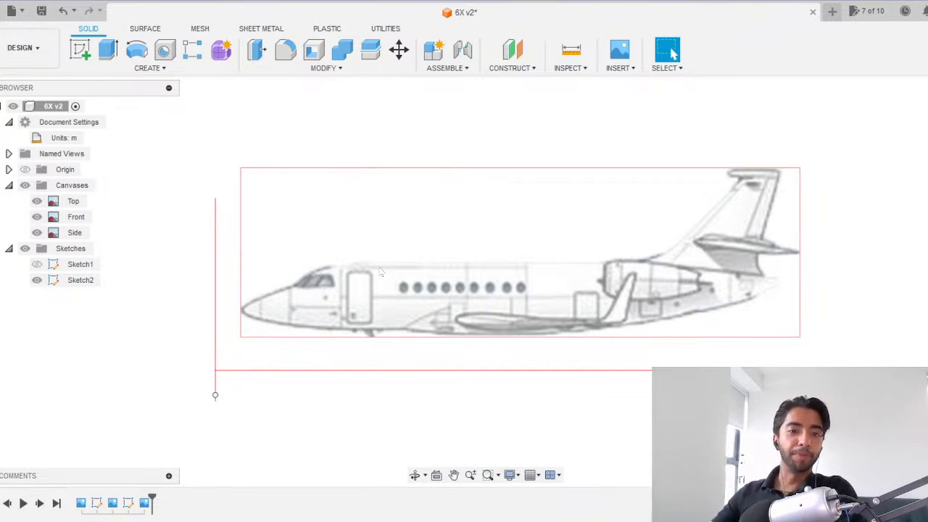
Switch to the Wikipedia page of the Dassault Falcon 6X and look up the aircraft's length and height in the specifications.
left_click(472, 462)
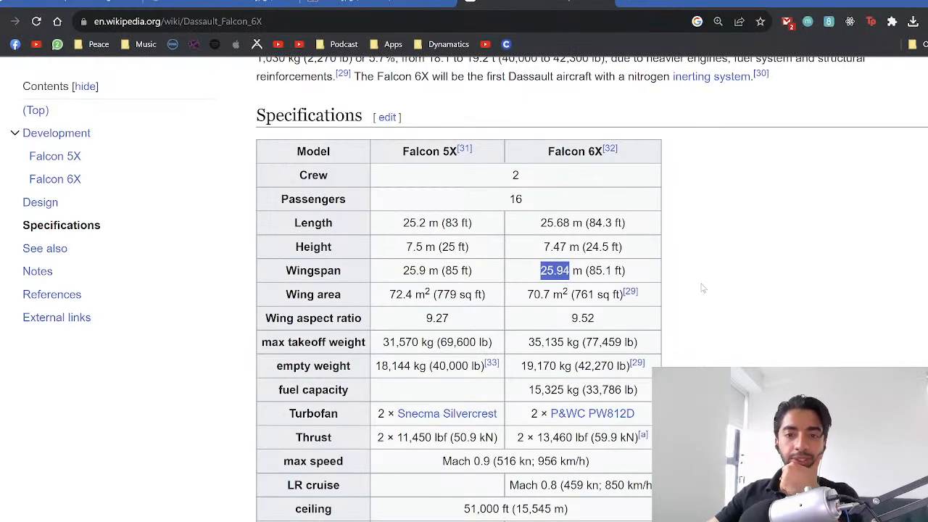
left_click(702, 288)
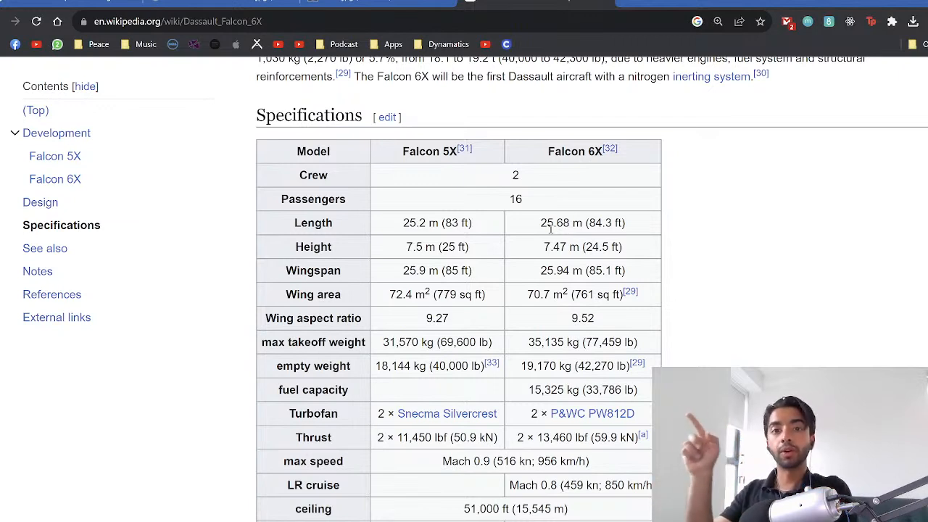
left_click_drag(541, 223, 583, 223)
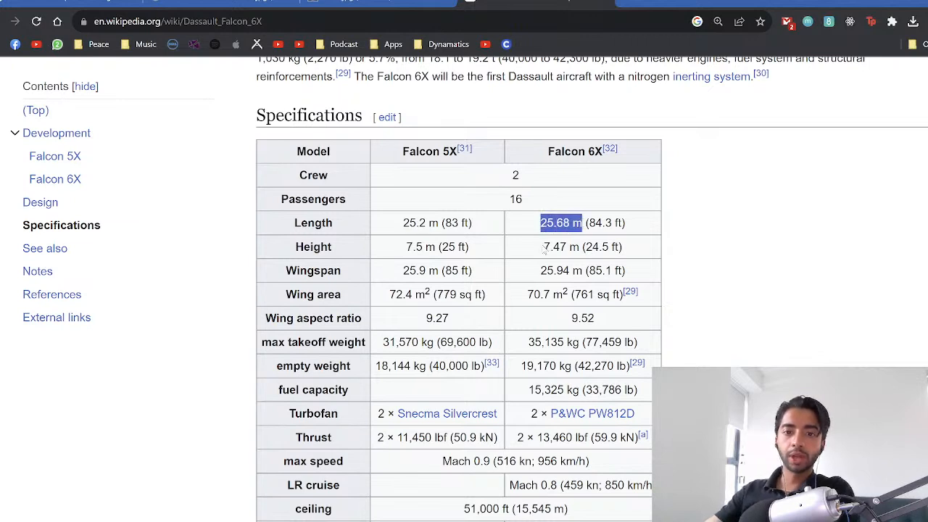
left_click_drag(543, 248, 581, 247)
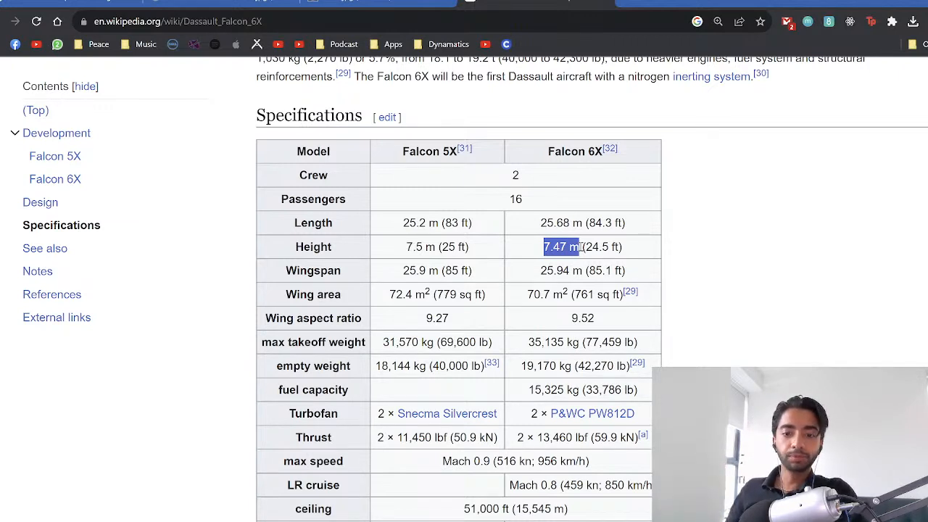
Return to Fusion 360 and start a new sketch on the vertical origin plane that holds the Side canvas.
key("alt+Tab")
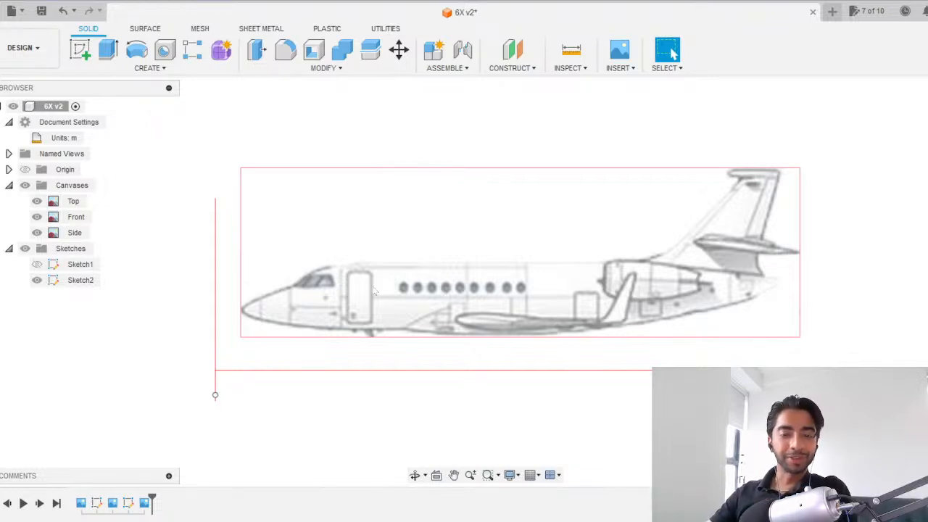
scroll(295, 264, "up", 2)
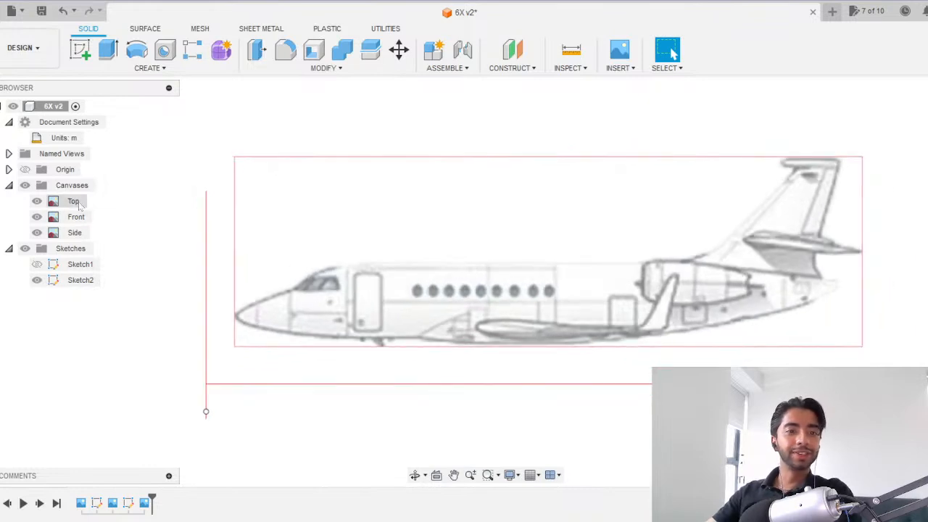
right_click(77, 217)
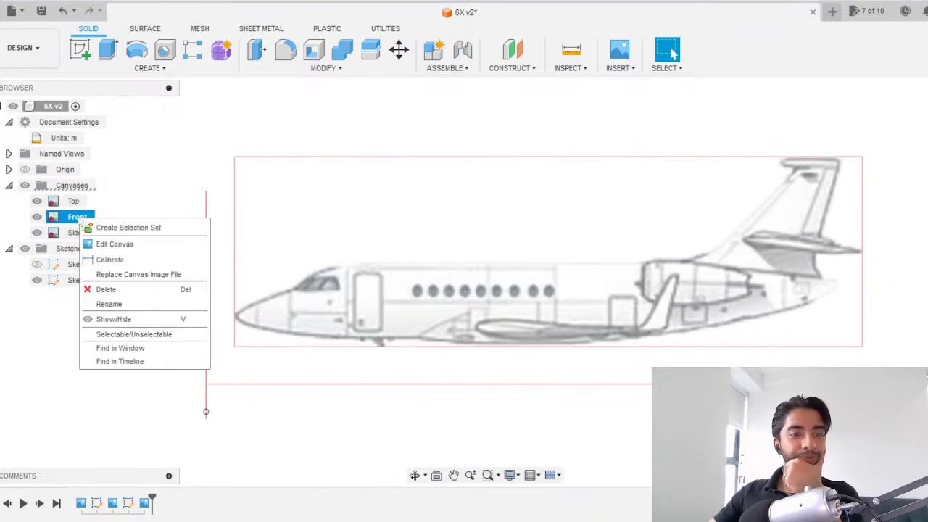
left_click(178, 158)
left_click(80, 50)
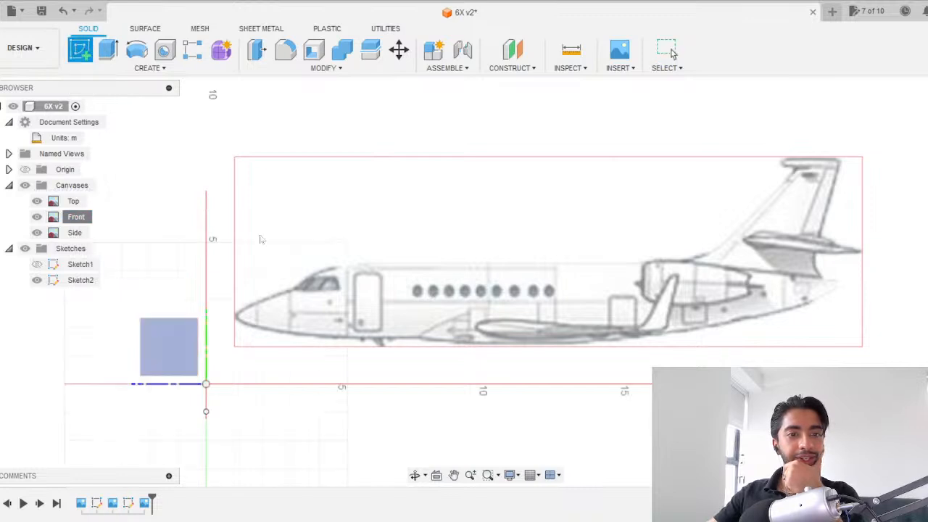
left_click(177, 347)
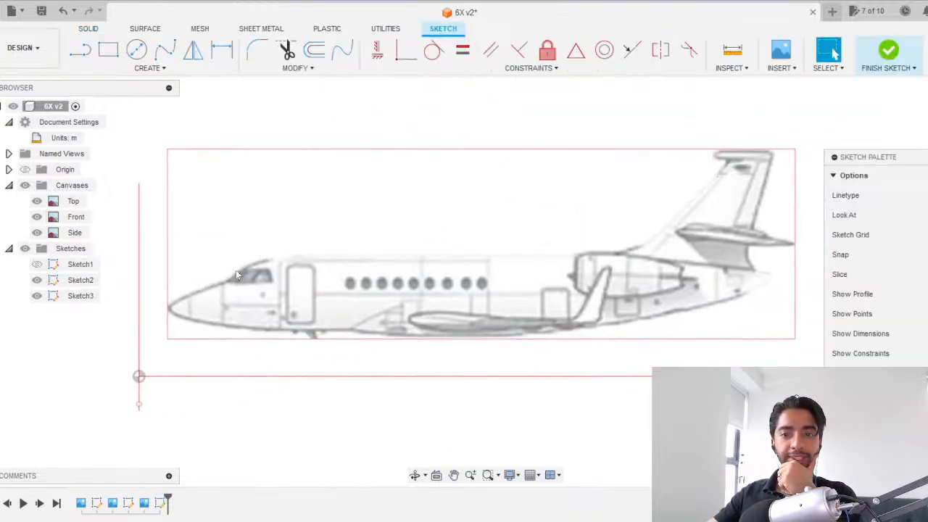
Draw a horizontal reference line about 21.34 m long from the nose tip to the rear end of the fuselage, and finish the sketch.
left_click(80, 49)
scroll(163, 308, "up", 10)
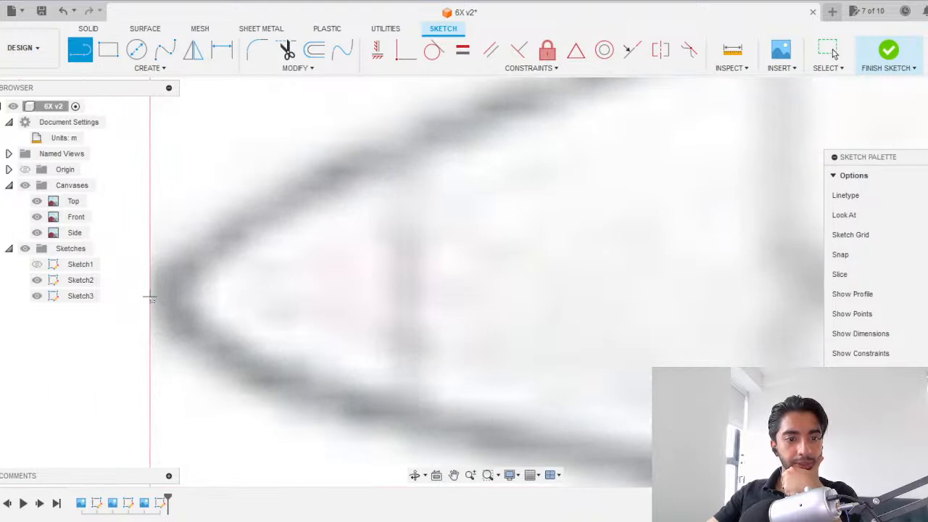
left_click(150, 297)
scroll(493, 251, "down", 10)
middle_click_drag(805, 210, 369, 250)
scroll(369, 252, "up", 1)
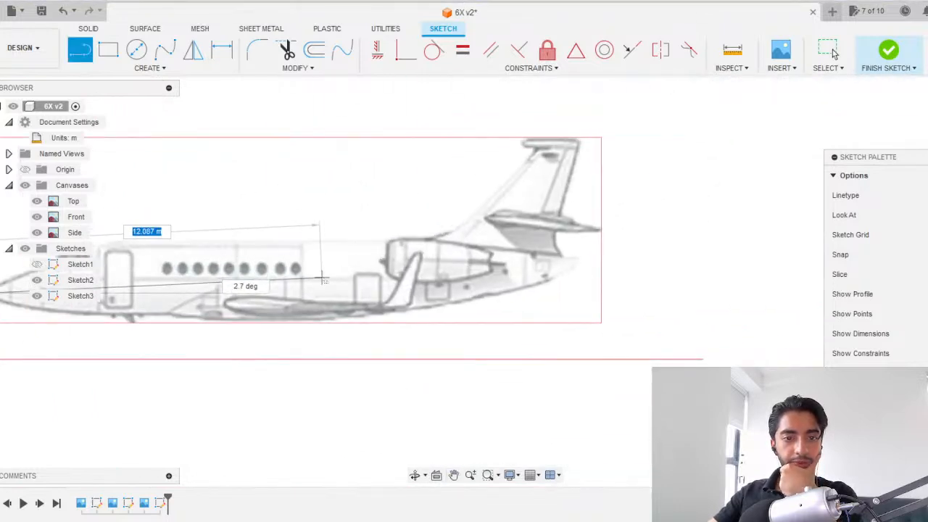
middle_click_drag(323, 279, 410, 273)
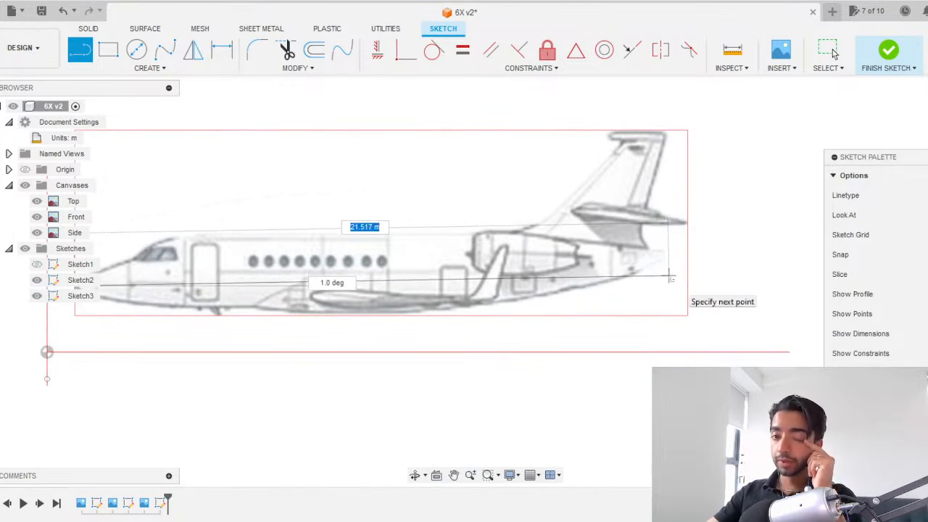
scroll(668, 272, "up", 2)
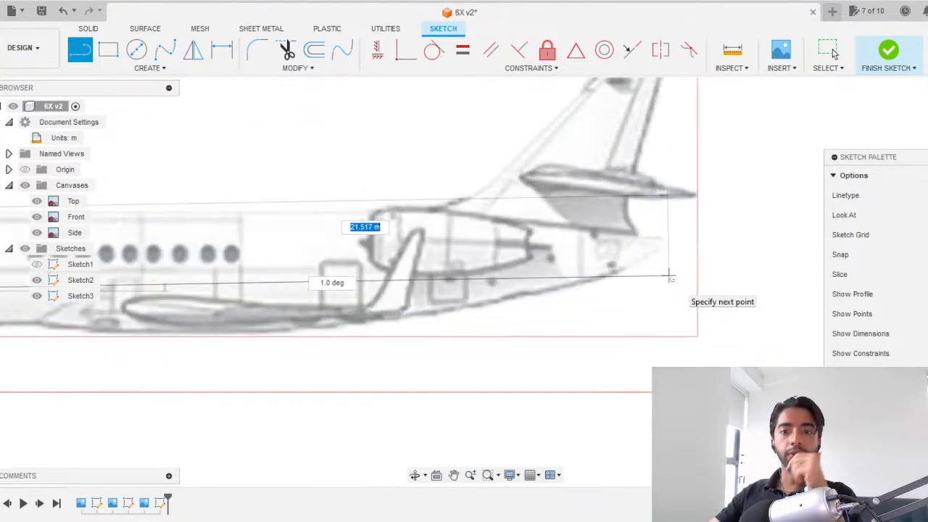
middle_click_drag(663, 253, 654, 275)
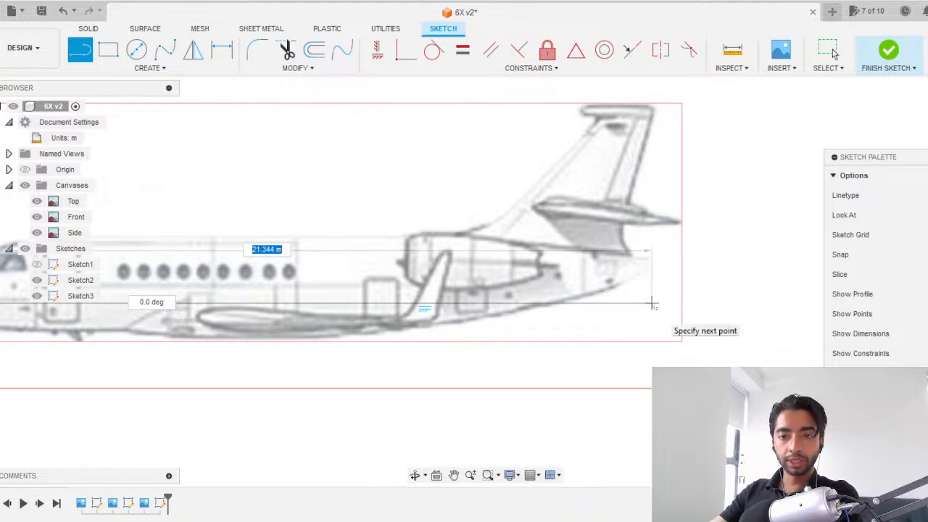
left_click(652, 304)
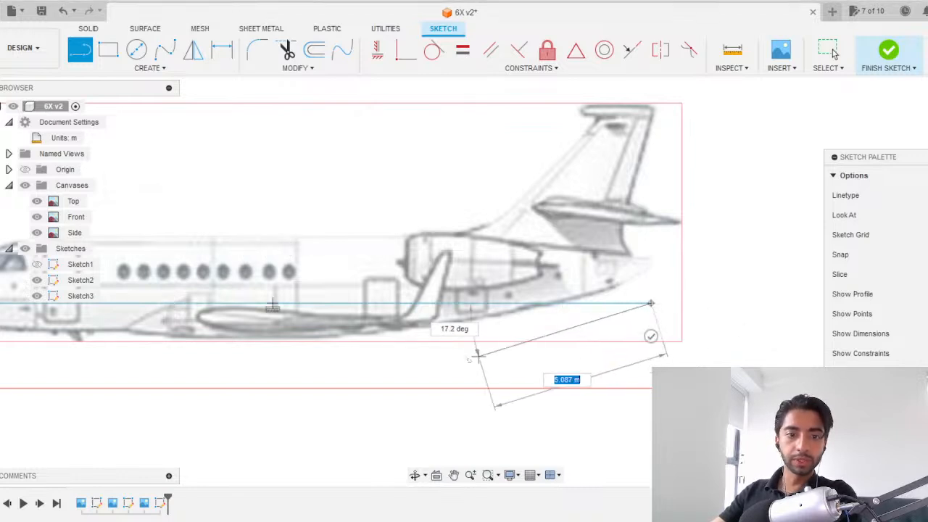
scroll(478, 354, "down", 3)
scroll(465, 355, "up", 2)
key("Escape")
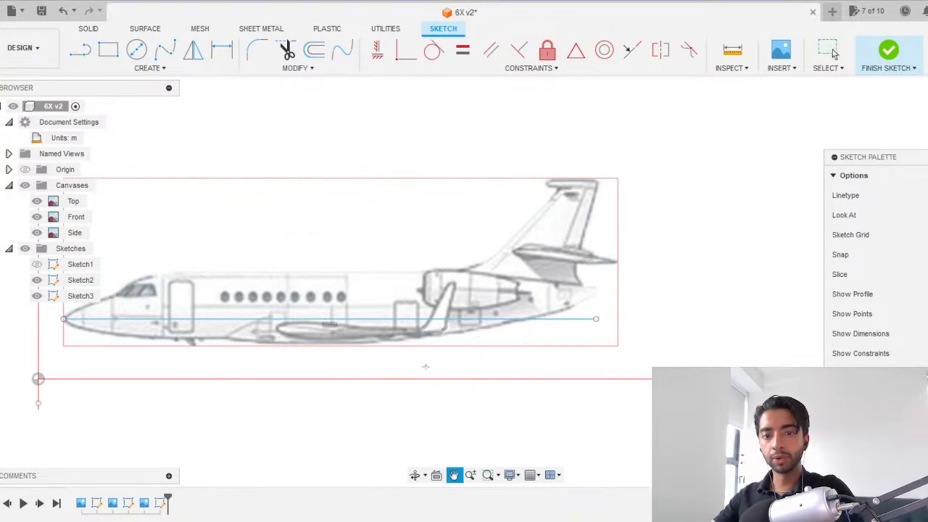
middle_click_drag(425, 369, 547, 321)
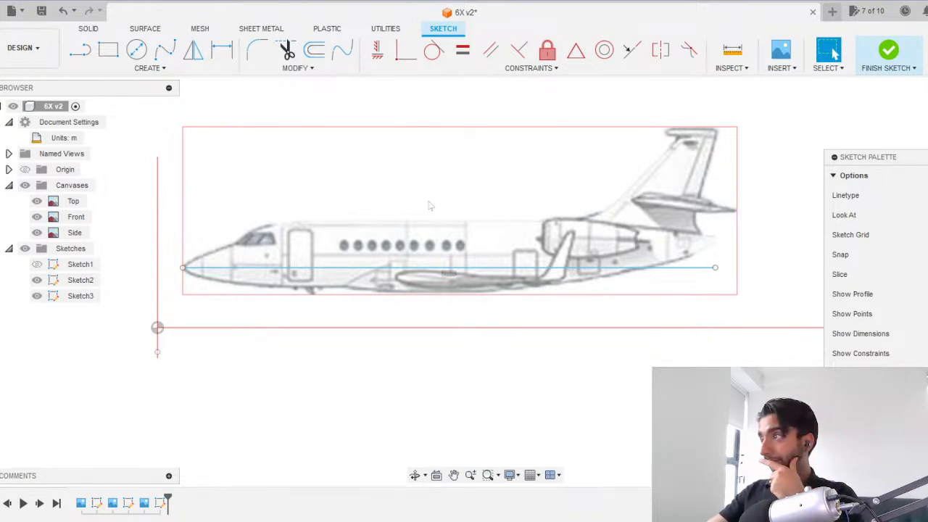
left_click(889, 52)
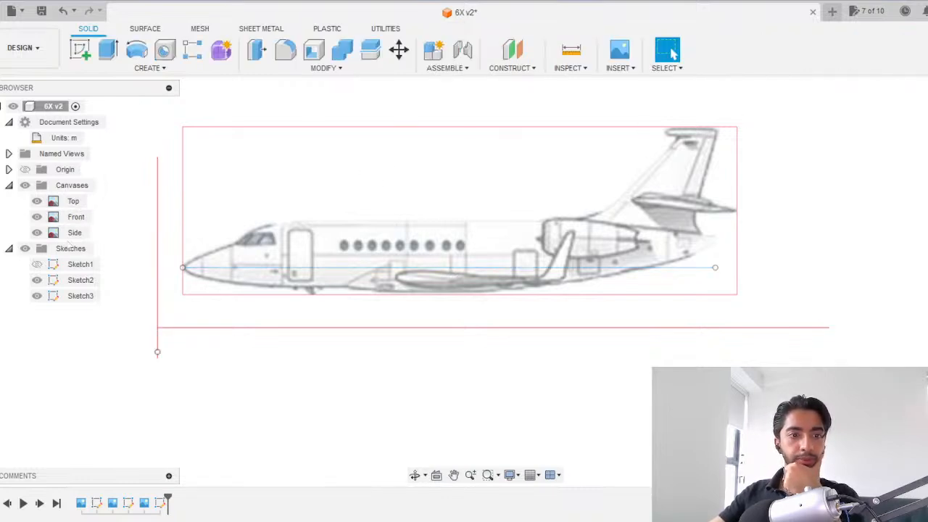
Start calibrating the Side canvas, picking the nose and tail ends of the reference line as its two points.
right_click(67, 239)
left_click(126, 280)
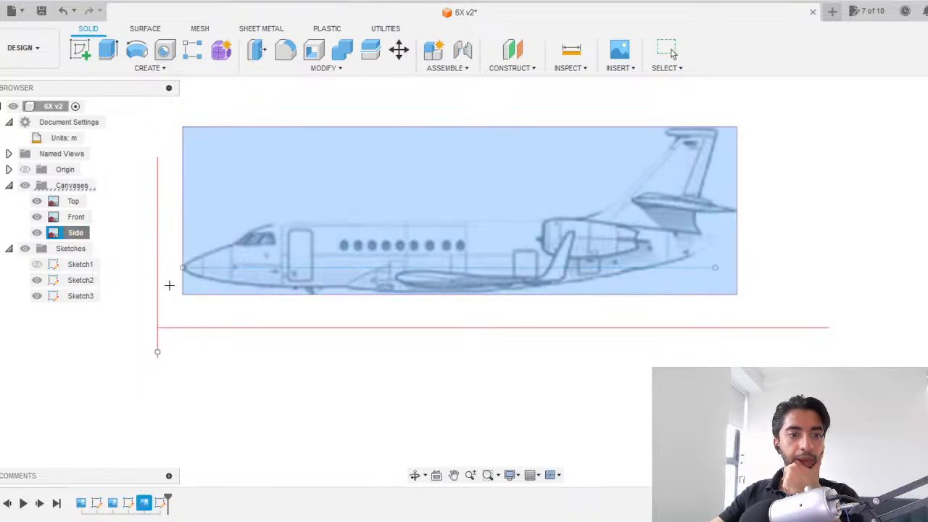
scroll(177, 257, "up", 10)
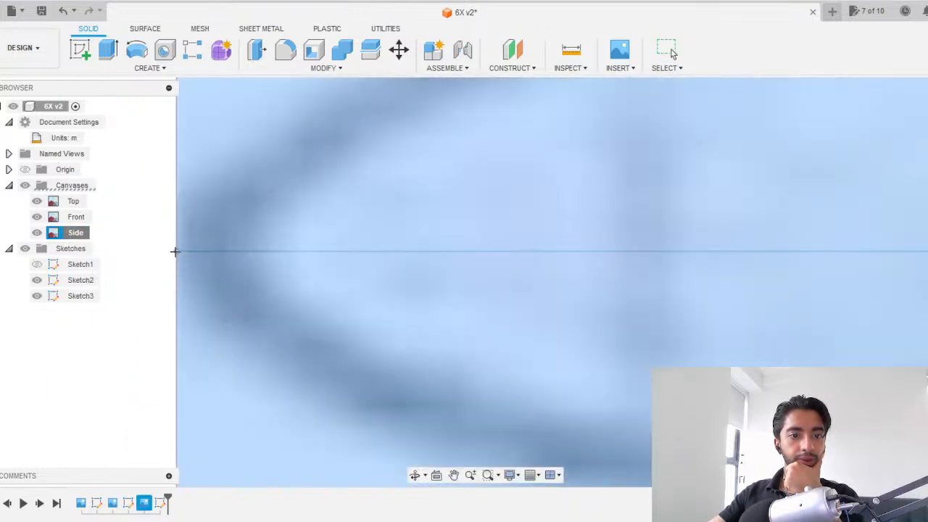
scroll(175, 250, "up", 2)
left_click(177, 252)
scroll(376, 256, "down", 10)
middle_click_drag(635, 240, 263, 261)
scroll(740, 231, "down", 4)
middle_click_drag(739, 231, 259, 269)
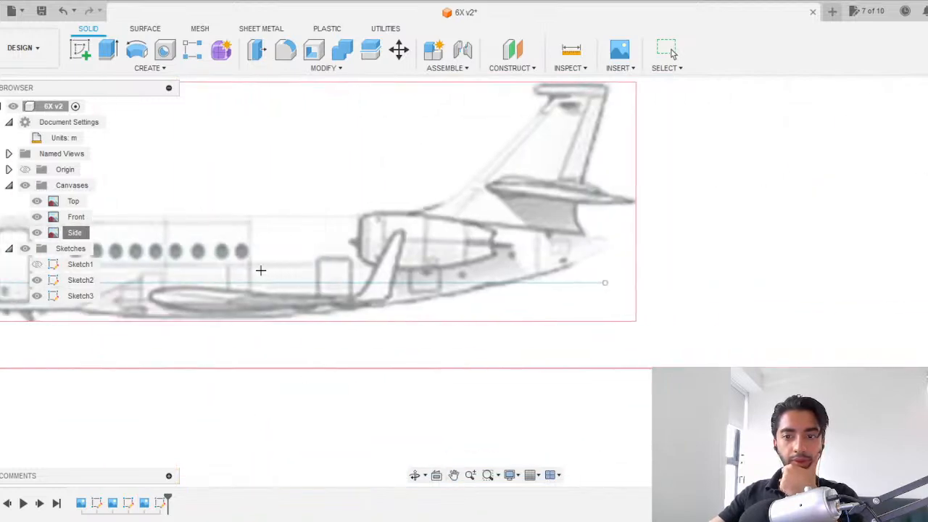
scroll(615, 275, "up", 10)
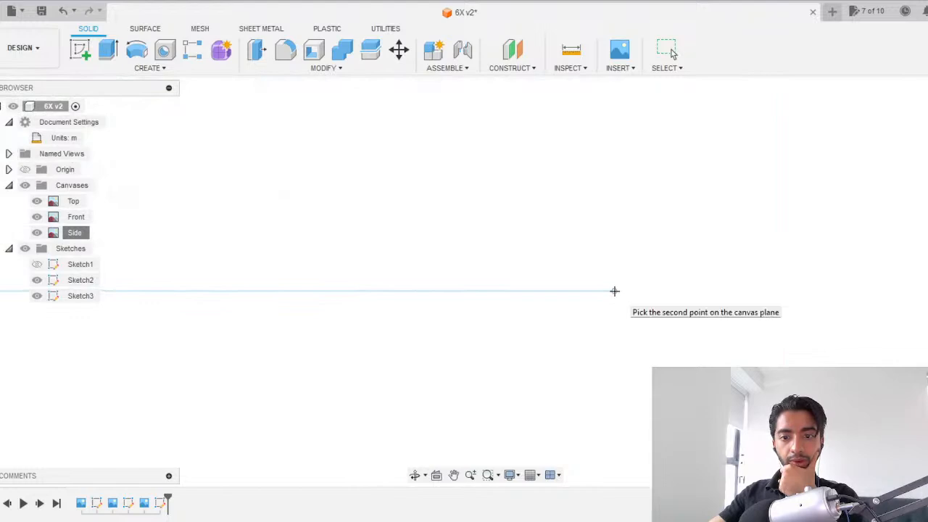
left_click(613, 290)
scroll(507, 311, "down", 10)
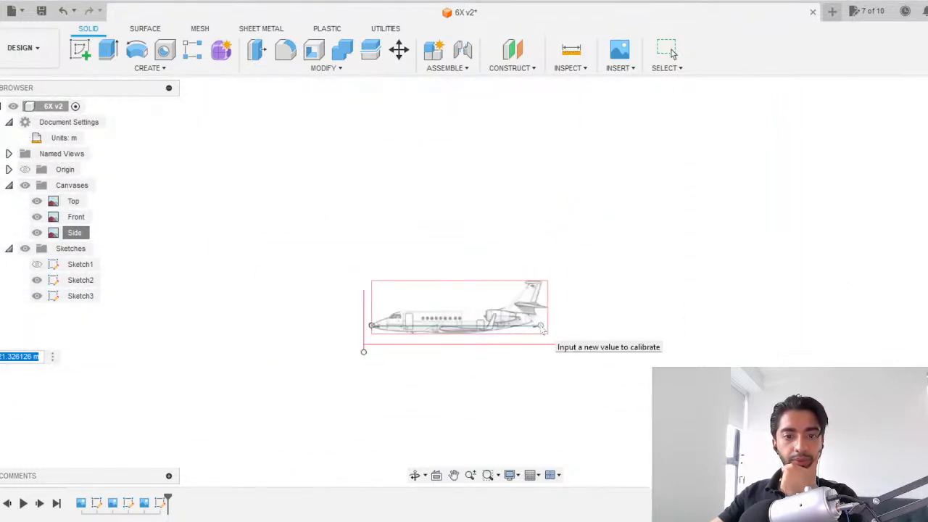
Switch to the Wikipedia page and copy the Falcon 6X length of 25.68 m from the specifications.
key("alt+Tab")
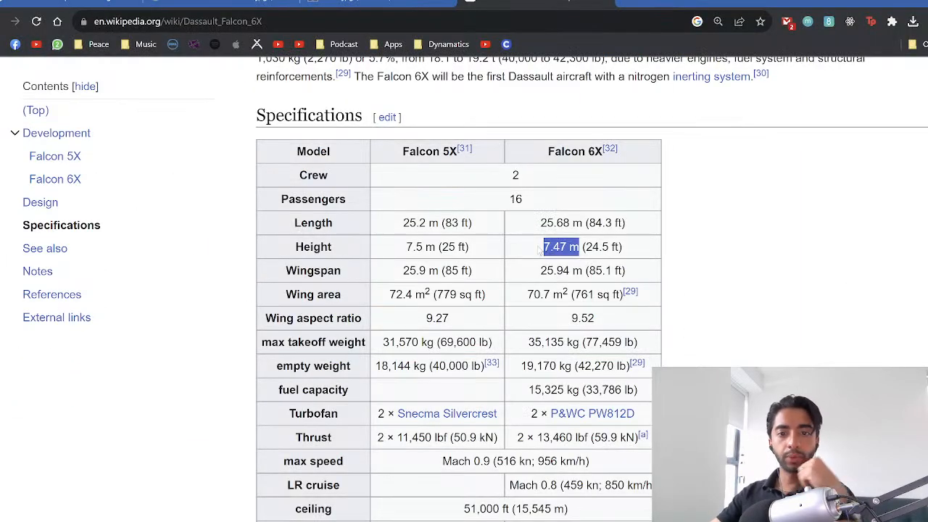
left_click(532, 270)
left_click_drag(540, 222, 572, 223)
key("ctrl+c")
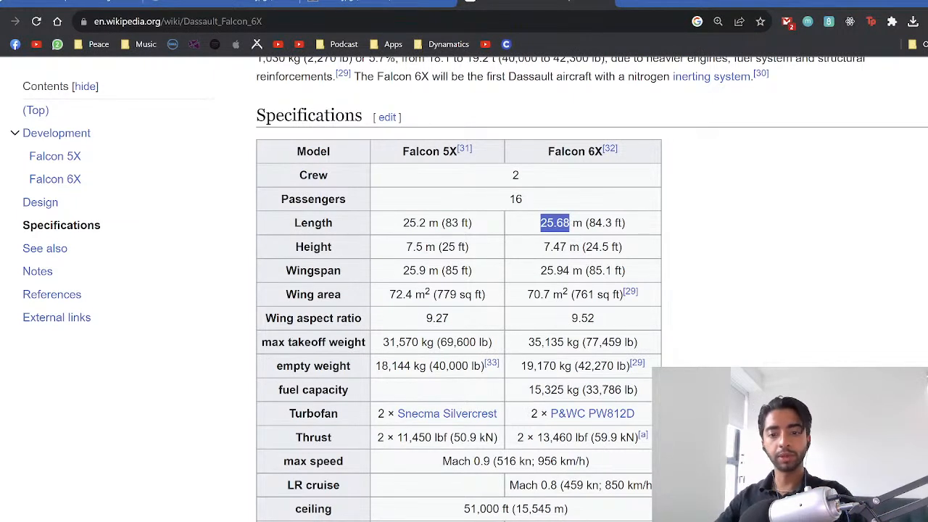
Return to Fusion 360 and set the Side canvas calibration distance to 25.68 m.
key("alt+Tab")
scroll(417, 340, "up", 2)
triple_click(29, 357)
key("ctrl+v")
key("Return")
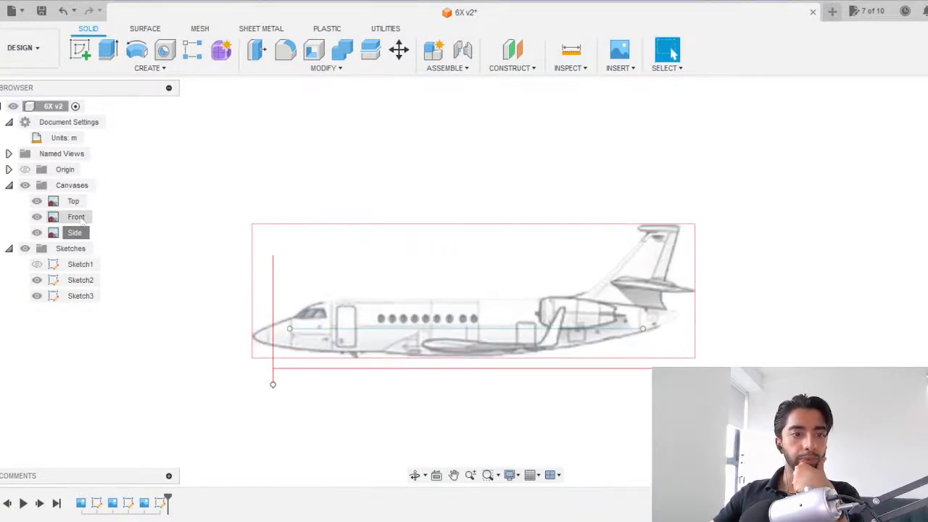
Edit the Side canvas and move it so the nose tip sits near the origin, at about X -1.866 m, Y -1.319 m.
right_click(75, 232)
left_click(105, 260)
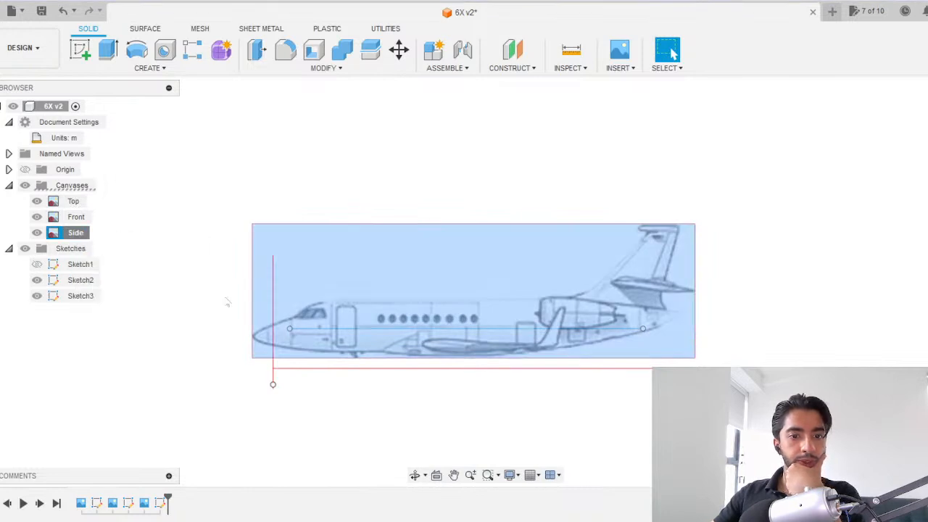
left_click_drag(498, 265, 419, 309)
scroll(147, 397, "up", 4)
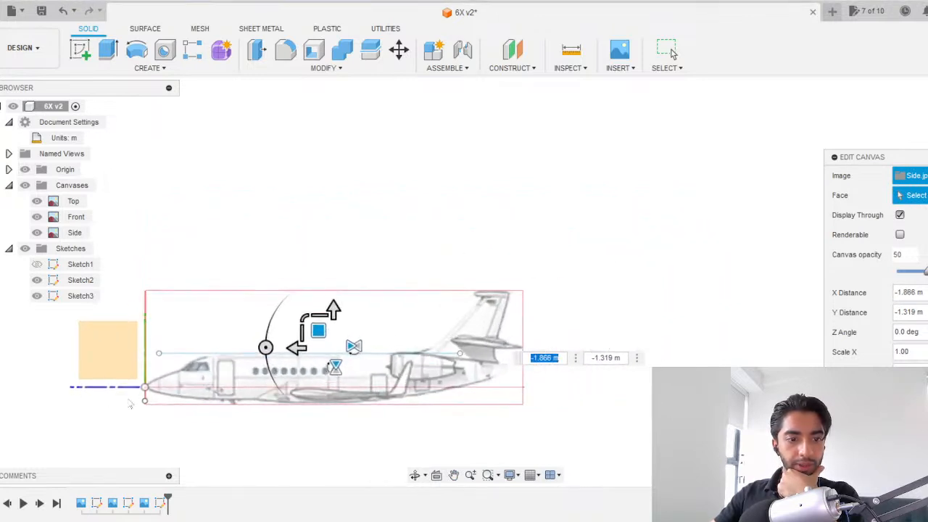
Fine-tune the Side canvas position so the nose touches the origin, at about X -1.934 m, Y -1.252 m, and apply it.
scroll(174, 369, "up", 3)
scroll(190, 355, "down", 2)
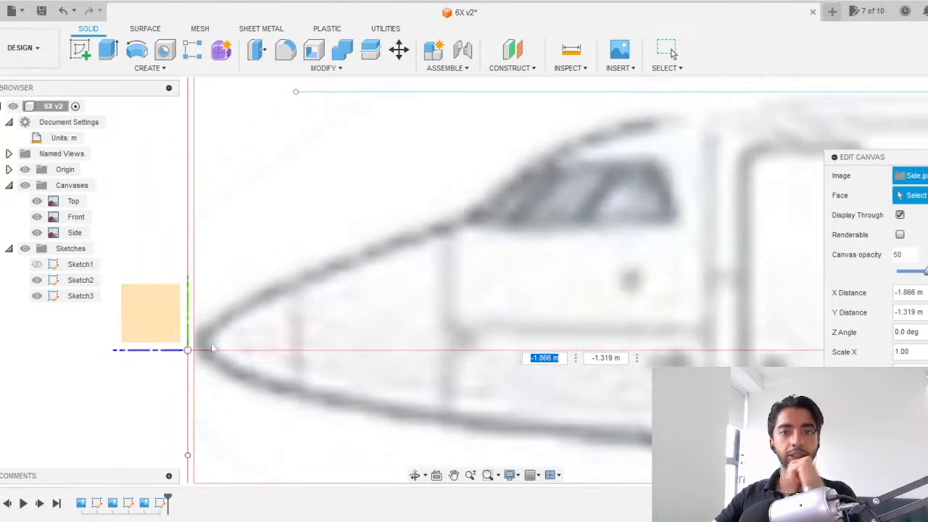
scroll(234, 335, "down", 3)
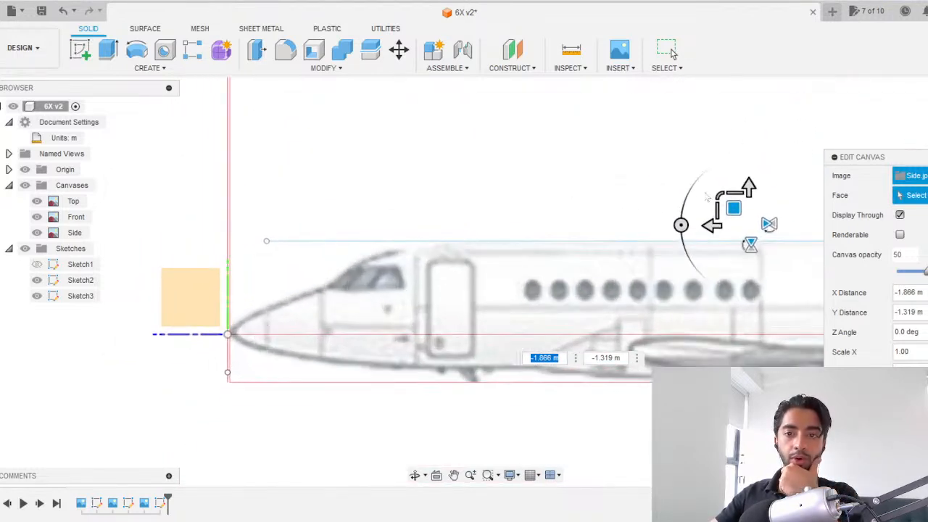
left_click_drag(729, 206, 726, 210)
scroll(454, 288, "down", 4)
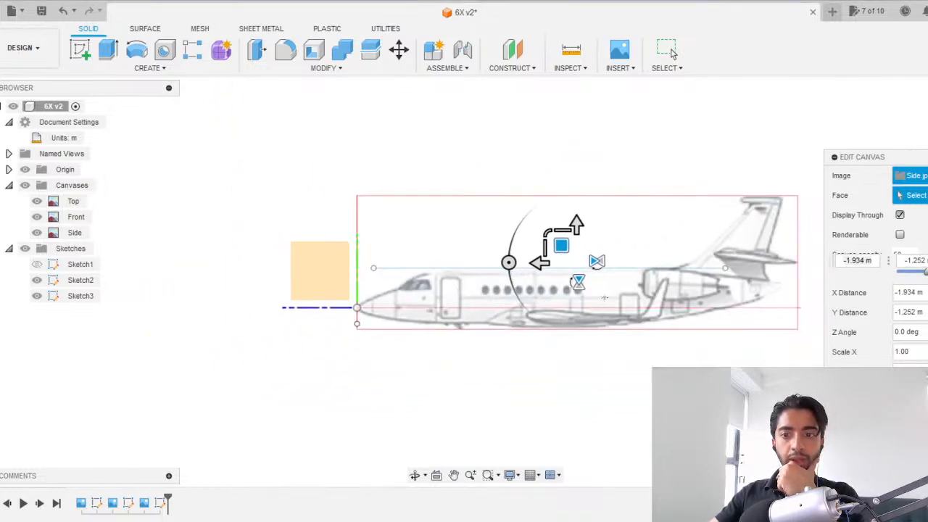
middle_click_drag(700, 305, 416, 318)
scroll(527, 289, "up", 5)
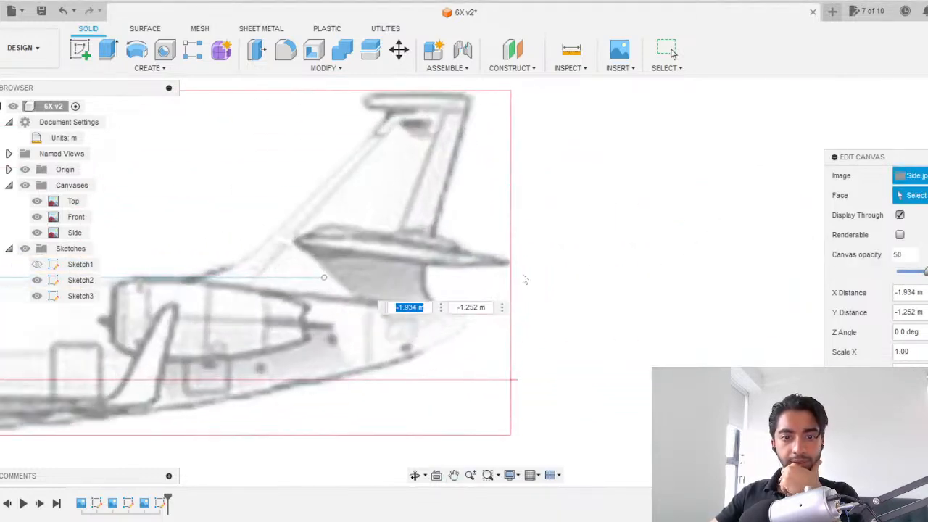
key("Return")
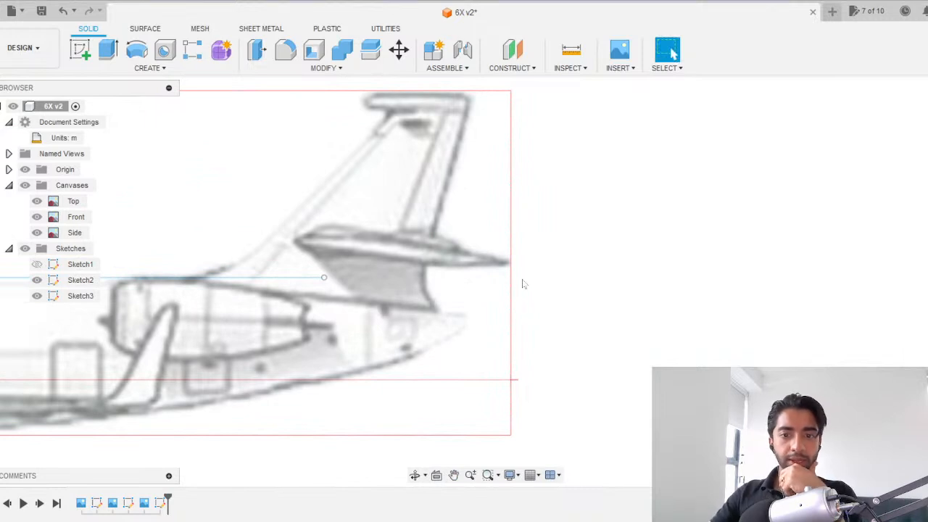
Examine how the Side canvas lines up with the Top and Front canvases in the side, top and front views.
scroll(524, 280, "down", 5)
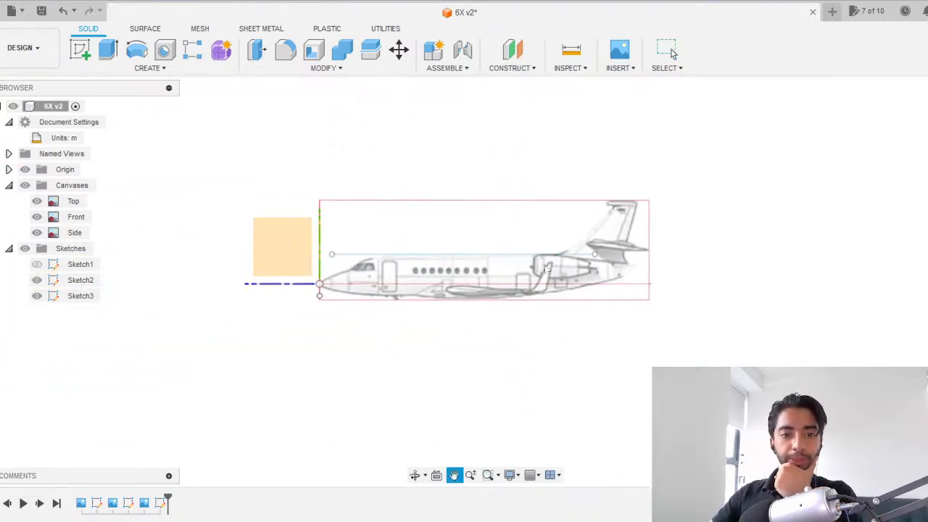
left_click(672, 52)
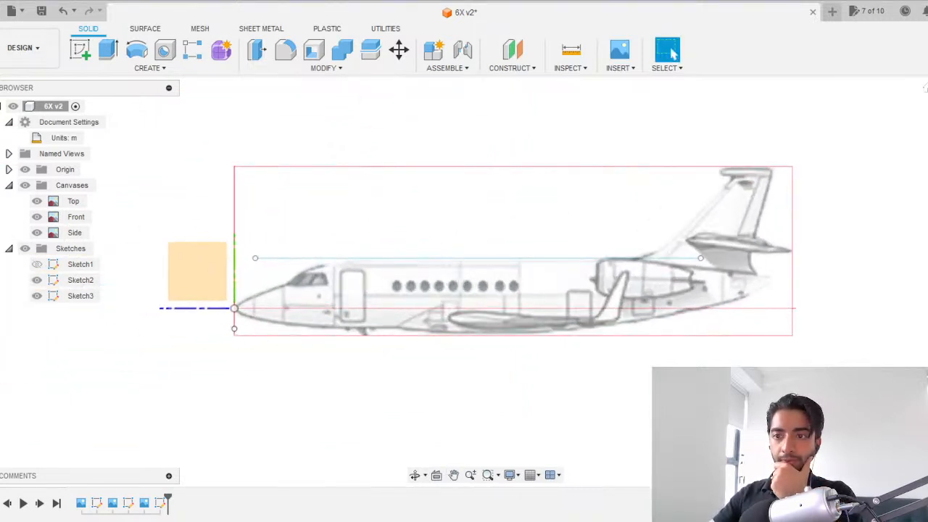
left_click(927, 102)
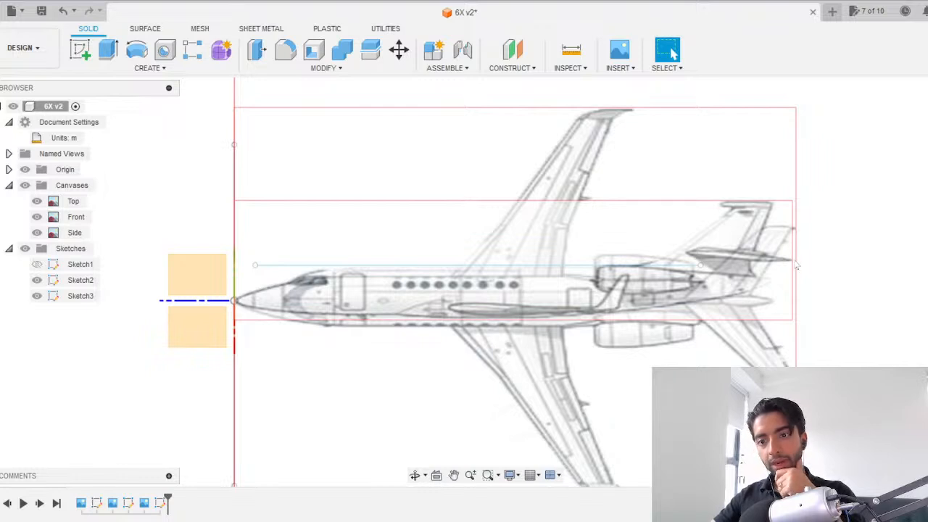
scroll(633, 322, "down", 3)
scroll(633, 321, "up", 2)
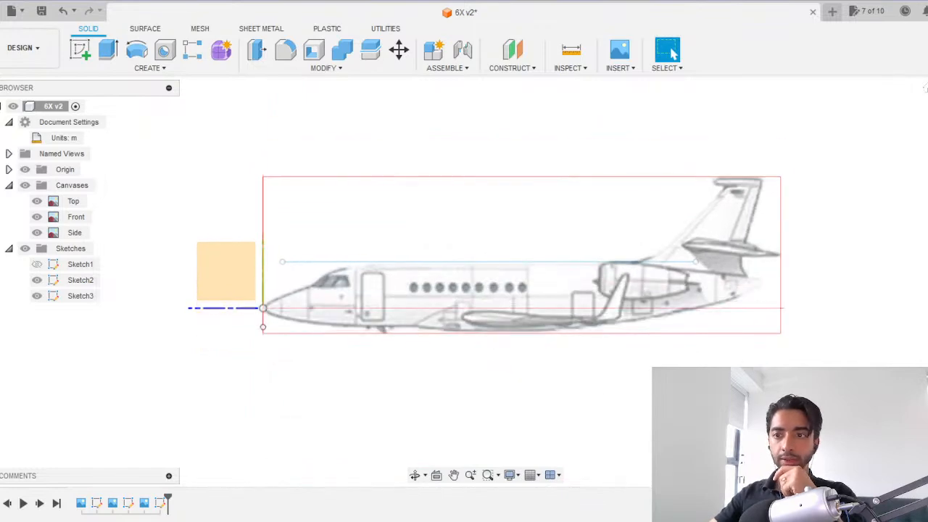
scroll(282, 314, "down", 3)
scroll(282, 315, "up", 3)
scroll(316, 294, "up", 8)
scroll(461, 216, "down", 2)
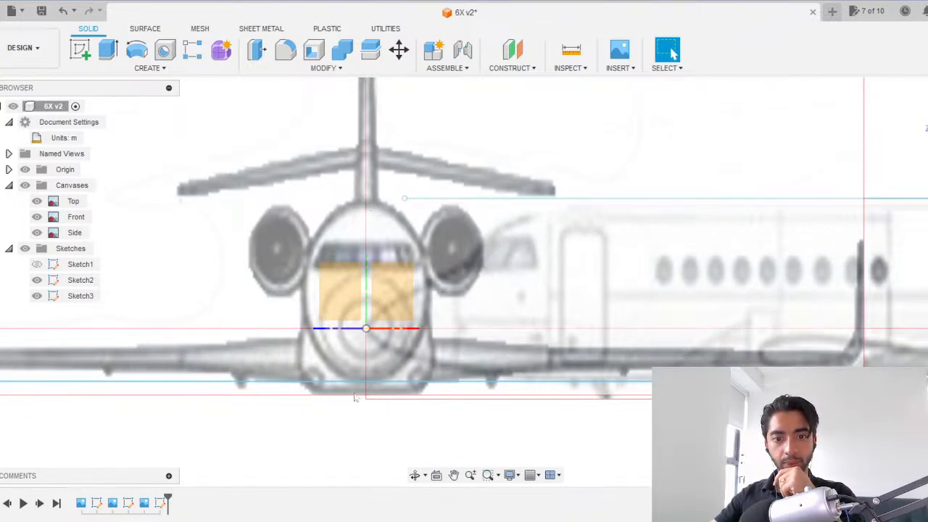
scroll(510, 273, "down", 1)
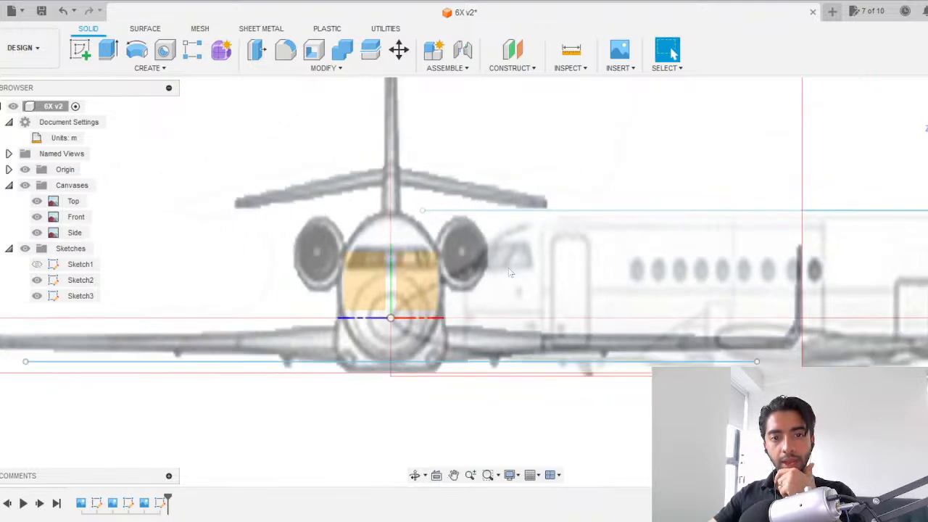
Examine how the Front canvas and the Side canvas line up in the angled and side views.
scroll(509, 273, "down", 3)
scroll(509, 273, "up", 2)
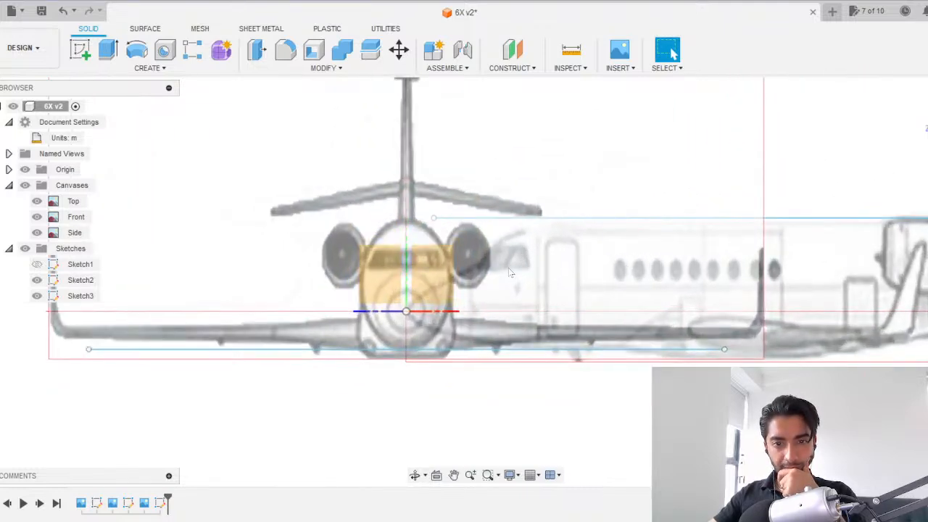
scroll(510, 272, "down", 3)
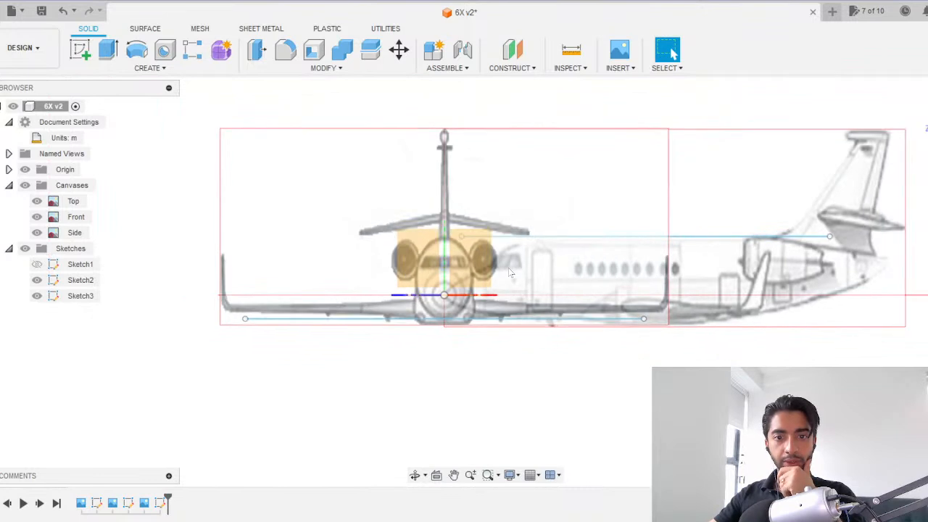
left_click(926, 120)
middle_click_drag(739, 238, 650, 253)
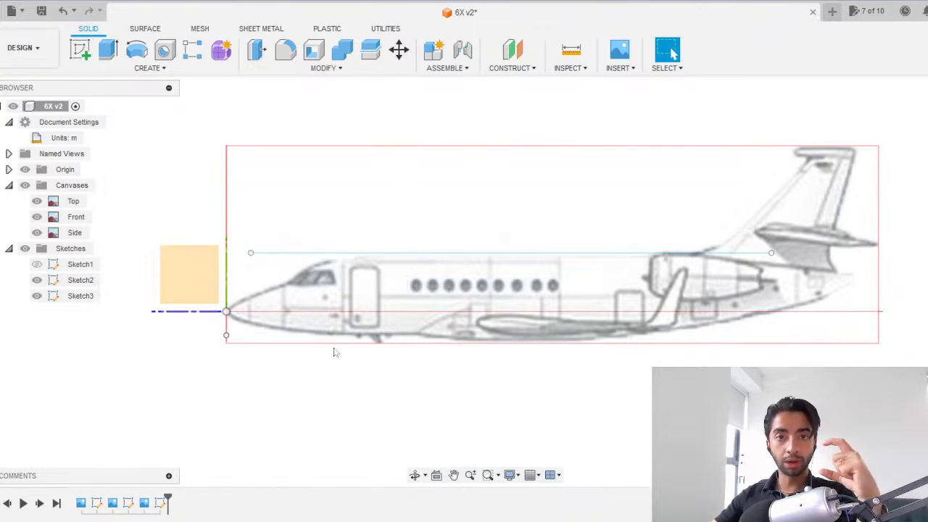
left_click(927, 120)
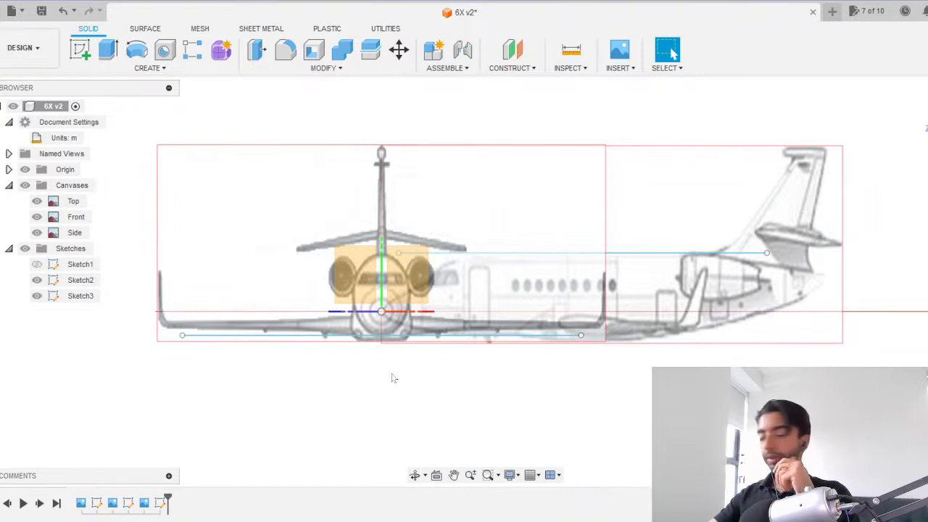
left_click(927, 120)
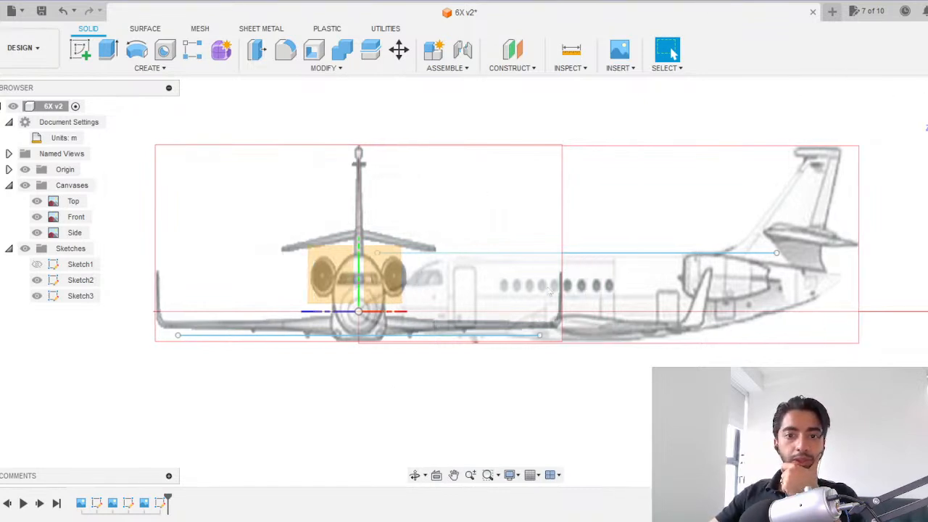
right_click(77, 218)
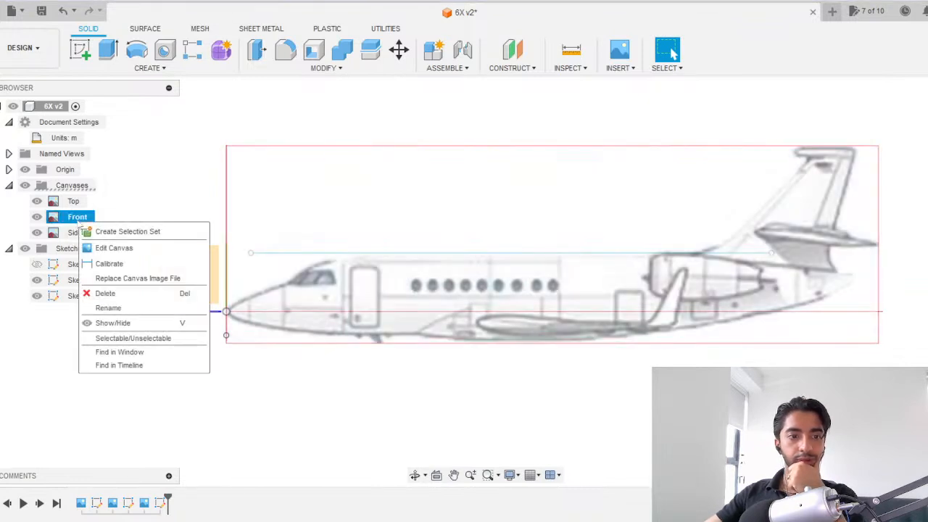
left_click(115, 249)
scroll(392, 244, "up", 2)
left_click(668, 51)
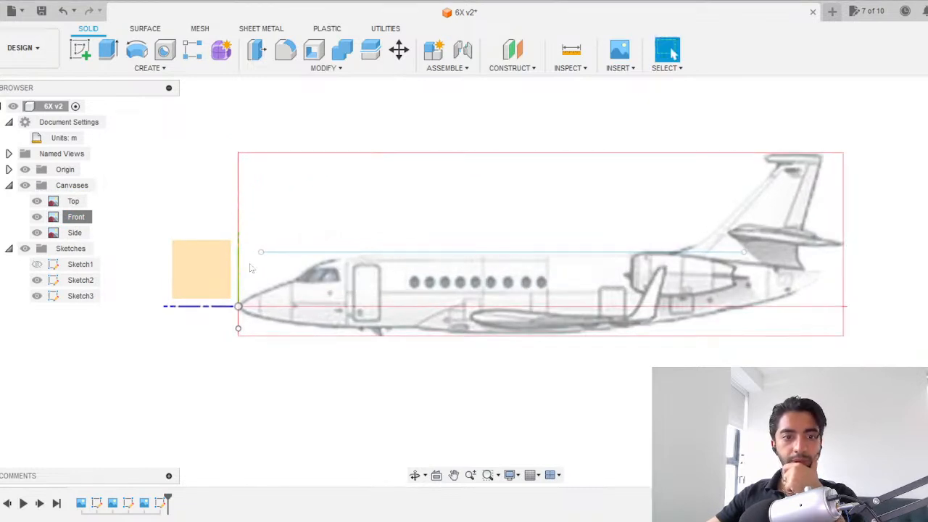
right_click(77, 220)
left_click(118, 263)
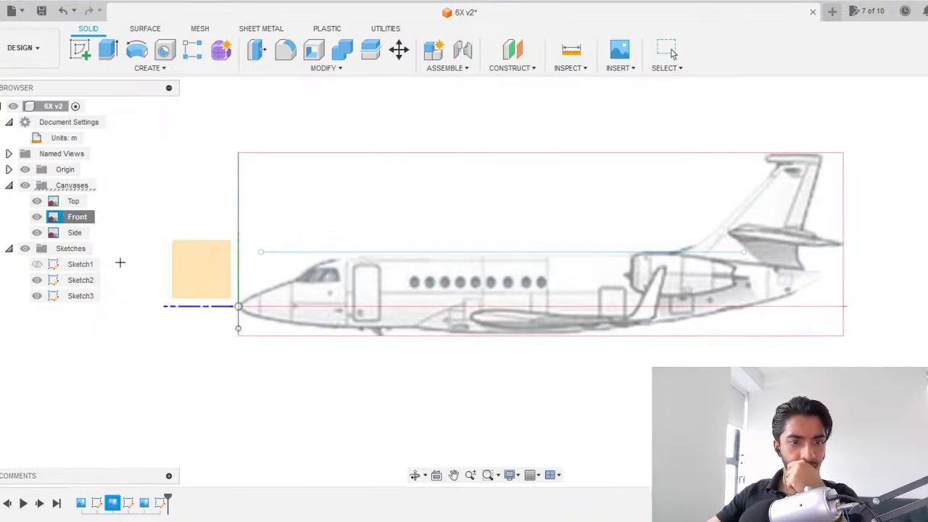
left_click(667, 49)
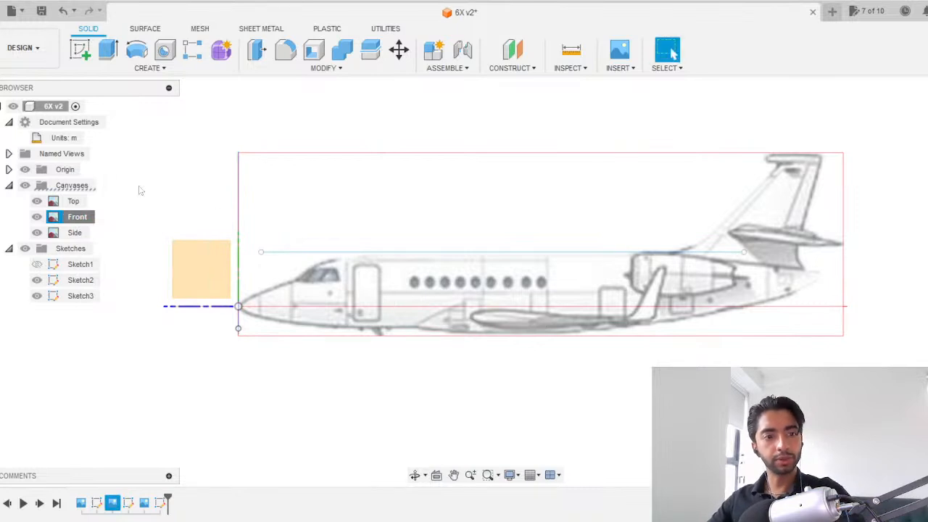
Edit the Side canvas and try a uniform scale of 1.025.
left_click(75, 231)
right_click(75, 232)
left_click(110, 257)
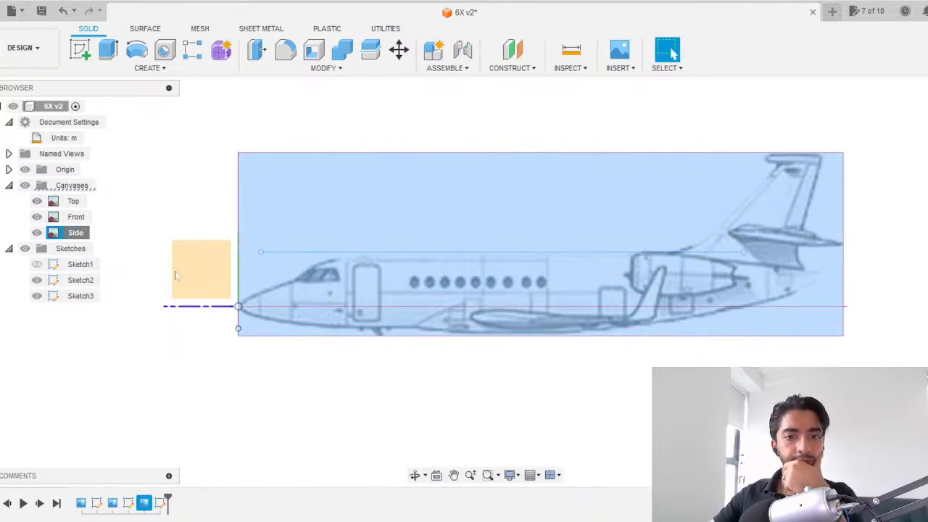
middle_click_drag(520, 216, 425, 217)
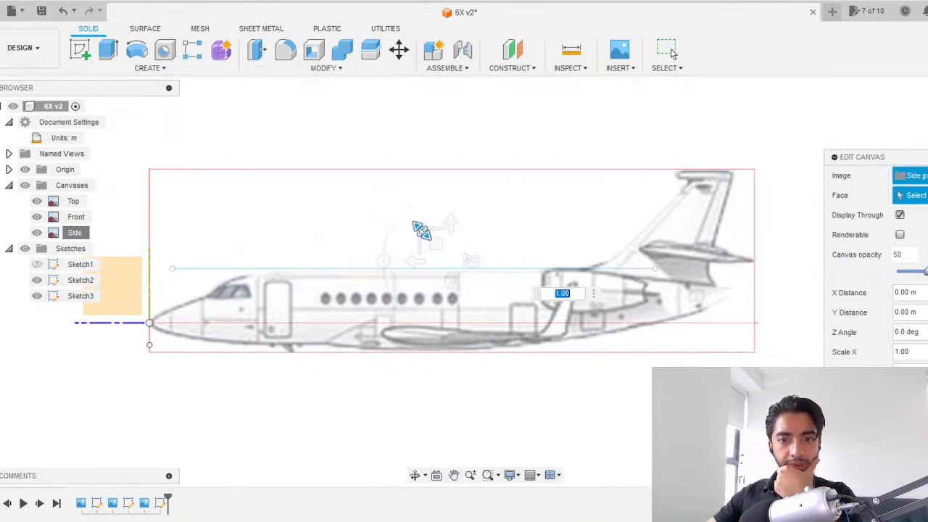
type("1.025")
key("BackSpace")
key("BackSpace")
type("0")
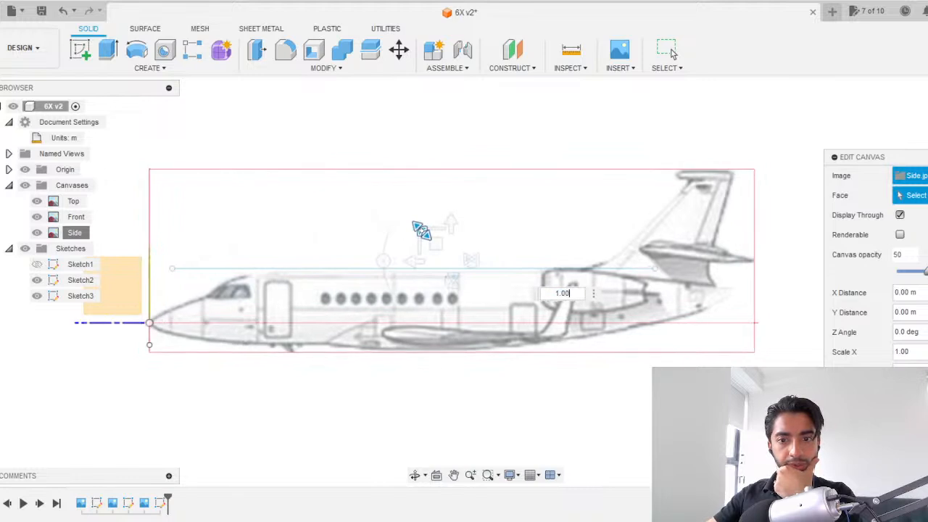
left_click_drag(421, 231, 422, 230)
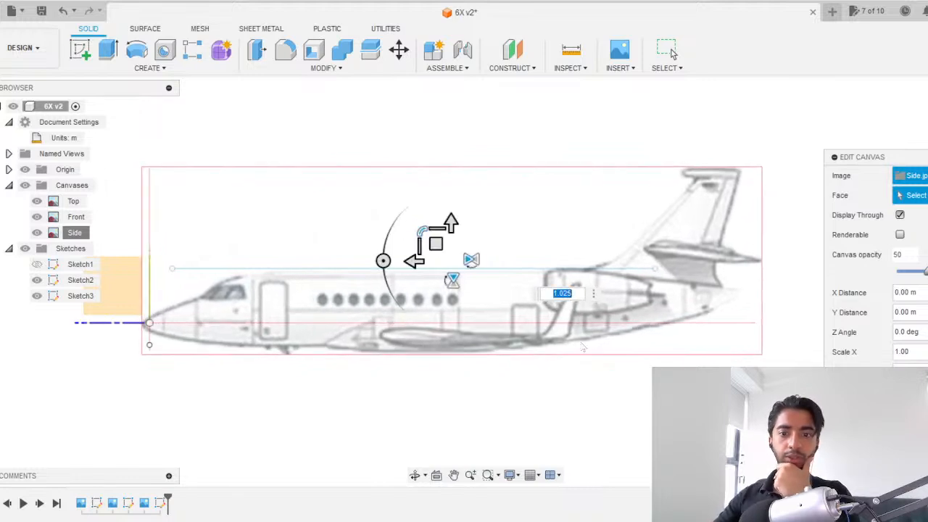
Reduce the Side canvas's uniform scale to 1.005 and apply it.
key("BackSpace")
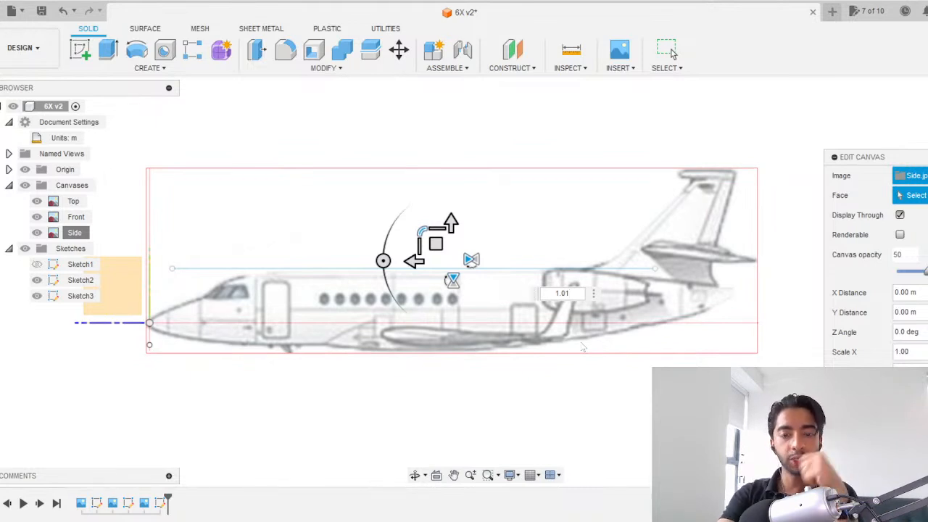
key("BackSpace")
type("05")
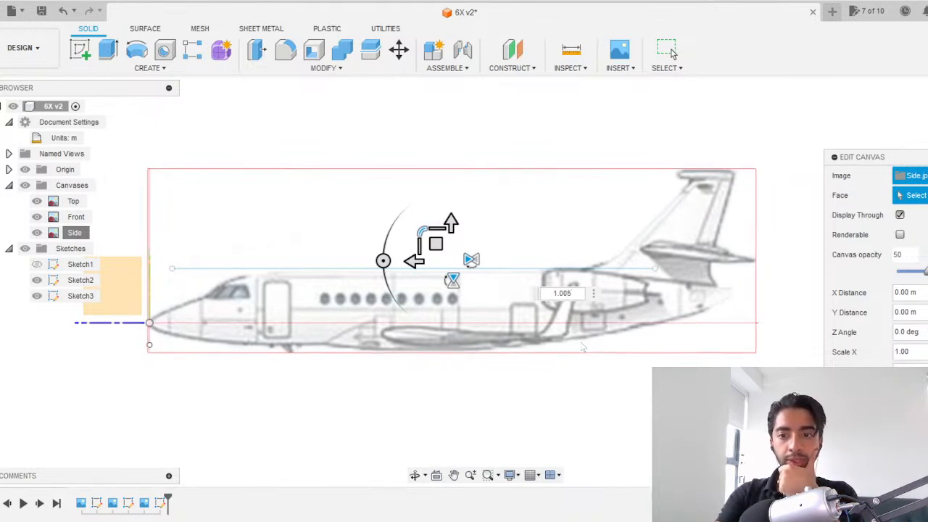
key("Return")
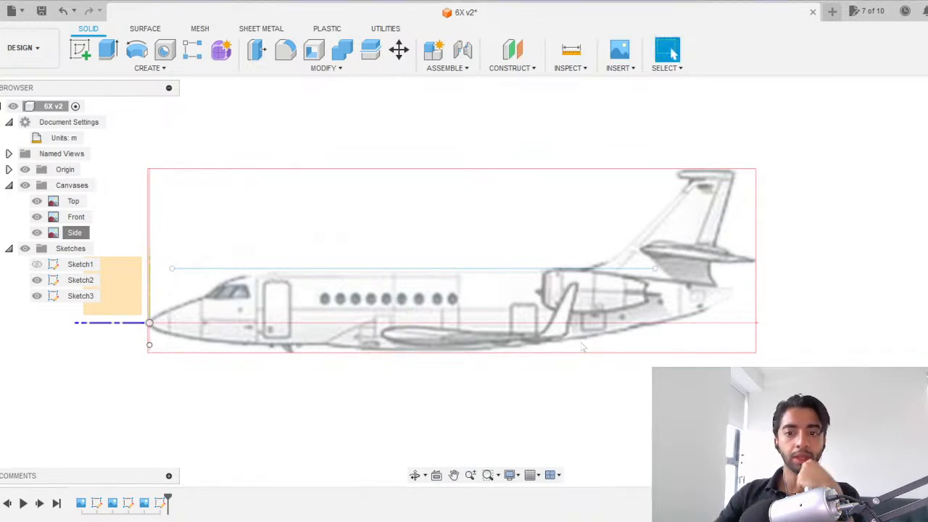
Edit the Side canvas again and move it to Y distance -0.087 m so the nose tip meets the origin.
right_click(77, 235)
left_click(110, 264)
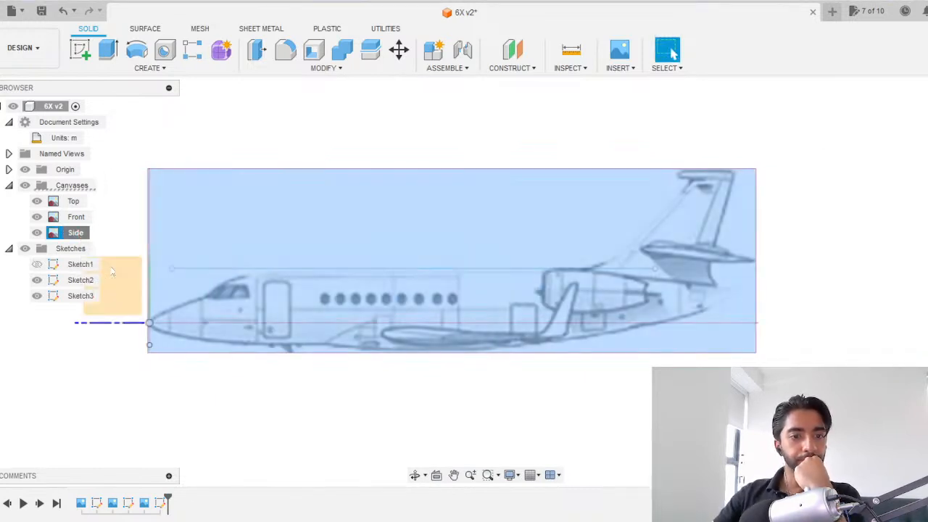
left_click_drag(439, 245, 438, 244)
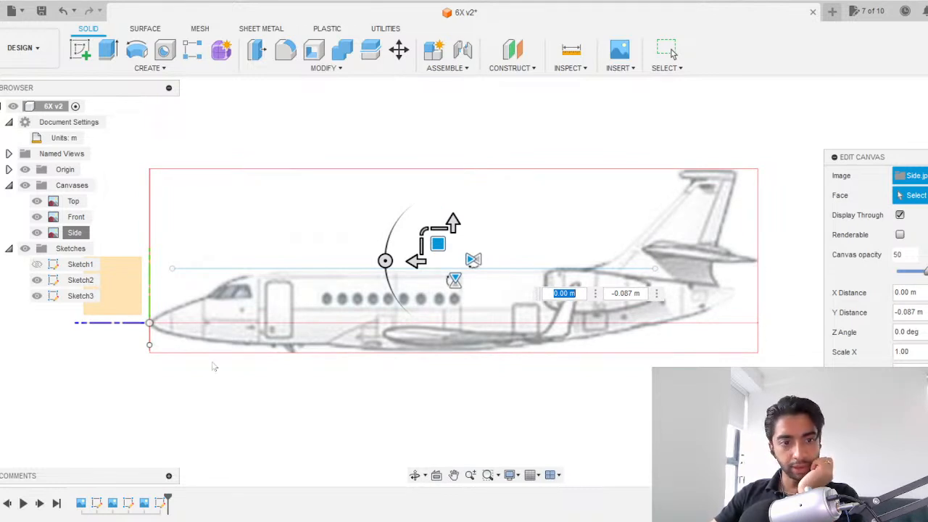
key("Return")
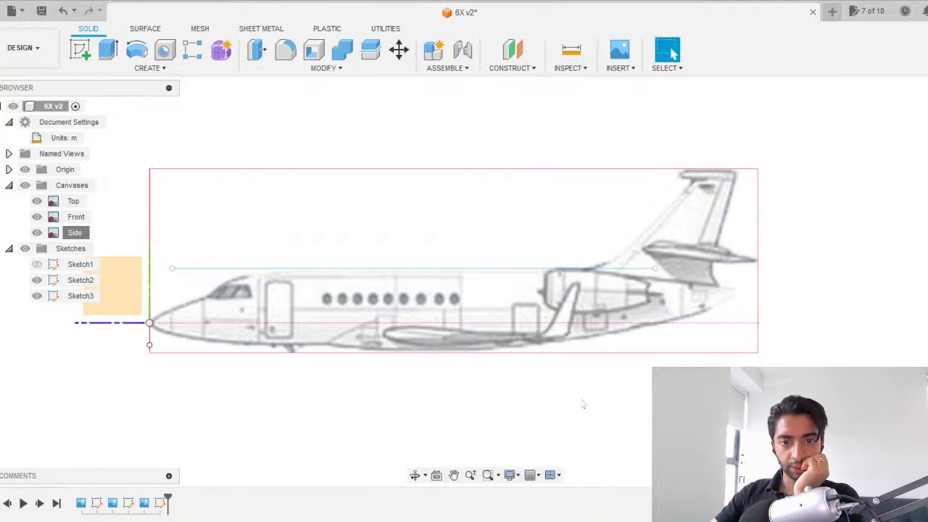
Hide Sketch2, Sketch3 and the Origin so only the three reference canvases are displayed.
left_click(44, 285)
left_click(39, 297)
middle_click_drag(131, 254, 160, 247)
left_click(29, 169)
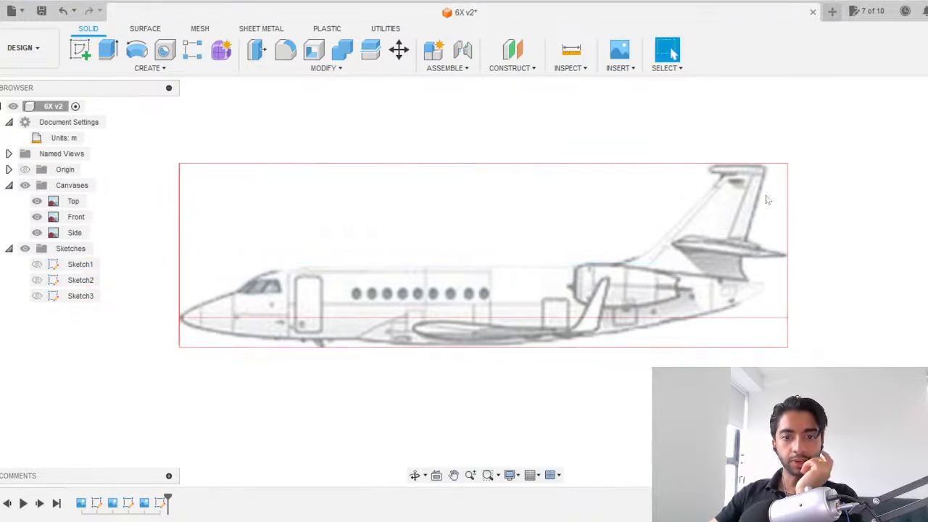
Examine the alignment of the Top, Front and Side canvases in the side, front and top views.
left_click(927, 105)
middle_click_drag(500, 351, 506, 227)
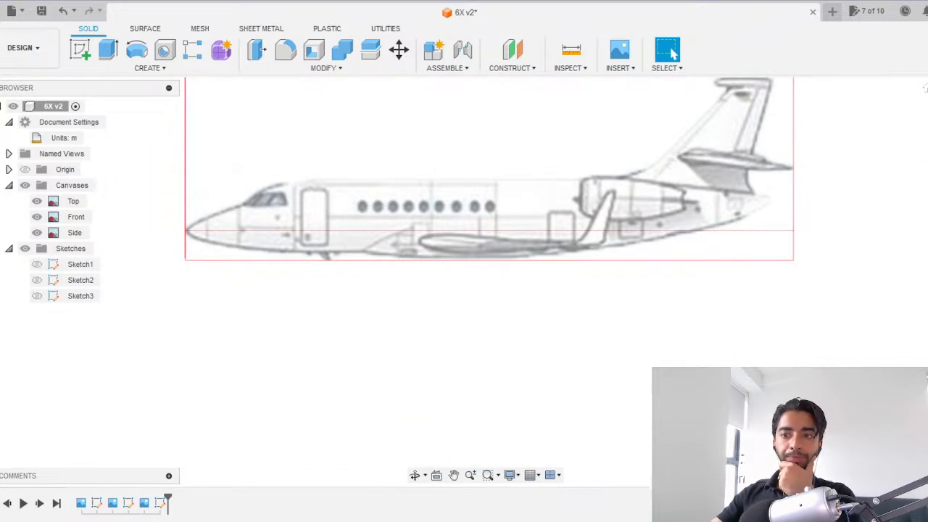
scroll(315, 242, "down", 2)
scroll(313, 228, "up", 5)
middle_click_drag(313, 215, 313, 255)
scroll(313, 256, "up", 2)
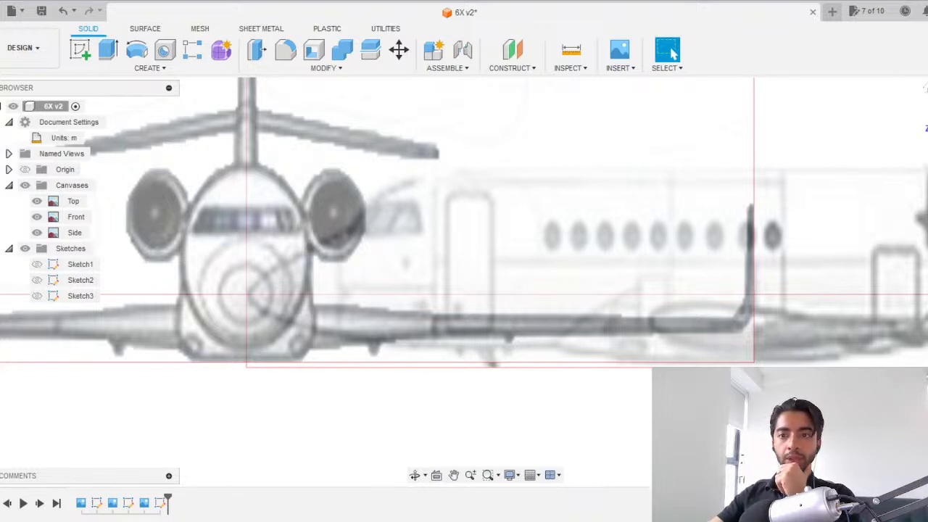
left_click(927, 110)
scroll(568, 306, "down", 5)
middle_click_drag(570, 307, 496, 312)
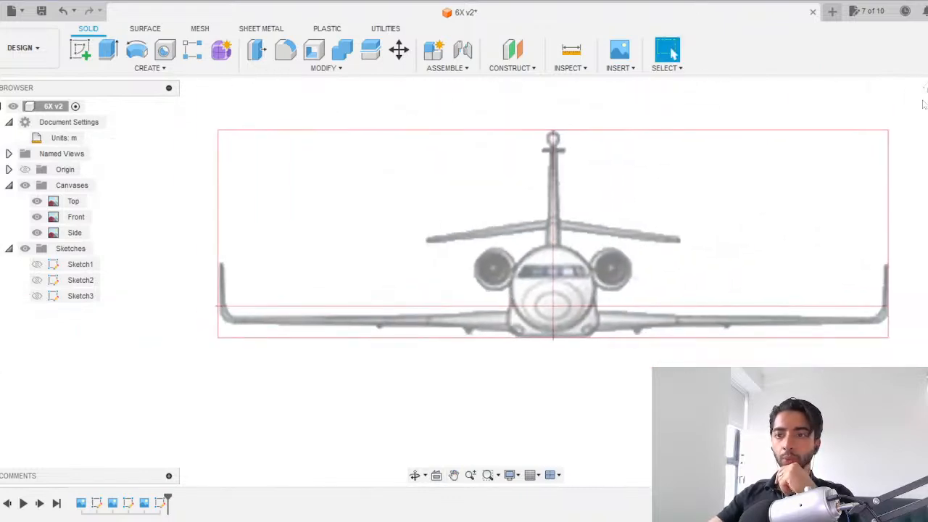
left_click(926, 114)
scroll(580, 329, "down", 4)
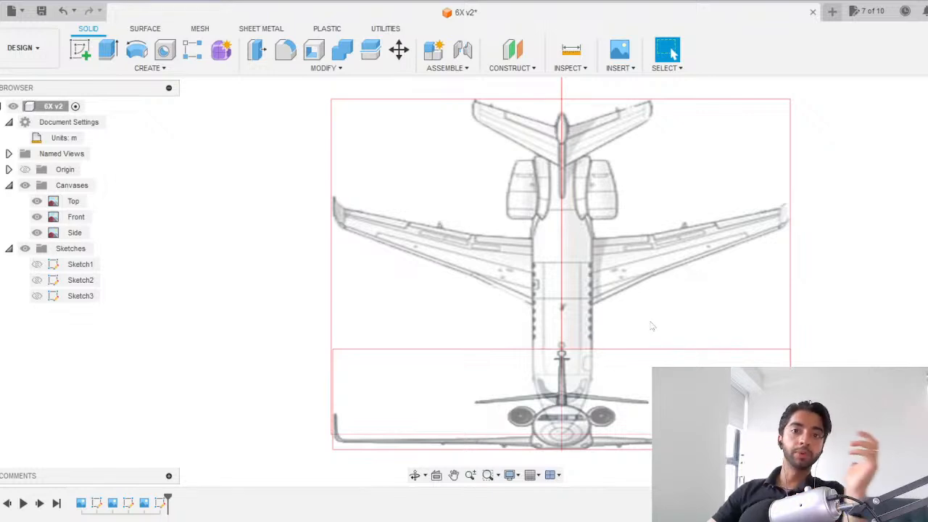
left_click(926, 122)
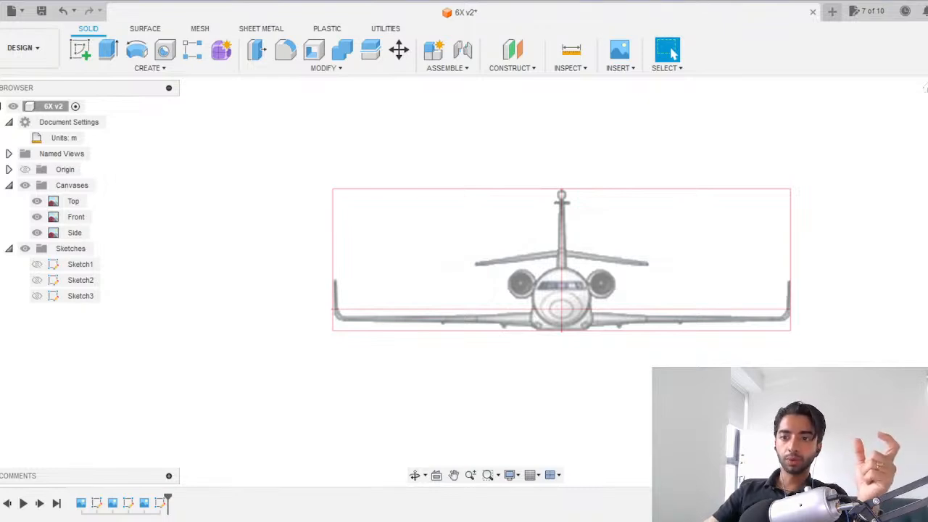
left_click(926, 122)
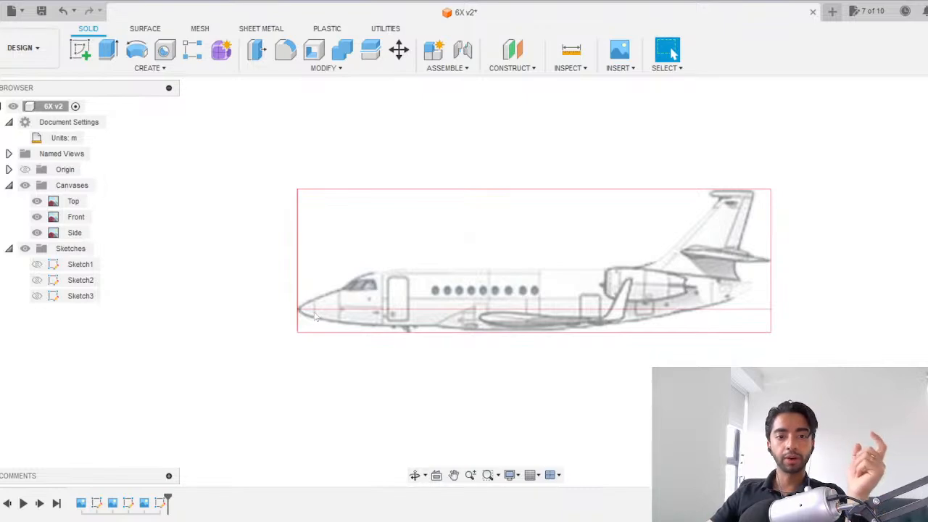
Switch to the Wikipedia page on the Dassault Falcon 6X and look up the aircraft's height in the specifications table.
left_click(470, 521)
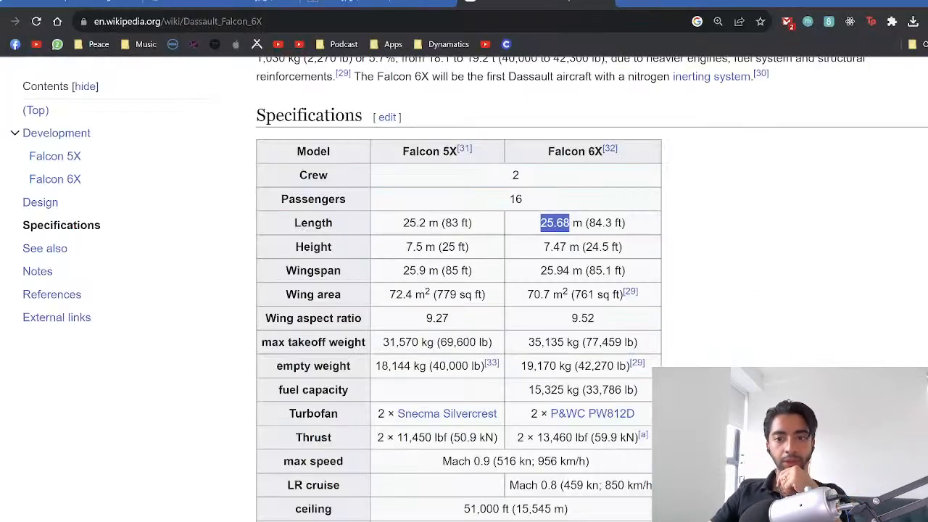
left_click(735, 199)
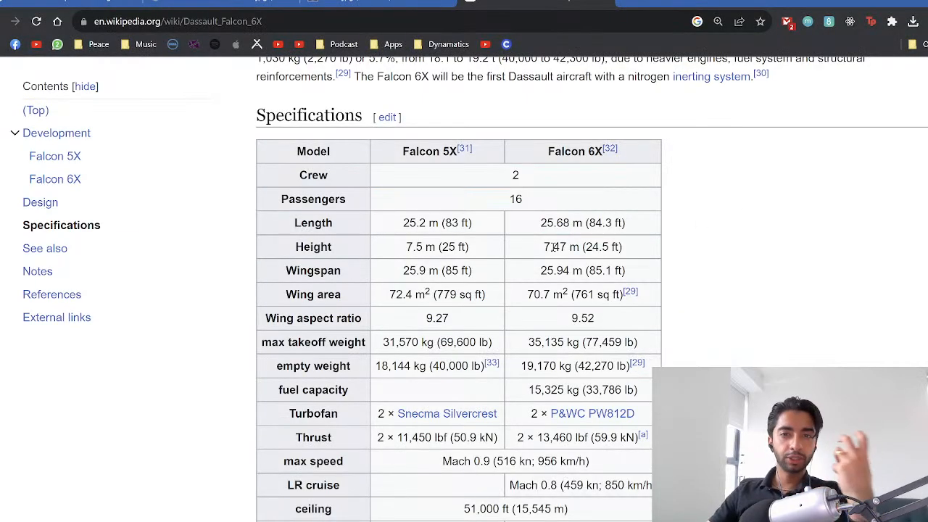
left_click_drag(544, 246, 580, 247)
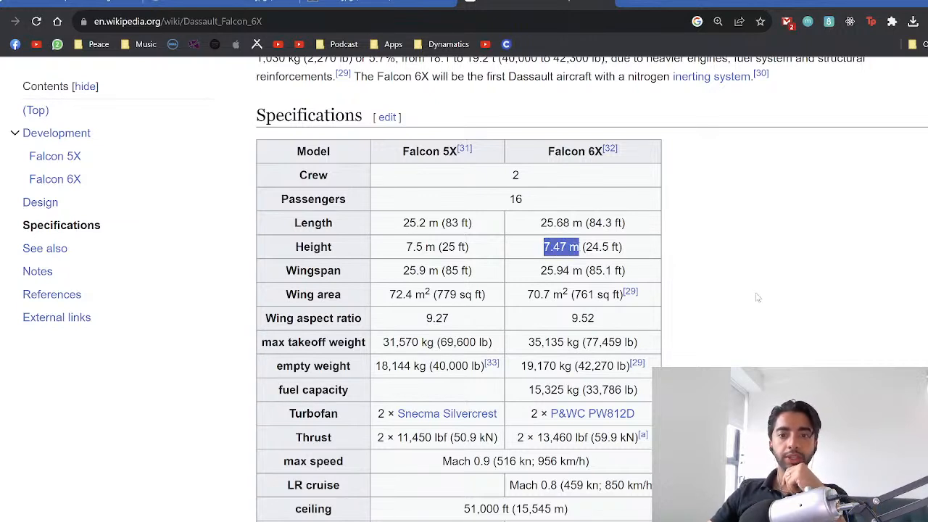
left_click(757, 298)
Return to Fusion 360 and start a new sketch on the plane of the Side canvas.
key("alt+Tab")
scroll(747, 194, "up", 3)
middle_click_drag(746, 194, 718, 179)
left_click(80, 50)
left_click(72, 316)
middle_click_drag(582, 164, 118, 159)
Draw a vertical 7.47 m line down from the rear upper corner of the tail fin.
left_click(80, 50)
middle_click_drag(456, 153, 328, 172)
scroll(519, 166, "up", 3)
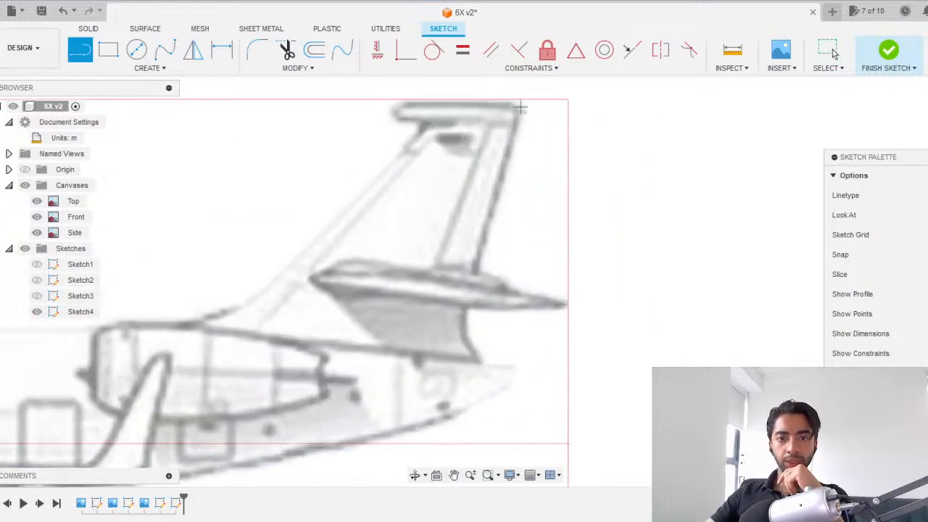
left_click(520, 106)
middle_click_drag(522, 335, 533, 215)
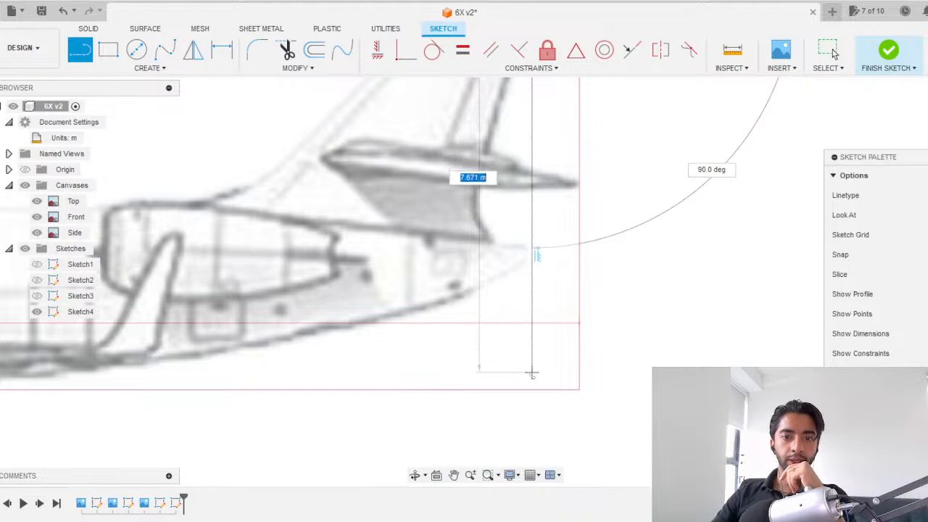
type("7.47")
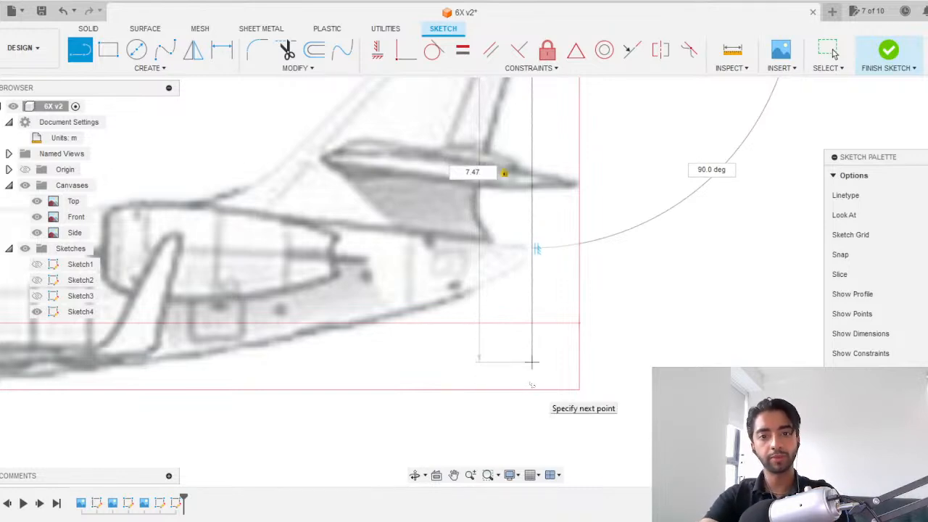
key("Return")
key("Escape")
Draw a horizontal line from the lower end of the 7.47 m line forward to beneath the aircraft's nose.
scroll(530, 392, "down", 2)
mouse_move(530, 391)
middle_mouse_down()
mouse_move(670, 313)
mouse_move(661, 316)
middle_mouse_up()
key("l")
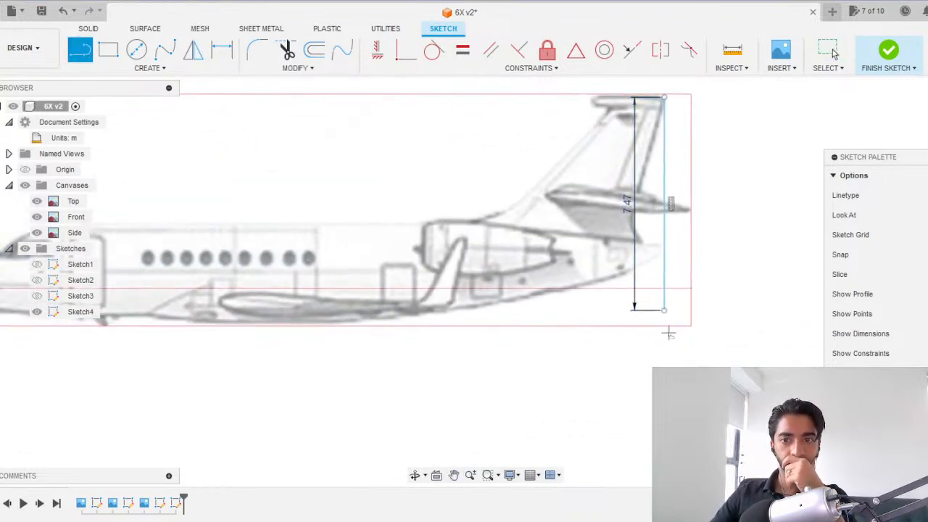
left_click(664, 310)
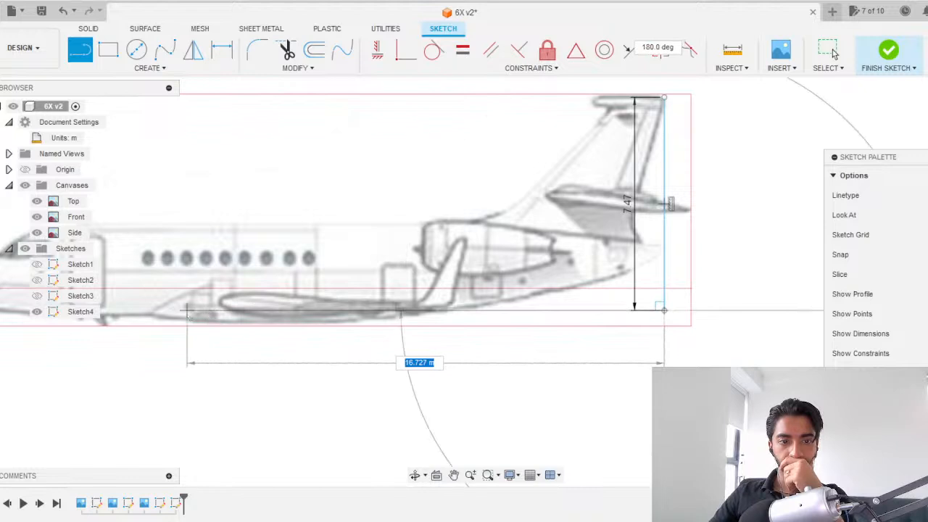
middle_click_drag(188, 315, 259, 299)
middle_click_drag(188, 298, 273, 283)
double_click(147, 282)
scroll(549, 368, "down", 4)
middle_click_drag(573, 351, 519, 356)
scroll(574, 341, "up", 2)
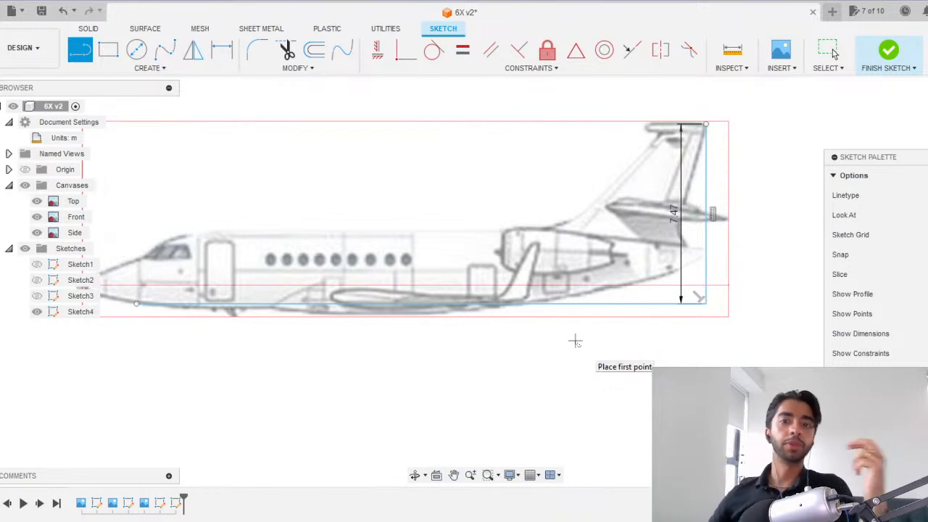
Finish the side-view height sketch, hide its lines and collapse the list of sketches.
key("Escape")
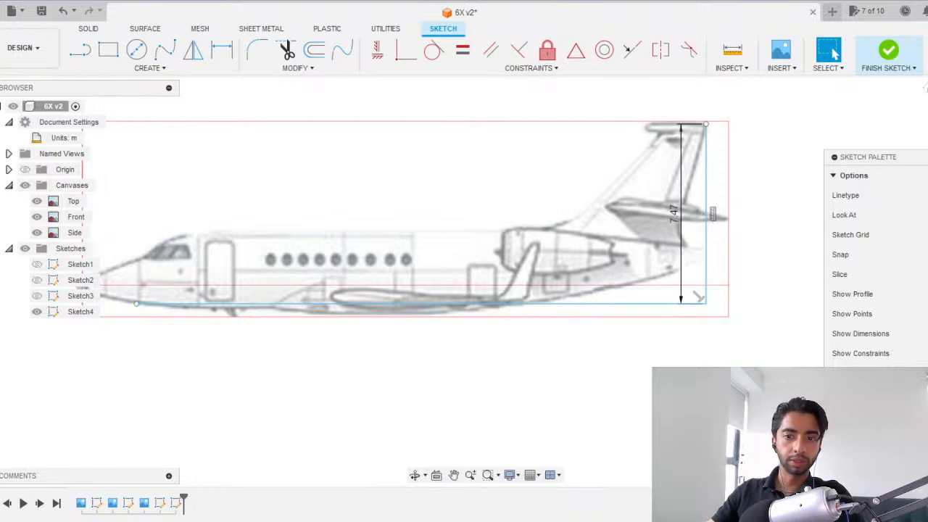
left_click(927, 115)
left_click(926, 88)
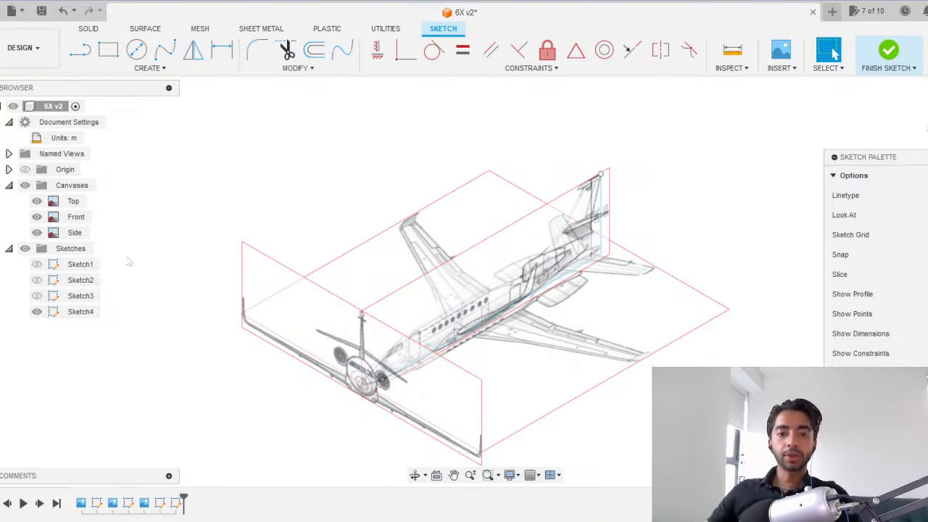
left_click(885, 55)
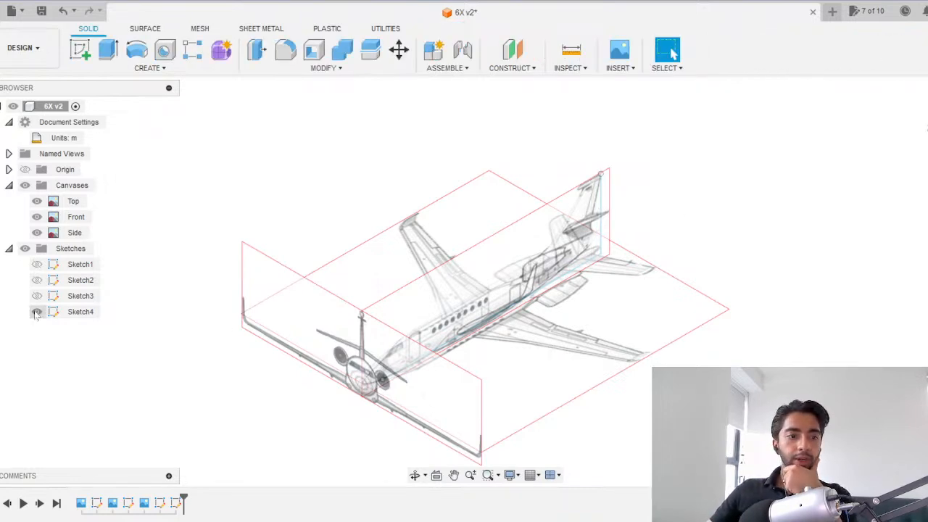
left_click(8, 248)
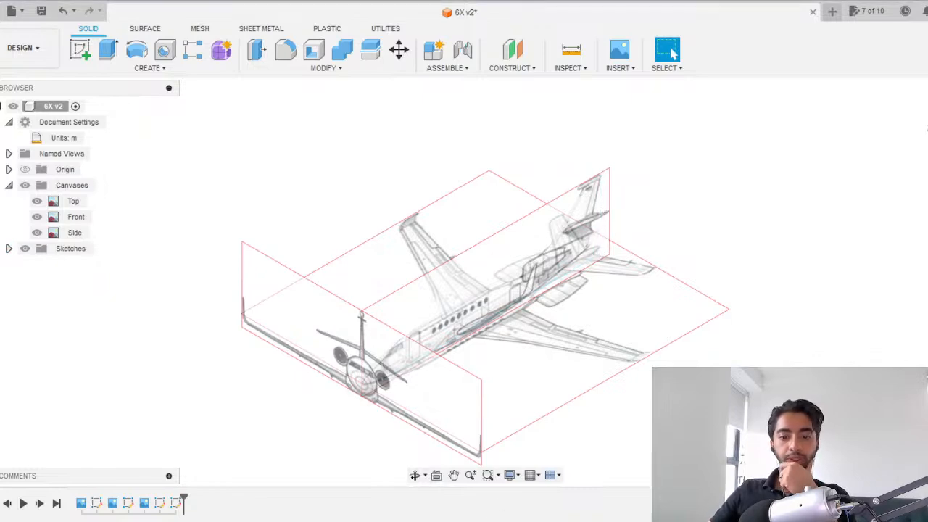
Switch to the Google Images results for "dassault 6x" and examine the Aviation International News side photo of the fuselage, nose and engines up close.
key("alt+Tab")
key("alt+Tab")
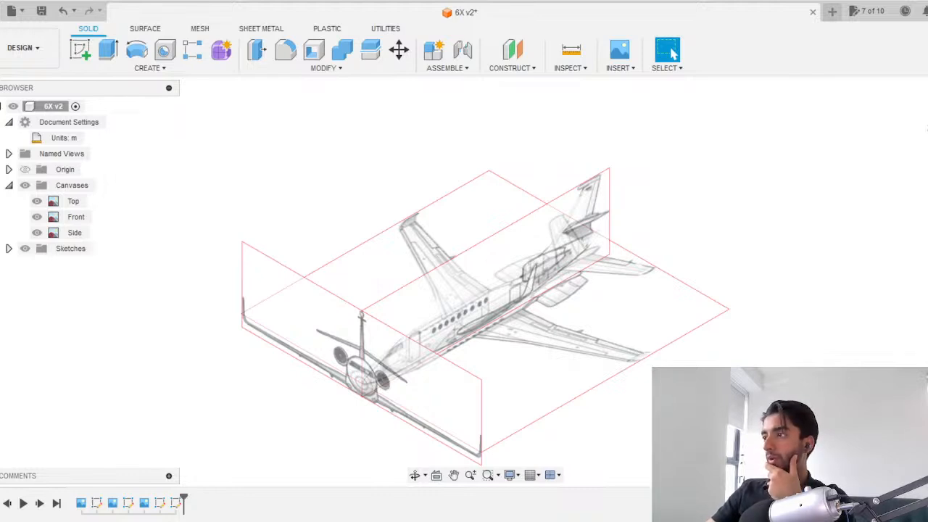
left_click_drag(927, 127, 250, 111)
double_click(386, 119)
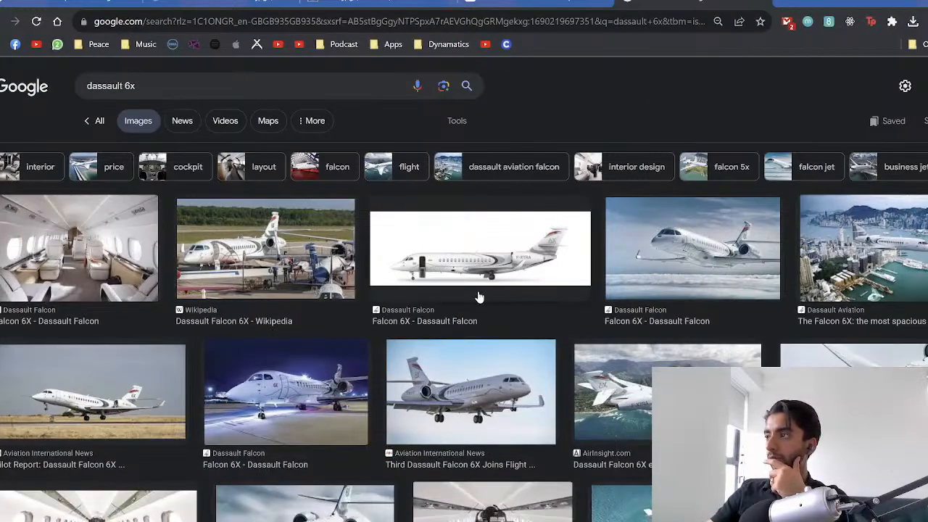
left_click(121, 387)
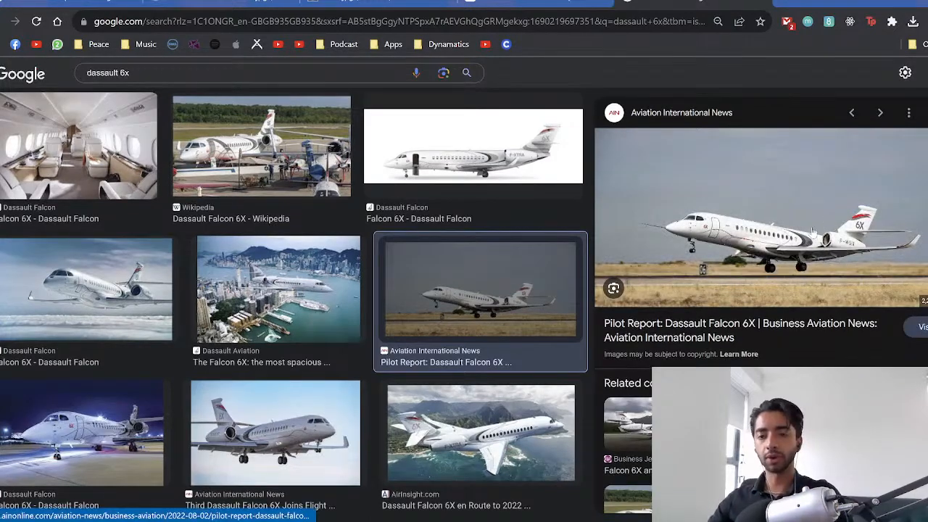
scroll(812, 231, "up", 5, "ctrl")
scroll(813, 231, "down", 1)
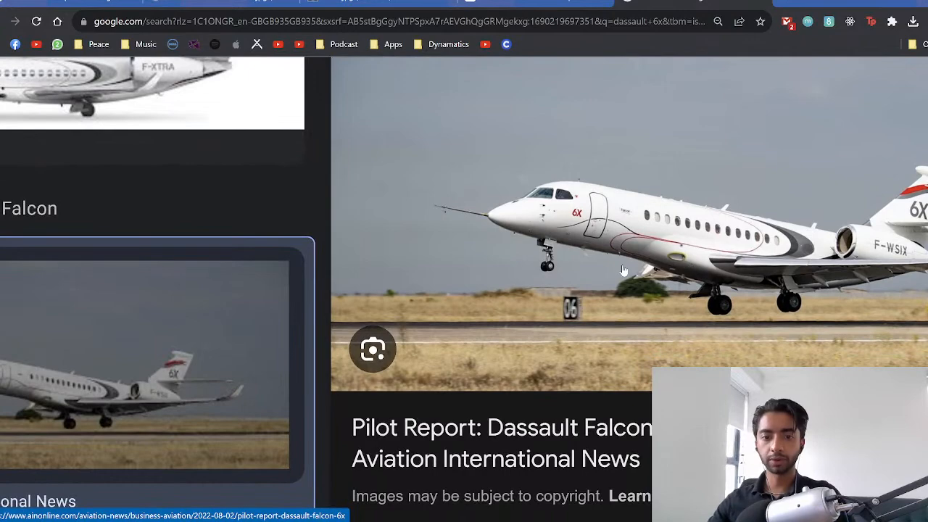
scroll(134, 266, "right", 3)
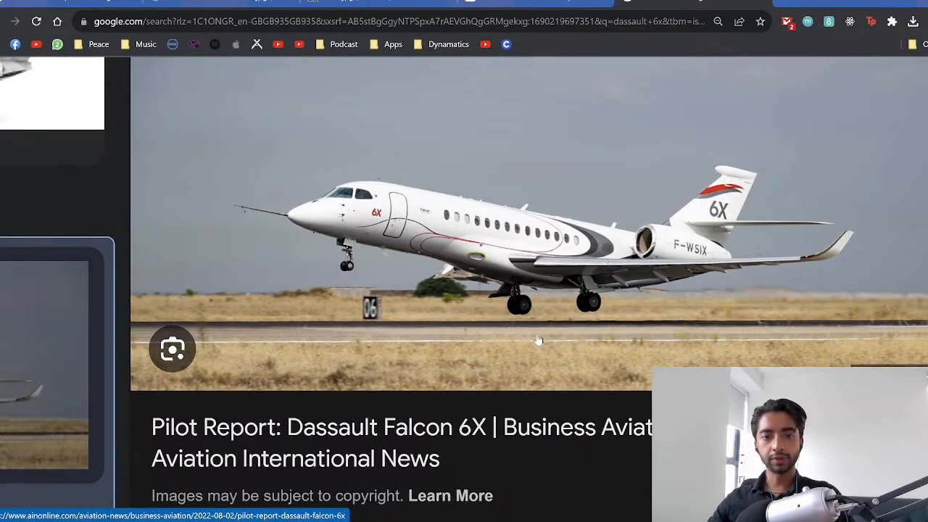
scroll(495, 252, "up", 3, "ctrl")
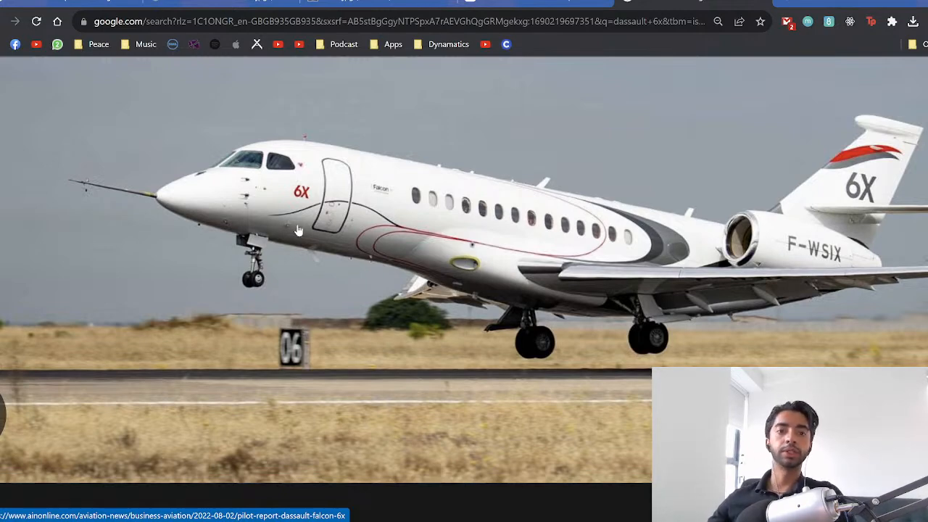
scroll(298, 230, "up", 1)
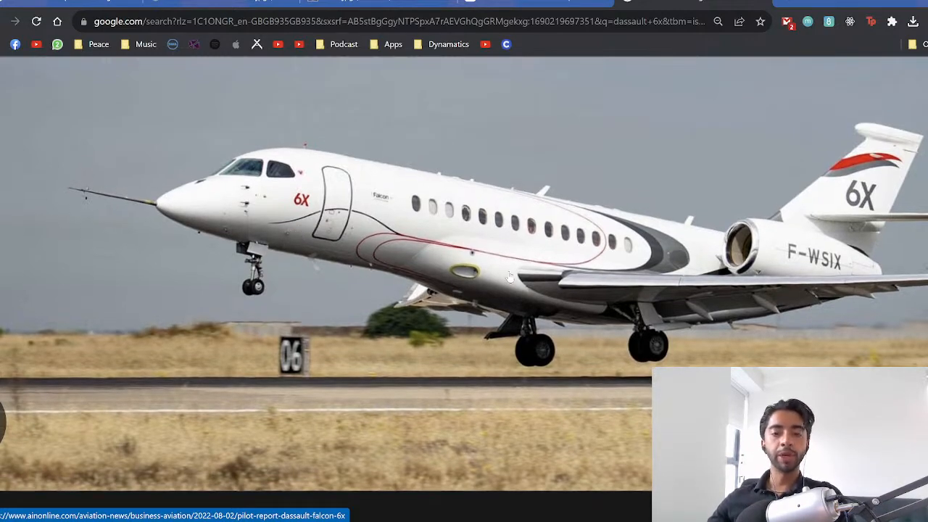
scroll(510, 277, "down", 5, "ctrl")
scroll(600, 249, "down", 2, "ctrl")
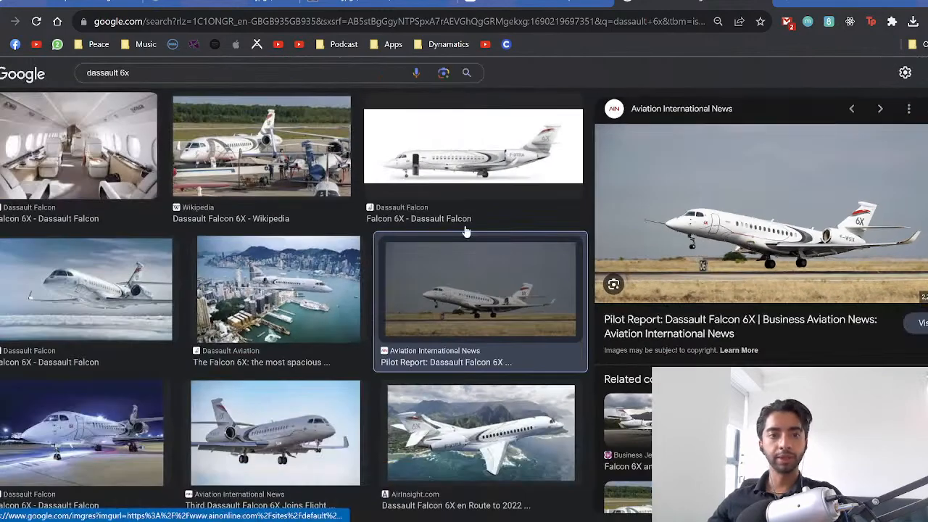
Open the Dassault Aviation photo of the jet flying over the city and examine the tail, engine and wing up close.
left_click(298, 325)
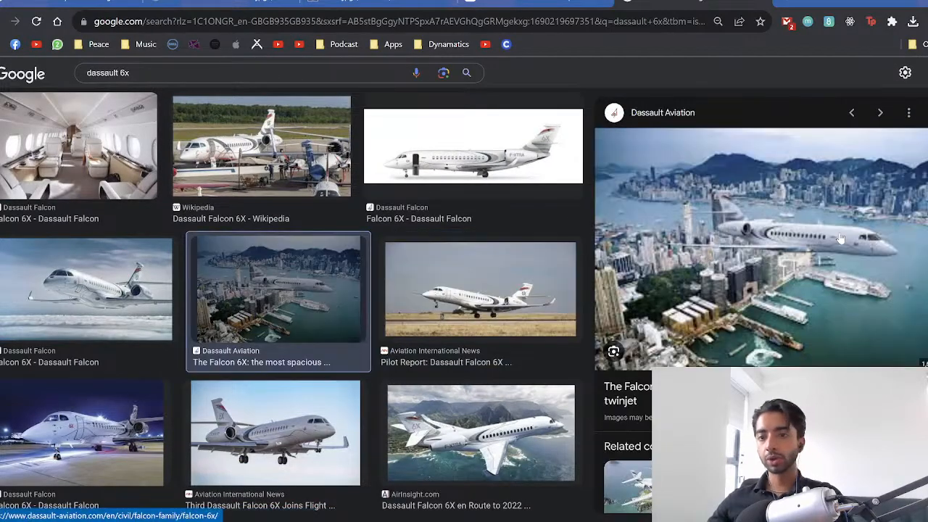
scroll(841, 239, "up", 5, "ctrl")
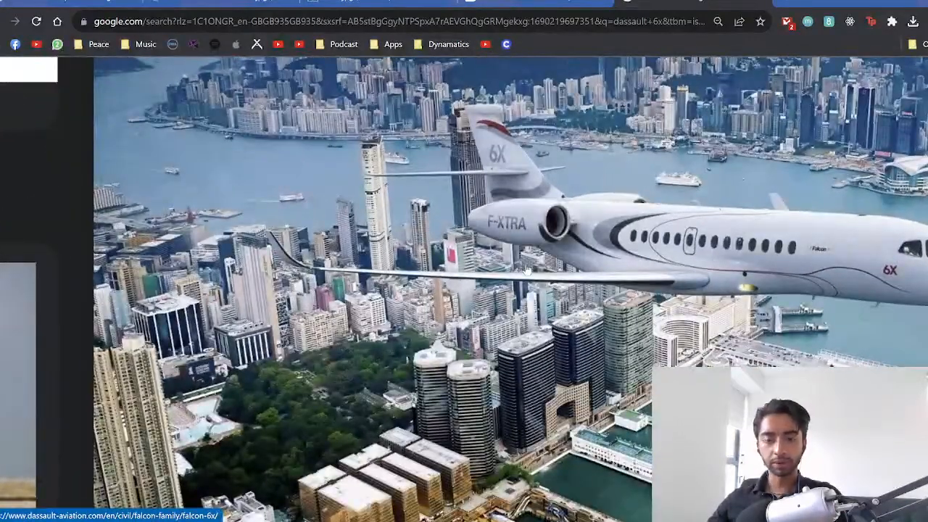
scroll(457, 272, "up", 2, "ctrl")
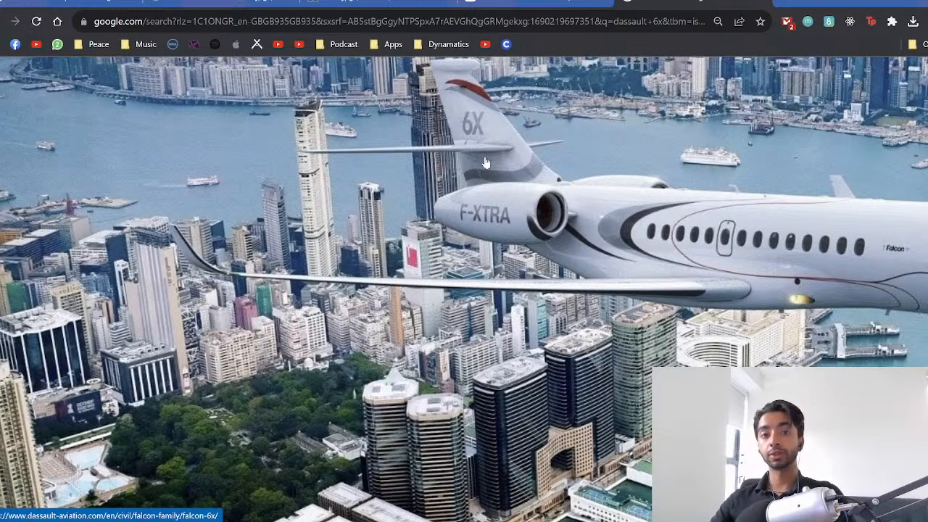
scroll(563, 176, "down", 5, "ctrl")
scroll(563, 176, "down", 4, "ctrl")
scroll(441, 303, "down", 5)
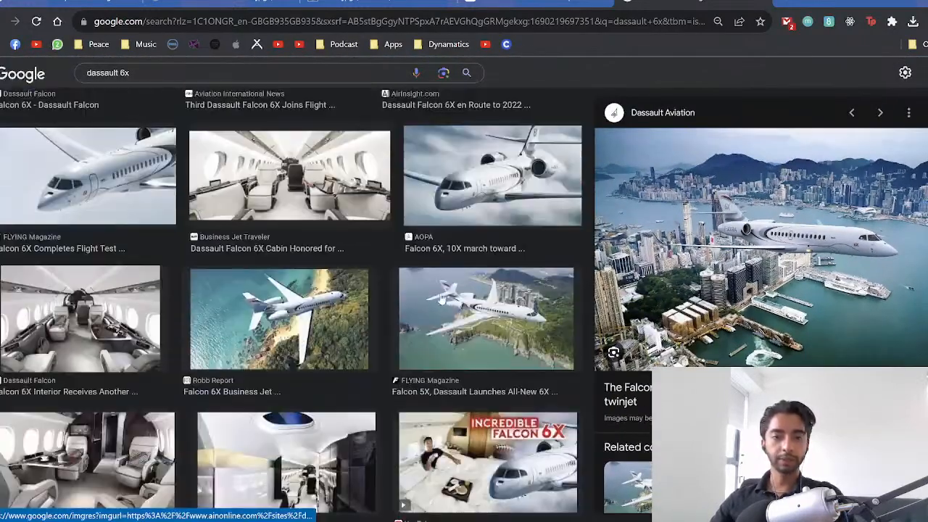
Examine the nose and cockpit windows in the FLYING Magazine photo, browse the remaining results, and return to Fusion 360.
scroll(395, 305, "down", 1)
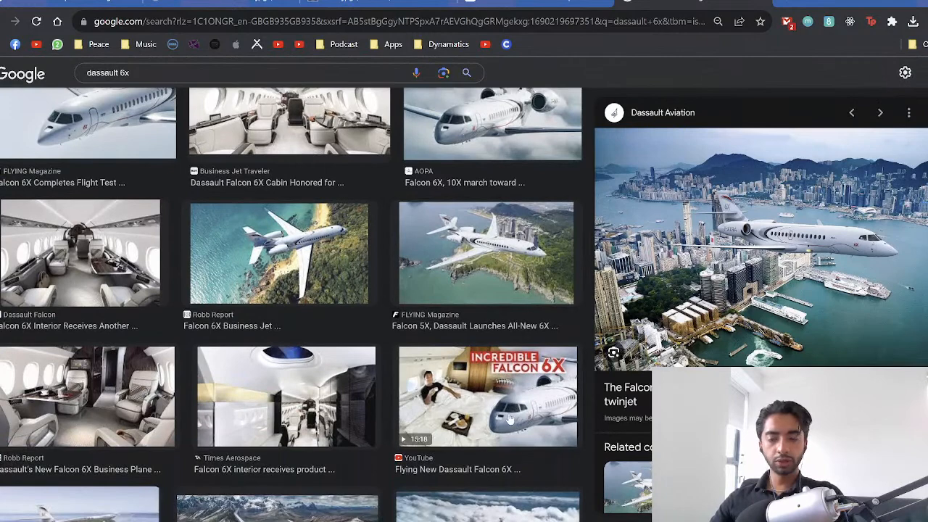
scroll(510, 419, "up", 3)
left_click(79, 247)
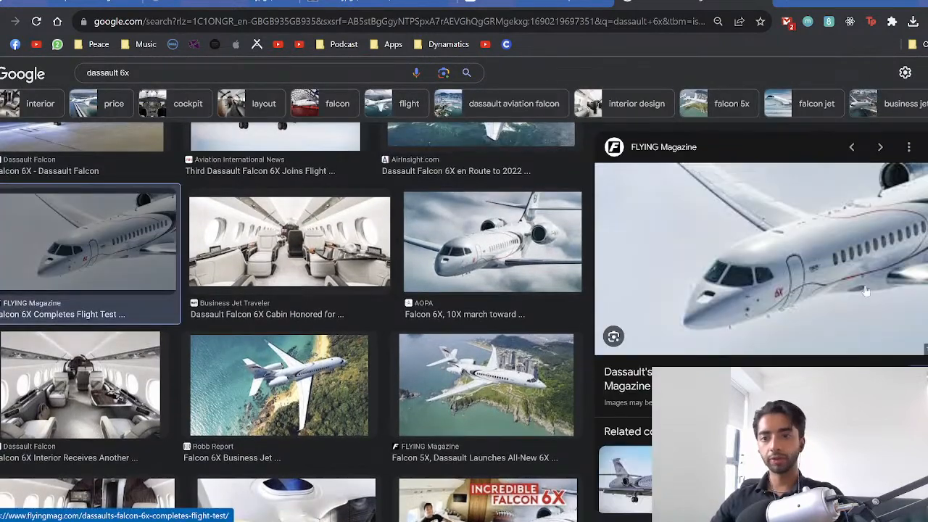
scroll(862, 292, "up", 6, "ctrl")
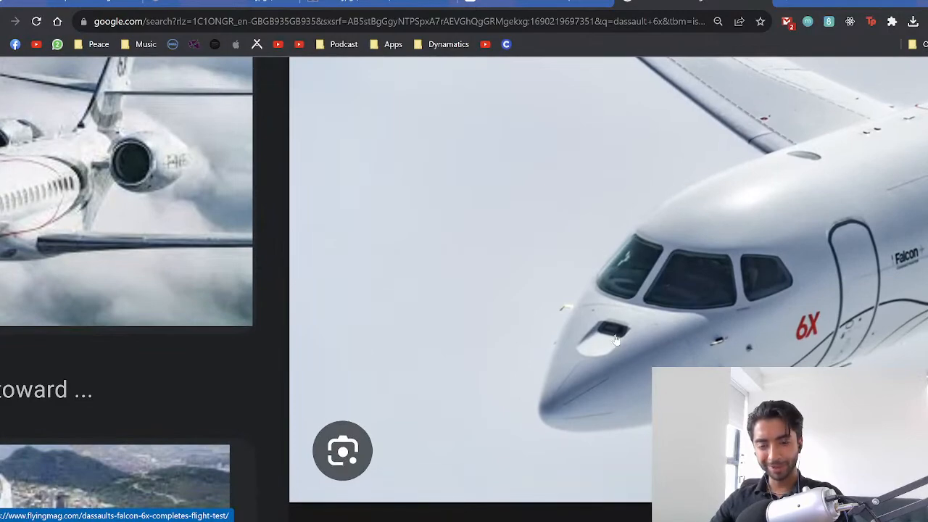
scroll(641, 330, "down", 6, "ctrl")
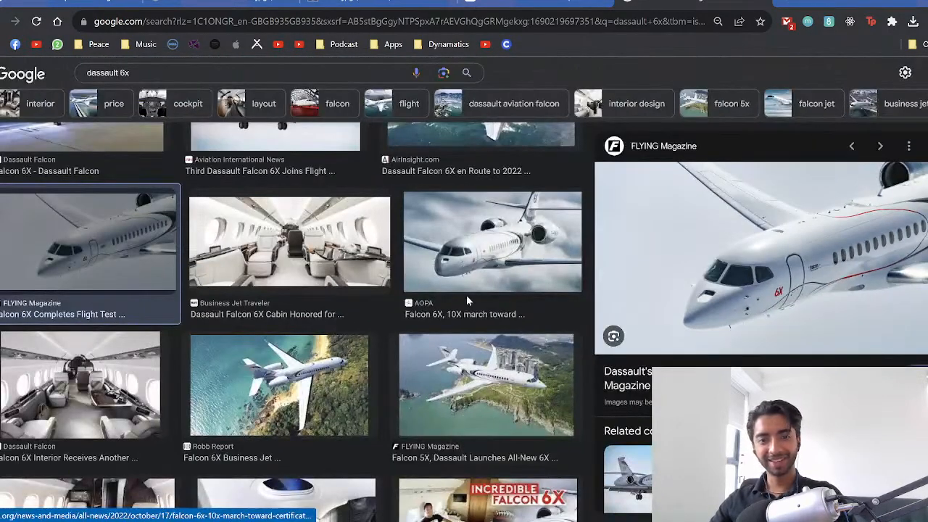
scroll(467, 297, "down", 8)
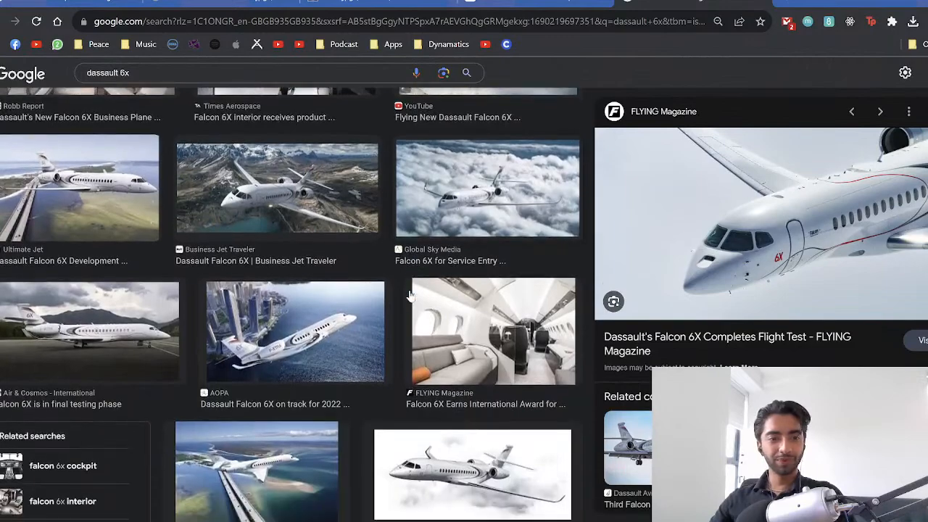
scroll(410, 295, "up", 10)
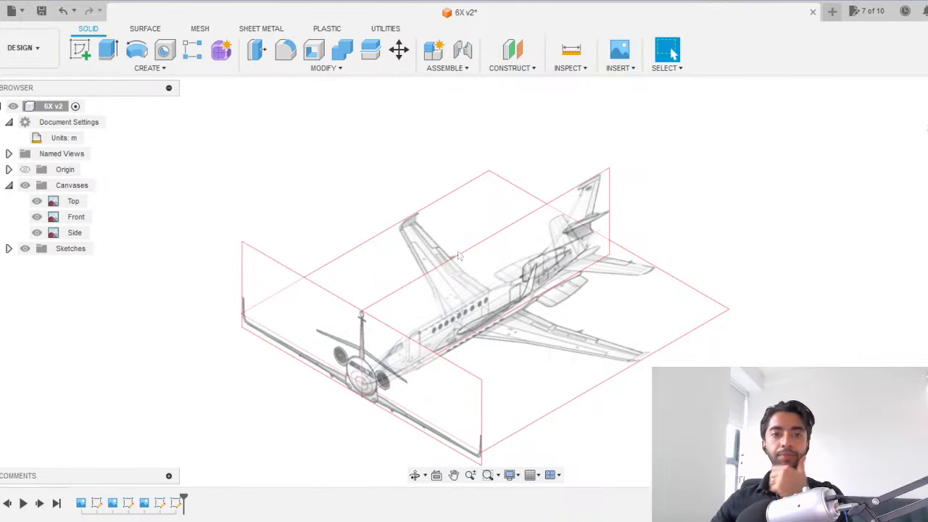
Create a form and place a cylinder about 3.42 m in diameter on the Front canvas plane, centred on the fuselage above the origin.
left_click(222, 50)
middle_click_drag(191, 313, 224, 282)
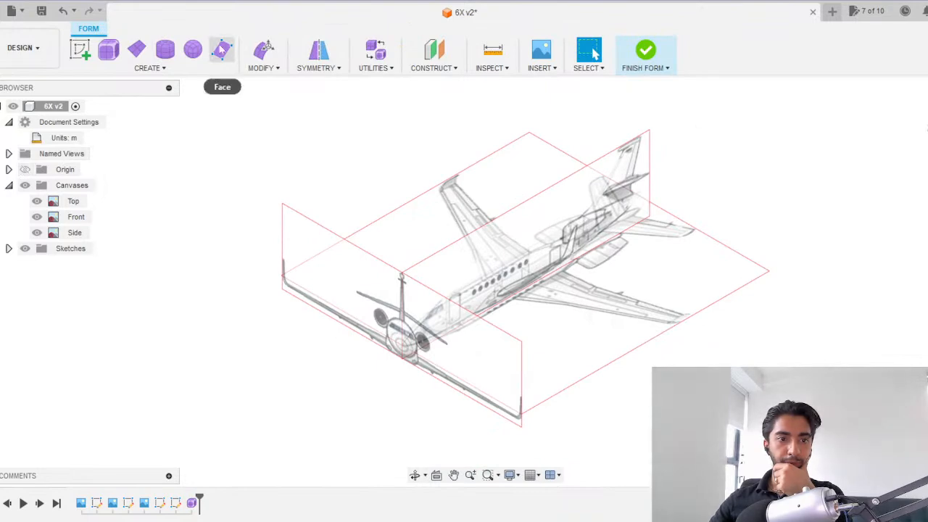
left_click(165, 50)
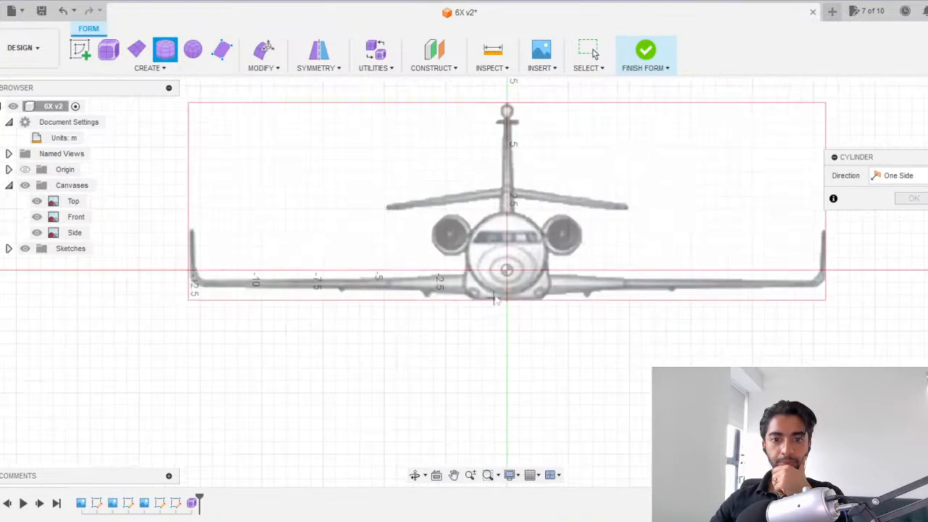
scroll(501, 287, "up", 5)
middle_click_drag(632, 154, 475, 281)
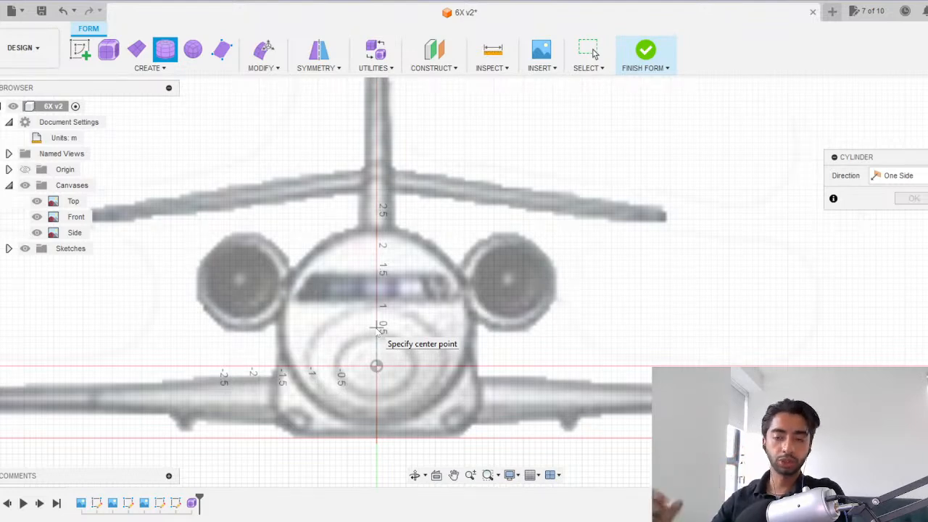
scroll(377, 328, "up", 2)
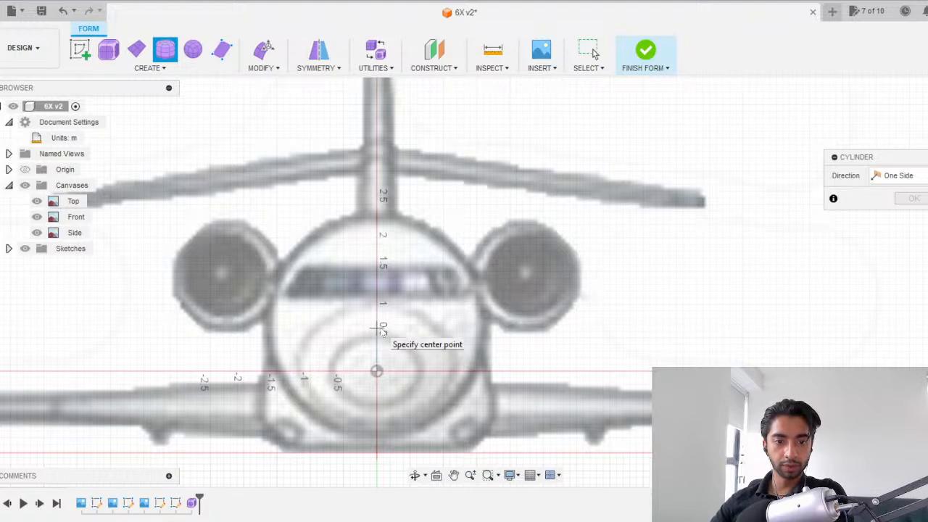
left_click(377, 329)
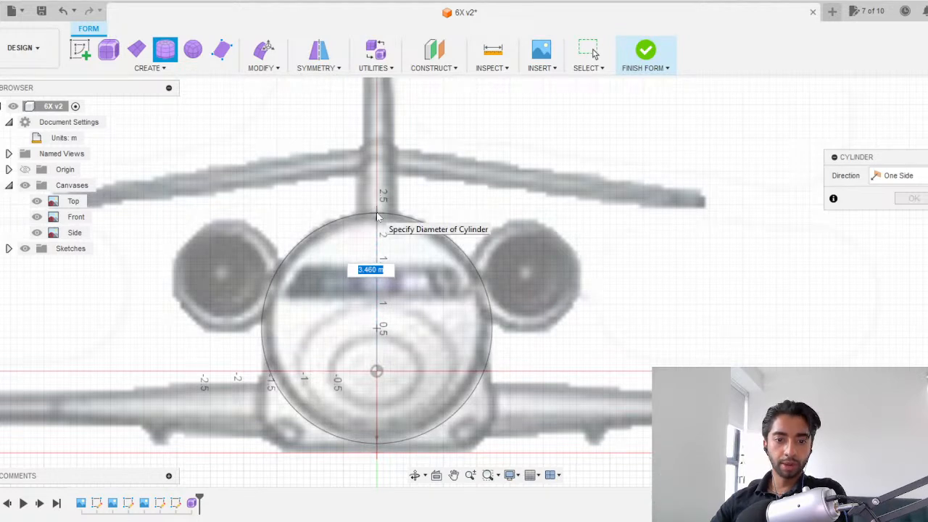
left_click(376, 216)
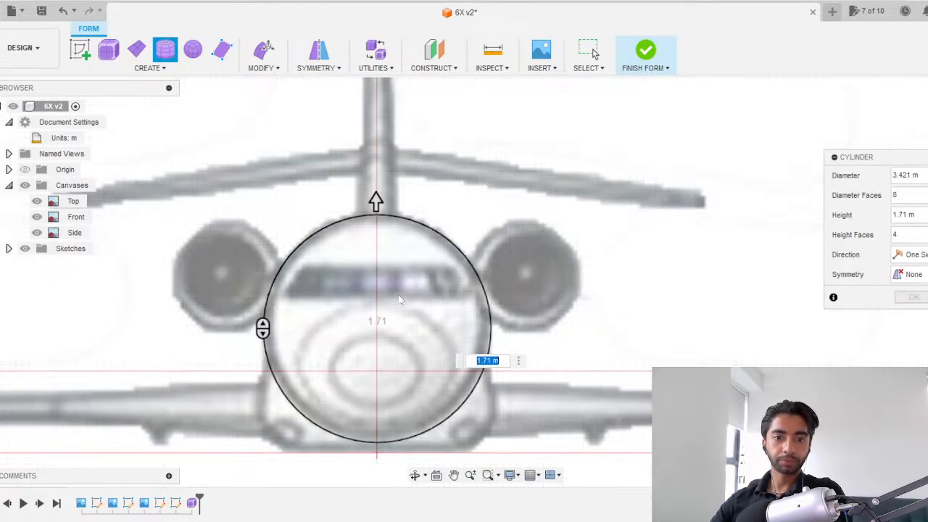
Check the cylinder against the fuselage outline in front and side views, and set its symmetry to Mirror.
scroll(400, 300, "down", 2)
scroll(400, 298, "up", 5)
scroll(348, 304, "up", 1)
scroll(341, 306, "down", 2)
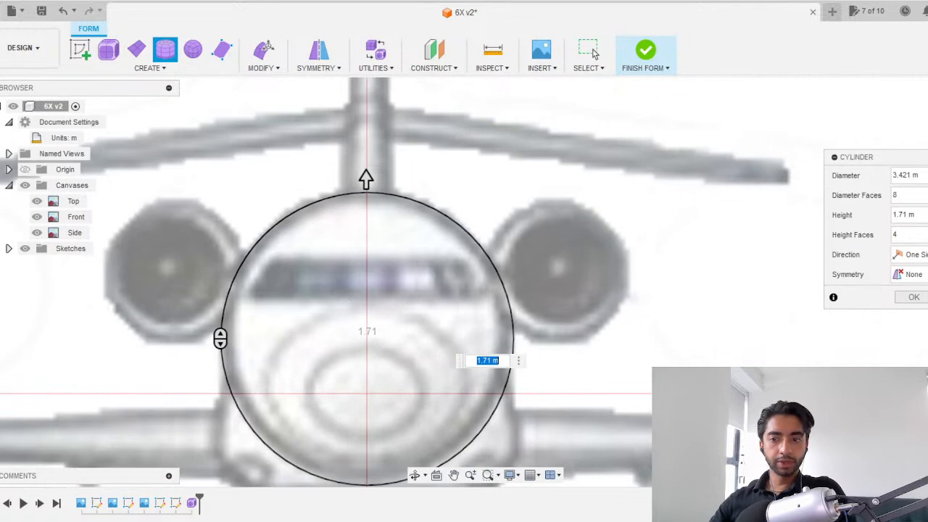
scroll(281, 312, "down", 6)
scroll(280, 313, "up", 2)
scroll(321, 317, "up", 2)
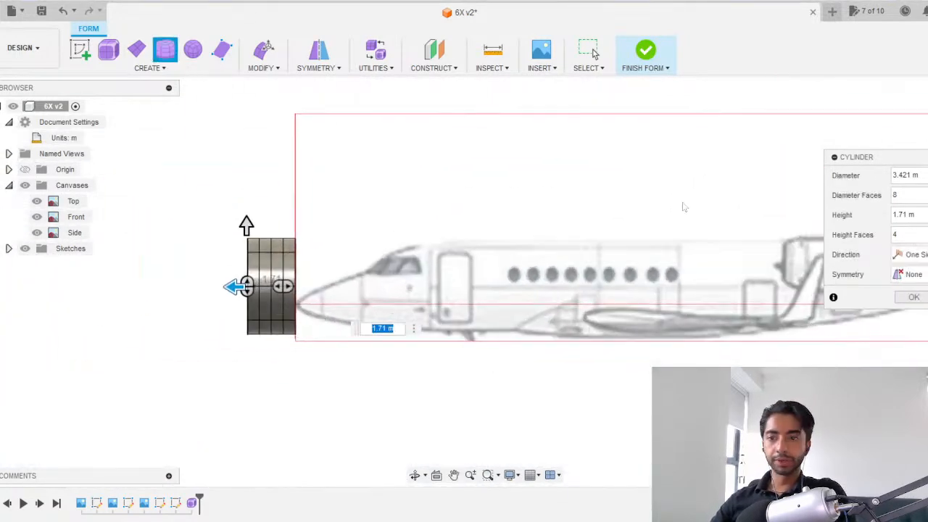
left_click(910, 274)
left_click(914, 304)
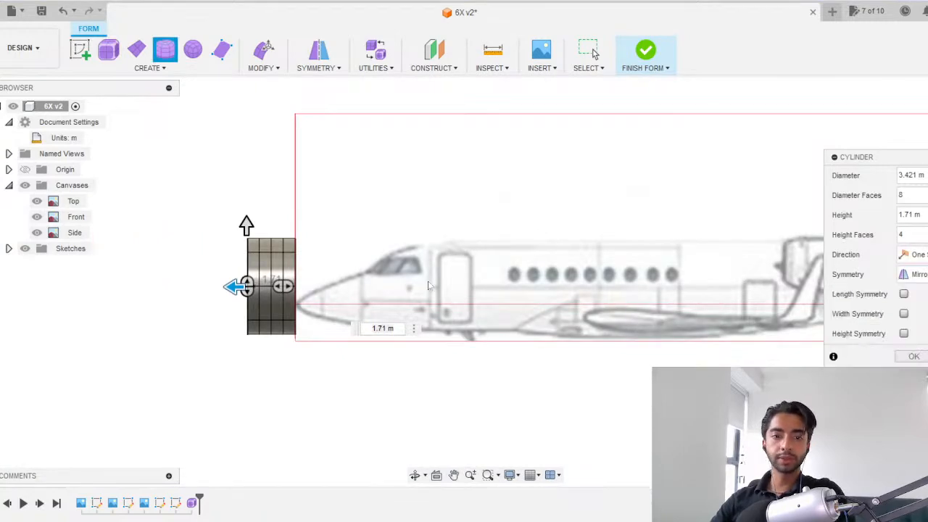
Enable only Width Symmetry for the cylinder, so that its two sides mirror across the aircraft's vertical centre plane.
middle_click_drag(413, 283, 562, 290, "shift")
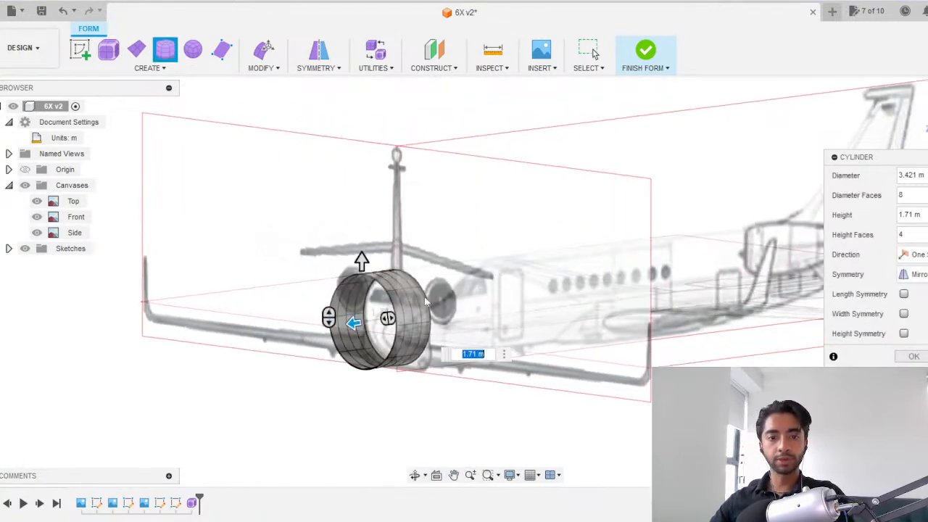
scroll(397, 292, "up", 2)
left_click(903, 294)
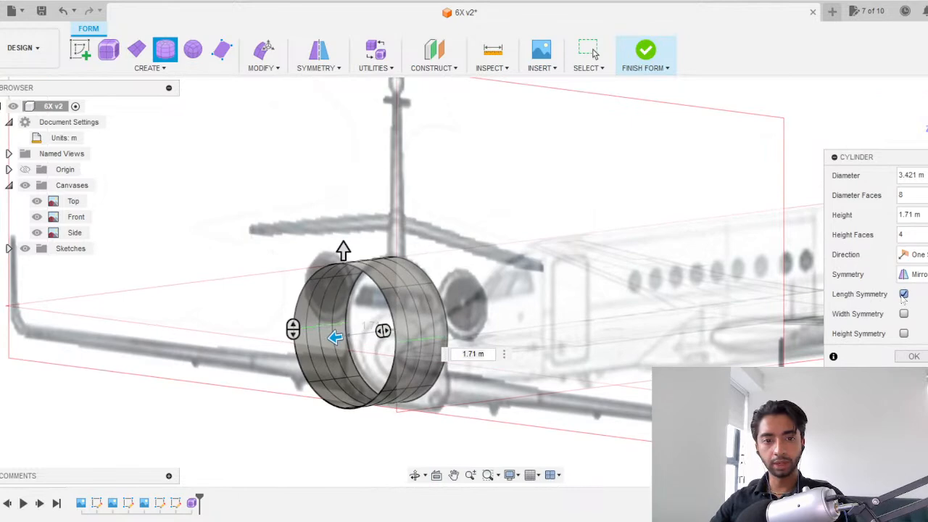
left_click(903, 293)
left_click(903, 313)
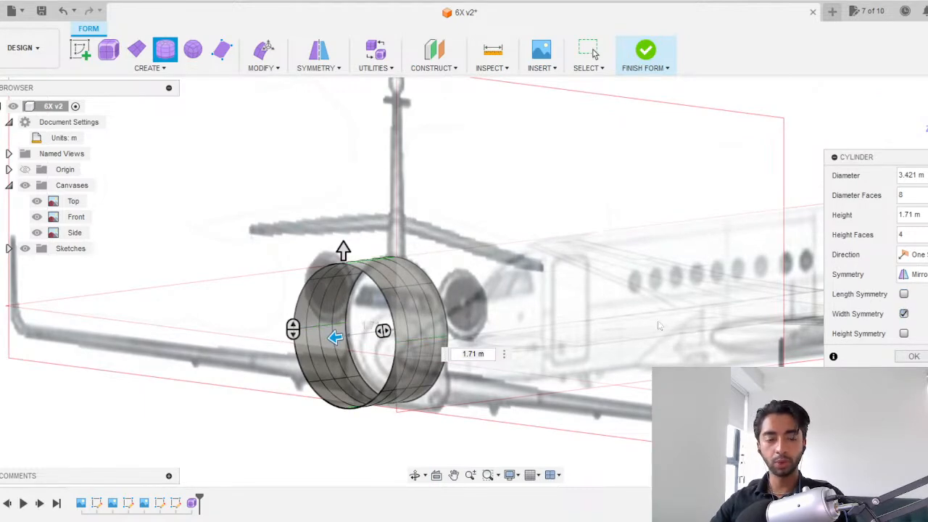
middle_click_drag(317, 287, 346, 282, "shift")
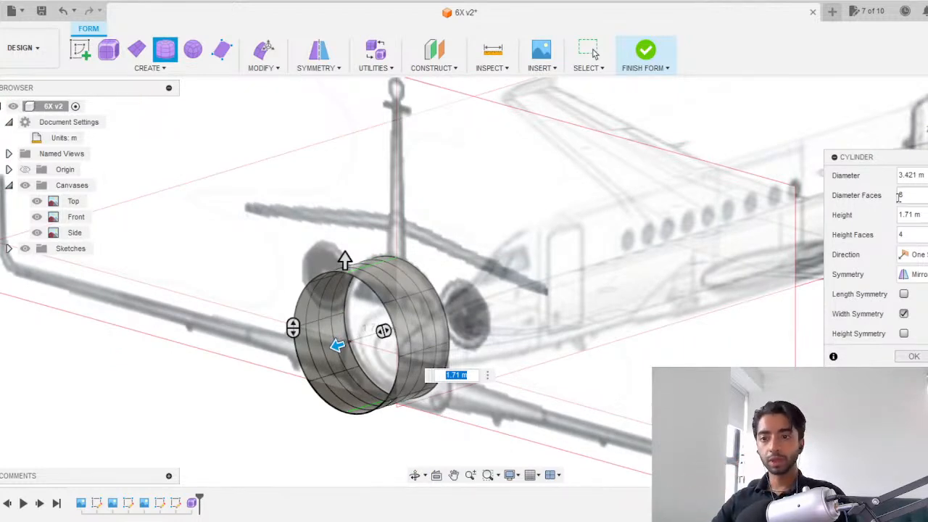
Create the cylinder and move it -11.00 m along Z, onto the mid-cabin windows in the side view.
left_click(913, 358)
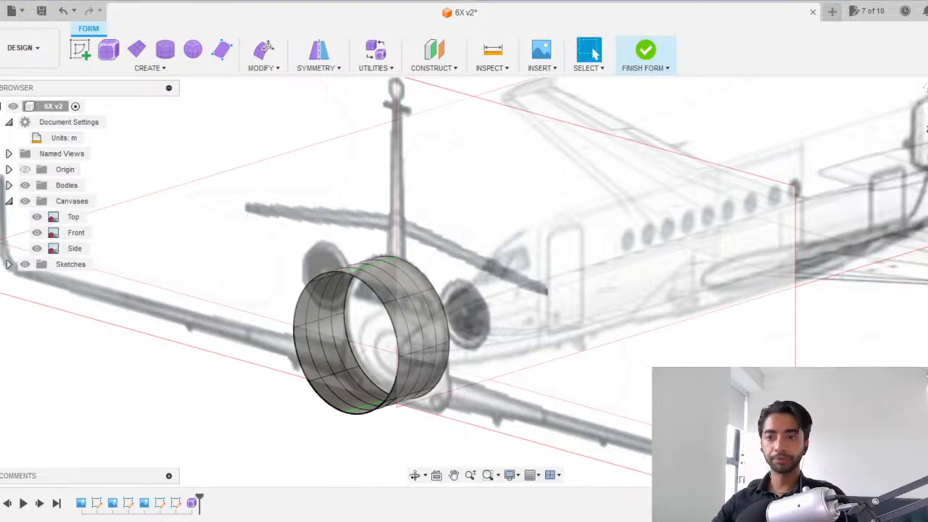
left_click(926, 137)
left_click_drag(255, 323, 165, 185)
key("m")
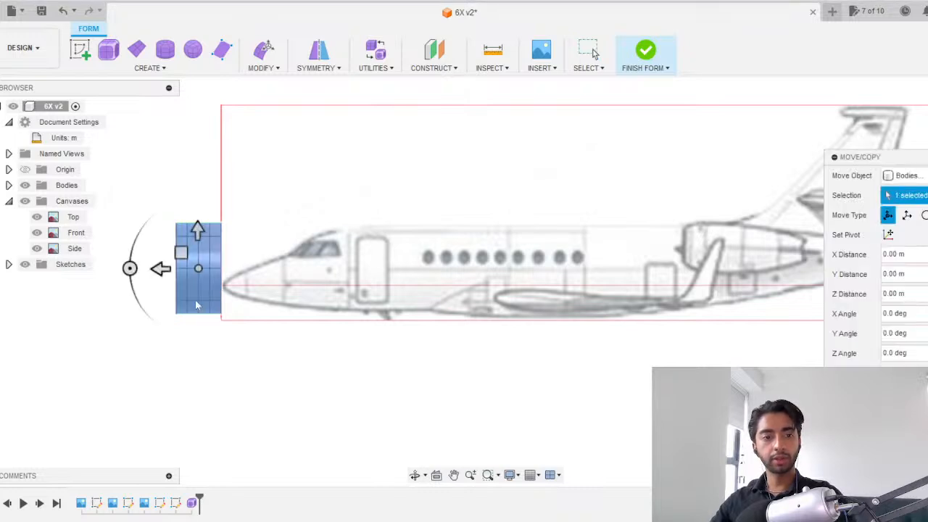
left_click_drag(161, 268, 449, 269)
scroll(442, 289, "up", 5)
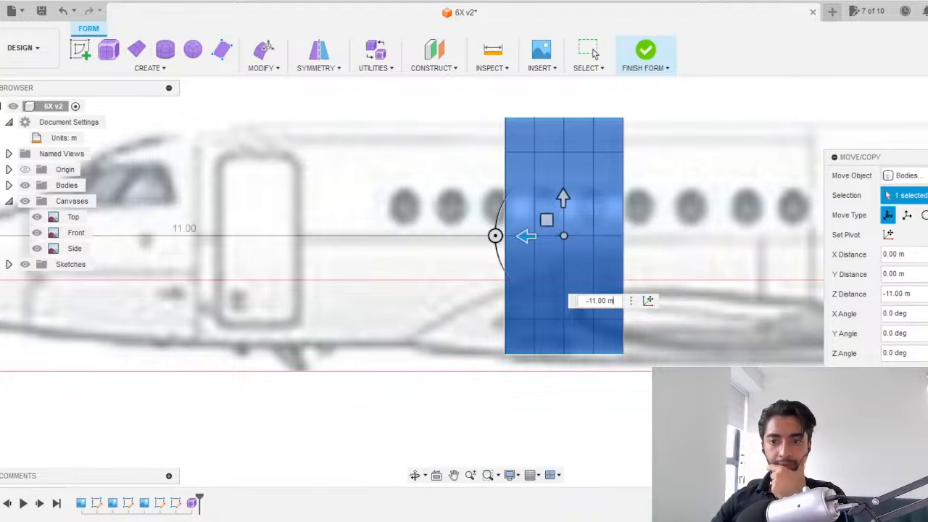
key("Return")
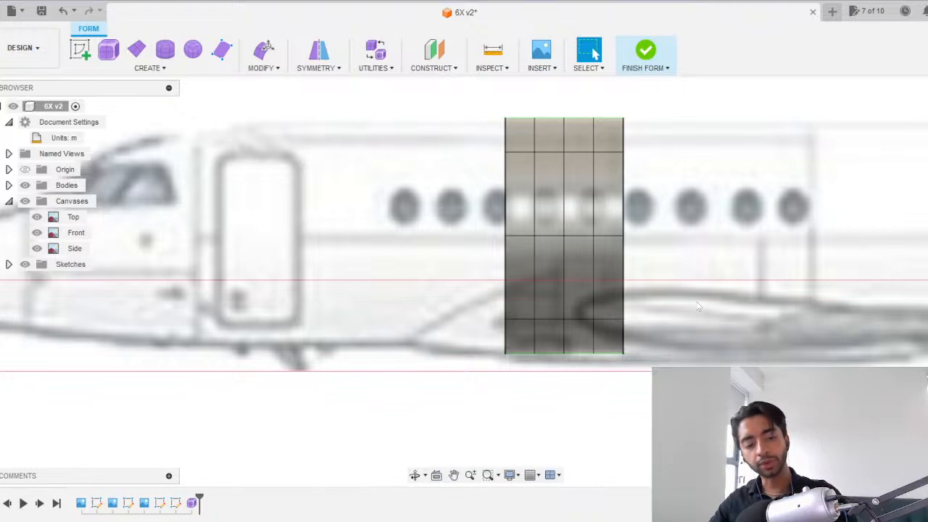
Save the design and compare the cylinder's circular profile with the fuselage outline in the front view.
key("ctrl+s")
key("Return")
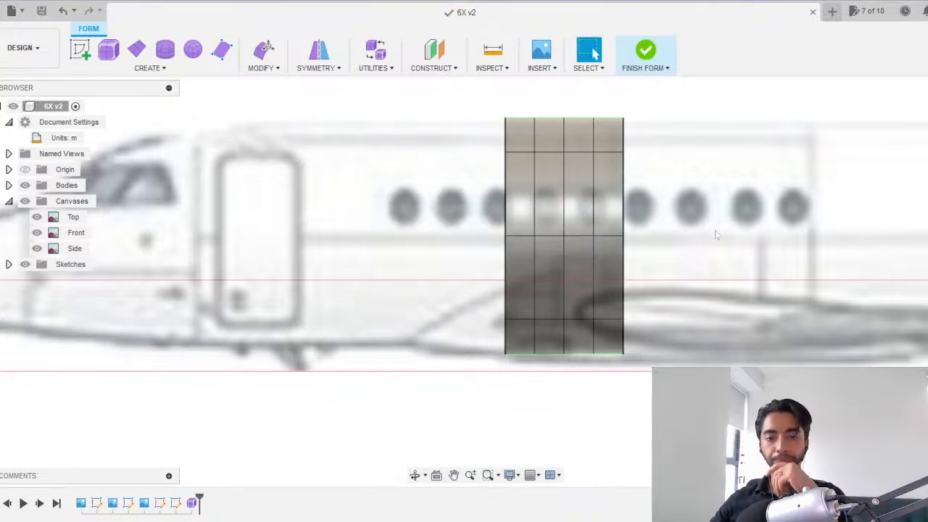
left_click(926, 116)
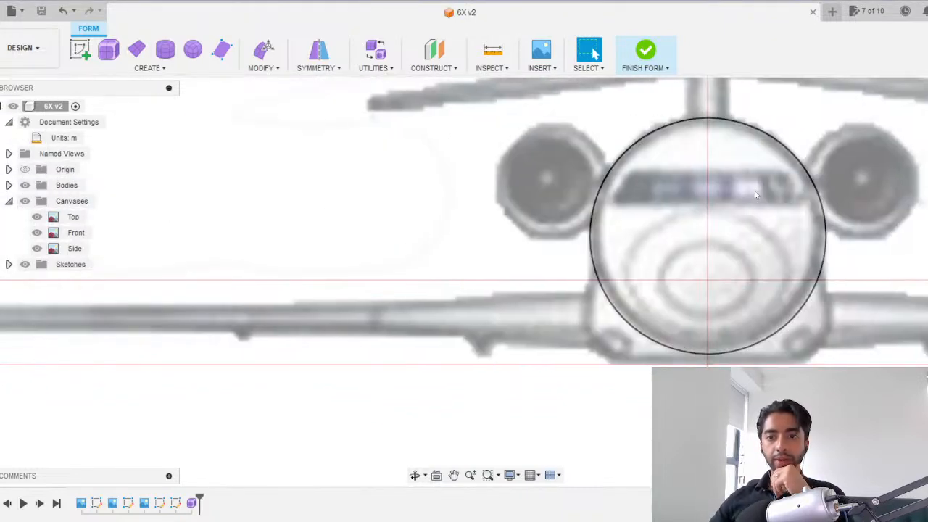
middle_click_drag(765, 183, 670, 192)
scroll(586, 141, "up", 5)
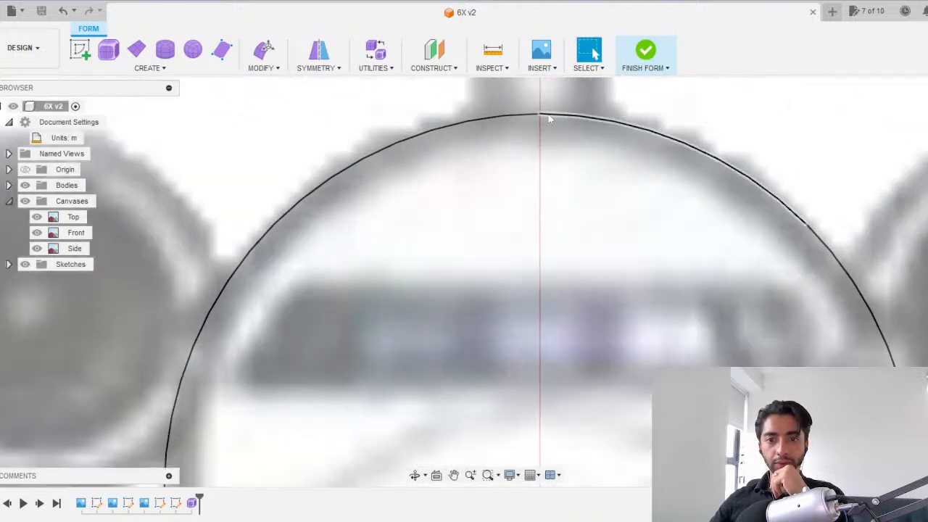
scroll(508, 232, "down", 2)
middle_click_drag(551, 334, 541, 72)
scroll(528, 360, "down", 2)
middle_click_drag(539, 264, 520, 307)
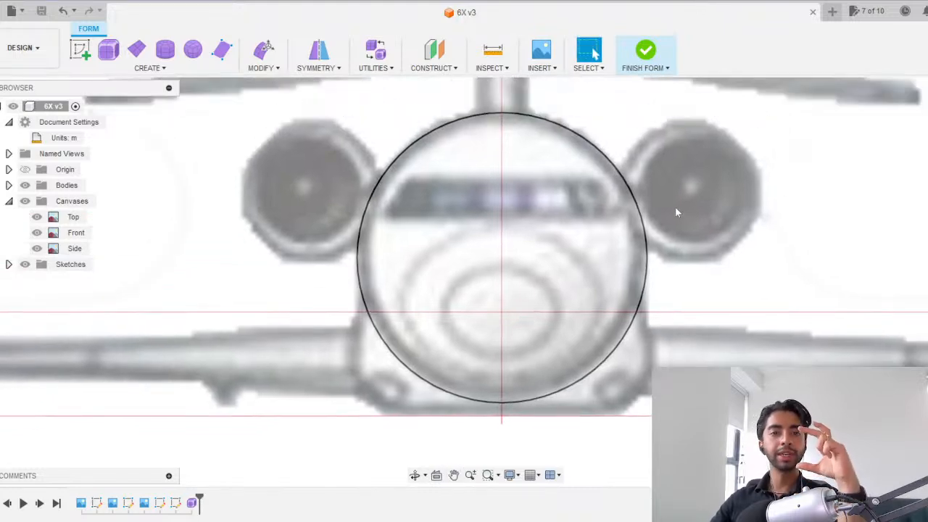
Move the whole cylinder body 0.021 m in Y to align it with the fuselage in the side view.
left_click(927, 118)
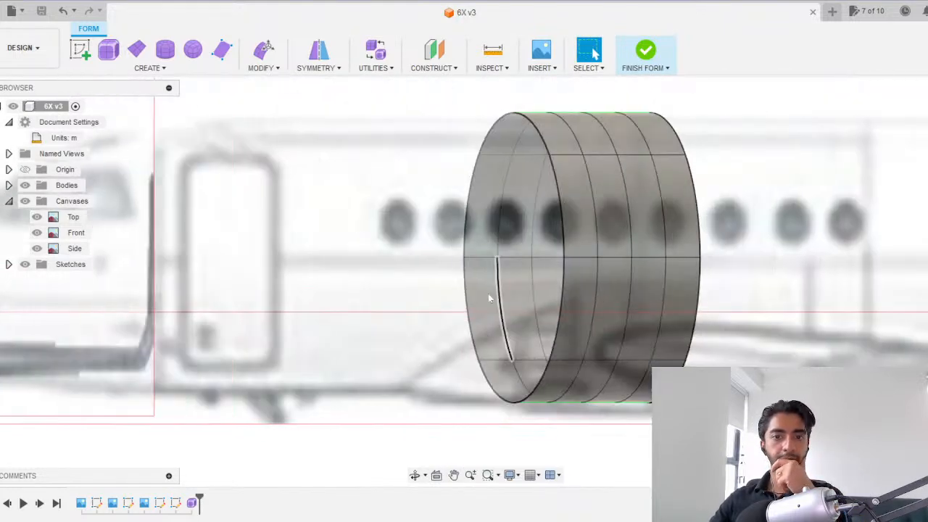
left_click_drag(703, 80, 417, 421)
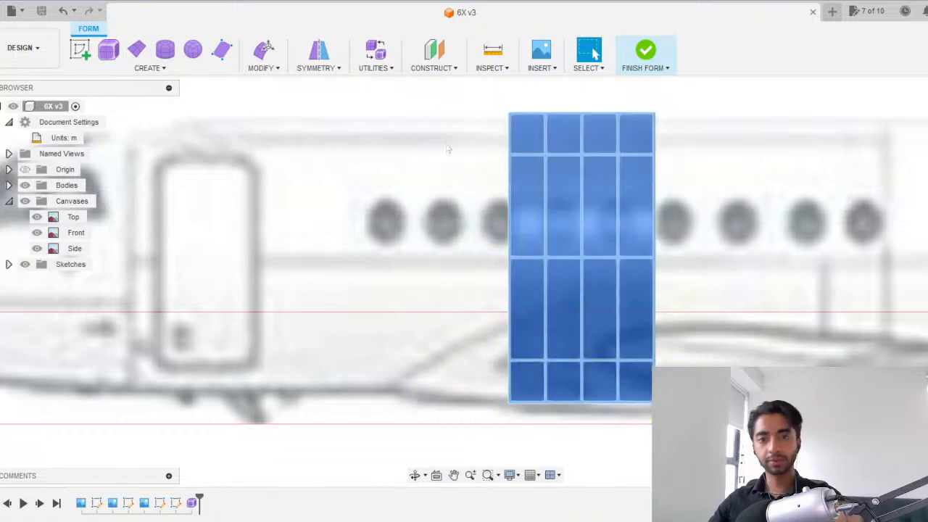
key("m")
scroll(529, 198, "down", 2)
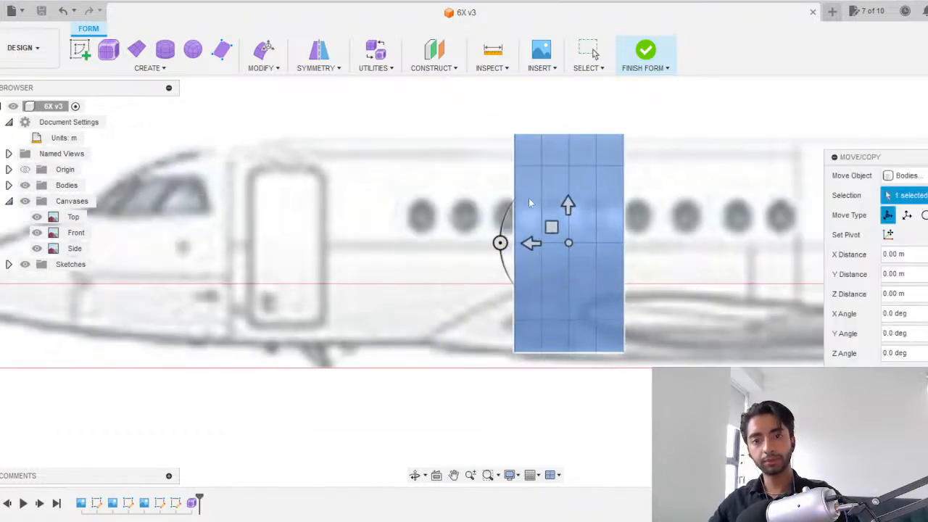
left_click_drag(551, 226, 549, 225)
scroll(514, 218, "up", 1)
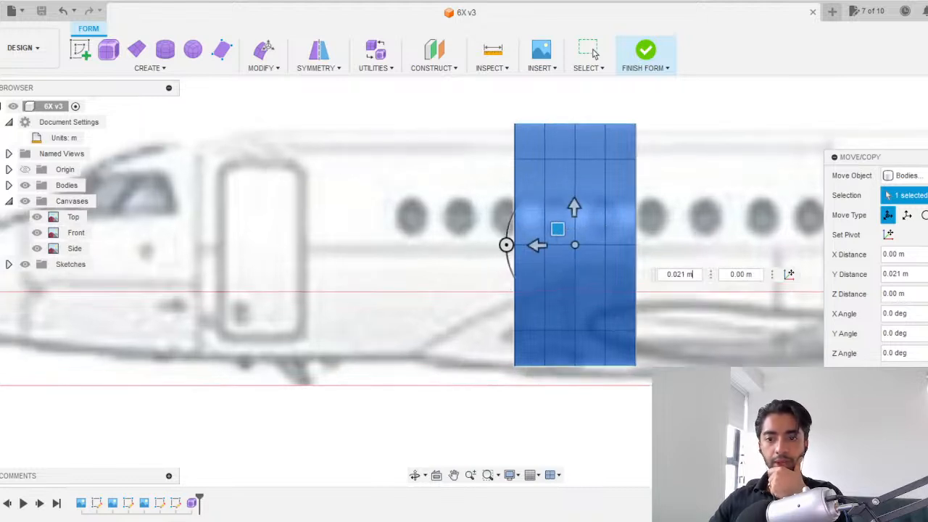
left_click(593, 53)
Delete the cylinder's three rear rings of faces, keeping only the foremost ring.
left_click_drag(711, 385, 411, 81)
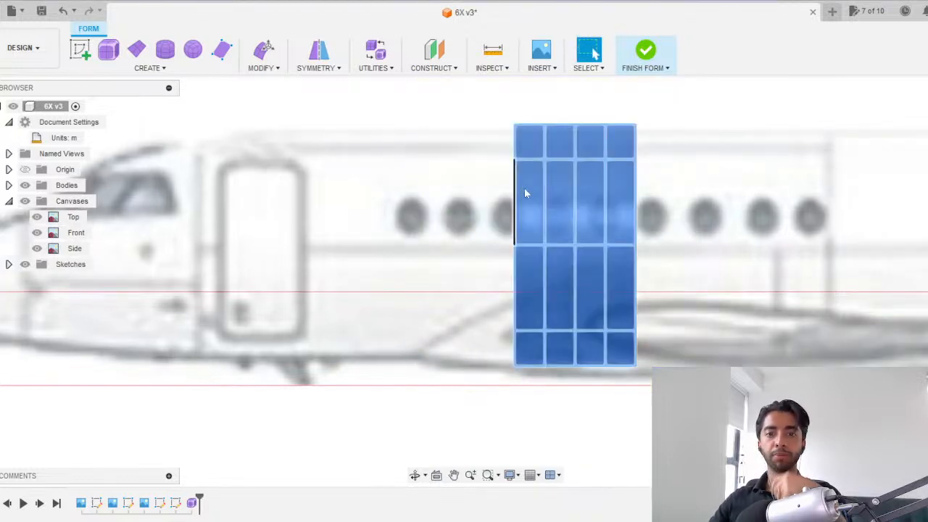
left_click_drag(652, 411, 548, 121)
key("Delete")
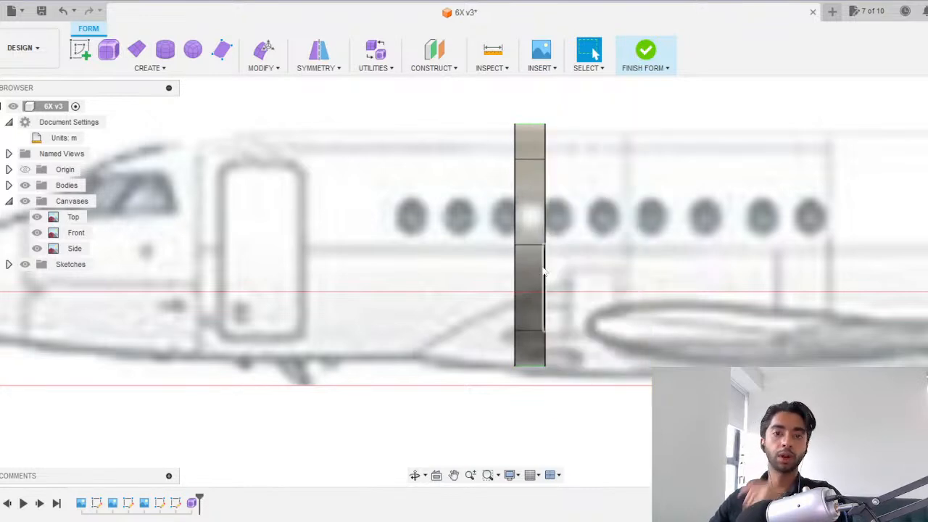
Scale the remaining ring by 0.944 in the side-view plane with Edit Form to match the fuselage height.
left_click_drag(599, 382, 472, 149)
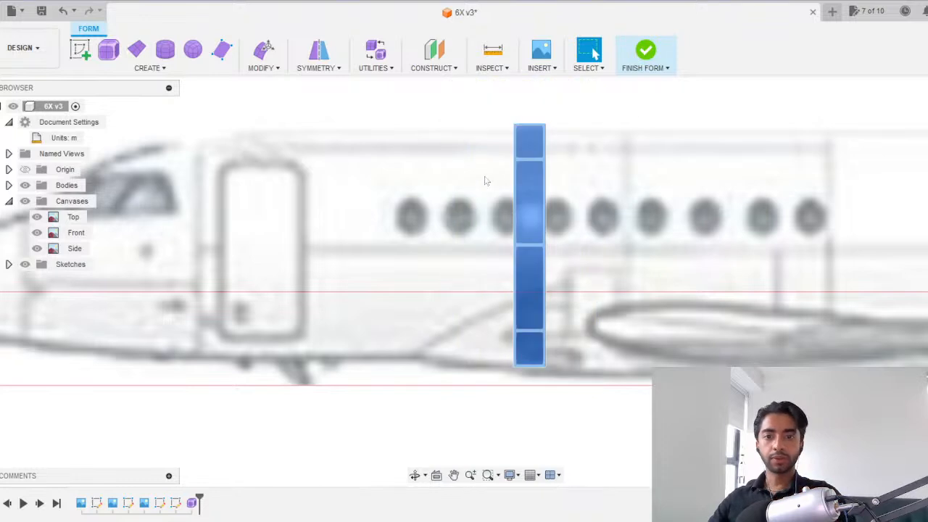
right_click(550, 207)
left_click(601, 182)
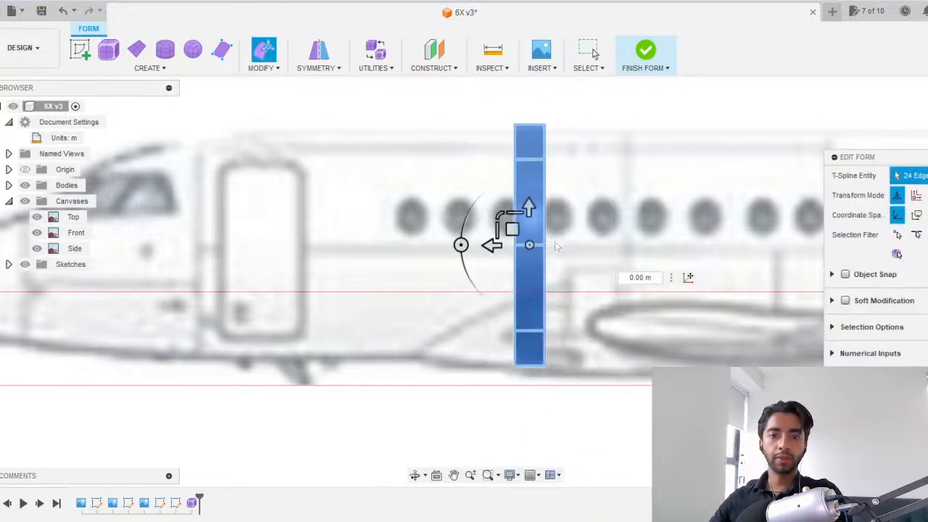
left_click(499, 215)
left_click_drag(498, 215, 499, 216)
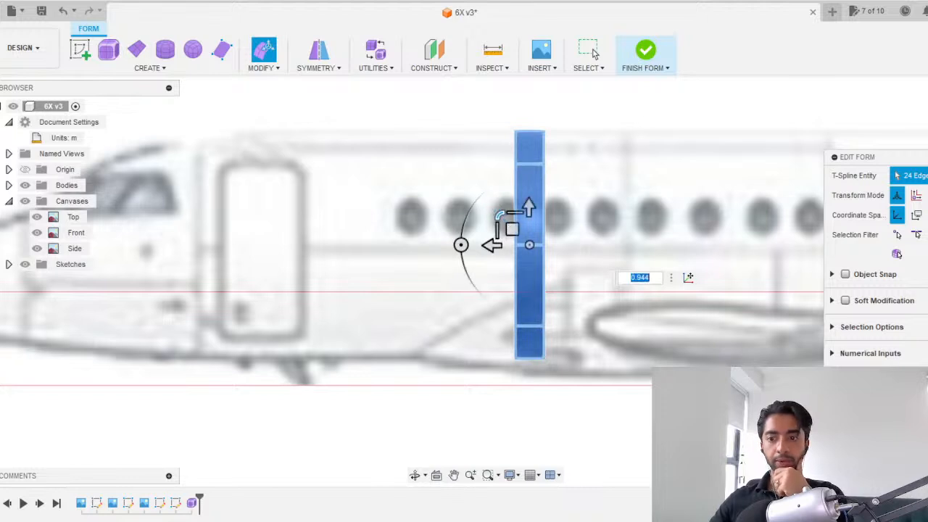
key("Return")
left_click(612, 190)
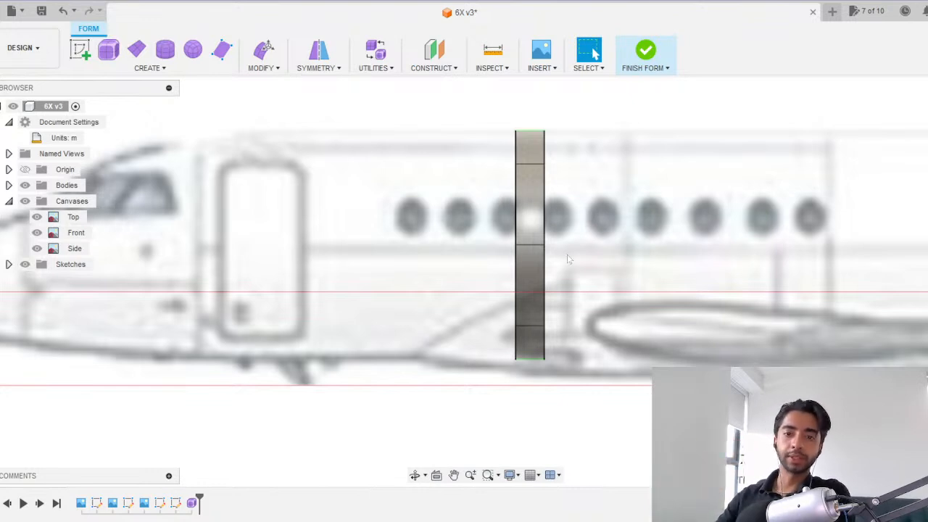
Extrude the ring's rear edge loop -1.50 m toward the tail with Edit Form.
middle_click_drag(570, 247, 416, 247)
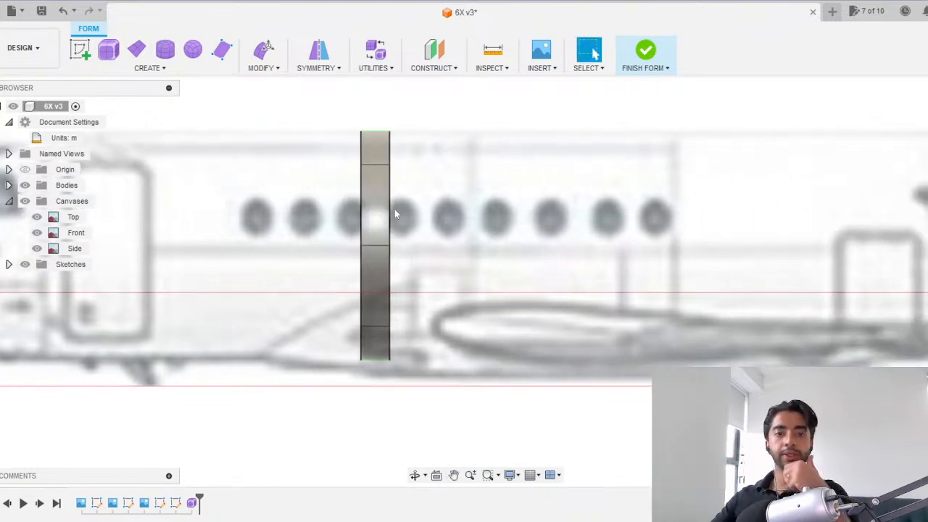
right_click(392, 219)
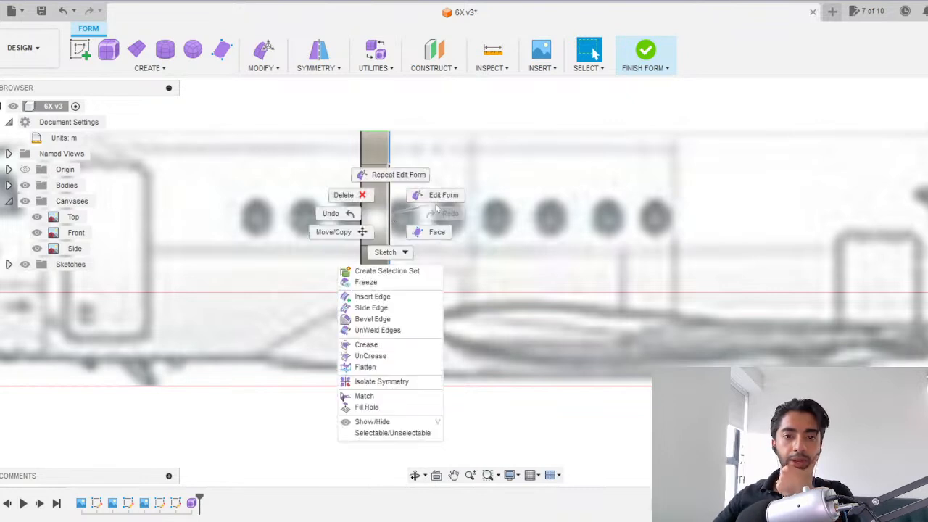
left_click(435, 196)
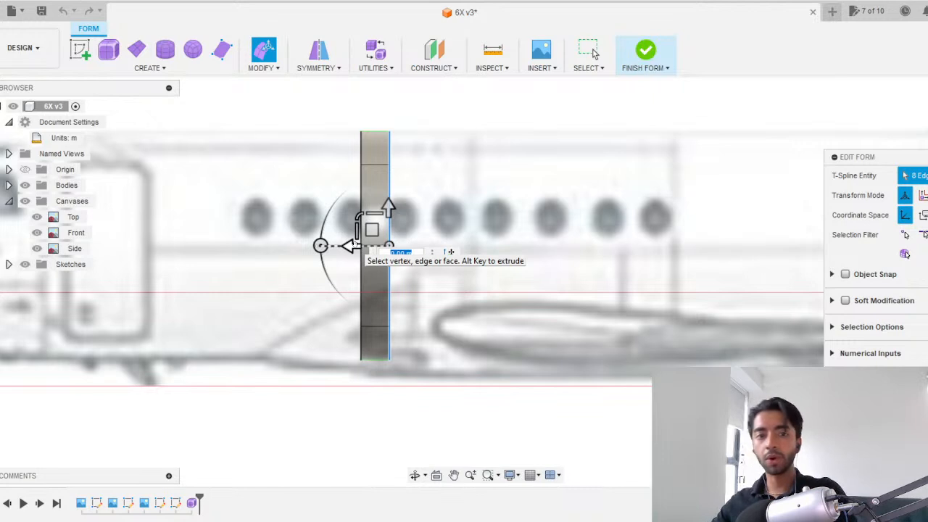
left_click_drag(352, 245, 456, 248, "alt")
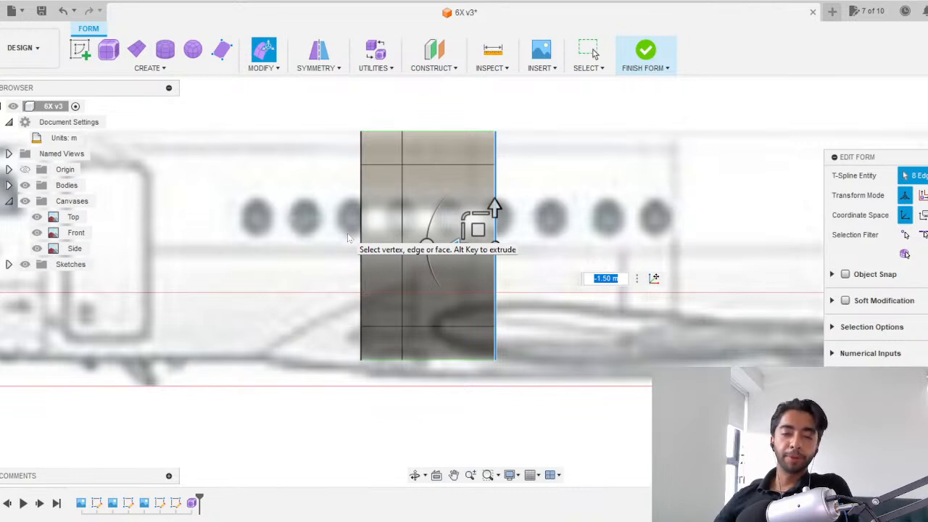
scroll(348, 239, "down", 5)
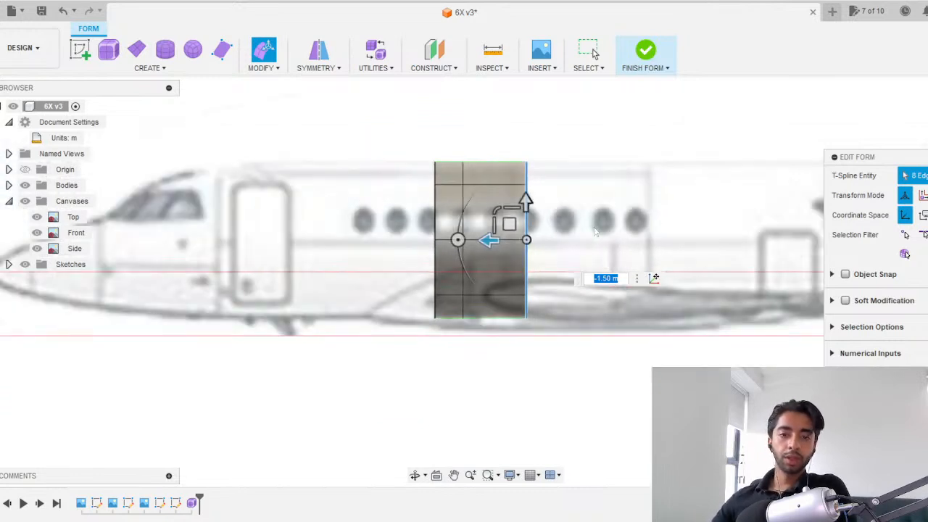
middle_click_drag(648, 250, 523, 267)
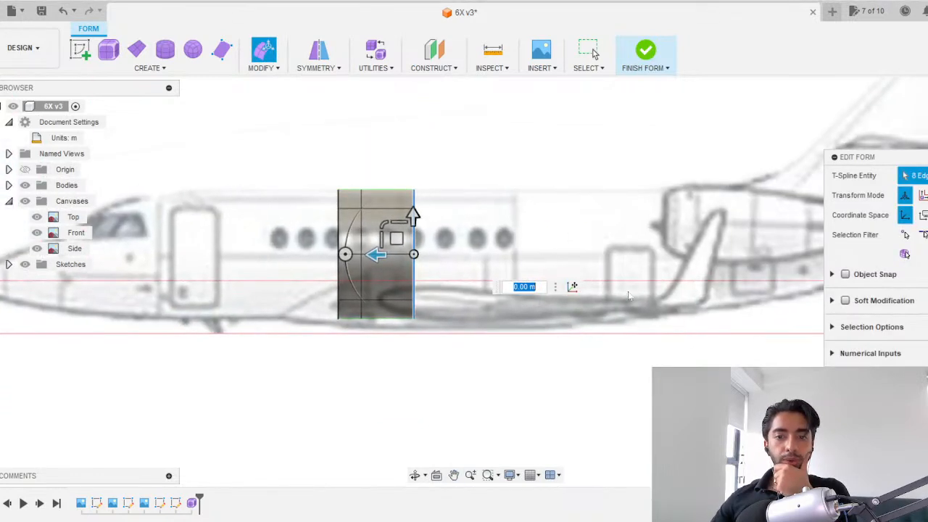
key("Escape")
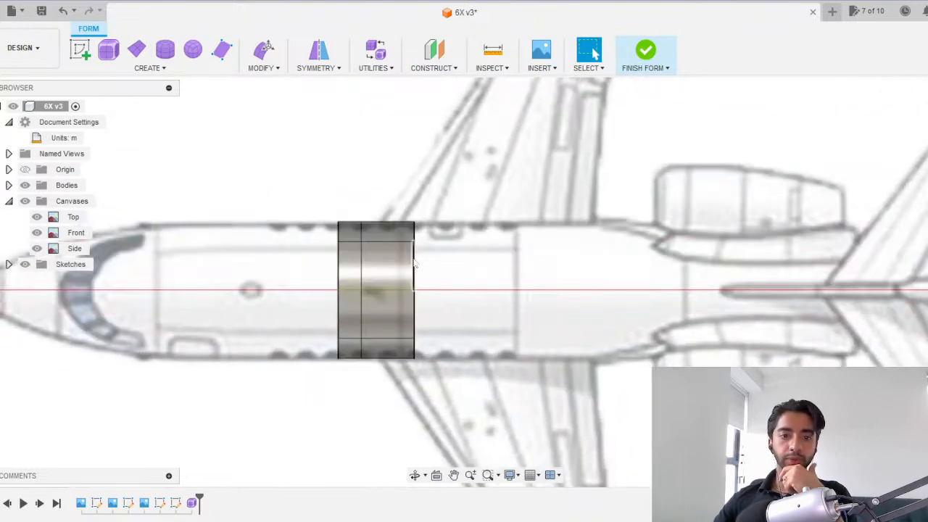
Extrude the rear edge loop another -4.50 m, to the wing's trailing edge in the top view, and check it from the side.
right_click(413, 263)
left_click(414, 262)
double_click(414, 262)
right_click(414, 264)
left_click(445, 252)
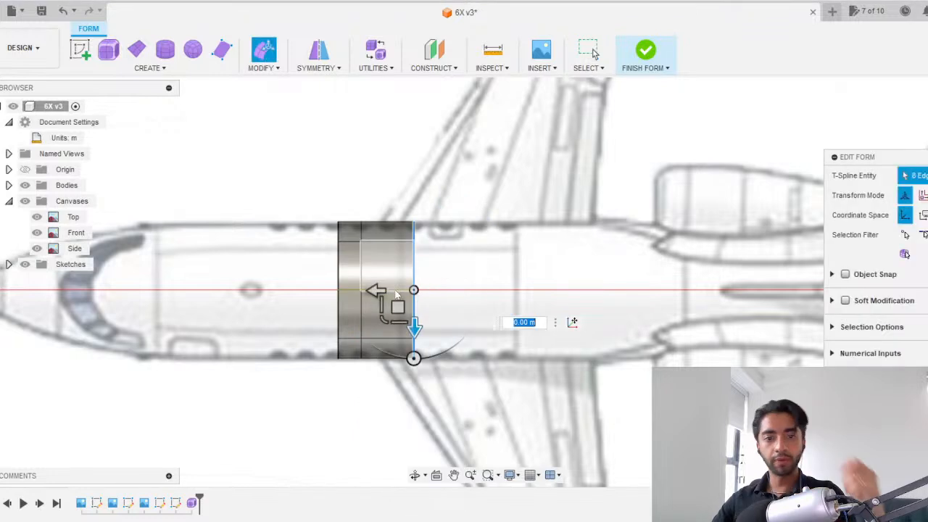
left_click_drag(377, 291, 549, 289)
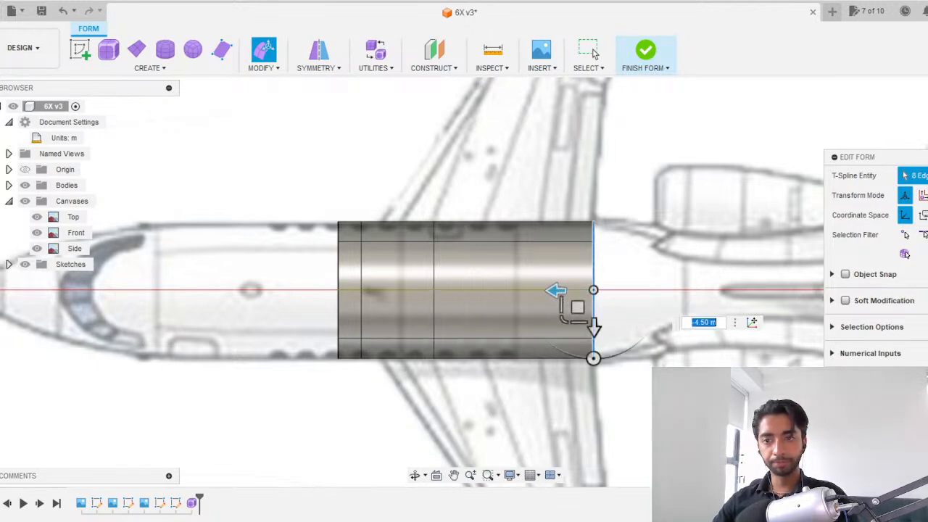
left_click(927, 138)
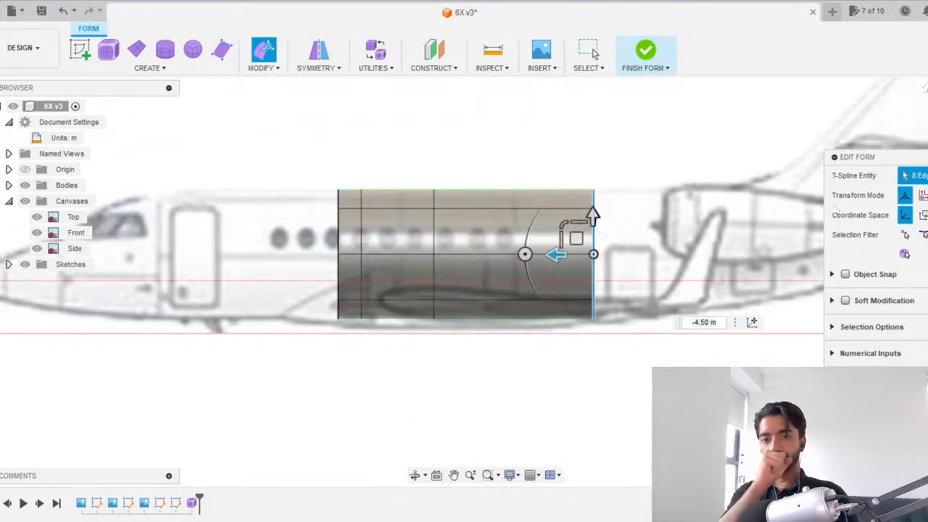
Extrude the front edge loop toward the nose in two segments, reaching 3.00 m in total.
left_click(338, 243)
left_click_drag(300, 232, 239, 255)
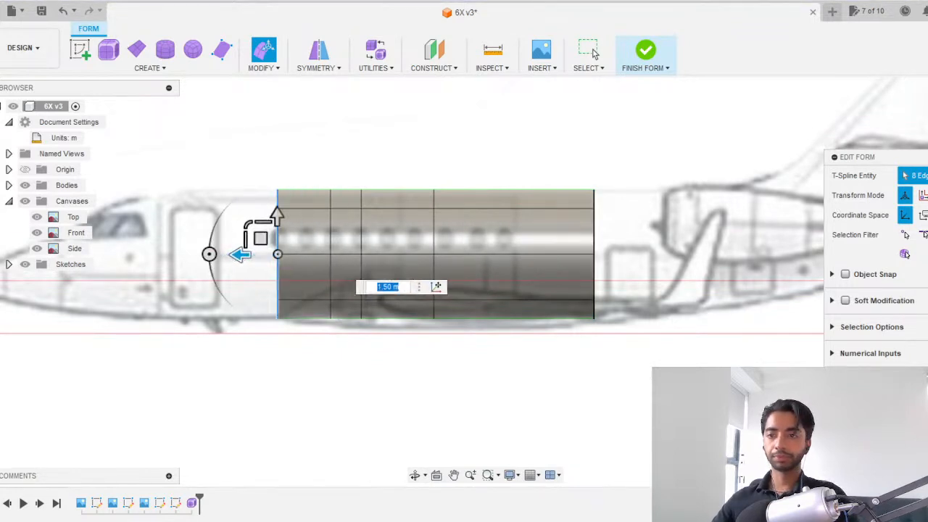
left_click(927, 98)
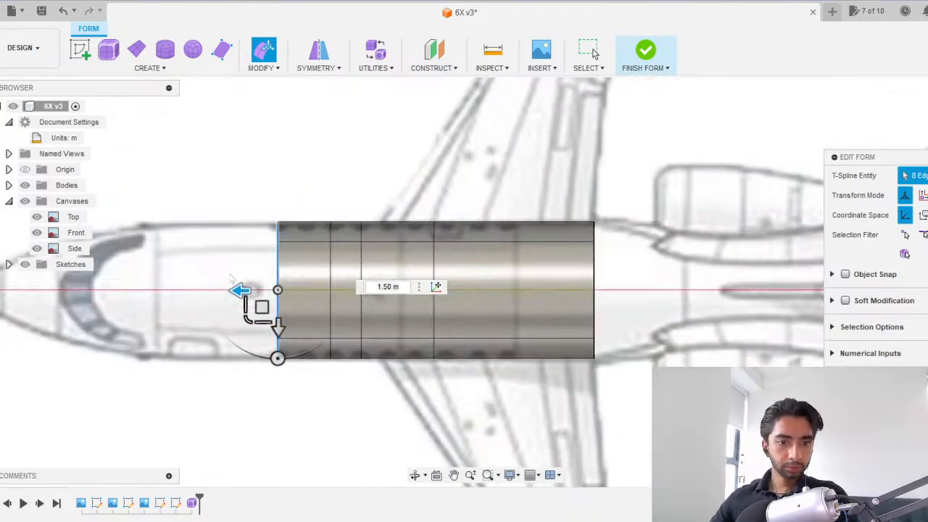
left_click_drag(226, 293, 181, 291)
left_click(927, 127)
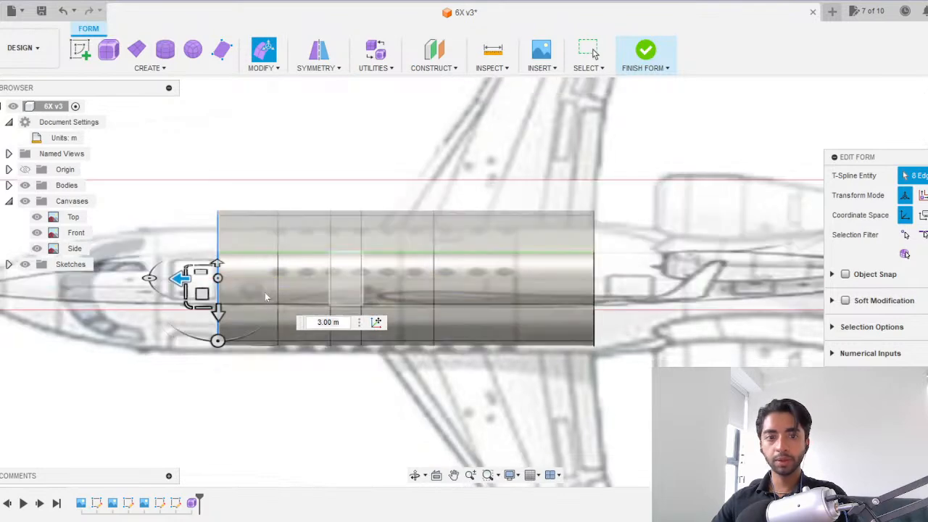
Extrude the front edge loop forward once more, over the passenger door, and check the fuselage against the top canvas.
scroll(205, 289, "up", 2)
left_click_drag(182, 247, 162, 252)
scroll(153, 234, "up", 2)
middle_click_drag(150, 157, 399, 177)
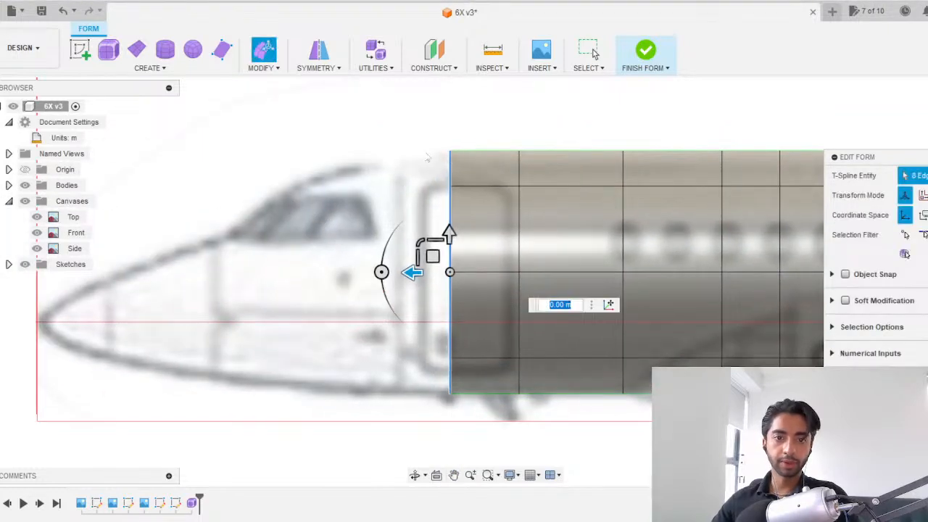
left_click(926, 85)
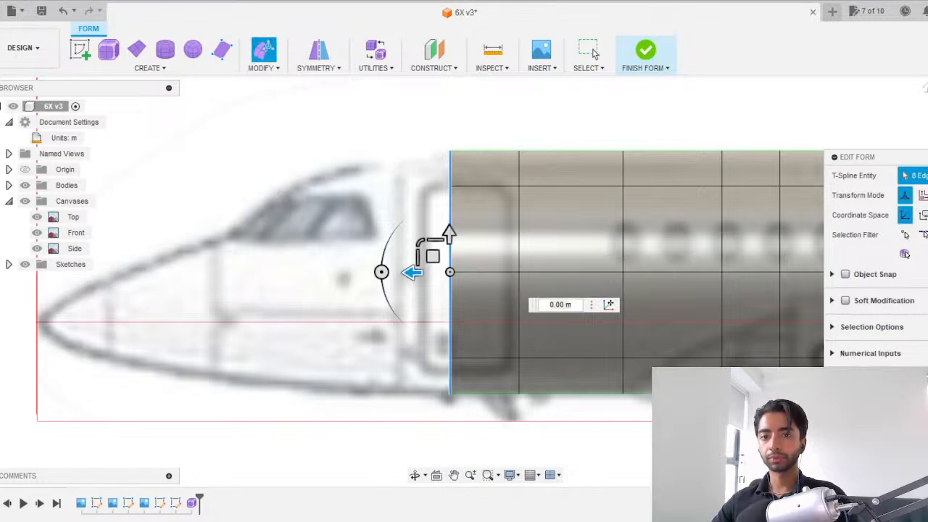
scroll(538, 209, "down", 5)
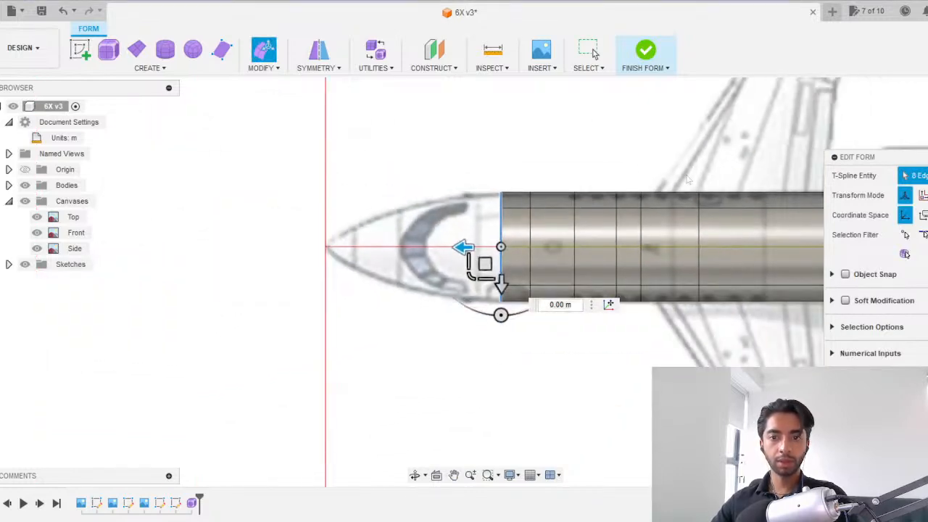
middle_click_drag(793, 194, 342, 179)
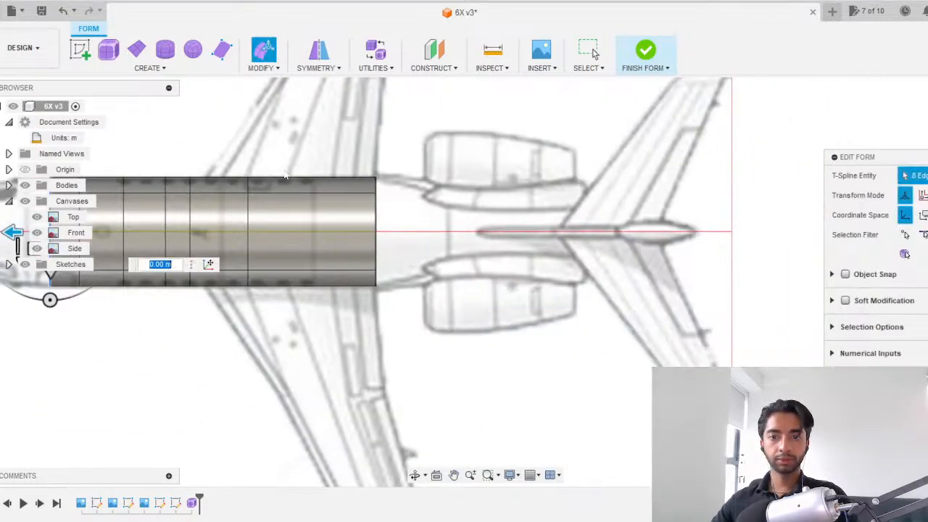
Extrude the fuselage's rear edge loop -1.10 m toward the tail in the side view and check it against the top canvas.
double_click(375, 245)
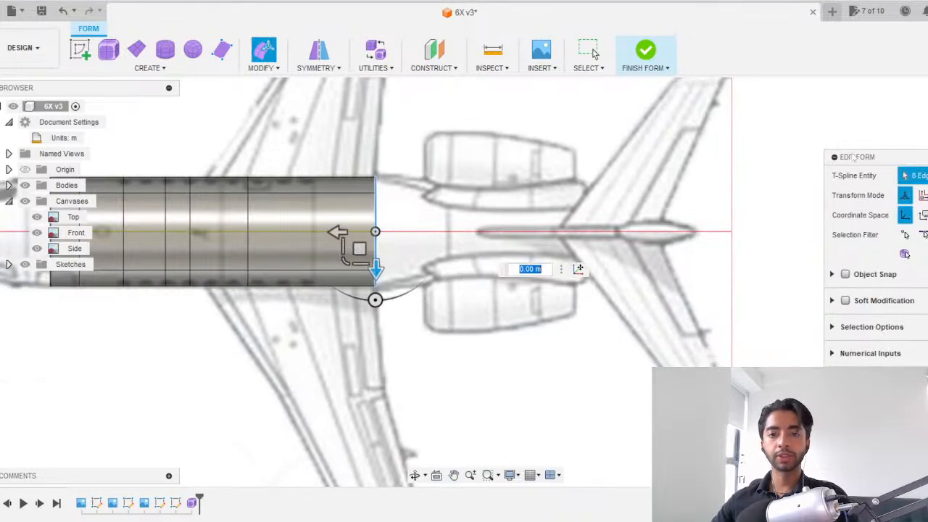
left_click(927, 109)
scroll(388, 218, "up", 4)
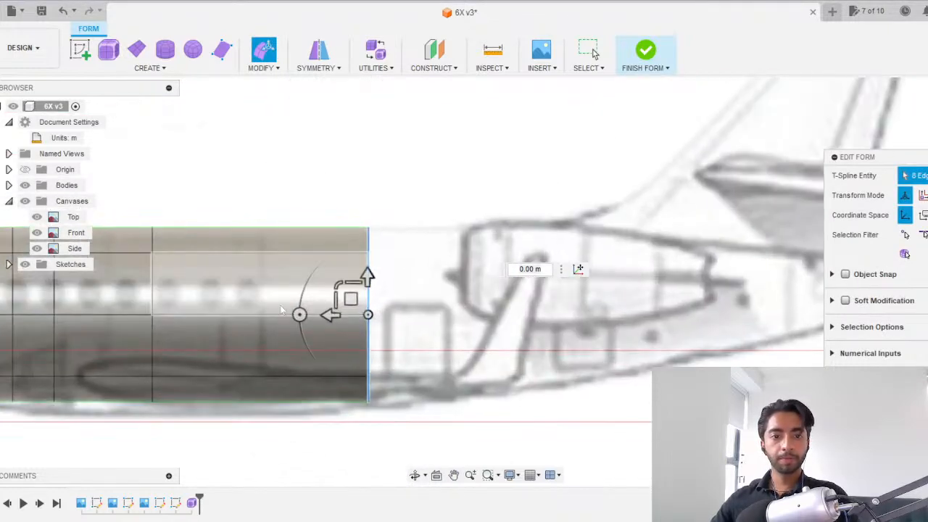
left_click_drag(328, 315, 389, 315)
left_click(927, 101)
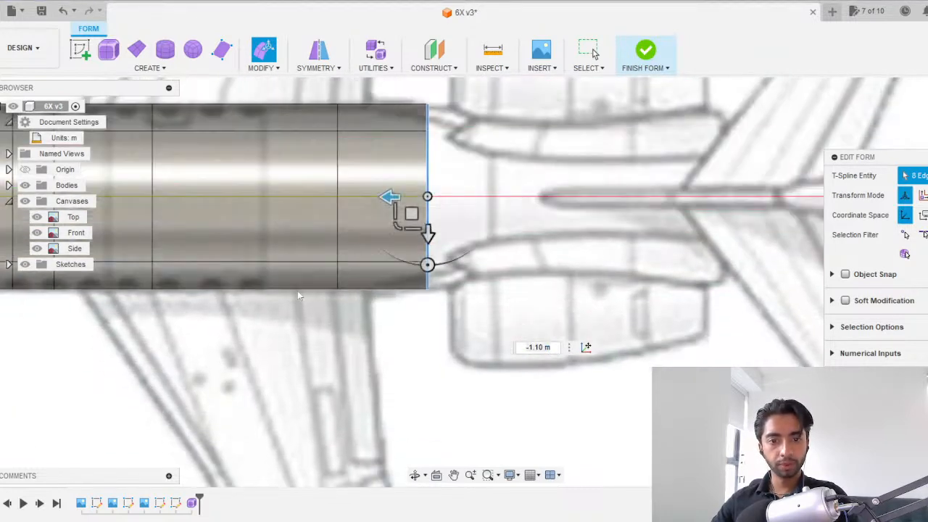
left_click(927, 120)
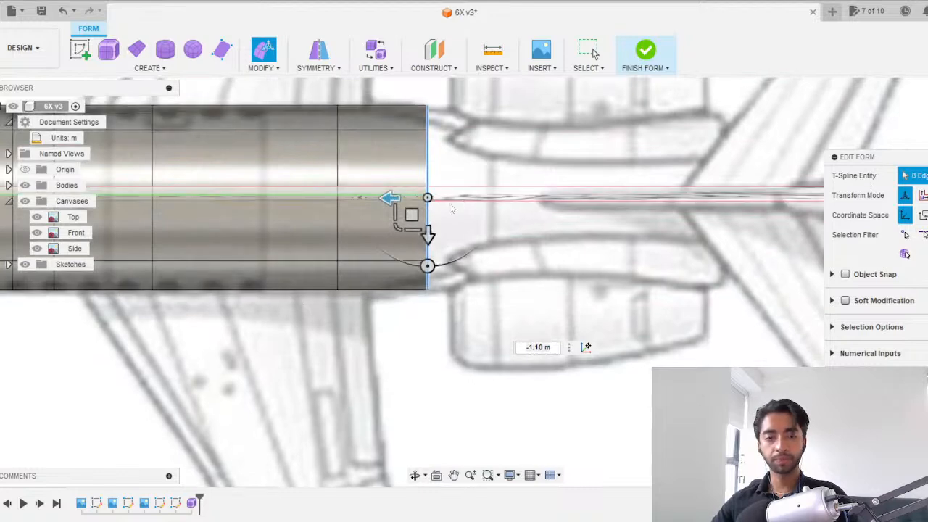
Extrude the rear edge loop again, reaching -2.40 m in total, raise it about 0.037 m and scale its height by 1.025.
left_click_drag(392, 314, 459, 315, "alt")
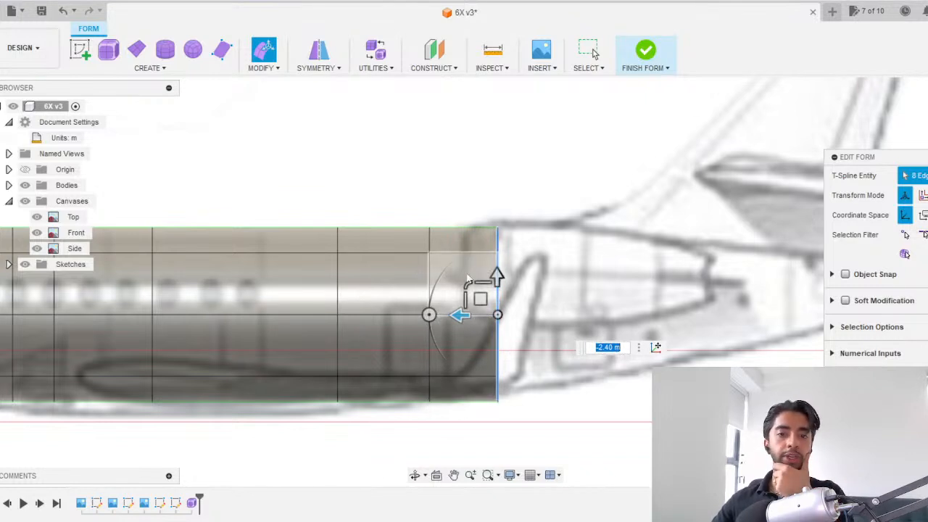
left_click_drag(467, 284, 480, 297)
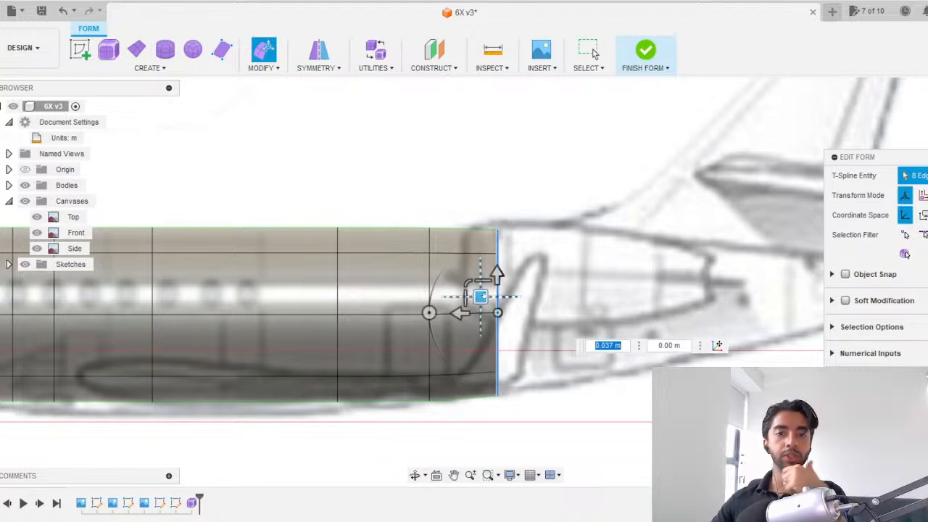
type("1.054")
key("BackSpace")
key("BackSpace")
type("25")
key("Return")
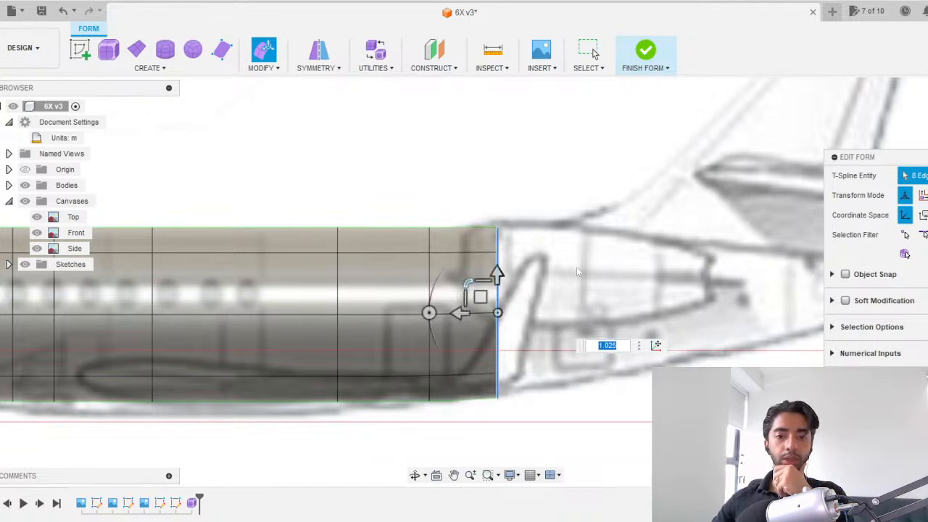
left_click(926, 90)
middle_click_drag(486, 210, 476, 295)
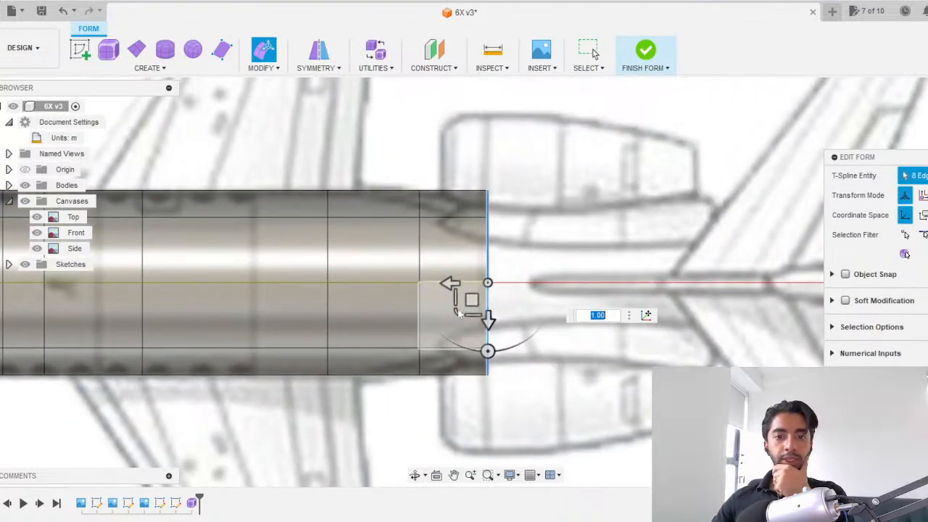
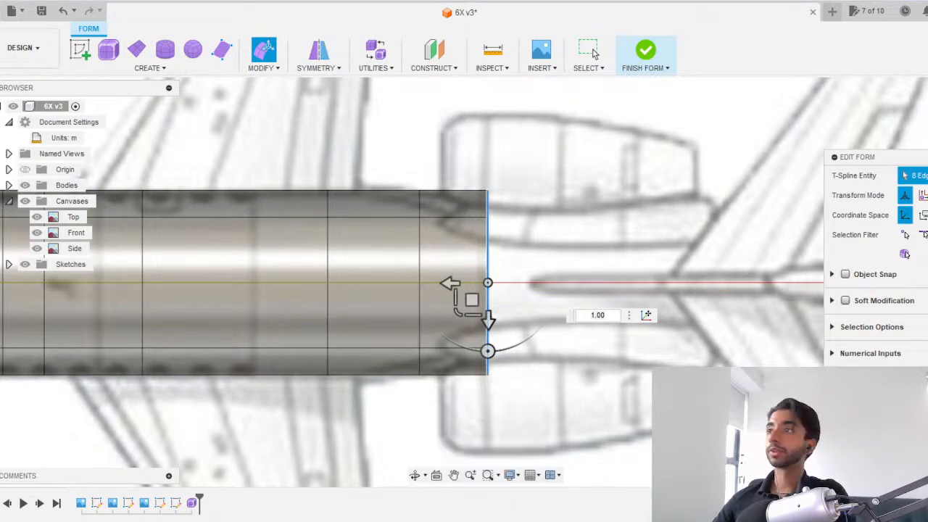
left_click_drag(464, 520, 462, 66)
left_click(543, 69)
left_click(544, 68)
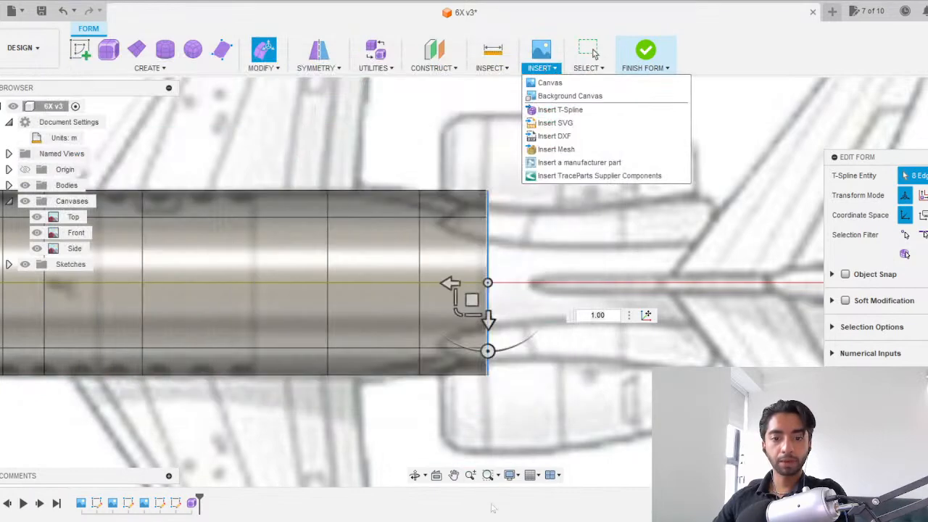
Switch to the browser's dassault 6x image results and examine the engines and tail in the AirInsight photo.
key("alt+Tab")
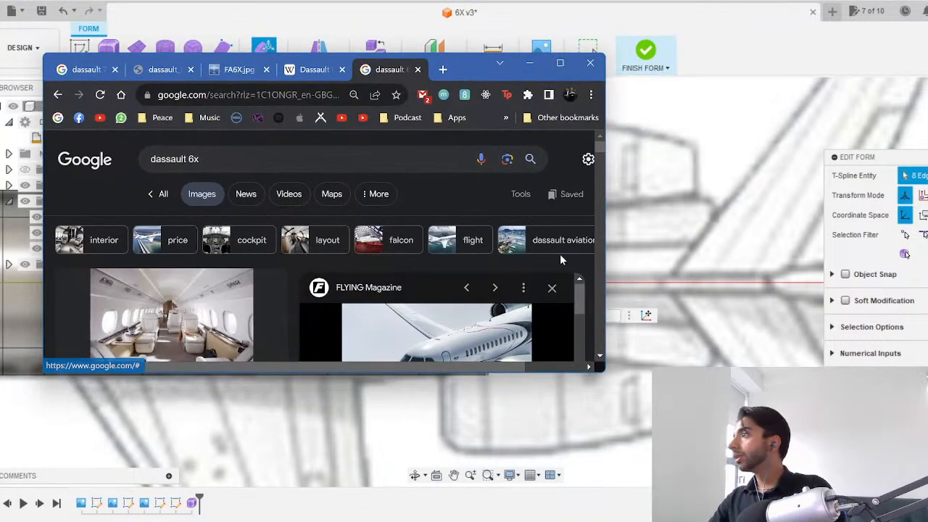
left_click(560, 63)
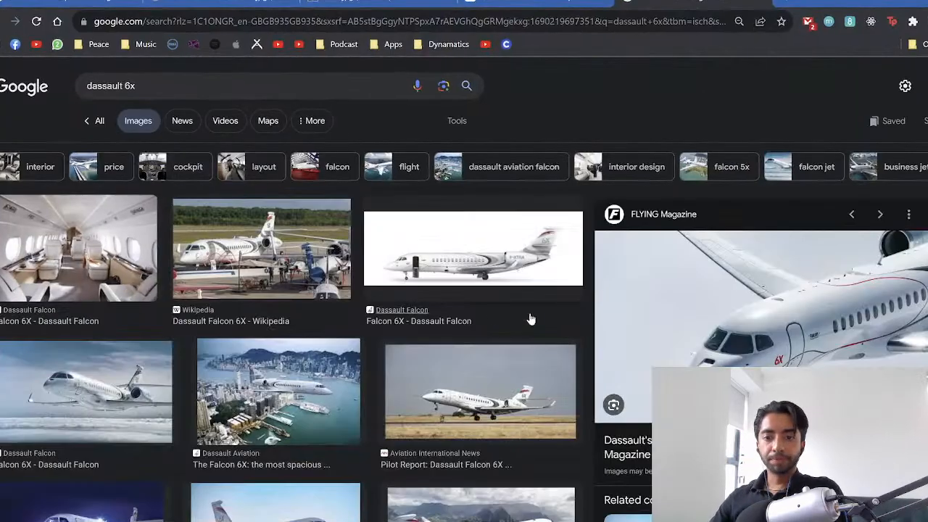
scroll(494, 315, "down", 1)
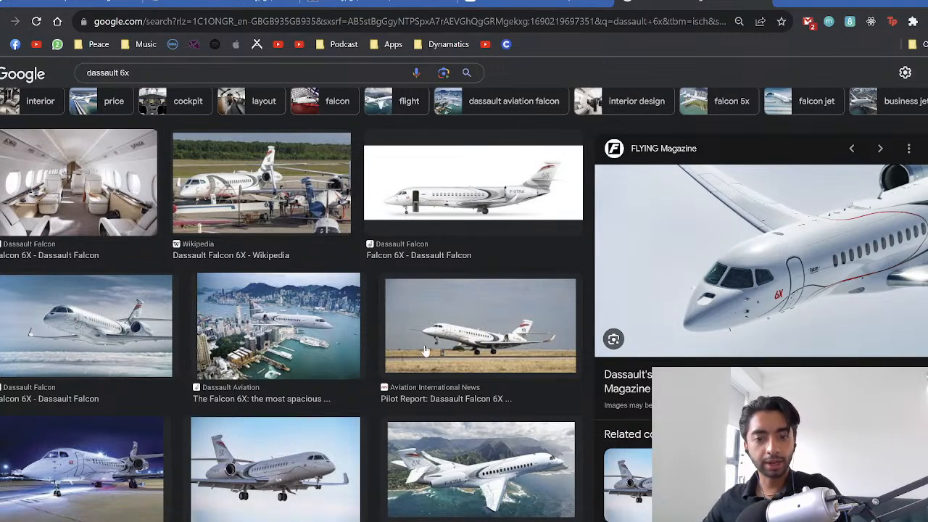
left_click(448, 457)
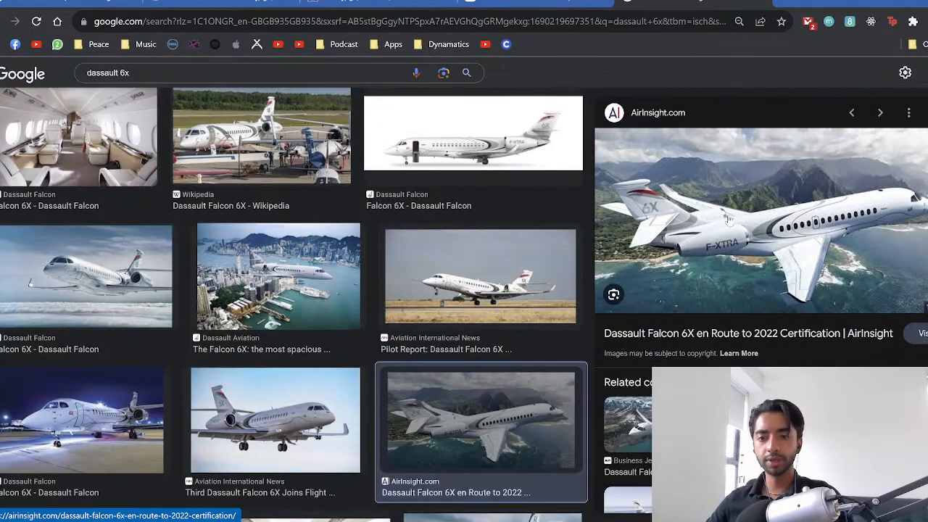
scroll(727, 217, "up", 5, "ctrl")
scroll(683, 293, "down", 5, "ctrl")
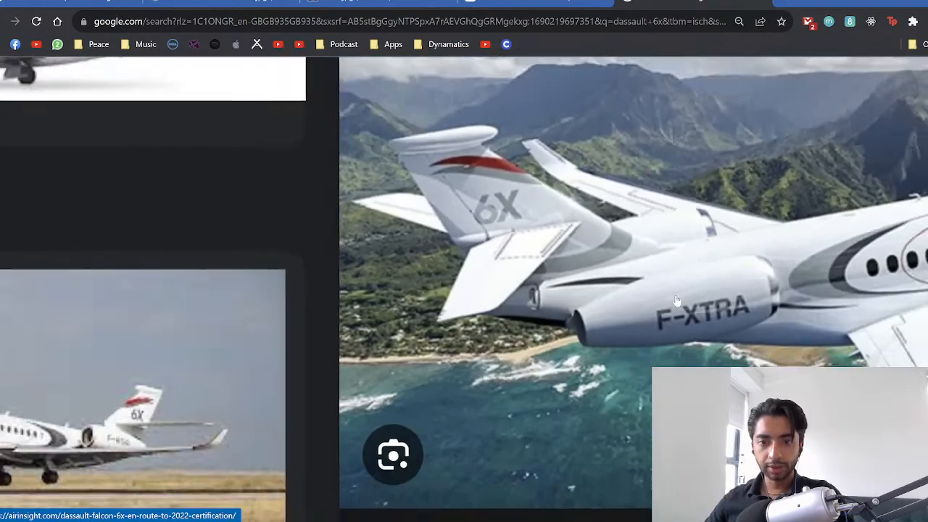
Examine the rear fuselage between the engines from above in the Robb Report photo.
scroll(286, 419, "down", 5)
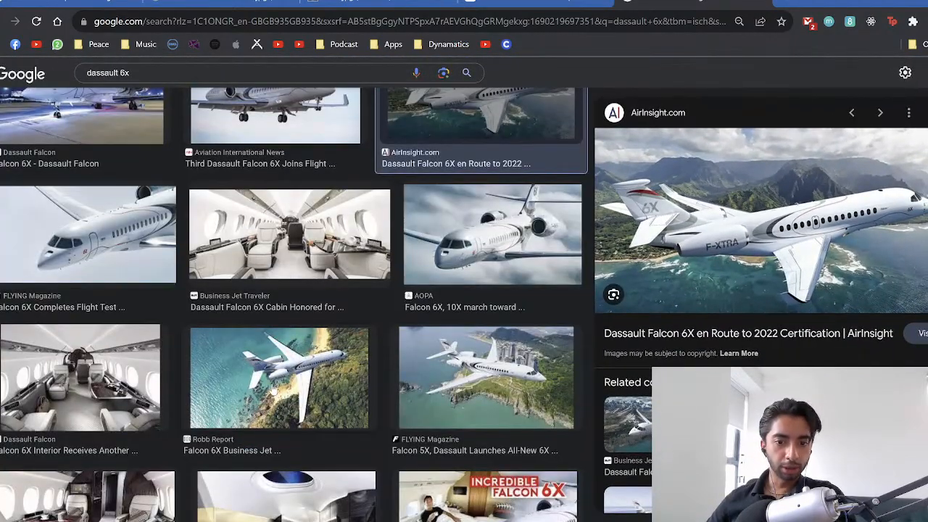
left_click(272, 386)
scroll(780, 230, "up", 10, "ctrl")
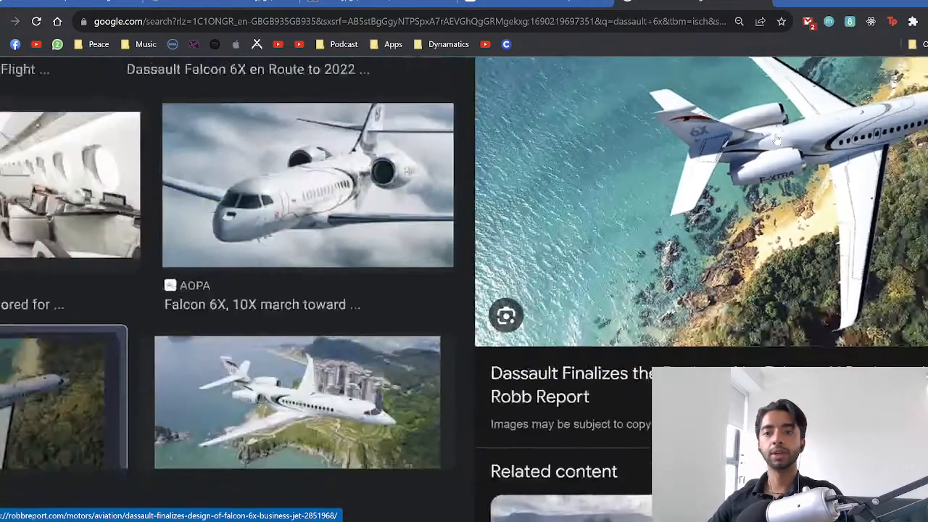
scroll(759, 332, "down", 5)
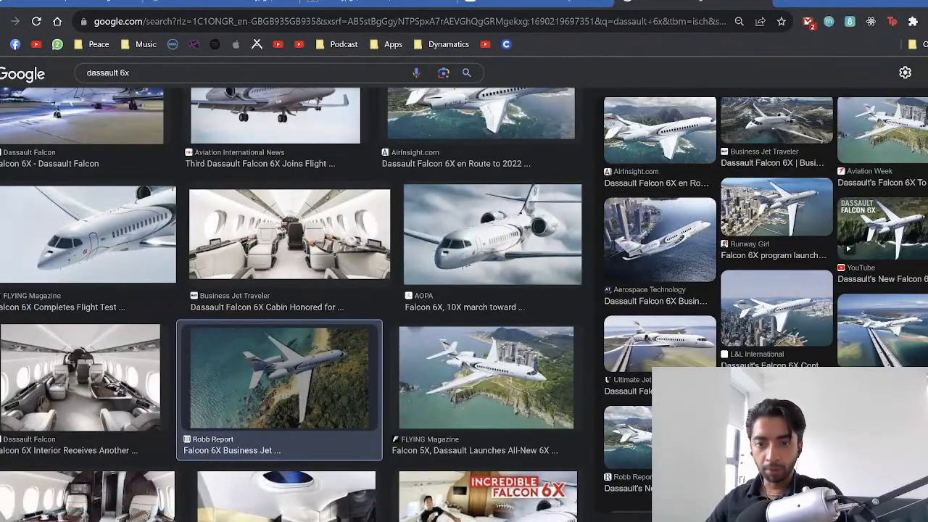
Find the Aviation Week hangar photo further down and examine how the engine joins the rear fuselage.
scroll(290, 339, "down", 5)
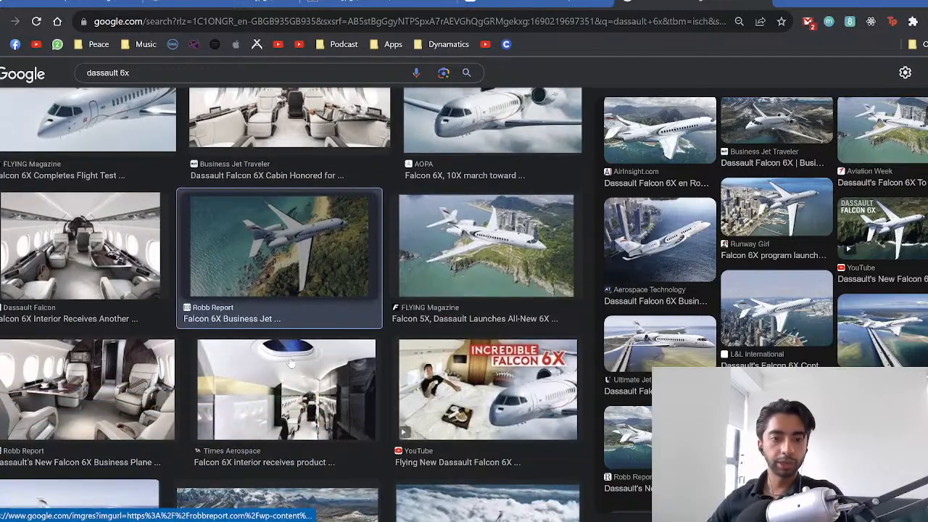
scroll(274, 363, "down", 5)
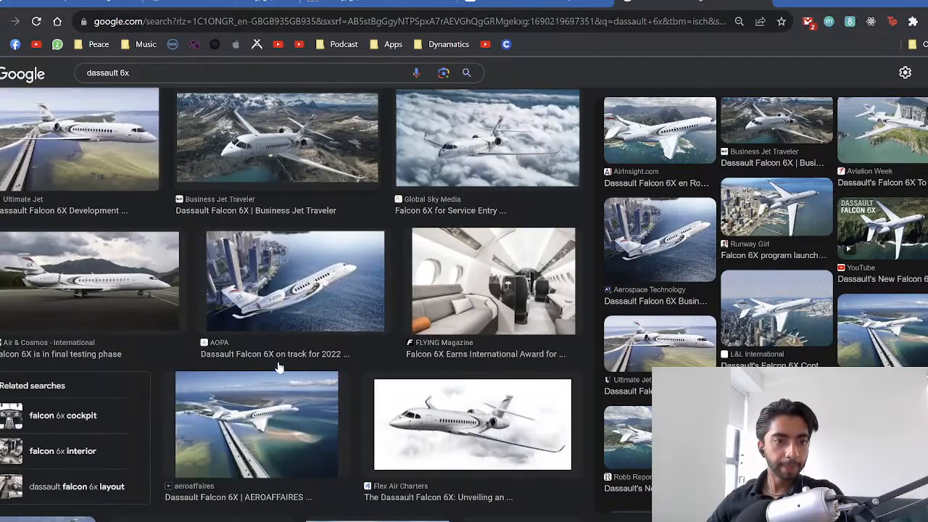
scroll(254, 348, "down", 1)
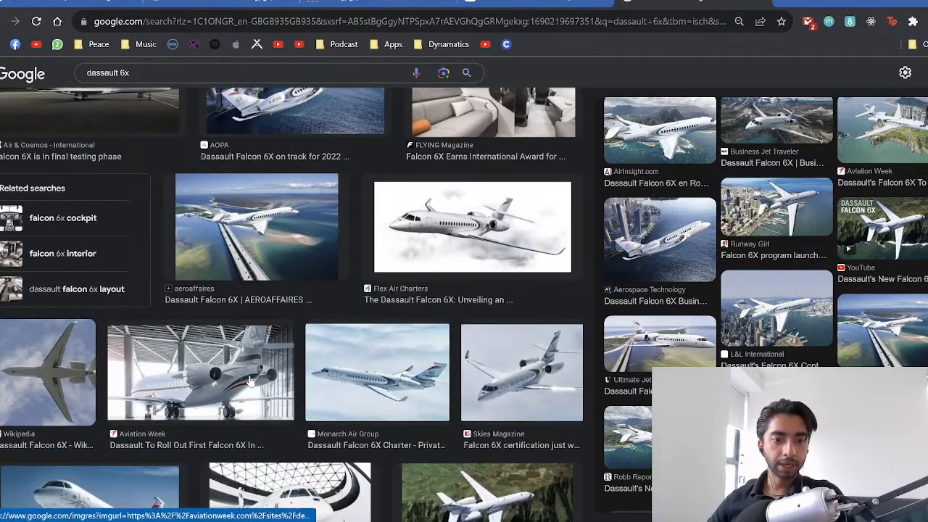
left_click(200, 372)
scroll(839, 246, "up", 8, "ctrl")
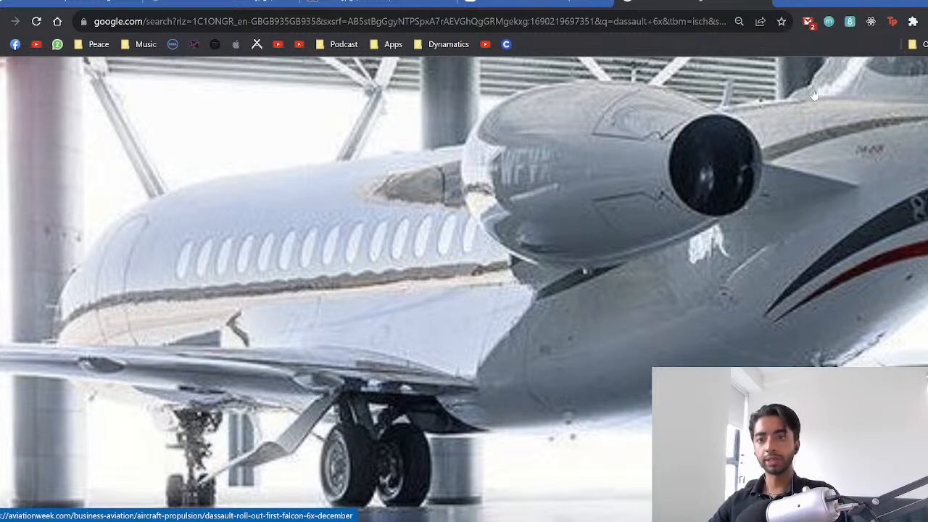
scroll(596, 219, "down", 5, "ctrl")
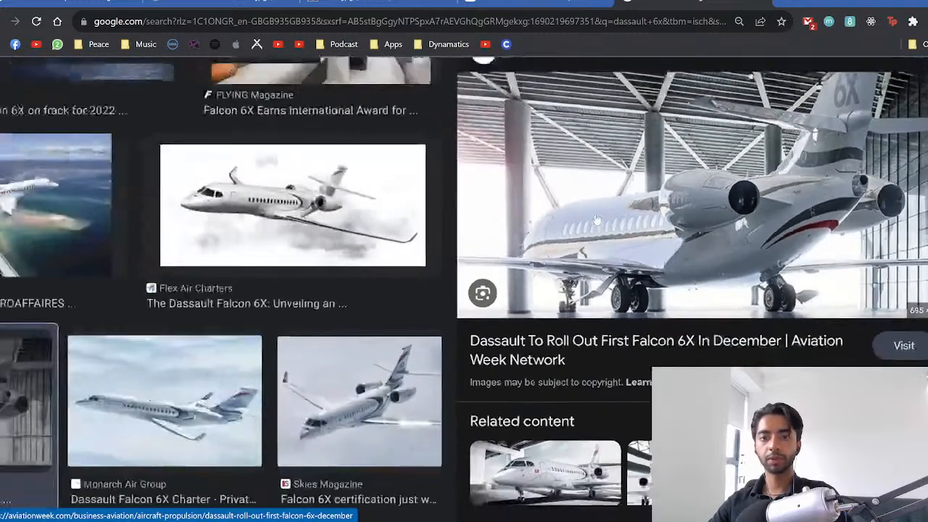
scroll(596, 220, "down", 1, "ctrl")
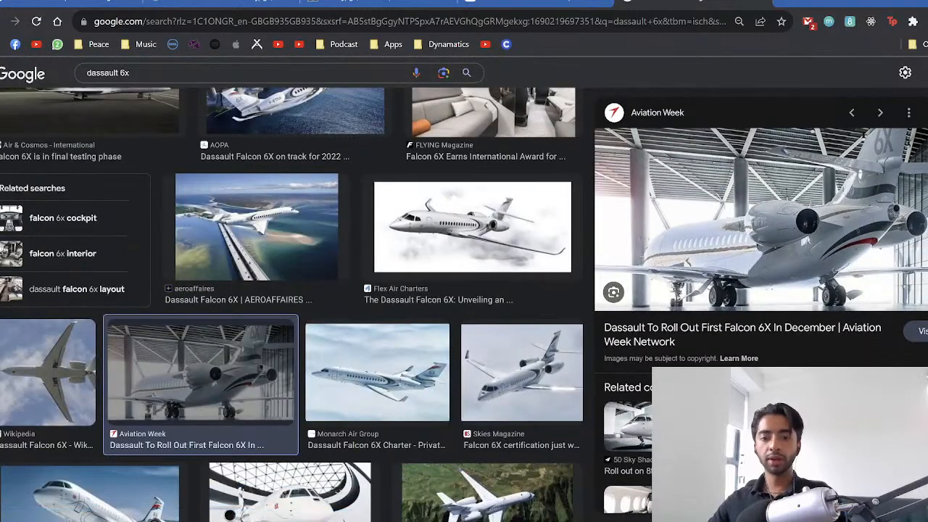
Switch back to Fusion 360 and narrow the rear edge loop in the top view, scaling it to about 0.944.
mouse_move(528, 520)
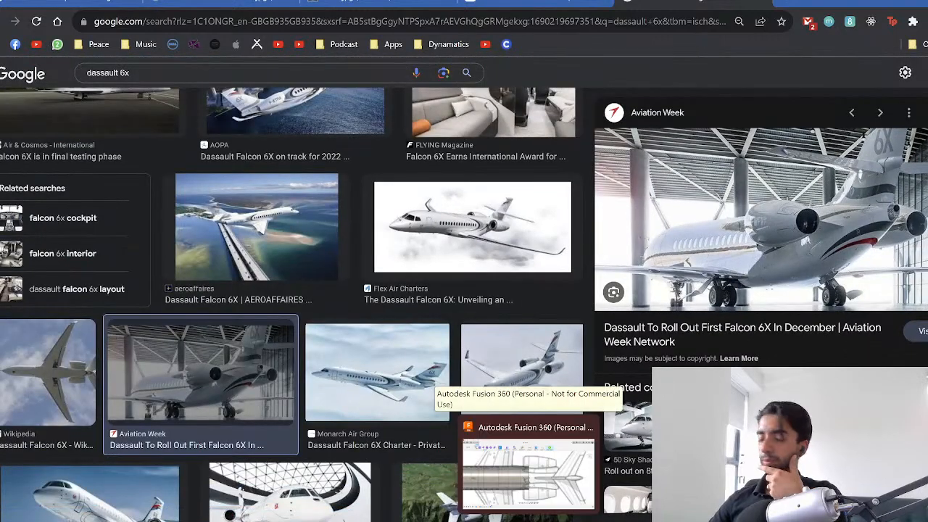
left_click(529, 467)
left_click_drag(471, 299, 458, 313)
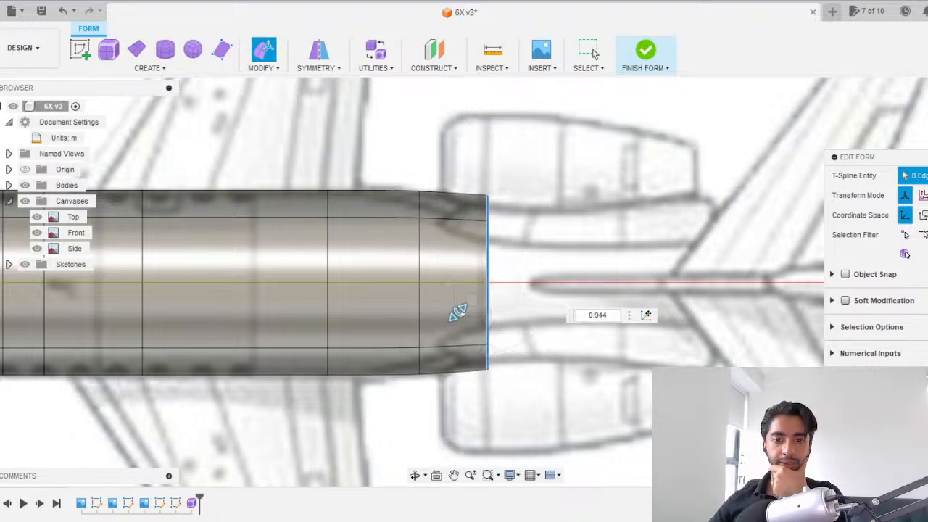
scroll(681, 377, "down", 3)
middle_click_drag(682, 377, 531, 368)
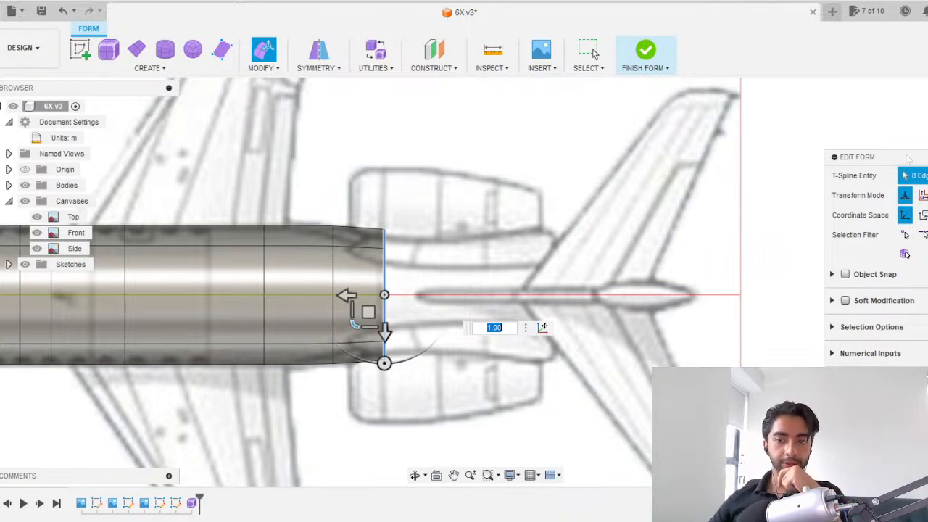
Extrude the rear edge loop one more segment, to the middle of the engine nacelle, and fit it to the side canvas outline.
left_click(926, 129)
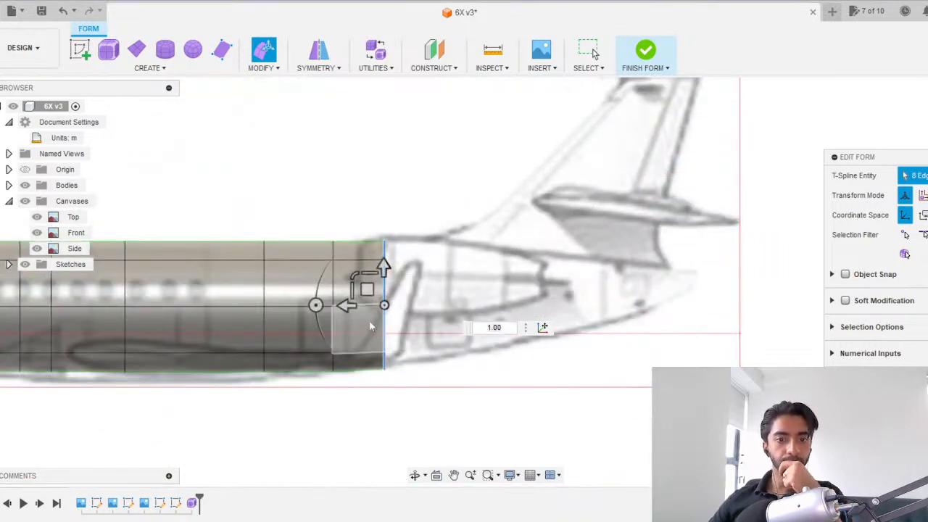
left_click_drag(345, 305, 436, 284)
scroll(421, 305, "up", 2)
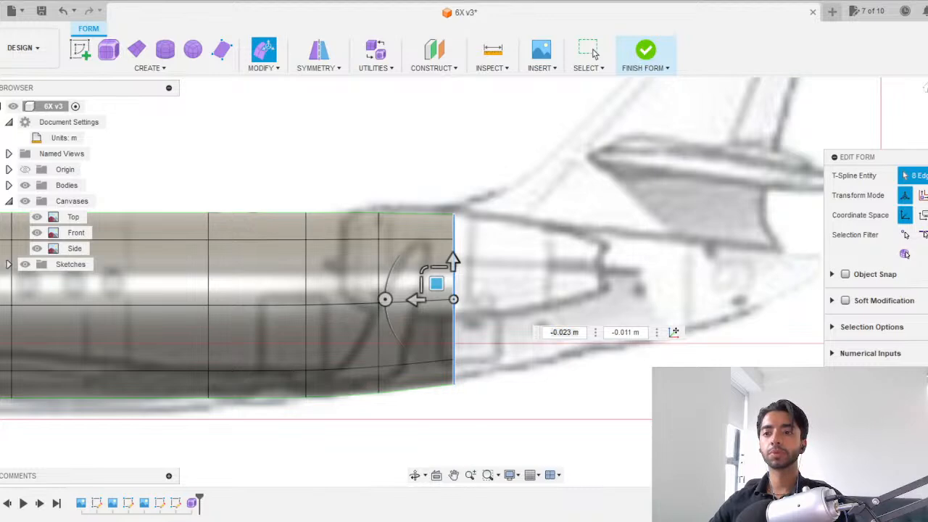
Reselect the rear edge loop in the top view and scale its width to about 0.892.
left_click(927, 109)
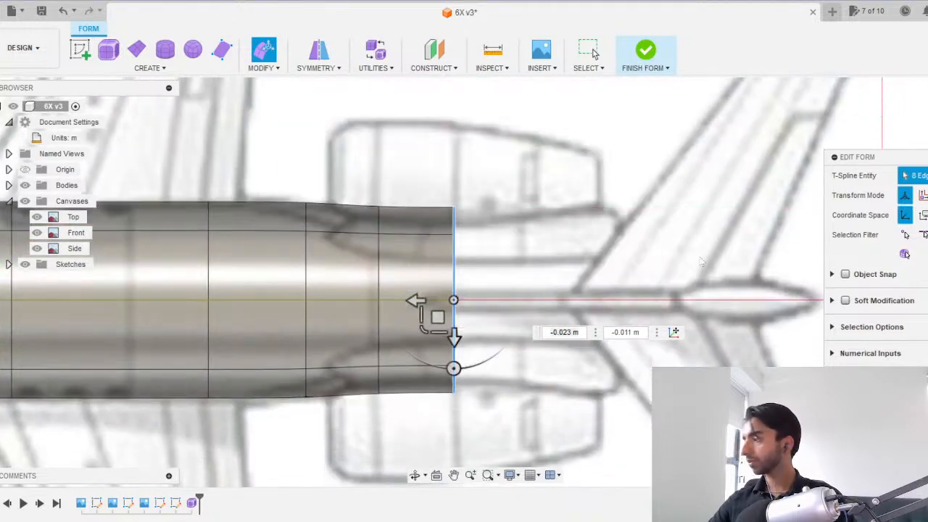
left_click(475, 293)
double_click(454, 288)
left_click_drag(425, 300, 424, 331)
Extrude the rear edge loop another segment toward the nacelle's rear end in the side view and scale its height to 0.93.
left_click(927, 134)
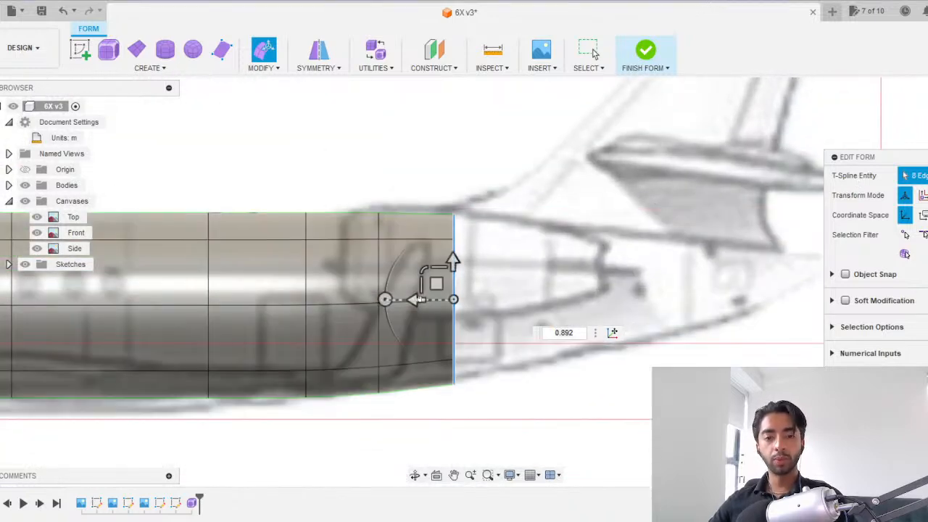
left_click_drag(418, 299, 498, 268)
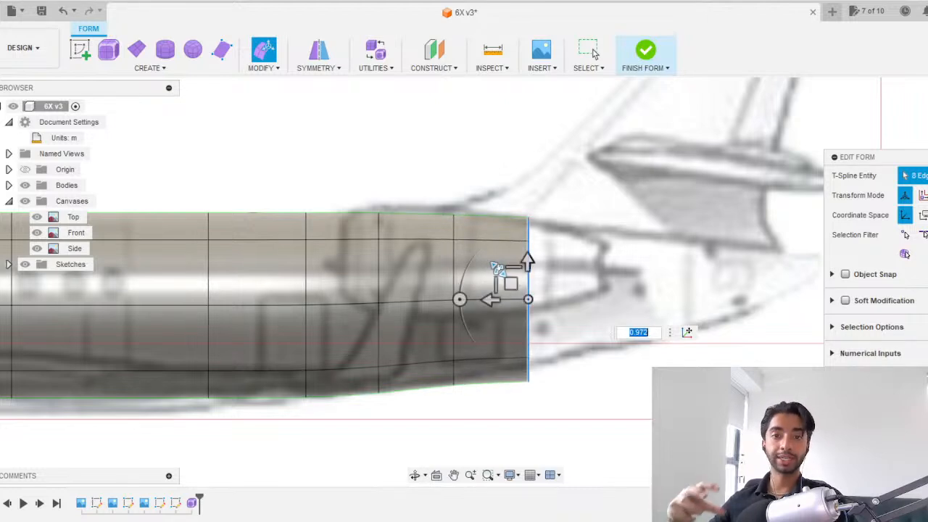
left_click_drag(497, 269, 511, 280)
type("0.93")
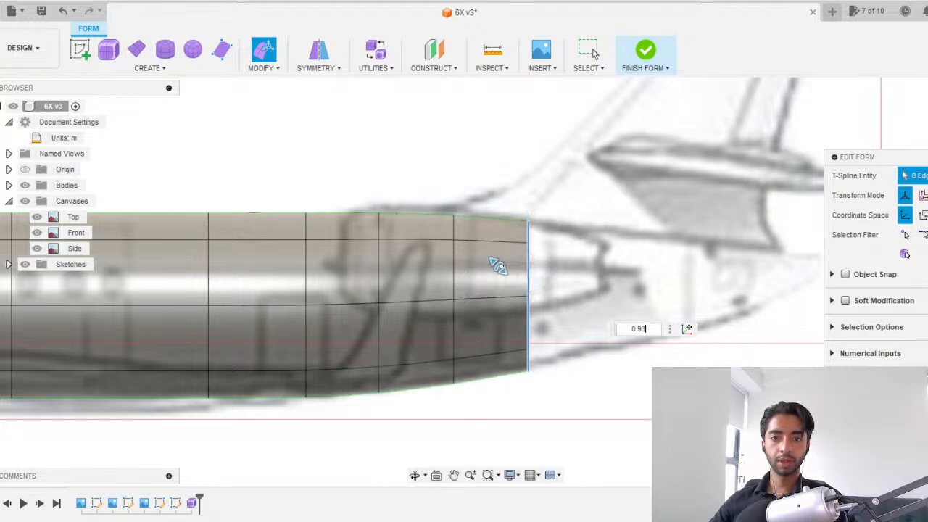
key("Return")
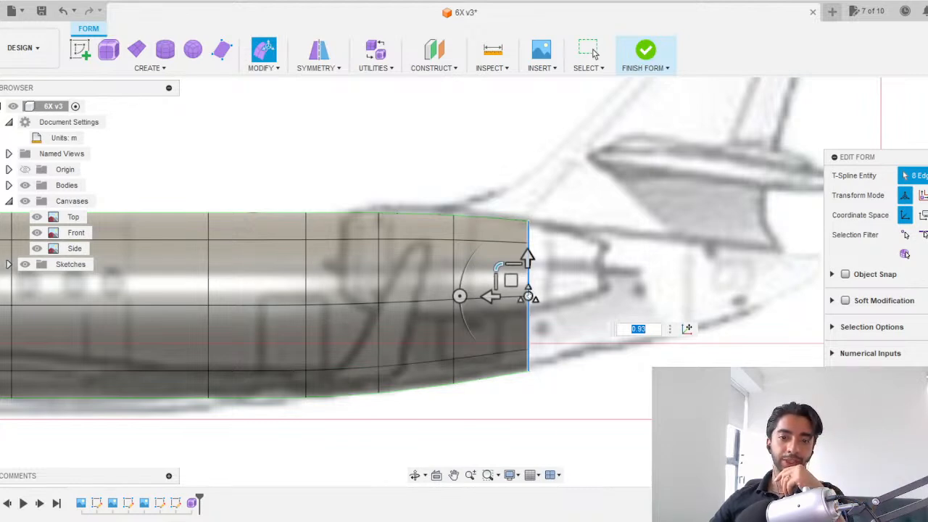
left_click(927, 87)
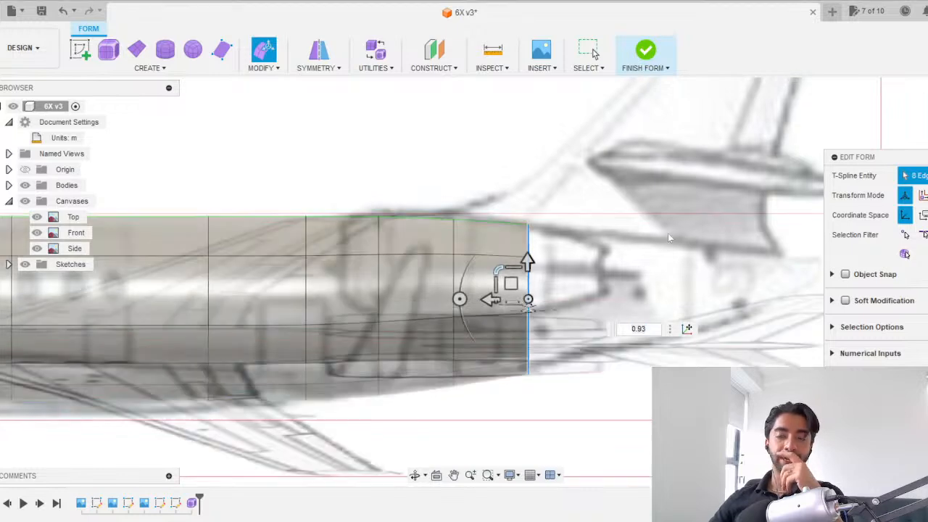
Scale the rear edge loop's width to 0.866 in the top view and return to the side view.
left_click_drag(494, 331, 498, 330)
left_click(927, 138)
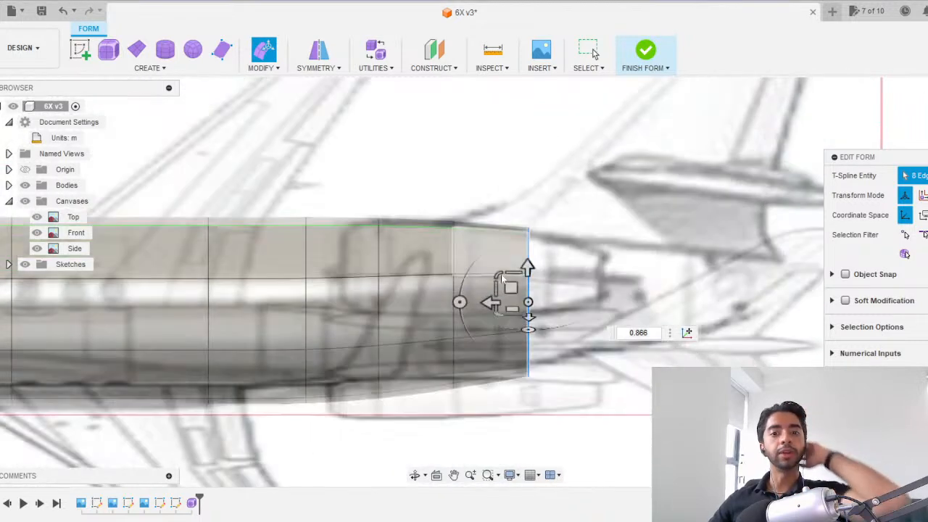
Try scaling the whole rear edge loop down to 0.41 and undo that scaling.
left_click(567, 290)
middle_click_drag(538, 286, 508, 299, "shift")
double_click(500, 279)
left_click_drag(525, 303, 499, 281)
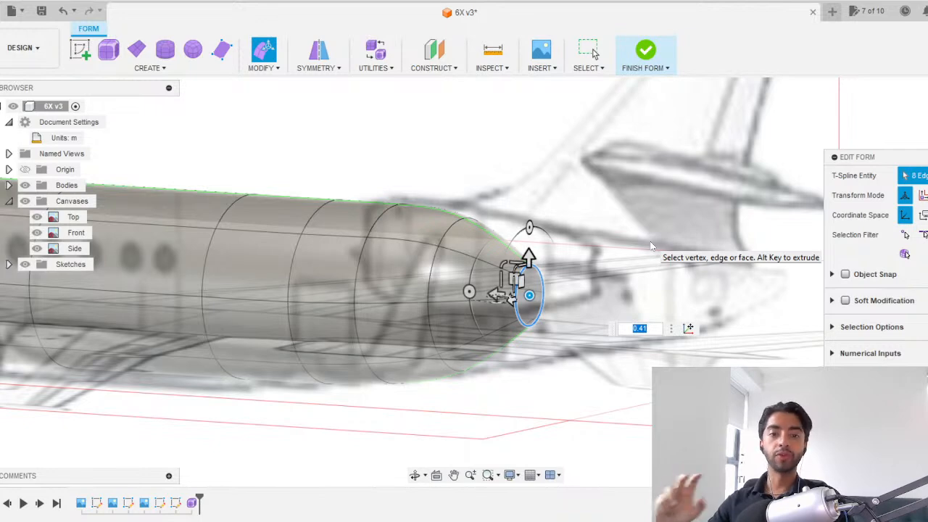
key("ctrl+z")
left_click(596, 203)
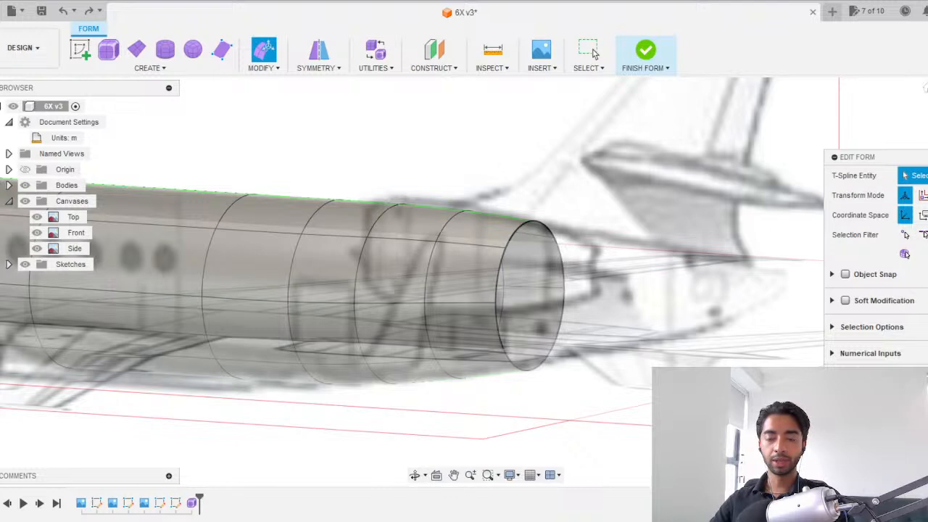
Reselect the rear edge loop and scale its height to 0.98 in the side view and its width to about 0.88 in the top view.
double_click(531, 273)
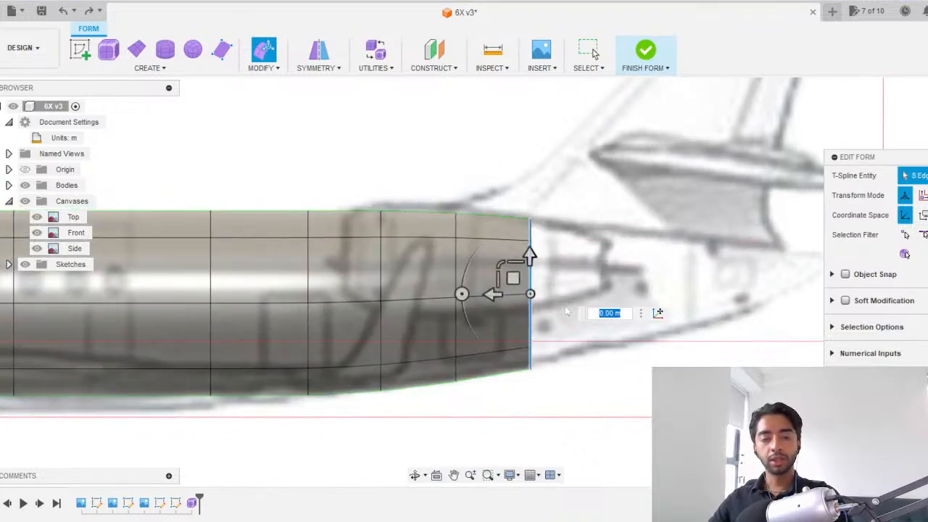
mouse_move(512, 278)
left_mouse_down()
mouse_move(483, 257)
mouse_move(500, 265)
left_mouse_up()
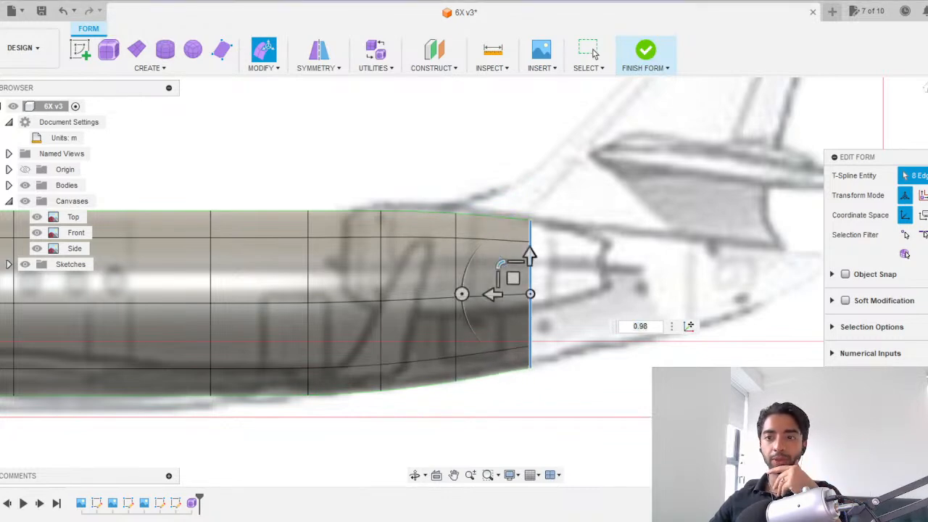
key("t")
left_click_drag(500, 302, 501, 303)
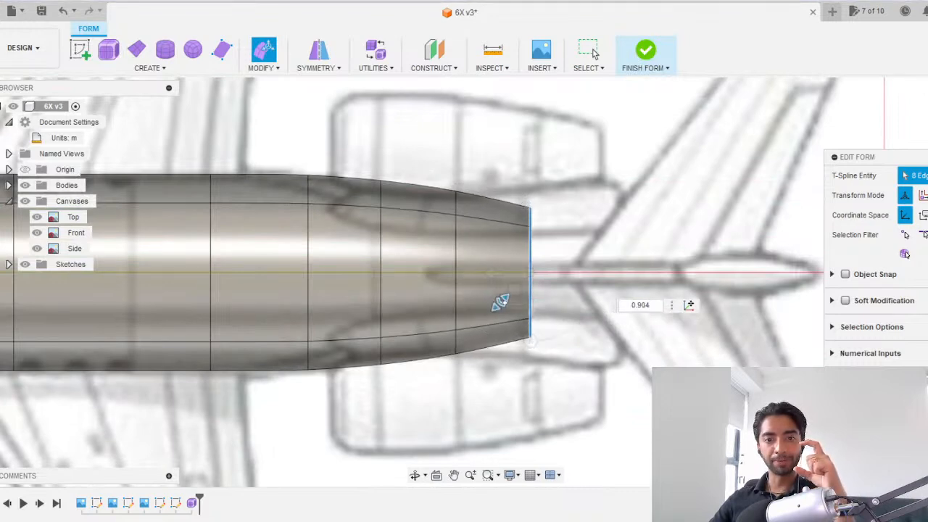
left_click_drag(500, 302, 509, 300)
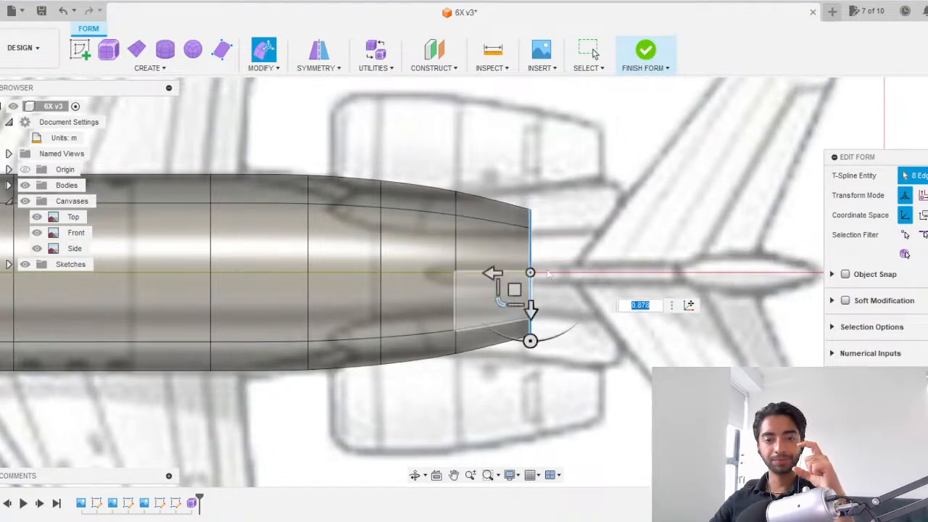
key("s")
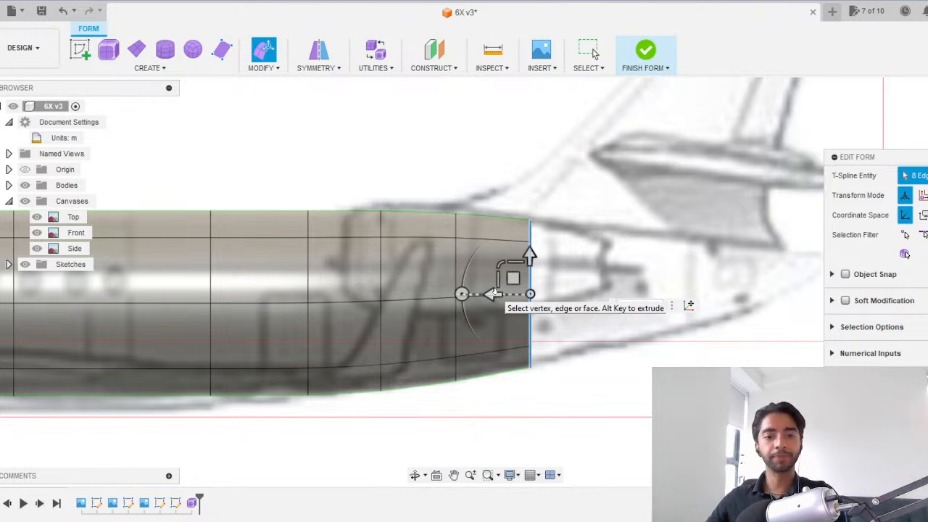
Extrude the rear edge loop 1.20 m toward the tail in the side view and scale its height to 0.972.
left_click_drag(491, 292, 561, 294)
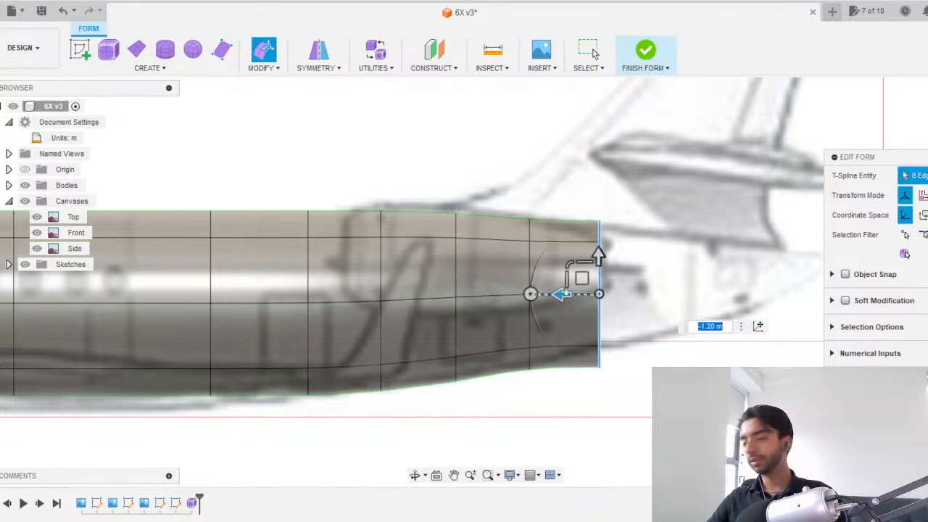
mouse_move(566, 261)
left_mouse_down()
mouse_move(584, 275)
mouse_move(569, 261)
left_mouse_up()
left_click(927, 93)
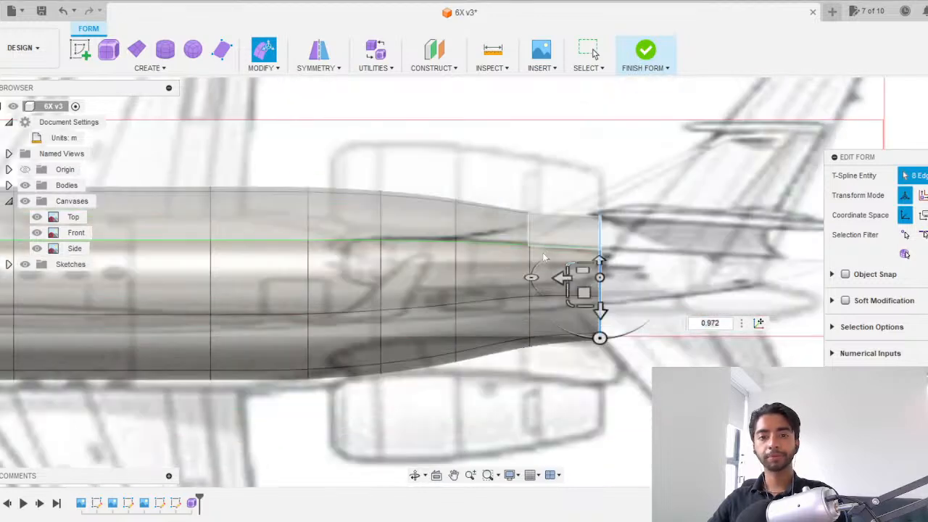
Narrow the rear edge loop to the top canvas, extrude it another 1.40 m, and fit the new loop to the side canvas outline.
left_click(573, 304)
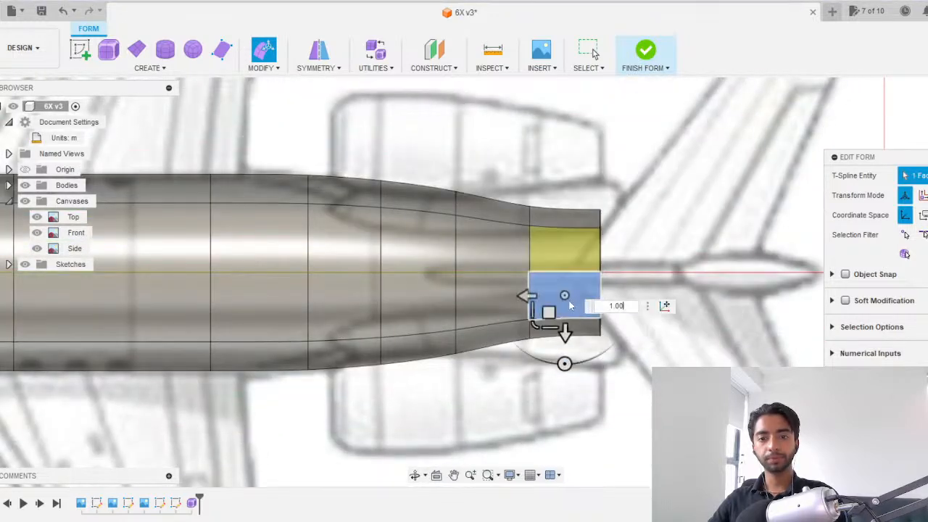
double_click(600, 254)
left_click_drag(567, 299, 643, 290)
left_click(927, 138)
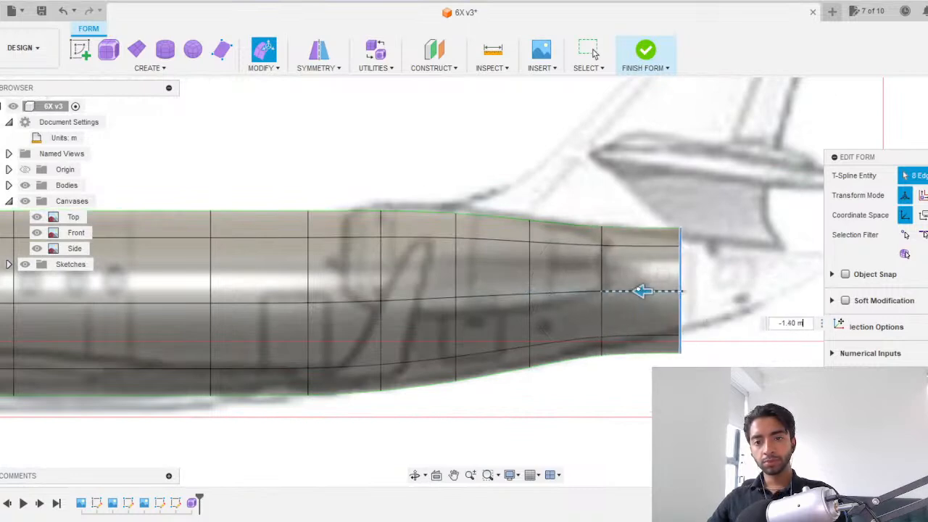
middle_click_drag(560, 203, 334, 173)
left_click_drag(424, 232, 435, 241)
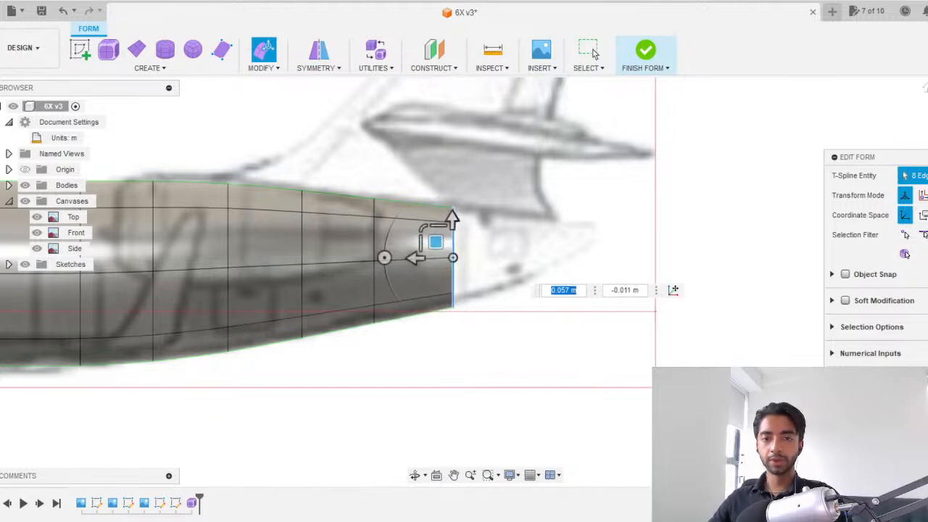
left_click(927, 96)
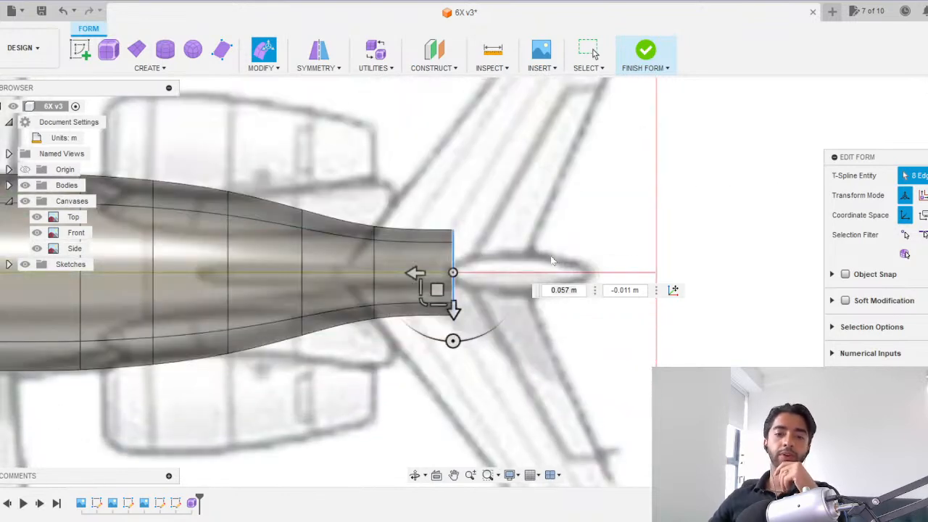
Scale the rear edge loop's width to 0.623 in the top view and return to the side view.
left_click_drag(420, 303, 439, 302)
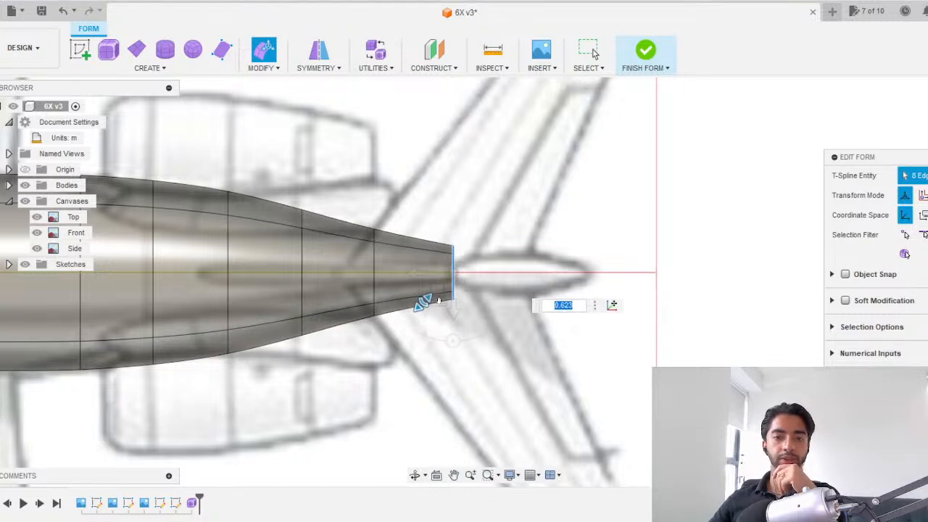
left_click_drag(438, 300, 438, 300)
left_click(927, 130)
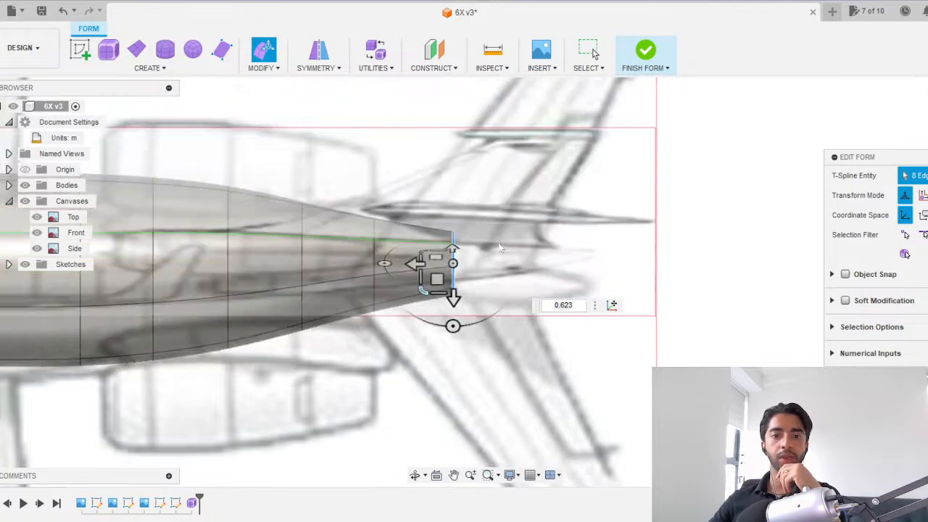
Extrude the rear edge loop 1.20 m and taper it to the side and top canvas outlines, scaling its width to 0.632.
left_click_drag(419, 258, 484, 258)
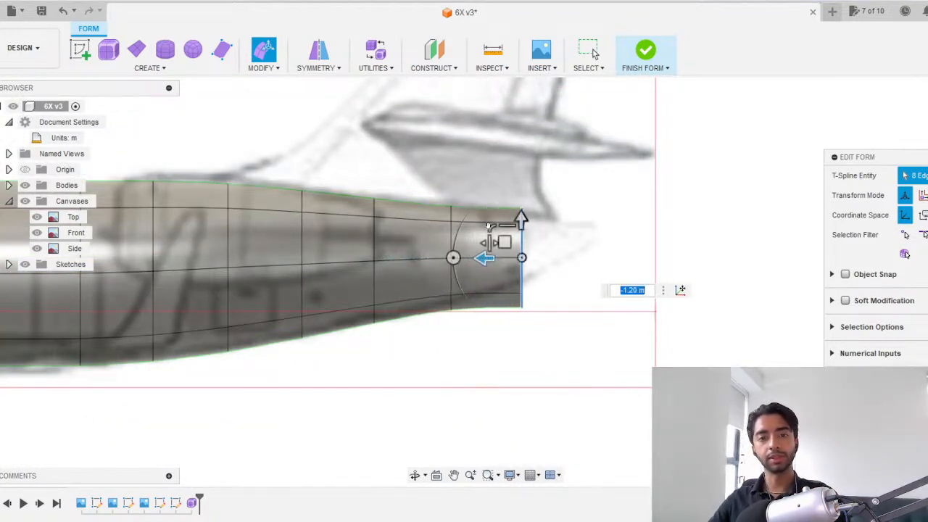
left_click(540, 251)
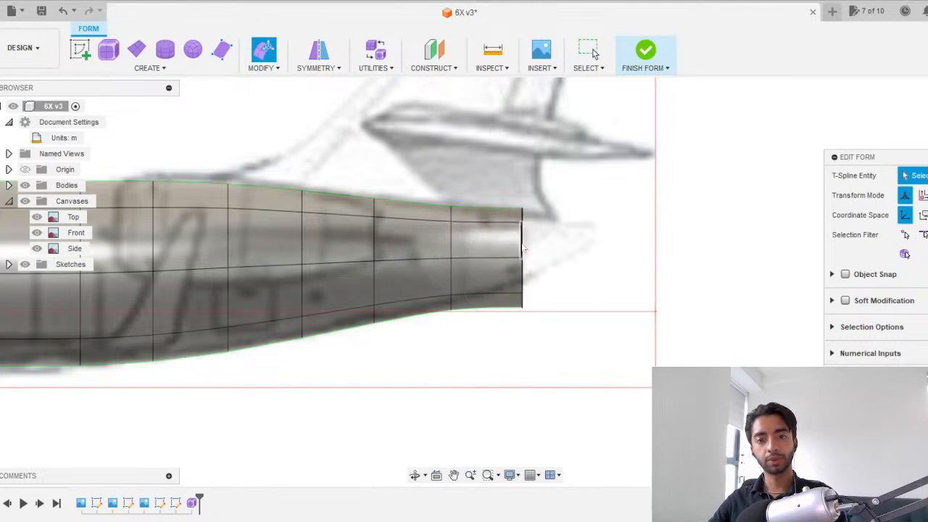
double_click(522, 250)
left_click_drag(504, 241, 507, 235)
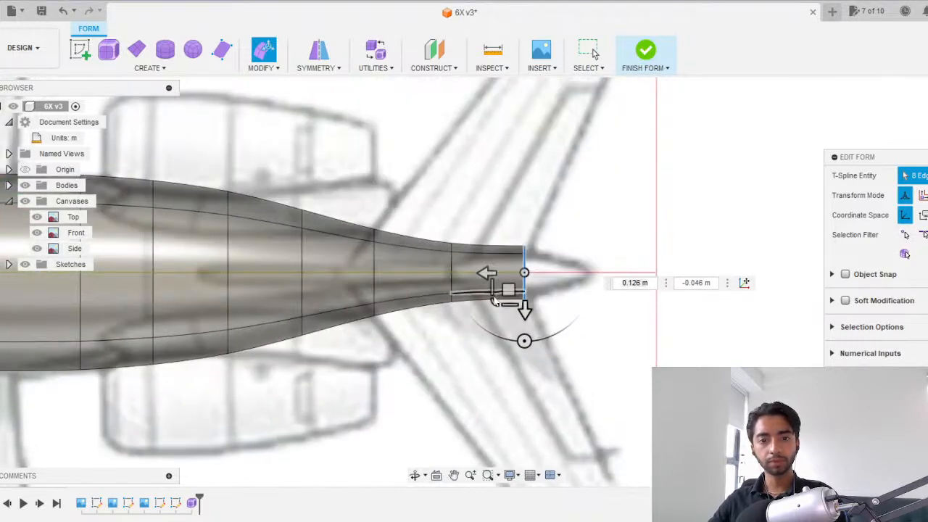
left_click_drag(495, 299, 506, 294)
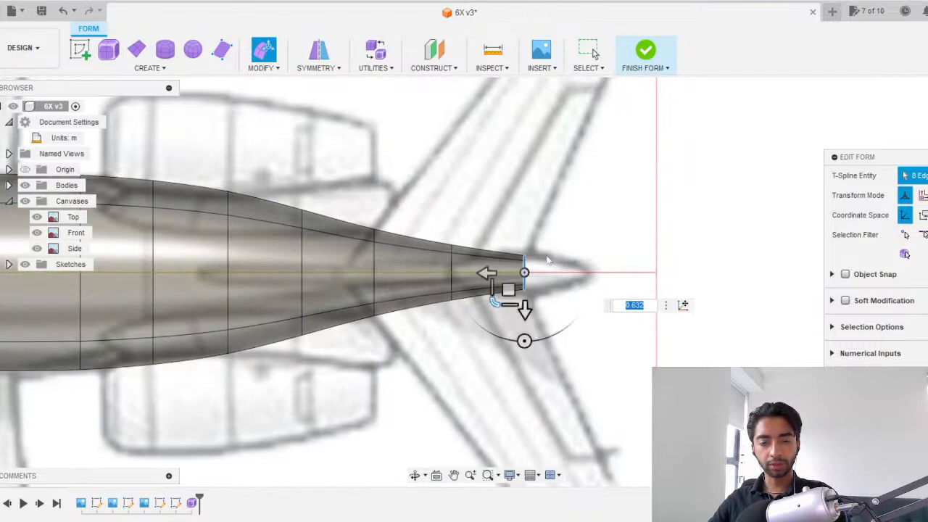
Extrude the rear edge loop 0.80 m toward the tail tip and fit its height and position to the side canvas outline.
scroll(538, 242, "down", 3)
scroll(540, 242, "up", 5)
scroll(405, 254, "down", 2)
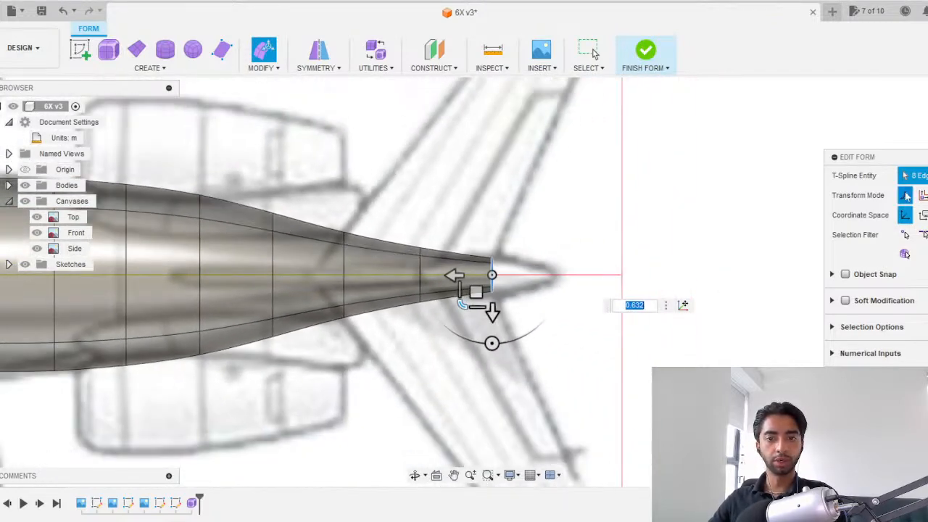
left_click(927, 138)
left_click_drag(461, 251, 500, 251, "alt")
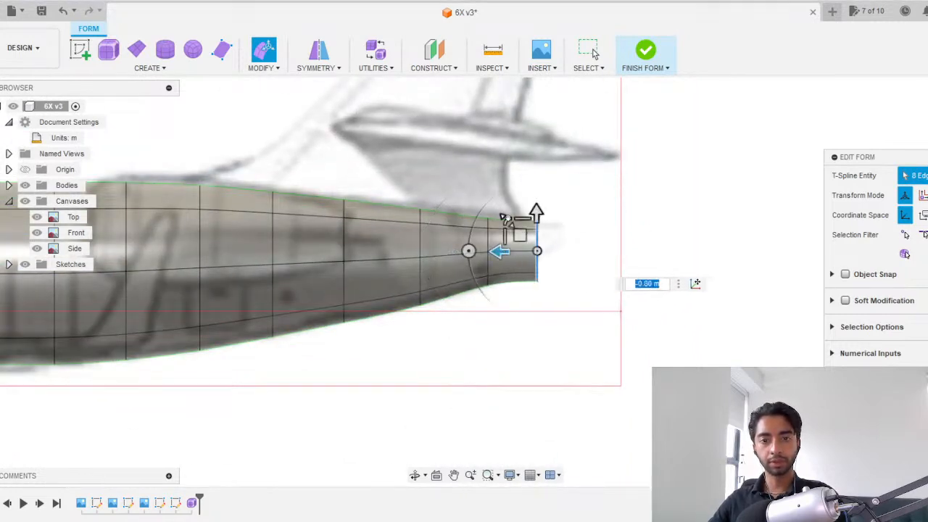
left_click(520, 228)
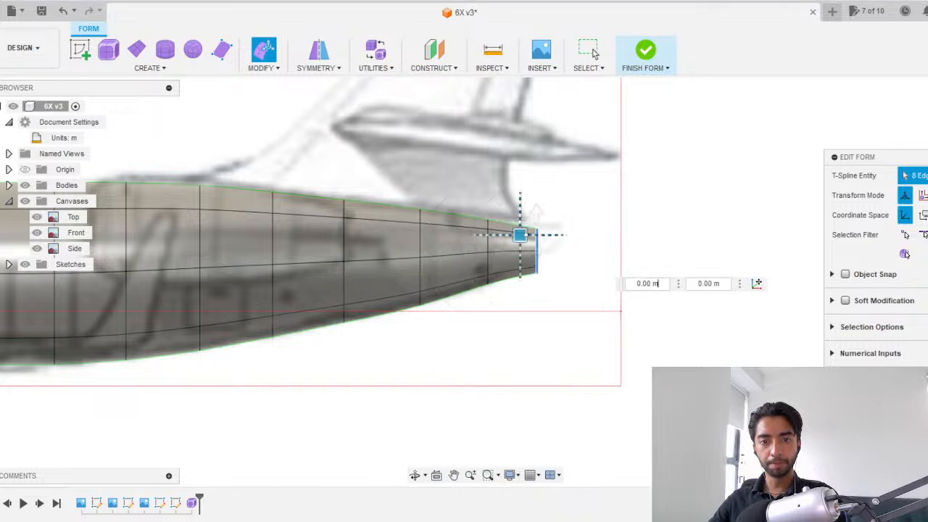
left_click_drag(525, 229, 508, 216)
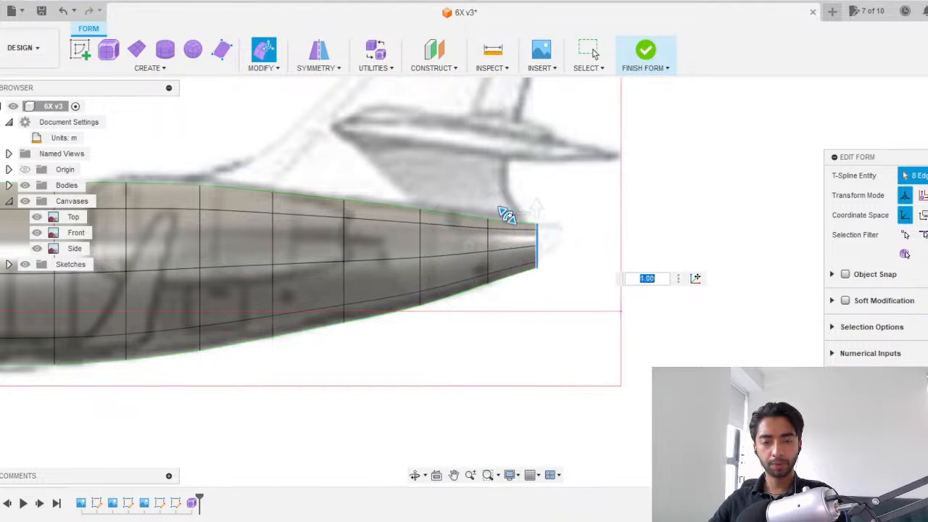
left_click(703, 183)
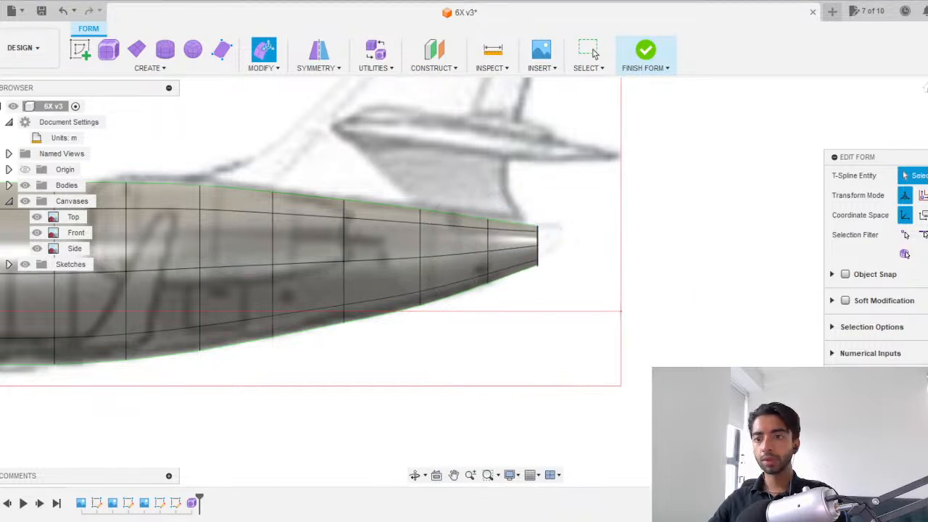
Reselect the tail-end edge loop in the top view and scale its width down to continue the tail's taper.
left_click(927, 95)
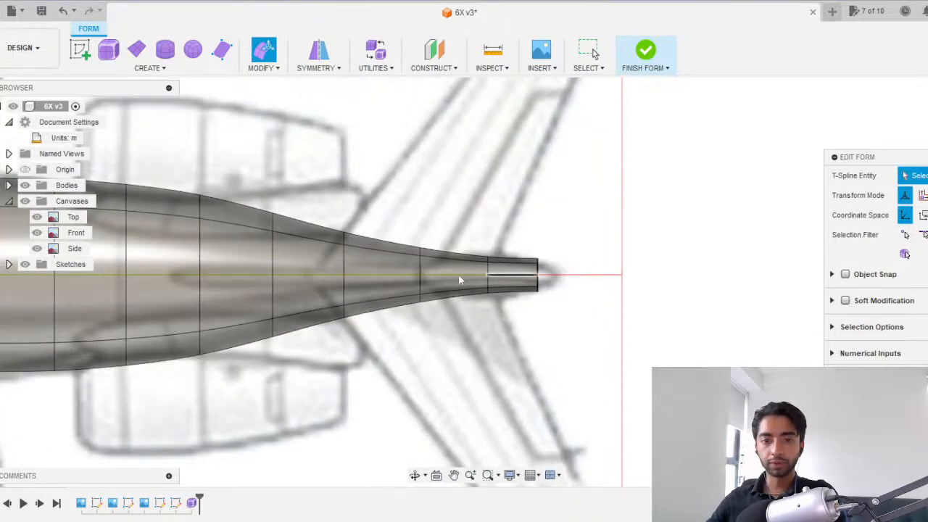
scroll(495, 278, "up", 3)
double_click(523, 265)
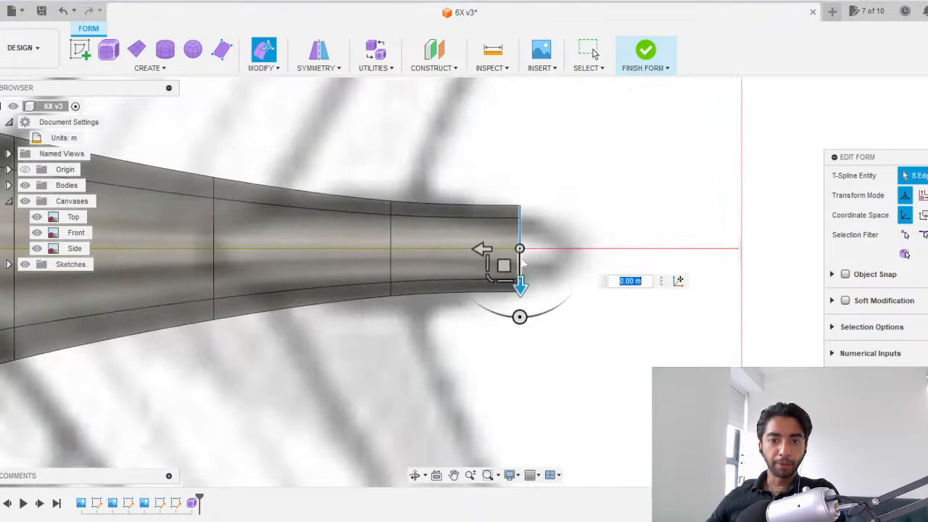
left_click_drag(511, 269, 502, 272)
left_click(758, 173)
Hide all the canvases and examine the fuselage's tail taper from different angles and from above.
scroll(758, 173, "down", 3)
scroll(759, 174, "down", 2)
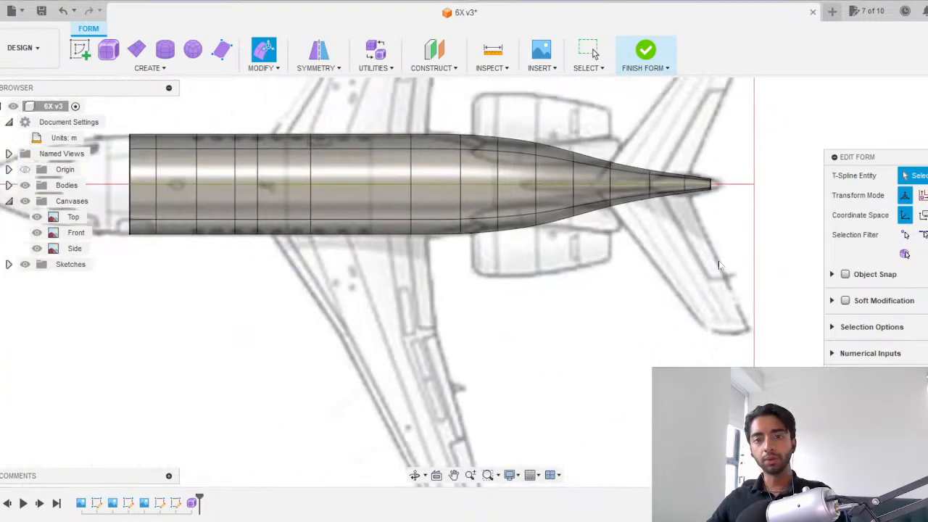
middle_click_drag(550, 253, 367, 173, "shift")
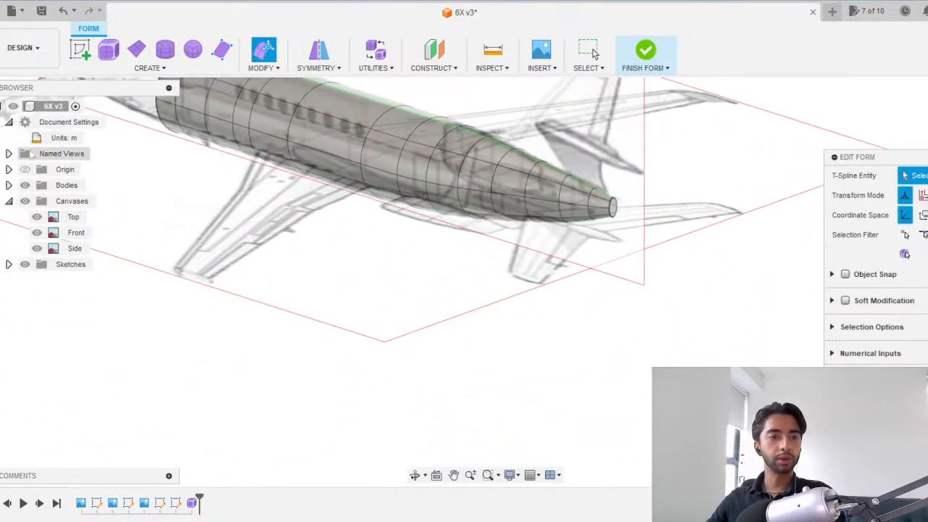
left_click(26, 202)
scroll(565, 234, "up", 5)
middle_click_drag(580, 224, 580, 169, "shift")
left_click(927, 108)
scroll(397, 273, "up", 4)
scroll(401, 270, "down", 3)
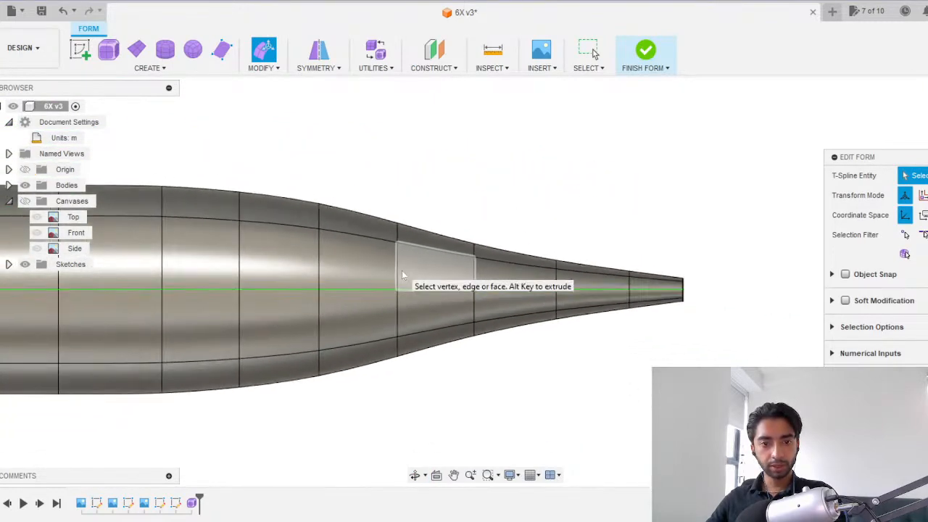
Show the reference canvases and scale up the third edge ring forward of the tail tip toward the top-view outline.
scroll(468, 269, "up", 2)
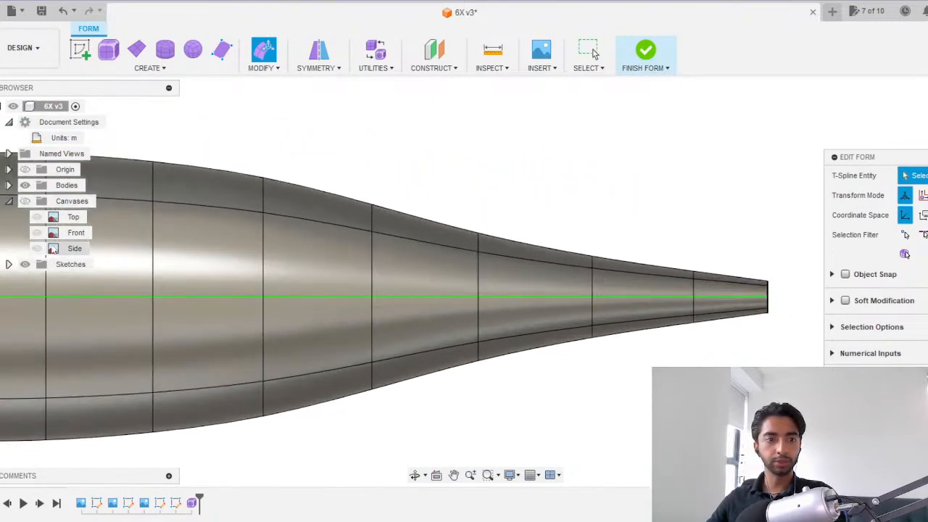
left_click(25, 200)
scroll(450, 292, "down", 1)
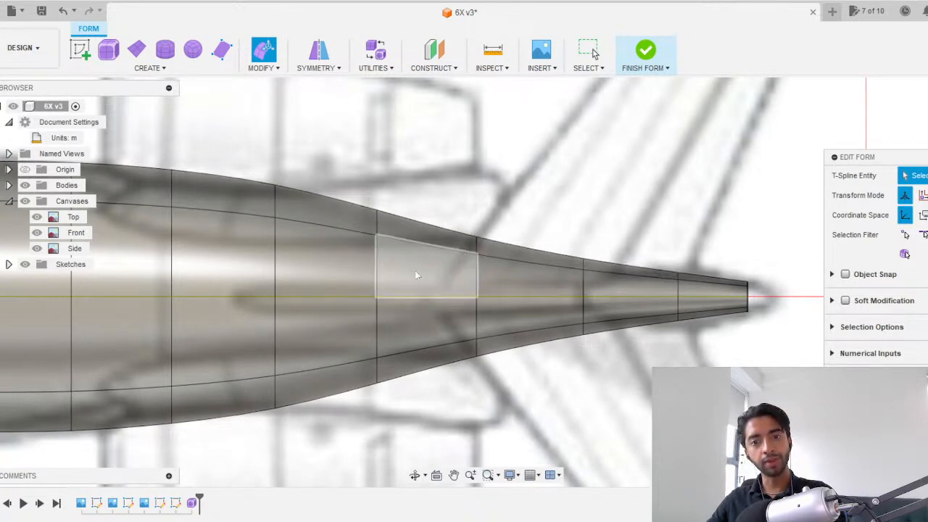
scroll(430, 269, "up", 2)
scroll(488, 274, "down", 2)
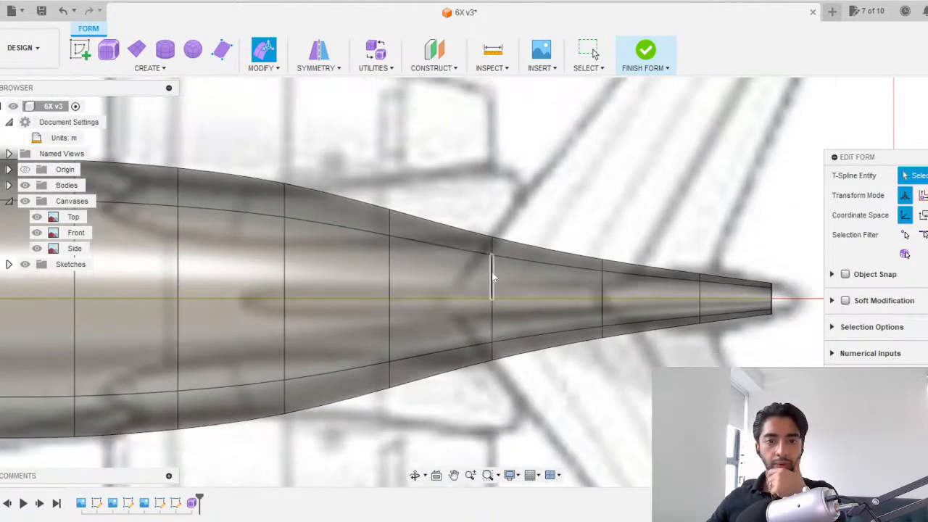
double_click(492, 277)
right_click(492, 274)
left_click(490, 277)
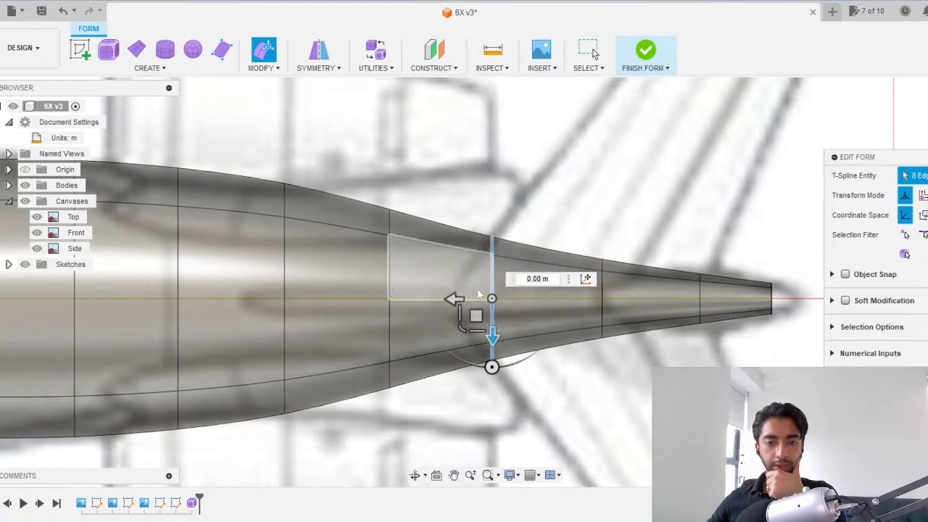
scroll(478, 293, "up", 1)
left_click_drag(466, 331, 464, 330)
Scale up the fourth edge ring from the tail tip, and enlarge the third ring again by about 1.118.
left_click(369, 261)
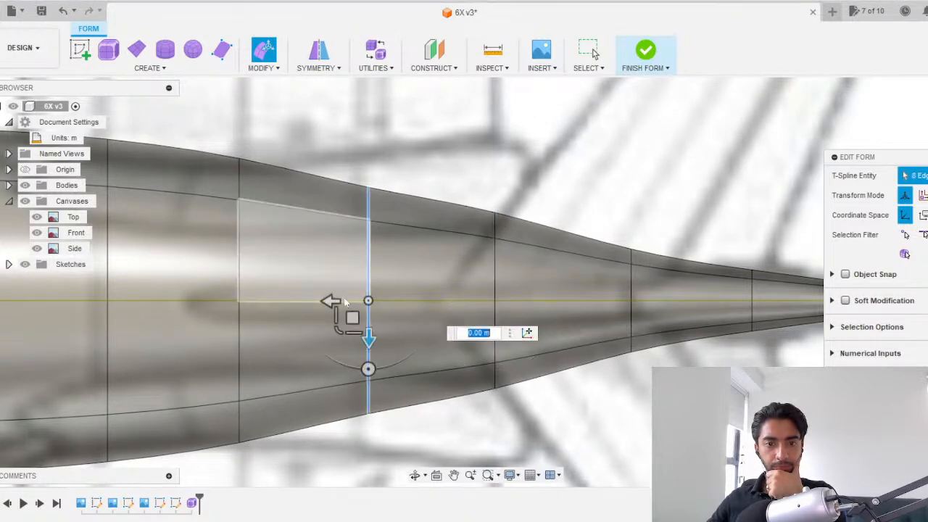
left_click_drag(337, 329, 338, 330)
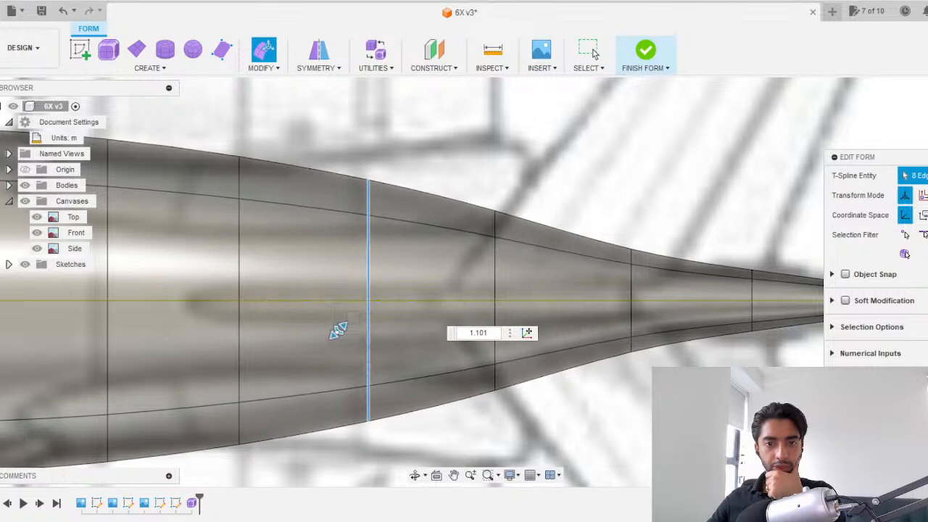
left_click_drag(338, 330, 337, 329)
left_click(496, 273)
left_click_drag(465, 331, 463, 328)
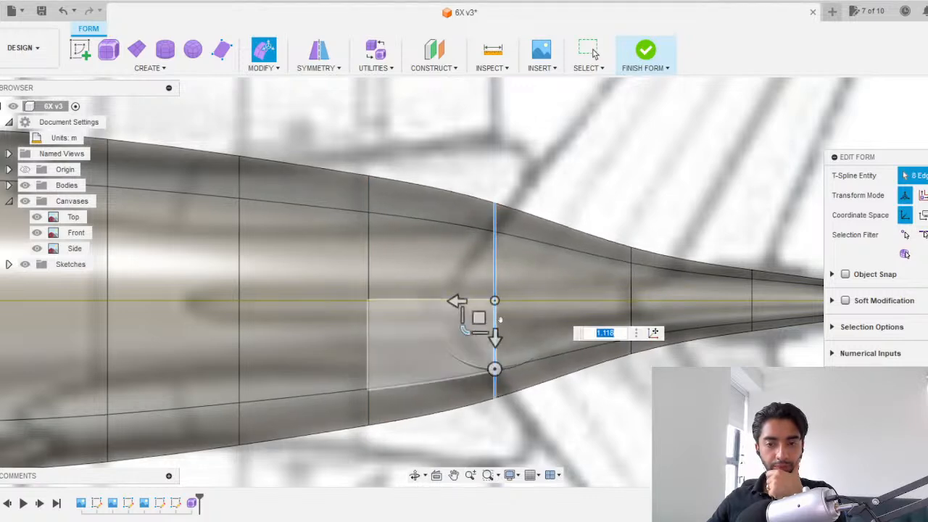
Enlarge the two edge rings nearest the tail tip to match the top-view outline, the rearmost by about 1.484.
left_click(631, 281)
left_click_drag(601, 321, 580, 337)
scroll(570, 296, "down", 3)
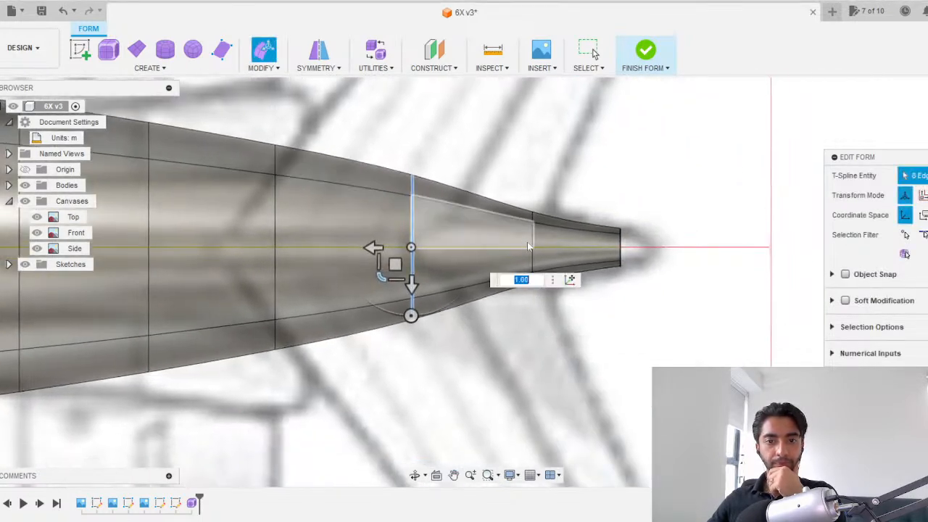
left_click_drag(513, 257, 490, 287)
scroll(490, 287, "down", 5)
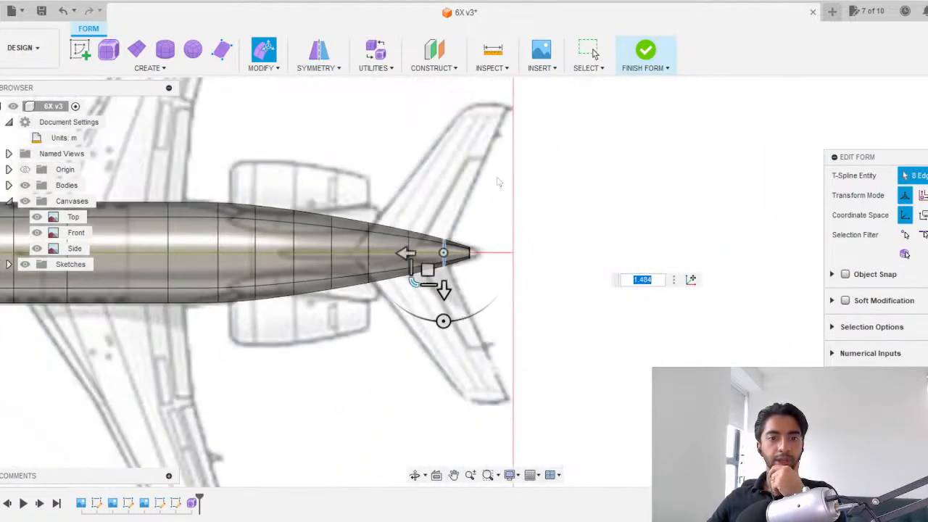
left_click(633, 138)
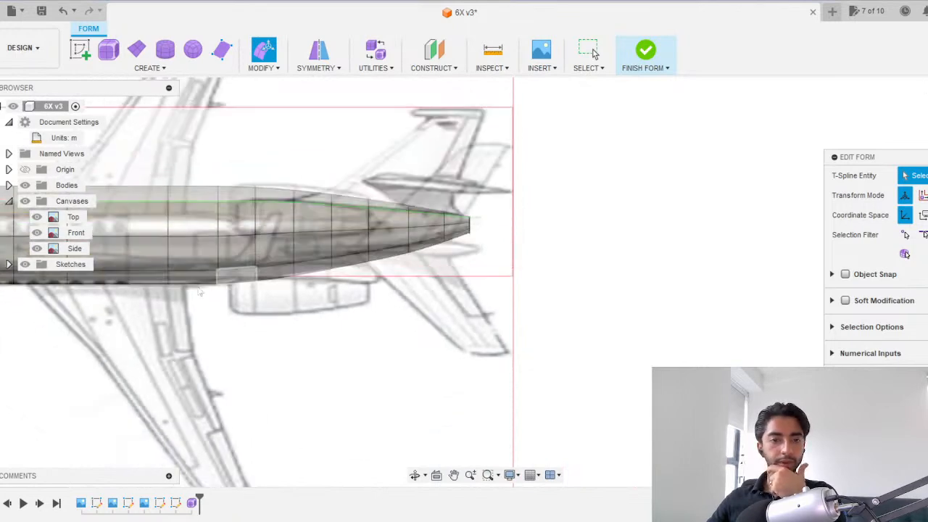
Hide the reference canvases, inspect the tail cone from the side, top and rear, and leave form editing.
left_click(25, 202)
scroll(263, 309, "down", 3)
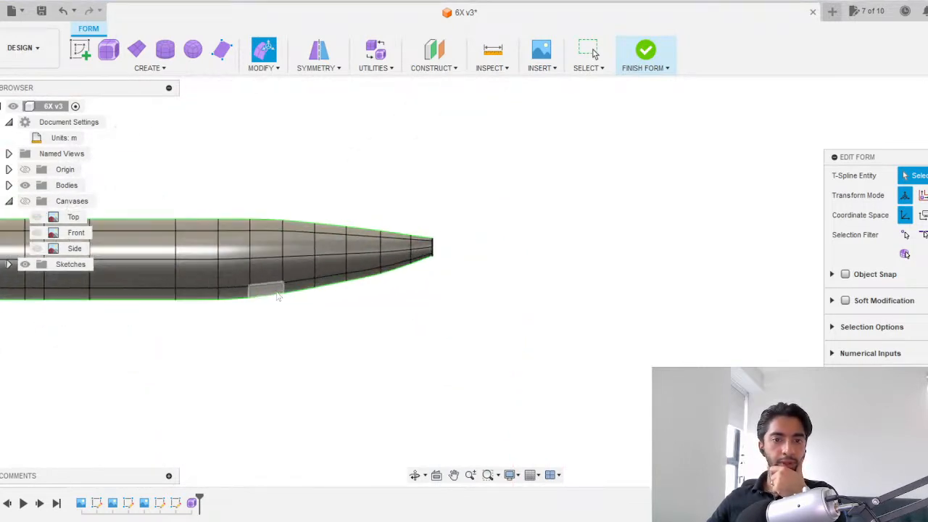
scroll(280, 298, "up", 5)
left_click(927, 109)
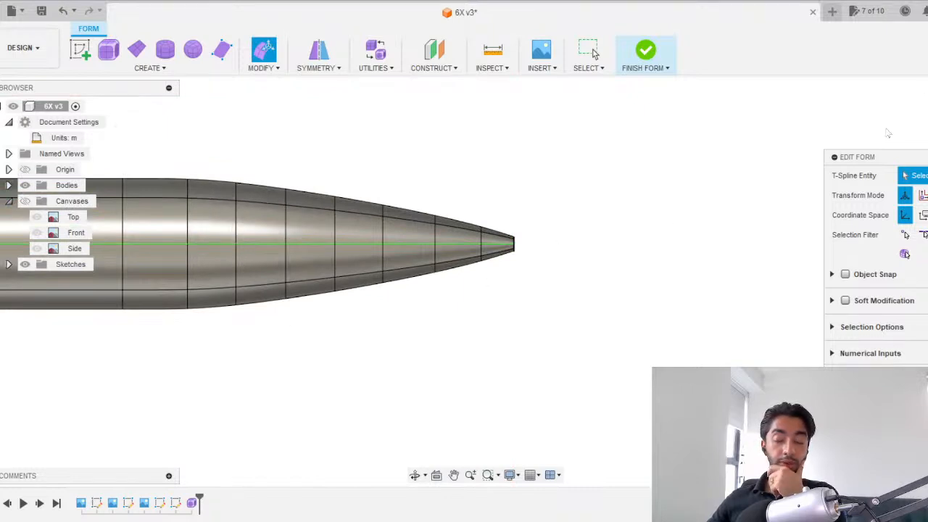
left_click(927, 109)
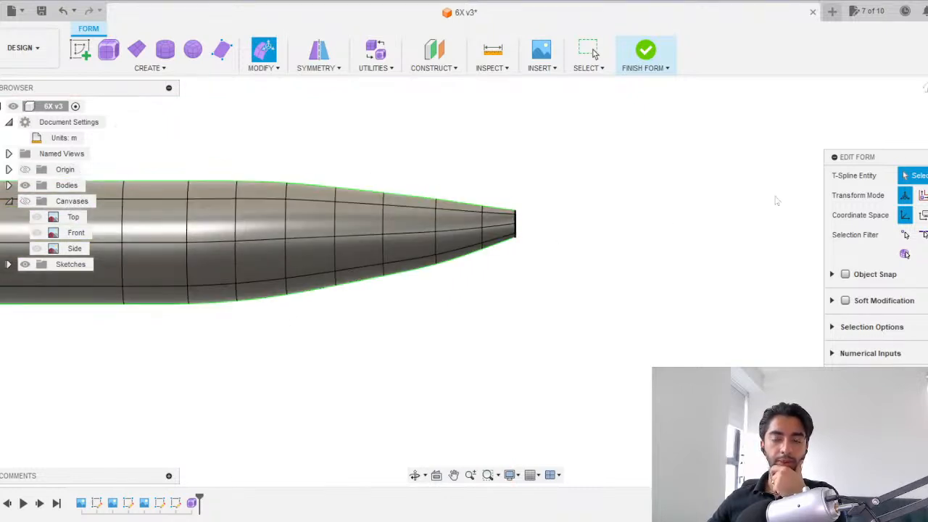
left_click(927, 109)
scroll(493, 261, "down", 2)
scroll(494, 259, "up", 5)
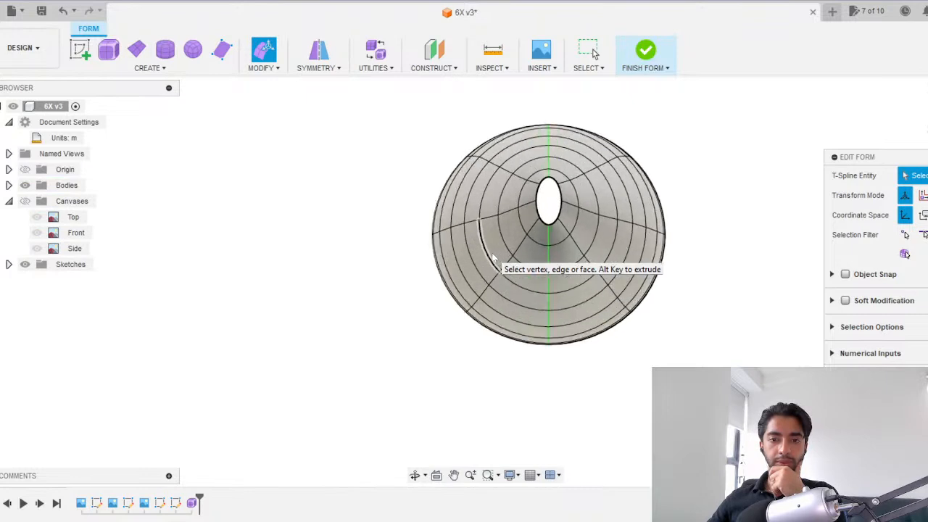
scroll(484, 286, "down", 4)
key("Escape")
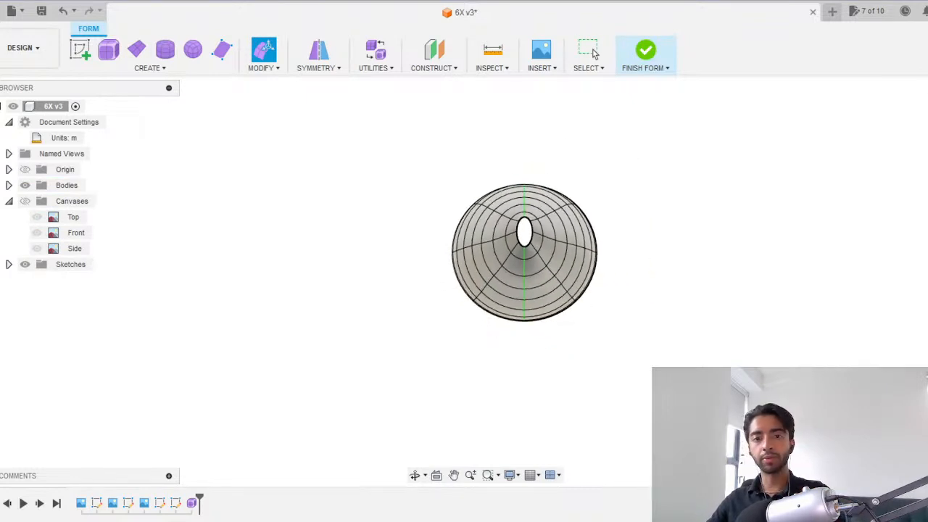
left_click(590, 51)
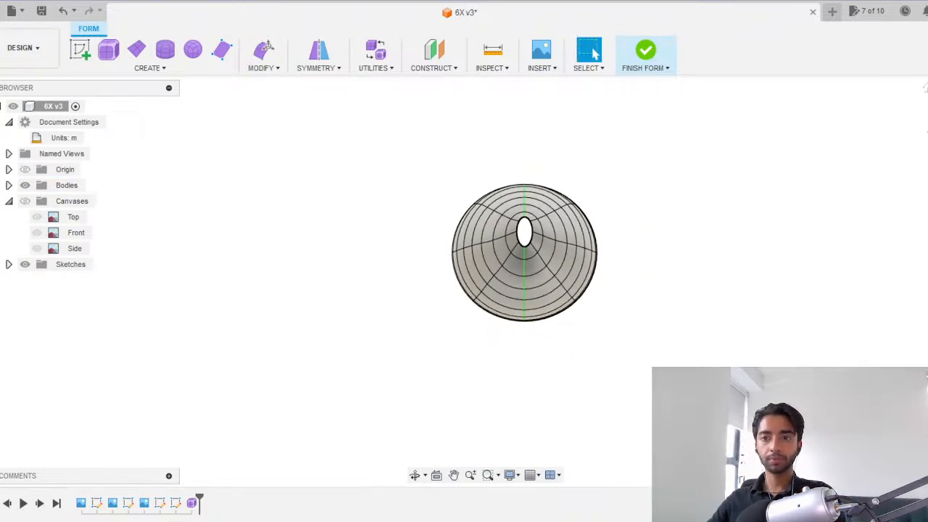
Show the reference canvases again with the fuselage's open front end in side view.
left_click(927, 132)
scroll(328, 316, "down", 5)
middle_click_drag(328, 315, 557, 314)
left_click(25, 201)
scroll(322, 271, "up", 6)
scroll(322, 271, "down", 1)
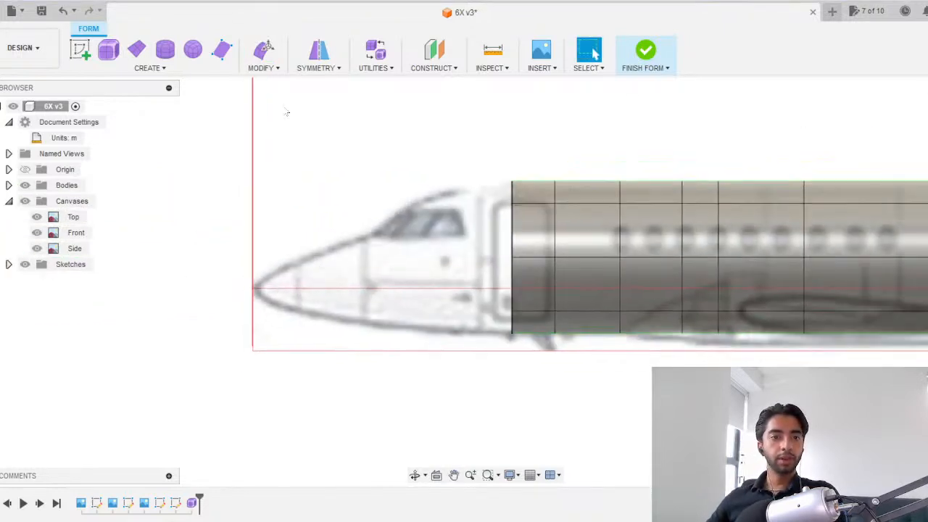
Edit the form by extruding the fuselage's front edge ring forward past the door and fitting it to the side-view nose outline.
right_click(515, 236)
left_click(551, 210)
scroll(494, 262, "up", 1)
scroll(494, 262, "up", 2)
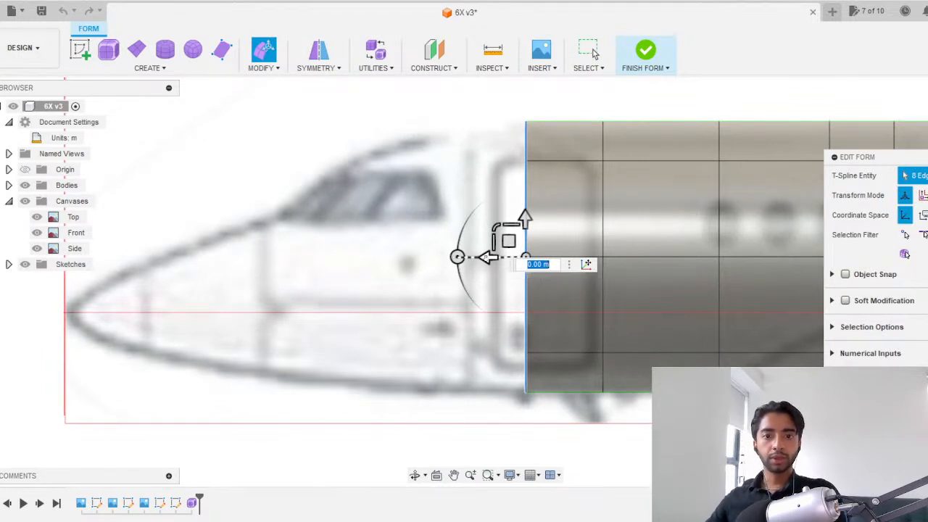
left_click_drag(487, 258, 411, 257)
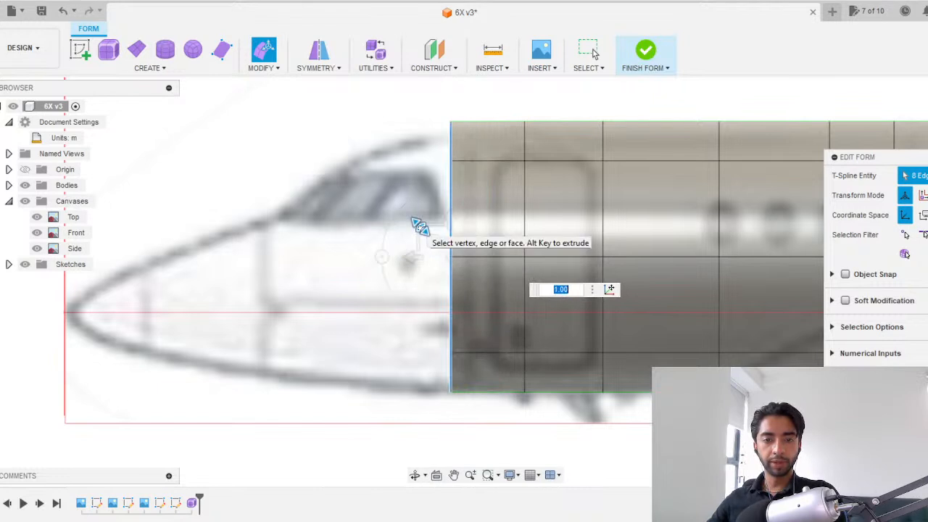
mouse_move(431, 240)
left_mouse_down()
mouse_move(414, 224)
mouse_move(421, 232)
left_mouse_up()
Extrude the front ring forward into the cockpit windows, lower it to the side outline, and scale it by about 0.98 in top view.
left_click(927, 94)
middle_click_drag(310, 216, 268, 269)
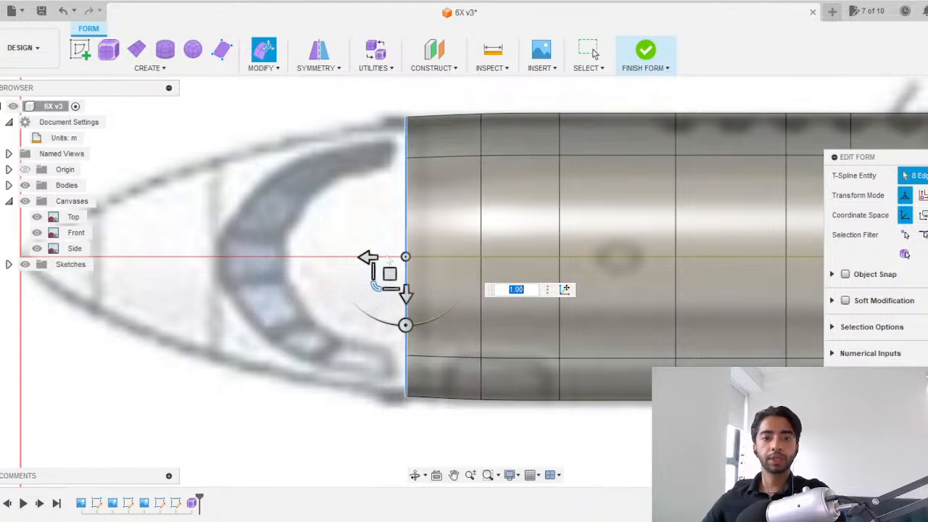
left_click_drag(367, 255, 240, 286)
left_click(926, 136)
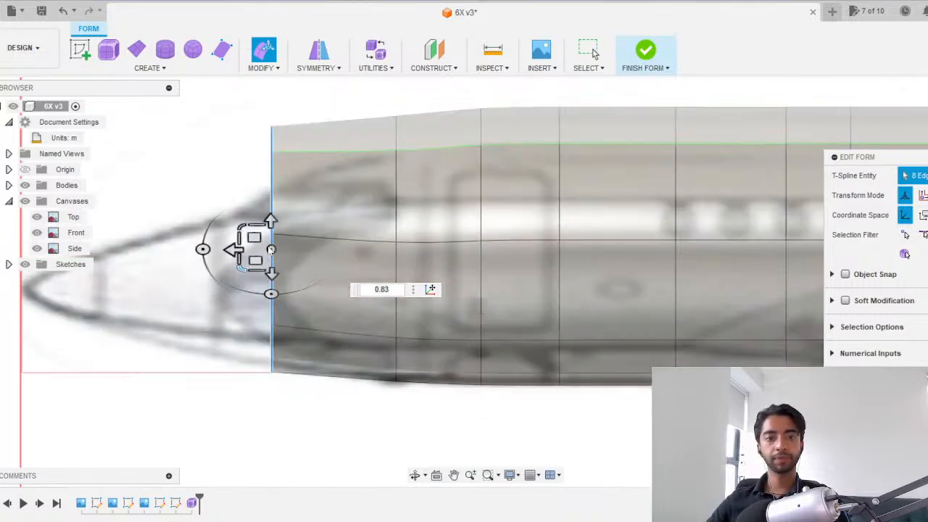
left_click_drag(242, 230, 252, 268)
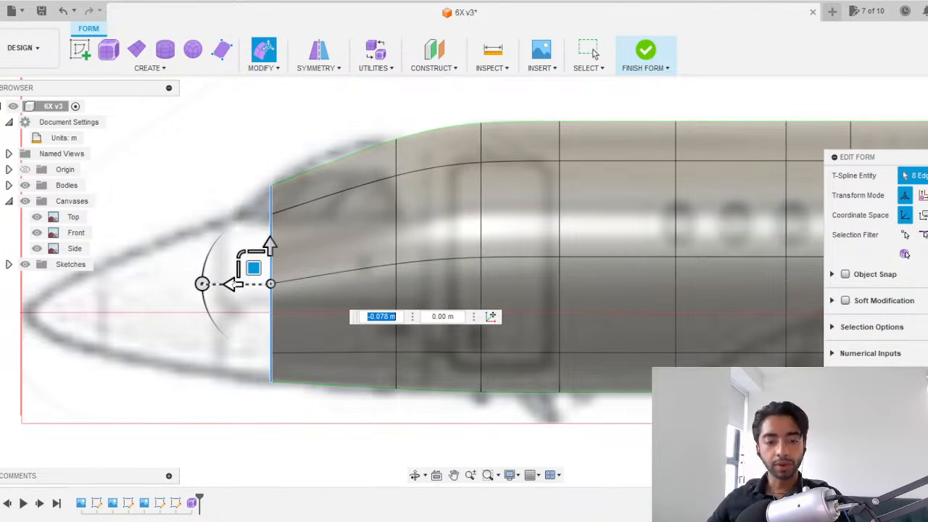
left_click(927, 102)
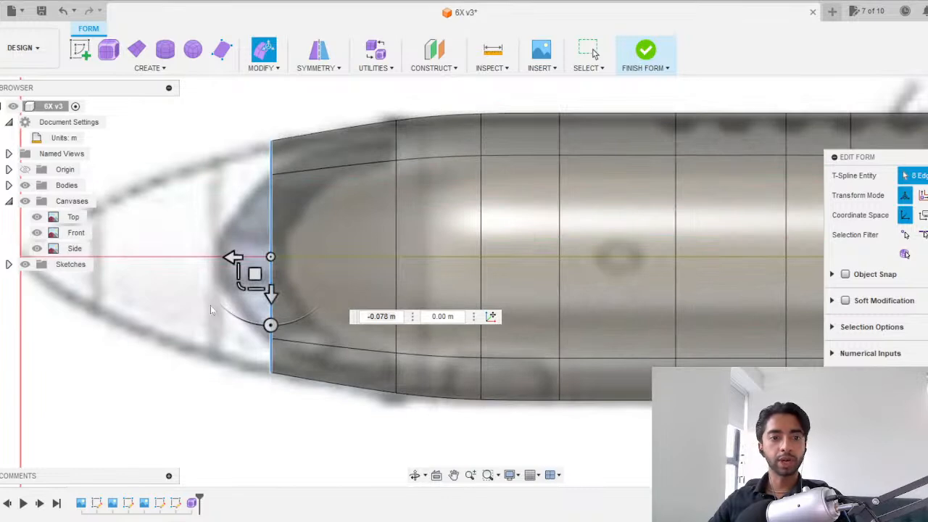
left_click(243, 284)
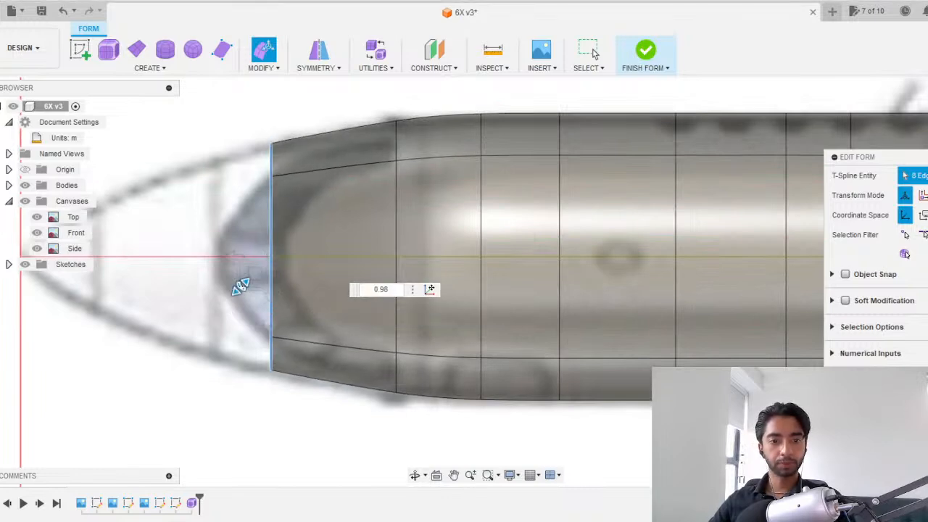
left_click_drag(241, 285, 242, 284)
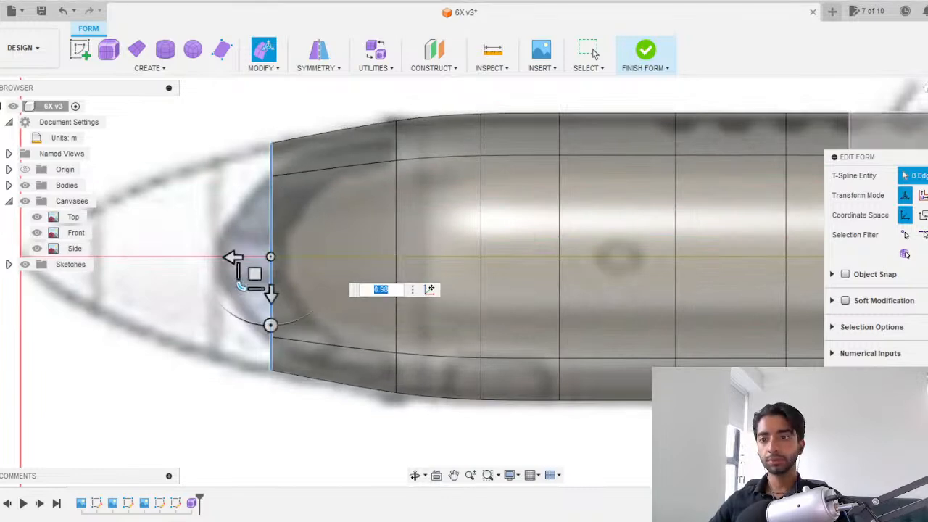
Extrude the ring forward to the windshield base, fit it to the side outline, and scale its width by about 0.918.
left_click(927, 130)
scroll(241, 238, "up", 1)
left_click_drag(232, 289, 199, 288, "alt")
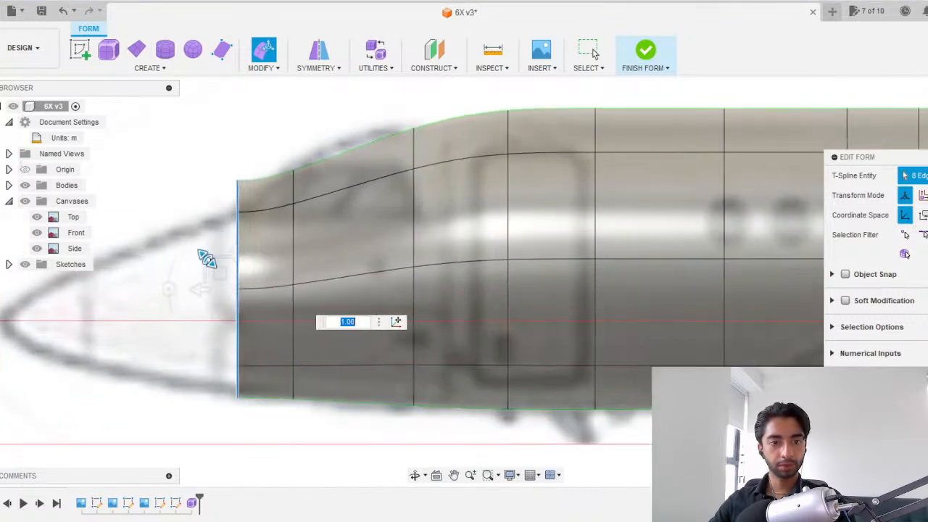
left_click_drag(220, 276, 218, 284)
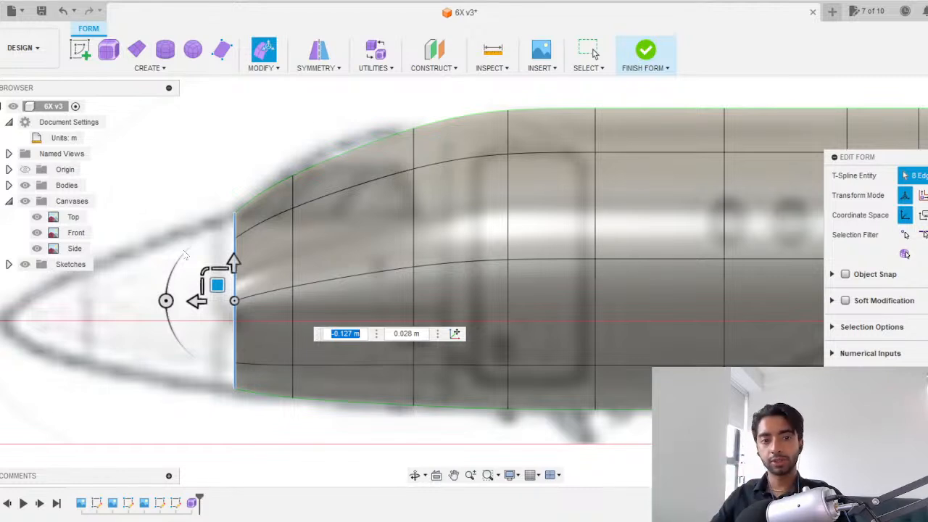
middle_click_drag(199, 217, 316, 202)
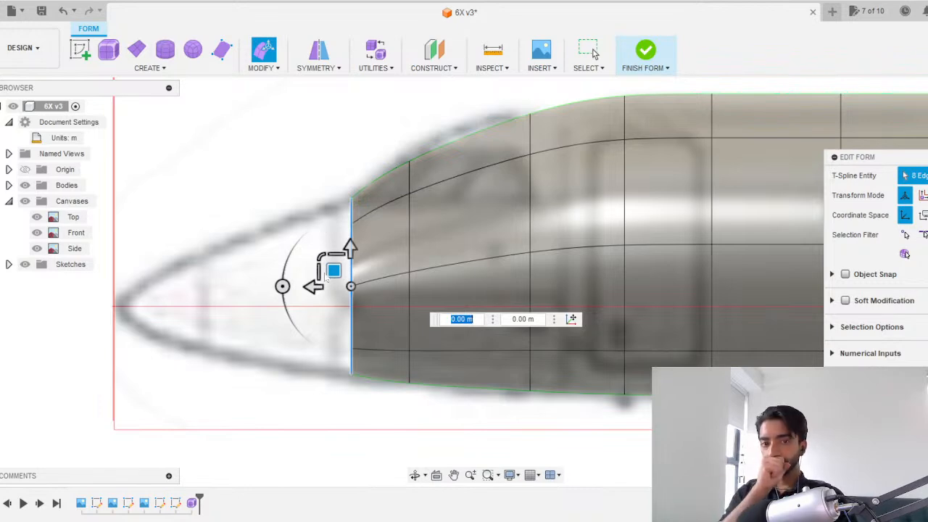
left_click(927, 91)
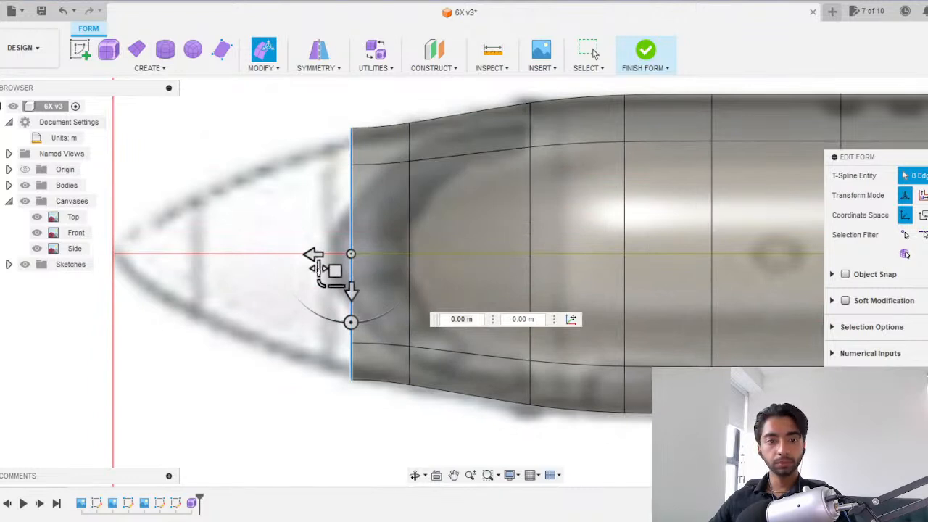
left_click_drag(320, 284, 321, 283)
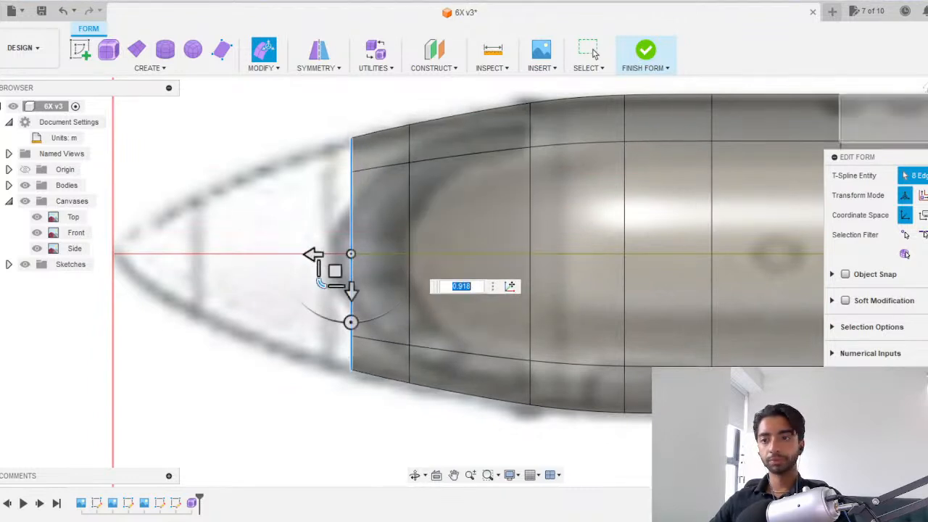
left_click(927, 134)
left_click_drag(313, 287, 210, 282, "alt")
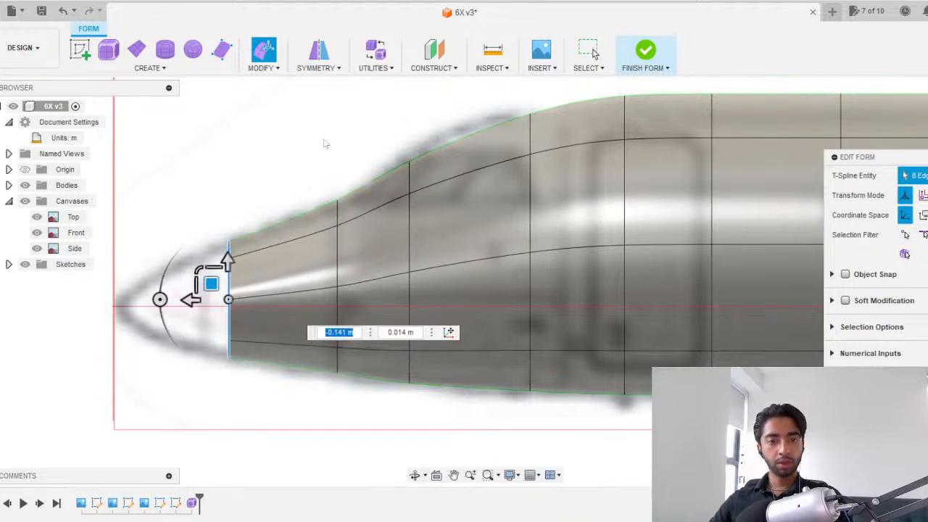
key("ctrl+z")
key("ctrl+z")
key("ctrl+z")
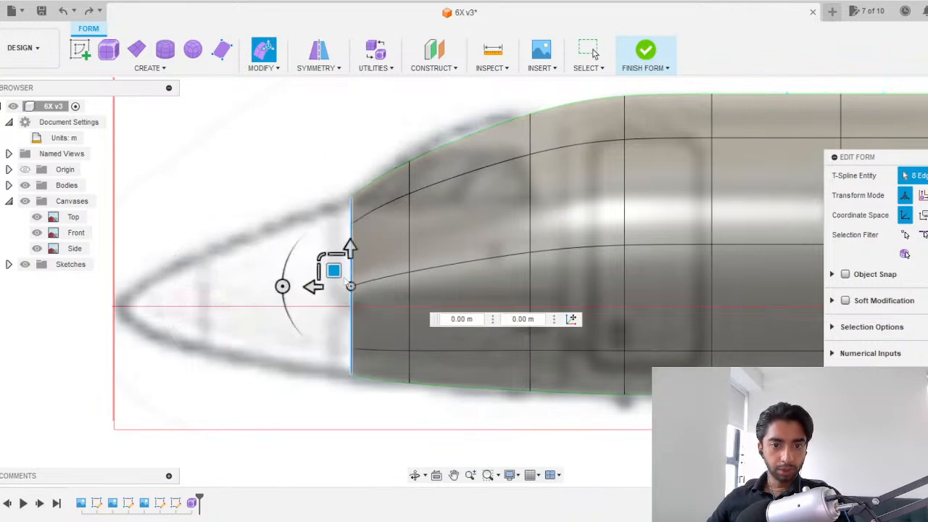
Extrude the front ring toward the nose tip, fit it to the side outline, and scale its width by about 0.699.
left_click(313, 232)
double_click(351, 246)
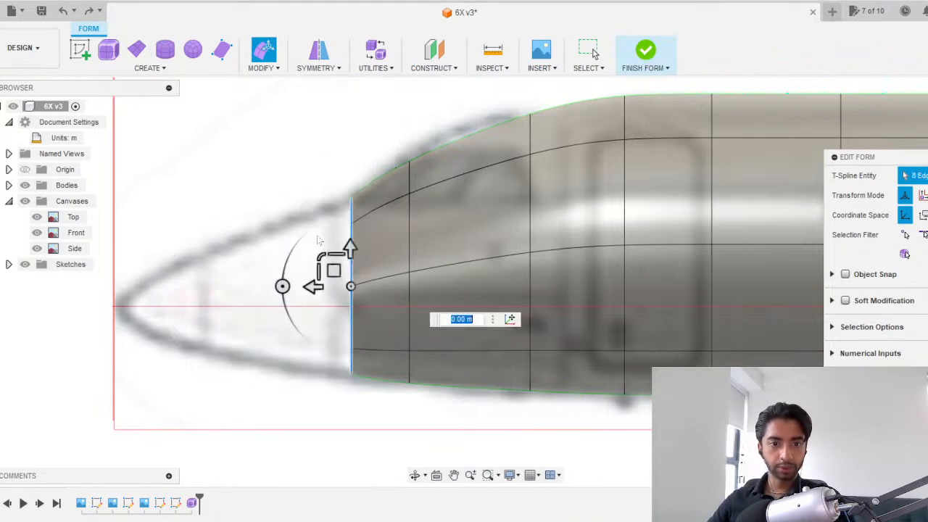
mouse_move(325, 263)
left_mouse_down()
mouse_move(319, 255)
mouse_move(330, 278)
mouse_move(316, 261)
left_mouse_up()
left_click_drag(331, 275, 219, 287)
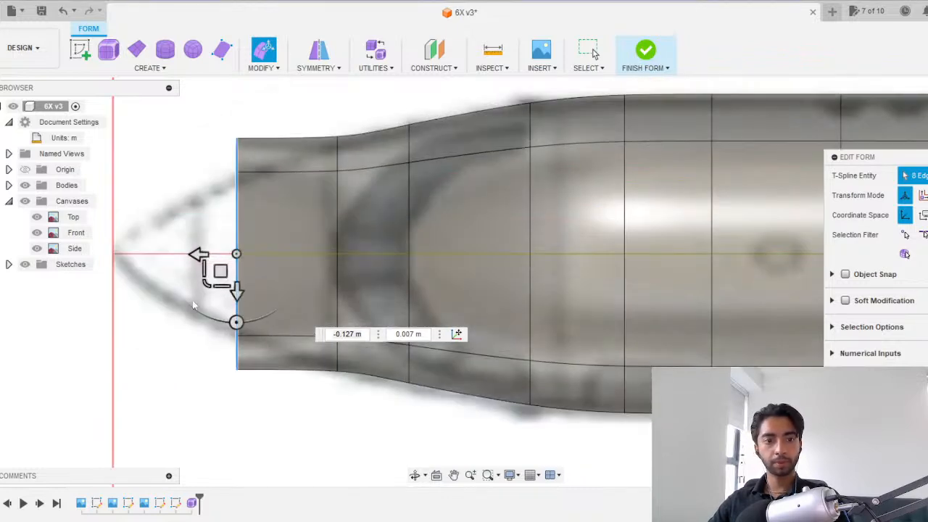
left_click_drag(210, 277, 207, 283)
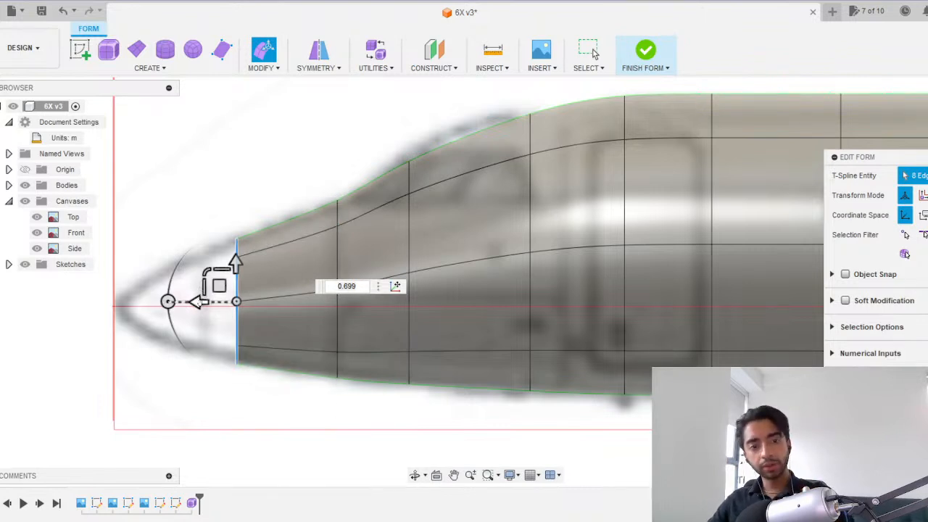
Extrude the front ring farther toward the nose tip, fit it to the side outline, and scale its width by about 0.795.
left_click(197, 301)
left_click_drag(197, 302, 158, 302, "alt")
left_click_drag(167, 268, 169, 284)
left_click(927, 101)
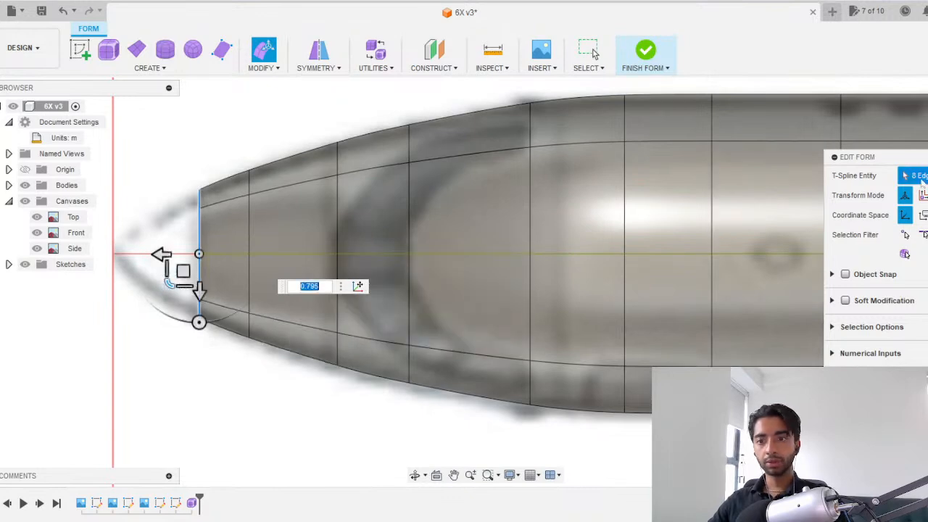
left_click(926, 116)
scroll(188, 326, "up", 4)
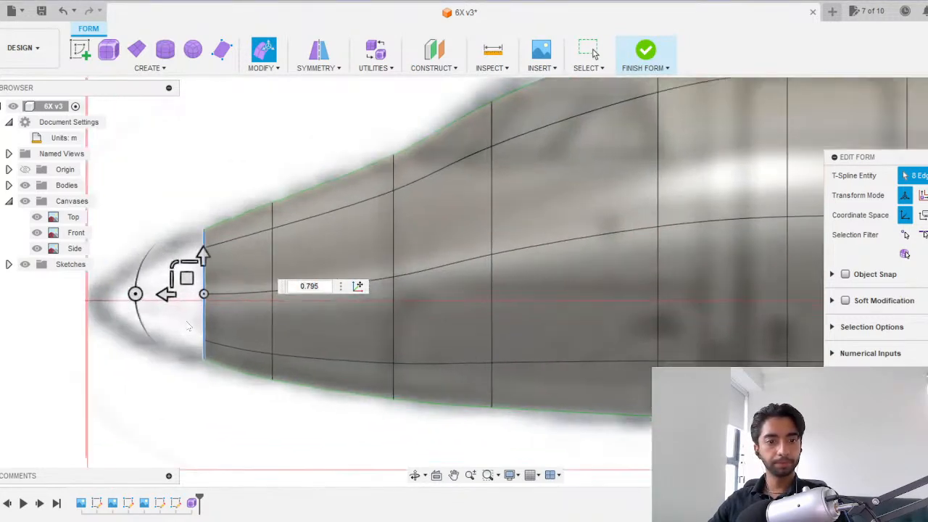
scroll(188, 326, "down", 2)
key("Escape")
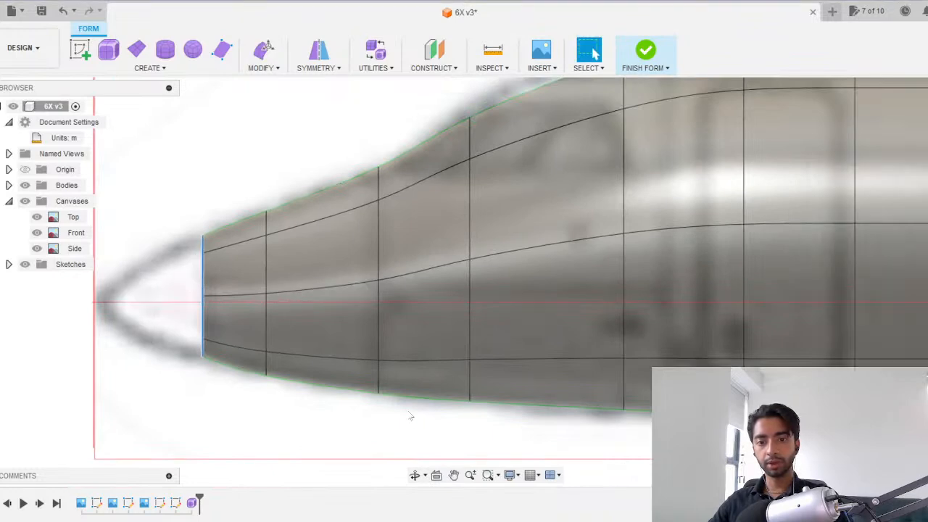
Compare the nose form with the side-view canvas around the windshield by toggling the visibility of the canvases and bodies.
scroll(430, 331, "down", 5)
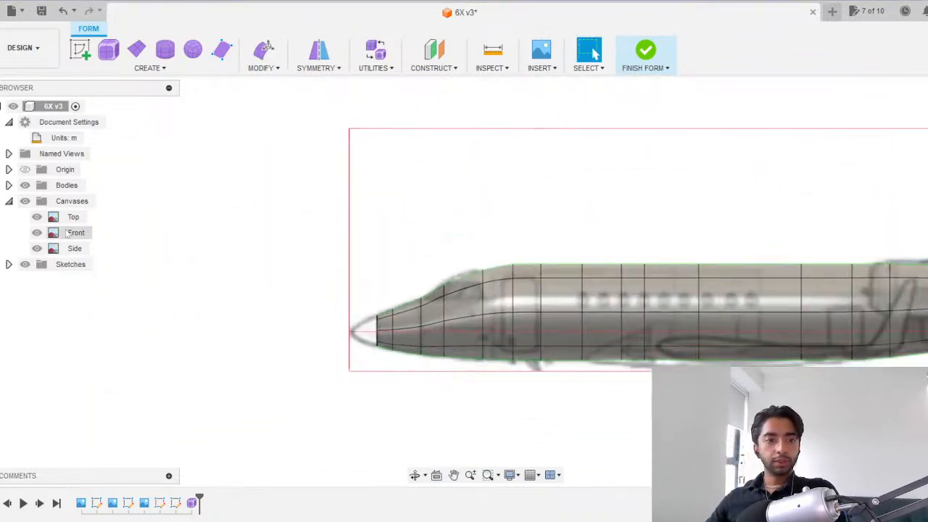
left_click(25, 201)
middle_click_drag(524, 405, 404, 392)
scroll(221, 258, "up", 5)
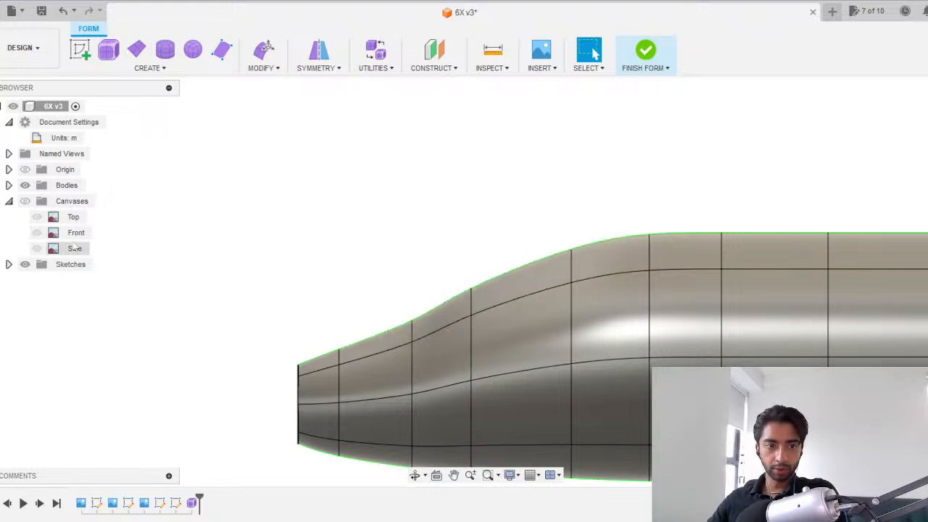
left_click(24, 201)
scroll(406, 331, "up", 2)
scroll(414, 332, "down", 3)
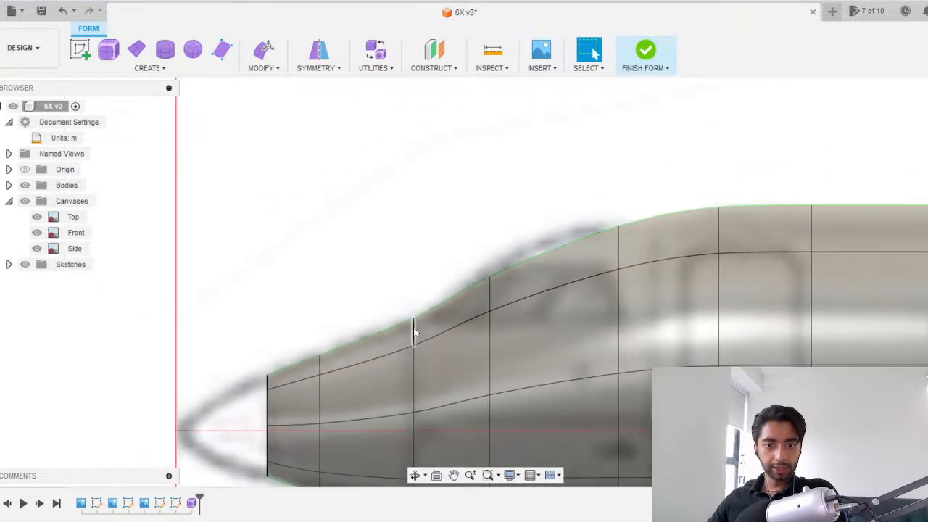
left_click(25, 201)
scroll(343, 323, "up", 3)
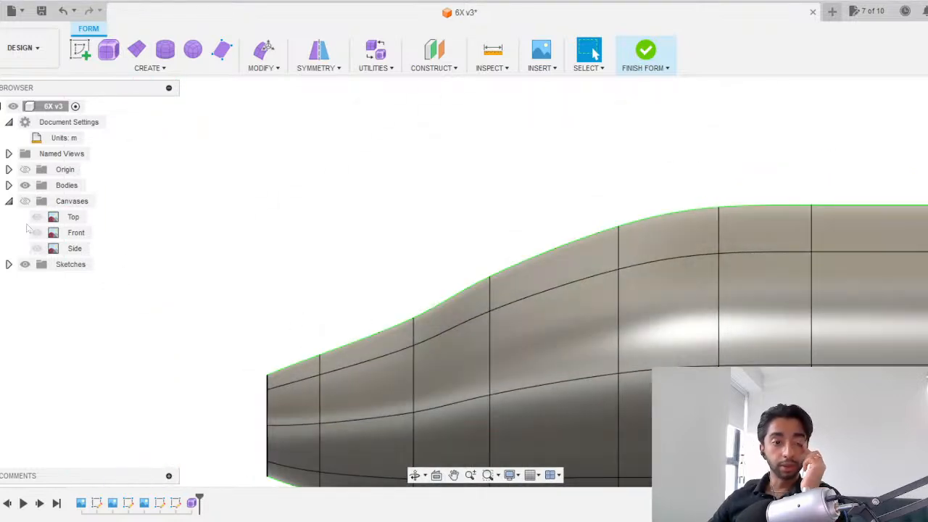
left_click(25, 201)
left_click(25, 185)
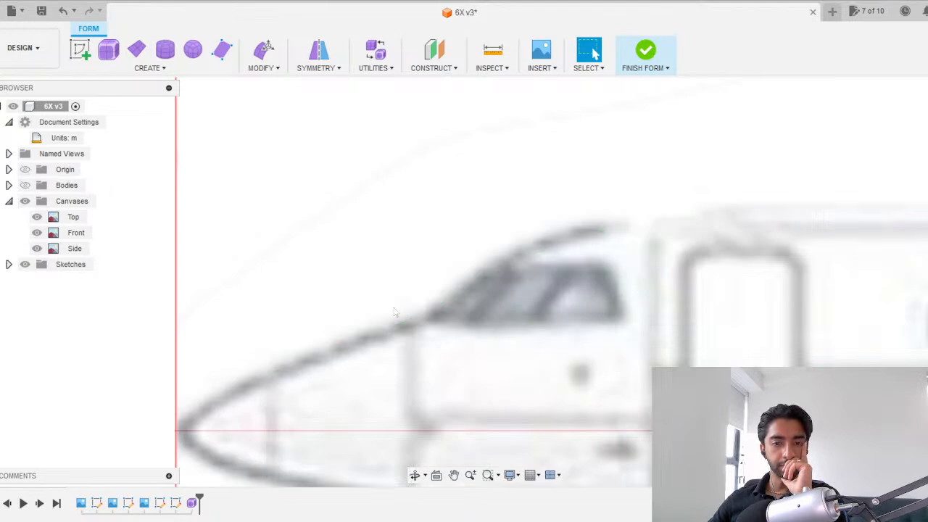
middle_click_drag(424, 330, 429, 256)
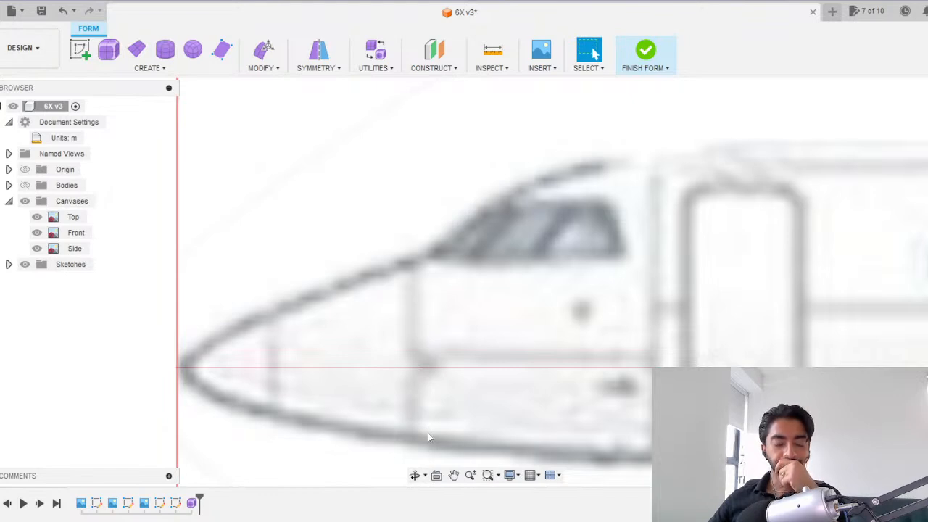
Undo the visibility changes and the nose extrusions back to the front ring at the windshield base.
key("ctrl+z")
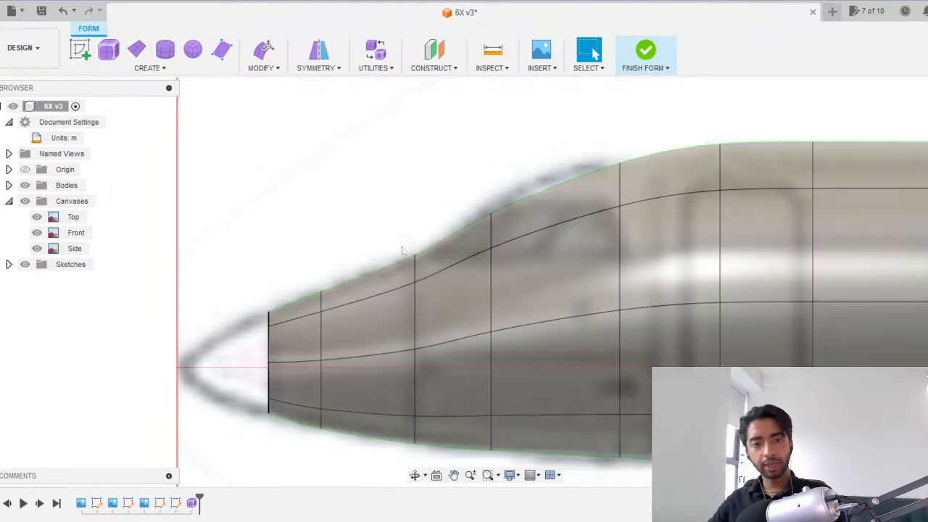
key("ctrl+z")
key("ctrl+z")
key("ctrl+z")
key("ctrl+z")
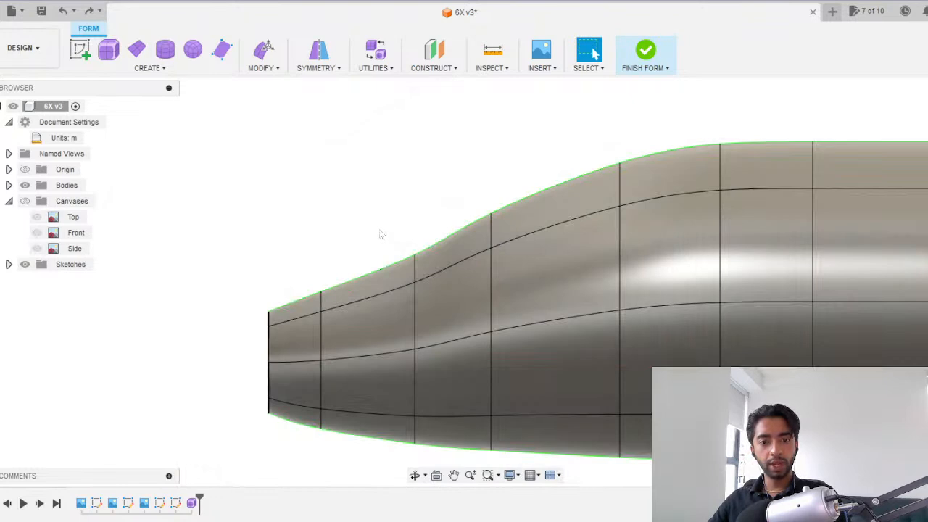
key("ctrl+z")
key("ctrl+z")
key("ctrl+z")
key("ctrl+z")
key("ctrl+z")
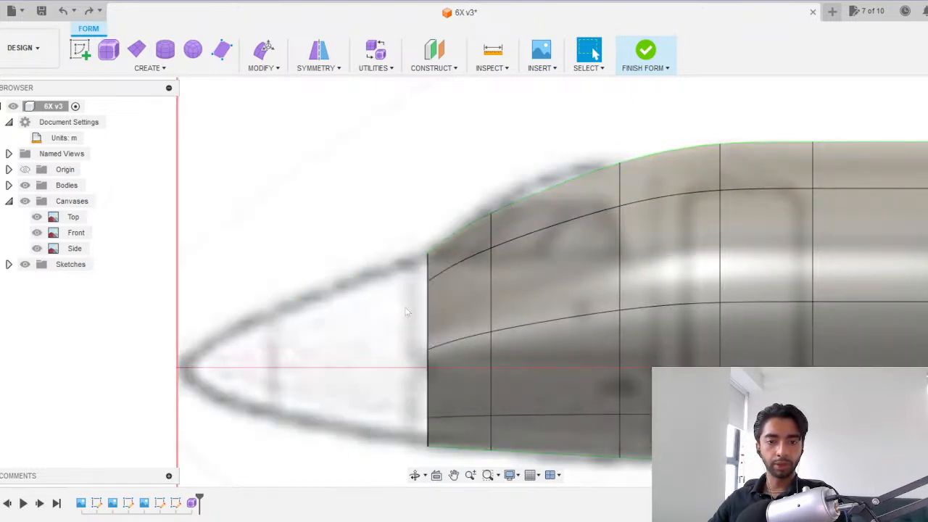
Edit the form and try extruding the windshield-base edge ring forward by 1.00 m with a sharp crease.
double_click(428, 310)
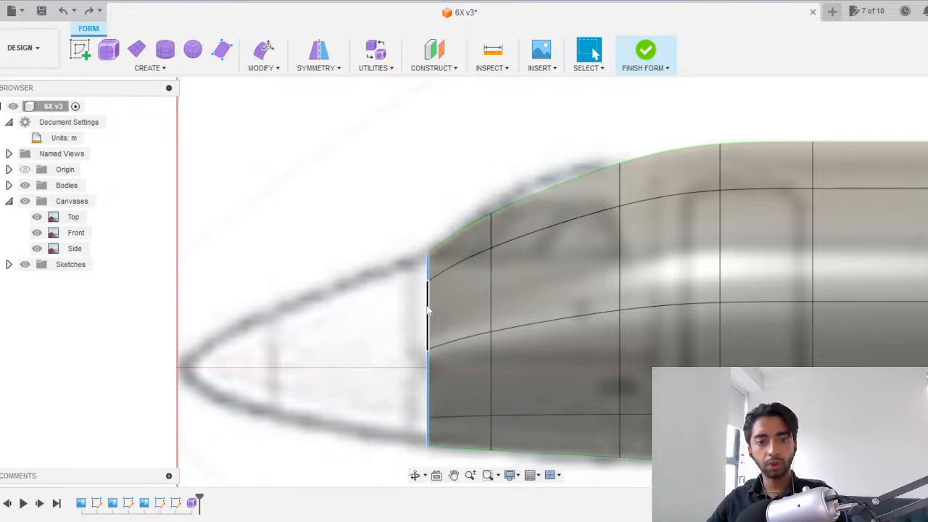
right_click(428, 310)
left_click(476, 286)
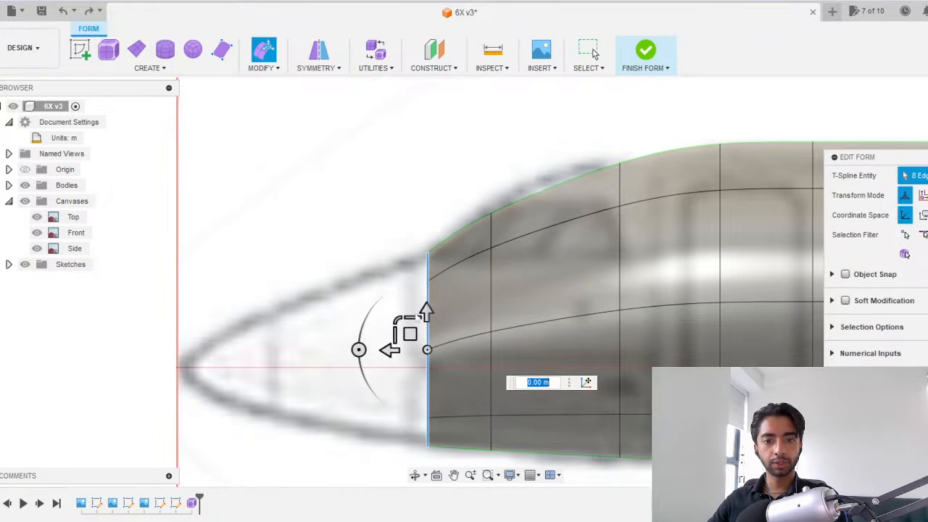
left_click_drag(390, 351, 270, 351, "alt")
left_click_drag(261, 350, 290, 350)
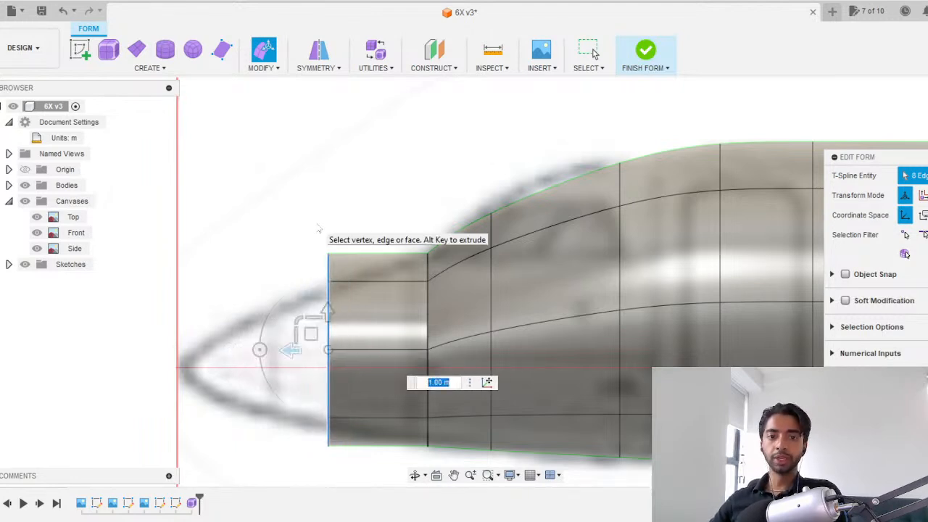
key("ctrl+z")
left_click(338, 210)
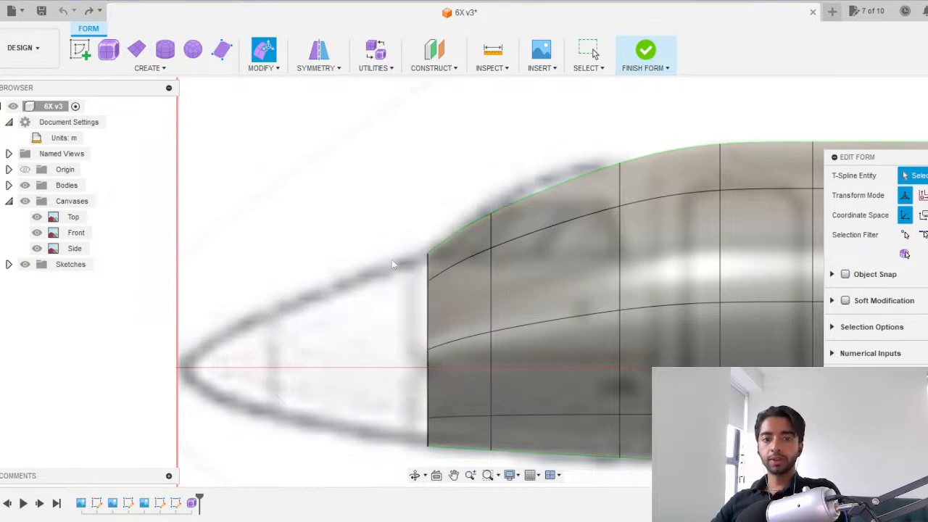
Try a smooth, uncreased extrusion of the windshield-base ring forward by 0.80 m.
double_click(427, 305)
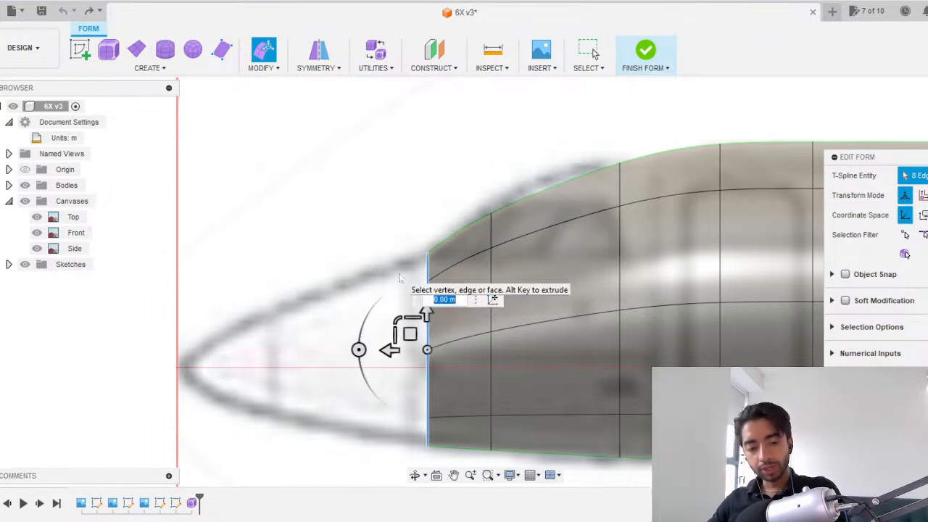
left_click_drag(386, 350, 310, 352)
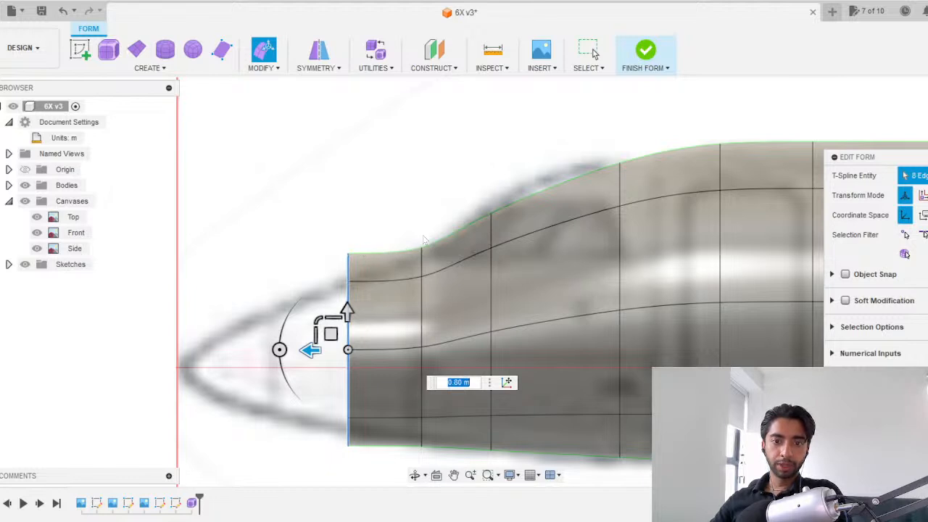
left_click(356, 207)
key("ctrl+z")
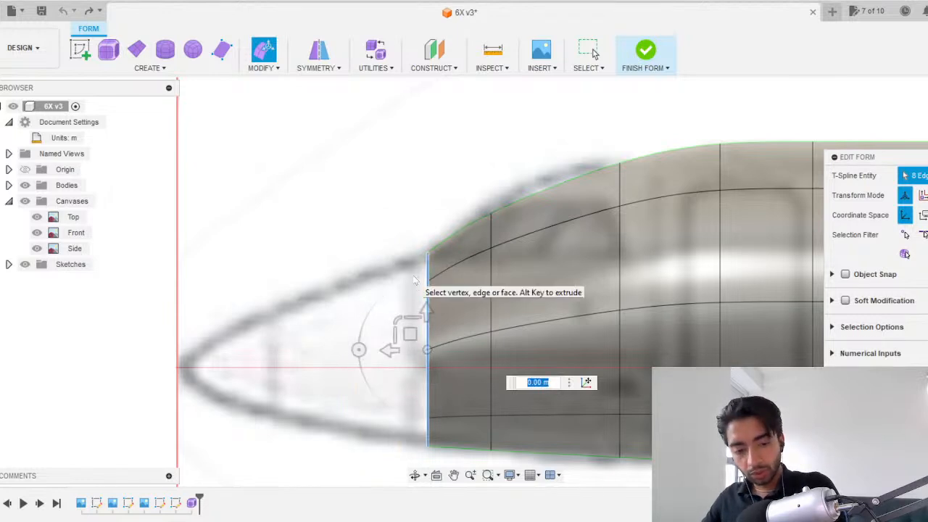
Extrude the windshield-base ring forward about 0.40 m with a sharp crease and scale it by about 0.944 to fit the side outline.
left_click_drag(390, 350, 270, 350, "alt")
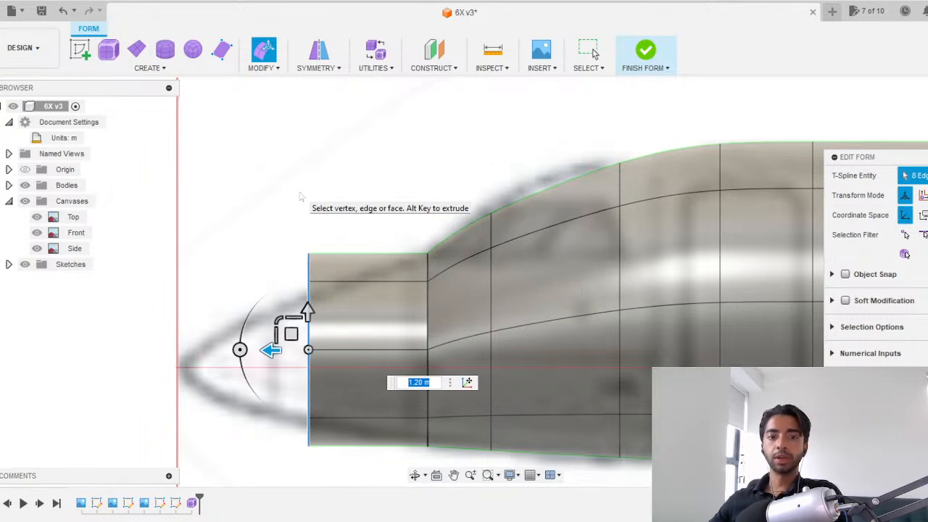
left_click_drag(270, 350, 349, 350)
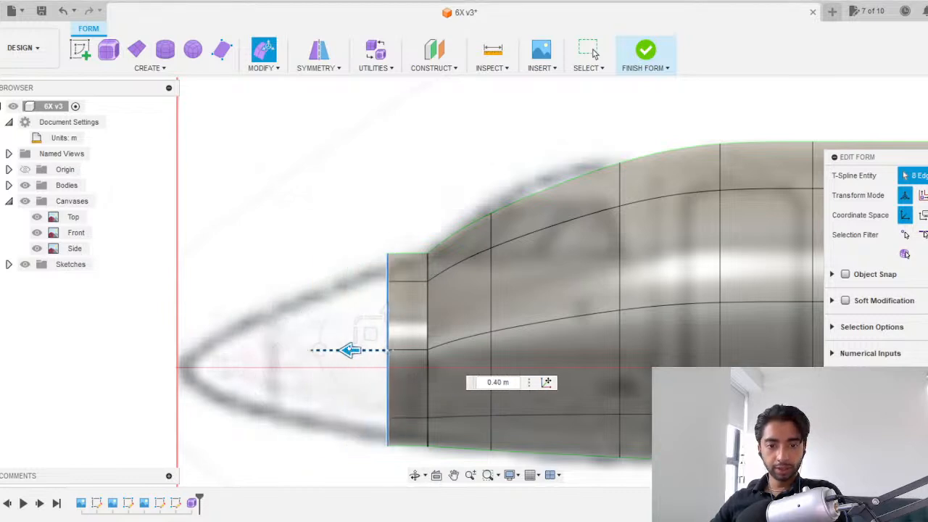
scroll(348, 350, "up", 2)
left_click_drag(362, 319, 366, 321)
middle_click_drag(353, 253, 353, 187)
left_click_drag(378, 268, 366, 258)
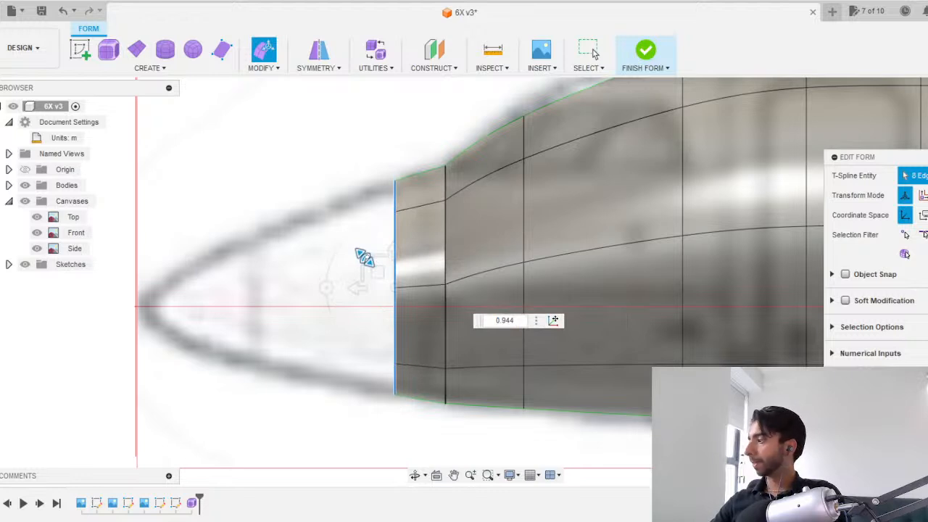
Extrude the front ring farther toward the nose tip and shrink it to follow the side-view outline.
left_click_drag(365, 257, 257, 293)
left_click_drag(262, 260, 277, 282)
left_click(407, 157)
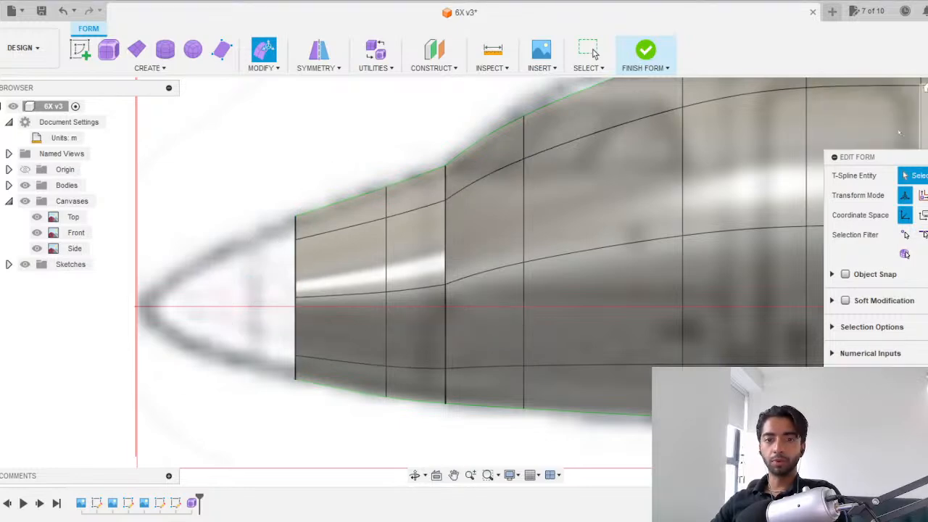
Narrow the two new nose rings to match the top-view outline, scaling the front ring's width by about 0.73.
left_click(926, 101)
double_click(389, 212)
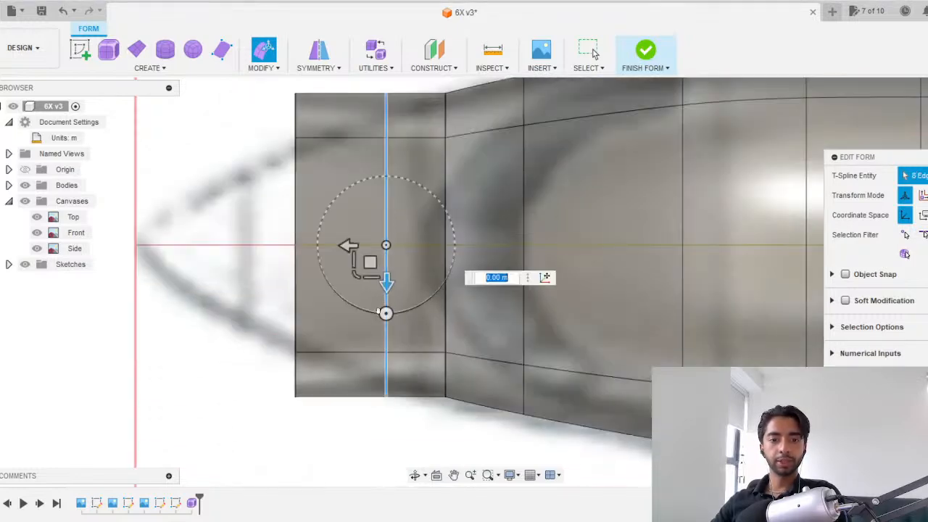
left_click_drag(359, 254, 355, 276)
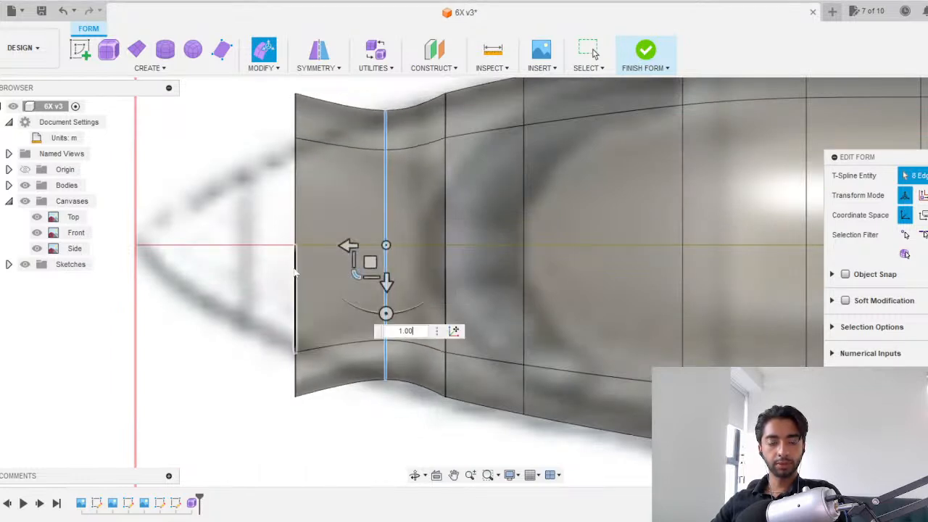
double_click(295, 319)
left_click_drag(264, 272, 266, 273)
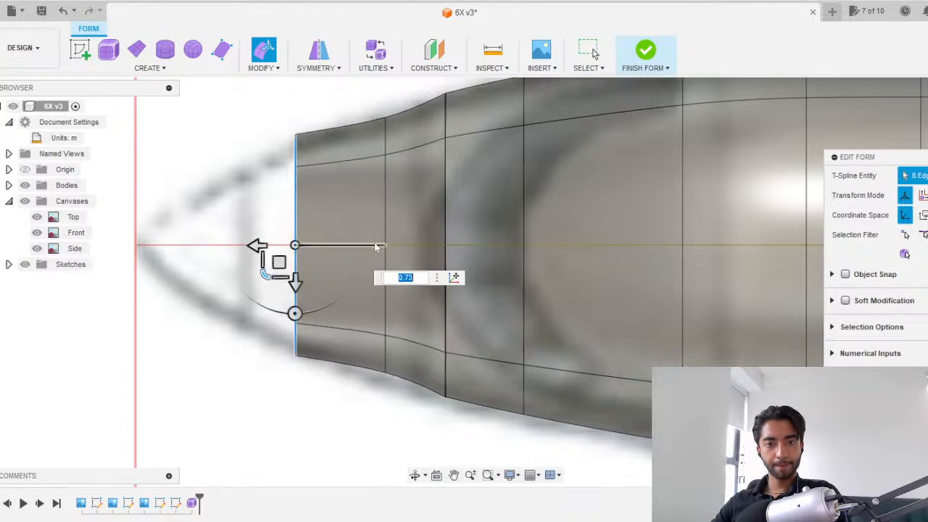
left_click(384, 233)
left_click_drag(355, 273, 355, 274)
left_click(338, 393)
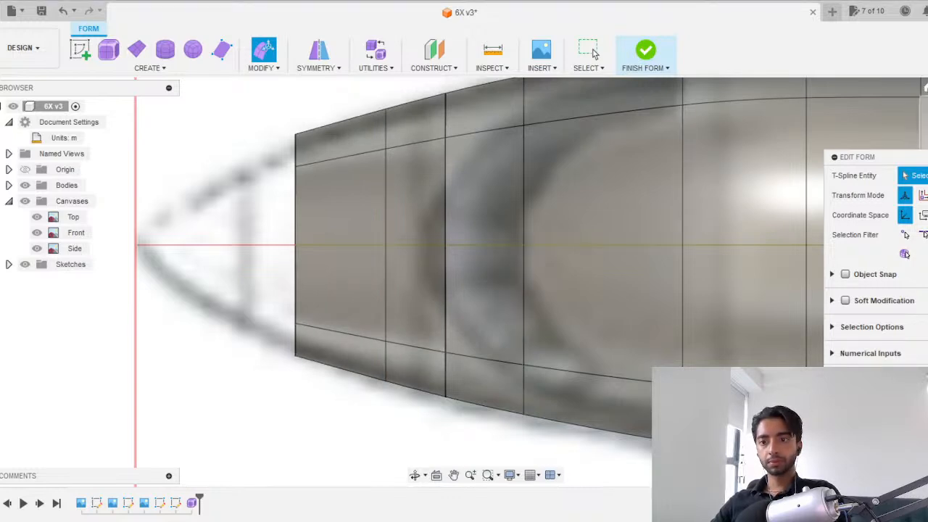
Extrude the front ring about 0.30 m toward the nose tip, then scale and shift it to fit the side outline.
left_click(927, 147)
double_click(295, 272)
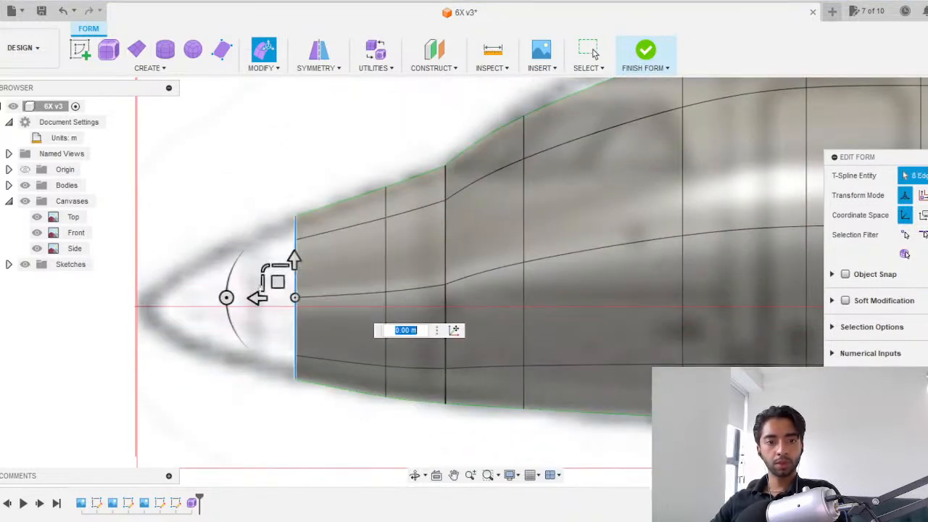
left_click_drag(258, 297, 219, 298)
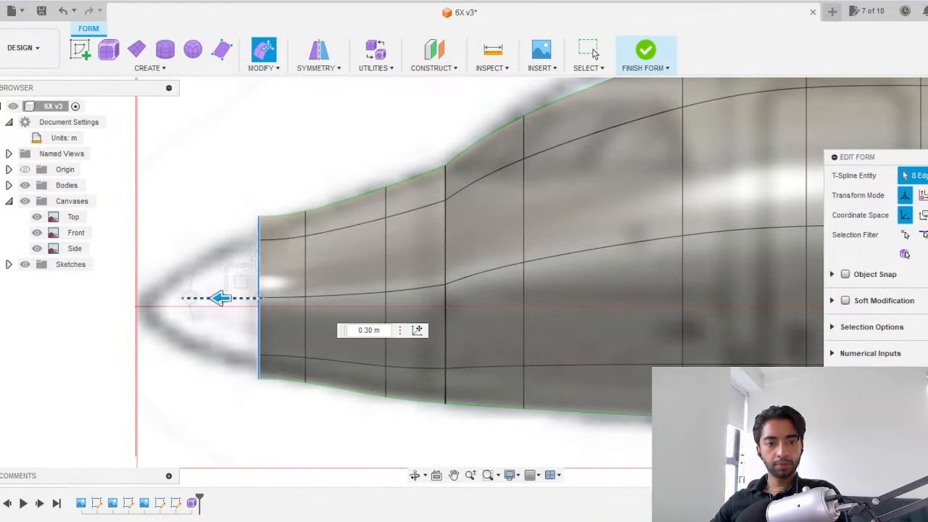
left_click_drag(242, 269, 246, 291)
scroll(234, 270, "up", 2)
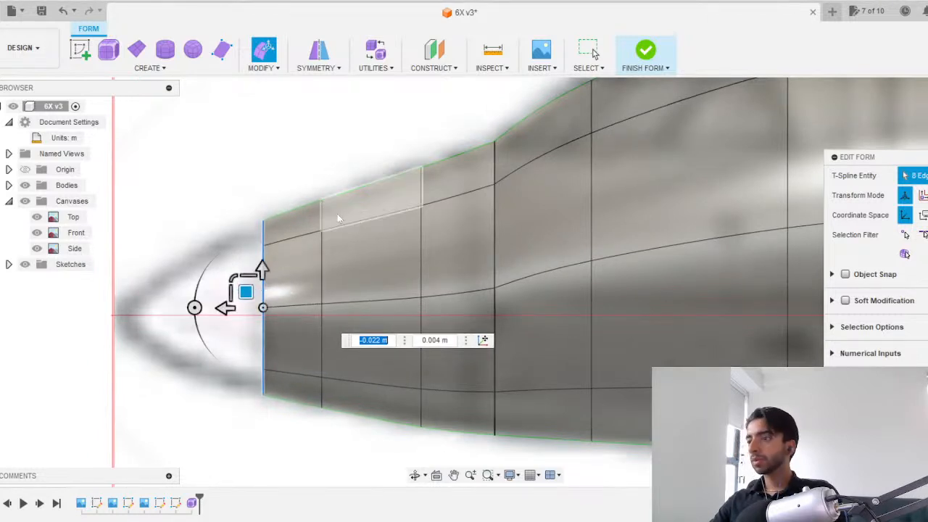
Scale the front ring's width by about 0.842 to match the top-view outline and finish the form.
left_click(924, 111)
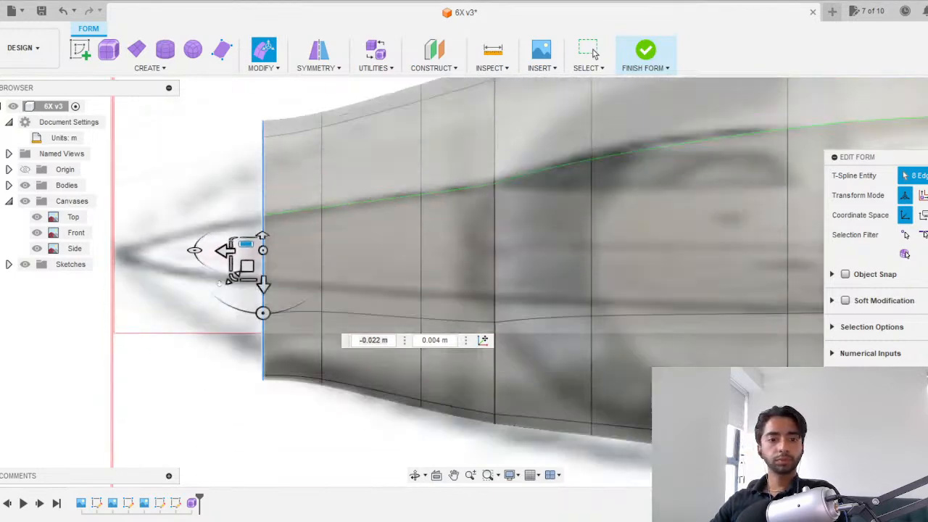
left_click(237, 267)
double_click(264, 268)
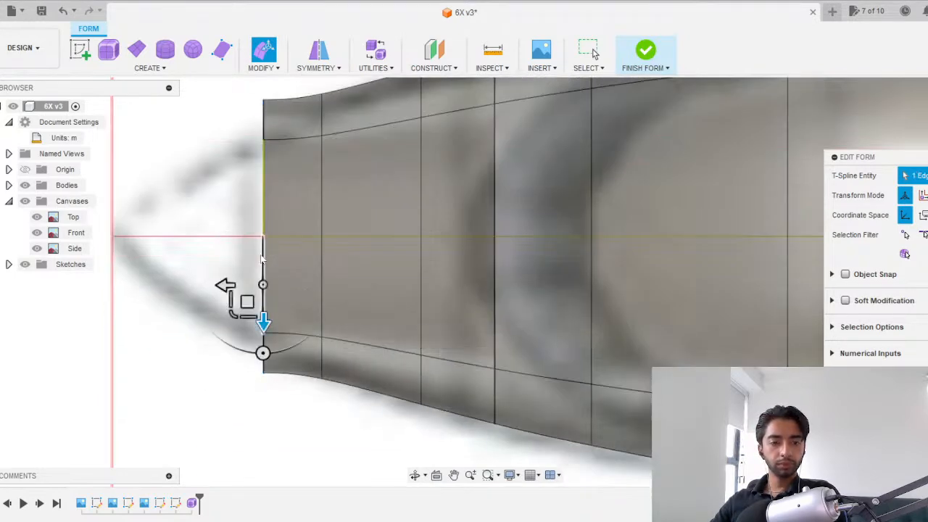
left_click_drag(231, 265, 233, 266)
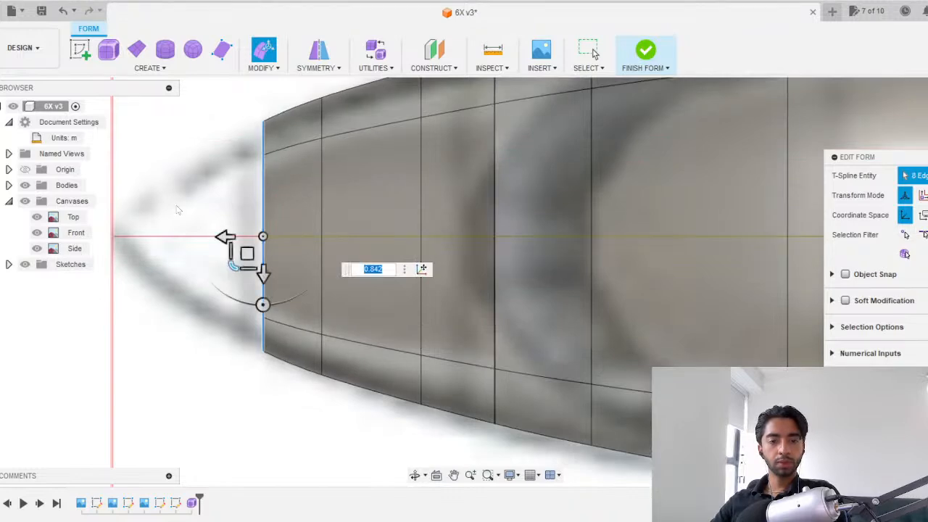
scroll(193, 197, "down", 6)
key("Escape")
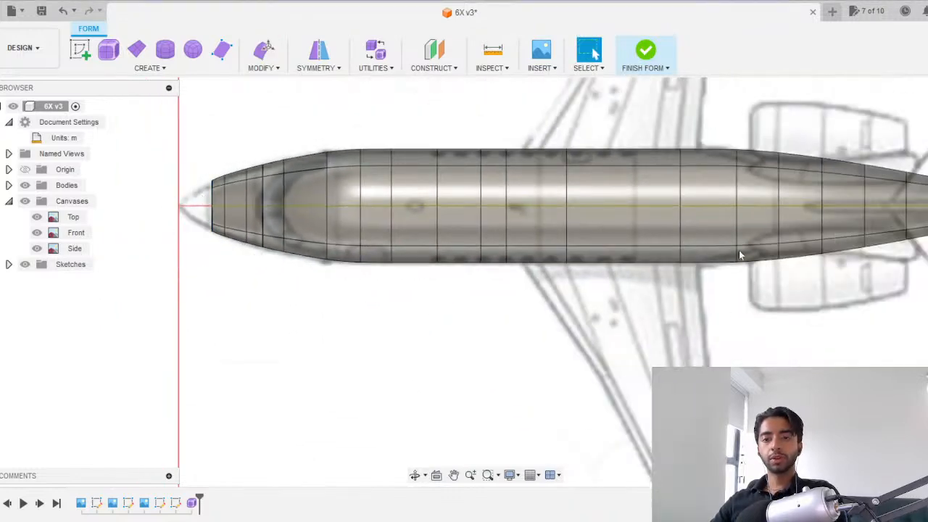
left_click(645, 52)
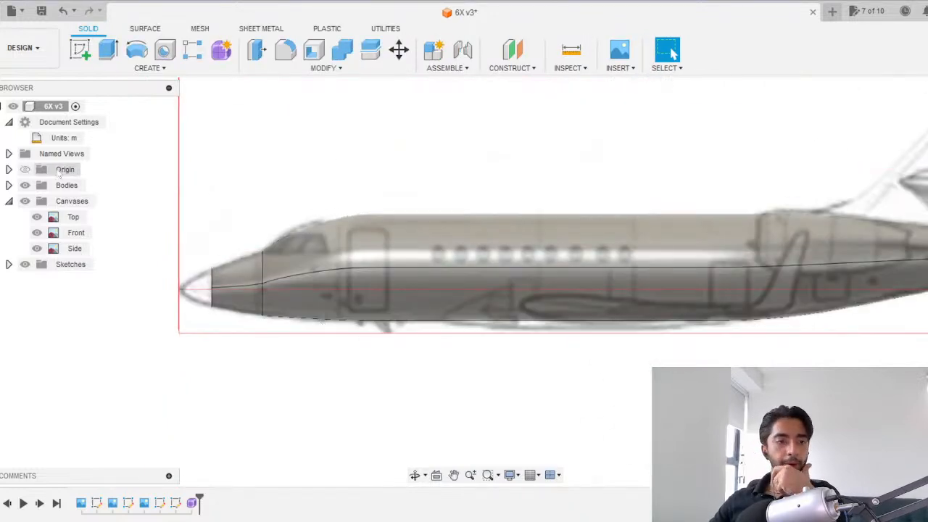
Hide the reference canvases and inspect the bare fuselage shape from the side and at an angle.
left_click(25, 200)
scroll(406, 362, "down", 2)
scroll(483, 346, "up", 2)
scroll(246, 346, "up", 3)
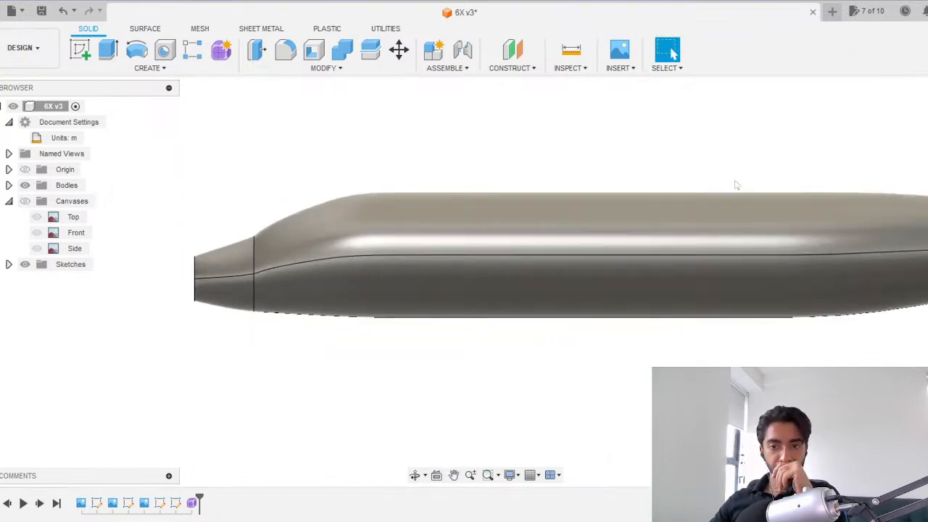
scroll(513, 277, "down", 2)
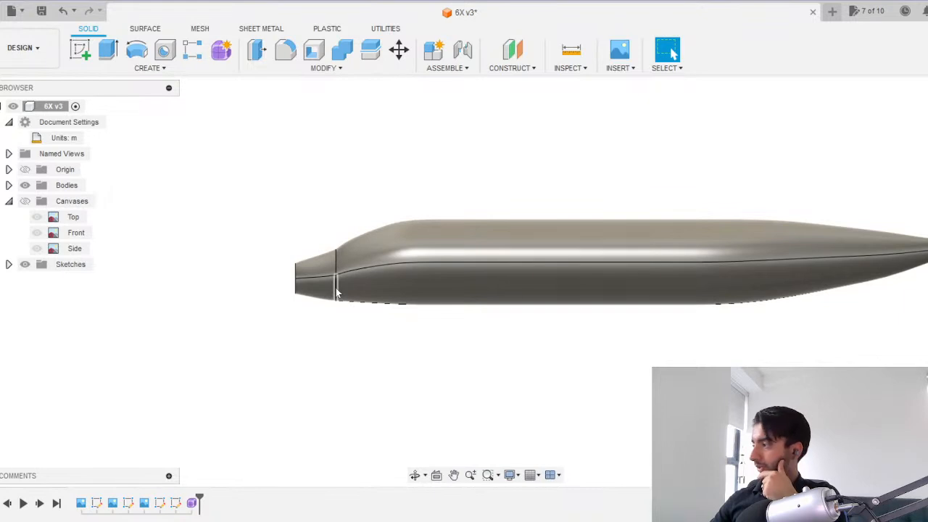
scroll(295, 290, "down", 2)
scroll(295, 289, "up", 4)
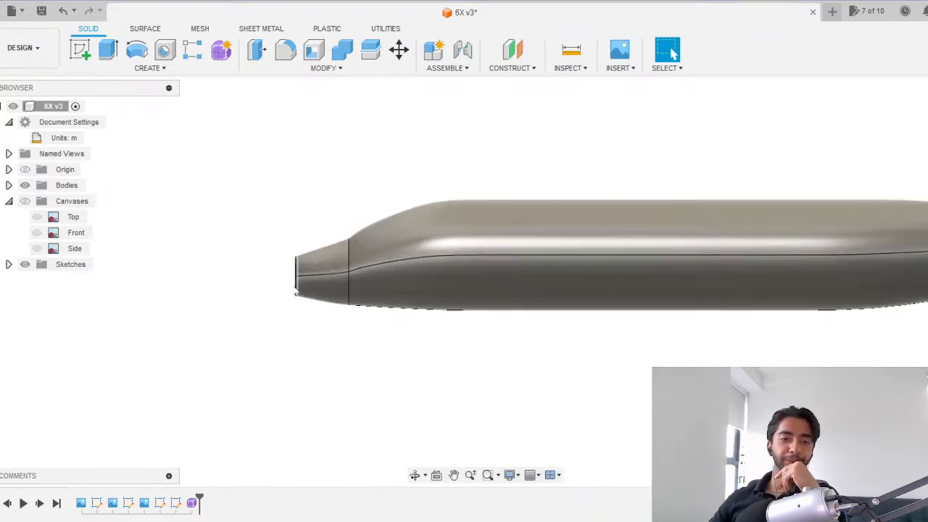
scroll(391, 290, "down", 3)
mouse_move(381, 321)
middle_mouse_down()
mouse_move(394, 314)
mouse_move(468, 332)
mouse_move(505, 322)
mouse_move(497, 315)
mouse_move(398, 352)
mouse_move(377, 326)
middle_mouse_up()
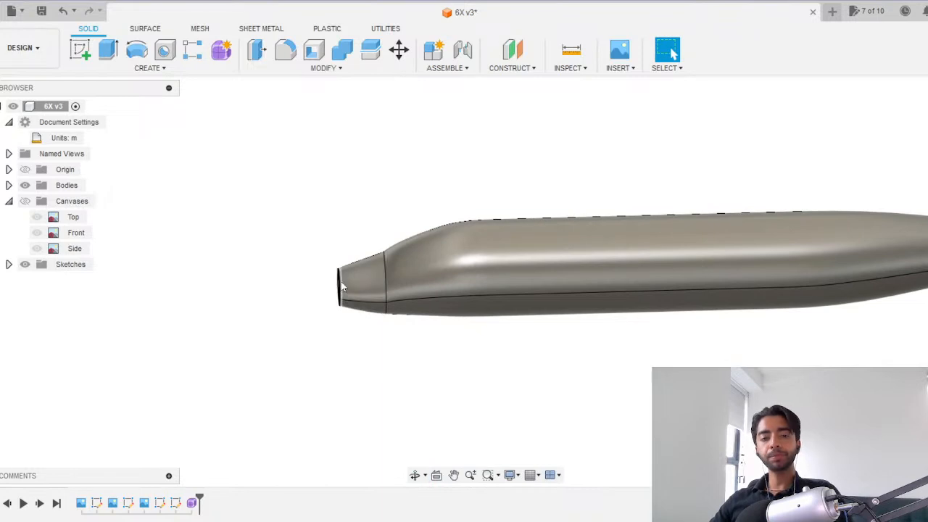
scroll(580, 252, "down", 2)
middle_click_drag(744, 251, 638, 226)
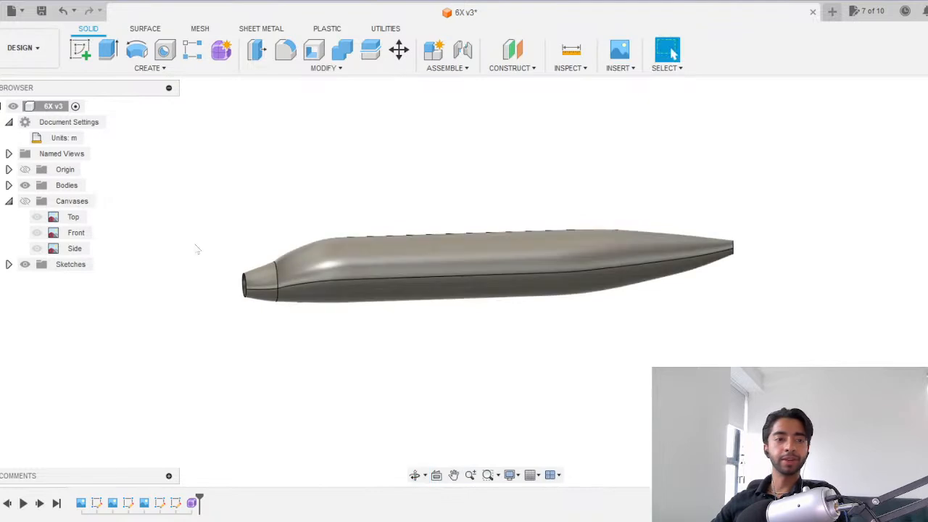
Show the reference canvases again and compare the fuselage with the front view and the side view's tail outline.
left_click(25, 201)
left_click(926, 113)
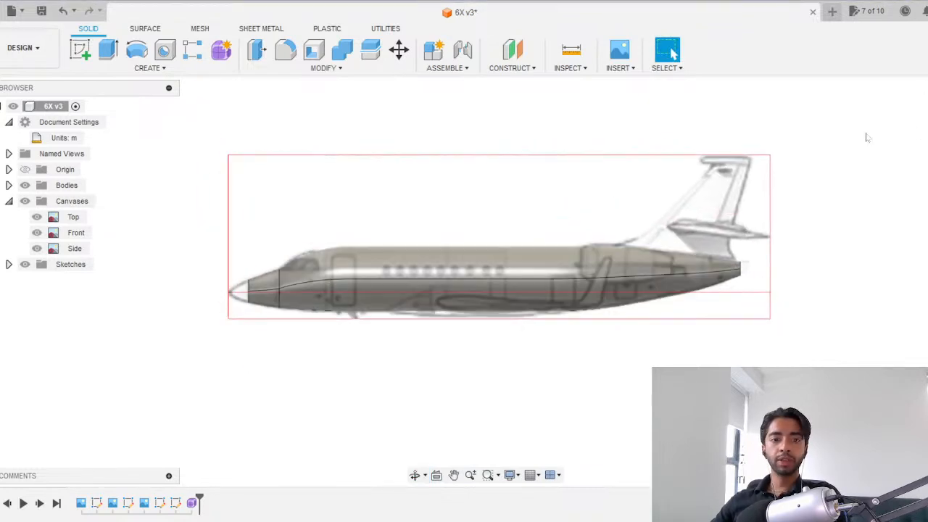
left_click(926, 116)
scroll(444, 285, "up", 8)
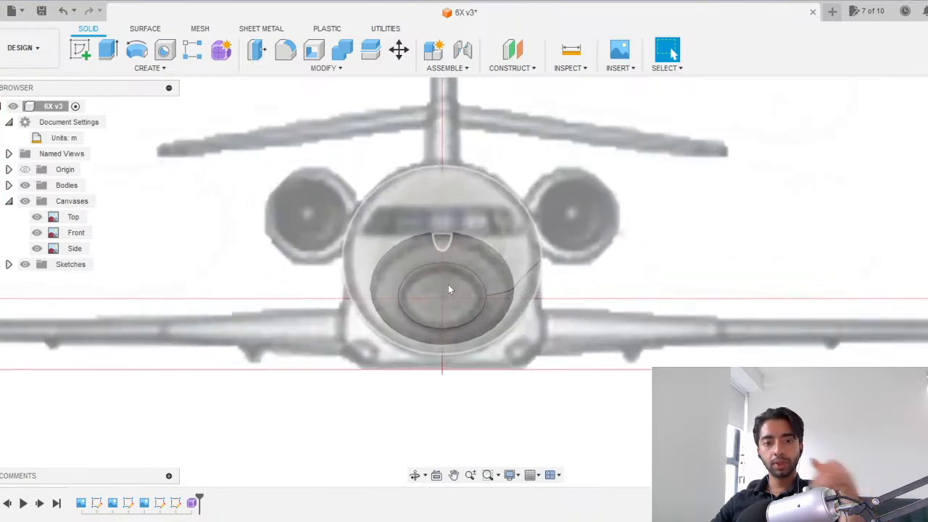
scroll(448, 288, "up", 3)
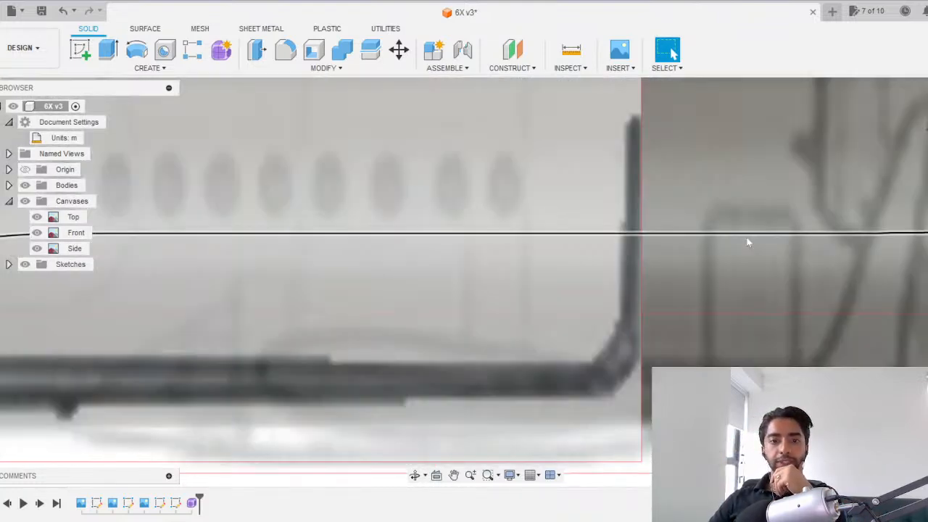
scroll(598, 311, "down", 5)
middle_click_drag(601, 311, 486, 288)
scroll(601, 286, "up", 5)
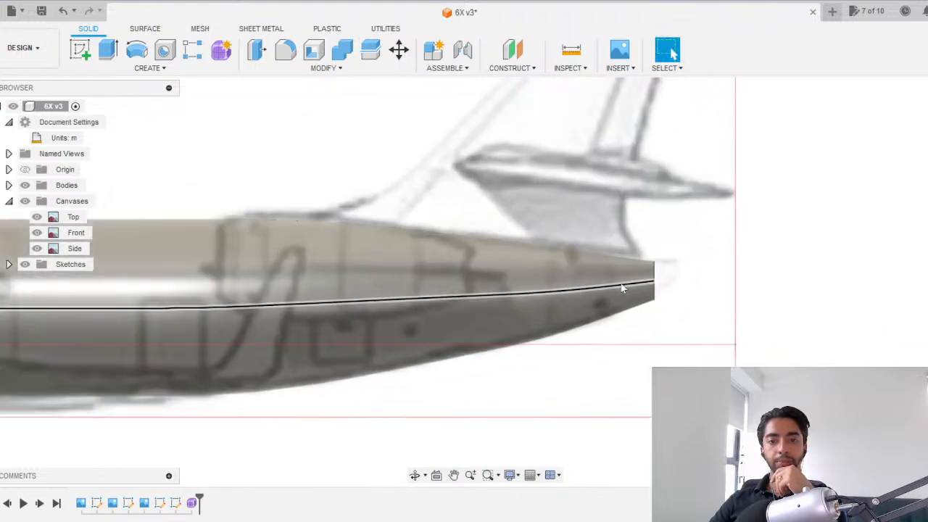
Close the open tail end of the fuselage with a surface Patch on its boundary edge.
left_click(9, 186)
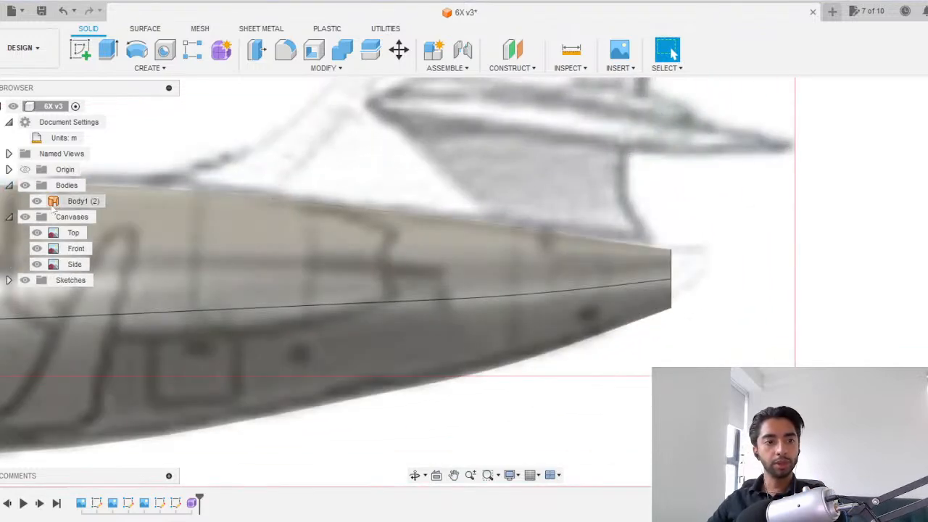
left_click(76, 201)
scroll(326, 316, "down", 5)
middle_click_drag(326, 317, 721, 360)
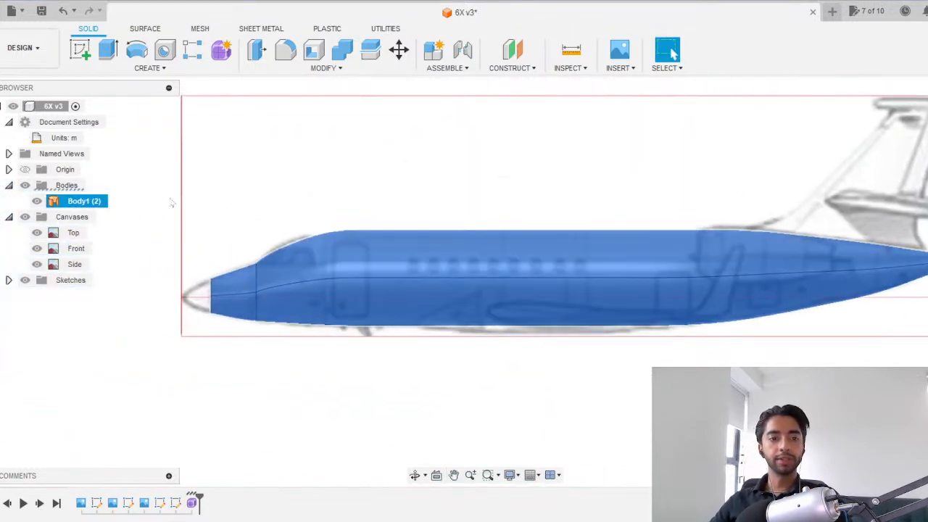
middle_click_drag(479, 393, 591, 402, "shift")
scroll(778, 305, "up", 3)
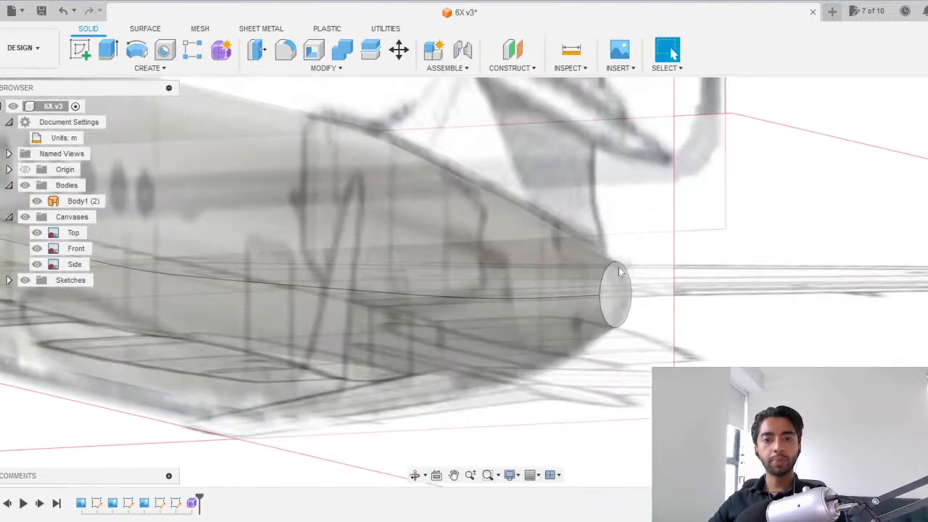
left_click(149, 28)
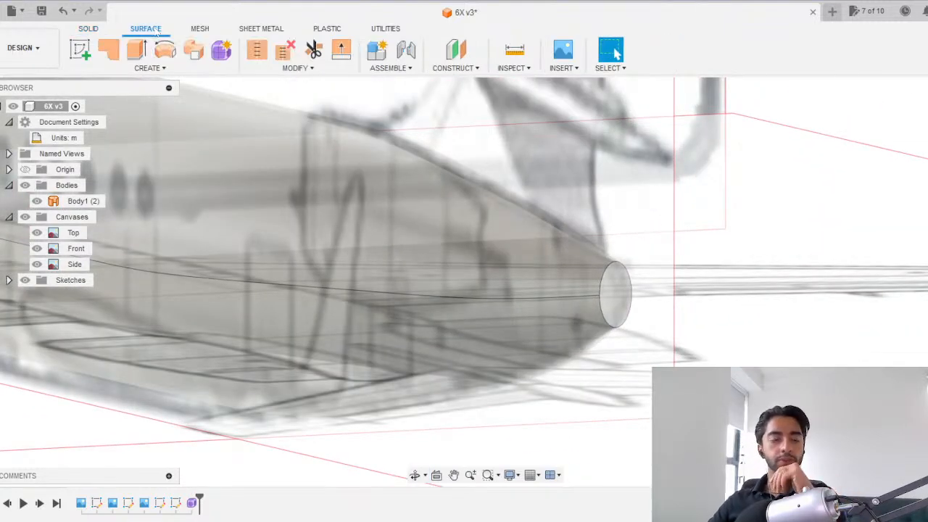
left_click(108, 49)
left_click(629, 293)
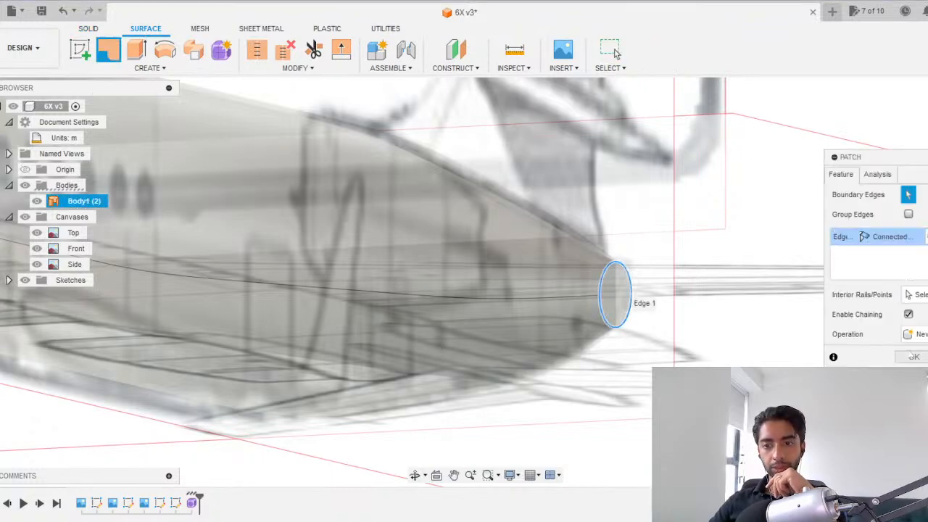
left_click(911, 355)
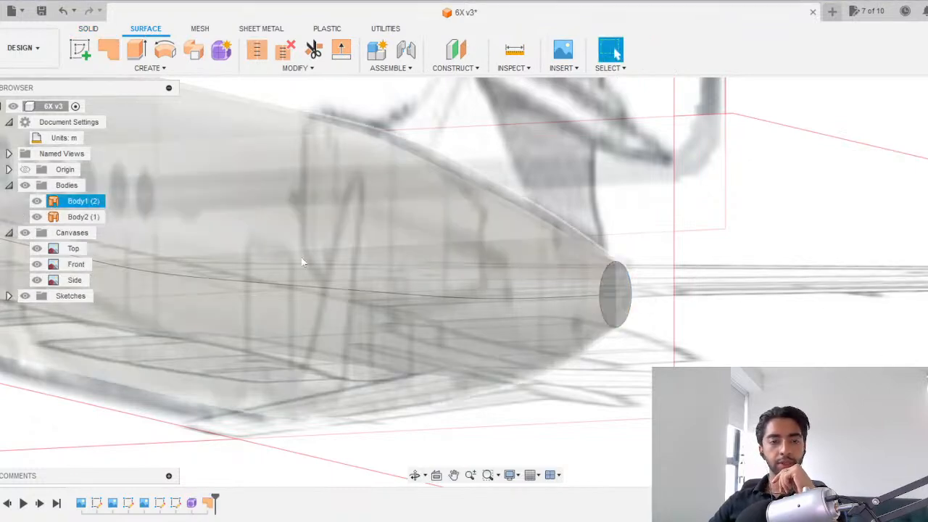
Close the open nose end of the fuselage with a surface Patch on its boundary edge.
scroll(301, 260, "down", 5)
middle_click_drag(276, 283, 510, 284)
middle_click_drag(287, 274, 453, 273, "shift")
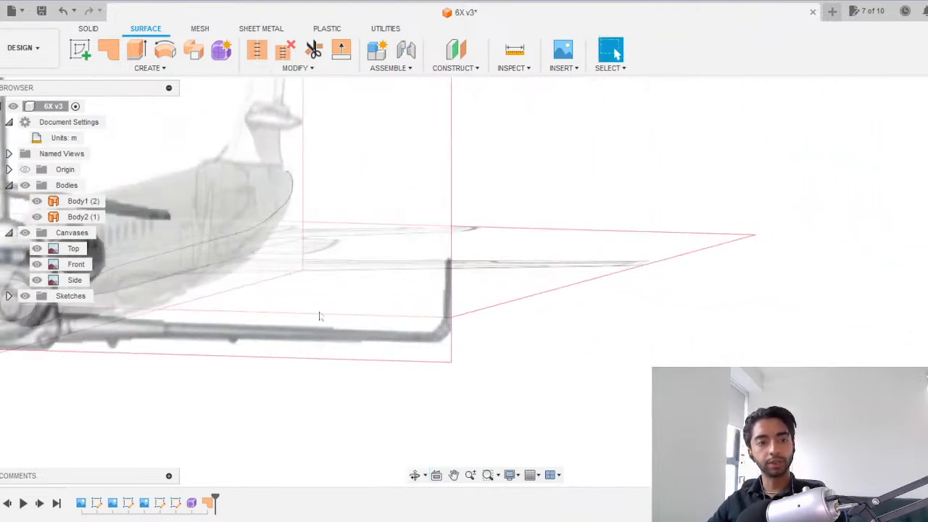
middle_click_drag(321, 315, 725, 304)
scroll(384, 279, "up", 5)
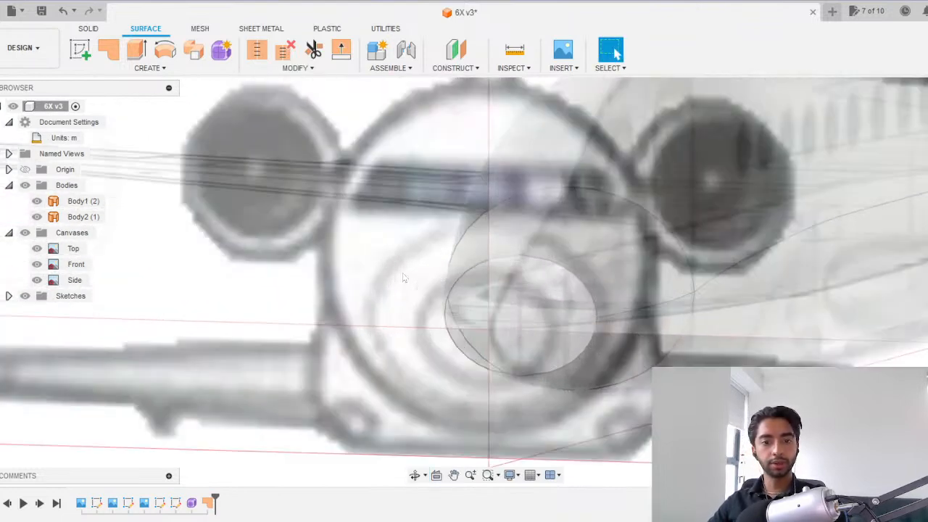
left_click(108, 49)
left_click(572, 278)
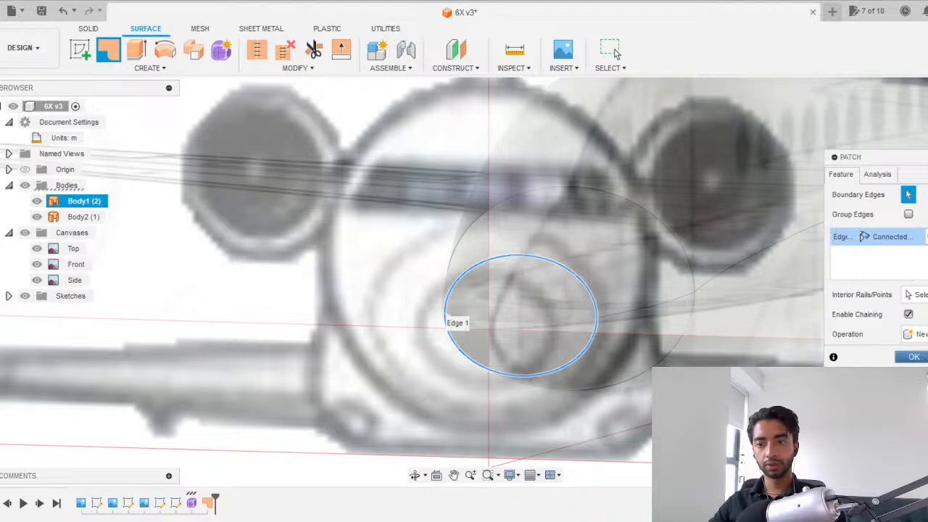
left_click(912, 355)
Hide the canvases and stitch the fuselage surface and both end patches together as a new body.
left_click(25, 248)
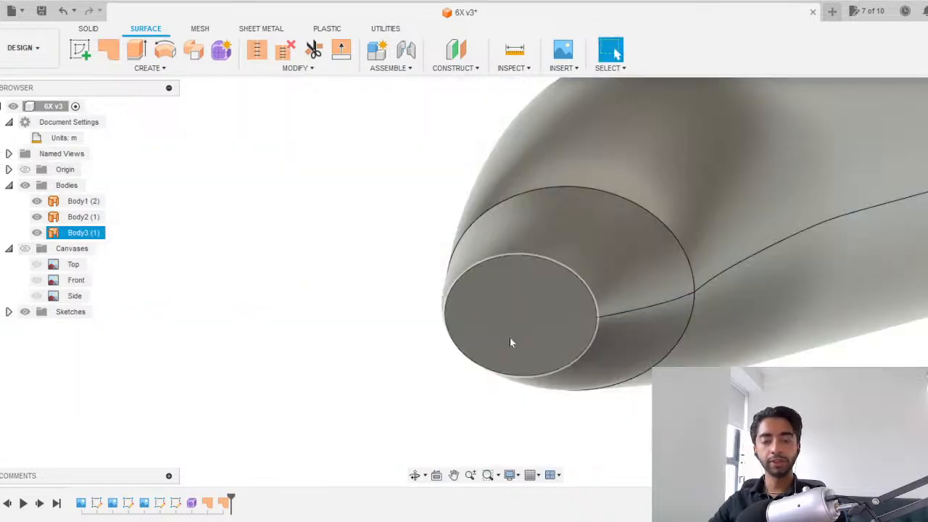
scroll(509, 337, "down", 5)
middle_click_drag(483, 369, 319, 356, "shift")
left_click(253, 51)
left_click(590, 271)
middle_click_drag(590, 271, 339, 253)
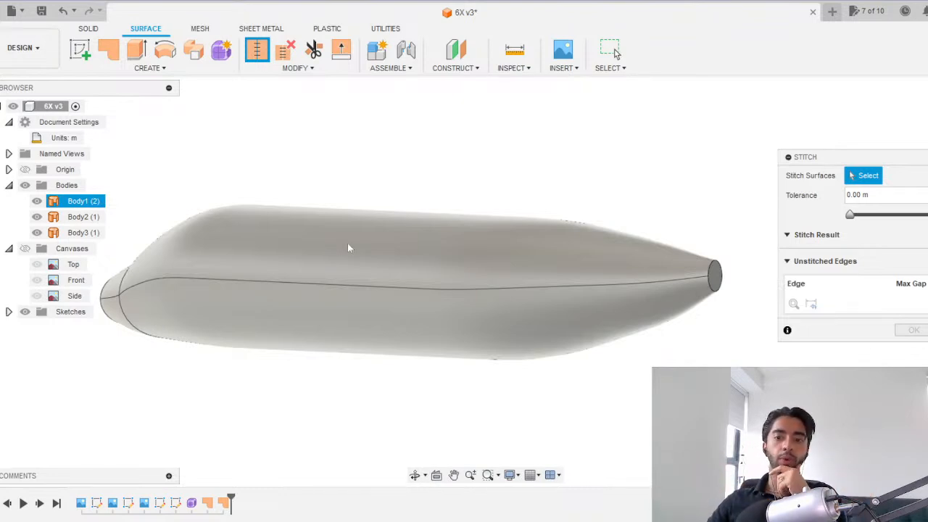
scroll(735, 266, "up", 4)
left_click(704, 286)
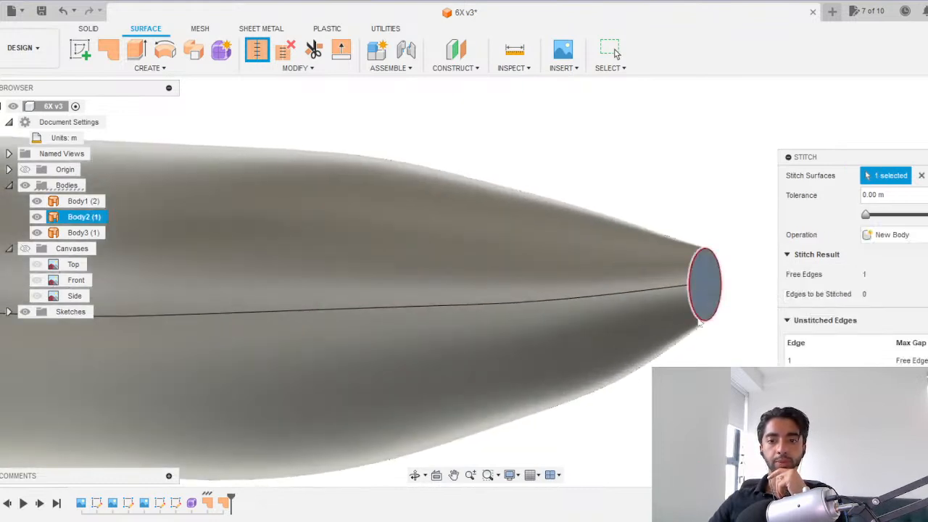
left_click(558, 266)
scroll(548, 276, "down", 4)
middle_click_drag(547, 278, 337, 348, "shift")
left_click(337, 346)
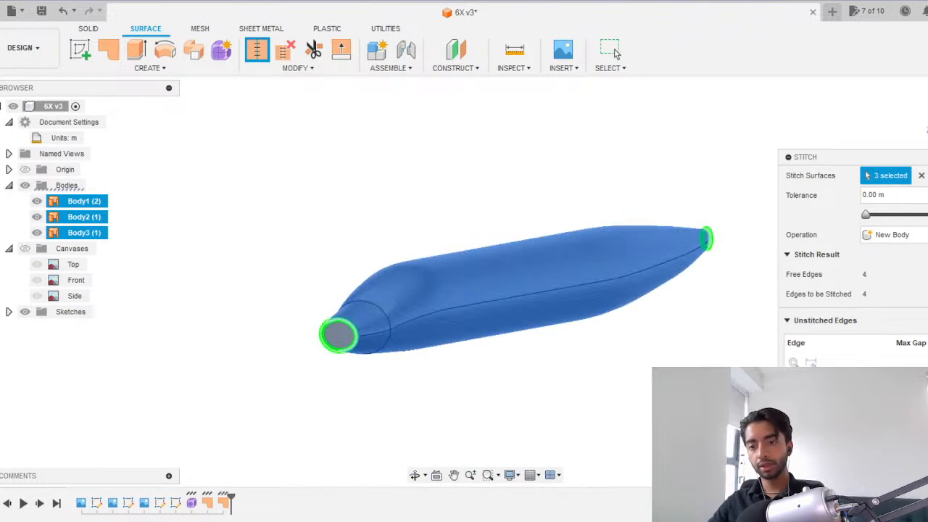
key("Return")
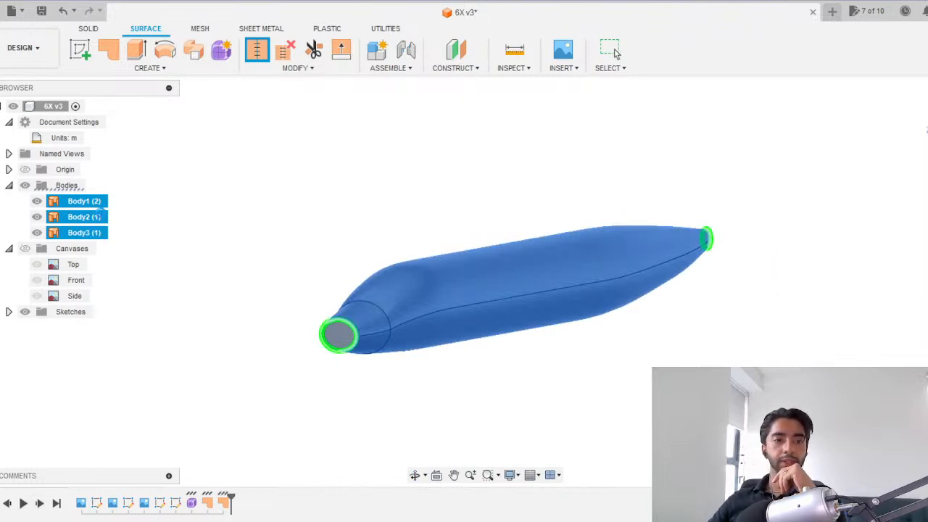
Check the stitched fuselage body and save the document as a new version.
left_click(85, 203)
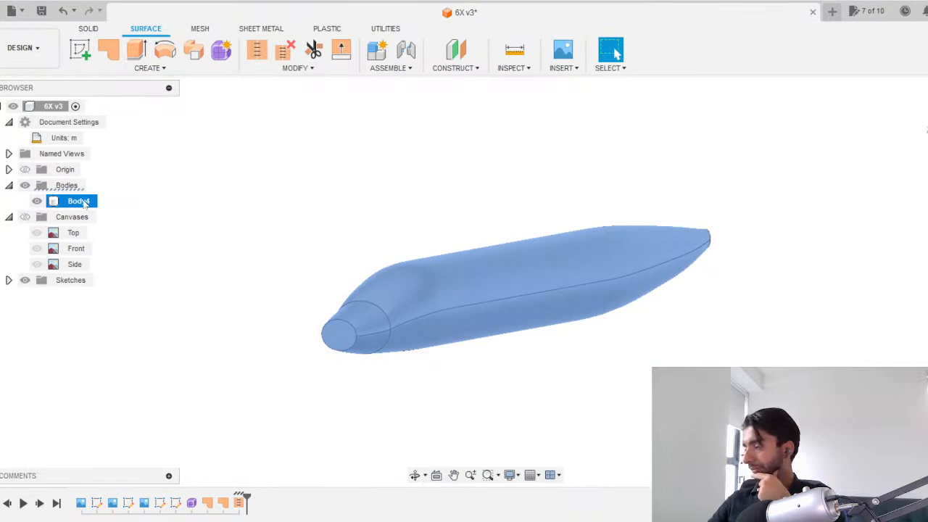
left_click(416, 201)
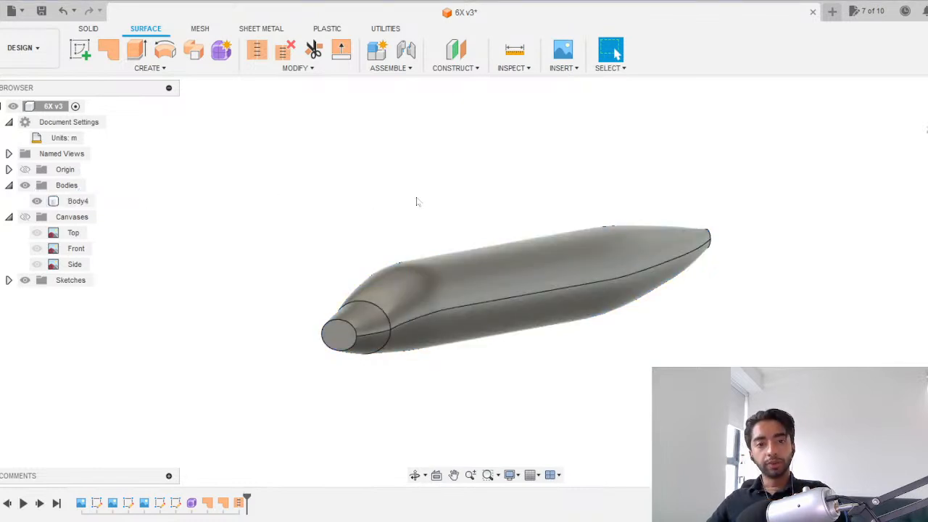
key("ctrl+s")
key("Return")
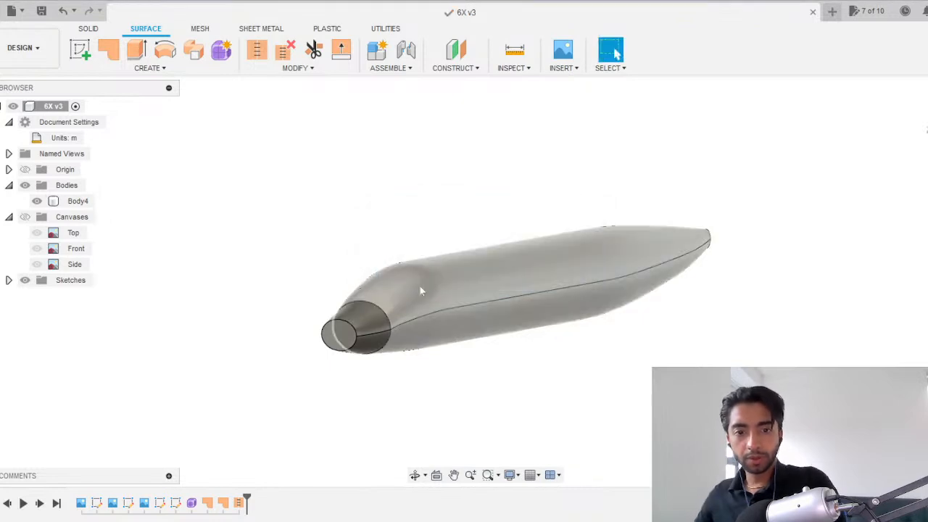
Show the canvases, compare the windshield area with the side reference, and reopen the fuselage form for editing.
left_click(25, 217)
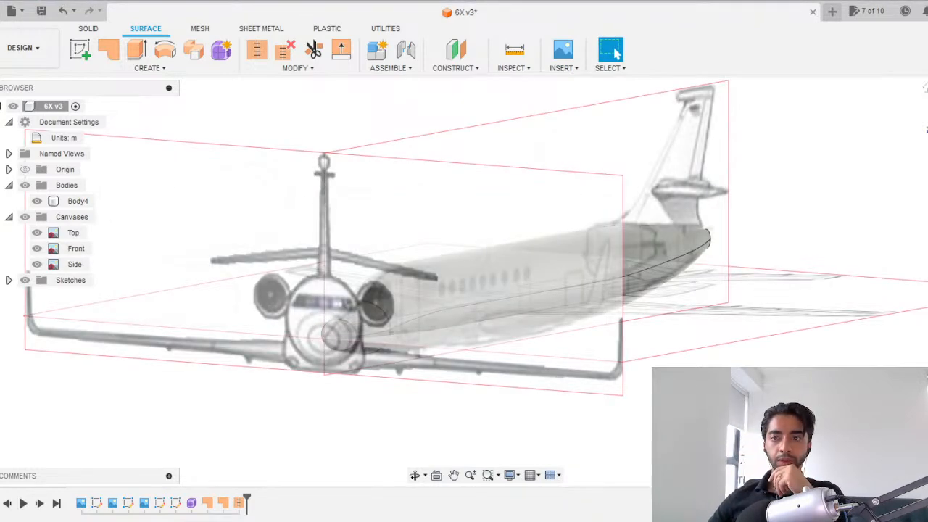
left_click(927, 129)
middle_click_drag(434, 239, 408, 242)
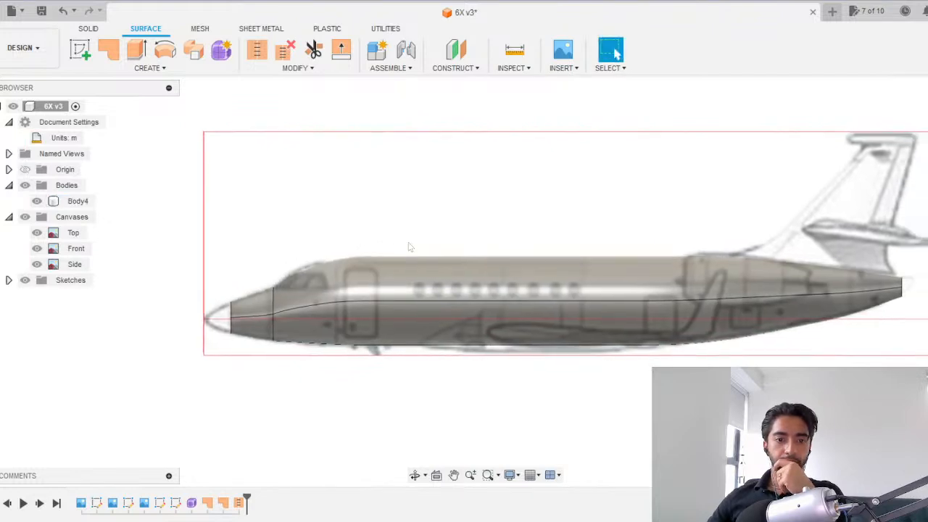
scroll(408, 242, "up", 8)
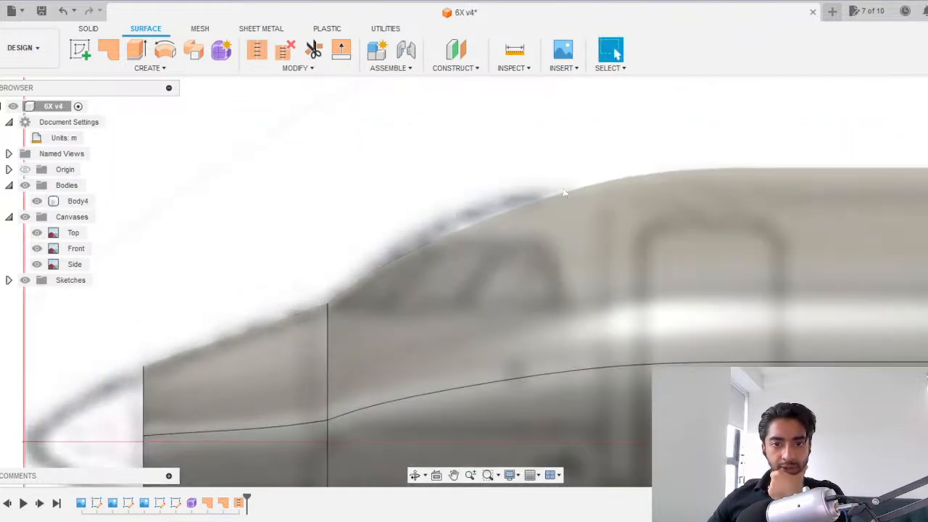
scroll(467, 246, "down", 6)
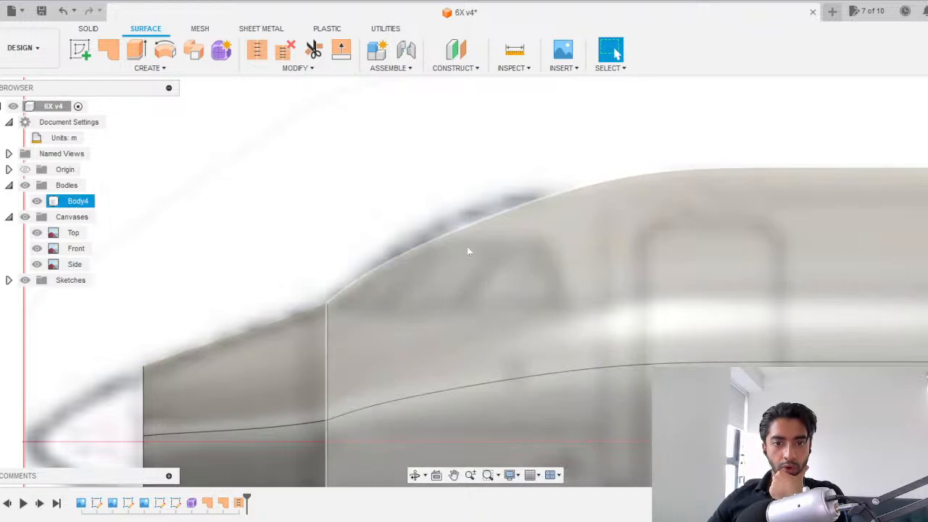
left_click(191, 502)
double_click(191, 502)
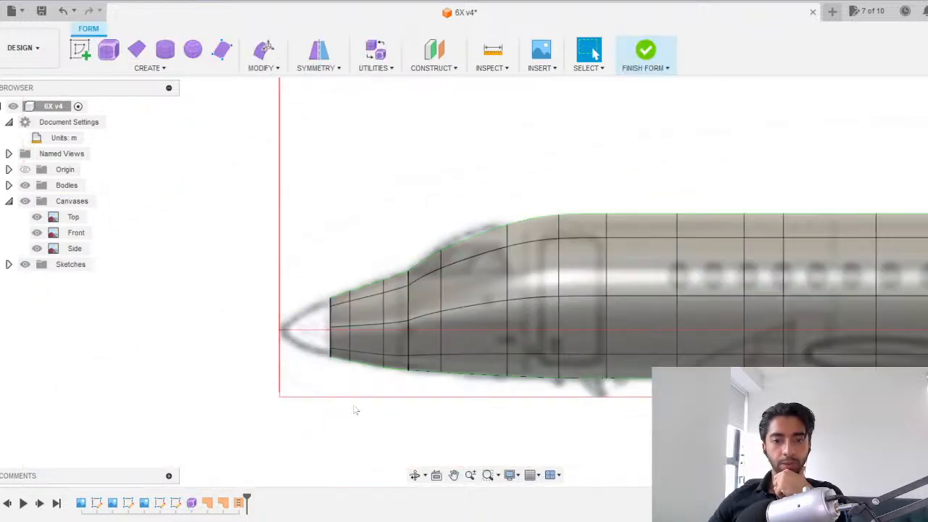
Move the edge ring just behind the windshield base aft and upward to follow the windshield outline in the side reference.
scroll(442, 311, "up", 4)
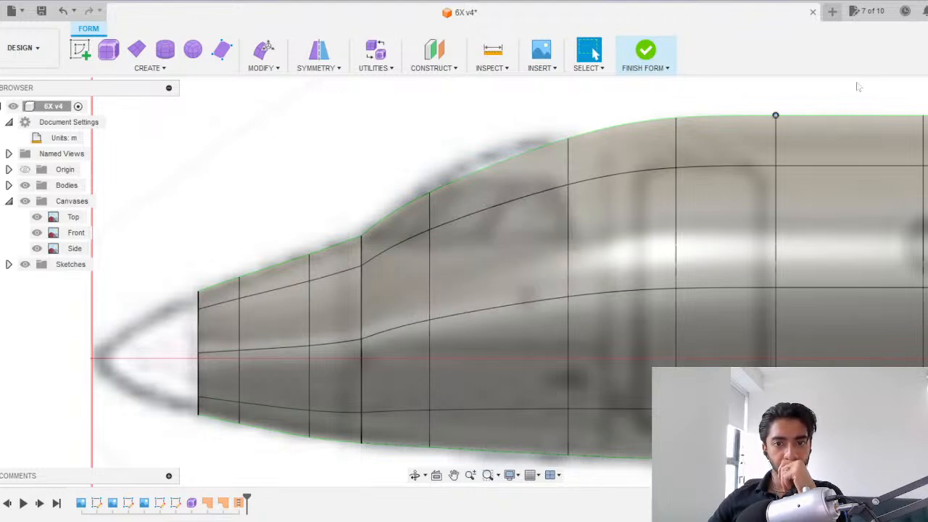
middle_click_drag(275, 218, 269, 290, "shift")
scroll(290, 281, "down", 4)
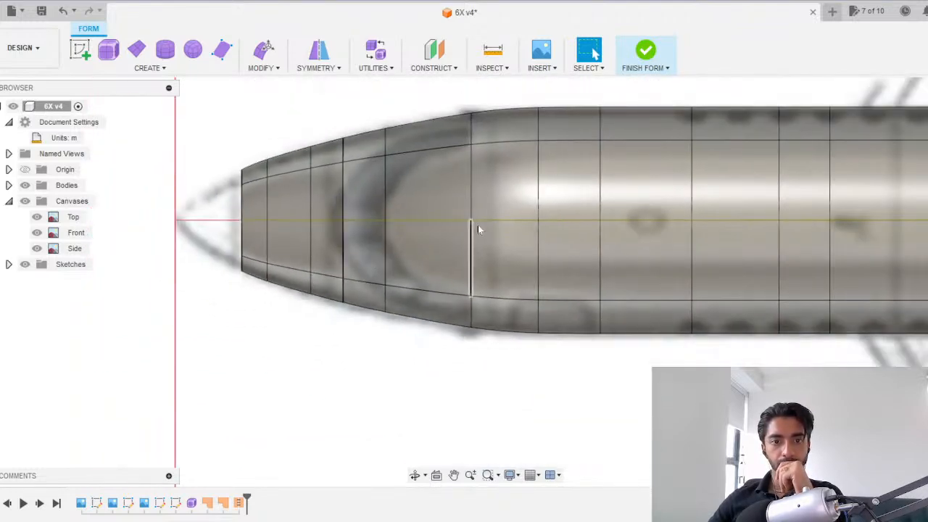
scroll(460, 229, "up", 1)
middle_click_drag(362, 287, 367, 236, "shift")
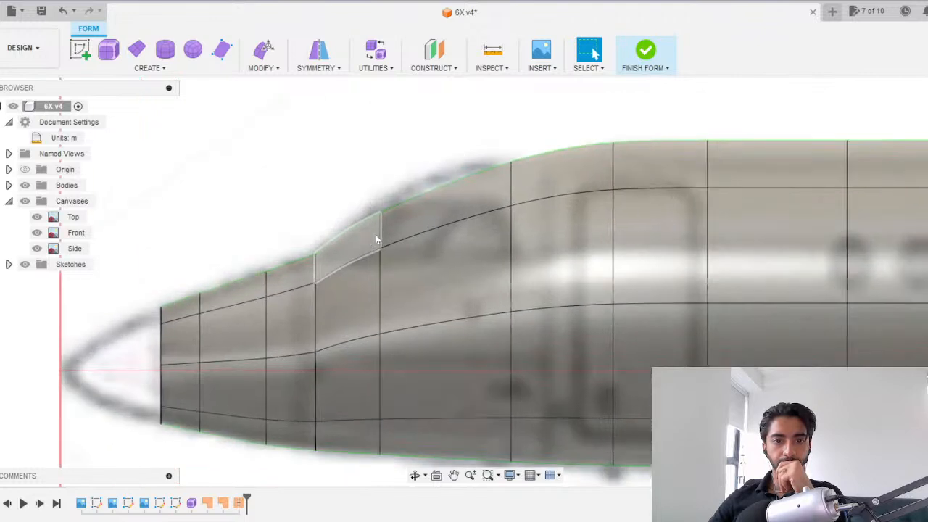
double_click(378, 274)
right_click(378, 273)
left_click(417, 251)
left_click_drag(340, 335, 410, 303)
scroll(495, 224, "down", 2)
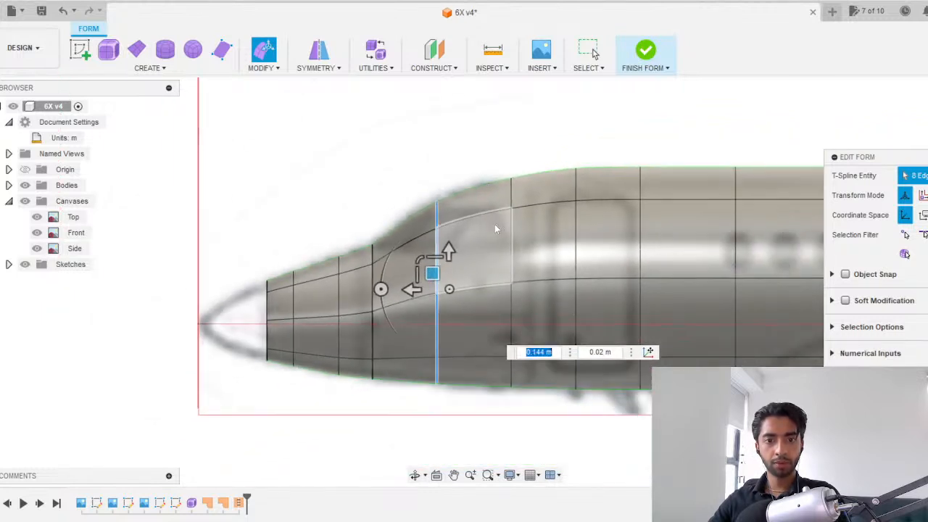
Finish the form edit and compare the fuselage profile with the side reference from nose to tail.
left_click(649, 53)
scroll(580, 220, "down", 3)
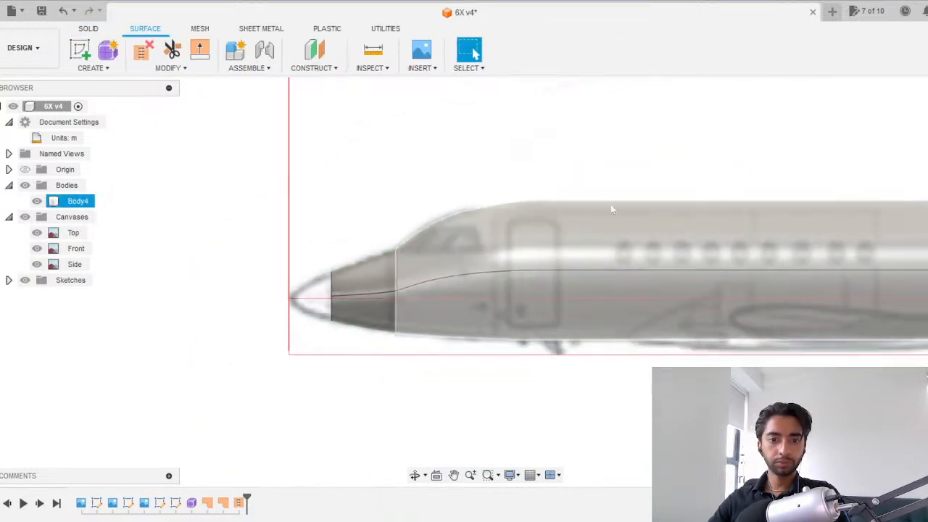
scroll(551, 209, "up", 3)
scroll(539, 196, "down", 3)
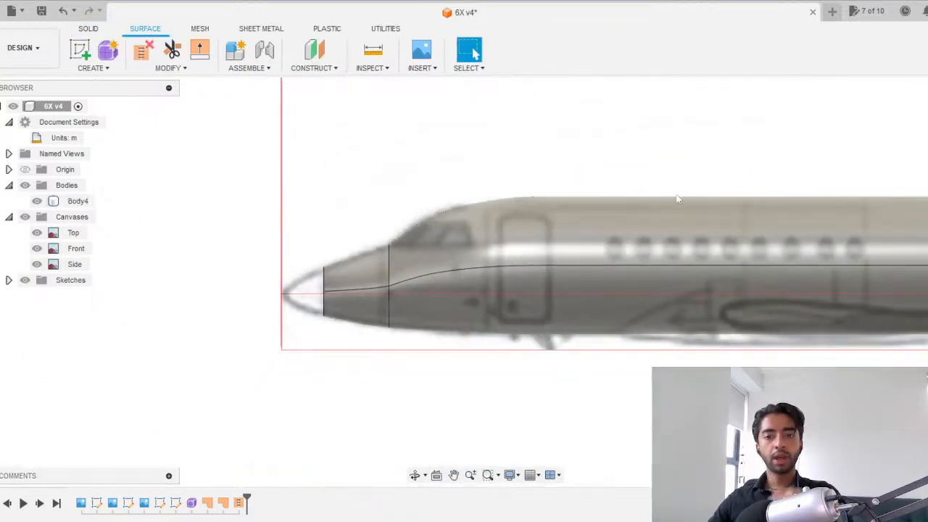
left_click(673, 197)
middle_click_drag(674, 198, 476, 197)
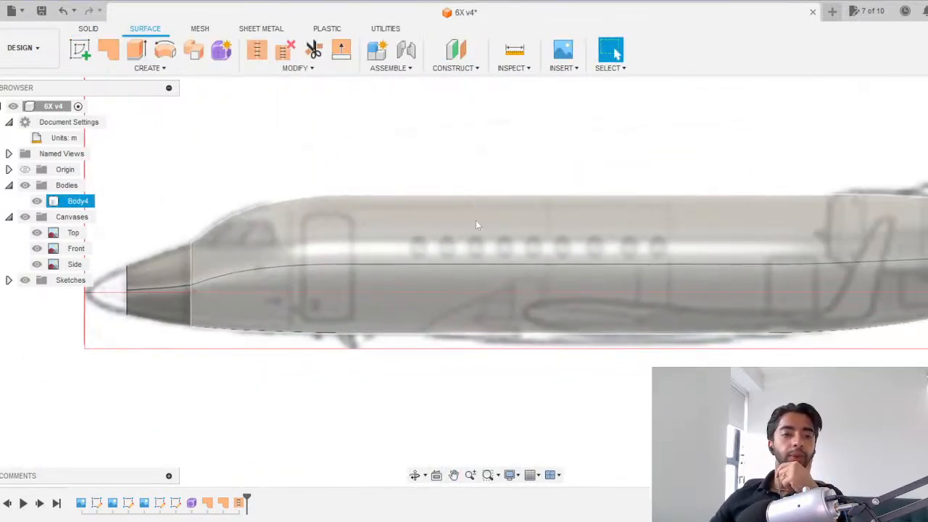
scroll(475, 221, "down", 3)
middle_click_drag(822, 245, 618, 271)
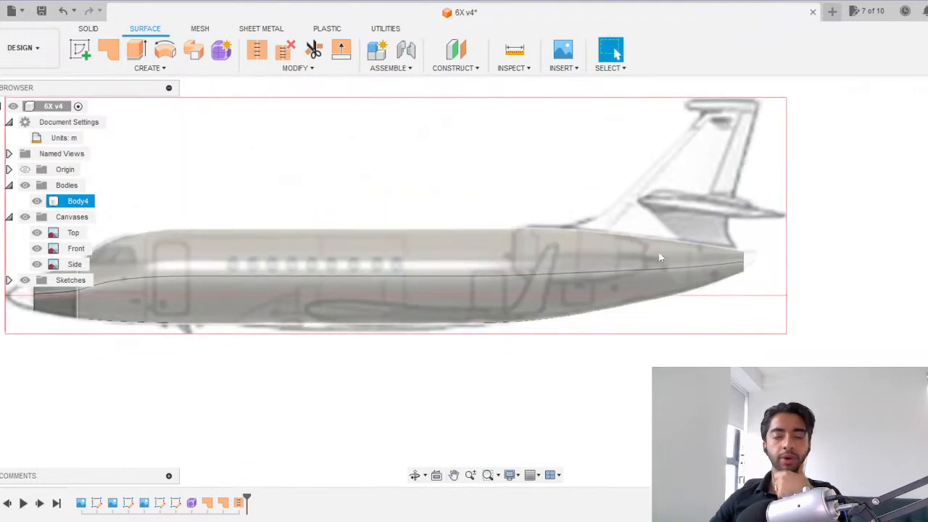
middle_click_drag(418, 210, 311, 233, "shift")
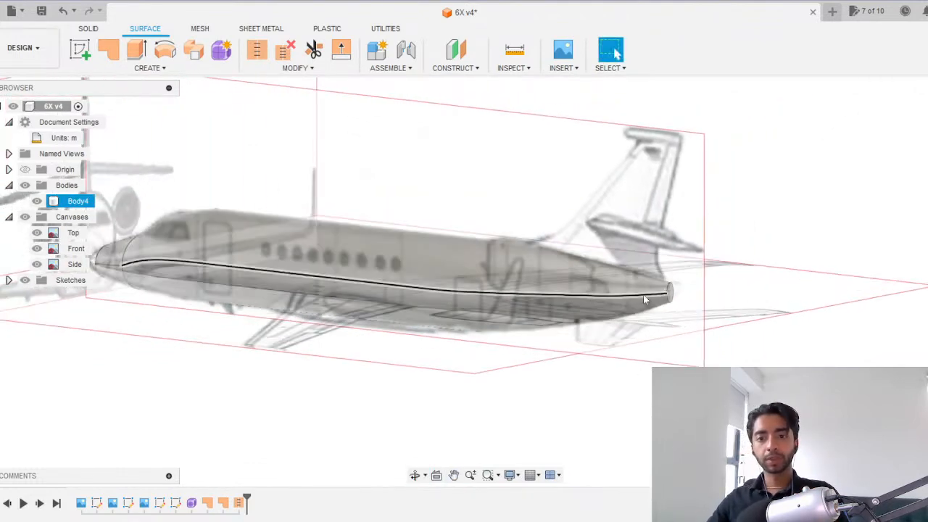
Start a sketch on the fuselage's flat tail end face and project the face outline into it.
scroll(674, 296, "up", 4)
scroll(673, 296, "up", 5)
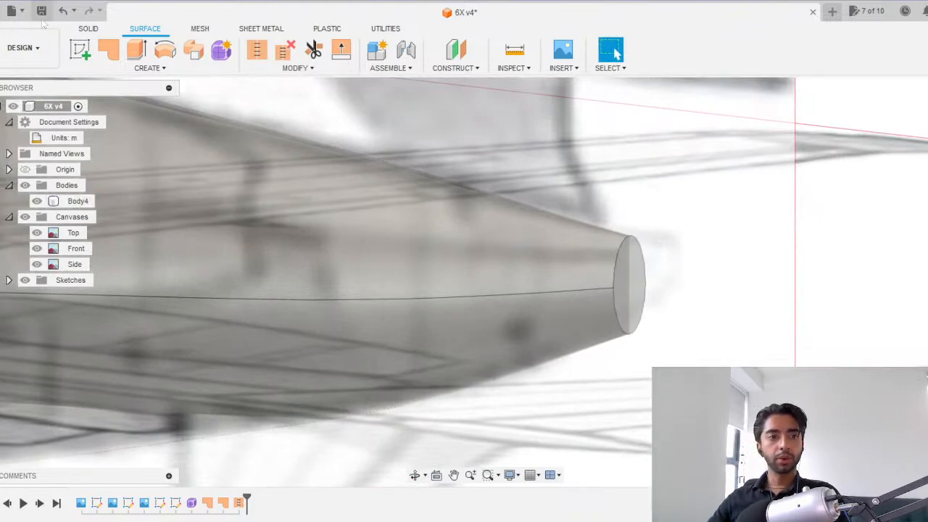
left_click(82, 50)
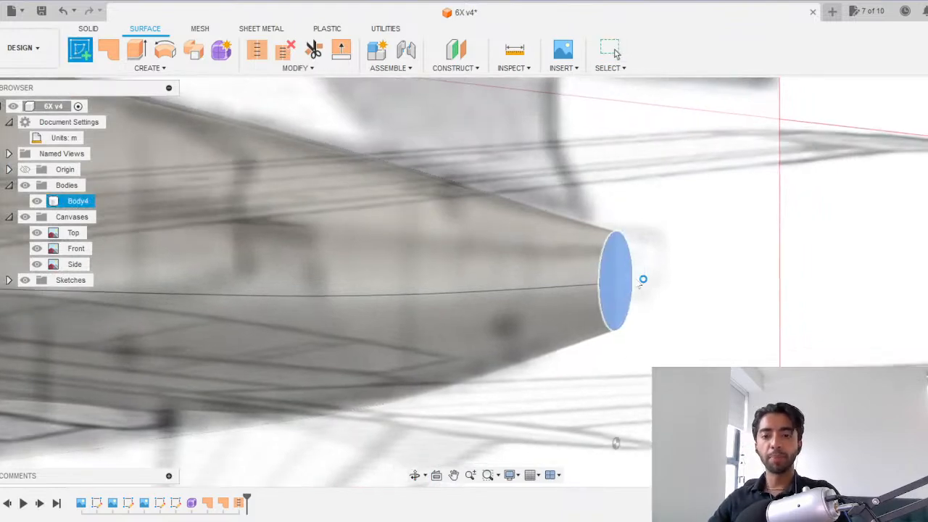
left_click(629, 283)
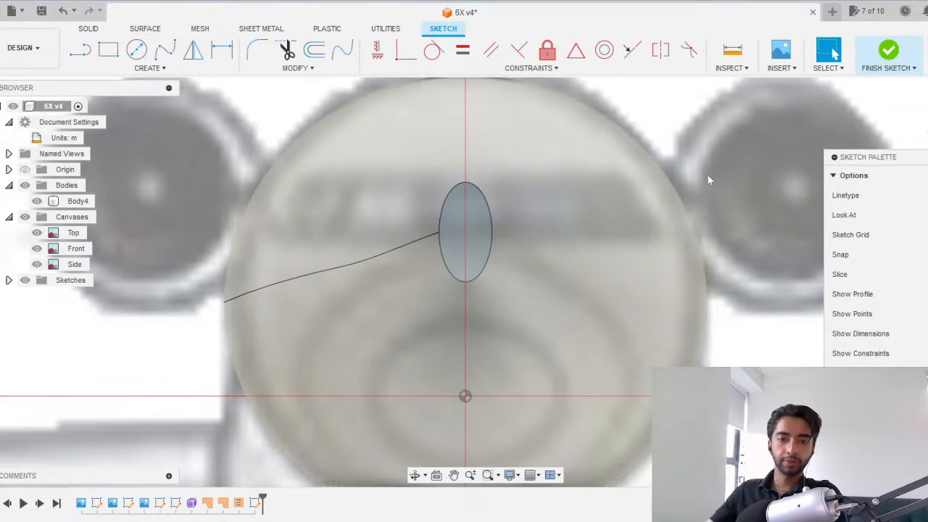
left_click(484, 209)
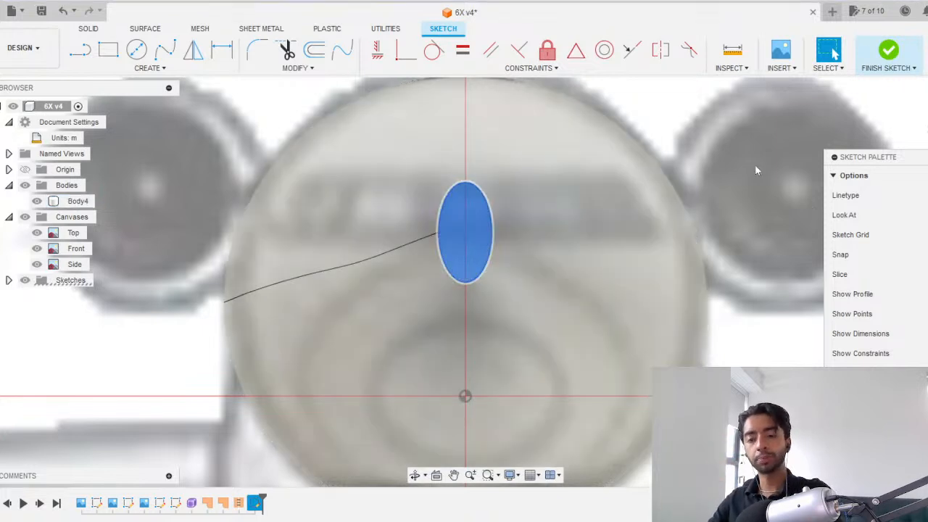
key("p")
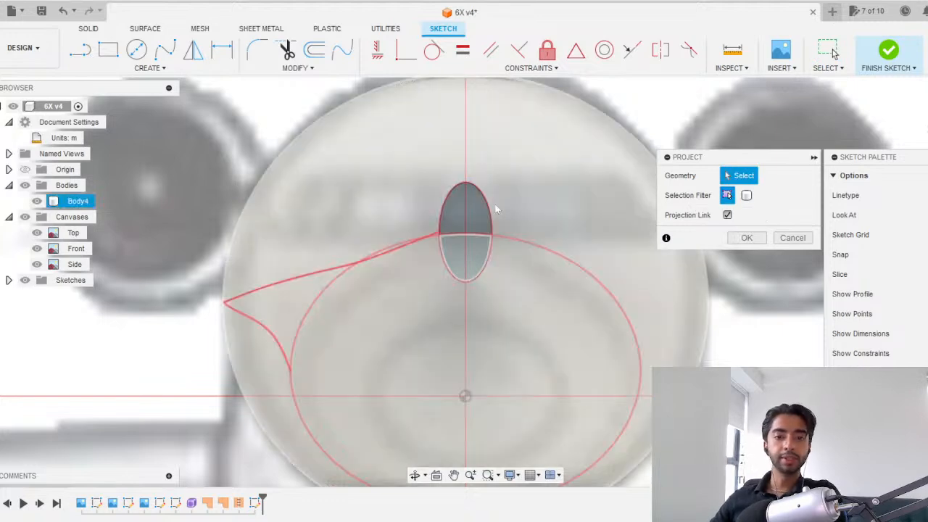
left_click(485, 210)
left_click(744, 237)
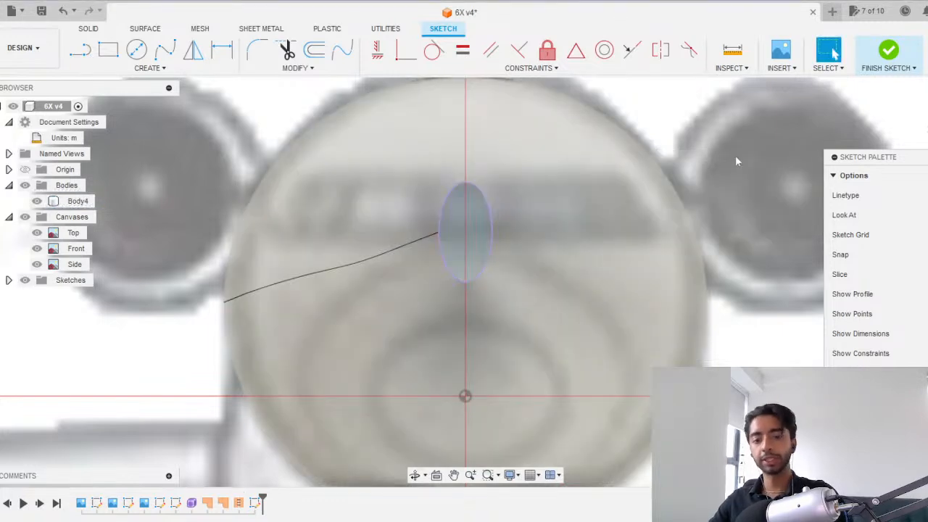
Draw a vertical line on the centre axis that crosses the projected tail ellipse from below to above.
key("l")
scroll(395, 239, "down", 3)
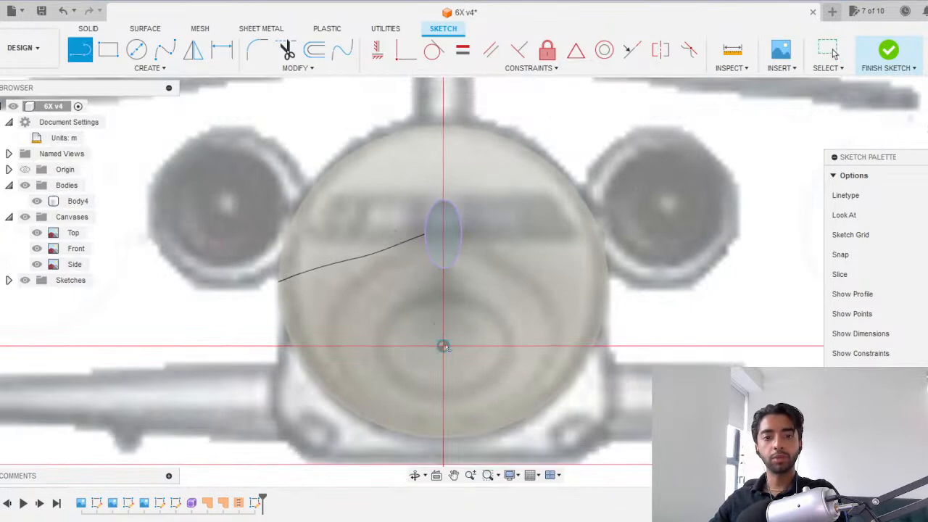
left_click(443, 304)
left_click(442, 173)
scroll(442, 187, "up", 4)
Trim the line's ends outside the ellipse so only the segment dividing it remains, and finish the sketch.
key("t")
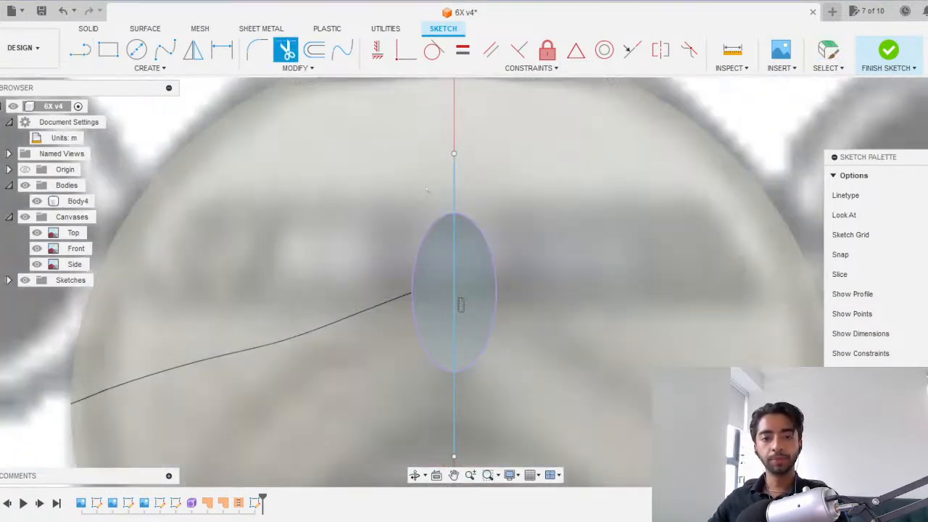
left_click(456, 181)
left_click(456, 330)
key("Escape")
key("ctrl+z")
key("t")
left_click(455, 423)
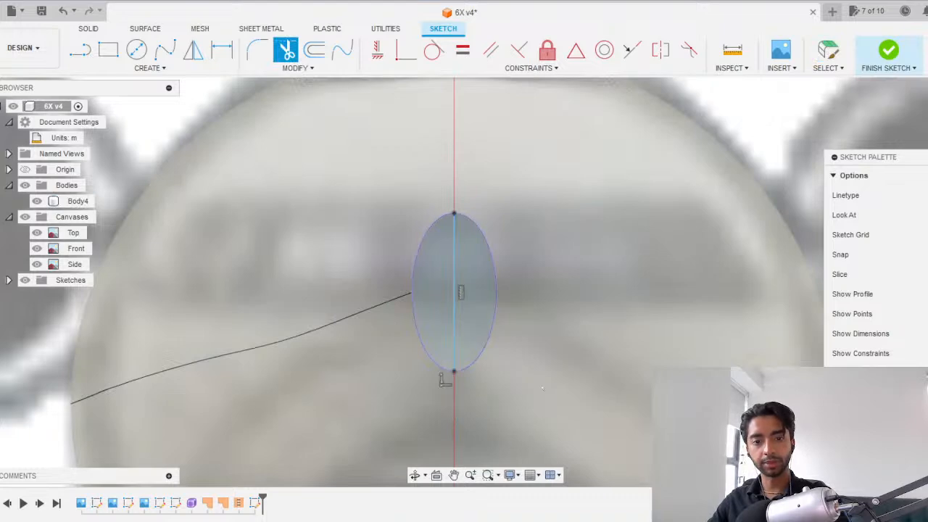
key("Escape")
scroll(542, 385, "down", 3)
left_click(540, 390)
left_click(889, 49)
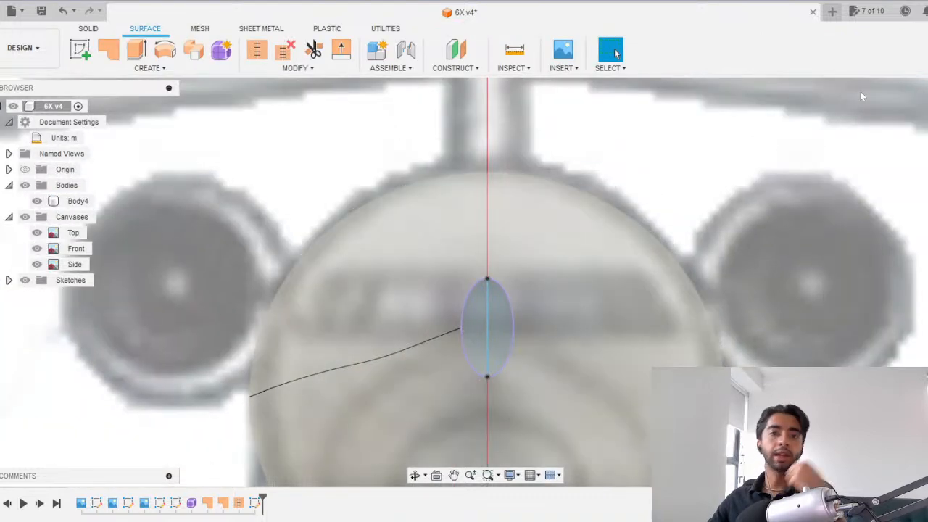
Start a sketch on the fuselage's vertical centre plane, facing the tail end in side view.
left_click(925, 124)
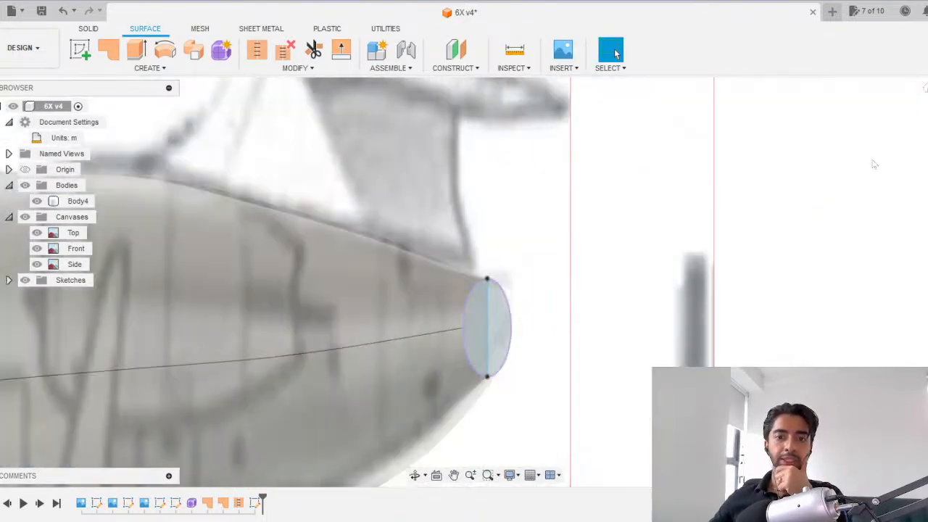
left_click(80, 50)
left_click(407, 189)
scroll(606, 283, "down", 10)
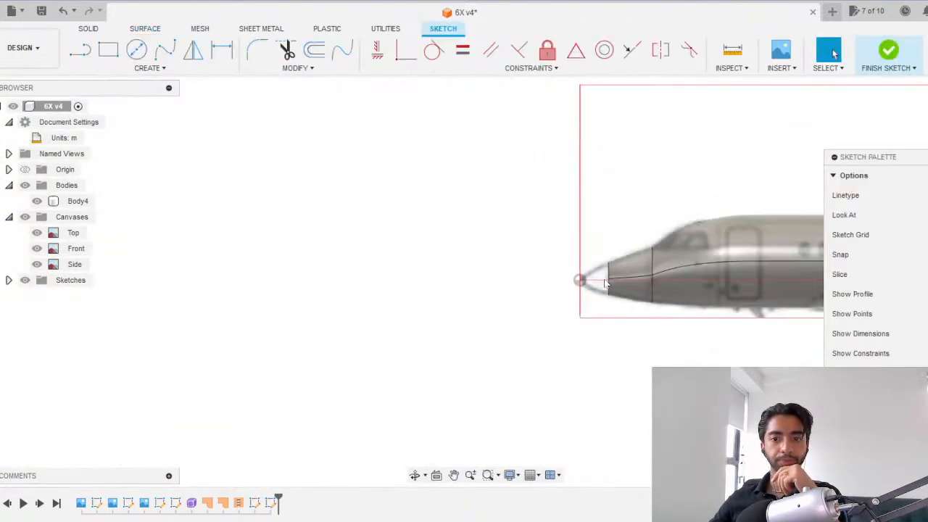
middle_click_drag(761, 262, 282, 276)
scroll(362, 279, "up", 5)
scroll(444, 308, "up", 6)
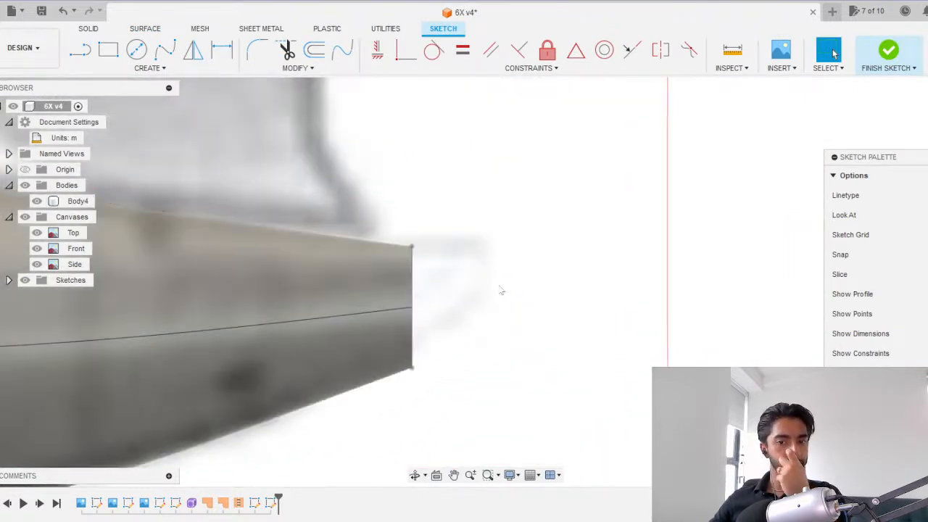
Try to project the fuselage's side face at the tail into the sketch.
key("p")
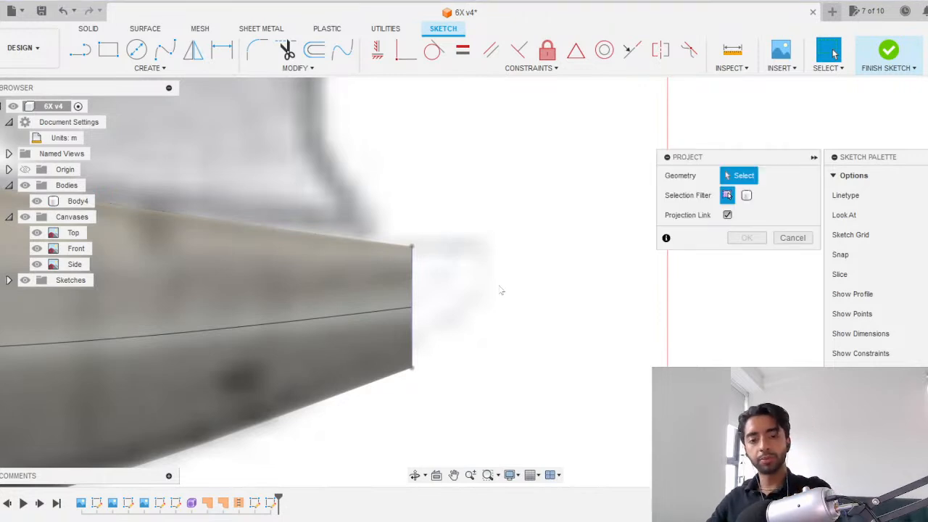
left_click(347, 279)
left_click(724, 239)
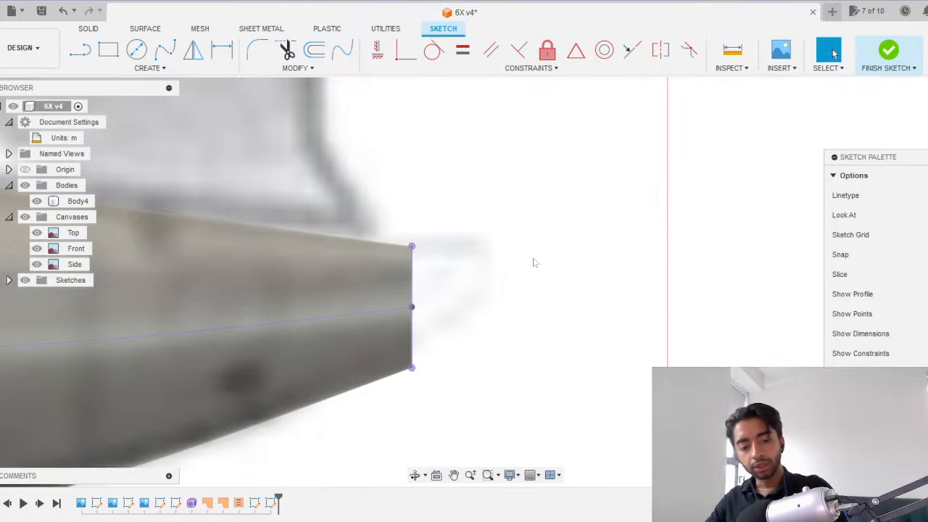
Project the whole fuselage body's outline into the sketch using the body selection filter.
key("p")
left_click(746, 195)
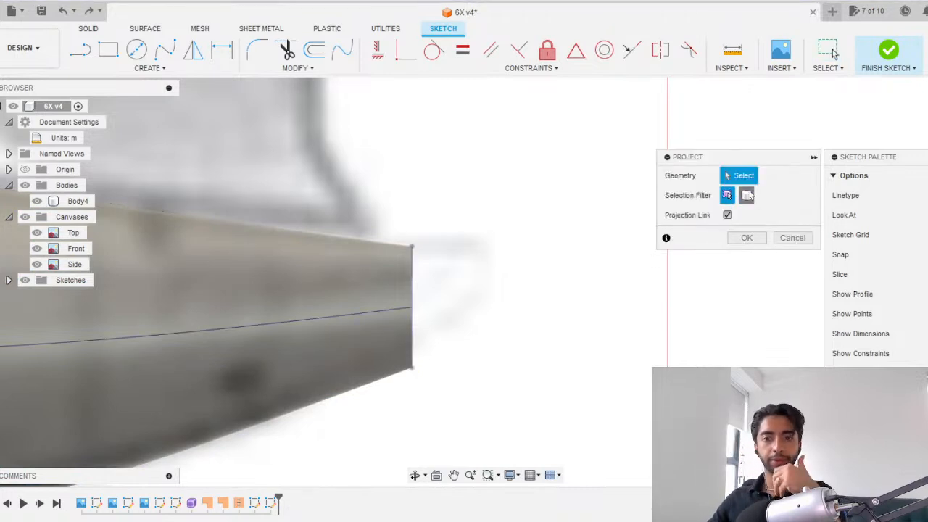
left_click(257, 265)
left_click(745, 241)
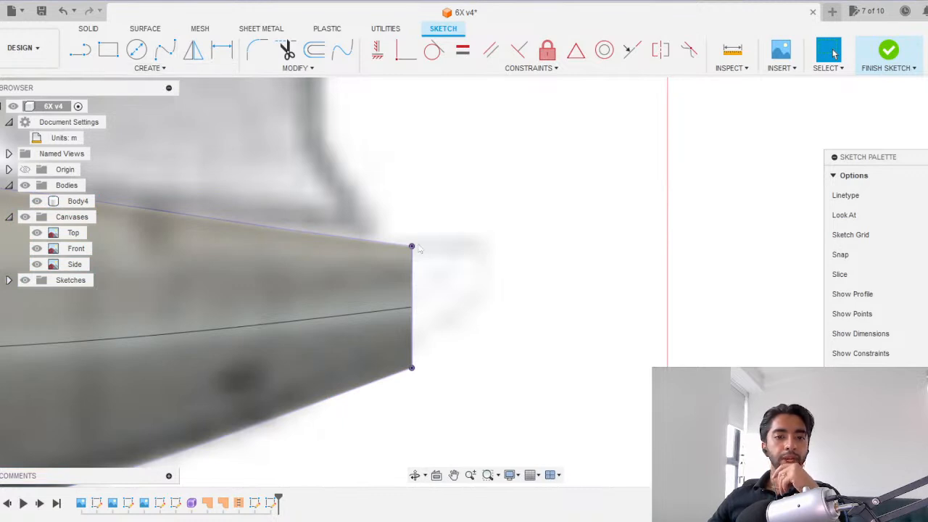
Draw a control point spline from the tail's upper corner to its lower corner, tracing the rounded tail tip in the side reference.
left_click(148, 67)
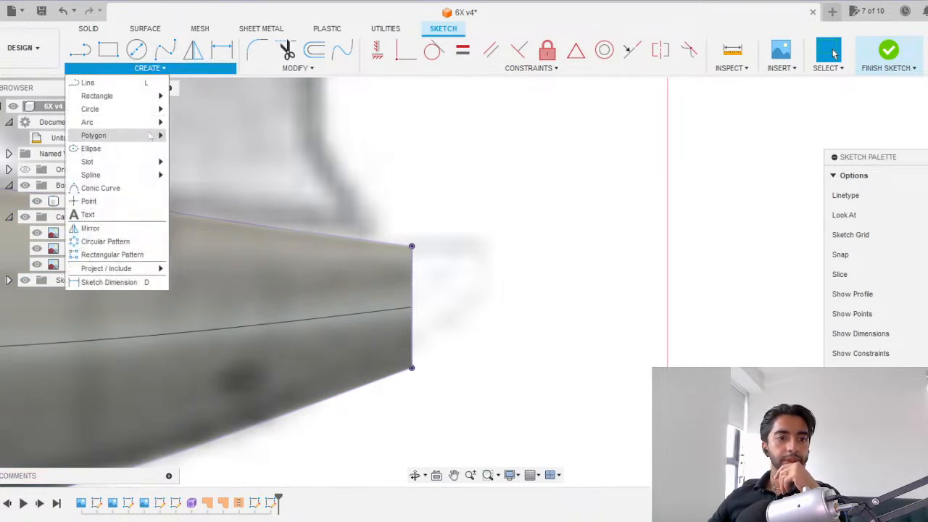
mouse_move(145, 175)
left_click(197, 187)
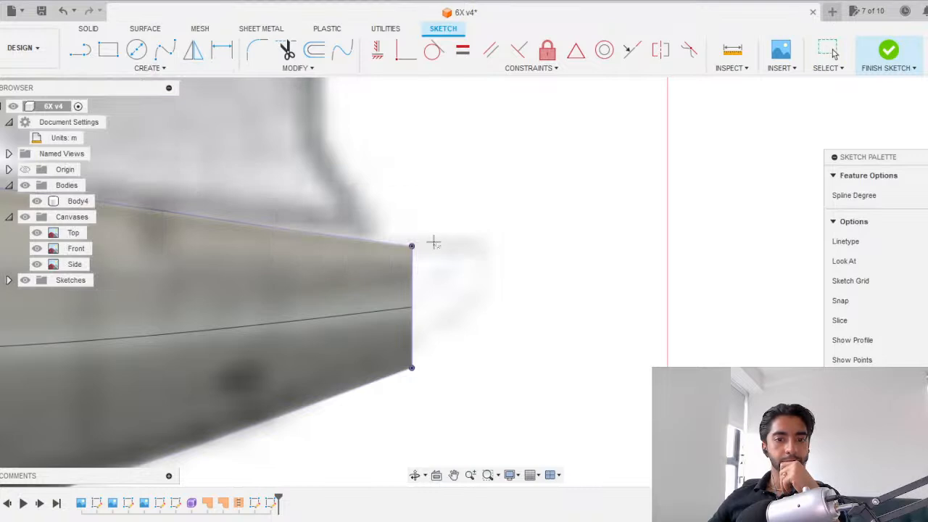
scroll(473, 251, "up", 3)
left_click(472, 249)
left_click(521, 259)
left_click(522, 279)
left_click(508, 308)
left_click(461, 389)
left_click(365, 440)
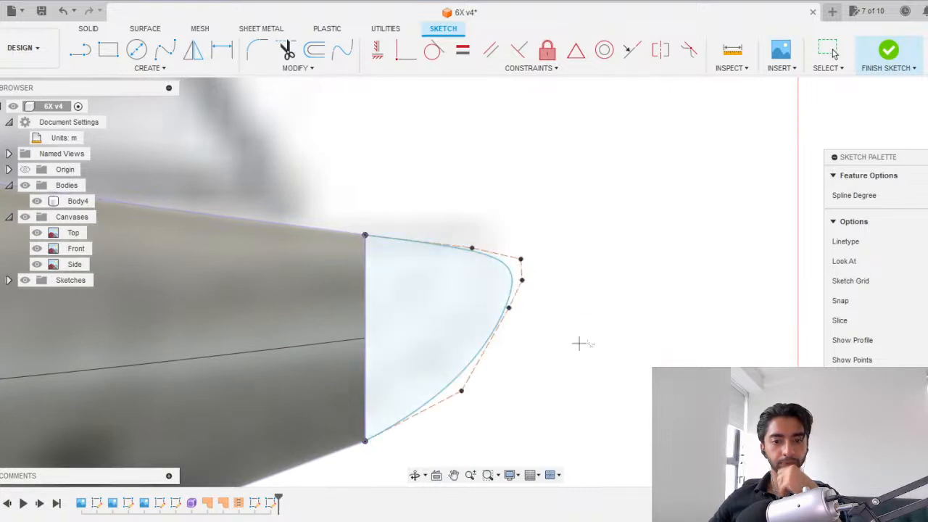
Save the document as a new version with the description User Saved.
scroll(587, 341, "down", 2)
key("ctrl+s")
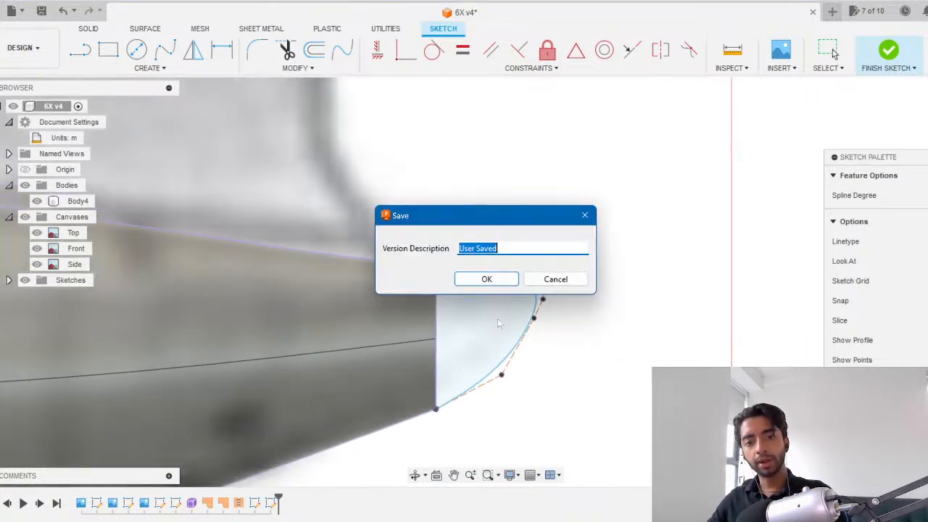
left_click(485, 277)
Make the tail tip spline tangent to the projected upper fuselage outline.
middle_click_drag(546, 340, 622, 298)
scroll(502, 179, "up", 3)
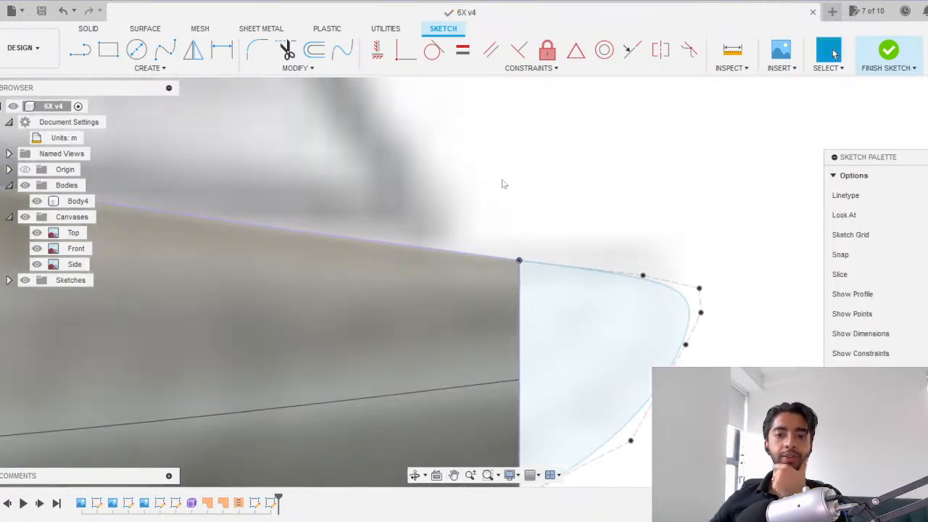
left_click(434, 51)
left_click(580, 273)
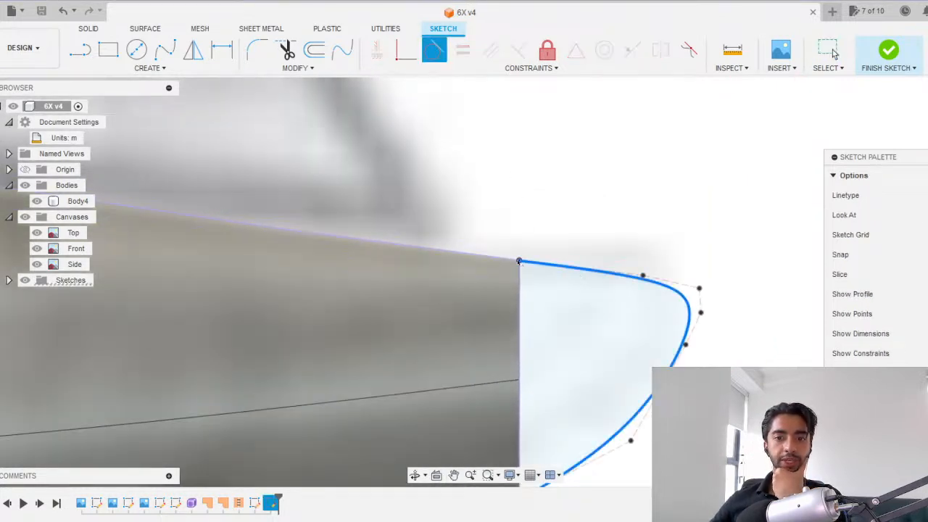
left_click(488, 256)
Try to make the tail tip spline tangent to the projected lower fuselage outline.
scroll(603, 300, "down", 3)
middle_click_drag(575, 409, 503, 251)
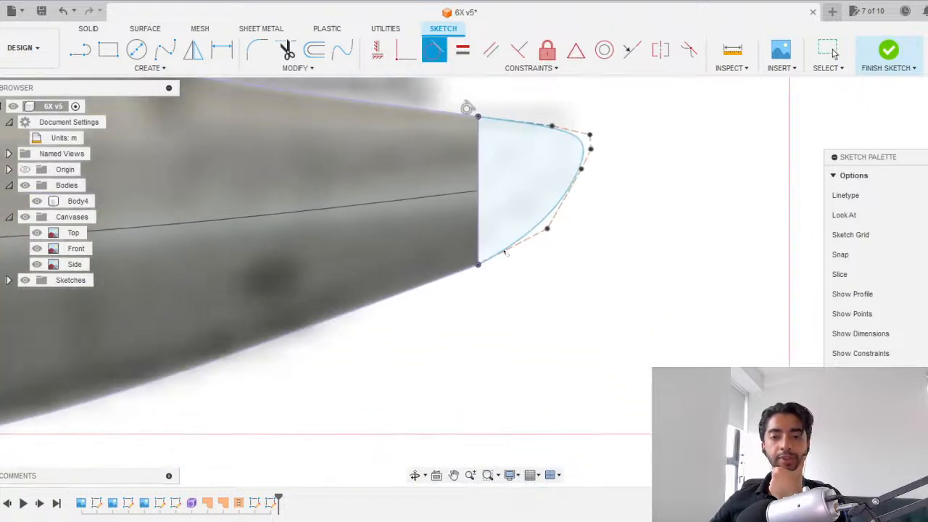
scroll(503, 251, "up", 3)
left_click(476, 267)
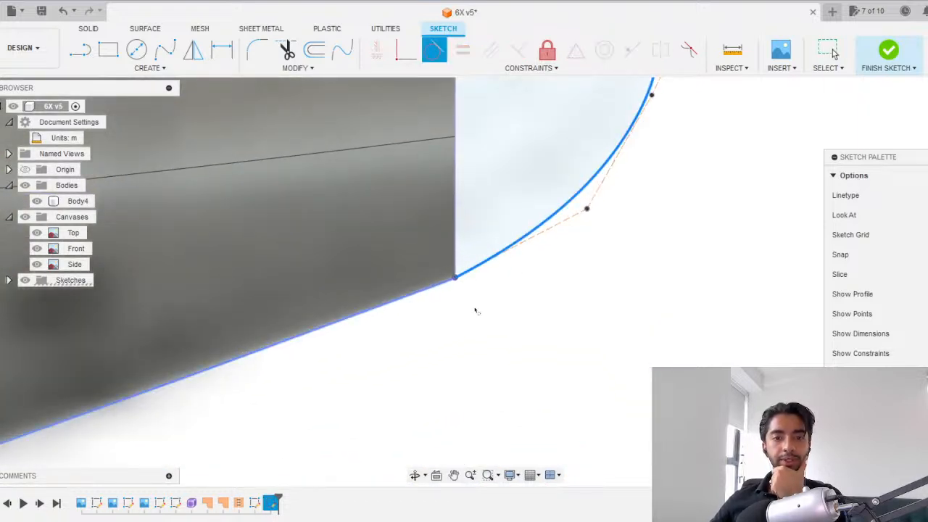
scroll(498, 320, "down", 3)
scroll(498, 320, "up", 2)
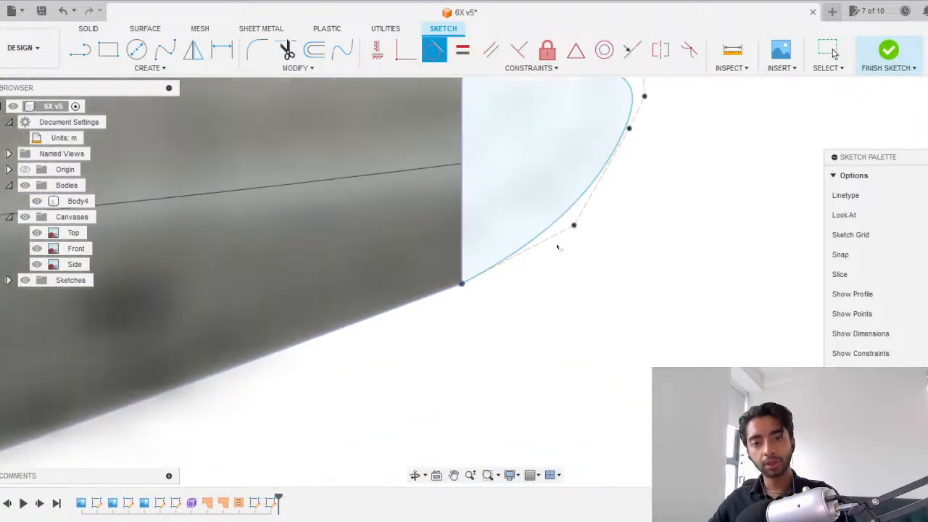
key("Escape")
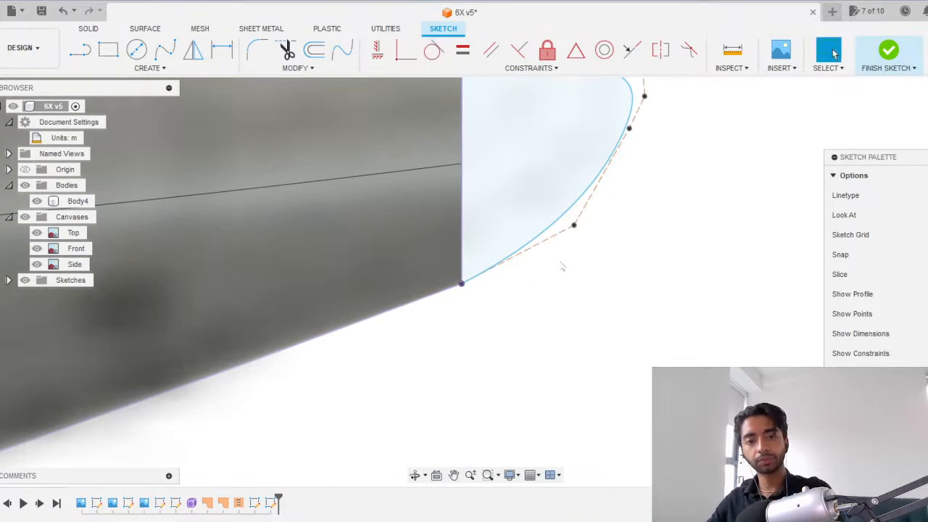
Finish the tail tip sketch and view the spline profile at an angle against the end face.
scroll(572, 279, "down", 4)
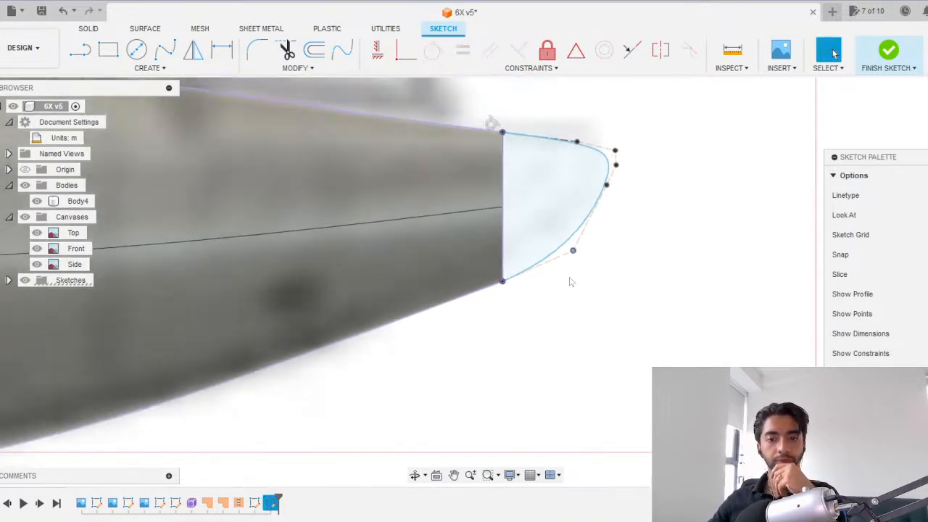
left_click(888, 51)
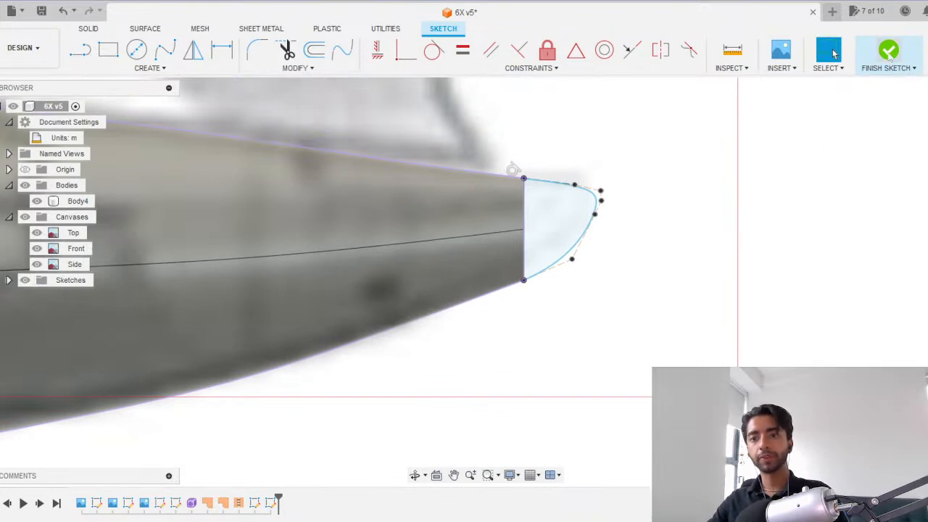
mouse_move(399, 266)
middle_mouse_down("shift")
mouse_move(345, 288)
mouse_move(342, 301)
middle_mouse_up("shift")
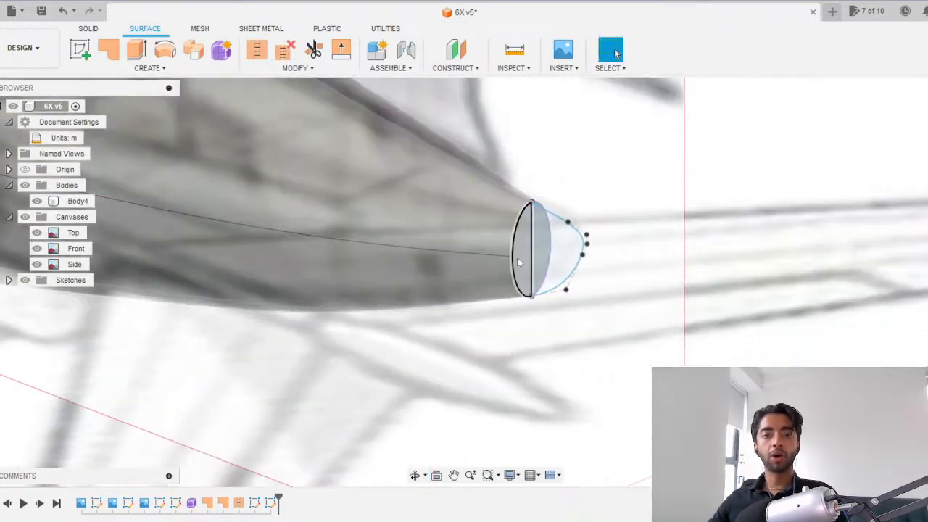
left_click(147, 69)
left_click(88, 175)
left_click(536, 243)
left_click(552, 240)
middle_click_drag(538, 310, 516, 313, "shift")
key("Escape")
middle_click_drag(507, 270, 479, 286)
middle_click_drag(487, 282, 414, 304, "shift")
scroll(523, 279, "up", 5)
left_click(411, 264)
left_click(552, 258)
left_click(634, 199)
key("Escape")
scroll(715, 272, "down", 4)
scroll(413, 291, "up", 4)
middle_click_drag(513, 265, 463, 262, "shift")
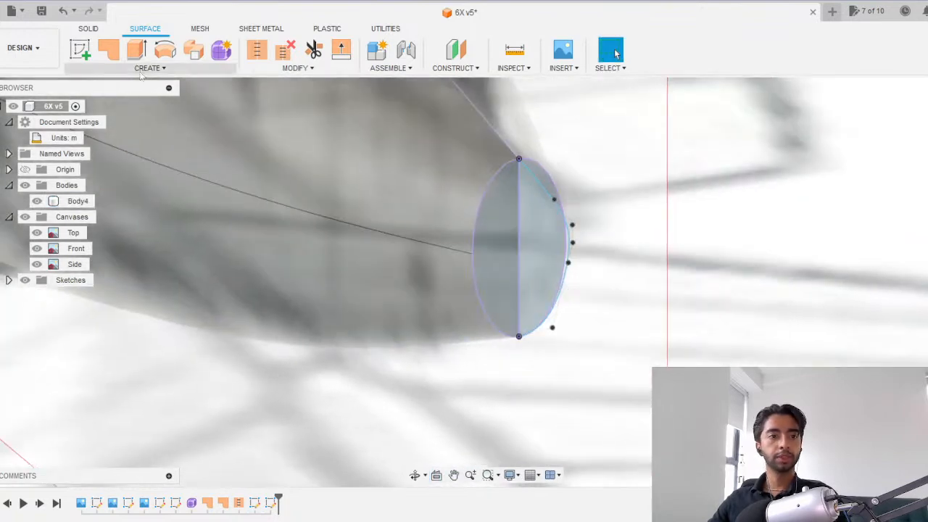
Loft the tail tip from one half of the end face through the spline profile to the other half.
left_click(149, 67)
left_click(94, 163)
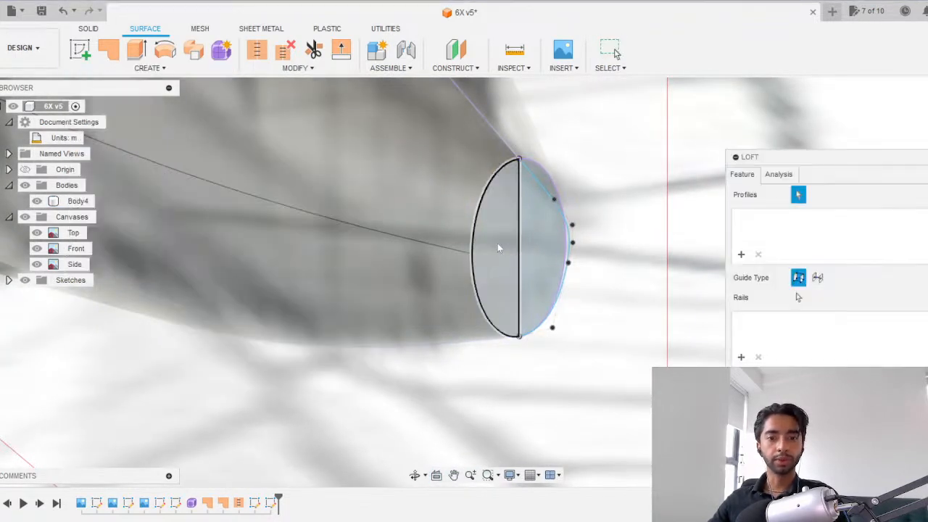
left_click(497, 249)
middle_click_drag(500, 250, 543, 251, "shift")
left_click(555, 253)
middle_click_drag(572, 323, 475, 325, "shift")
left_click(636, 219)
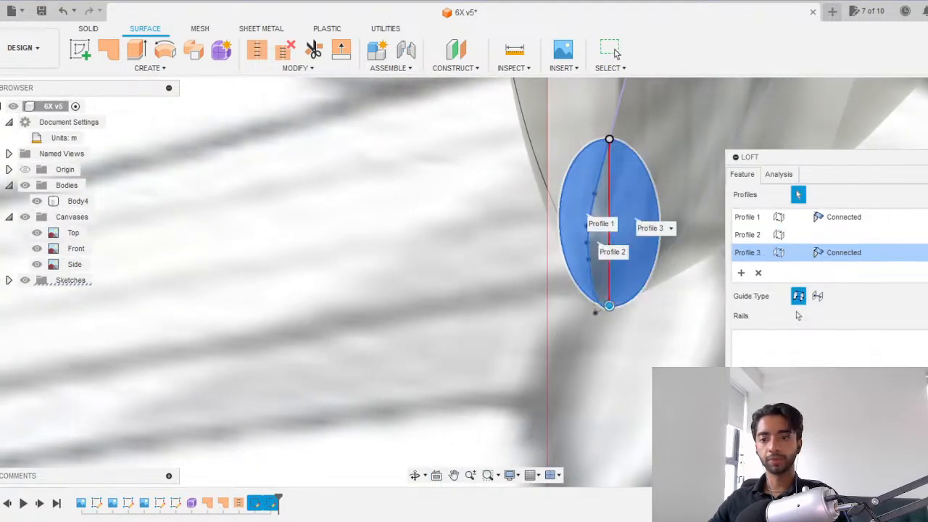
key("Return")
scroll(491, 351, "down", 5)
middle_click_drag(487, 293, 574, 278, "shift")
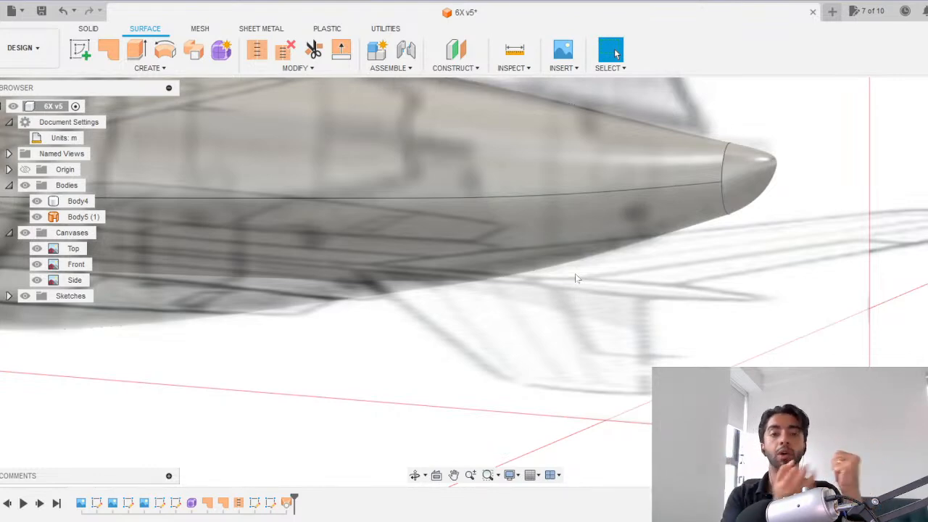
Examine the lofted tail tip and the whole fuselage against the side canvas, including the flat nose end.
scroll(612, 289, "down", 5)
middle_click_drag(449, 301, 616, 299)
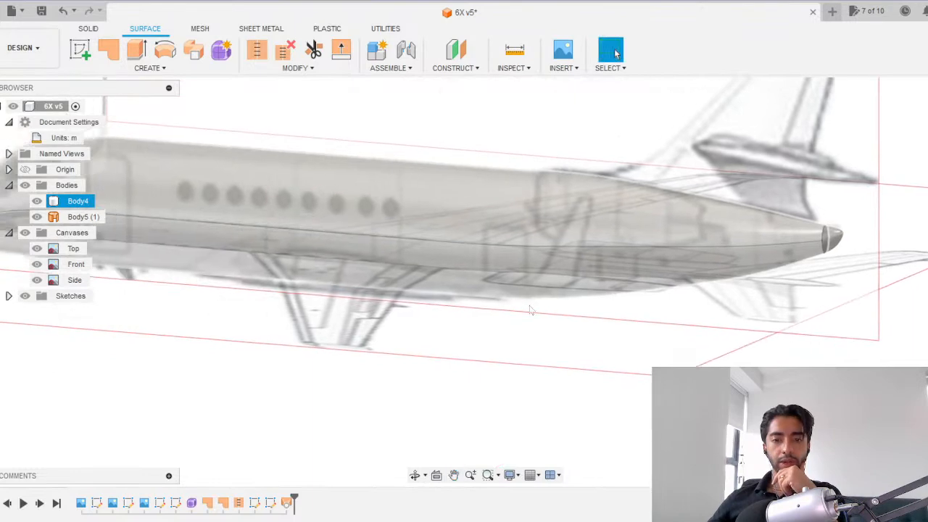
scroll(285, 297, "down", 3)
middle_click_drag(285, 297, 552, 335)
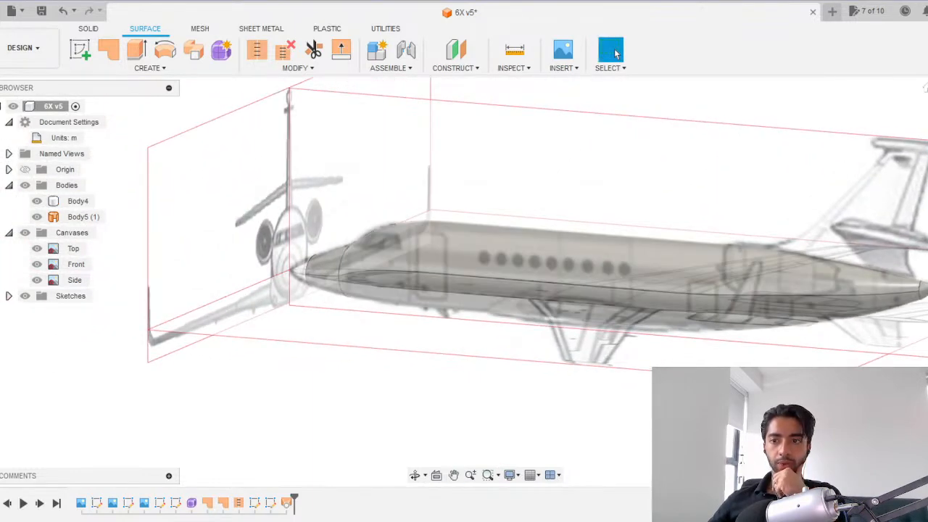
left_click(927, 112)
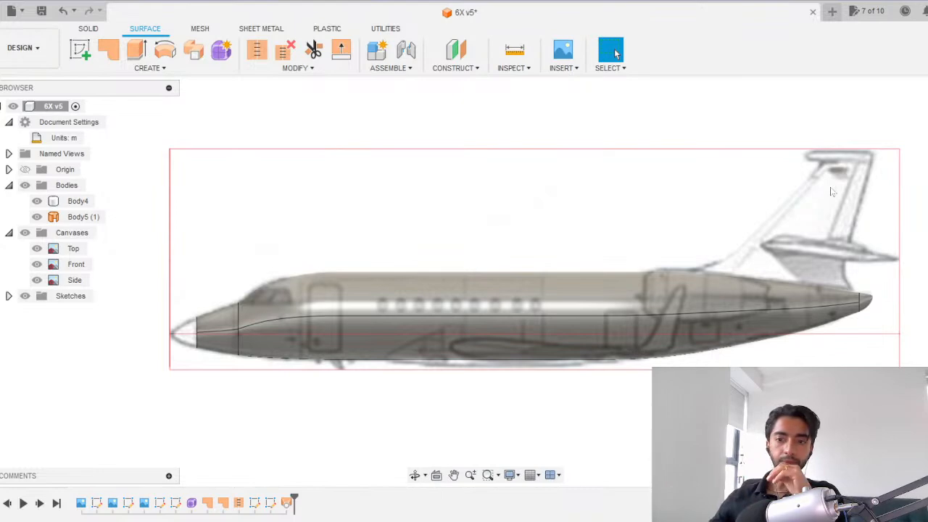
scroll(197, 334, "down", 3)
scroll(198, 334, "up", 8)
scroll(198, 334, "up", 4)
scroll(198, 335, "down", 2)
middle_click_drag(214, 323, 255, 333, "shift")
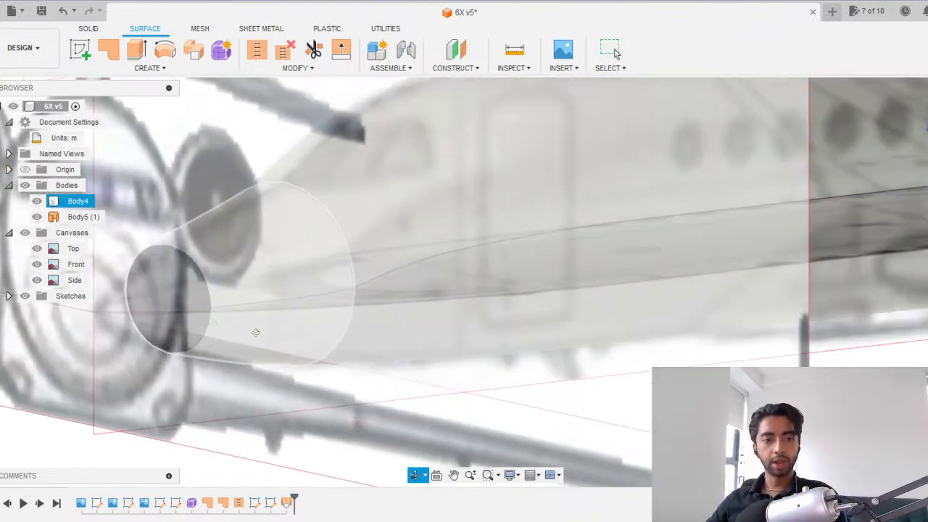
Hide the canvases and start a sketch on the flat nose end face, projecting the face outline into it.
left_click(25, 232)
middle_click_drag(199, 313, 406, 299)
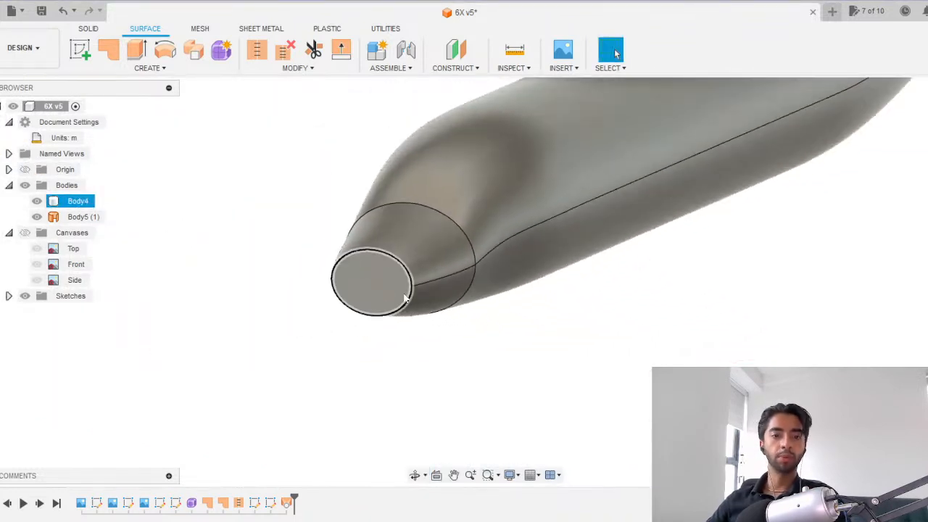
left_click(90, 56)
scroll(398, 294, "up", 5)
left_click(391, 290)
key("p")
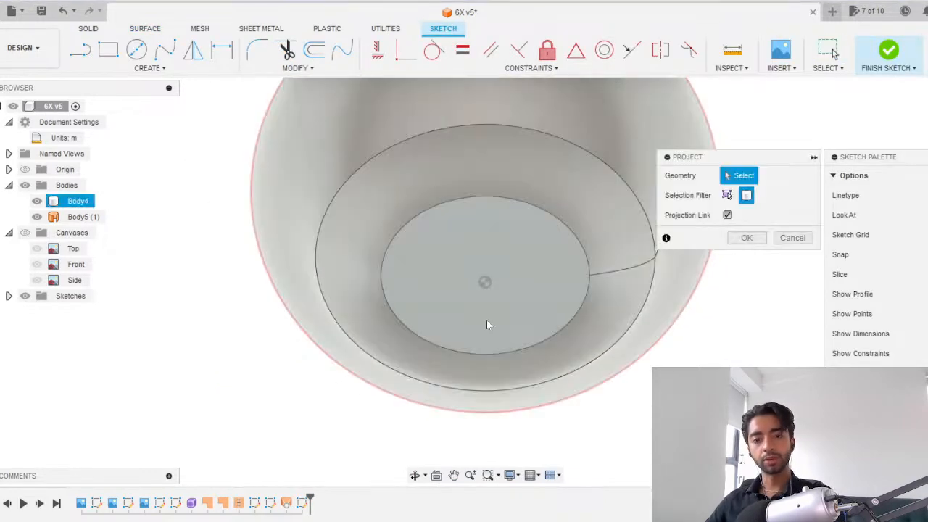
left_click(489, 331)
left_click(747, 195)
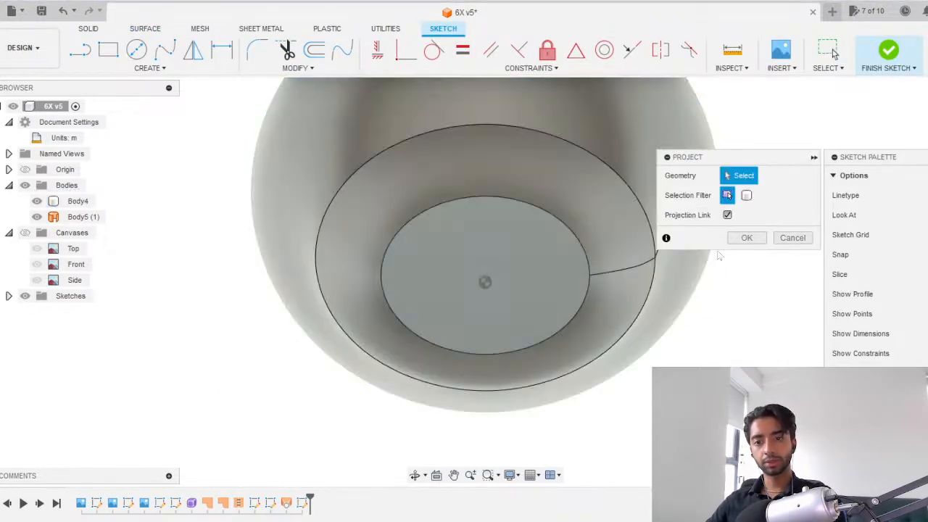
left_click(504, 259)
left_click(746, 238)
key("Escape")
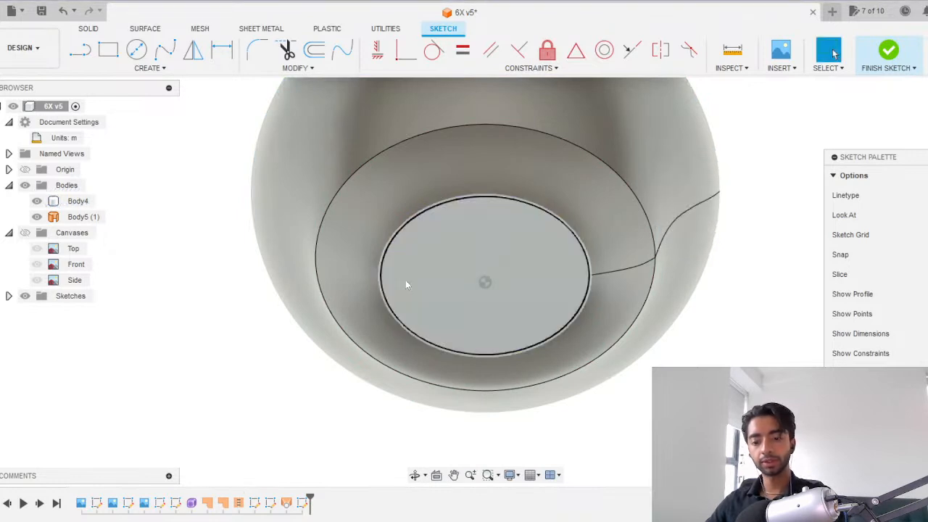
Draw a vertical line through the middle of the nose face, trim it to the projected outline and finish the sketch.
key("l")
left_click(485, 444)
left_click(485, 119)
key("Escape")
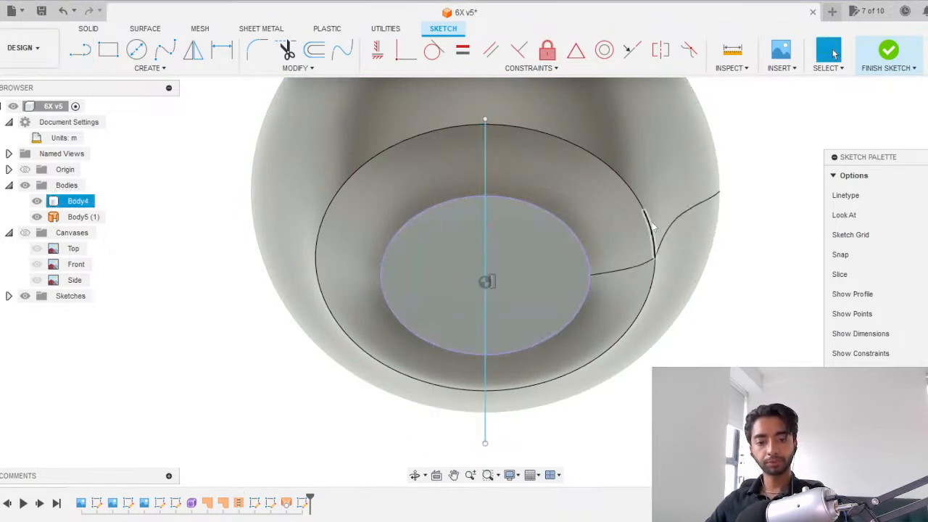
key("t")
left_click(485, 160)
left_click(486, 413)
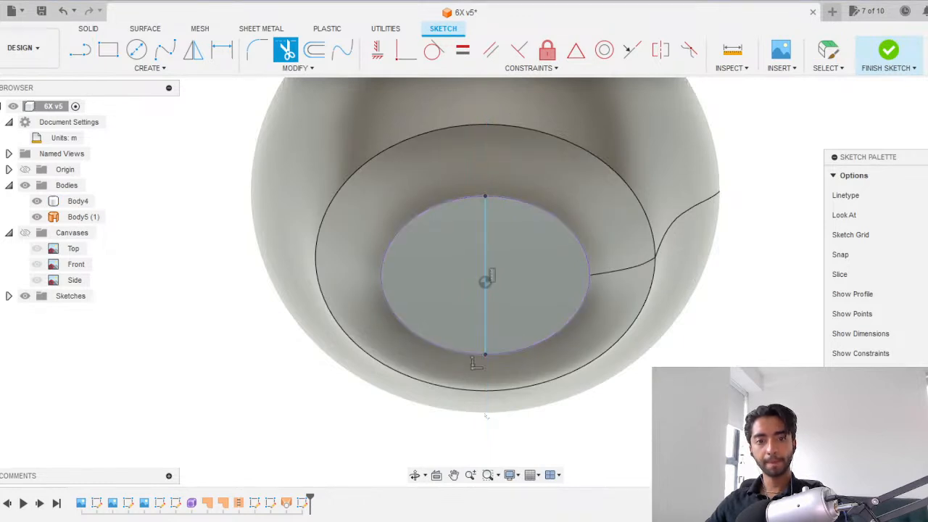
key("Escape")
left_click(896, 49)
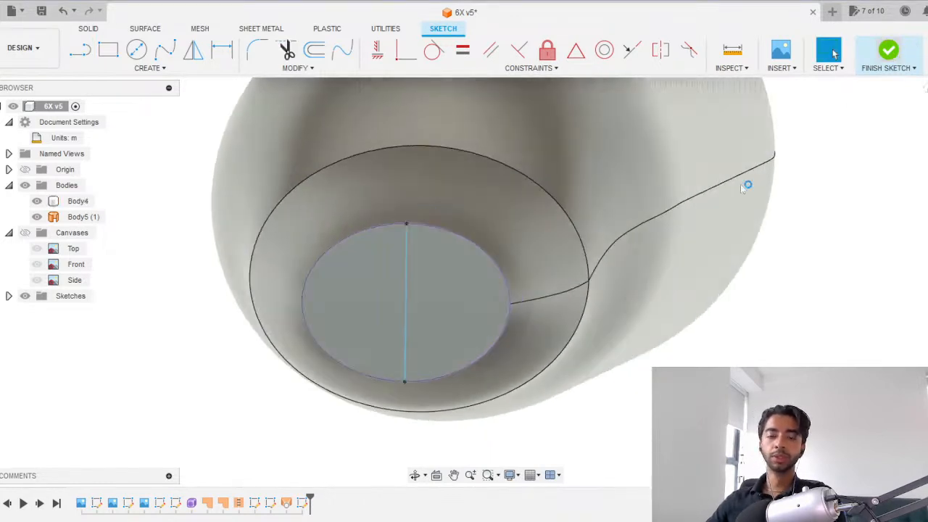
Create a sketch on the vertical lengthwise plane and project the fuselage body's outline into it.
left_click(76, 48)
scroll(184, 226, "down", 5)
left_click(199, 231)
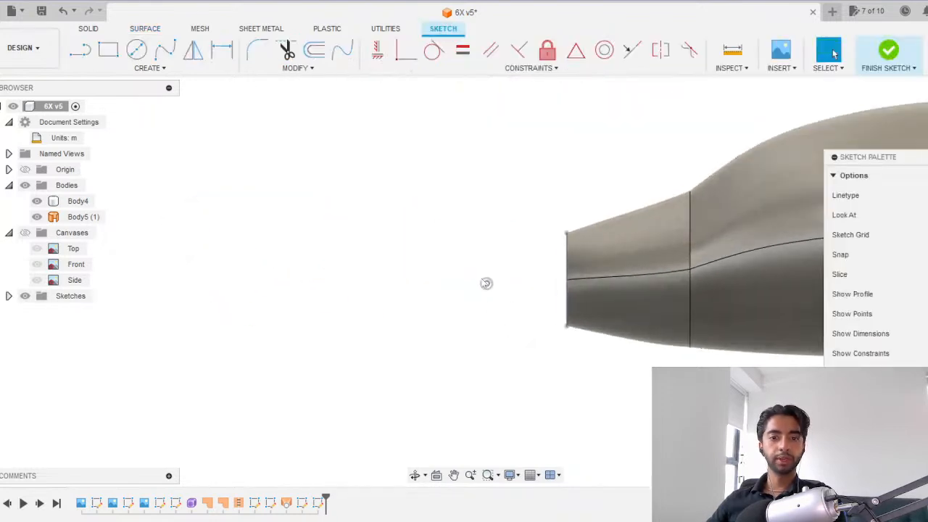
key("p")
left_click(747, 196)
left_click(635, 259)
left_click(747, 237)
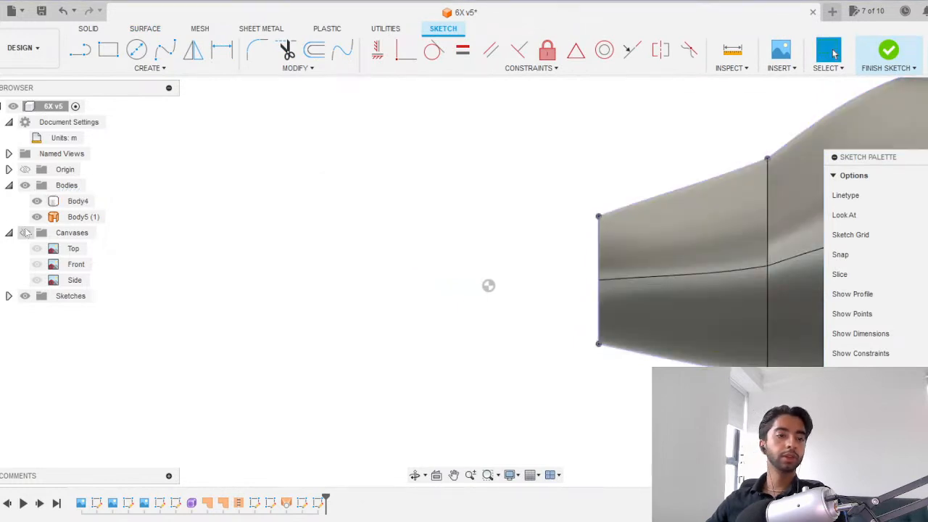
Show the canvases and draw a control point spline around the nose tip, joining the upper and lower ends of the nose face.
left_click(25, 232)
scroll(457, 246, "up", 3)
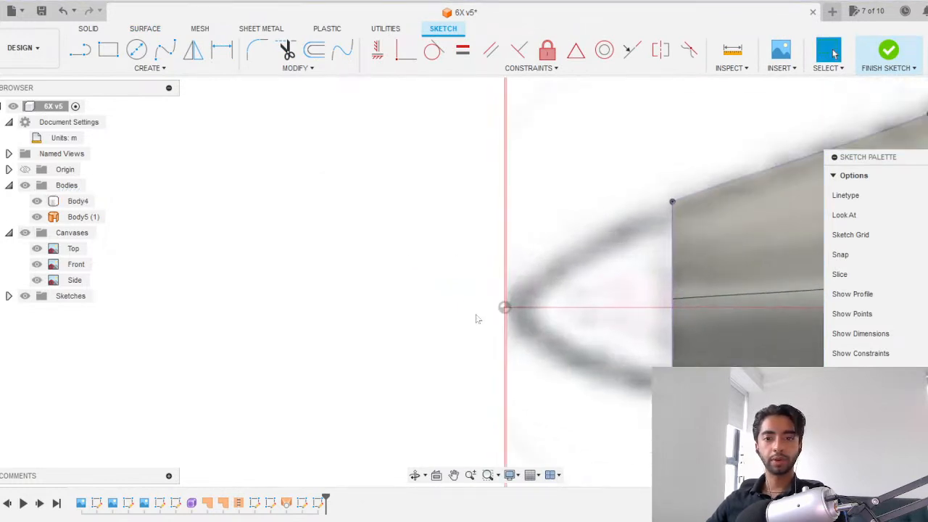
left_click(150, 68)
mouse_move(131, 175)
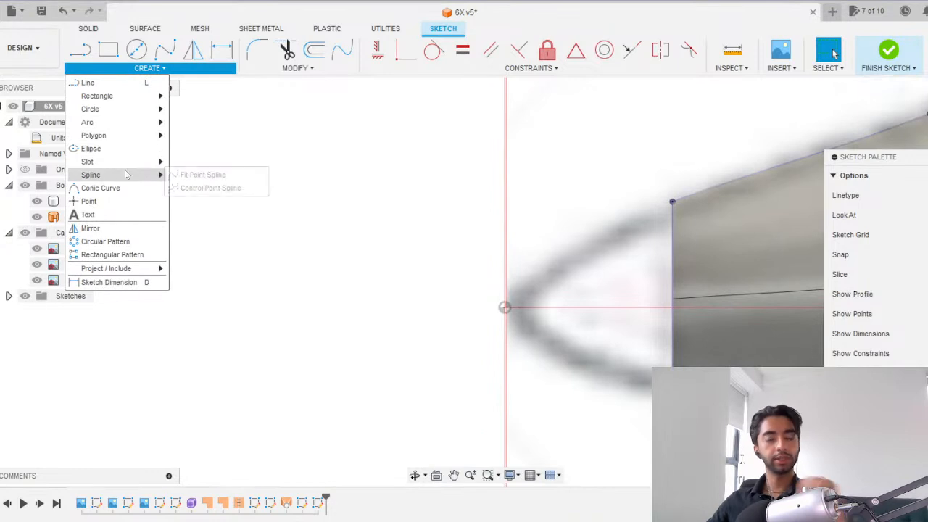
left_click(196, 188)
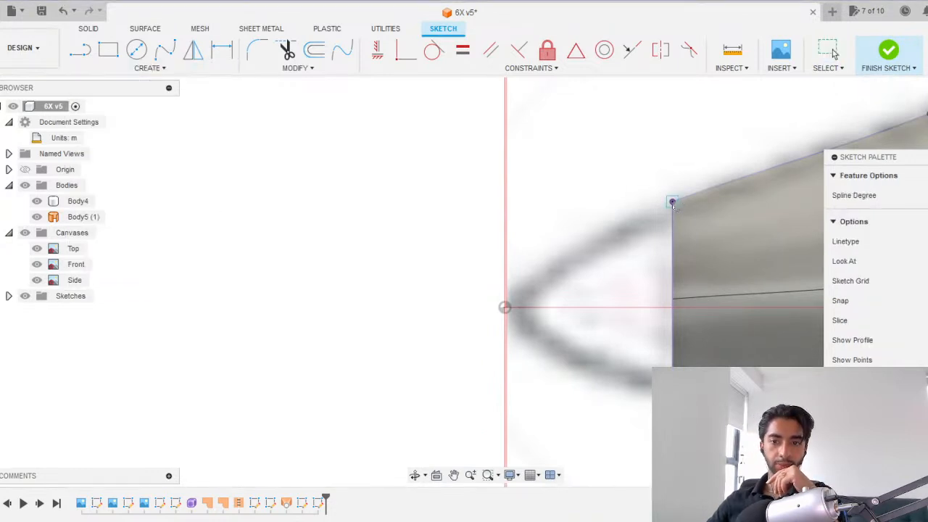
scroll(593, 237, "up", 2)
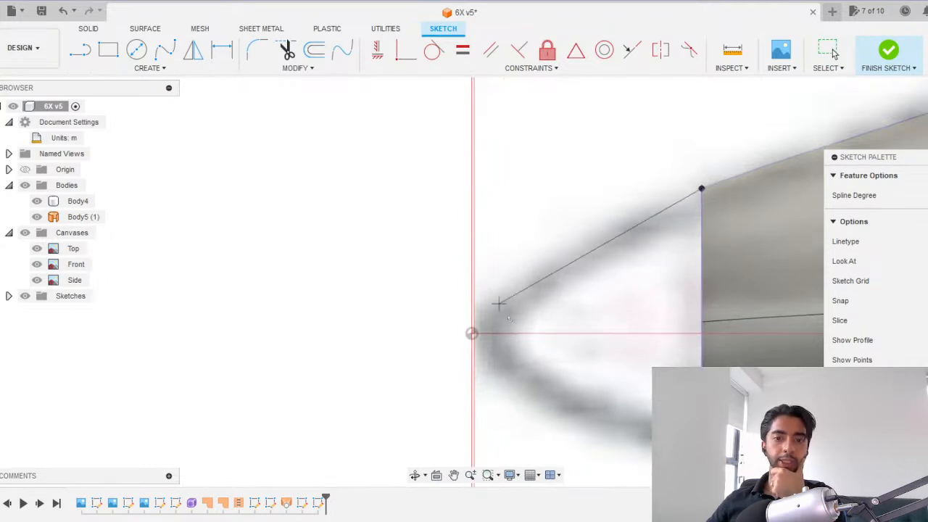
left_click(546, 259)
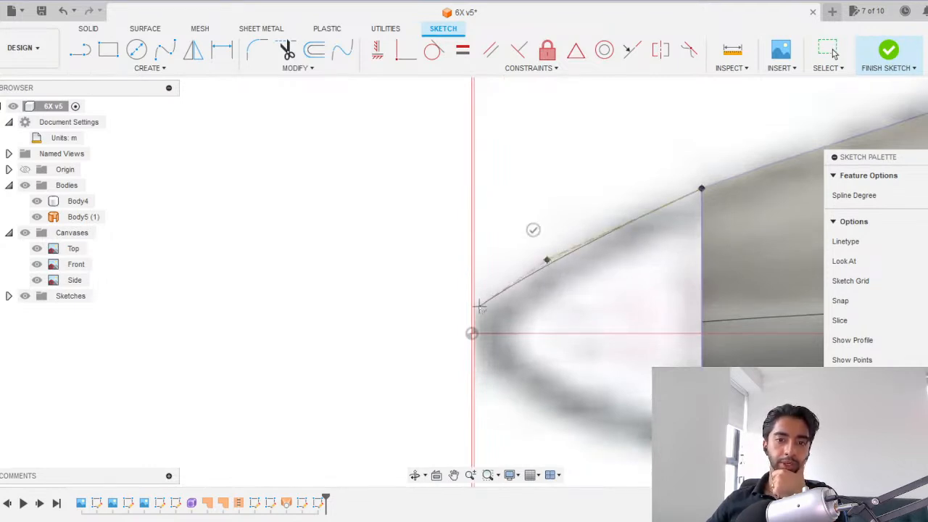
left_click(471, 333)
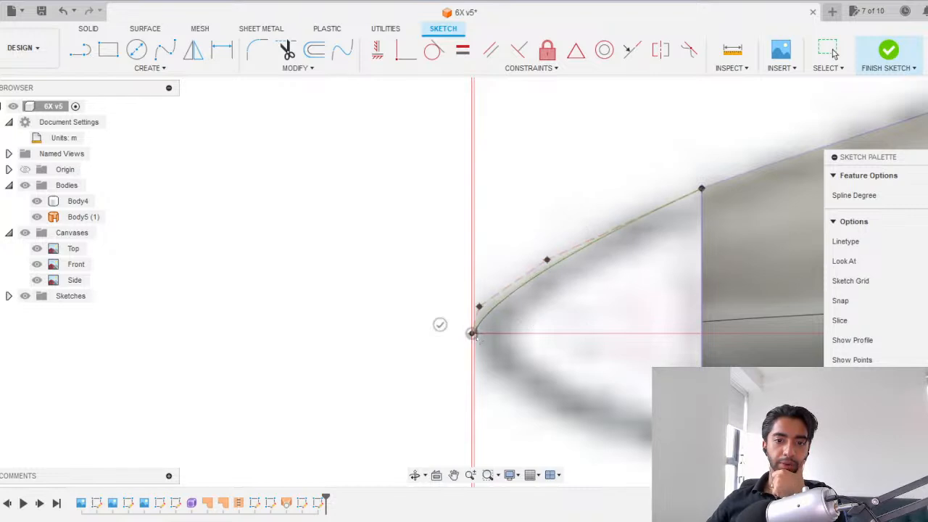
left_click(480, 348)
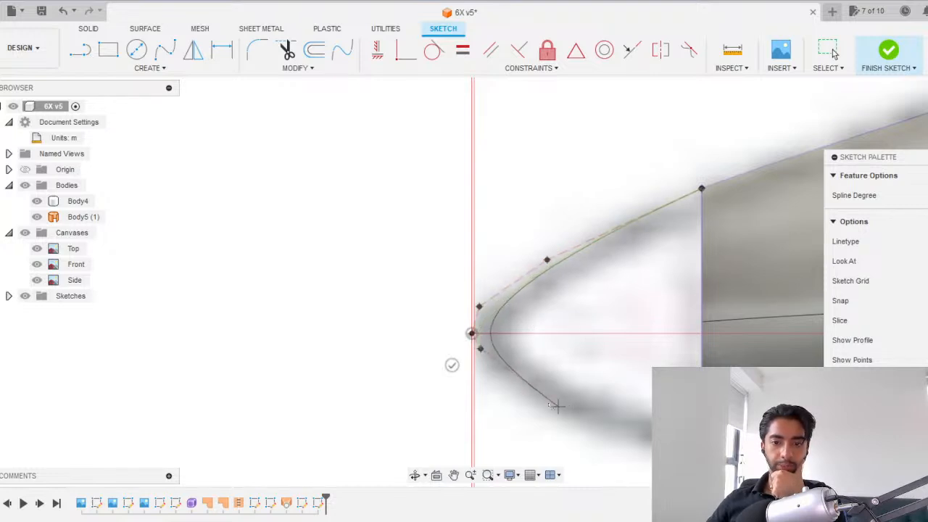
left_click(550, 395)
left_click(701, 477)
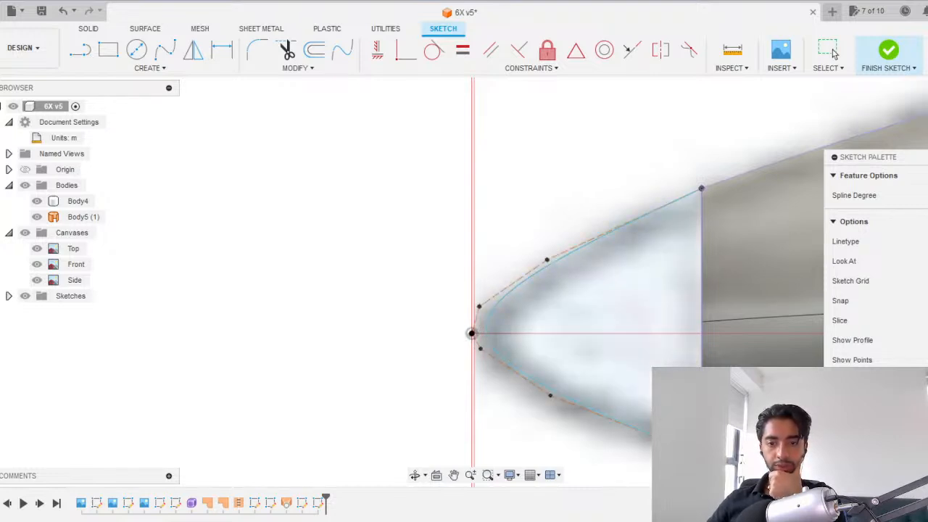
scroll(577, 315, "down", 2)
scroll(576, 315, "up", 4)
key("Escape")
Adjust the nose spline's control point just below the tip and finish the sketch.
left_click(446, 301)
left_click_drag(440, 362, 429, 373)
scroll(528, 170, "down", 4)
middle_click_drag(580, 220, 614, 237, "shift")
left_click(888, 51)
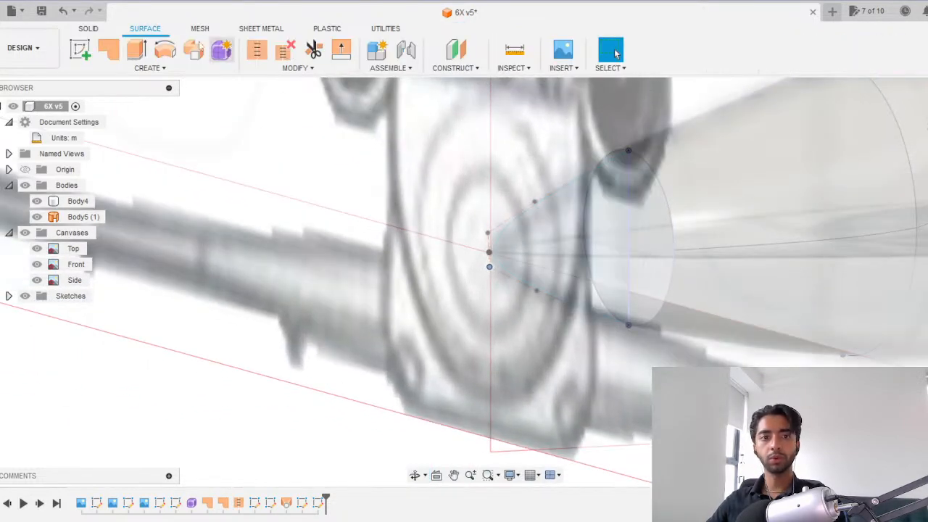
Try to loft the nose from the spline's control point below the tip to half of the nose end face.
left_click(148, 68)
left_click(94, 174)
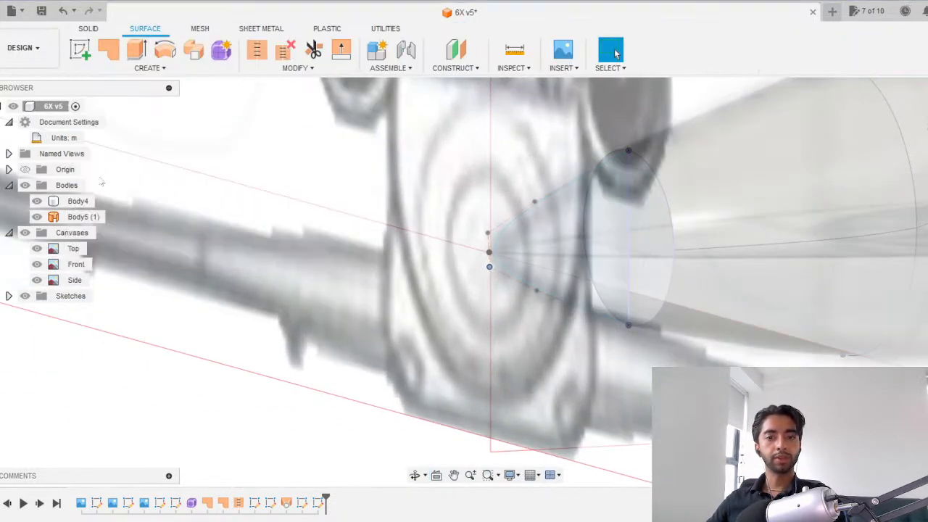
left_click(489, 267)
left_click(611, 230)
middle_click_drag(541, 233, 548, 239, "shift")
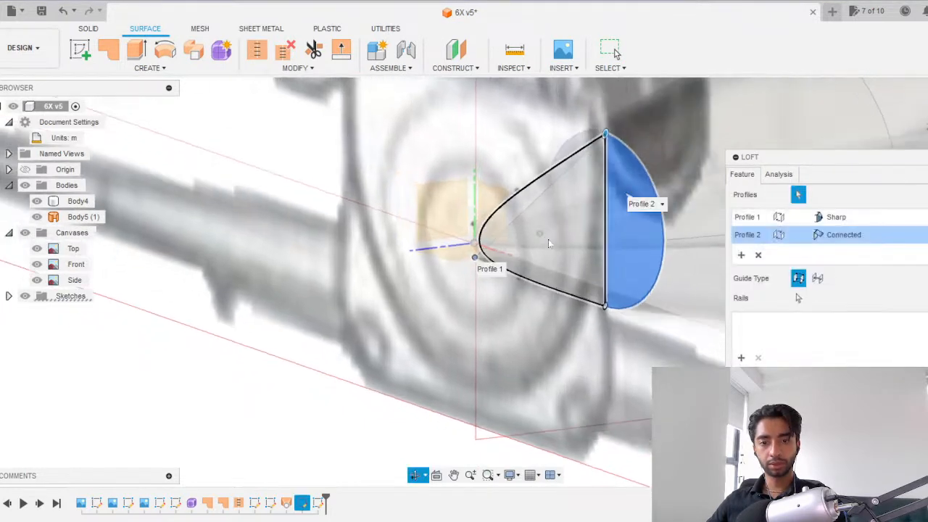
scroll(525, 243, "up", 5)
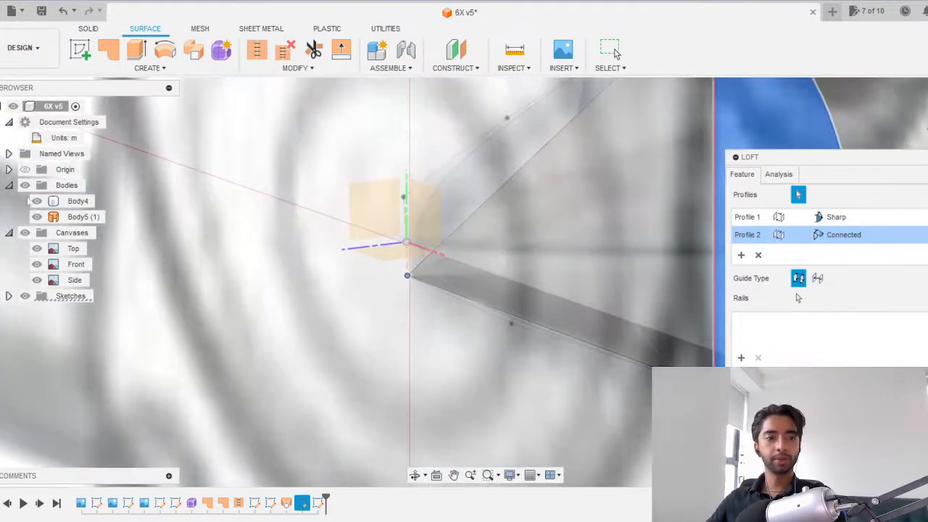
left_click(25, 233)
scroll(411, 279, "up", 4)
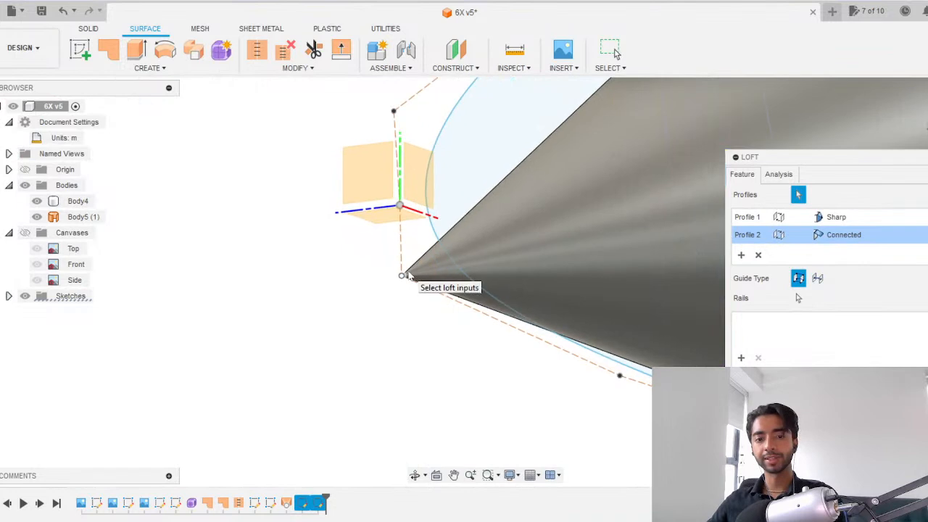
scroll(408, 271, "down", 7)
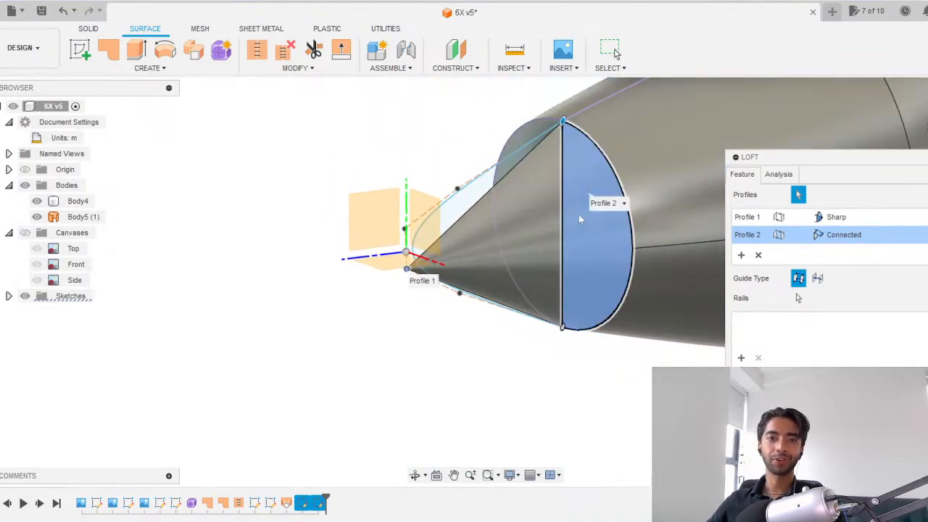
key("Return")
middle_click_drag(433, 377, 507, 260, "shift")
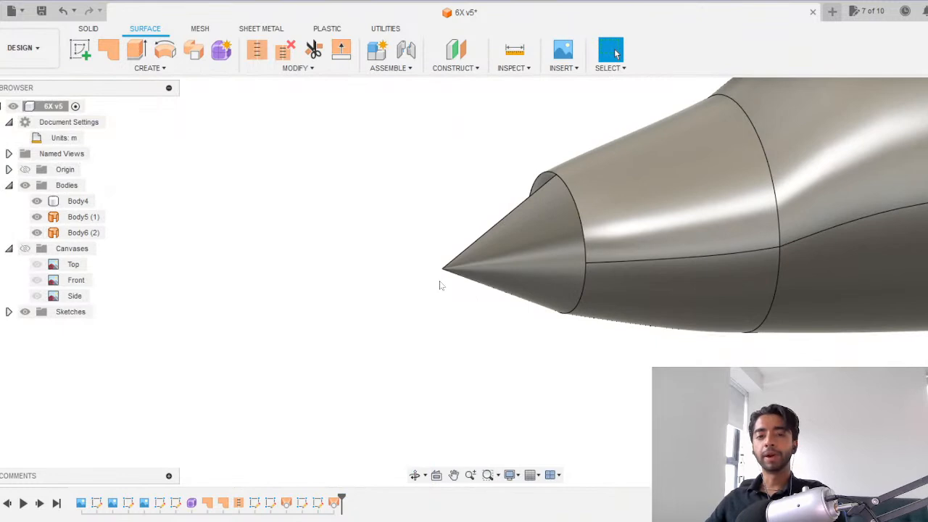
key("ctrl+z")
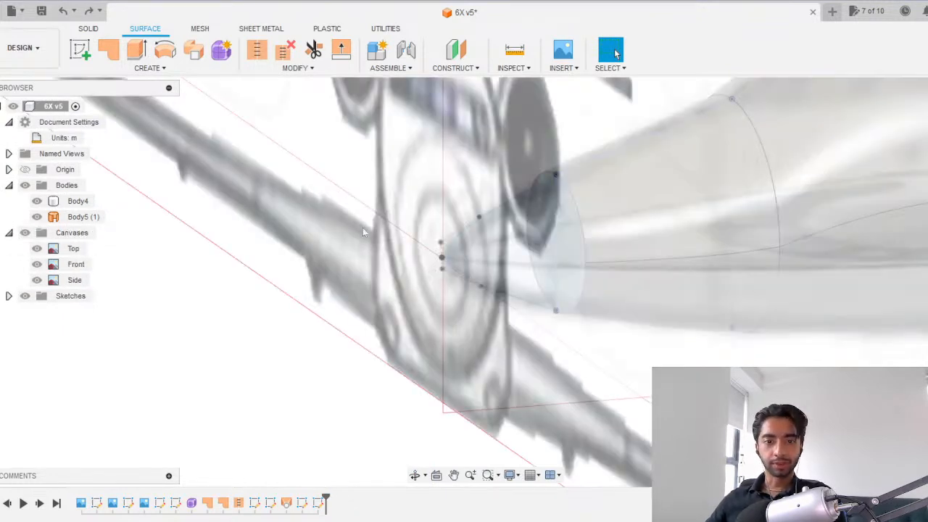
Hide the canvases and view the nose spline profile at an angle against the end face.
left_click(25, 232)
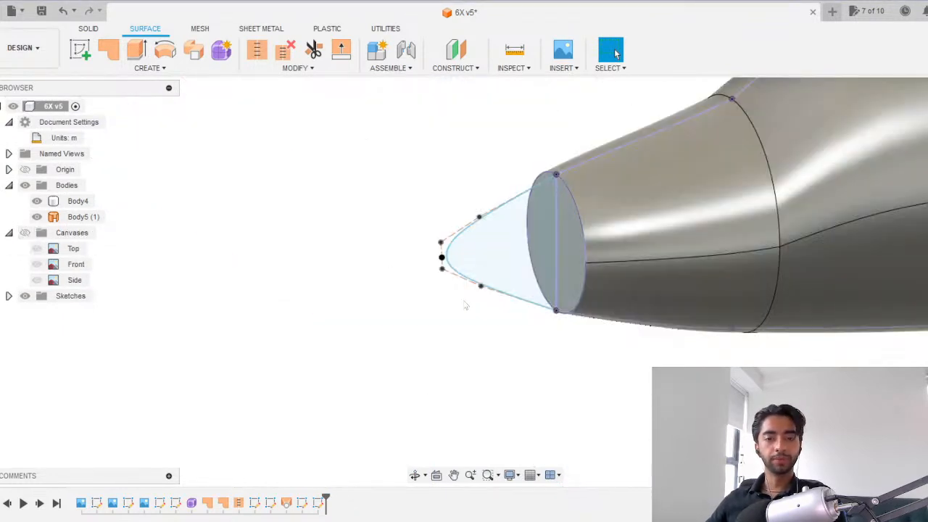
middle_click_drag(497, 303, 457, 382, "shift")
scroll(512, 315, "down", 3)
scroll(512, 316, "up", 3)
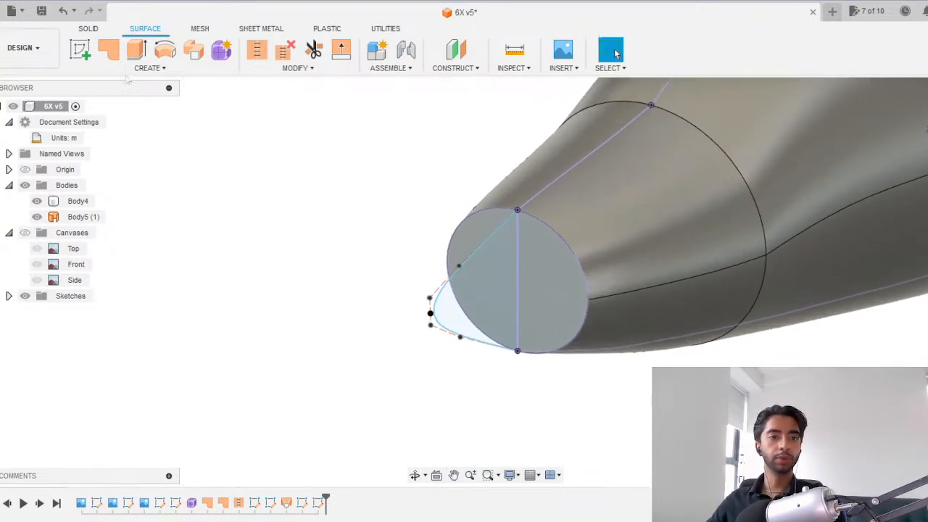
Loft the nose cone from one half of the end face through the nose spline profile to the other half.
left_click(141, 68)
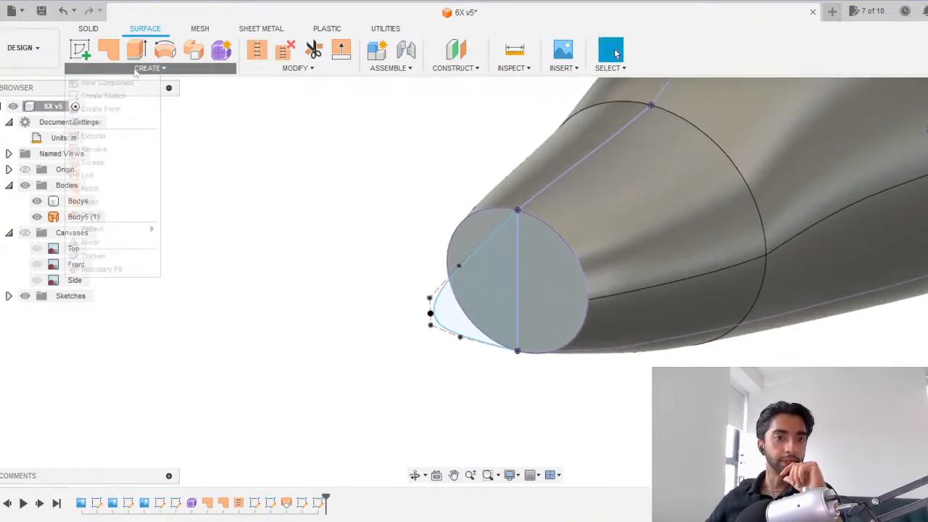
left_click(95, 187)
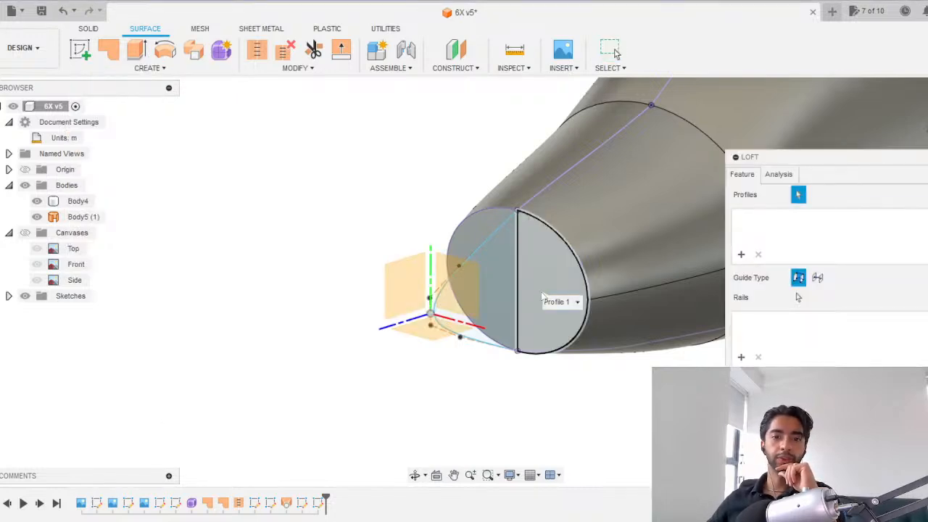
left_click(541, 291)
left_click(487, 270)
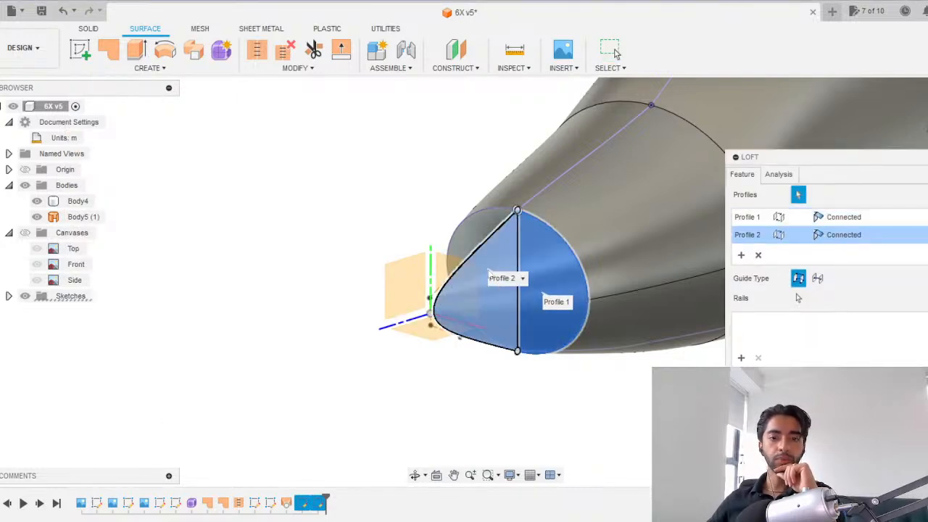
left_click(484, 240)
key("Return")
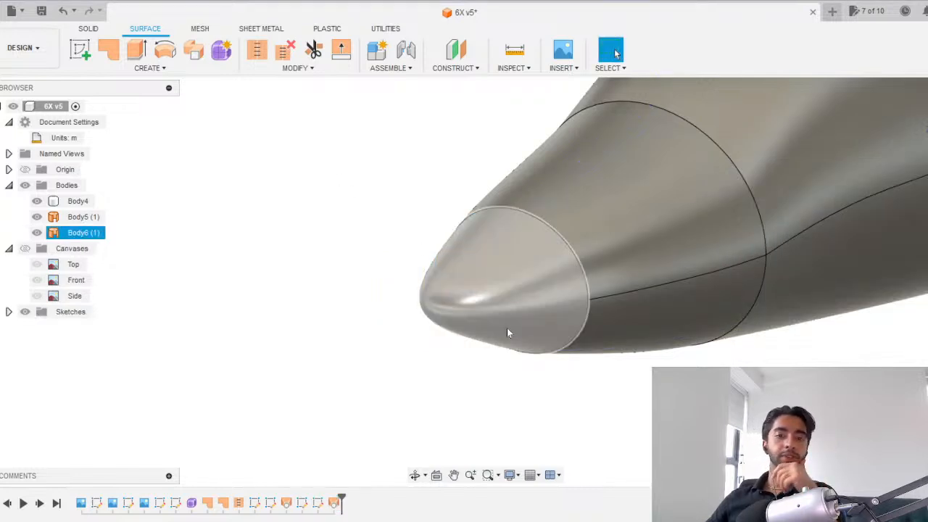
Save the design with the lofted nose as a new version described "User Saved".
scroll(507, 328, "down", 5)
middle_click_drag(549, 375, 525, 364, "shift")
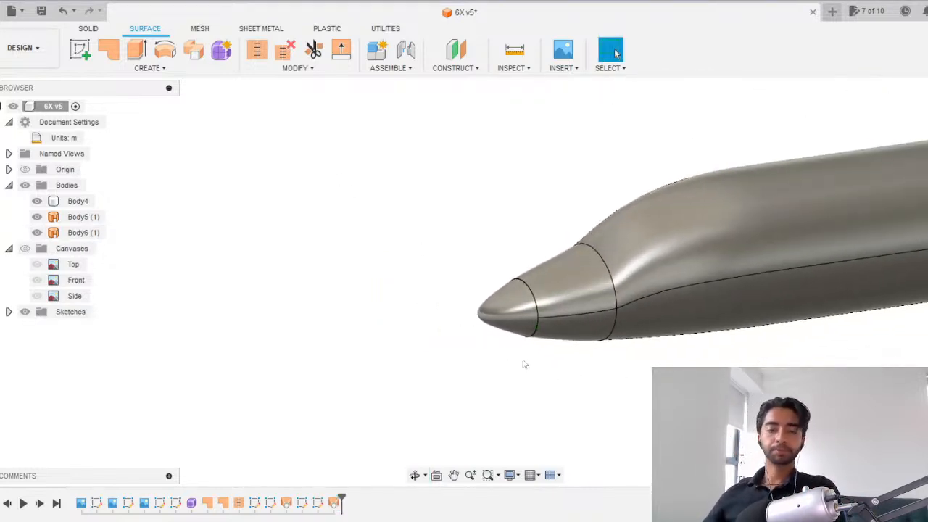
scroll(525, 364, "down", 2)
key("ctrl+s")
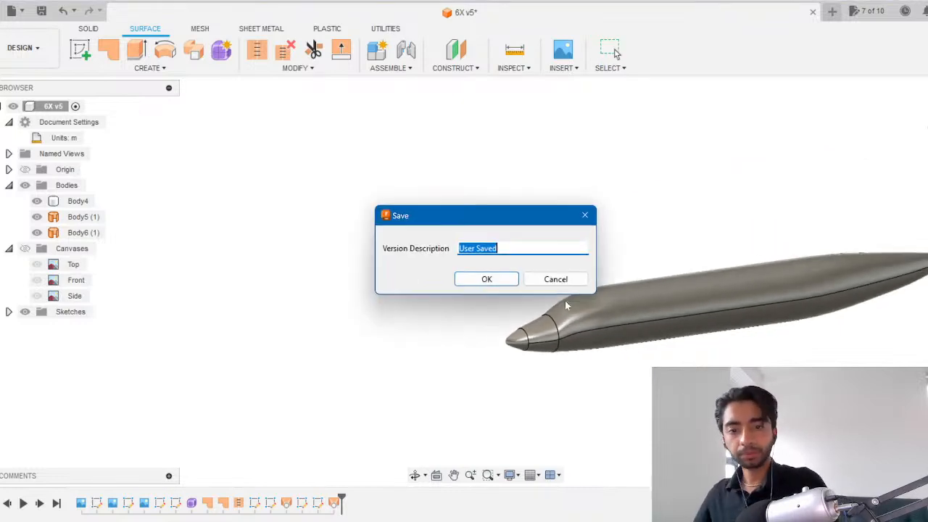
left_click(486, 278)
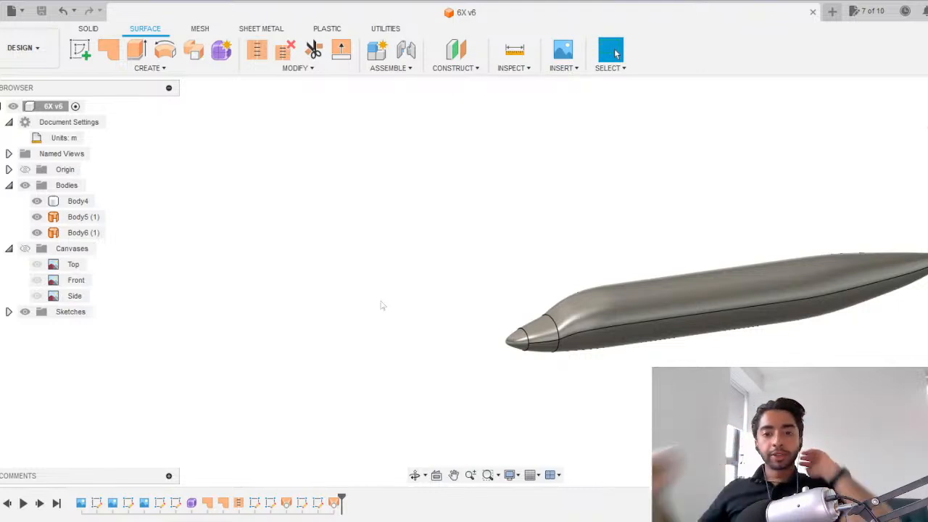
Overlay the canvases to compare the nose and front fuselage in side view, and hide them again.
middle_click_drag(602, 325, 699, 360, "shift")
middle_click_drag(699, 360, 611, 331)
scroll(621, 333, "up", 1)
scroll(621, 334, "up", 1)
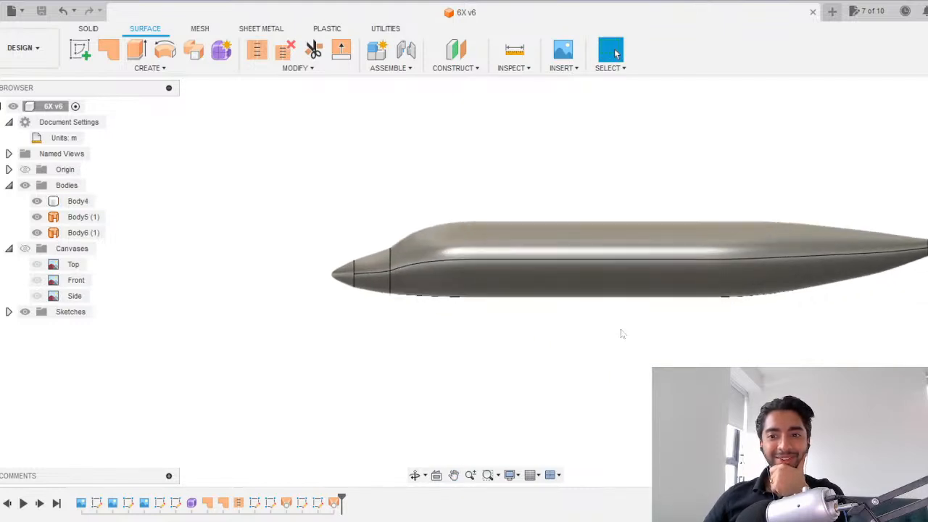
left_click(25, 248)
scroll(432, 271, "up", 6)
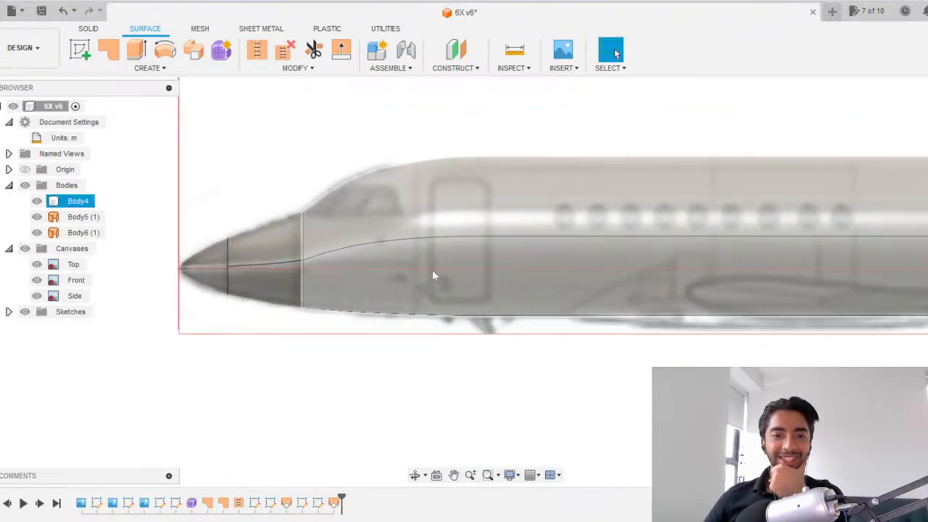
scroll(265, 327, "up", 4)
scroll(297, 324, "down", 4)
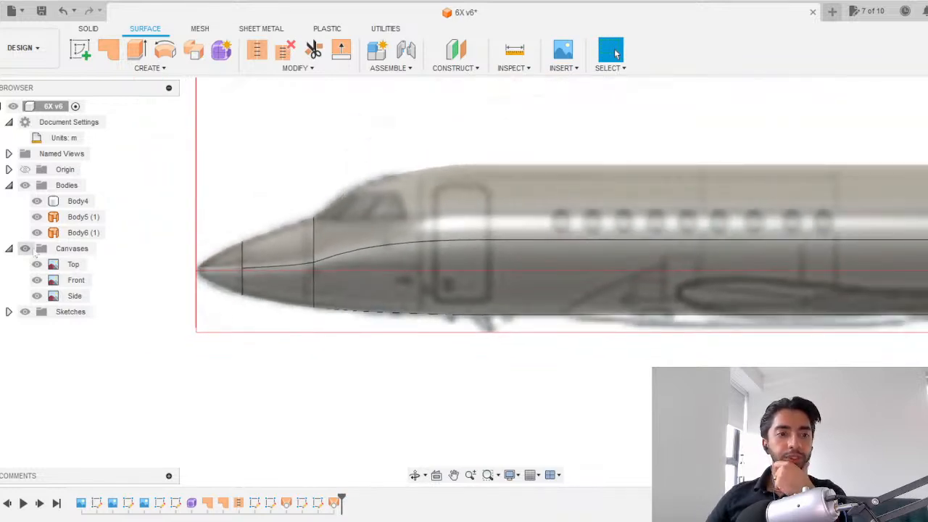
left_click(25, 249)
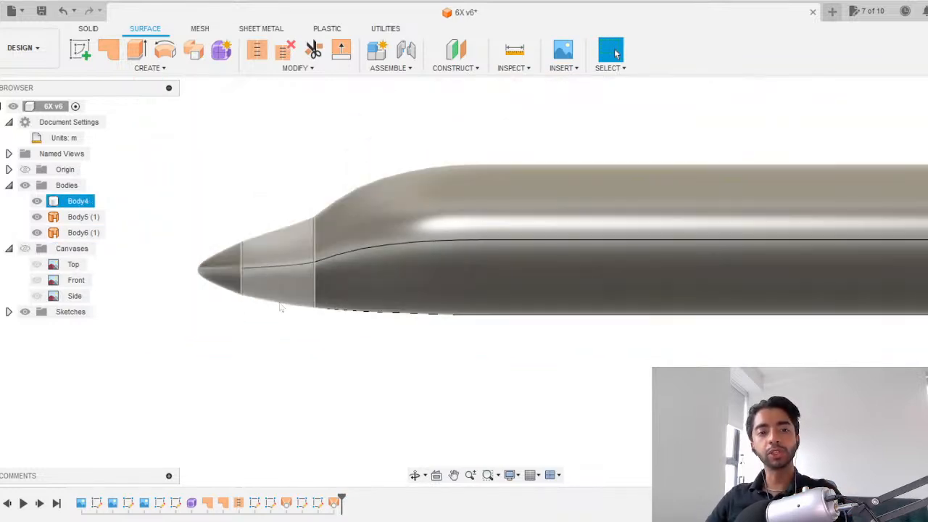
Show the canvases over the whole fuselage and save the design again.
middle_click_drag(326, 347, 377, 347, "shift")
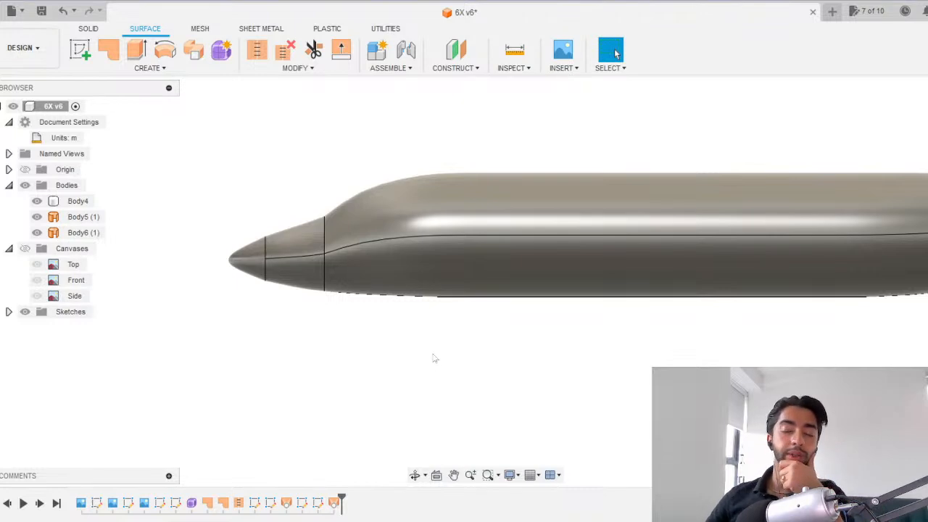
scroll(434, 358, "down", 3)
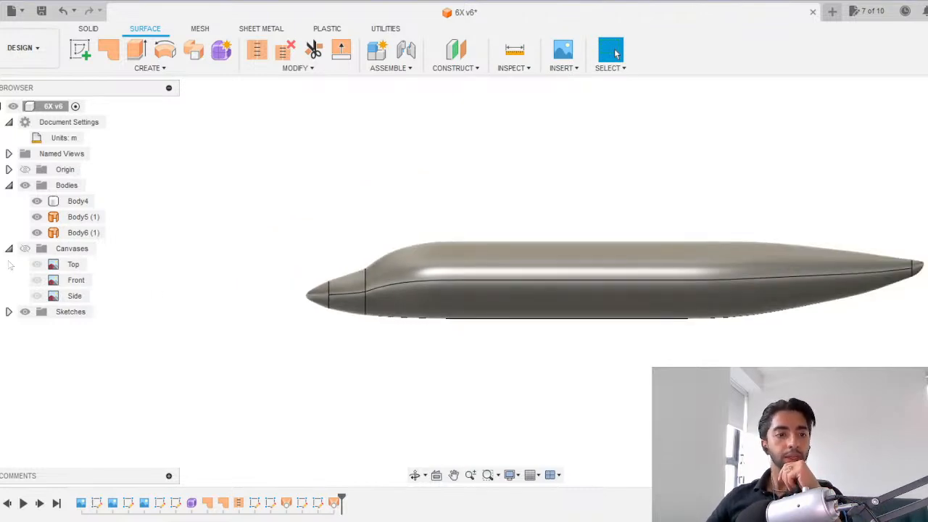
left_click(24, 248)
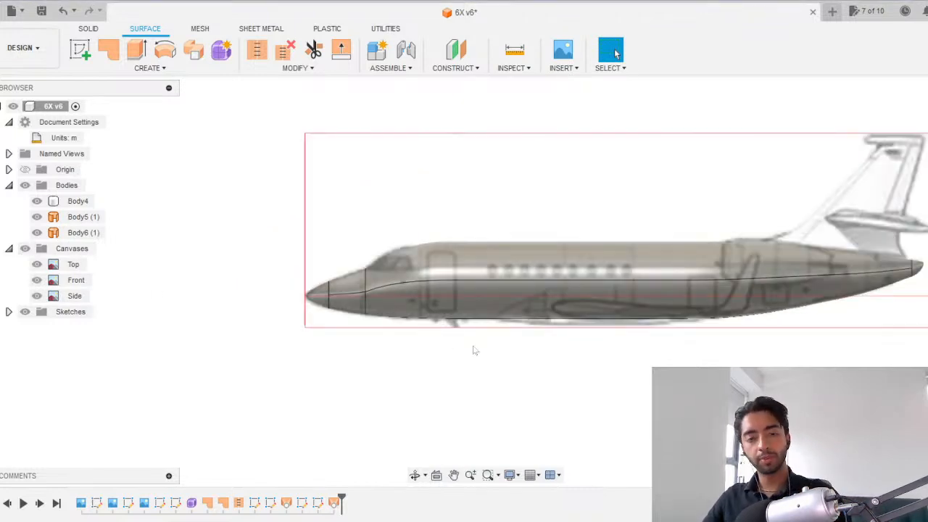
key("ctrl+s")
key("Return")
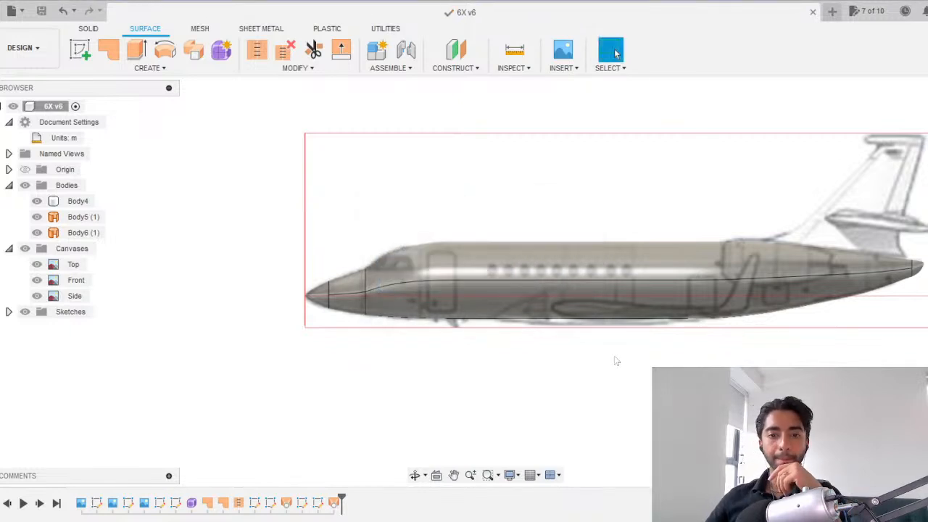
Examine the wings and their junction with the fuselage in the front and top canvases.
scroll(615, 360, "up", 3)
left_click(702, 264)
left_click(927, 120)
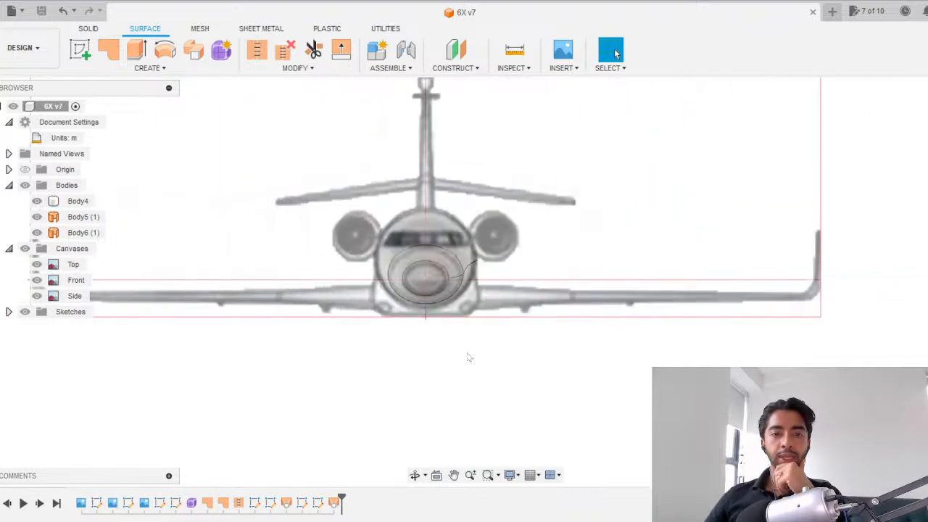
scroll(468, 357, "down", 2)
scroll(430, 349, "up", 2)
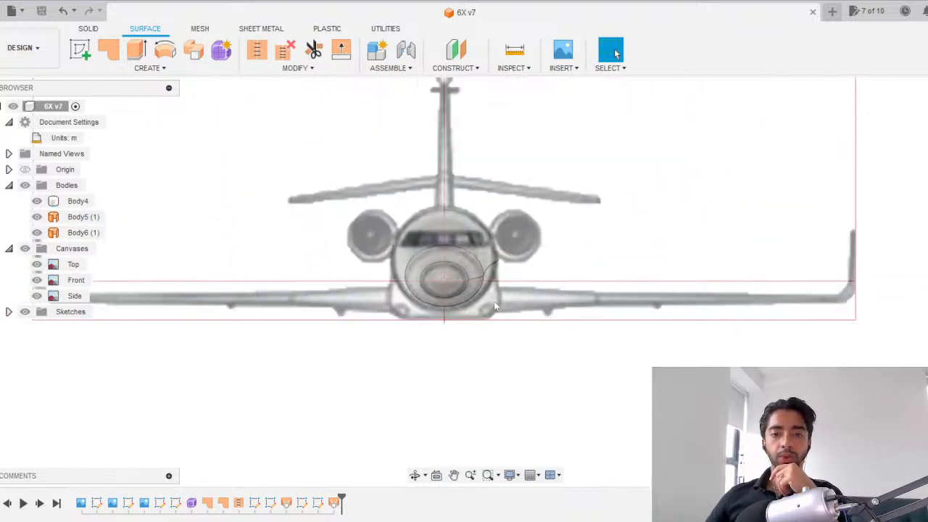
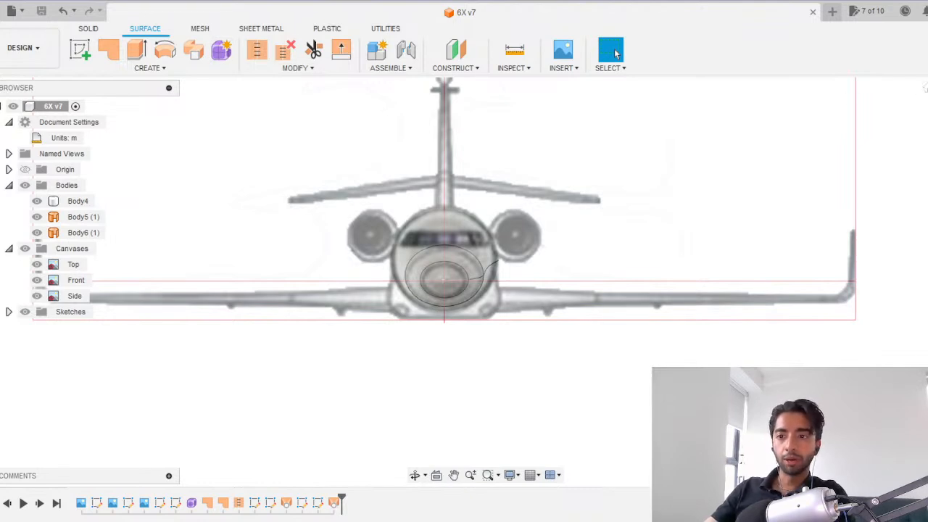
scroll(517, 264, "down", 3)
middle_click_drag(544, 202, 507, 276)
scroll(480, 259, "up", 3)
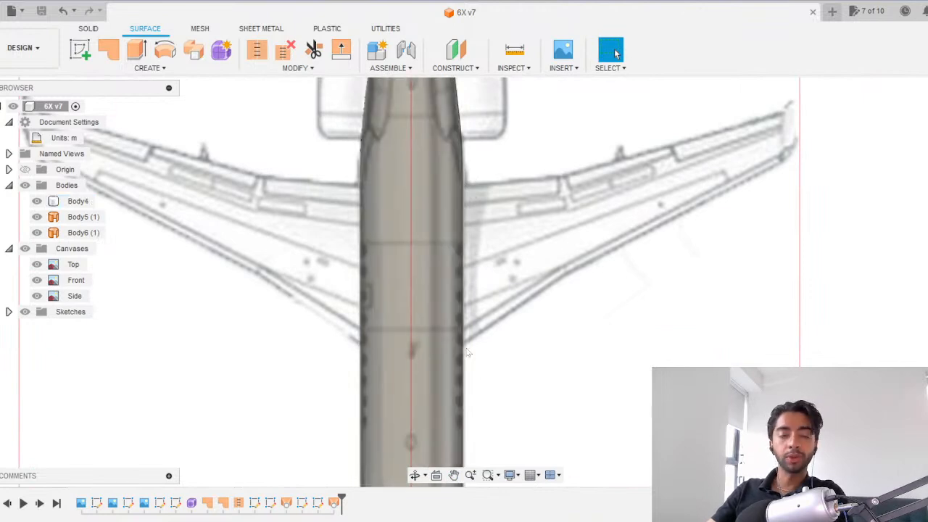
Create a sketch on the horizontal plane over the top canvas for the wing.
left_click(82, 50)
left_click(547, 265)
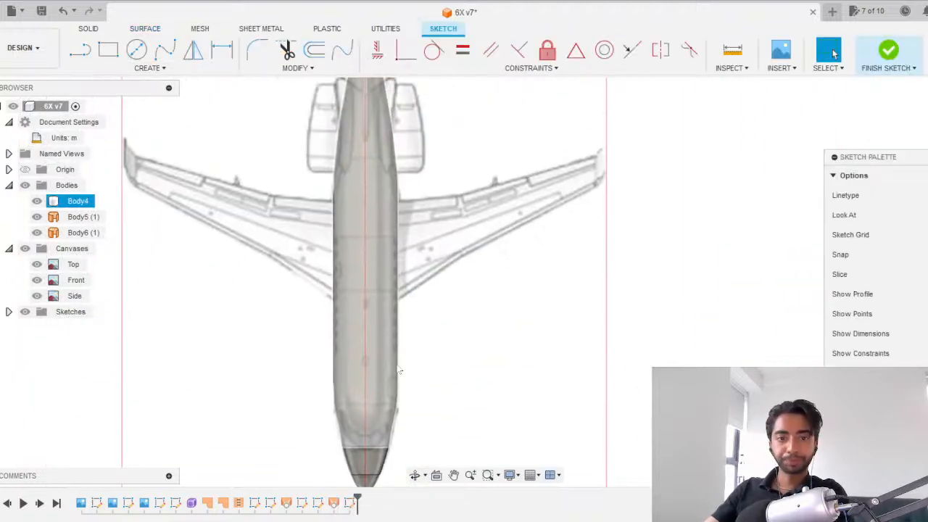
scroll(401, 305, "up", 5)
scroll(369, 251, "down", 2)
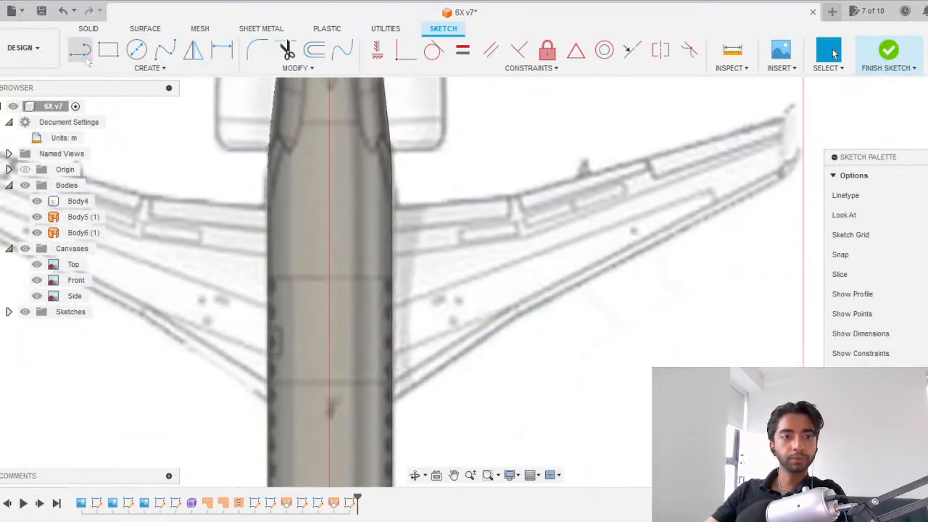
Sketch a horizontal line from the wing root's trailing edge past the centreline and a line about 4.17 m long from its leading edge across the fuselage.
left_click(87, 61)
middle_click_drag(461, 323, 471, 251)
scroll(460, 256, "up", 2)
scroll(400, 167, "down", 3)
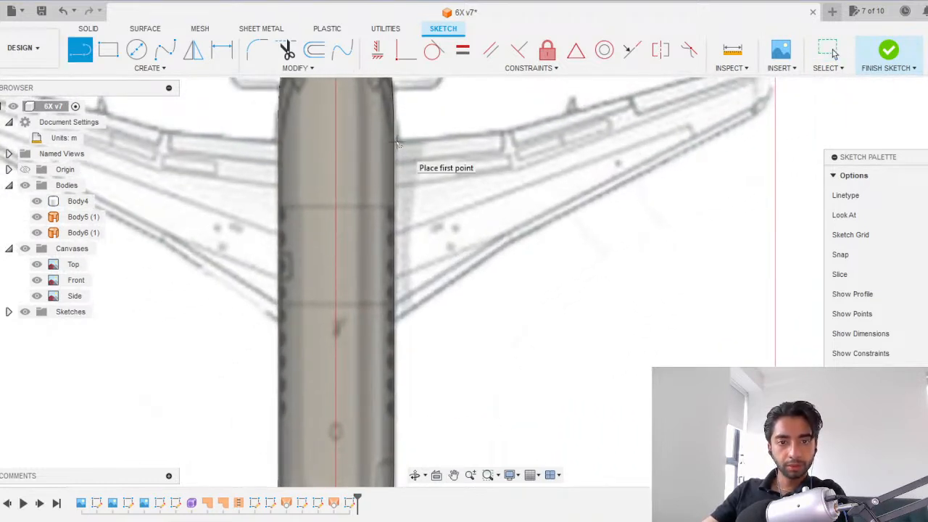
left_click(397, 143)
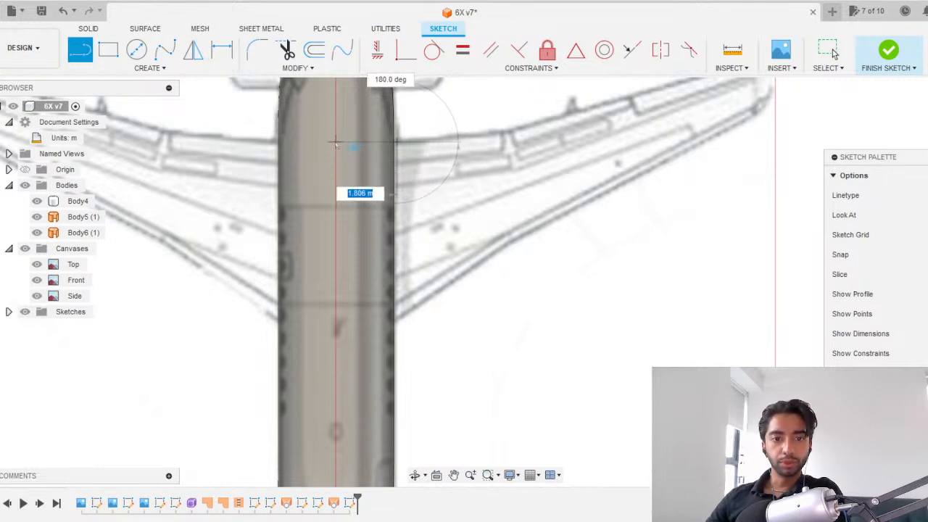
left_click(334, 144)
left_click(402, 317)
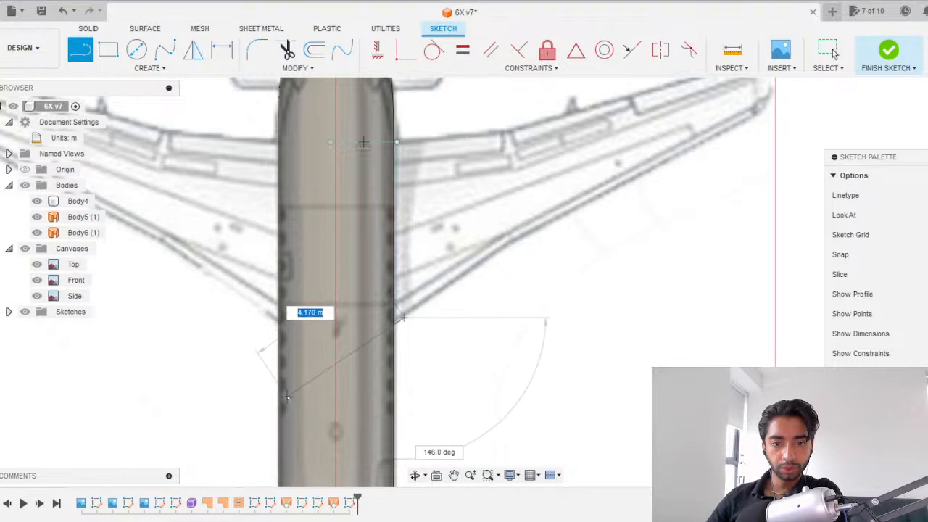
key("Escape")
scroll(378, 206, "down", 5)
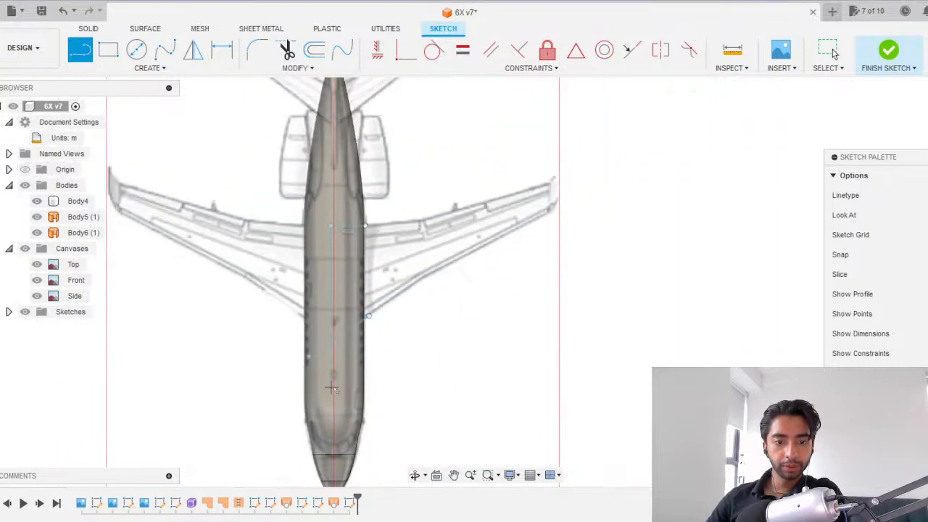
Draw a straight line along the fuselage centreline crossing both the leading-edge and trailing-edge lines.
left_click(360, 381)
middle_click_drag(364, 218, 343, 406)
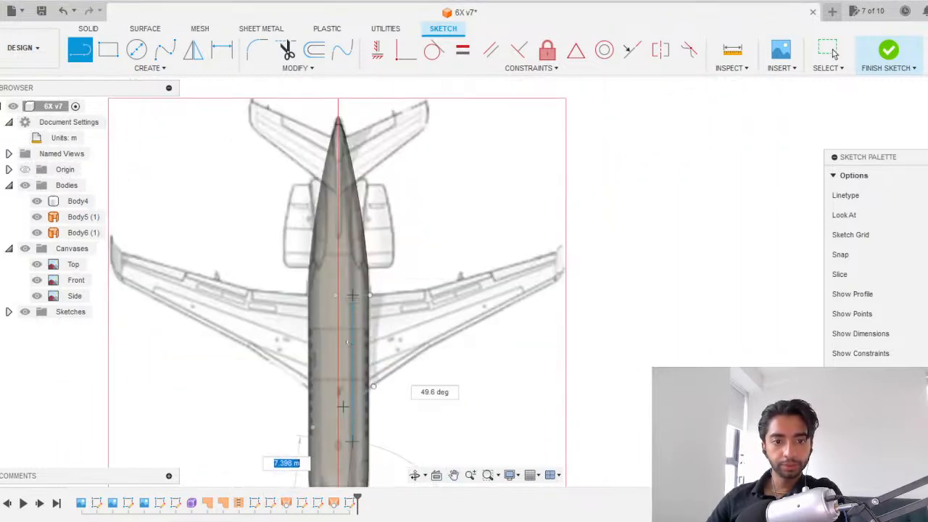
scroll(341, 305, "up", 1)
key("Escape")
scroll(344, 335, "up", 4)
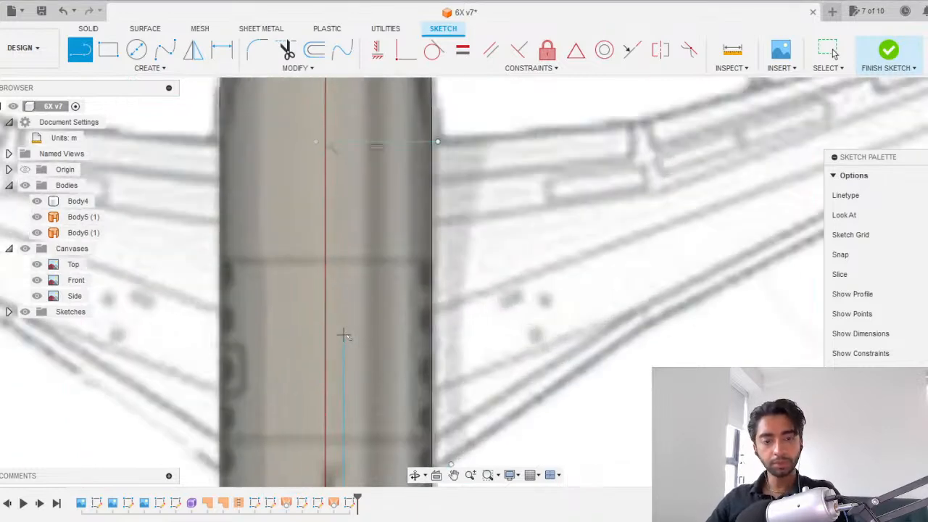
key("Escape")
middle_click_drag(373, 270, 434, 383)
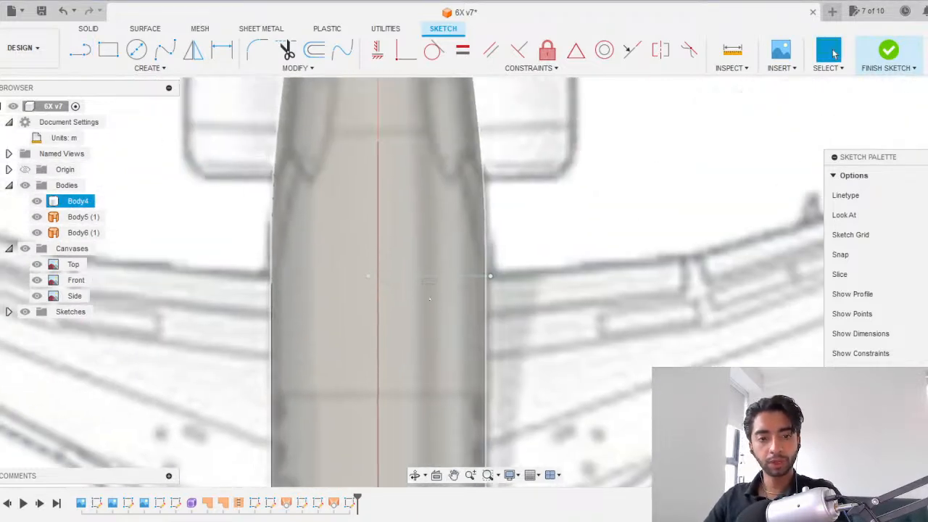
Try to trim the trailing-edge line between the centreline and the wing root, and undo the trim.
key("t")
scroll(410, 276, "up", 4)
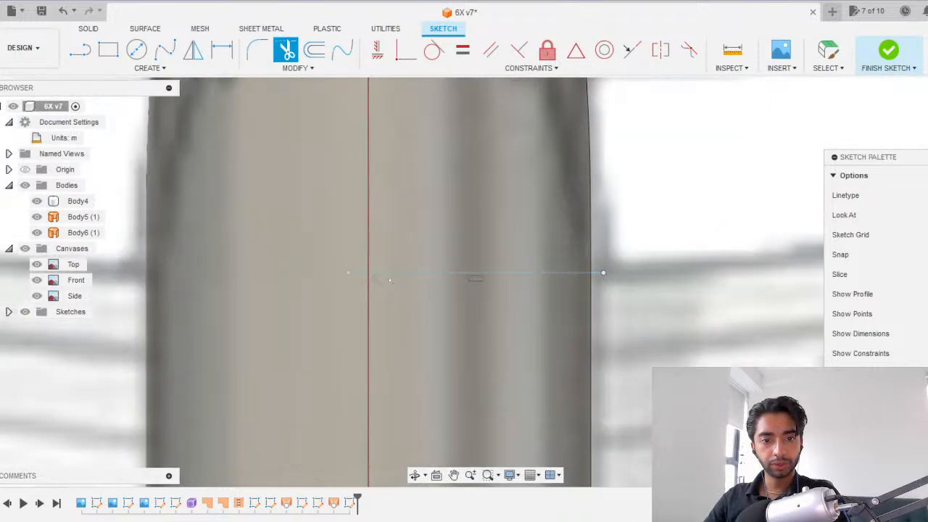
left_click(397, 274)
scroll(364, 303, "down", 1)
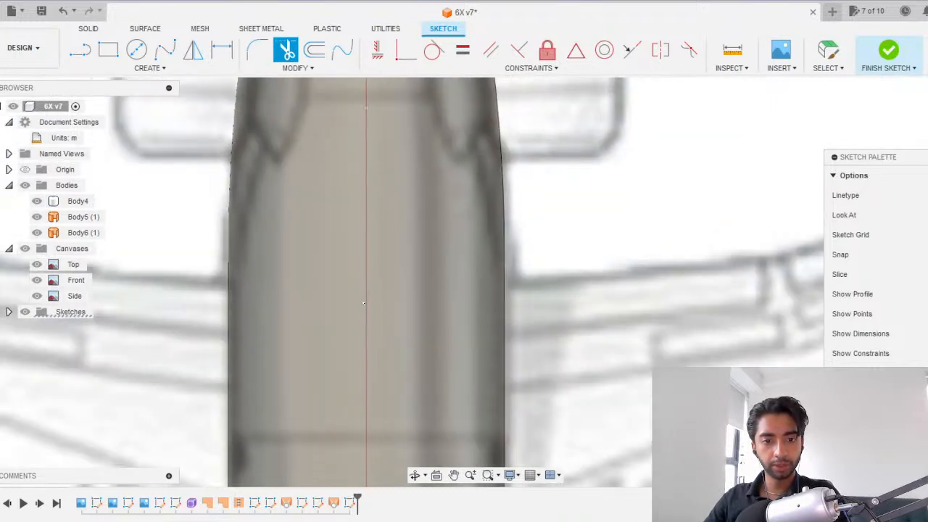
scroll(364, 303, "down", 2)
key("Escape")
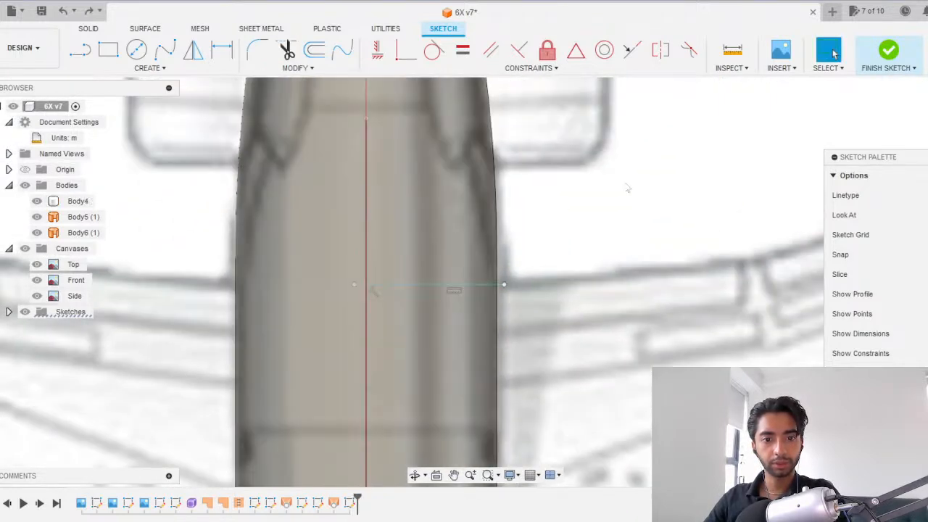
Trim the centreline behind the trailing-edge line, and trim away the trailing-edge line on both sides of the centreline.
key("t")
left_click(364, 225)
scroll(384, 347, "down", 2)
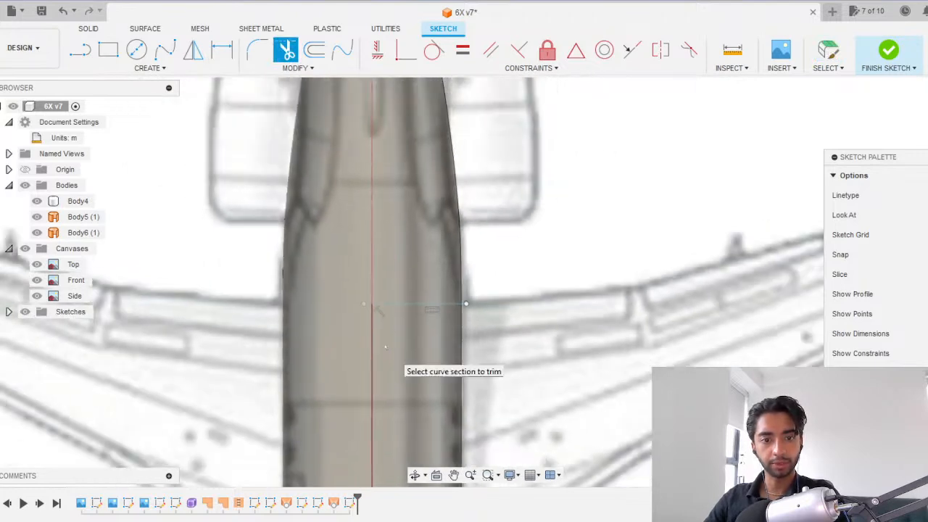
middle_click_drag(385, 346, 435, 209)
left_click(433, 191)
scroll(399, 195, "up", 2)
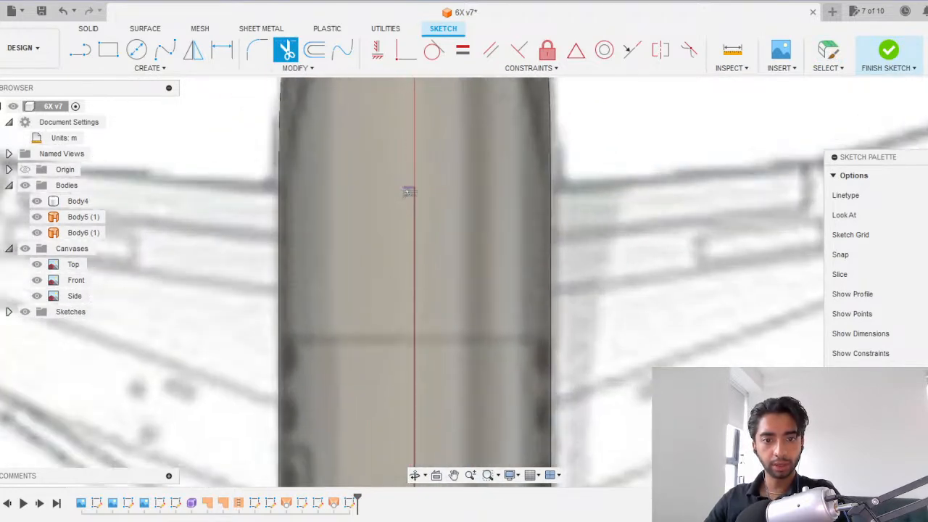
left_click(407, 188)
Trim the excess segments where the leading-edge line crosses the centreline and check the sketch from the side.
scroll(405, 266, "down", 2)
scroll(405, 266, "down", 1)
middle_click_drag(416, 371, 437, 217)
scroll(424, 347, "up", 1)
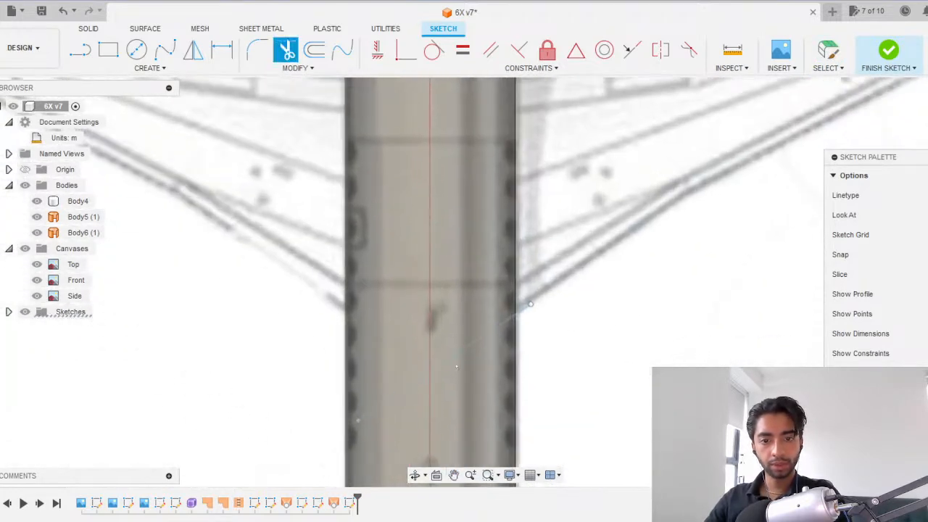
left_click(414, 387)
left_click(464, 351)
scroll(465, 371, "down", 4)
mouse_move(465, 371)
middle_mouse_down("shift")
mouse_move(370, 218)
mouse_move(337, 205)
mouse_move(339, 194)
middle_mouse_up("shift")
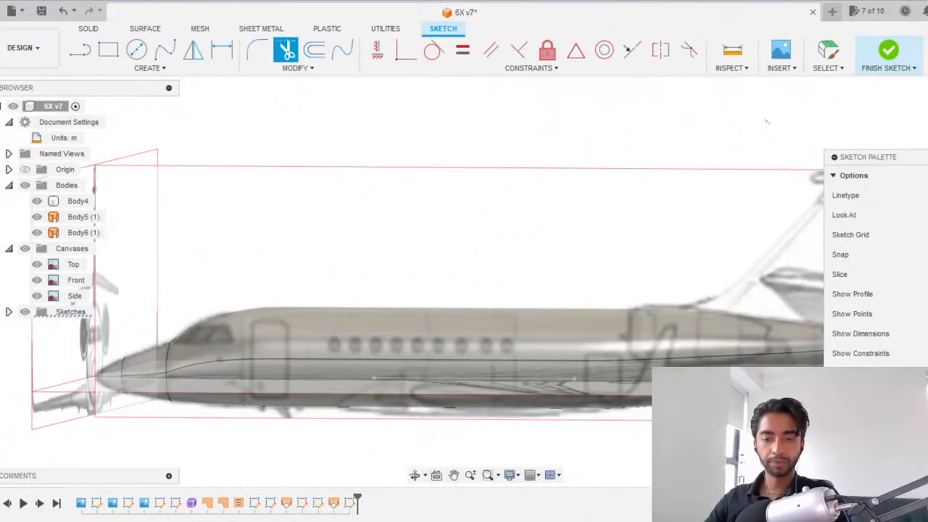
Finish the wing sketch and check the centreline segment between the wing's leading and trailing edges against the side canvas.
middle_click_drag(377, 225, 573, 338, "shift")
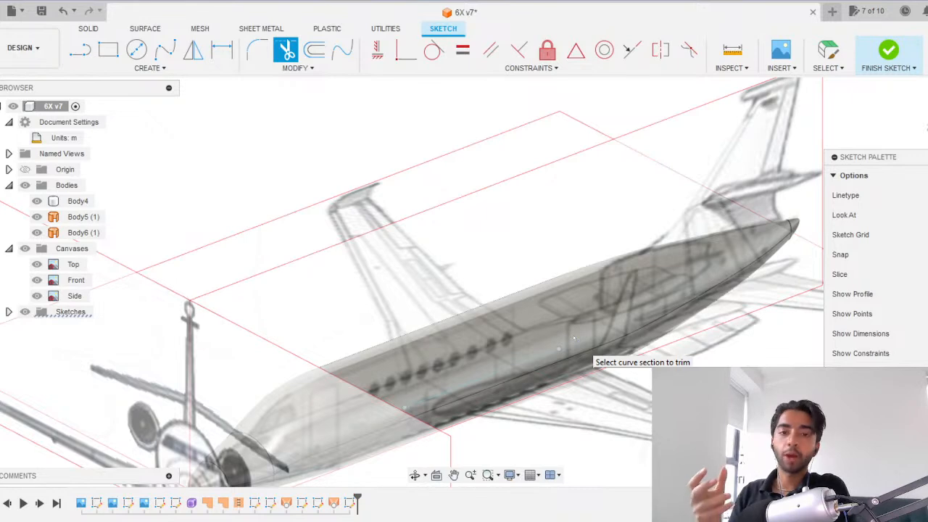
left_click(889, 51)
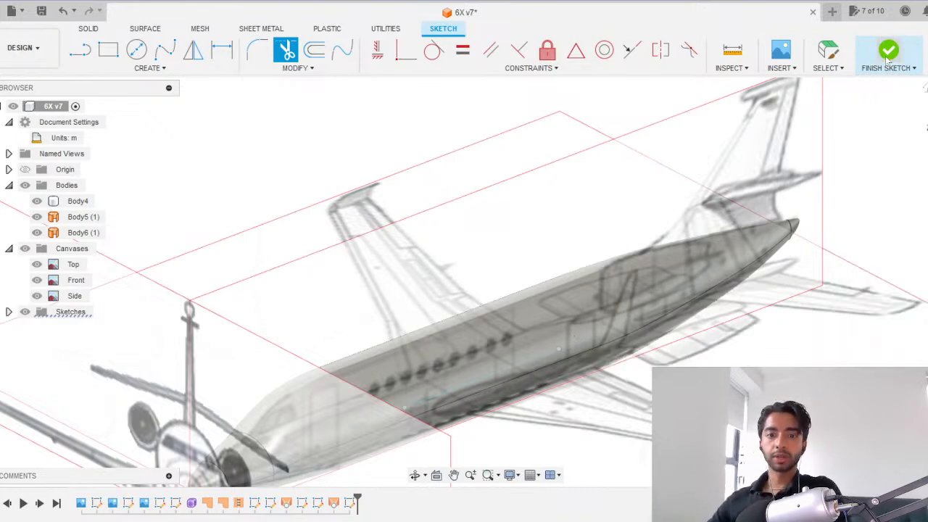
left_click(524, 366)
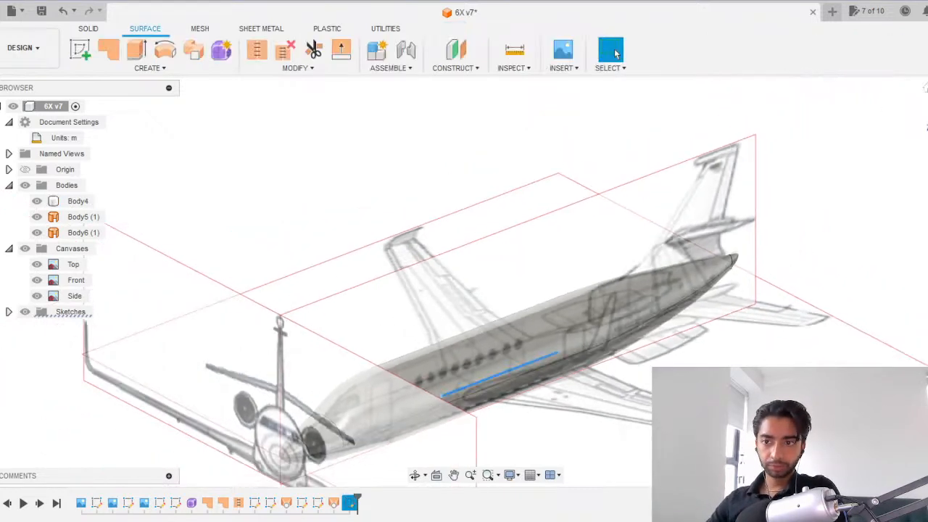
left_click(927, 140)
scroll(444, 361, "up", 8)
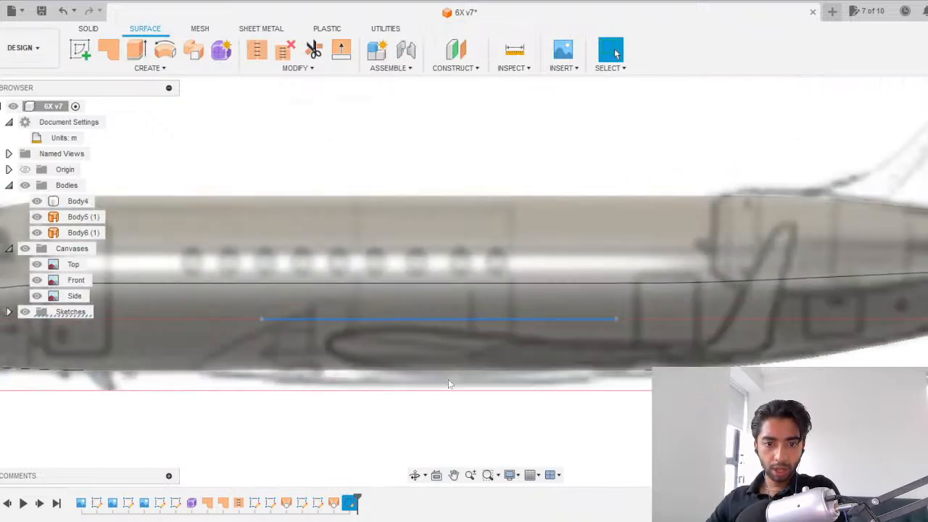
scroll(448, 385, "up", 2)
left_click(606, 340)
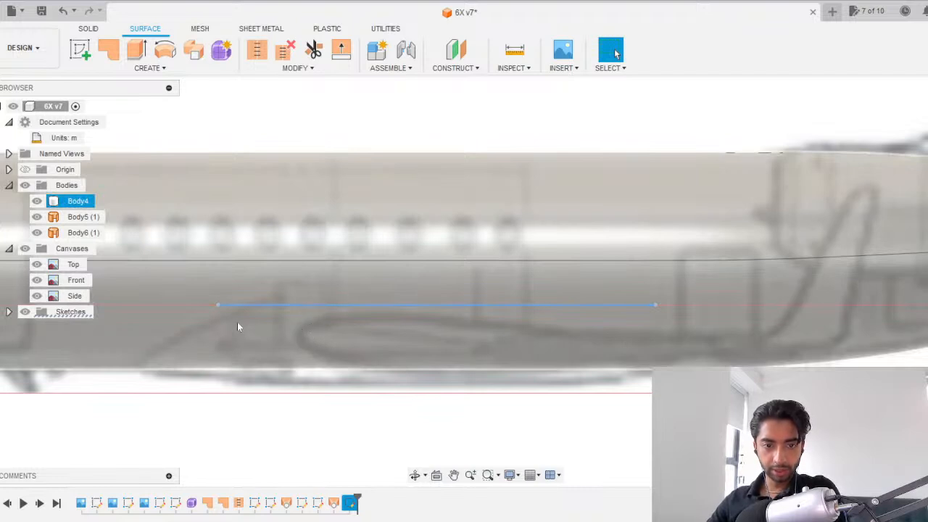
scroll(408, 420, "down", 2)
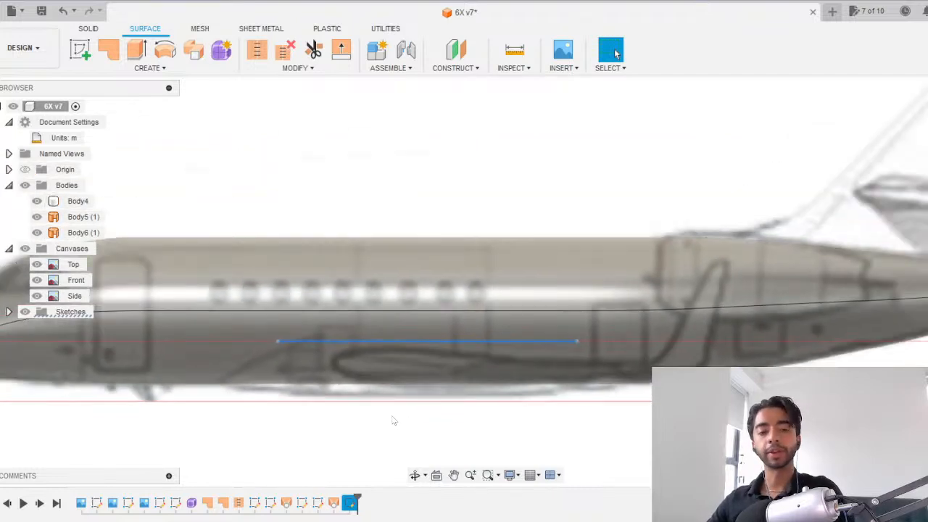
left_click(392, 416)
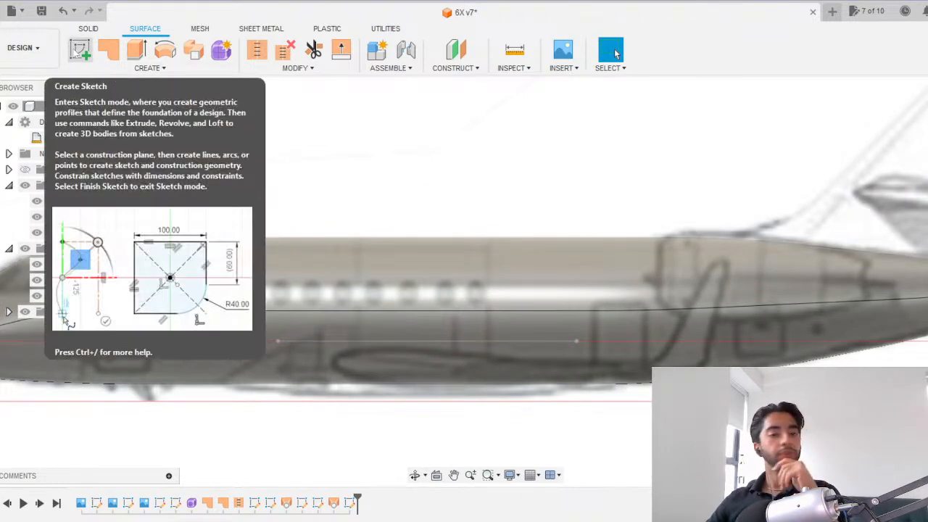
Start a new sketch on the vertical side-view plane for the wing root profile.
left_click(76, 52)
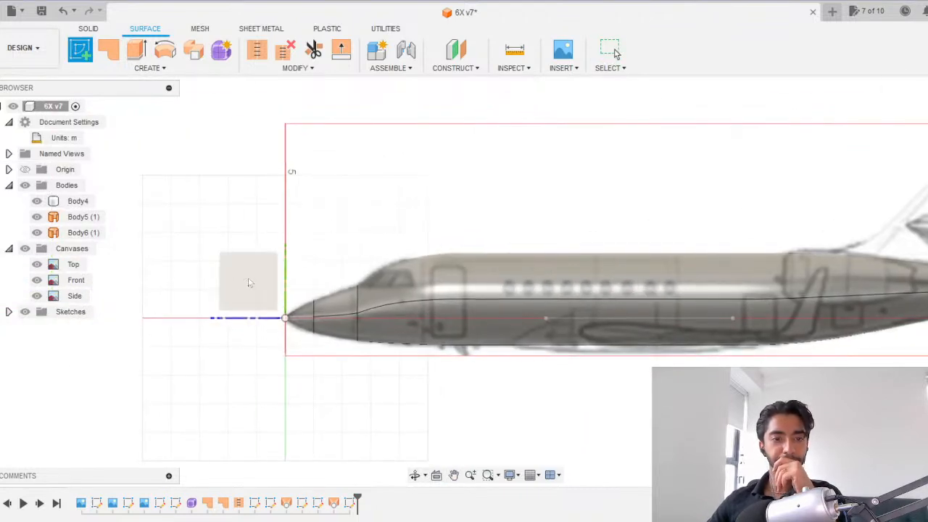
left_click(243, 280)
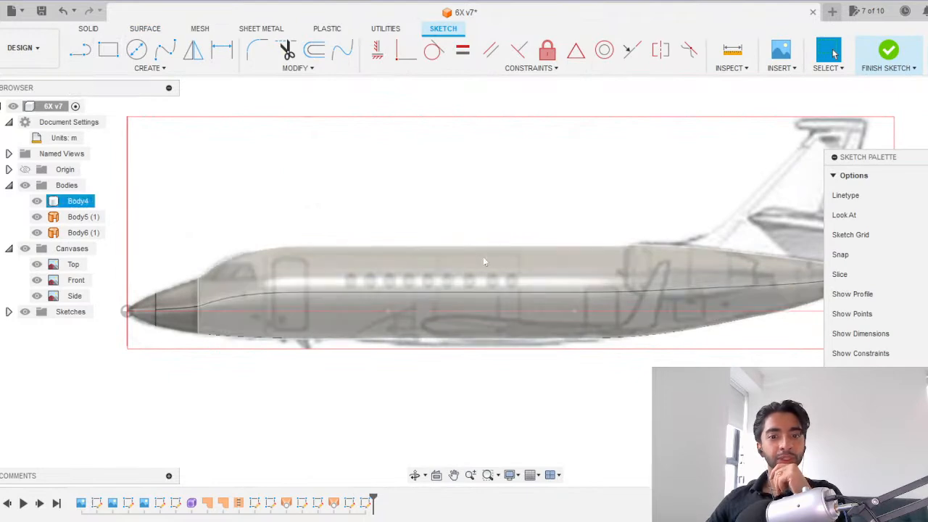
scroll(422, 273, "up", 3)
middle_click_drag(420, 273, 308, 168)
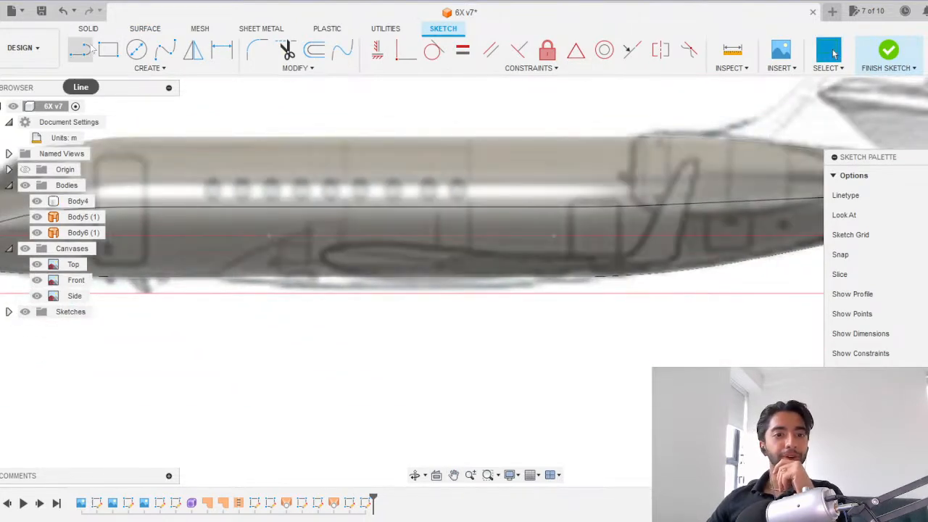
Compare the wing root's position on the fuselage between the side and top canvases.
scroll(332, 248, "up", 3)
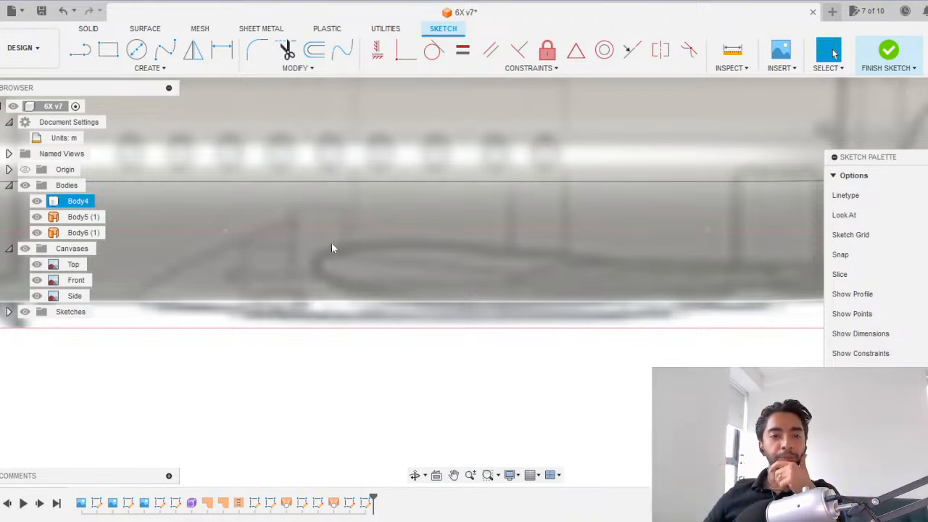
scroll(456, 362, "down", 3)
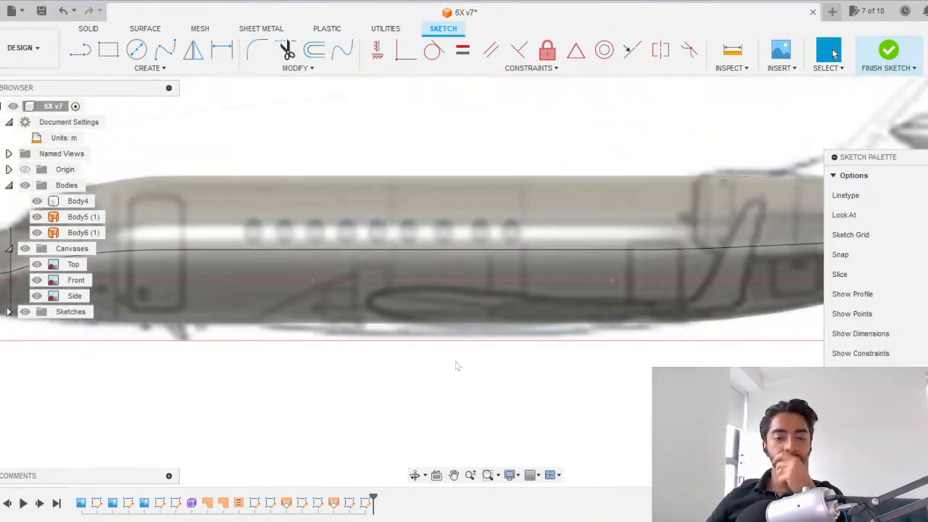
scroll(414, 263, "up", 2)
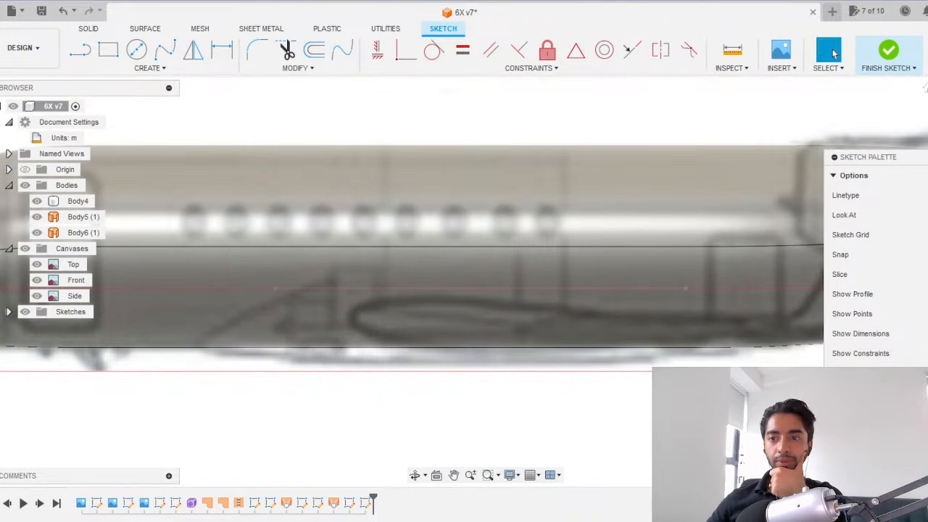
left_click(927, 101)
scroll(547, 336, "down", 4)
middle_click_drag(542, 335, 469, 203)
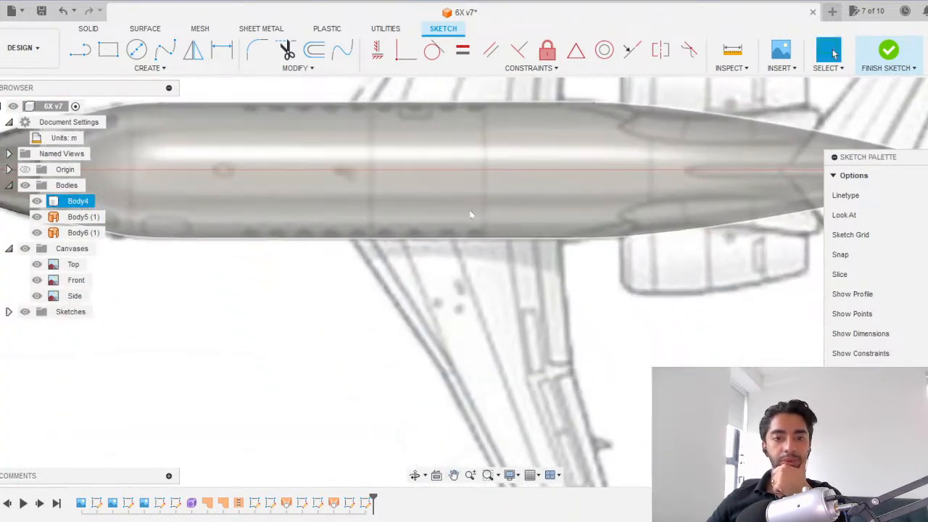
scroll(484, 246, "up", 2)
left_click(927, 121)
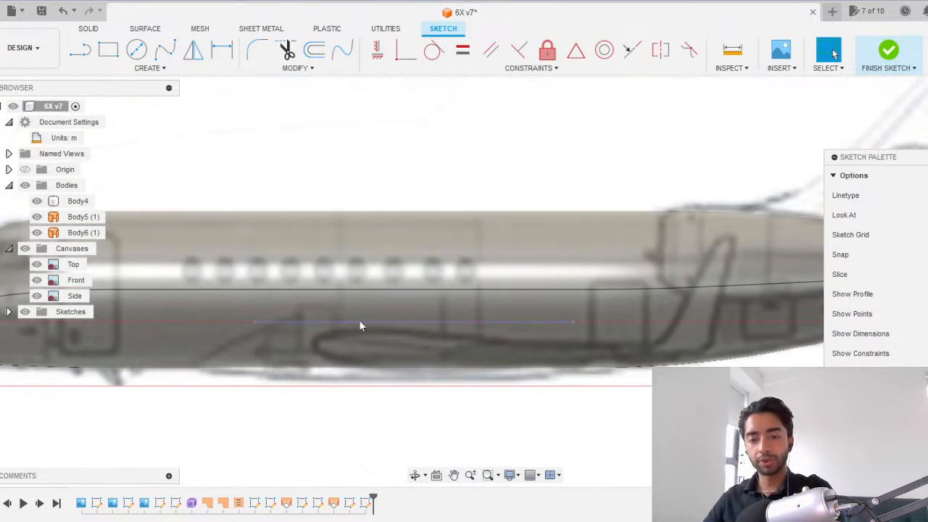
Project the centreline segment between the leading and trailing edges into the side-view sketch with Projection Link enabled.
key("p")
left_click(726, 195)
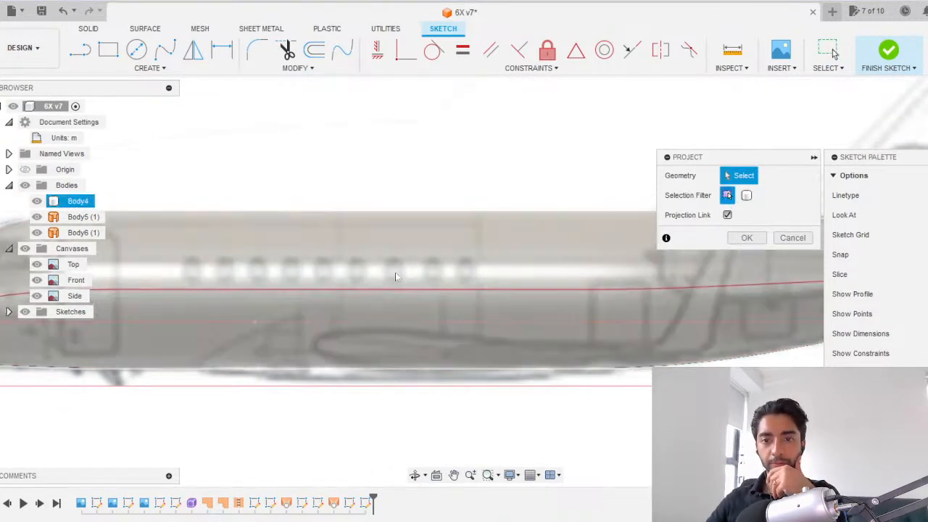
left_click(267, 321)
left_click(746, 237)
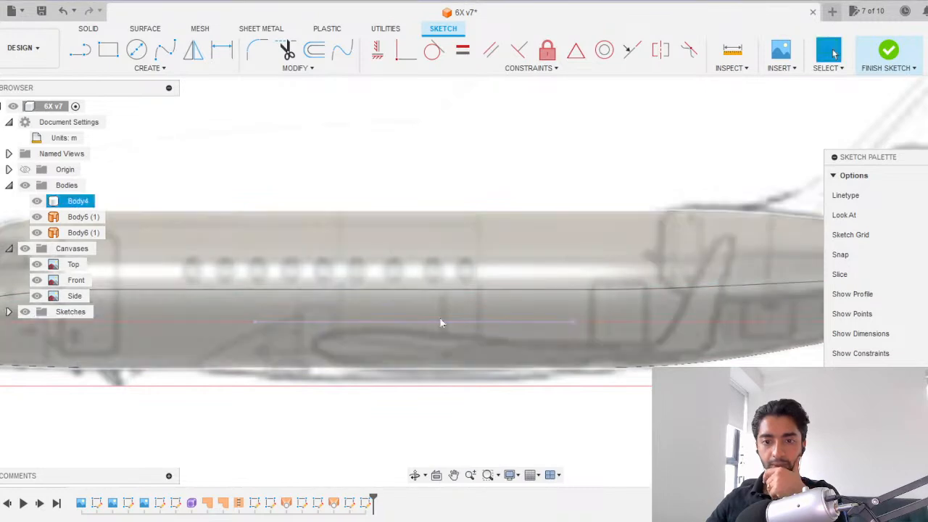
scroll(310, 362, "up", 2)
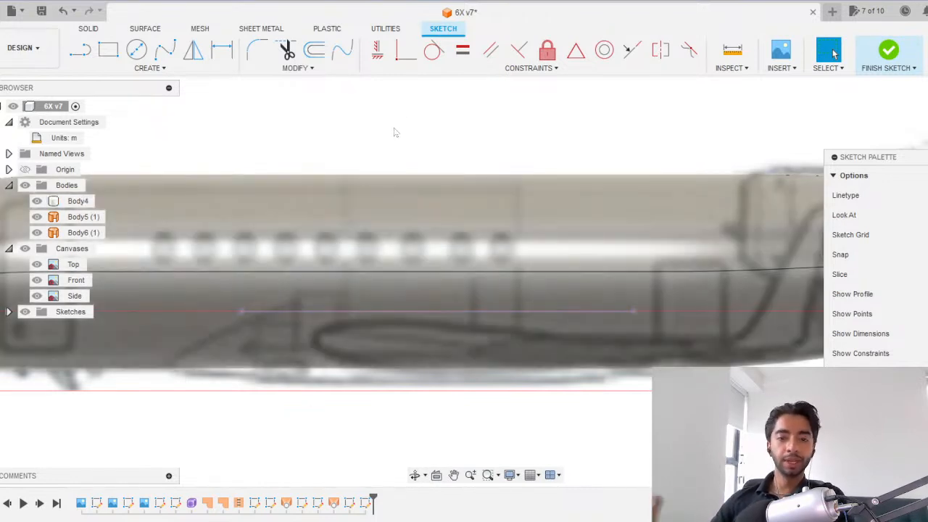
Draw a horizontal chord line slightly below the projected segment, aligned with both of its endpoints.
left_click(145, 73)
mouse_move(123, 179)
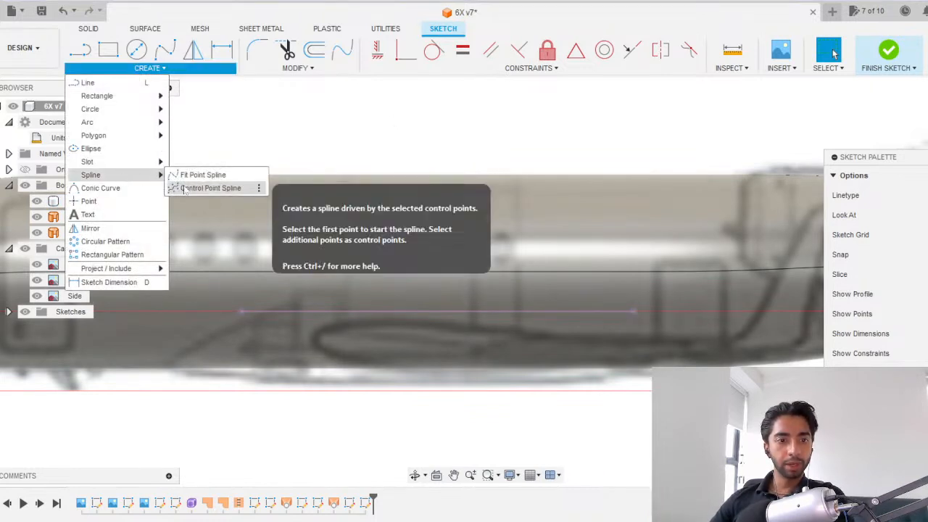
key("Escape")
key("l")
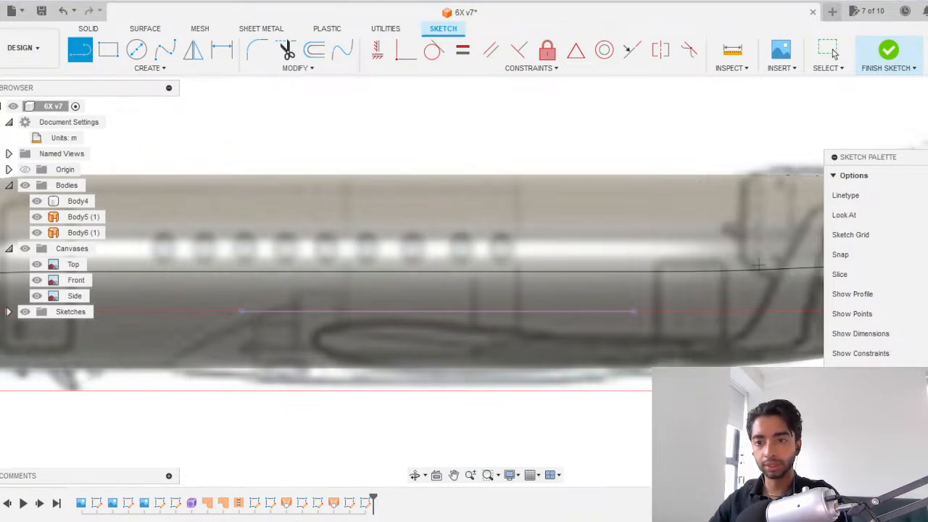
left_click(242, 311)
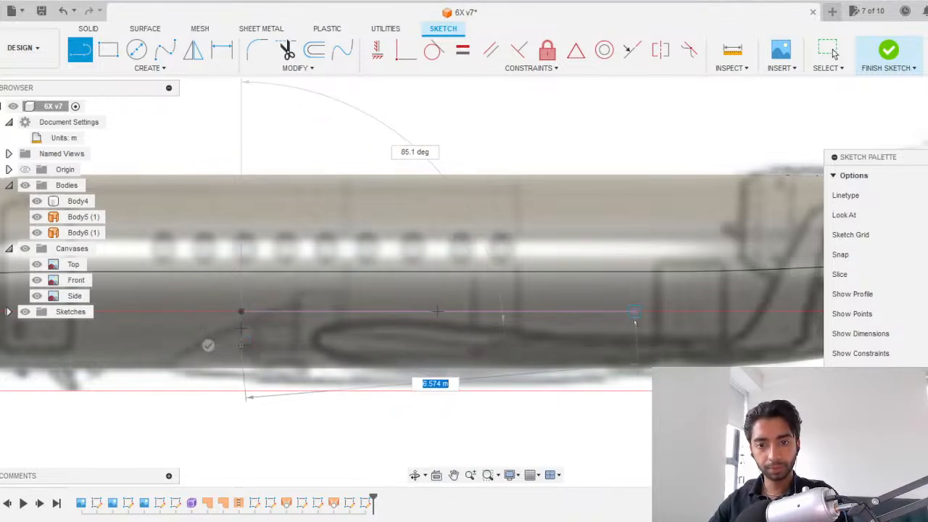
key("Escape")
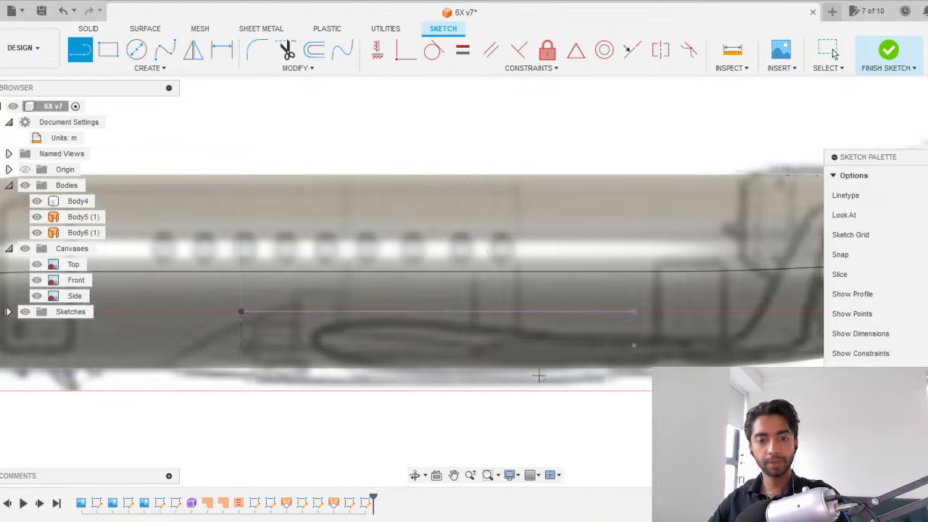
key("Escape")
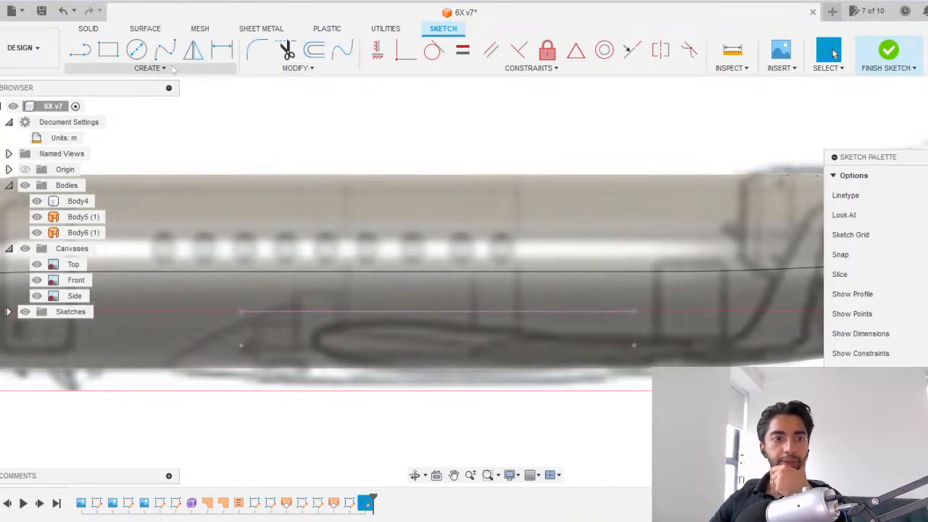
Draw an arched control point spline above the chord line from its front end to its rear end as the upper profile.
left_click(149, 69)
left_click(203, 174)
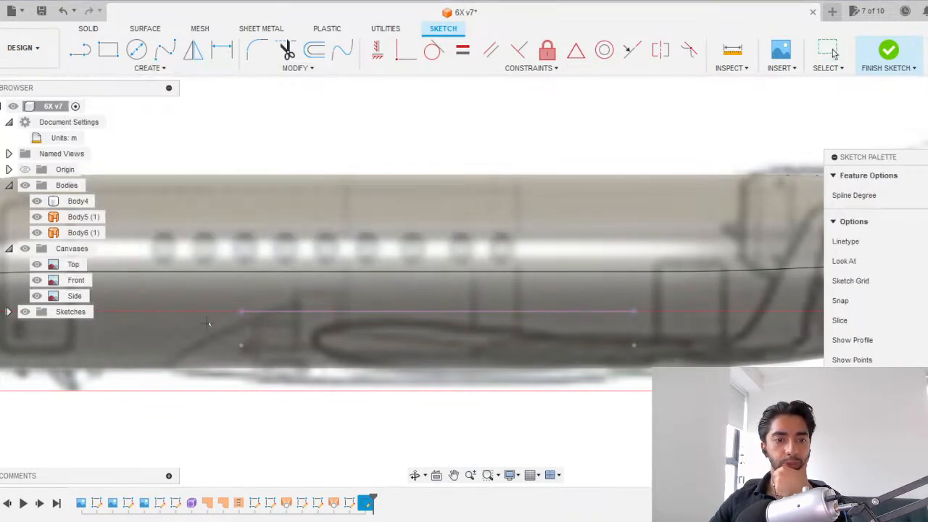
scroll(256, 355, "up", 2)
left_click(256, 345)
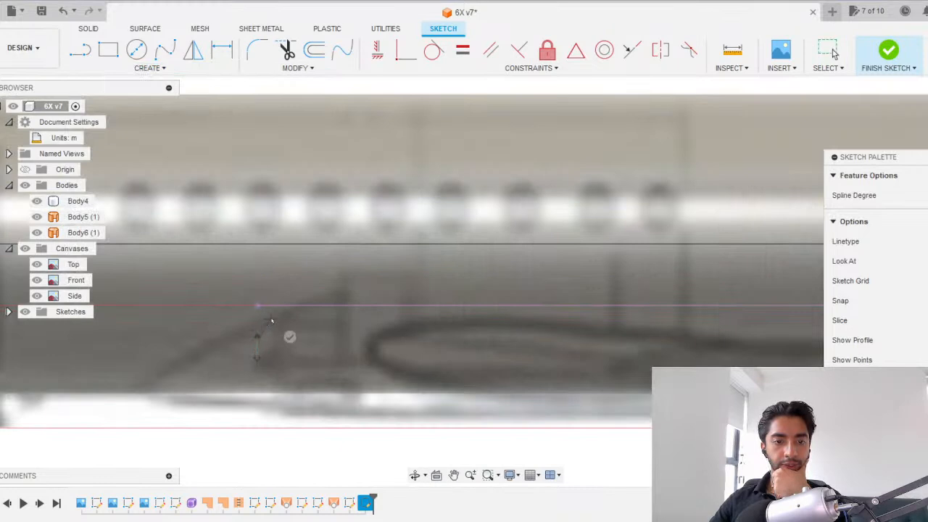
left_click(410, 321)
middle_click_drag(616, 319, 382, 270)
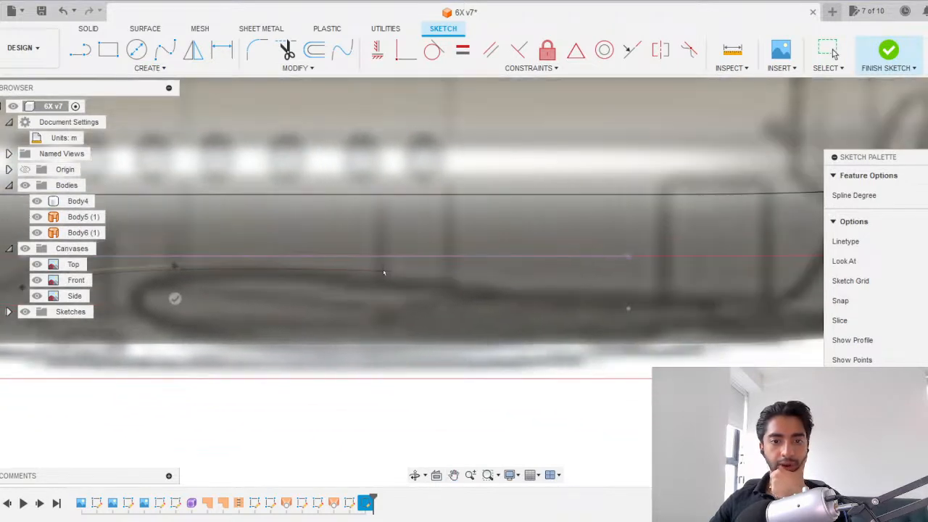
left_click(470, 269)
left_click(604, 277)
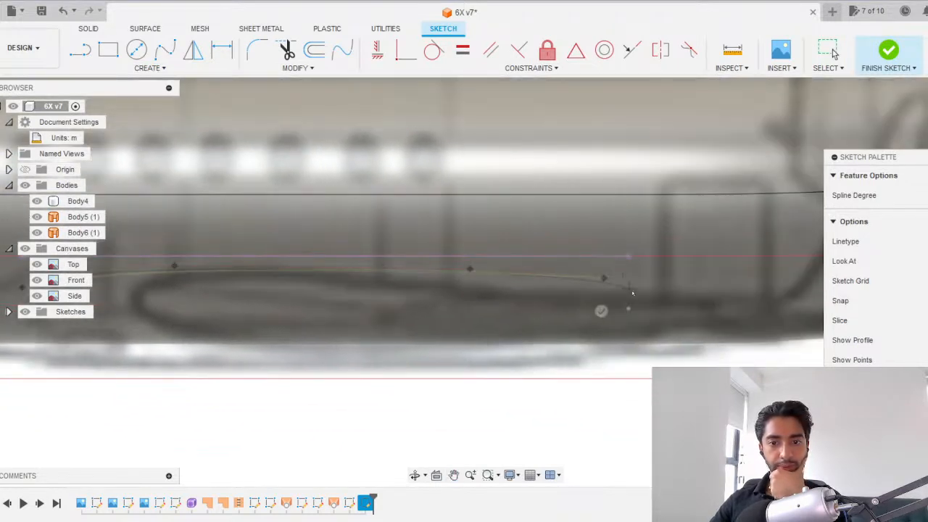
left_click(625, 289)
left_click(628, 308)
left_click(596, 313)
Move a control point near the spline's rear end forward and slightly up to soften the trailing curve.
scroll(444, 335, "down", 2)
scroll(470, 319, "up", 1)
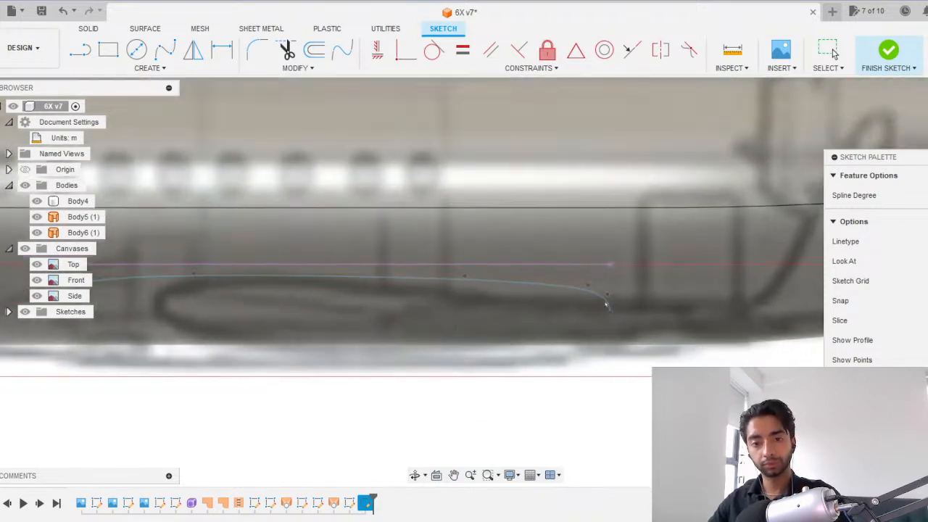
key("Escape")
left_click_drag(609, 293, 574, 283)
middle_click_drag(437, 360, 586, 375)
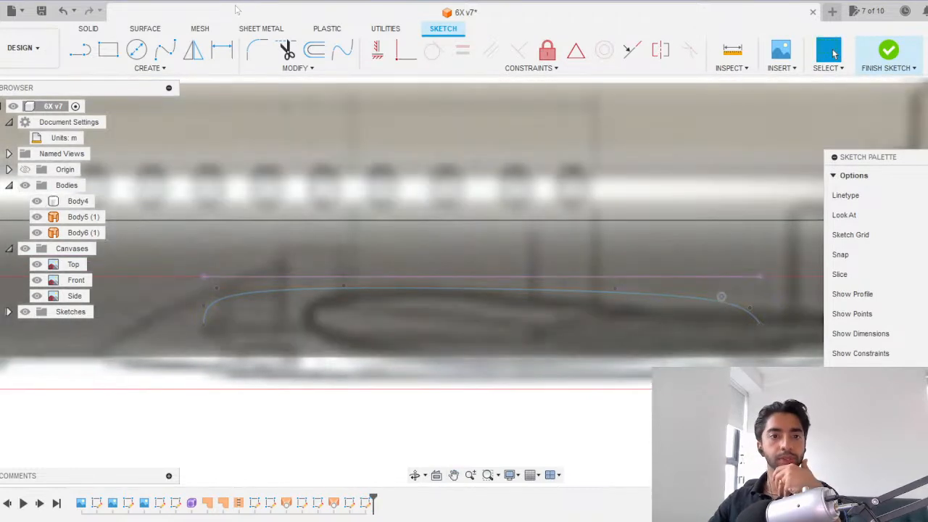
Mirror the upper spline across the horizontal chord line to close the wing root profile, and finish the sketch.
left_click(193, 49)
left_click(301, 288)
left_click(722, 200)
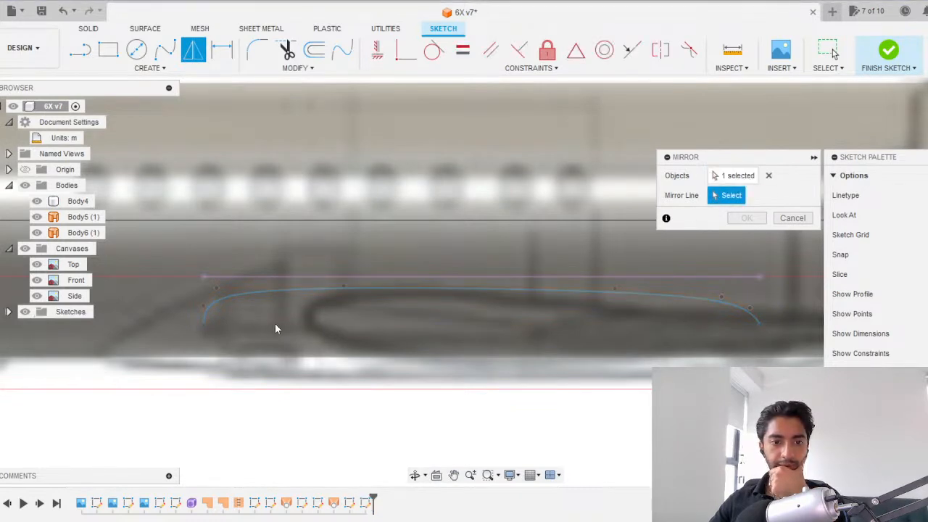
left_click(275, 323)
left_click(888, 51)
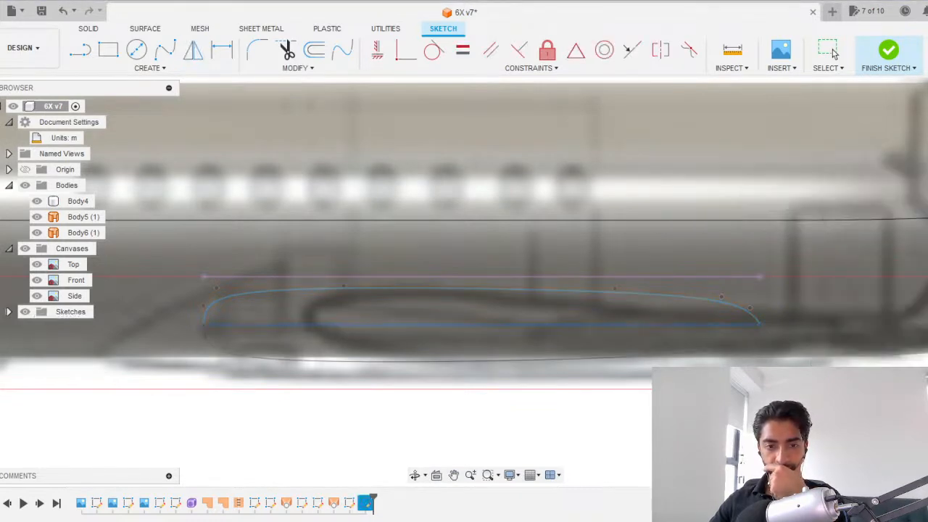
scroll(400, 403, "up", 2)
scroll(401, 402, "down", 4)
left_click(373, 373)
scroll(371, 374, "up", 2)
left_click(507, 391)
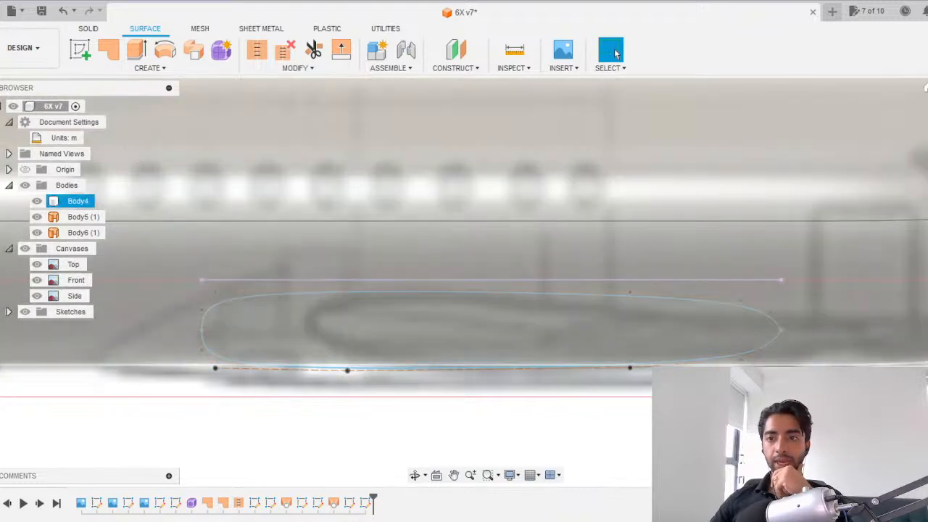
Check the wing root profile from the front, return to the side view and bring up the solid modelling tools.
left_click(927, 122)
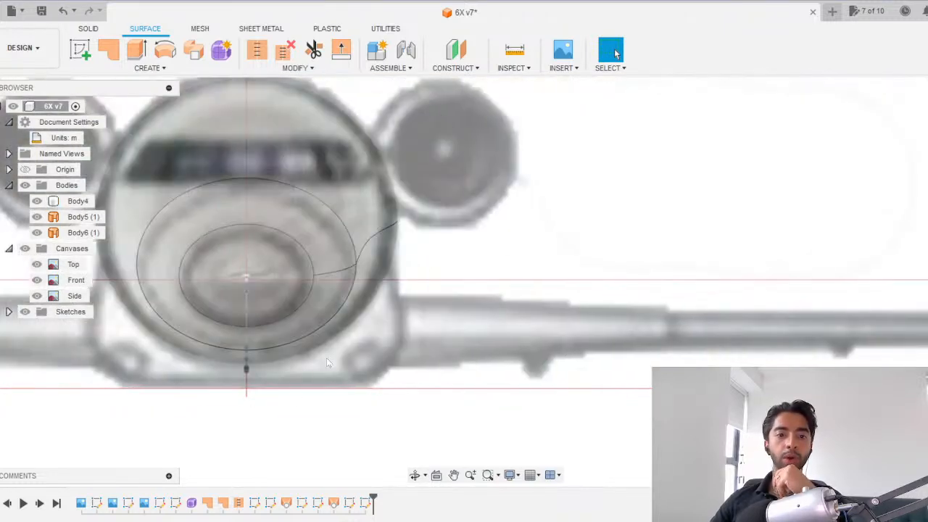
left_click(927, 122)
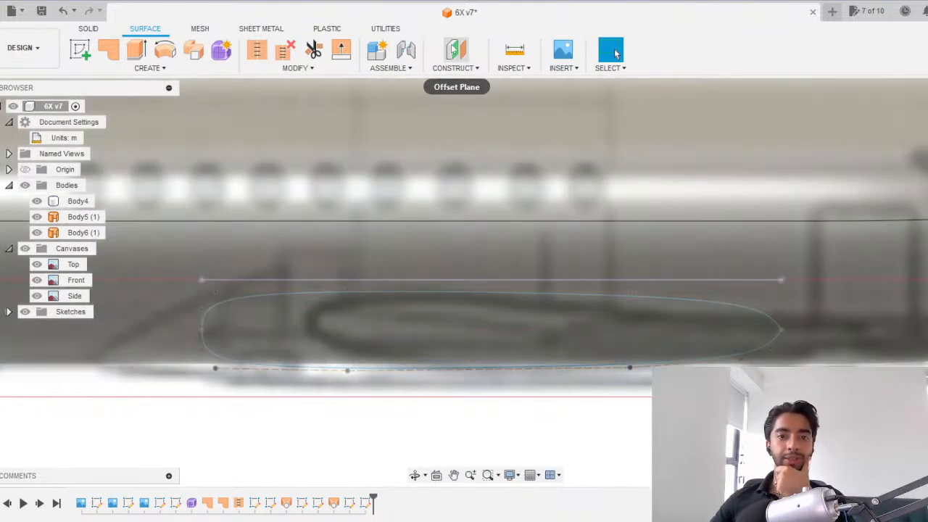
left_click(94, 30)
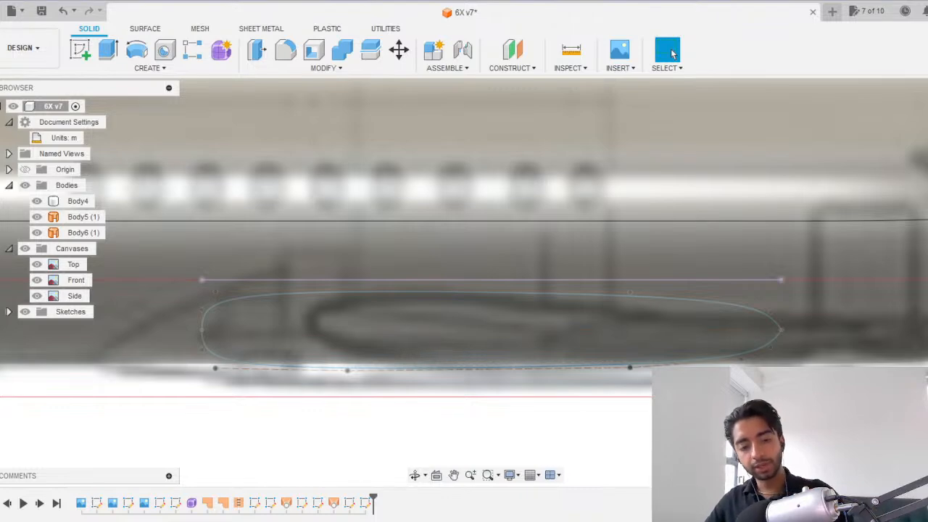
Save the design and create a construction plane at a 0 deg angle through the wing root profile's central chord line.
key("ctrl+s")
left_click(483, 277)
left_click(311, 336)
scroll(578, 352, "down", 3)
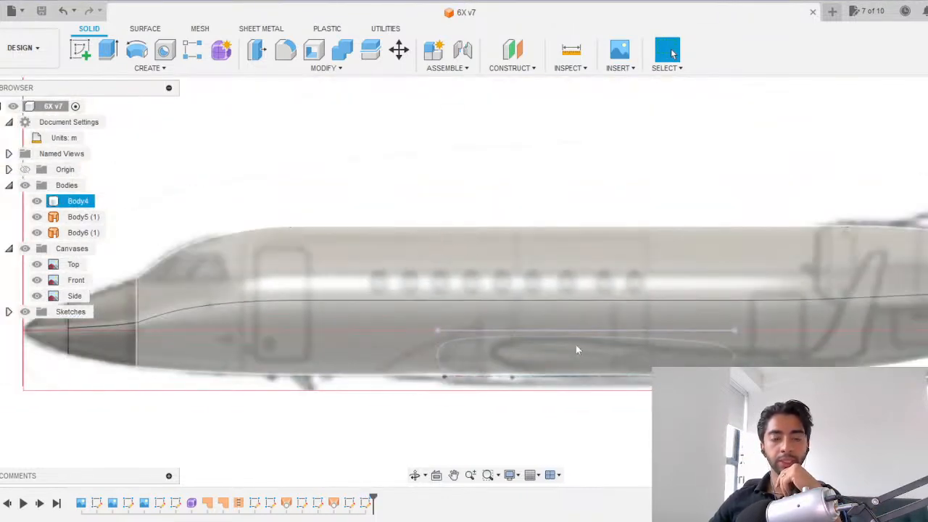
left_click(512, 67)
left_click(521, 97)
middle_click_drag(526, 292, 582, 310, "shift")
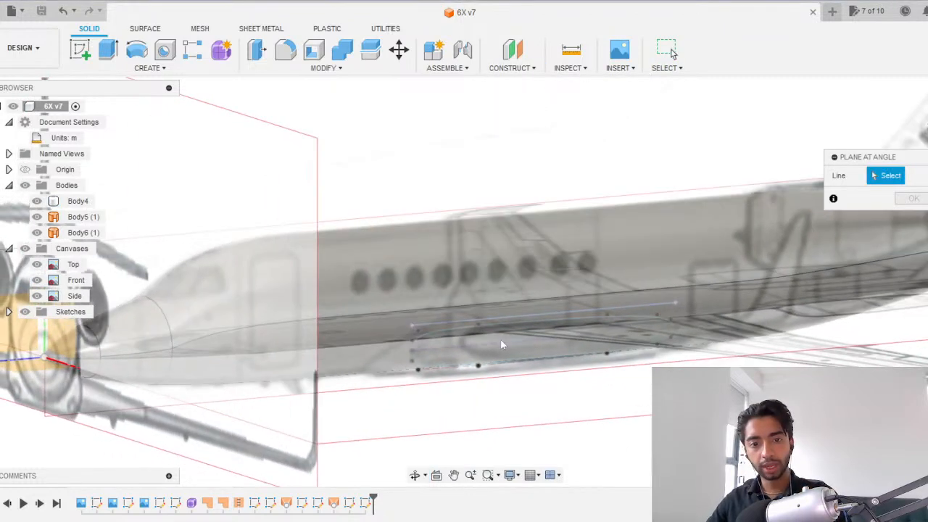
left_click(501, 342)
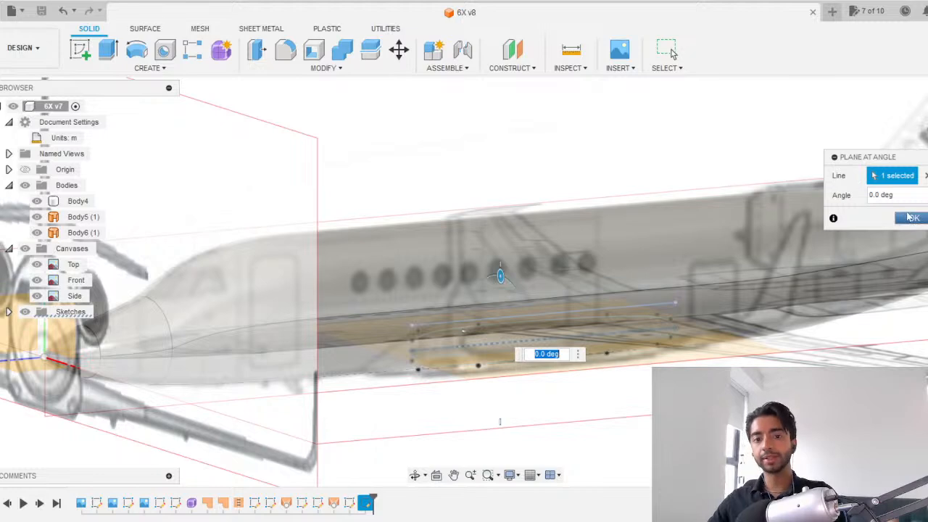
left_click(911, 218)
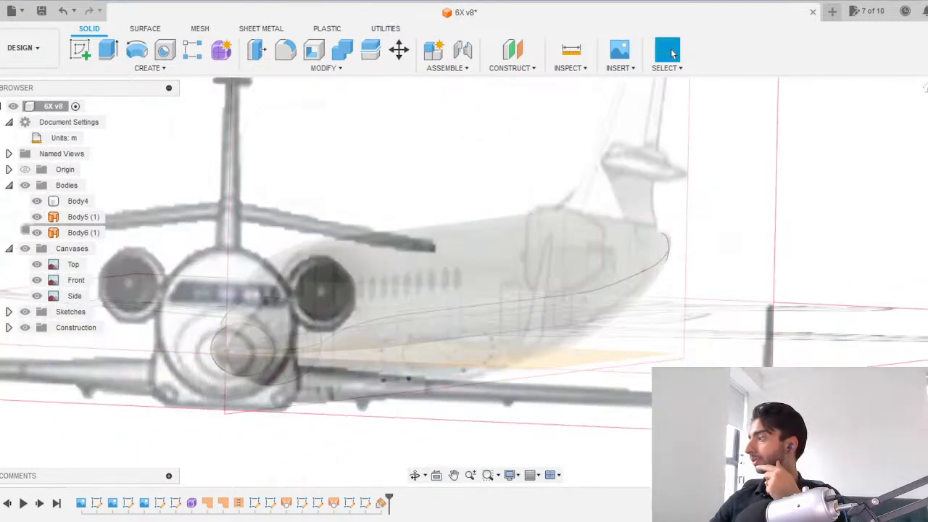
Compare the new plane with the wings in the front canvas and start a sketch on that plane.
scroll(507, 272, "down", 2)
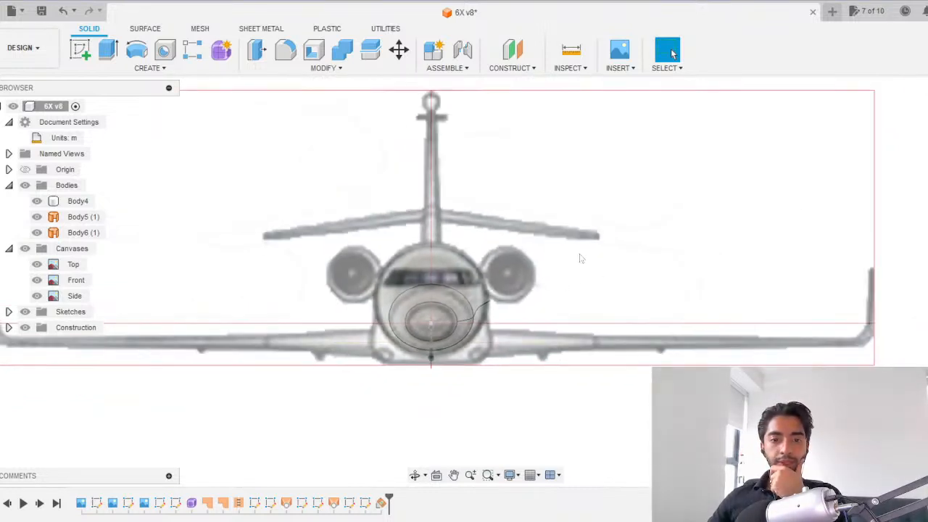
scroll(505, 277, "up", 3)
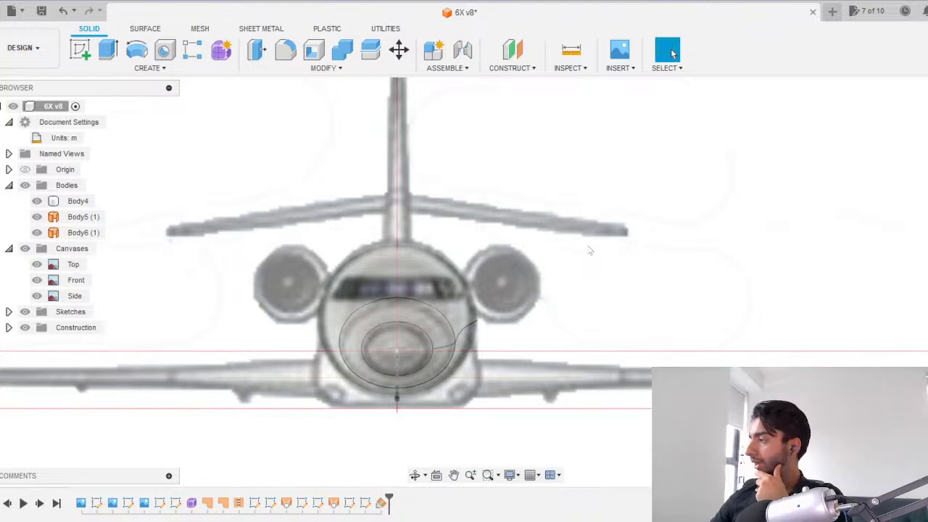
middle_click_drag(587, 253, 452, 250)
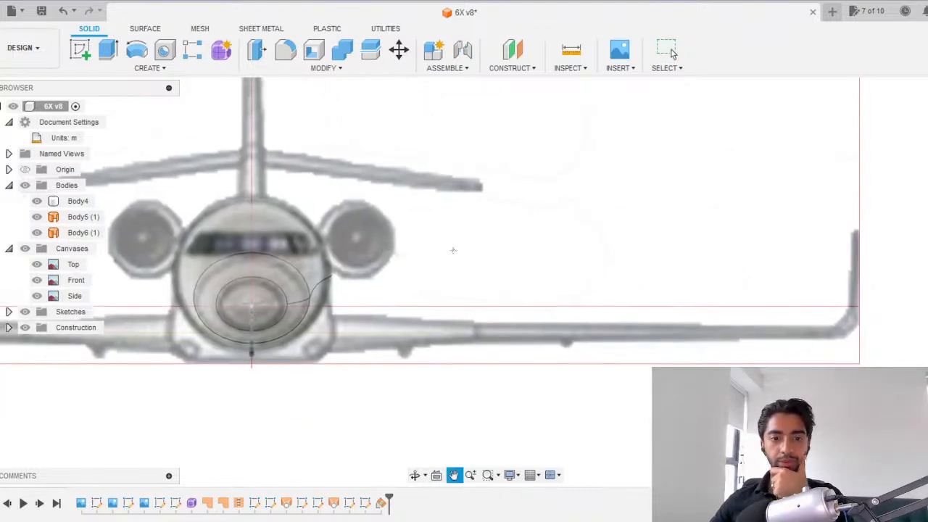
scroll(452, 251, "down", 1)
middle_click_drag(385, 269, 414, 316, "shift")
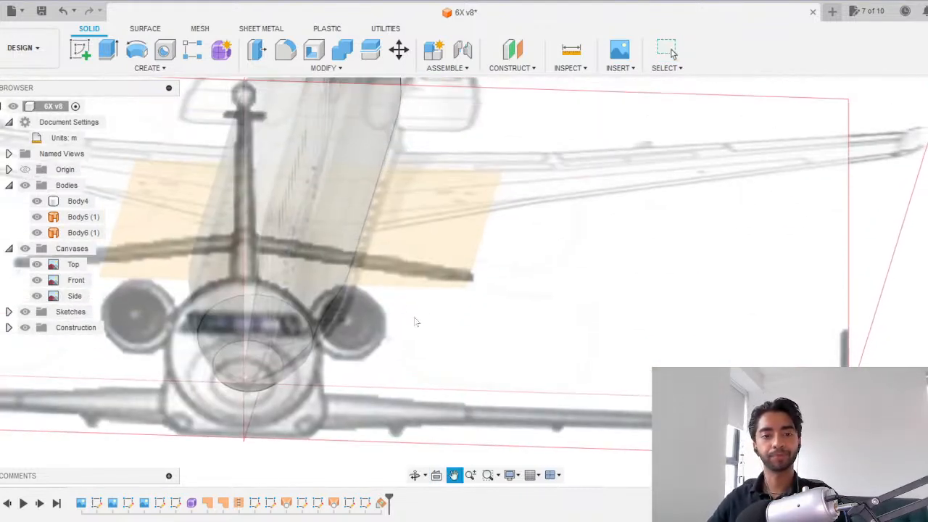
left_click(80, 49)
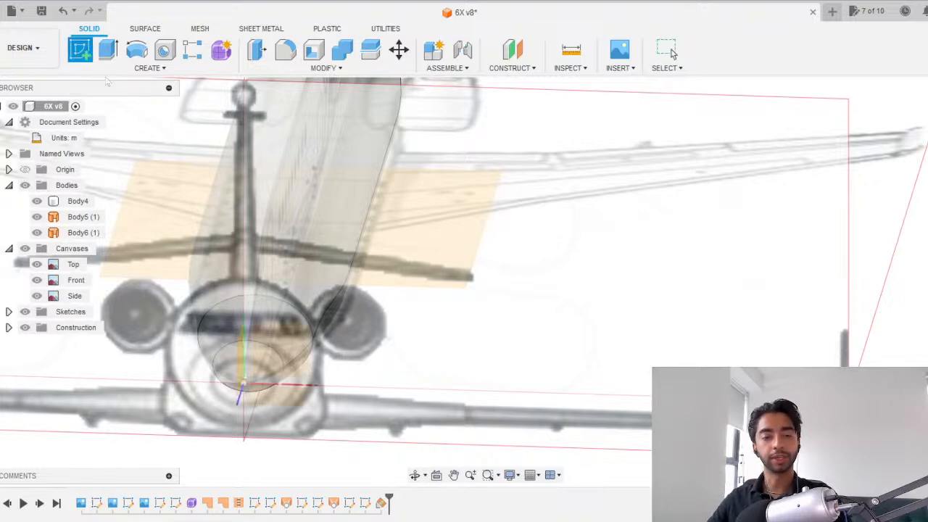
left_click(455, 212)
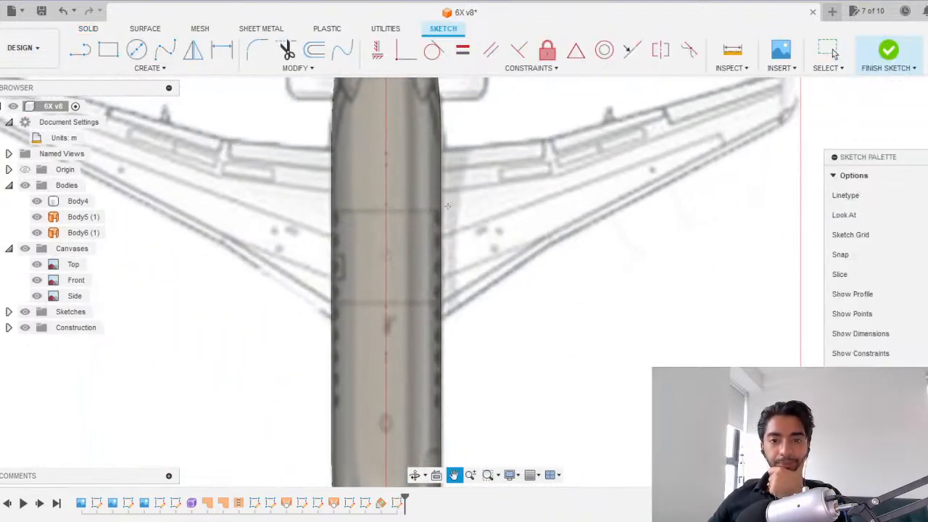
Project the wing root profile's sketch geometry into the new sketch with the projection link enabled.
left_click(410, 234)
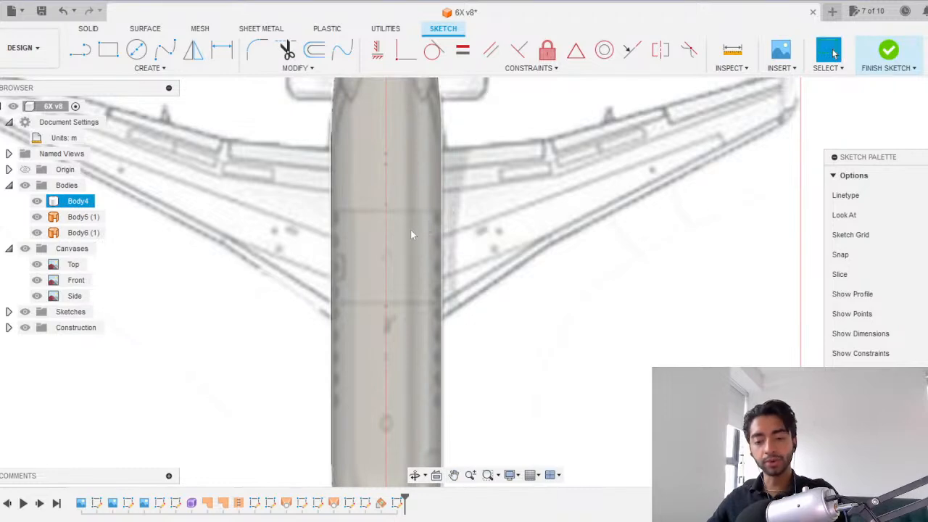
key("p")
middle_click_drag(378, 266, 414, 343, "shift")
scroll(379, 345, "up", 5)
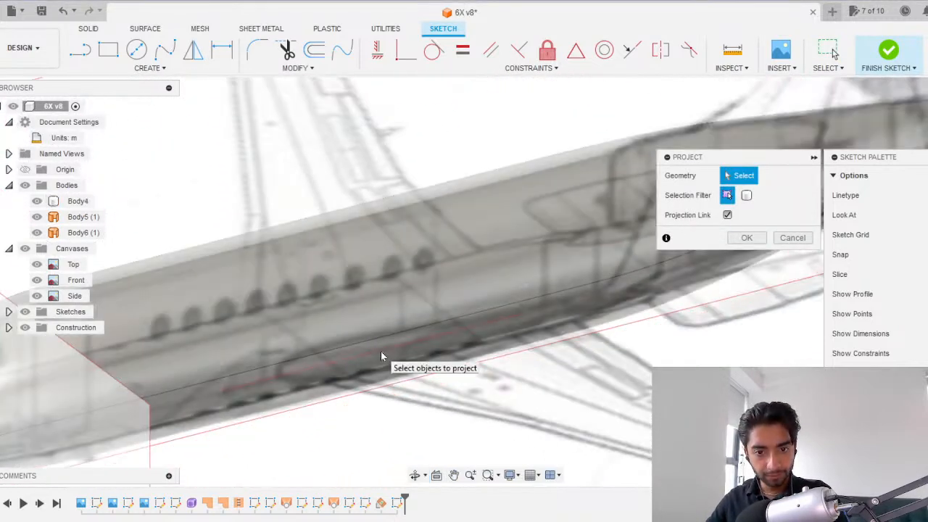
left_click(382, 353)
left_click(746, 238)
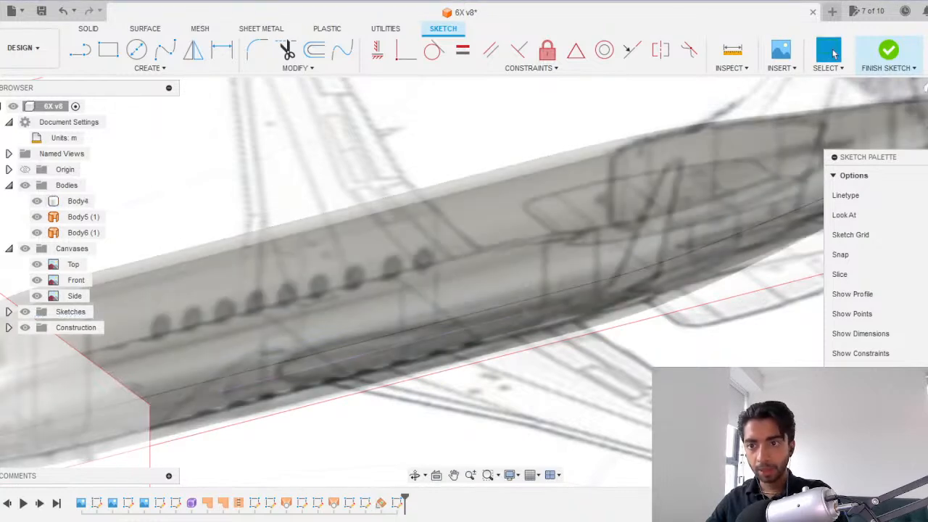
Trace the wing's trailing edge over the top canvas with two connected lines from the projected rear point through the kink to the tip.
left_click(926, 112)
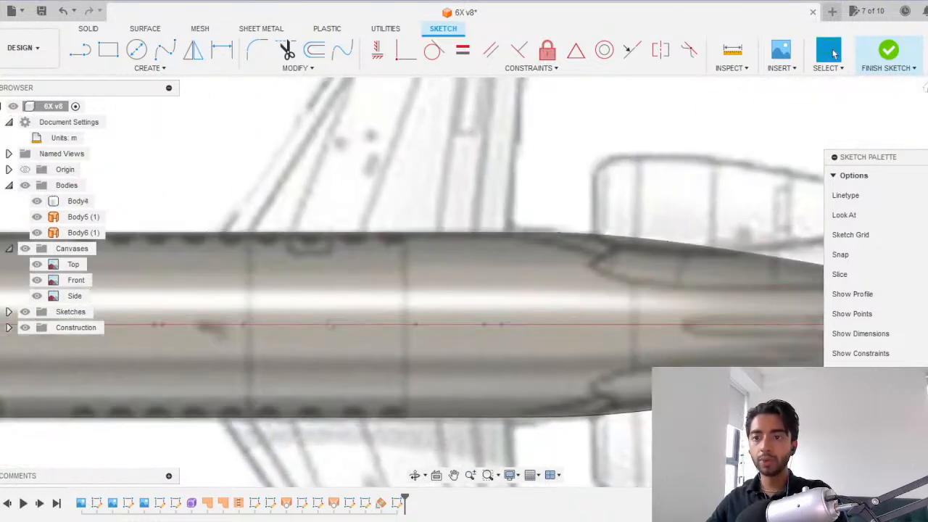
left_click(927, 93)
scroll(692, 218, "down", 4)
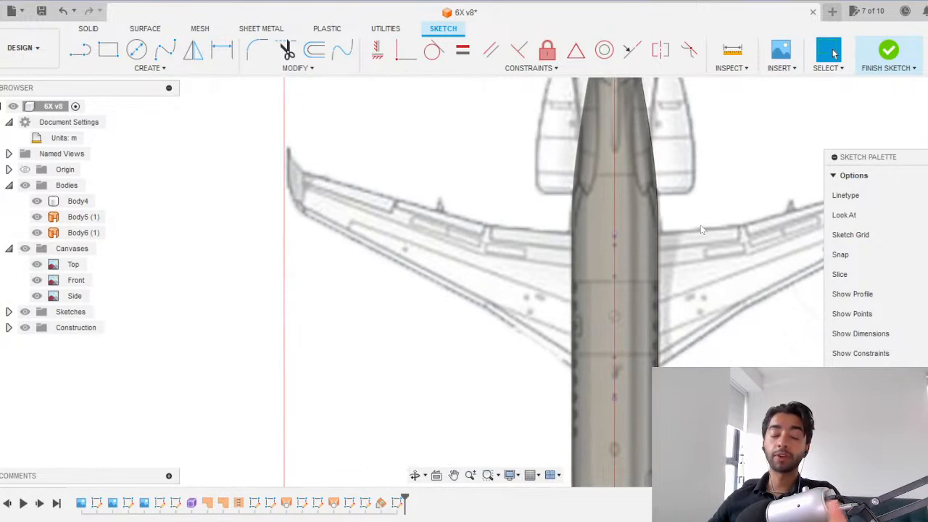
scroll(681, 254, "up", 3)
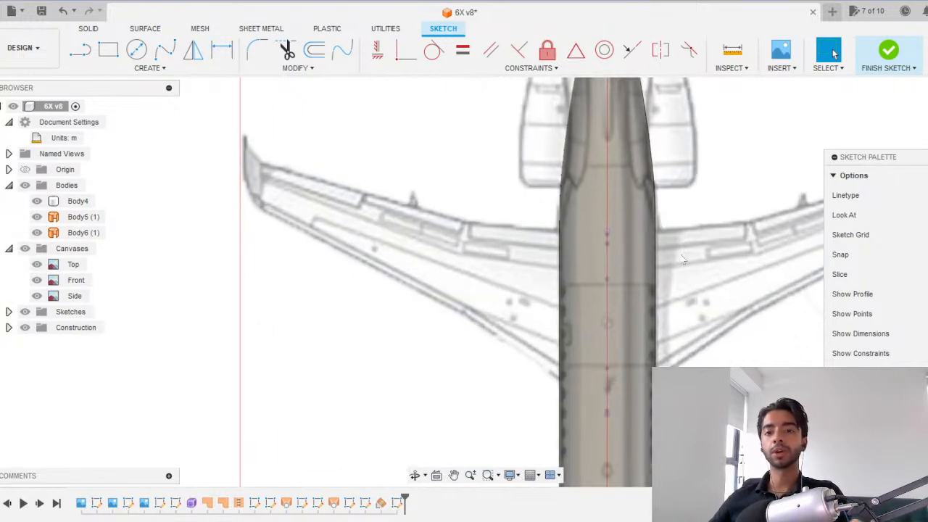
scroll(618, 225, "down", 3)
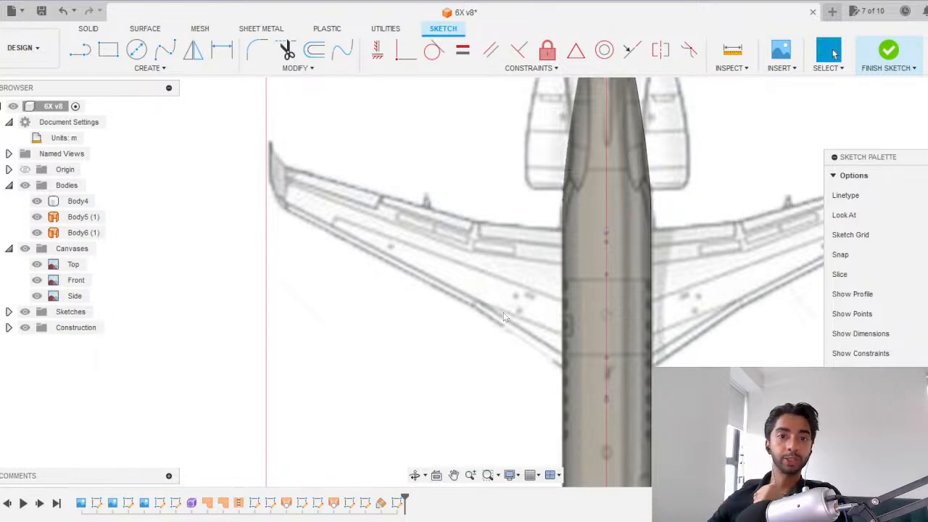
left_click(81, 49)
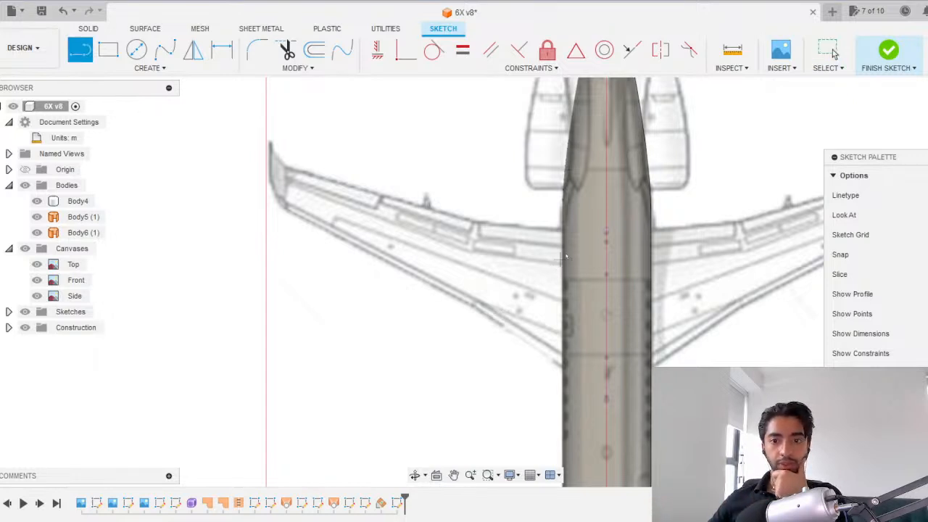
scroll(624, 225, "up", 2)
left_click(617, 226)
middle_click_drag(617, 226, 203, 228)
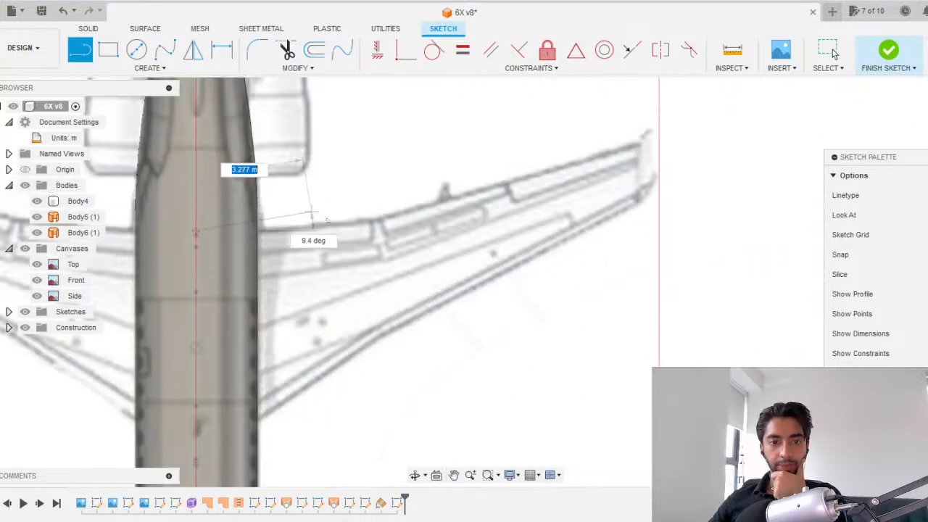
left_click(378, 220)
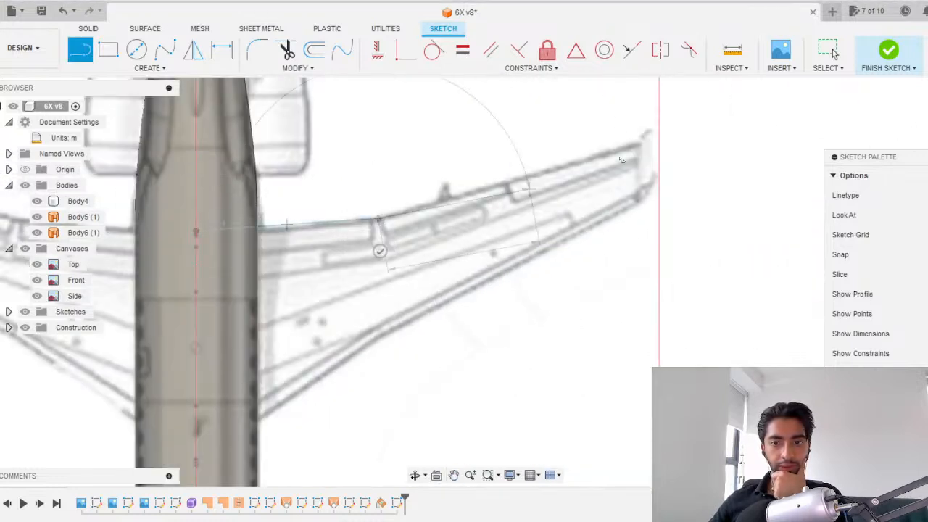
double_click(643, 141)
Trace the leading edge from the projected front point, about 6.2 m to the kink and on to the tip, and finish the sketch.
middle_click_drag(474, 315, 554, 227)
left_click(299, 365)
scroll(434, 287, "up", 3)
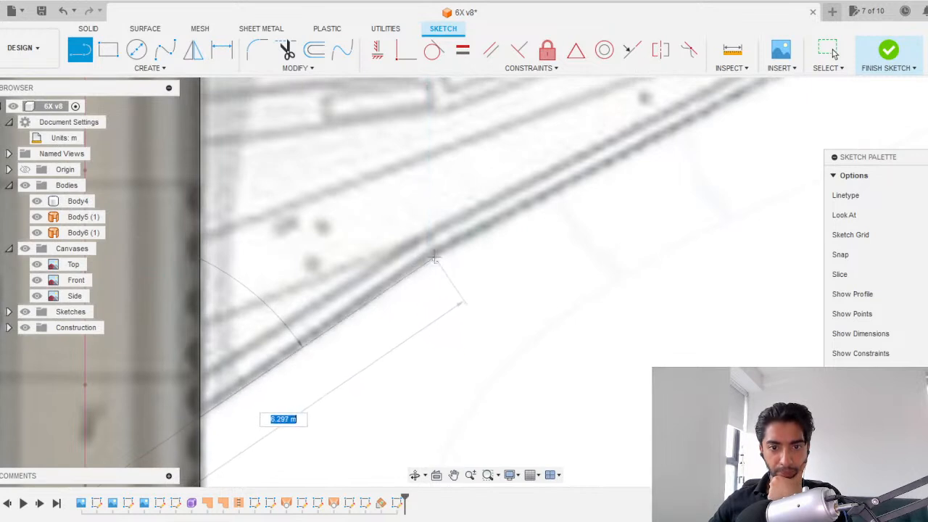
scroll(441, 254, "down", 4)
scroll(564, 185, "down", 1)
middle_click_drag(602, 165, 569, 216)
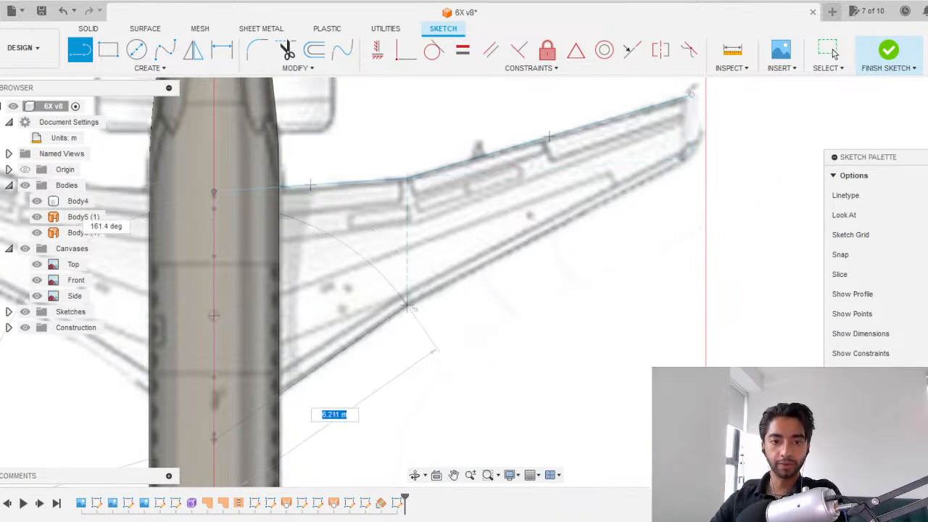
left_click(407, 308)
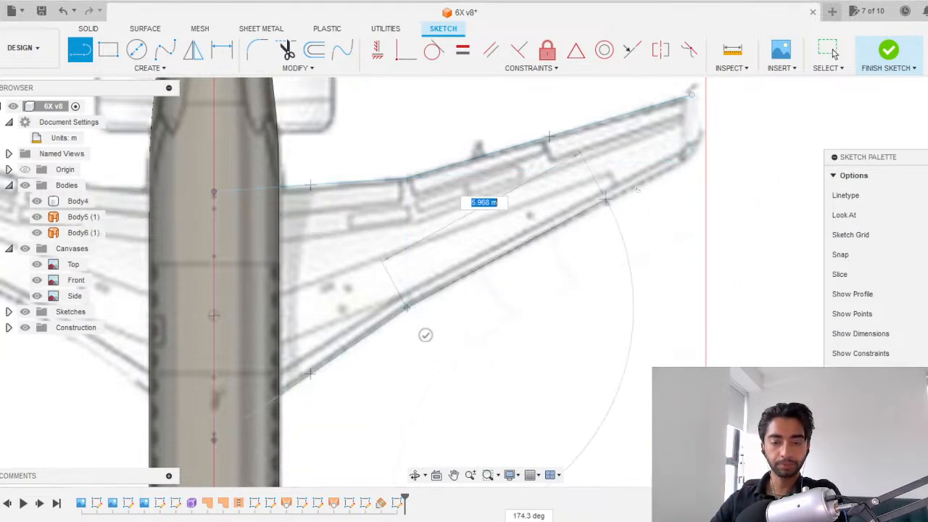
key("Escape")
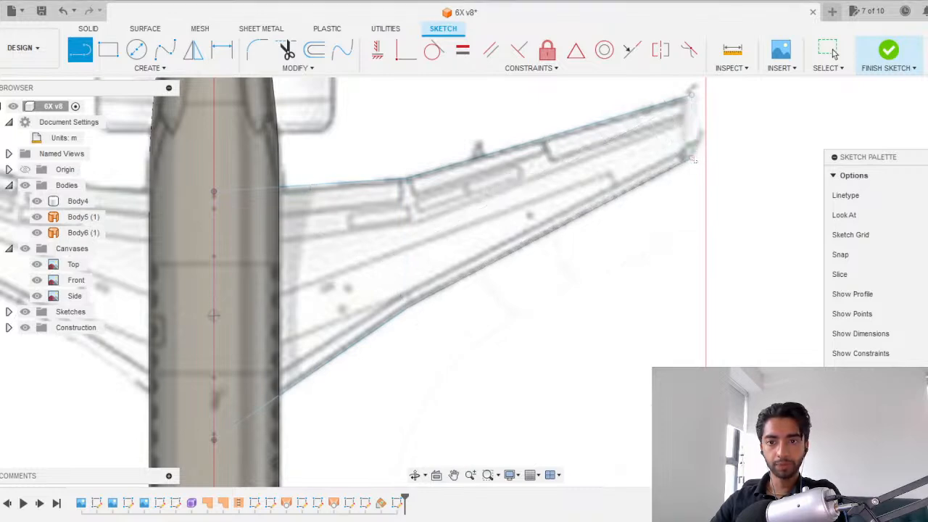
scroll(602, 303, "down", 3)
left_click(888, 51)
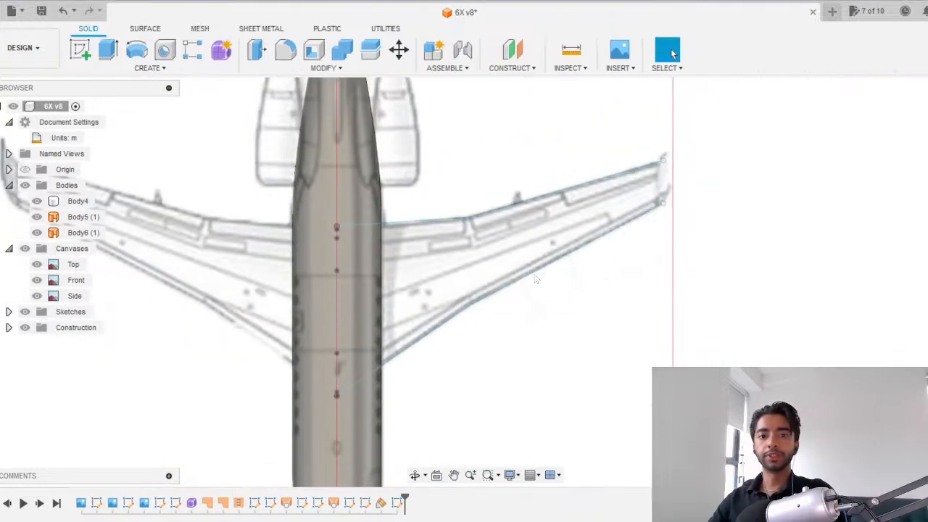
Start a Sweep with the closed wing root profile and set its type to Path + Guide Rail.
middle_click_drag(411, 350, 319, 292, "shift")
scroll(369, 328, "up", 5)
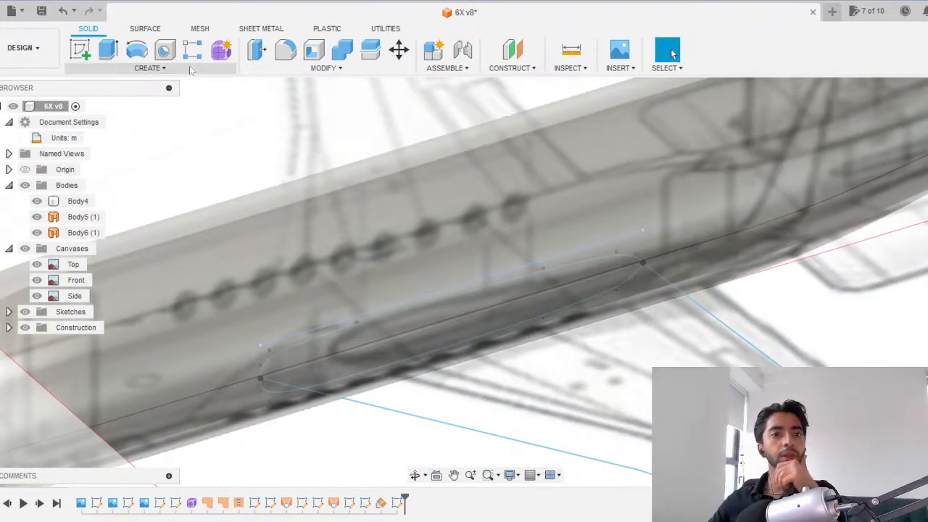
left_click(190, 69)
left_click(120, 162)
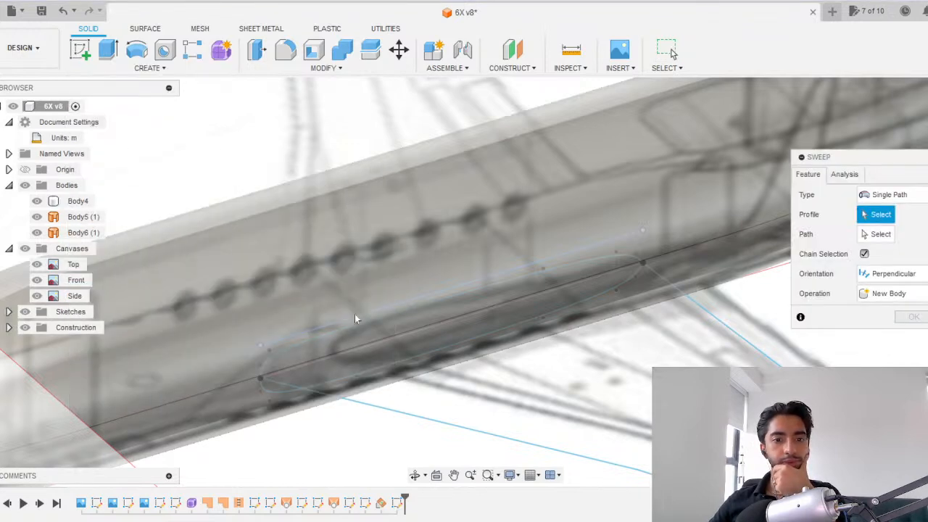
left_click(399, 337)
scroll(409, 338, "down", 2)
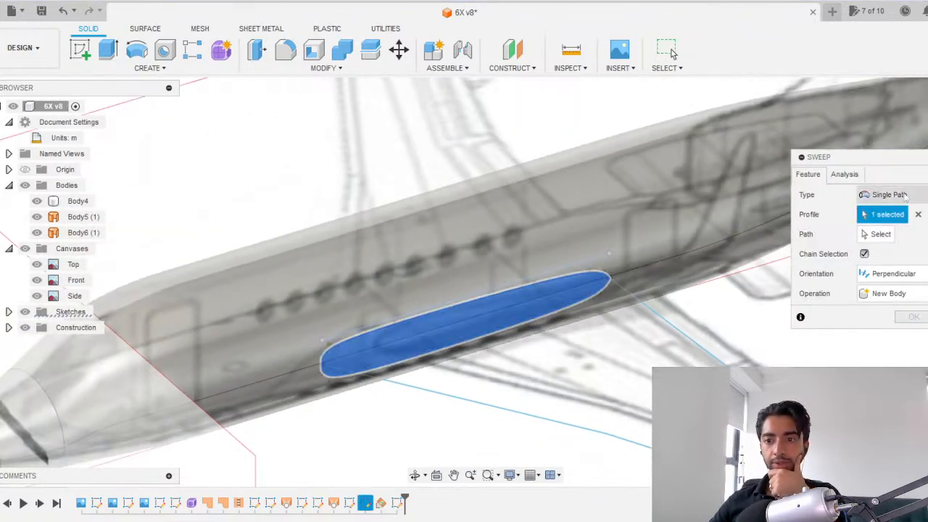
left_click(904, 196)
left_click(887, 226)
Select the leading edge lines as the sweep path and the trailing edge lines as the guide rail.
left_click(879, 235)
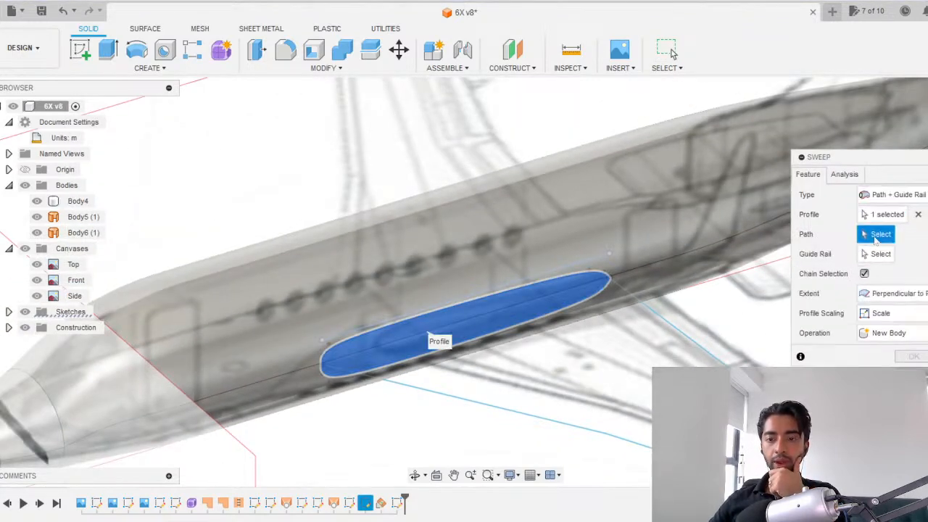
left_click(403, 389)
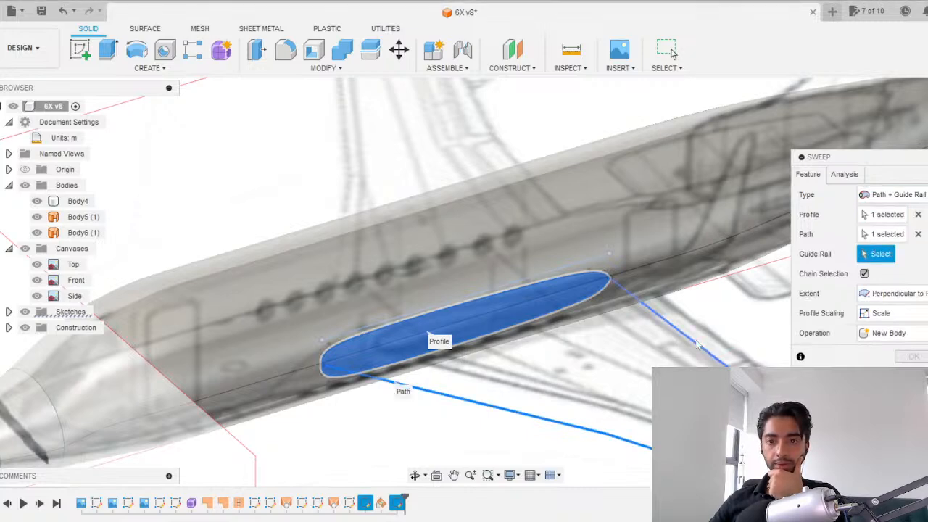
left_click(697, 344)
scroll(698, 345, "down", 2)
middle_click_drag(698, 346, 473, 261)
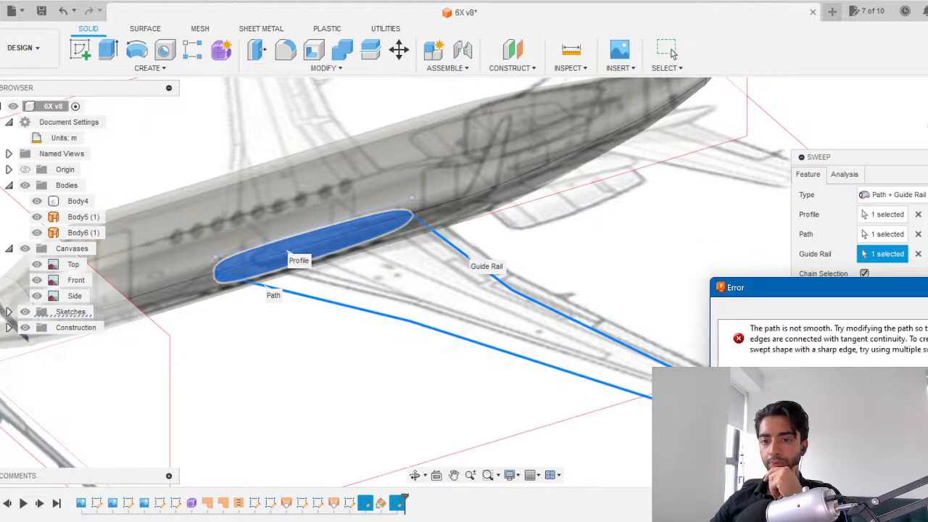
left_click_drag(837, 283, 837, 214)
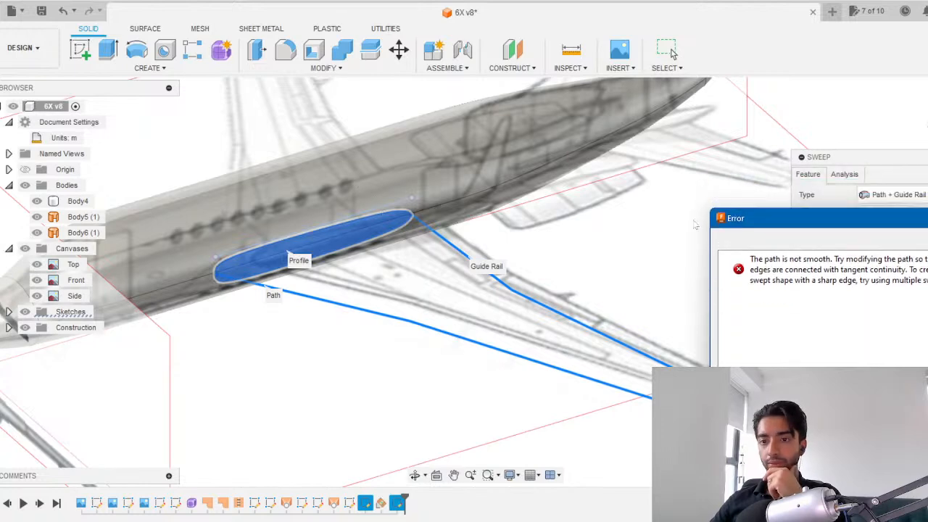
left_click_drag(757, 223, 269, 160)
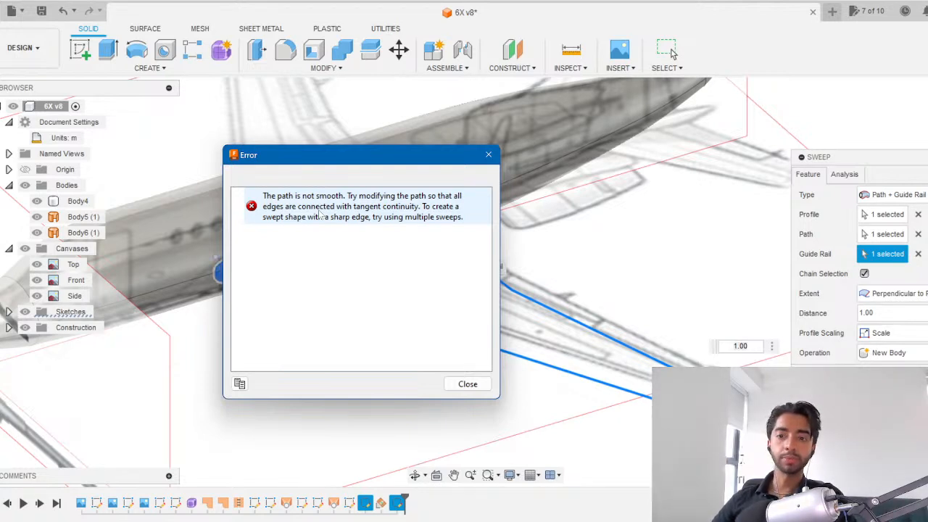
left_click(451, 384)
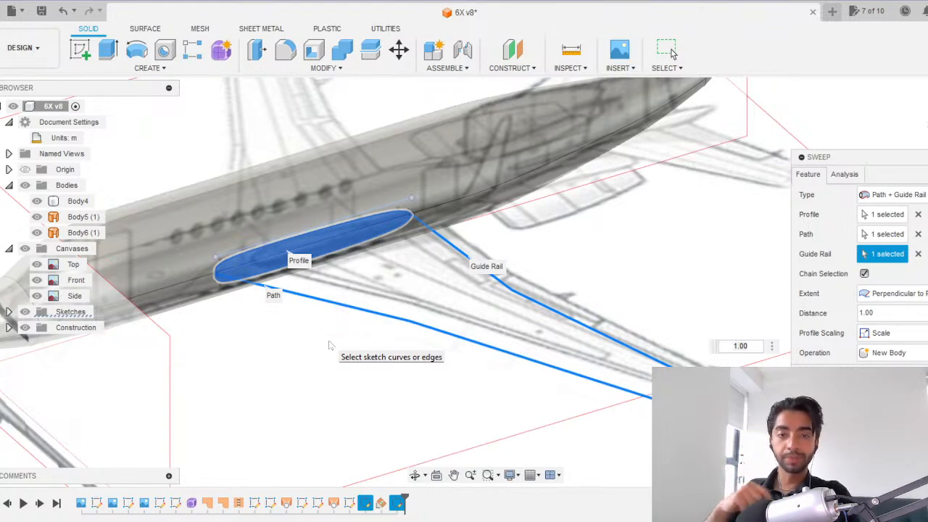
scroll(385, 331, "up", 3)
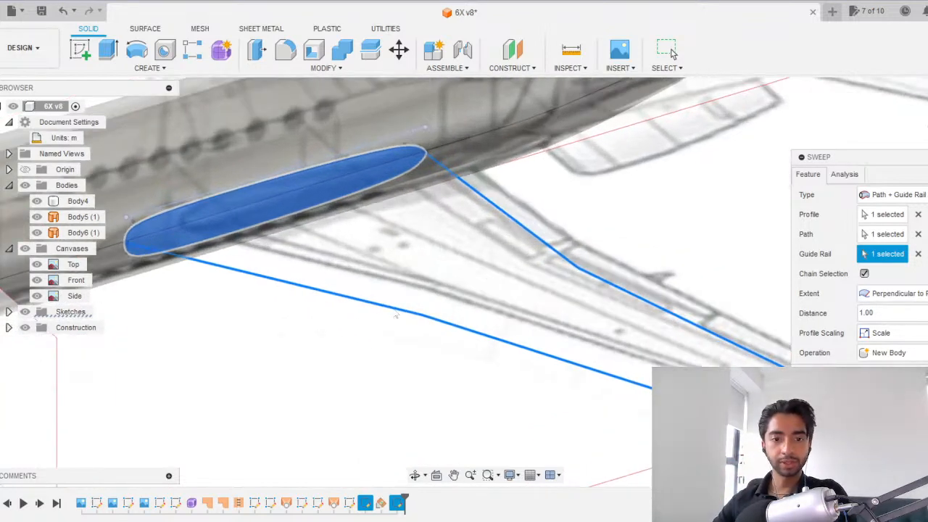
Cancel the wing sweep and open the sketch with the leading and trailing edge lines for editing.
scroll(316, 184, "up", 5)
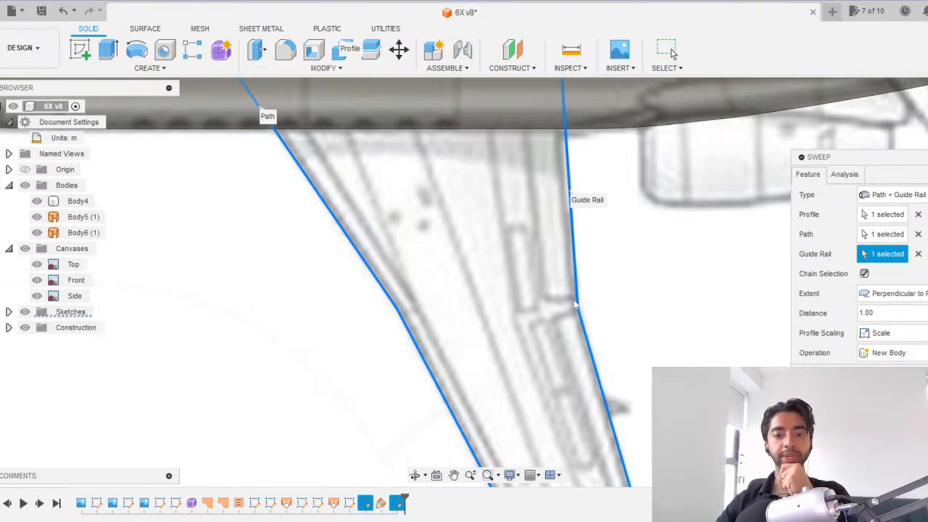
left_click(667, 51)
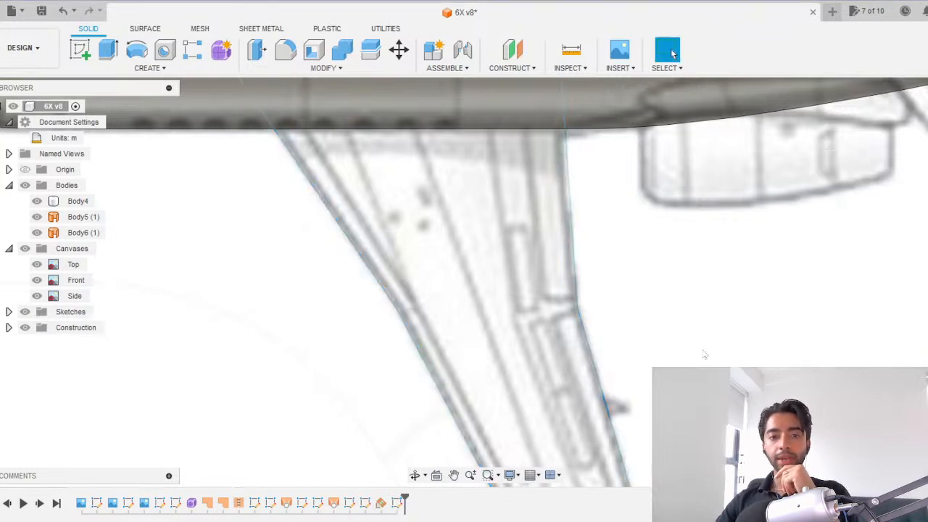
right_click(410, 336)
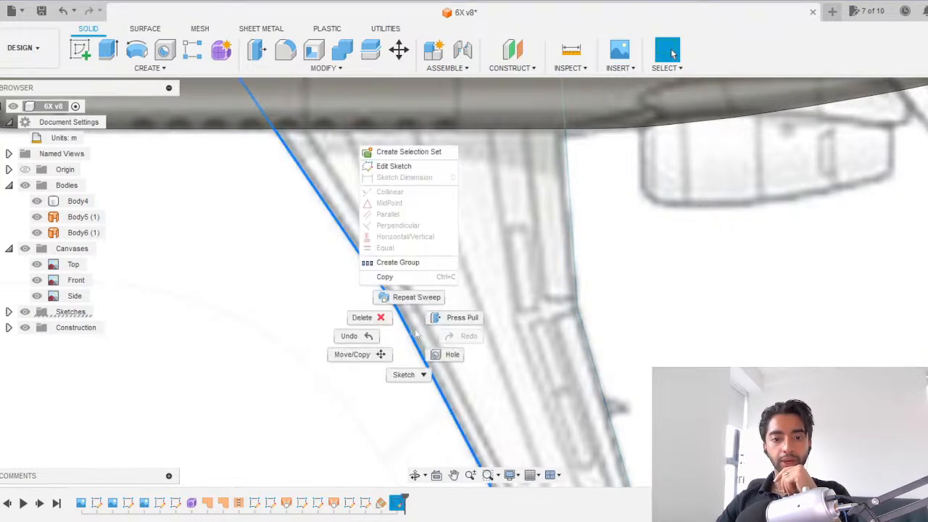
left_click(407, 153)
key("ctrl+z")
right_click(415, 338)
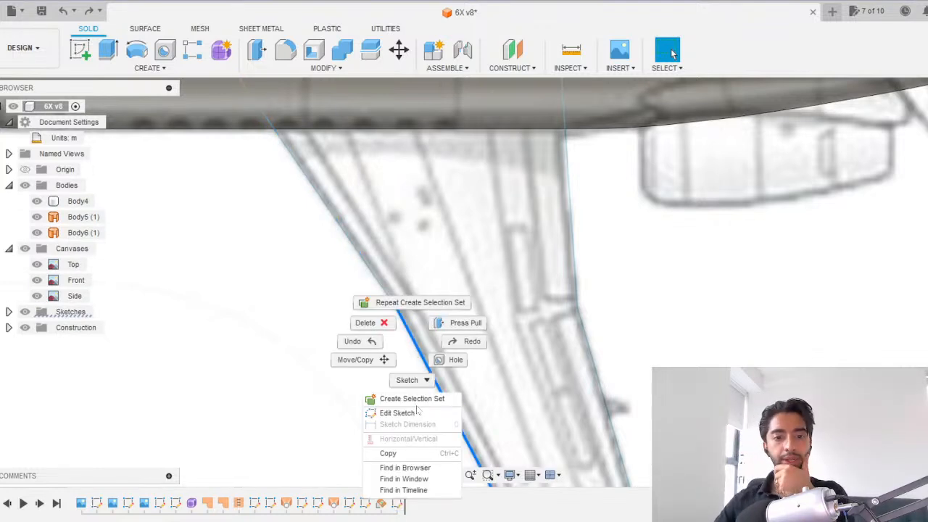
left_click(399, 412)
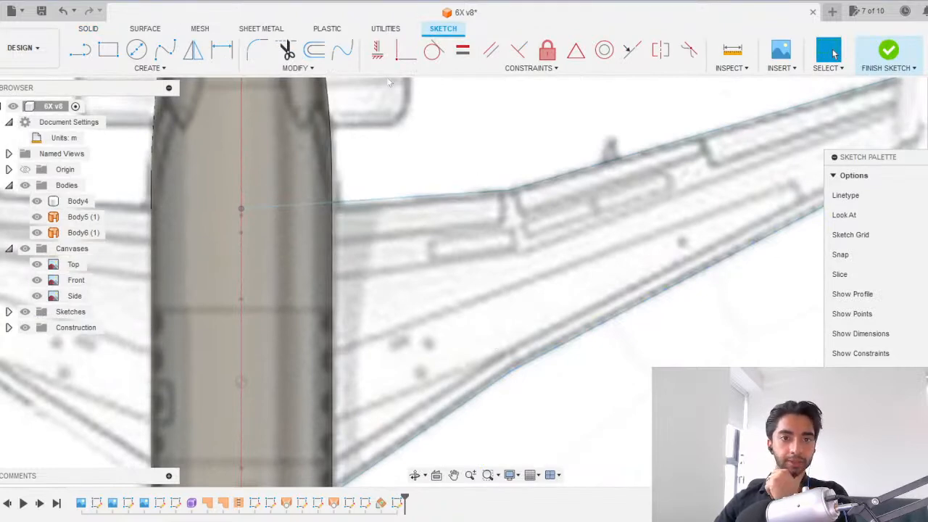
Fillet the kink of the wing's leading edge with a 13.75 m radius and finish the sketch.
left_click(256, 57)
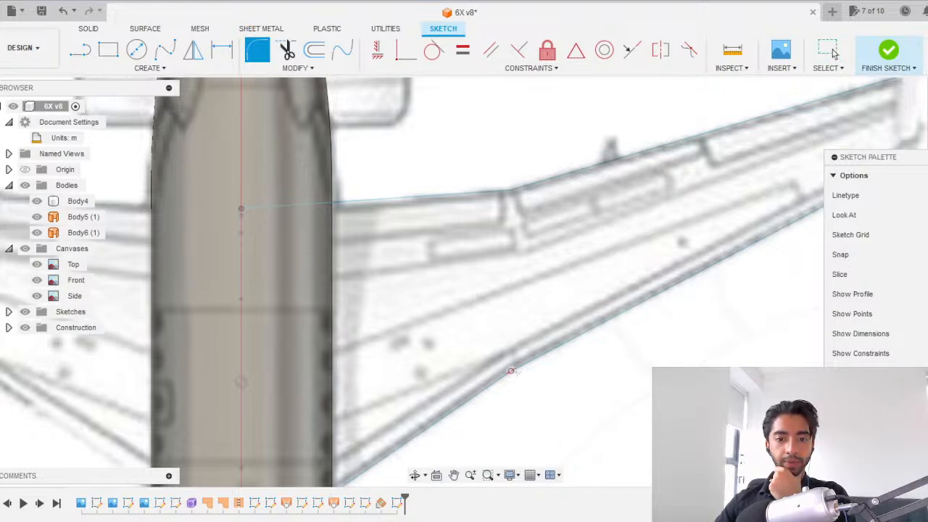
left_click(511, 370)
scroll(503, 358, "up", 5)
scroll(388, 202, "up", 3)
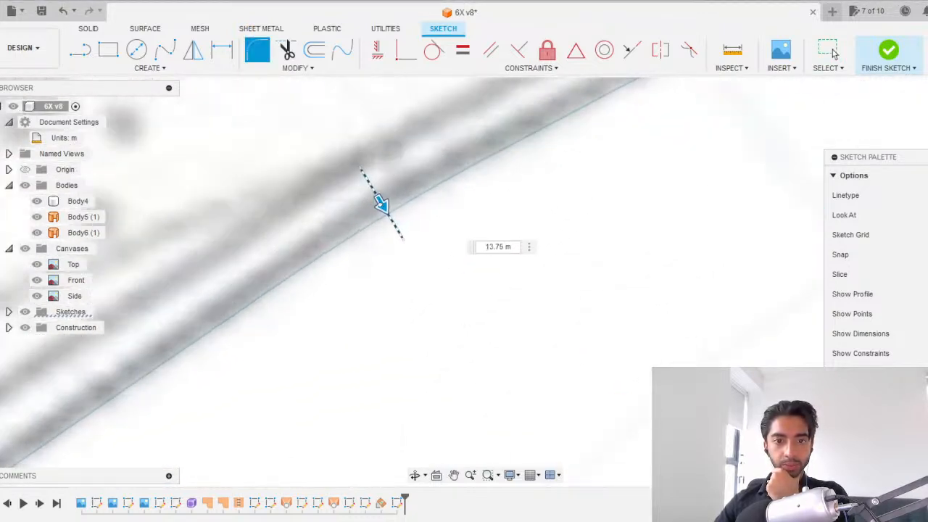
scroll(379, 203, "down", 4)
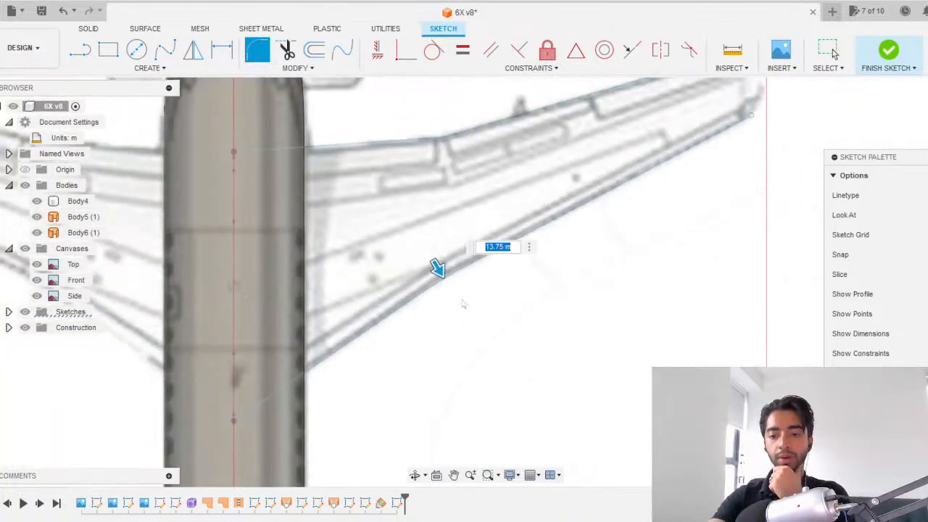
key("Return")
scroll(462, 304, "down", 4)
scroll(462, 304, "up", 2)
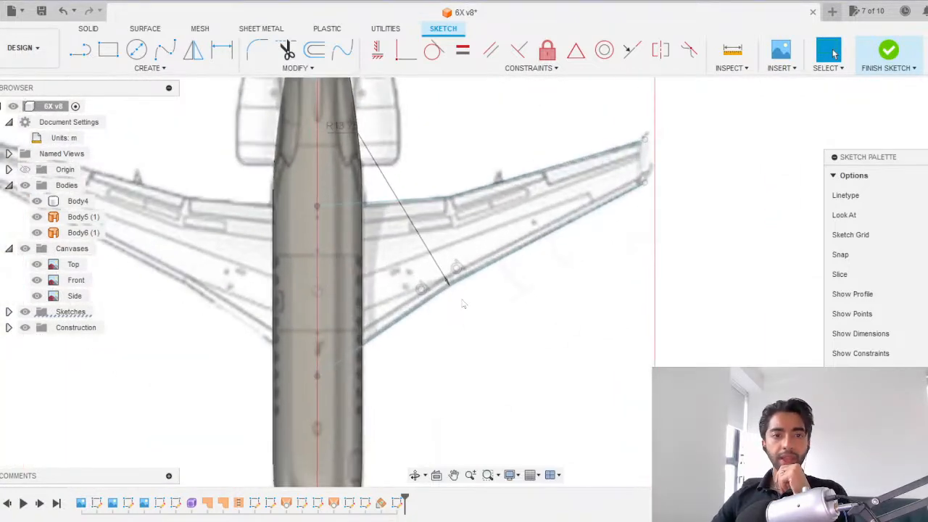
scroll(460, 292, "up", 3)
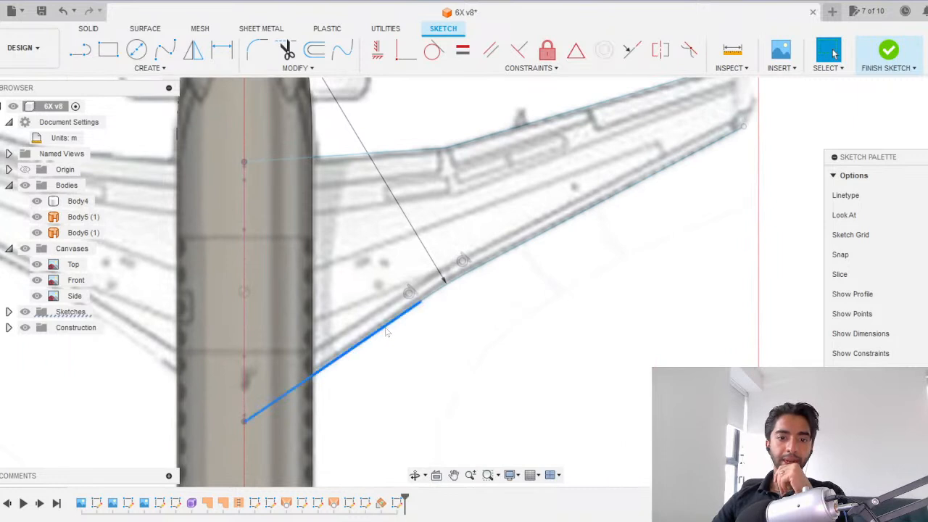
left_click(463, 278)
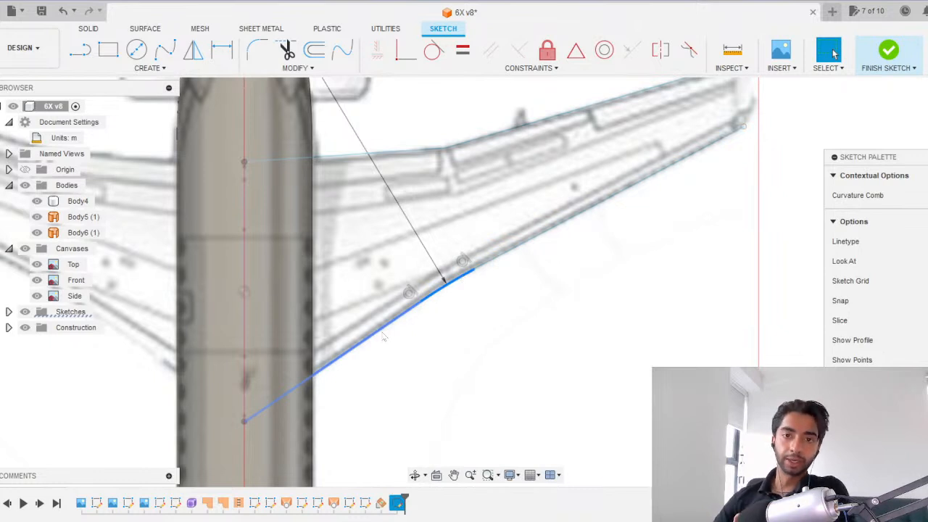
left_click(540, 330)
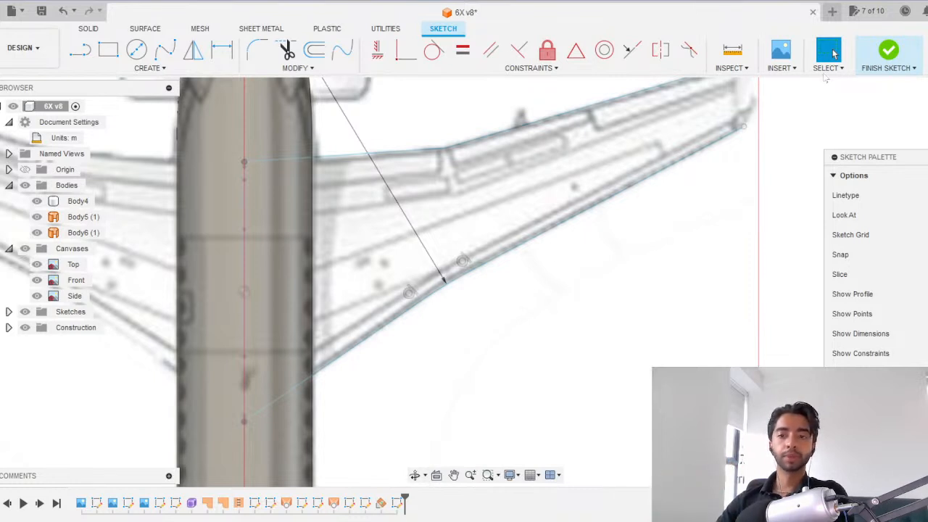
left_click(881, 52)
Start a Path + Guide Rail sweep of the wing root profile with the leading edge as path and the trailing edge as guide rail.
left_click(160, 69)
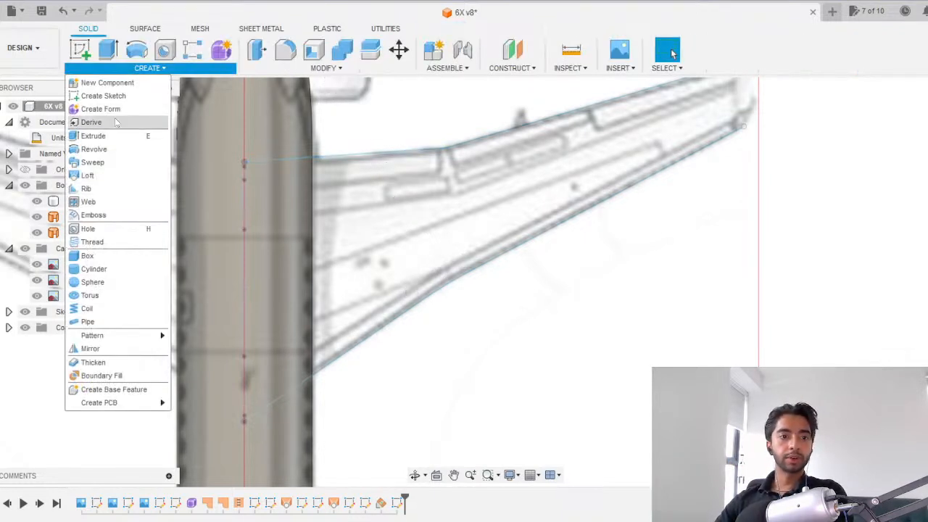
left_click(92, 162)
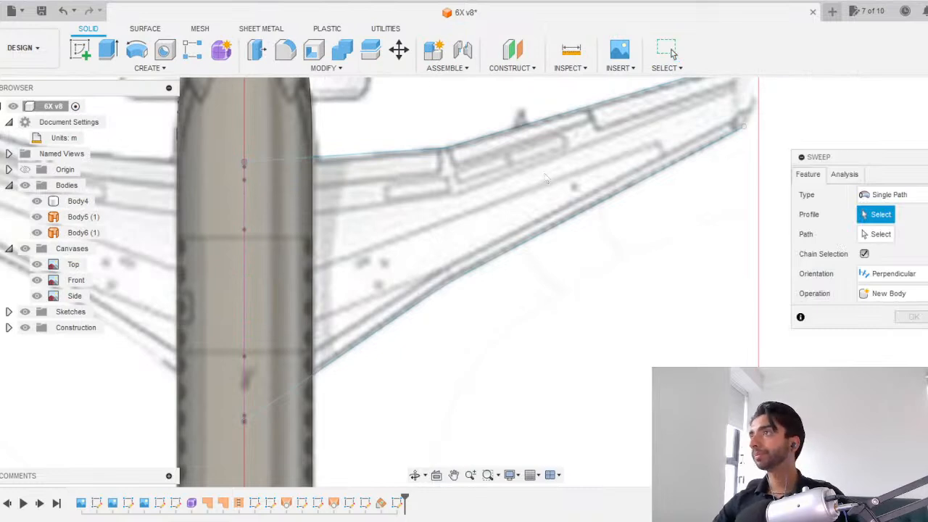
middle_click_drag(503, 212, 534, 129, "shift")
left_click(380, 243)
left_click(888, 194)
left_click(891, 226)
left_click(559, 280)
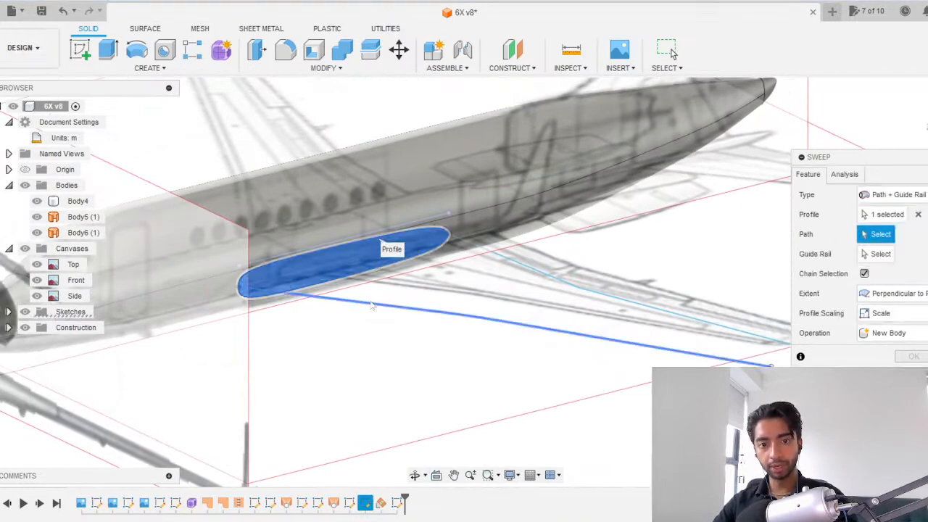
left_click(644, 296)
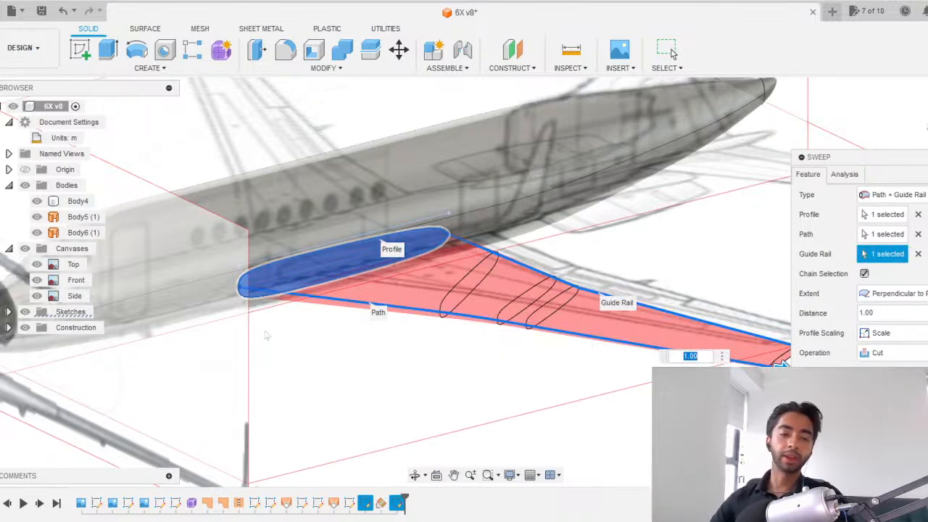
Set the sweep operation to New Body and create the wing.
middle_click_drag(332, 333, 354, 348, "shift")
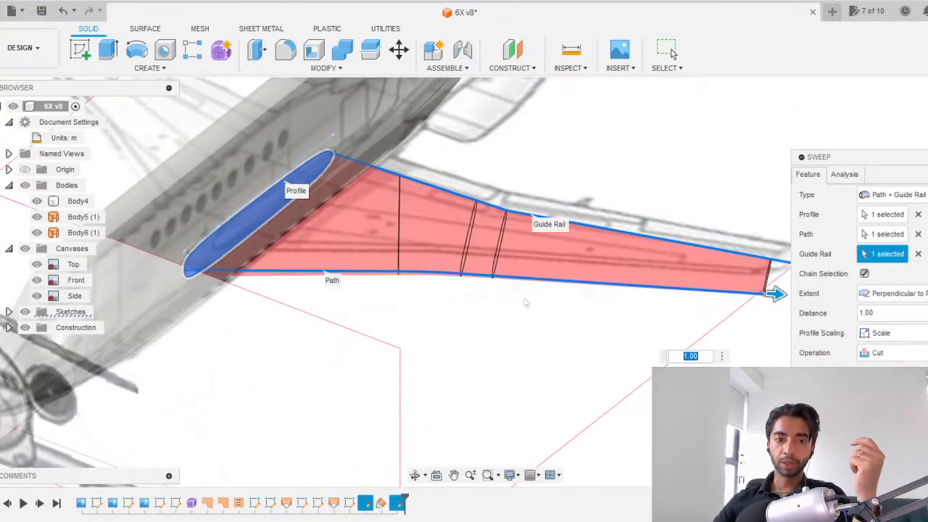
middle_click_drag(301, 229, 409, 241)
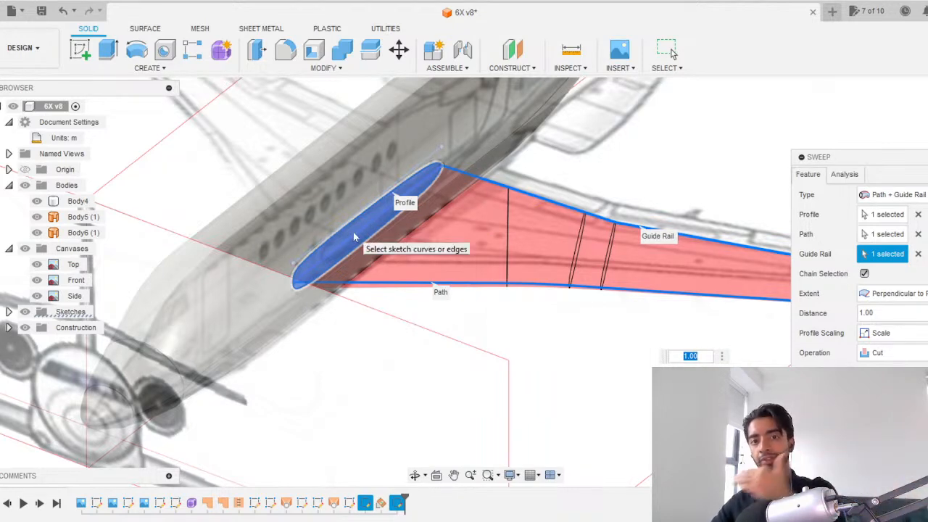
left_click(892, 351)
left_click(890, 426)
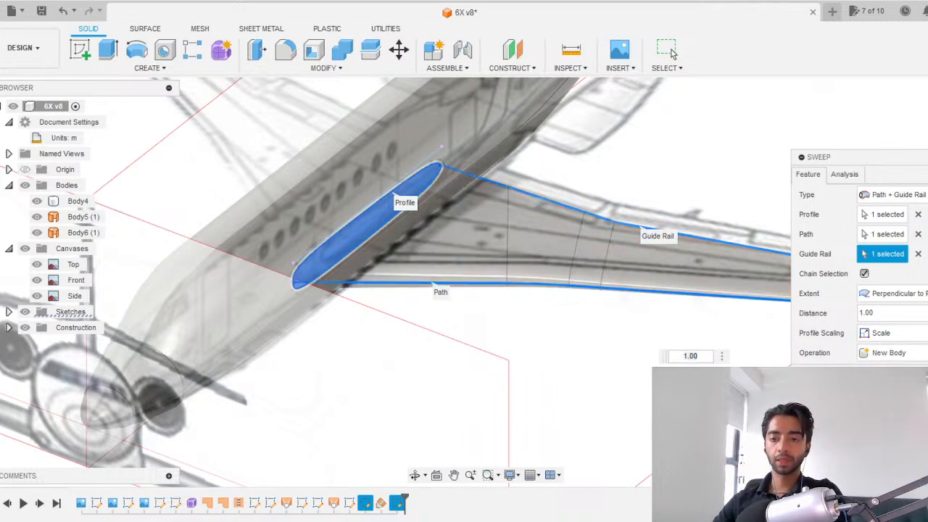
left_click(672, 52)
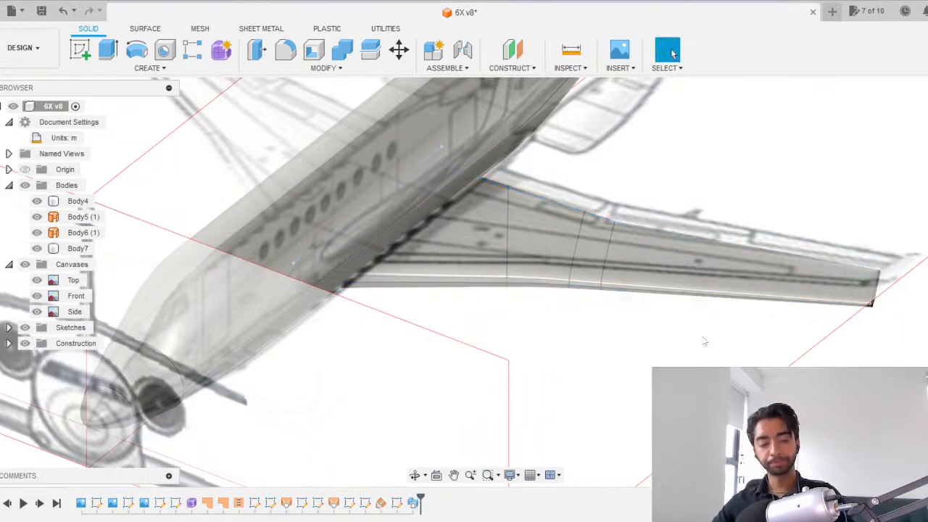
Edit the wing sweep so its extent is Full Extents, and save a new version of the design.
left_click(612, 275)
middle_click_drag(591, 277, 575, 354, "shift")
left_click(576, 355)
double_click(413, 502)
middle_click_drag(669, 197, 390, 264)
middle_click_drag(513, 144, 538, 176, "shift")
scroll(538, 175, "up", 3)
left_click(912, 294)
left_click(906, 323)
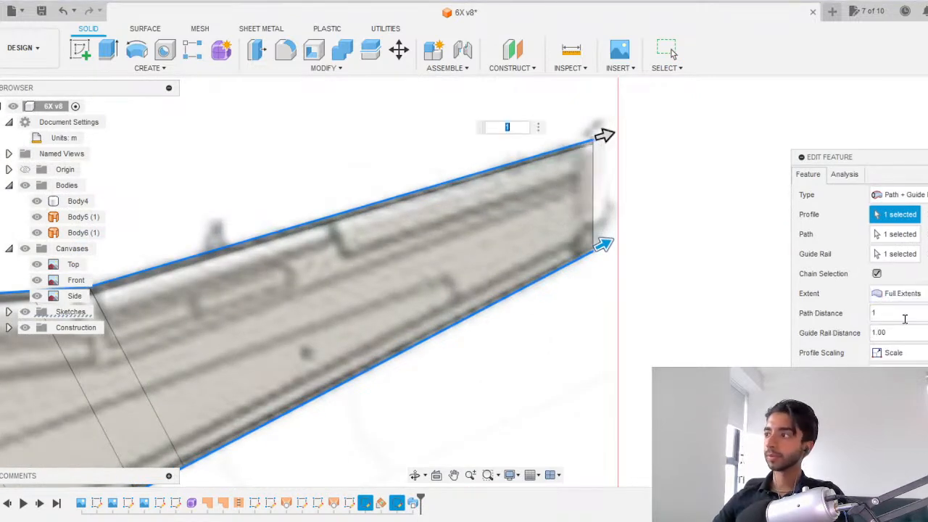
key("Return")
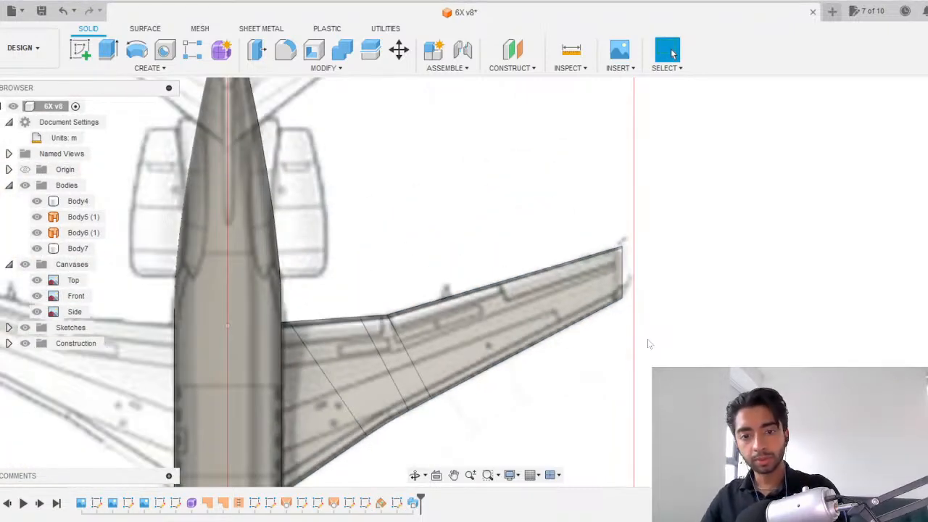
key("ctrl+s")
key("Return")
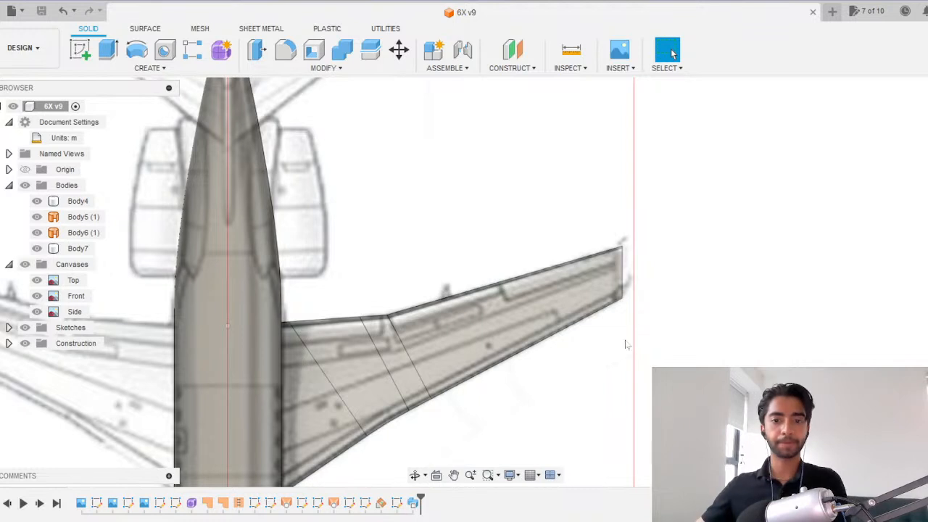
Hide the canvases to examine the fuselage and swept wing from several angles, and show the canvases again.
left_click(440, 400)
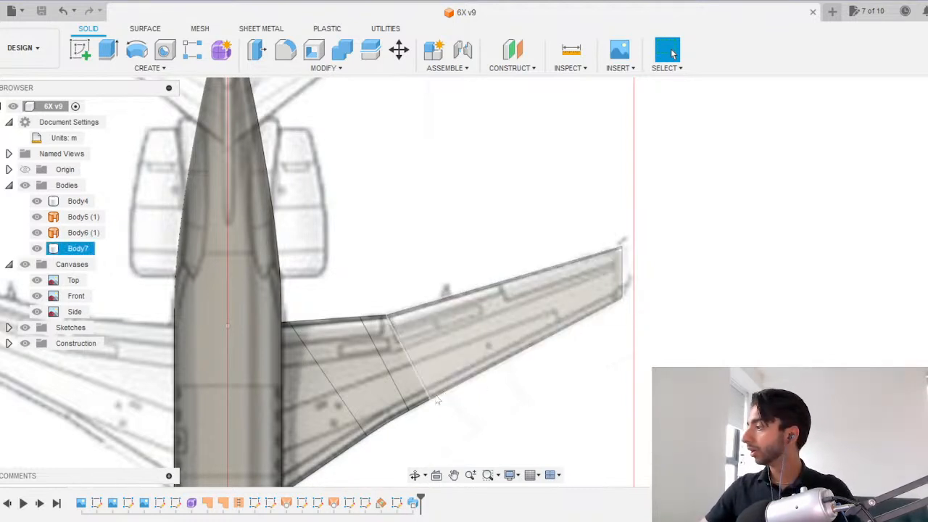
middle_click_drag(427, 353, 523, 266)
middle_click_drag(423, 320, 464, 279)
middle_click_drag(411, 354, 379, 234, "shift")
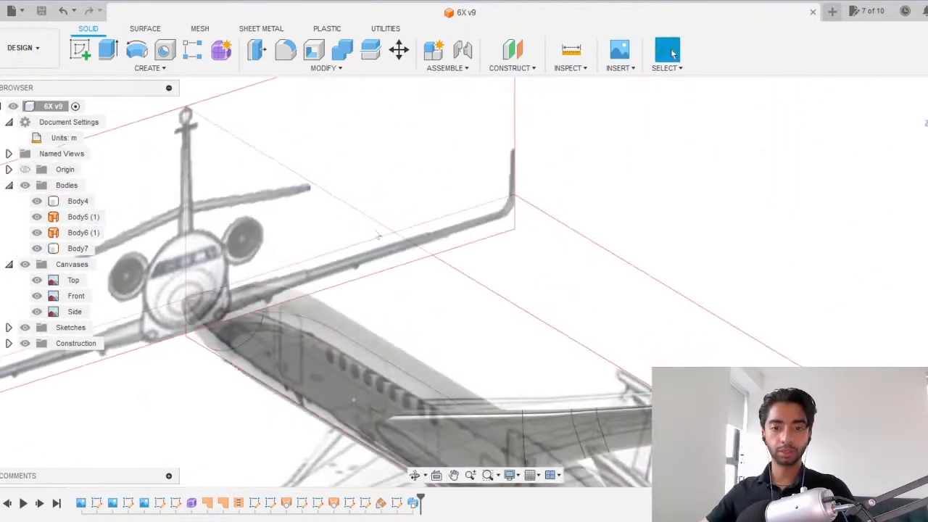
middle_click_drag(433, 309, 456, 222)
left_click(24, 264)
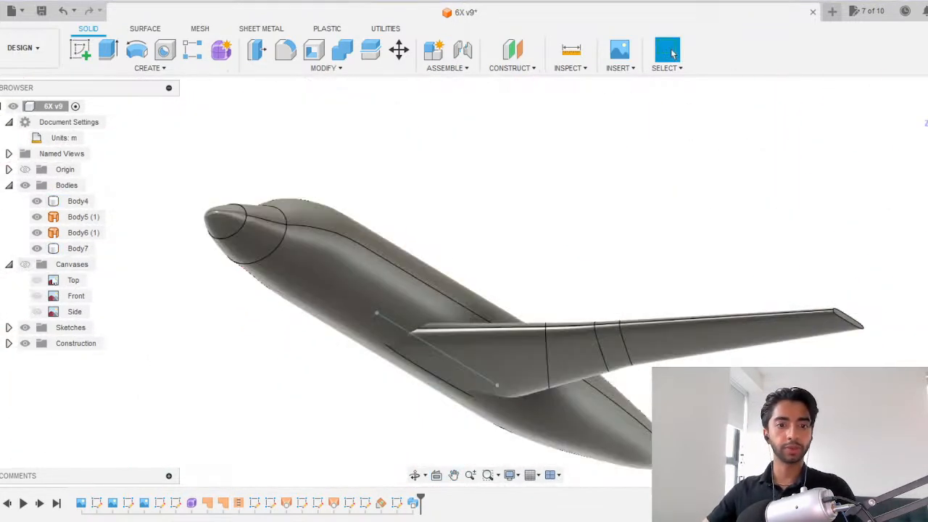
left_click(77, 201)
middle_click_drag(353, 316, 339, 368, "shift")
left_click(324, 179)
scroll(328, 202, "down", 2)
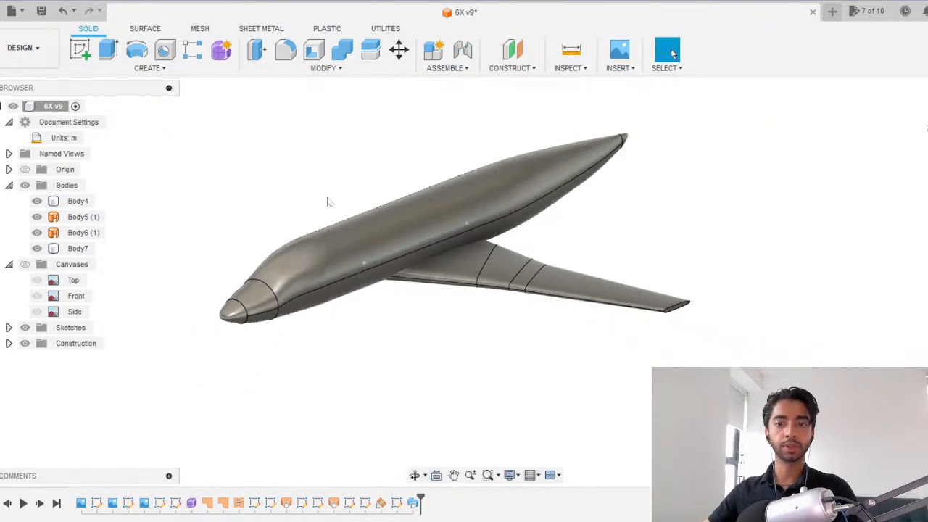
left_click(26, 265)
middle_click_drag(442, 237, 515, 253)
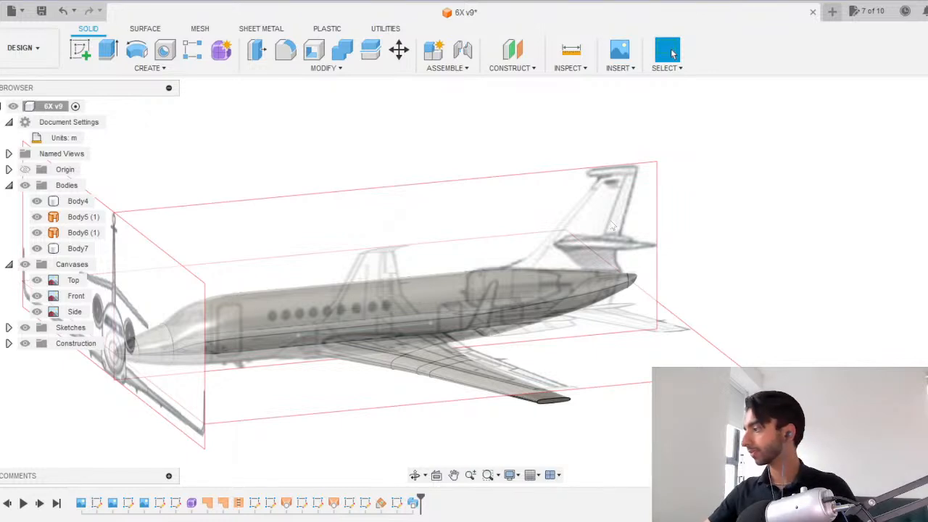
Examine the tail fin, tailplane and rear fuselage on the side and top canvases.
middle_click_drag(583, 251, 518, 271, "shift")
left_click(907, 152)
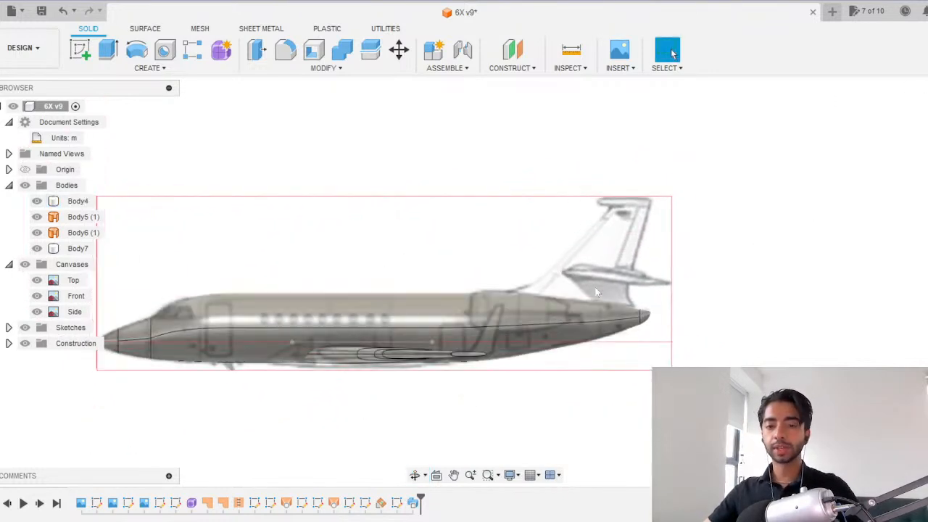
scroll(595, 289, "up", 3)
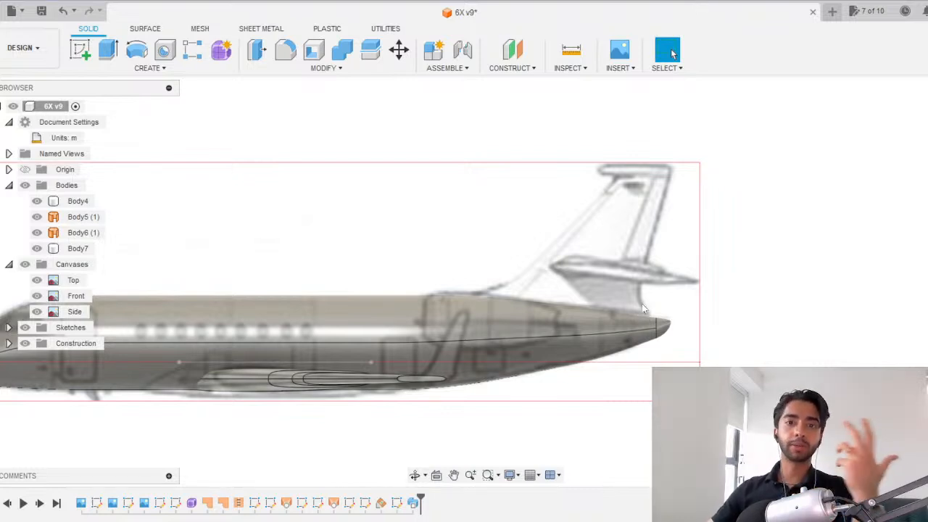
left_click(653, 332)
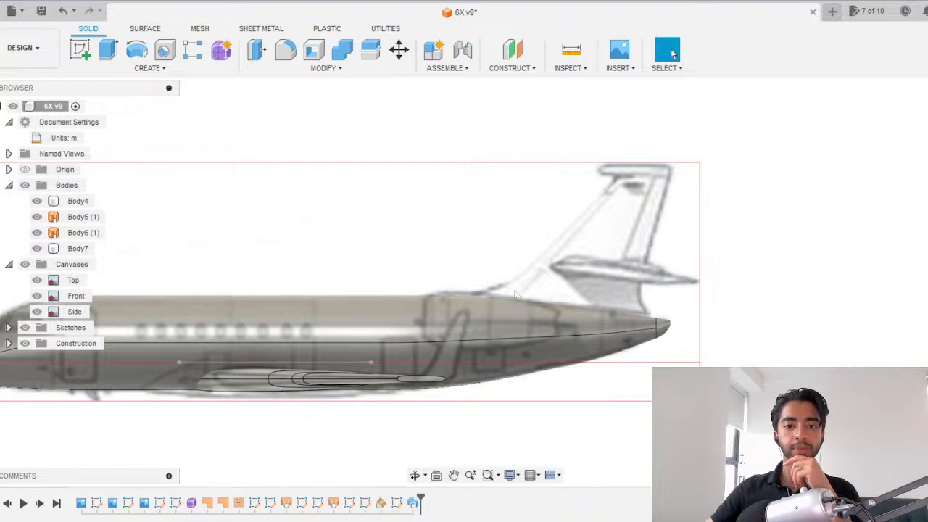
scroll(514, 290, "down", 2)
scroll(514, 290, "up", 1)
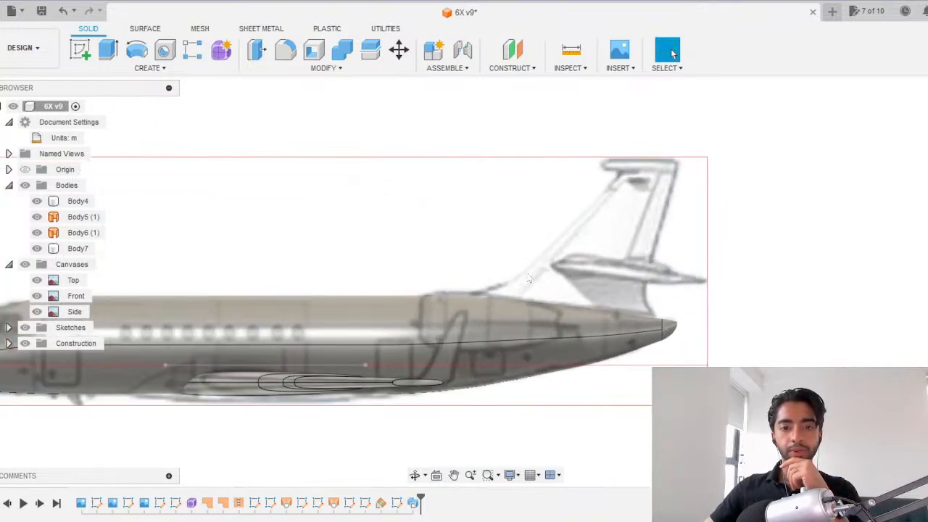
scroll(528, 283, "up", 3)
scroll(417, 253, "down", 3)
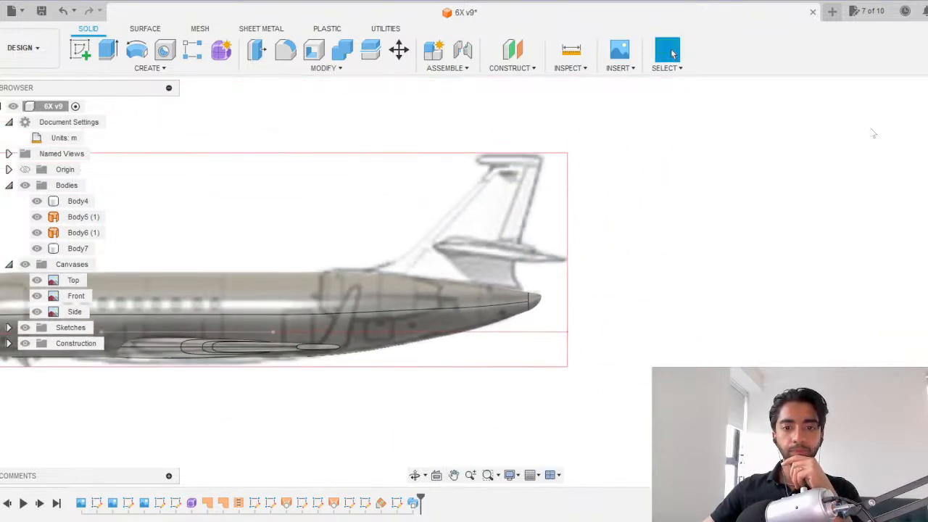
left_click(927, 94)
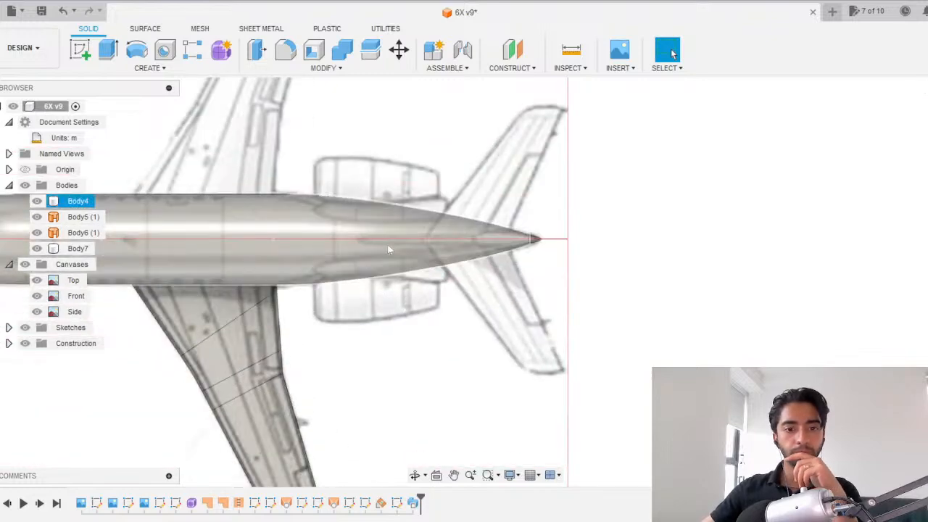
left_click(927, 137)
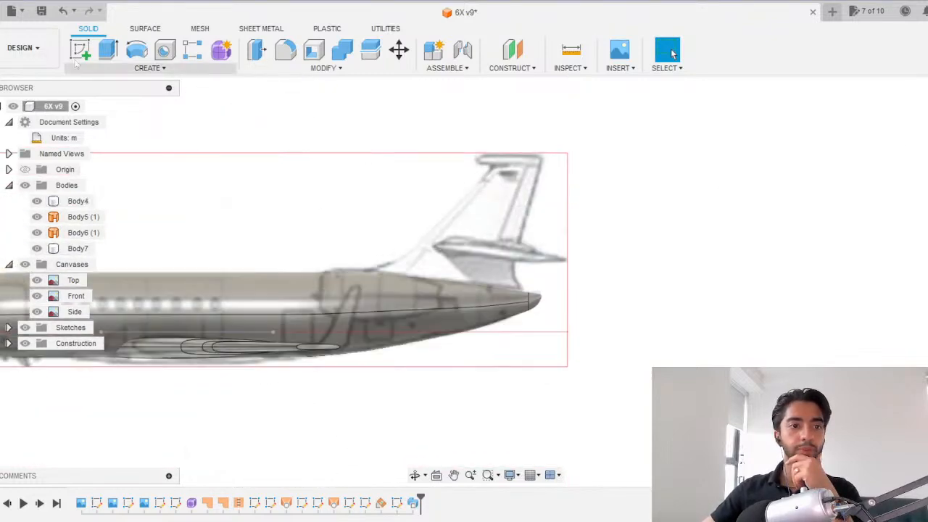
Start a sketch on the side-view plane and draw the tail fin's leading-edge line from its upper corner down into the fuselage.
left_click(79, 50)
middle_click_drag(543, 223, 585, 221)
middle_click_drag(655, 201, 84, 199)
scroll(509, 177, "up", 2)
middle_click_drag(509, 178, 490, 234)
key("l")
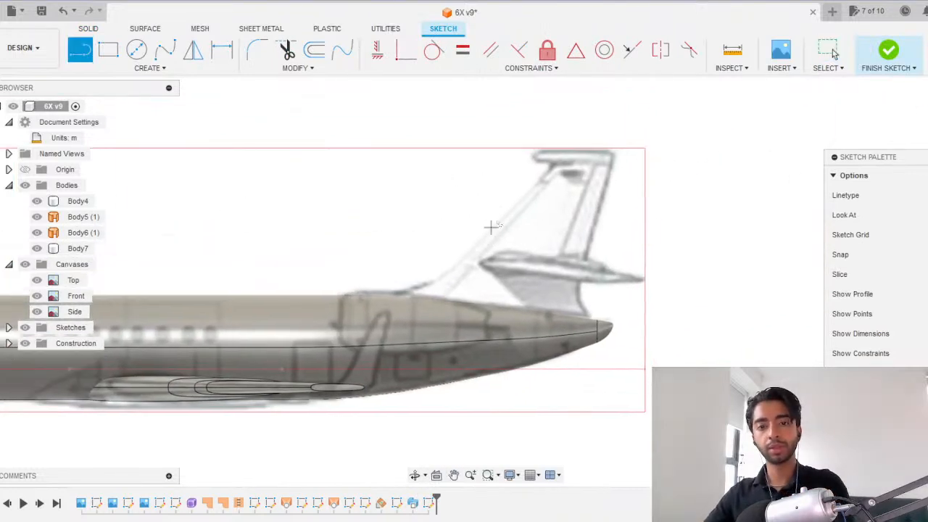
scroll(506, 209, "up", 2)
left_click(560, 156)
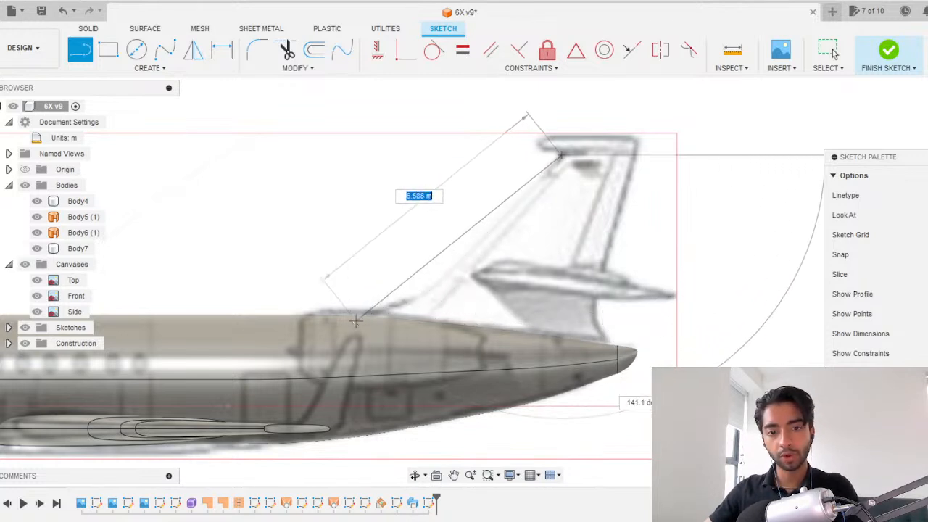
left_click(340, 376)
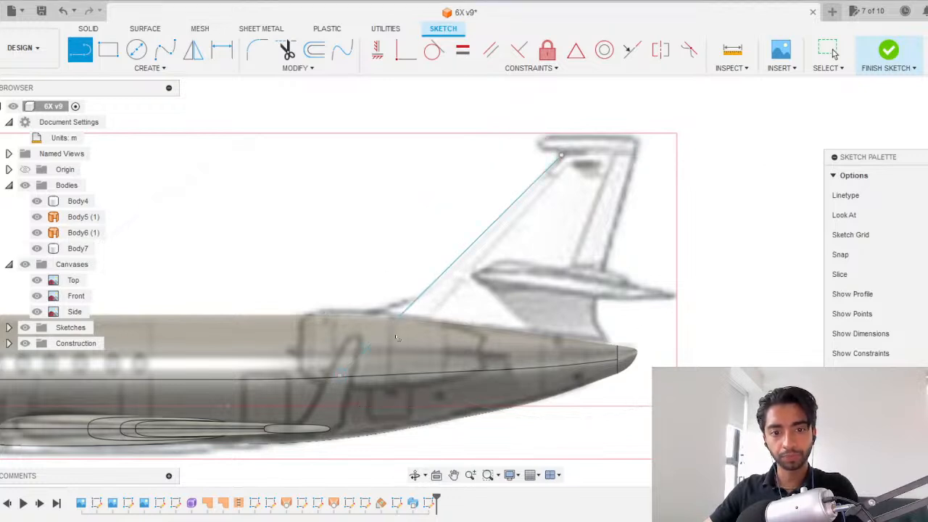
Draw the fin's trailing-edge line about 5.73 m long and join both lower ends with a base line about 5.9 m long.
left_click(639, 154)
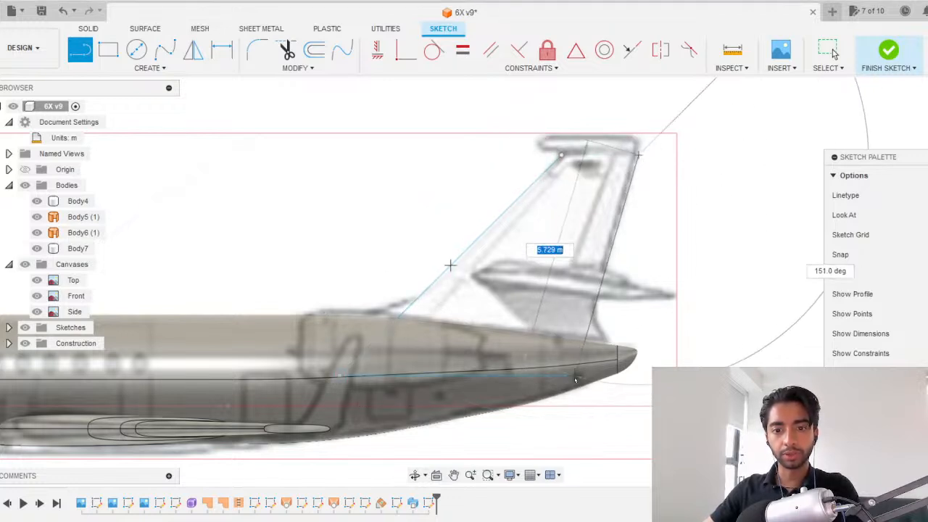
left_click(577, 376)
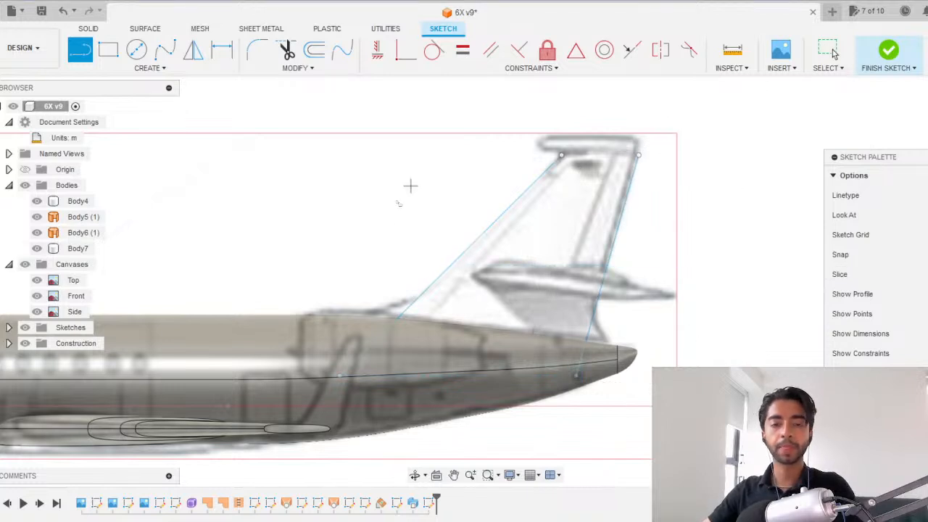
left_click(341, 377)
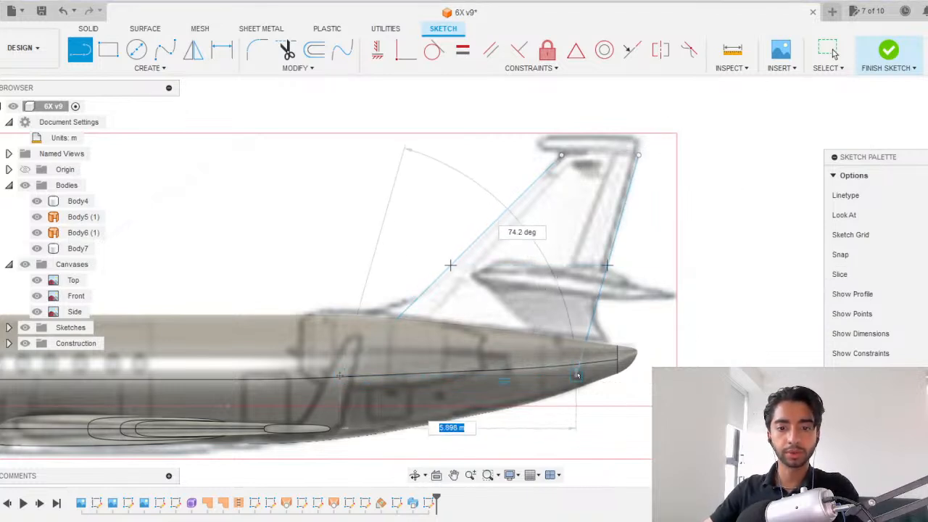
left_click(577, 375)
key("Escape")
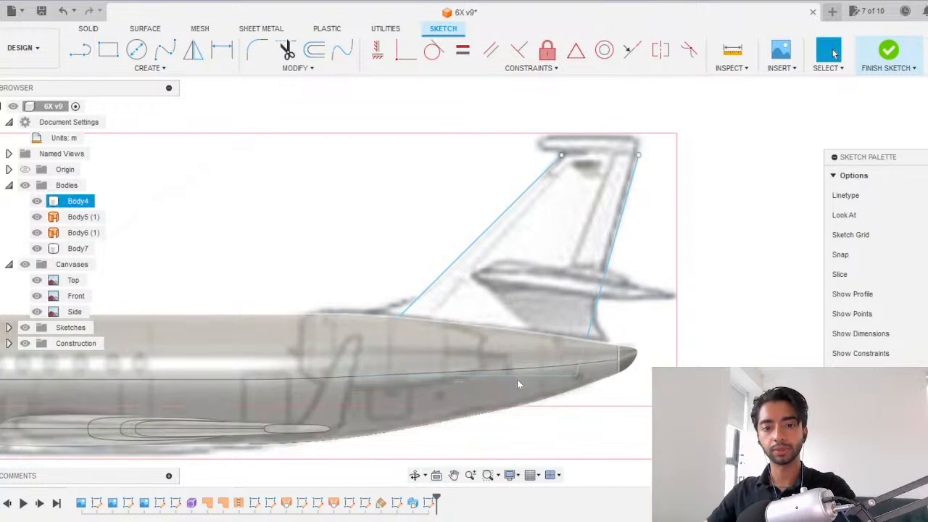
Change the line type of the fin's base line and finish the sketch.
left_click(513, 376)
left_click(924, 195)
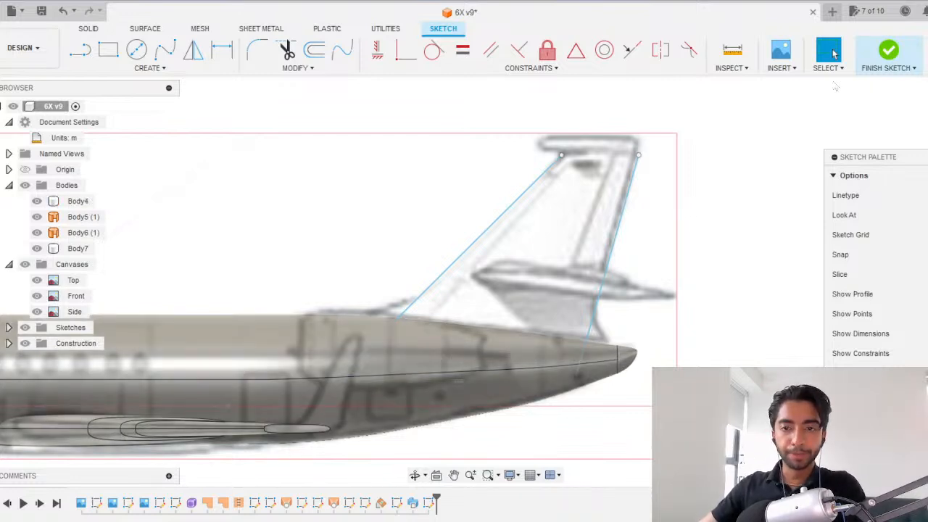
left_click(888, 52)
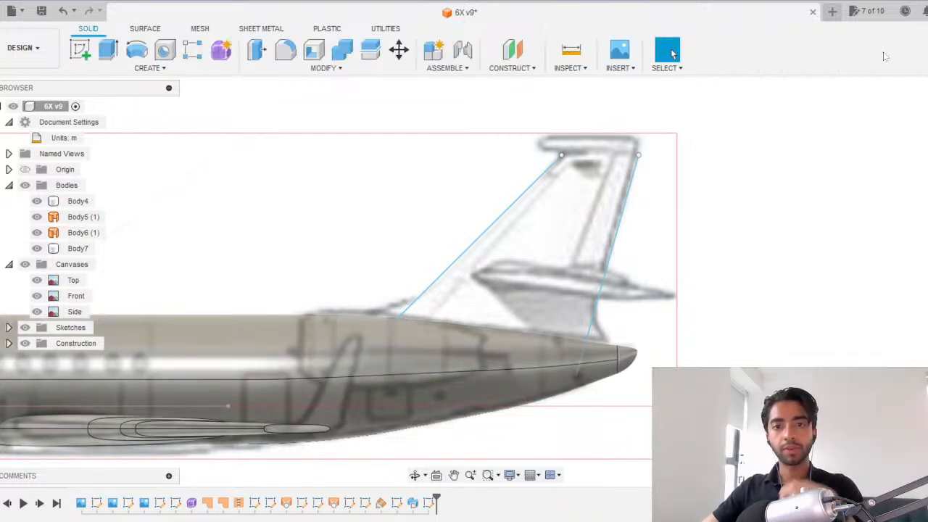
Create a Plane at Angle through the fin's base line and start a sketch on it, viewed with the fuselage horizontal.
left_click(512, 67)
left_click(521, 96)
left_click(485, 371)
left_click(913, 218)
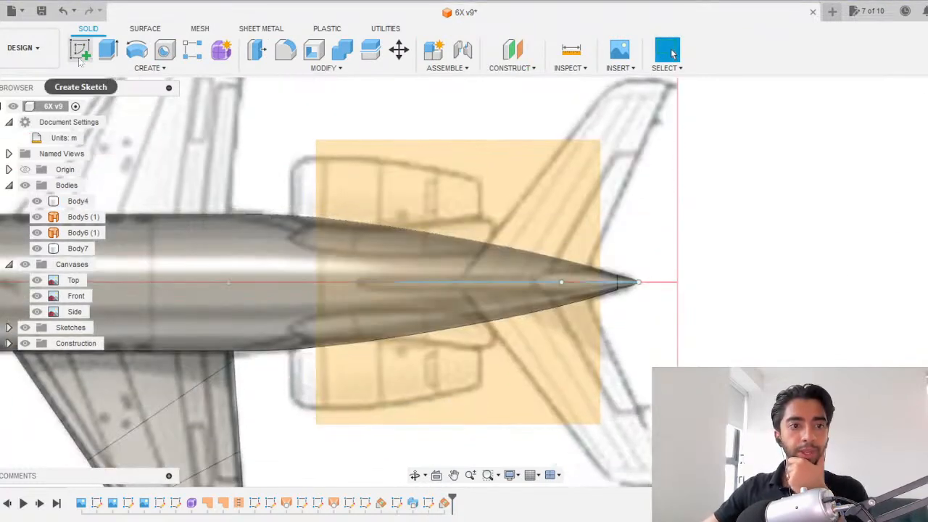
left_click(79, 50)
left_click(476, 159)
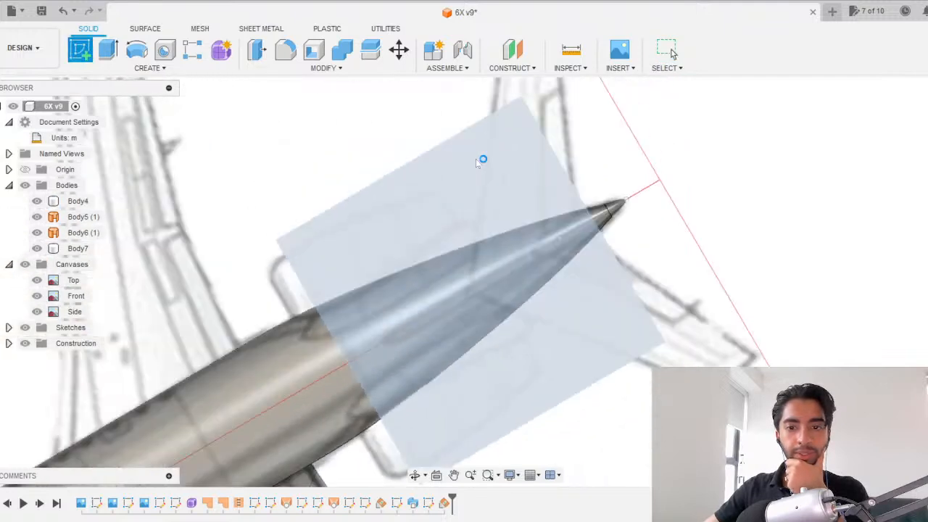
left_click(927, 88)
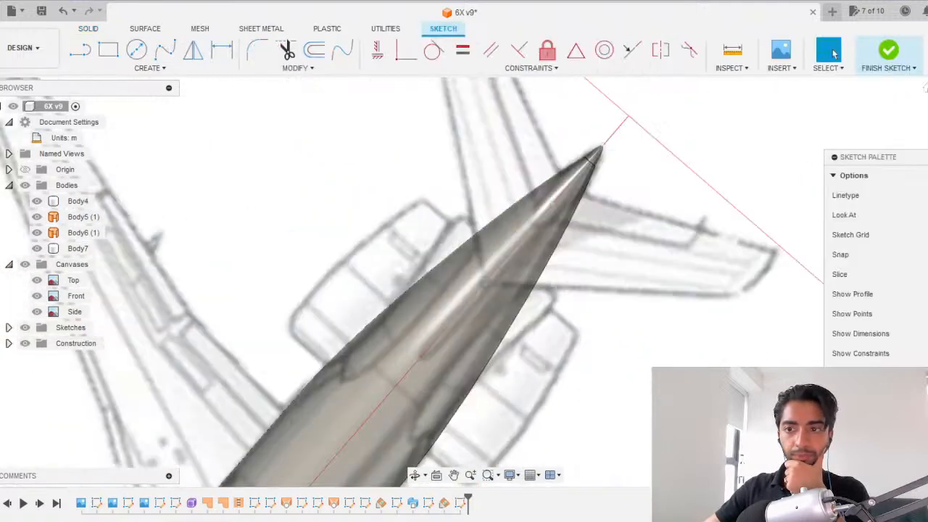
middle_click_drag(433, 253, 440, 223)
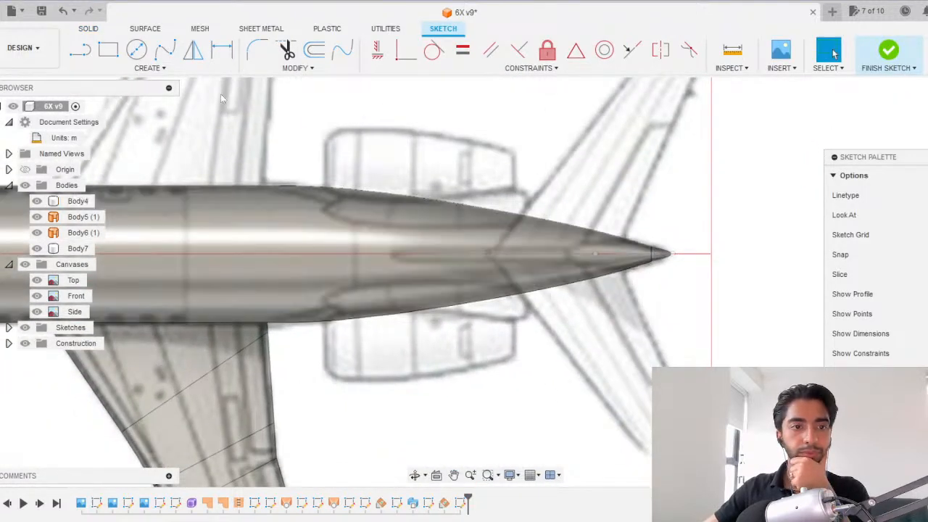
Project the fin's base line into the new sketch, hiding the bodies to select it and showing them again.
left_click(148, 68)
mouse_move(121, 174)
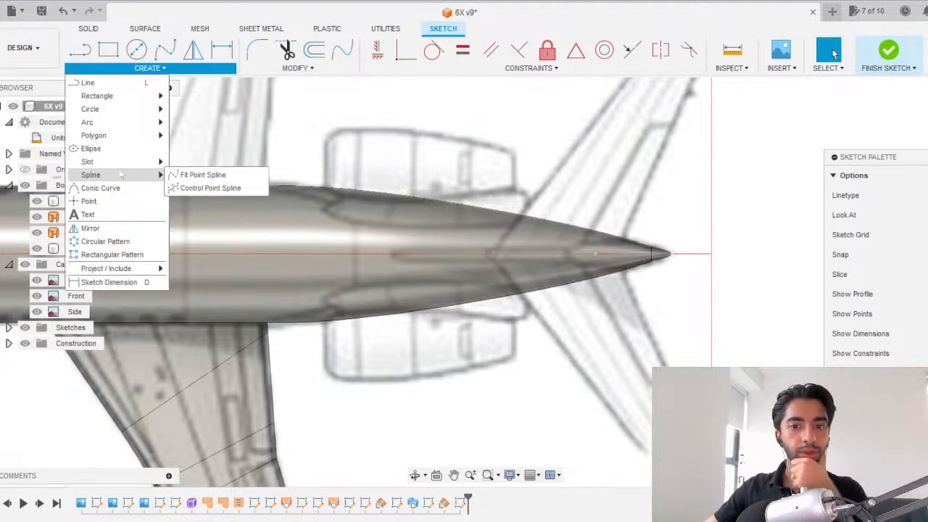
key("p")
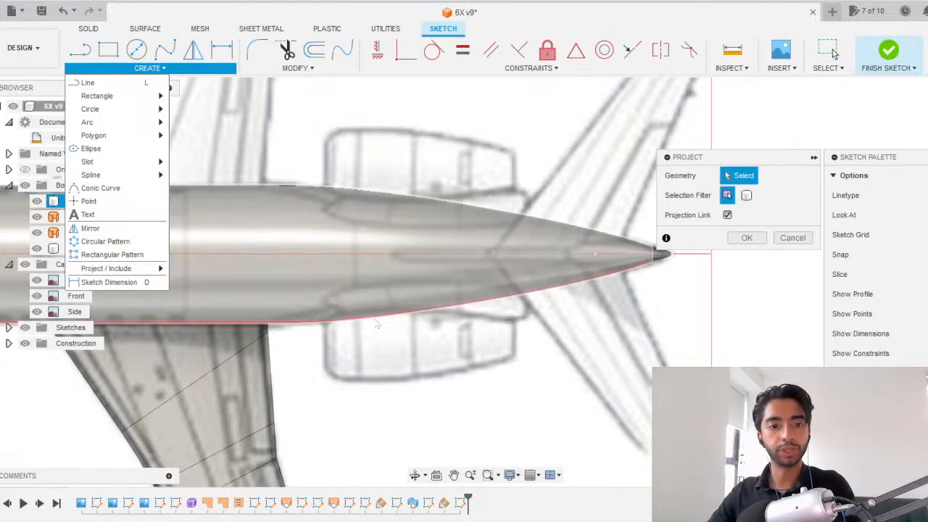
middle_click_drag(340, 310, 421, 170, "shift")
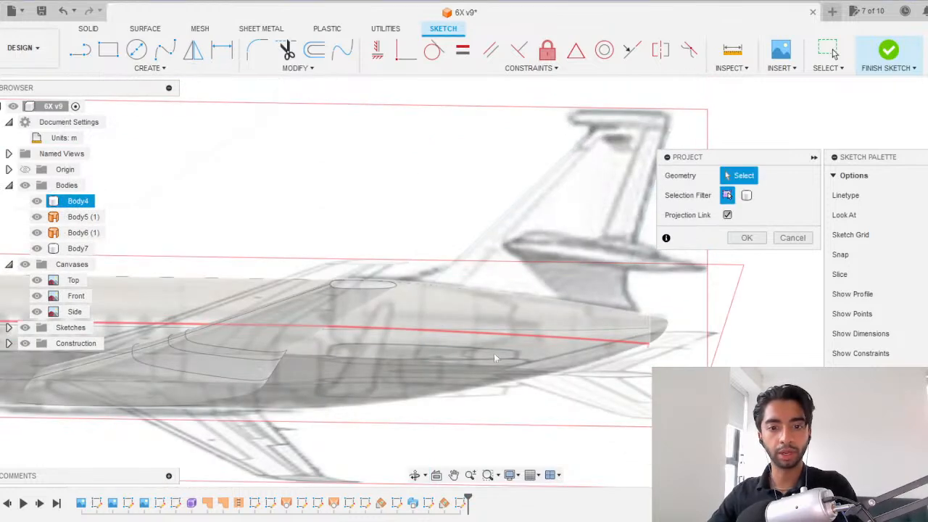
middle_click_drag(524, 335, 415, 258, "shift")
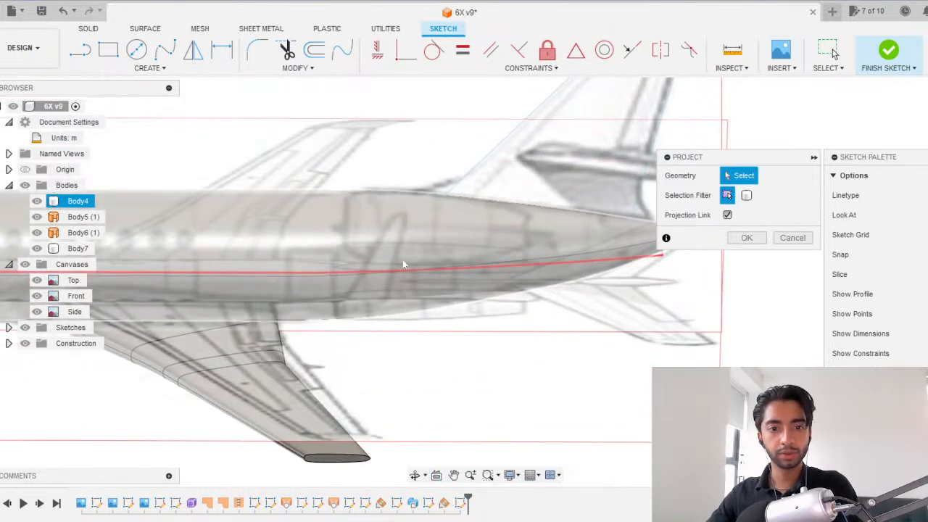
scroll(403, 262, "up", 3)
scroll(618, 265, "down", 4)
middle_click_drag(618, 265, 510, 275)
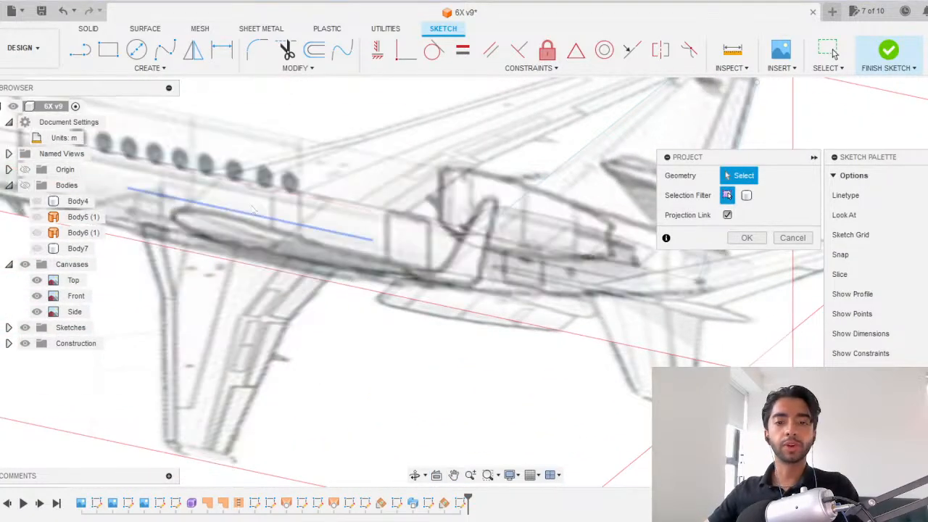
left_click(542, 250)
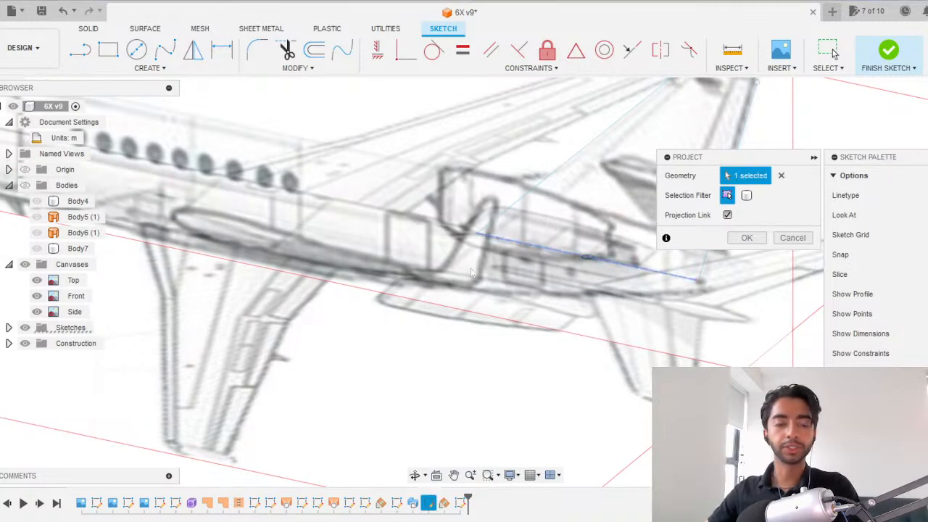
left_click(25, 185)
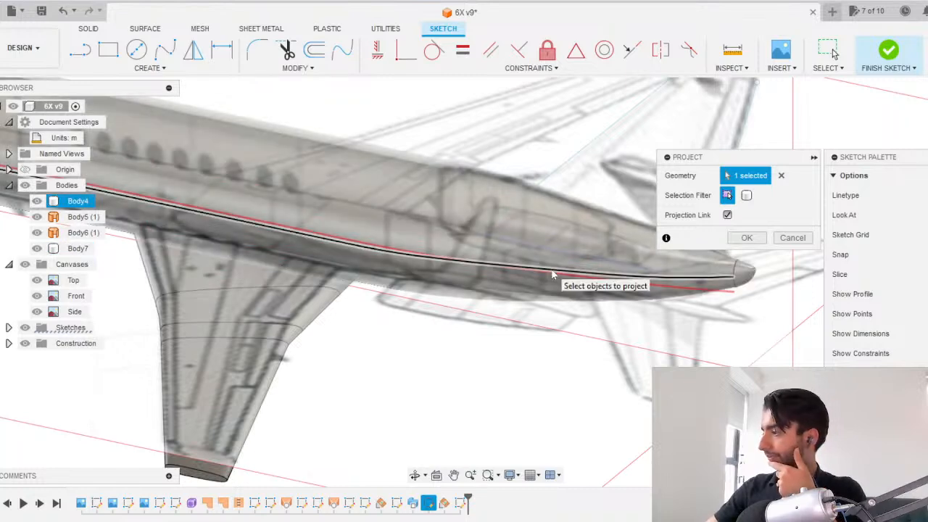
left_click(754, 237)
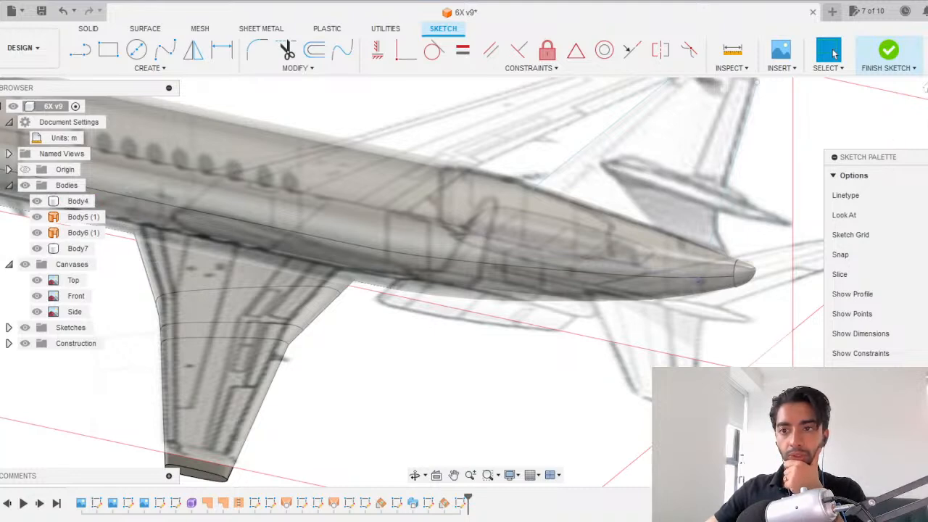
Start a control point spline for the fin's root profile at the front end of the projected base line.
left_click(926, 109)
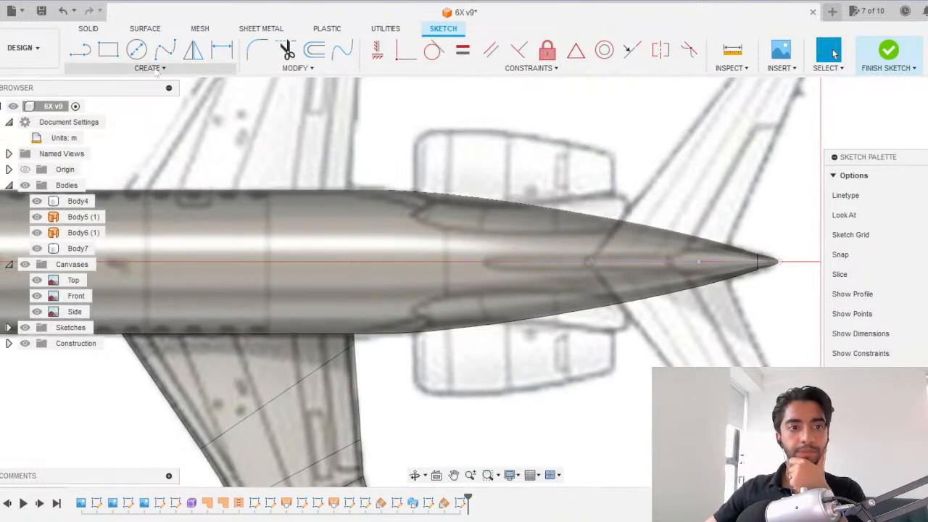
left_click(149, 67)
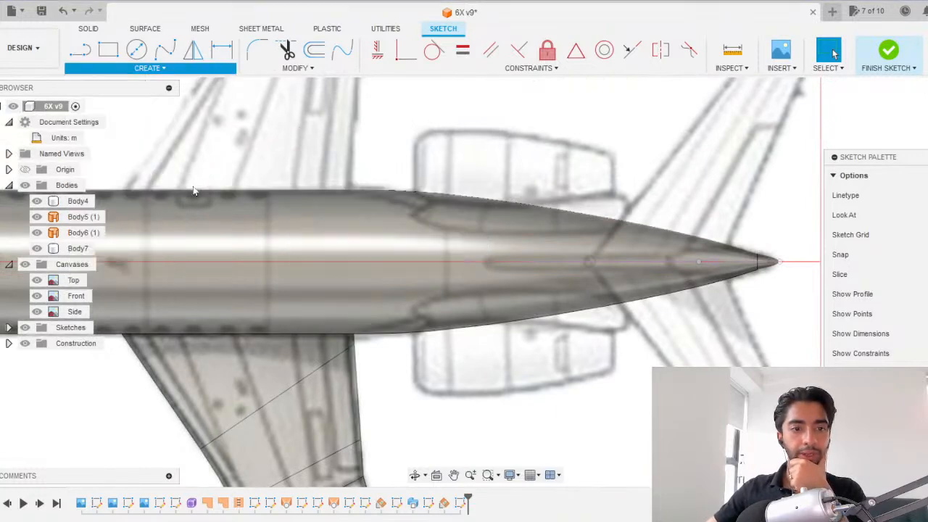
left_click(208, 185)
scroll(385, 264, "up", 3)
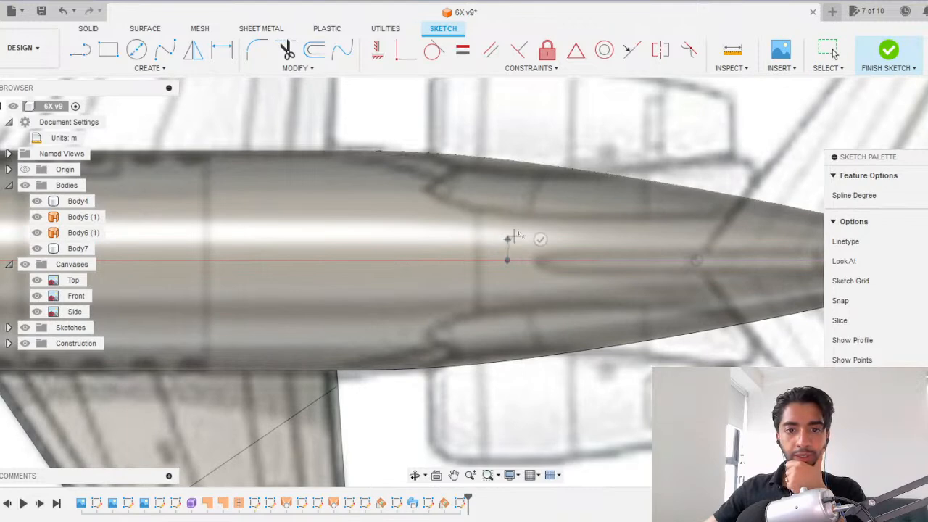
Draw the upper half of the fin's base profile as a control point spline ending on the fuselage centreline near the tail.
middle_click_drag(648, 224, 370, 228)
left_click(385, 228)
left_click(536, 238)
left_click(604, 248)
left_click(608, 264)
left_click(576, 270)
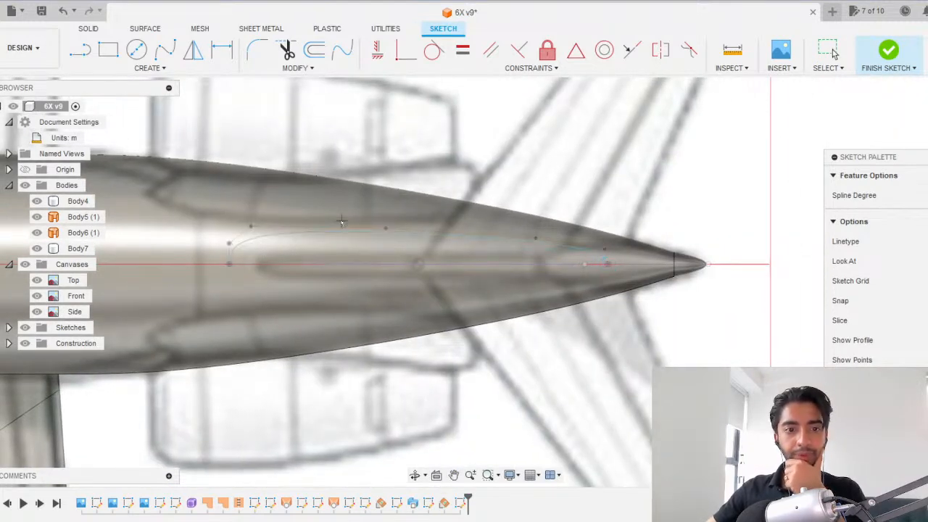
Mirror the half-profile spline about the centreline to close the fin's base profile.
left_click(194, 52)
left_click(402, 230)
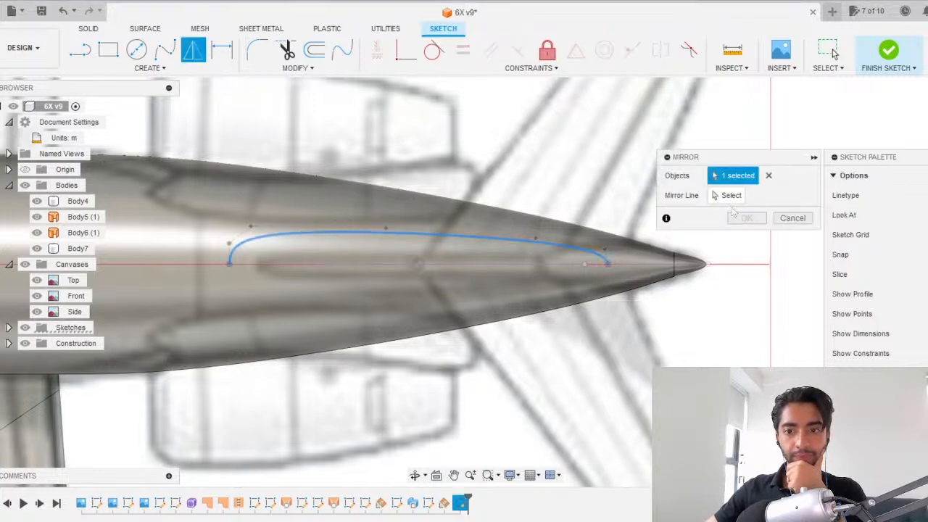
left_click(384, 265)
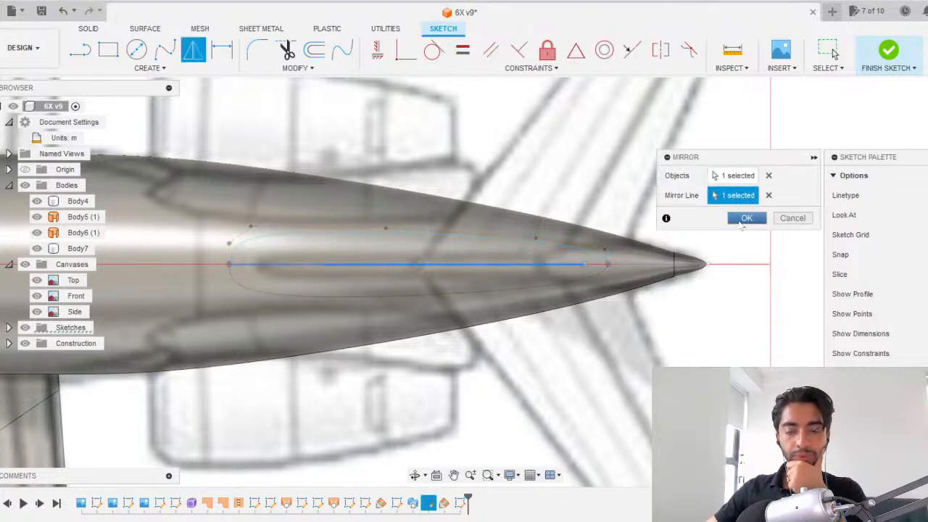
left_click(746, 218)
scroll(666, 239, "up", 2)
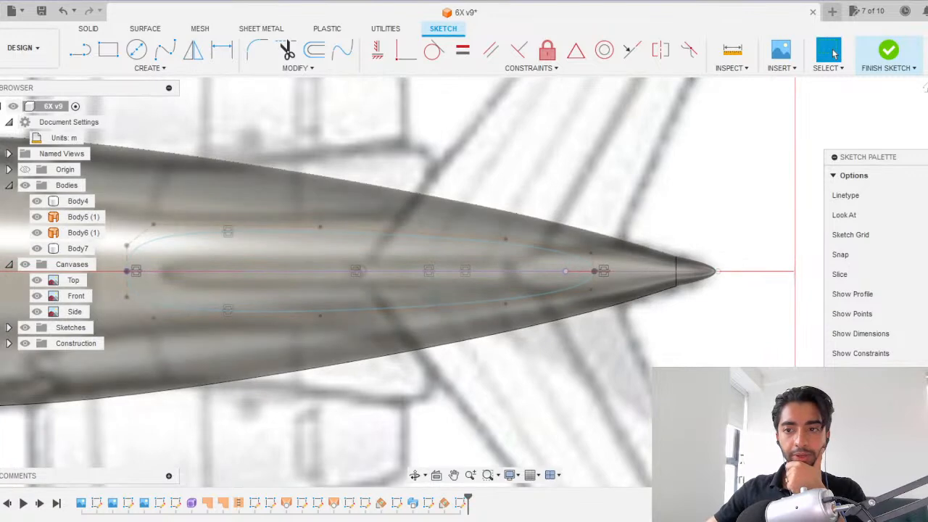
Check the base profile's position in the side view against the fin outline and finish the sketch.
left_click(927, 131)
scroll(462, 263, "down", 3)
scroll(545, 321, "up", 3)
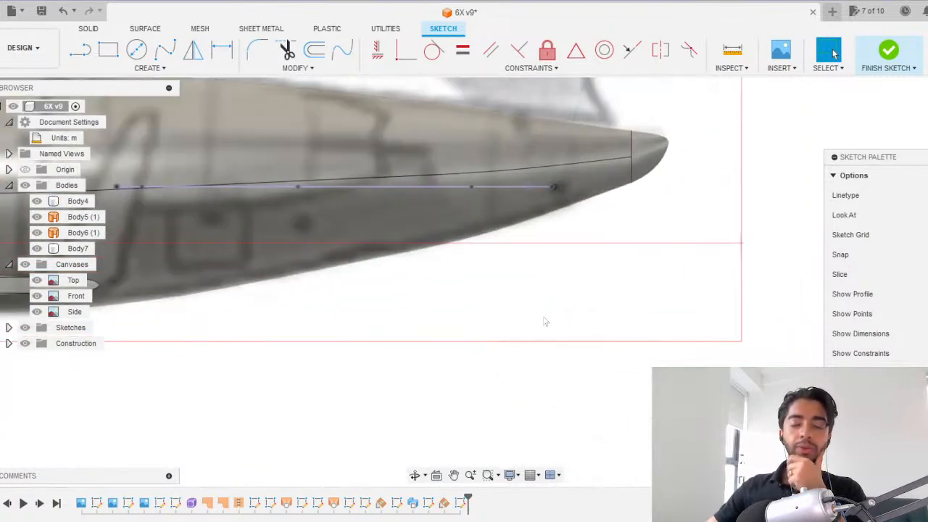
scroll(545, 321, "down", 5)
scroll(545, 321, "down", 1)
middle_click_drag(545, 289, 597, 327)
scroll(598, 332, "up", 1)
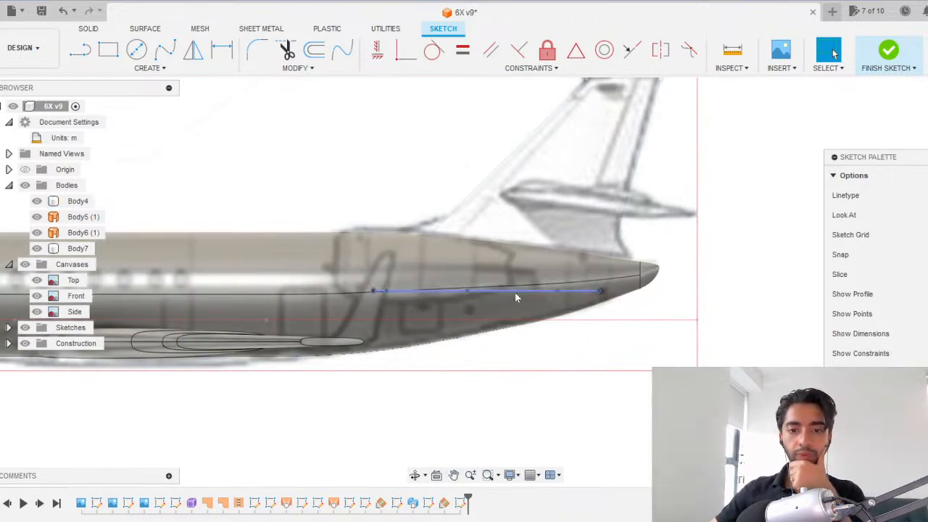
scroll(490, 291, "up", 2)
scroll(490, 291, "down", 2)
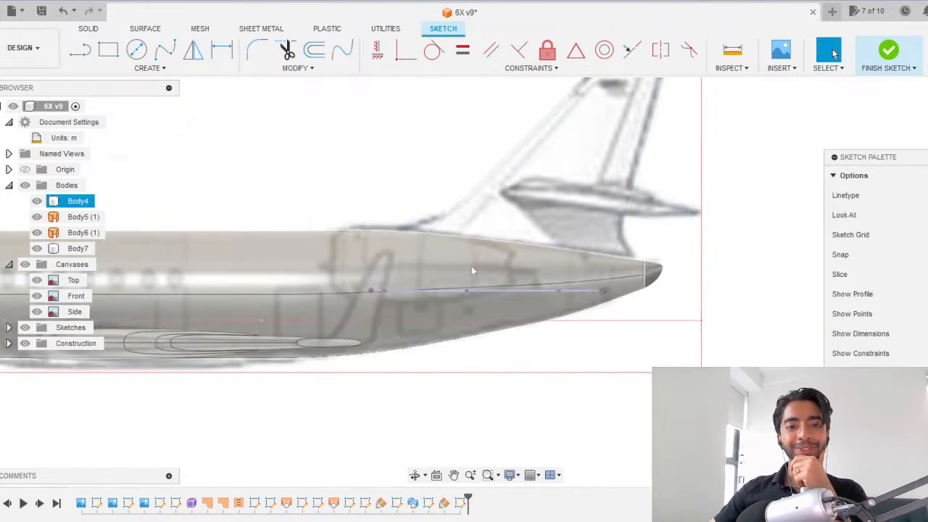
left_click(888, 53)
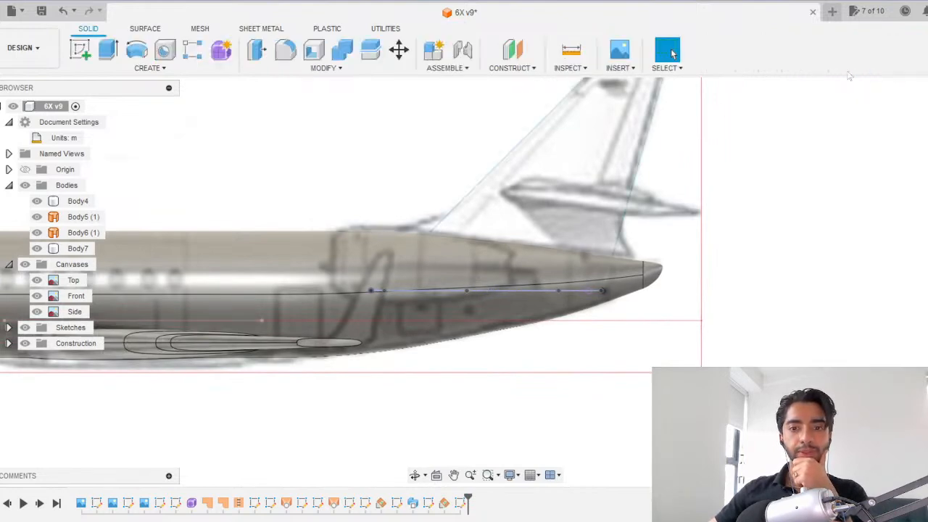
Start a Path + Guide Rail sweep using the fin's leading edge line as path and its trailing edge line as guide rail.
left_click(149, 68)
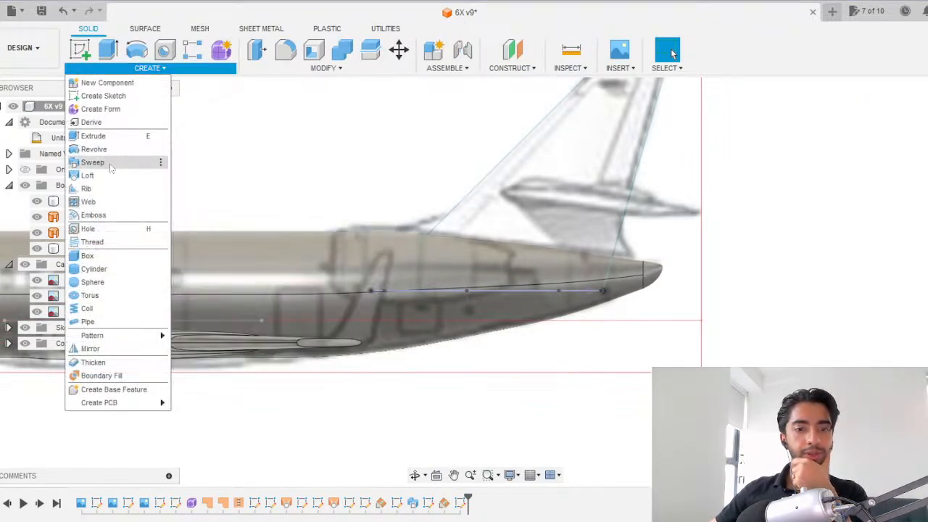
left_click(93, 162)
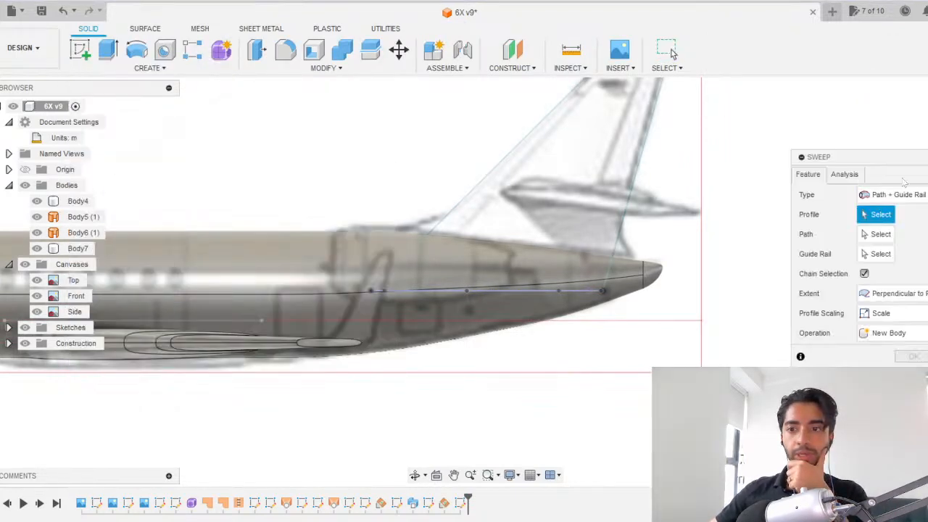
left_click(435, 229)
left_click(615, 232)
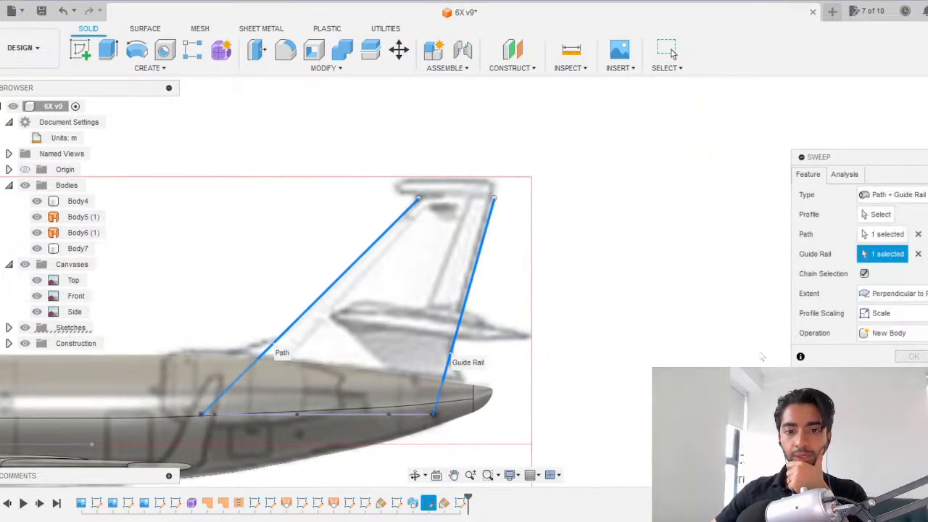
Select both halves of the closed spline outline at the fin's base as the sweep profile.
mouse_move(354, 310)
middle_mouse_down("shift")
mouse_move(397, 274)
mouse_move(360, 322)
middle_mouse_up("shift")
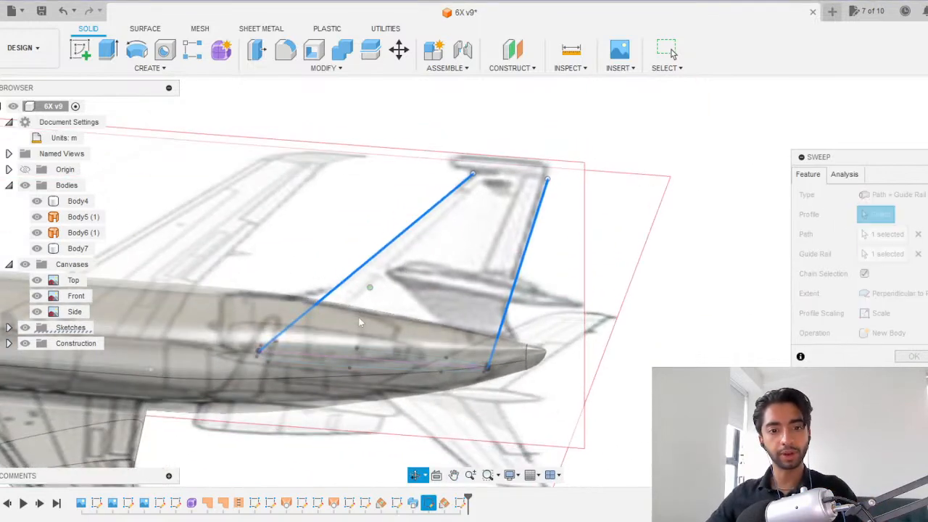
left_click(319, 354)
middle_click_drag(319, 354, 622, 307, "shift")
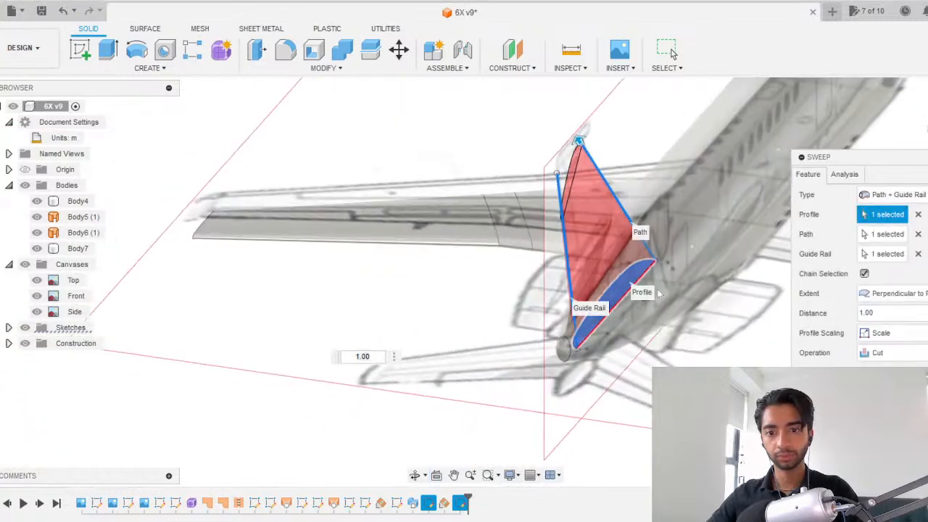
left_click(629, 308)
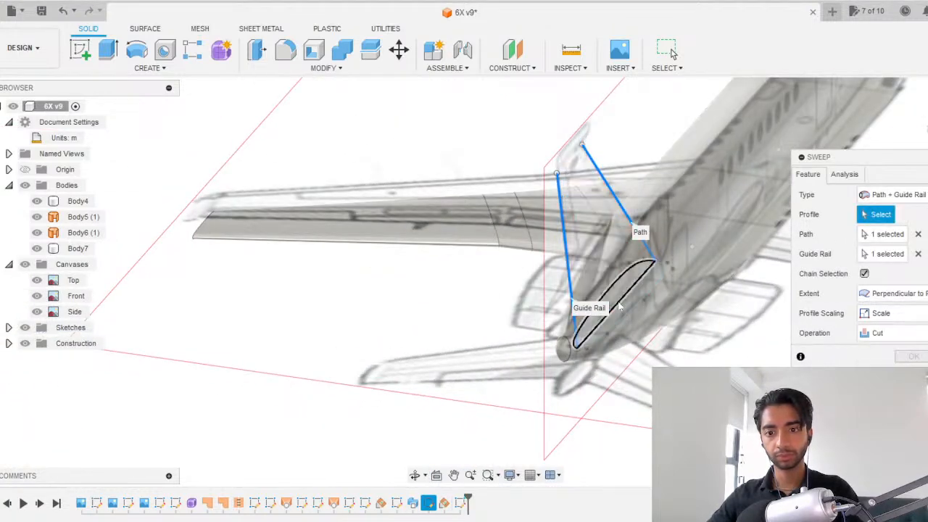
left_click(629, 309)
middle_click_drag(629, 309, 706, 267, "shift")
left_click(565, 321)
Set the sweep extent to Full Extents and create the vertical fin as a new body.
left_click(896, 294)
left_click(898, 325)
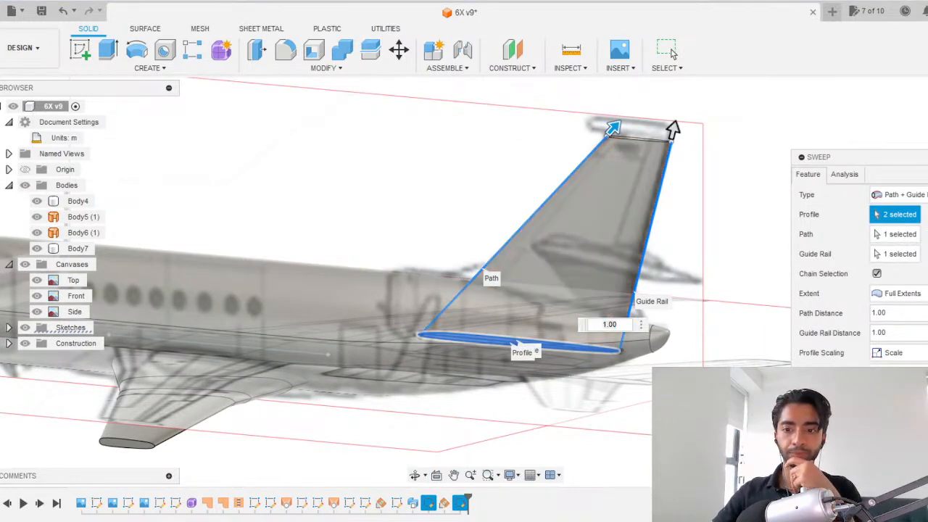
left_click(893, 395)
Inspect the swept fin with the canvases hidden, show them again and examine the fin tip against the side canvas.
left_click(77, 264)
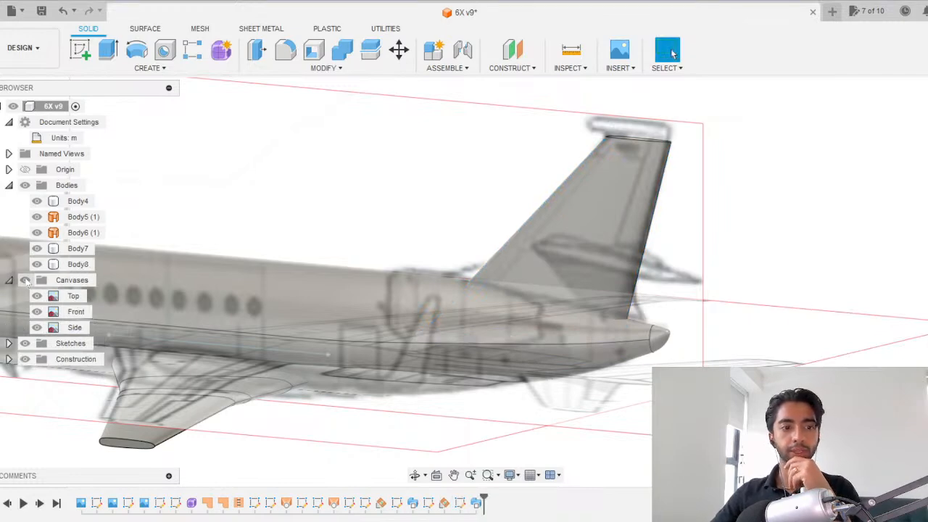
left_click(25, 280)
scroll(567, 271, "down", 3)
scroll(567, 273, "down", 2)
left_click(546, 352)
middle_click_drag(451, 353, 508, 351, "shift")
left_click(25, 279)
scroll(587, 233, "up", 4)
middle_click_drag(475, 226, 437, 213, "shift")
middle_click_drag(499, 203, 384, 174, "shift")
middle_click_drag(433, 111, 566, 257)
scroll(567, 257, "up", 3)
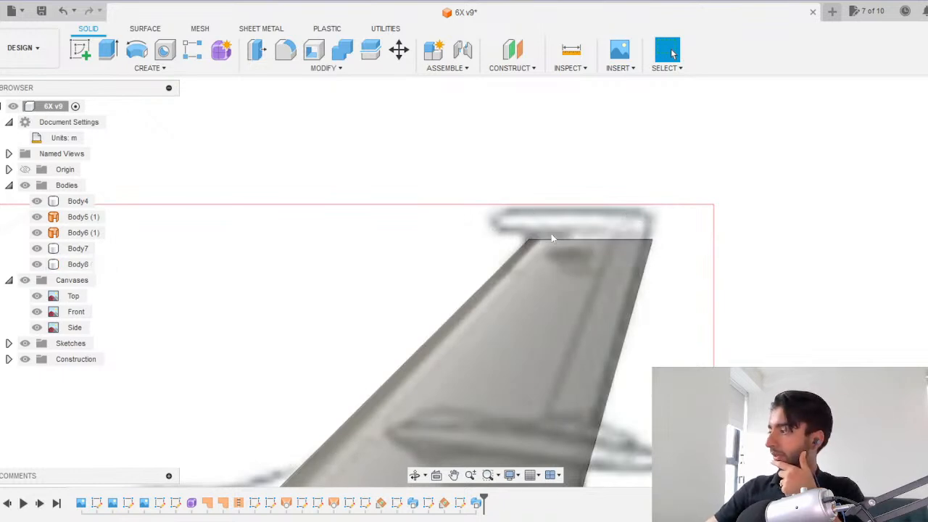
Switch to the browser and examine the fin tip closely in the Ultimate Jet photo of the Dassault 6X.
left_click(445, 520)
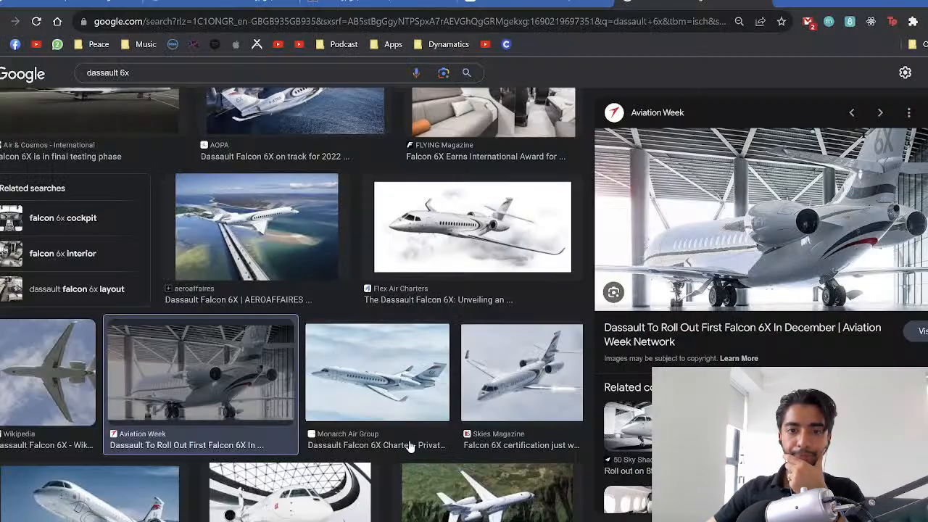
scroll(542, 310, "up", 3)
scroll(370, 332, "up", 4)
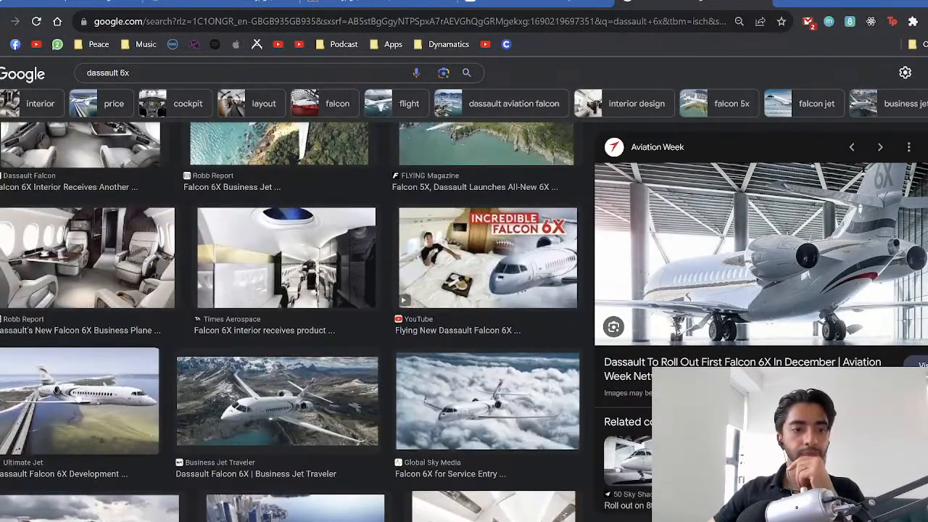
left_click(78, 397)
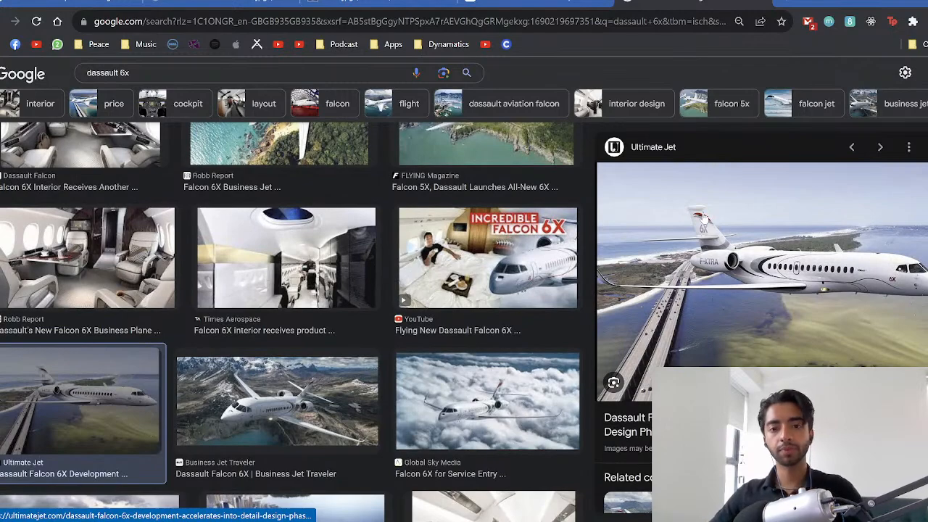
scroll(703, 217, "up", 10, "ctrl")
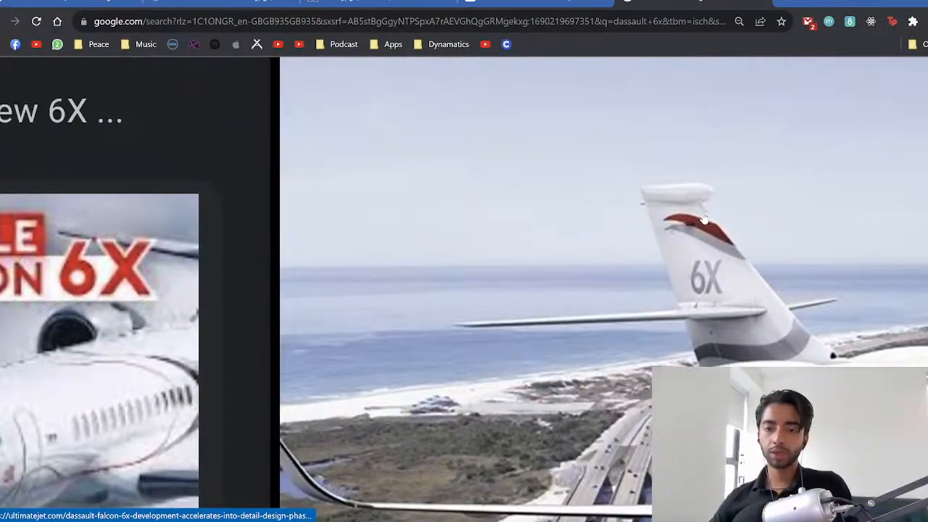
scroll(703, 217, "down", 10, "ctrl")
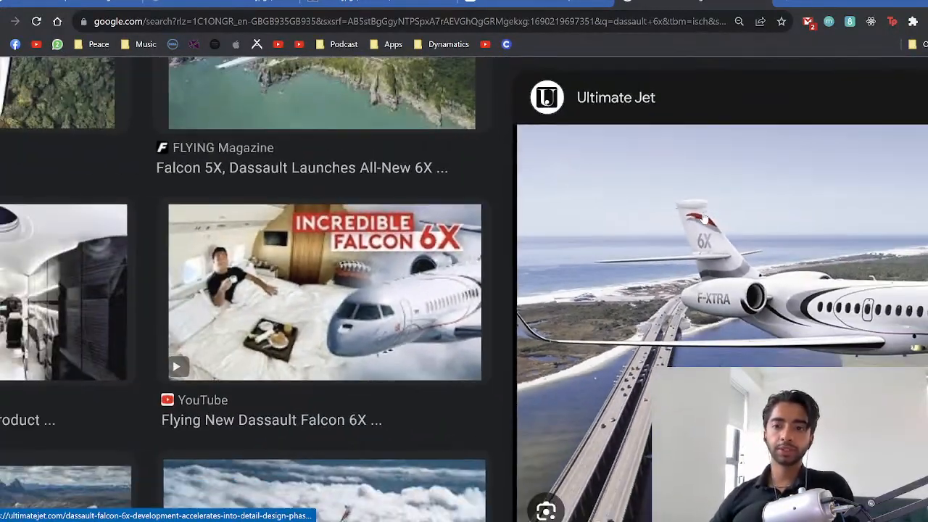
scroll(703, 217, "down", 3, "ctrl")
Find the AirInsight.com photo of the Falcon 6X in the image results and examine its fin tip and tailplane.
scroll(226, 281, "up", 5)
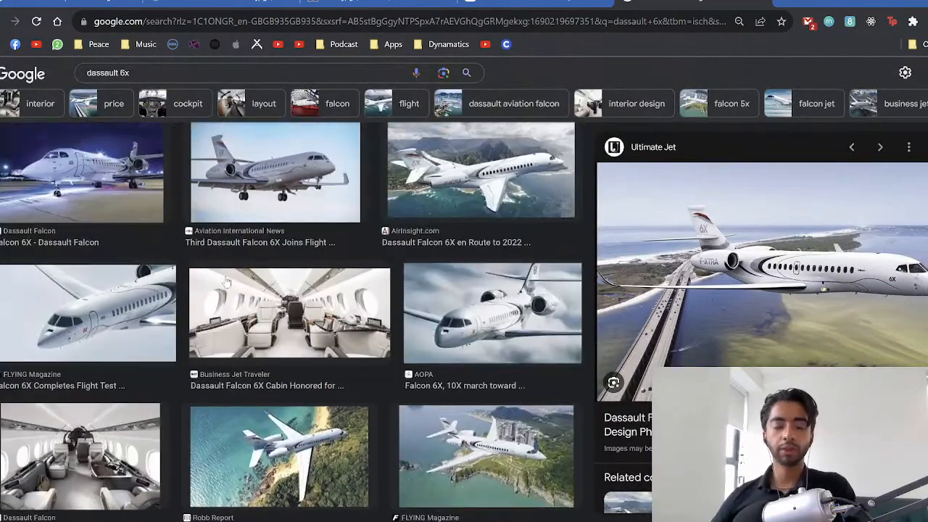
scroll(226, 281, "up", 3)
left_click(525, 251)
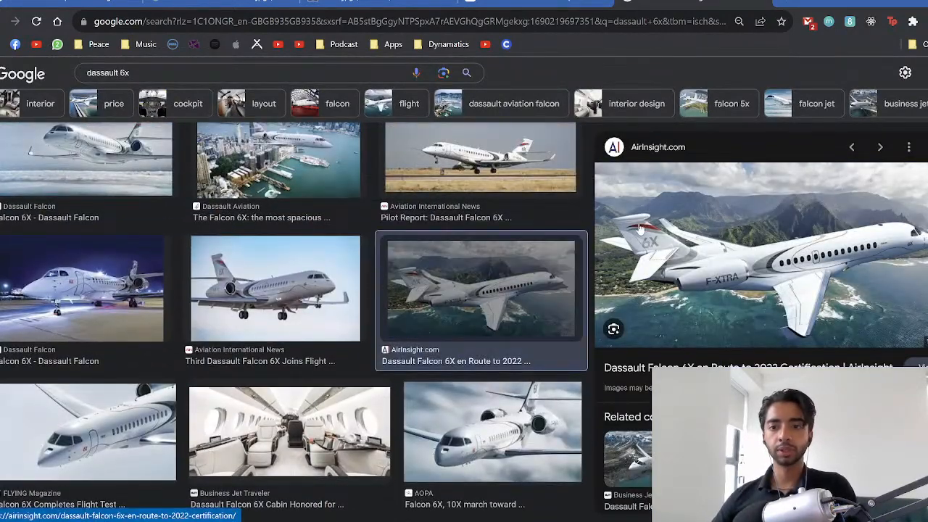
scroll(639, 229, "up", 5, "ctrl")
scroll(640, 229, "up", 5, "ctrl")
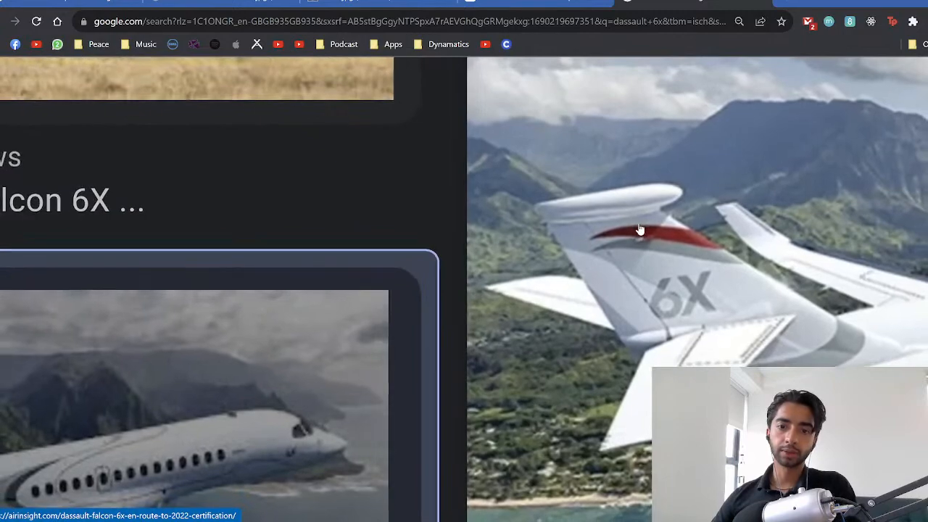
scroll(639, 229, "down", 5, "ctrl")
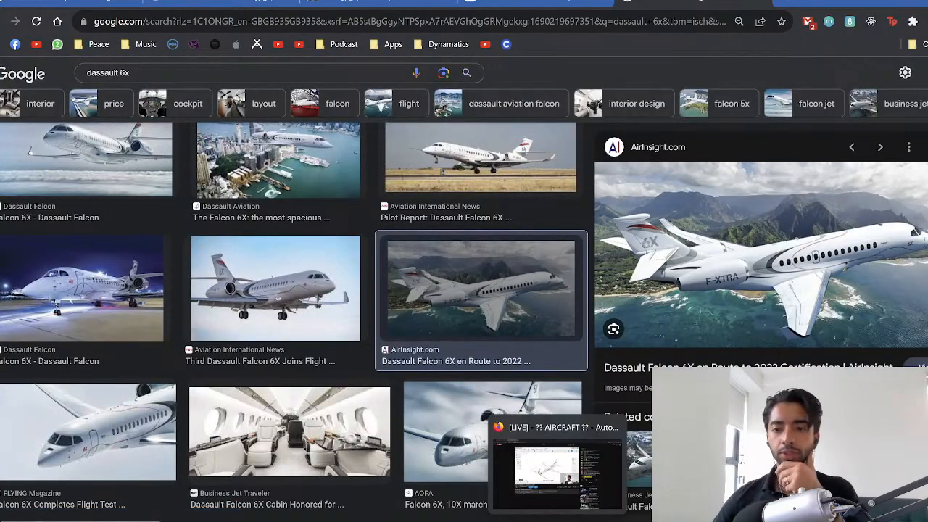
scroll(652, 216, "up", 5, "ctrl")
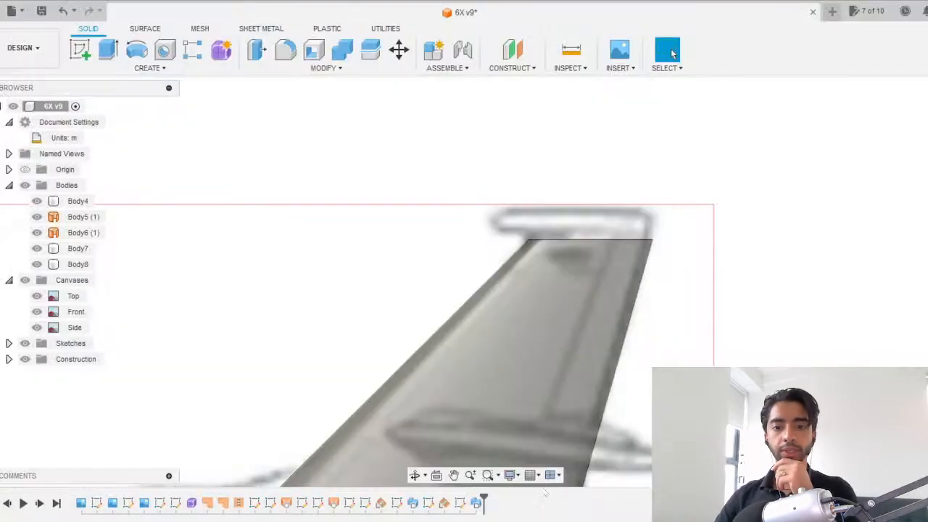
Switch back to Fusion 360 and compare the model's tail with the tailplane outlines in the side, top and front views.
left_click(563, 311)
scroll(566, 298, "down", 3)
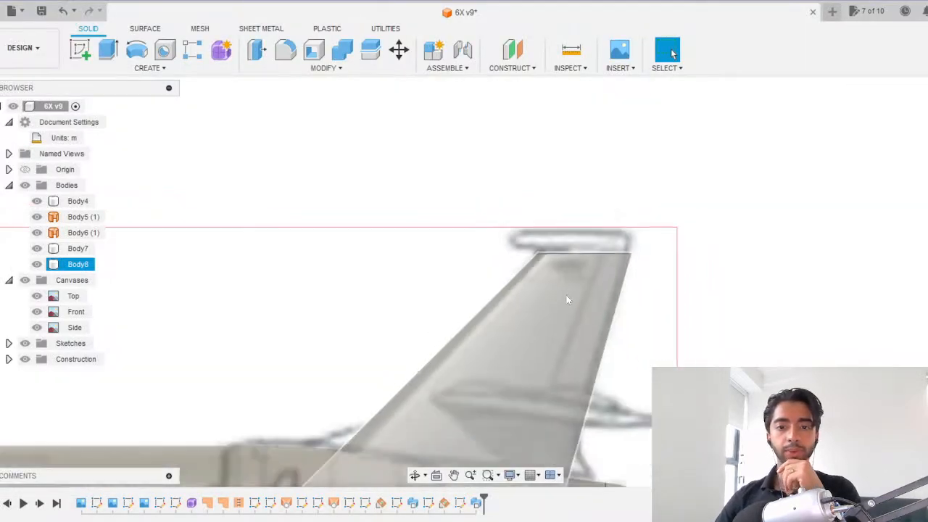
scroll(562, 326, "down", 2)
middle_click_drag(538, 333, 595, 361, "shift")
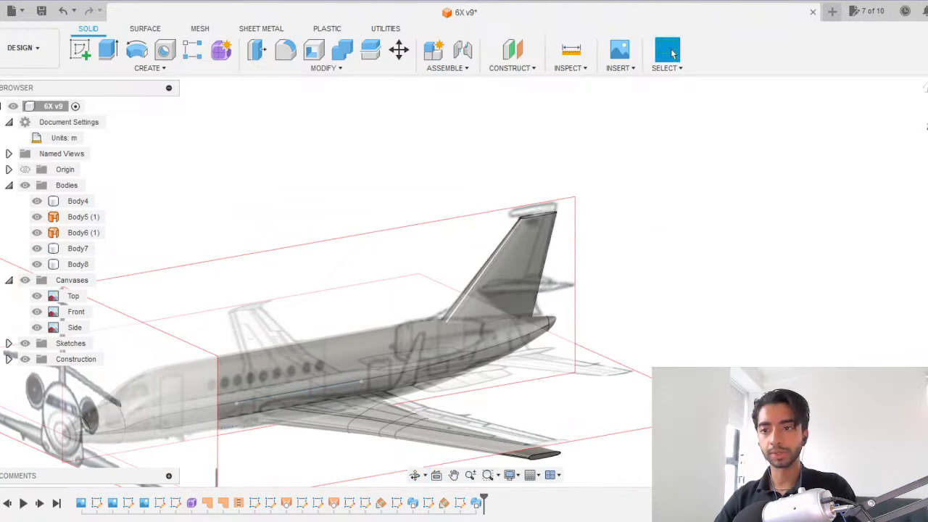
left_click(927, 123)
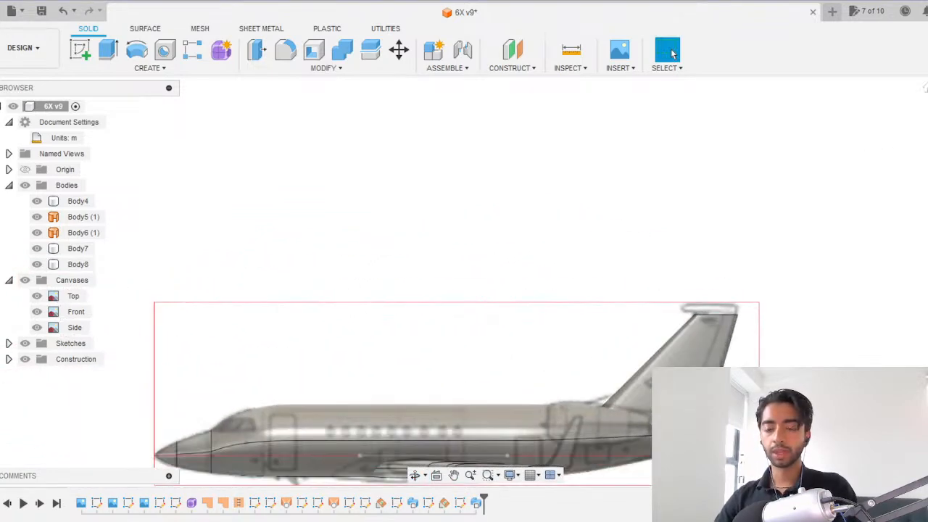
left_click(927, 102)
middle_click_drag(690, 192, 527, 453)
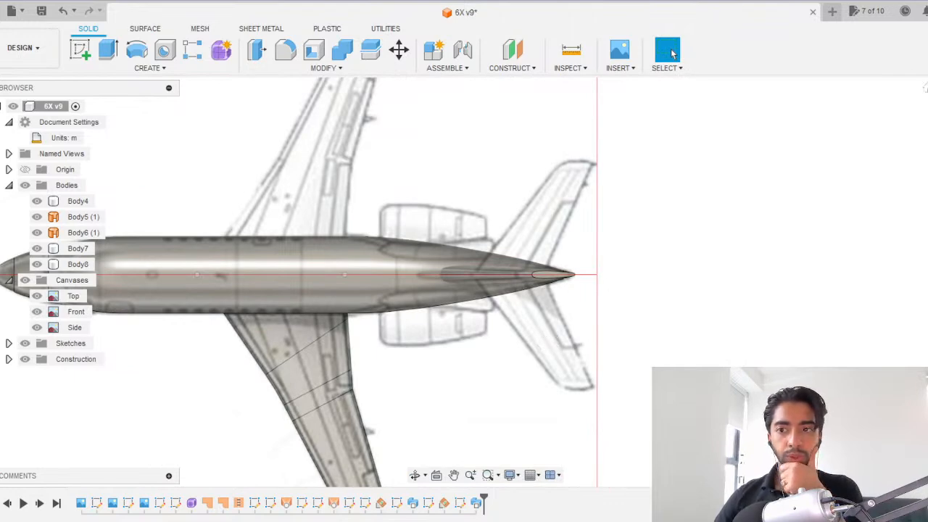
left_click(927, 134)
middle_click_drag(689, 268, 743, 158)
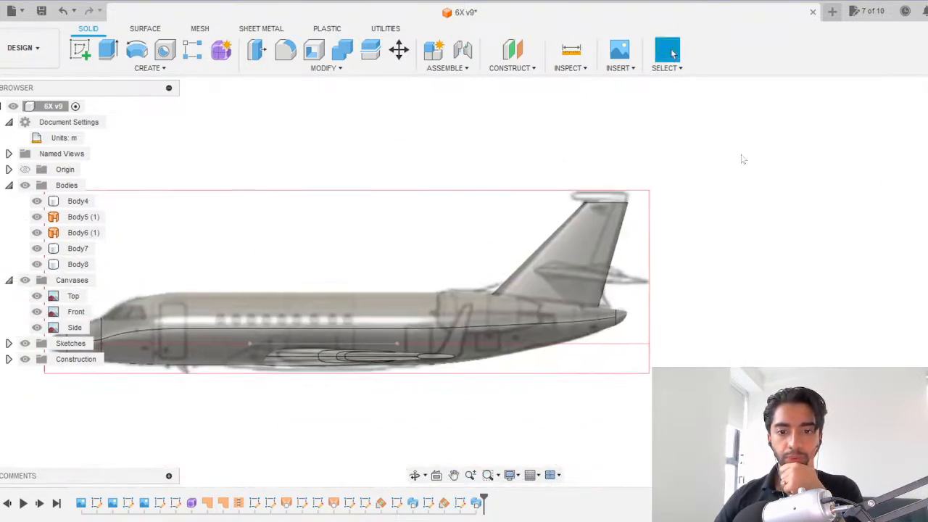
left_click(927, 120)
scroll(482, 273, "up", 4)
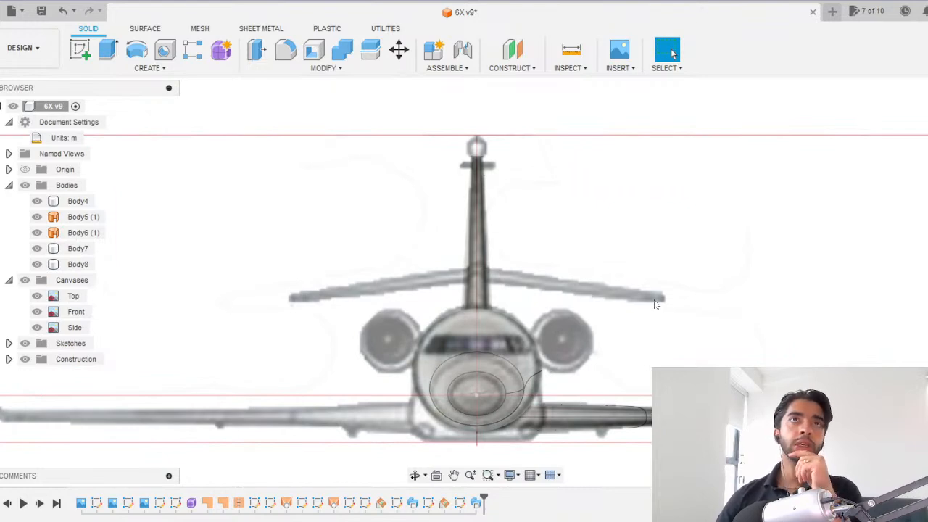
left_click(927, 122)
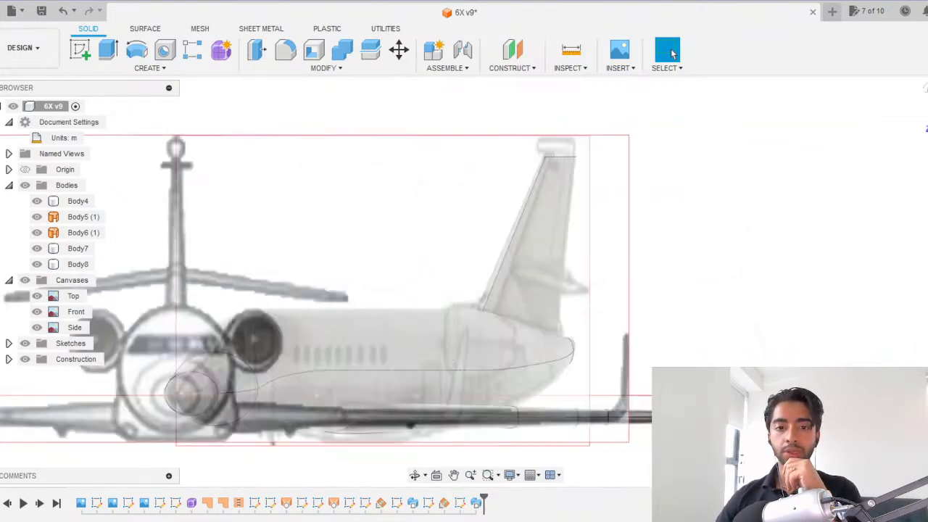
left_click(927, 100)
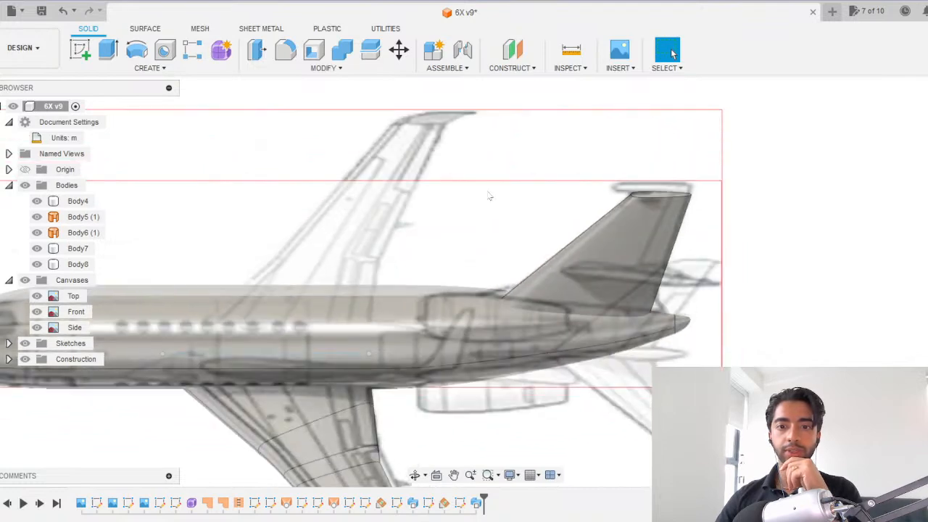
Sketch on the top-view plane and trace the tailplane's leading and trailing edges with two straight lines crossing the fuselage centreline.
left_click(79, 50)
left_click(718, 305)
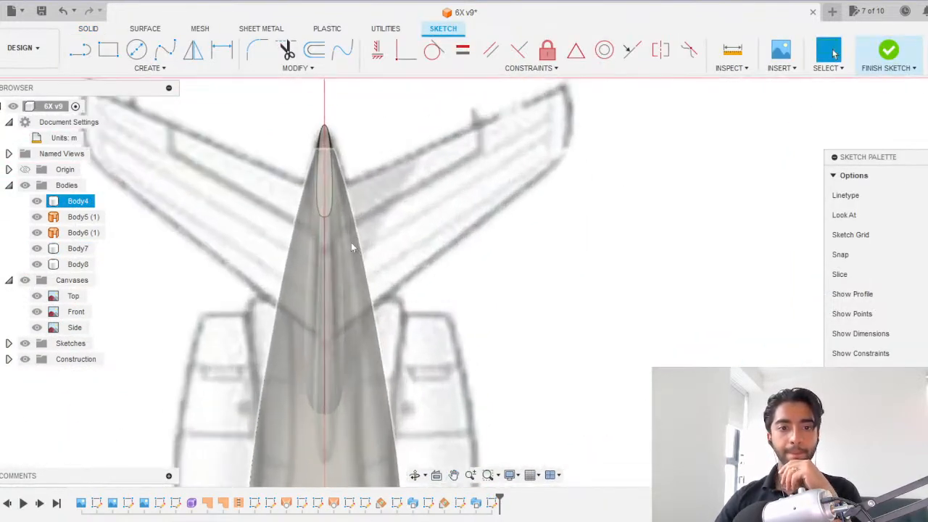
left_click(80, 50)
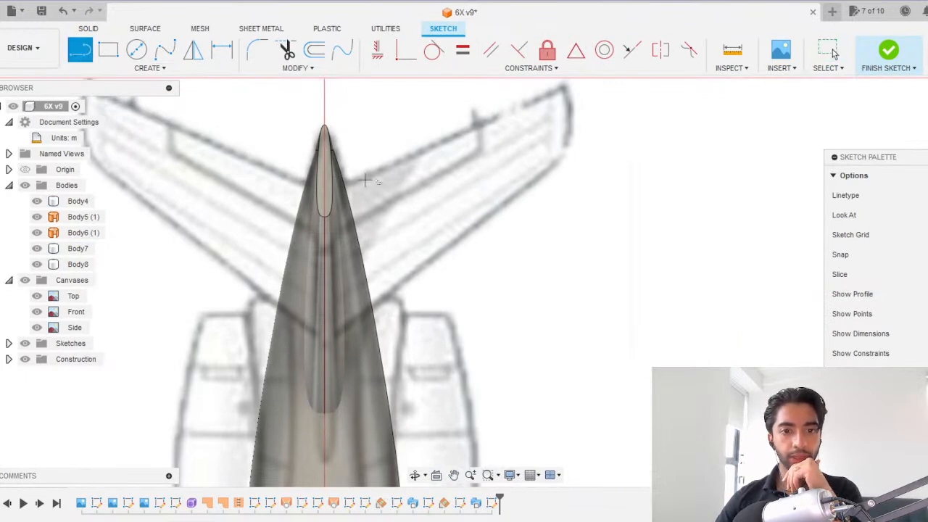
left_click(429, 149)
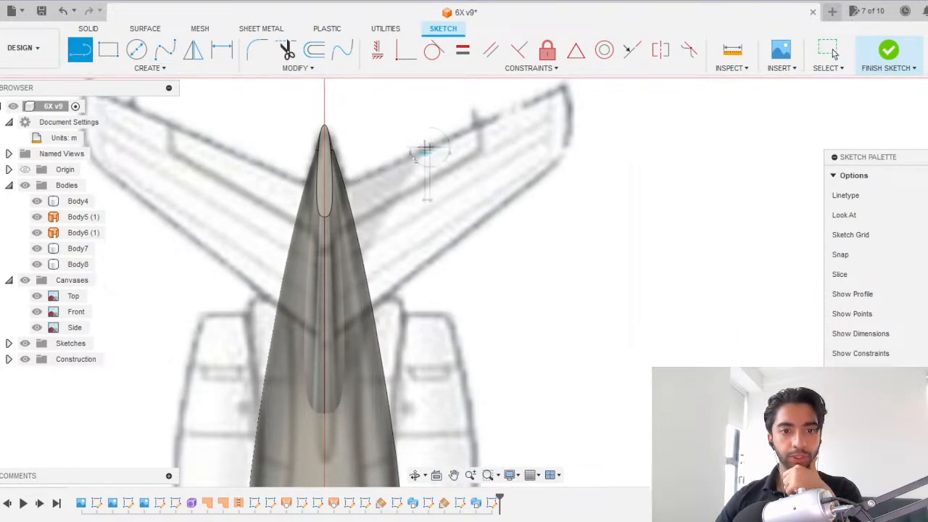
double_click(242, 228)
left_click(241, 227)
double_click(241, 416)
middle_click_drag(454, 303, 507, 257)
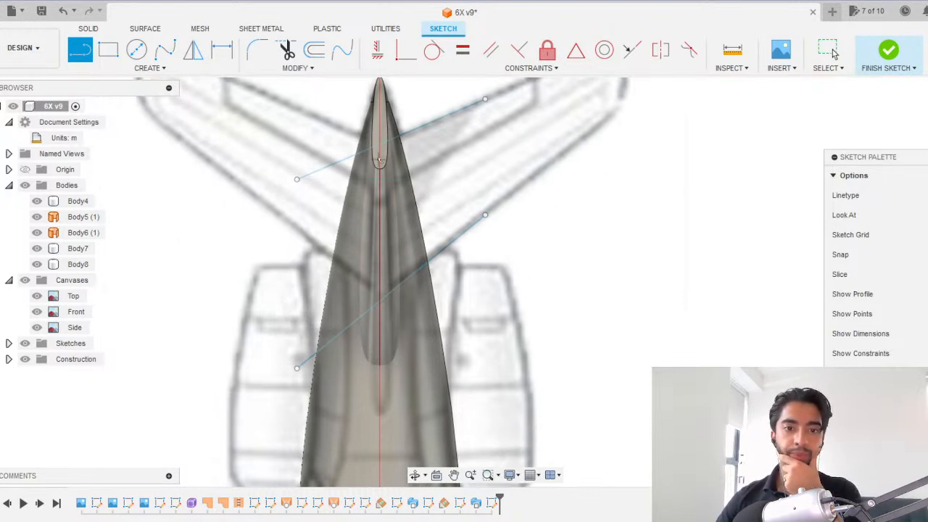
Draw a straight line along the fuselage centreline that passes through both traced tailplane edges.
scroll(377, 310, "down", 8)
middle_click_drag(376, 312, 354, 135)
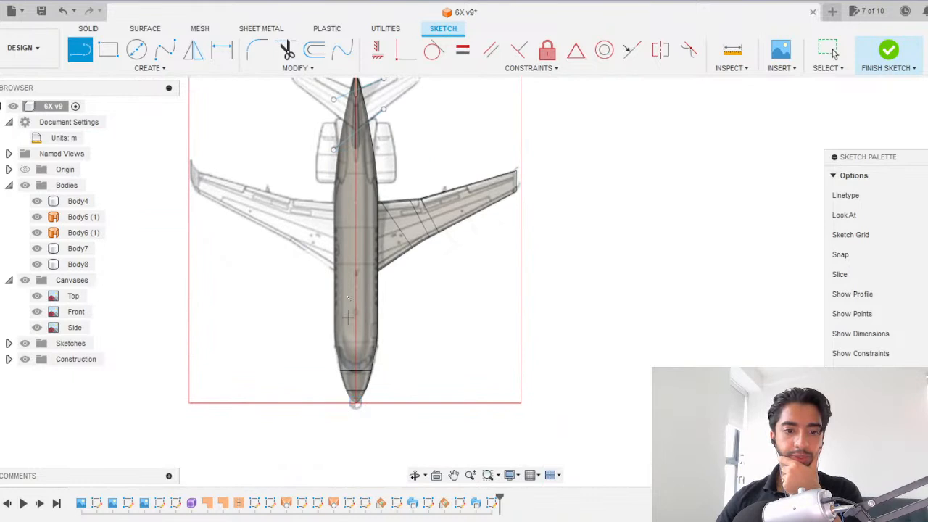
mouse_move(359, 185)
middle_mouse_down()
mouse_move(350, 333)
mouse_move(381, 191)
middle_mouse_up()
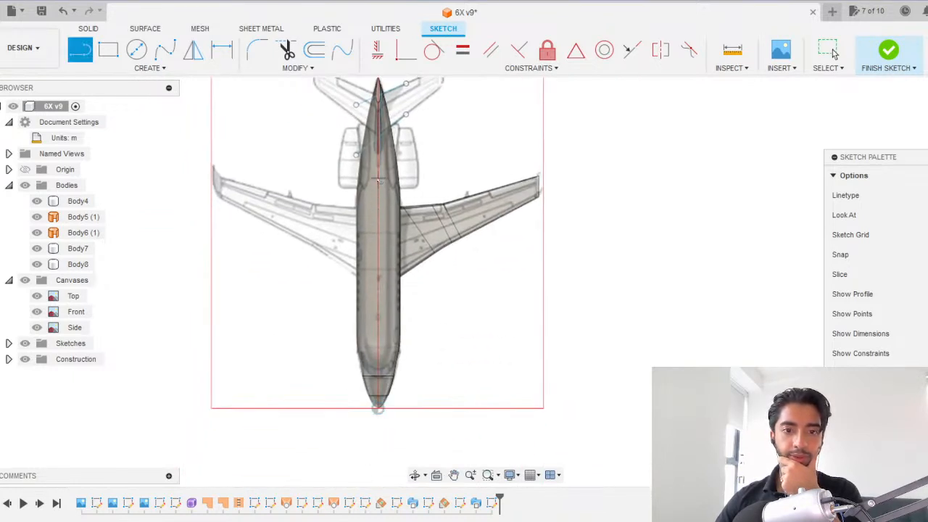
scroll(375, 282, "down", 3)
scroll(378, 276, "up", 6)
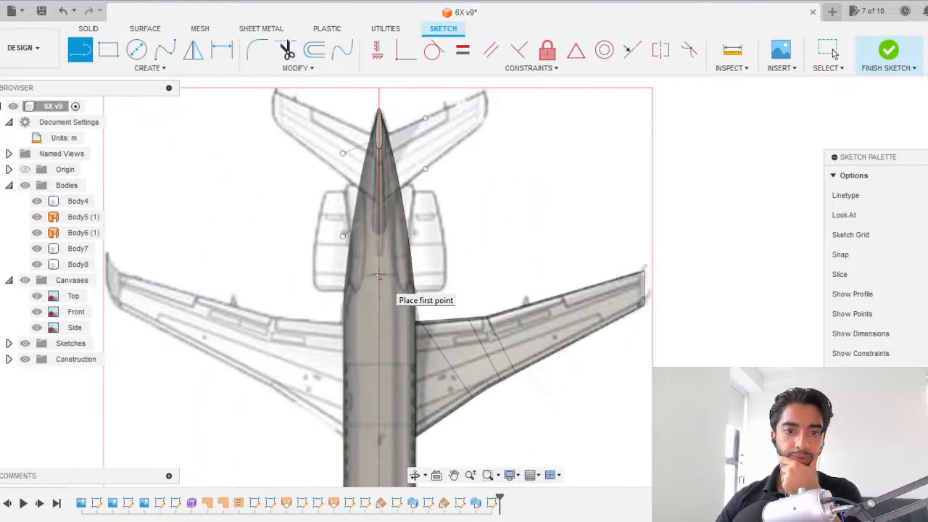
scroll(377, 275, "up", 3)
middle_click_drag(381, 251, 363, 439)
left_click(363, 375)
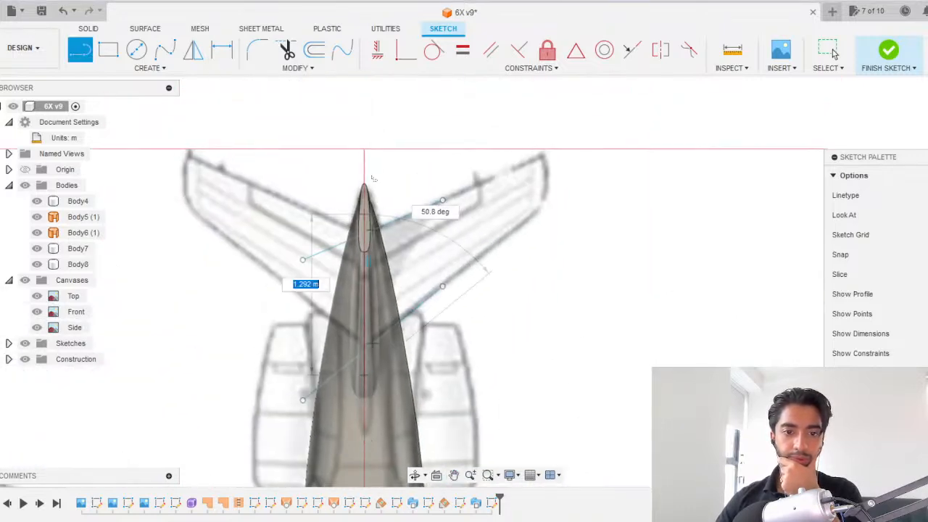
scroll(420, 240, "up", 2)
scroll(381, 221, "down", 2)
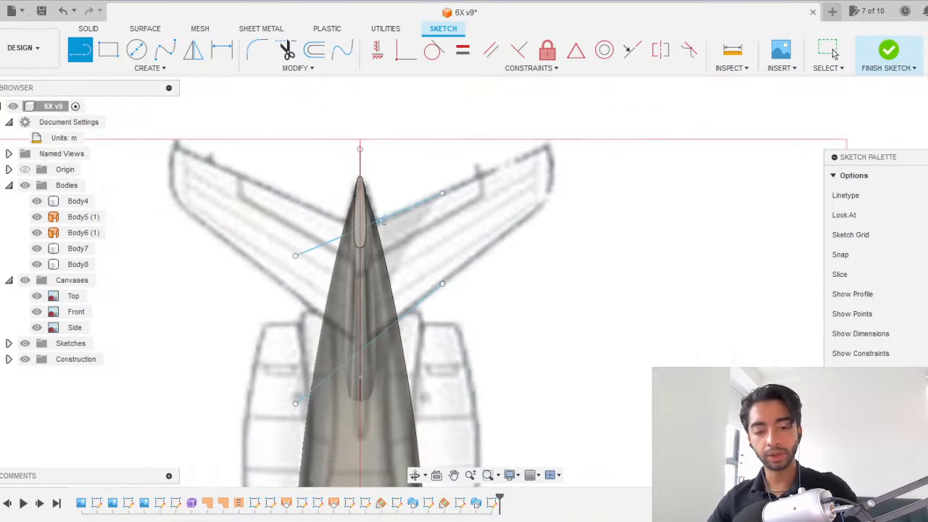
Trim the lines down to the root-chord segment on the centreline between the tailplane's edges, and finish the sketch.
key("t")
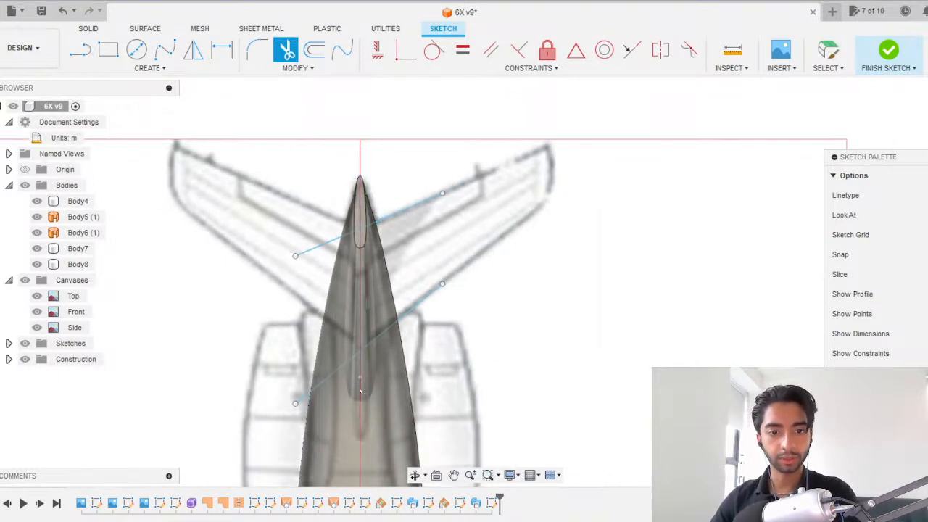
left_click(359, 370)
left_click(373, 340)
left_click(341, 365)
left_click(373, 223)
left_click(352, 234)
key("Escape")
middle_click_drag(454, 284, 297, 228, "shift")
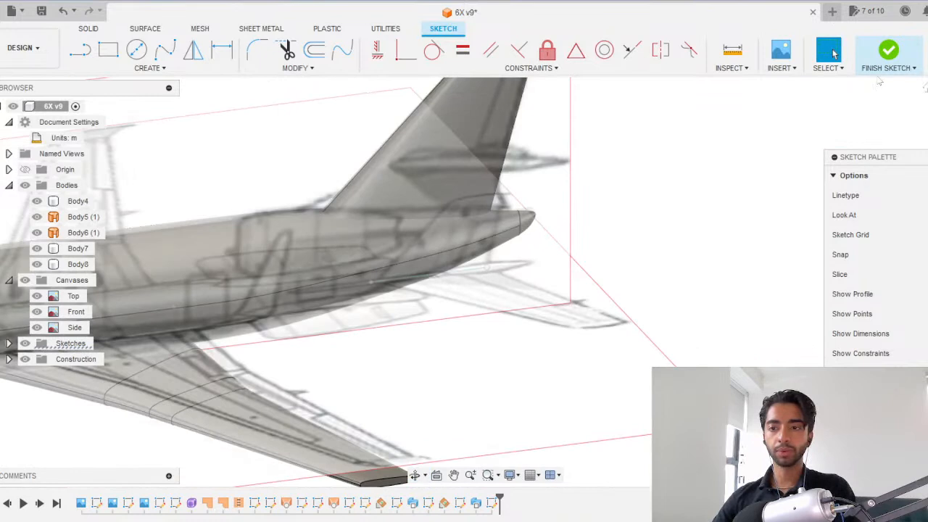
left_click(879, 57)
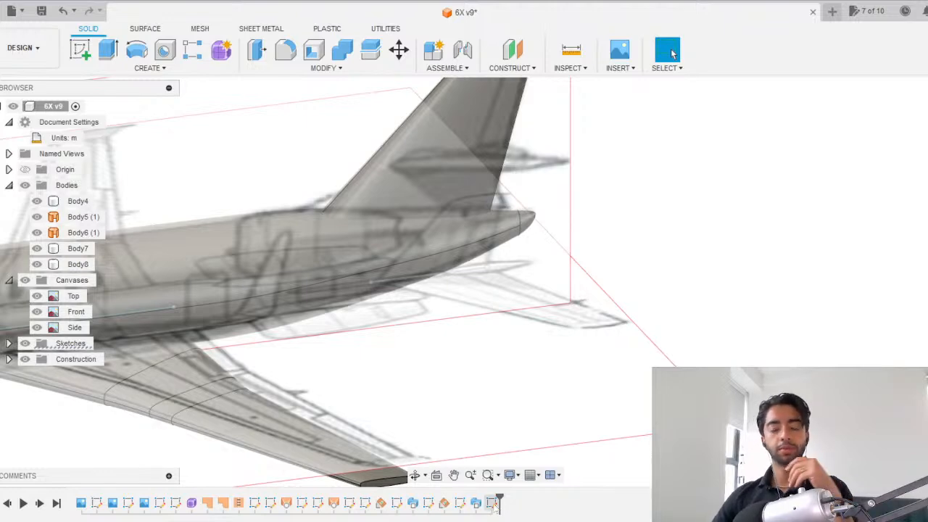
double_click(495, 506)
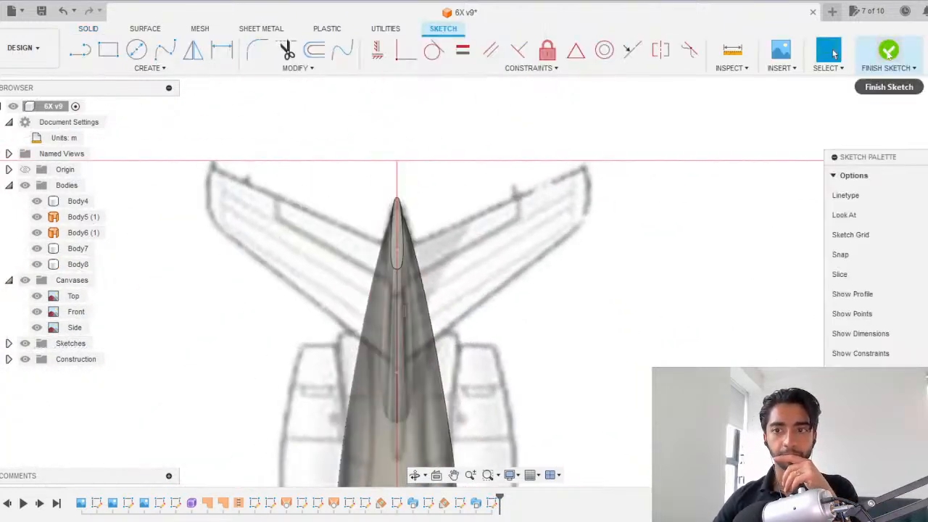
left_click(889, 51)
Start a sketch on the side-view plane and project the tailplane's root-chord segment into it.
left_click(927, 109)
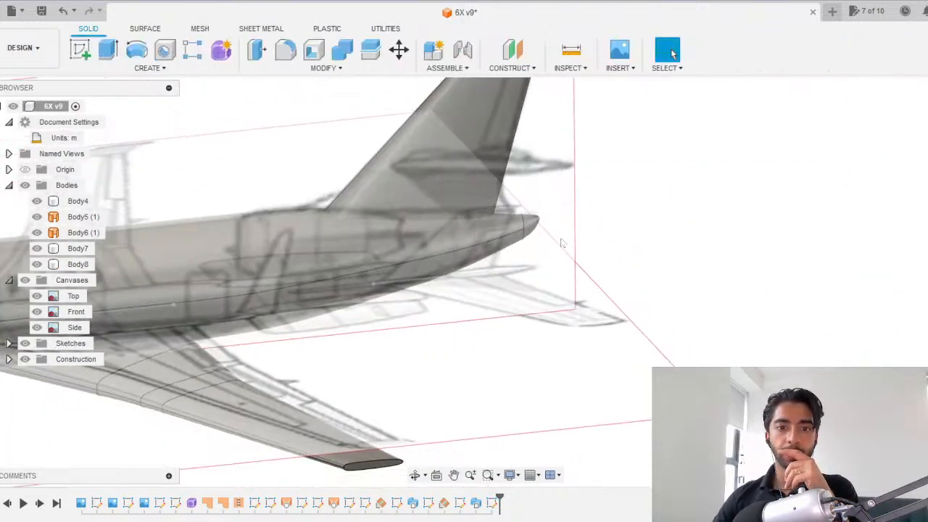
scroll(456, 200, "up", 1)
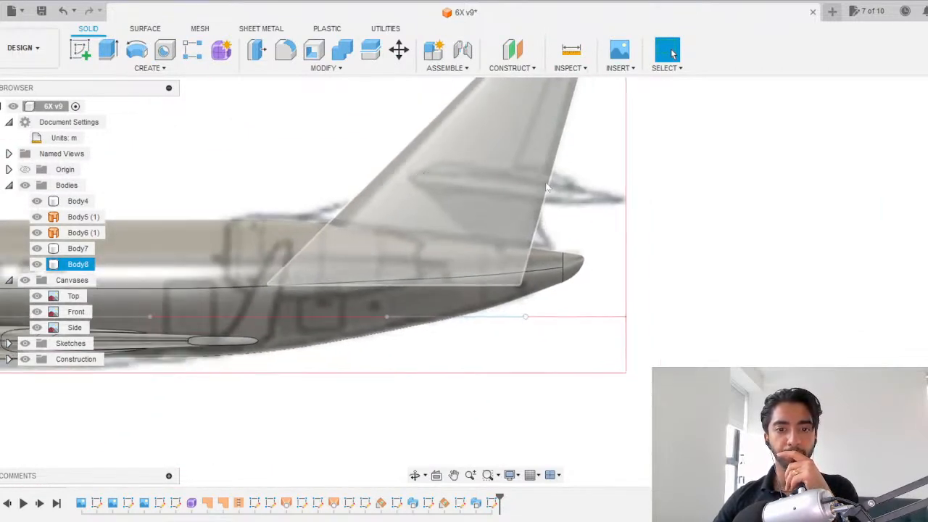
left_click(80, 49)
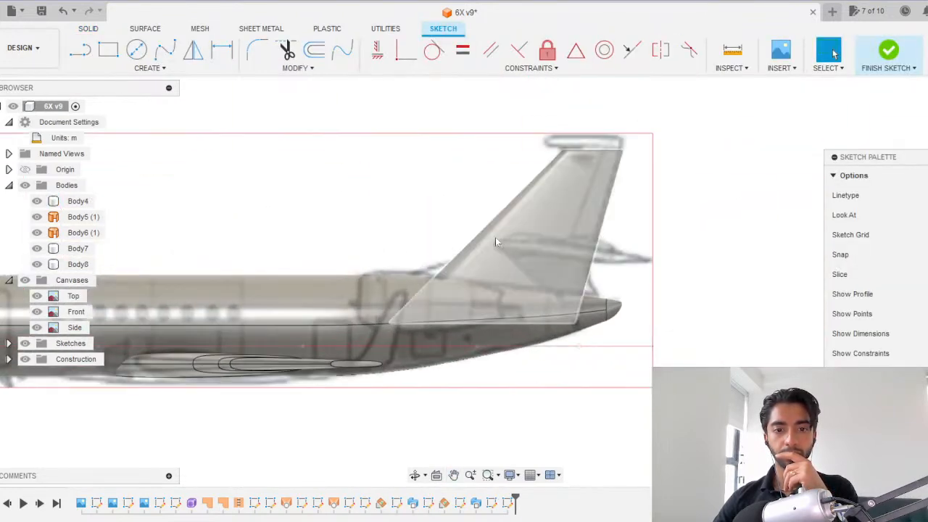
scroll(485, 244, "up", 3)
middle_click_drag(502, 253, 406, 229)
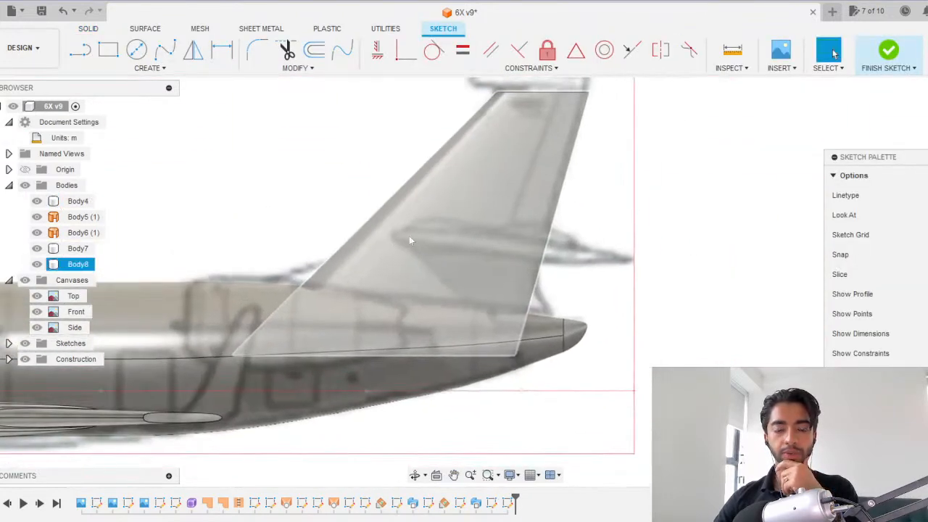
key("l")
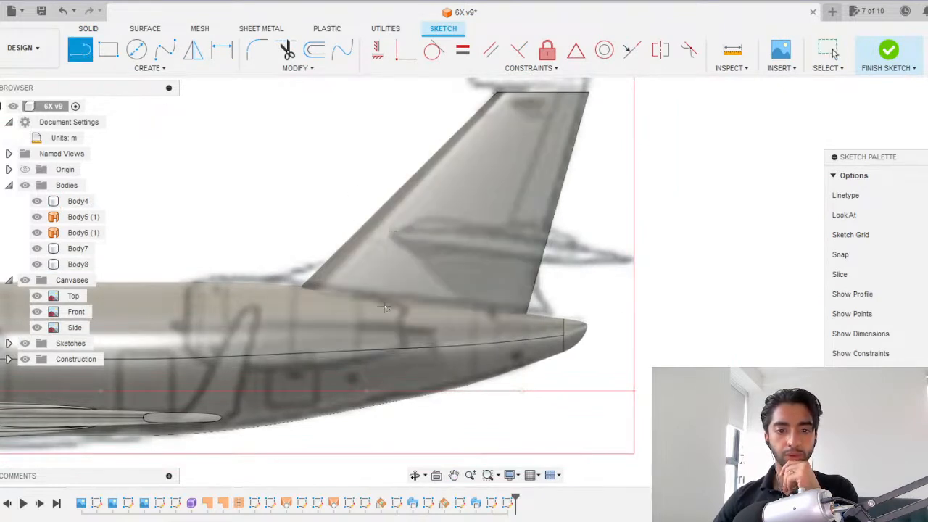
key("p")
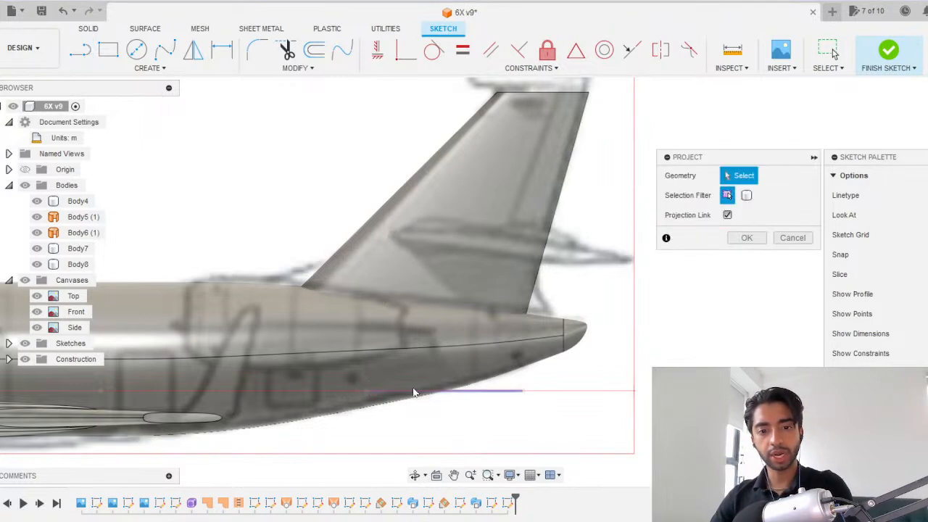
left_click(457, 391)
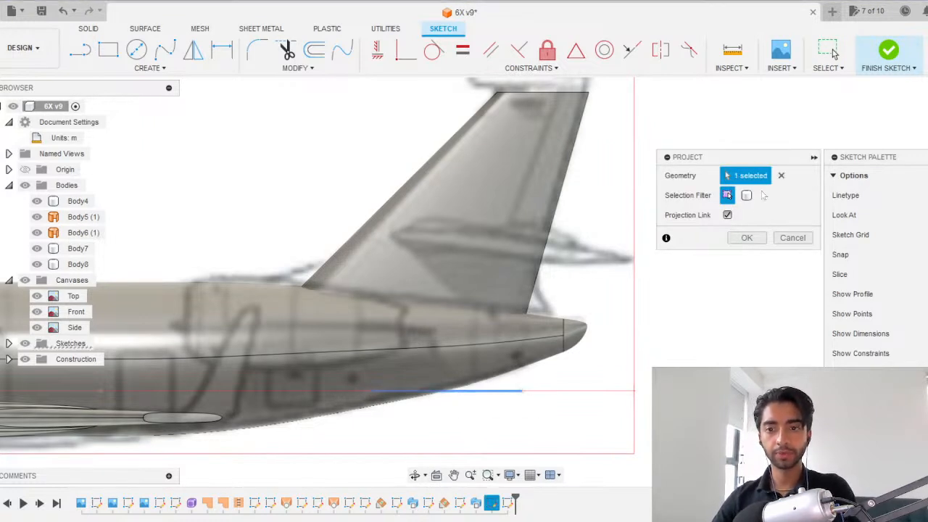
left_click(747, 238)
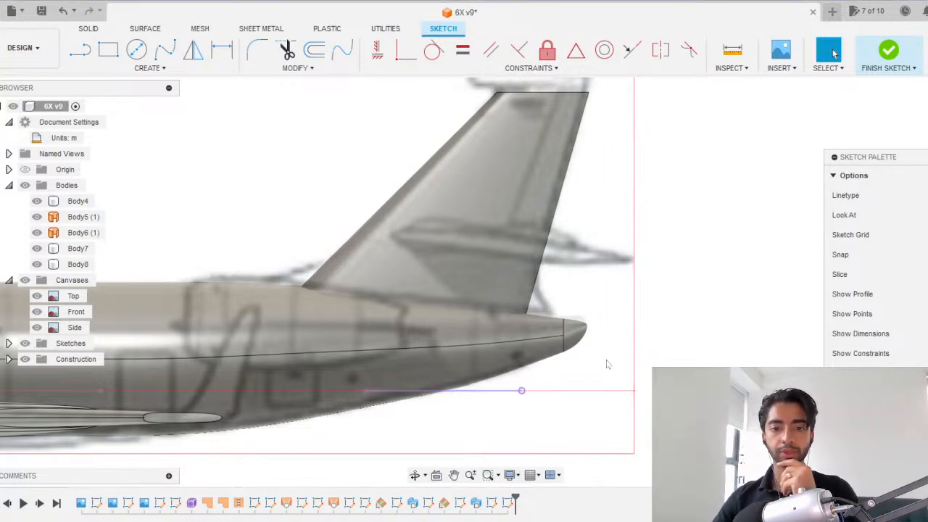
Draw vertical lines from both ends of the projected chord up to the tailplane's height, join their tops horizontally, and finish the sketch.
left_click(80, 49)
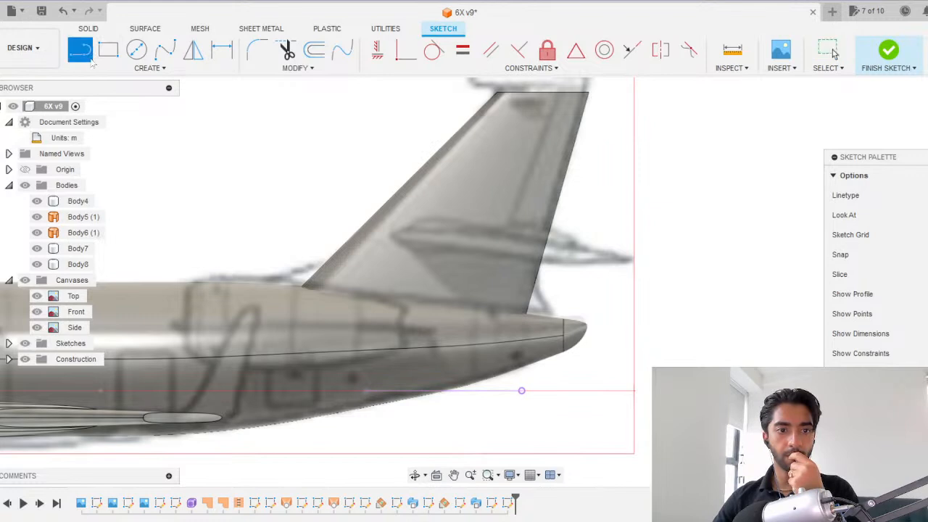
left_click(366, 392)
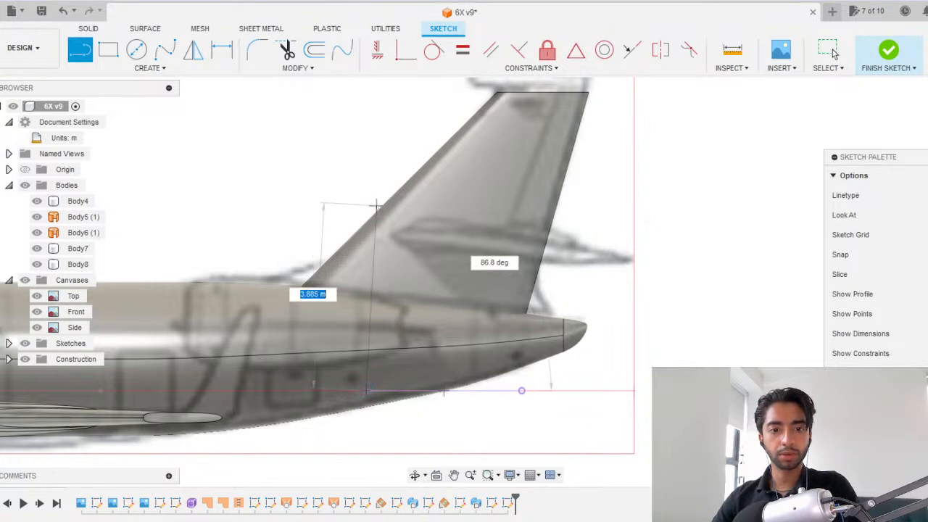
left_click(367, 240)
left_click(522, 391)
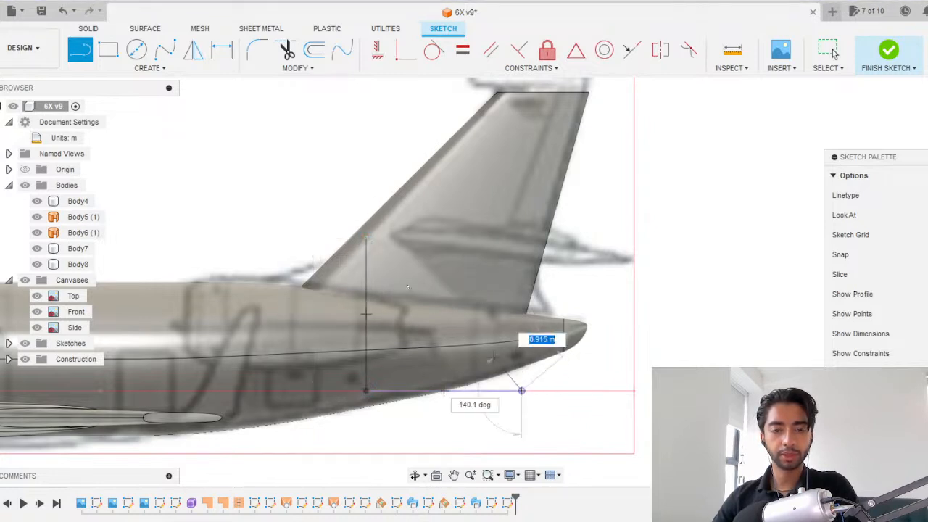
left_click(524, 239)
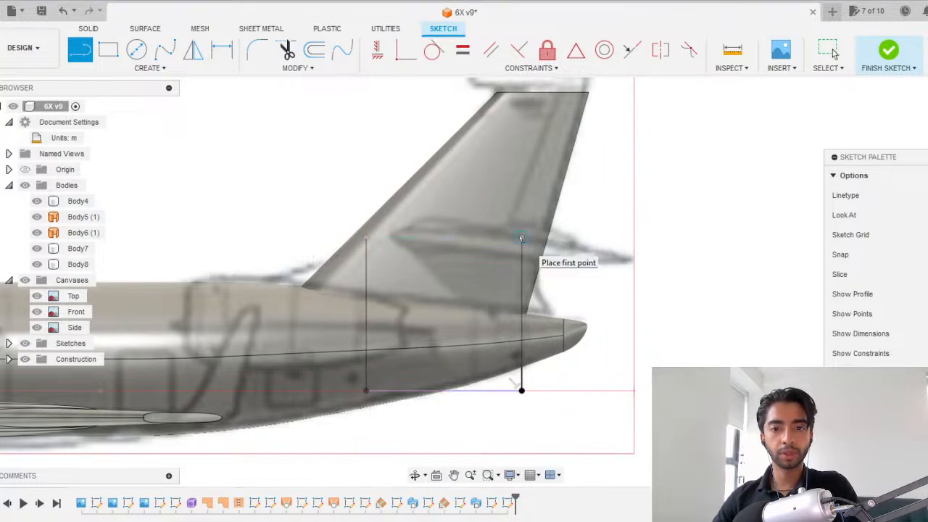
left_click(367, 238)
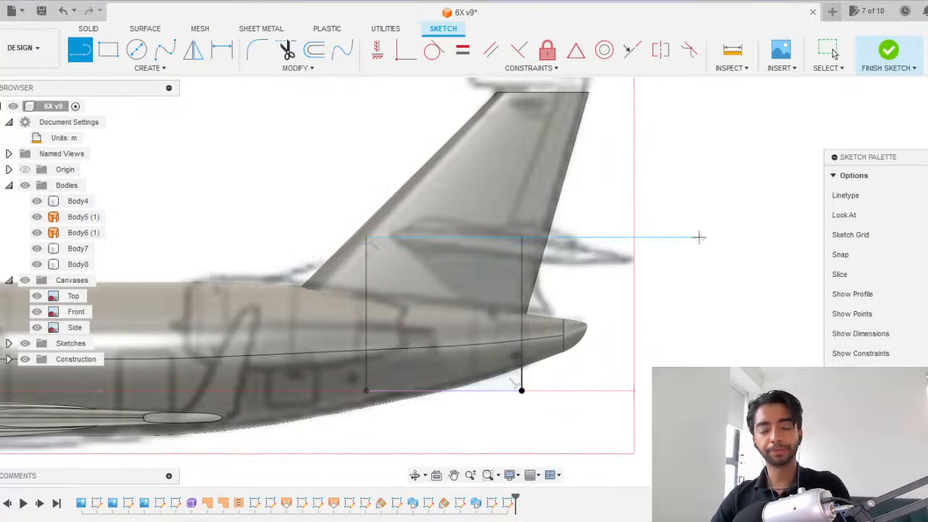
key("Escape")
left_click(461, 237)
mouse_move(457, 267)
middle_mouse_down("shift")
mouse_move(441, 273)
mouse_move(465, 276)
middle_mouse_up("shift")
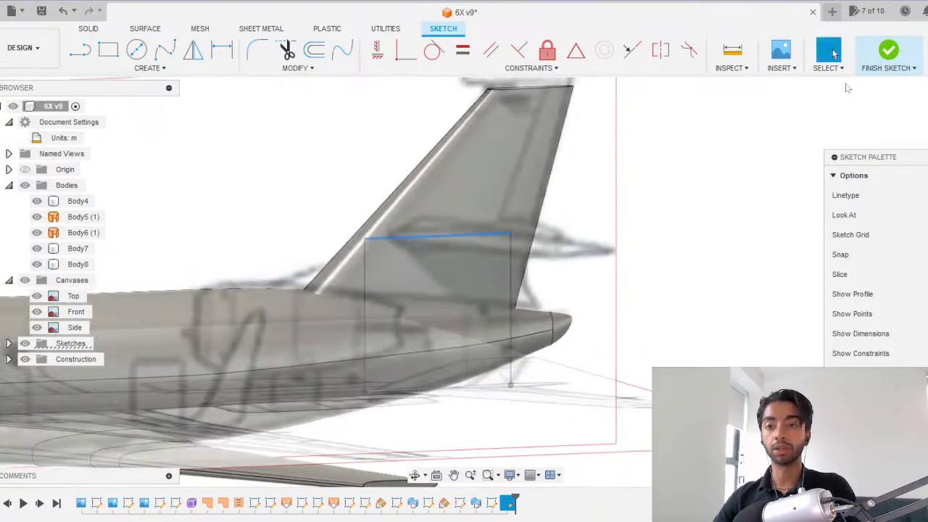
left_click(889, 51)
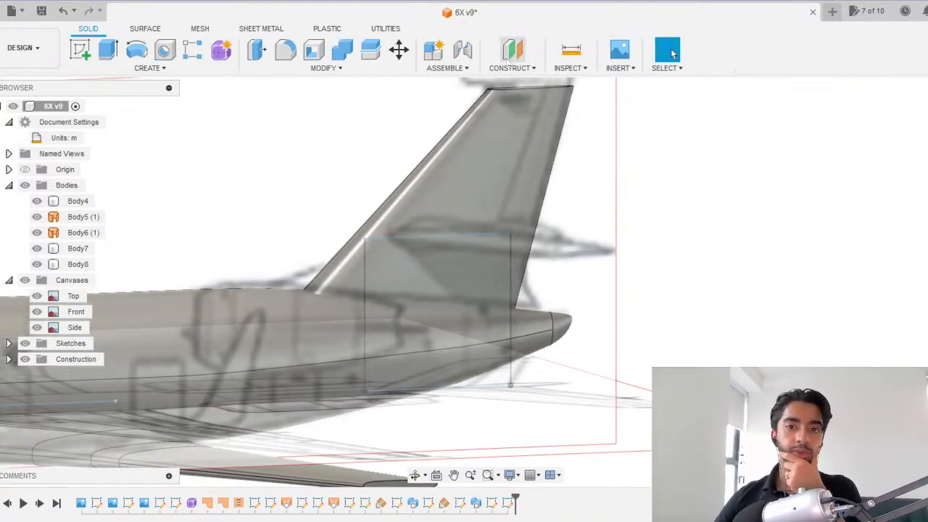
Create a plane at an angle of -7 deg through the raised horizontal chord line, following the tailplane's slope in the front canvas.
left_click(516, 68)
left_click(521, 96)
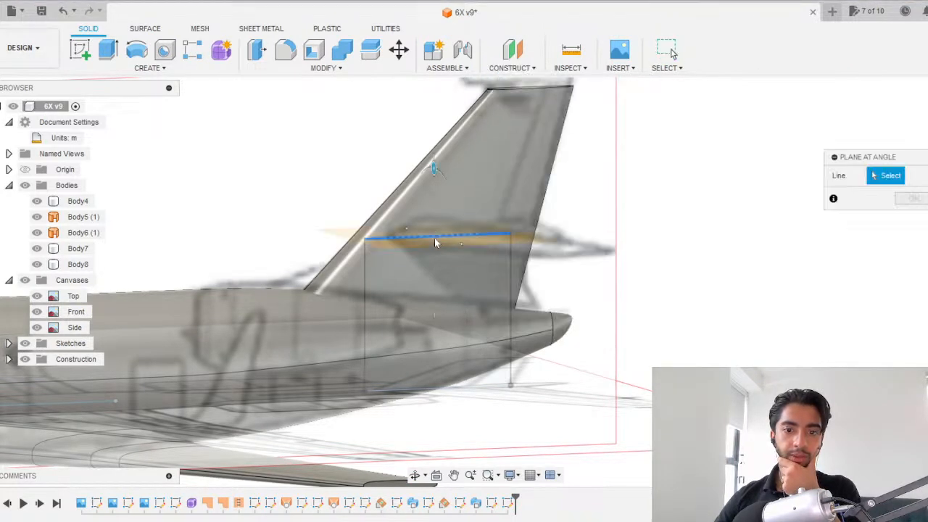
left_click(434, 237)
left_click(927, 110)
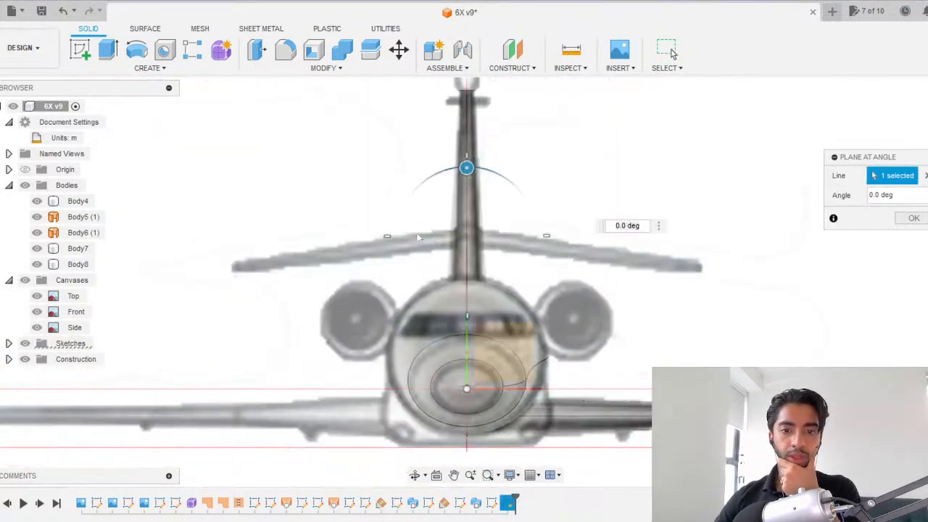
scroll(480, 203, "up", 1)
left_click_drag(464, 176, 470, 177)
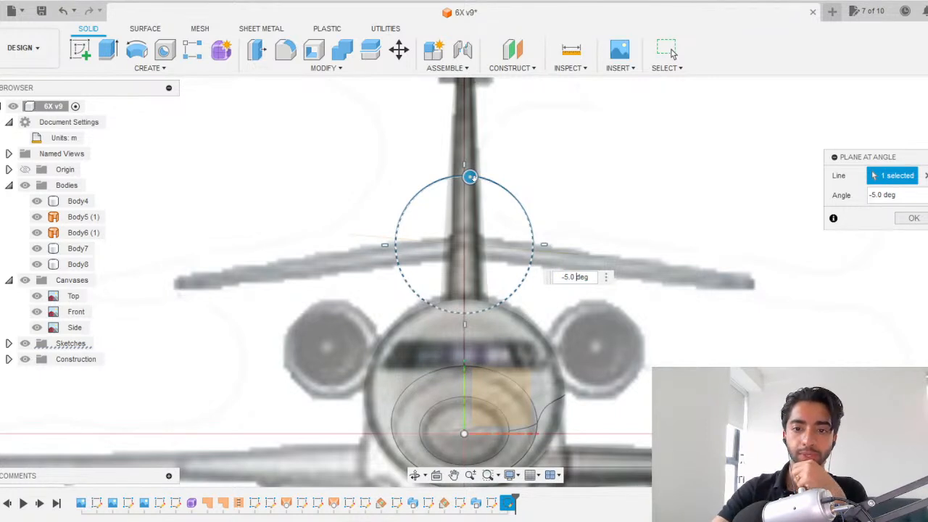
type("6")
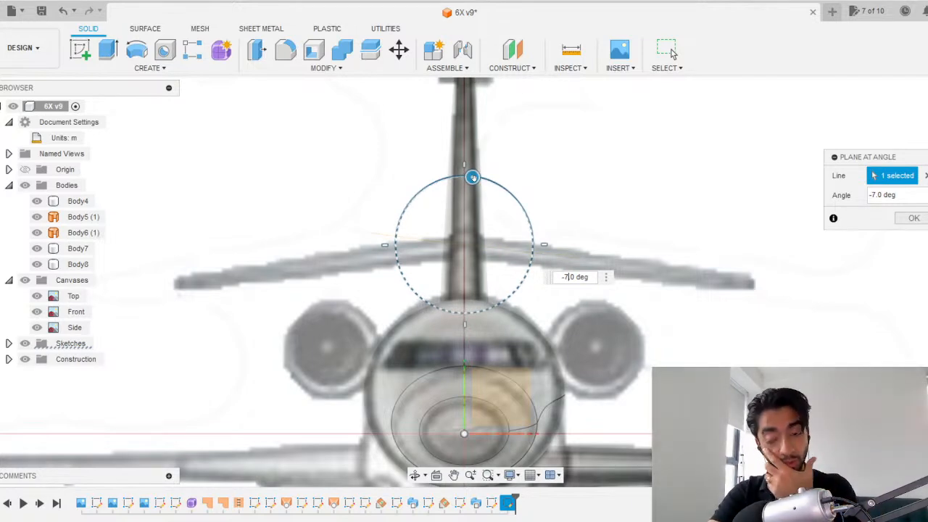
key("Return")
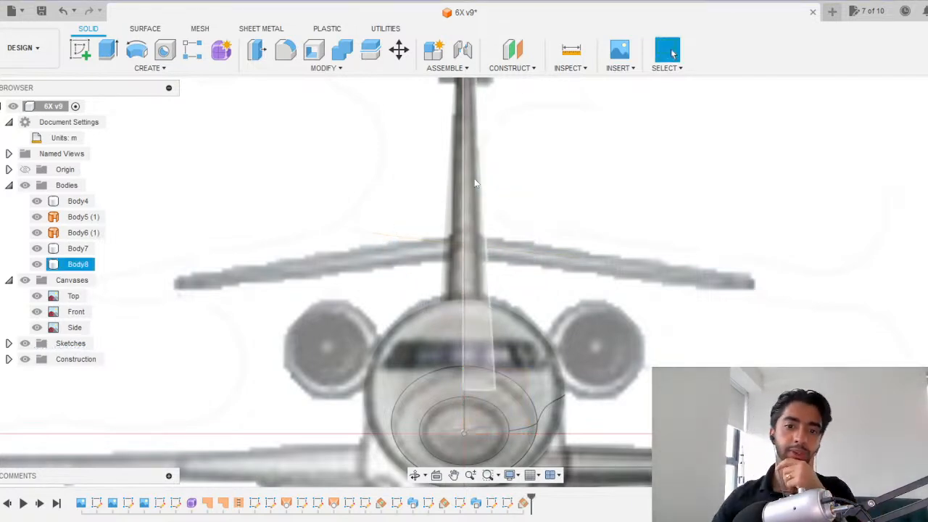
scroll(474, 183, "down", 3)
left_click(80, 50)
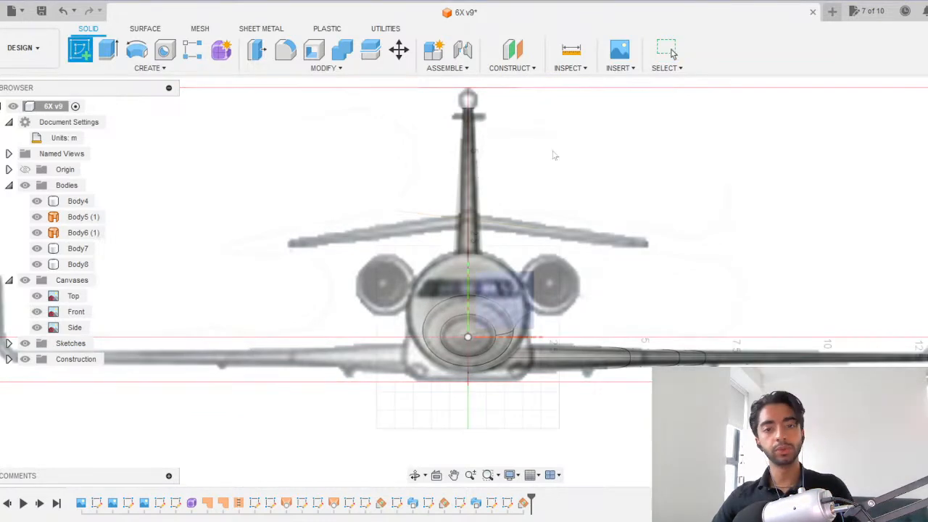
left_click(507, 188)
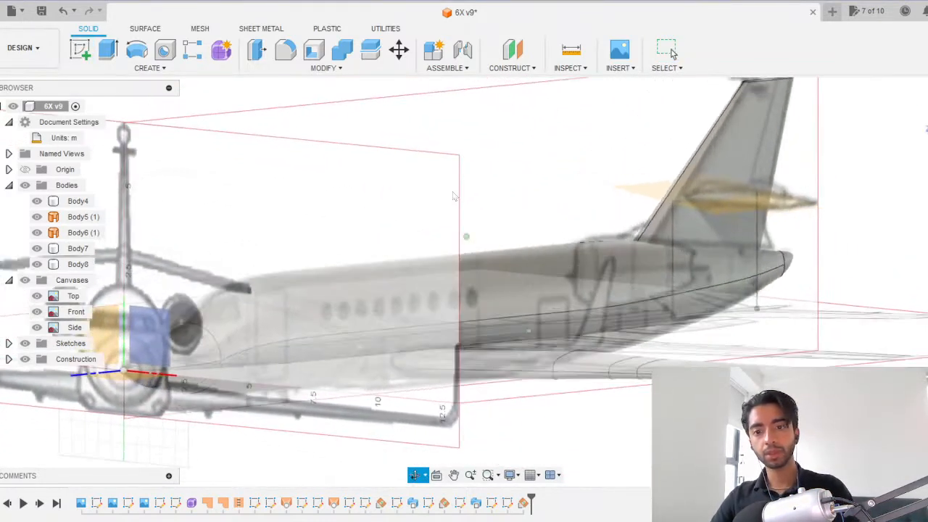
Reopen the side-view sketch with the raised tailplane chord and delete its two vertical lines.
left_click(725, 197)
right_click(725, 198)
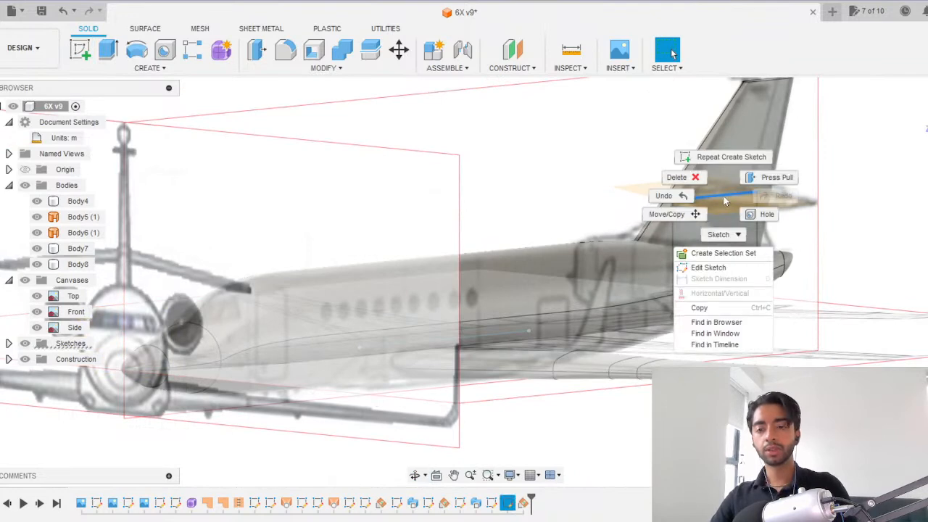
left_click(724, 267)
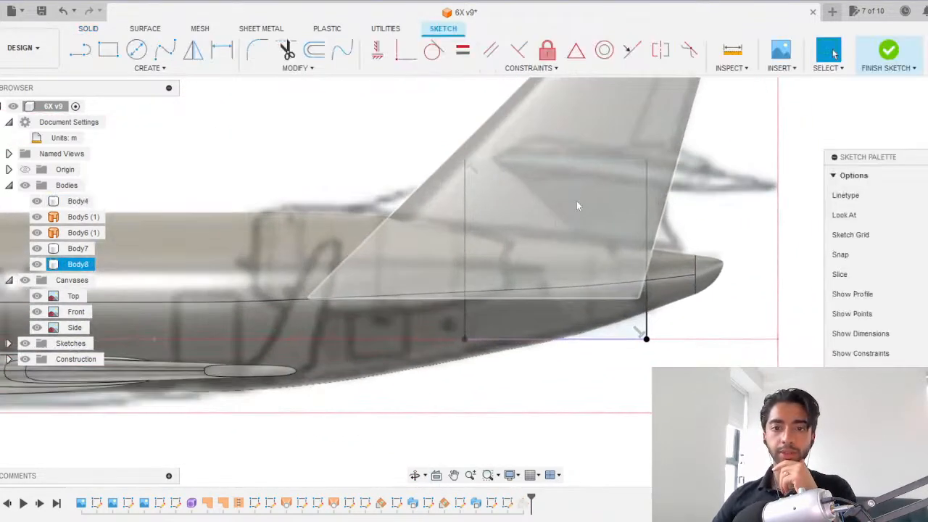
left_click(645, 209)
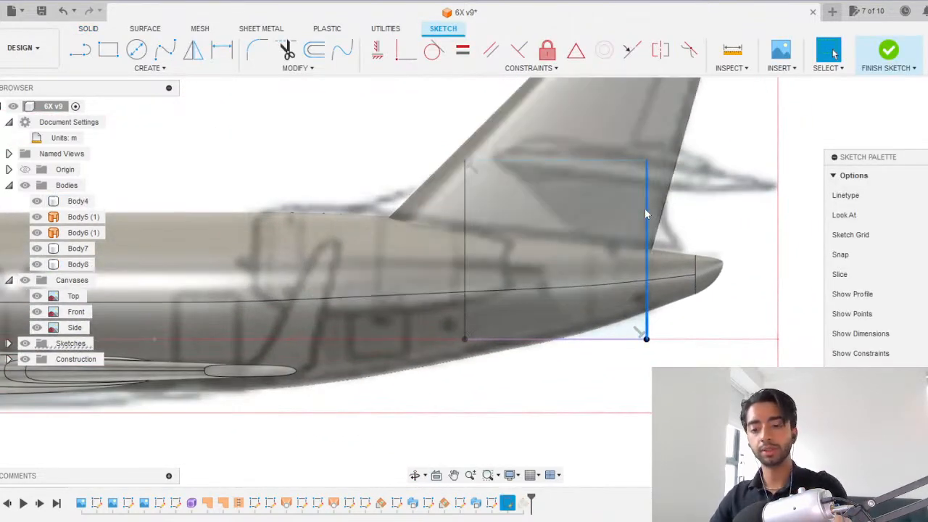
key("Delete")
left_click(464, 239)
key("Delete")
left_click(548, 339)
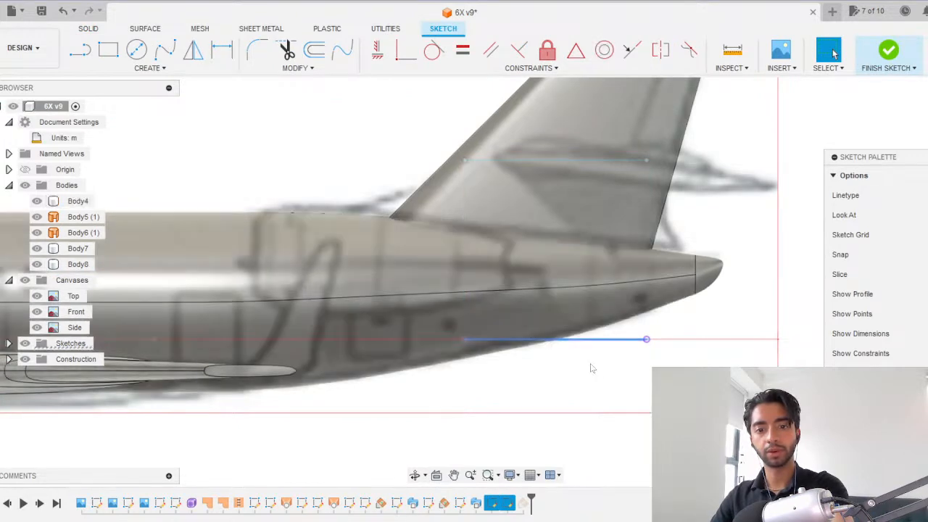
left_click(639, 348)
Draw a control point spline over the raised chord from end to end as the airfoil's upper half, and shift its two middle control points forward.
scroll(519, 162, "up", 2)
middle_click_drag(520, 162, 489, 206)
left_click(151, 68)
mouse_move(116, 175)
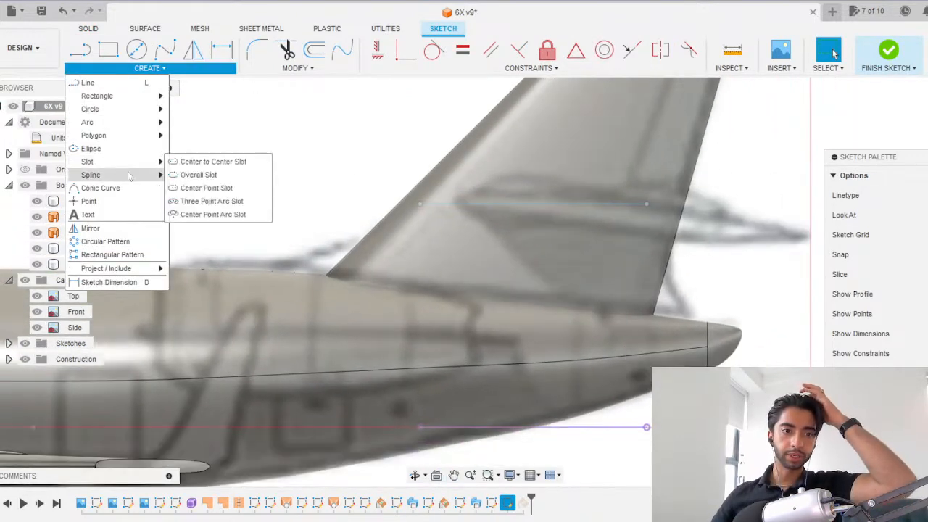
left_click(206, 188)
scroll(392, 187, "up", 1)
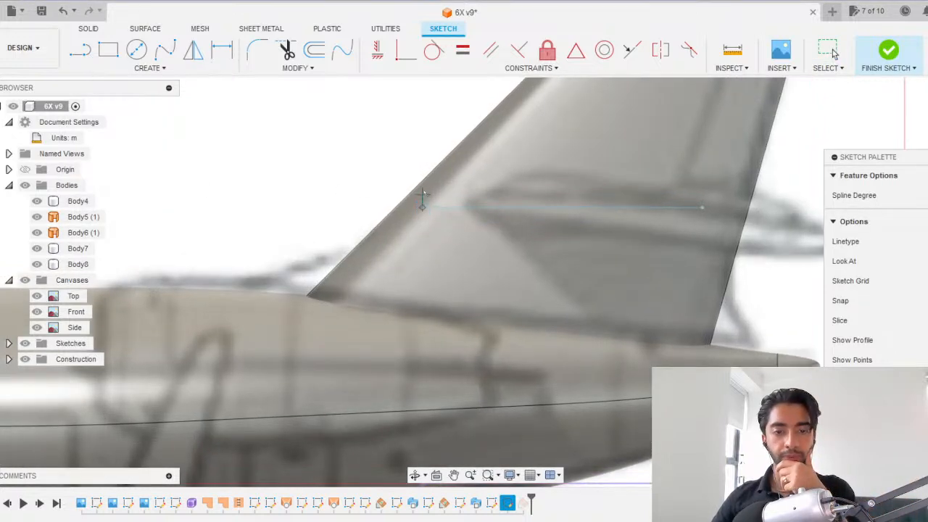
left_click(585, 175)
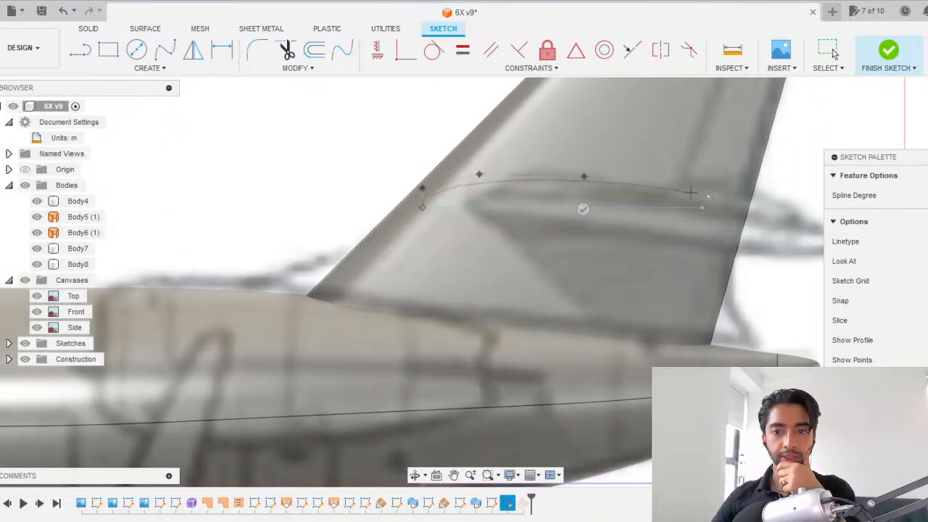
double_click(703, 207)
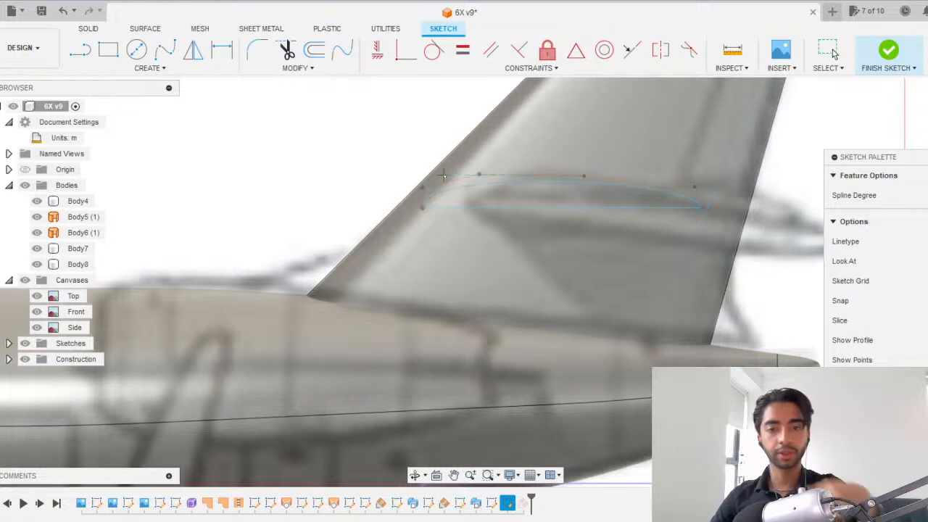
key("Escape")
left_click_drag(478, 175, 433, 172)
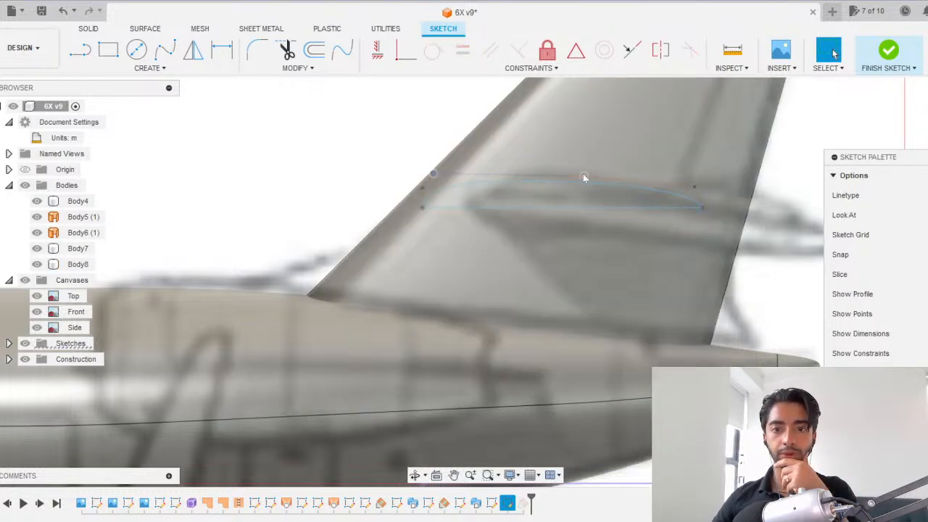
left_click_drag(584, 177, 555, 185)
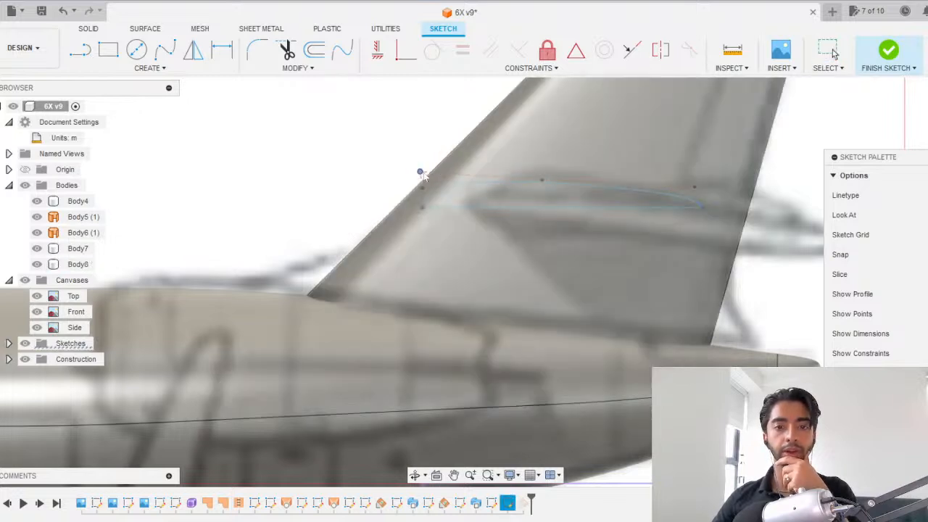
Mirror the airfoil's upper curve across the chord line to form the lower half, and finish the sketch.
left_click(192, 49)
left_click(506, 186)
left_click(506, 207)
key("Return")
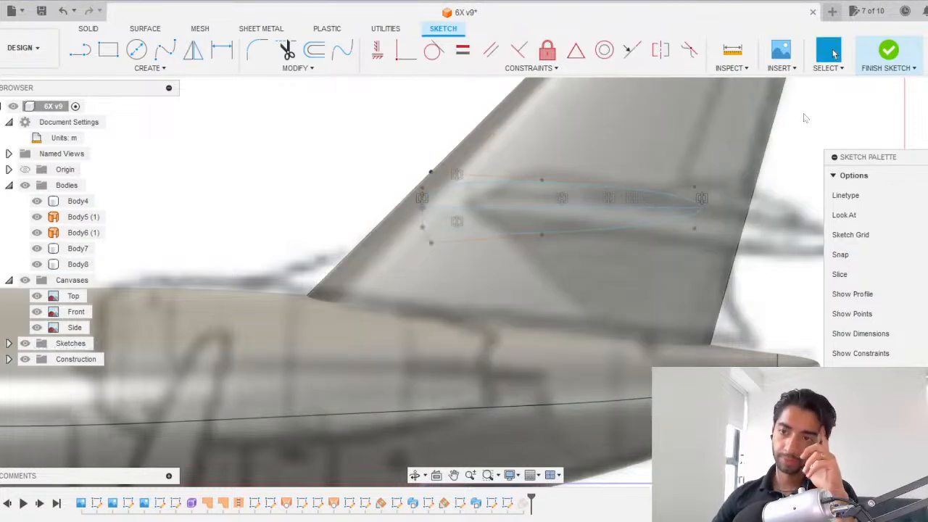
left_click(889, 58)
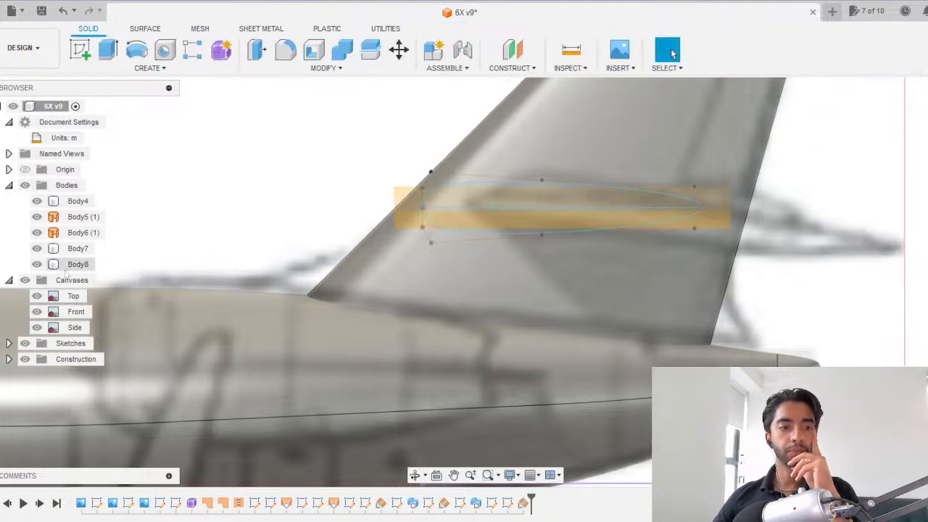
Start a sketch on the angled Plane3 and project the airfoil's chord line into it.
left_click(8, 359)
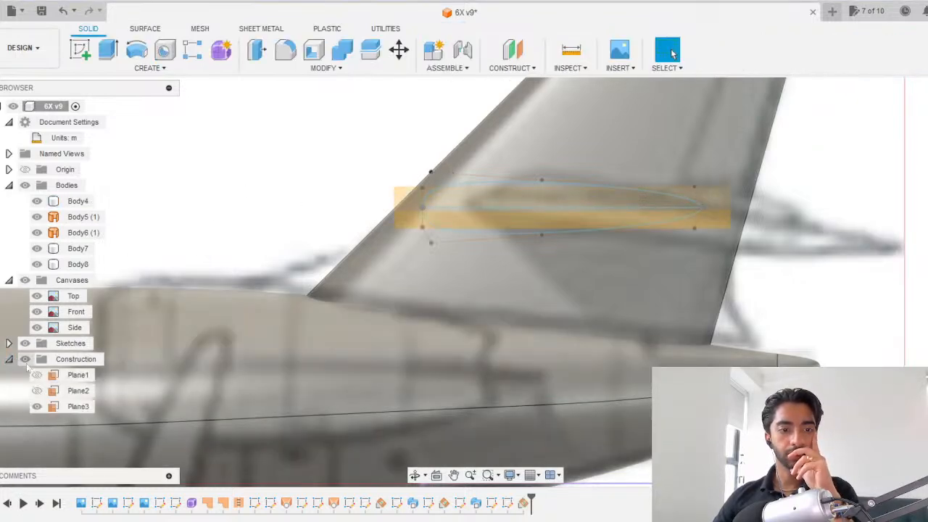
left_click(35, 408)
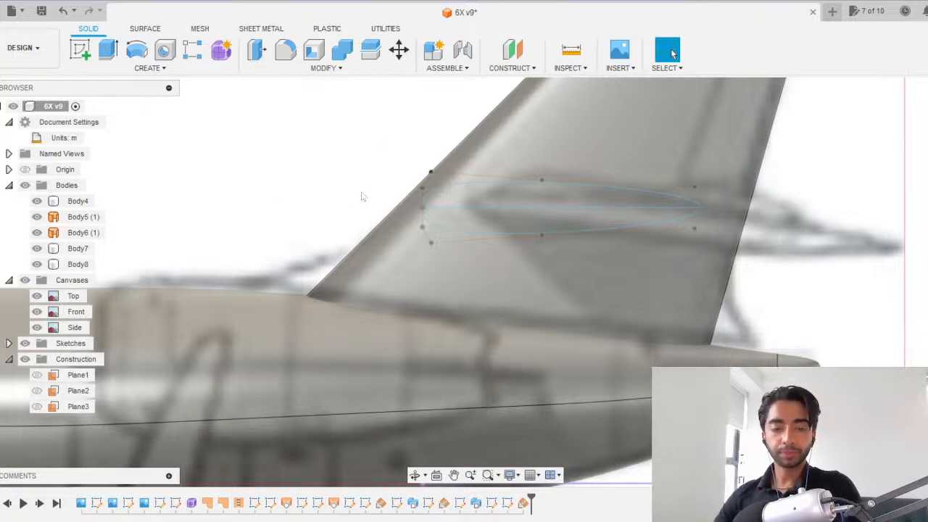
middle_click_drag(318, 236, 369, 245, "shift")
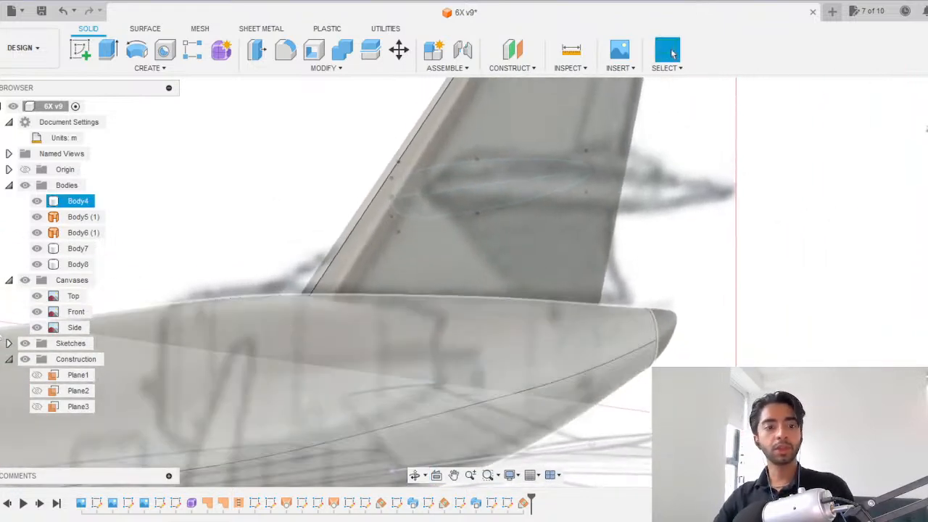
left_click(391, 234)
left_click(79, 49)
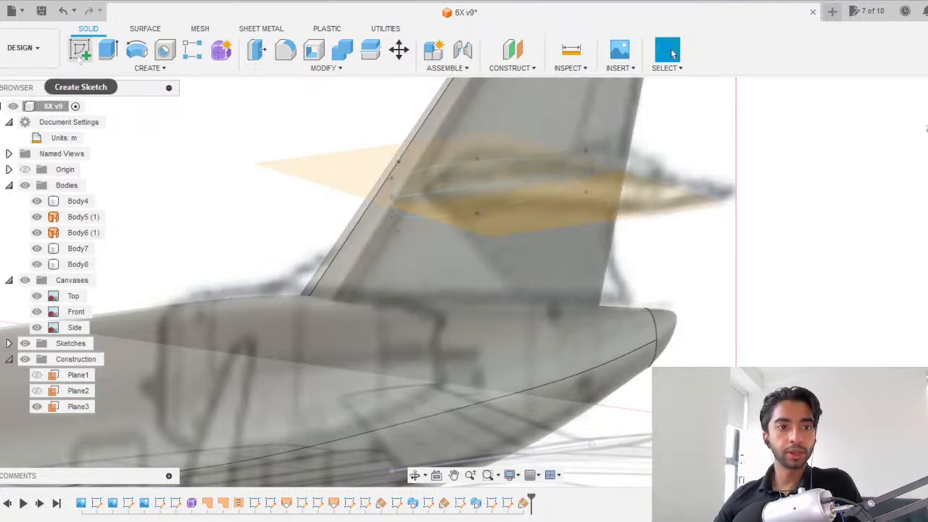
left_click(602, 217)
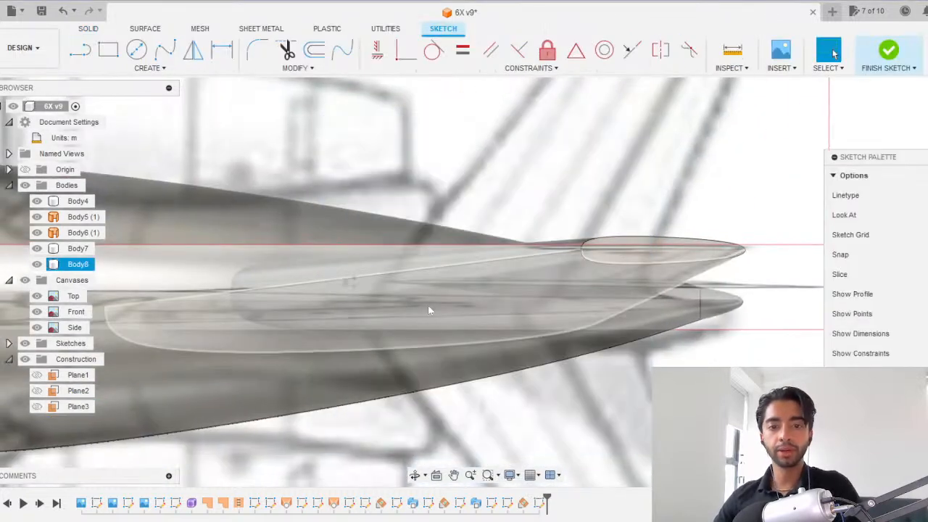
key("p")
mouse_move(390, 362)
middle_mouse_down("shift")
mouse_move(394, 243)
mouse_move(564, 324)
middle_mouse_up("shift")
left_click(401, 216)
left_click(754, 237)
Draw lines from the chord's ends along the tailplane's trailing edge, about 5.26 m, and leading edge to the tip, and finish the sketch.
scroll(560, 269, "down", 5)
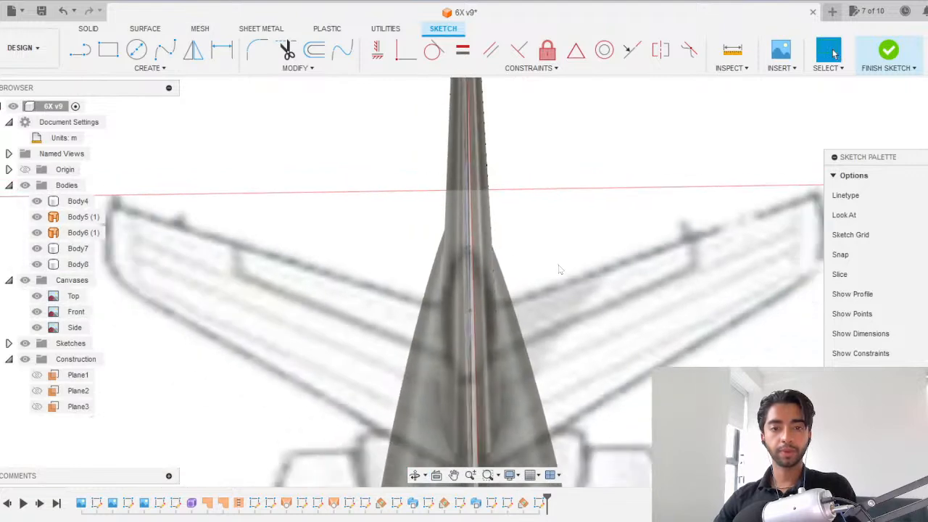
left_click(927, 113)
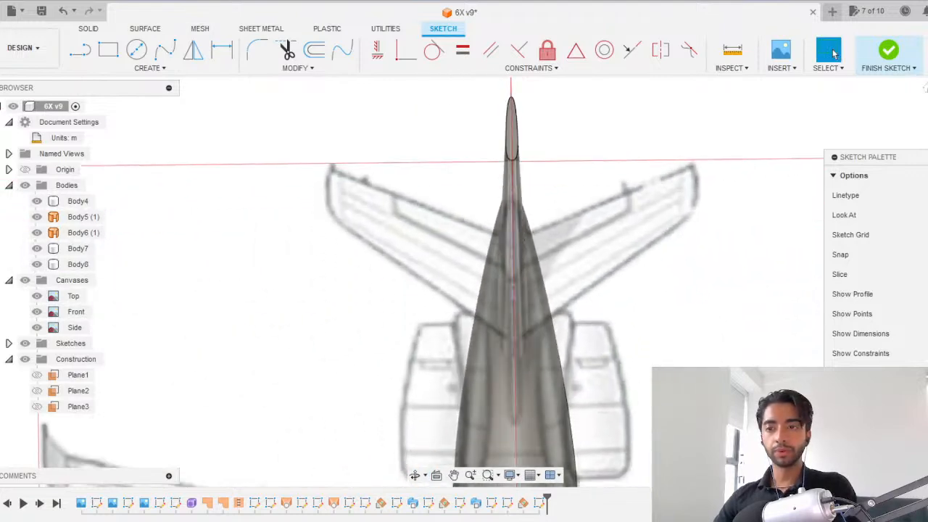
left_click(77, 55)
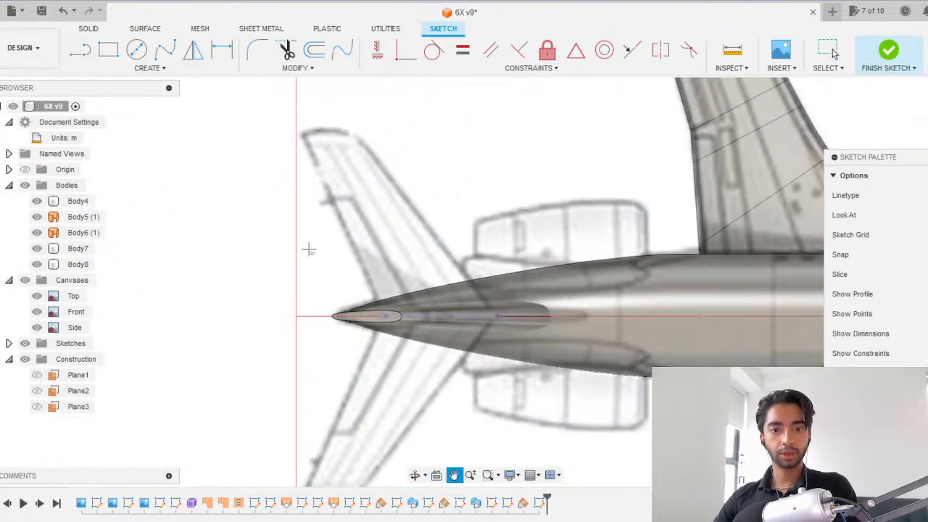
left_click(382, 316)
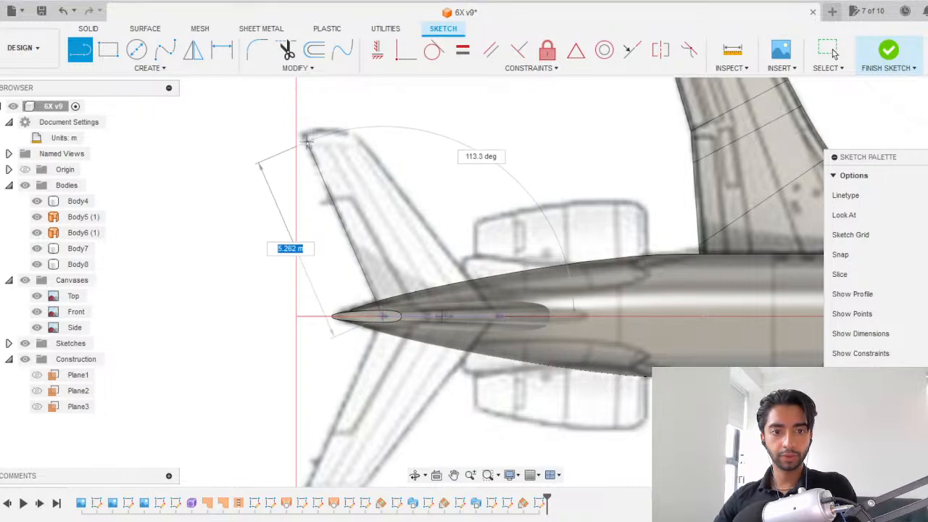
left_click(307, 142)
left_click(500, 317)
double_click(367, 142)
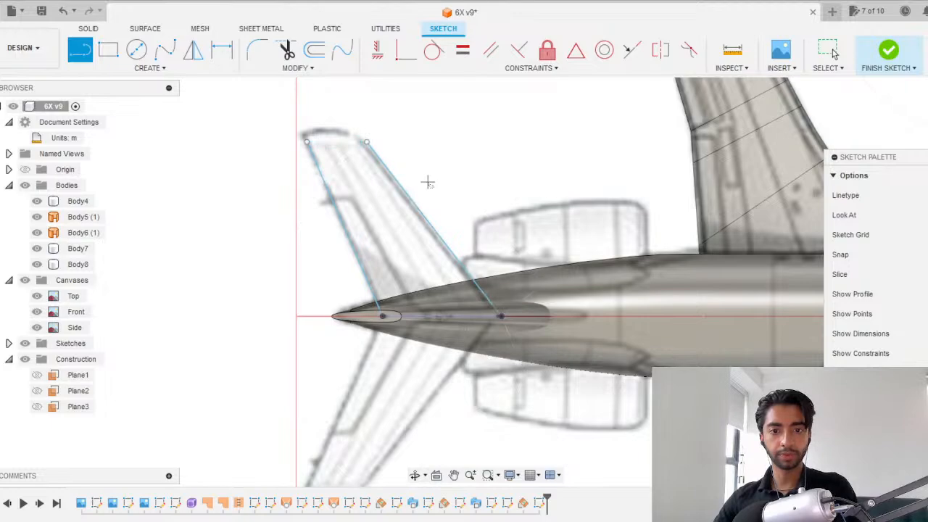
scroll(427, 182, "up", 2)
left_click(889, 53)
Sweep both airfoil halves as a new body with Path + Guide Rail, using the leading-edge line as path and the trailing-edge line as guide rail.
mouse_move(584, 295)
middle_mouse_down("shift")
mouse_move(607, 314)
mouse_move(583, 290)
middle_mouse_up("shift")
left_click(148, 68)
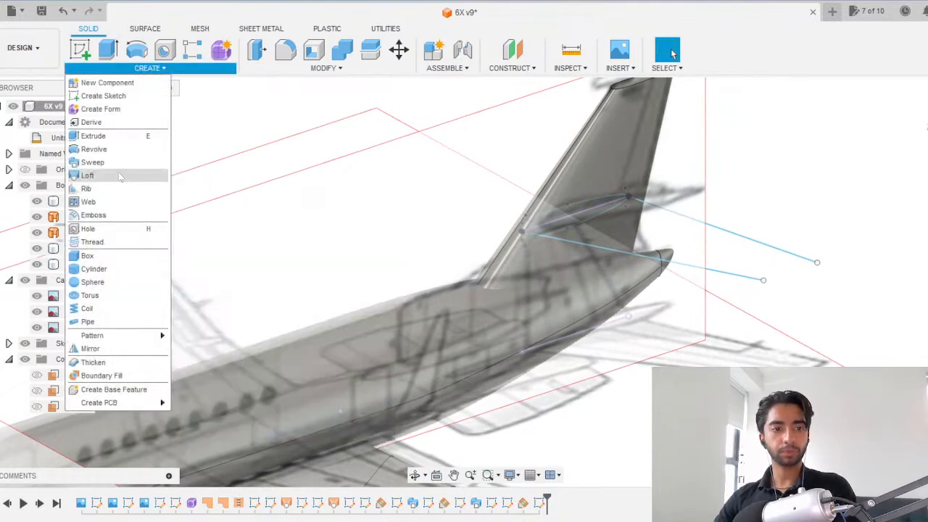
left_click(109, 163)
left_click(587, 212)
scroll(558, 210, "up", 2)
left_click(559, 211)
left_click(878, 233)
left_click(674, 274)
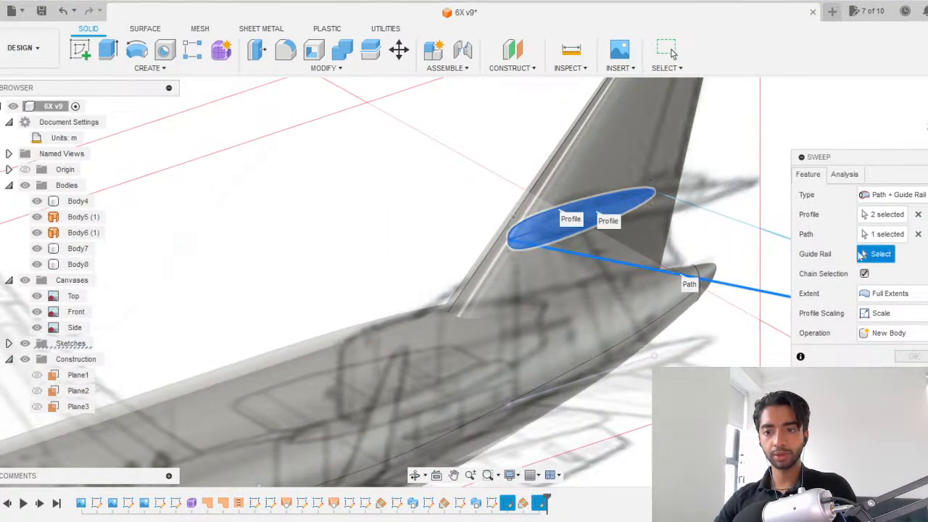
left_click(753, 225)
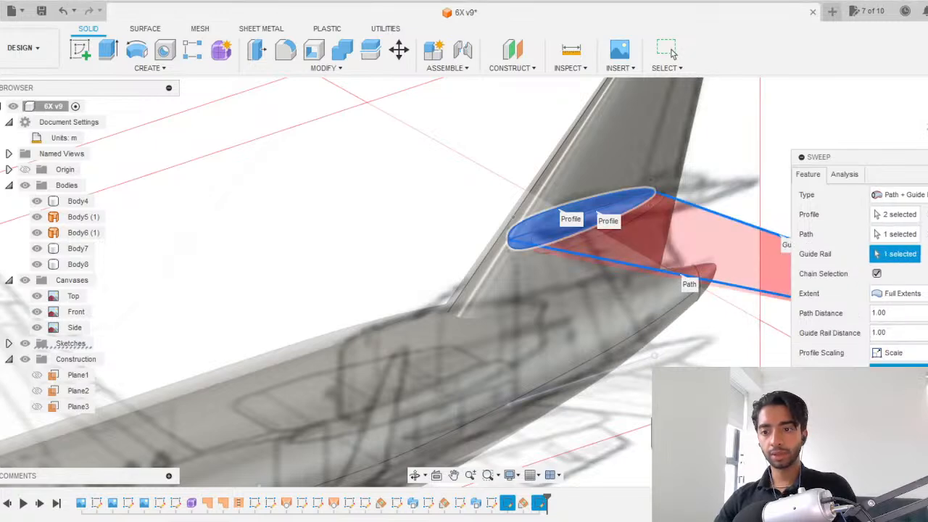
left_click(892, 395)
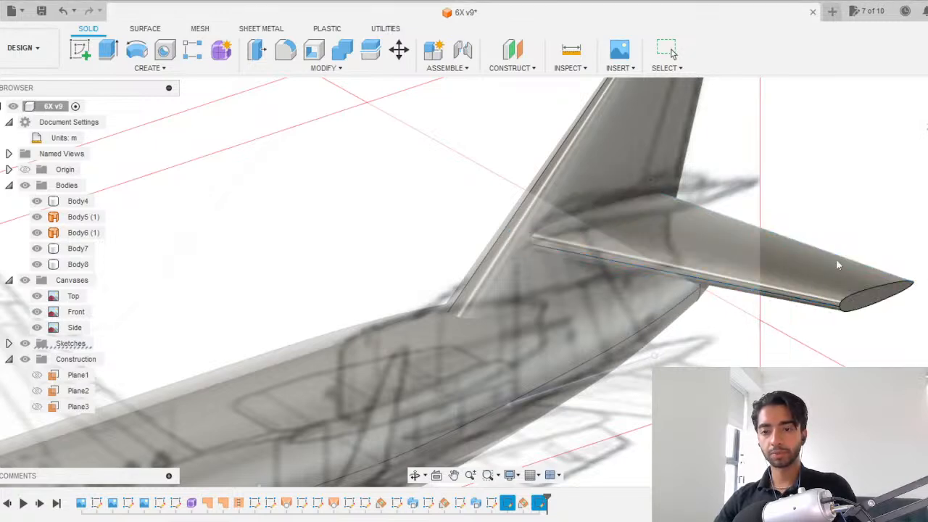
Hide all reference canvases and switch the model view to perspective.
scroll(807, 203, "down", 6)
scroll(512, 282, "up", 2)
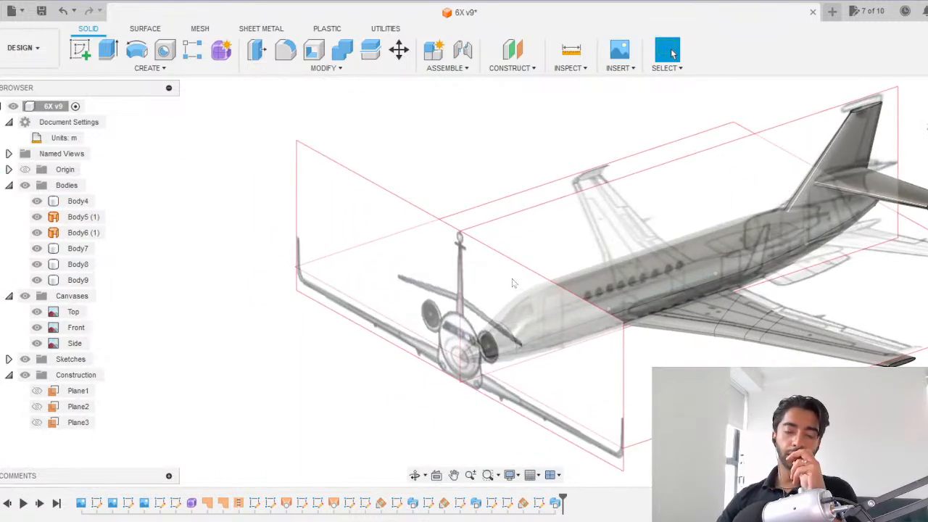
middle_click_drag(817, 237, 696, 262)
scroll(695, 263, "up", 2)
scroll(696, 263, "down", 3)
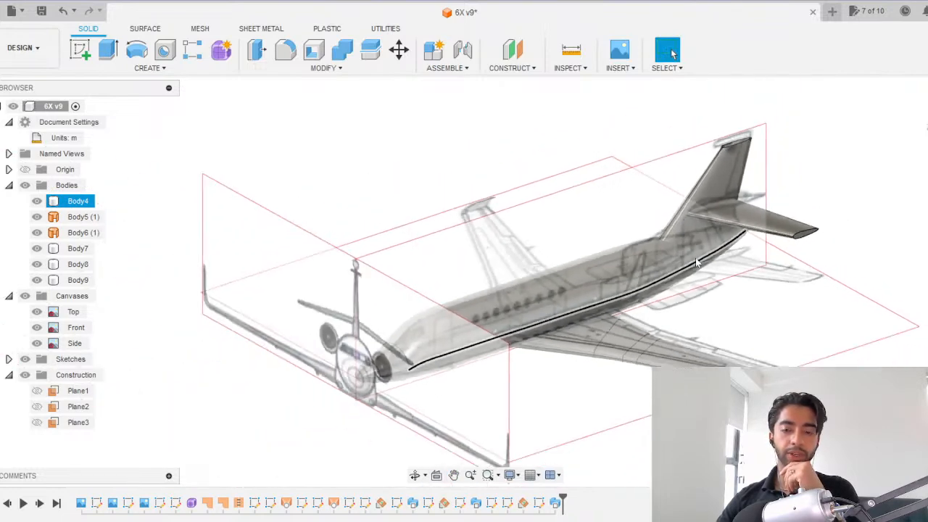
left_click(9, 185)
left_click(9, 201)
left_click(24, 201)
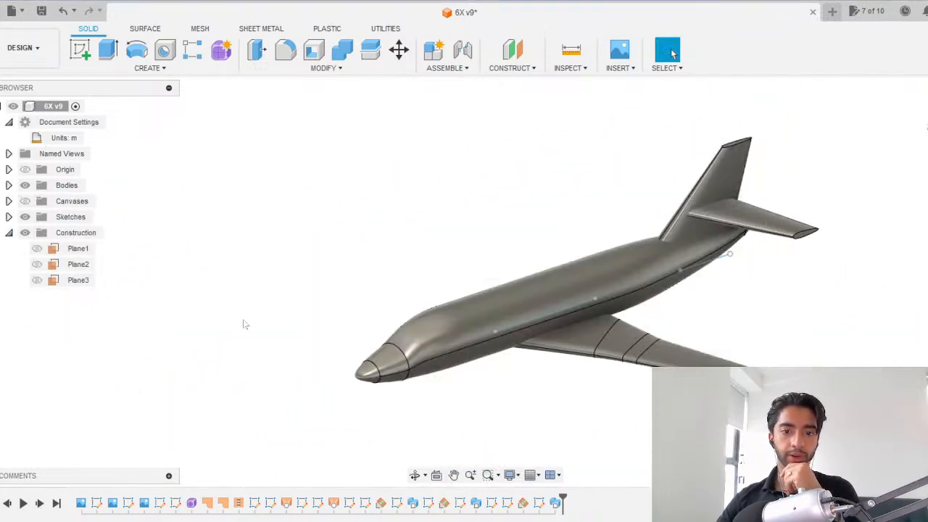
middle_click_drag(579, 345, 657, 308, "shift")
right_click(926, 114)
left_click(921, 144)
Mirror the wing and horizontal tailplane bodies across the aircraft's vertical centre plane, using the New Body operation.
left_click(149, 68)
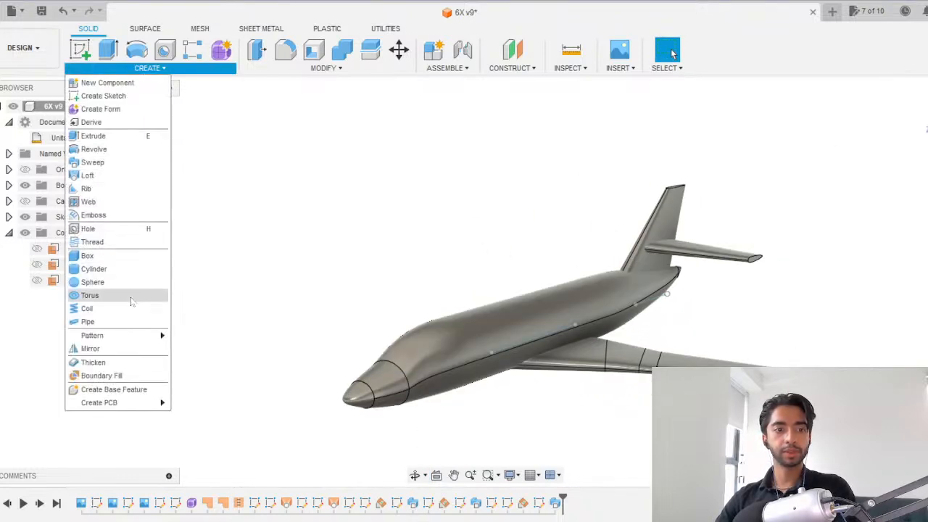
left_click(89, 348)
left_click(617, 357)
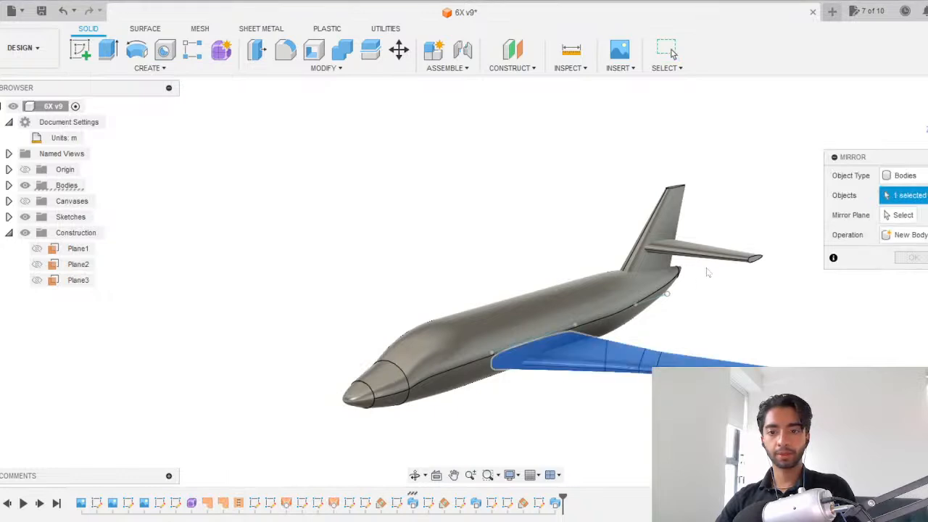
left_click(699, 251)
left_click(899, 215)
middle_click_drag(623, 311, 671, 333, "shift")
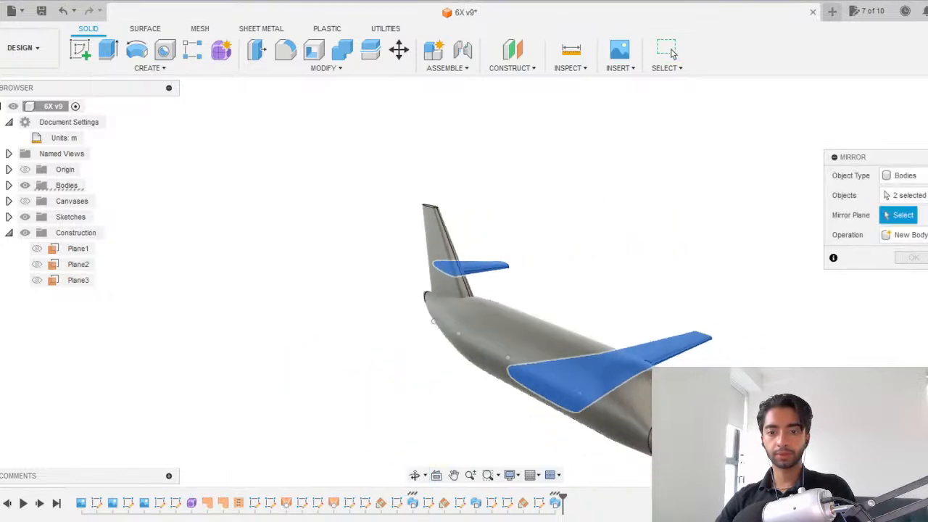
left_click(729, 435)
middle_click_drag(725, 420, 478, 319, "shift")
left_click(911, 235)
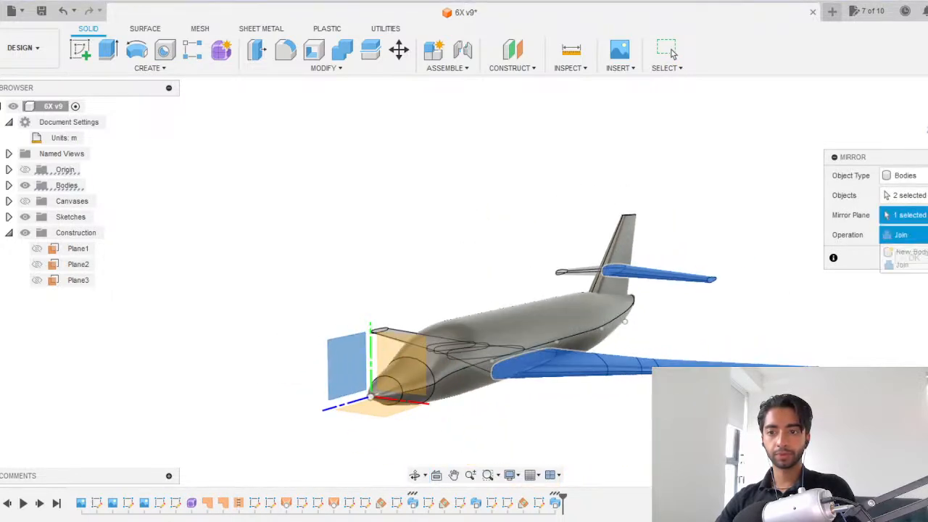
left_click(907, 251)
left_click(911, 258)
Inspect the mirrored wing and tailplane from several angles, then undo the mirror.
middle_click_drag(651, 260, 558, 284, "shift")
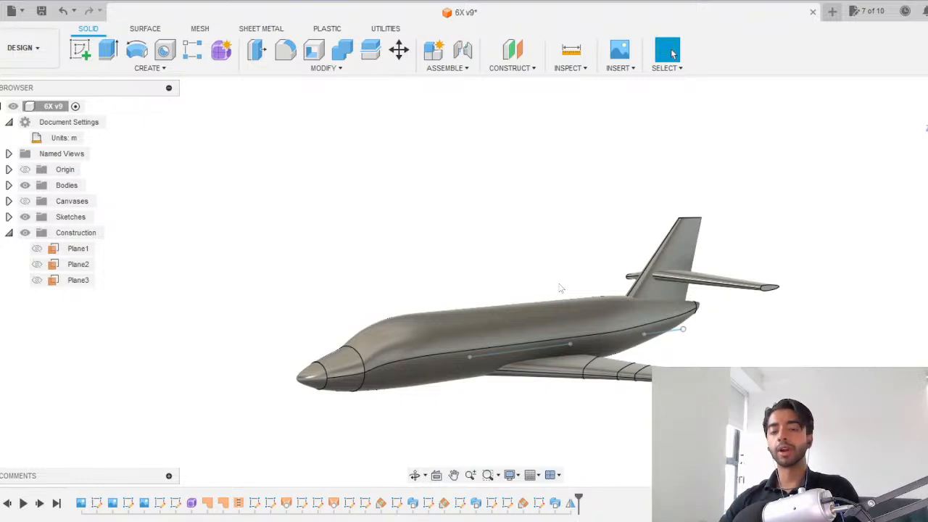
middle_click_drag(557, 281, 528, 294, "shift")
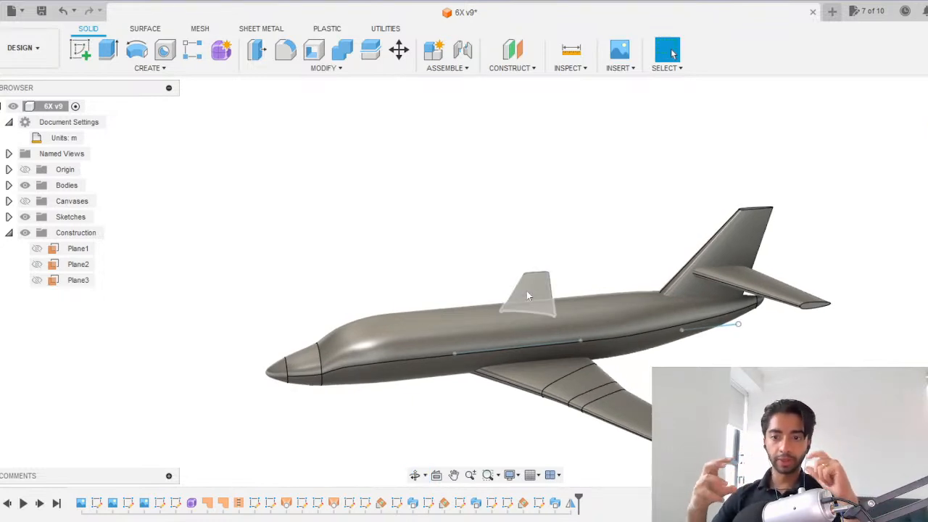
middle_click_drag(517, 315, 575, 301, "shift")
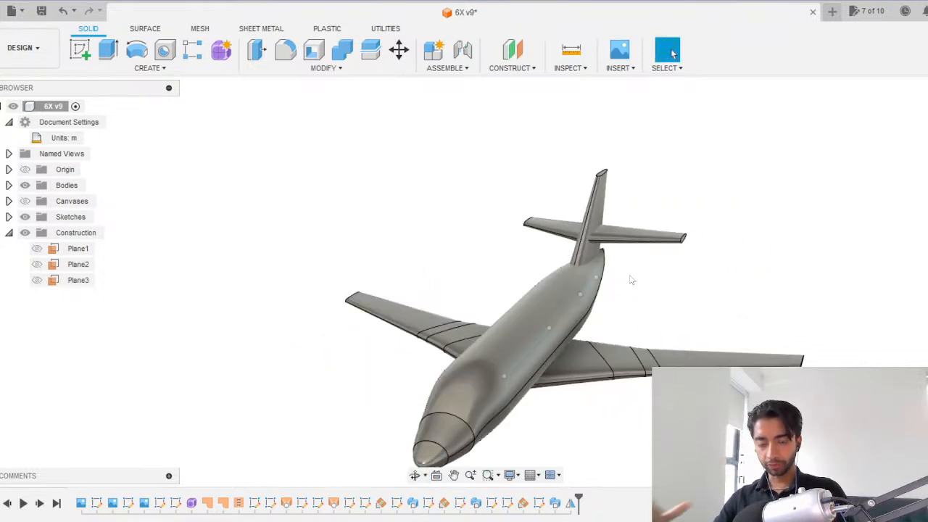
middle_click_drag(630, 277, 577, 271, "shift")
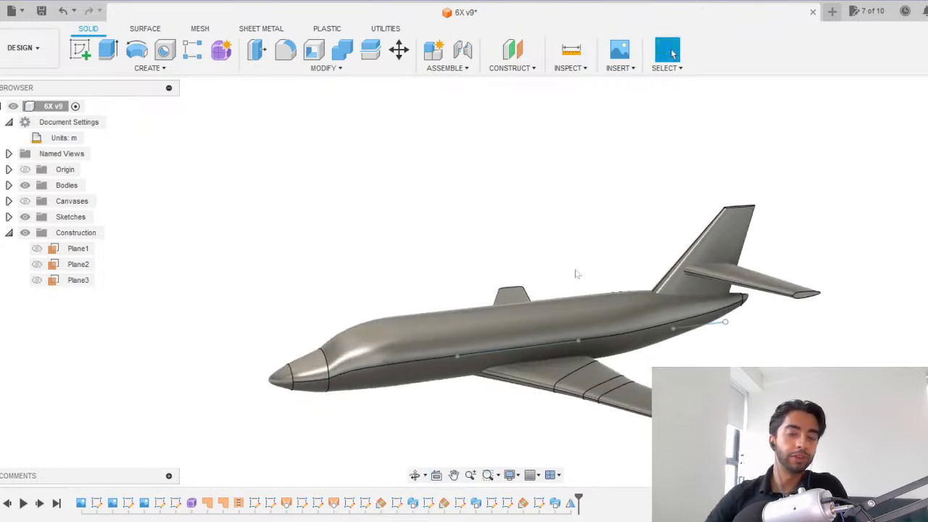
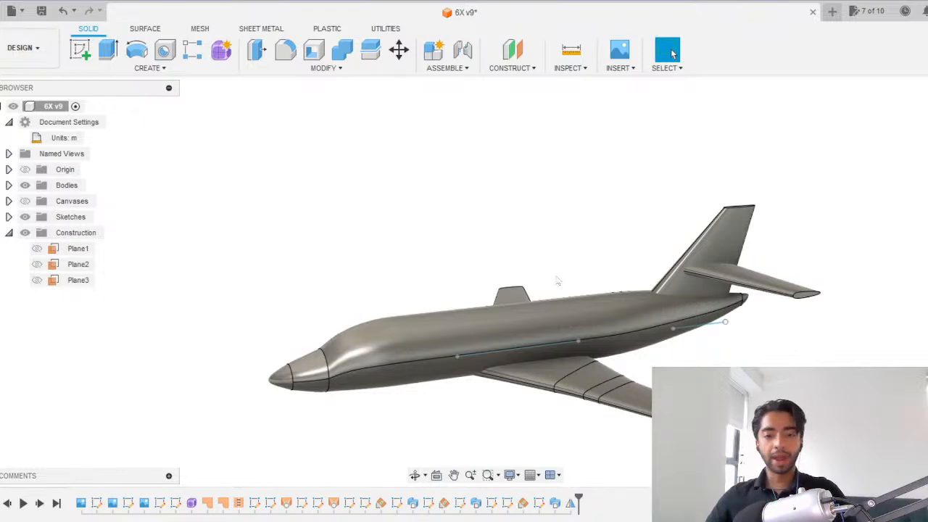
middle_click_drag(395, 313, 435, 282, "shift")
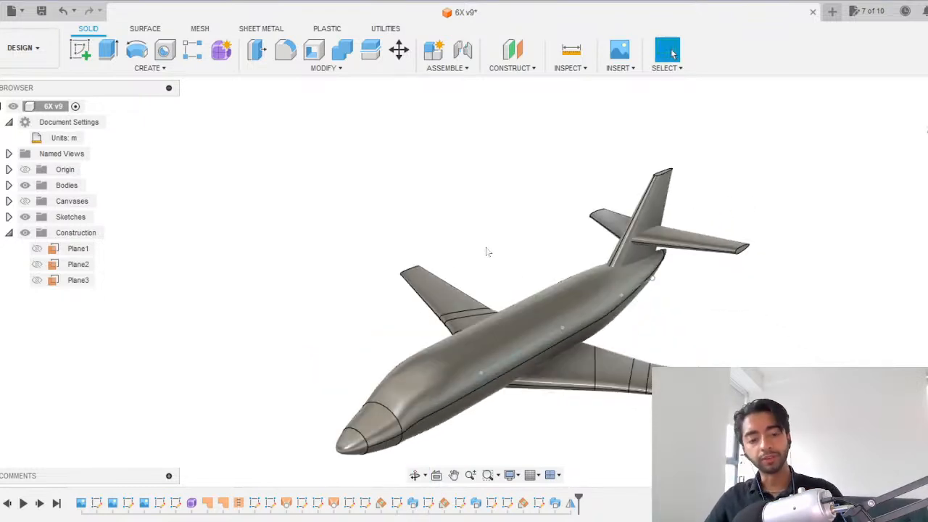
key("ctrl+z")
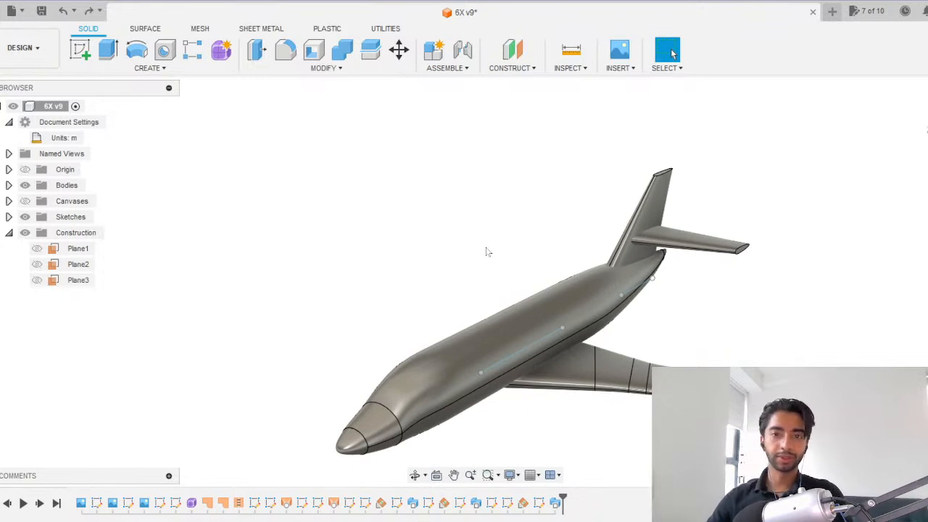
Examine the fuselage, single-sided wing and tail from several viewing angles.
mouse_move(490, 251)
middle_mouse_down("shift")
mouse_move(512, 257)
mouse_move(500, 263)
middle_mouse_up("shift")
scroll(498, 259, "up", 1)
left_click(927, 122)
left_click(914, 142)
middle_click_drag(653, 181, 630, 314)
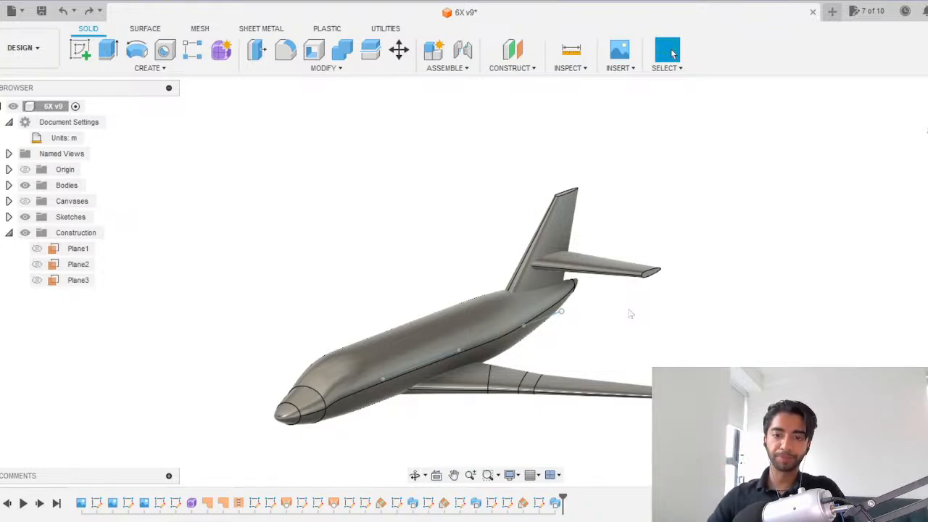
middle_click_drag(629, 294, 748, 290, "shift")
scroll(674, 192, "up", 3)
scroll(674, 193, "down", 3)
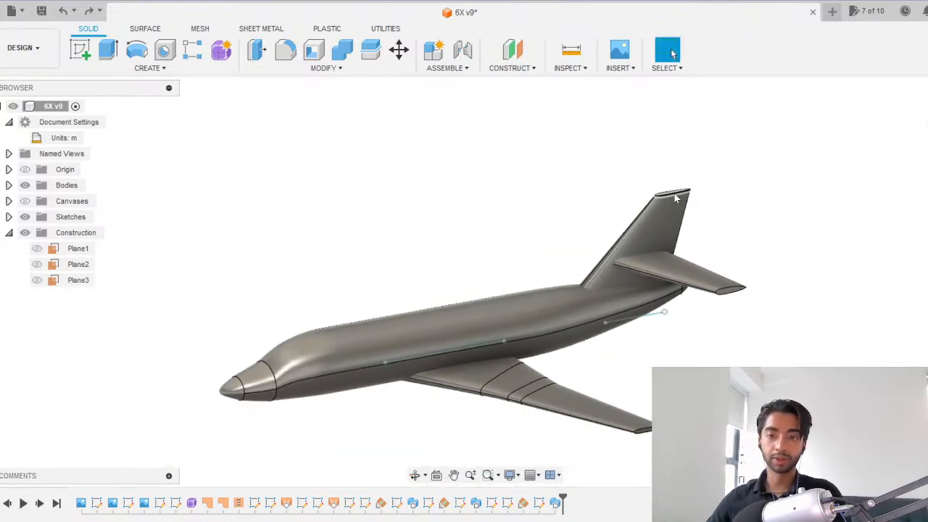
mouse_move(717, 274)
middle_mouse_down("shift")
mouse_move(789, 252)
mouse_move(753, 250)
mouse_move(729, 263)
middle_mouse_up("shift")
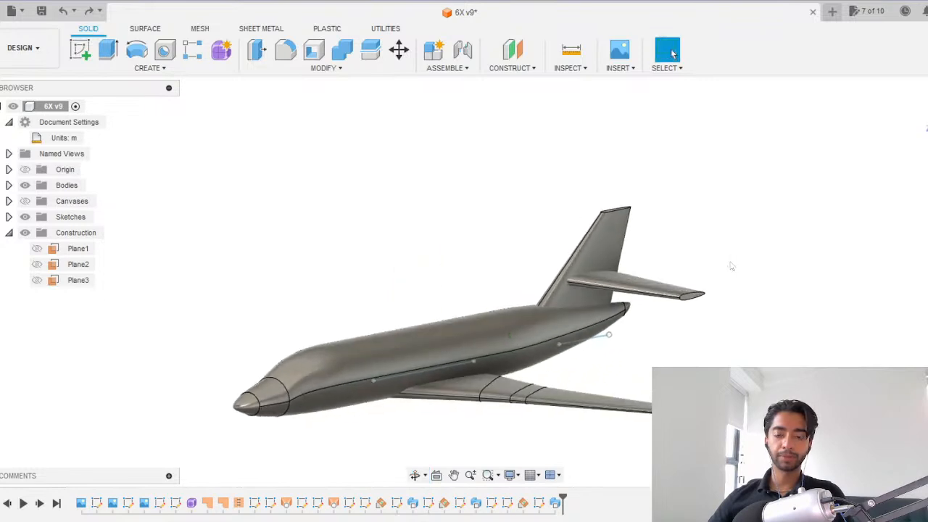
Hide the remaining visible sketch and collapse the Sketches and Construction folders.
left_click(9, 217)
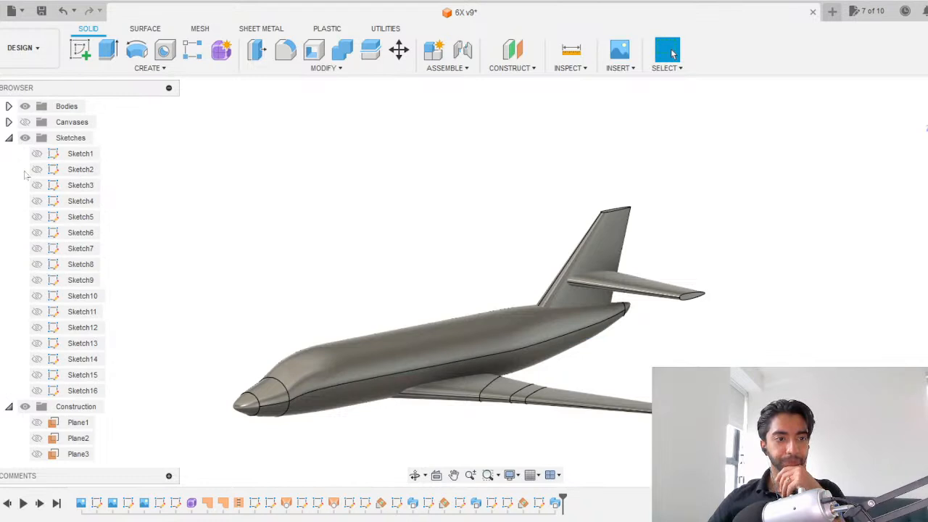
left_click(9, 138)
left_click(9, 232)
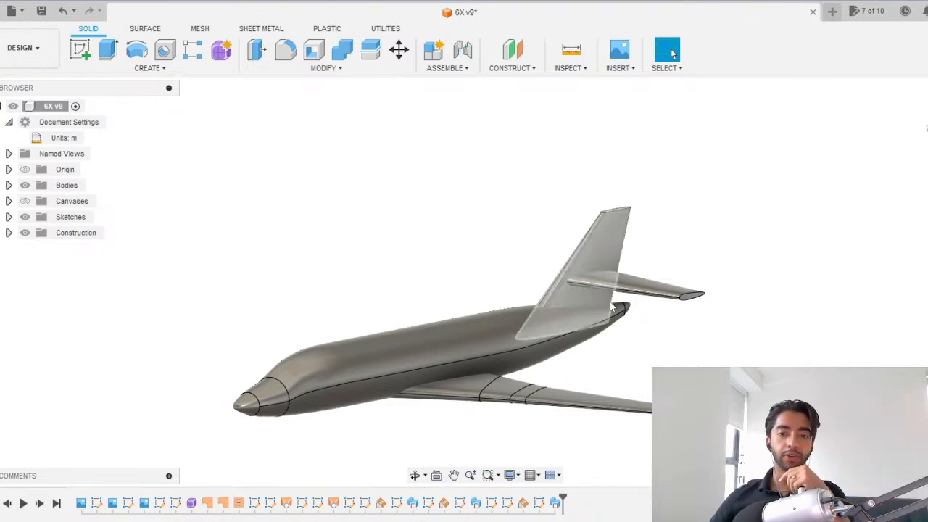
Show the reference canvases and compare the engine's position in the front and side views.
left_click(927, 138)
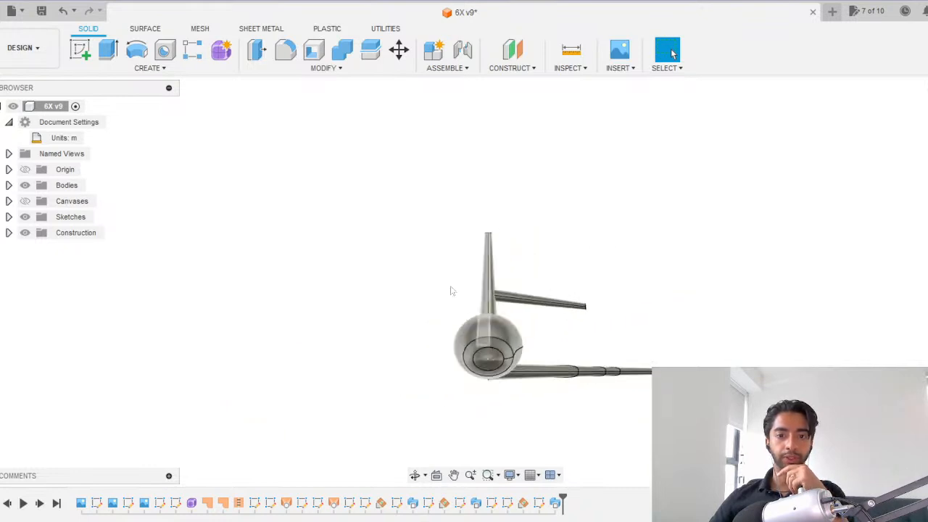
left_click(25, 201)
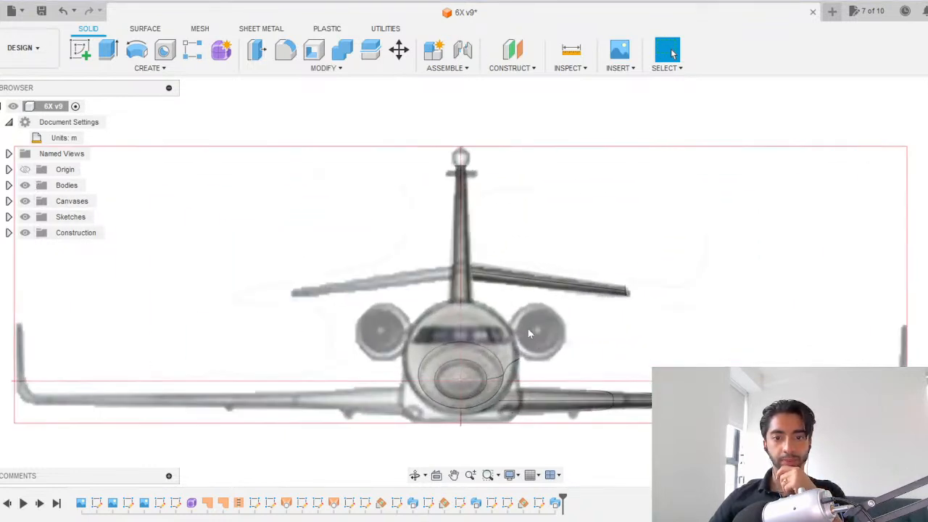
scroll(528, 328, "up", 5)
scroll(552, 319, "down", 2)
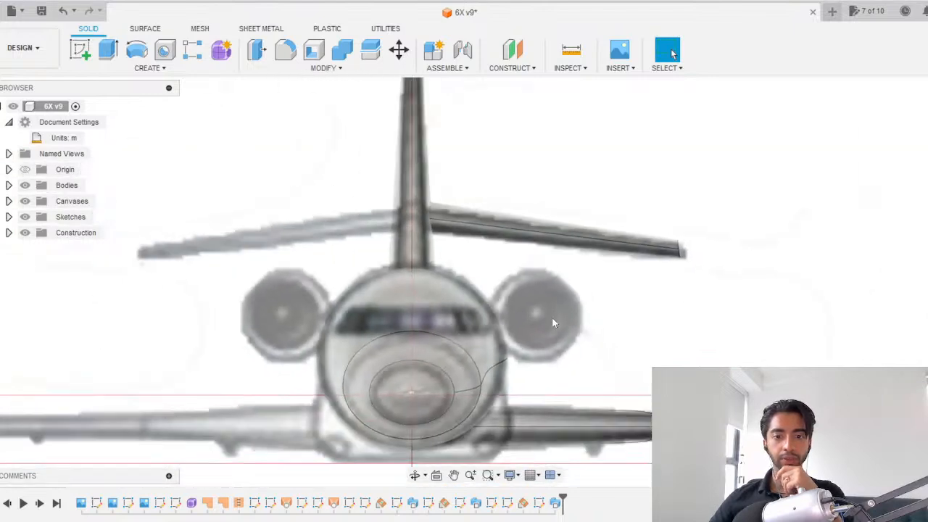
scroll(536, 299, "up", 3)
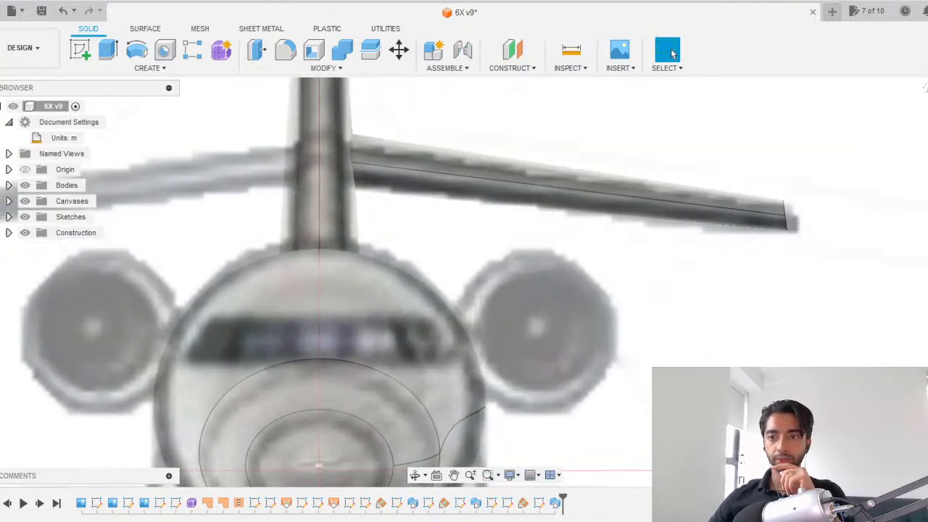
left_click(927, 119)
scroll(486, 326, "down", 5)
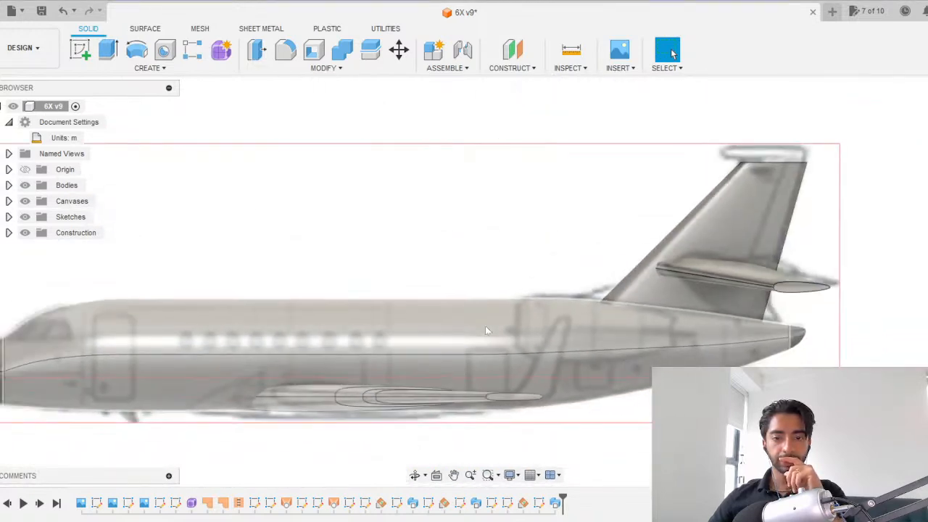
Start a sketch on the side-view plane and draw a horizontal line about 6.01 m long rearwards from the engine's front edge.
scroll(485, 326, "up", 6)
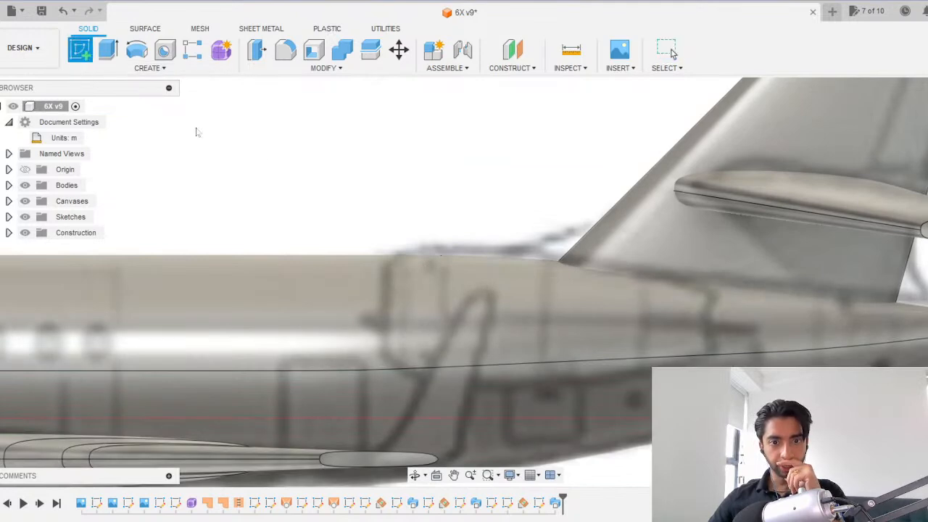
left_click(373, 193)
scroll(354, 254, "up", 8)
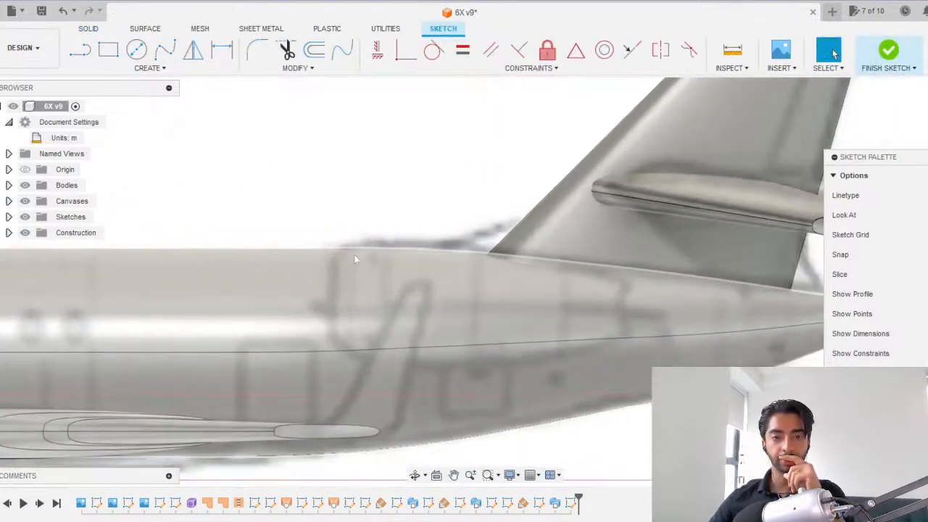
scroll(355, 259, "down", 2)
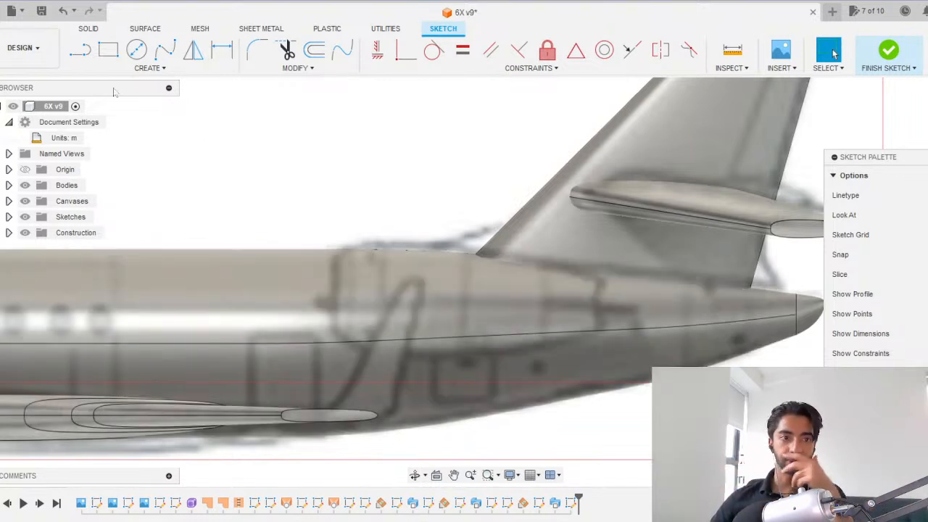
left_click(81, 49)
scroll(321, 303, "up", 1)
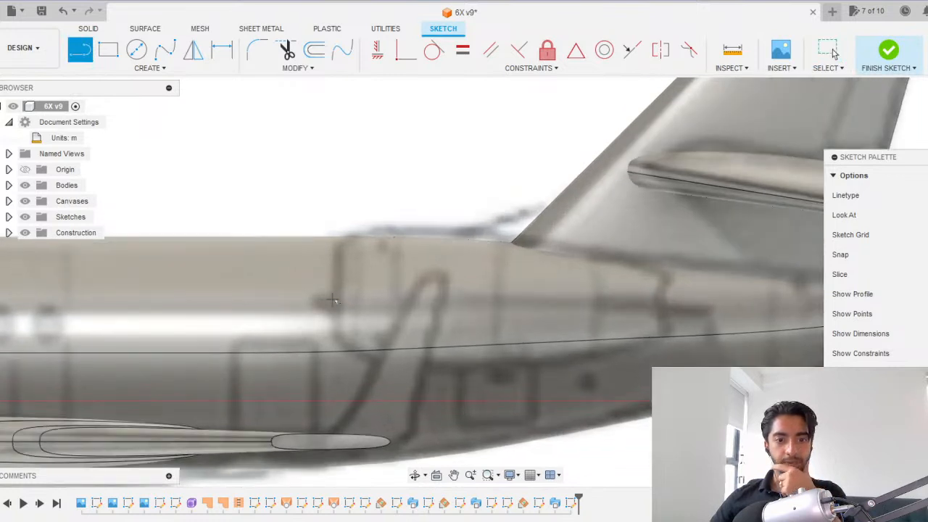
left_click(335, 293)
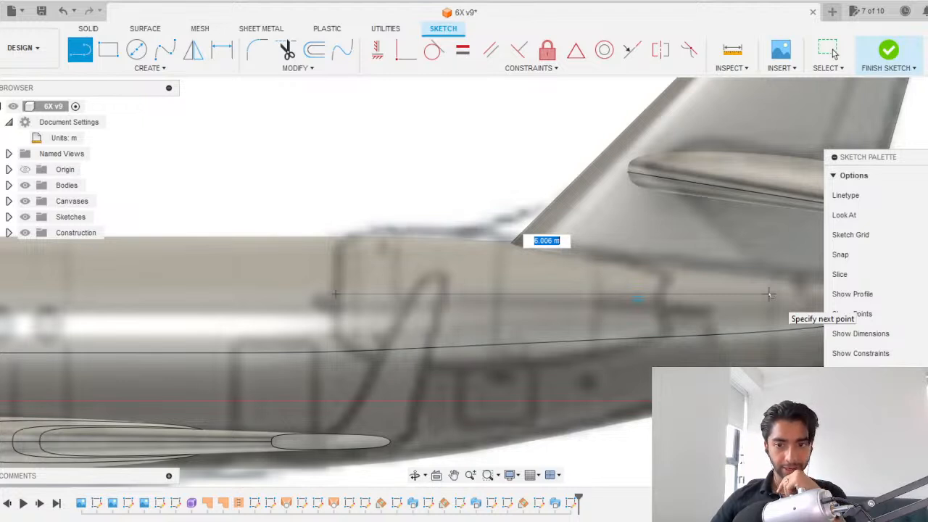
double_click(770, 294)
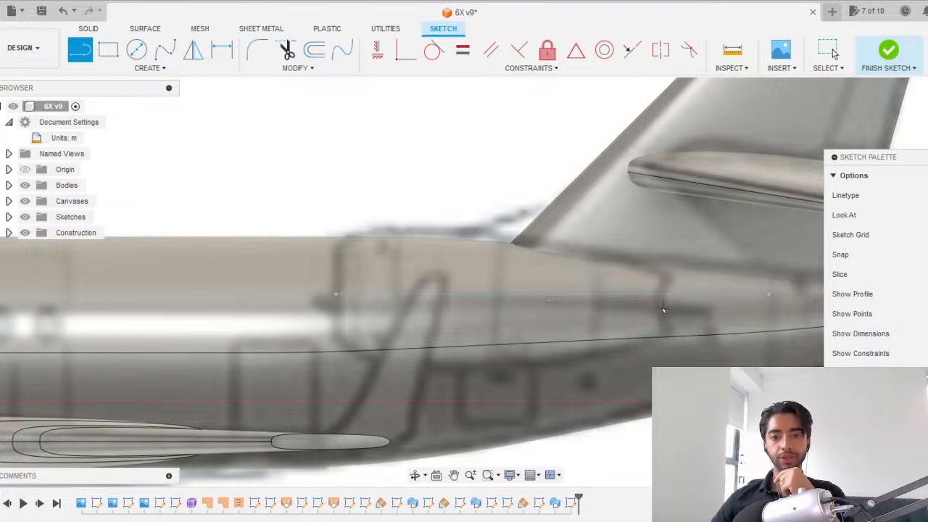
Draw a second line about 5.64 m long from the horizontal line's front end, sloping slightly down along the engine's axis.
left_click(333, 294)
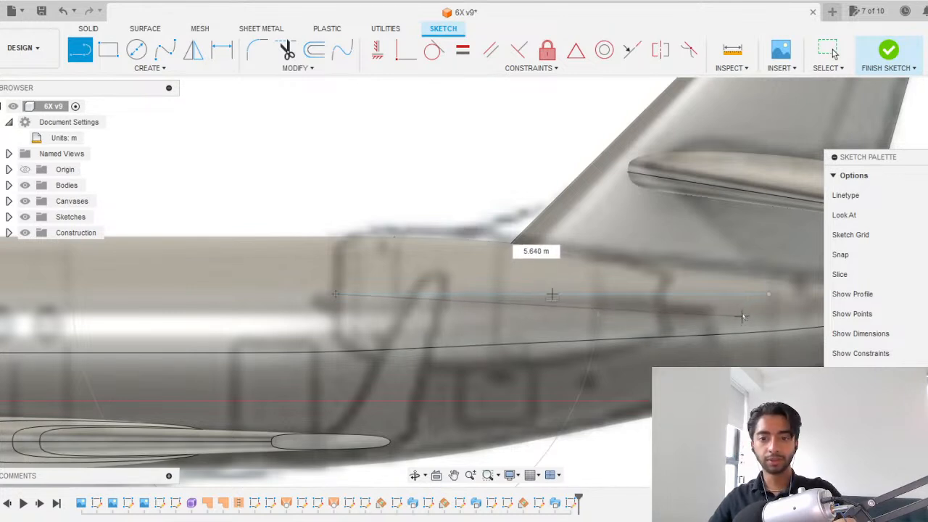
left_click(746, 313)
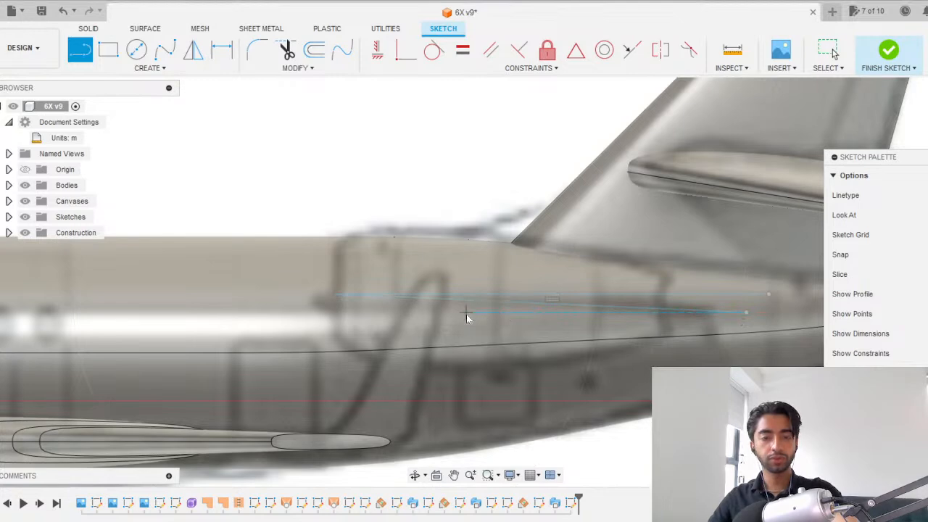
key("Escape")
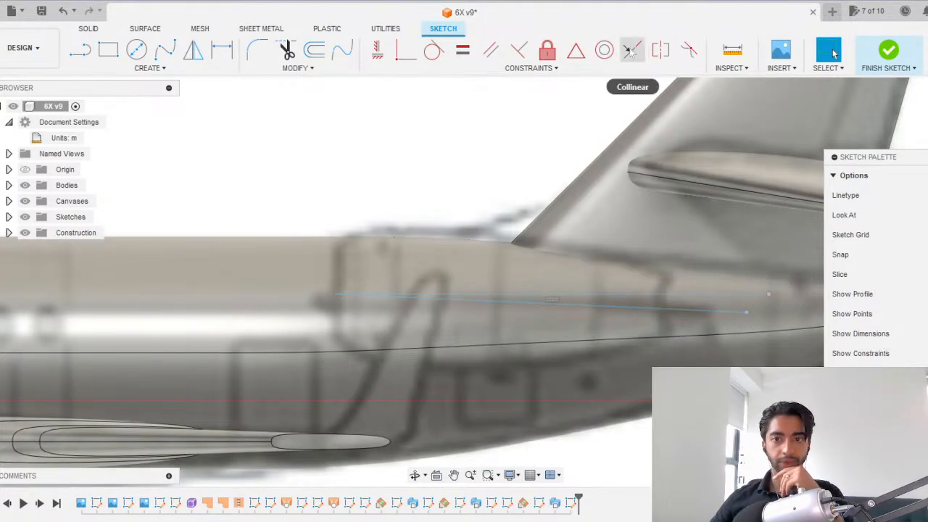
Measure the angle between the horizontal line and the sloping engine-axis line.
left_click(732, 49)
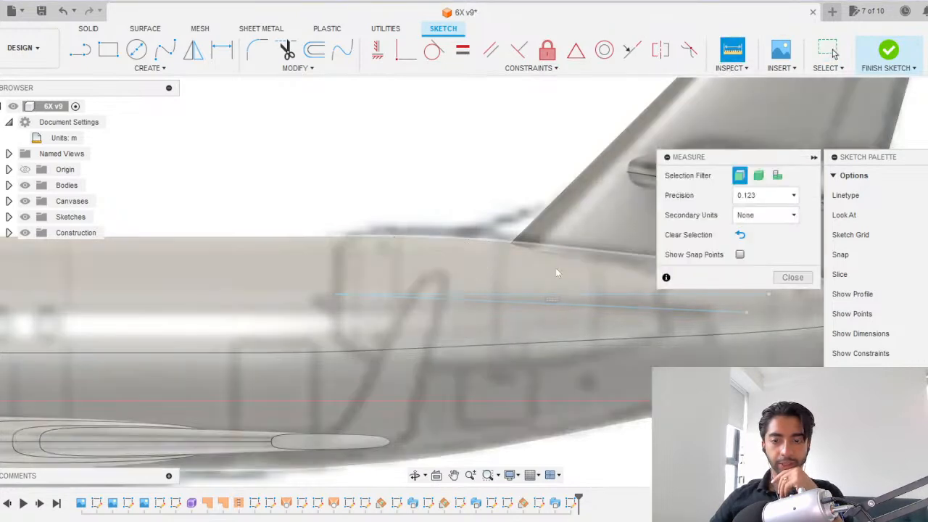
left_click(551, 295)
left_click(545, 305)
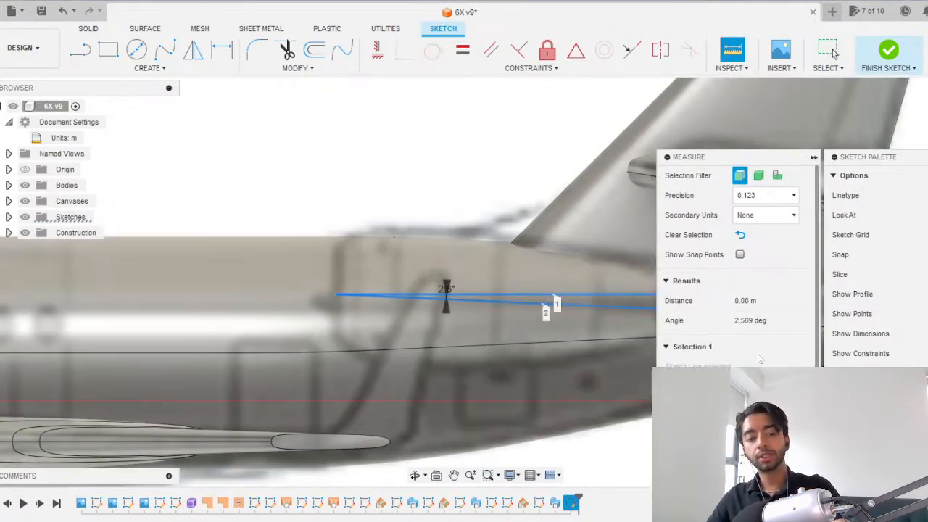
key("Escape")
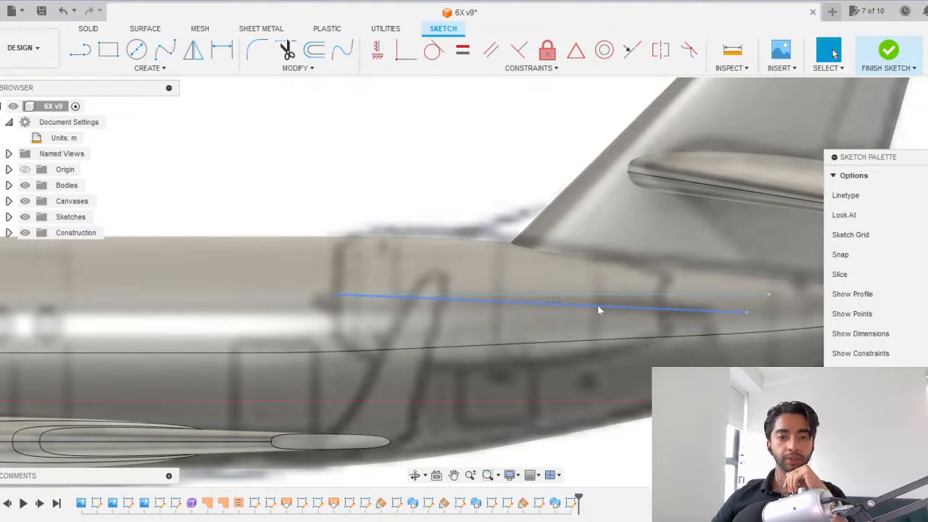
Delete the horizontal reference line from the side-view sketch, keeping only the sloping engine-axis line.
scroll(599, 310, "down", 5)
scroll(598, 310, "up", 4)
scroll(599, 310, "up", 2)
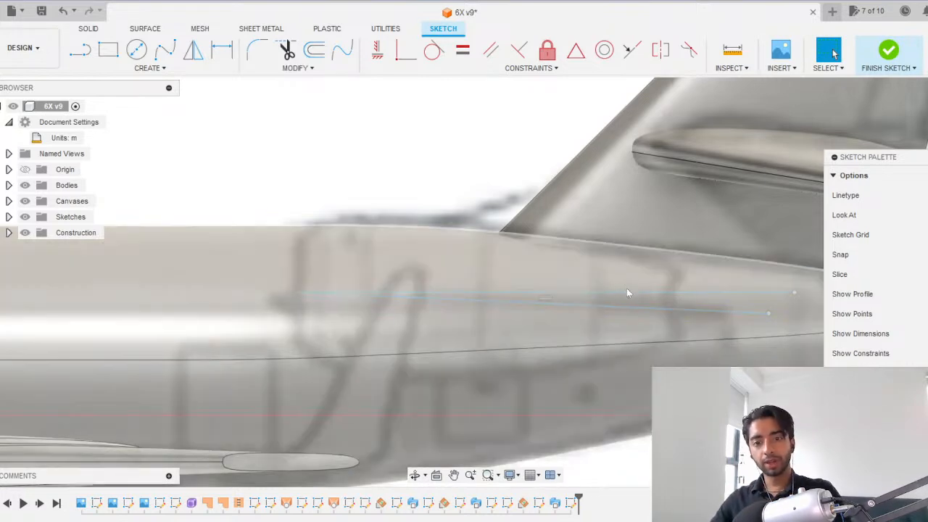
left_click(627, 296)
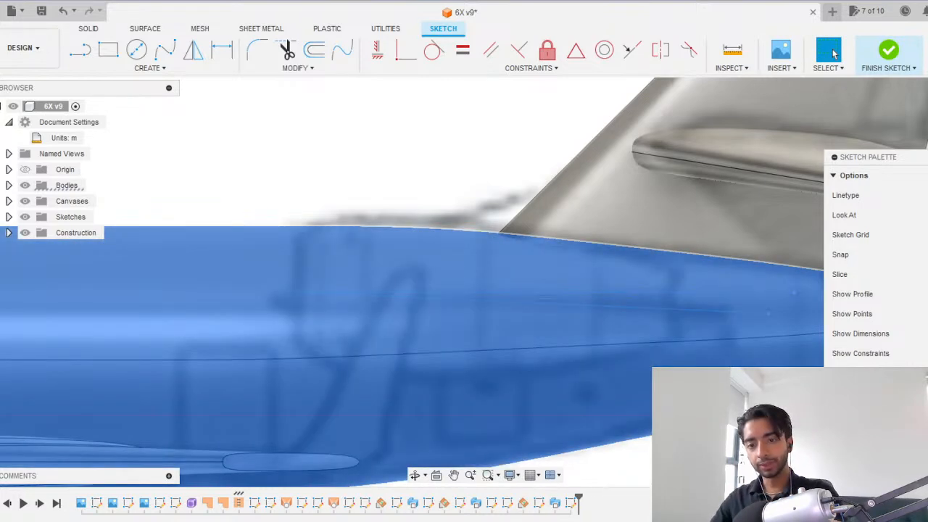
left_click(671, 449)
left_click(701, 292)
key("Delete")
Compare the sloping engine-axis line's position against the engine in the front and side reference views.
left_click(622, 305)
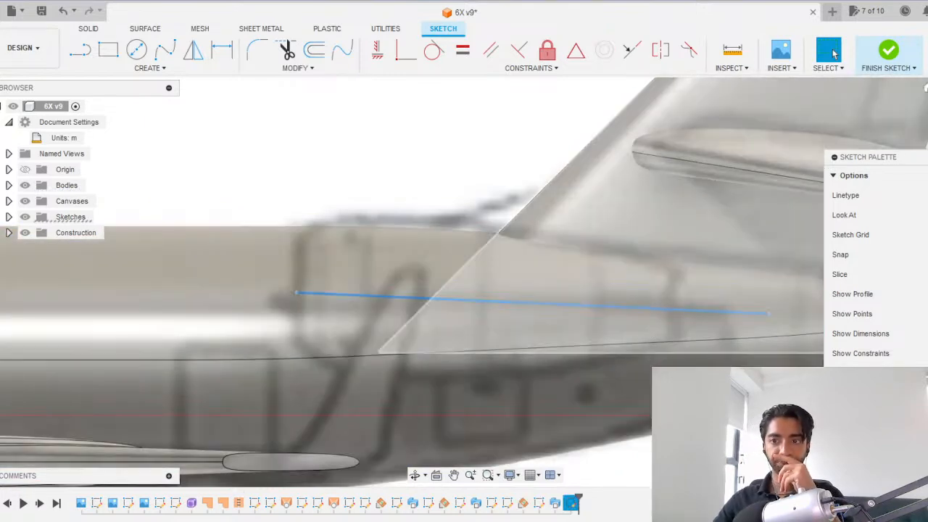
left_click(927, 116)
scroll(572, 293, "down", 5)
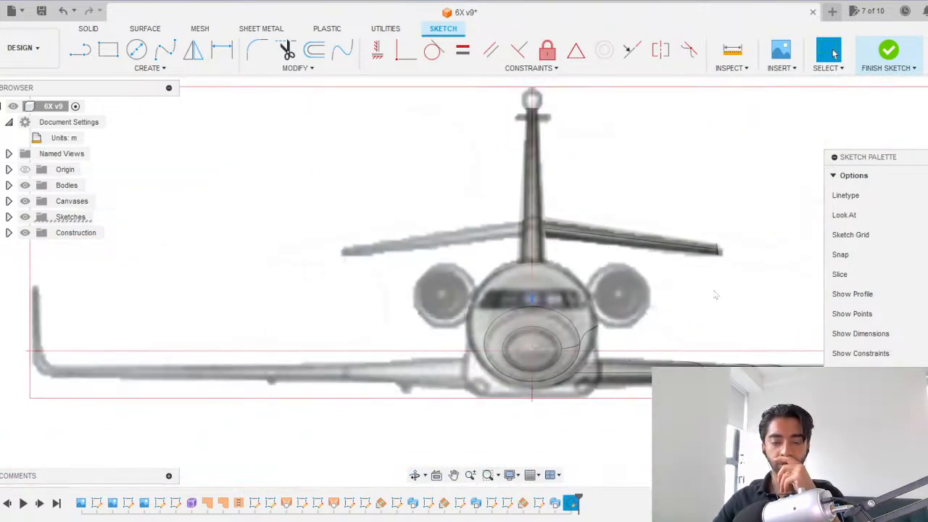
left_click(927, 116)
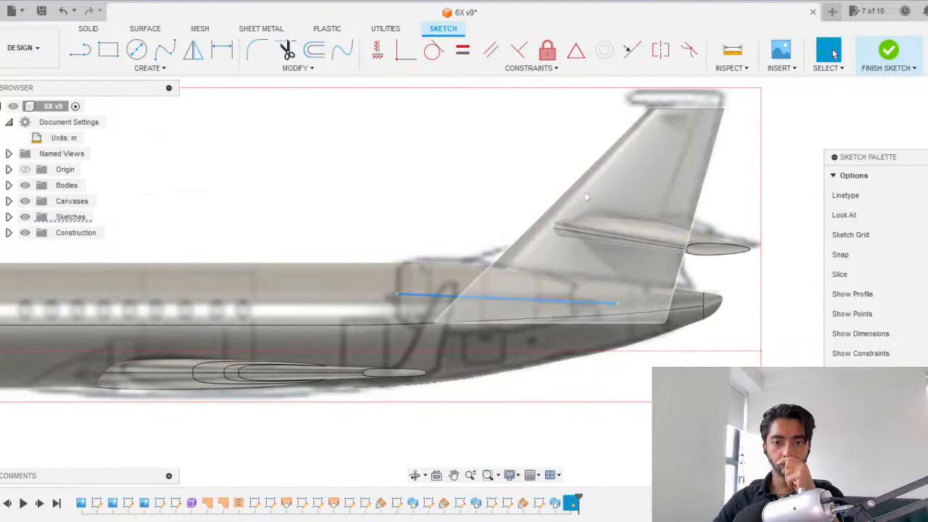
left_click(925, 87)
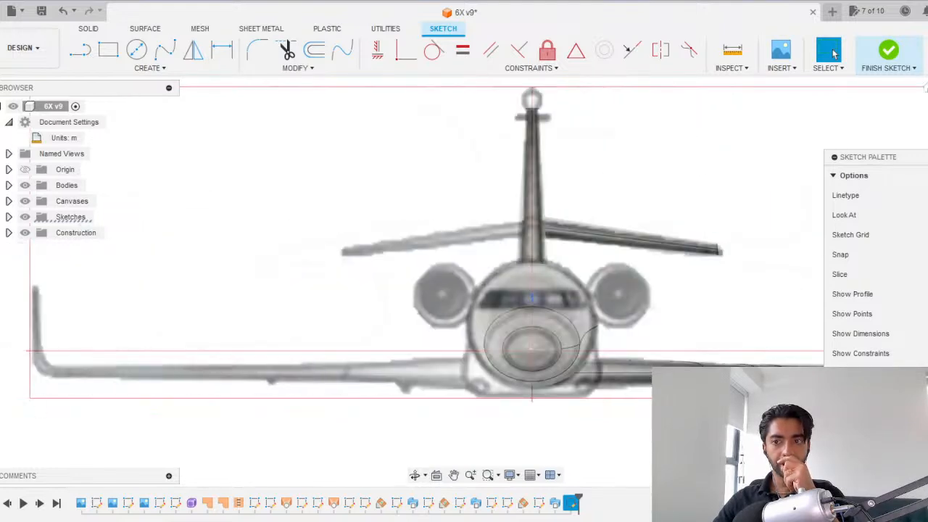
left_click(924, 109)
left_click(357, 189)
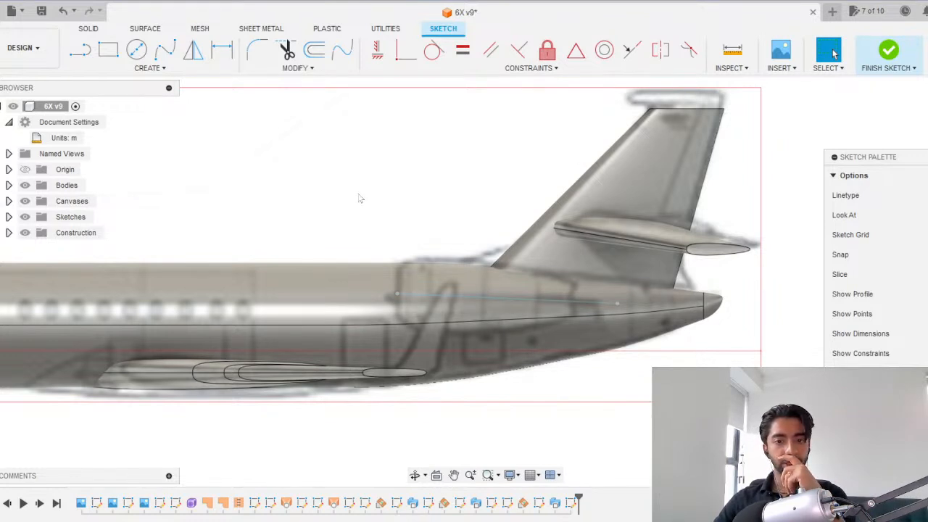
Finish the sketch and pull an offset plane from the side-view origin plane about 2.30 m sideways towards the engine's centre.
left_click(889, 50)
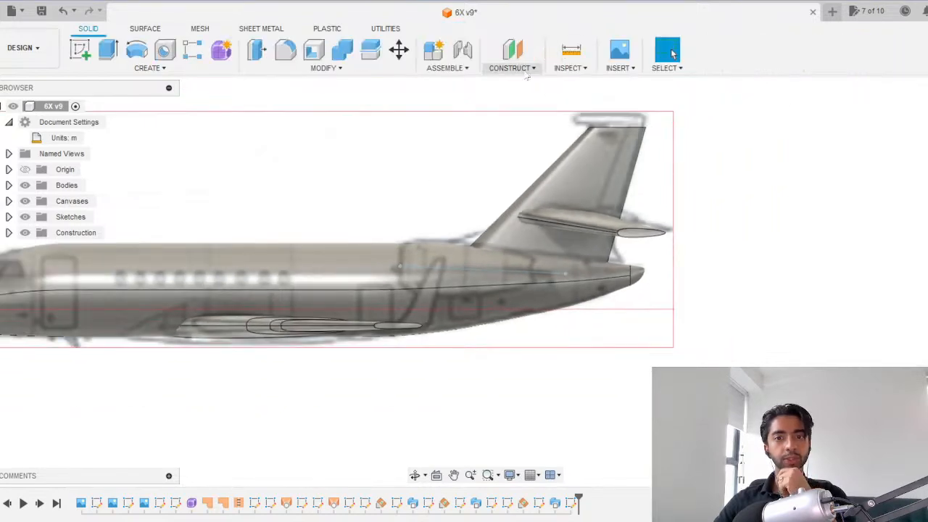
left_click(511, 68)
left_click(533, 84)
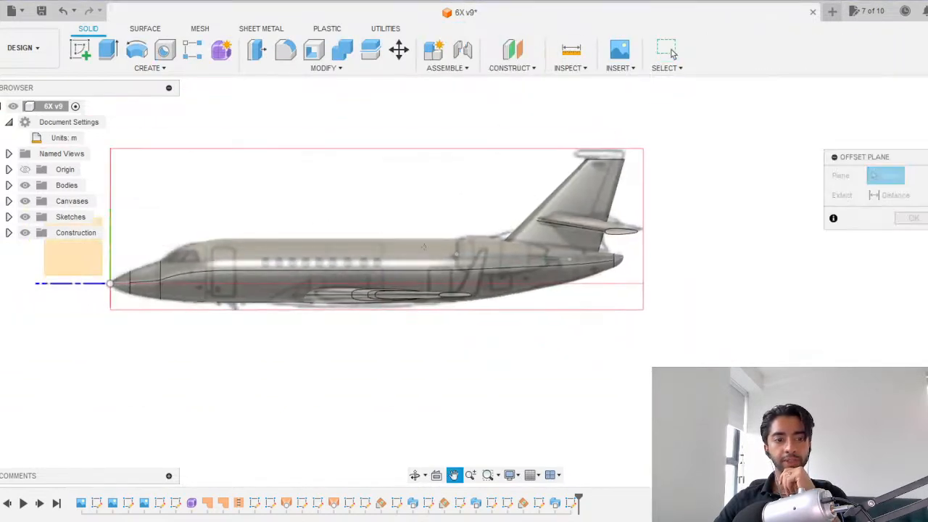
left_click(146, 258)
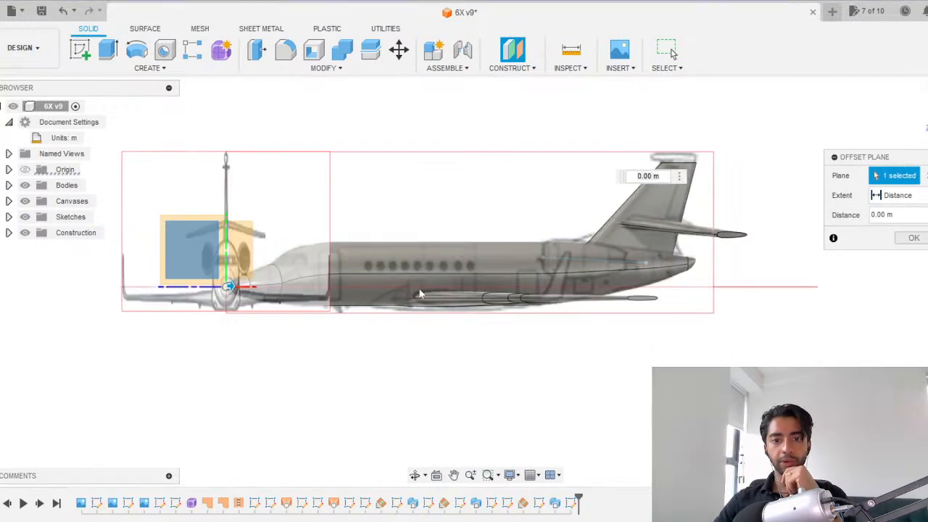
middle_click_drag(510, 280, 379, 291)
scroll(379, 290, "up", 4)
left_click_drag(407, 312, 498, 317)
scroll(511, 304, "up", 3)
scroll(489, 315, "up", 2)
scroll(496, 307, "up", 1)
middle_click_drag(487, 214, 471, 283)
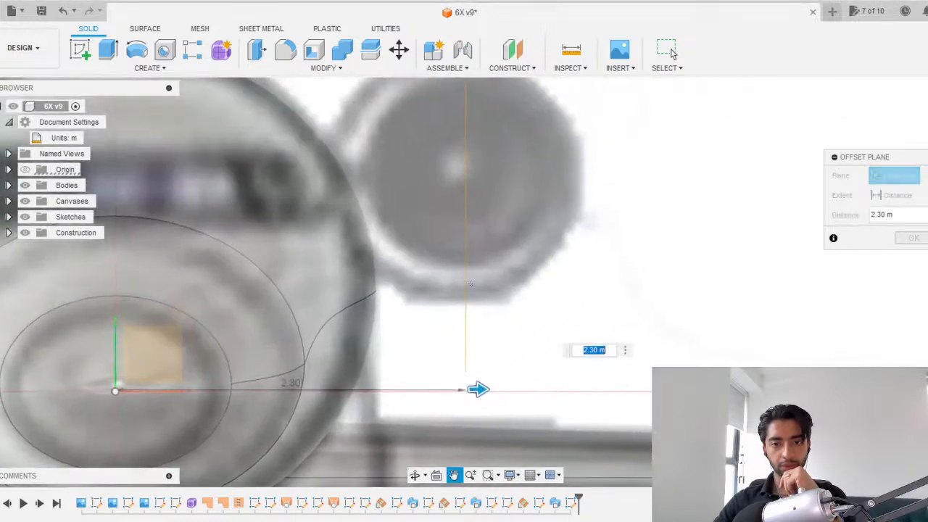
Adjust the plane's offset to 2.25 m so it passes through the engine's centre, and create it.
scroll(470, 284, "up", 1)
left_click_drag(477, 414, 462, 414)
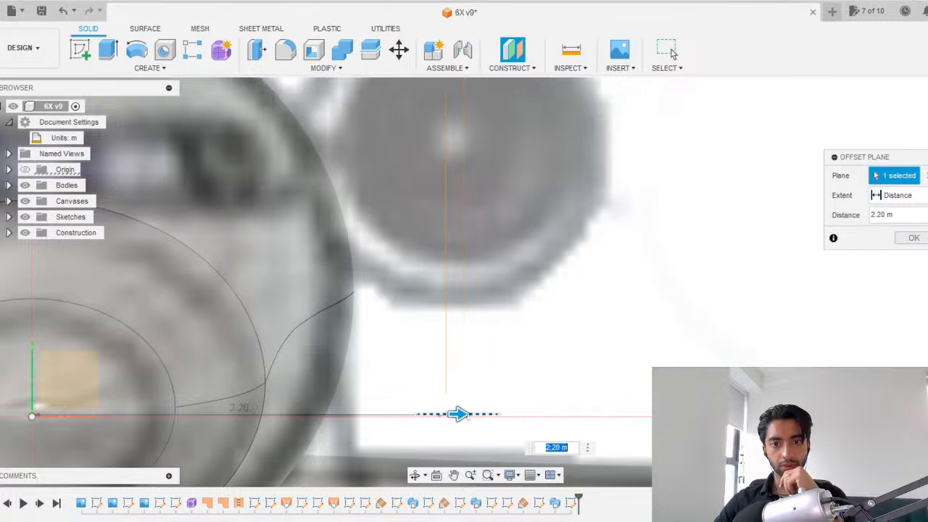
scroll(447, 382, "up", 2)
scroll(454, 277, "down", 2)
middle_click_drag(450, 292, 443, 325)
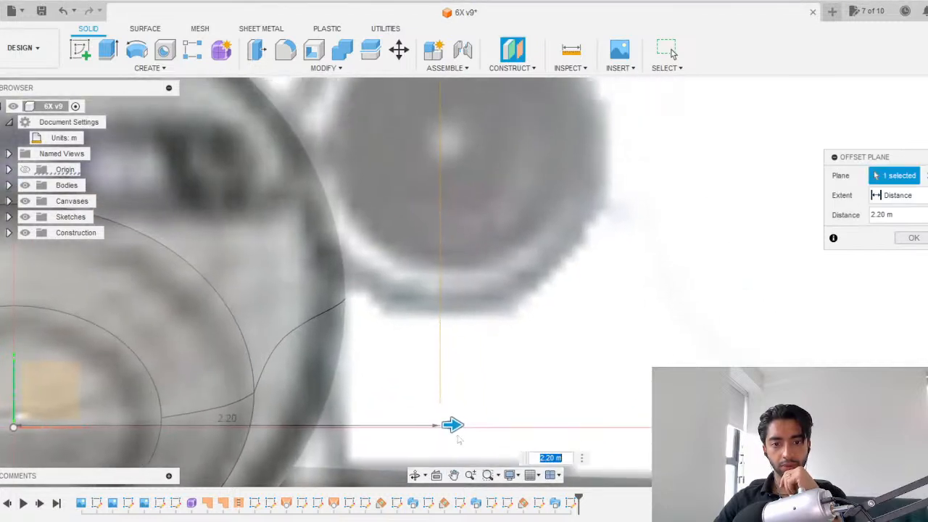
mouse_move(453, 425)
left_mouse_down()
mouse_move(472, 427)
mouse_move(461, 429)
left_mouse_up()
scroll(465, 387, "up", 1)
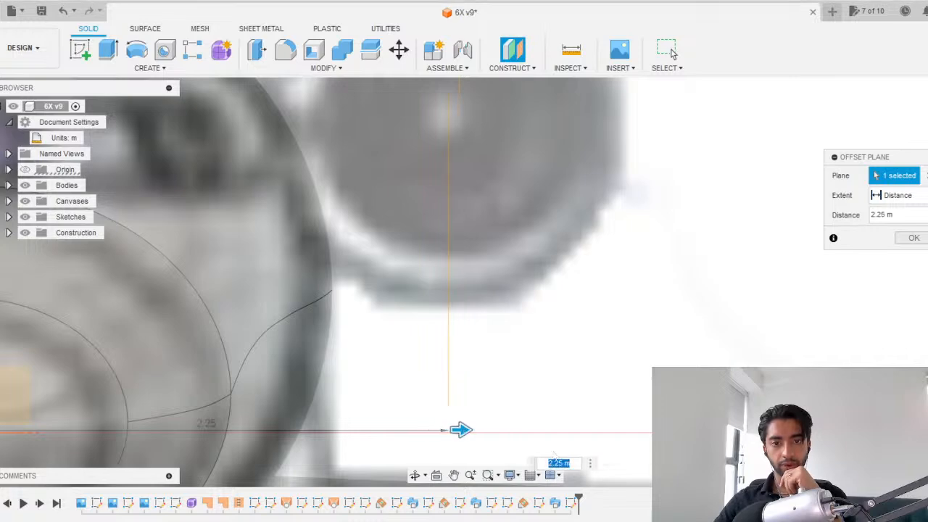
scroll(510, 332, "down", 2)
left_click(914, 238)
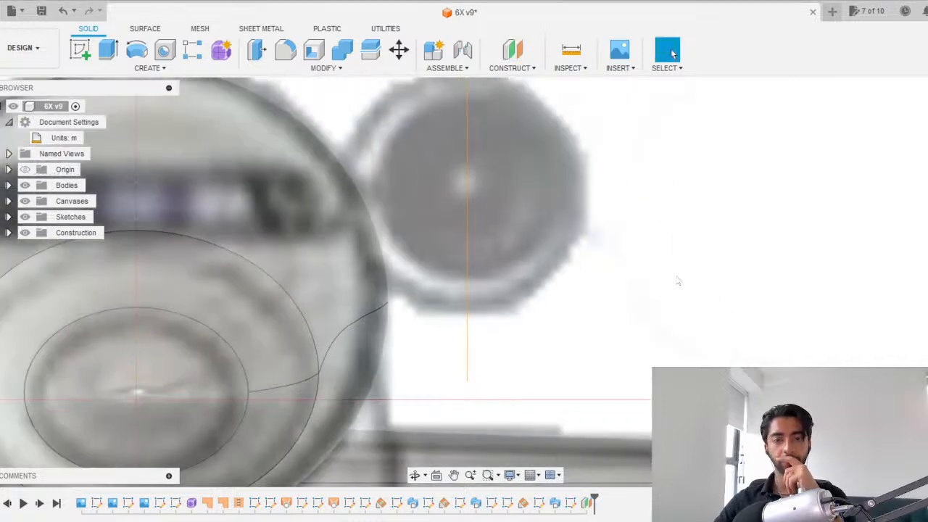
Start a sketch on the new plane through the engine's centre and project the sloping engine-axis line into it.
scroll(677, 281, "down", 3)
left_click(927, 115)
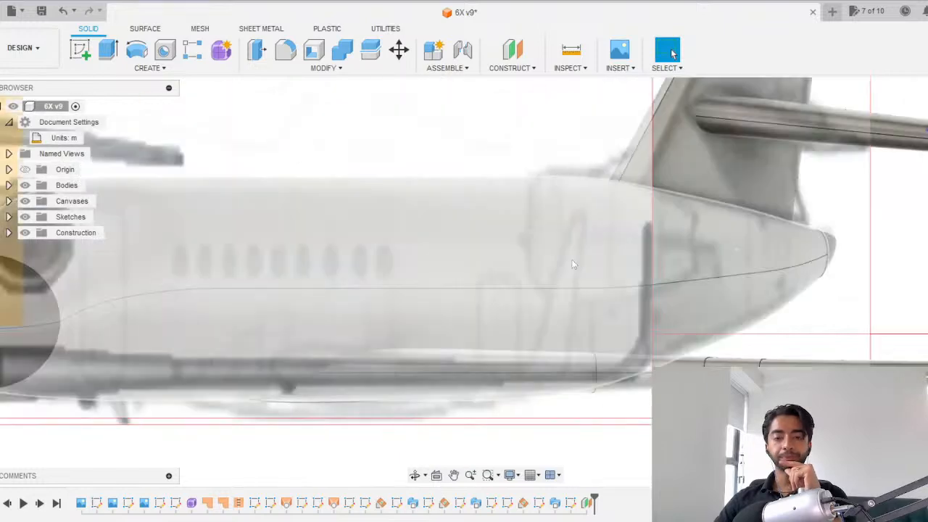
scroll(382, 229, "down", 3)
middle_click_drag(335, 159, 569, 171)
left_click(80, 50)
left_click(153, 186)
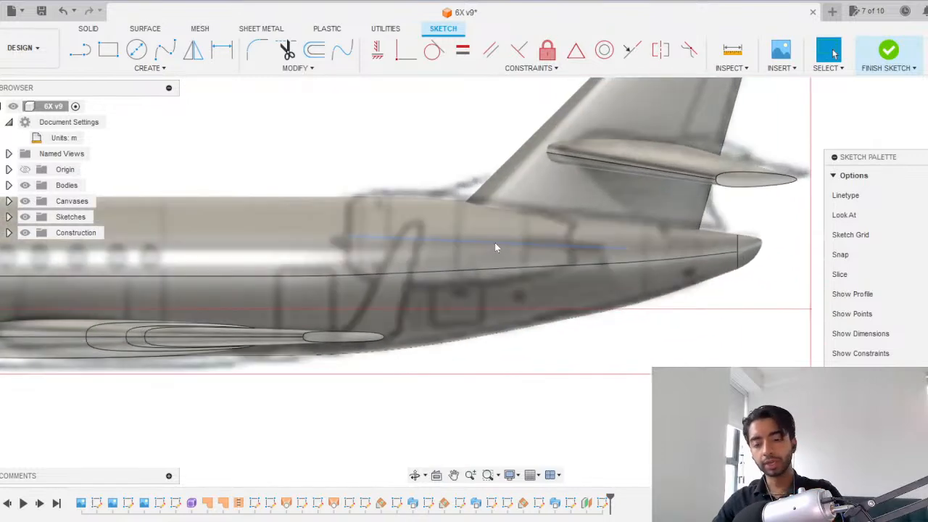
key("p")
left_click(494, 243)
key("Return")
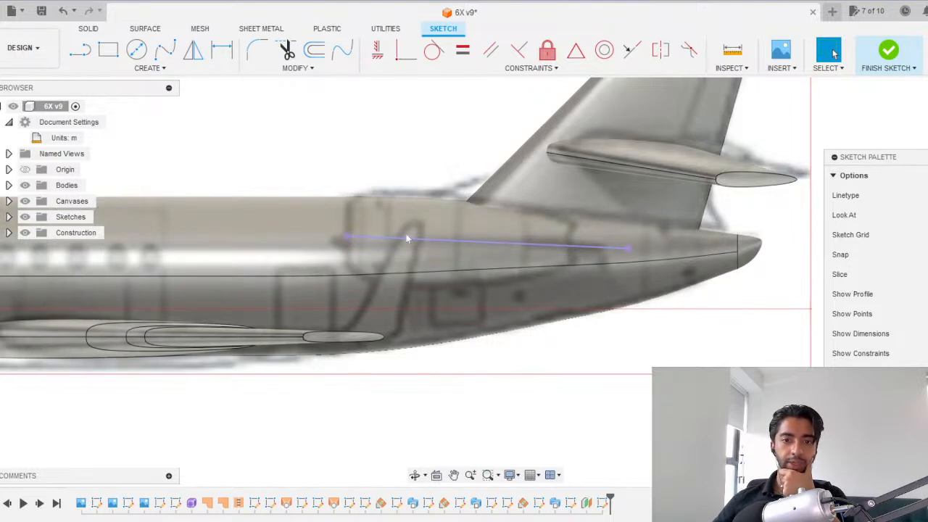
Draw a line about 0.66 m long upwards from the projected axis's front end, perpendicular to the axis.
scroll(391, 237, "up", 1)
scroll(361, 192, "up", 1)
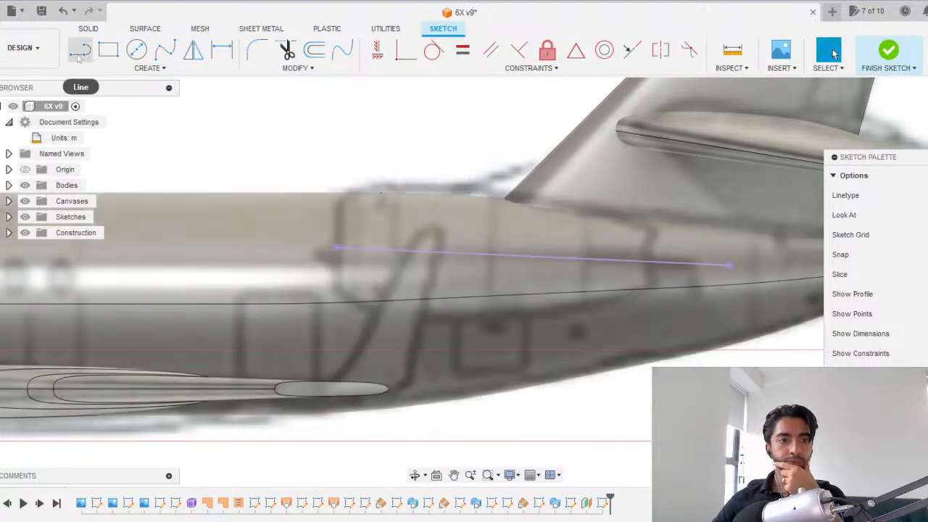
left_click(80, 49)
scroll(345, 214, "up", 1)
left_click(335, 253)
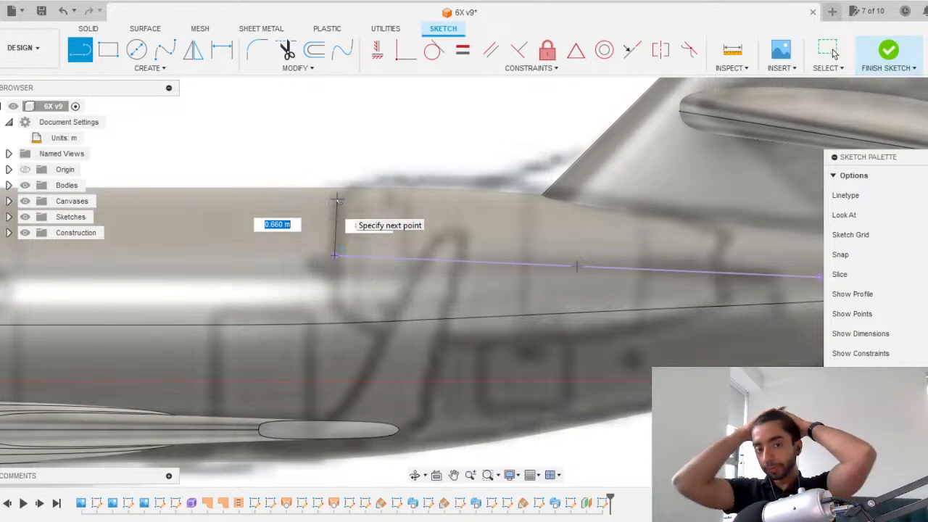
left_click(337, 200)
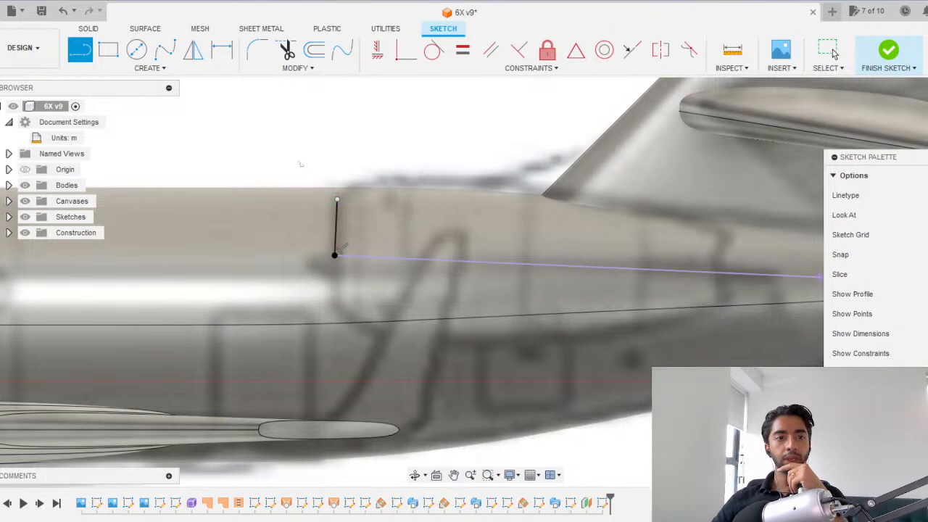
Draw a three-point spline from the front line's upper end rearwards along the engine's upper outline, and save the document.
left_click(165, 50)
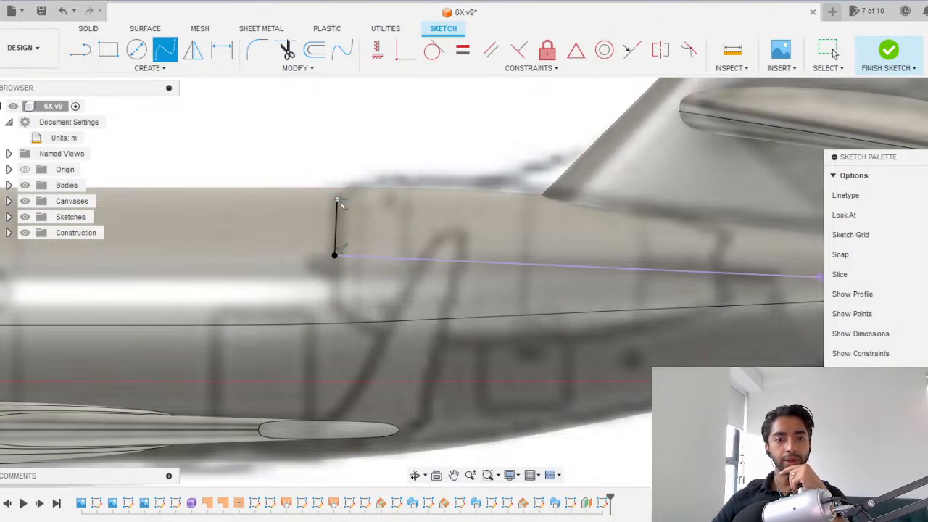
left_click(337, 199)
left_click(507, 181)
double_click(735, 235)
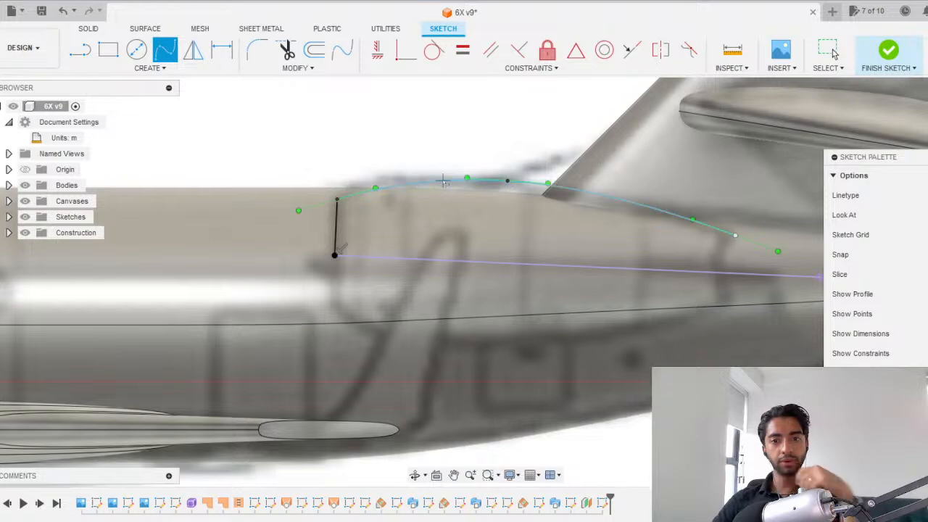
scroll(442, 181, "up", 2)
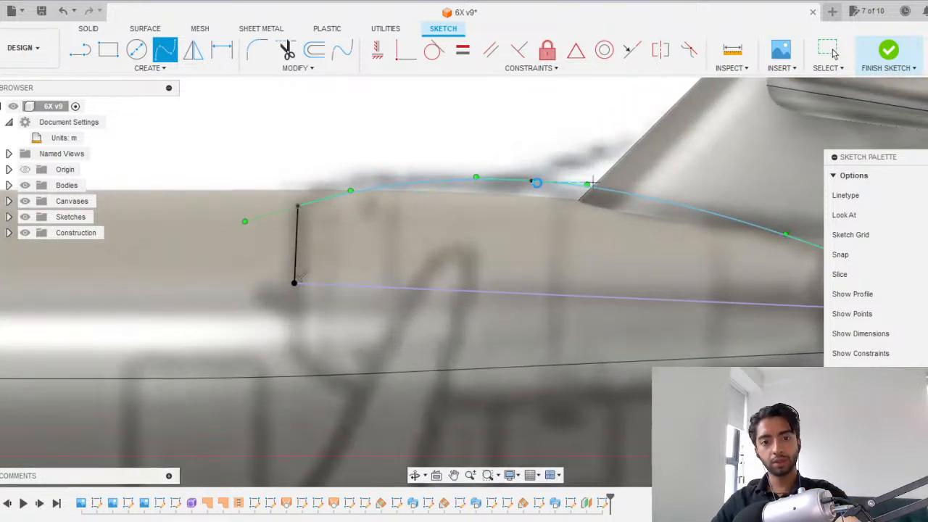
key("Escape")
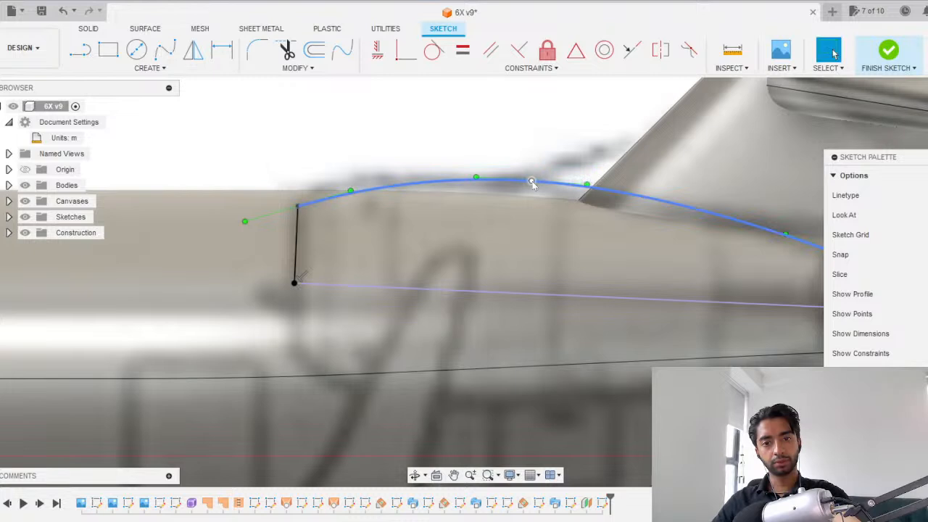
key("ctrl+s")
key("Return")
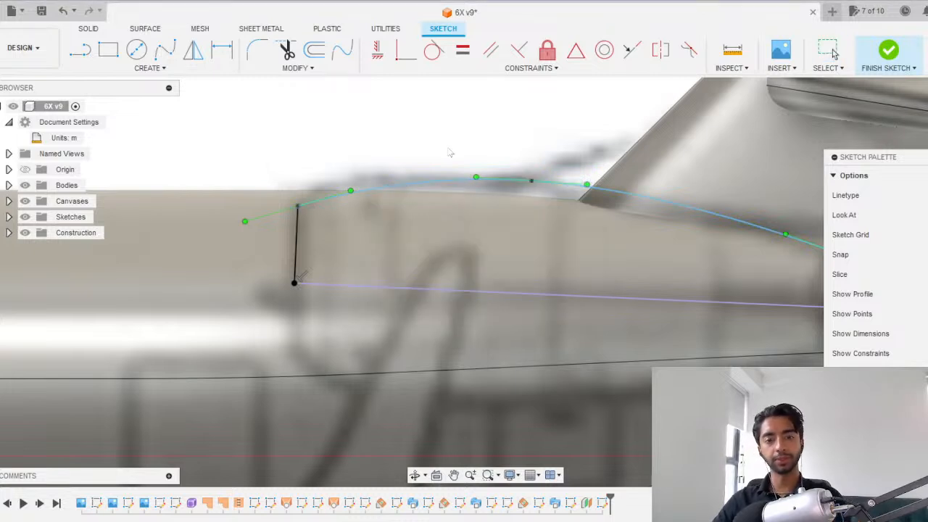
Close the engine profile with a line about 0.445 m long from the spline's rear end down to the projected axis.
scroll(449, 153, "down", 2)
middle_click_drag(450, 153, 279, 147)
left_click(76, 51)
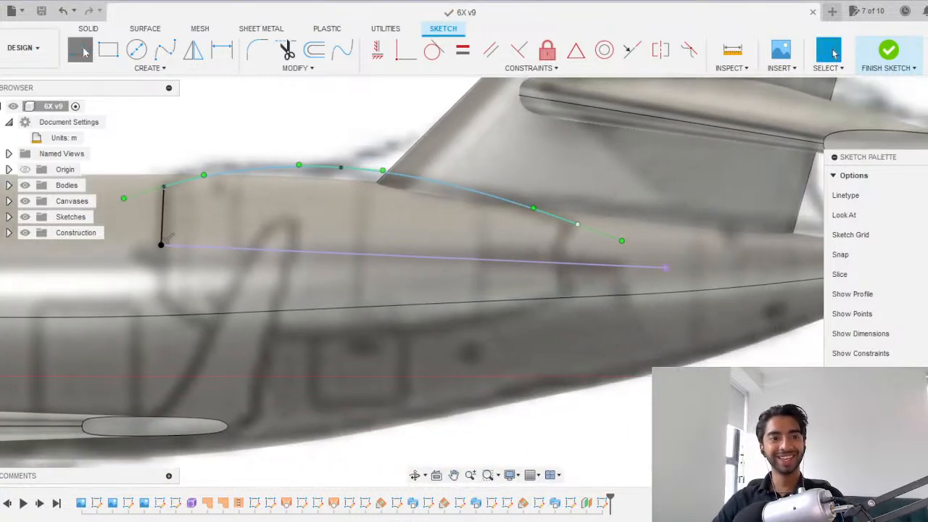
left_click(577, 224)
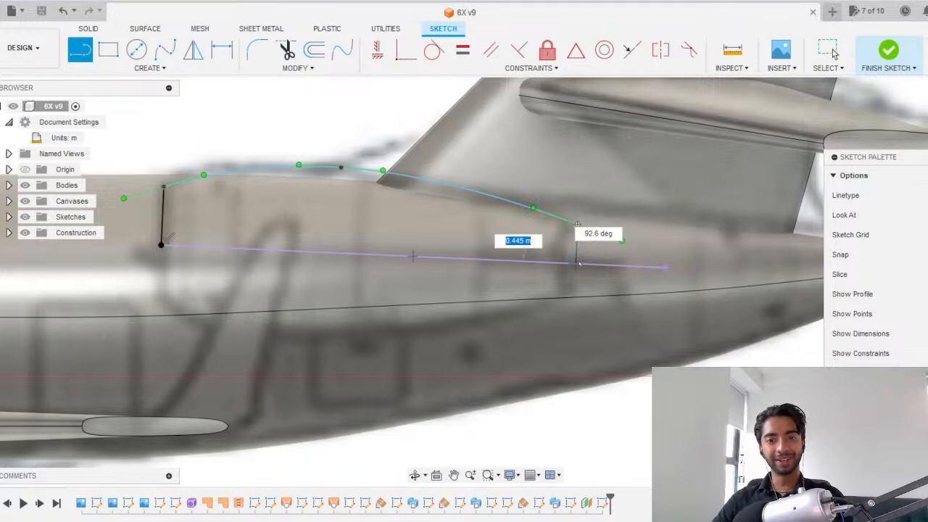
left_click(578, 264)
key("Escape")
key("Escape")
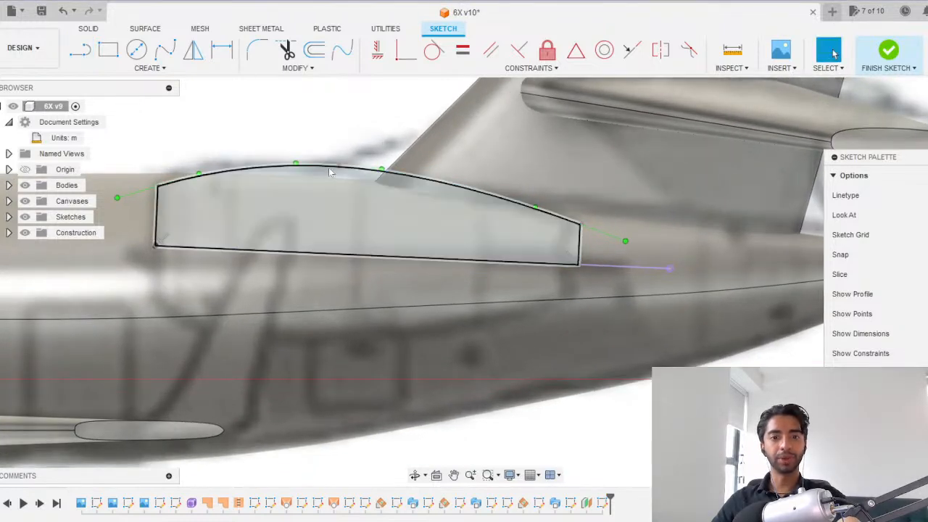
Lower the spline's middle point slightly to flatten the engine's upper outline.
left_click(338, 168)
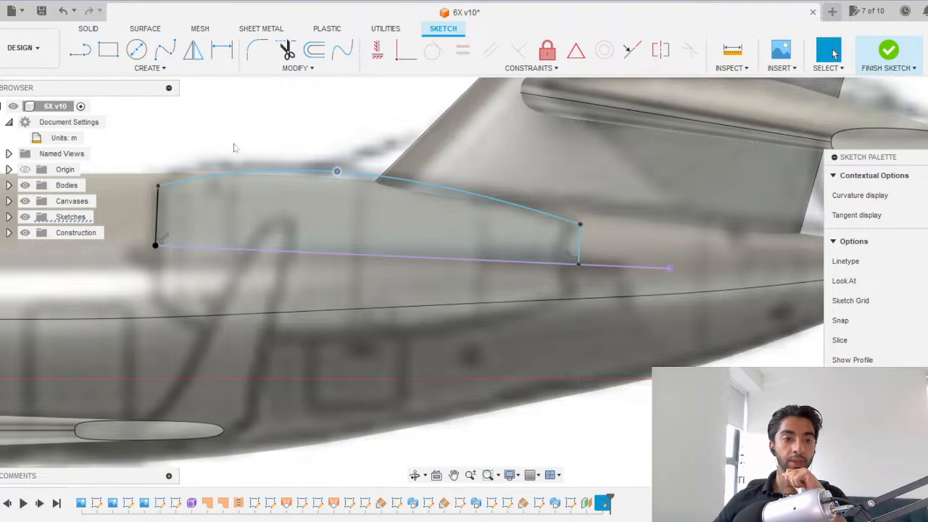
left_click(233, 148)
left_click(80, 49)
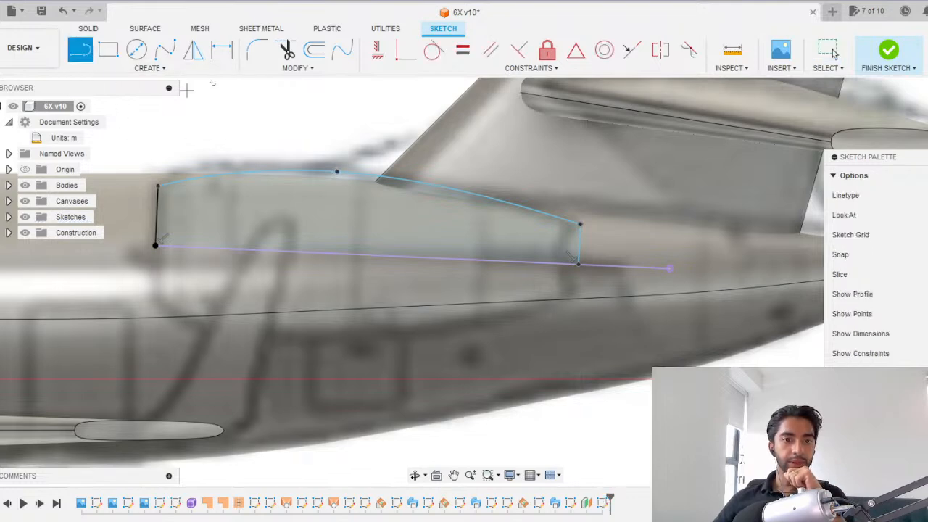
Offset the chained front line, spline and rear line inwards by 0.2 m.
left_click(314, 49)
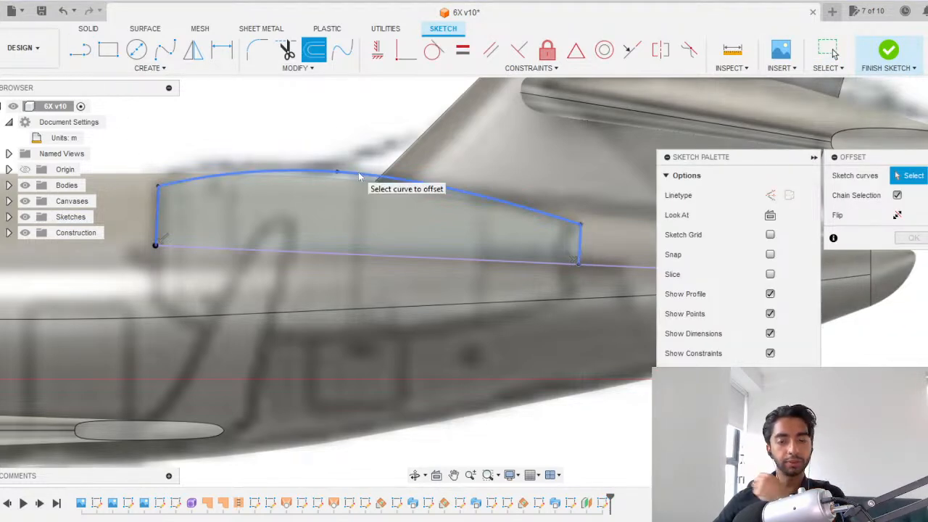
left_click(358, 172)
left_click_drag(358, 174, 356, 189)
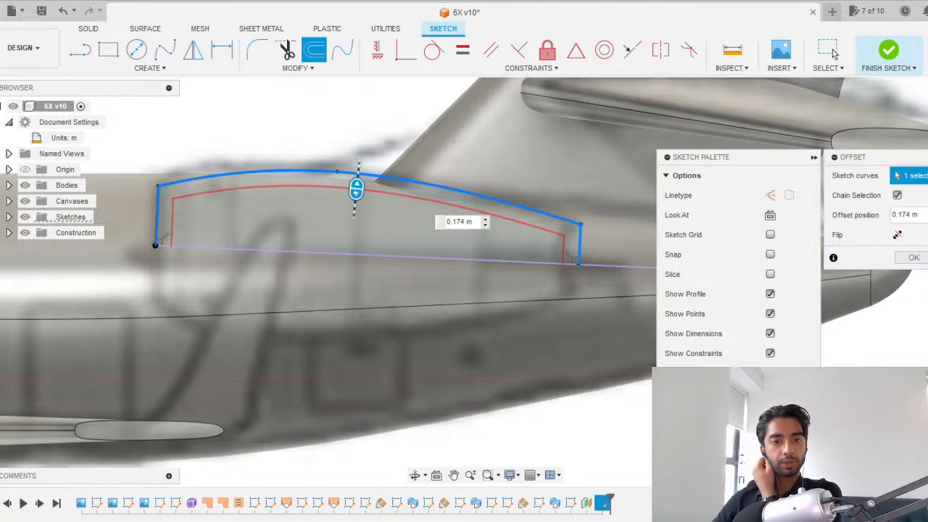
type("0.2")
key("Return")
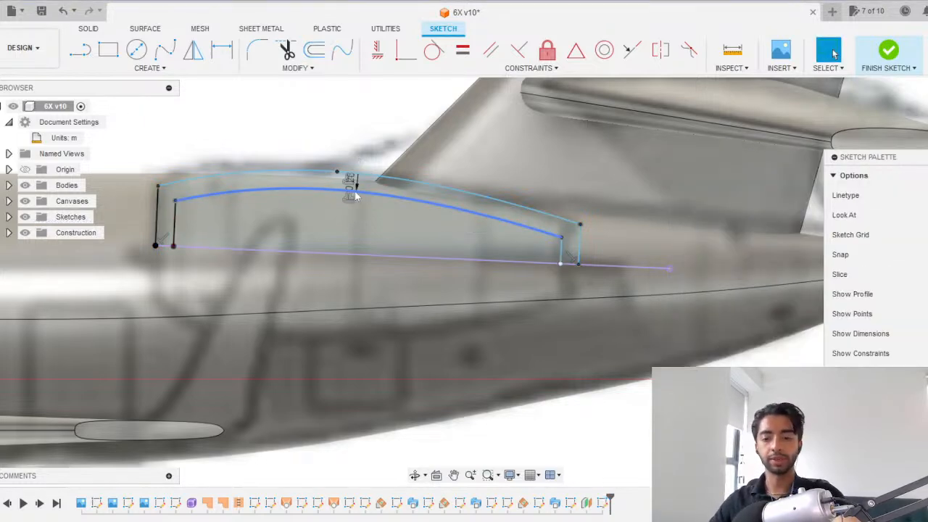
Connect the front upper ends of the outer spline and its inner offset with a short line.
key("l")
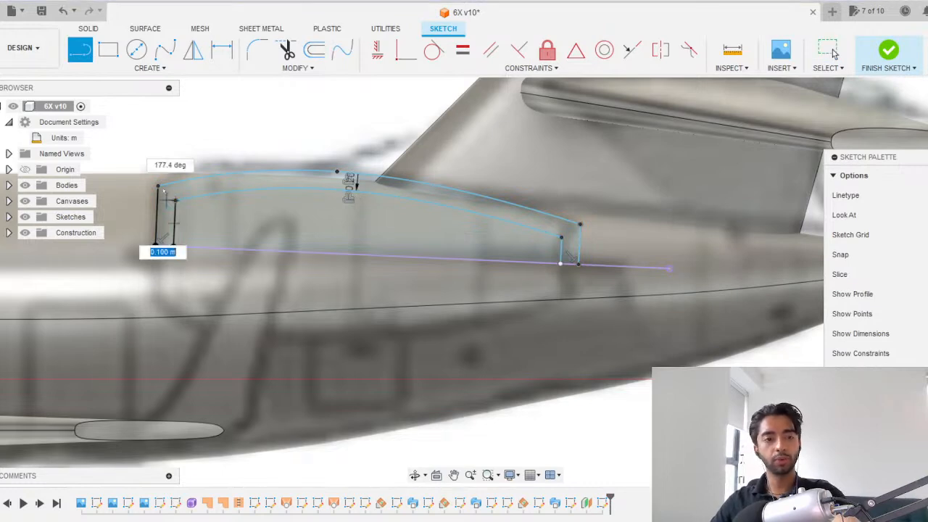
left_click(175, 202)
key("Escape")
Trim away both upright front lines so that only the nacelle's thin wall profile remains.
key("t")
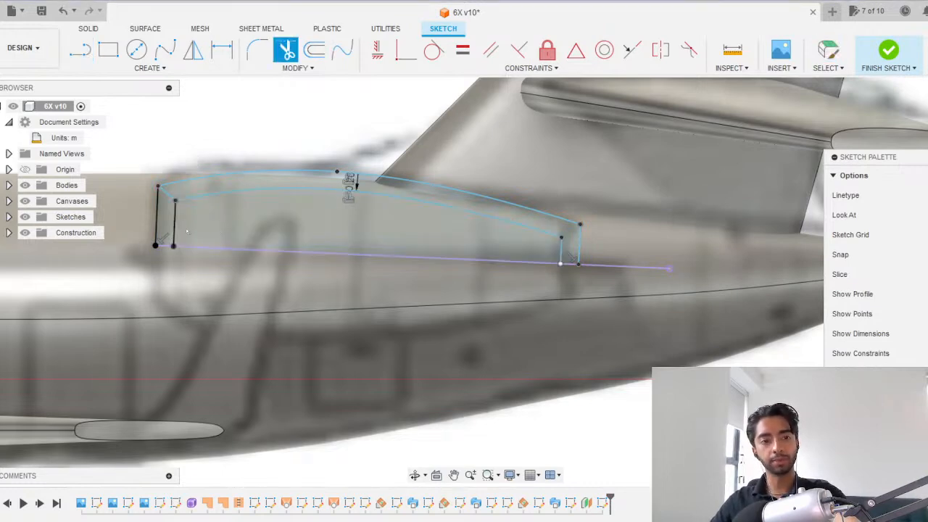
left_click(175, 228)
left_click(158, 229)
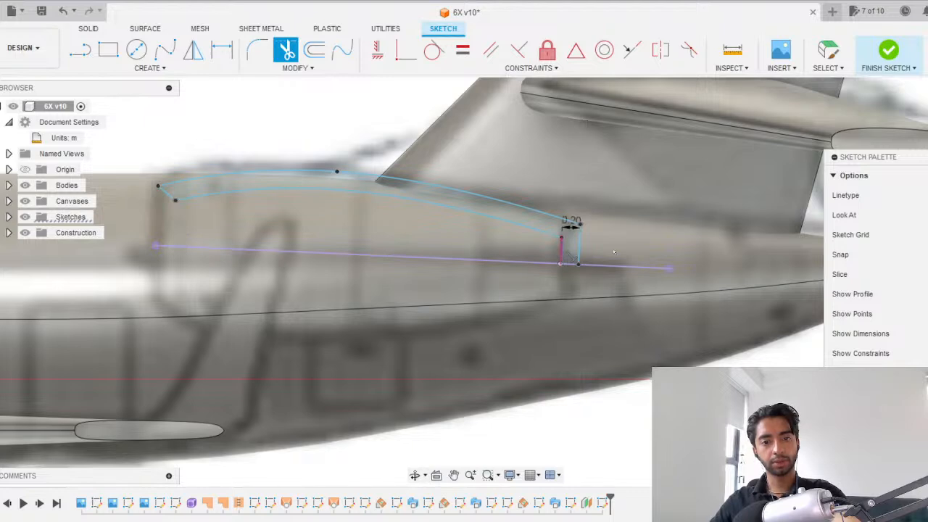
key("Escape")
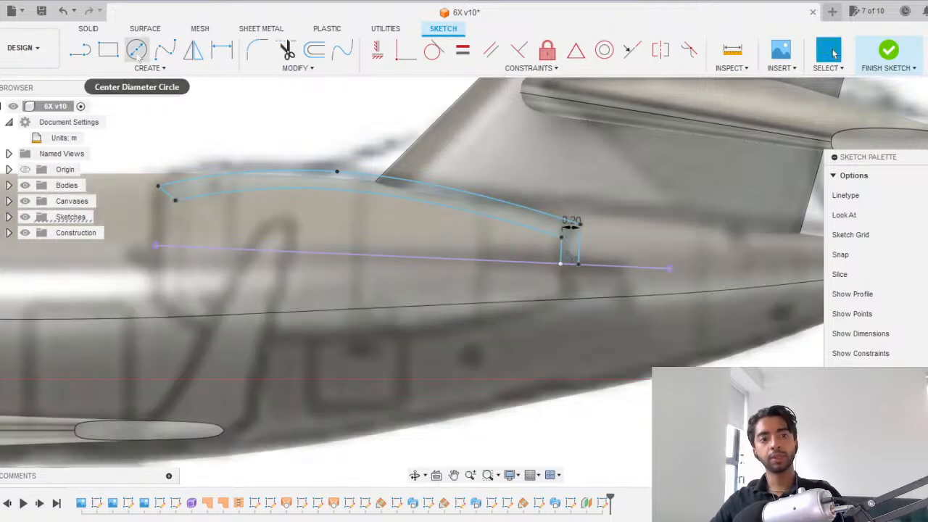
left_click(572, 250)
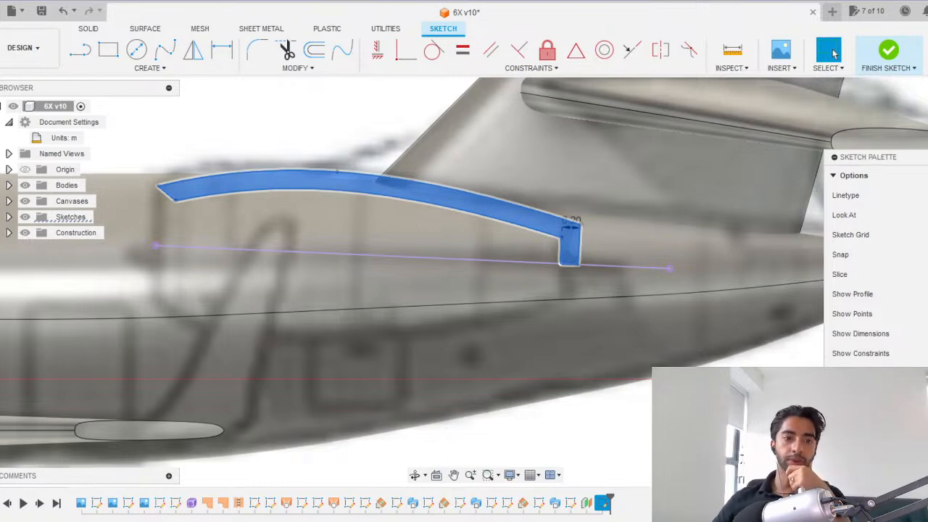
left_click(580, 331)
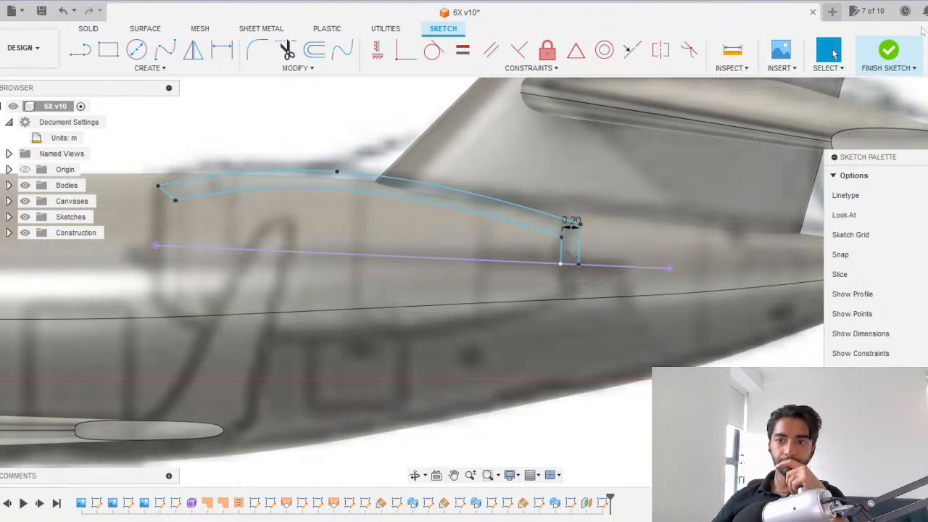
Finish the sketch and revolve the wall profile 360 degrees about the projected engine axis as a new body.
left_click(888, 51)
left_click(187, 70)
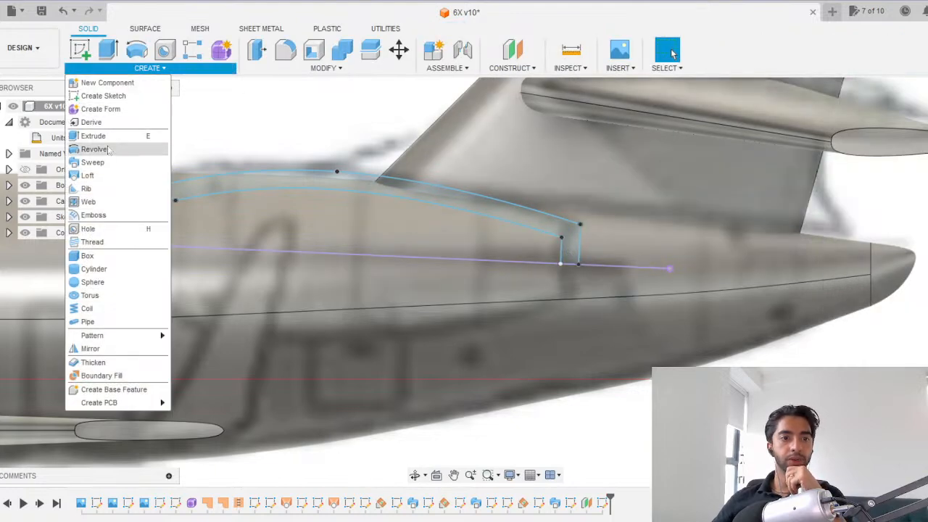
left_click(109, 148)
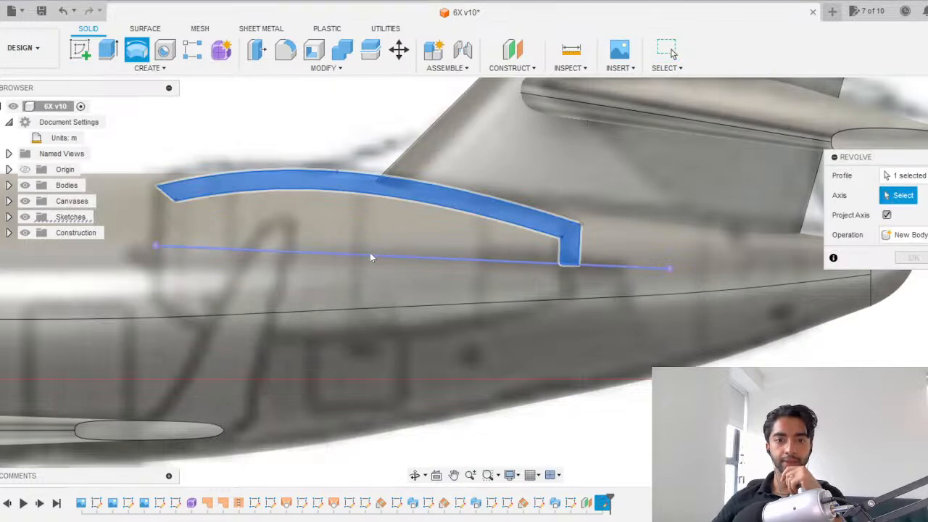
left_click(369, 253)
left_click(902, 293)
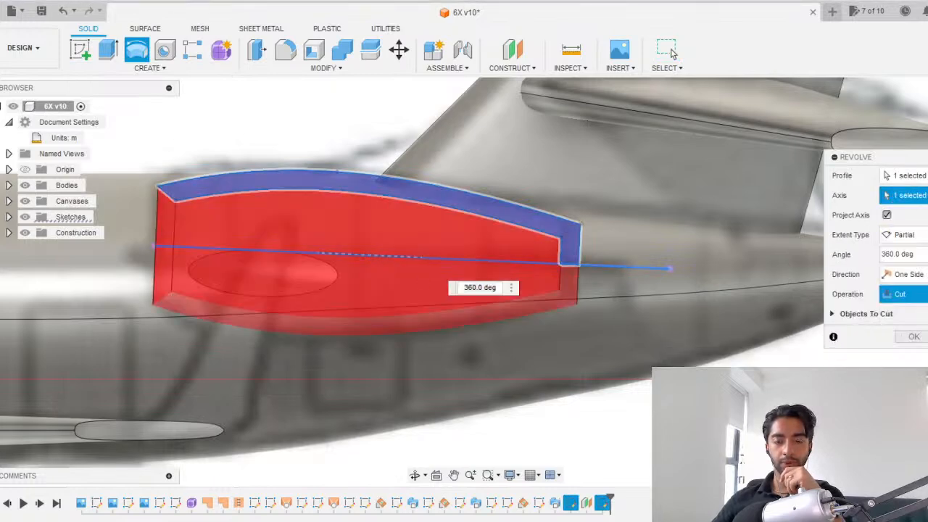
left_click(910, 350)
key("Return")
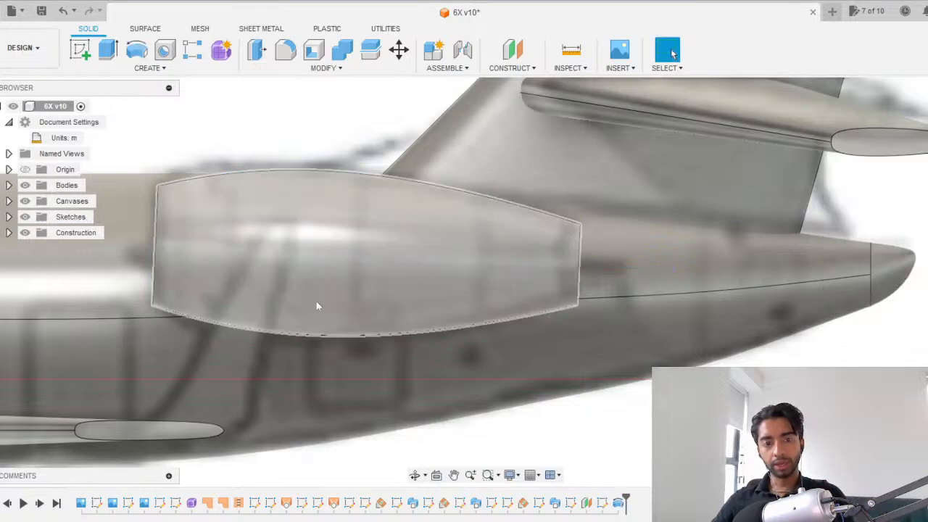
Check the interference between the engine nacelle body and the fuselage body.
scroll(316, 305, "down", 3)
middle_click_drag(272, 297, 436, 275, "shift")
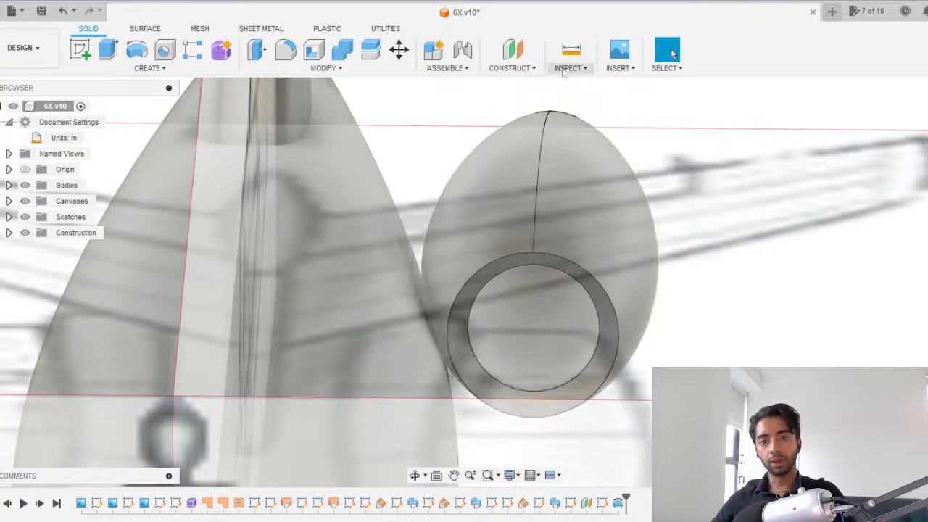
left_click(566, 68)
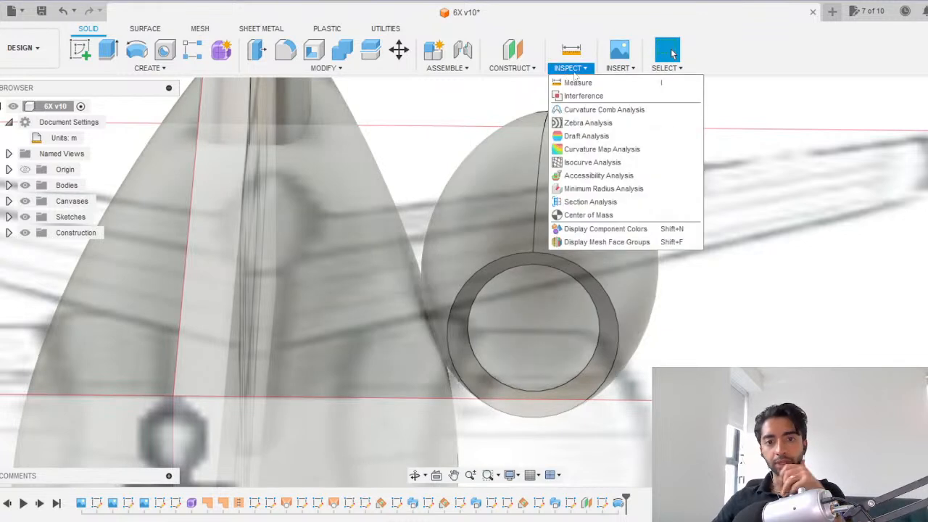
left_click(576, 94)
left_click(456, 246)
left_click(375, 275)
left_click(919, 215)
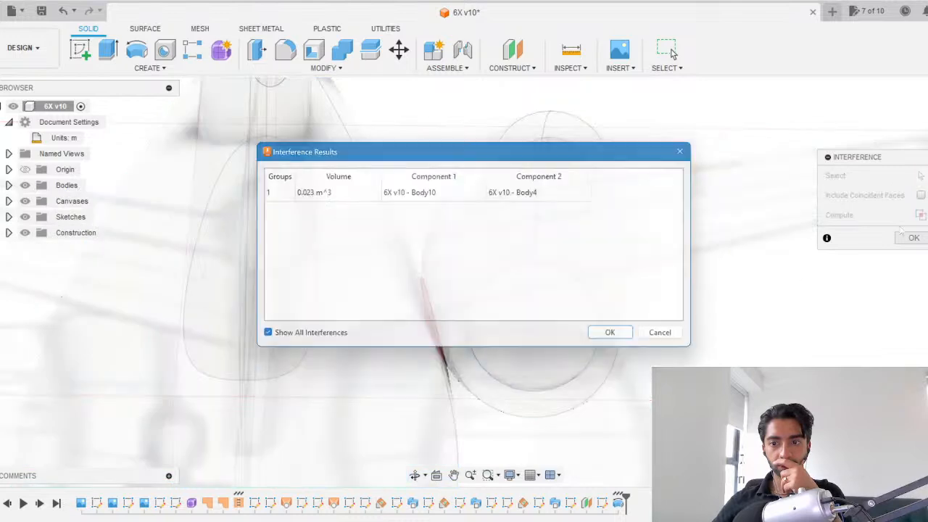
left_click_drag(505, 316, 761, 124)
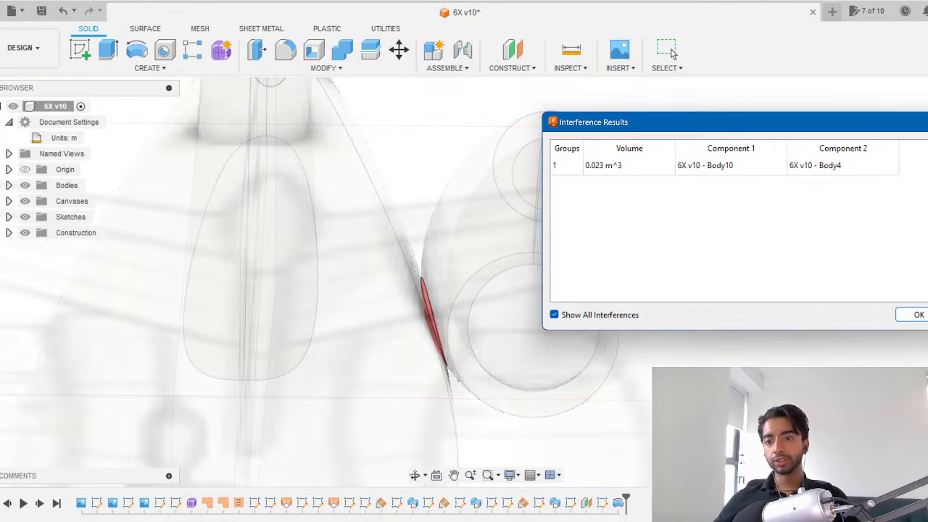
left_click(915, 314)
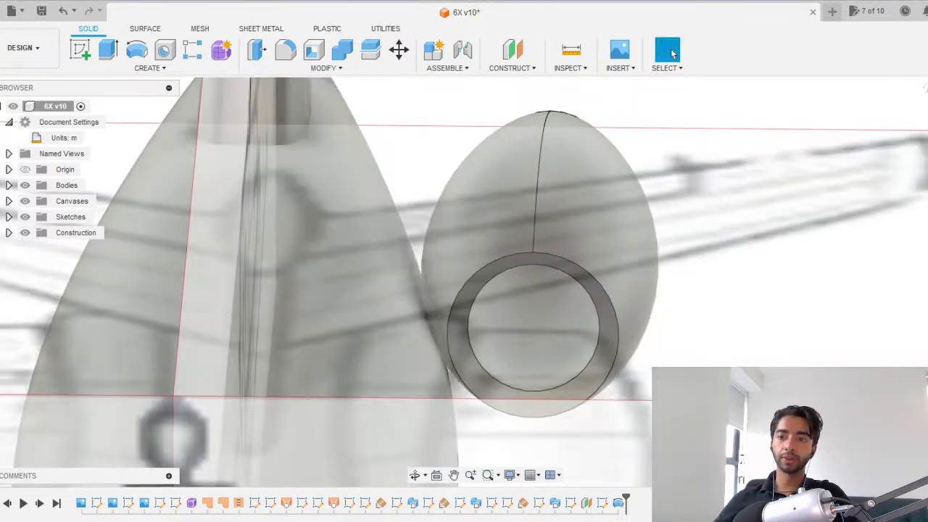
Examine the nacelle's fit against the fuselage and the reference canvases in front and top views.
left_click(927, 119)
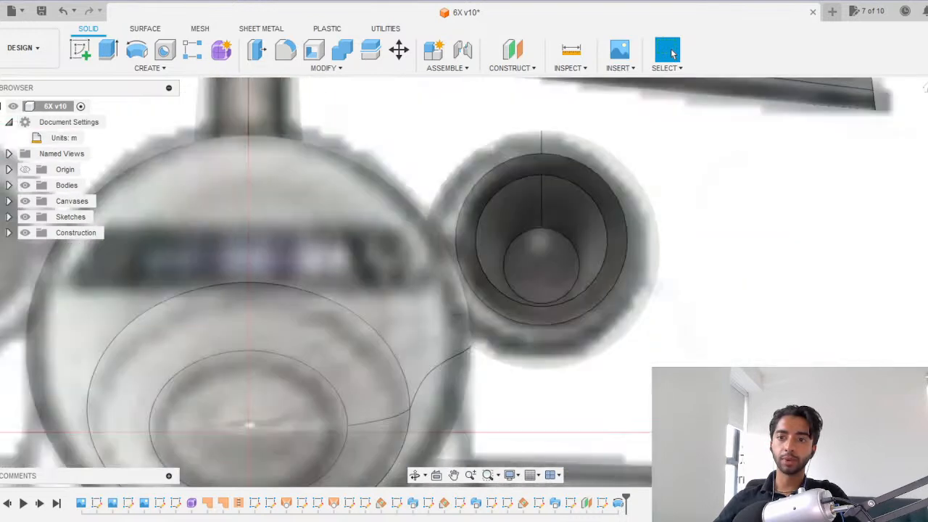
left_click(927, 101)
scroll(632, 212, "down", 3)
scroll(633, 211, "down", 2)
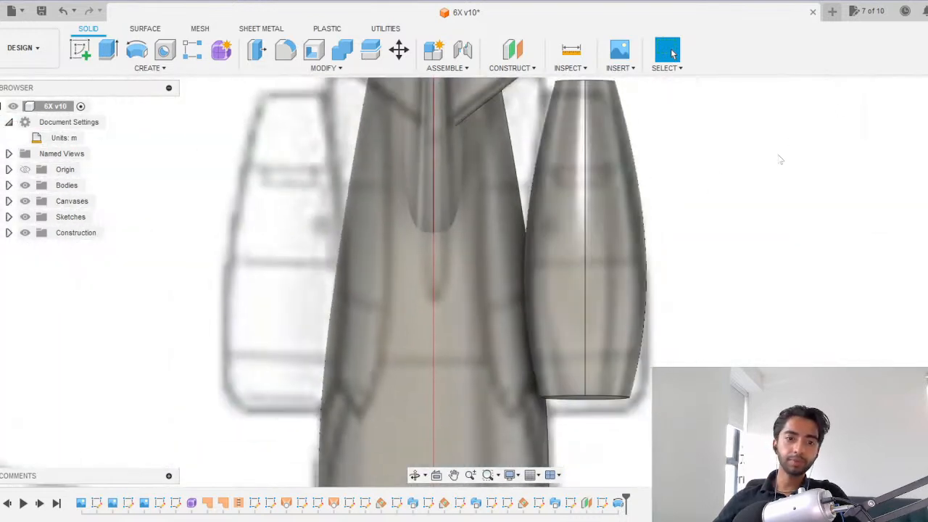
left_click(927, 87)
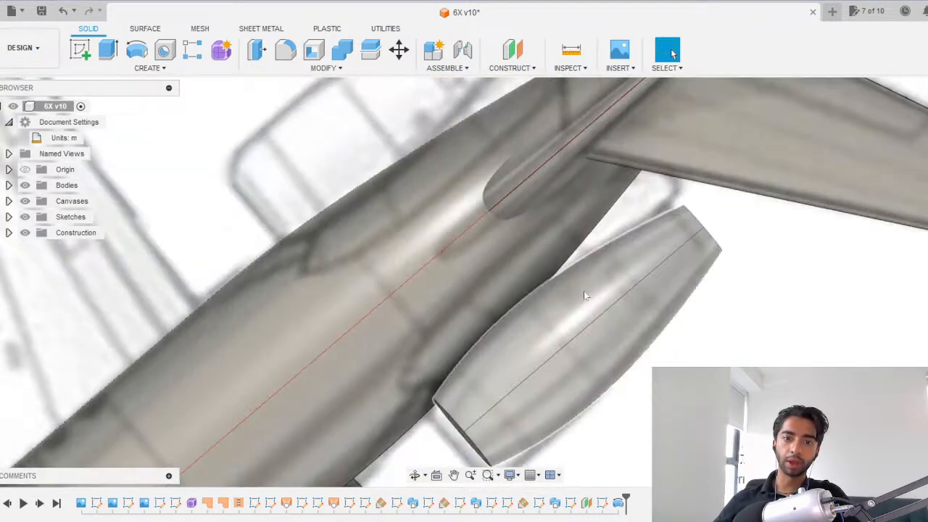
scroll(368, 340, "up", 3)
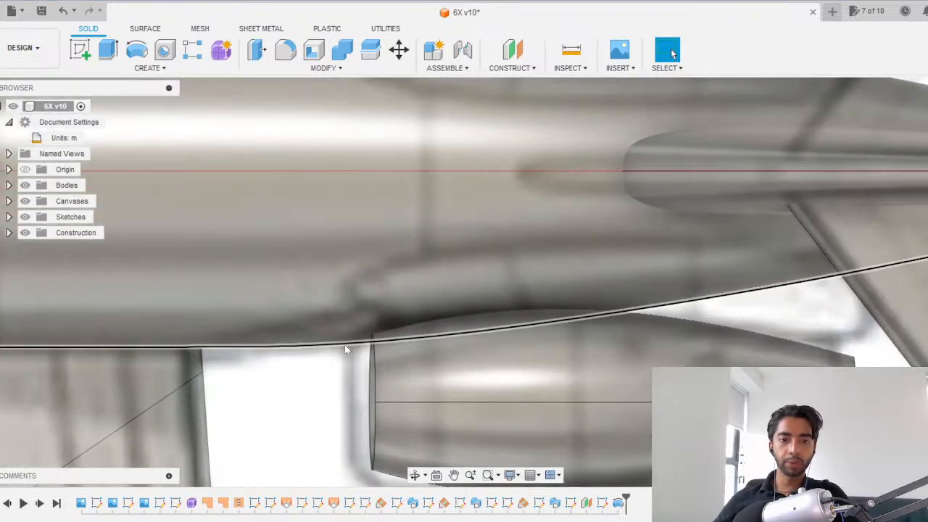
scroll(347, 344, "down", 3)
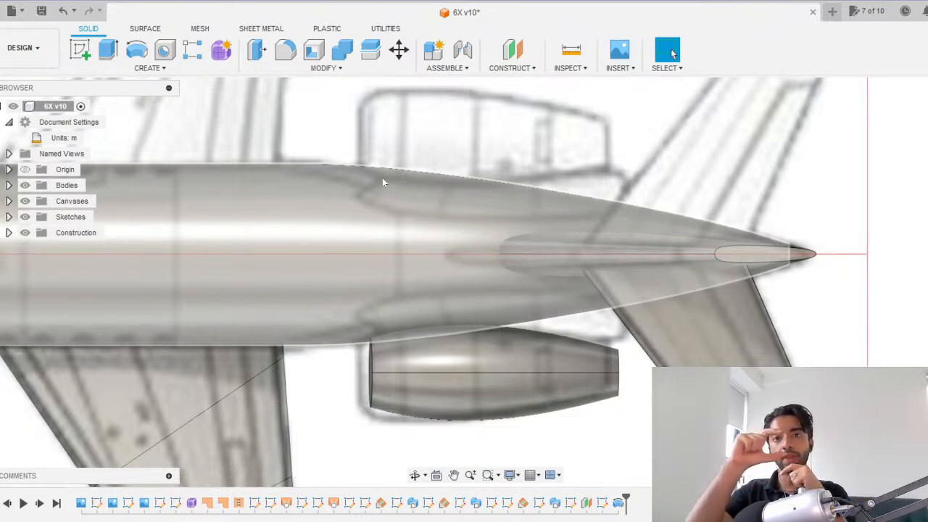
scroll(380, 290, "up", 3)
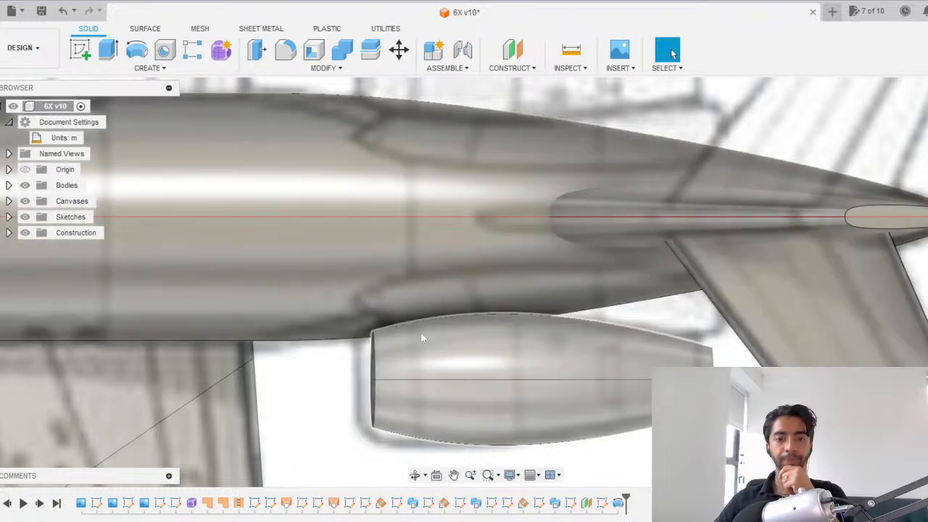
Open the fuselage form for editing and scale down the edge loop just behind the nacelle's front end.
left_click(400, 302)
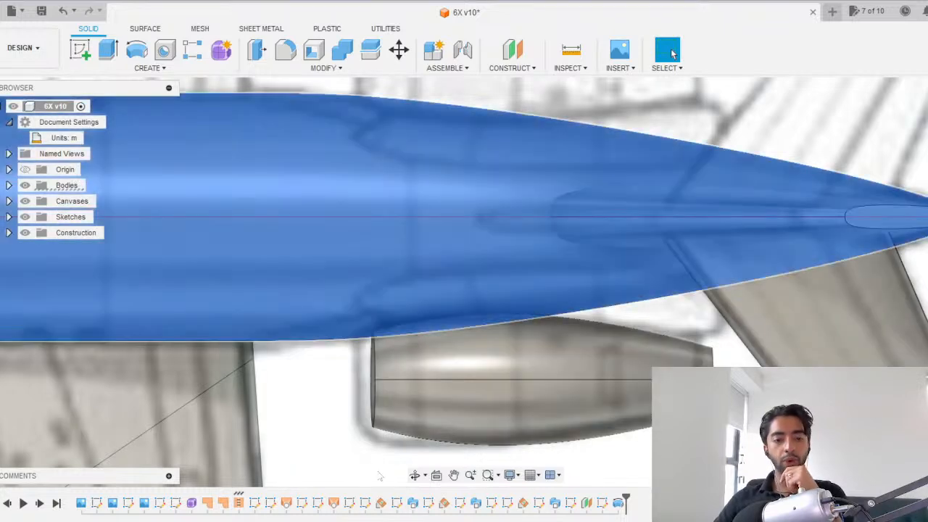
double_click(192, 502)
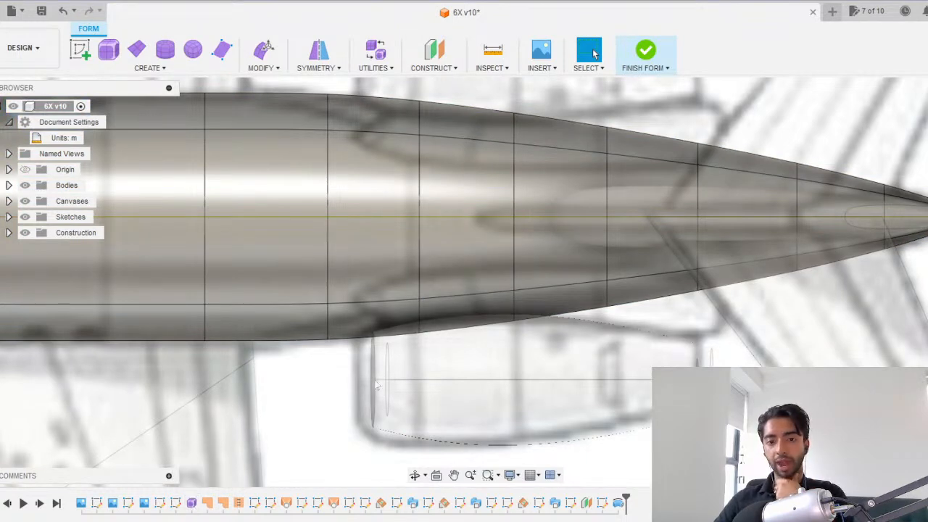
right_click(420, 288)
left_click(466, 266)
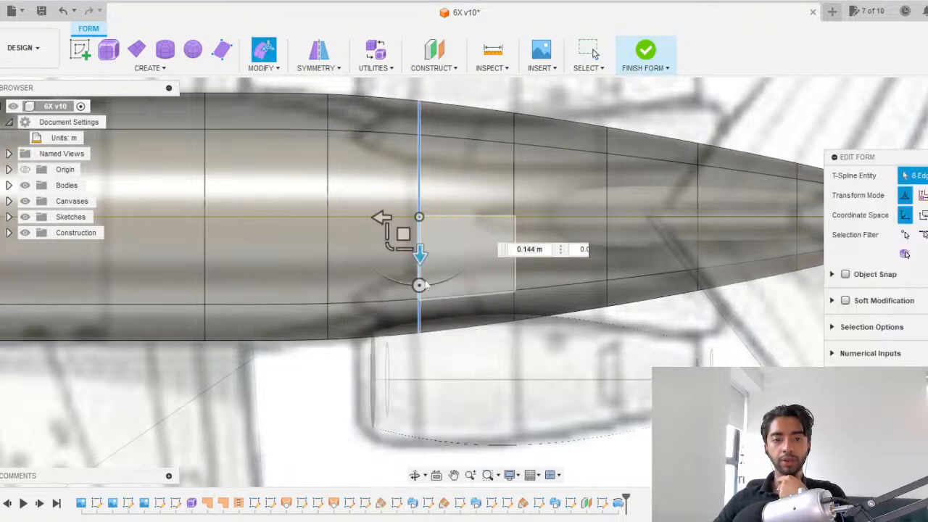
scroll(377, 309, "up", 2)
left_click_drag(378, 310, 379, 307)
Scale the next edge loop rearwards to about 0.842, narrow the loop behind it, and finish the form.
double_click(502, 259)
left_click_drag(474, 309, 473, 310)
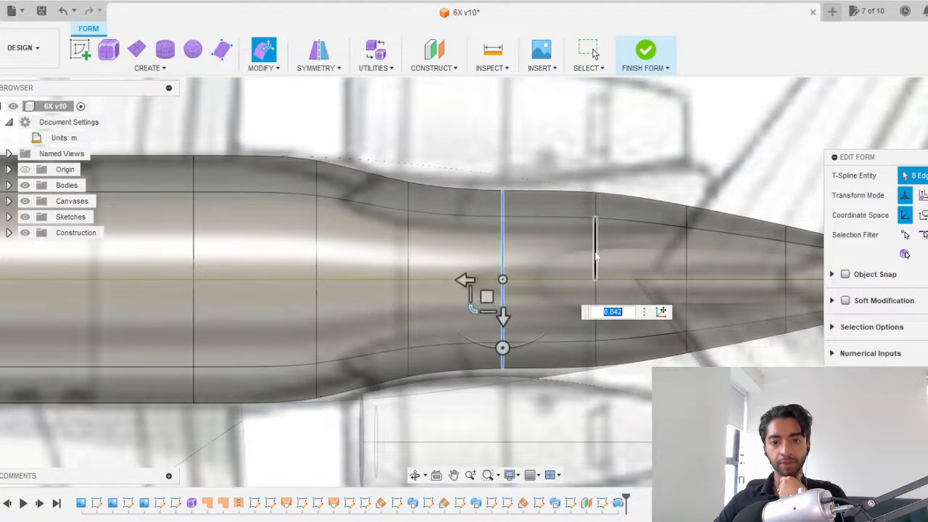
double_click(596, 256)
left_click_drag(564, 310, 565, 309)
key("Escape")
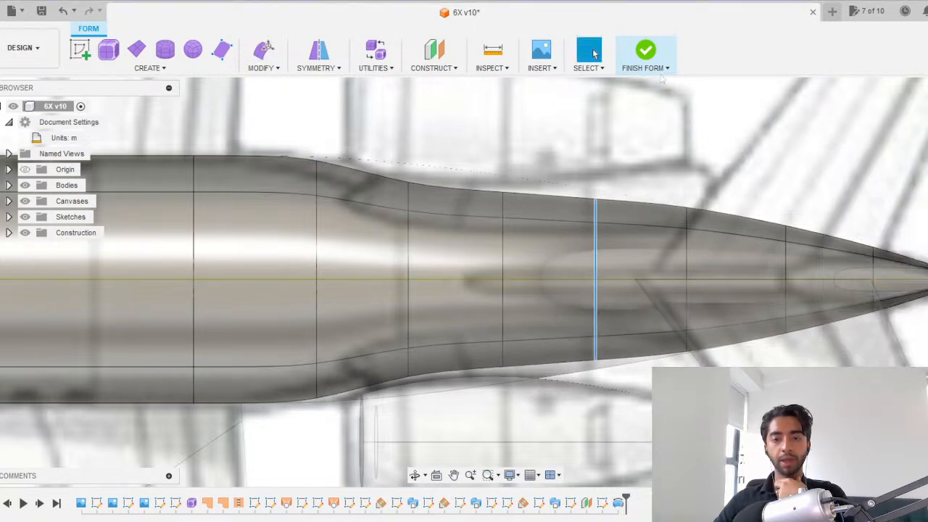
left_click(645, 51)
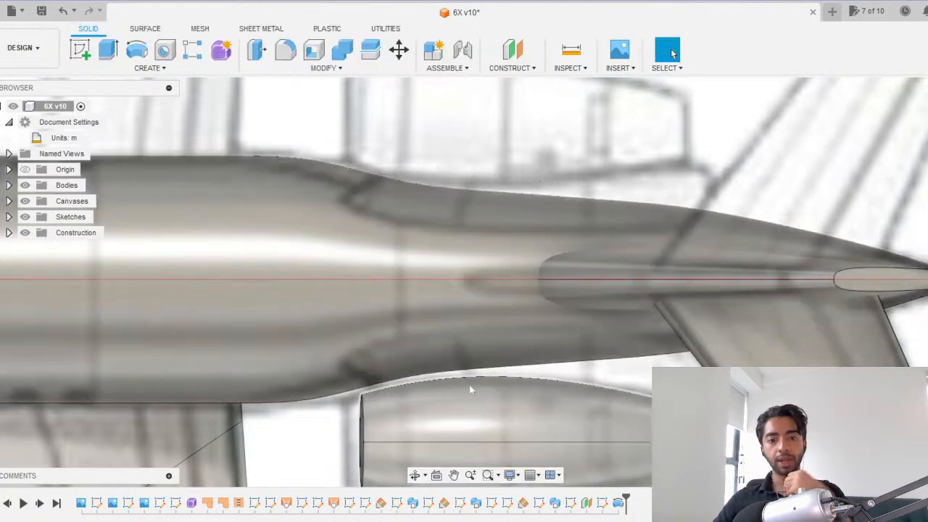
Examine the reshaped fuselage beside the nacelle in top view and compare it with the rendered scene of parked jets.
scroll(447, 379, "up", 2)
scroll(447, 381, "down", 1)
scroll(448, 382, "down", 3)
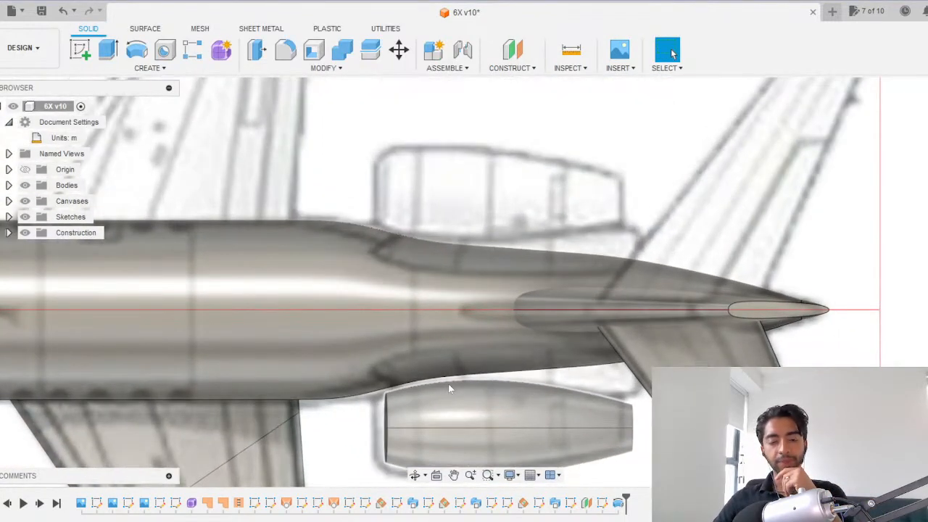
scroll(448, 388, "up", 1)
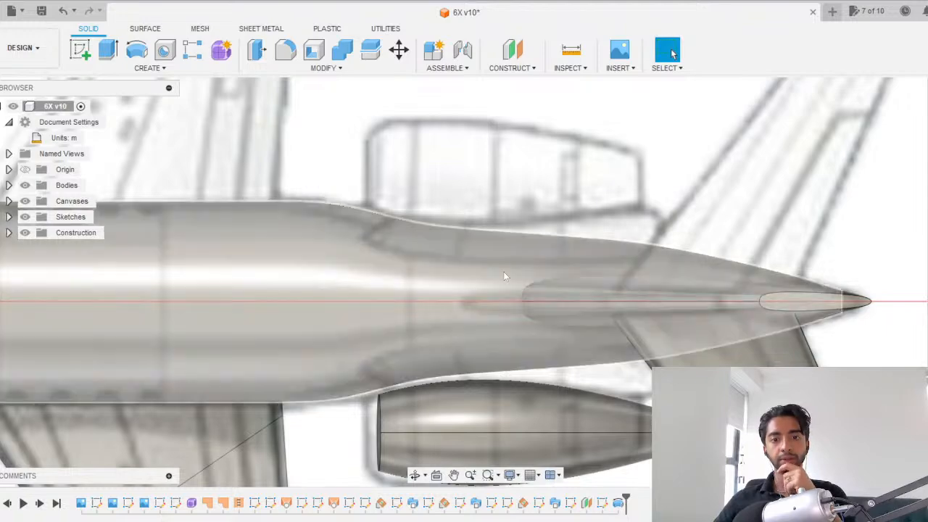
left_click(919, 3)
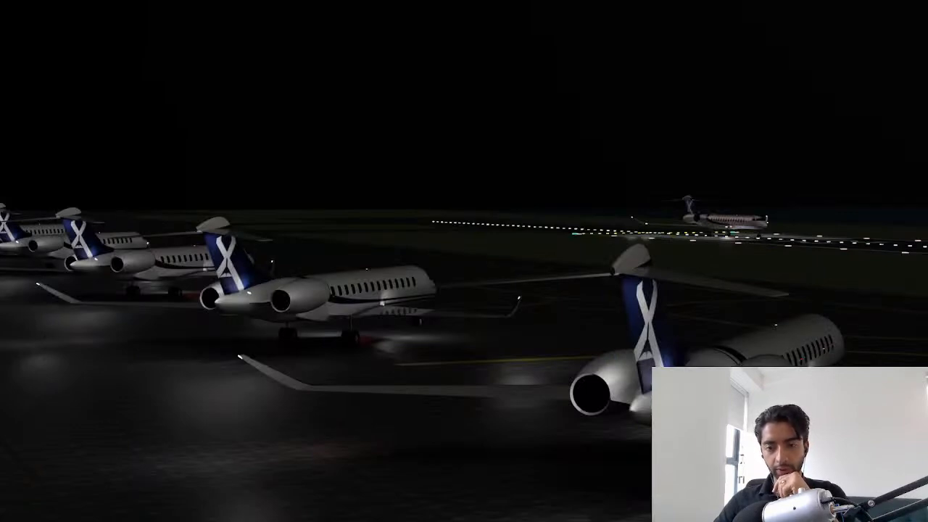
left_click(537, 520)
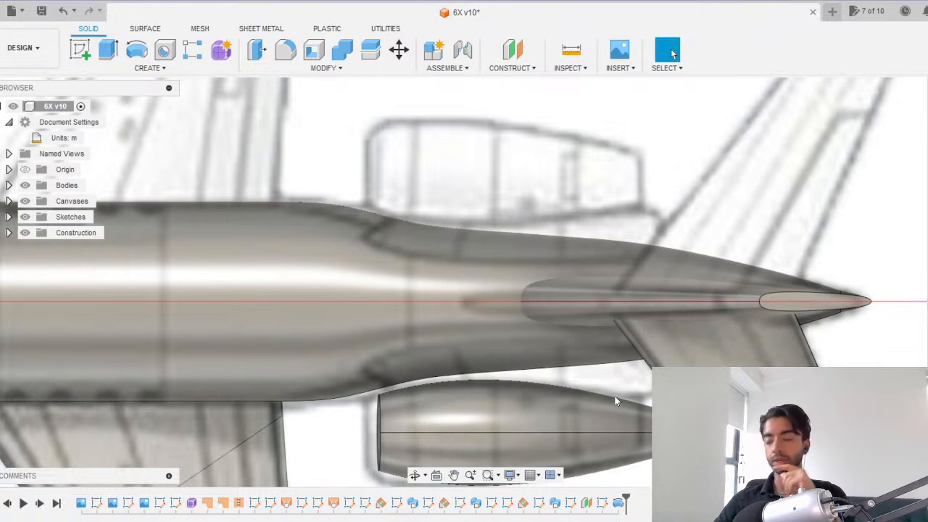
scroll(584, 382, "down", 5)
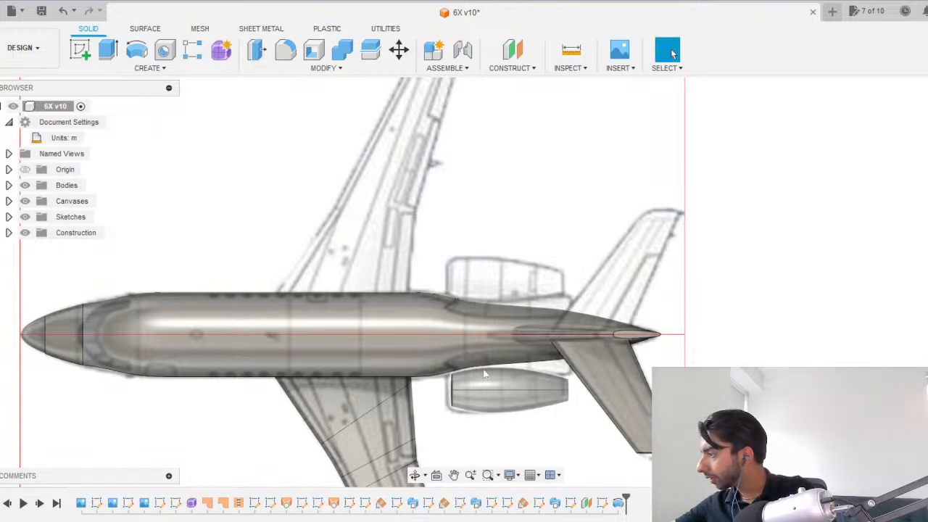
scroll(483, 369, "up", 6)
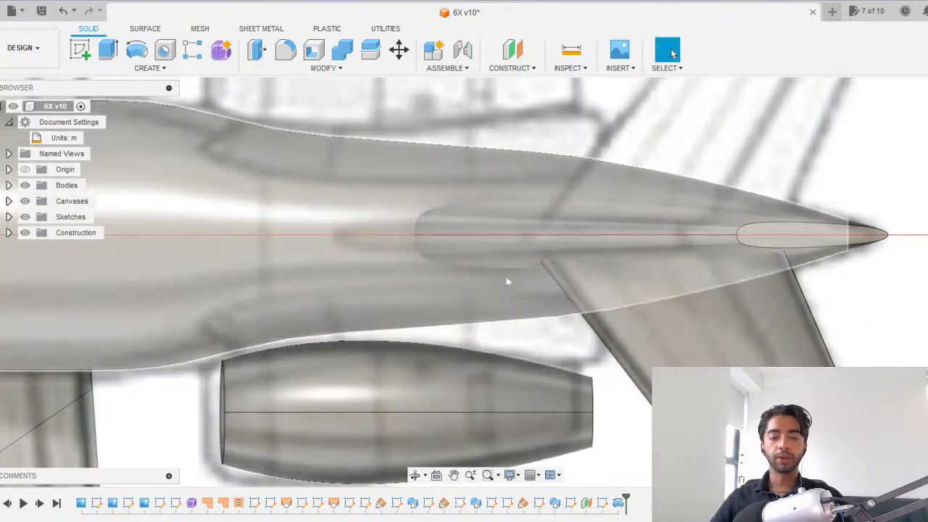
Start a new sketch on the vertical side plane running along the fuselage and show the nacelle in side view.
scroll(507, 324, "down", 3)
scroll(555, 368, "up", 3)
middle_click_drag(493, 353, 494, 309, "shift")
scroll(493, 309, "down", 6)
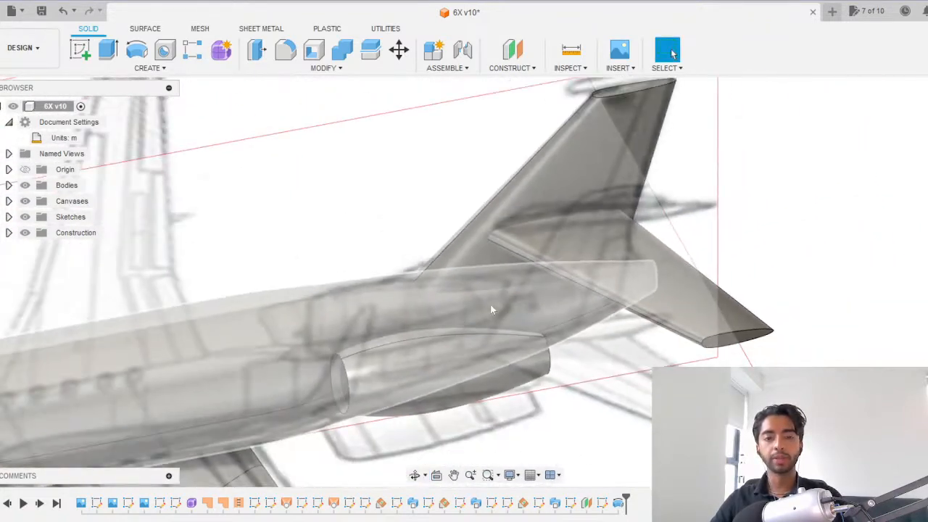
middle_click_drag(347, 381, 443, 303)
left_click(79, 49)
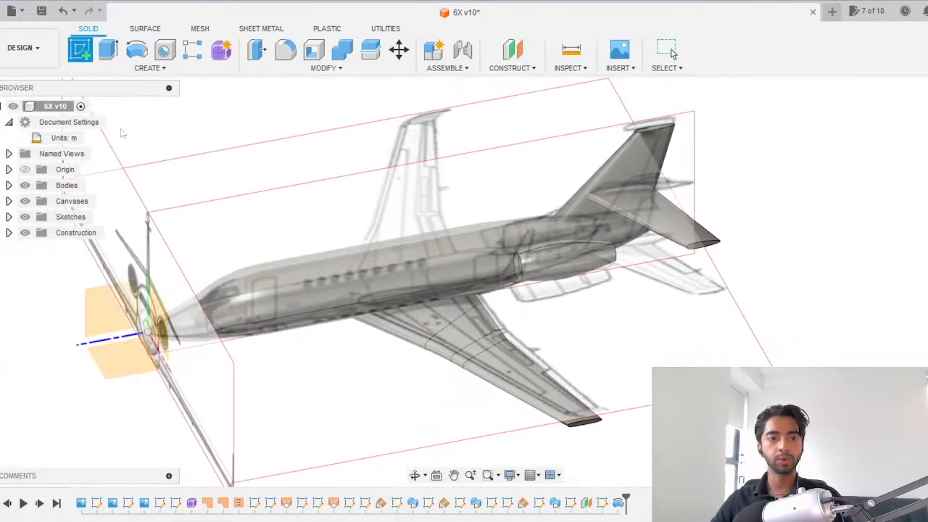
left_click(114, 301)
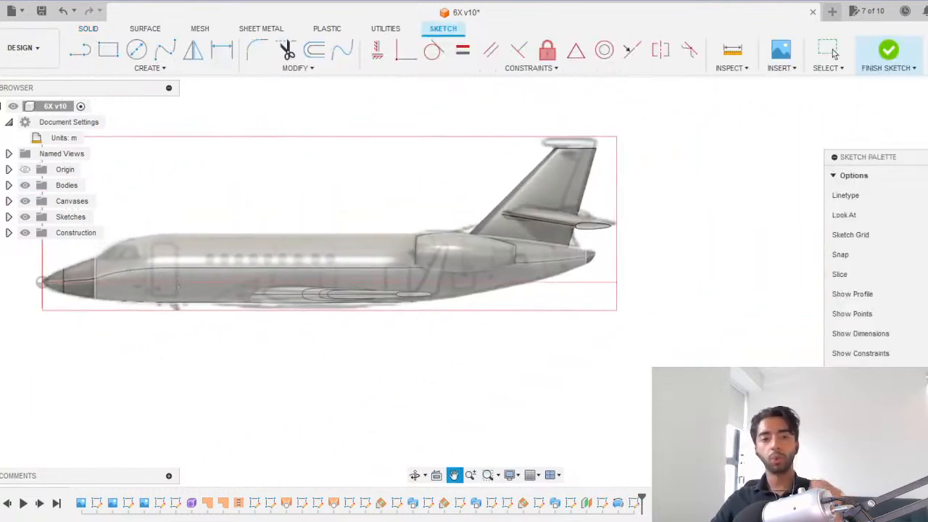
scroll(421, 274, "up", 3)
scroll(495, 252, "up", 5)
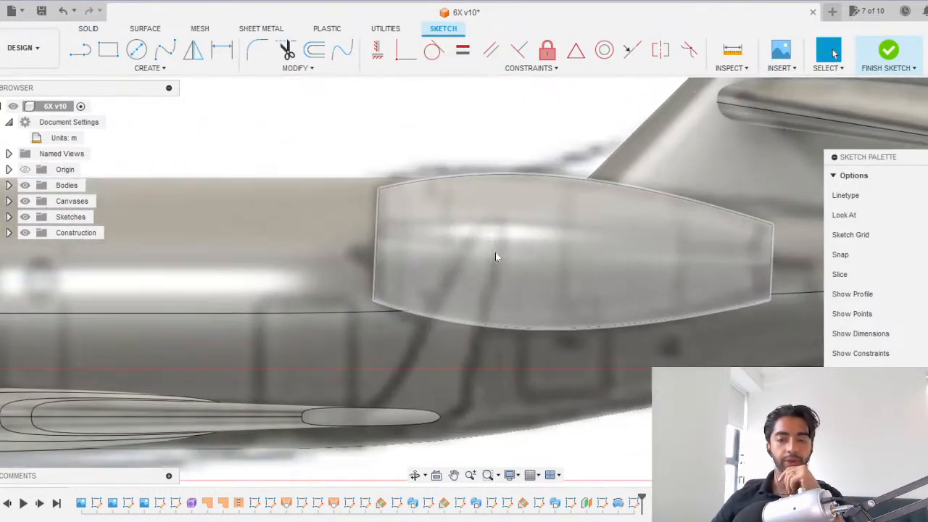
middle_click_drag(495, 252, 340, 283)
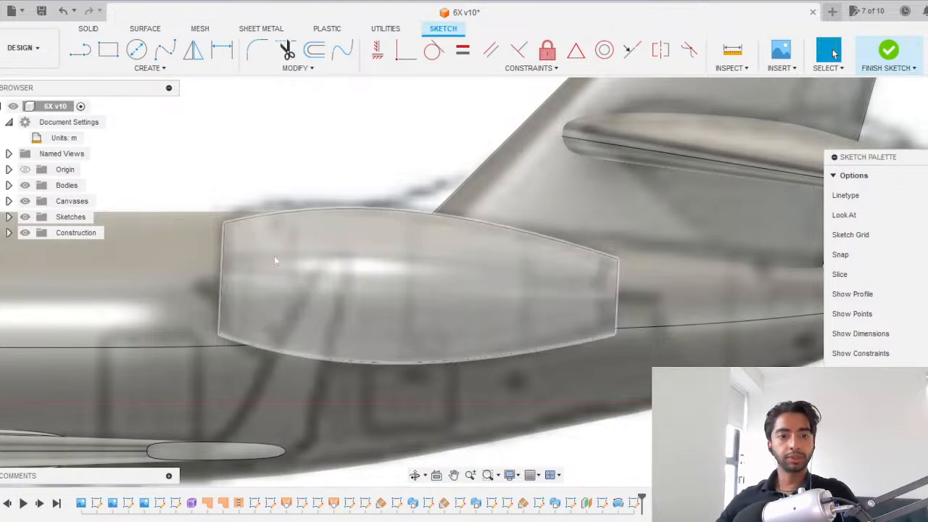
Examine the gap between nacelle and fuselage in top view, and study the AirInsight Falcon 6X photo in the browser's image results.
left_click(927, 101)
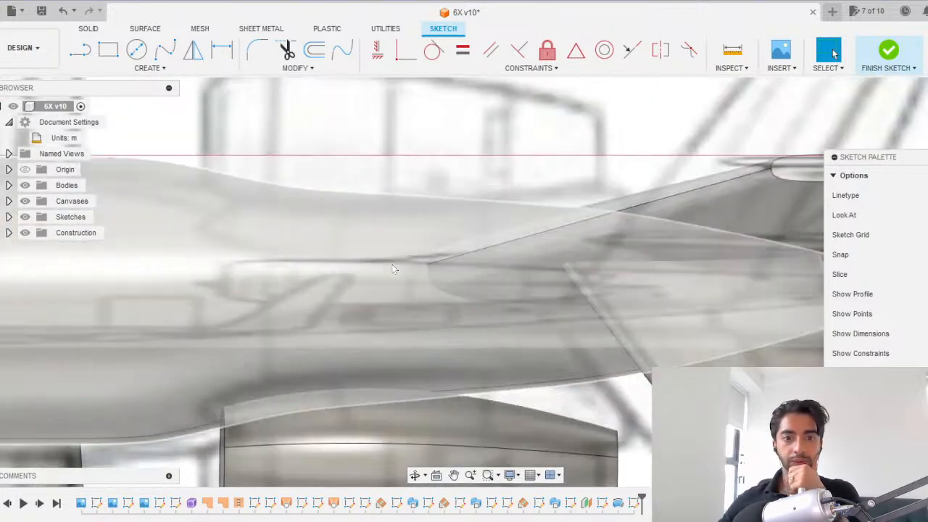
scroll(311, 314, "down", 3)
middle_click_drag(316, 310, 301, 300)
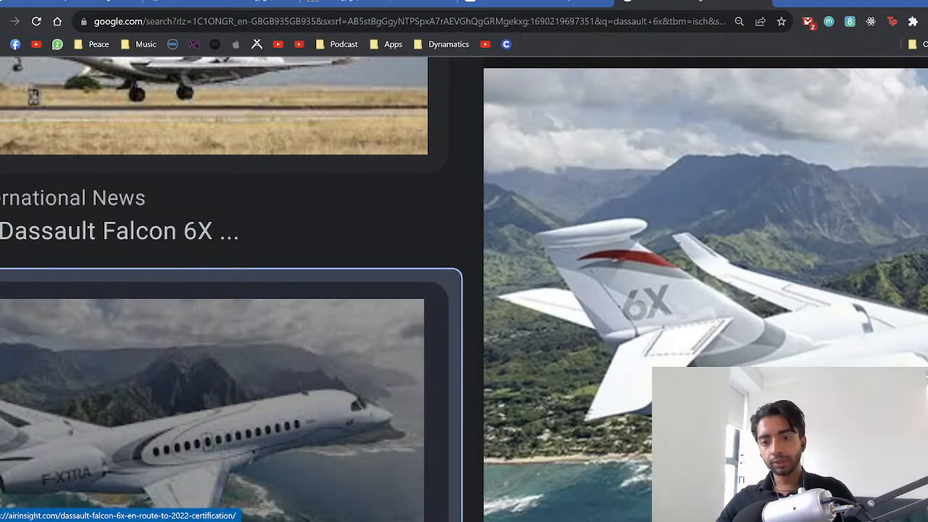
scroll(652, 290, "down", 2)
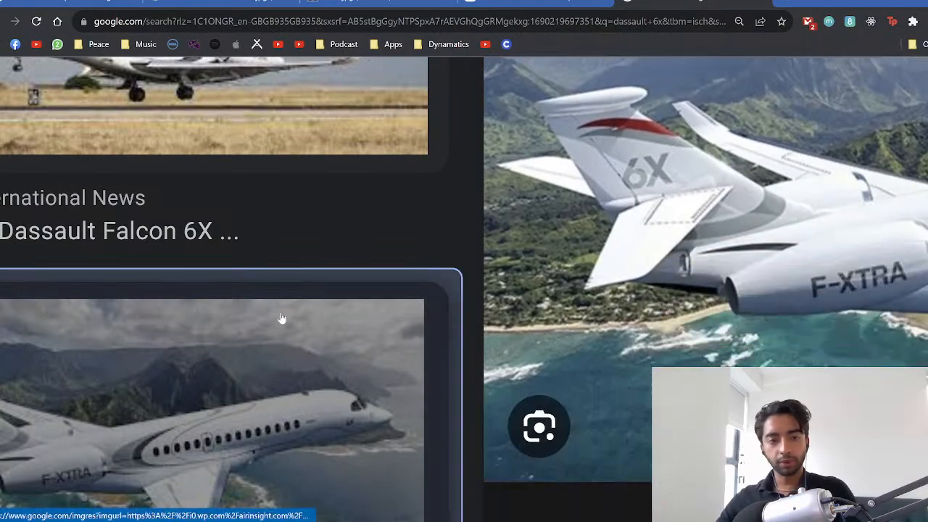
scroll(290, 321, "left", 5)
scroll(384, 218, "down", 1)
scroll(384, 219, "up", 3)
scroll(384, 219, "down", 5)
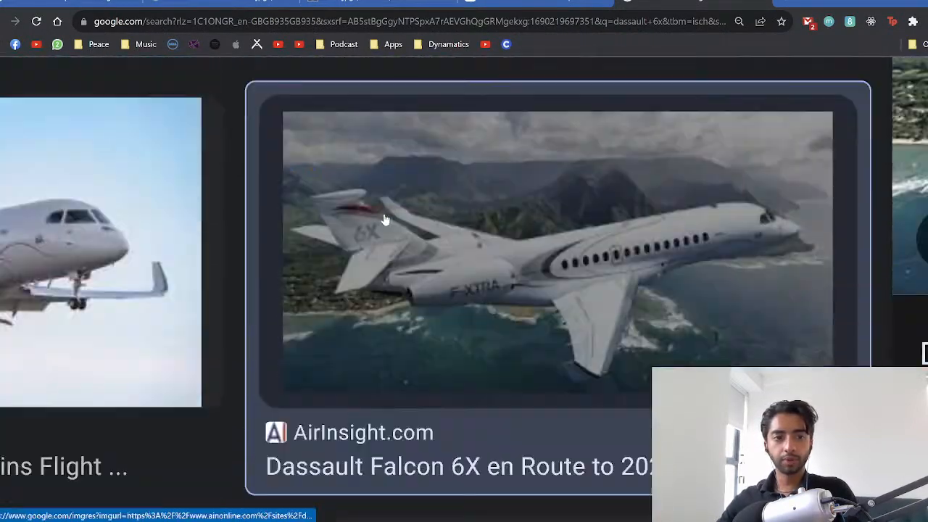
Open the Robb Report aerial photo of the Falcon 6X and compare its engine mounting with the model's top view.
scroll(383, 213, "down", 5, "ctrl")
scroll(455, 390, "down", 2)
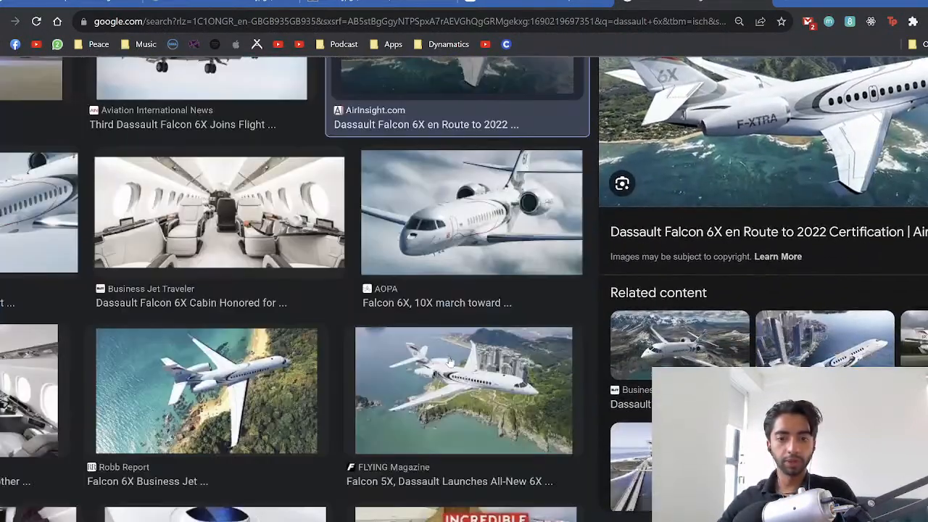
scroll(455, 390, "left", 3)
scroll(428, 380, "up", 3, "ctrl")
scroll(446, 373, "up", 3, "ctrl")
scroll(458, 368, "right", 4)
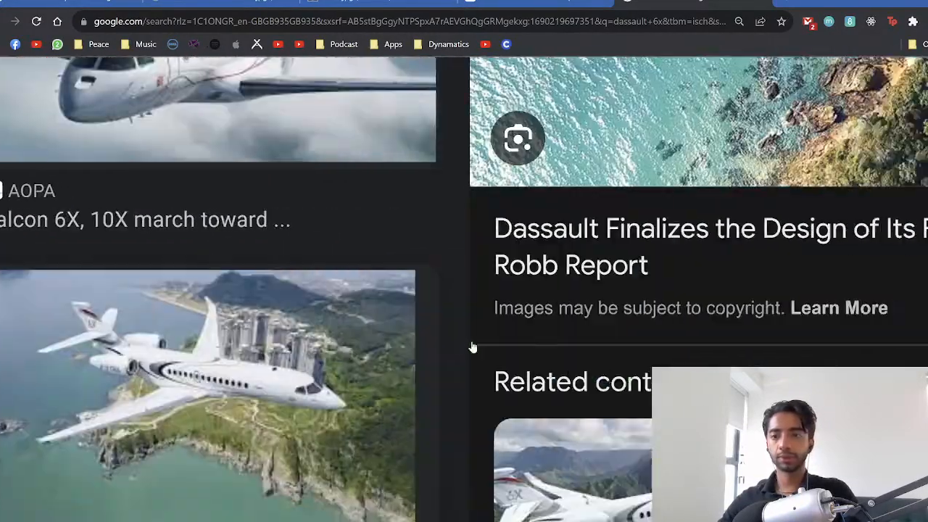
scroll(217, 333, "up", 3)
scroll(210, 333, "right", 2)
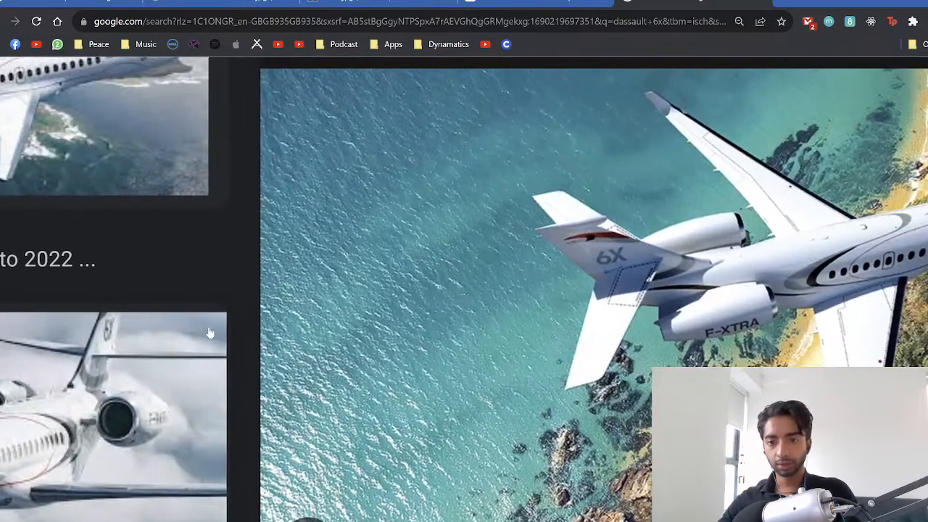
scroll(670, 317, "up", 2, "ctrl")
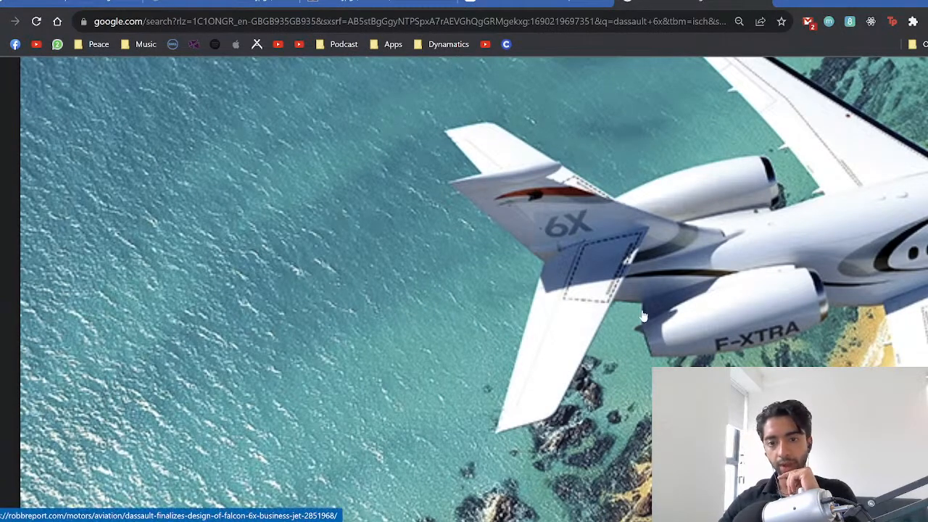
left_click(569, 521)
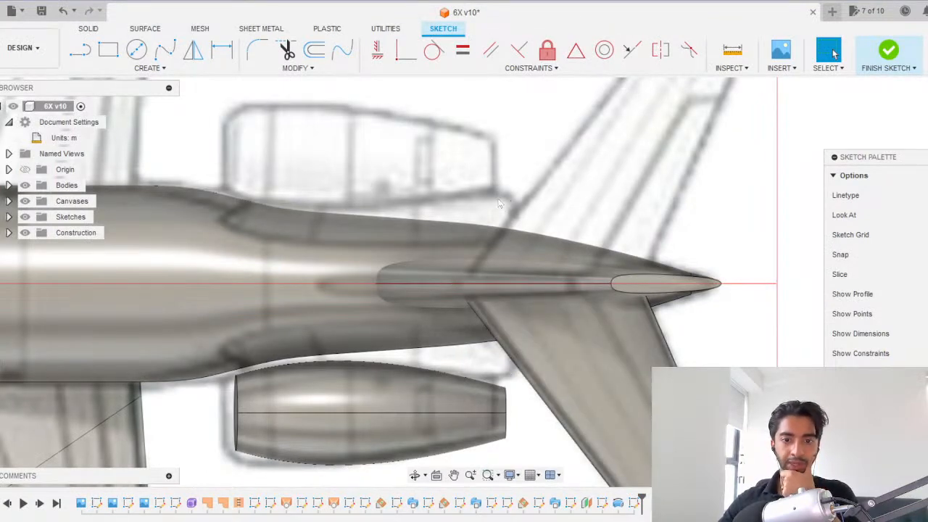
left_click(456, 521)
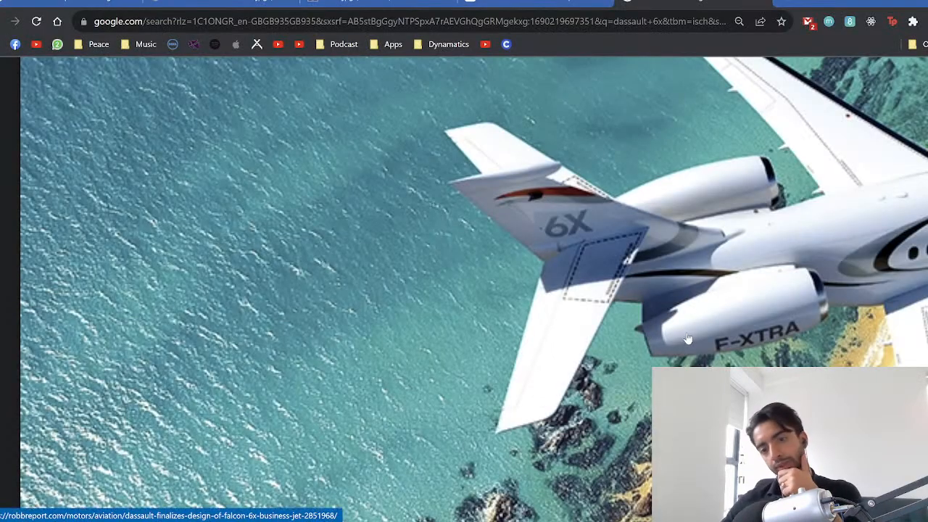
left_click(457, 521)
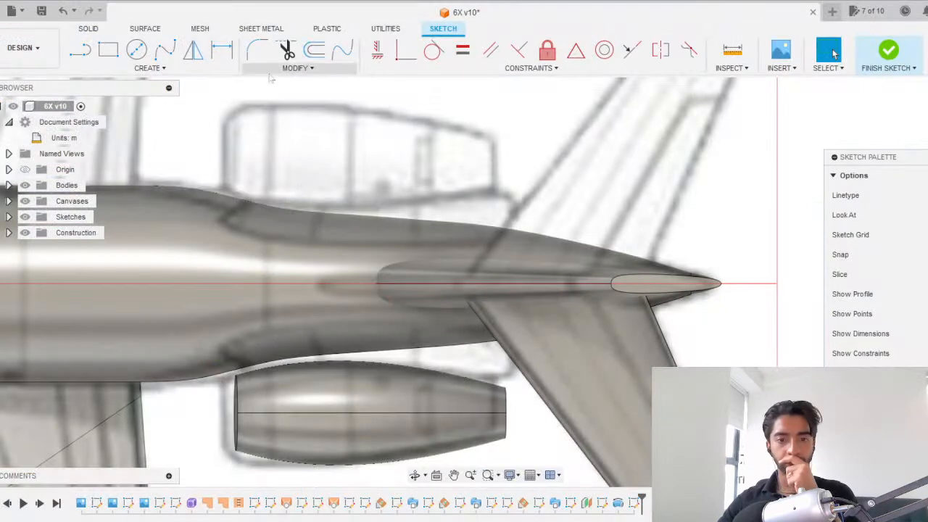
Draw a straight line along the aircraft centreline, spanning roughly from the nacelle's front end to its rear end.
left_click(80, 49)
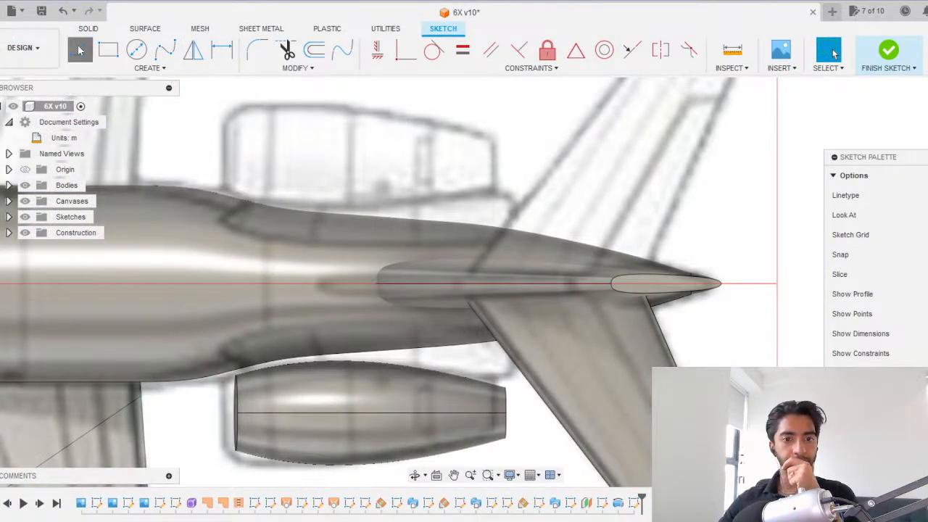
left_click(242, 290)
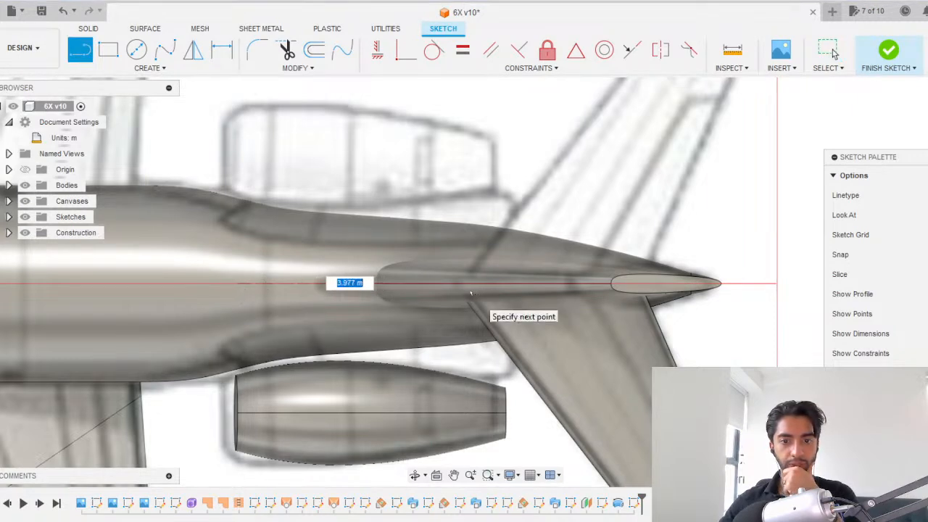
left_click(487, 284)
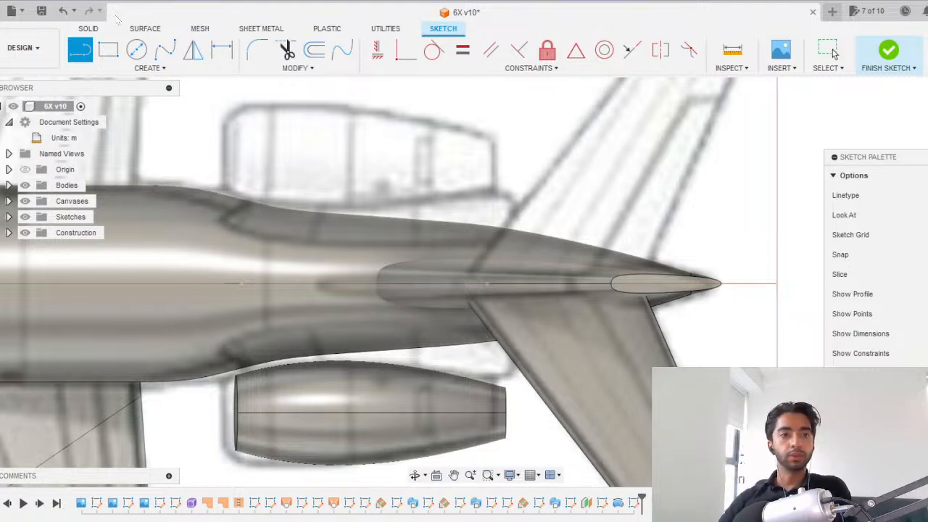
Review the file types available for exporting the design, and leave without exporting.
left_click(11, 11)
left_click(29, 174)
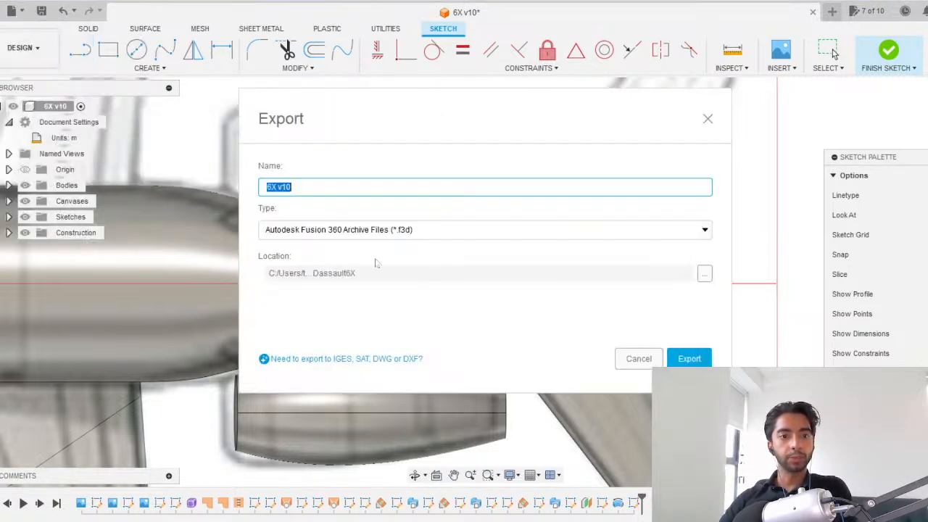
left_click(704, 233)
scroll(467, 278, "down", 2)
scroll(466, 278, "down", 1)
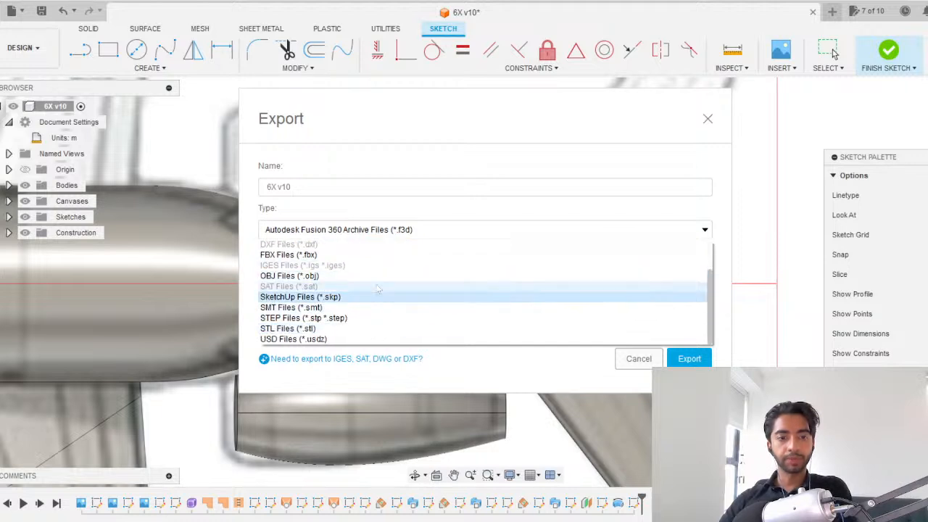
scroll(356, 288, "up", 2)
scroll(348, 284, "up", 1)
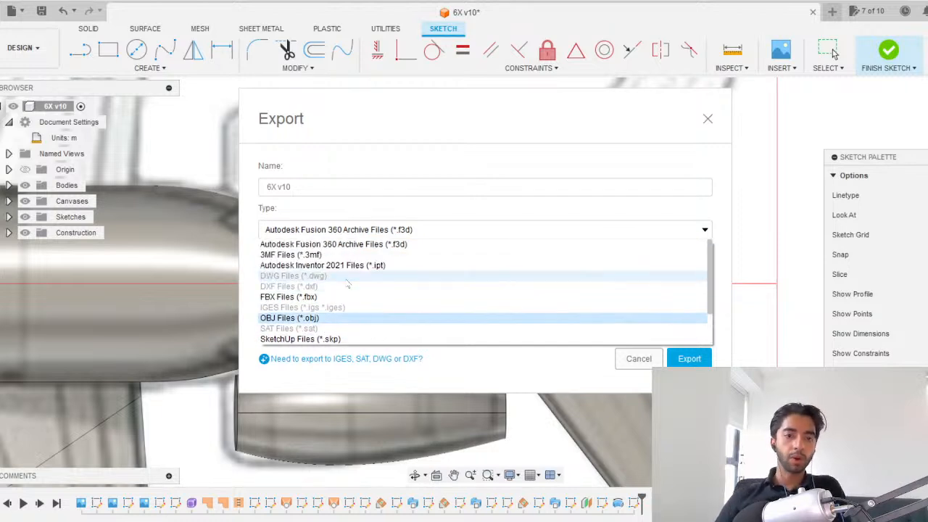
scroll(348, 284, "down", 2)
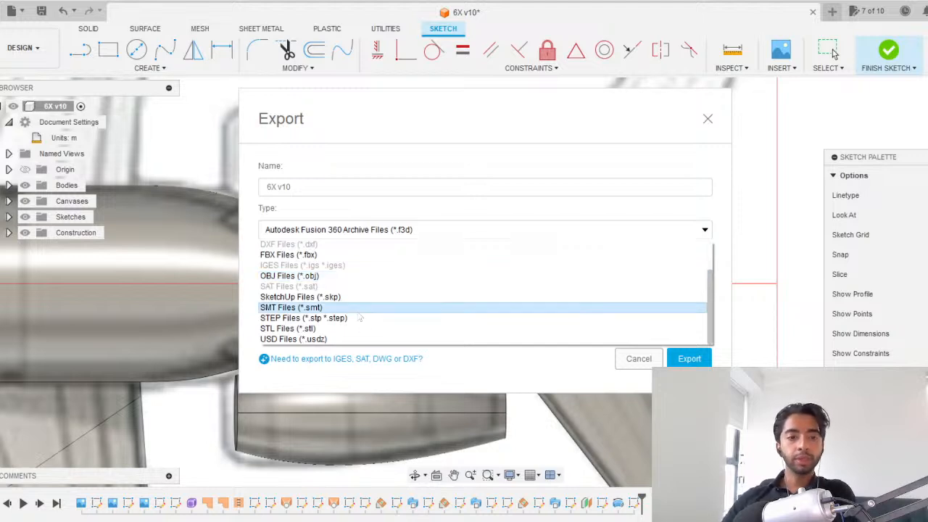
left_click(314, 381)
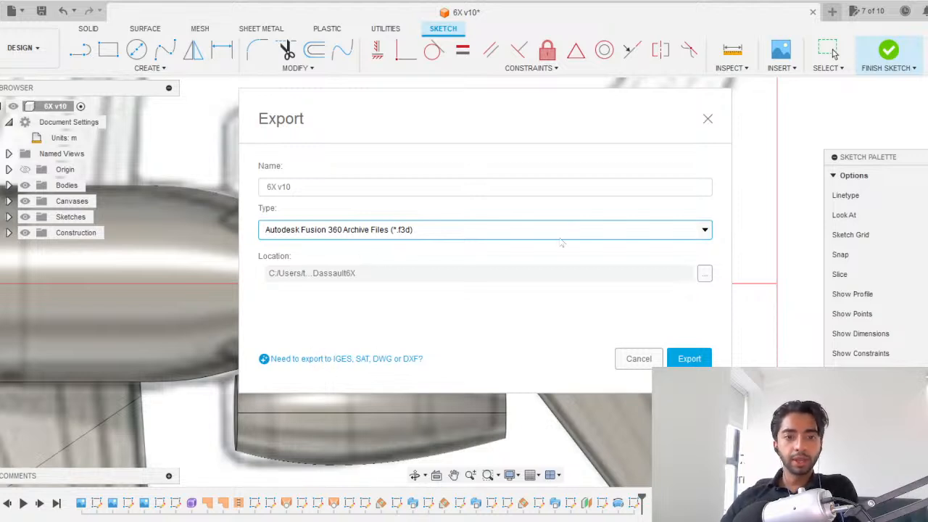
left_click(628, 357)
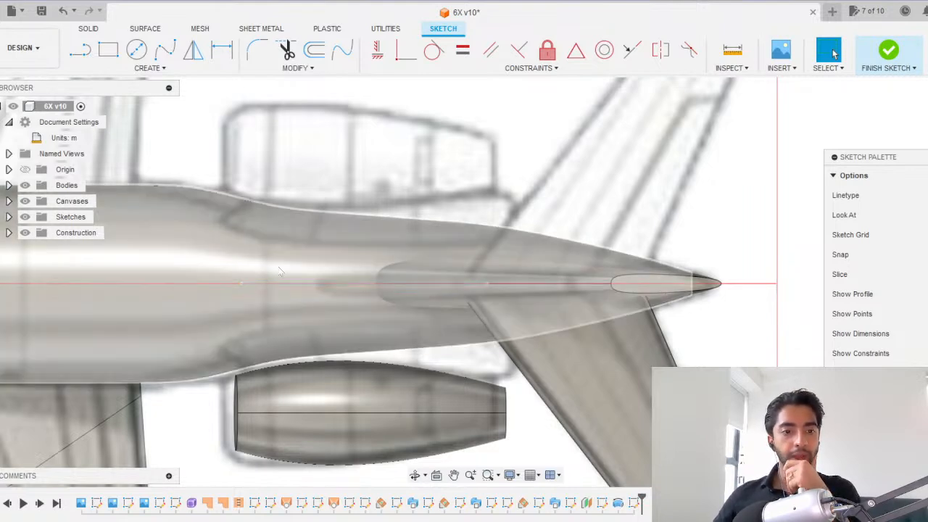
Raise the sketched line to about the nacelle's mid-height in side view and extend its rear end slightly.
left_click(926, 125)
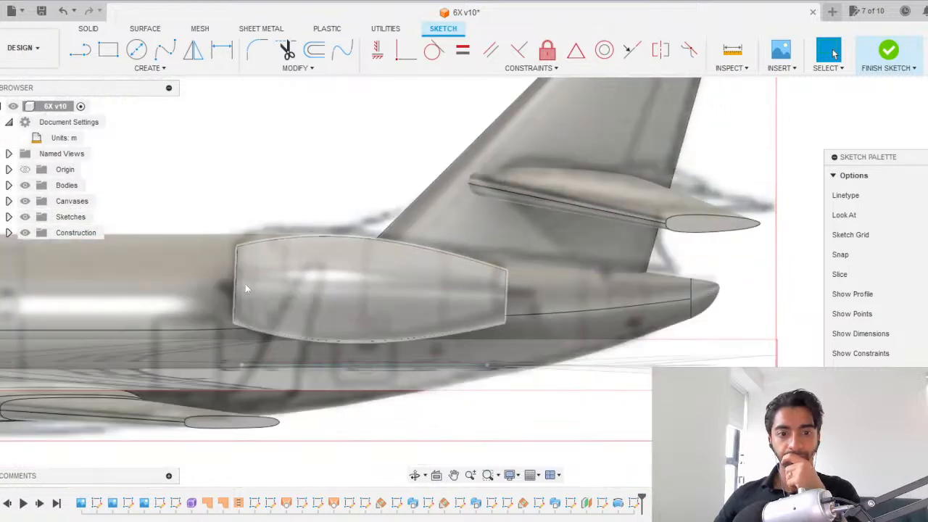
scroll(261, 334, "up", 3)
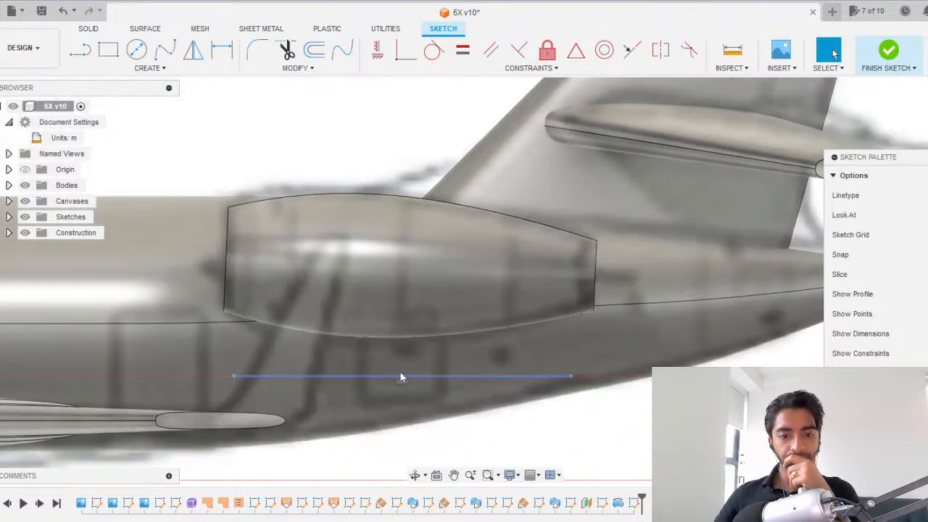
left_click_drag(400, 374, 401, 256)
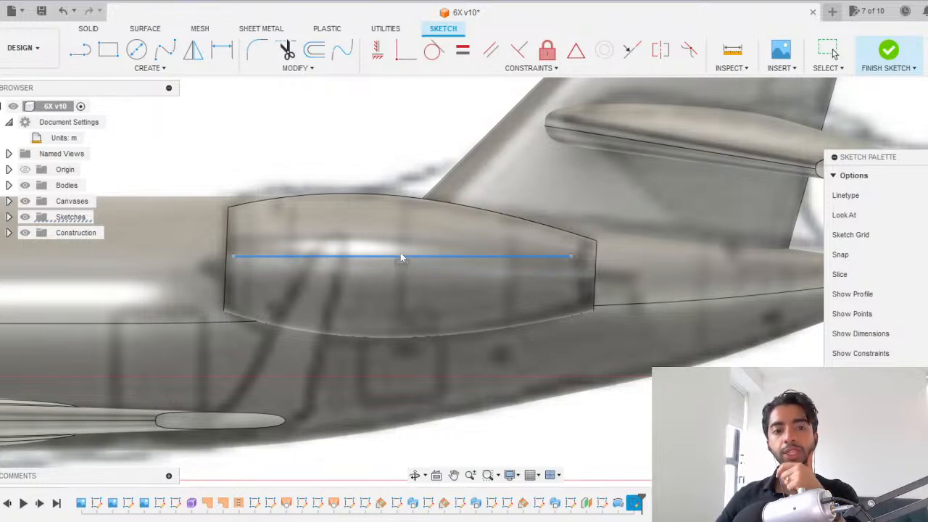
mouse_move(570, 258)
left_mouse_down()
mouse_move(572, 270)
mouse_move(575, 255)
left_mouse_up()
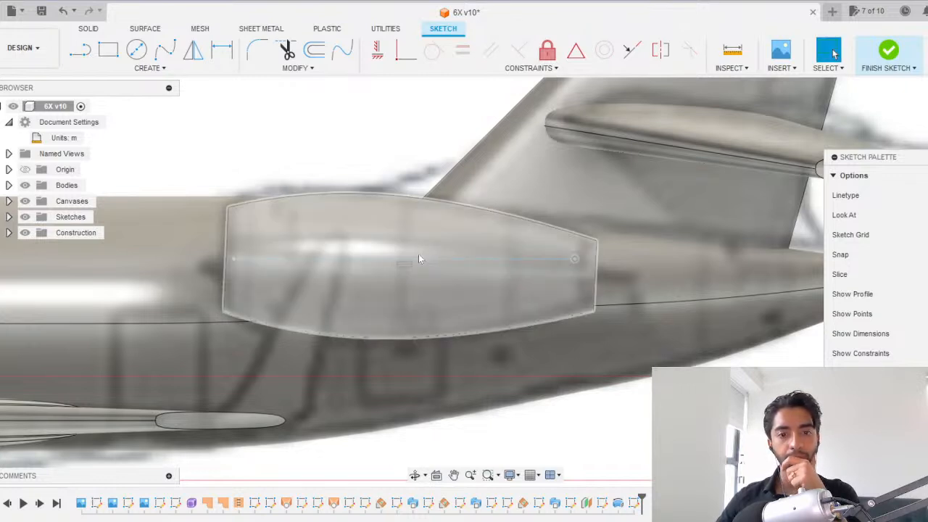
left_click_drag(419, 257, 422, 273)
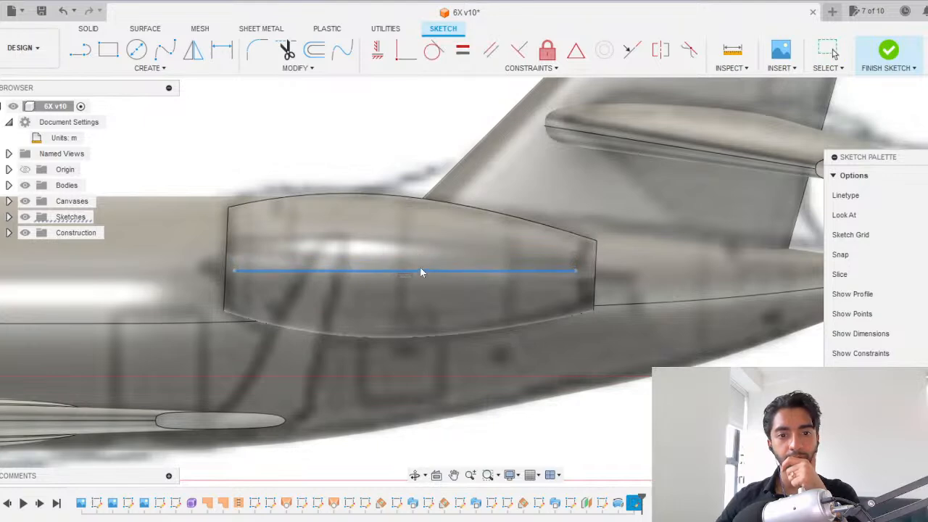
Draw a control point spline arching above the line, from its front end to its rear end, as an upper airfoil contour.
left_click(165, 69)
mouse_move(109, 175)
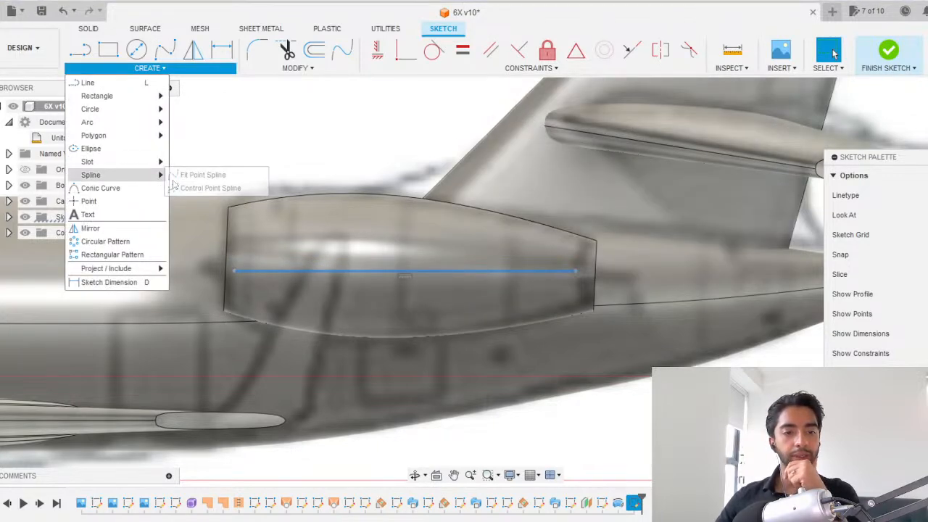
left_click(212, 189)
left_click(234, 252)
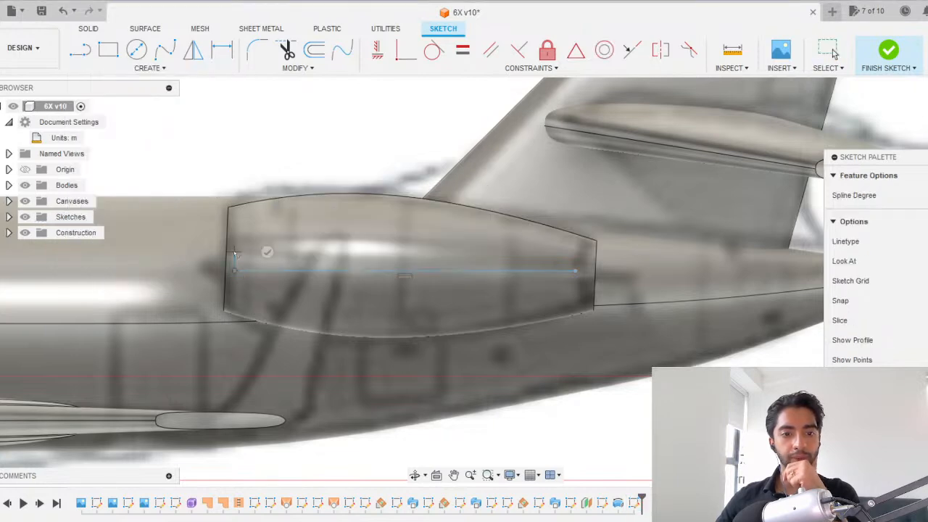
left_click(282, 237)
left_click(384, 249)
left_click(522, 252)
left_click(575, 270)
key("Return")
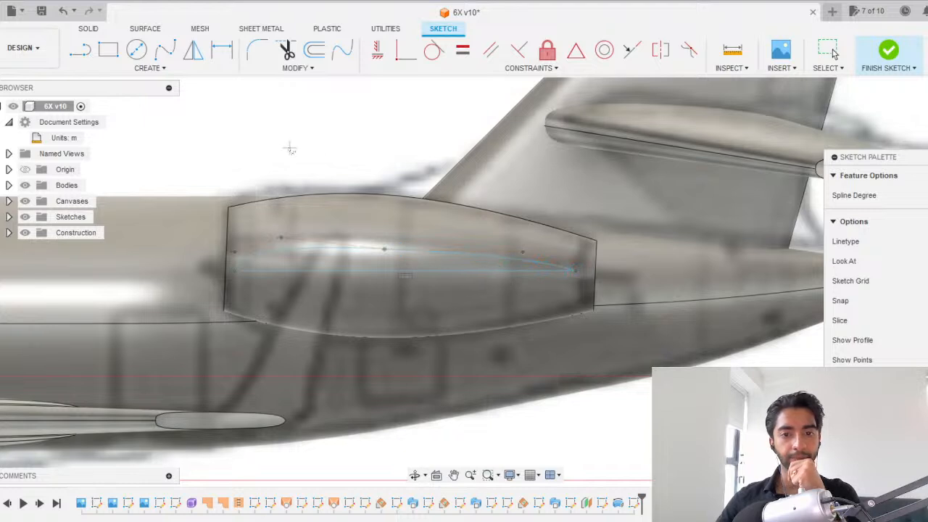
key("Escape")
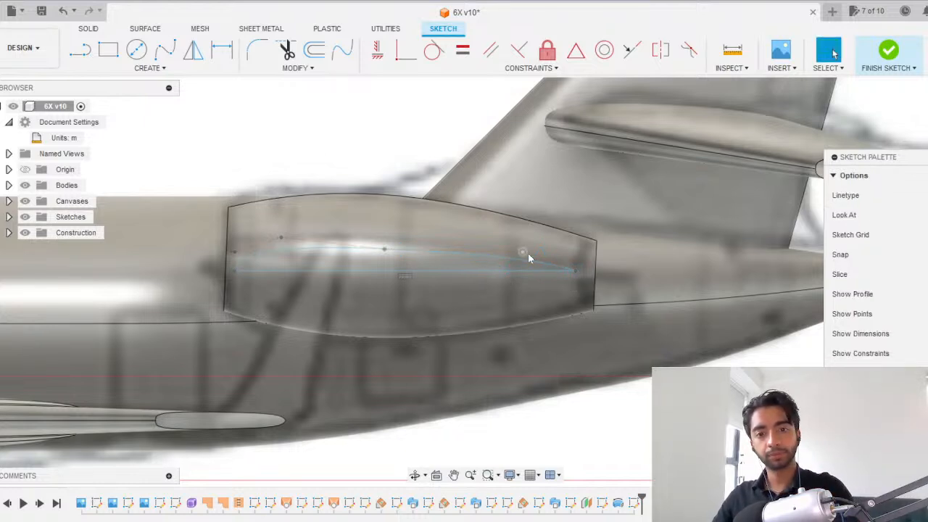
Mirror the upper spline about the straight chord line to complete the symmetric airfoil profile, and finish the sketch.
left_click(193, 49)
left_click(391, 244)
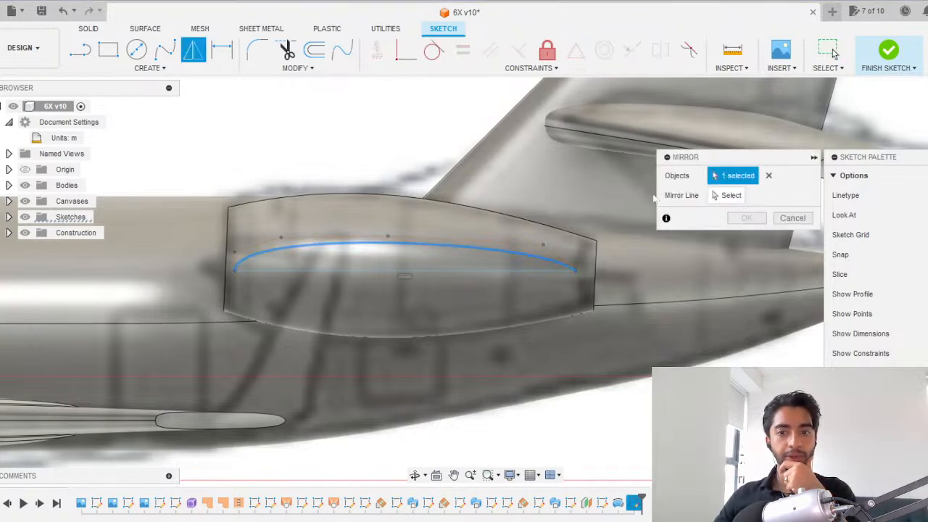
left_click(341, 269)
key("Return")
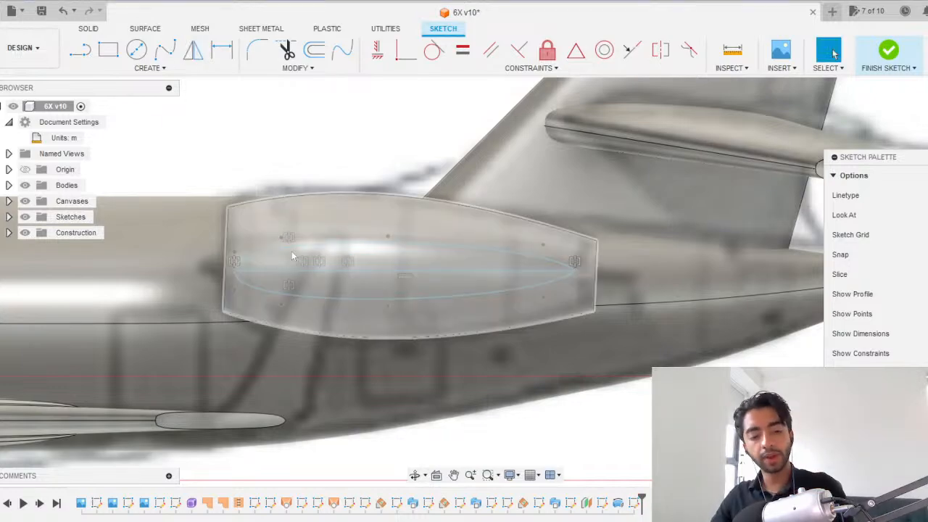
middle_click_drag(291, 251, 299, 268, "shift")
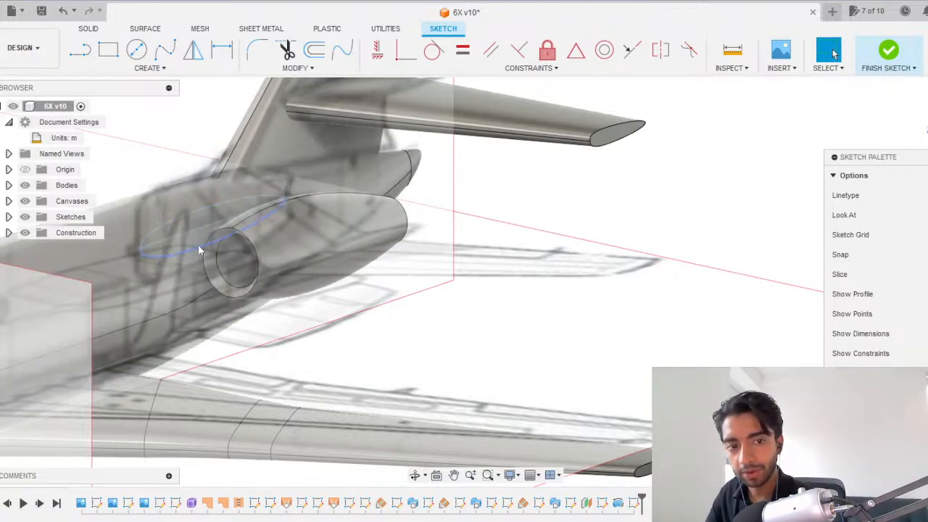
middle_click_drag(254, 294, 363, 334)
scroll(364, 386, "up", 1)
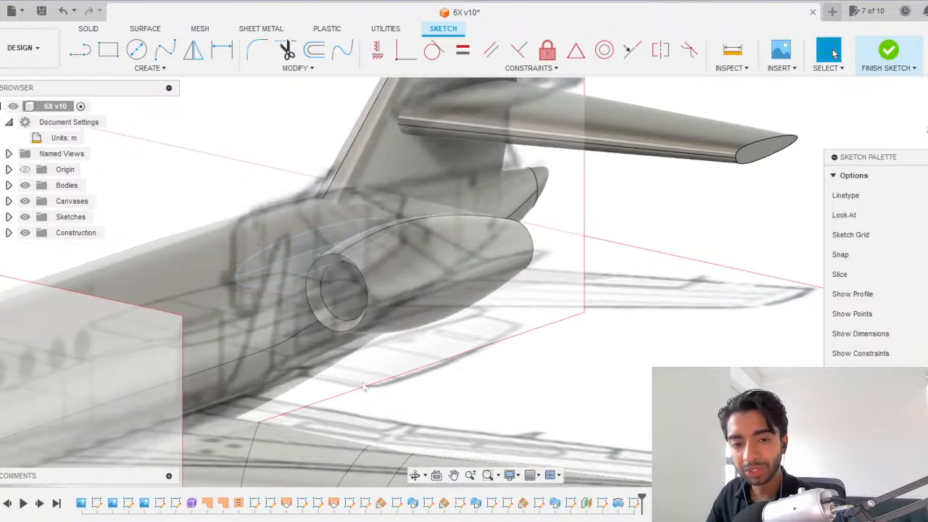
scroll(364, 386, "down", 4)
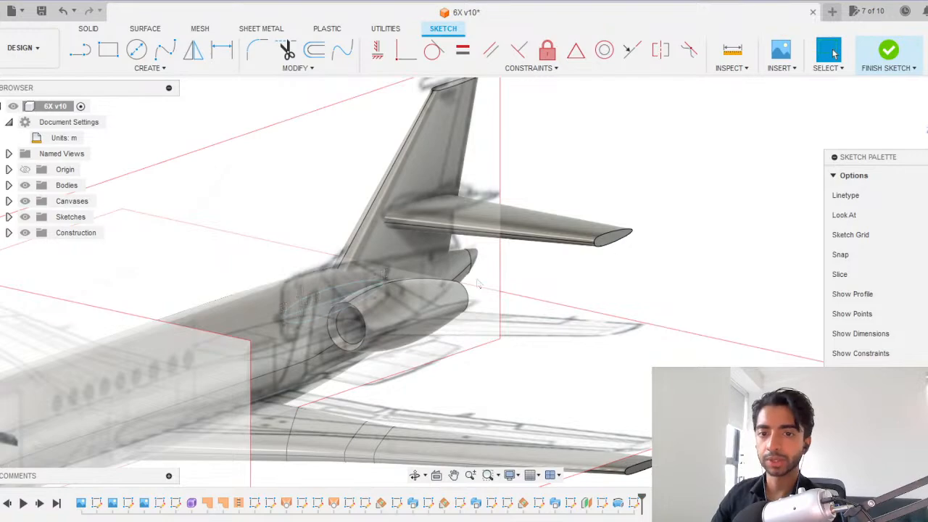
scroll(344, 300, "up", 2)
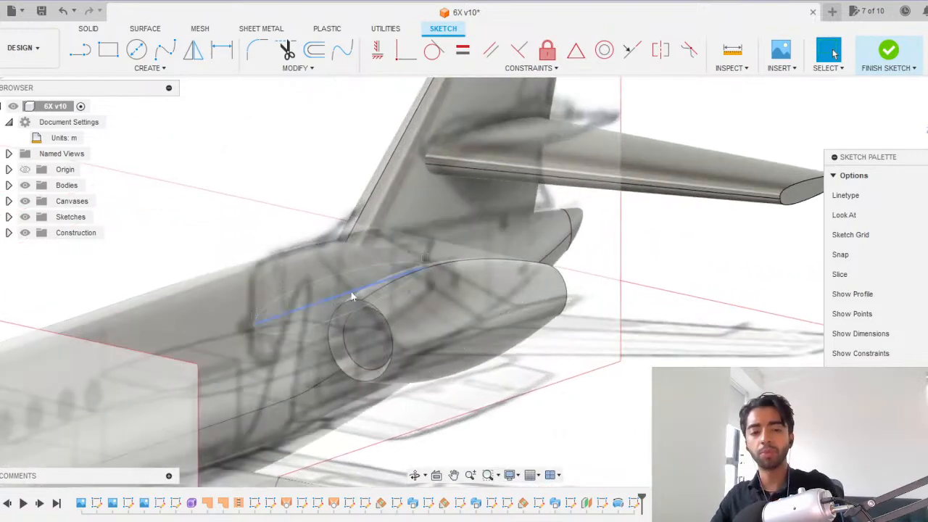
mouse_move(345, 319)
middle_mouse_down("shift")
mouse_move(310, 307)
mouse_move(204, 308)
mouse_move(287, 324)
mouse_move(337, 348)
middle_mouse_up("shift")
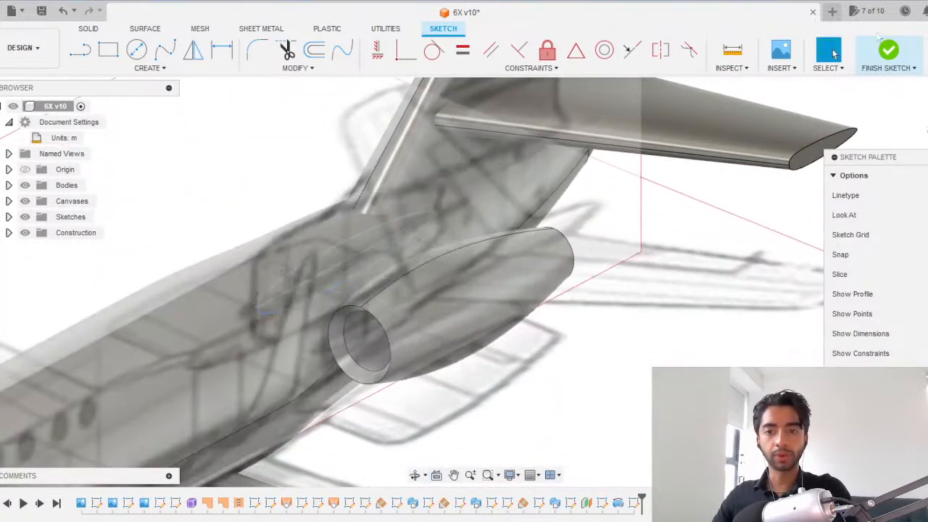
left_click(896, 57)
Create a Plane at Angle through the airfoil's chord line at 0 degrees, giving a horizontal construction plane.
left_click(511, 67)
left_click(535, 96)
left_click(313, 274)
middle_click_drag(312, 274, 523, 285, "shift")
left_click(926, 109)
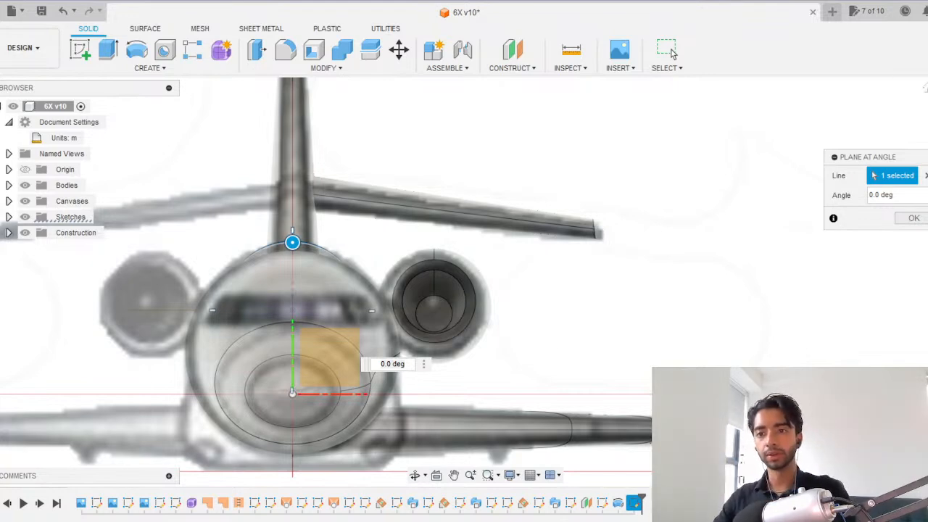
left_click(927, 114)
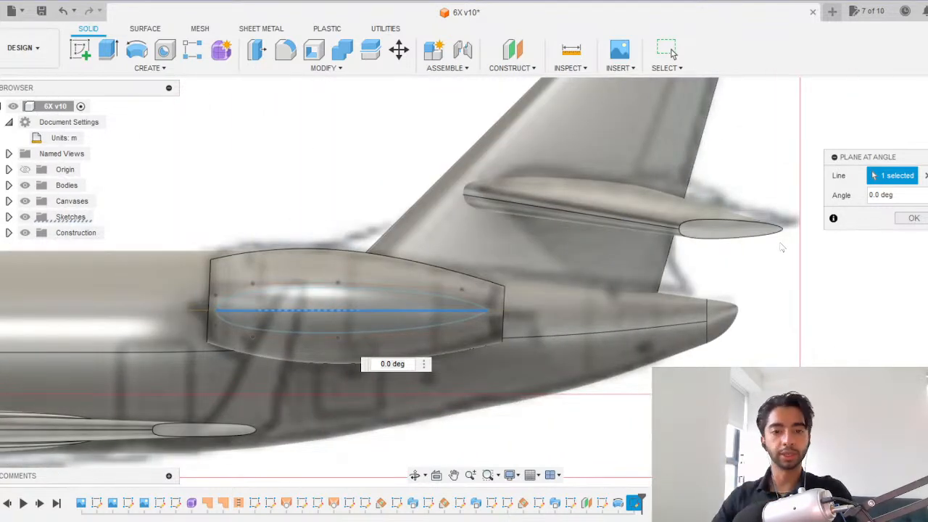
middle_click_drag(191, 309, 326, 355, "shift")
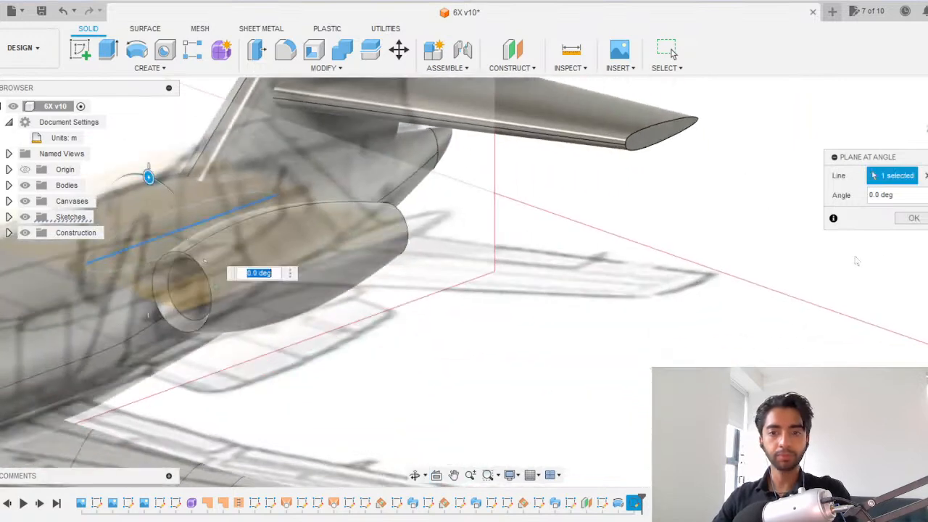
left_click(913, 218)
middle_click_drag(71, 163, 404, 215)
double_click(476, 304)
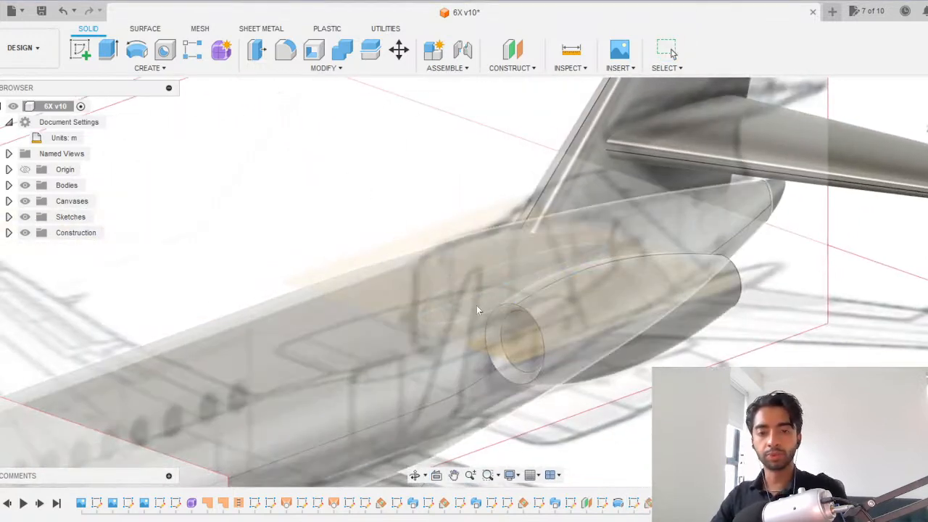
Start a sketch on the new horizontal plane and project the airfoil's chord line into it.
left_click(80, 49)
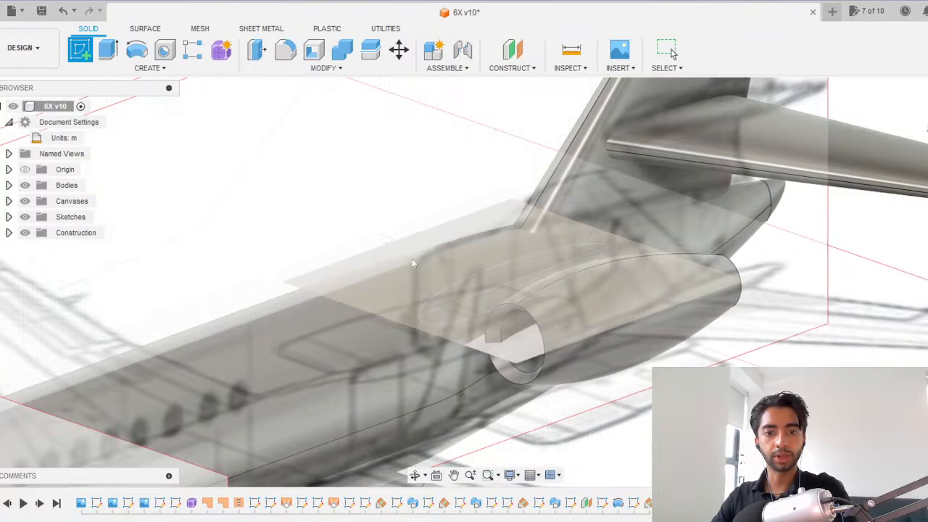
left_click(408, 250)
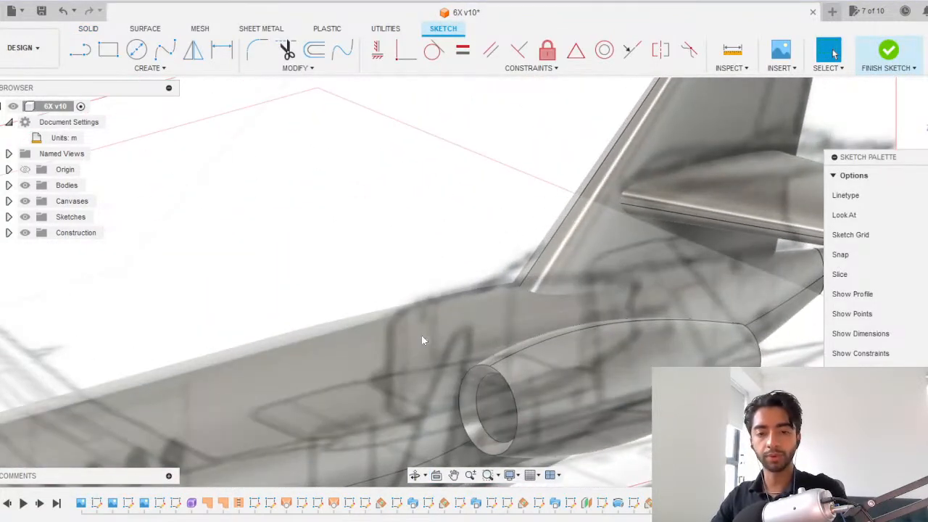
key("p")
left_click(465, 355)
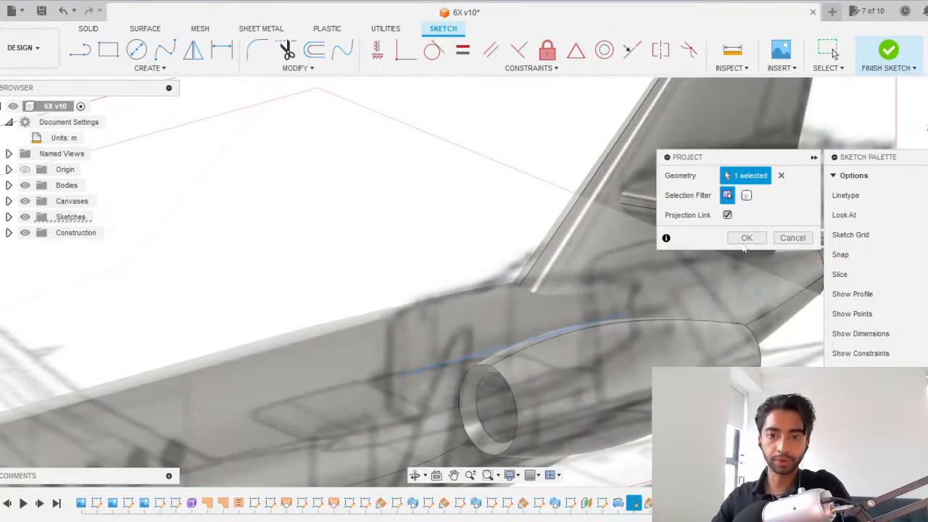
left_click(747, 237)
Draw two slightly converging lines, each about 1.9 m long, from the chord's ends into the nacelle, and finish the sketch.
middle_click_drag(432, 346, 404, 292)
key("l")
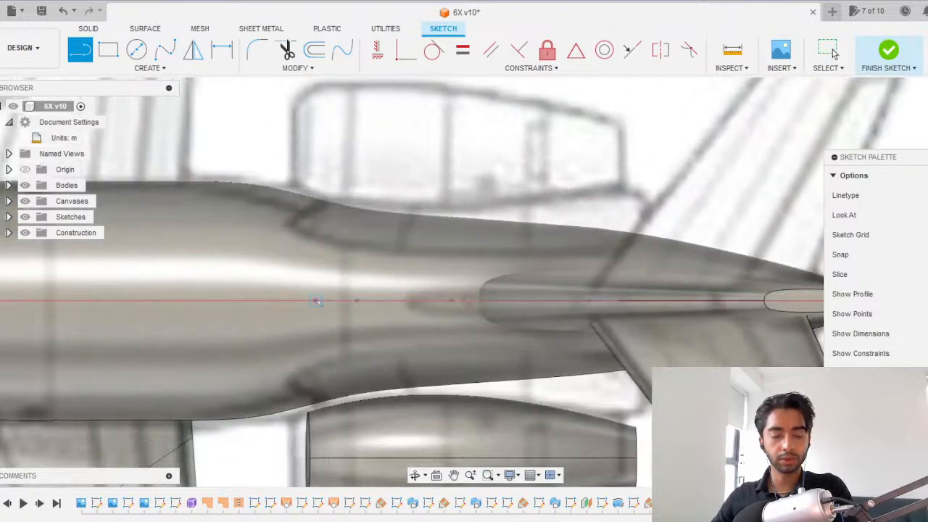
left_click(315, 300)
middle_click_drag(328, 383, 316, 291)
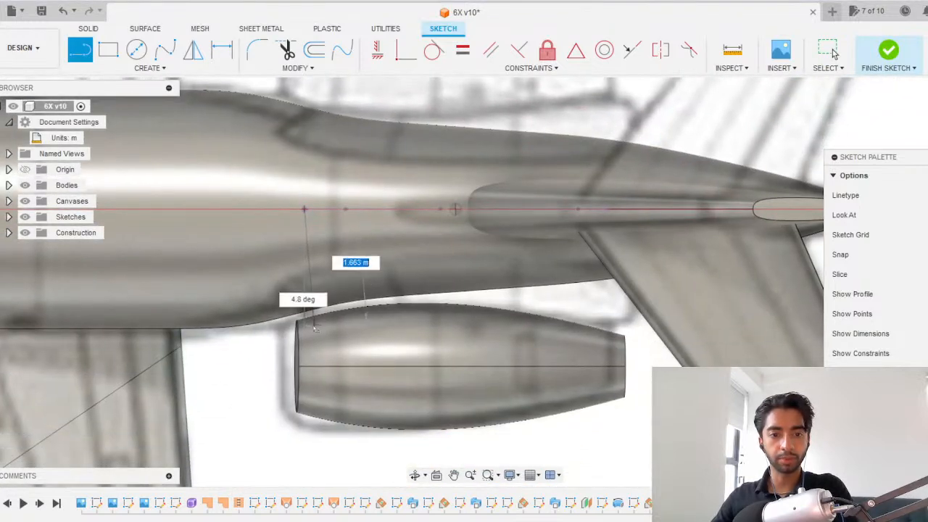
left_click(322, 342)
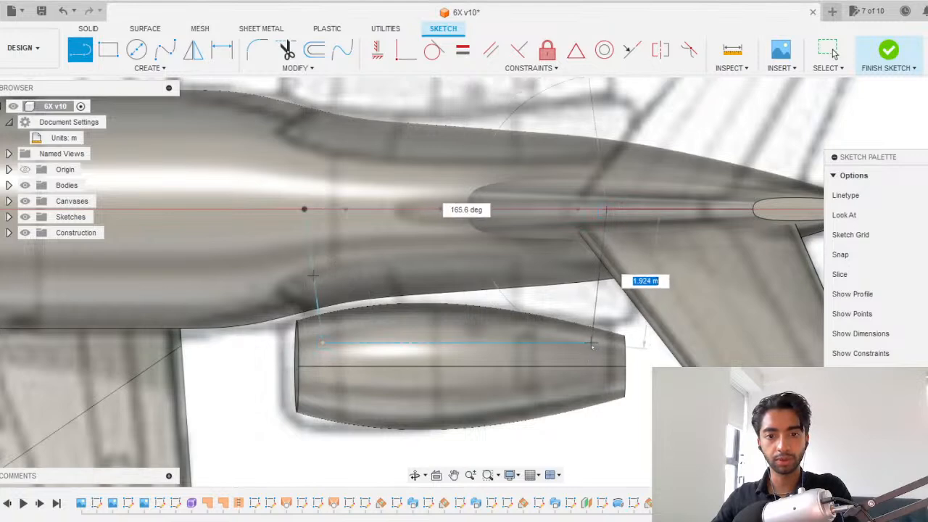
key("Escape")
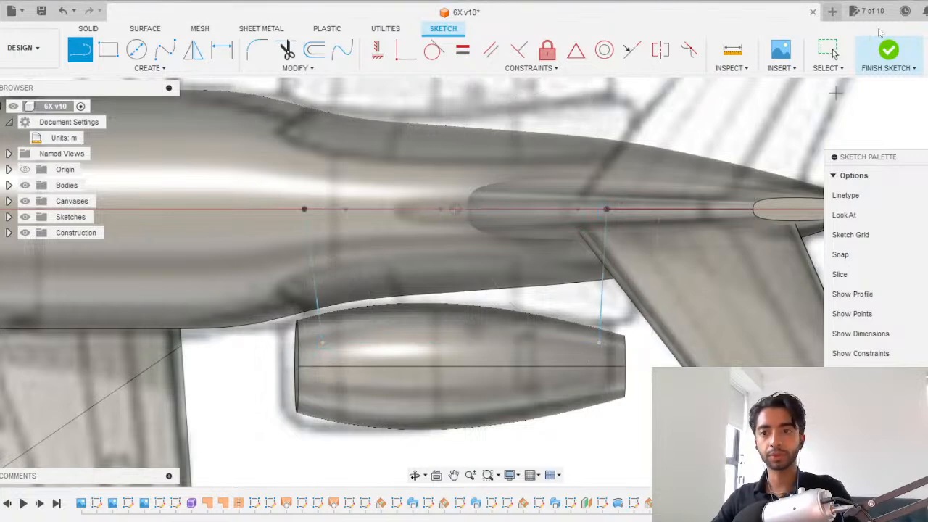
left_click(888, 50)
Sweep both airfoil halves as a new body with Path + Guide Rail, using the front line as path and the rear line as guide rail.
left_click(149, 68)
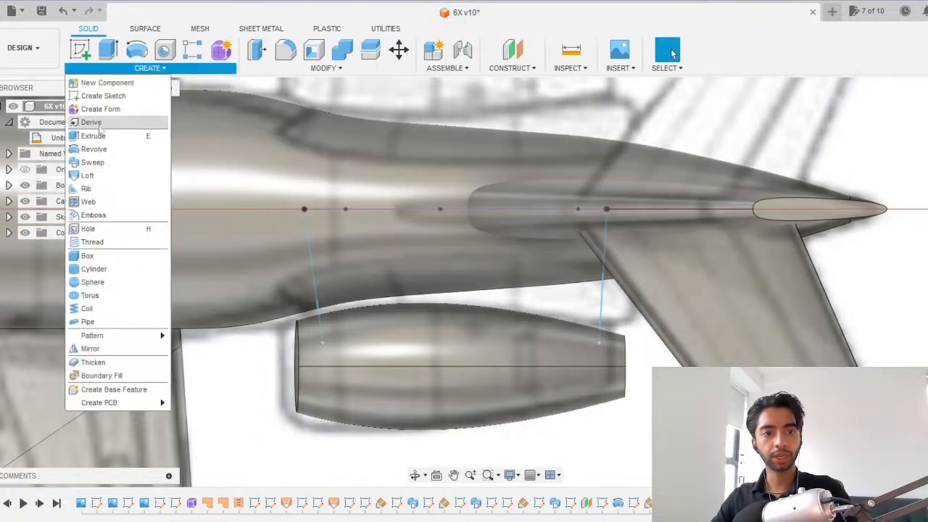
left_click(102, 164)
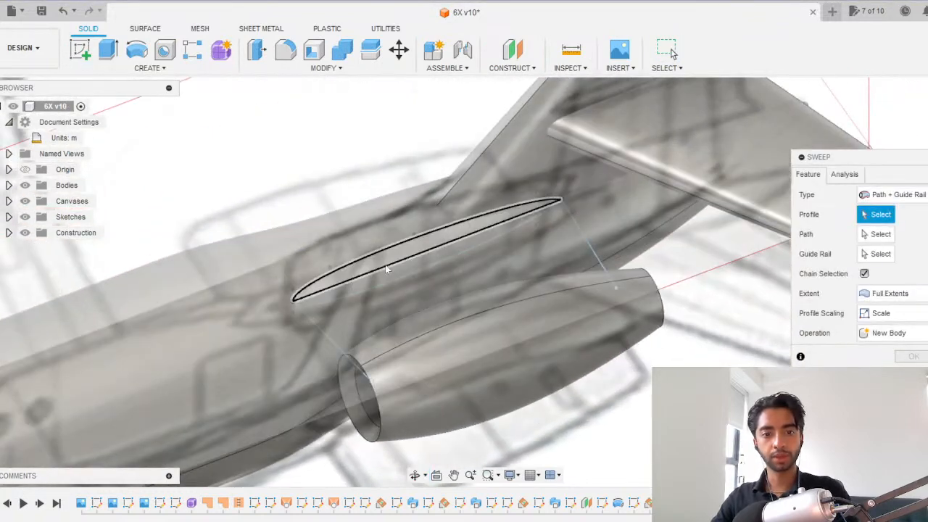
left_click(385, 264)
left_click(385, 268)
left_click(882, 238)
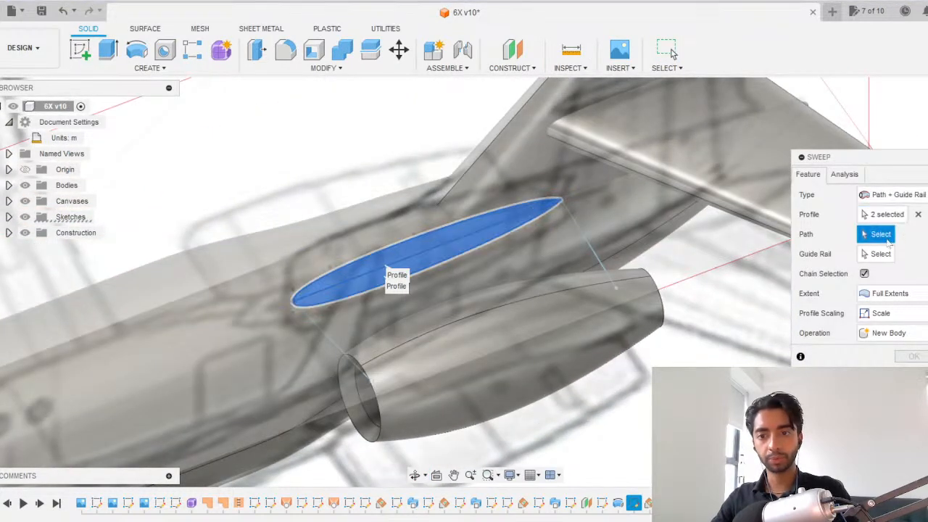
left_click(343, 348)
left_click(607, 271)
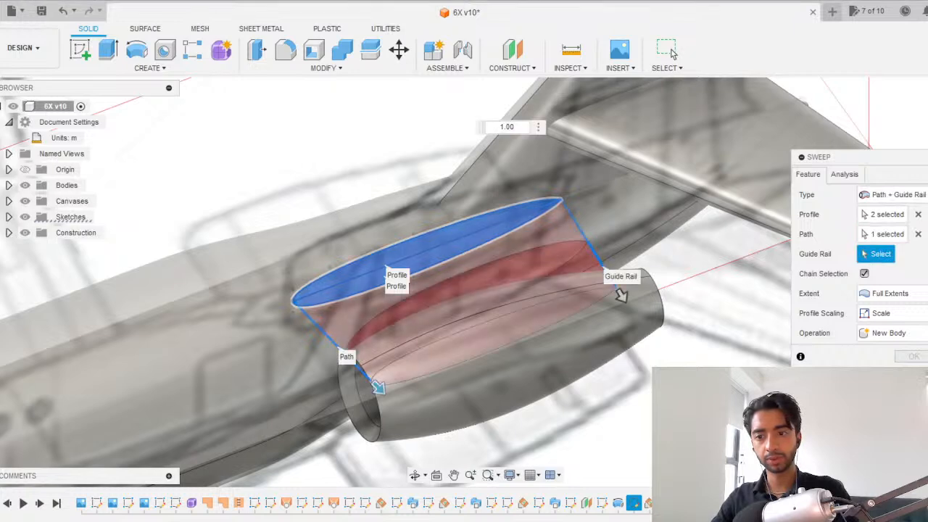
key("Return")
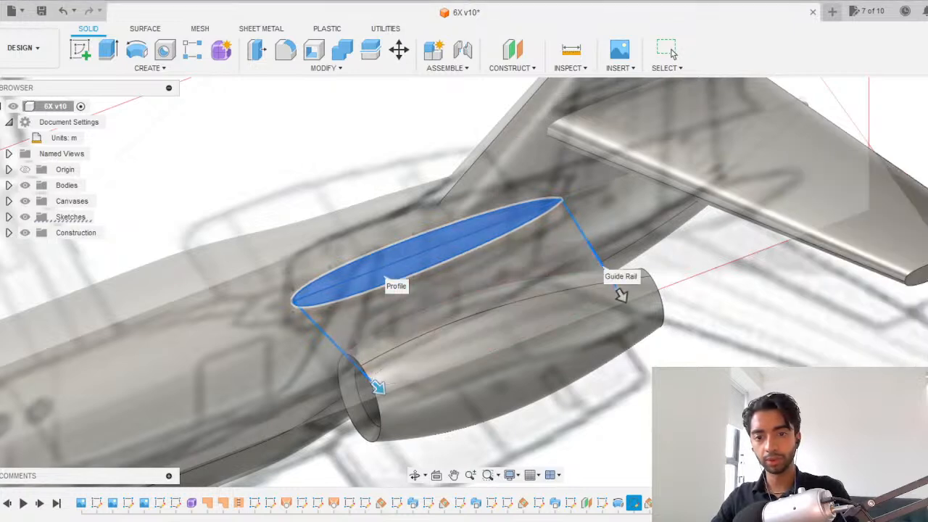
Hide the reference canvases and save the design.
left_click(27, 201)
scroll(464, 275, "down", 5)
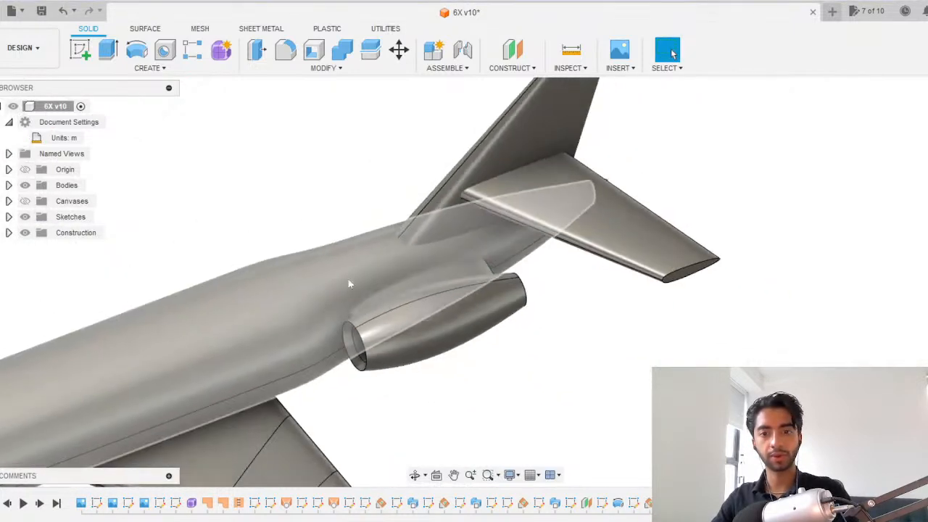
key("ctrl+s")
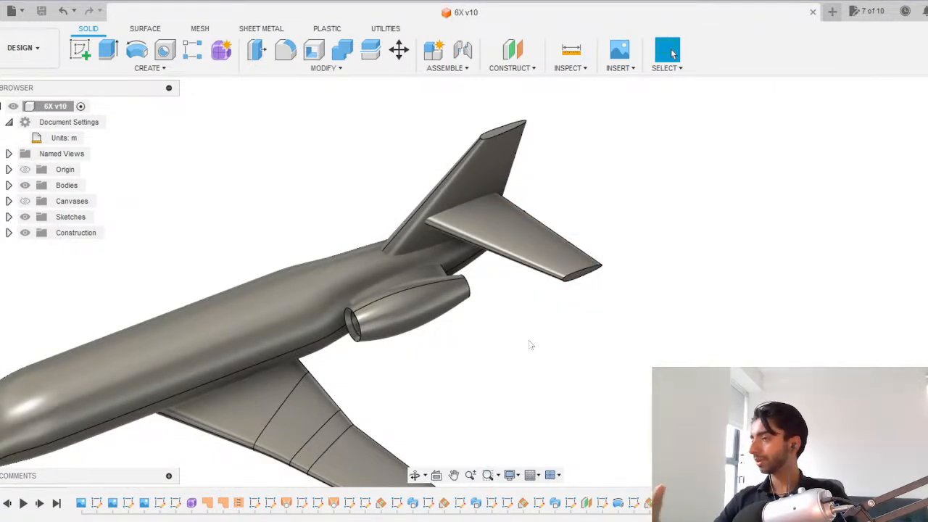
scroll(531, 345, "down", 1)
middle_click_drag(455, 355, 475, 317, "shift")
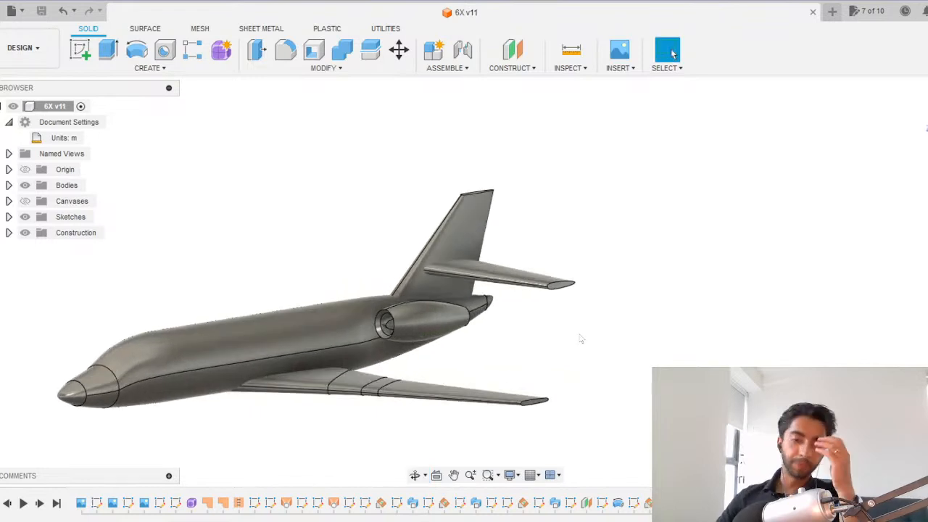
middle_click_drag(581, 338, 659, 296)
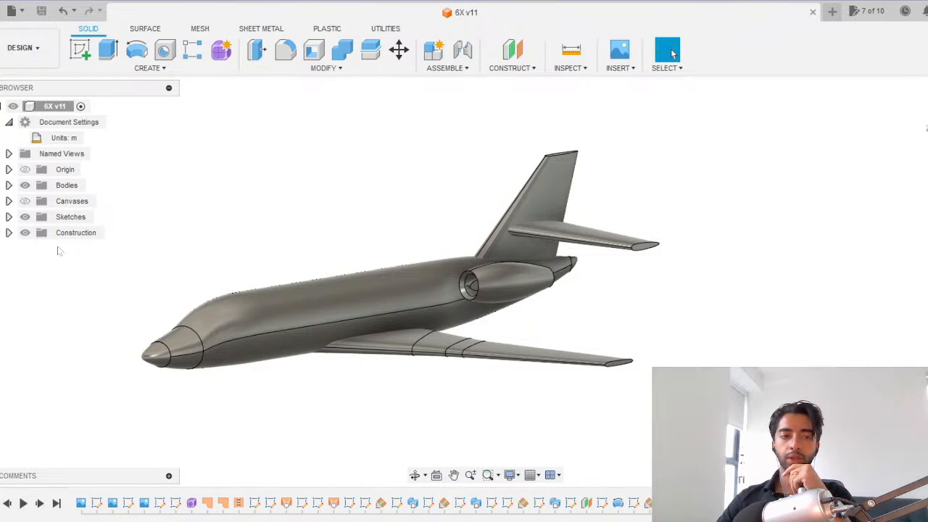
Show the reference canvases again and start a sketch on the end face of the horizontal stabilizer's tip.
left_click(24, 201)
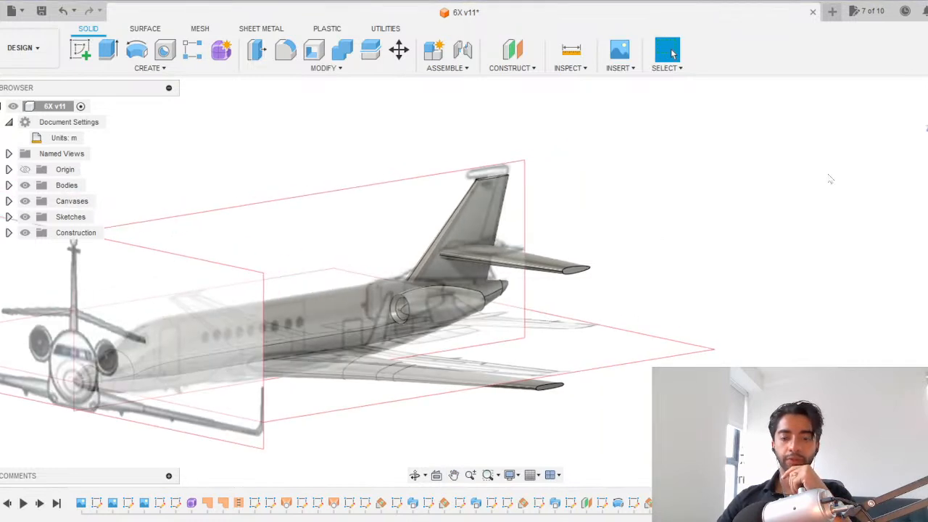
scroll(493, 189, "up", 3)
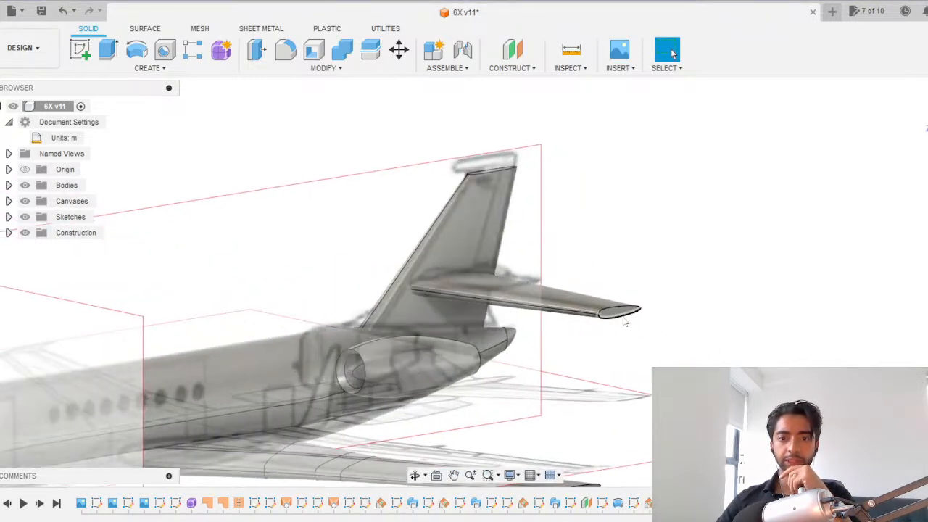
scroll(625, 321, "up", 2)
left_click(618, 314)
scroll(619, 319, "up", 4)
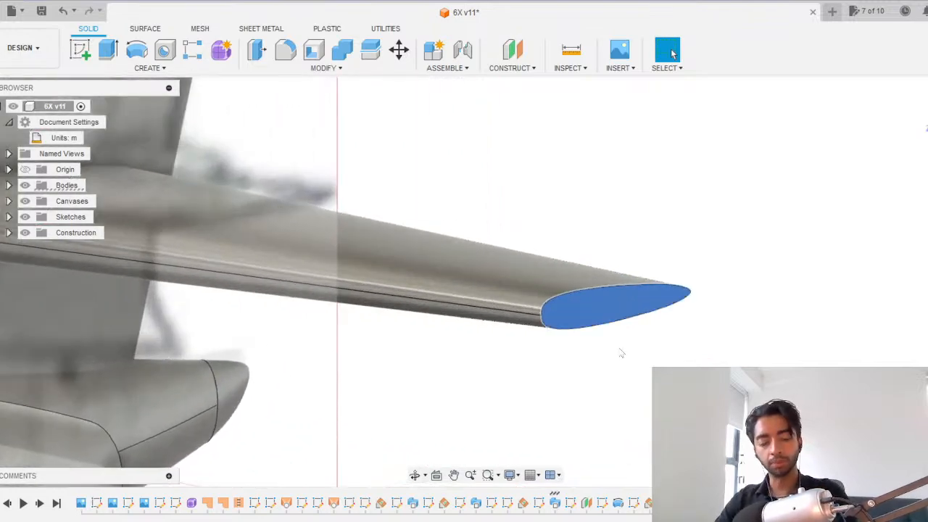
scroll(620, 352, "down", 5)
mouse_move(621, 352)
middle_mouse_down("shift")
mouse_move(643, 345)
mouse_move(678, 443)
mouse_move(621, 377)
mouse_move(682, 253)
mouse_move(636, 366)
middle_mouse_up("shift")
left_click(683, 248)
scroll(674, 241, "up", 2)
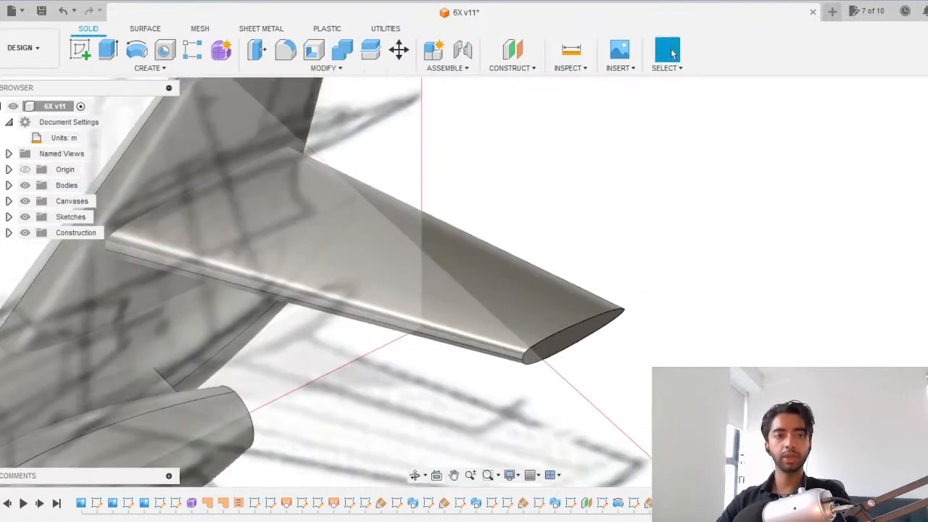
left_click(569, 332)
middle_click_drag(781, 232, 354, 280)
scroll(349, 282, "up", 8)
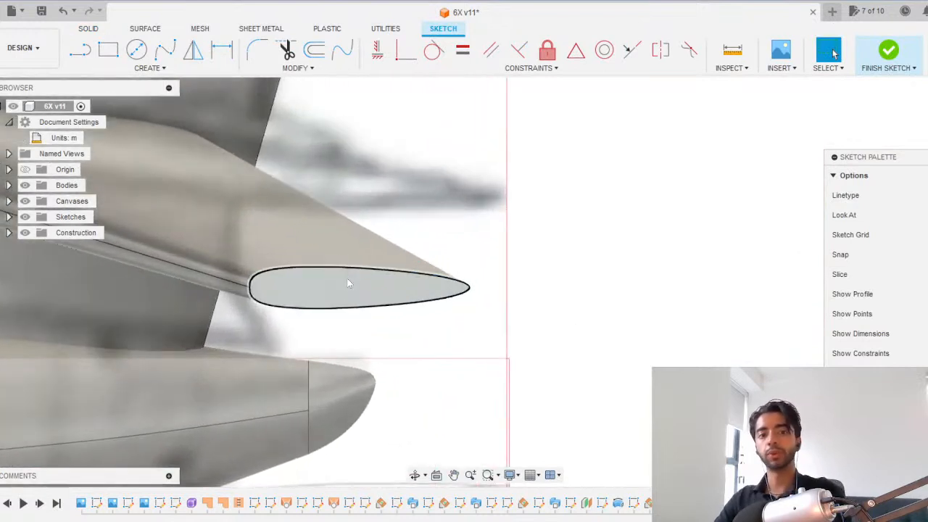
Project the stabilizer tip face's outline, draw a chord line about 1.65 m long between its ends, and finish the sketch.
key("p")
left_click(305, 295)
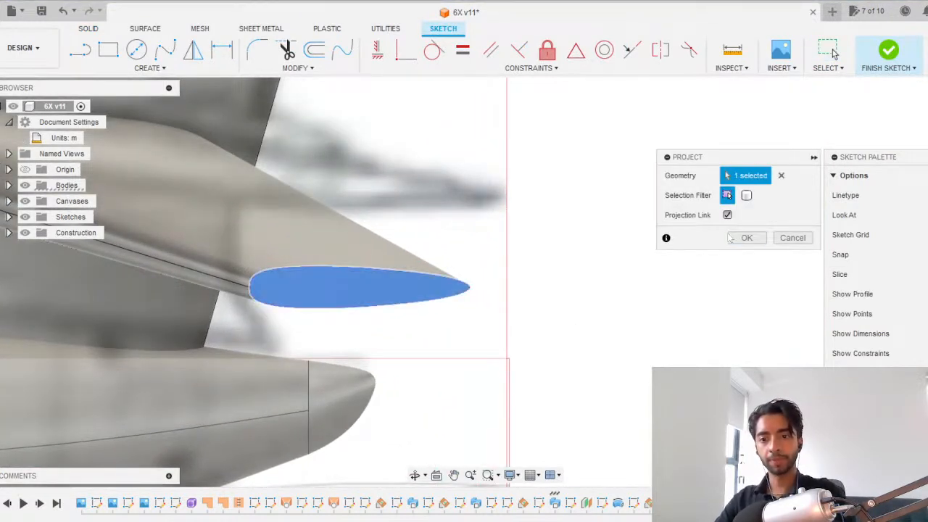
left_click(729, 239)
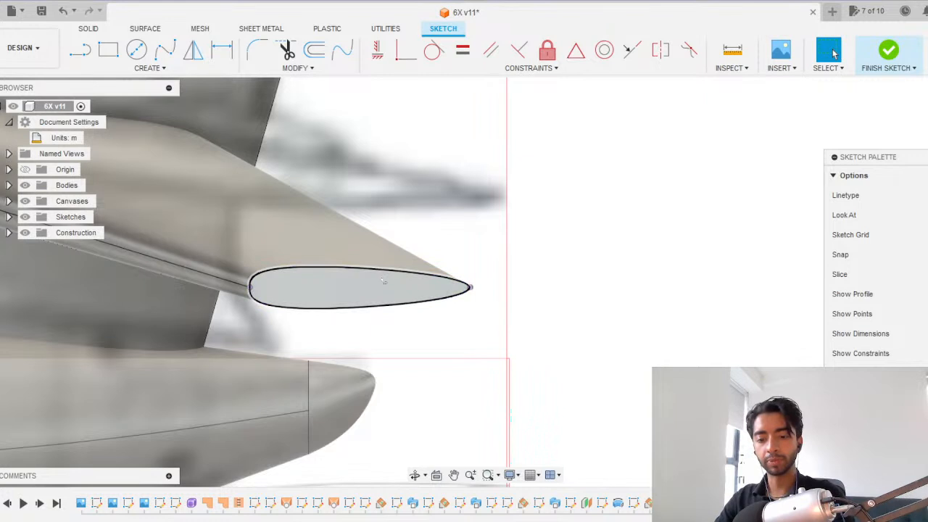
key("l")
left_click(250, 288)
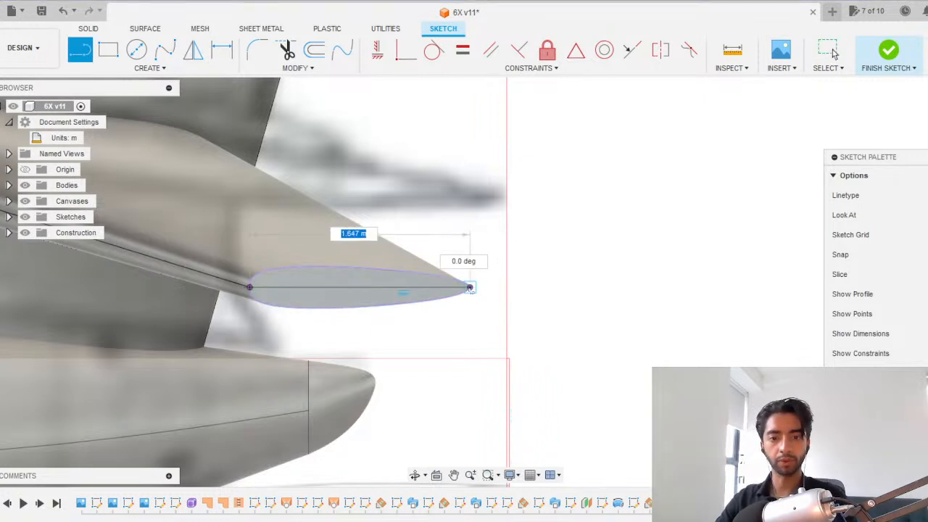
left_click(470, 287)
key("Escape")
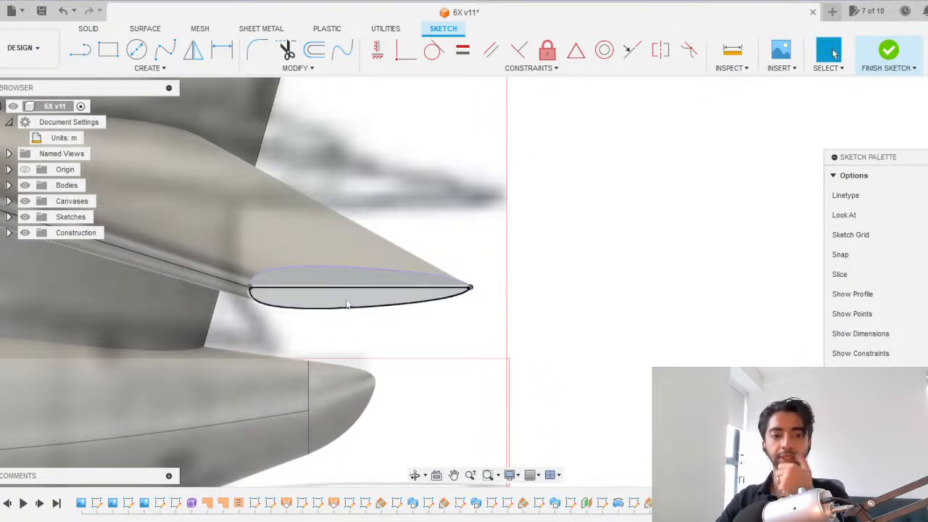
left_click(887, 51)
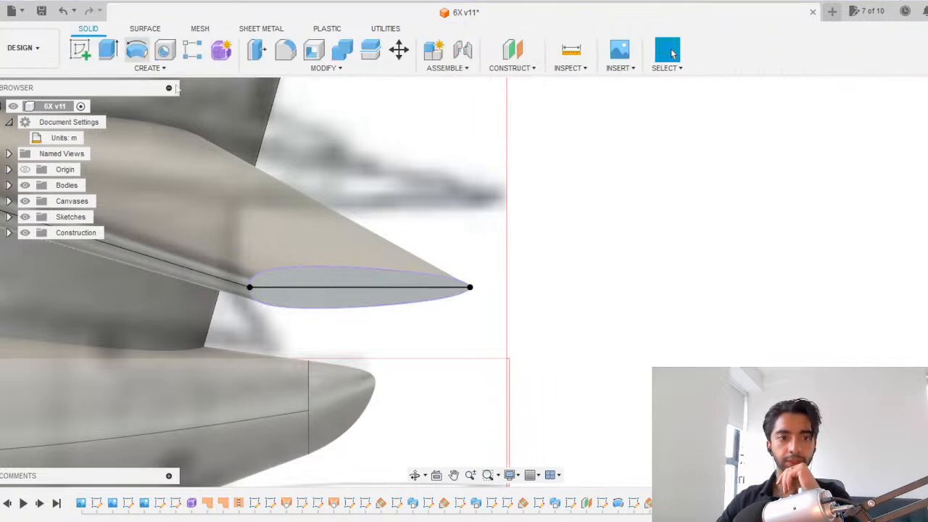
Revolve the lower half of the tip profile 360 degrees about the chord line as a new body.
left_click(136, 50)
left_click(141, 68)
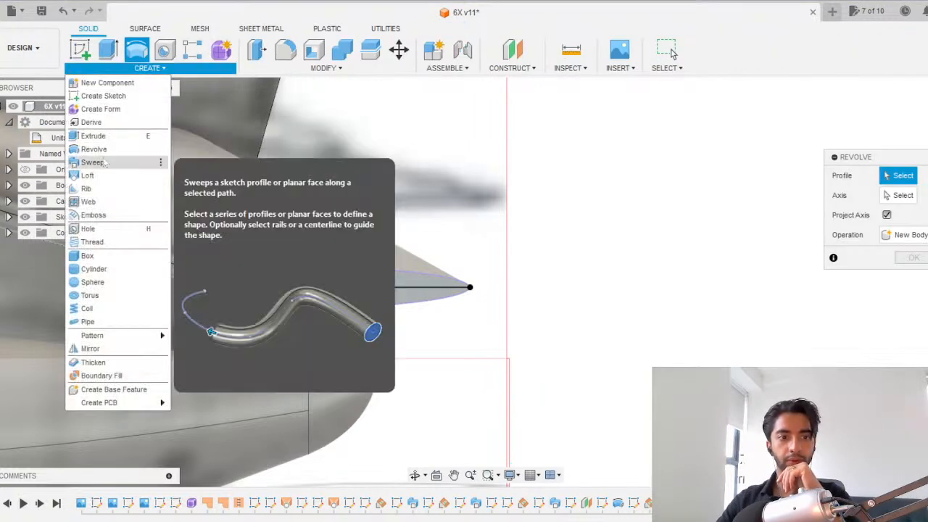
left_click(300, 292)
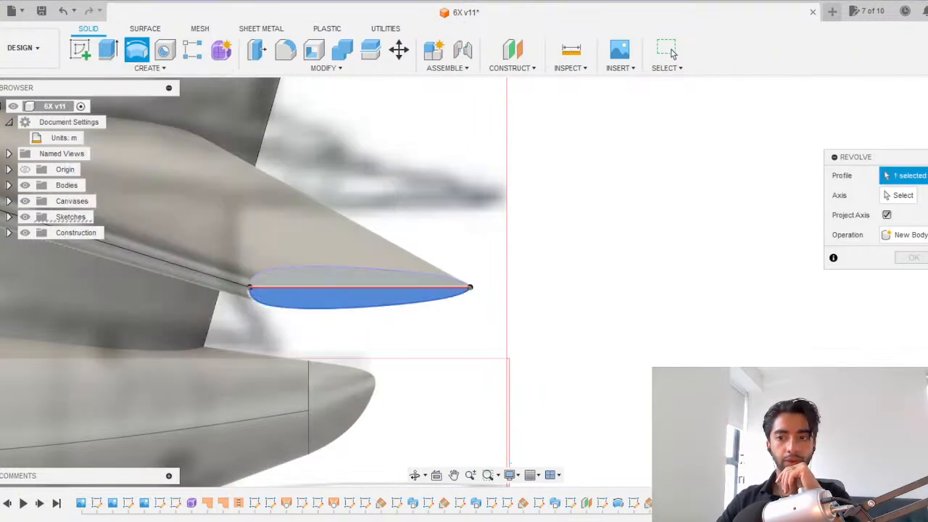
left_click(365, 286)
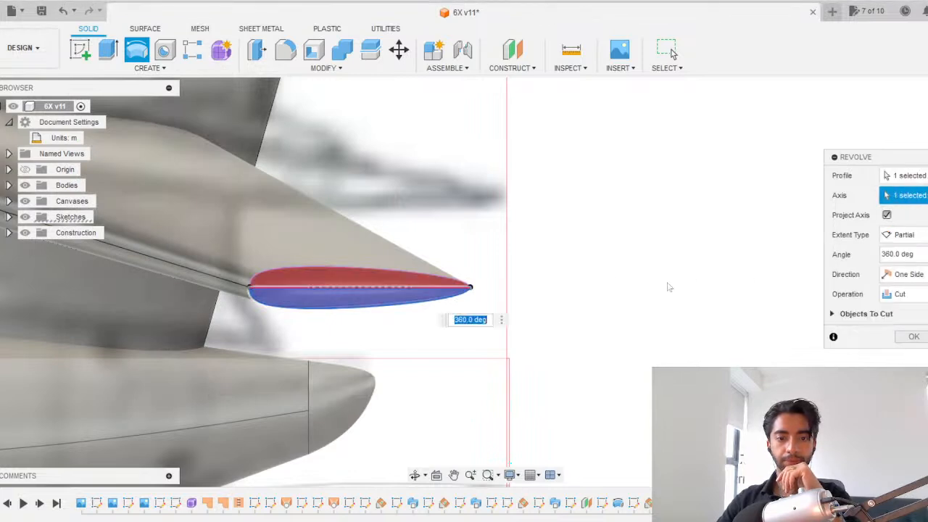
left_click(903, 293)
left_click(911, 350)
left_click(911, 316)
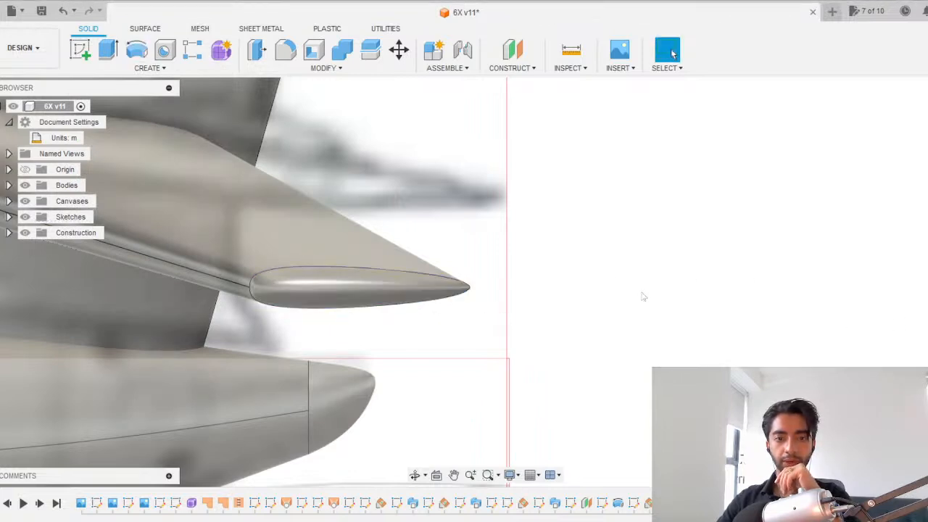
Check the rounded end of the horizontal stabilizer and save the design.
scroll(556, 287, "down", 5)
middle_click_drag(556, 286, 545, 268, "shift")
scroll(466, 294, "up", 8)
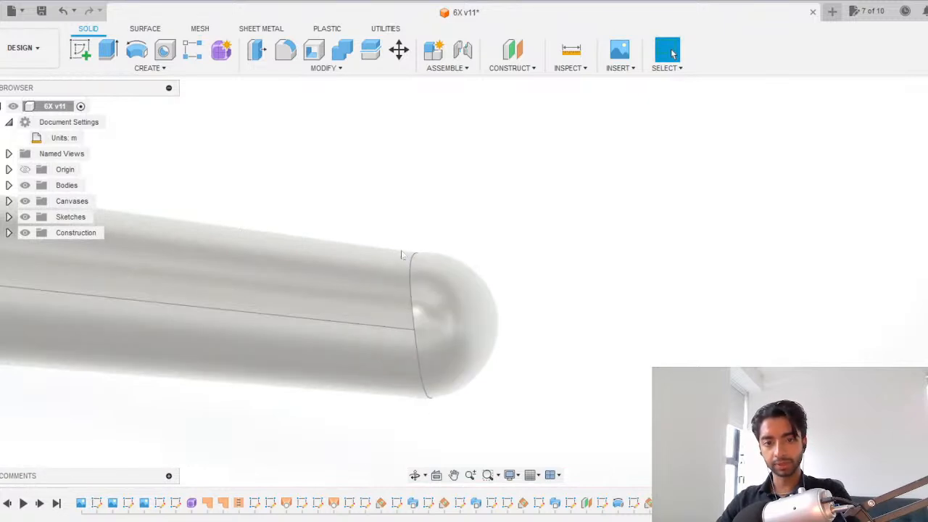
scroll(552, 285, "down", 10)
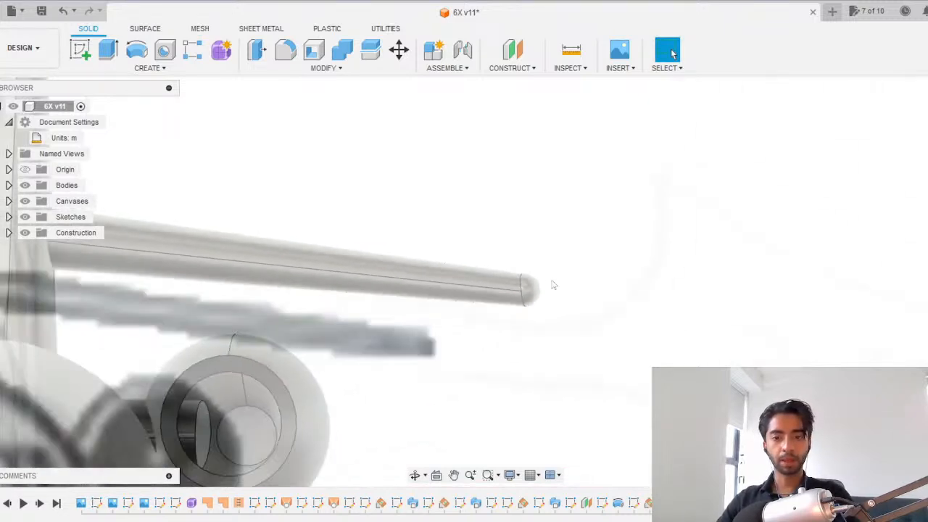
key("ctrl+s")
left_click(489, 285)
scroll(489, 283, "down", 5)
middle_click_drag(488, 282, 522, 275, "shift")
left_click(672, 52)
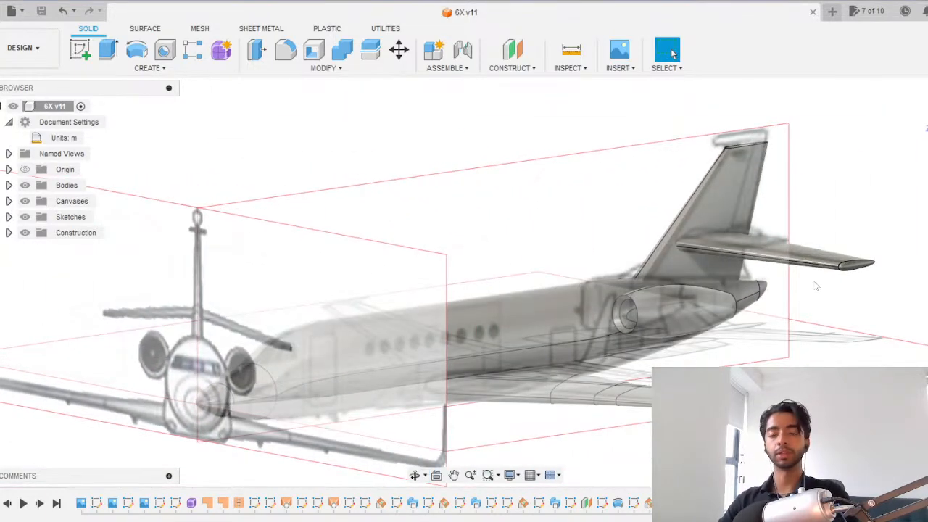
Switch to the browser and examine the fairing atop the vertical fin in the Falcon 6X photos, including the FLYING Magazine image.
middle_click_drag(789, 365, 572, 293)
middle_click_drag(507, 234, 471, 413, "shift")
middle_click_drag(540, 283, 563, 278, "shift")
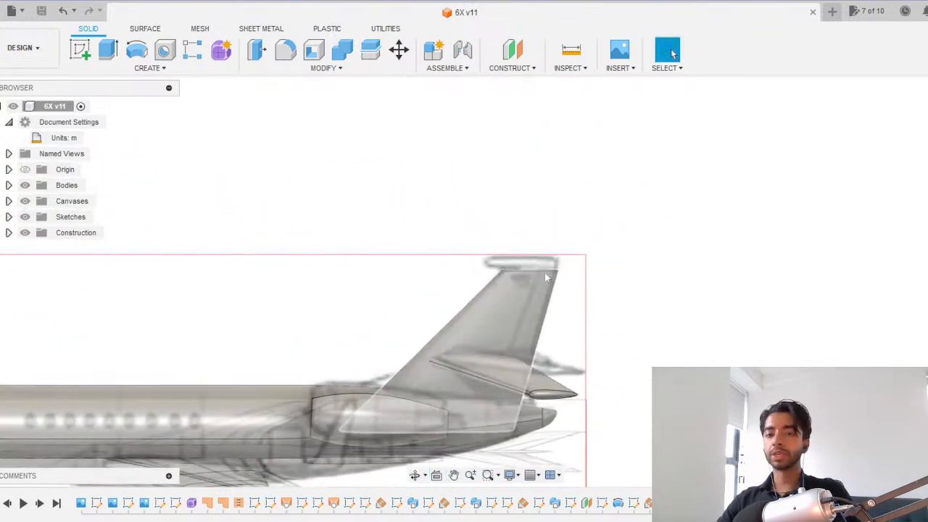
scroll(539, 260, "up", 5)
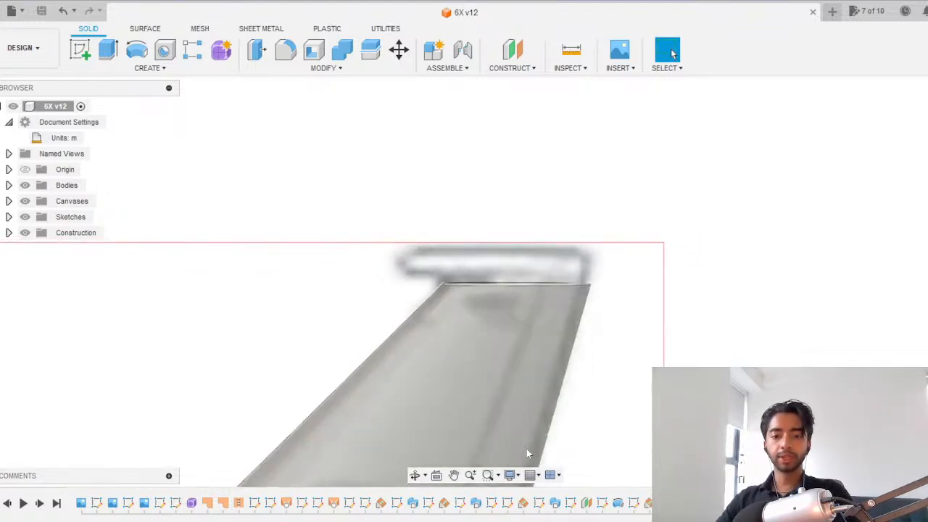
key("alt+Tab")
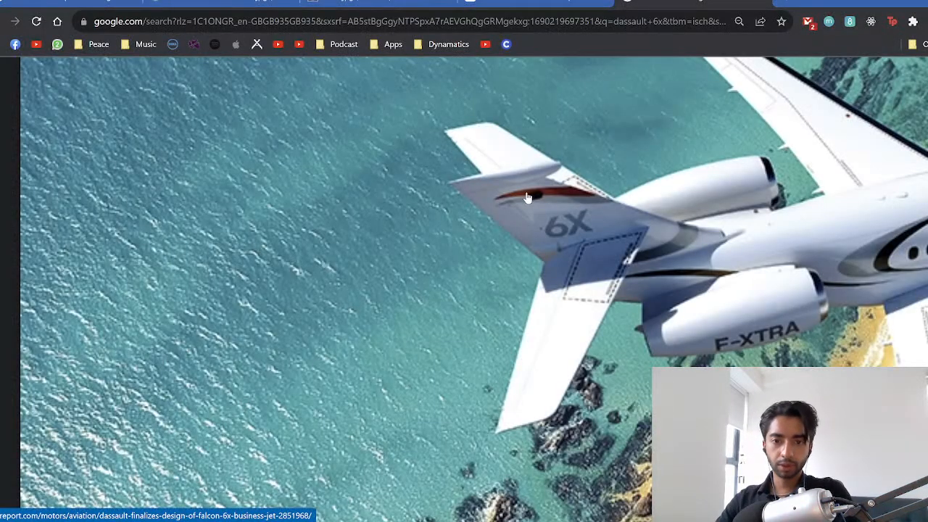
scroll(534, 221, "down", 5, "ctrl")
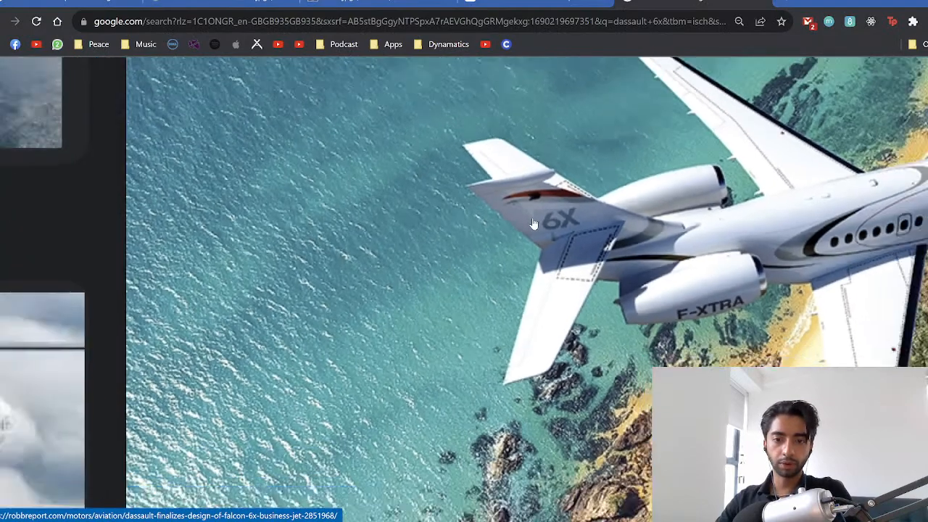
scroll(284, 313, "down", 2)
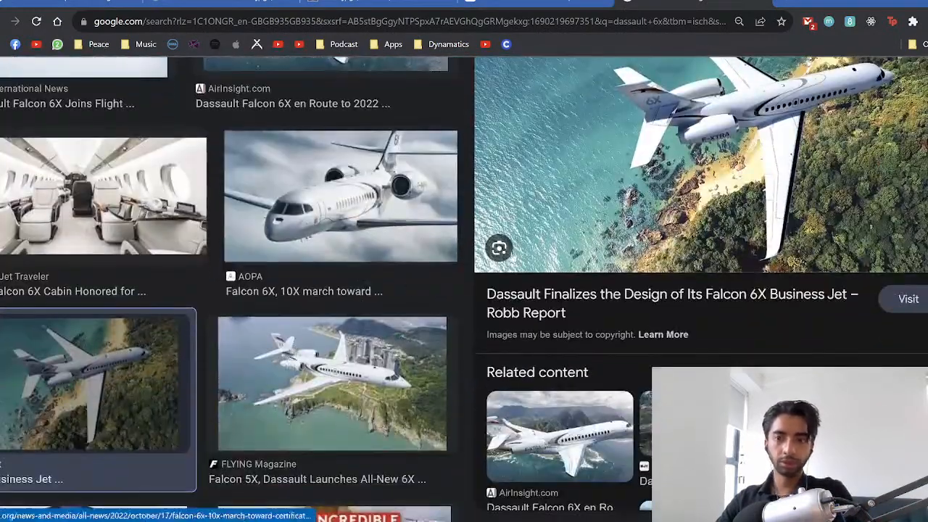
left_click(290, 352)
scroll(607, 186, "up", 10, "ctrl")
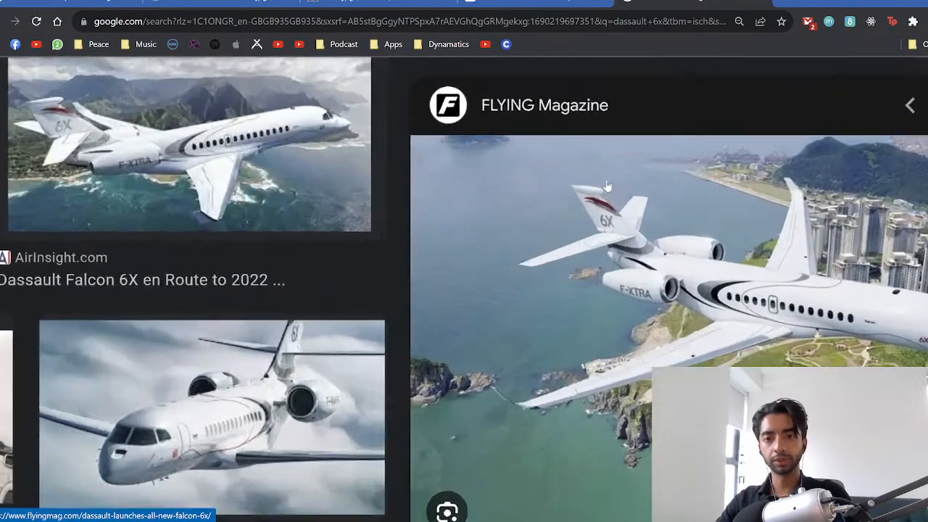
scroll(607, 186, "up", 1, "ctrl")
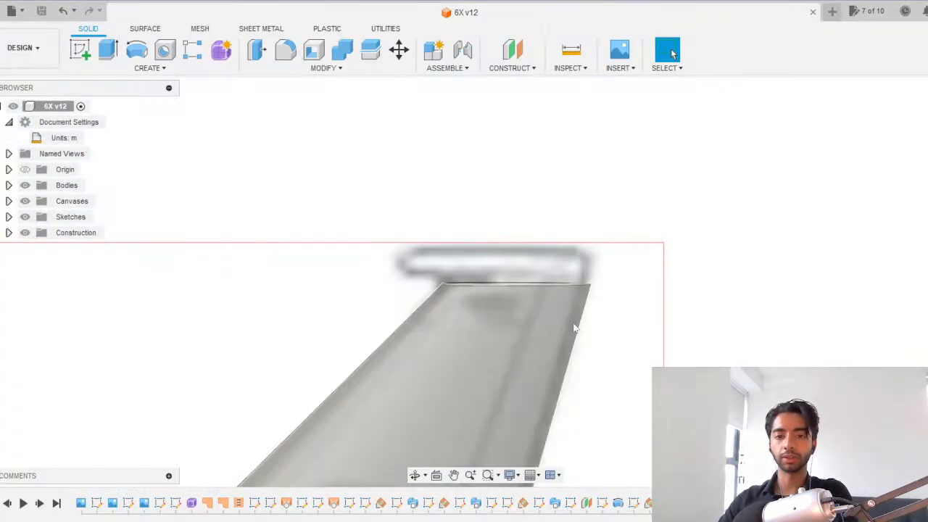
Start a side-view sketch and draw a horizontal line along the middle of the fin-top fairing in the reference canvas.
scroll(497, 285, "down", 10)
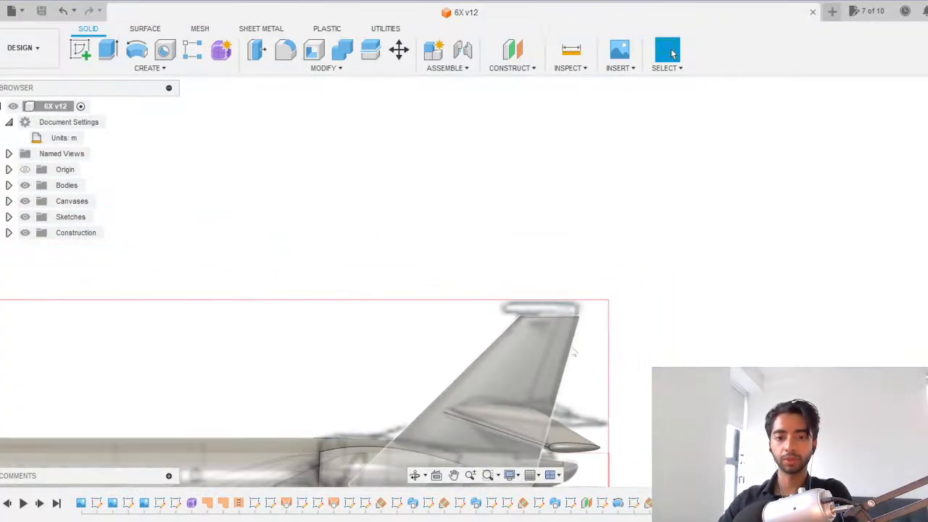
scroll(540, 221, "up", 10)
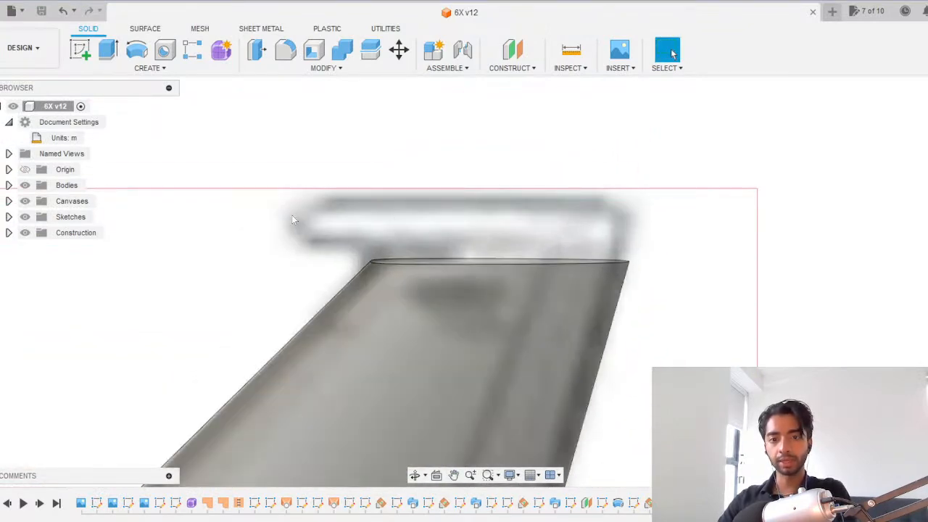
left_click(79, 50)
left_click(555, 292)
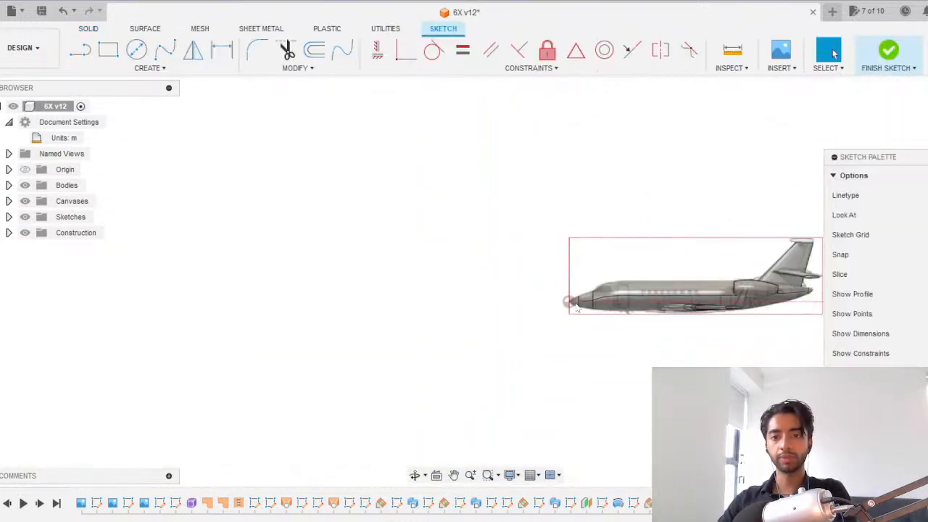
scroll(436, 243, "up", 6)
scroll(437, 243, "up", 3)
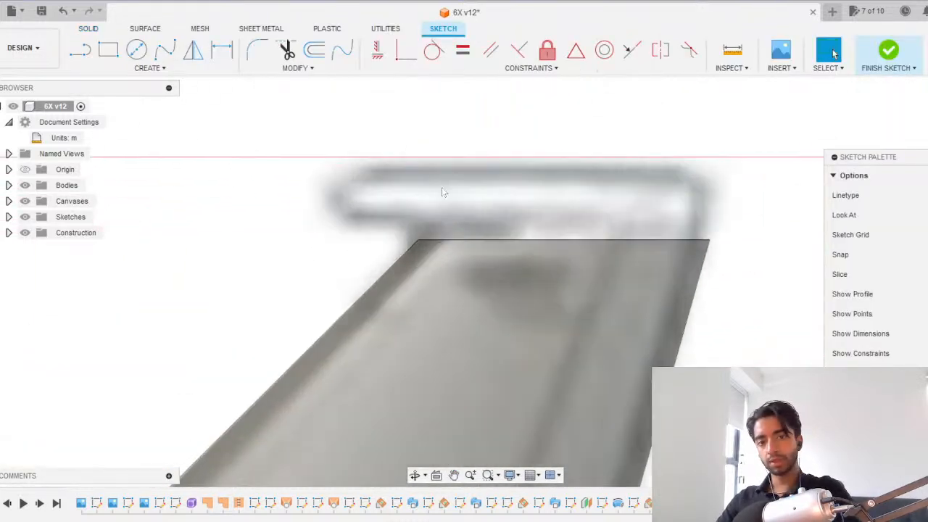
key("l")
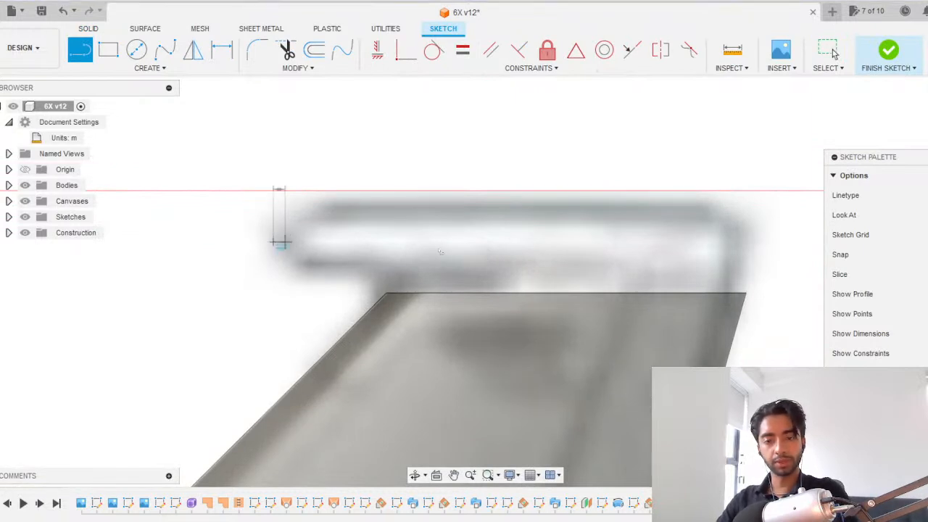
left_click(743, 242)
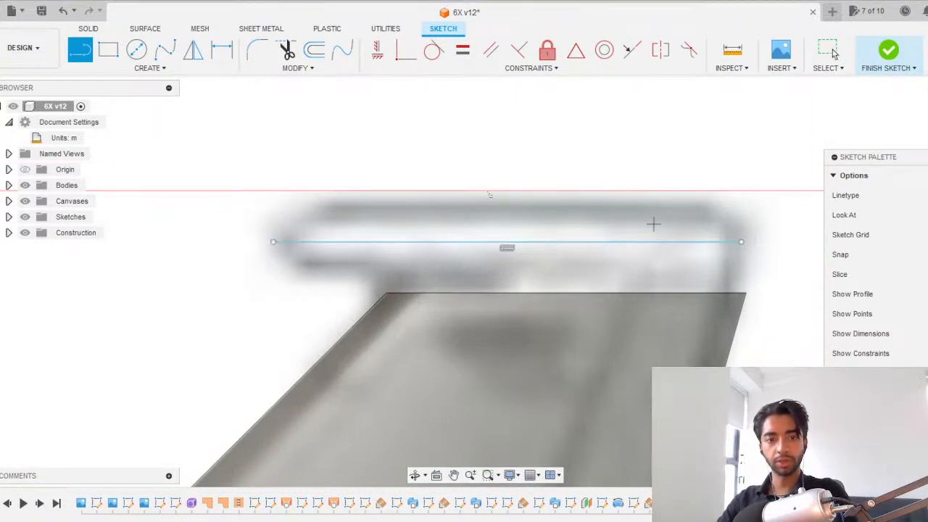
Draw a three-point spline over the fairing's upper outline between the line's ends, lower its middle point slightly, and finish the sketch.
left_click(165, 49)
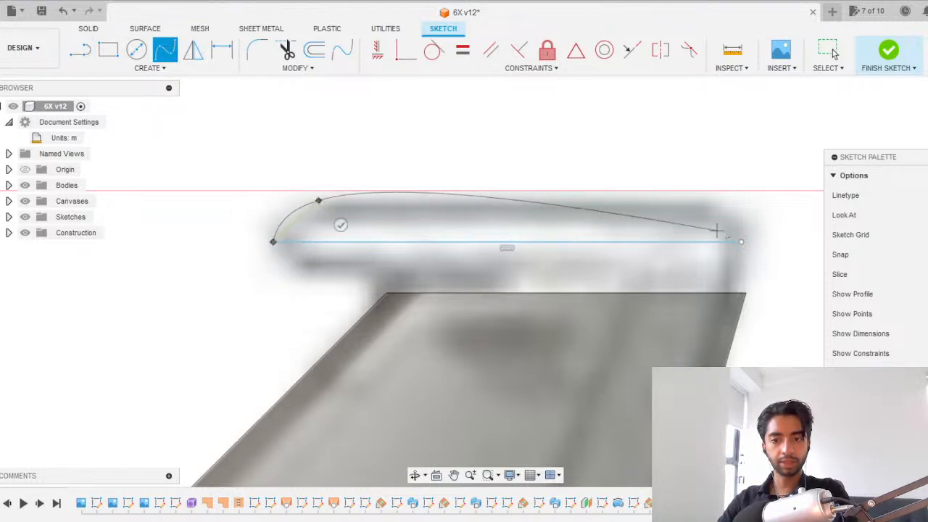
double_click(742, 242)
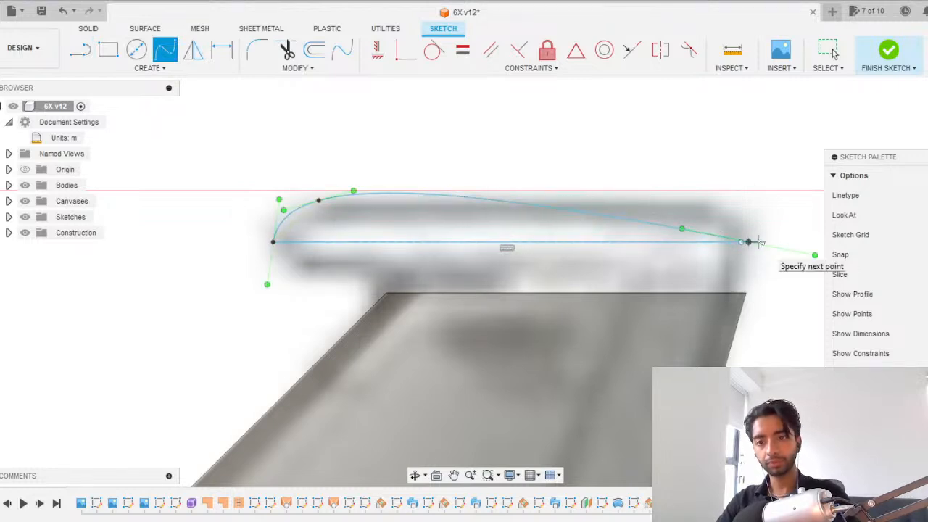
key("Escape")
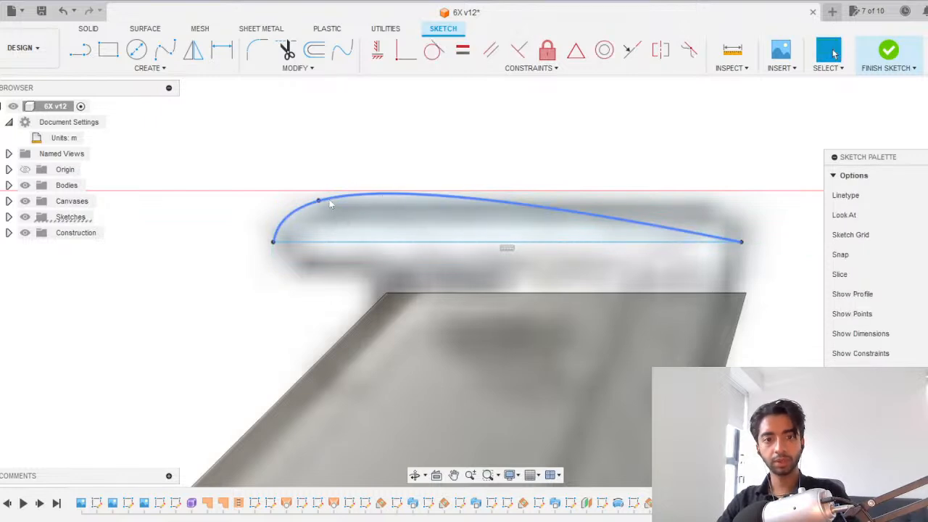
mouse_move(320, 203)
left_mouse_down()
mouse_move(368, 208)
mouse_move(324, 205)
left_mouse_up()
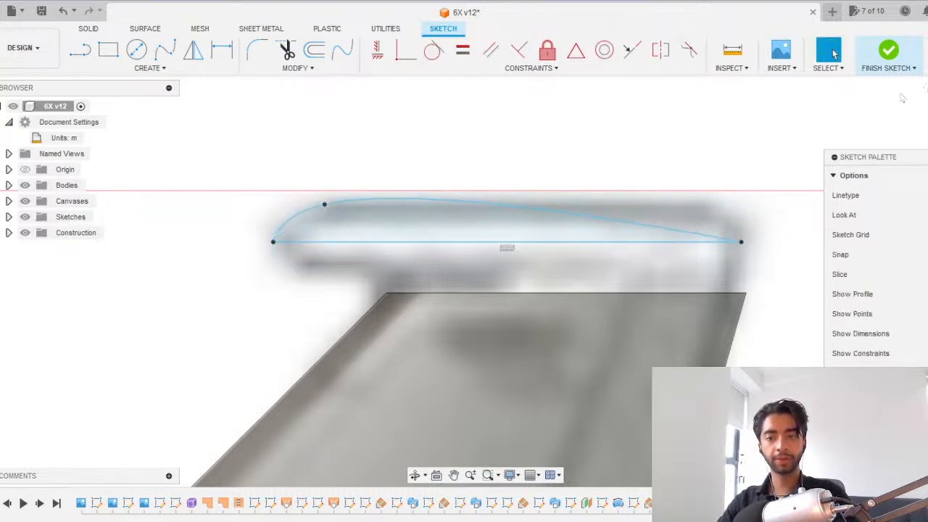
left_click(889, 54)
Revolve the fairing half-profile 360 degrees about its horizontal line as a new body.
left_click(134, 49)
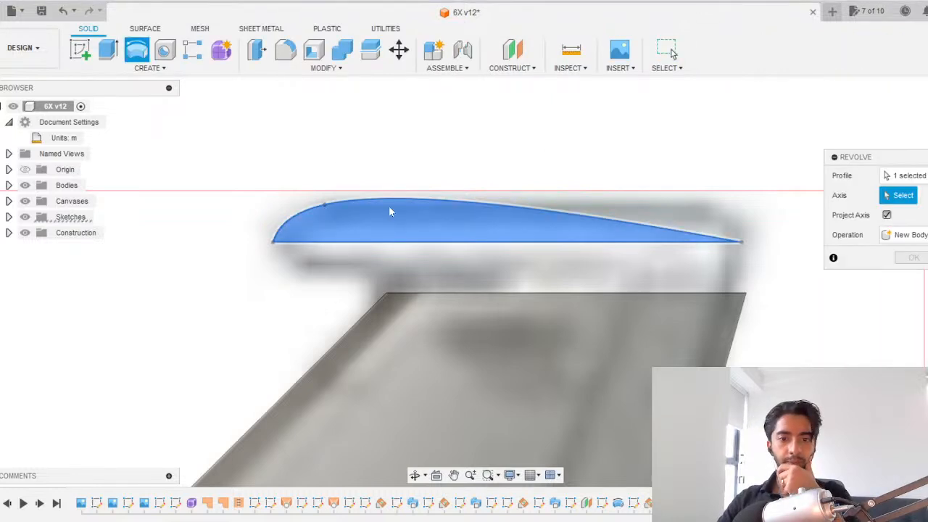
left_click(490, 243)
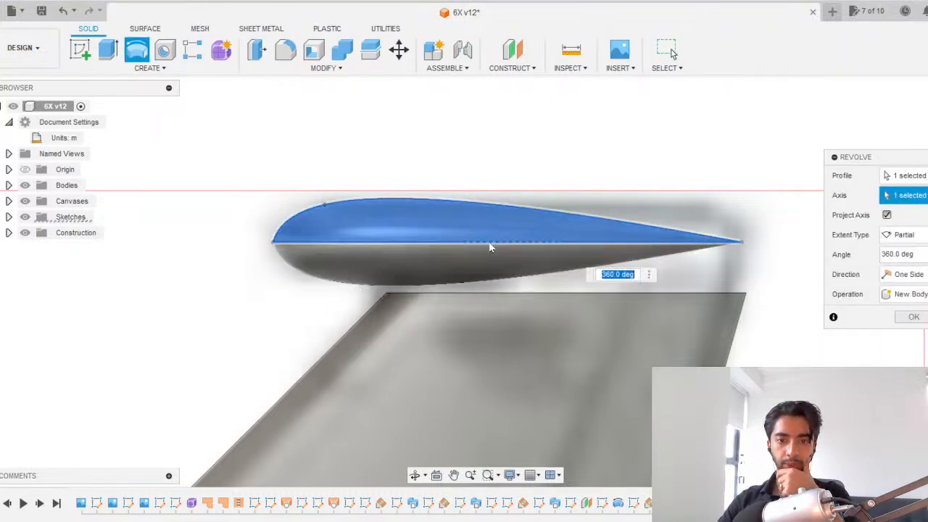
left_click(913, 316)
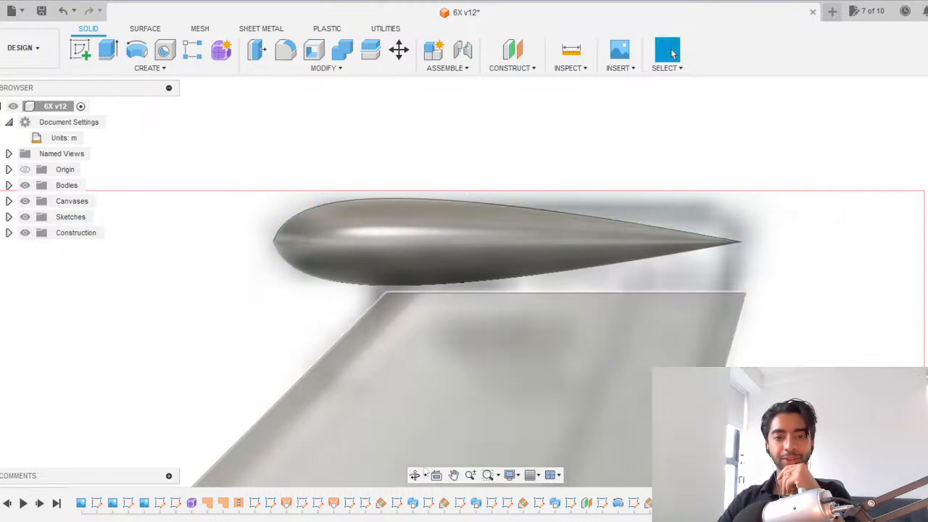
key("alt+Tab")
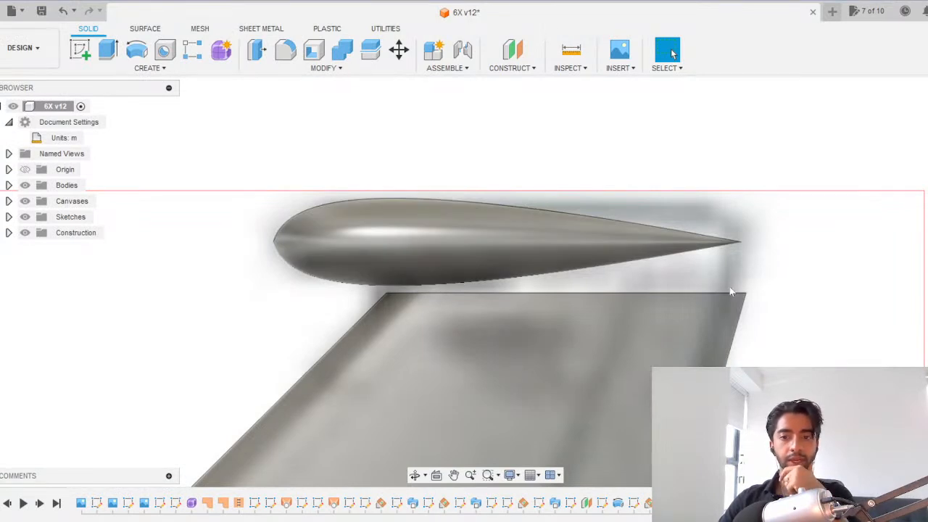
Offset the vertical fin's top face upward by 0.25 m so it runs into the fairing.
middle_click_drag(541, 307, 493, 221, "shift")
key("q")
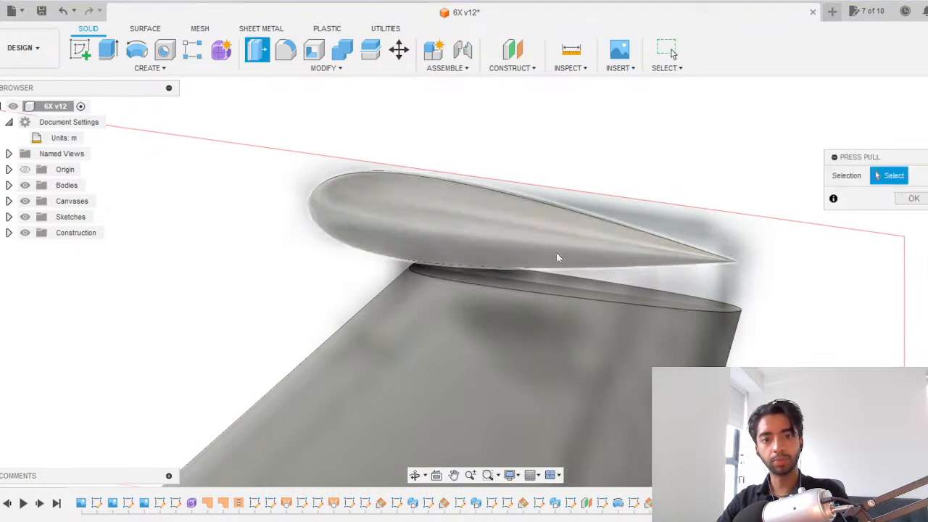
left_click(604, 282)
mouse_move(604, 263)
left_mouse_down()
mouse_move(622, 233)
mouse_move(618, 251)
left_mouse_up()
scroll(690, 244, "up", 5)
middle_click_drag(389, 230, 197, 193)
left_click_drag(301, 227, 300, 207)
middle_click_drag(469, 174, 398, 219, "shift")
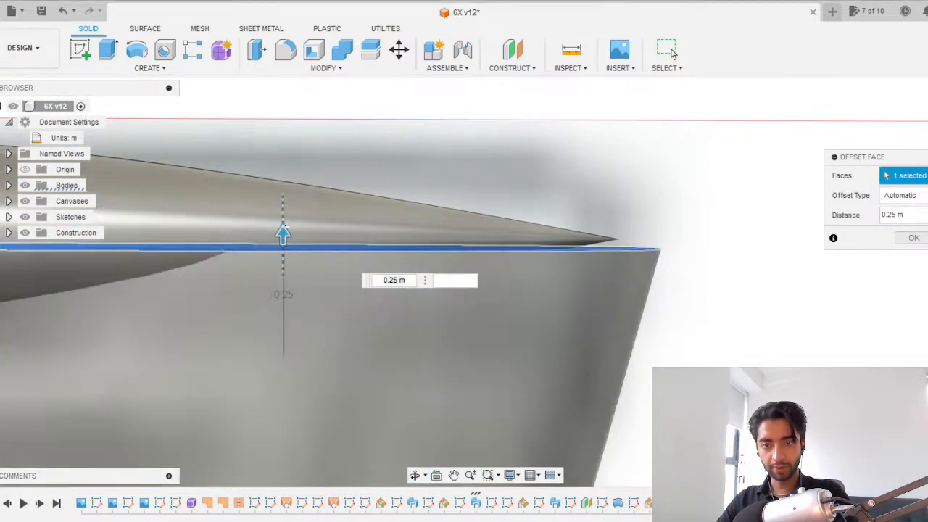
left_click(913, 238)
scroll(668, 236, "down", 5)
left_click(424, 216)
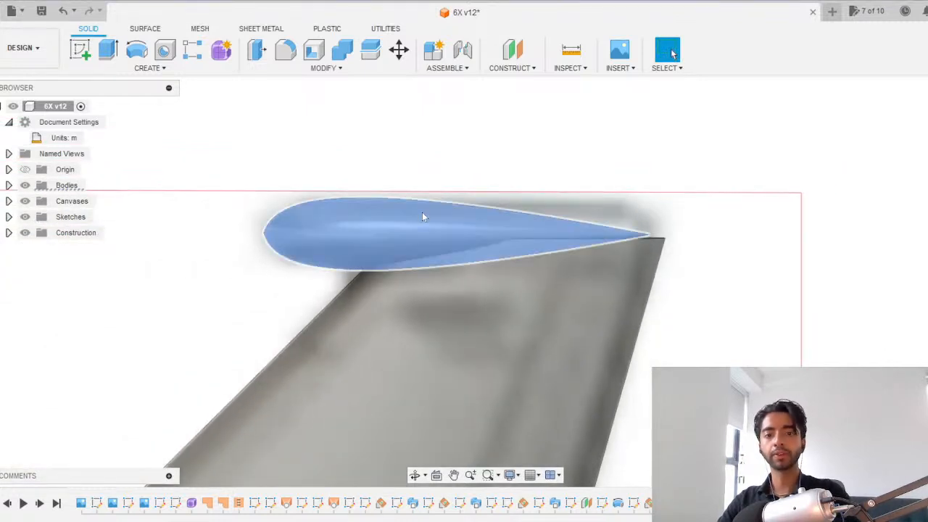
double_click(701, 503)
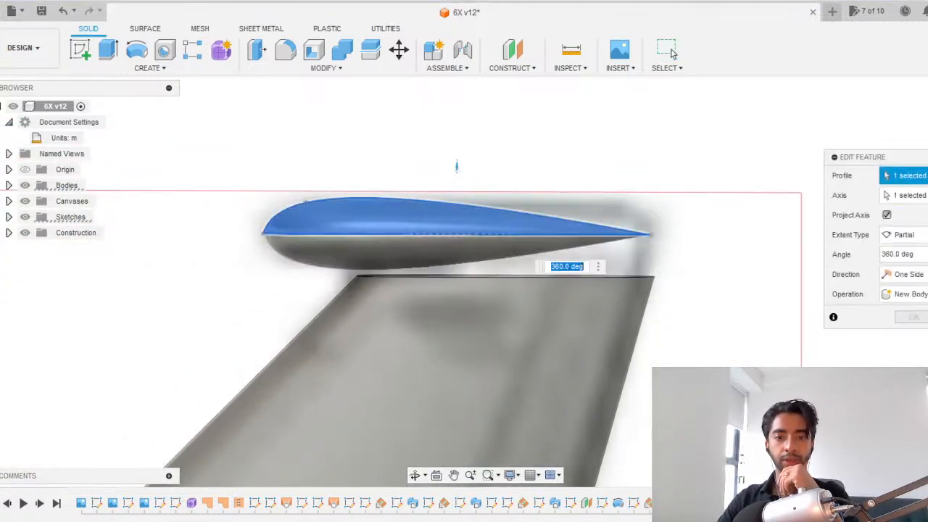
key("Return")
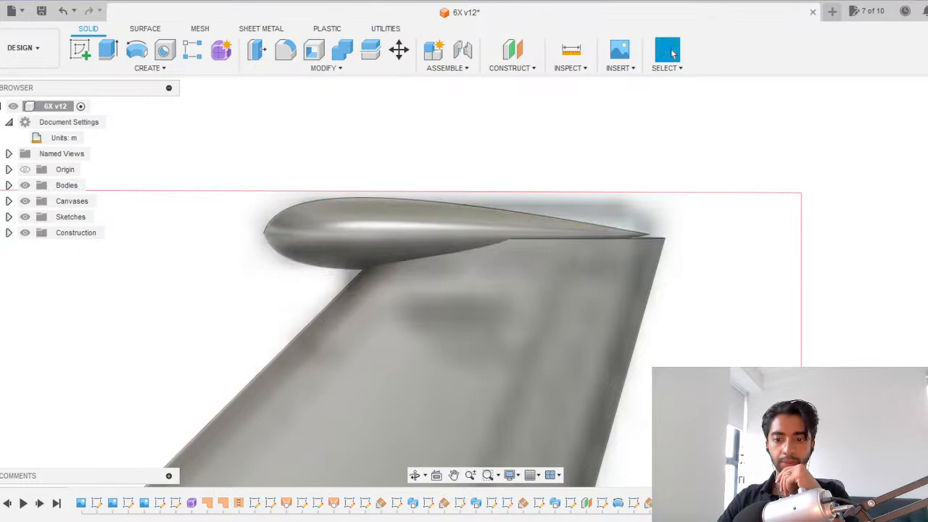
Open the fairing's profile sketch for editing and check the upper spline's points and tangent handles.
double_click(682, 503)
scroll(653, 233, "up", 5)
scroll(535, 229, "down", 3)
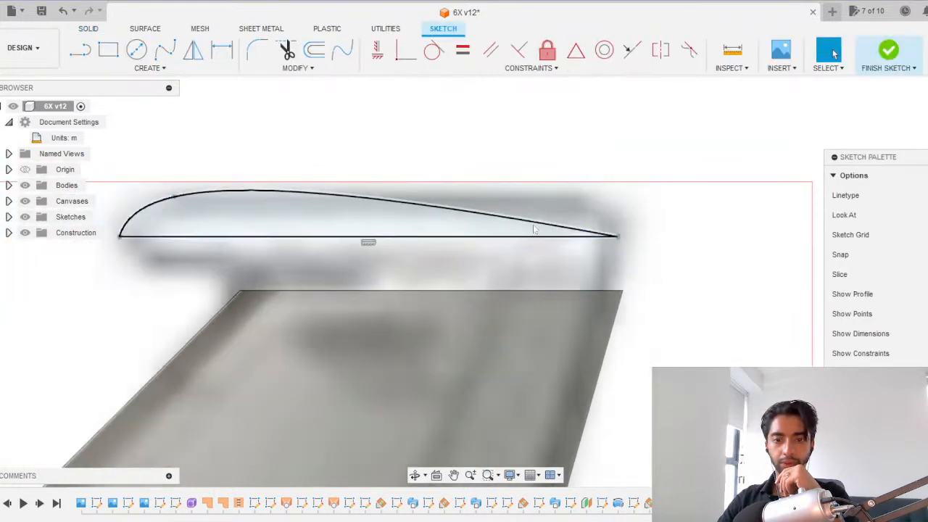
left_click(174, 196)
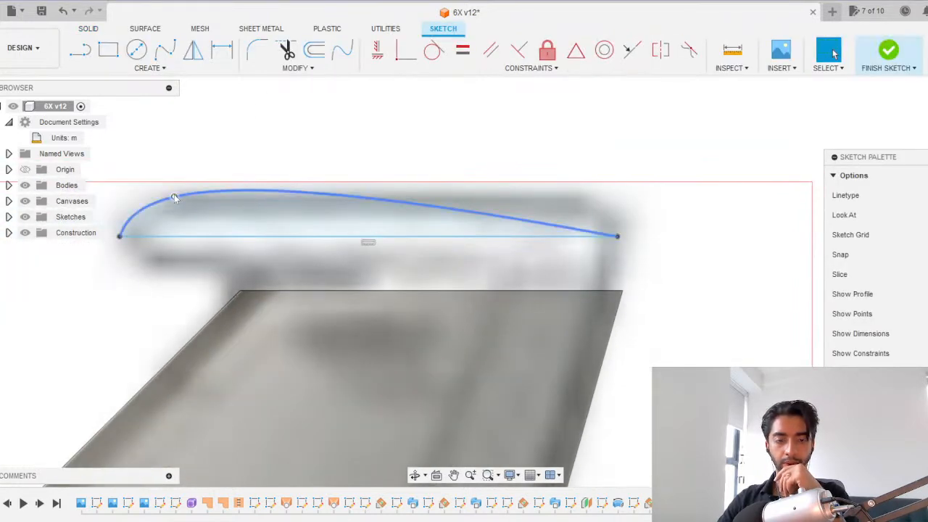
left_click(617, 236)
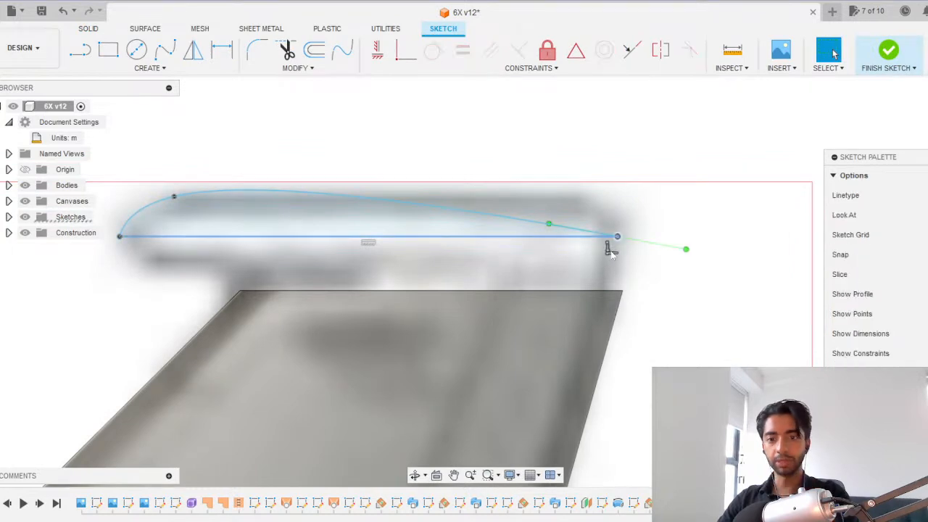
left_click(611, 250)
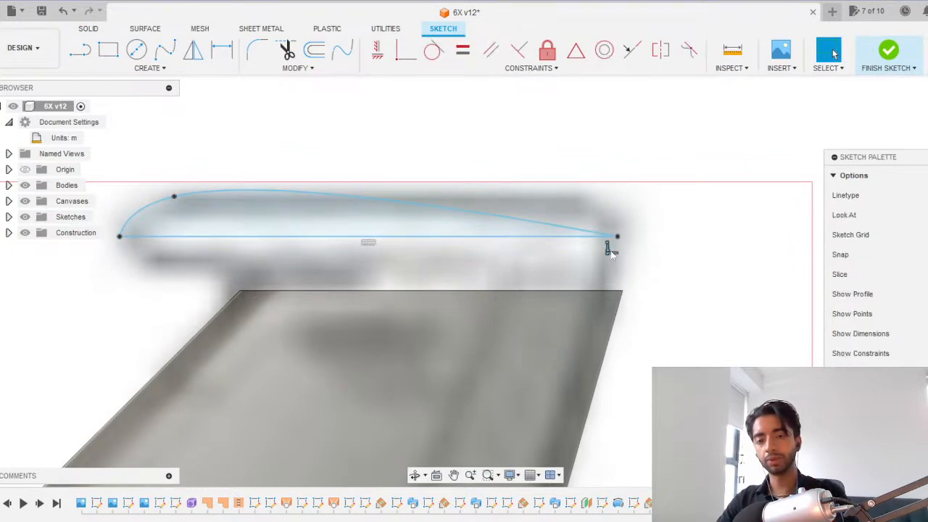
left_click(540, 223)
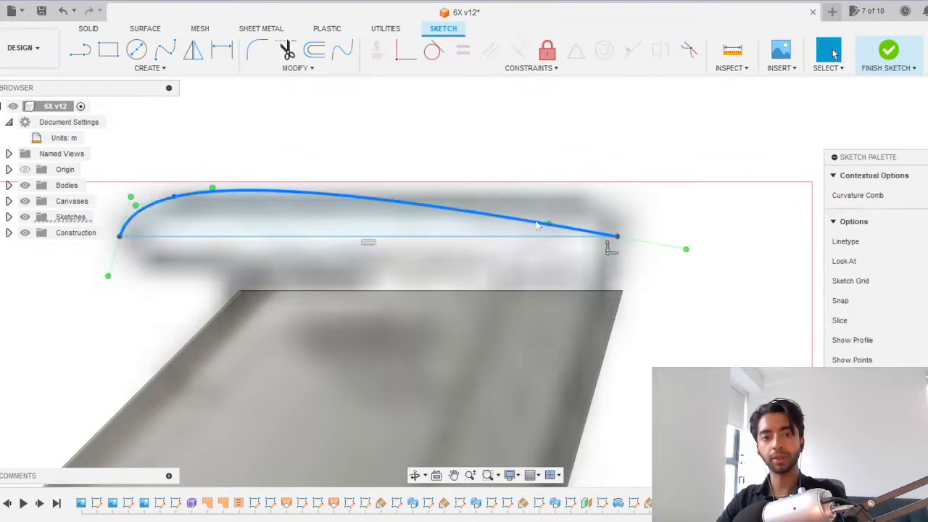
Try to add a point on the spline near its rear end and move it upward to reshape the curve.
left_click(163, 69)
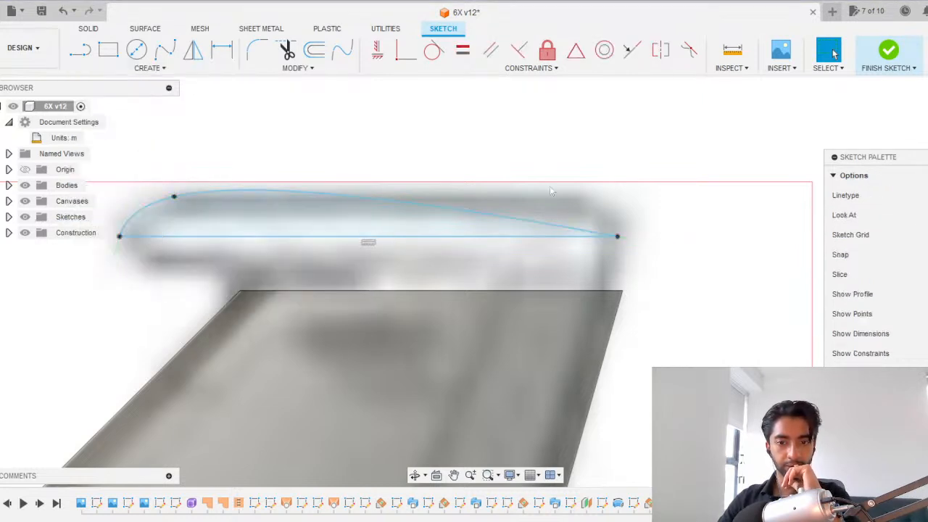
left_click(163, 69)
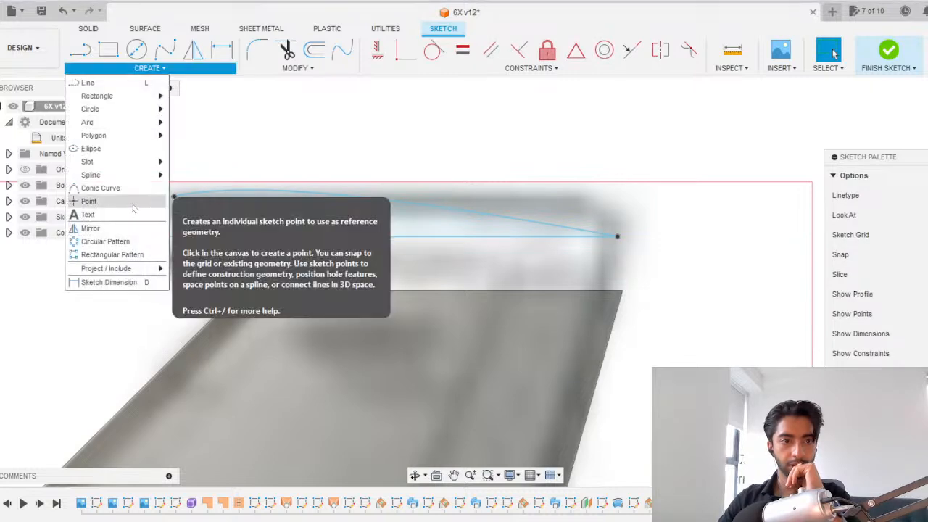
left_click(94, 200)
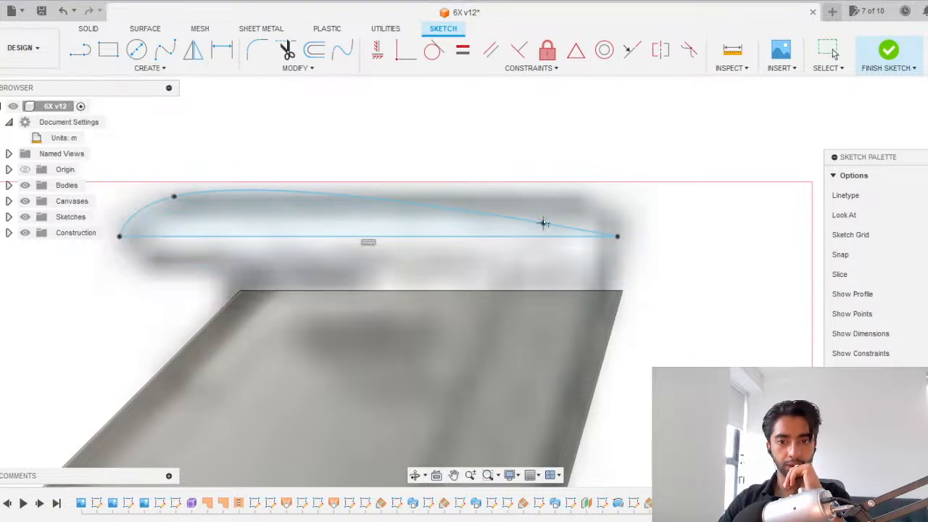
key("Escape")
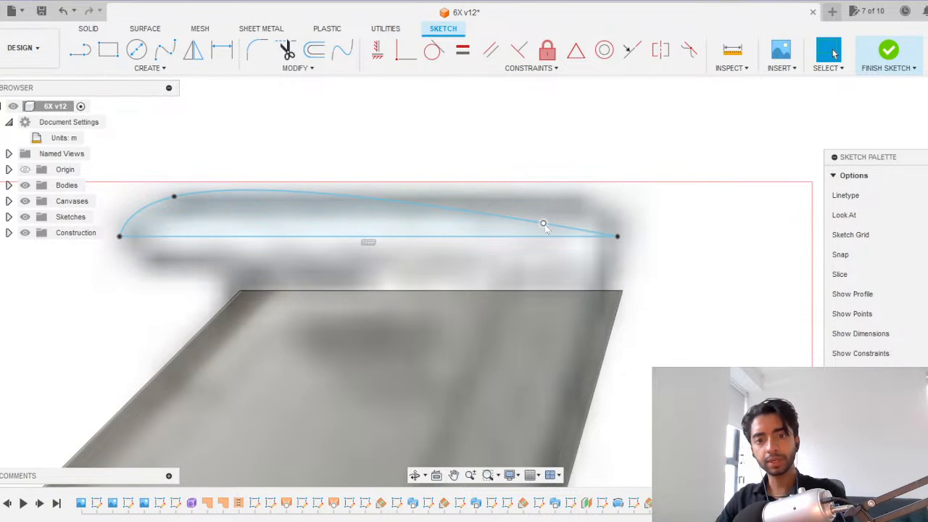
key("m")
left_click(543, 223)
left_click_drag(543, 223, 534, 172)
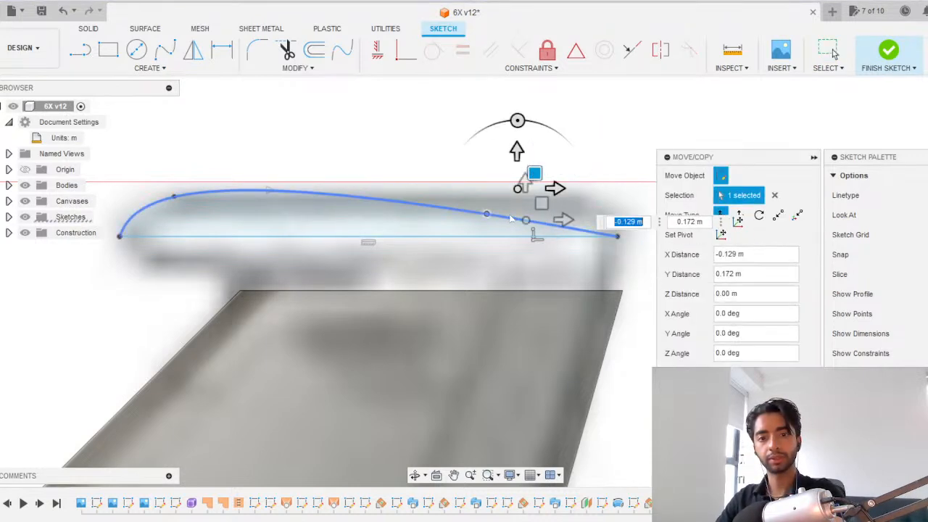
key("ctrl+z")
key("Escape")
Delete the fairing's upper spline and the extra point placed on it, keeping the horizontal line.
left_click(562, 227)
key("Delete")
left_click(543, 224)
key("Delete")
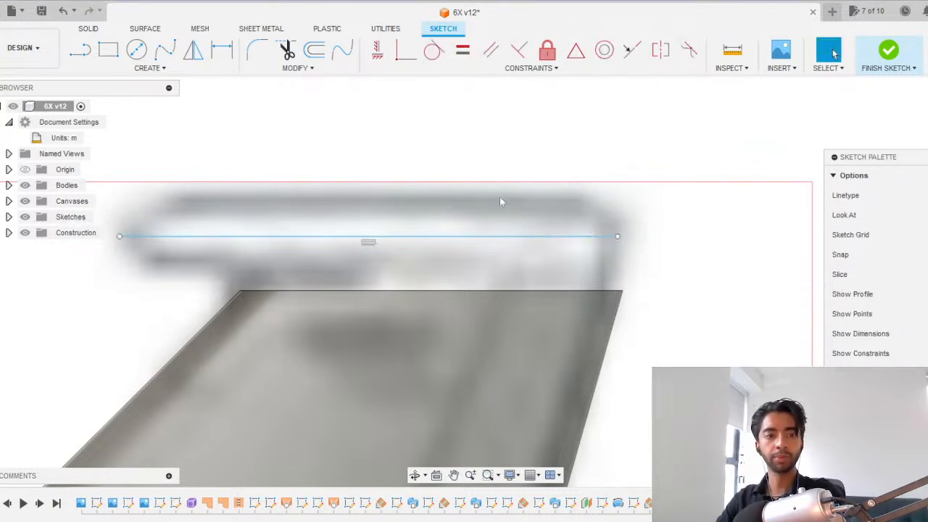
Draw a five-point spline over the fairing's upper outline between the line's ends, with a blunt rounded tail, and finish the sketch.
left_click(149, 67)
mouse_move(133, 174)
left_click(199, 178)
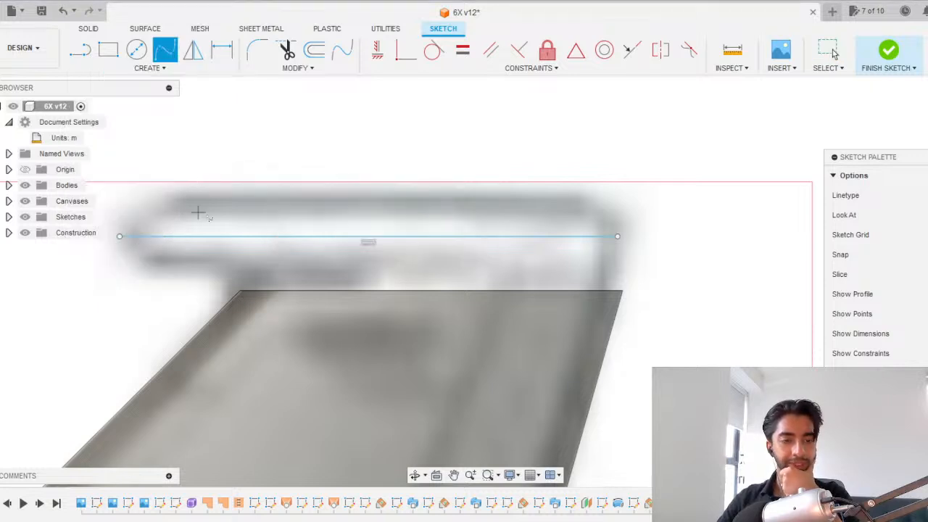
middle_click_drag(216, 213, 284, 199)
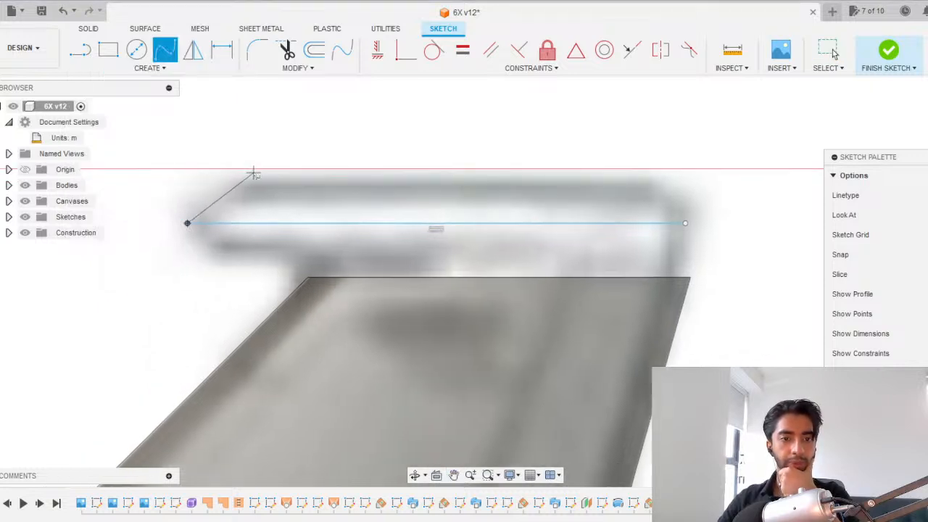
left_click(502, 174)
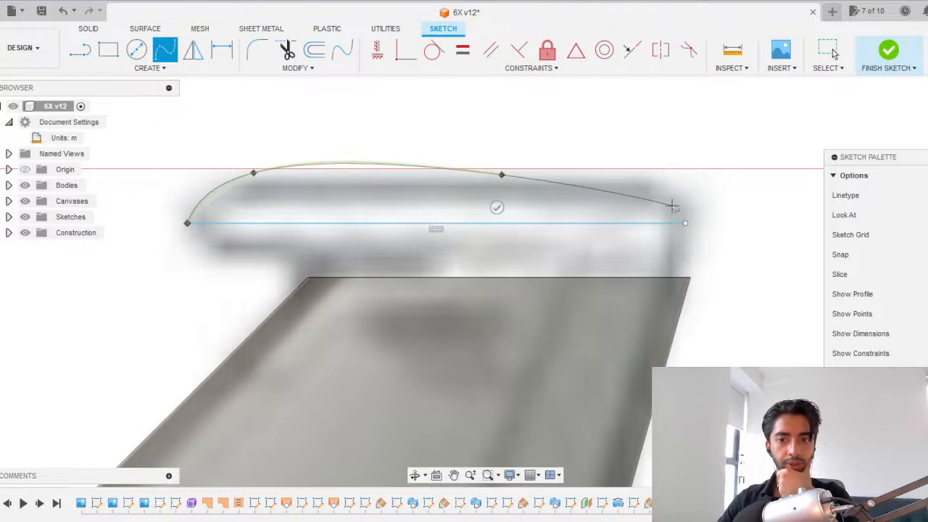
double_click(685, 223)
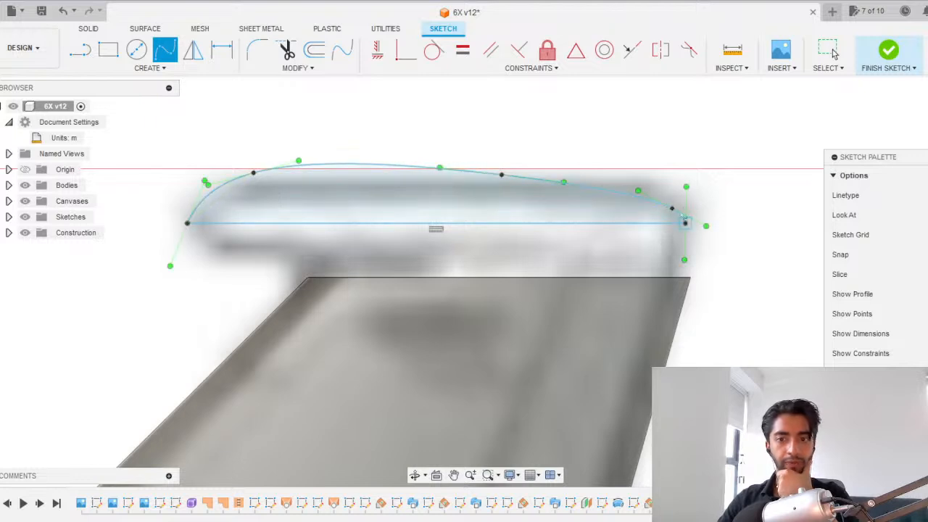
key("Escape")
left_click(429, 171)
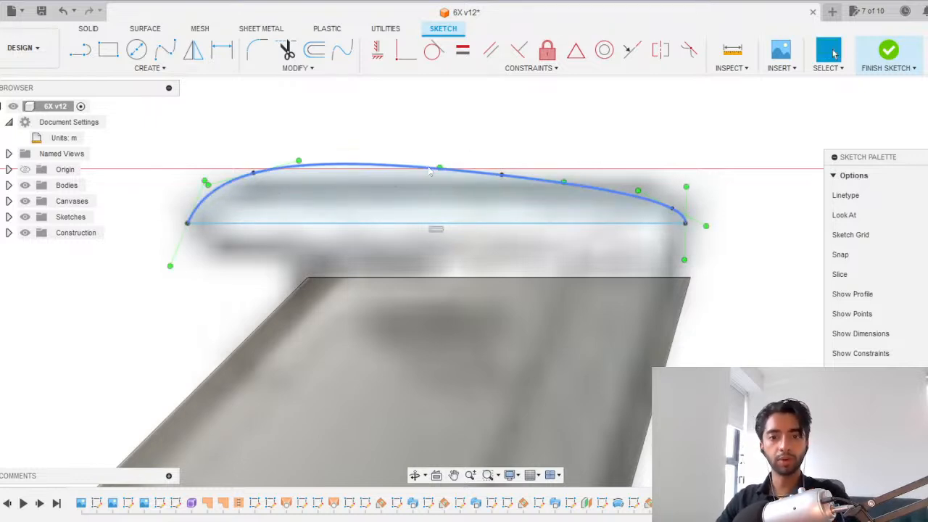
left_click(888, 51)
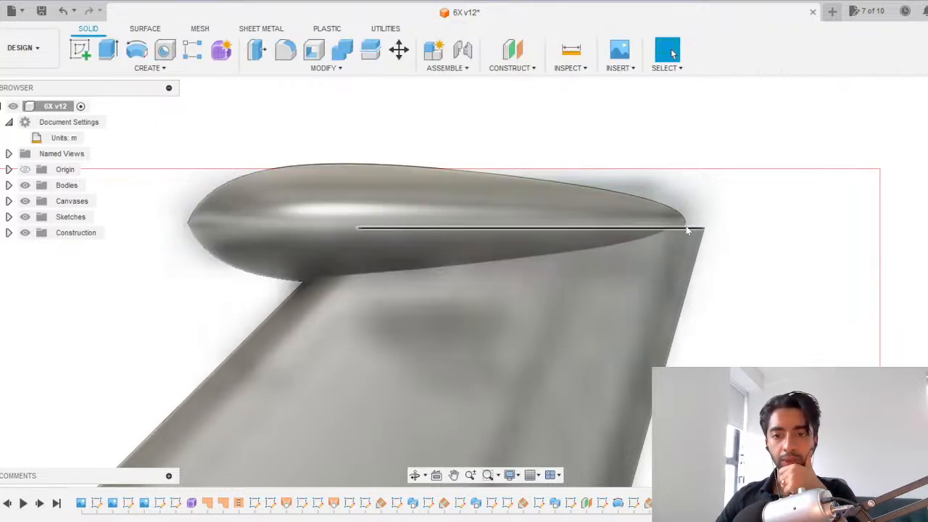
left_click(677, 216)
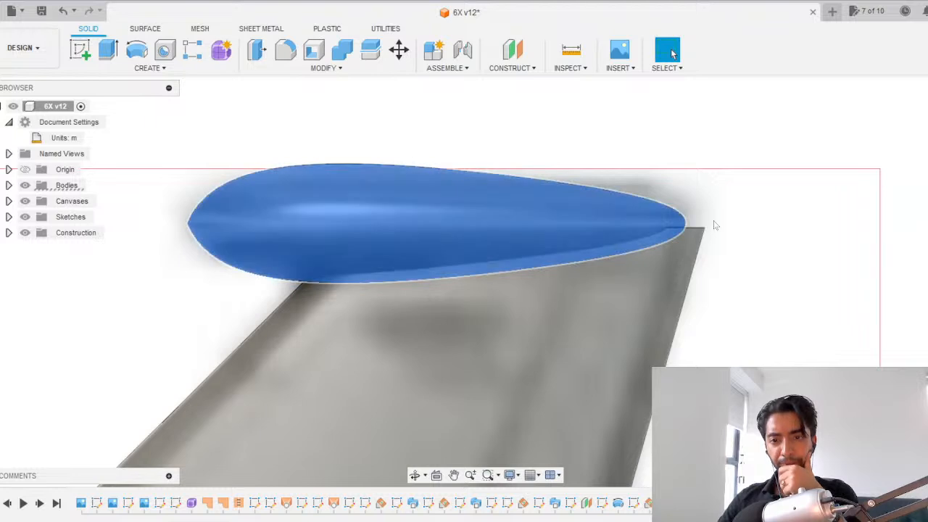
Reopen the fairing sketch, move the shared rear endpoint of line and spline backward past the fin's trailing edge, and finish the sketch.
left_click(760, 242)
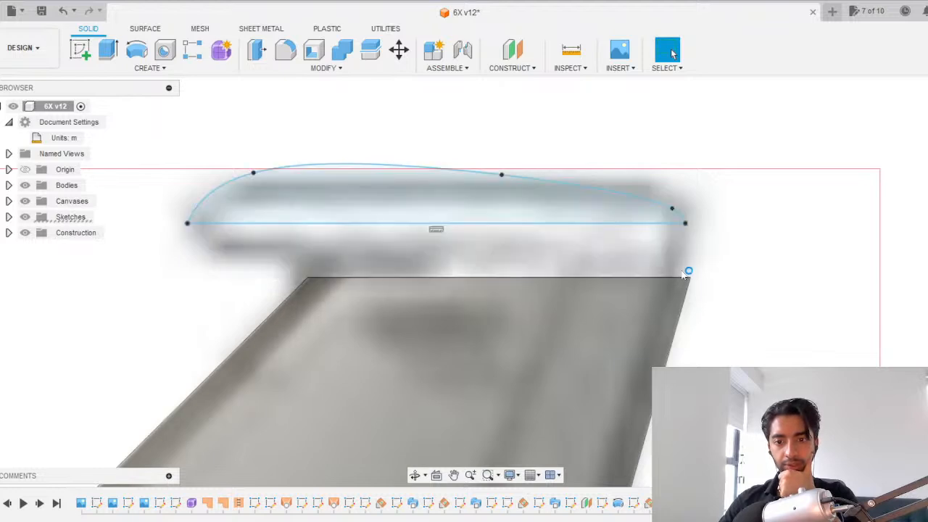
left_click_drag(685, 224, 702, 223)
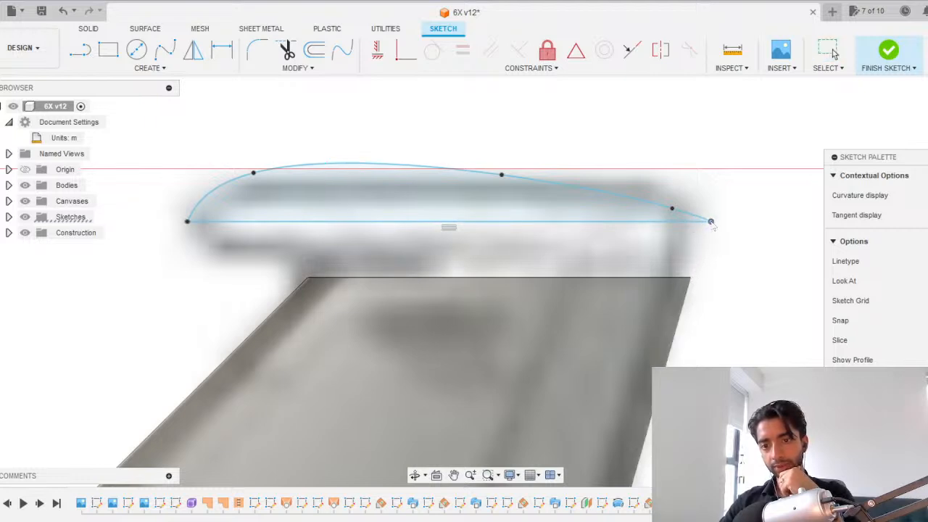
left_click(864, 64)
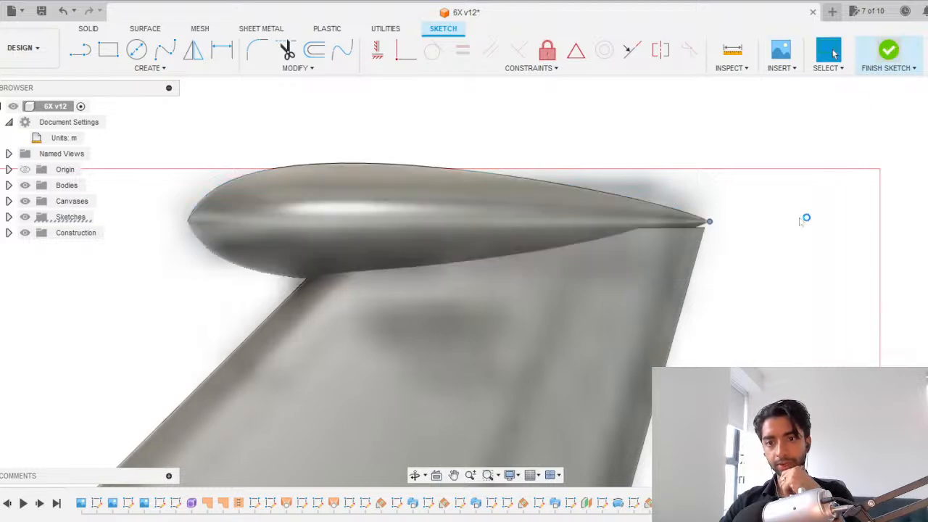
scroll(718, 261, "up", 5)
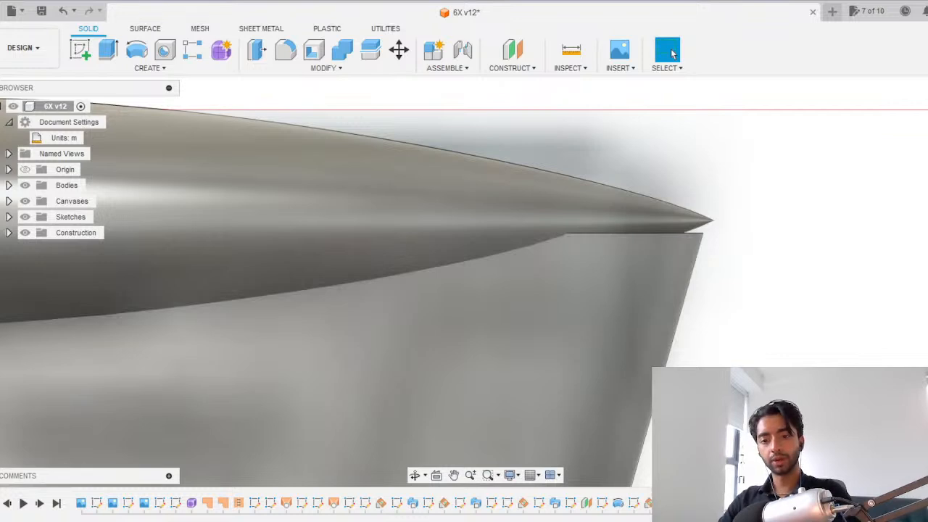
double_click(761, 503)
mouse_move(272, 220)
left_mouse_down()
mouse_move(272, 201)
mouse_move(273, 220)
left_mouse_up()
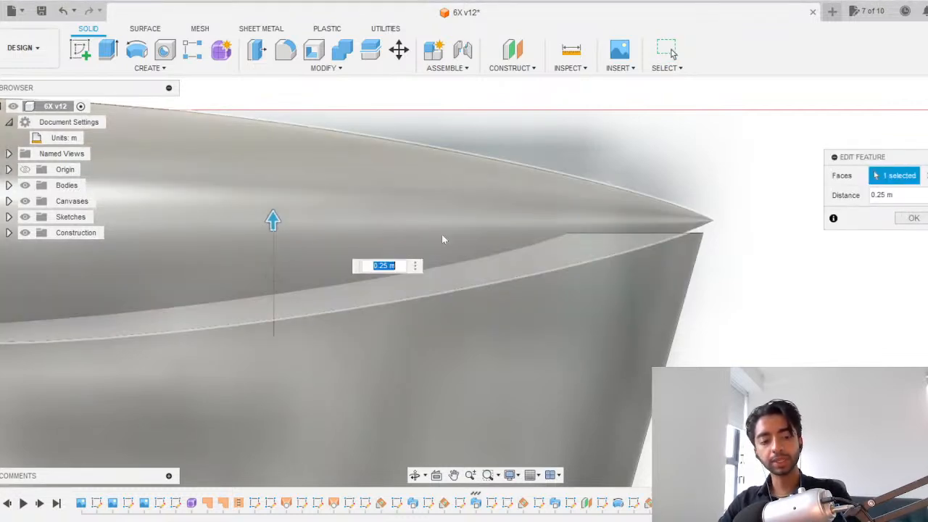
middle_click_drag(417, 256, 560, 291, "shift")
left_click(913, 218)
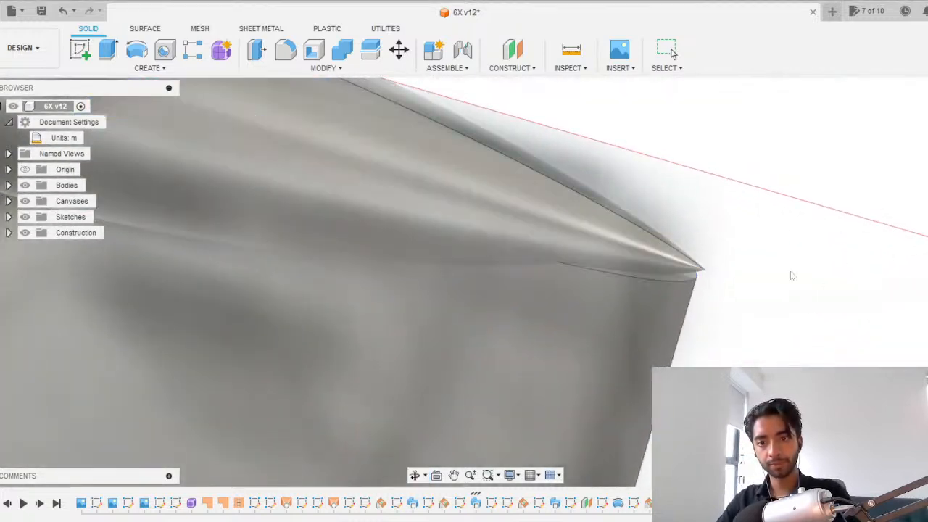
Increase the offset of the fin's top face to 0.28 m so it reaches further into the fairing's tail.
middle_click_drag(507, 260, 586, 310, "shift")
scroll(545, 254, "up", 6)
middle_click_drag(586, 310, 507, 297, "shift")
left_click(507, 293)
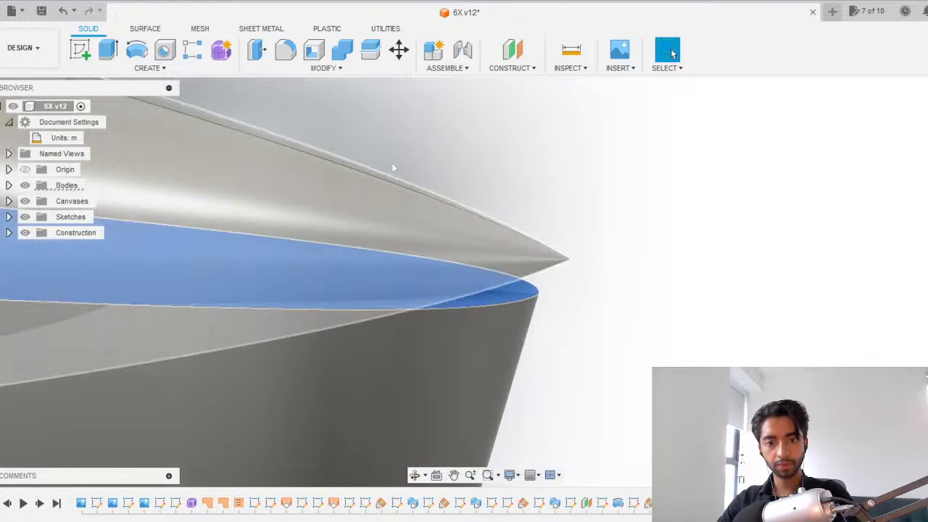
left_click(257, 49)
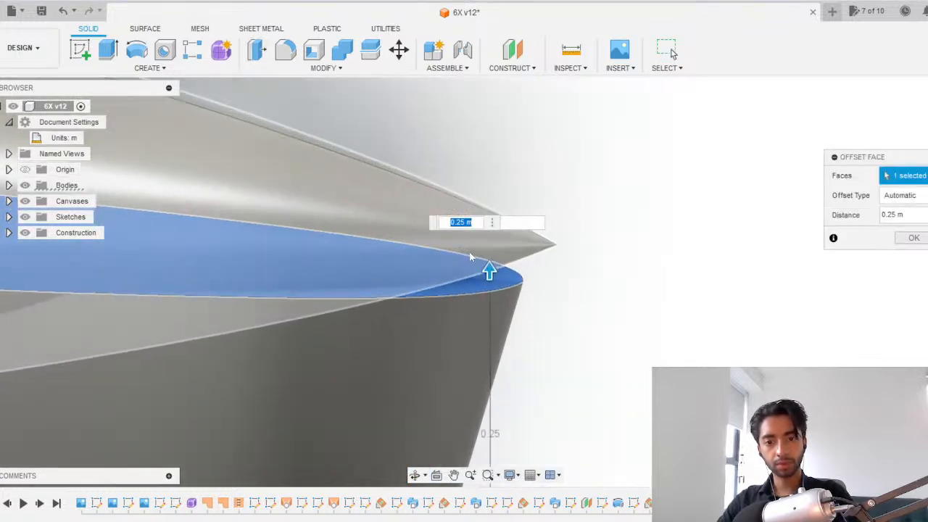
left_click_drag(497, 282, 497, 231)
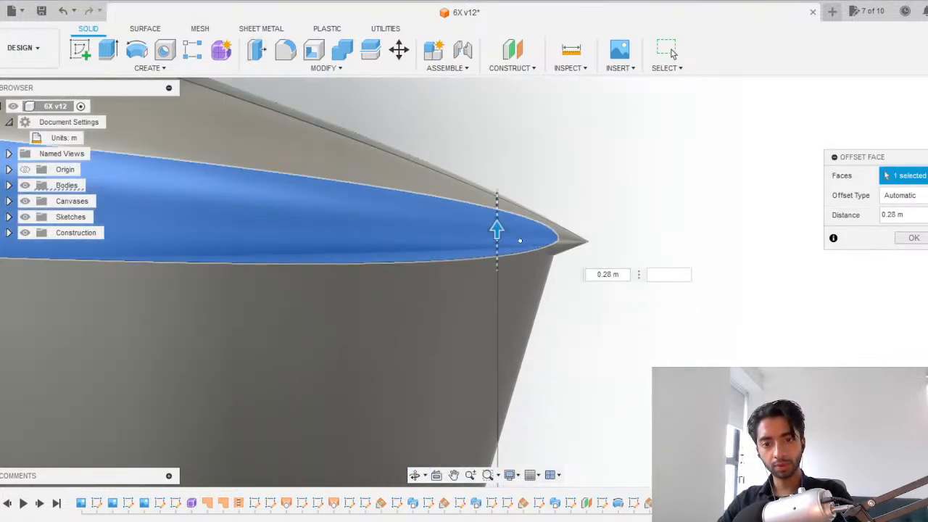
key("Return")
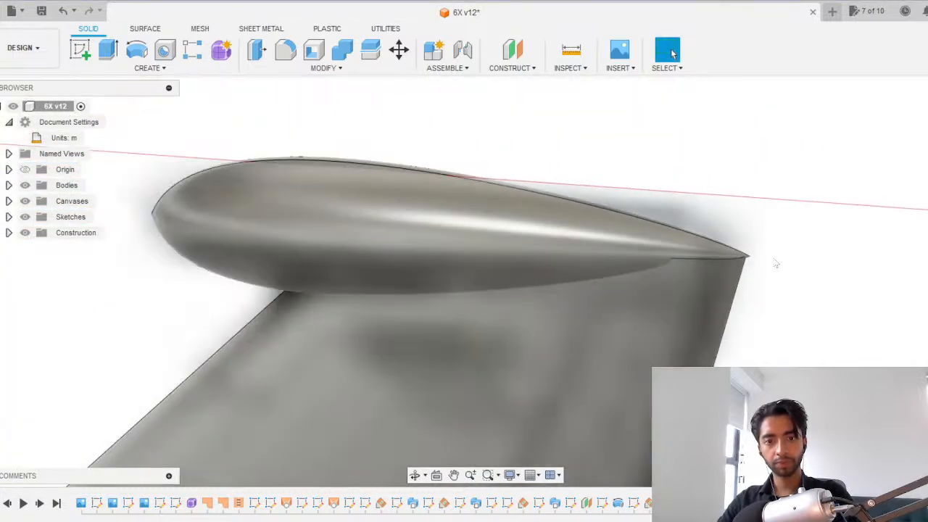
Reopen the fairing sketch and project the fin's top and trailing edges into it.
mouse_move(776, 264)
middle_mouse_down("shift")
mouse_move(708, 261)
mouse_move(416, 201)
mouse_move(503, 234)
mouse_move(620, 253)
mouse_move(689, 258)
mouse_move(708, 245)
mouse_move(795, 240)
mouse_move(747, 239)
mouse_move(749, 263)
middle_mouse_up("shift")
double_click(776, 502)
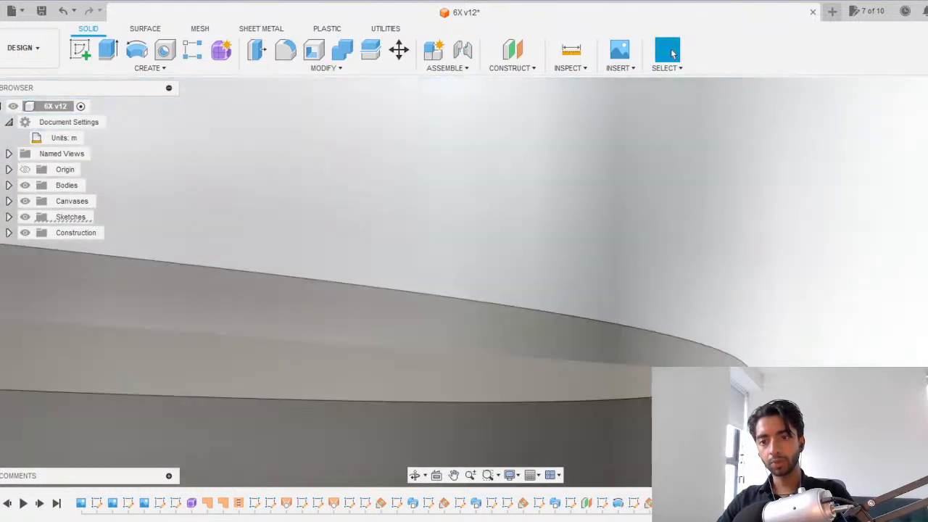
key("p")
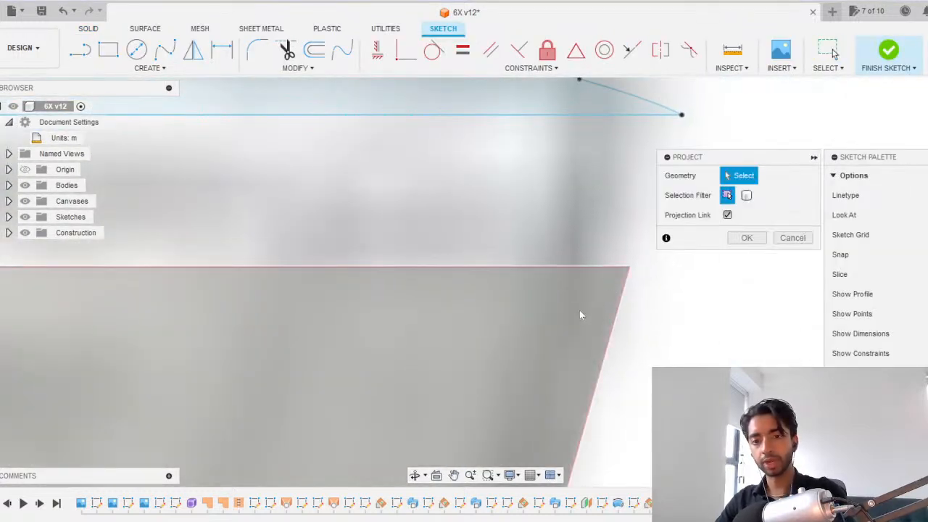
left_click(611, 290)
left_click(747, 237)
Draw a line from the fin's upper rear corner up past the fairing's tail and make it parallel to the projected trailing edge.
key("l")
left_click(611, 315)
left_click(716, 117)
key("Escape")
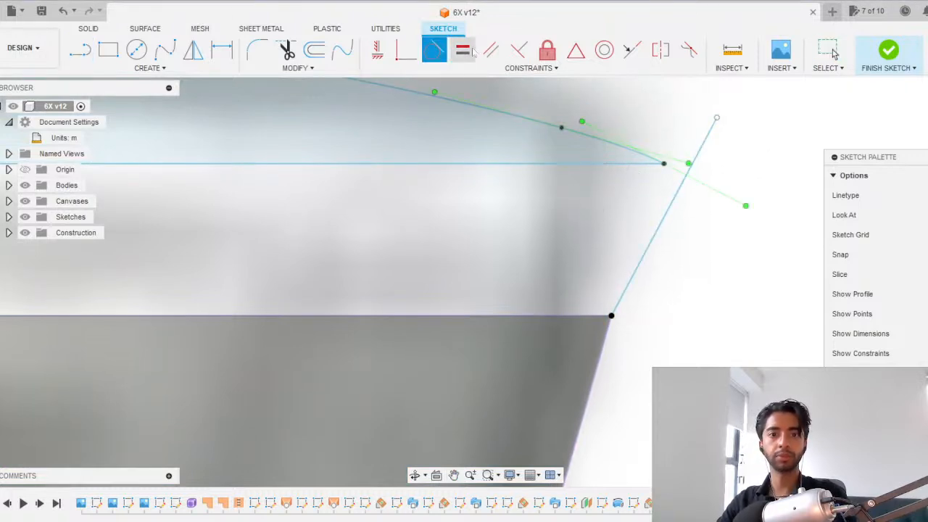
left_click(490, 50)
left_click(646, 244)
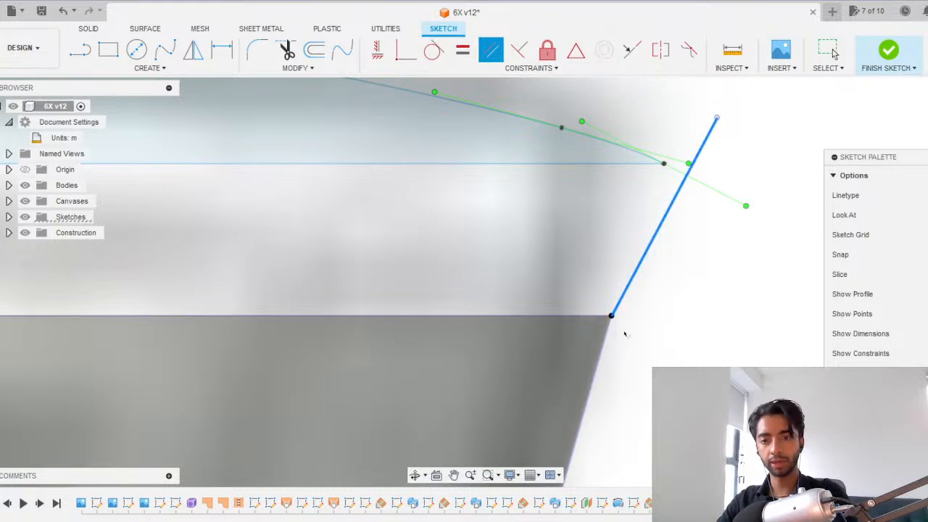
left_click(602, 352)
key("Escape")
Move the shared rear endpoint of the fairing's line and spline forward onto the extended trailing-edge line, and finish the sketch.
scroll(651, 172, "up", 5)
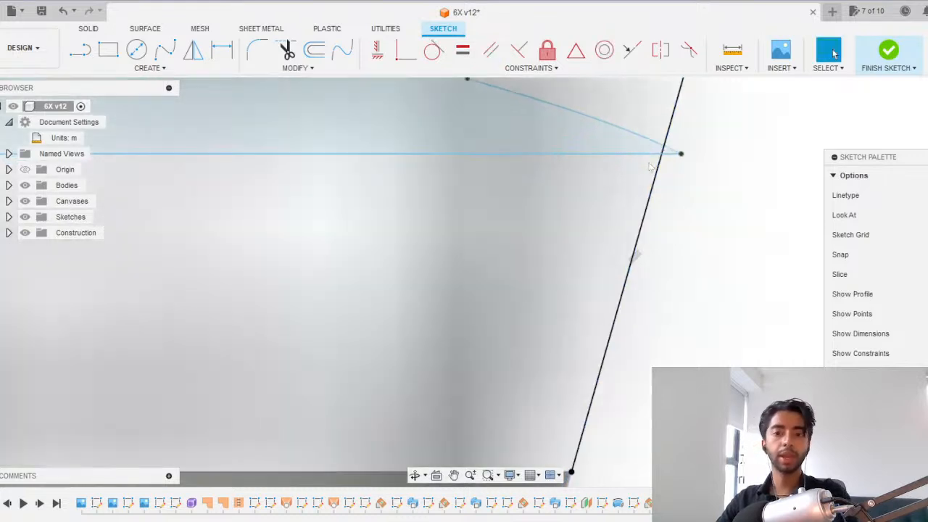
middle_click_drag(653, 164, 664, 239)
left_click_drag(694, 227, 674, 225)
left_click(889, 51)
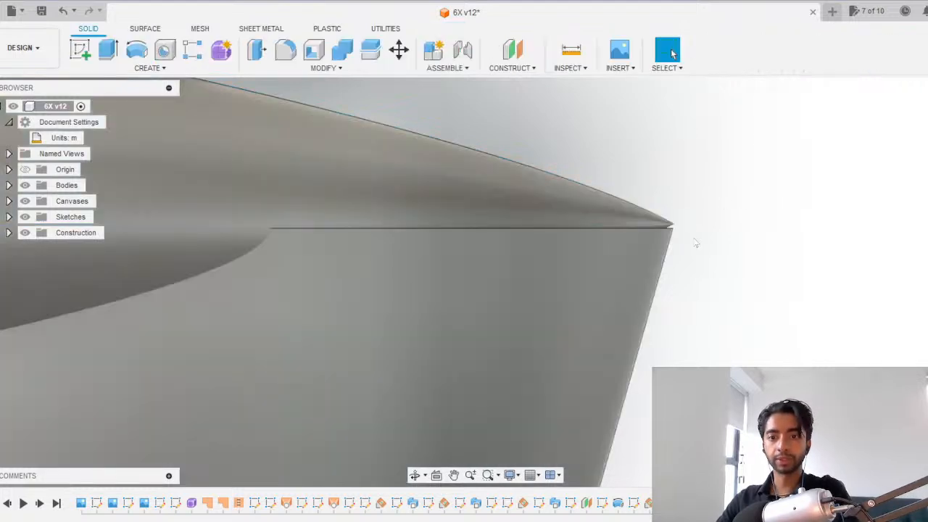
Reopen the offset of the fin's top face beneath the fairing and raise its distance to 0.30 m.
mouse_move(671, 232)
middle_mouse_down("shift")
mouse_move(732, 243)
mouse_move(493, 243)
mouse_move(525, 230)
mouse_move(503, 224)
mouse_move(515, 218)
mouse_move(544, 242)
middle_mouse_up("shift")
key("q")
left_click(689, 187)
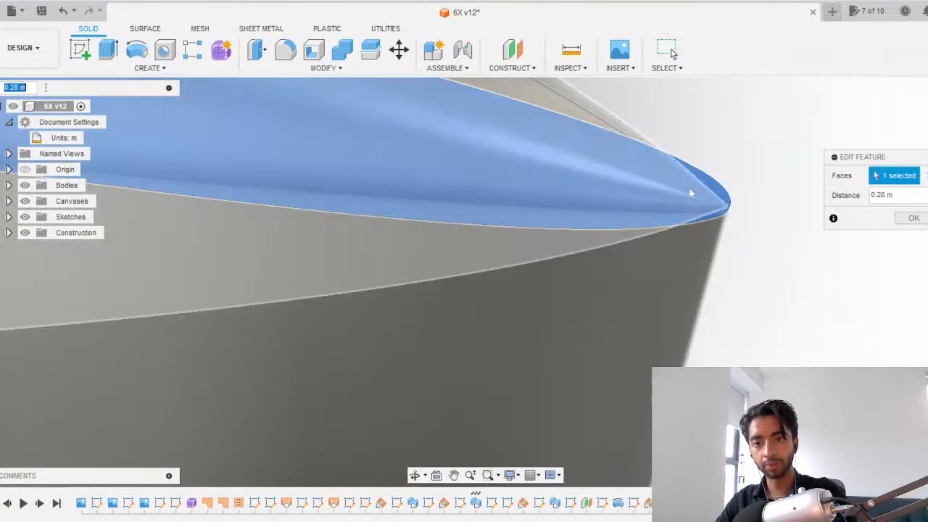
middle_click_drag(727, 205, 699, 209, "shift")
scroll(453, 178, "up", 3)
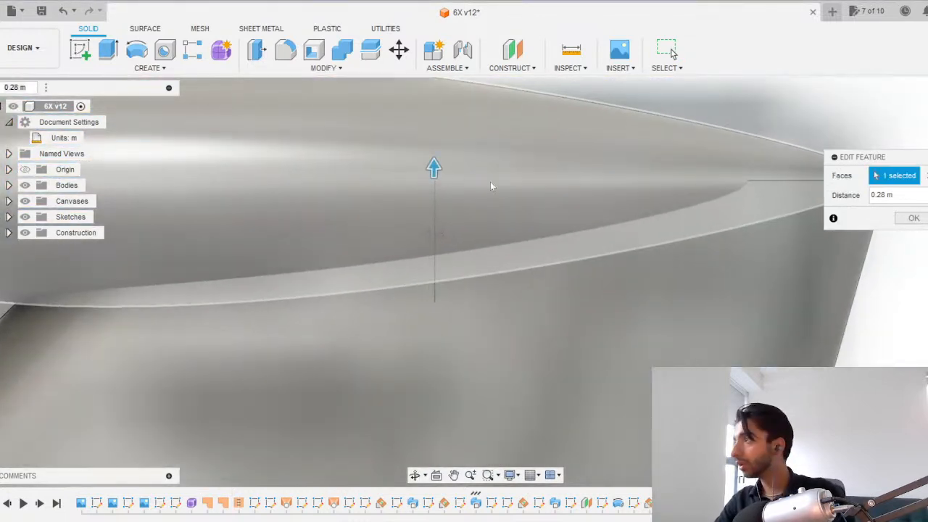
middle_click_drag(483, 209, 309, 295)
mouse_move(259, 260)
left_mouse_down()
mouse_move(259, 252)
mouse_move(259, 273)
mouse_move(258, 252)
left_mouse_up()
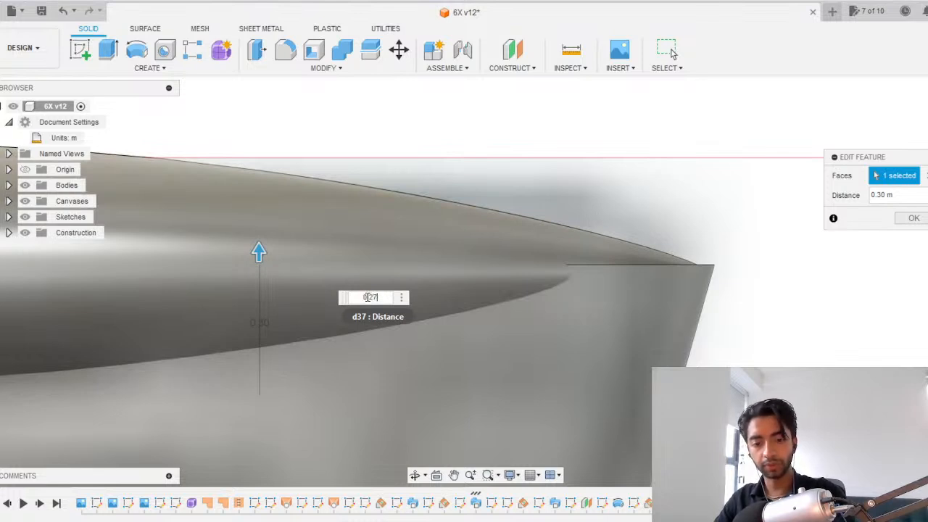
Set the offset distance of the vertical tail's top face to 0.28 m, after trying 0.275 m.
type("0.275")
key("Return")
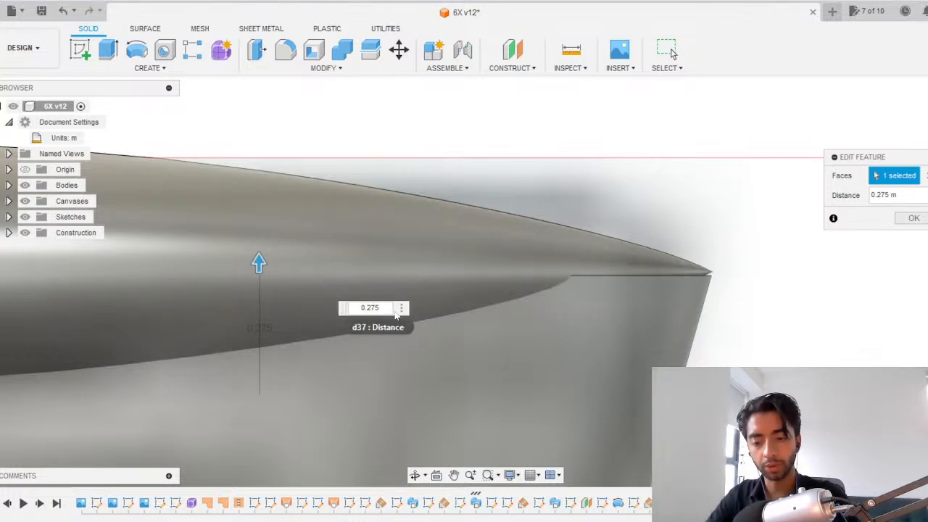
key("Return")
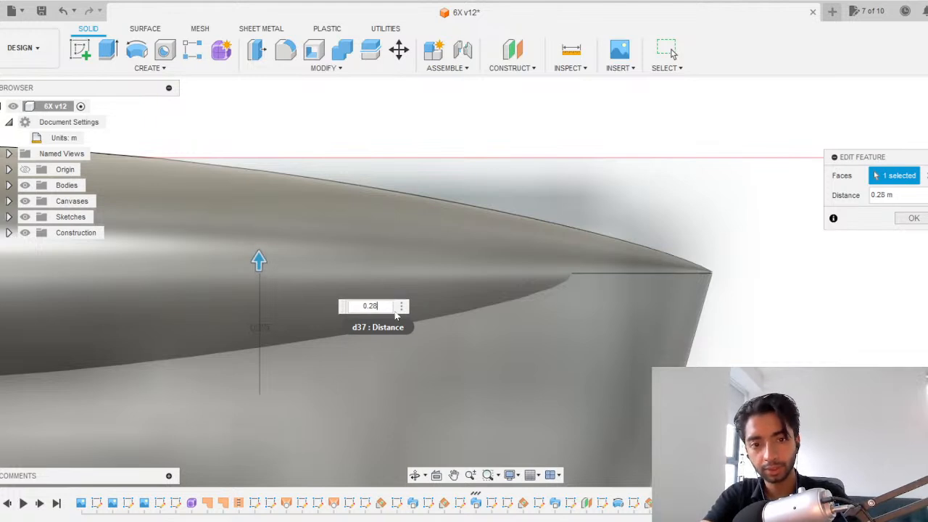
key("Return")
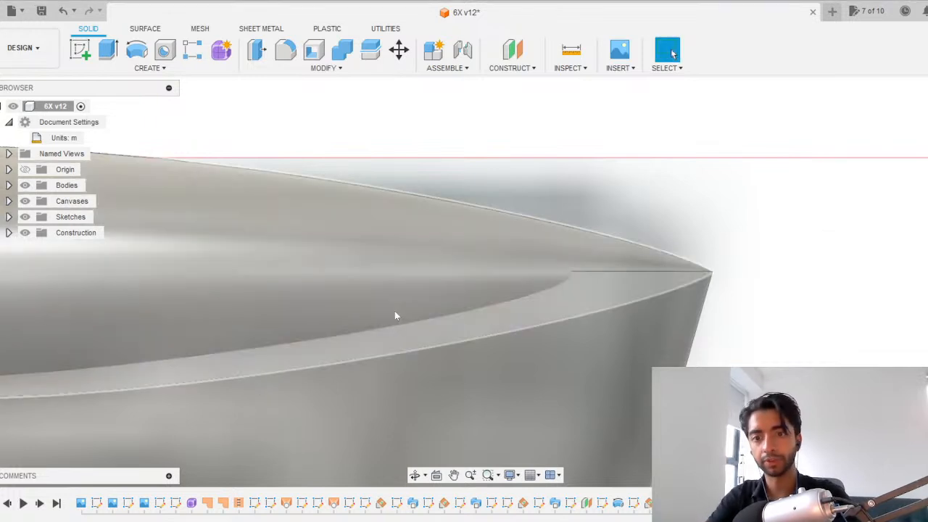
Save the aircraft design as a new version.
scroll(394, 311, "down", 5)
middle_click_drag(531, 344, 430, 352, "shift")
scroll(429, 347, "down", 8)
middle_click_drag(493, 334, 657, 292)
key("ctrl+s")
key("Return")
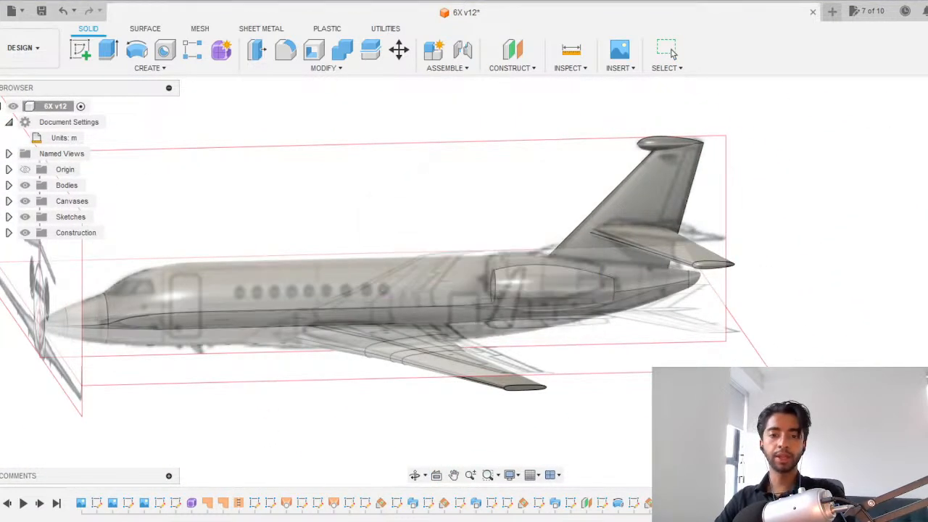
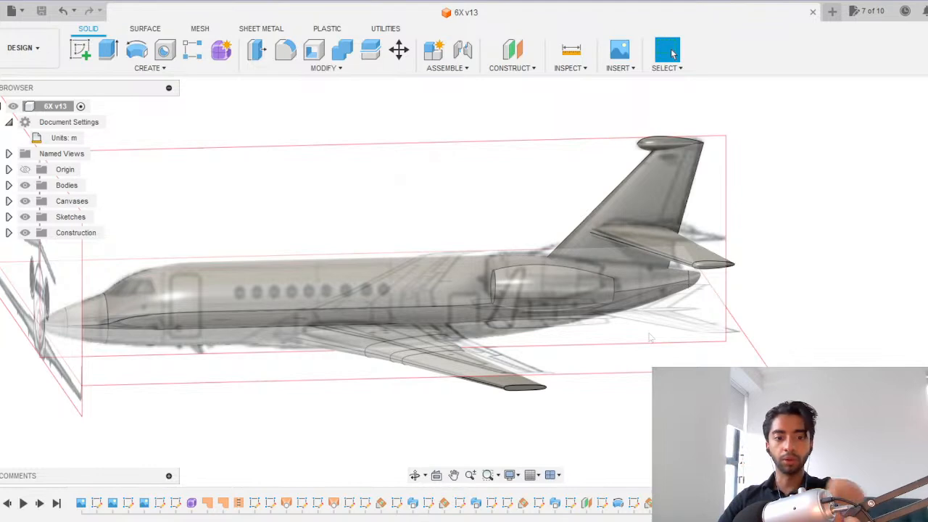
Hide all reference canvases so only the aircraft bodies are shown.
middle_click_drag(616, 374, 503, 368, "shift")
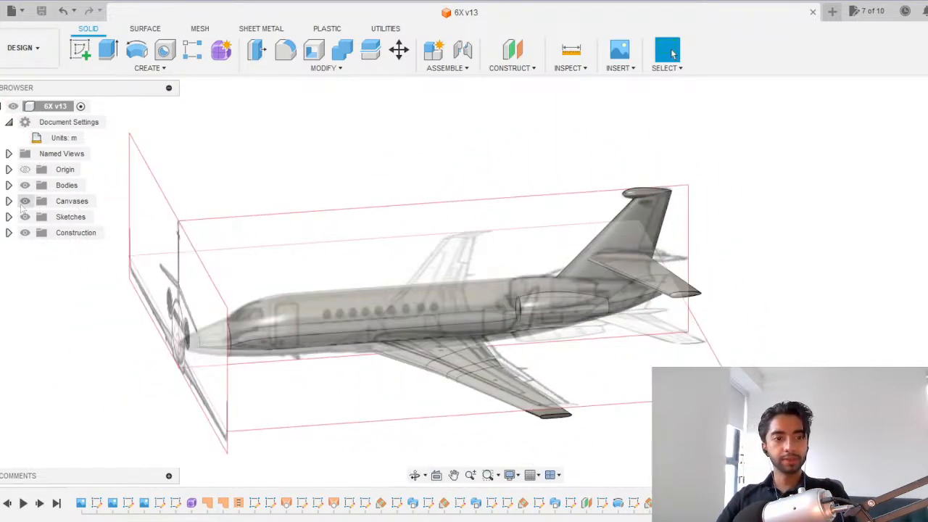
left_click(25, 200)
middle_click_drag(351, 308, 621, 346, "shift")
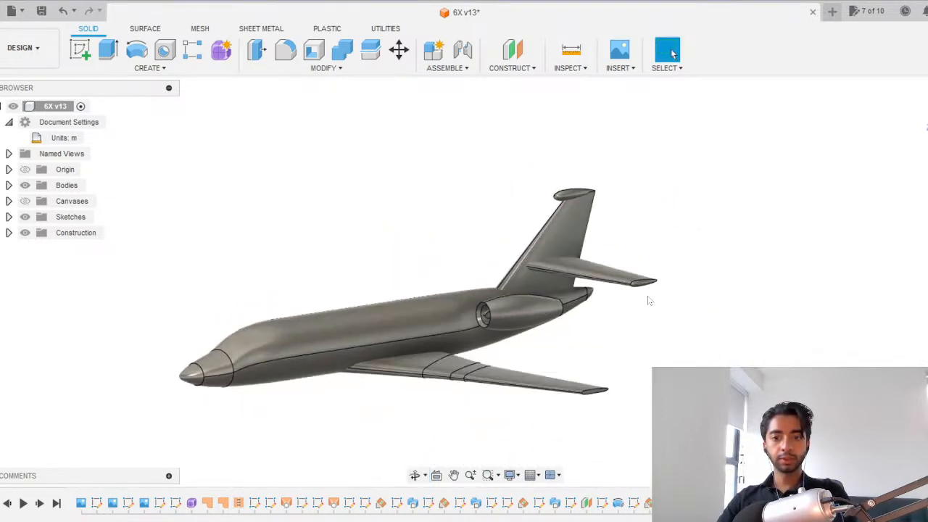
List the bodies and highlight the surface bodies Body5 (1) and Body6 (1) to locate them on the aircraft.
scroll(578, 340, "up", 4)
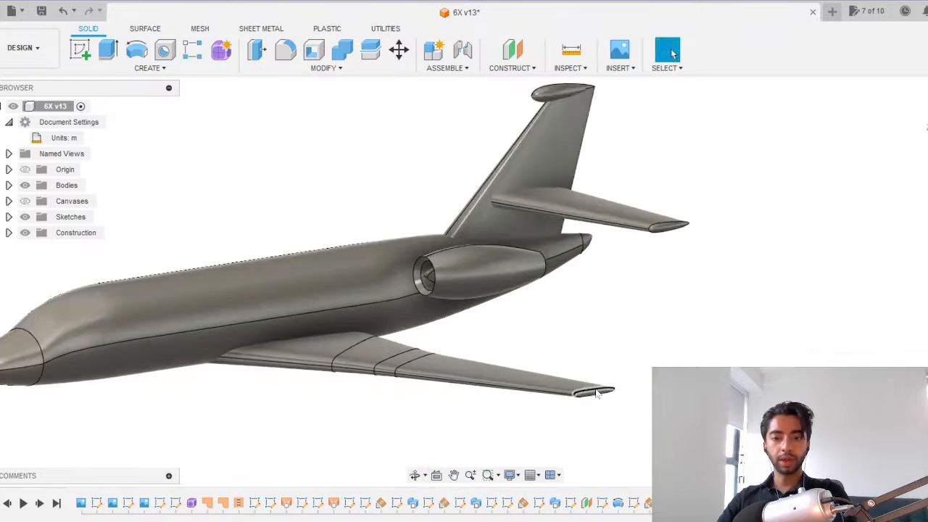
left_click(9, 185)
left_click(84, 217)
scroll(201, 259, "down", 3)
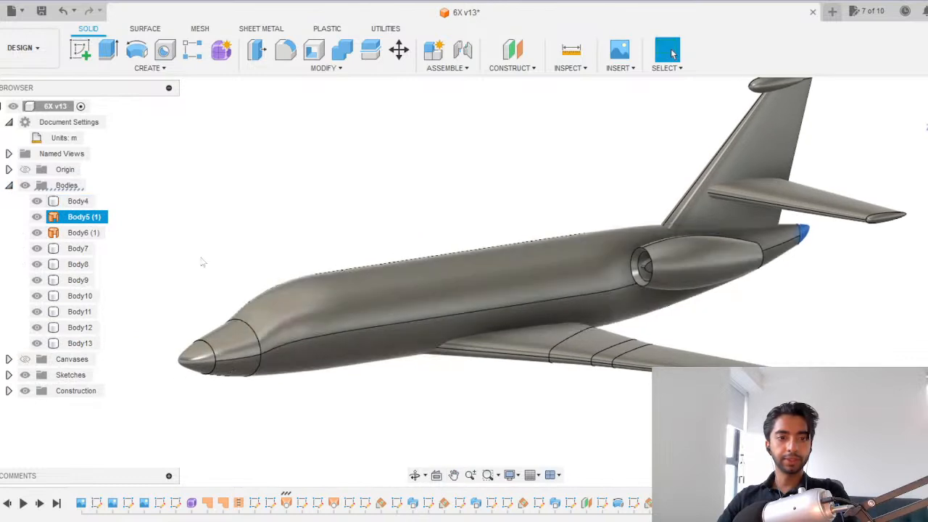
left_click(84, 233)
scroll(184, 286, "down", 1)
scroll(186, 286, "up", 3)
middle_click_drag(186, 285, 343, 247)
key("Escape")
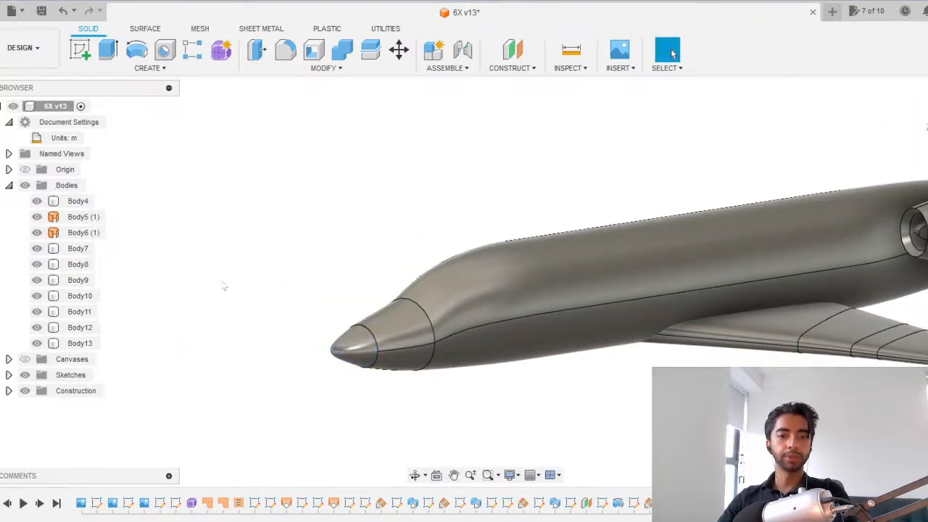
Close the open rear edge of the nose cone surface with a Patch as a new body.
left_click(145, 28)
left_click(109, 49)
left_click(361, 335)
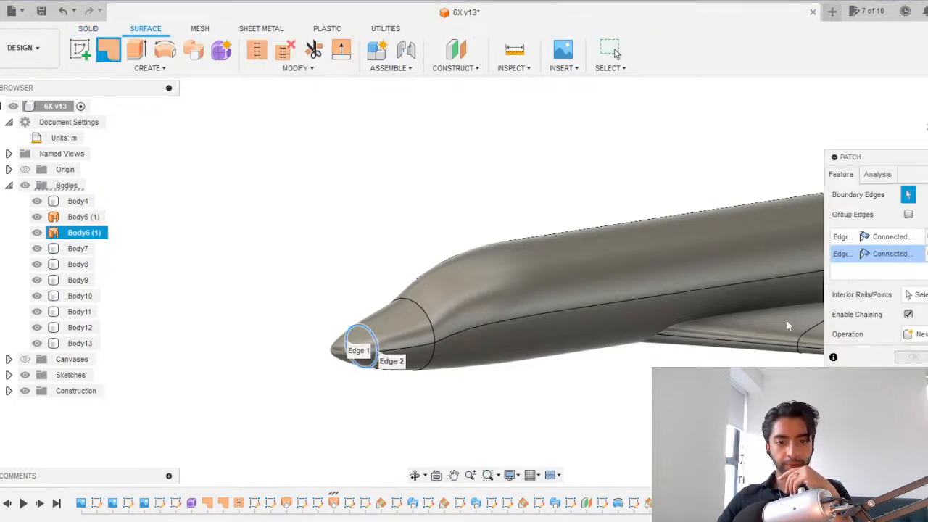
left_click(922, 358)
Stitch the nose cone surface and its patch together as a new body.
left_click(257, 49)
left_click(371, 343)
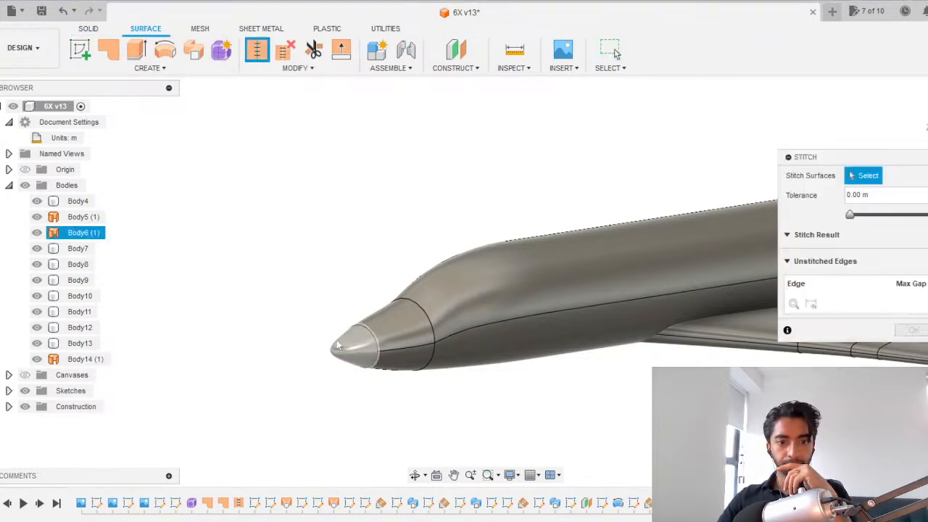
left_click(357, 348)
left_click(357, 348)
left_click(357, 349)
left_click(357, 348)
middle_click_drag(356, 349, 294, 353, "shift")
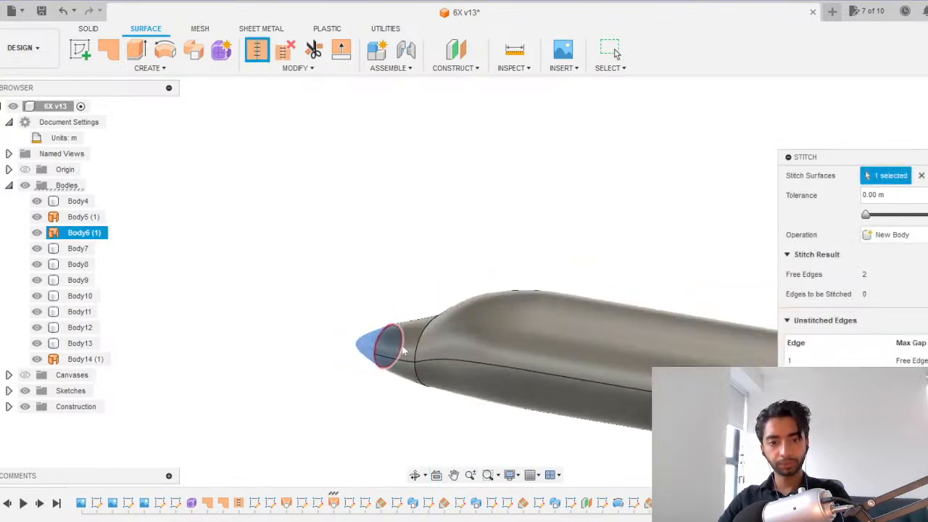
left_click(391, 350)
key("Return")
scroll(436, 269, "down", 4)
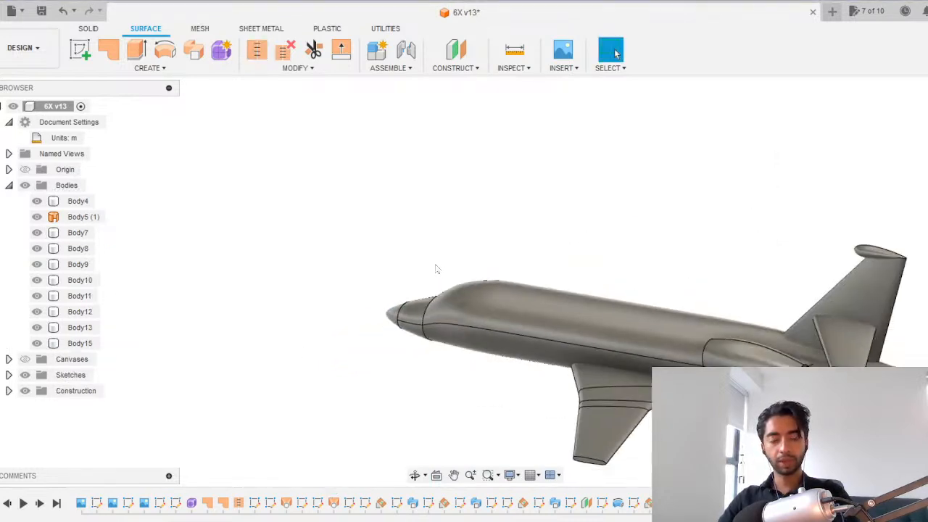
Close the open edge of the tail cone surface with a Patch.
scroll(763, 326, "up", 3)
left_click(114, 51)
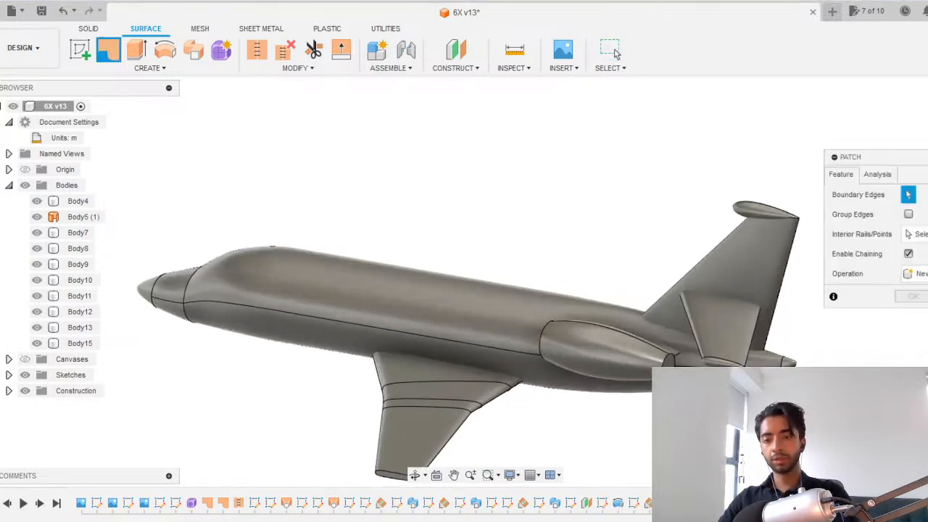
left_click(784, 360)
left_click(903, 358)
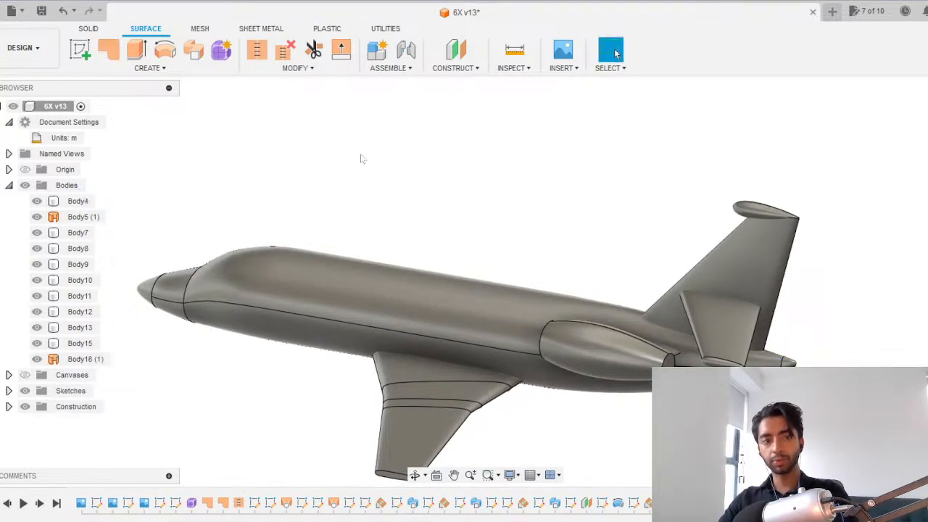
Stitch the tail cone surface to its patch.
left_click(257, 51)
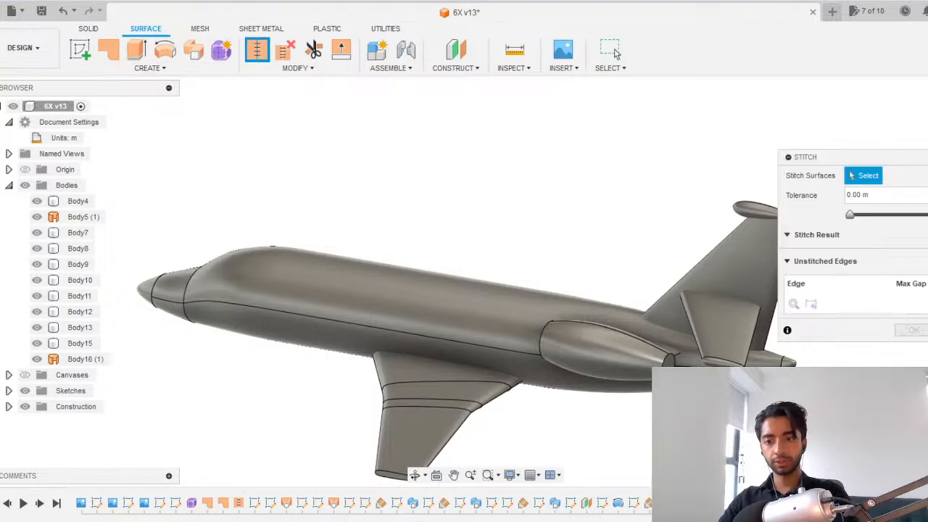
left_click(789, 363)
middle_click_drag(754, 369, 445, 364)
scroll(446, 368, "up", 8)
left_click(464, 284)
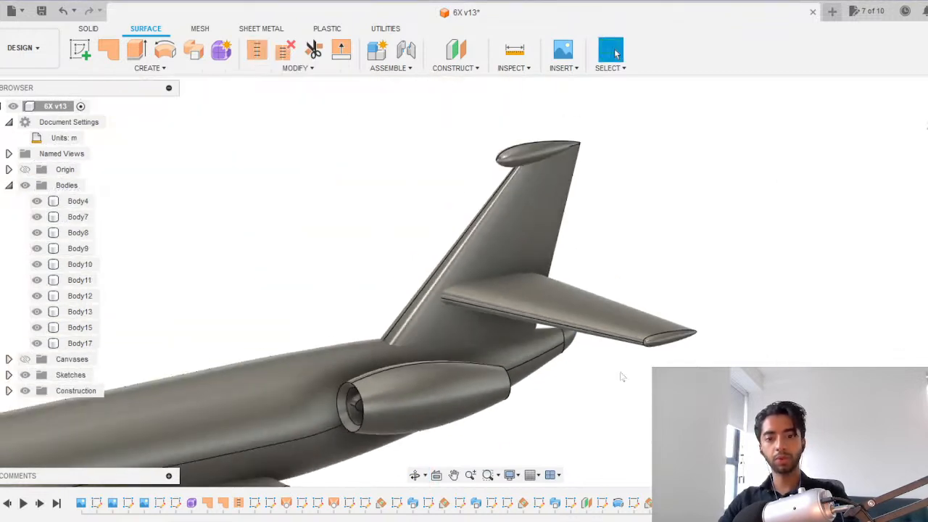
Save the design with the closed nose and tail cones as a new version.
key("ctrl+s")
left_click(483, 278)
scroll(466, 311, "down", 7)
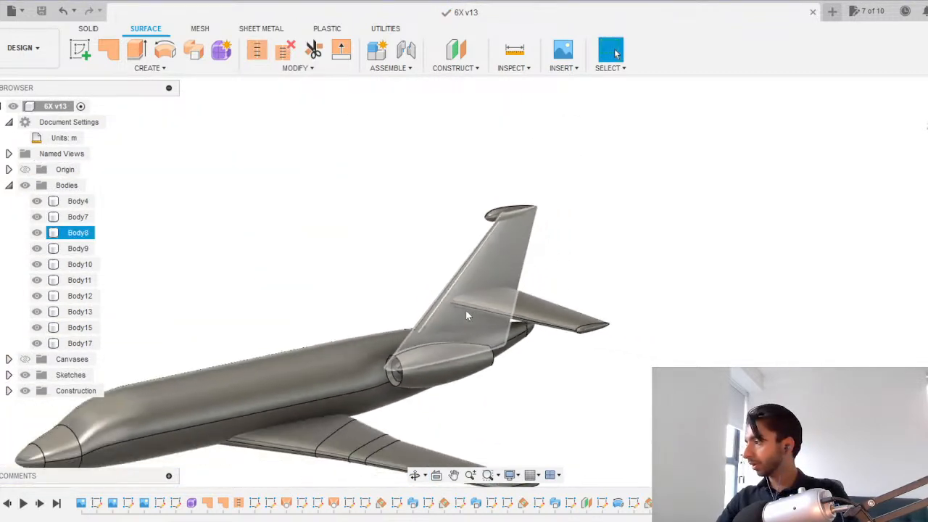
middle_click_drag(394, 356, 747, 346)
scroll(517, 319, "up", 3)
key("Escape")
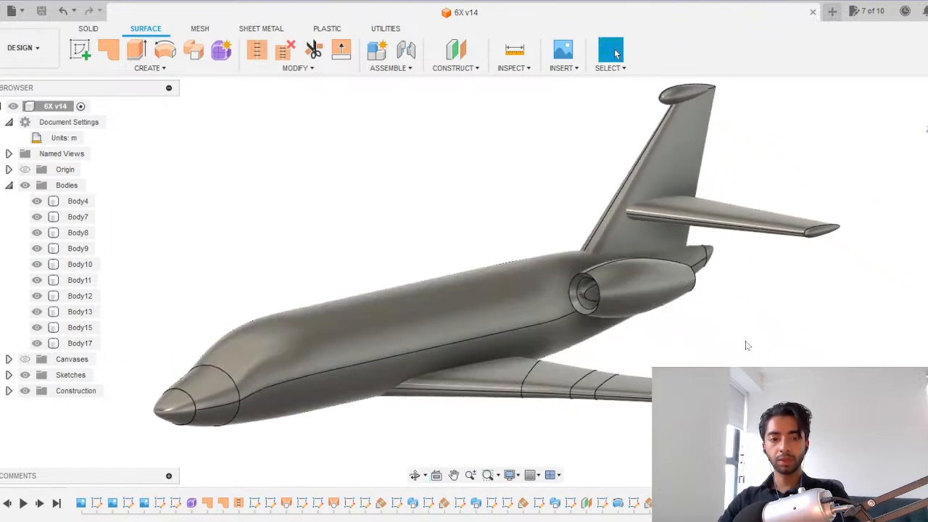
Show the reference canvases again and bring the wing tip and winglet drawing up in the front view.
left_click(926, 145)
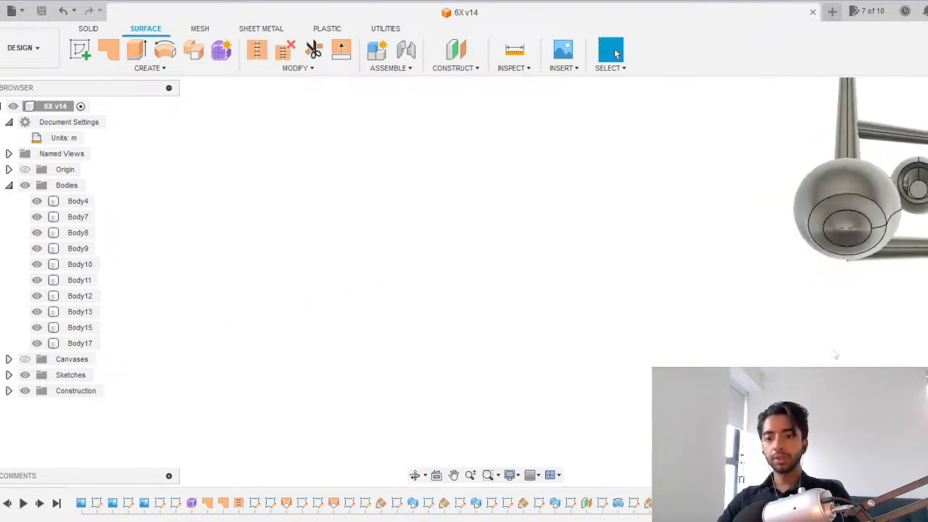
middle_click_drag(832, 358, 174, 330)
scroll(614, 207, "up", 10)
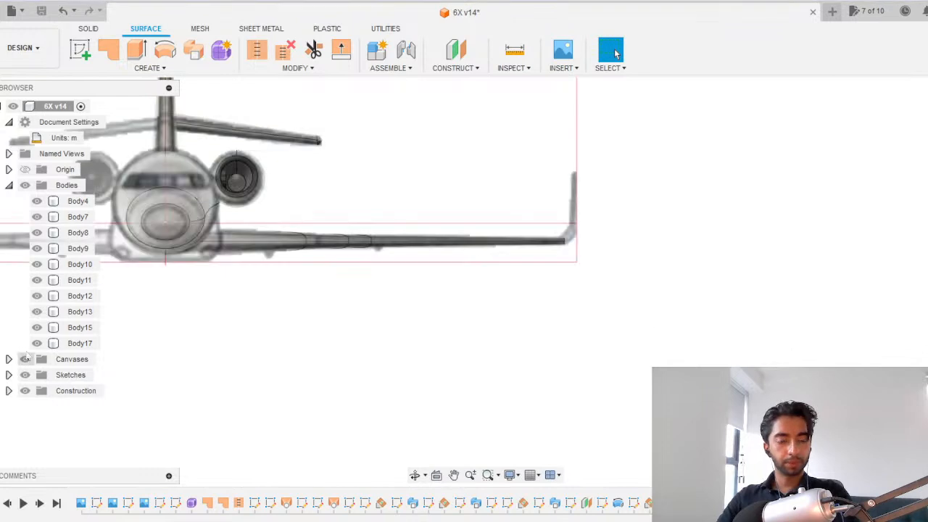
middle_click_drag(614, 207, 487, 403)
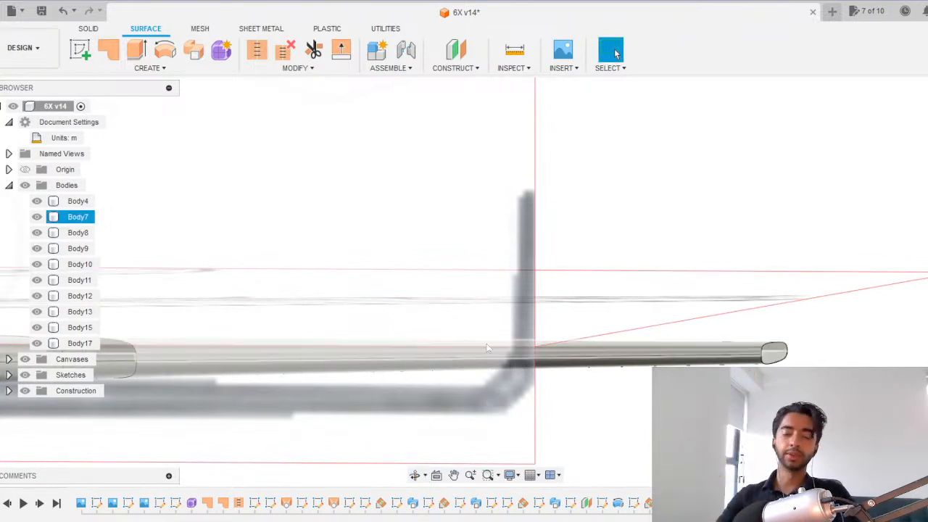
Examine the winglet outline at the wing tips on the top and front reference canvases.
left_click(927, 116)
middle_click_drag(706, 264, 302, 277)
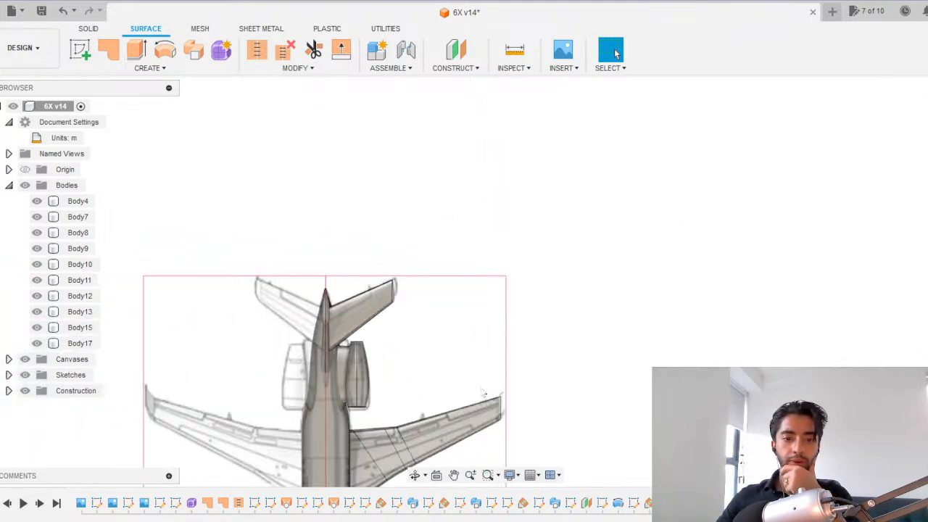
scroll(485, 390, "up", 3)
middle_click_drag(484, 371, 526, 298)
middle_click_drag(439, 339, 773, 299)
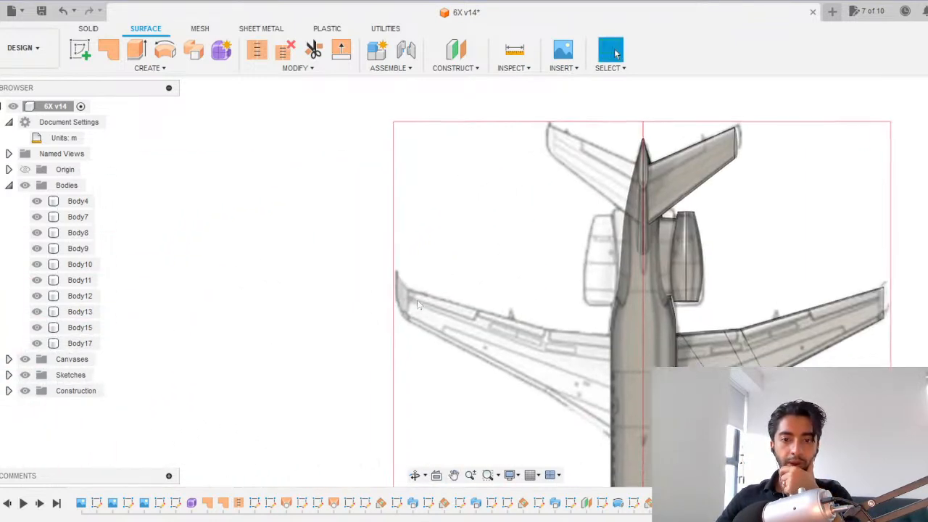
scroll(406, 296, "up", 5)
scroll(448, 281, "down", 5)
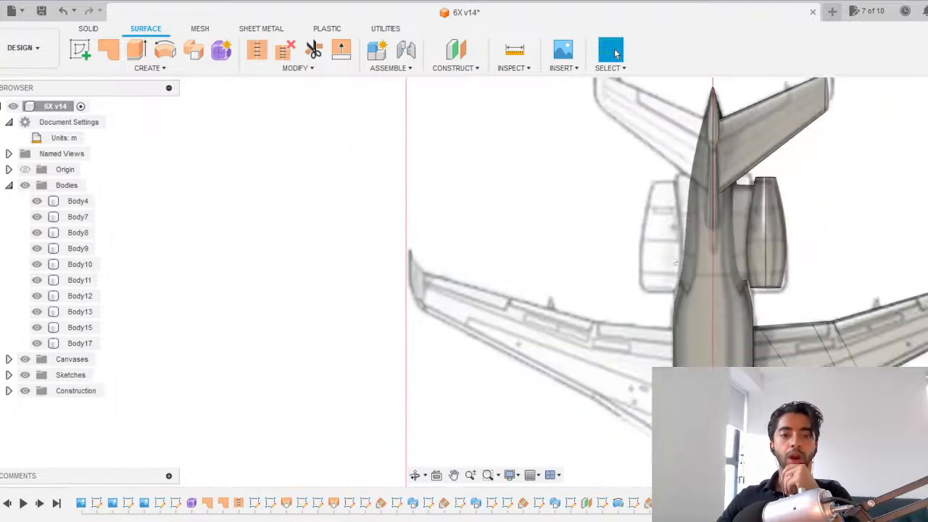
middle_click_drag(692, 250, 328, 272)
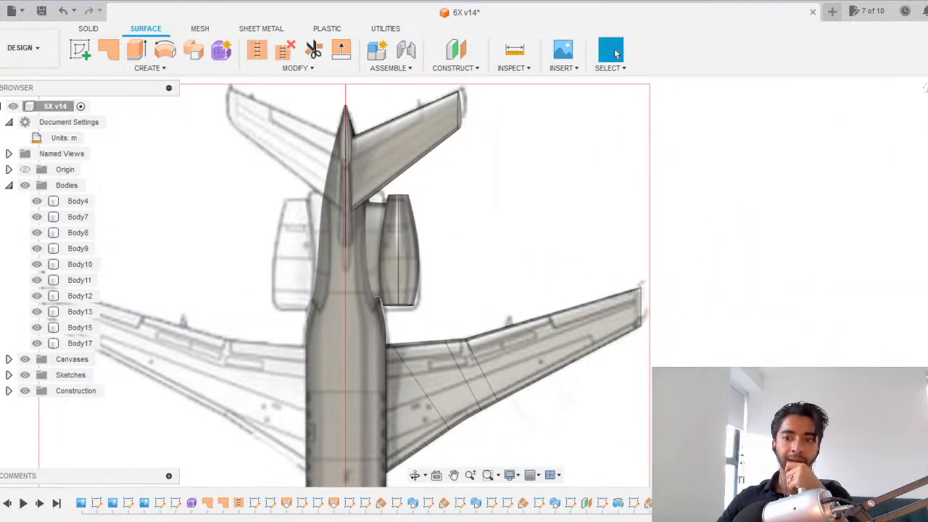
left_click(927, 149)
scroll(628, 303, "up", 6)
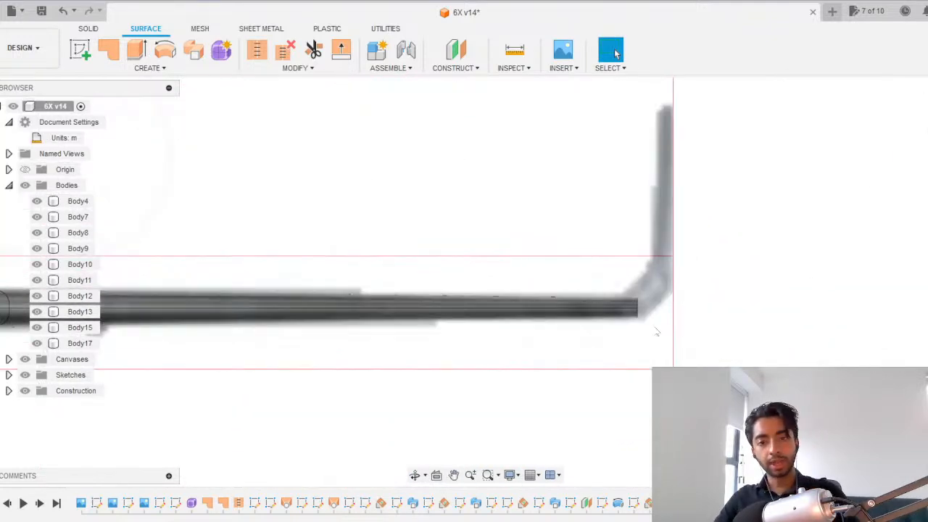
middle_click_drag(514, 292, 480, 287, "shift")
middle_click_drag(684, 294, 215, 267)
scroll(532, 279, "down", 3)
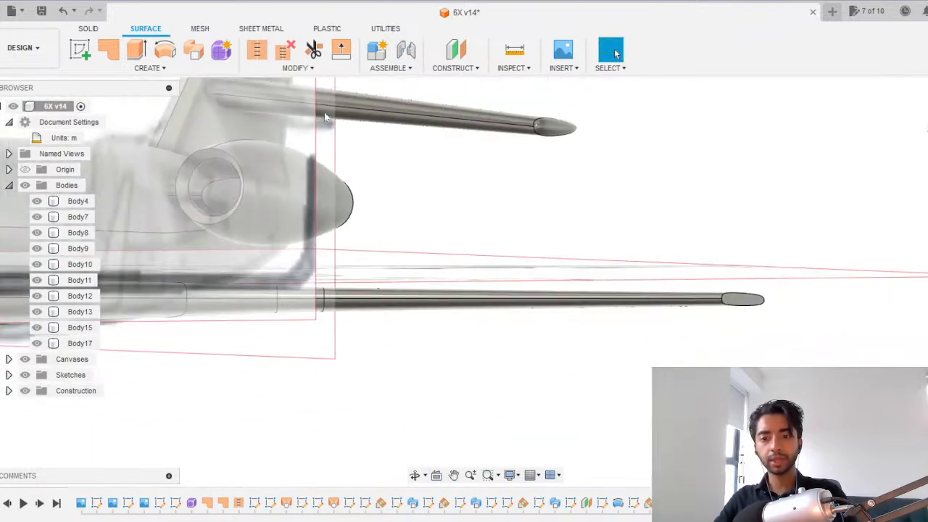
Start a sketch on the main wing's flat tip face and project its edge profile into it.
left_click(79, 50)
left_click(750, 301)
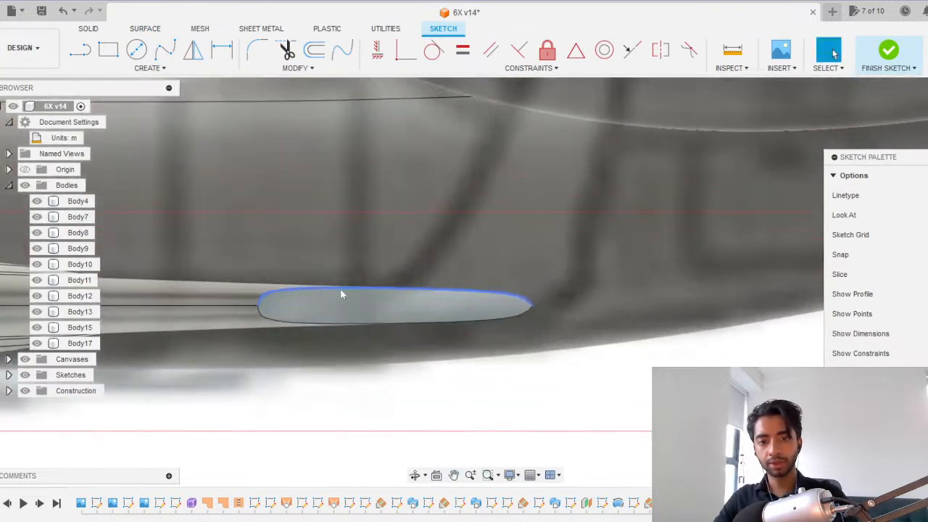
left_click(341, 294)
key("p")
left_click(740, 240)
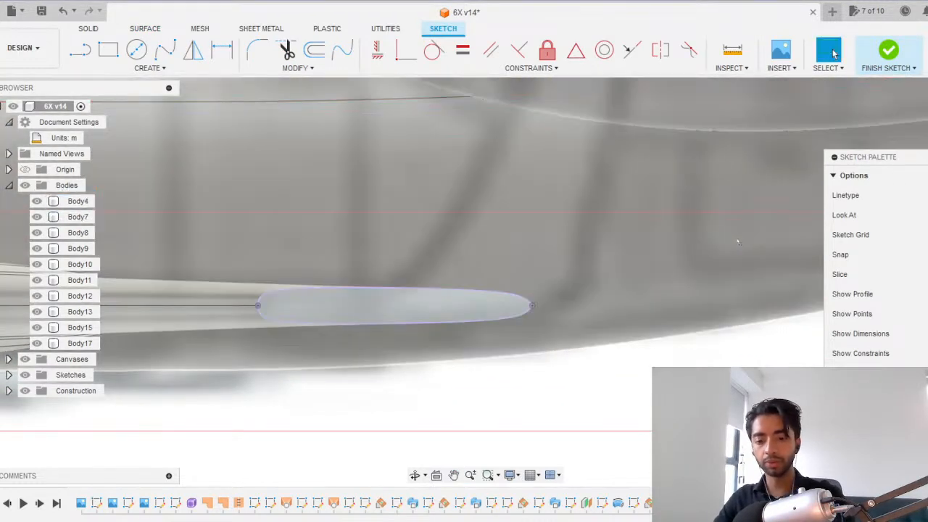
Draw a straight line between the front and rear end points of the projected wing-tip profile.
key("l")
left_click(258, 305)
left_click(533, 305)
key("Escape")
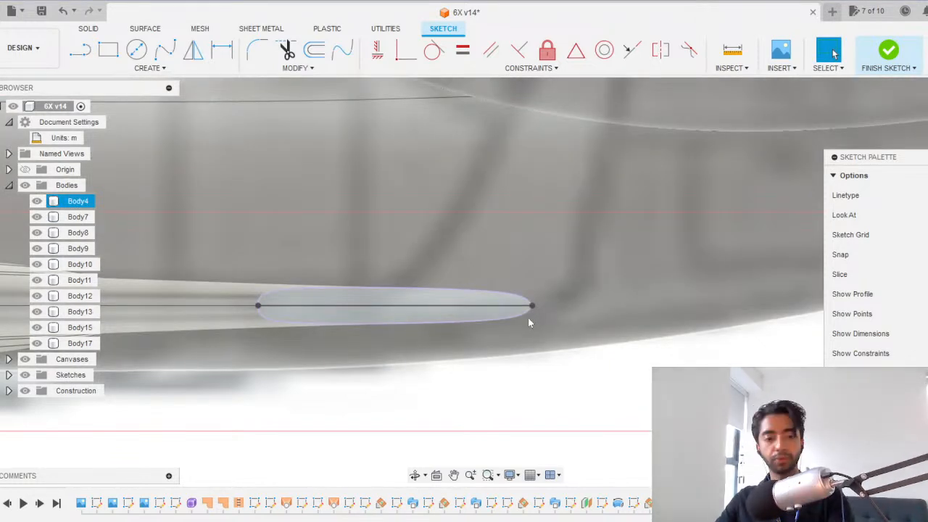
left_click(371, 306)
scroll(370, 305, "down", 3)
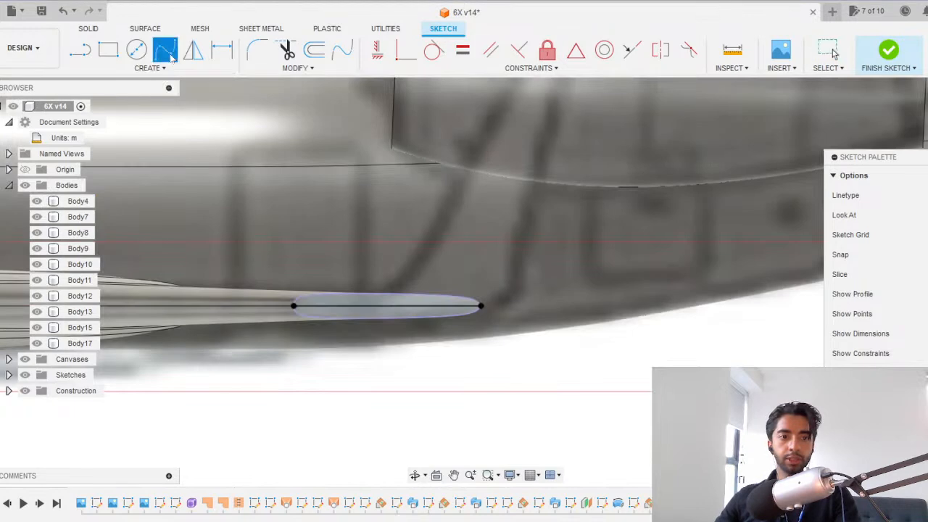
Draw a two-point spline from the front end of the wing-tip line up to the winglet's tip height on the front canvas.
left_click(167, 55)
left_click(926, 112)
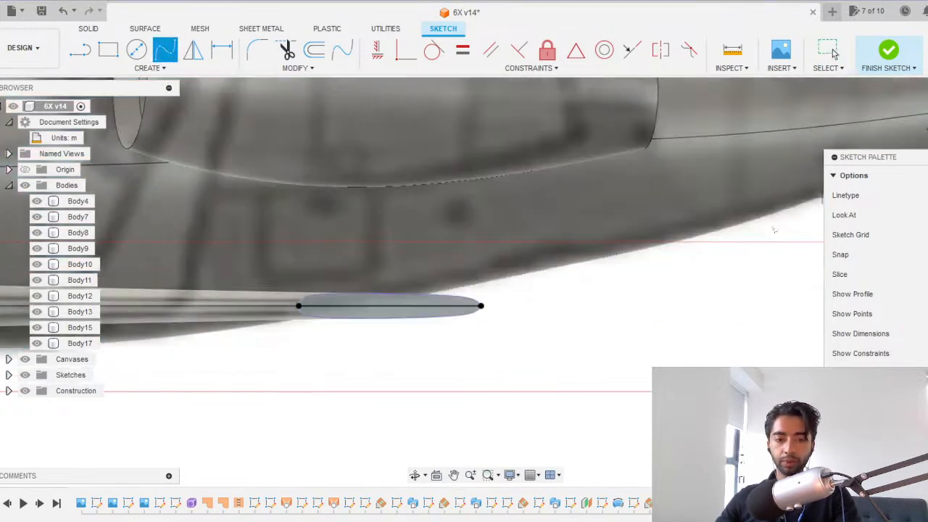
middle_click_drag(500, 306, 190, 327, "shift")
left_click(598, 292)
mouse_move(645, 244)
middle_mouse_down("shift")
mouse_move(731, 219)
mouse_move(742, 202)
mouse_move(613, 280)
mouse_move(592, 394)
middle_mouse_up("shift")
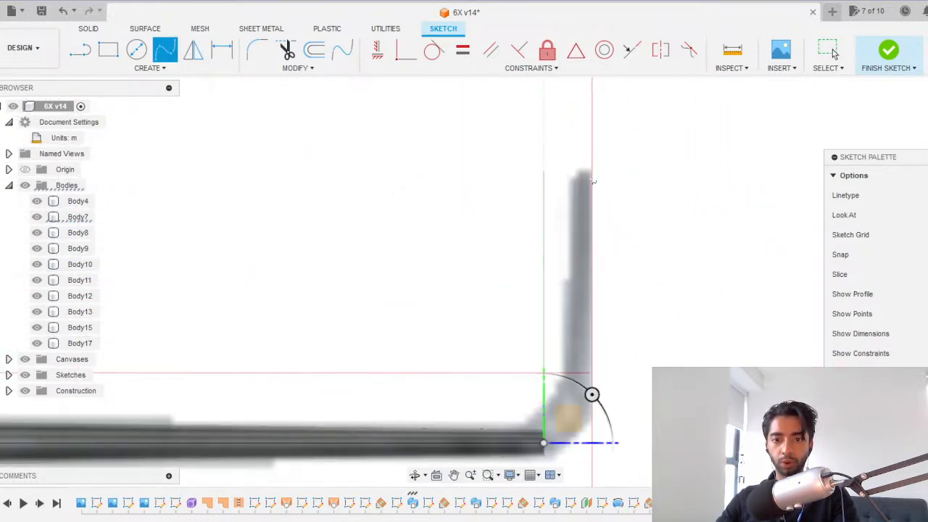
left_click(592, 180)
key("Return")
Move the spline's upper end point outward 0.30 m in Z onto the winglet tip of the front canvas.
scroll(547, 176, "up", 2)
key("m")
left_click(545, 180)
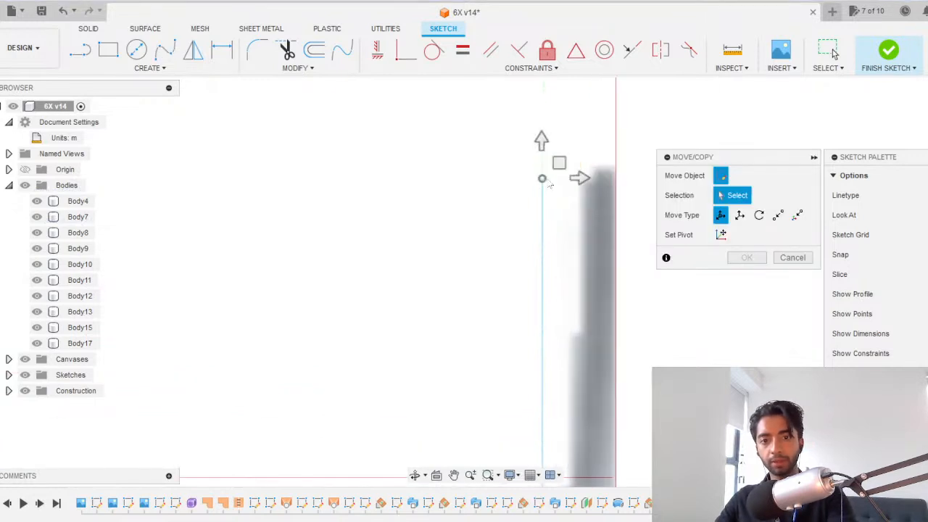
left_click(549, 184)
left_click_drag(580, 178, 637, 178)
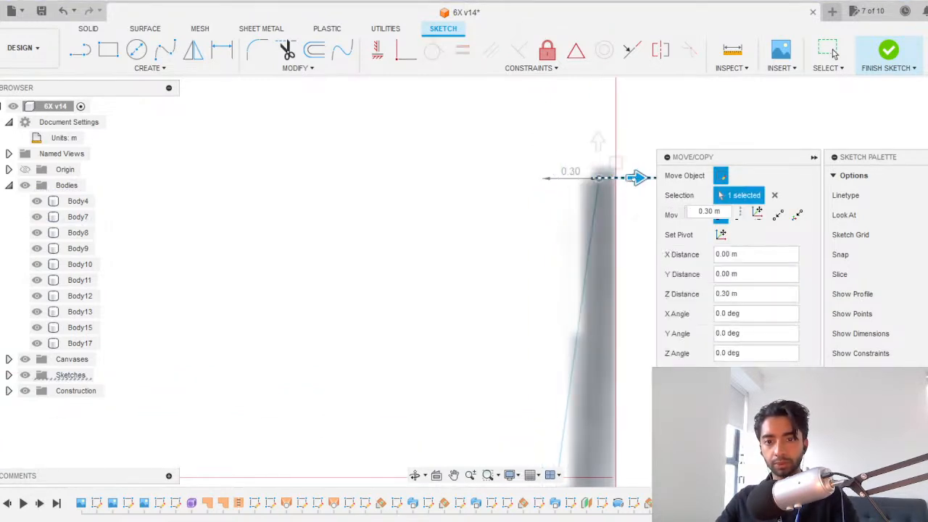
key("Return")
scroll(618, 206, "down", 3)
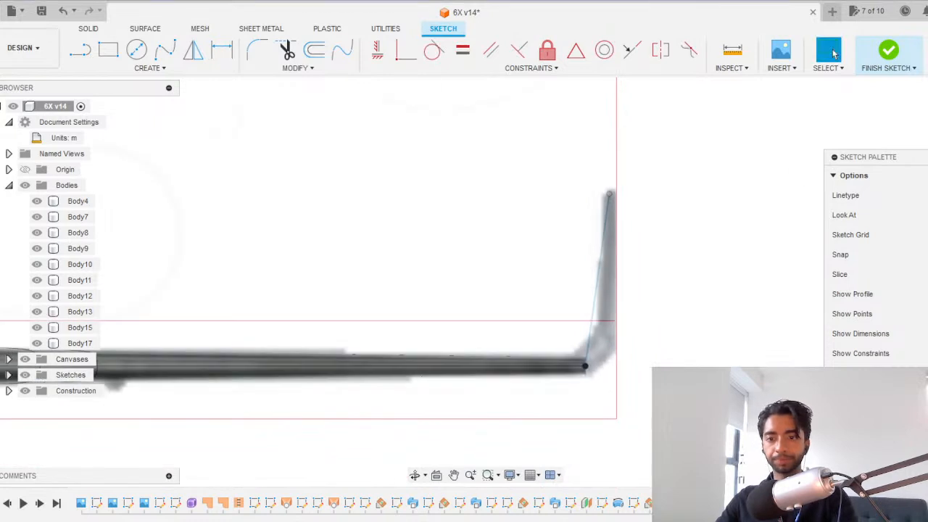
Activate the tangent handle at the spline's upper end and constrain it vertical.
left_click(604, 243)
scroll(607, 219, "up", 3)
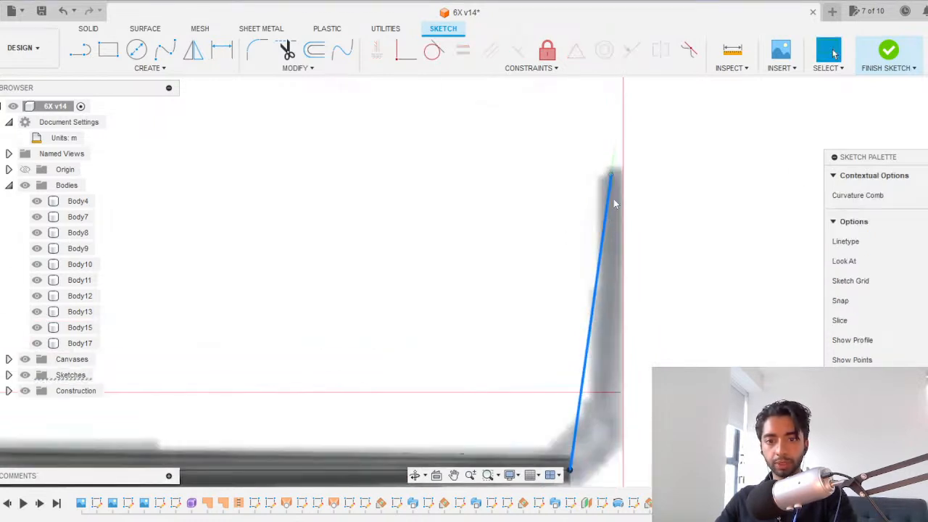
left_click(615, 168)
right_click(615, 168)
left_click(611, 234)
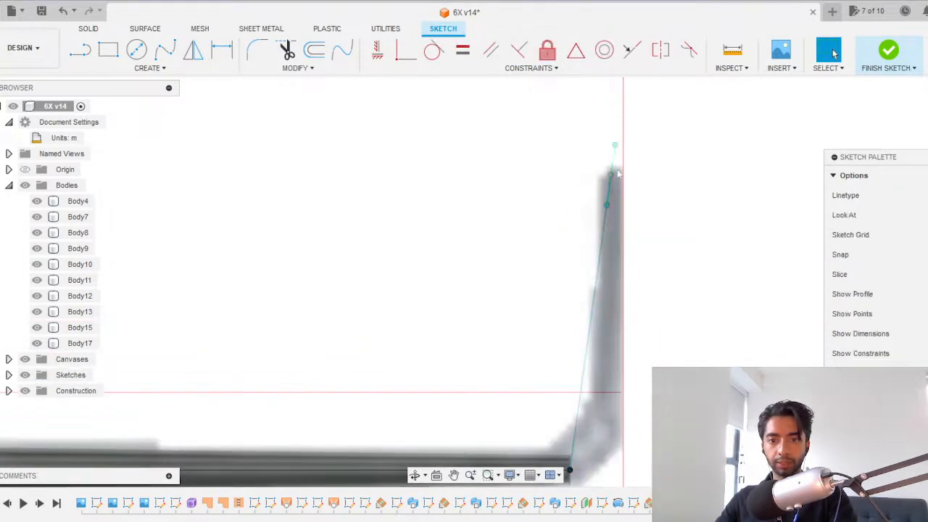
left_click(377, 55)
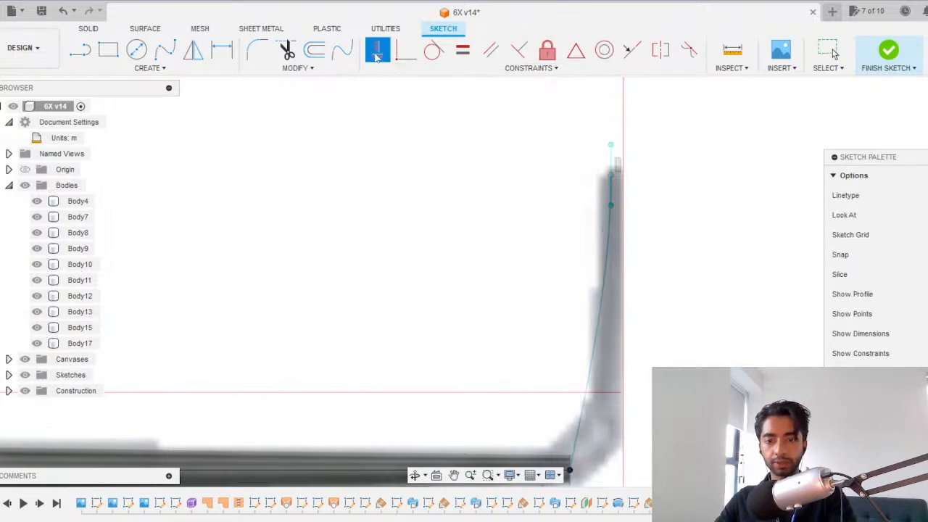
key("Escape")
Activate the spline's lower tangent handle and move its end -0.204 m in Y and 0.028 m in Z to follow the winglet bend.
middle_click_drag(581, 419, 566, 292)
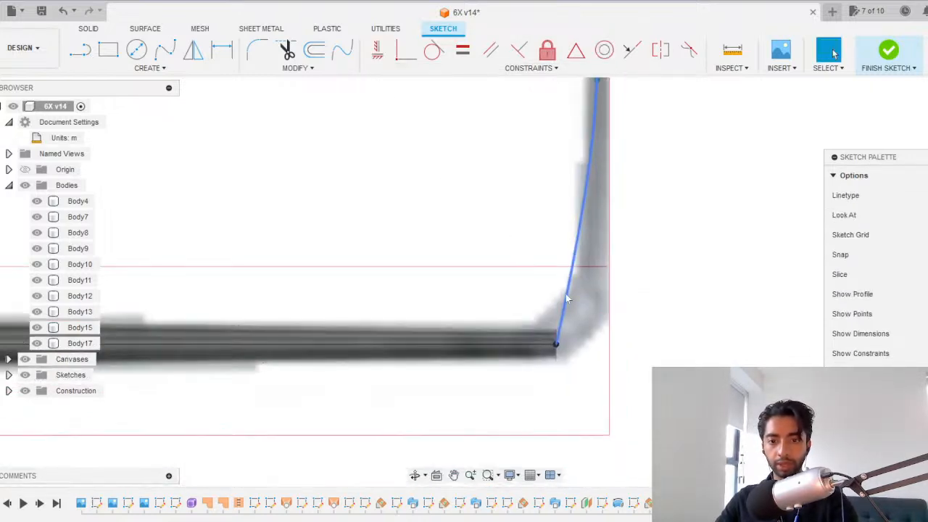
left_click(566, 292)
scroll(558, 329, "up", 3)
right_click(566, 317)
left_click(604, 387)
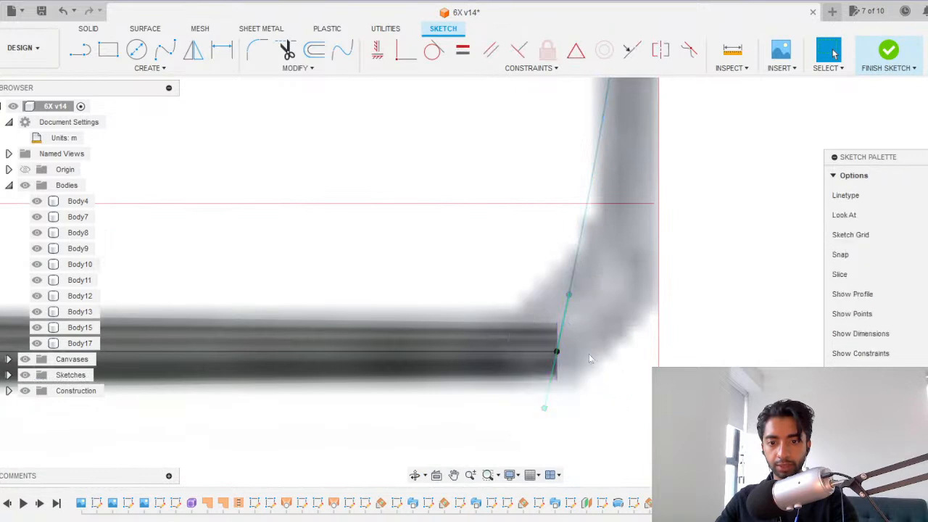
left_click(569, 295)
key("m")
scroll(581, 301, "down", 3)
left_click_drag(591, 282, 595, 312)
scroll(406, 242, "down", 3)
middle_click_drag(398, 242, 360, 286)
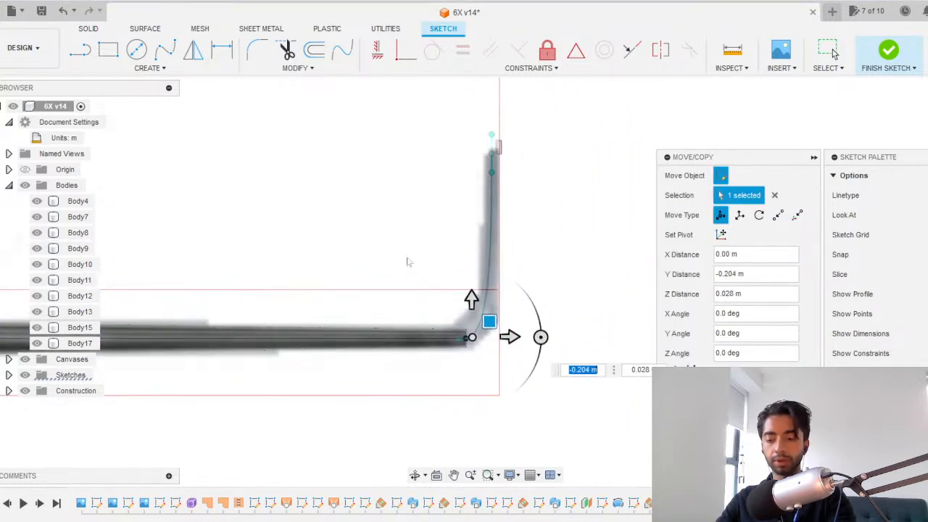
key("Return")
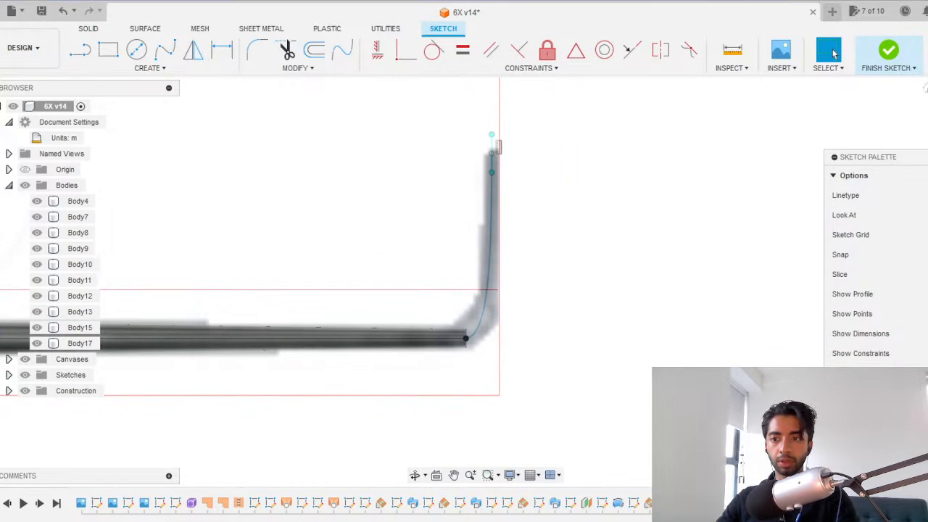
In the side view, move the spline's upper end point rearward 2.00 m in X to match the winglet's sweep.
left_click(927, 112)
scroll(308, 156, "up", 2)
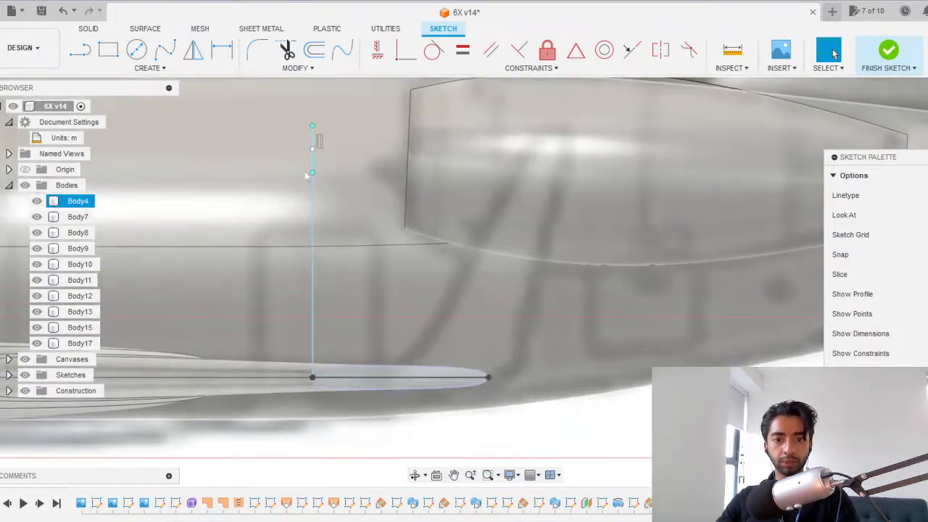
left_click(313, 149)
key("m")
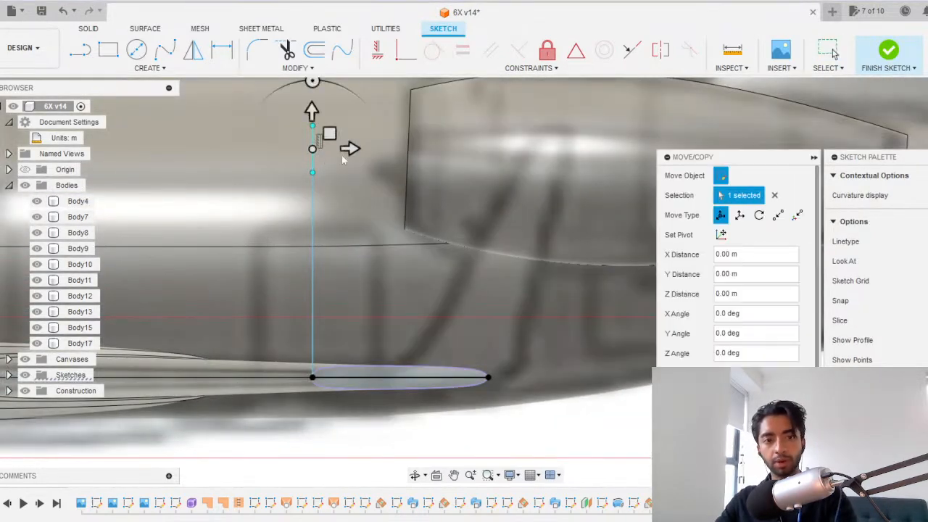
left_click_drag(354, 150, 563, 149)
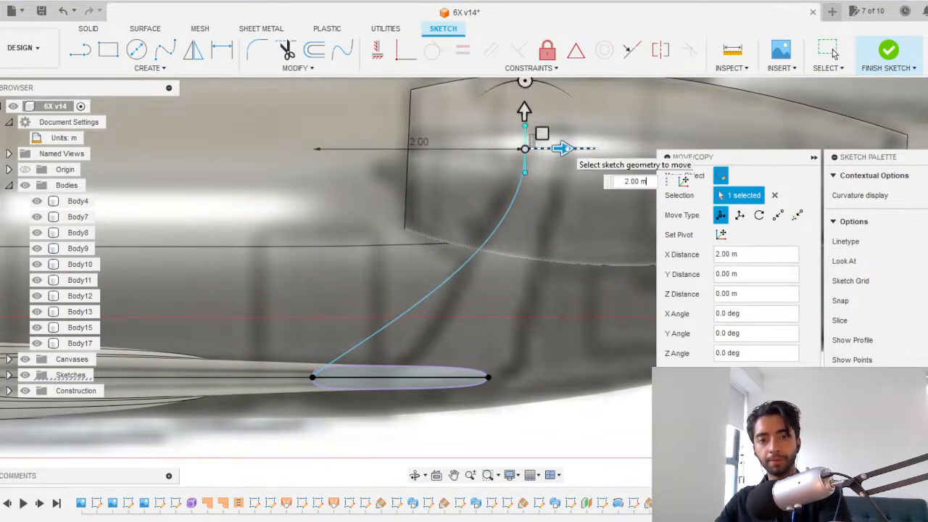
key("Return")
Try to shift the lower end of the spline's vertically constrained upper tangent handle in the side view.
left_click(524, 173)
scroll(528, 172, "down", 2)
scroll(539, 147, "up", 2)
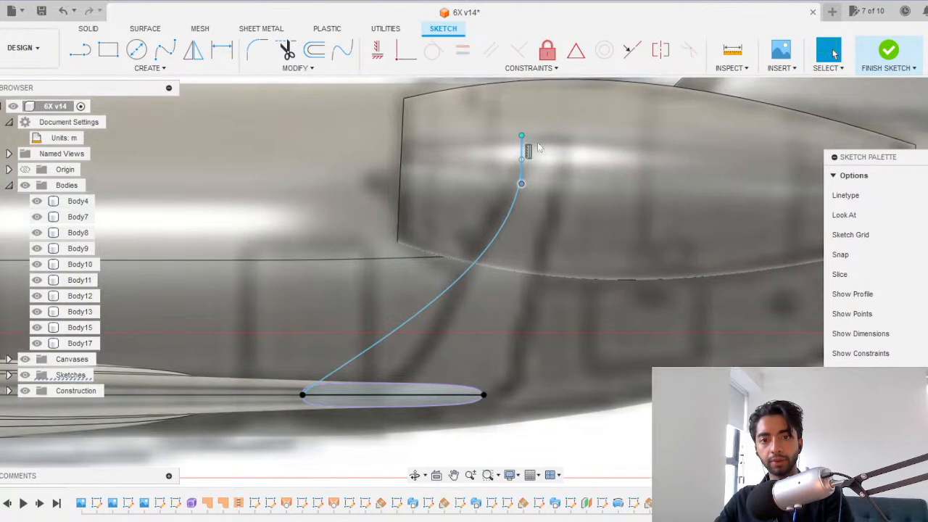
left_click(537, 182)
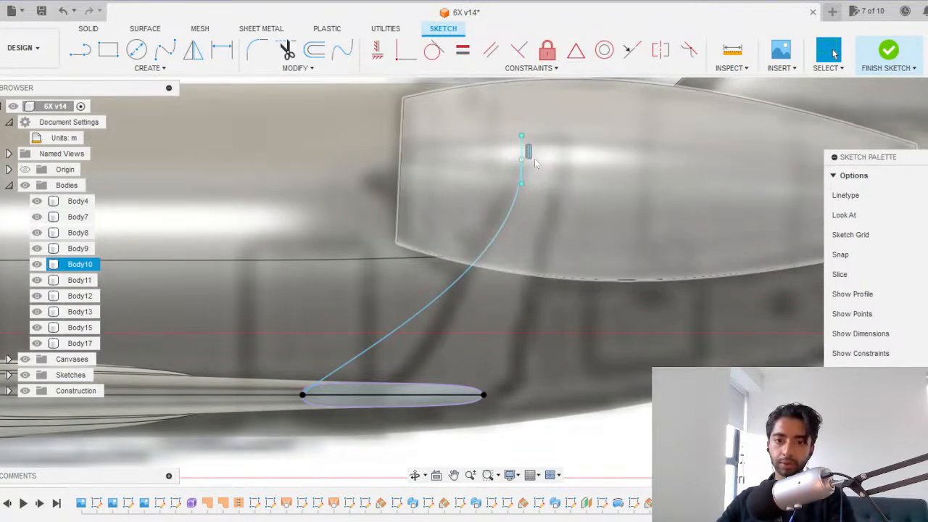
left_click(529, 154)
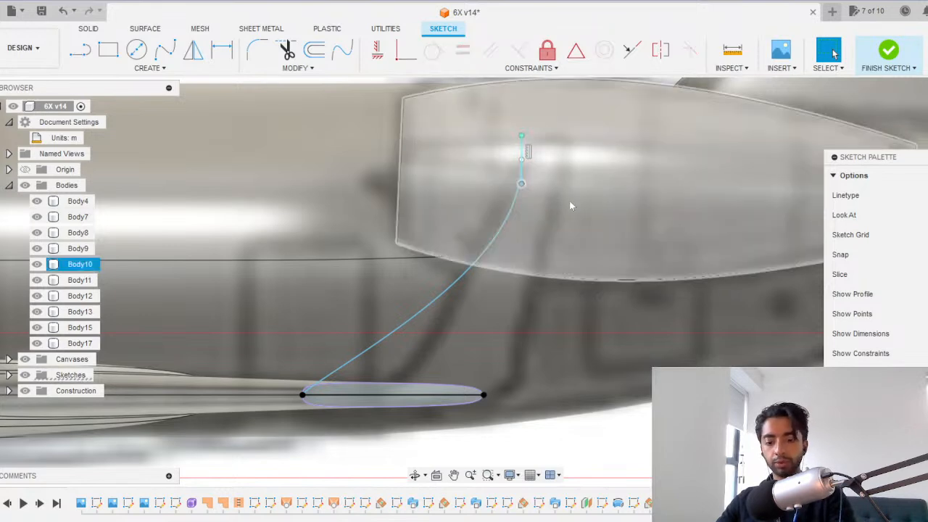
key("m")
mouse_move(557, 183)
left_mouse_down()
mouse_move(481, 184)
mouse_move(557, 184)
left_mouse_up()
left_click(833, 52)
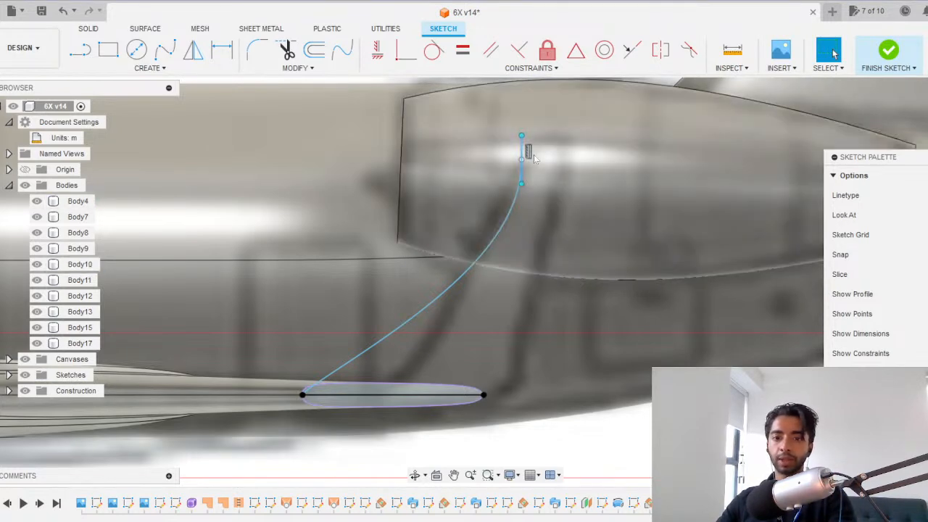
Free the upper tangent handle from its vertical constraint and move its lower end -0.10 m in X.
left_click(537, 203)
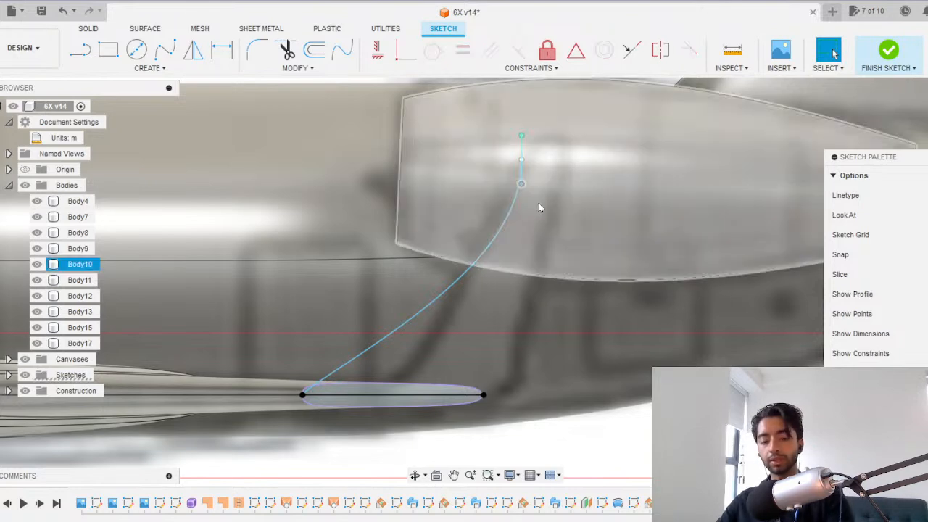
key("m")
left_click(521, 184)
left_click_drag(555, 183, 548, 182)
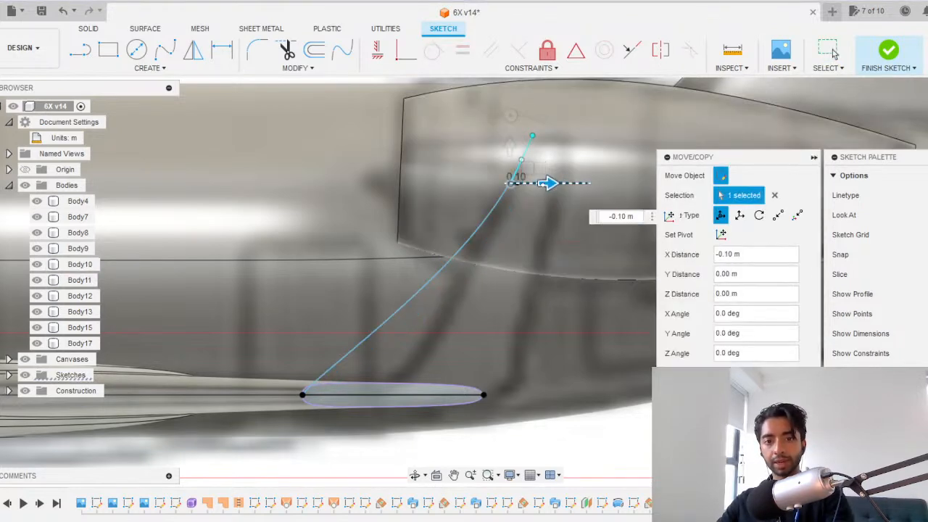
key("Return")
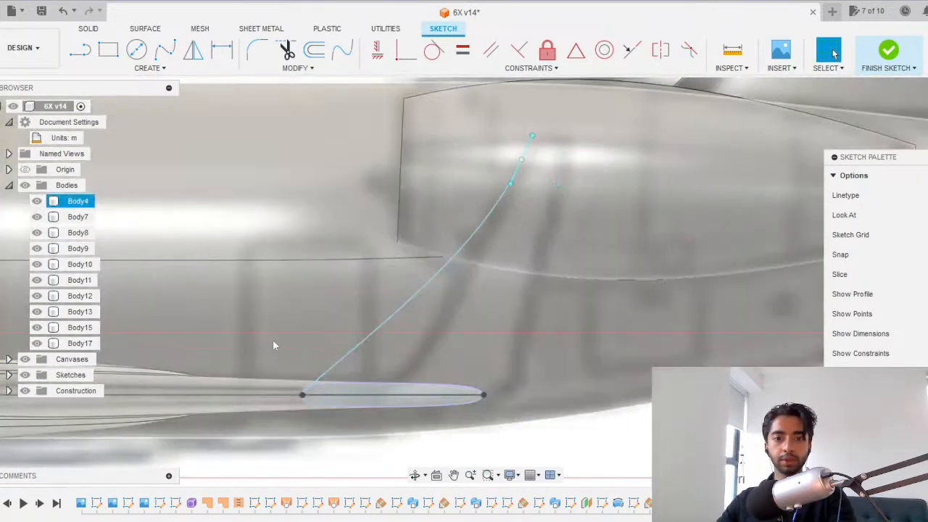
Move the outer end of the spline's lower tangent handle rearward 0.25 m in X in the side view.
scroll(272, 341, "up", 1)
left_click(347, 367)
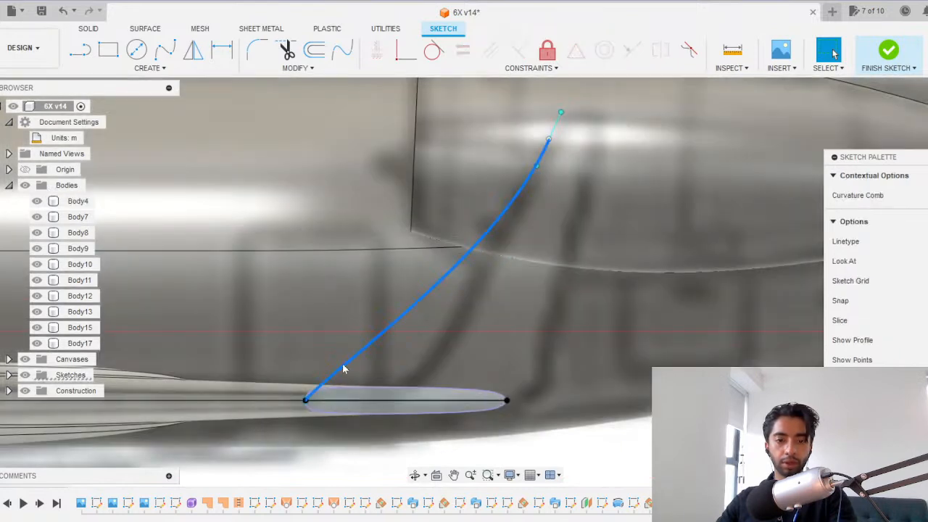
scroll(324, 390, "up", 4)
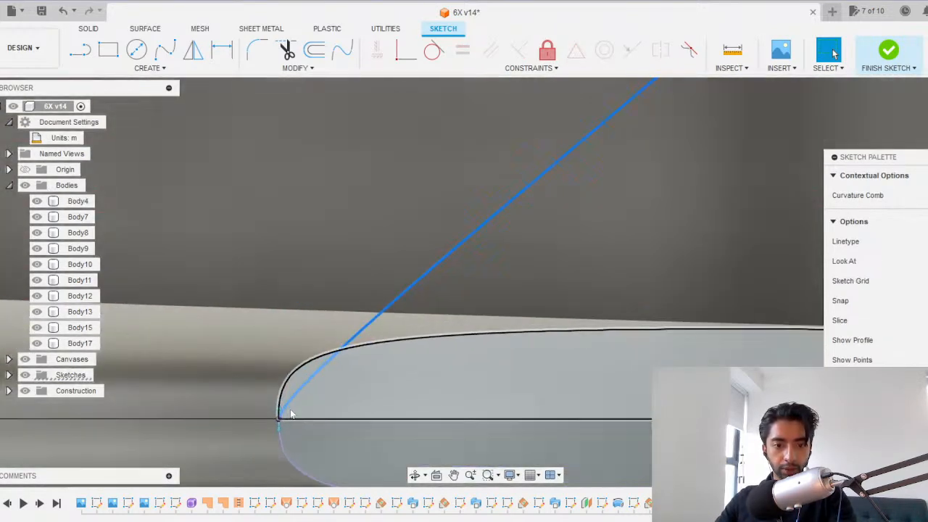
left_click(816, 222)
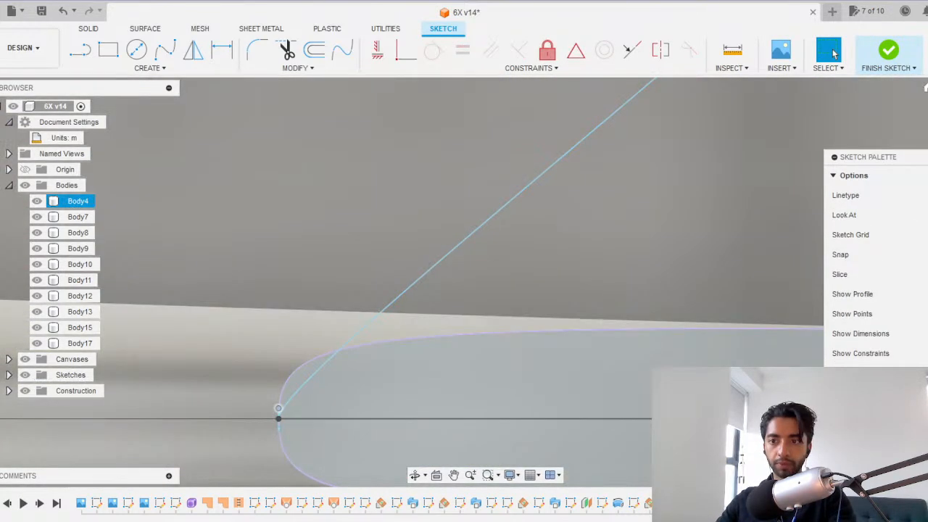
left_click(924, 215)
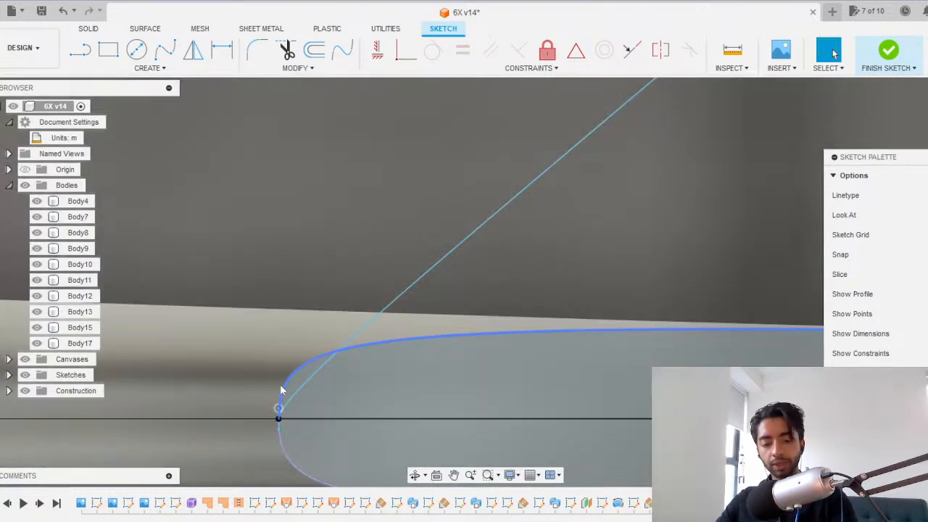
key("m")
left_click(281, 390)
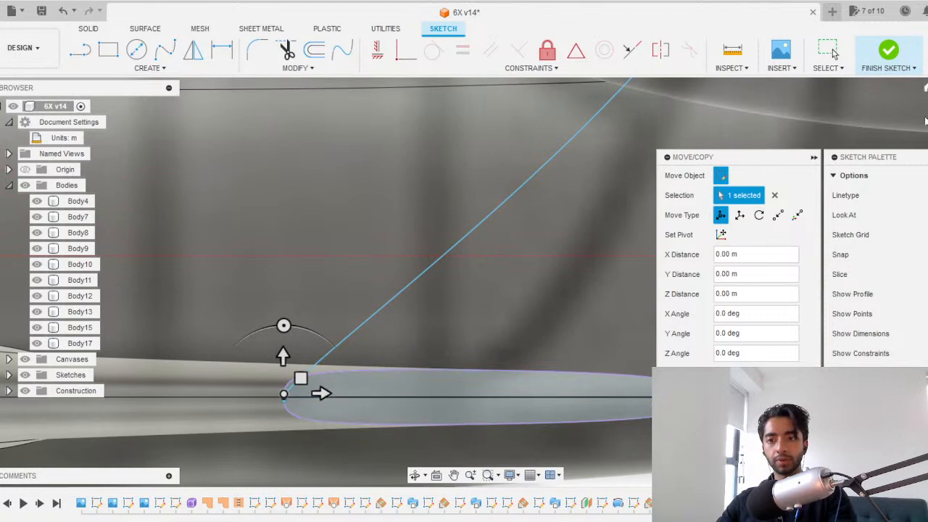
scroll(395, 403, "up", 6)
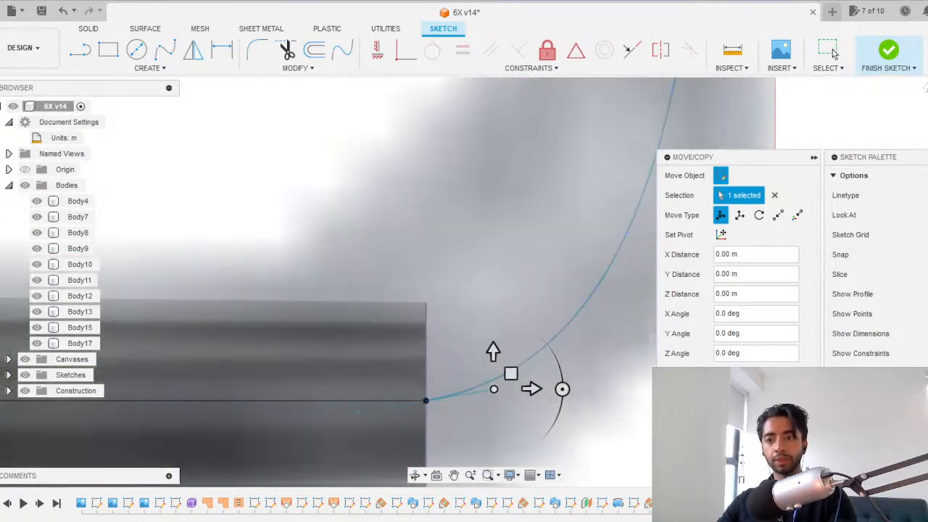
scroll(286, 396, "down", 5)
scroll(285, 396, "up", 6)
scroll(286, 392, "down", 4)
middle_click_drag(229, 393, 337, 362)
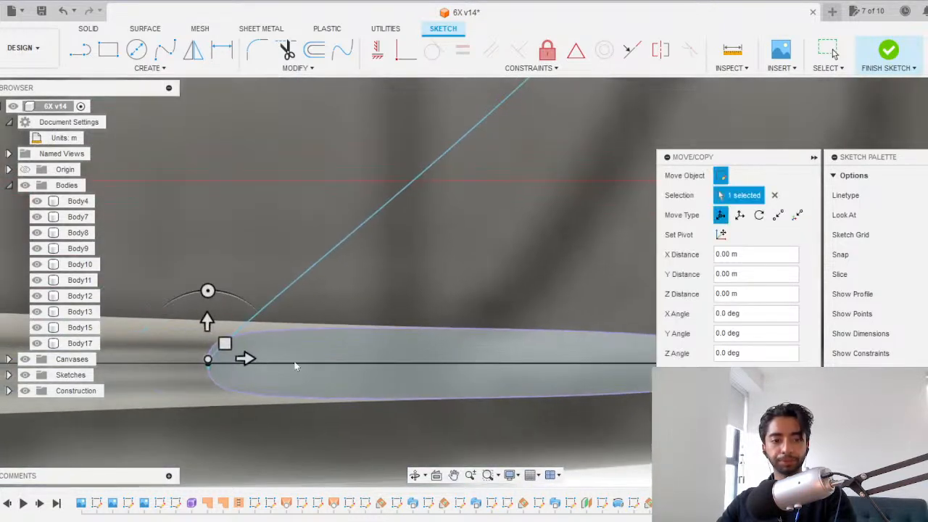
left_click_drag(248, 358, 328, 358)
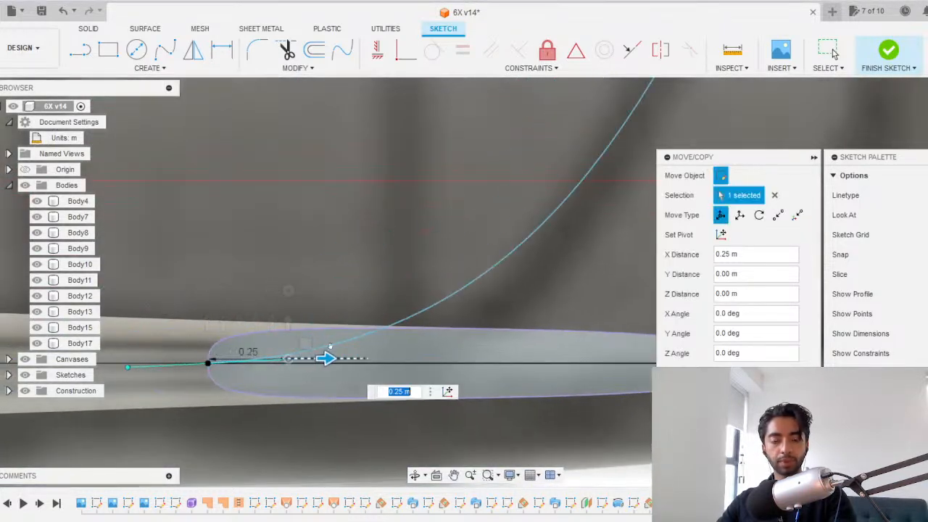
Set the rearward move of the leading-edge spline's lower tangent handle to 0.20 m in X and finish the move.
scroll(327, 275, "down", 5)
middle_click_drag(327, 268, 299, 376)
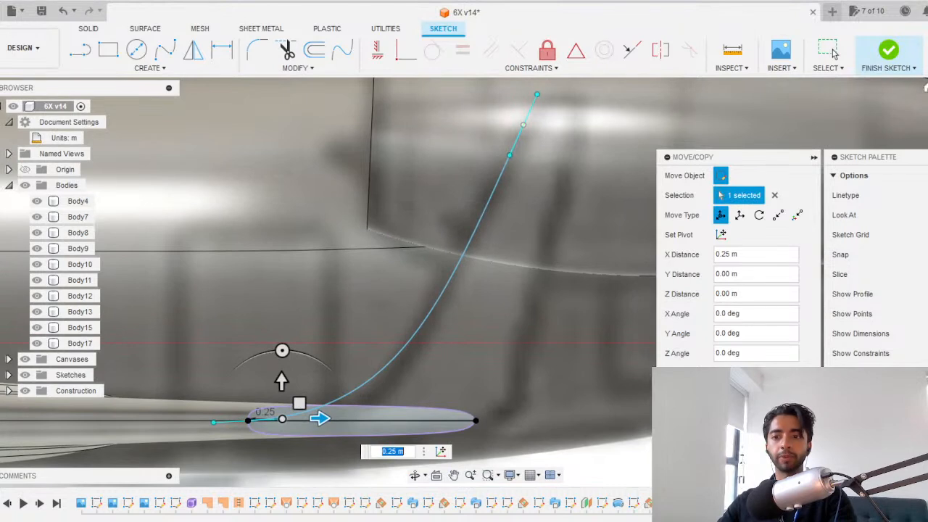
scroll(478, 411, "up", 10)
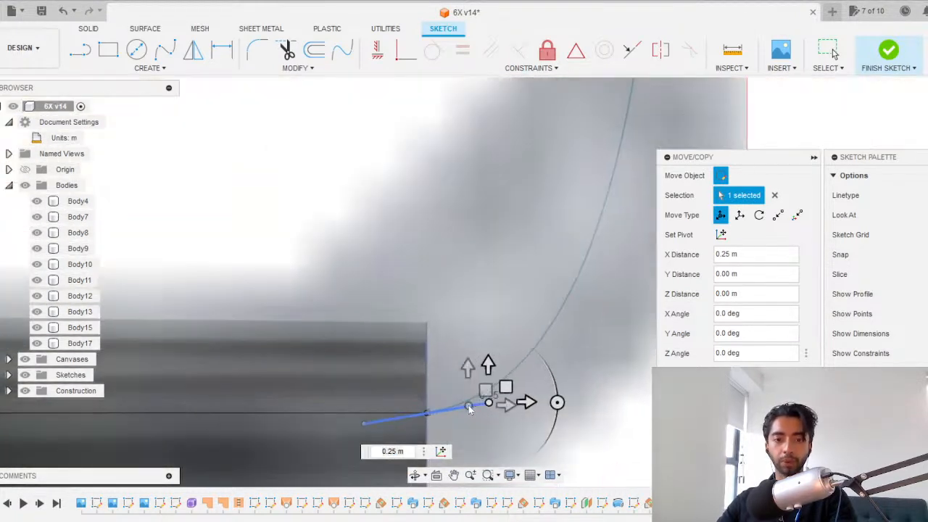
scroll(566, 419, "down", 5)
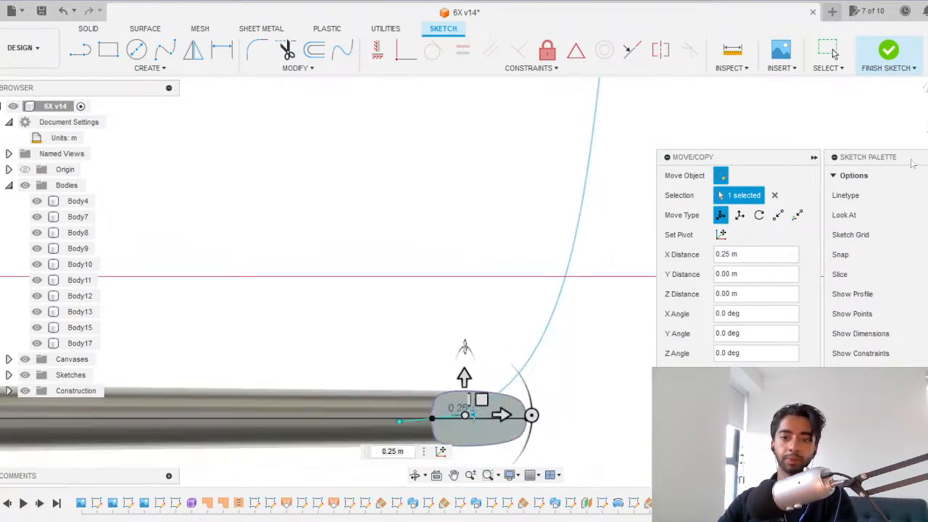
scroll(489, 368, "down", 6)
scroll(437, 394, "up", 2)
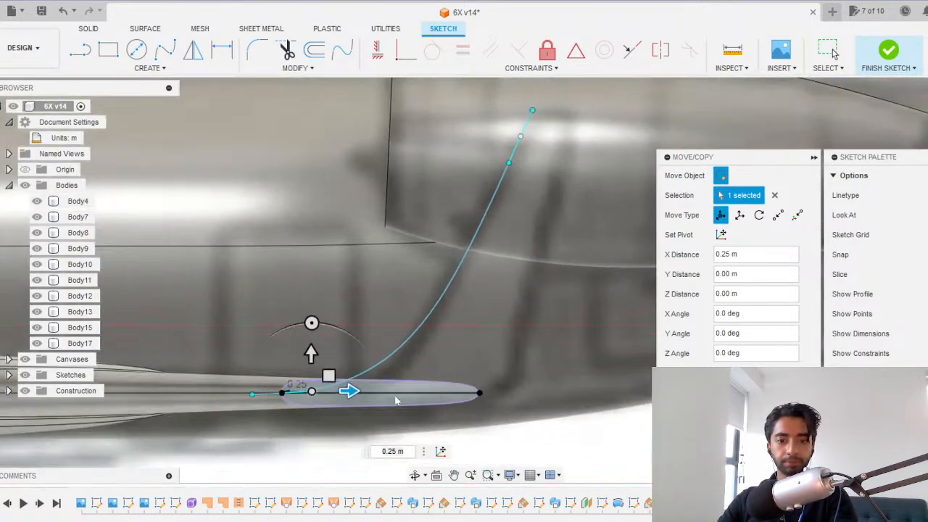
left_click_drag(326, 388, 319, 389)
scroll(554, 328, "down", 5)
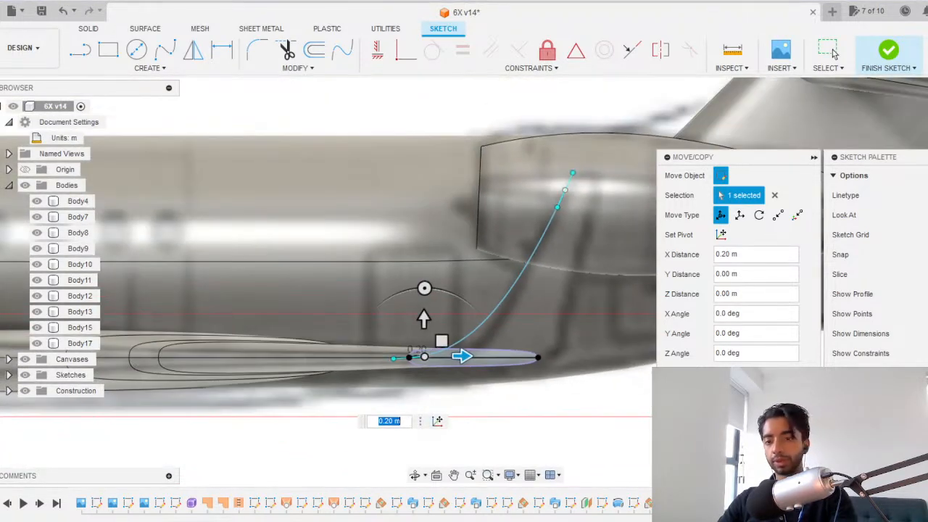
left_click(834, 52)
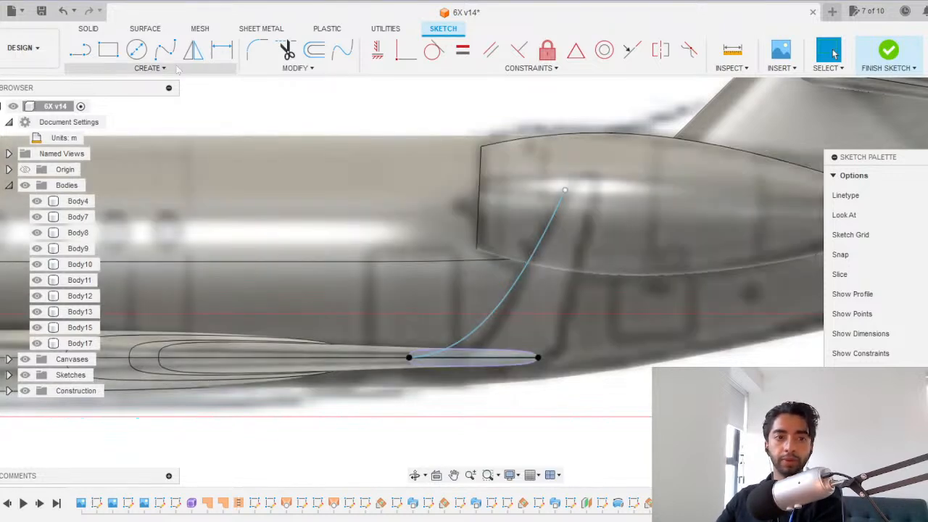
Draw a two-point 3D spline from the trailing corner of the wing-tip profile up to about the leading-edge spline's top height.
left_click(167, 52)
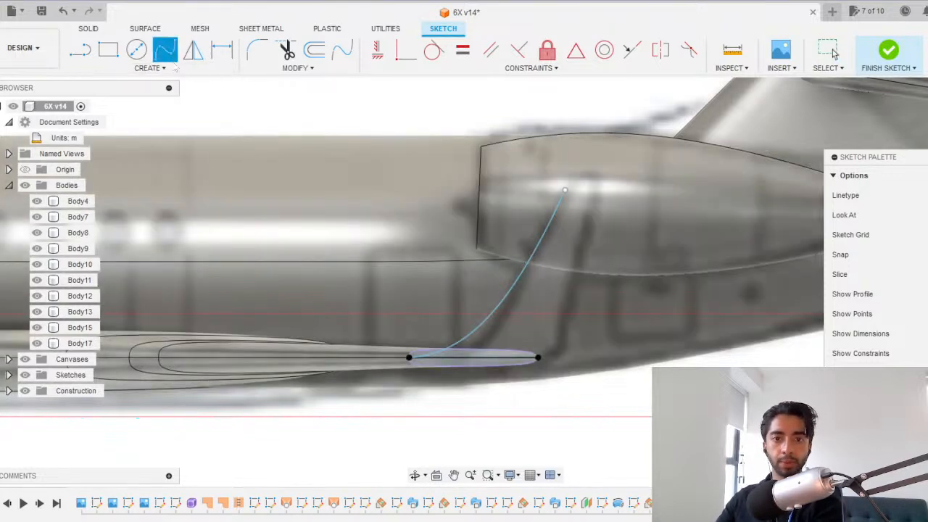
left_click(536, 358)
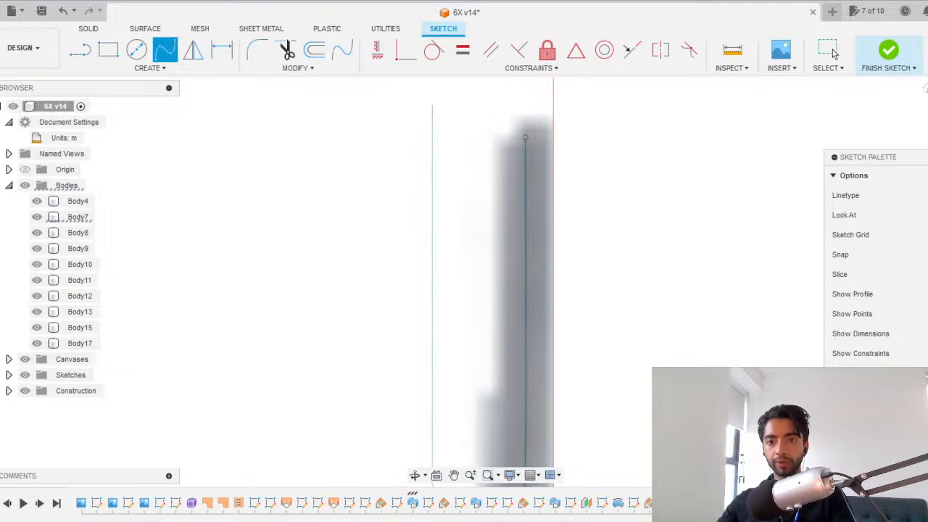
left_click(924, 115)
scroll(555, 210, "up", 3)
scroll(555, 210, "up", 2)
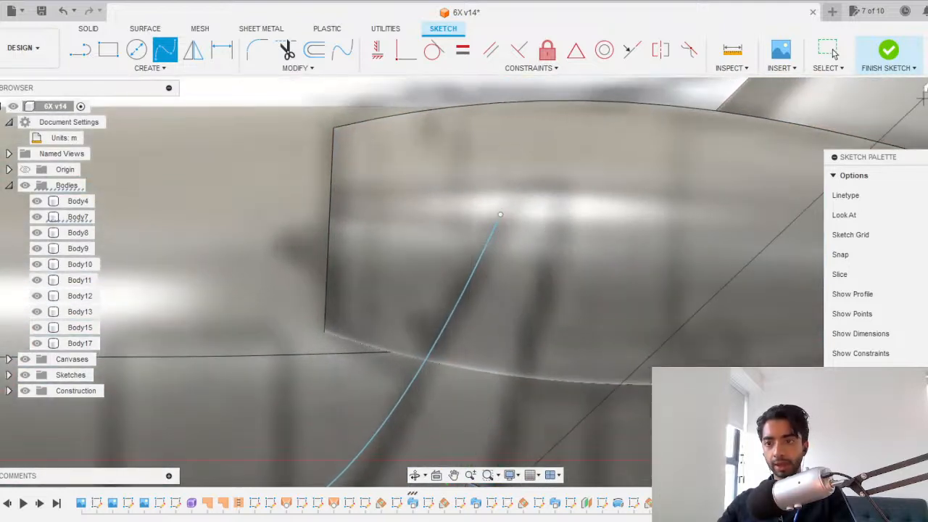
left_click(924, 118)
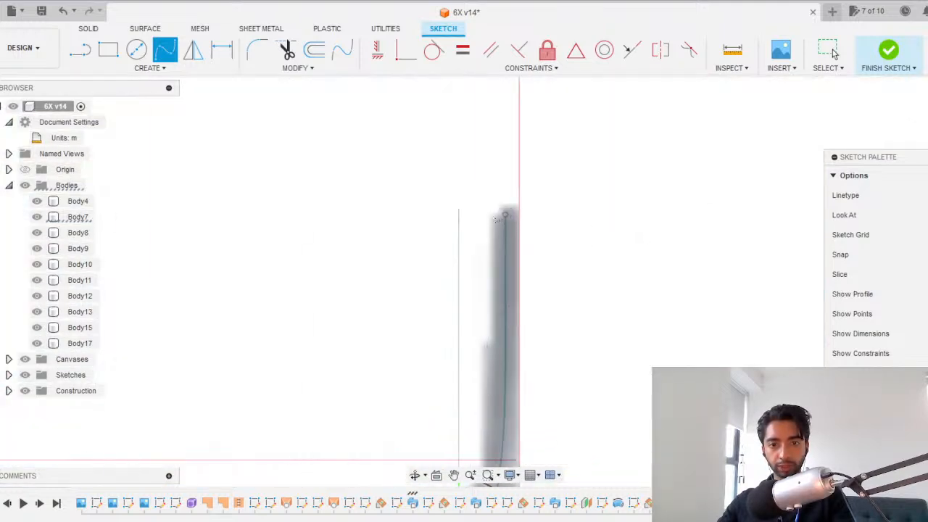
left_click(458, 215)
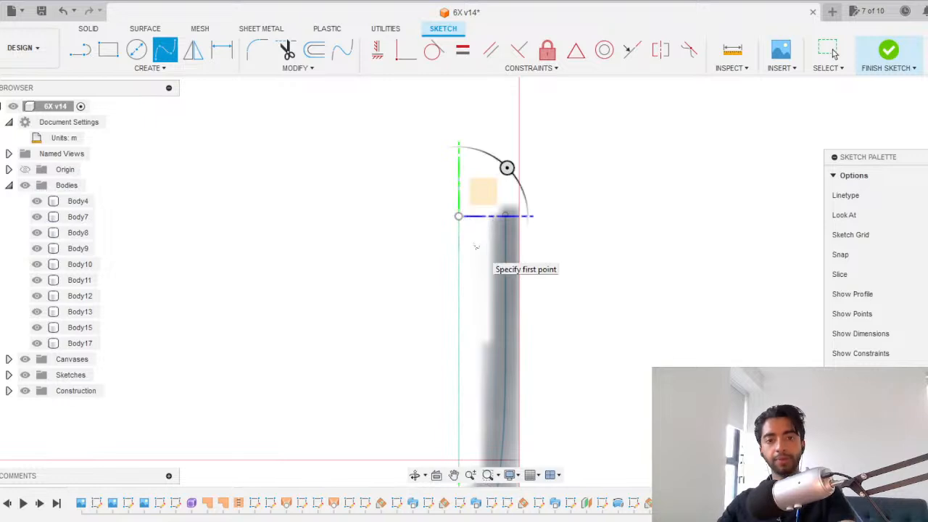
scroll(476, 247, "up", 5)
key("Escape")
left_click(430, 165)
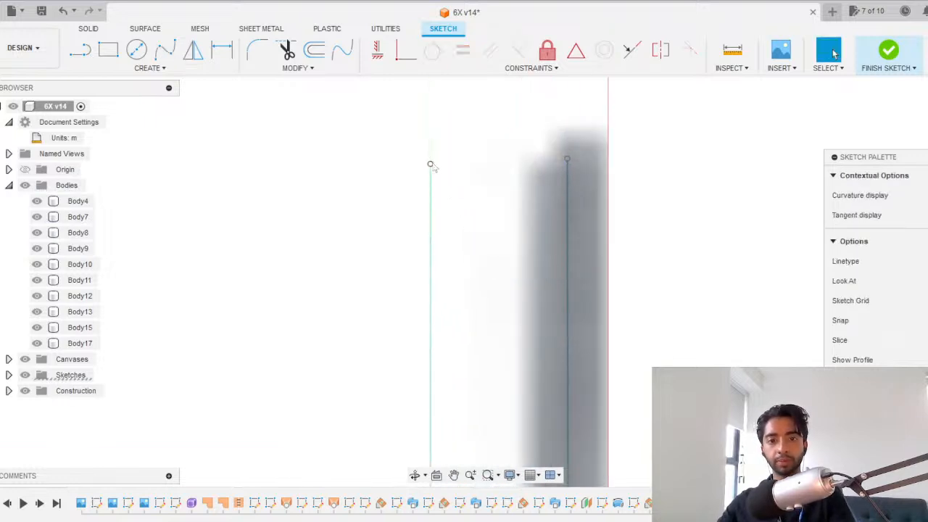
key("m")
left_click_drag(430, 131, 445, 165)
scroll(435, 118, "up", 2)
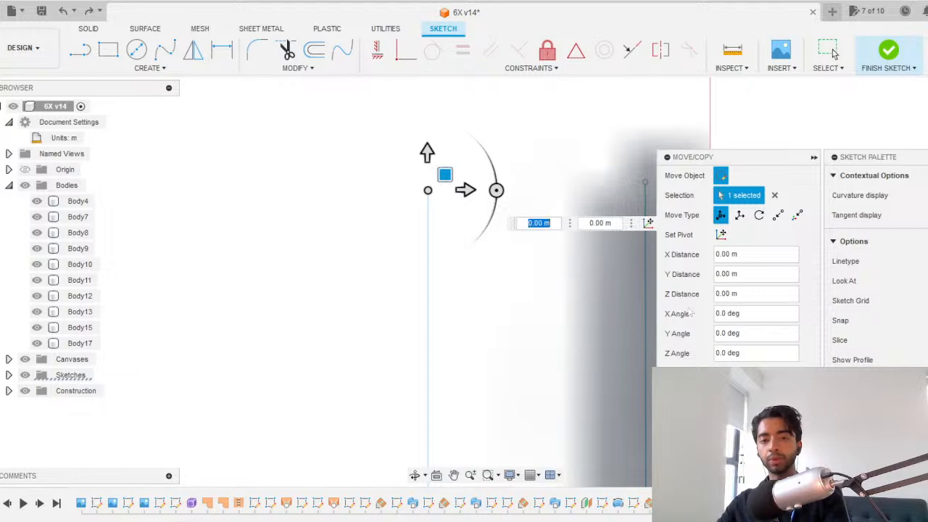
left_click(830, 50)
scroll(518, 300, "down", 5)
In the front view, move the new spline's upper end 0.30 m in Z and 0.01 m in Y onto the winglet tip.
left_click(491, 264)
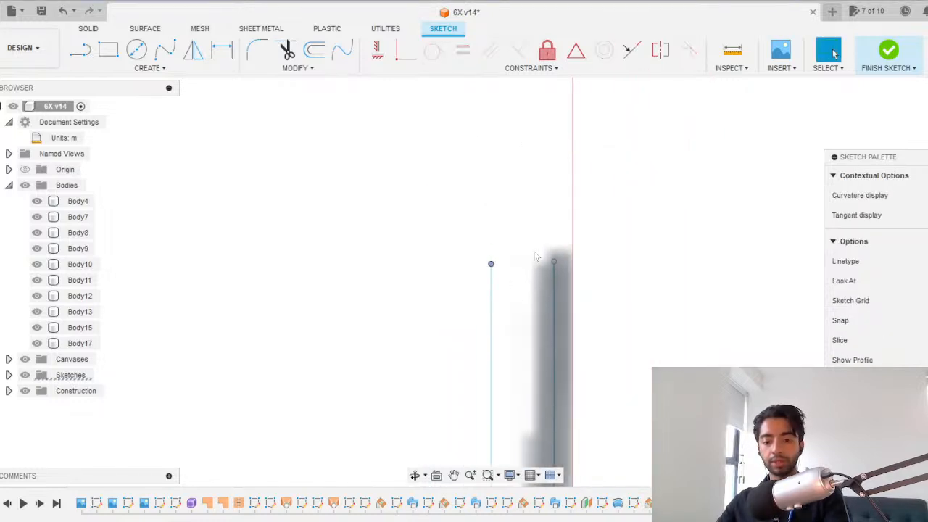
key("m")
left_click_drag(527, 260, 590, 258)
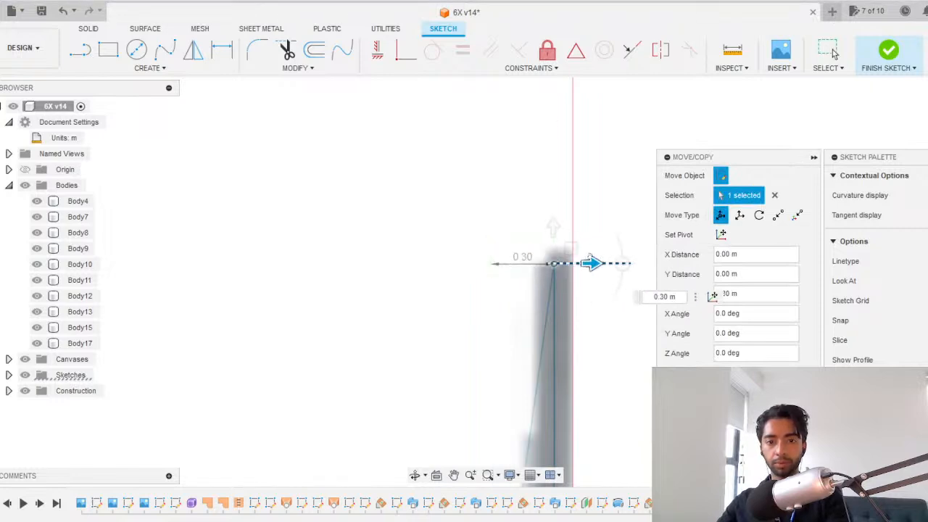
scroll(572, 262, "up", 9)
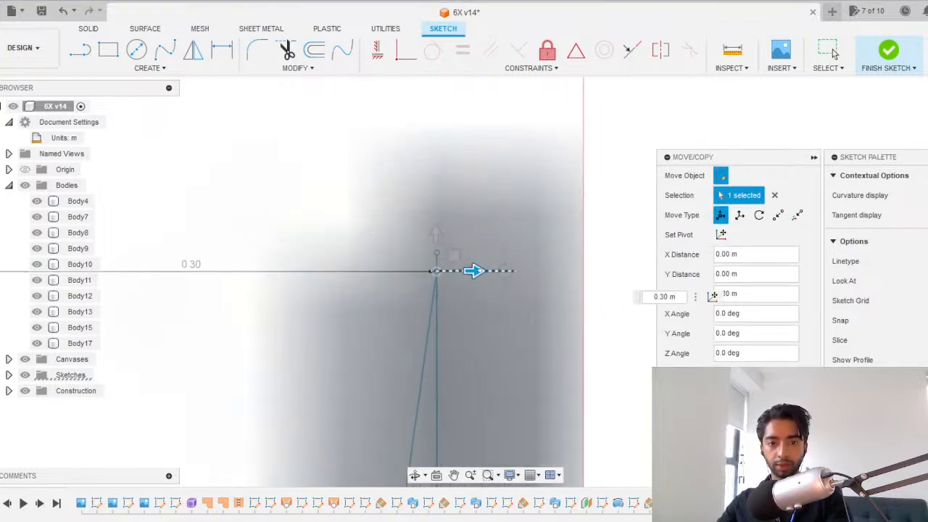
left_click_drag(436, 235, 436, 217)
scroll(517, 229, "down", 2)
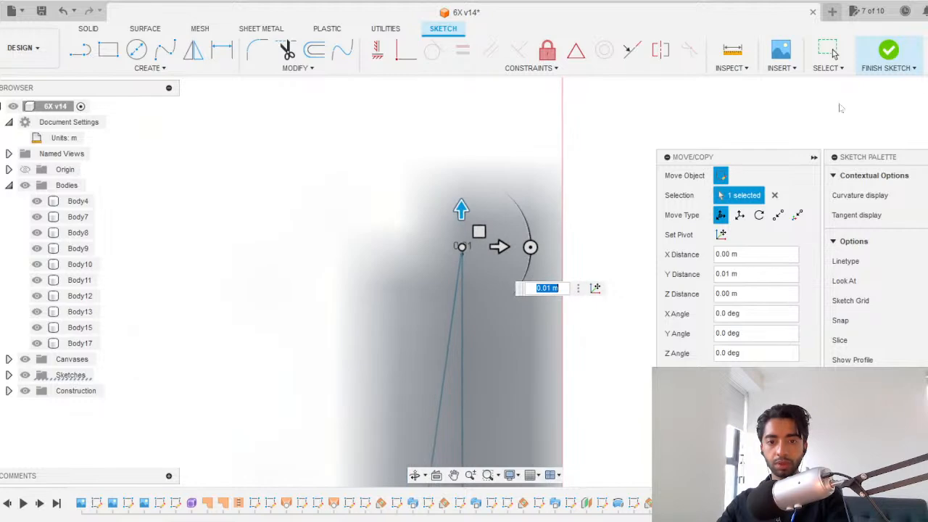
In the side view, move the trailing-edge spline's upper end rearward 1.70 m in X to match the winglet's trailing edge.
left_click(926, 111)
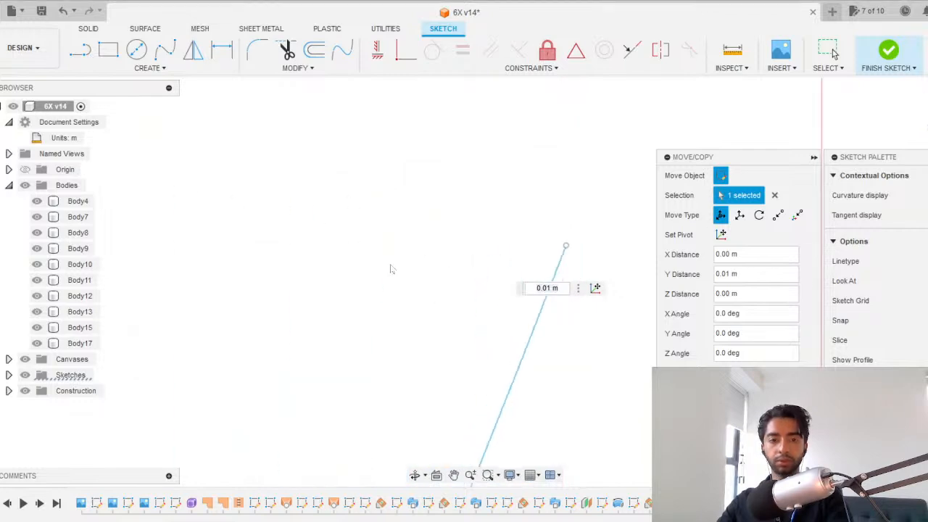
scroll(390, 264, "down", 9)
scroll(275, 257, "down", 4)
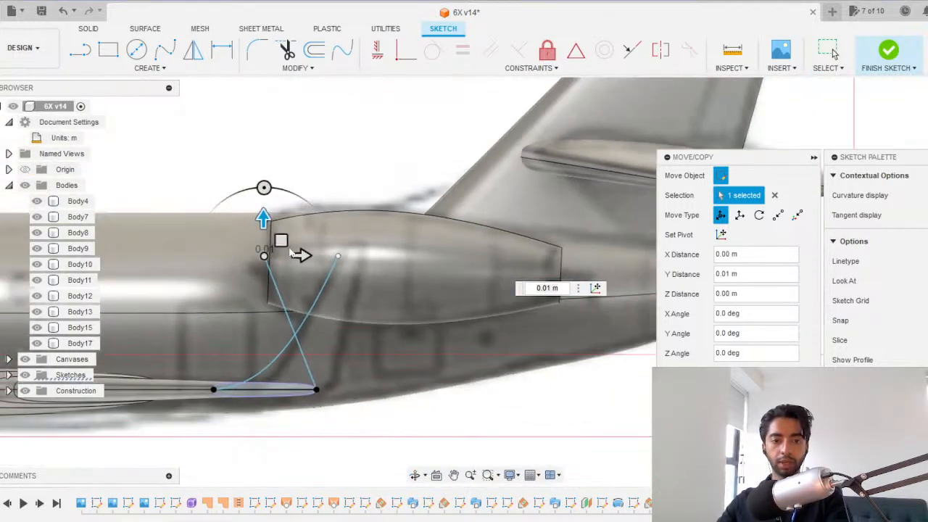
left_click_drag(290, 258, 391, 259)
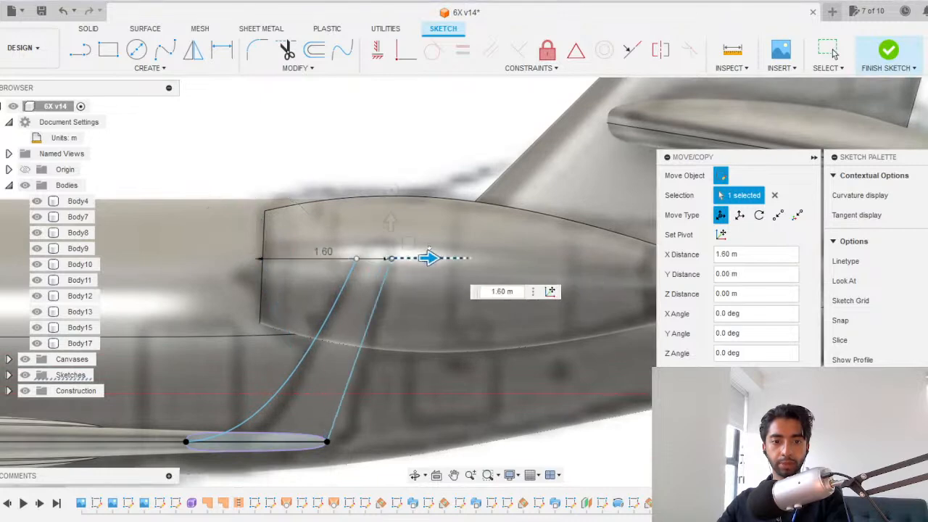
scroll(390, 262, "up", 5)
scroll(389, 262, "down", 5)
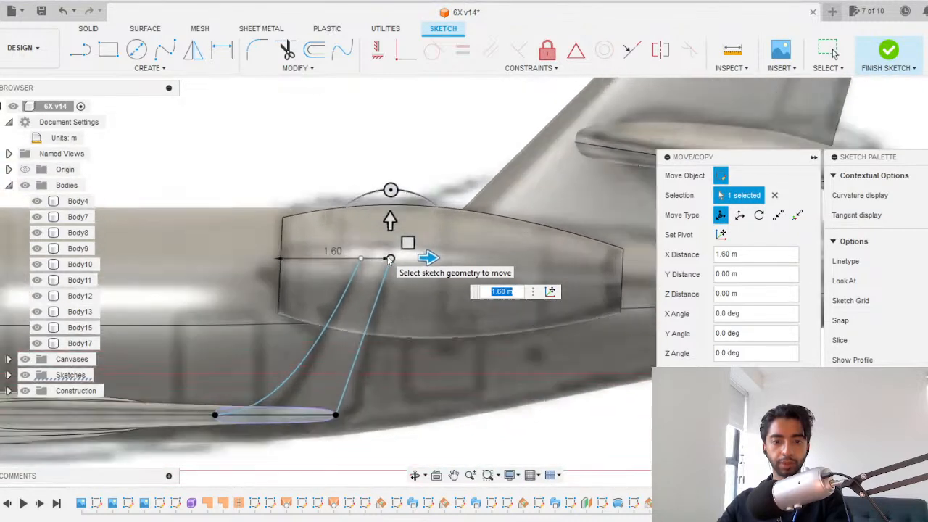
scroll(388, 258, "up", 2)
left_click_drag(429, 258, 438, 258)
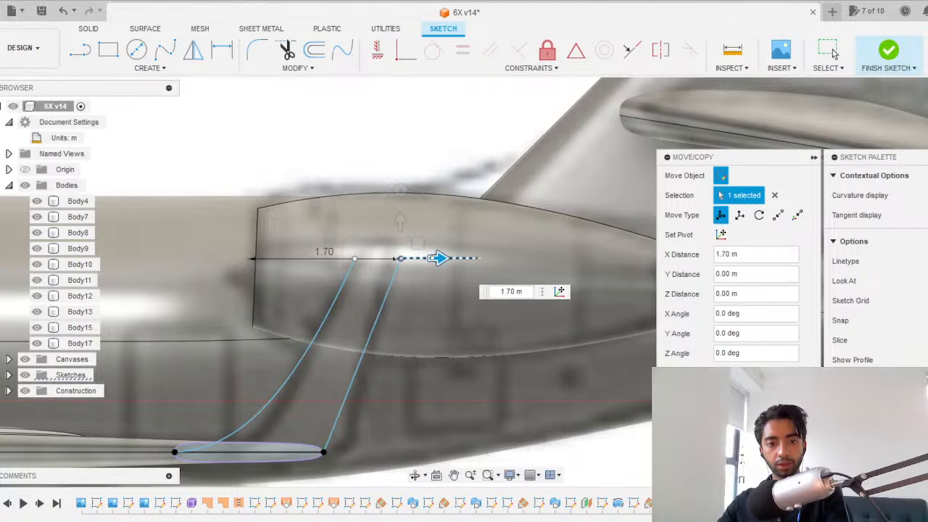
left_click(833, 52)
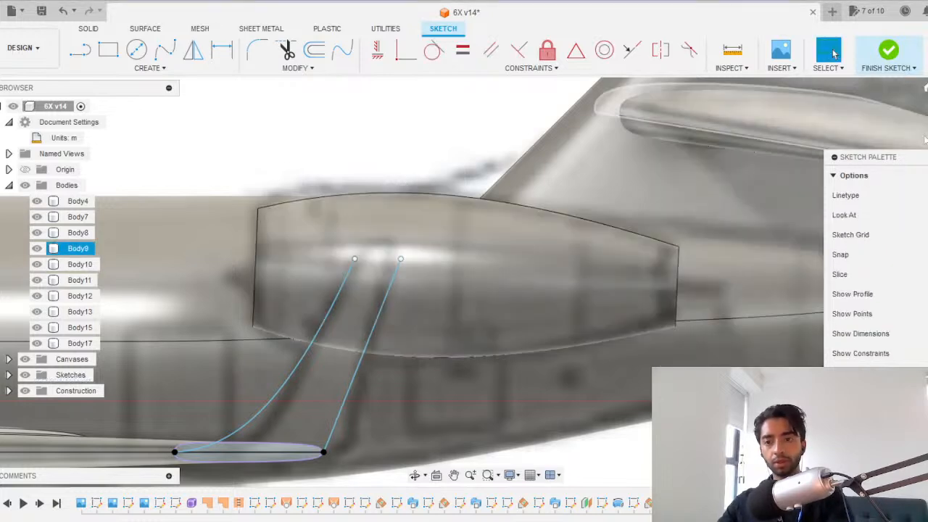
Constrain the trailing-edge spline's upper tangent handle to vertical in the front view.
left_click(927, 119)
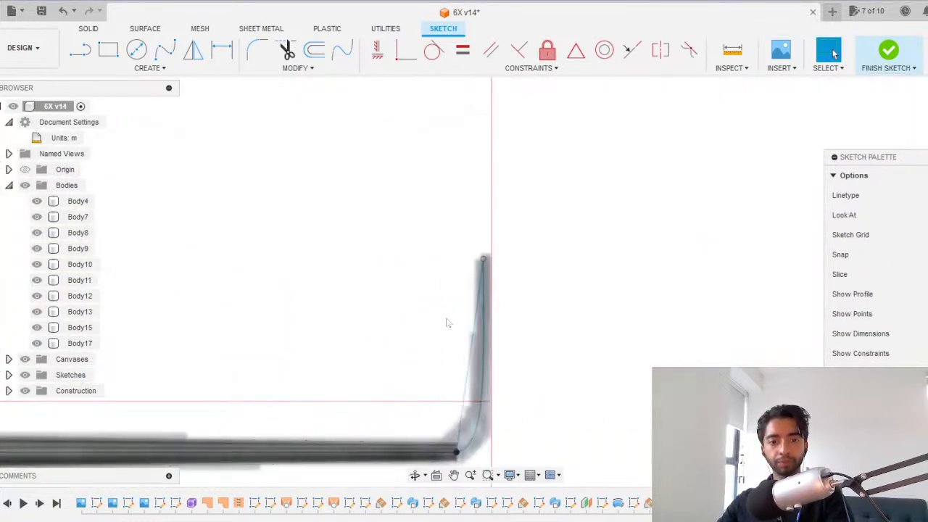
scroll(447, 323, "up", 1)
left_click(476, 338)
scroll(485, 276, "up", 2)
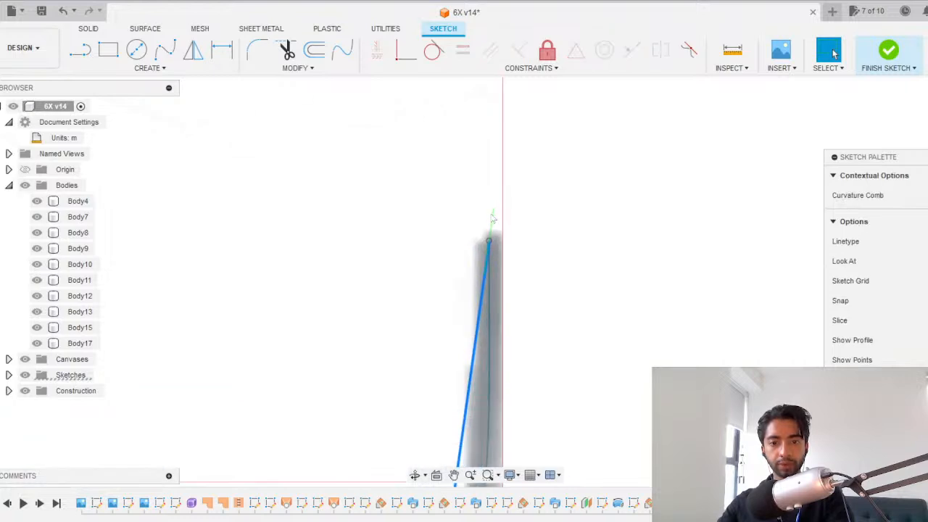
left_click(493, 220)
left_click(380, 52)
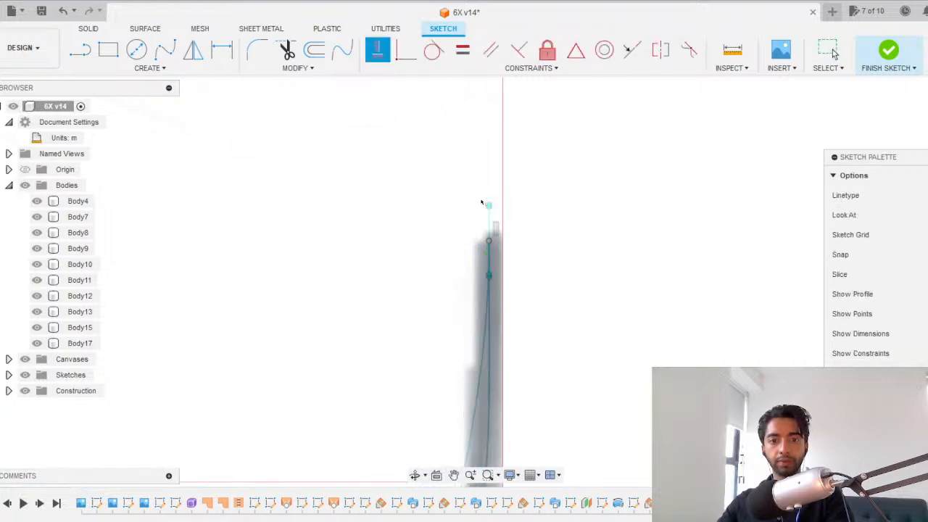
key("Escape")
Activate the tangent handle at the trailing-edge spline's lower end, where it meets the wing tip.
scroll(435, 276, "down", 4)
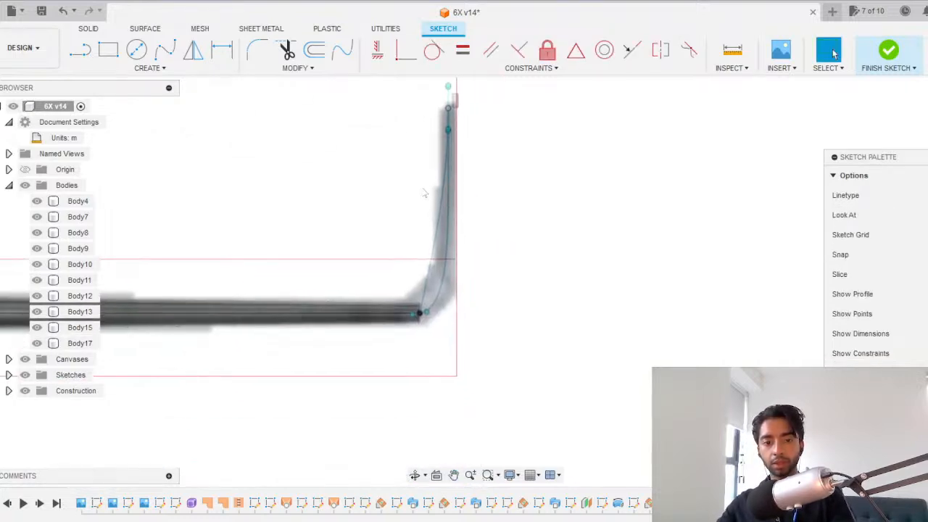
left_click(434, 300)
scroll(420, 376, "up", 1)
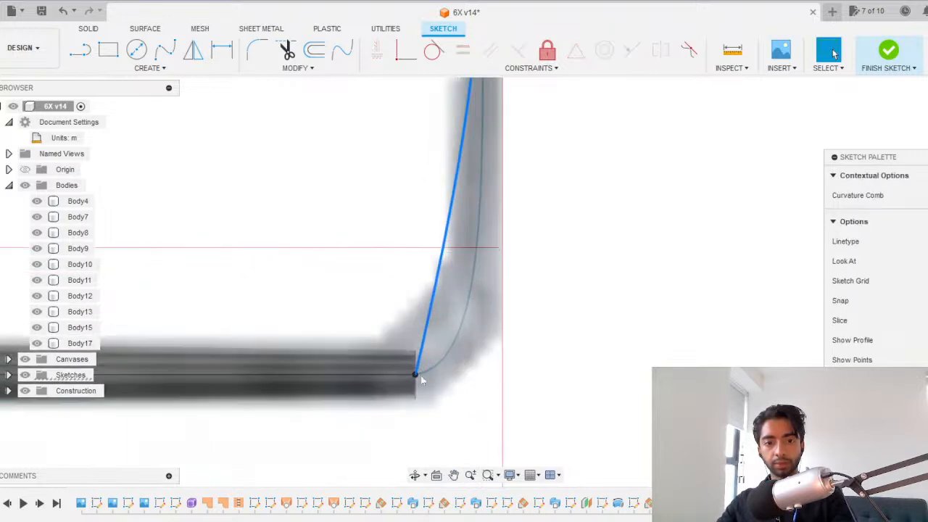
left_click(407, 416)
right_click(406, 409)
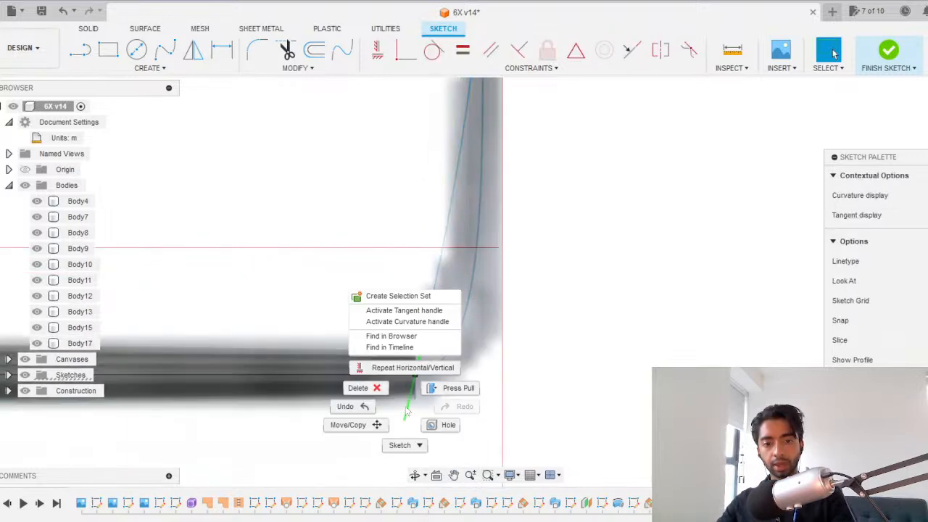
left_click(404, 310)
scroll(434, 320, "up", 3)
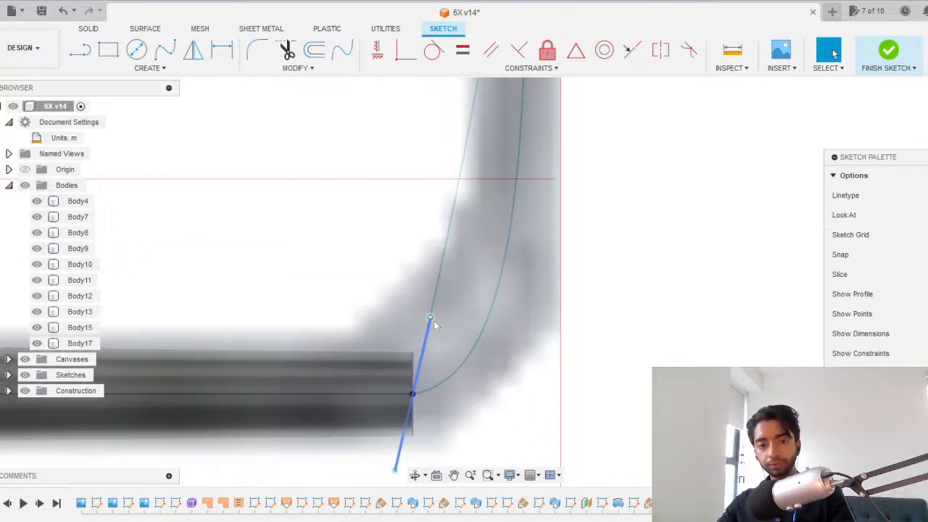
Move the upper end of the trailing-edge spline's lower tangent handle -0.194 m in Y and 0.047 m in Z.
left_click(431, 318)
key("m")
left_click_drag(451, 303, 465, 375)
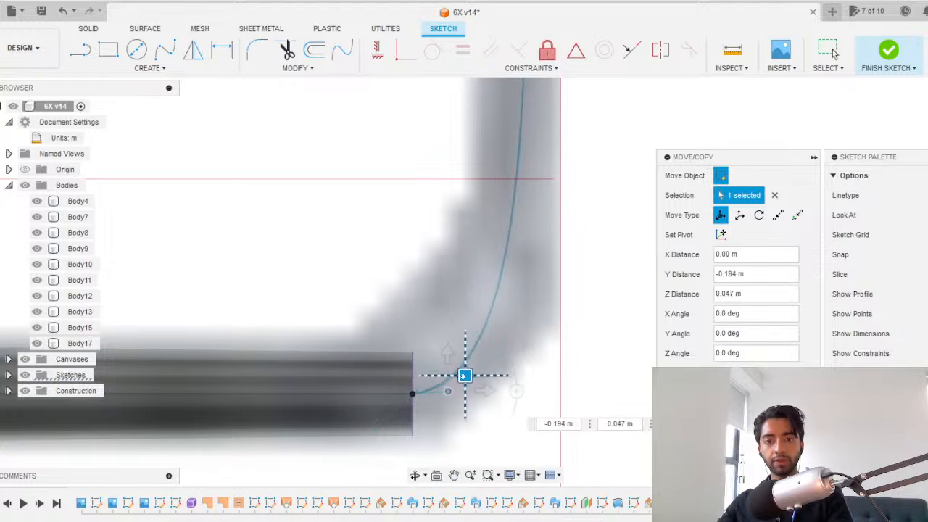
In the side view, try to move the lower end of the trailing-edge spline's upper tangent handle -0.20 m in X and remove its vertical constraint.
scroll(442, 286, "down", 5)
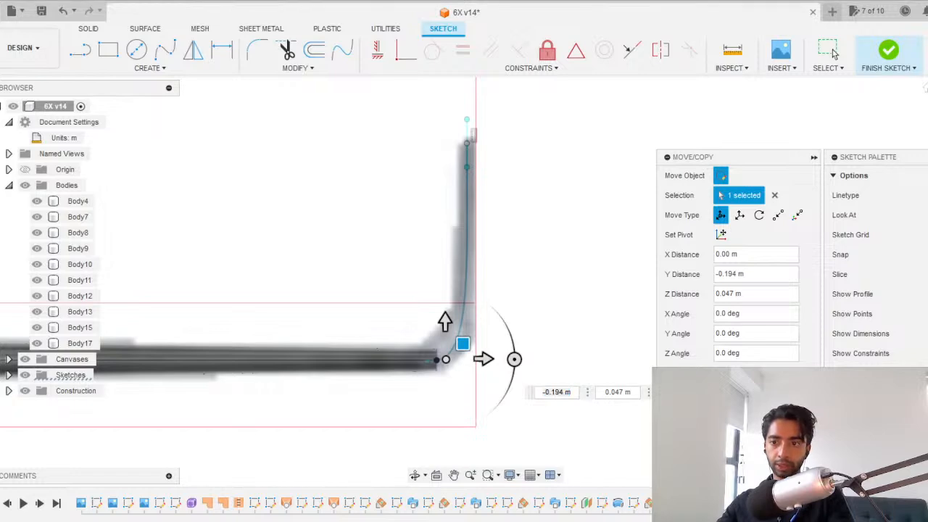
left_click(927, 114)
left_click(392, 168)
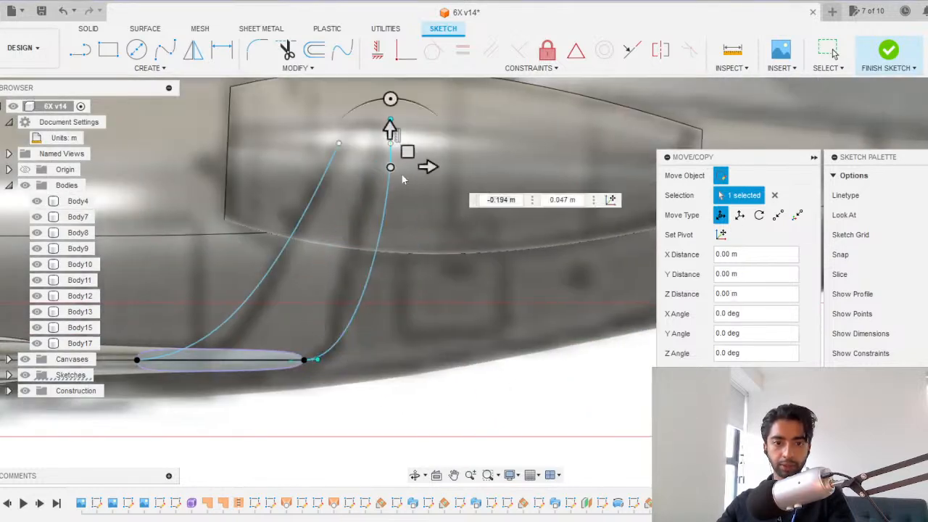
scroll(403, 177, "up", 3)
scroll(435, 203, "down", 2)
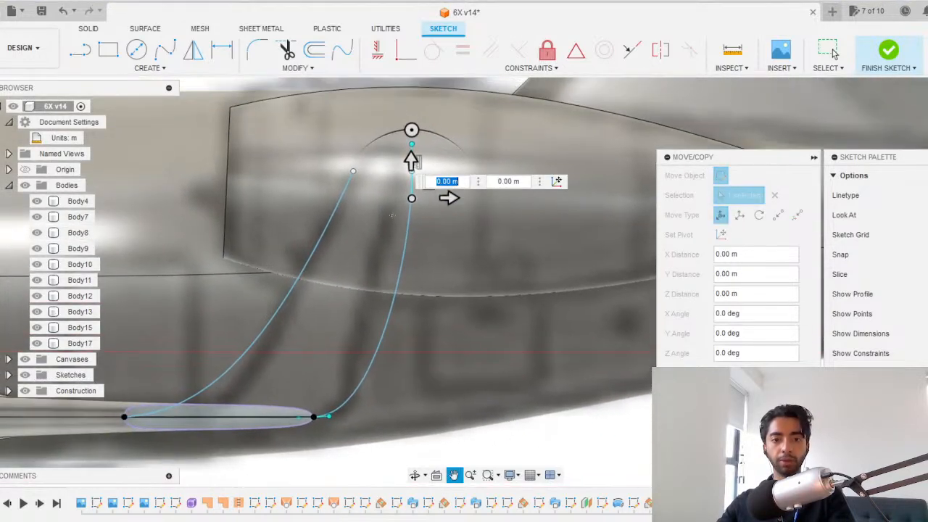
left_click_drag(449, 197, 437, 197)
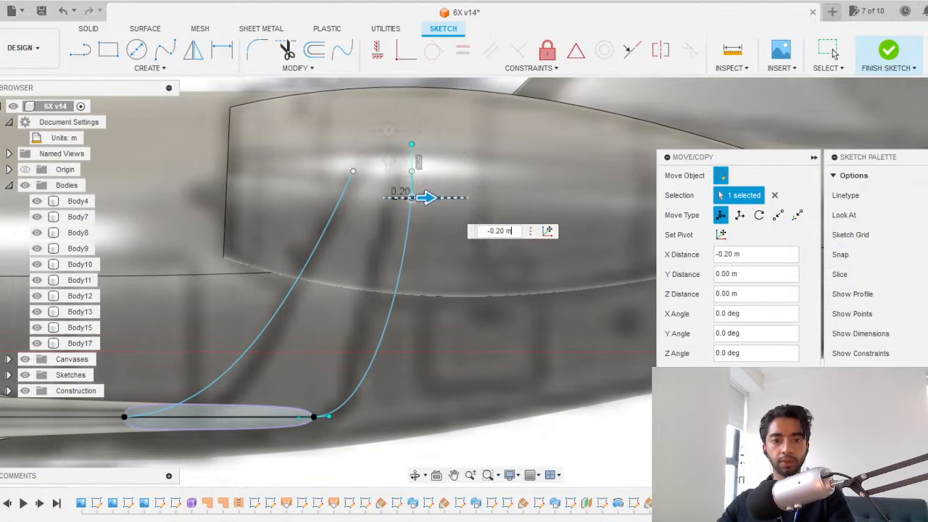
scroll(417, 162, "up", 3)
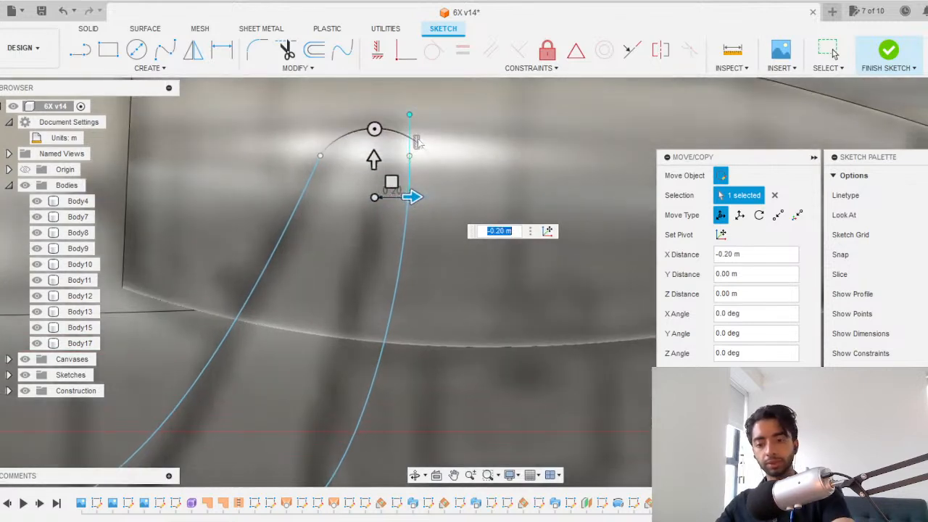
key("Return")
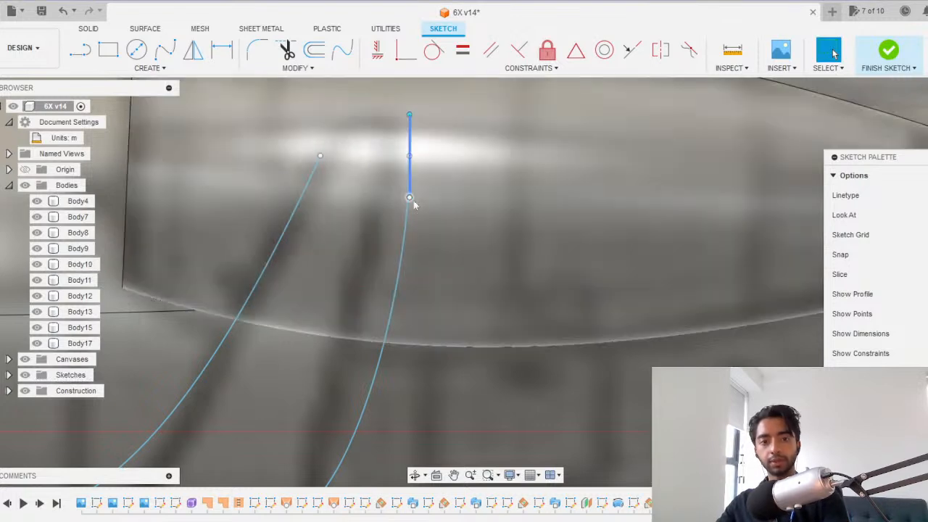
Move the lower end of the trailing-edge spline's upper tangent handle -0.05 m in X and finish the sketch.
left_click(410, 197)
key("m")
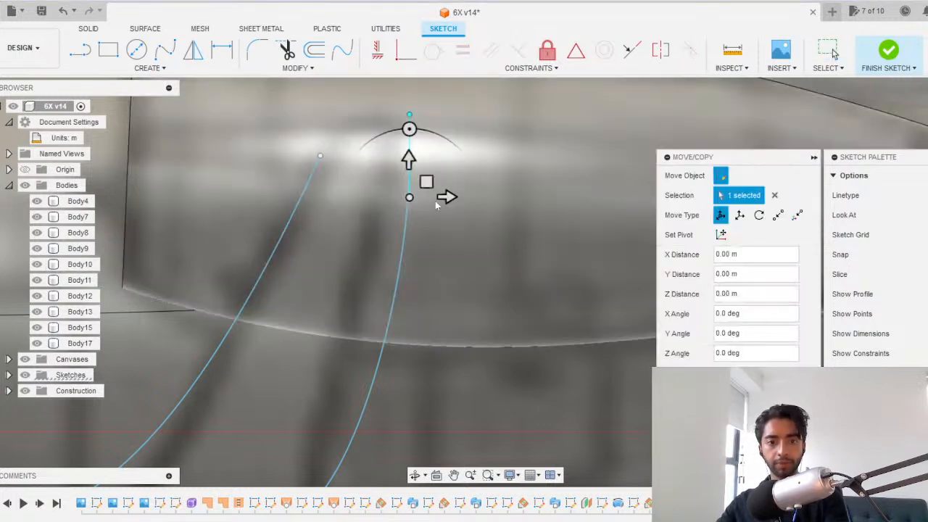
left_click_drag(444, 195, 430, 196)
scroll(398, 272, "down", 3)
scroll(396, 272, "up", 3)
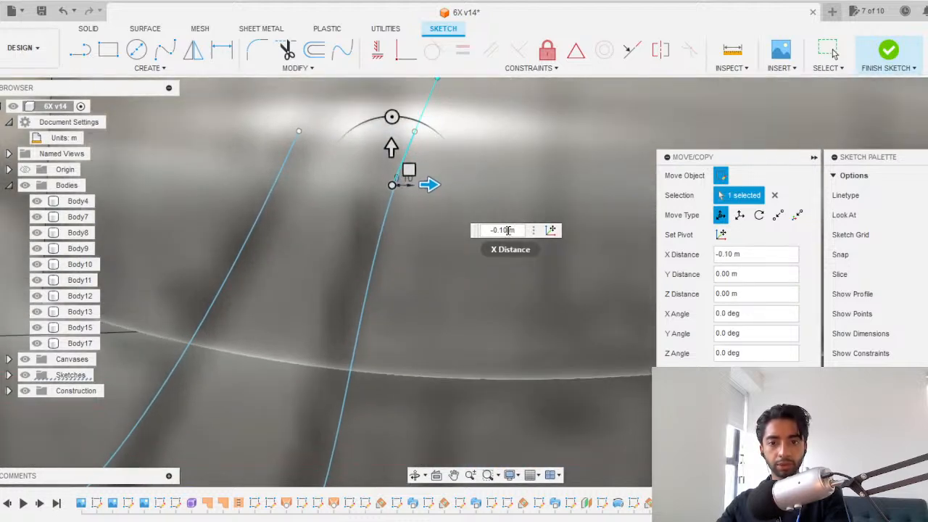
type("5")
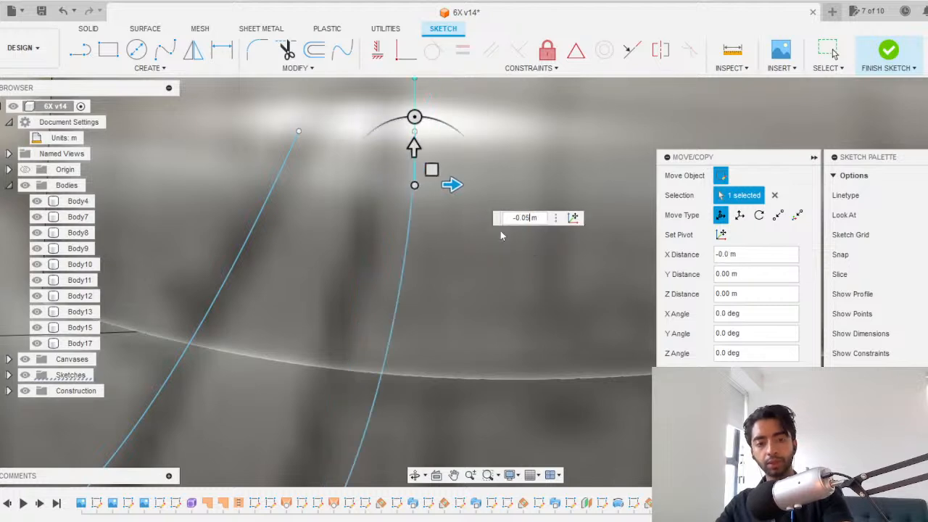
scroll(403, 316, "down", 4)
middle_click_drag(410, 308, 473, 215)
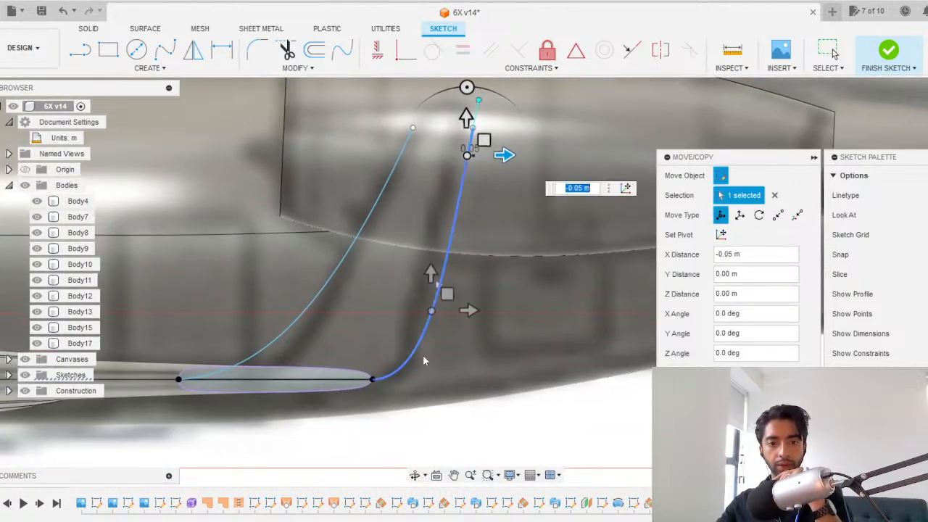
key("Return")
scroll(511, 338, "down", 3)
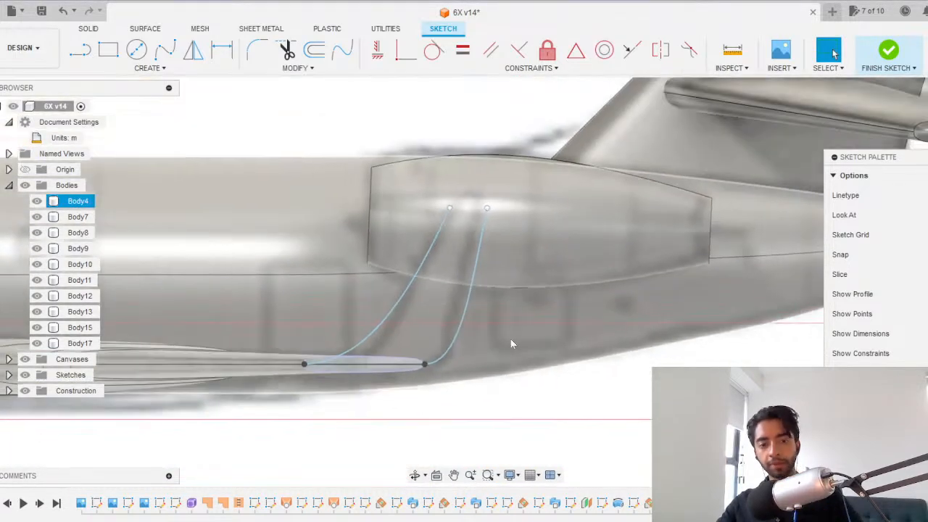
left_click(889, 52)
Sweep both wing-tip profile halves along the leading-edge spline, with the trailing-edge spline as guide rail, as a new winglet body.
left_click(108, 48)
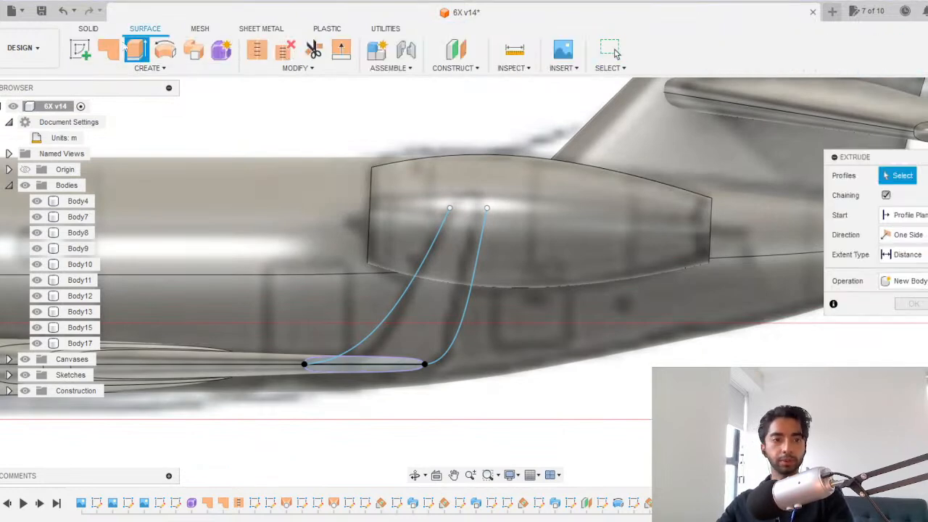
left_click(149, 67)
left_click(95, 159)
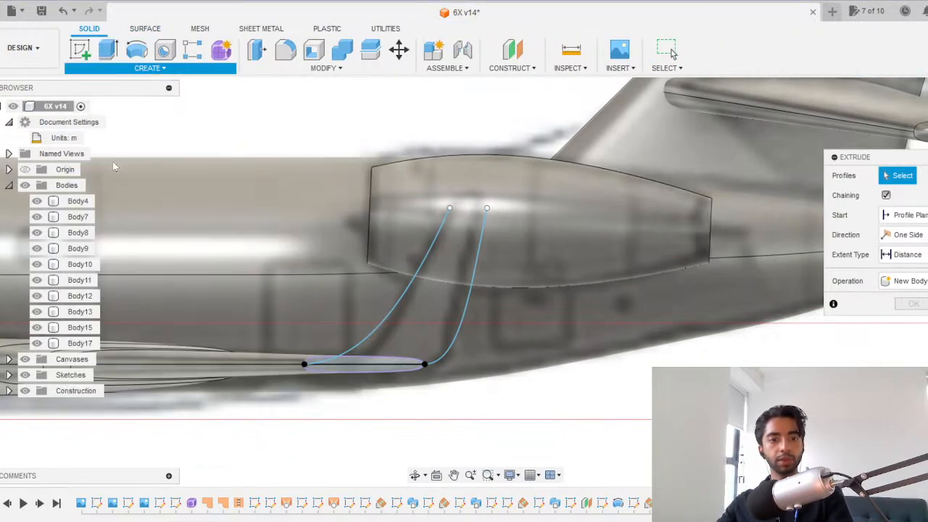
middle_click_drag(354, 333, 401, 319, "shift")
scroll(403, 313, "up", 5)
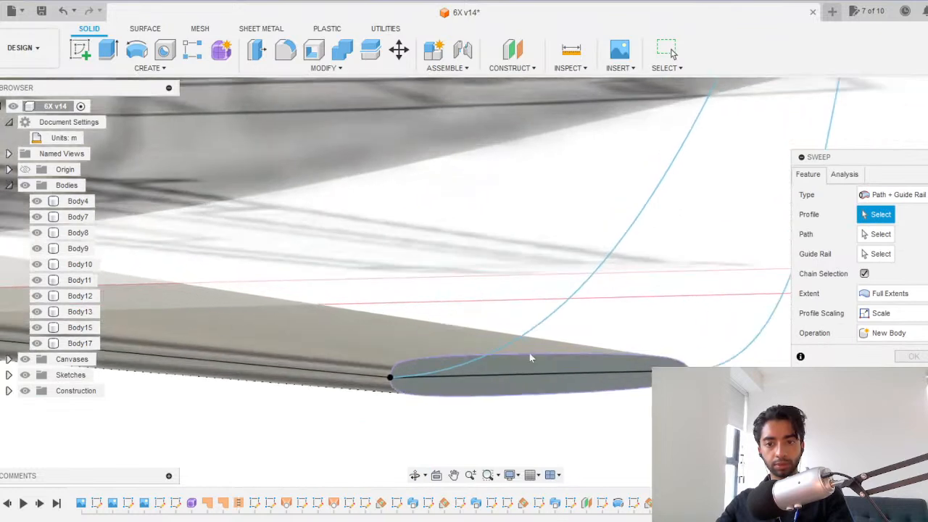
left_click(538, 367)
left_click(511, 390)
left_click(870, 235)
left_click(575, 294)
left_click(873, 253)
left_click(779, 301)
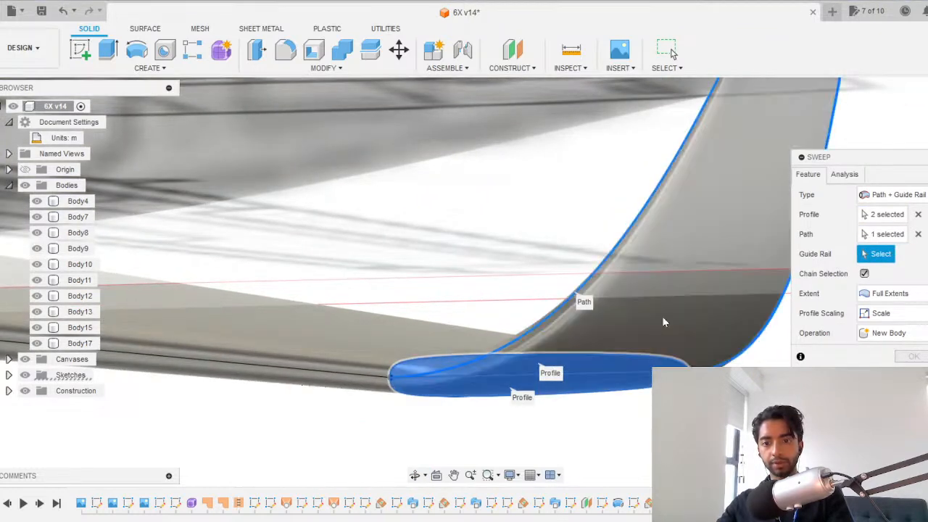
scroll(664, 321, "down", 3)
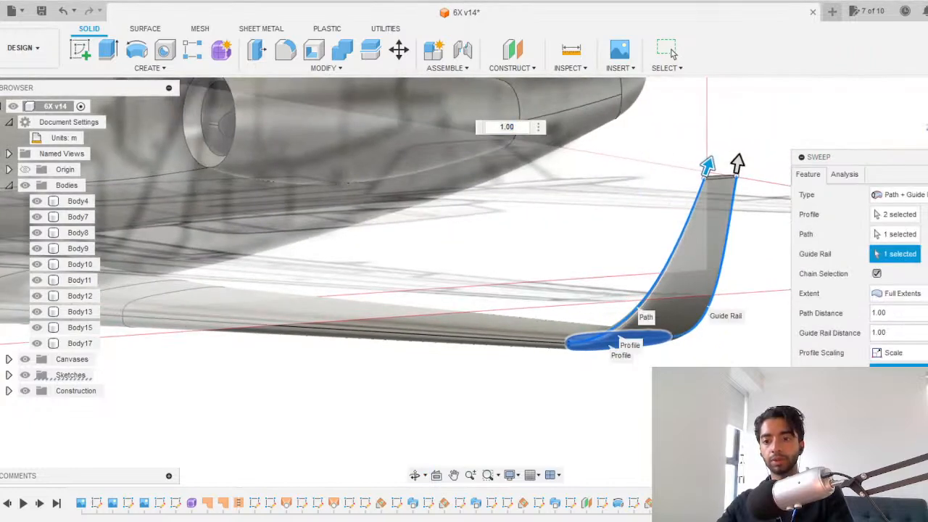
key("Return")
Hide the reference canvases and switch the view to Perspective.
scroll(648, 359, "down", 5)
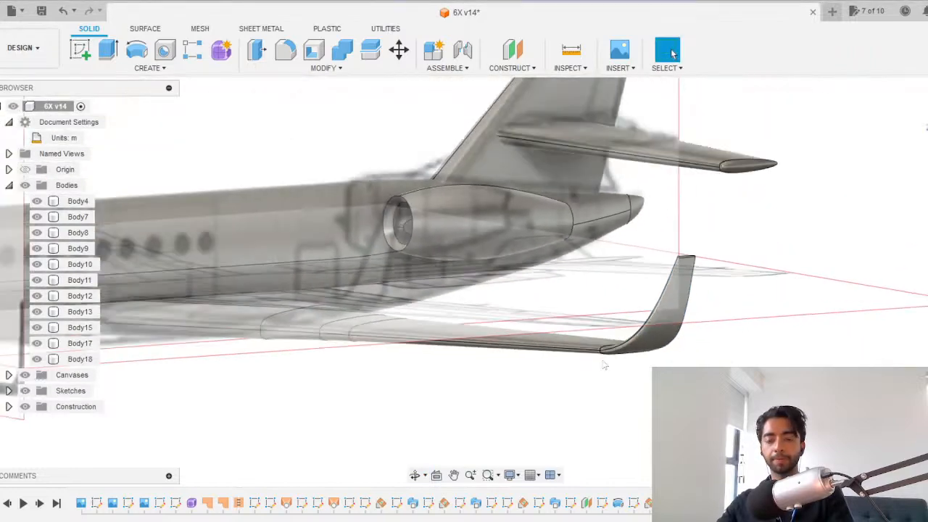
middle_click_drag(648, 359, 290, 326, "shift")
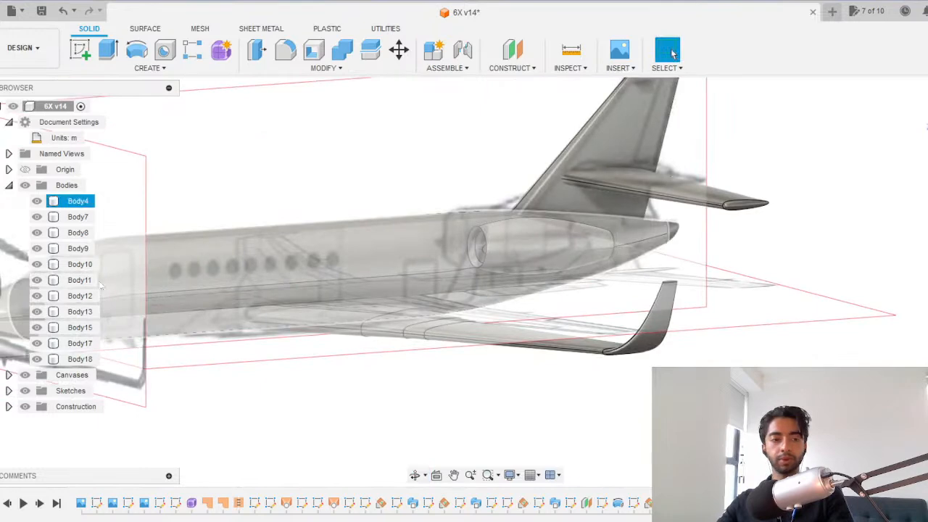
middle_click_drag(29, 380, 580, 348, "shift")
right_click(927, 105)
left_click(899, 143)
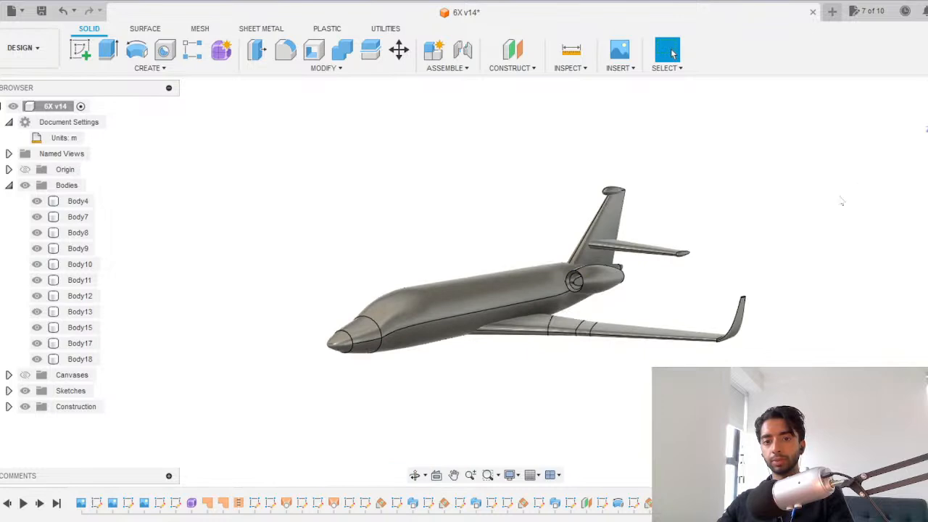
Mirror the wing, winglet, engine, engine pylon and horizontal stabilizer across the fuselage's vertical centre plane as new bodies.
left_click(150, 68)
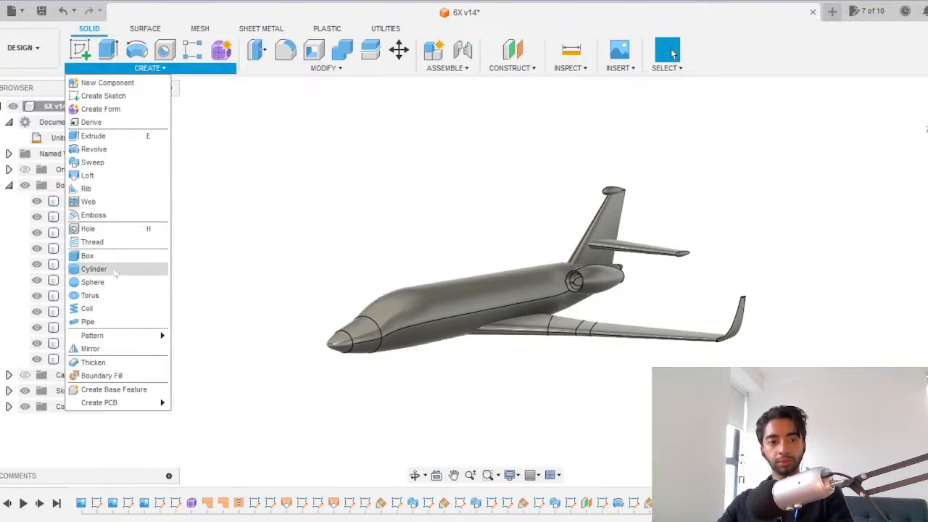
left_click(107, 349)
left_click(592, 334)
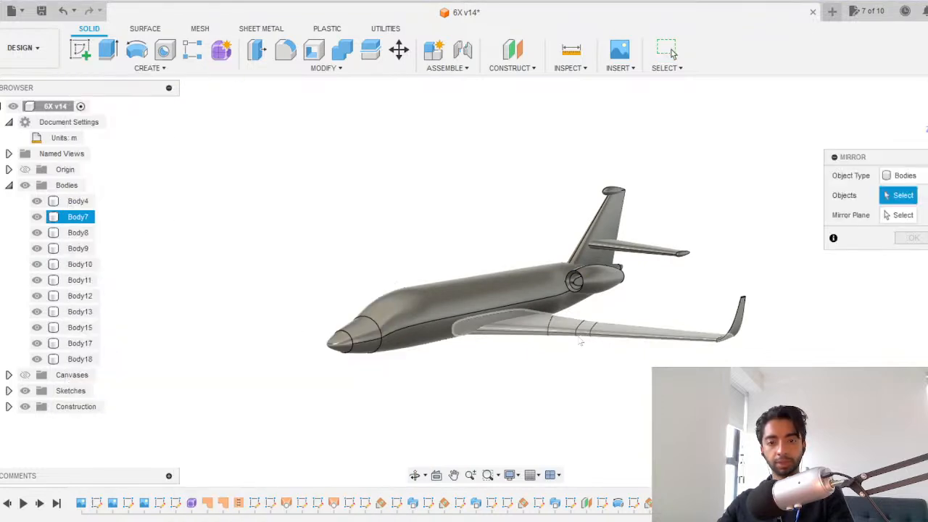
left_click(741, 316)
left_click(591, 279)
left_click(637, 248)
middle_click_drag(637, 248, 601, 317, "shift")
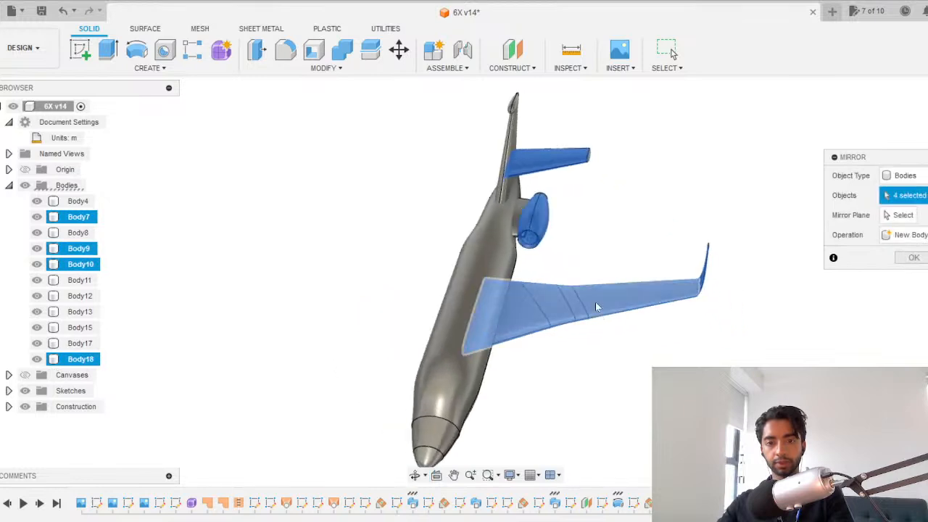
scroll(535, 234, "up", 3)
left_click(511, 202)
left_click(898, 216)
scroll(630, 308, "down", 2)
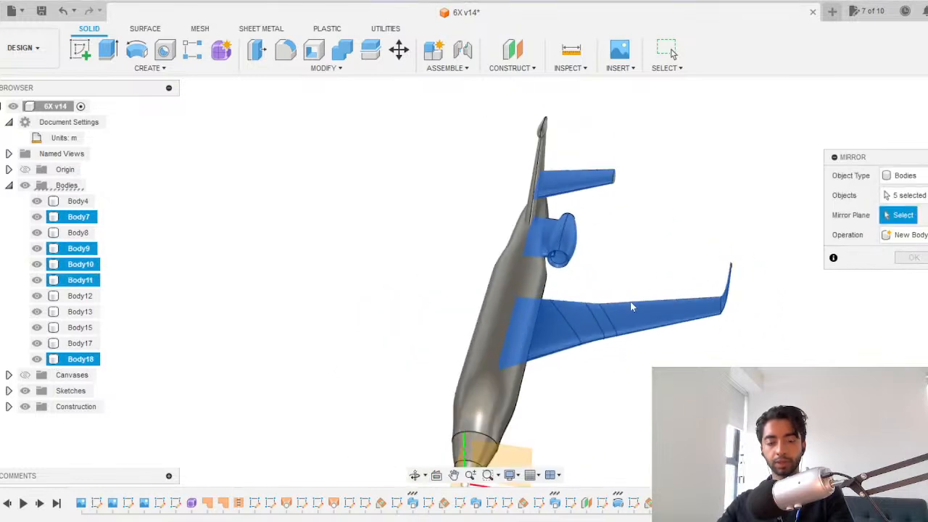
scroll(505, 428, "down", 1)
middle_click_drag(505, 427, 506, 347)
scroll(506, 348, "up", 1)
left_click(459, 405)
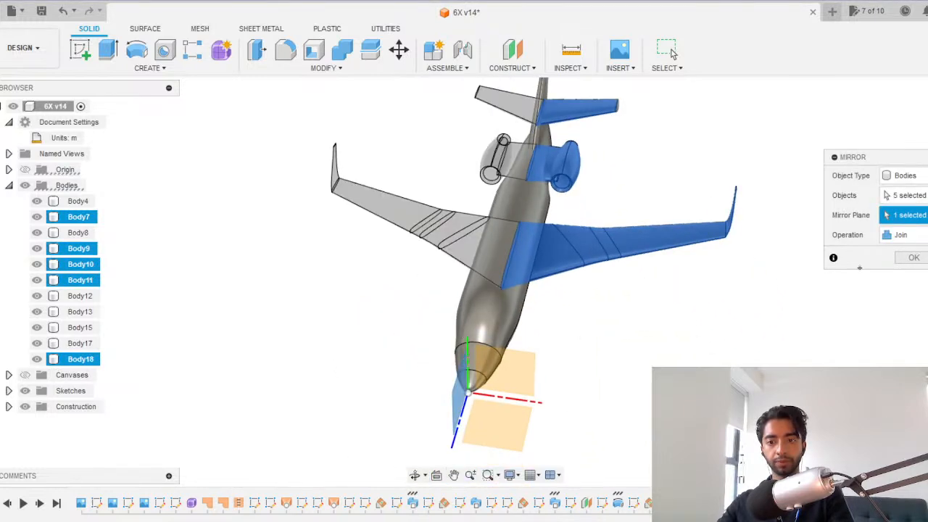
left_click(903, 234)
left_click(862, 246)
left_click(913, 257)
Inspect the mirrored aircraft from the front quarter and undo the mirror.
middle_click_drag(507, 312, 921, 338, "shift")
middle_click_drag(874, 157, 560, 364, "shift")
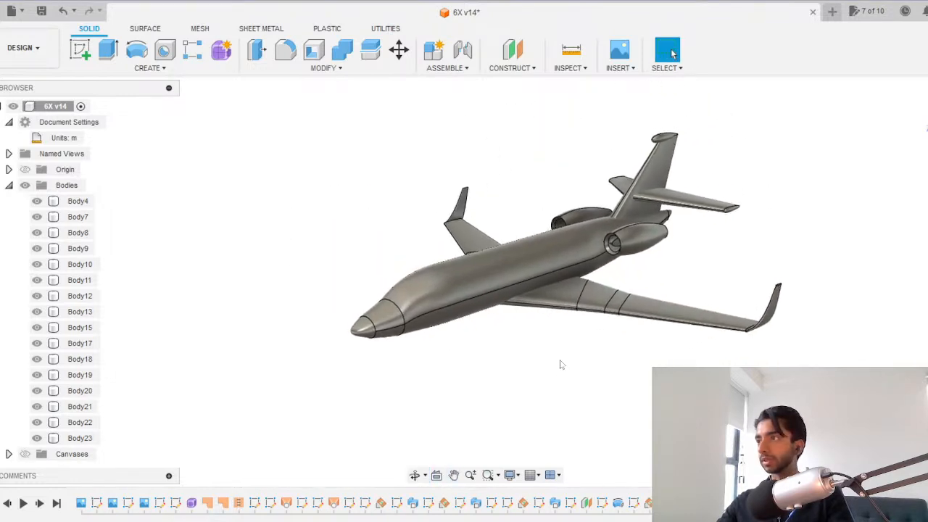
scroll(560, 364, "up", 3)
scroll(561, 365, "down", 2)
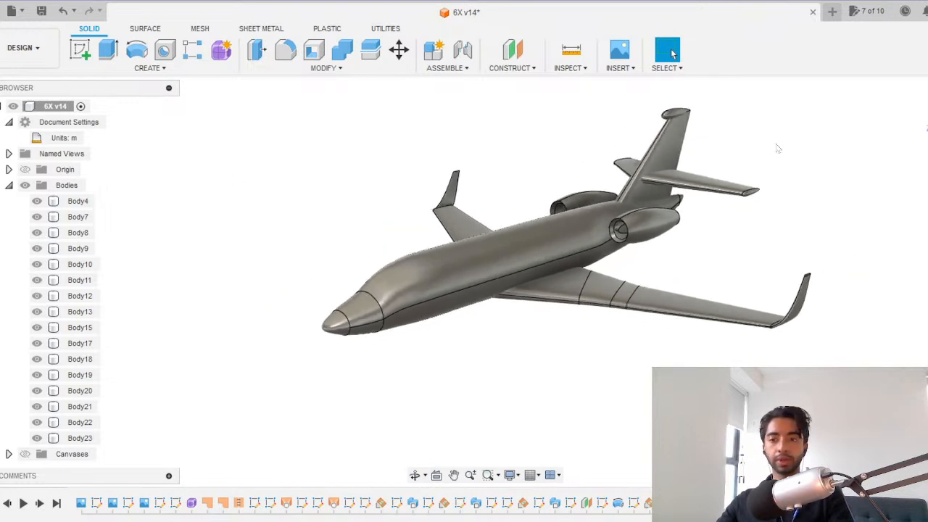
key("ctrl+z")
Set the view to Orthographic, collapse the list of bodies and show the reference canvases.
right_click(927, 117)
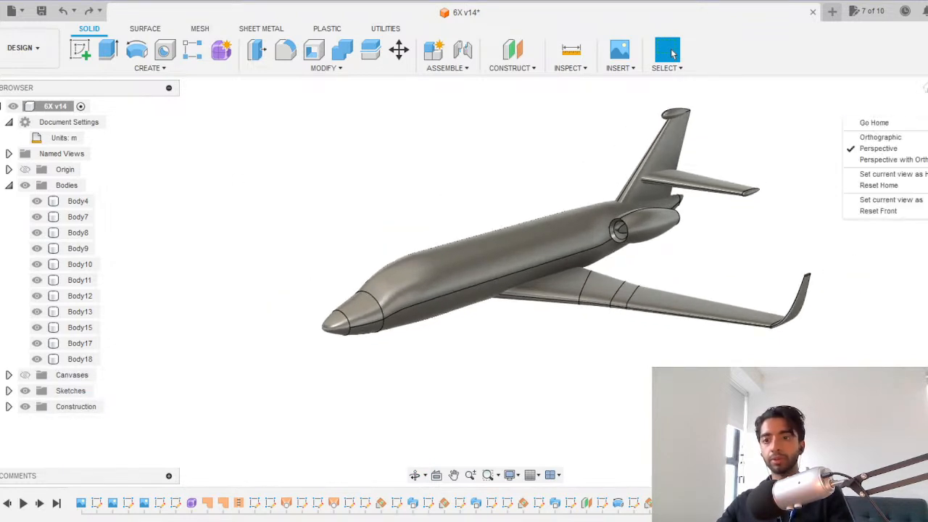
left_click(880, 137)
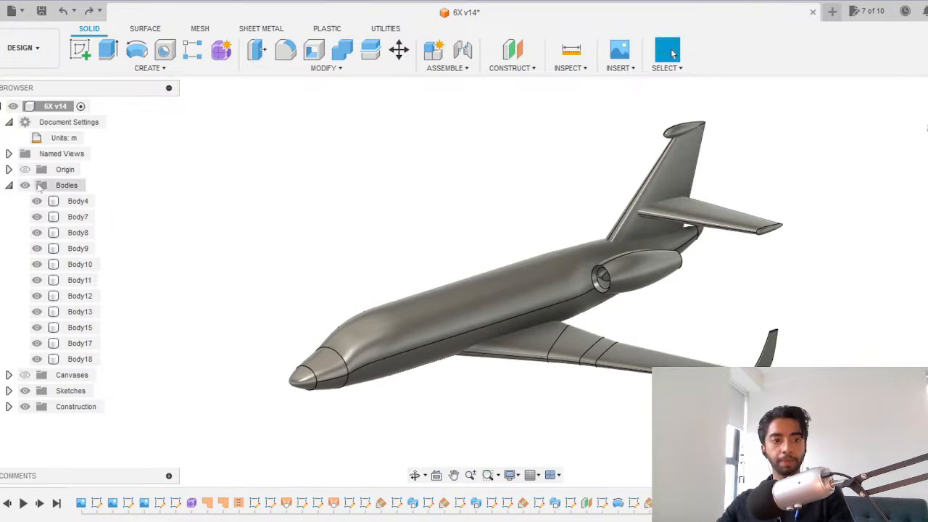
left_click(9, 186)
left_click(24, 201)
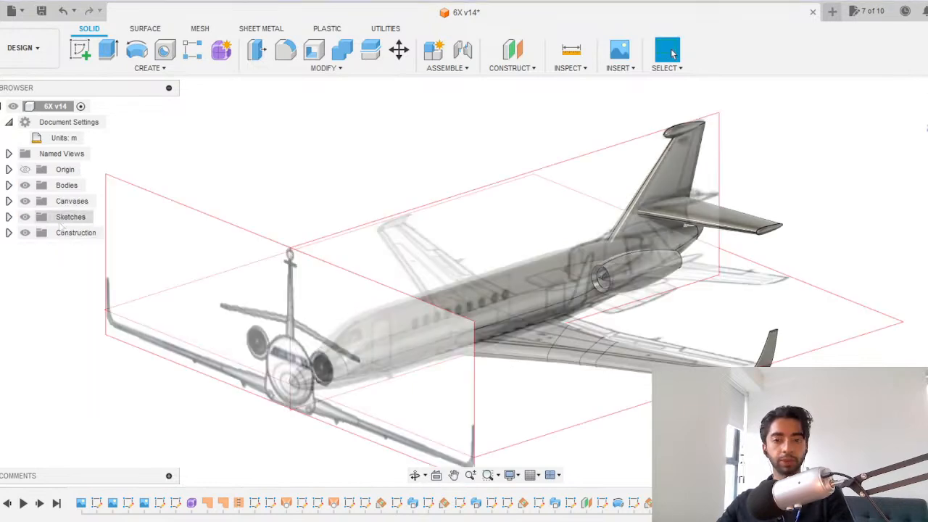
Examine the tail, engine, wing and fuselage against the reference canvases from several angles and in the side view.
middle_click_drag(671, 300, 682, 250, "shift")
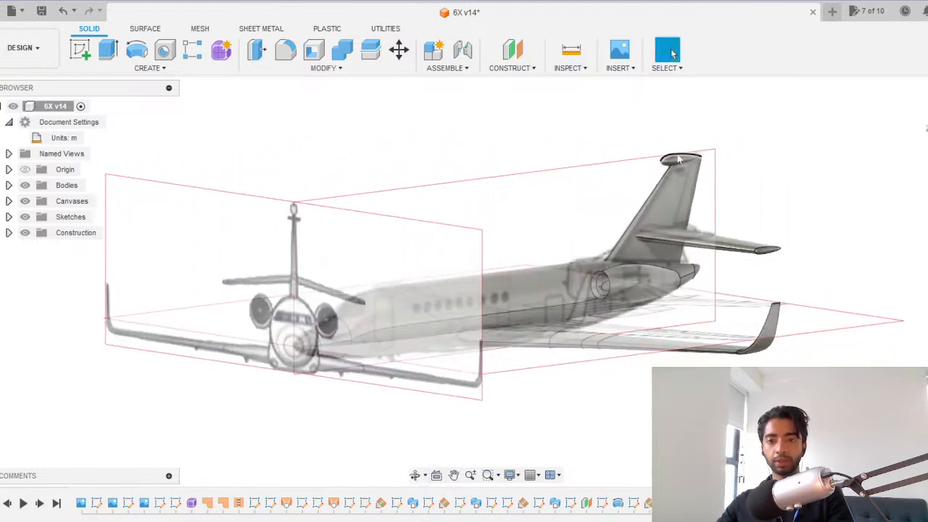
middle_click_drag(685, 165, 819, 290, "shift")
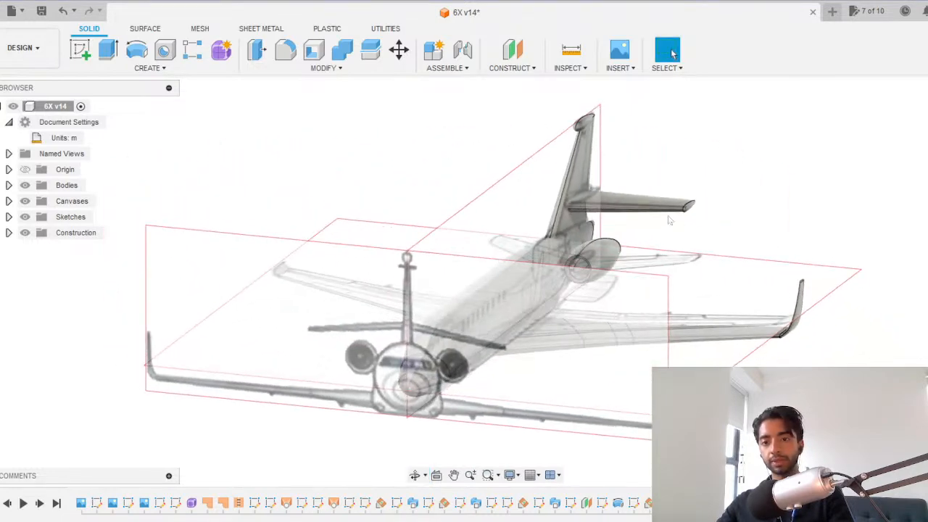
scroll(703, 208, "up", 5)
scroll(703, 208, "down", 5)
middle_click_drag(628, 254, 611, 345, "shift")
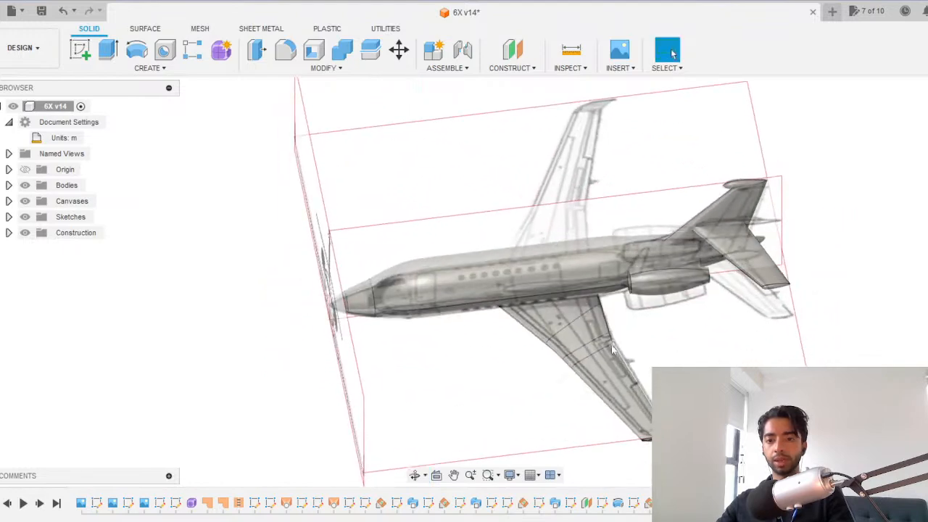
scroll(630, 363, "up", 5)
scroll(650, 379, "down", 4)
scroll(649, 379, "up", 3)
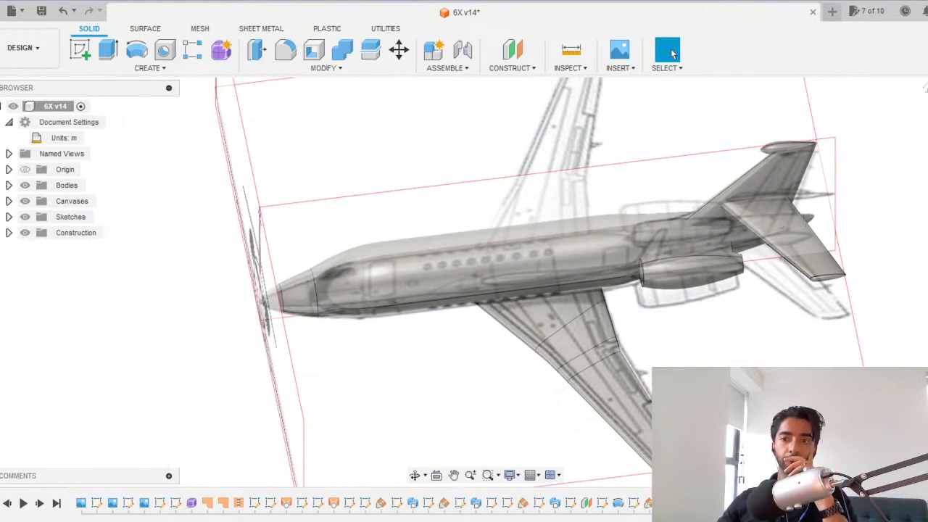
left_click(927, 120)
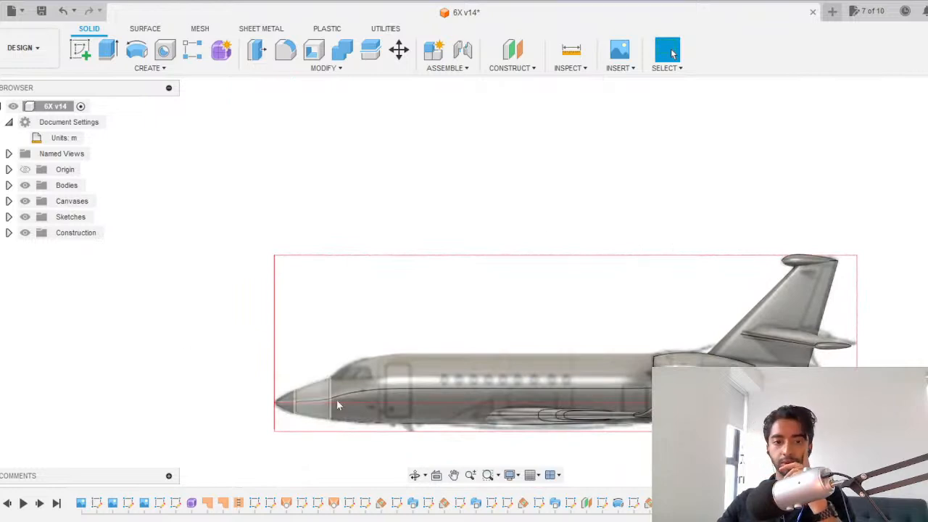
scroll(397, 396, "down", 2)
scroll(412, 391, "up", 4)
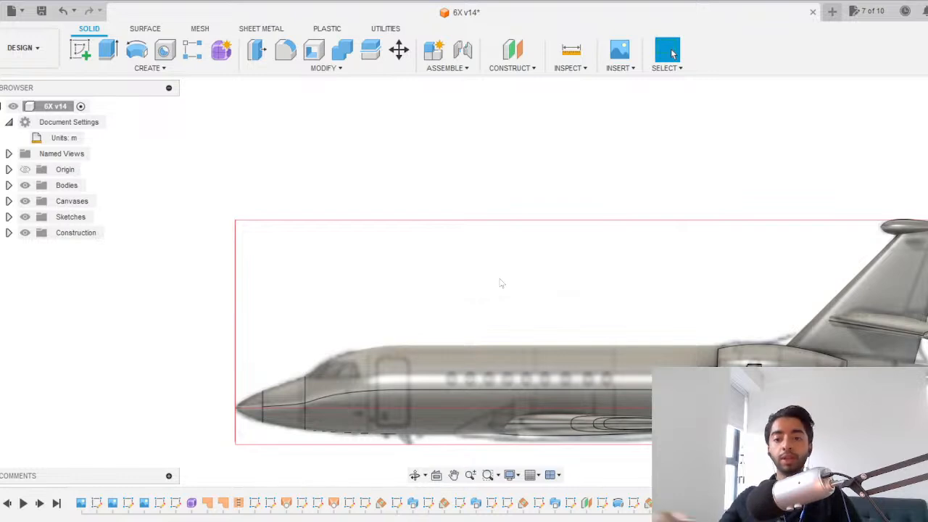
Roll the design history back to before the first feature in the timeline.
middle_click_drag(501, 283, 453, 216)
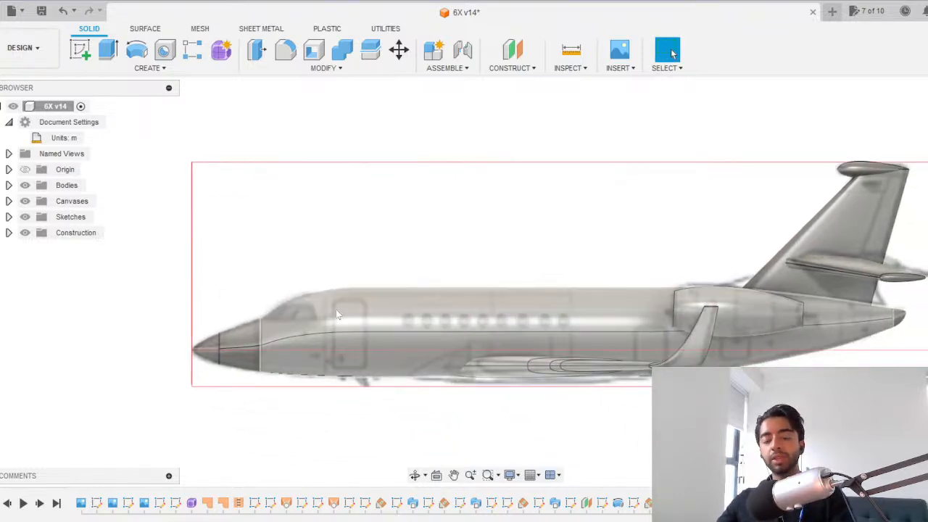
middle_click_drag(449, 285, 319, 271, "shift")
middle_click_drag(384, 322, 697, 355, "shift")
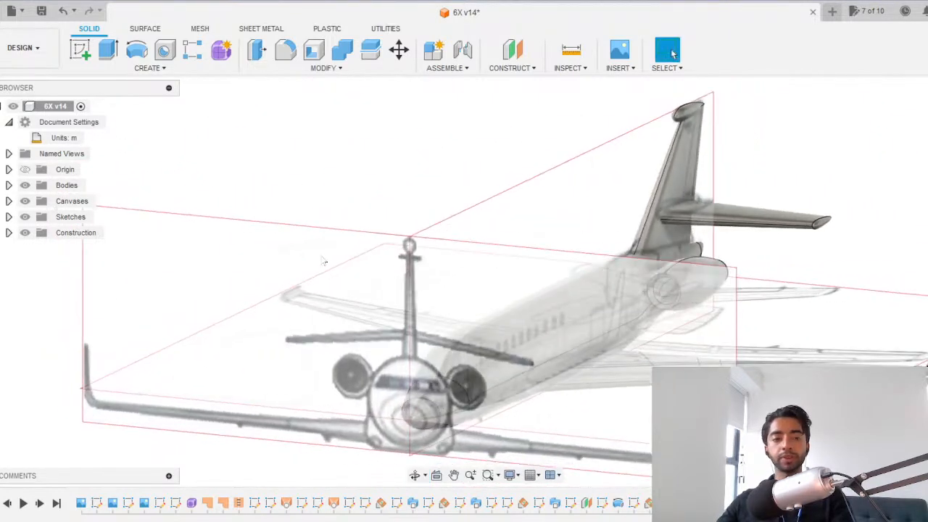
scroll(520, 273, "down", 5)
middle_click_drag(520, 273, 523, 308, "shift")
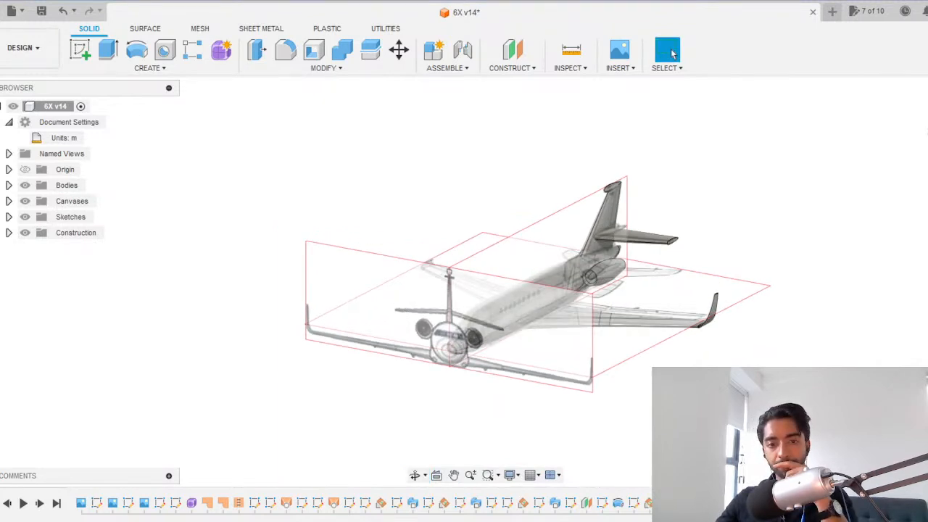
scroll(536, 364, "up", 3)
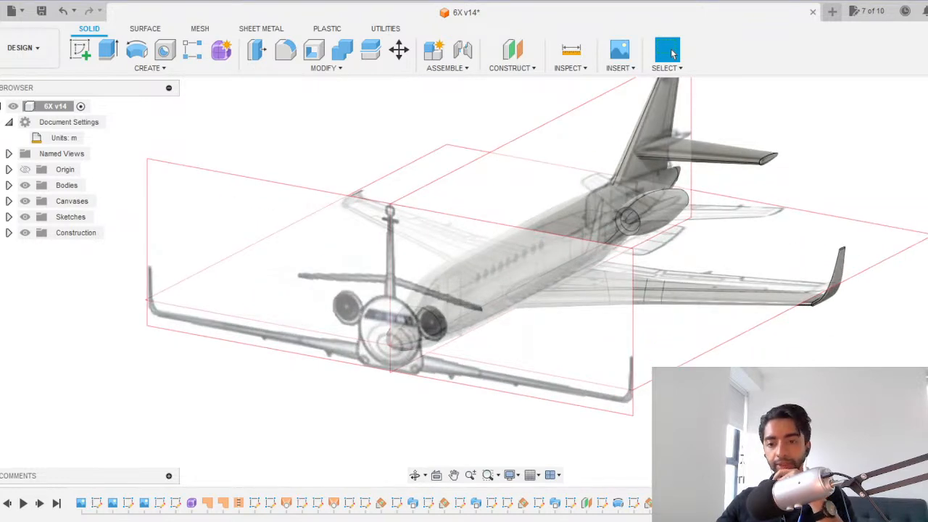
mouse_move(459, 484)
left_mouse_down()
mouse_move(192, 475)
mouse_move(175, 502)
left_mouse_up()
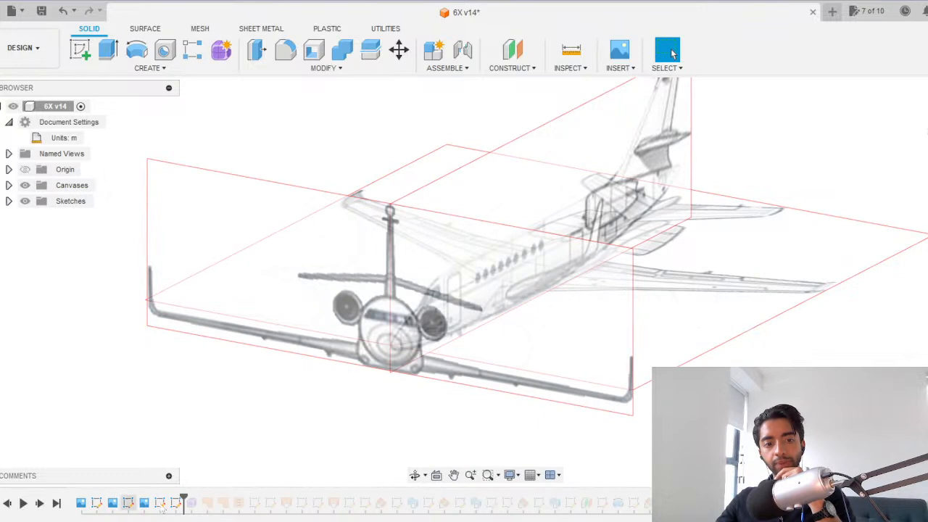
left_click_drag(183, 500, 72, 500)
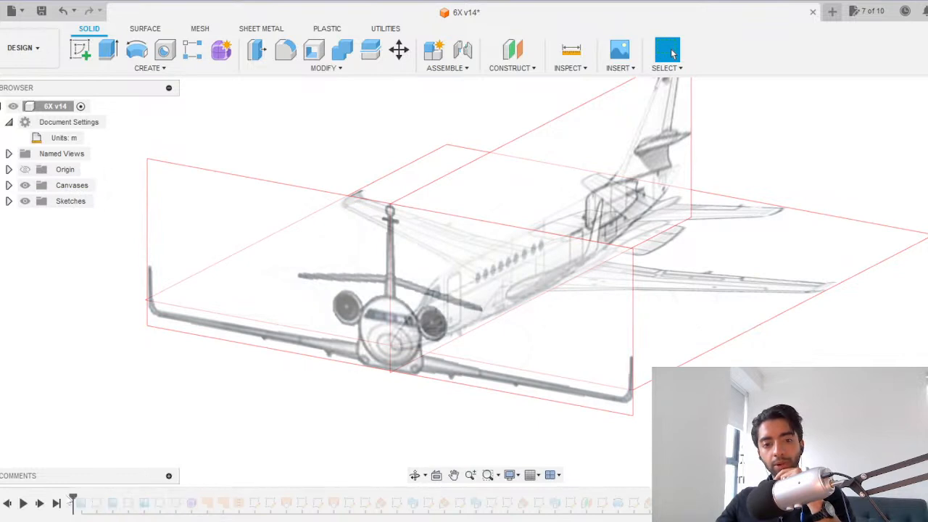
Create a construction plane offset 24 m sideways from the vertical plane along the fuselage centreline, on the side without a wing.
left_click(513, 51)
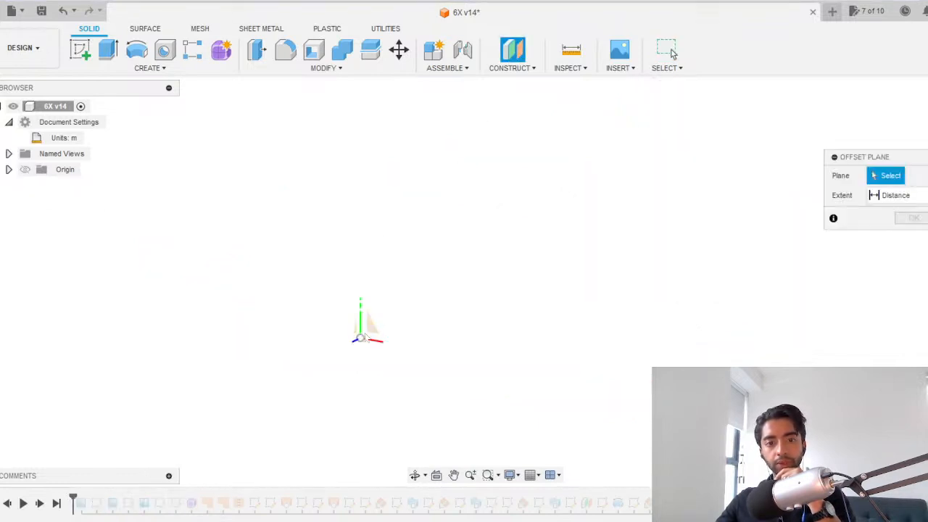
left_click(340, 319)
left_click_drag(366, 336, 102, 289)
left_click(913, 238)
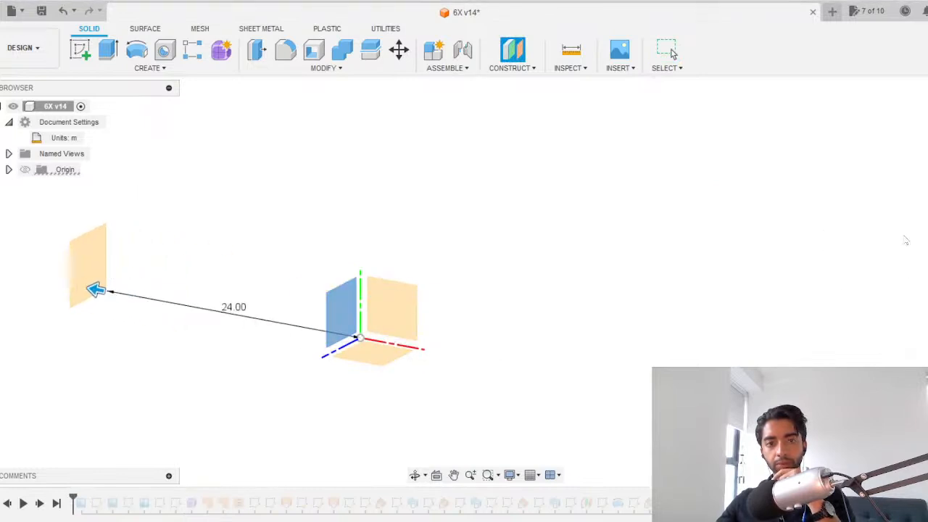
Create a construction plane offset behind the aircraft from the front-facing vertical origin plane.
left_click(513, 51)
left_click(385, 321)
left_click_drag(366, 336, 600, 213)
left_click(913, 237)
Create a construction plane offset -8 m from the horizontal origin plane and roll the history forward to the end.
left_click(513, 51)
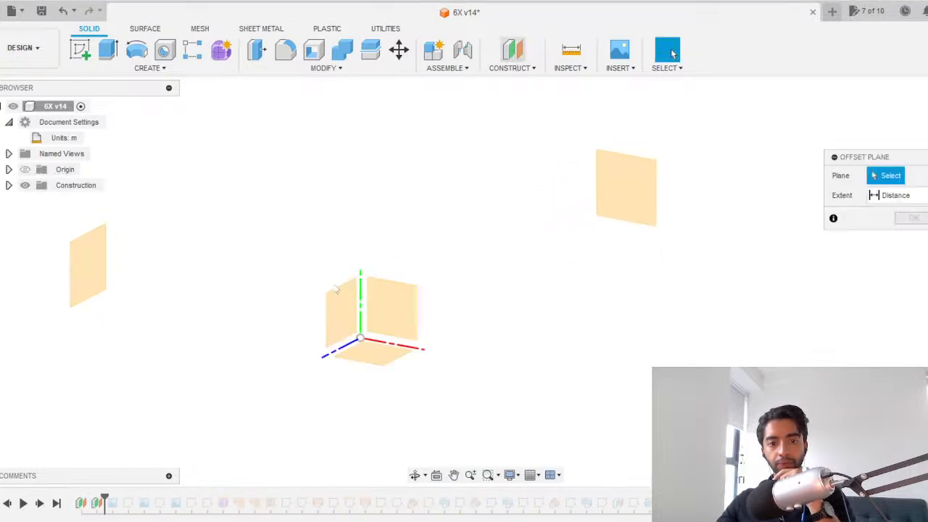
left_click(363, 358)
left_click_drag(360, 330, 361, 442)
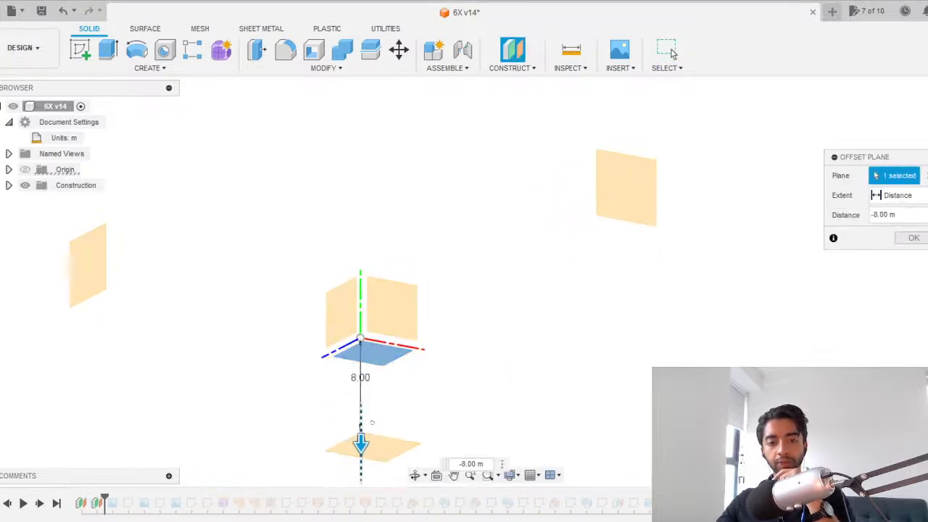
left_click(912, 238)
middle_click_drag(627, 296, 737, 285)
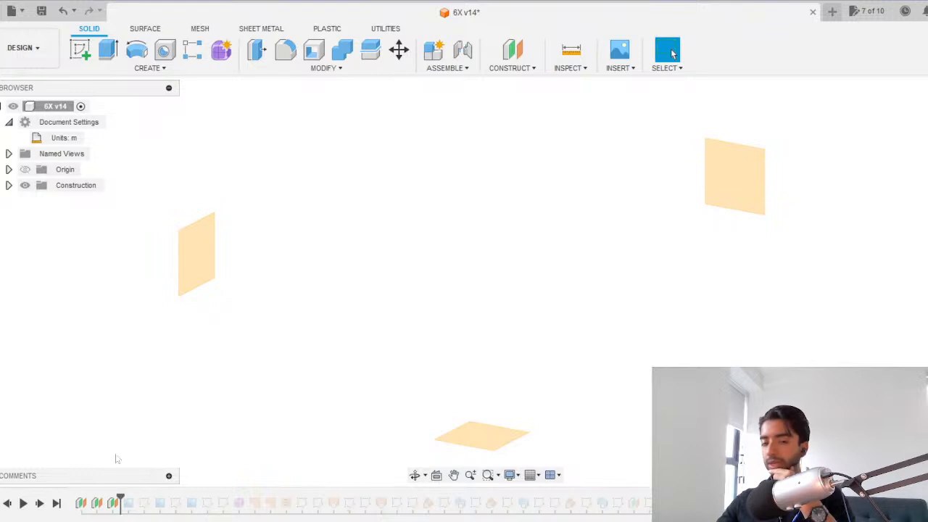
left_click(56, 503)
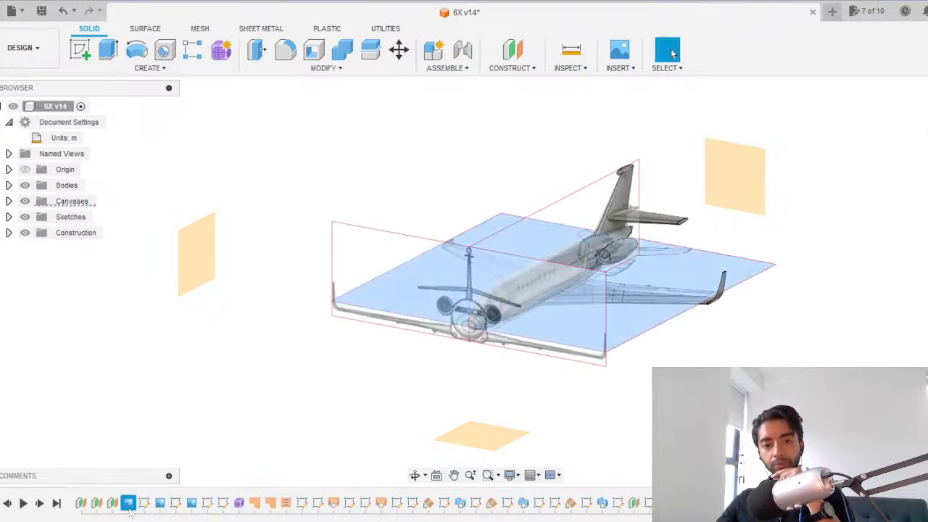
right_click(128, 503)
left_click(166, 411)
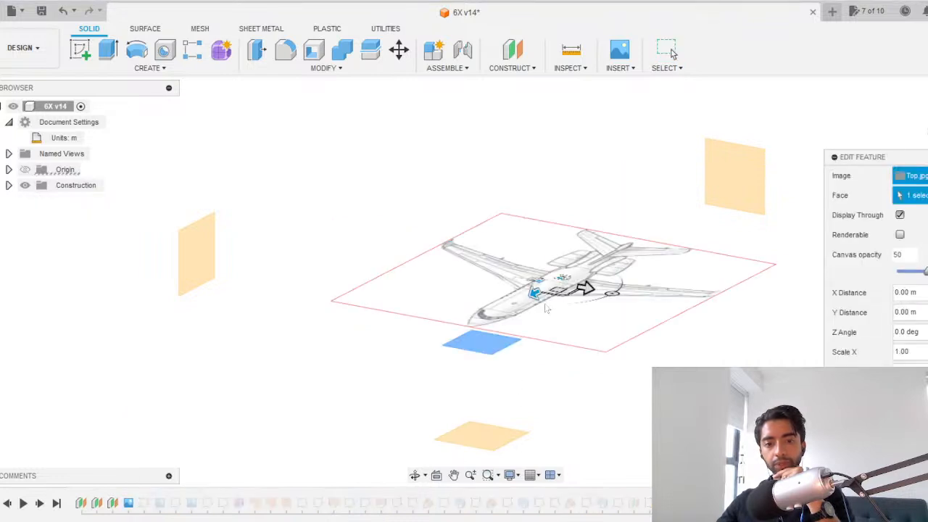
left_click(673, 53)
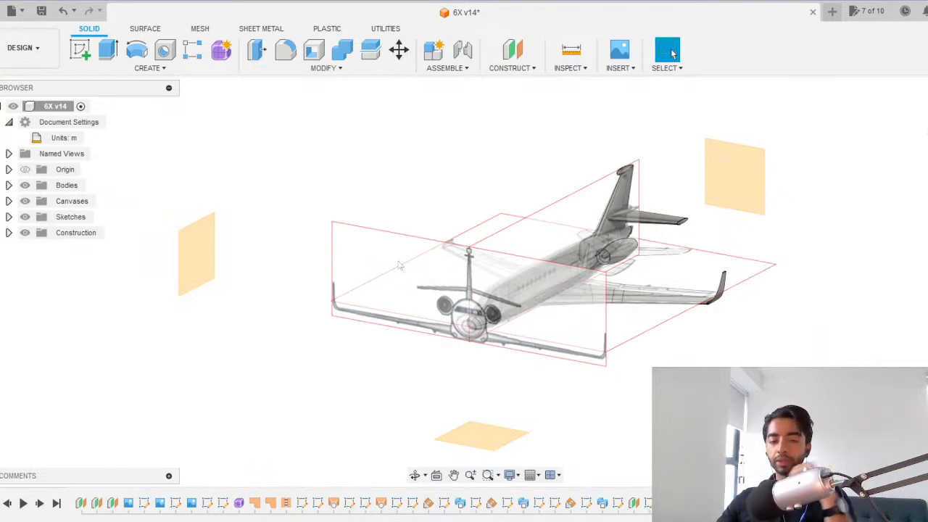
Edit the top-view canvas and place it on the offset plane below the aircraft.
right_click(130, 501)
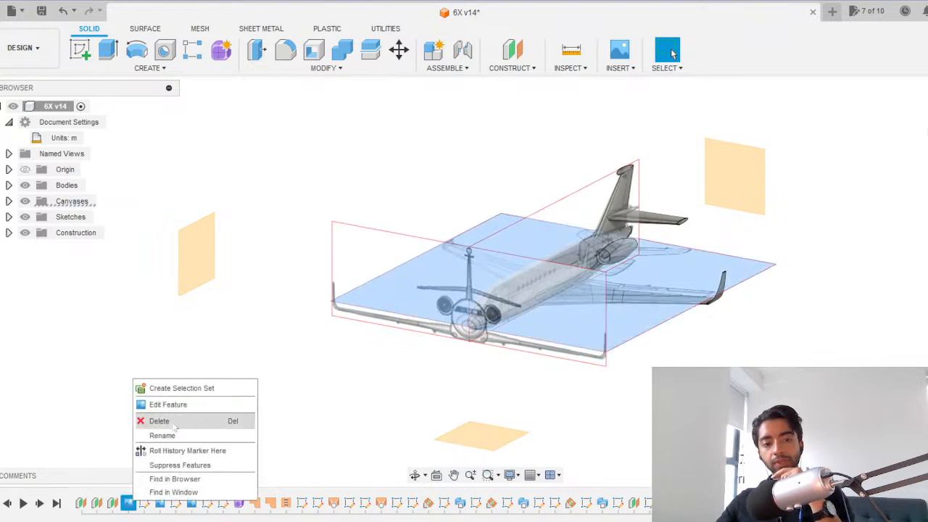
left_click(185, 406)
left_click(488, 442)
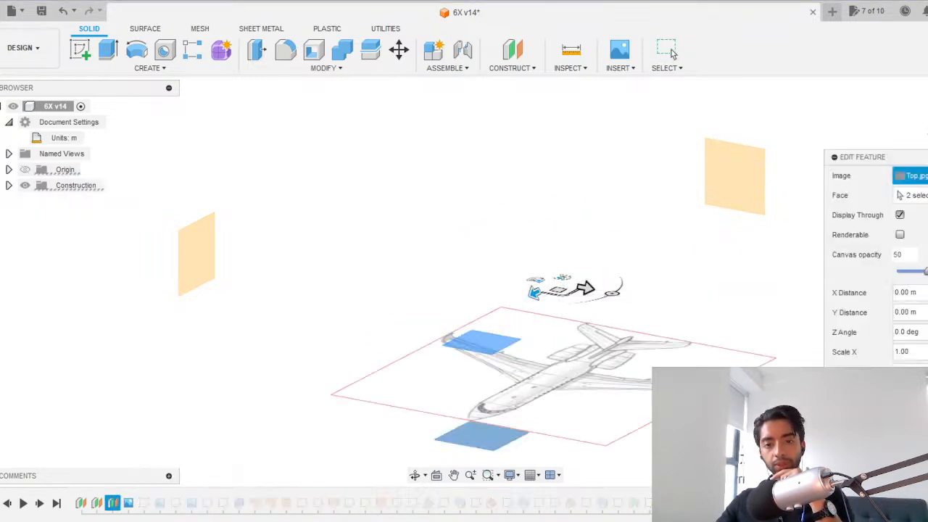
key("Return")
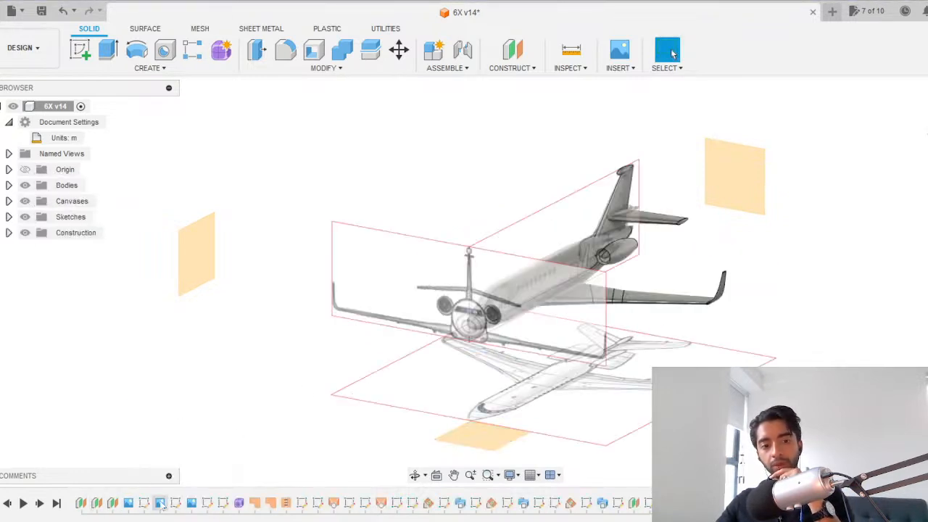
Place the front-view canvas on the offset plane behind the aircraft and the side-view canvas on the sideways offset plane.
right_click(159, 502)
left_click(190, 405)
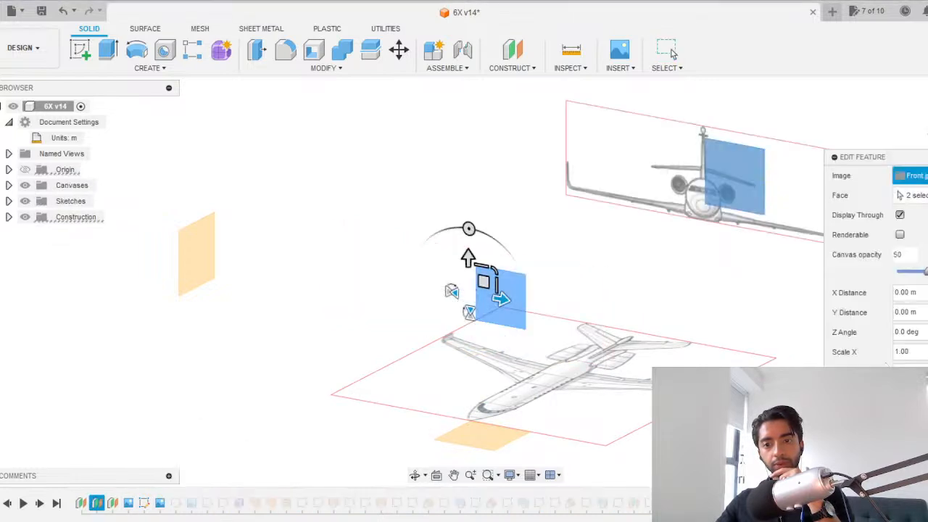
key("Return")
right_click(191, 502)
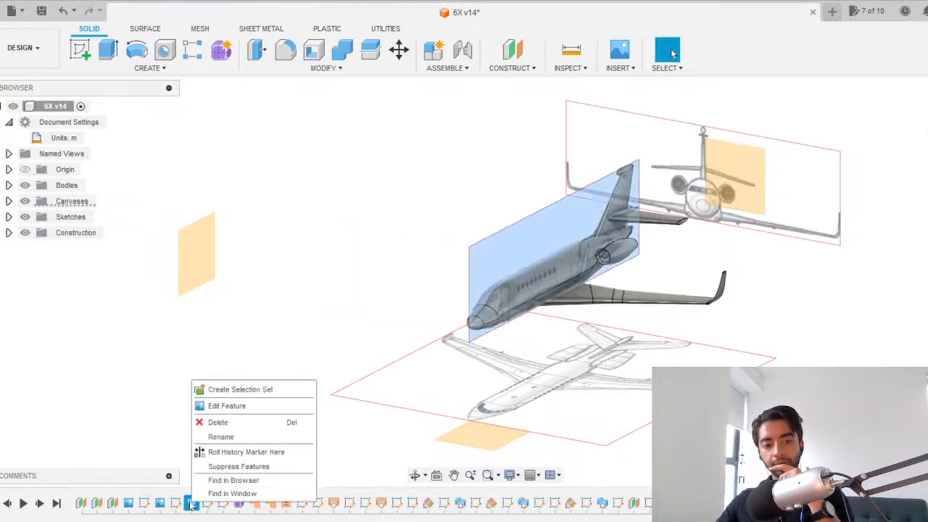
left_click(226, 406)
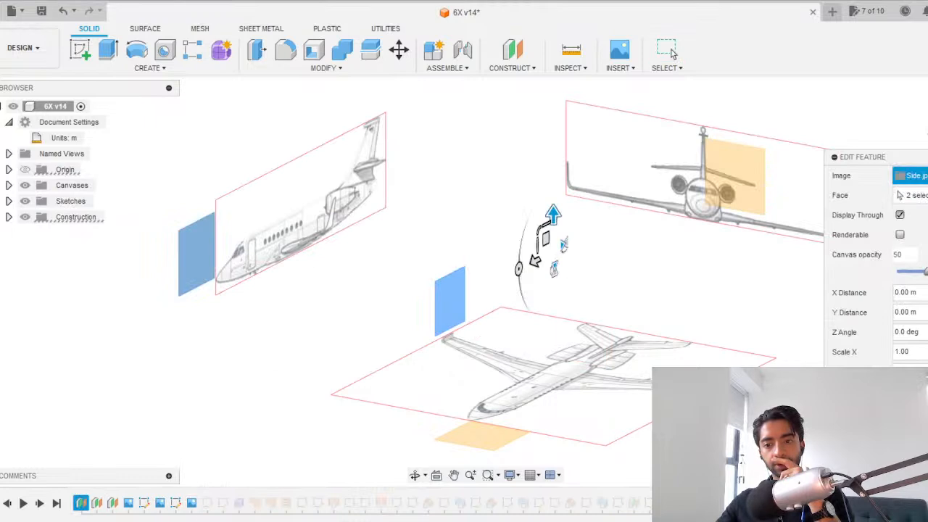
key("Return")
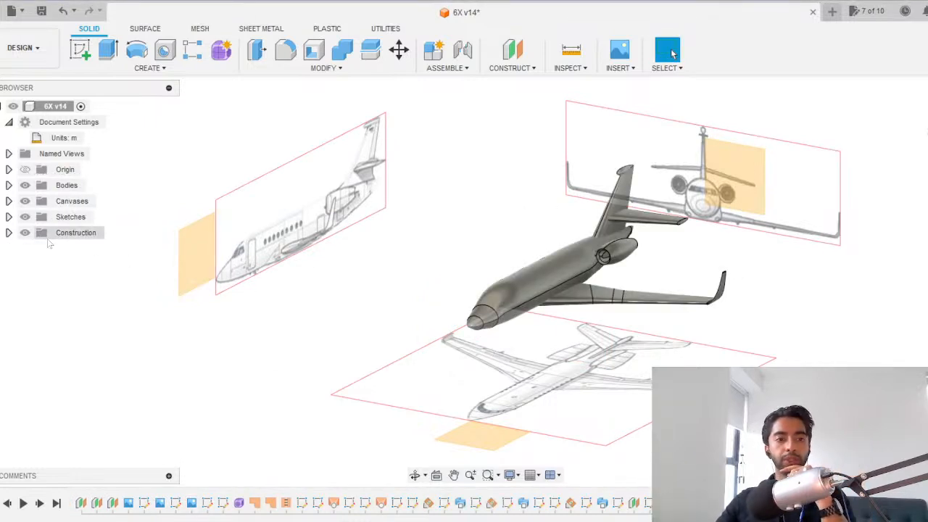
Hide the three new offset planes, Plane6, Plane7 and Plane8, and collapse the list of construction planes.
left_click(9, 233)
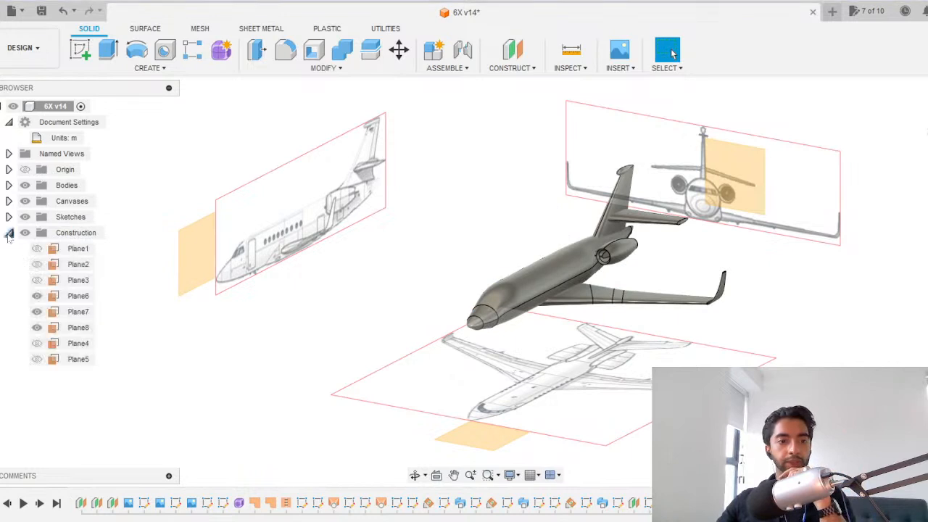
left_click(37, 295)
left_click(36, 311)
left_click(37, 327)
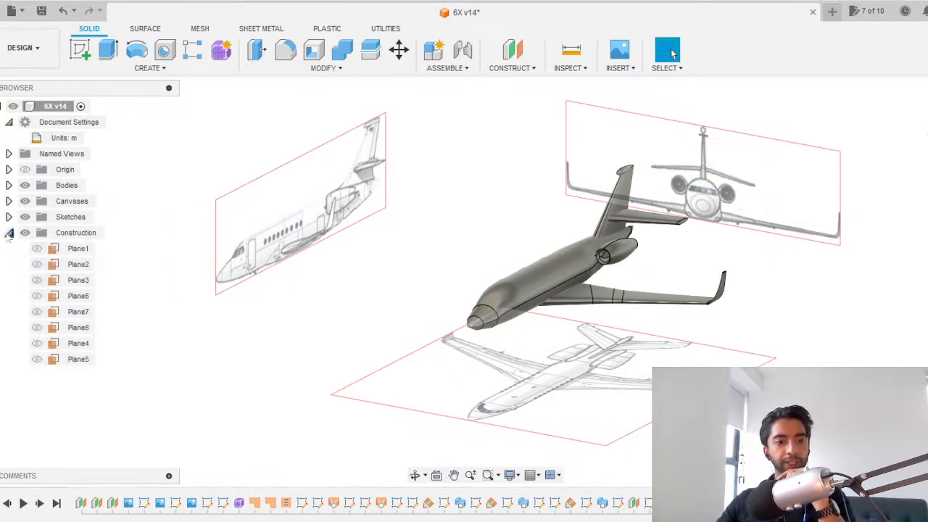
left_click(9, 233)
Save the design as a new version with the canvases moved away from the aircraft.
mouse_move(570, 354)
middle_mouse_down("shift")
mouse_move(486, 317)
mouse_move(568, 339)
middle_mouse_up("shift")
middle_click_drag(599, 288, 556, 304)
scroll(555, 304, "up", 4)
scroll(556, 304, "down", 3)
middle_click_drag(574, 357, 617, 323)
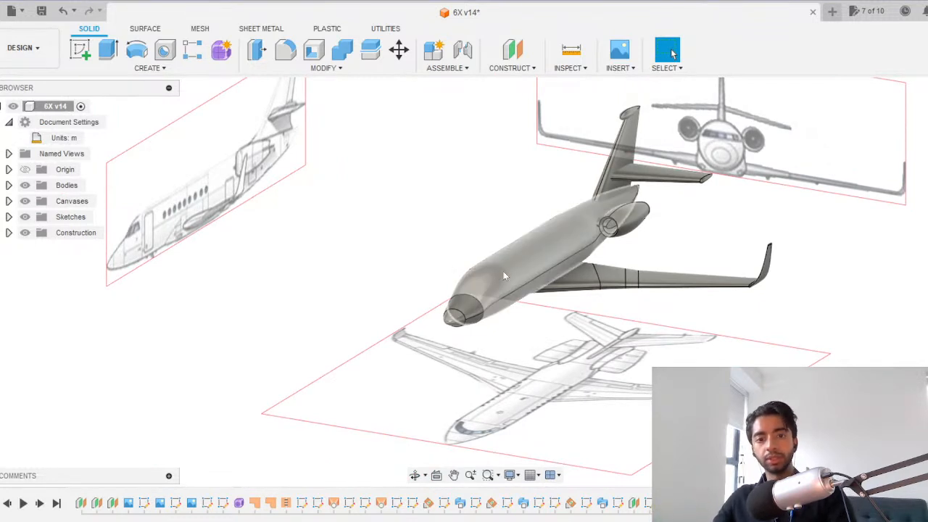
key("ctrl+s")
key("Return")
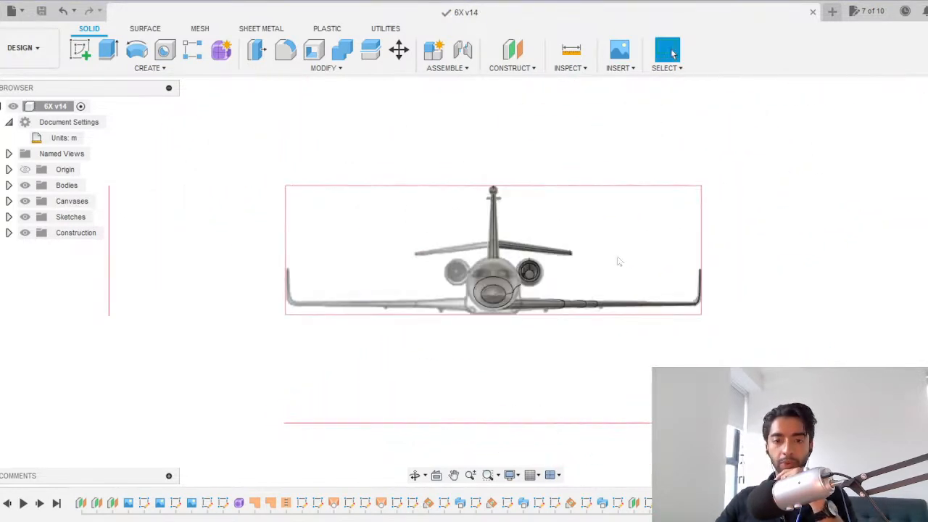
Examine the fuselage underside and wing root against the reference canvases in the front and side views.
scroll(472, 332, "up", 10)
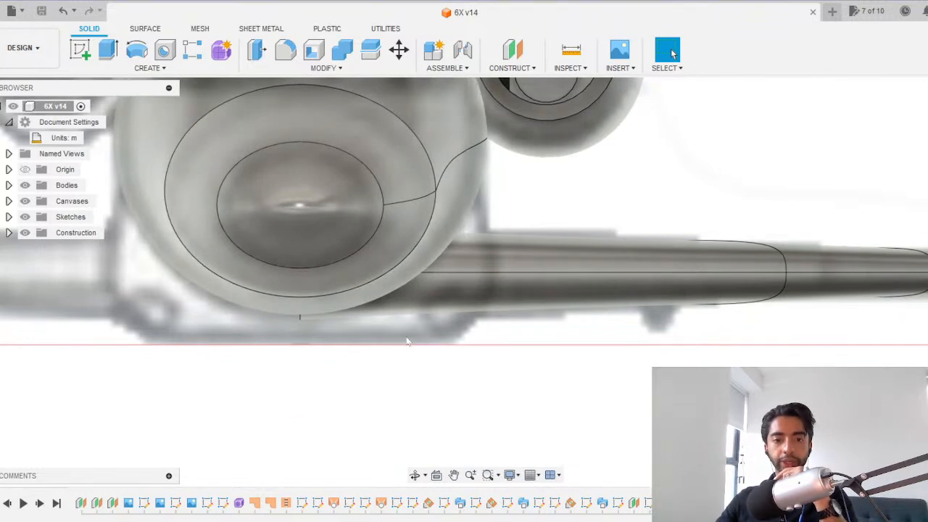
scroll(490, 164, "down", 5)
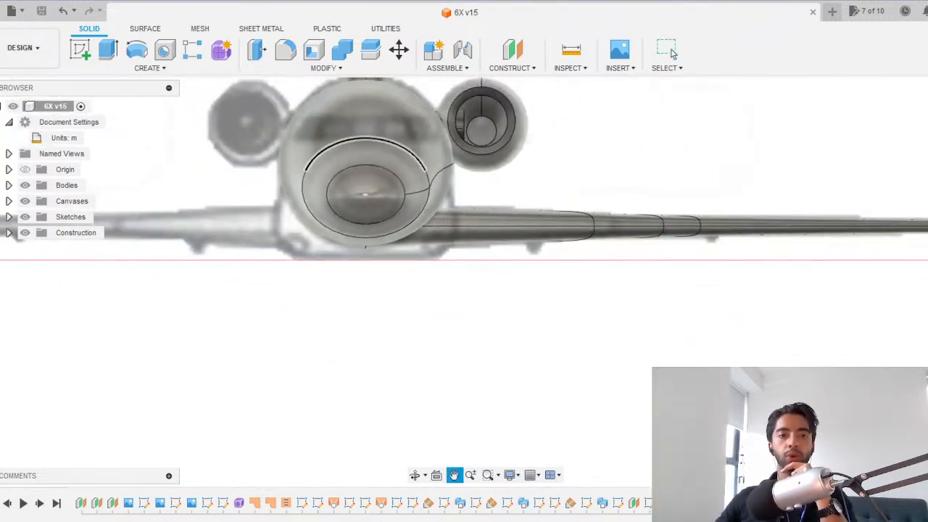
left_click(673, 52)
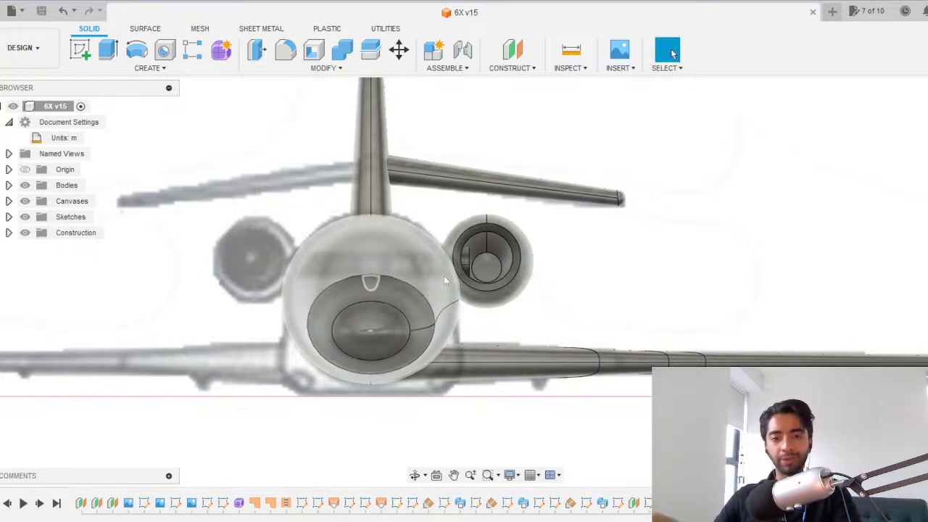
left_click(513, 49)
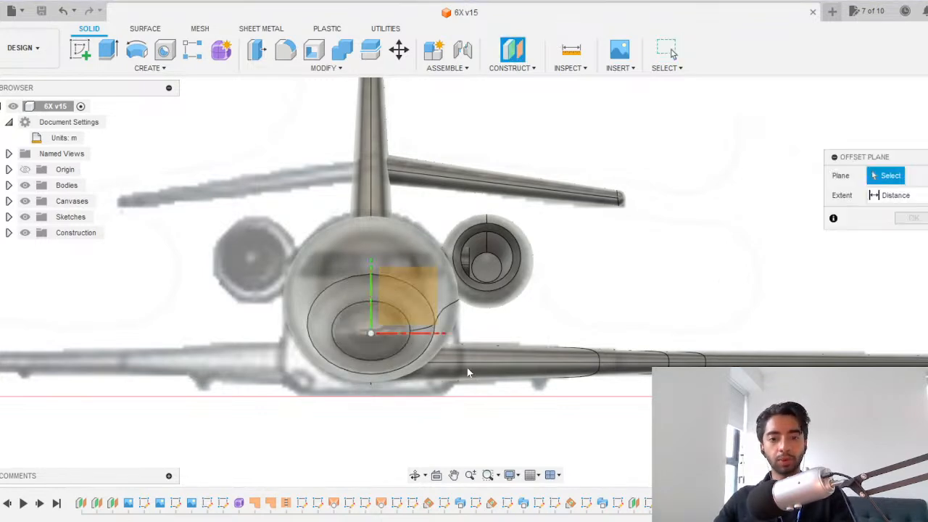
key("Escape")
scroll(470, 322, "up", 5)
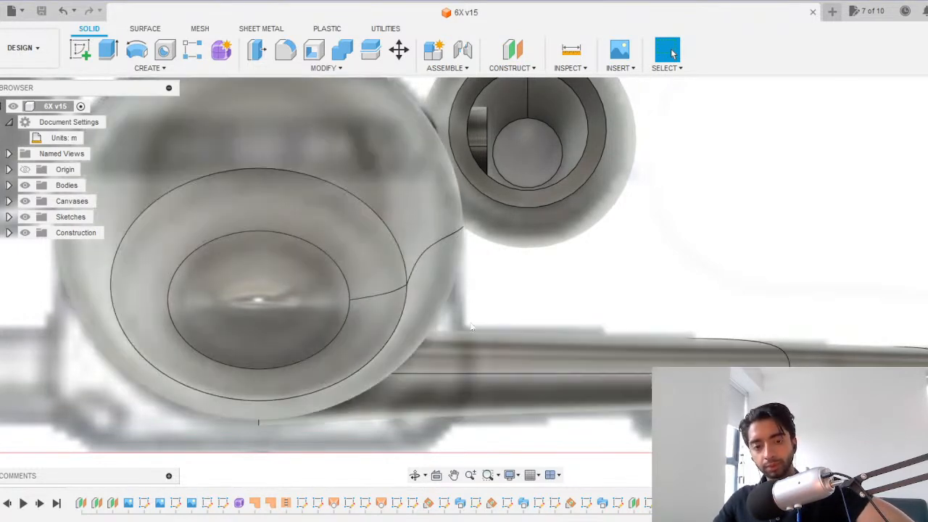
scroll(471, 336, "down", 3)
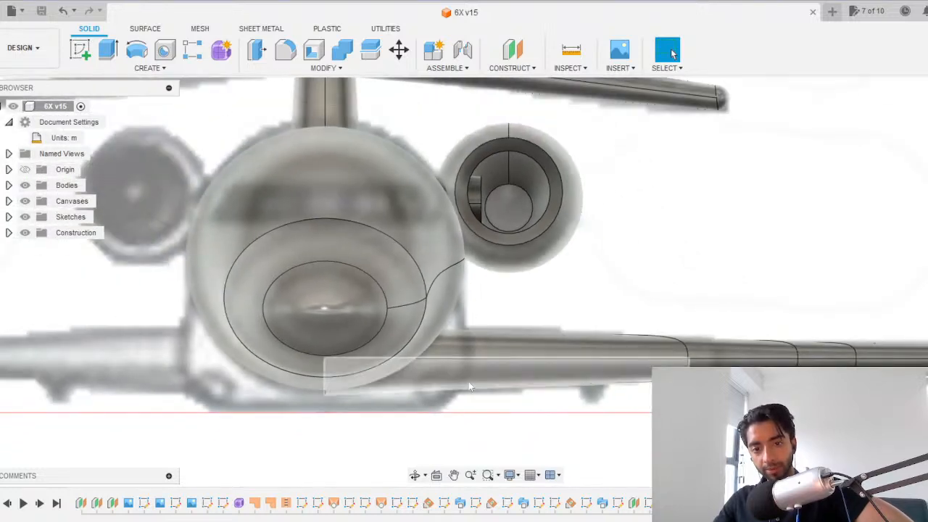
left_click(926, 109)
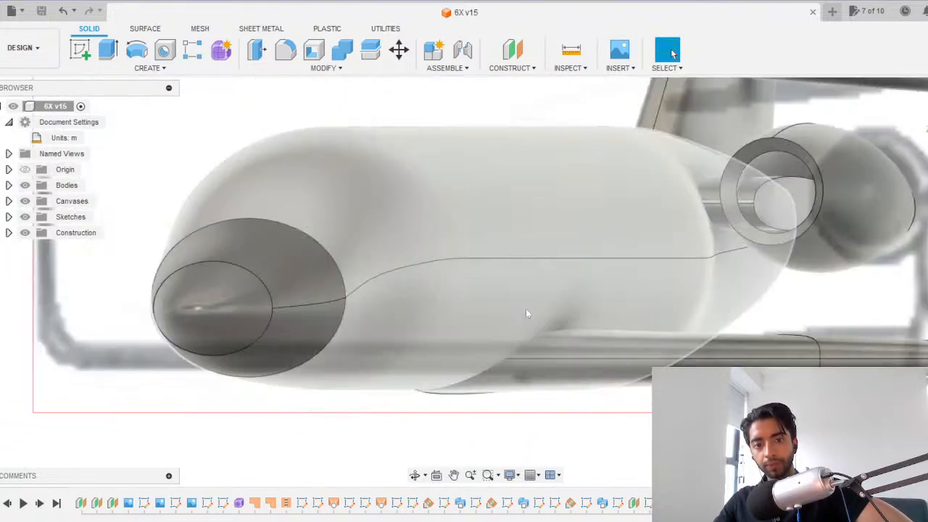
middle_click_drag(717, 258, 432, 251)
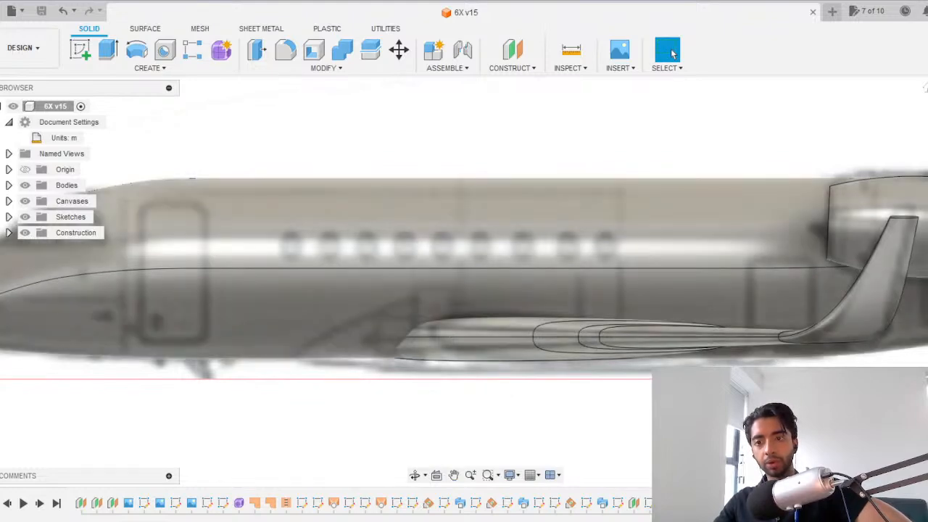
left_click(926, 109)
Create a construction plane offset sideways about 1.9 m from the aircraft's centre plane, just outside the fuselage side.
left_click(512, 49)
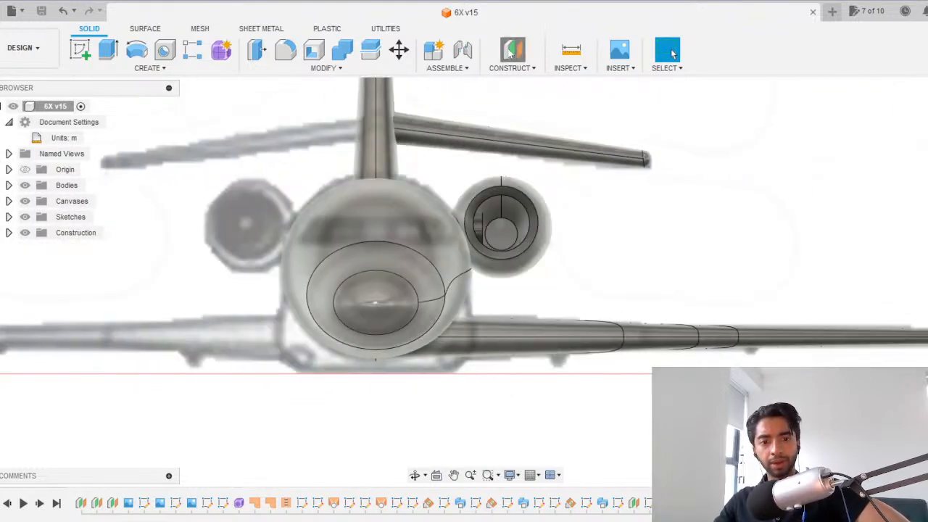
left_click(376, 272)
scroll(375, 297, "up", 2)
left_click_drag(381, 310, 539, 310)
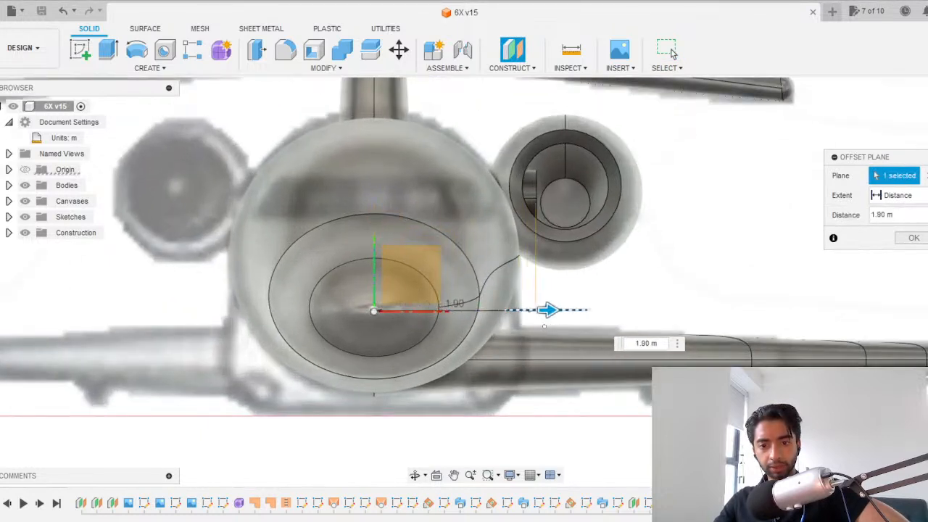
left_click(904, 241)
Split the inner wing body with the new sideways offset plane beside the fuselage.
left_click(374, 57)
left_click(533, 352)
left_click(919, 195)
left_click(527, 290)
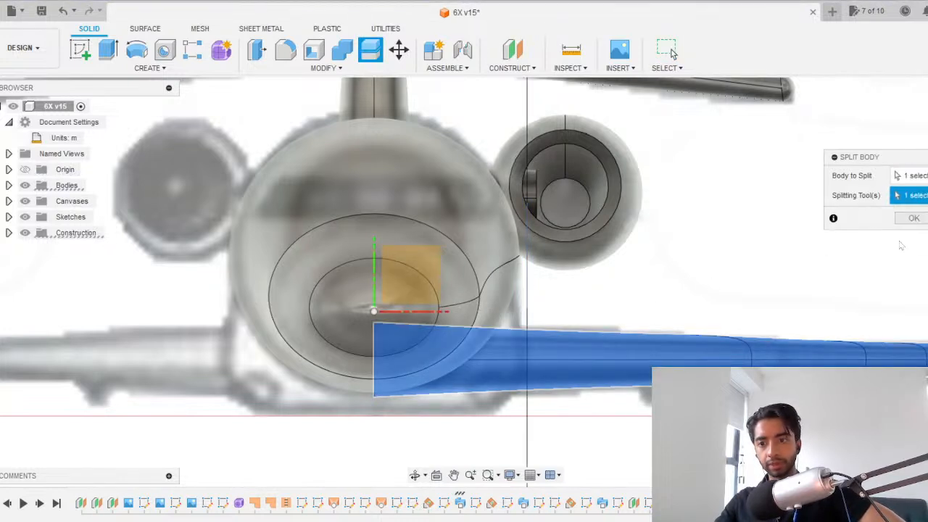
left_click(912, 239)
Remove Body7, the split-off wing piece that runs inside the fuselage.
left_click(517, 355)
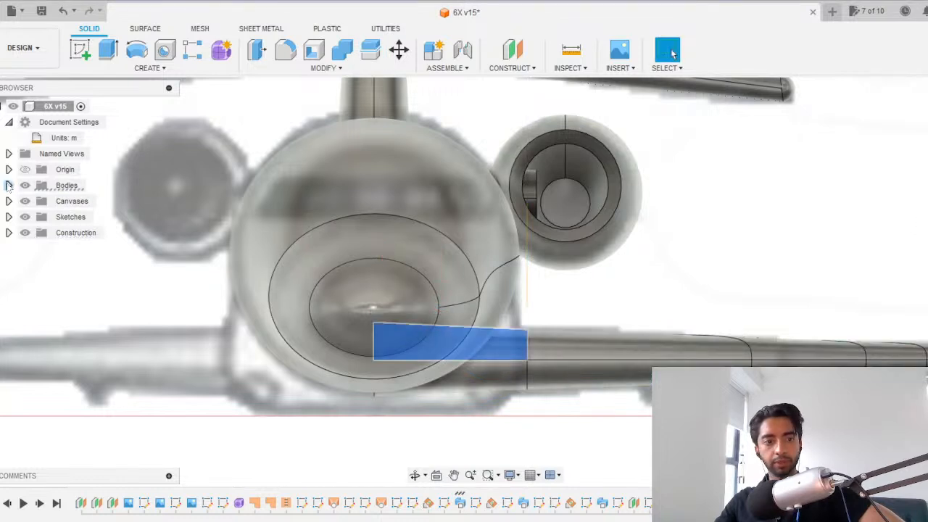
left_click(9, 184)
right_click(77, 217)
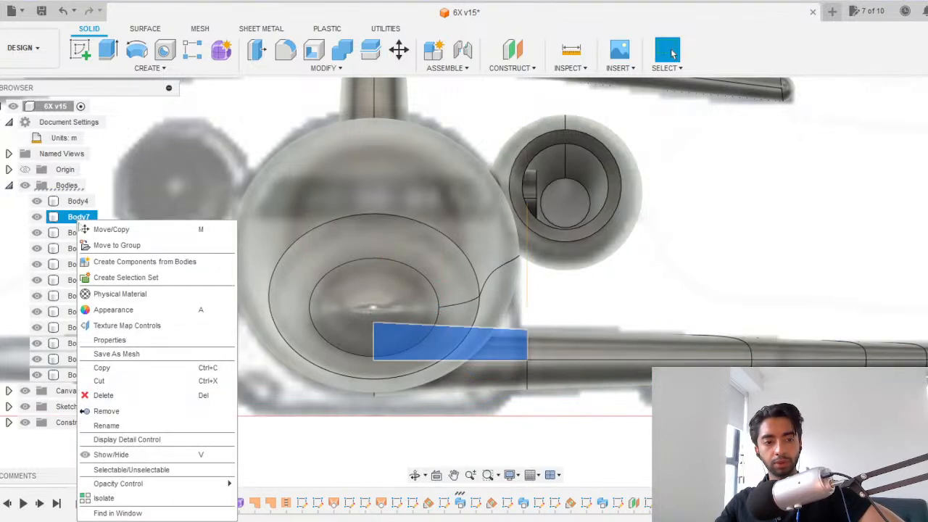
left_click(106, 408)
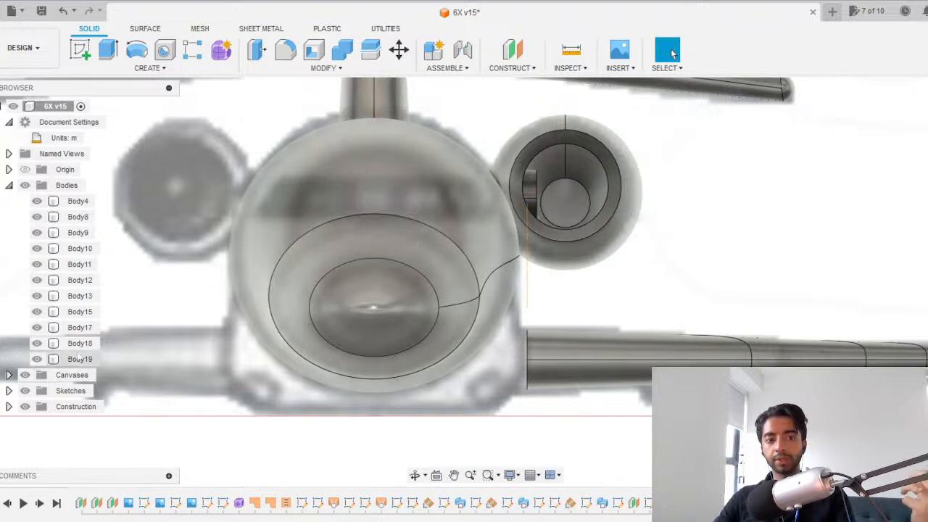
left_click(354, 328)
scroll(355, 327, "down", 3)
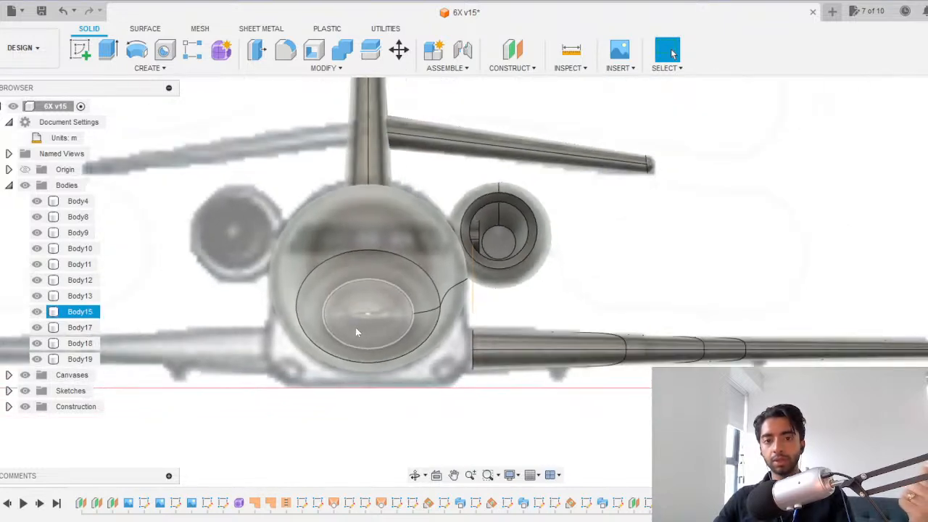
scroll(355, 327, "down", 2)
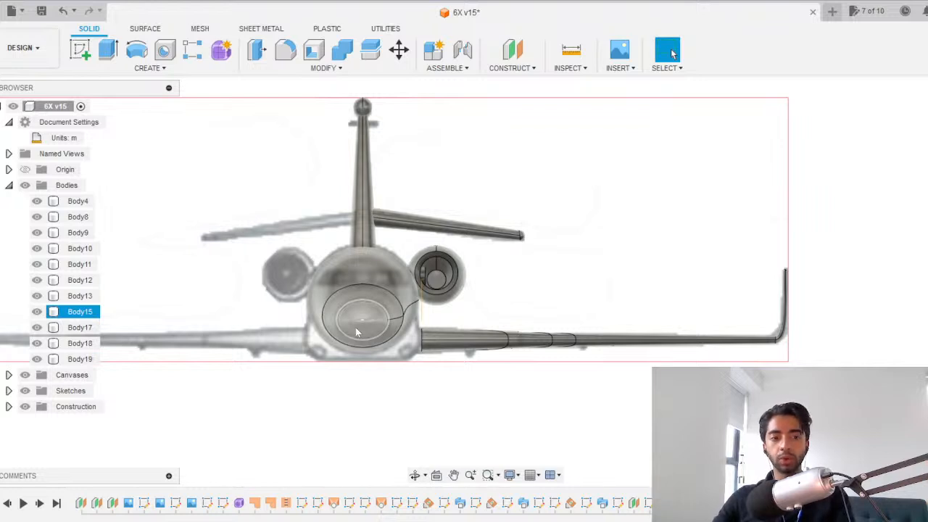
left_click(80, 359)
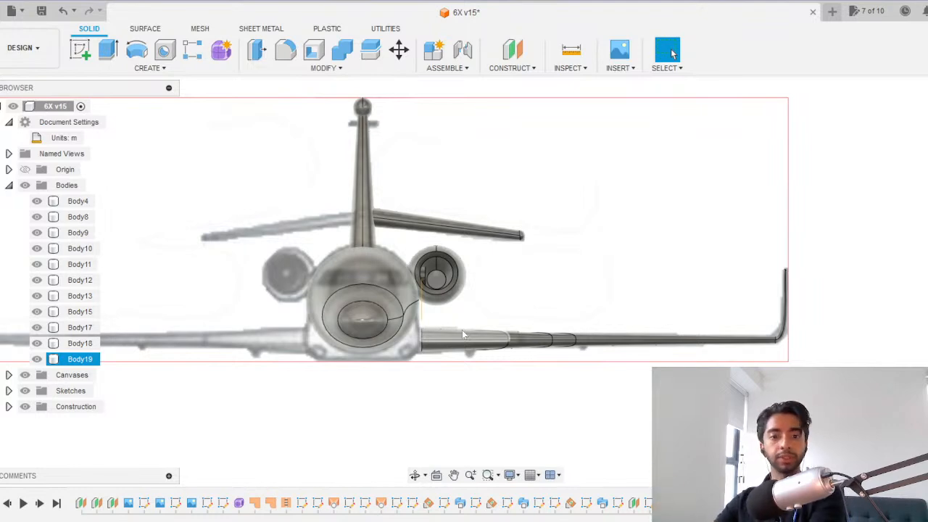
scroll(424, 311, "up", 7)
scroll(424, 311, "down", 3)
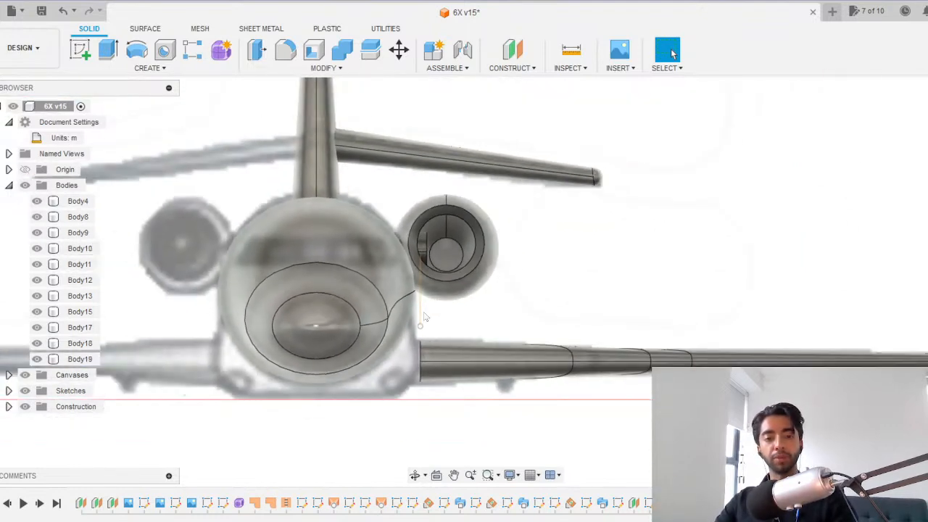
Hide the new offset plane used for splitting the wing and collapse the list of construction planes.
middle_click_drag(408, 353, 340, 376, "shift")
left_click(9, 405)
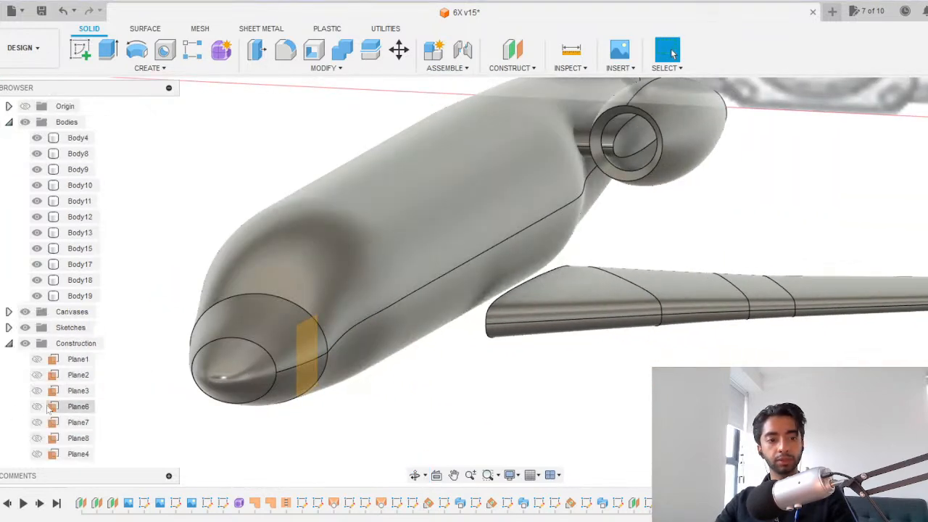
left_click(49, 408)
left_click(37, 453)
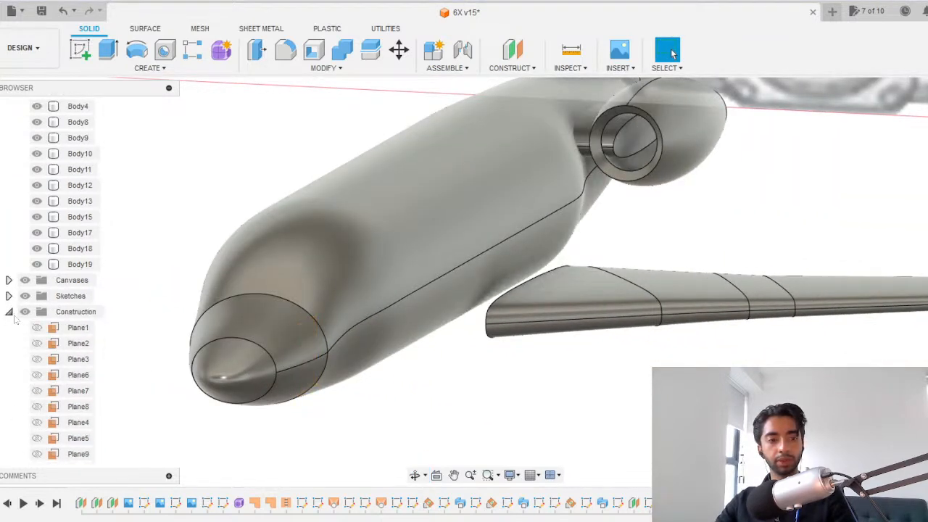
left_click(10, 313)
Create a sketch on the aircraft's vertical centre plane, facing the side view.
mouse_move(518, 358)
middle_mouse_down("shift")
mouse_move(535, 350)
mouse_move(517, 356)
middle_mouse_up("shift")
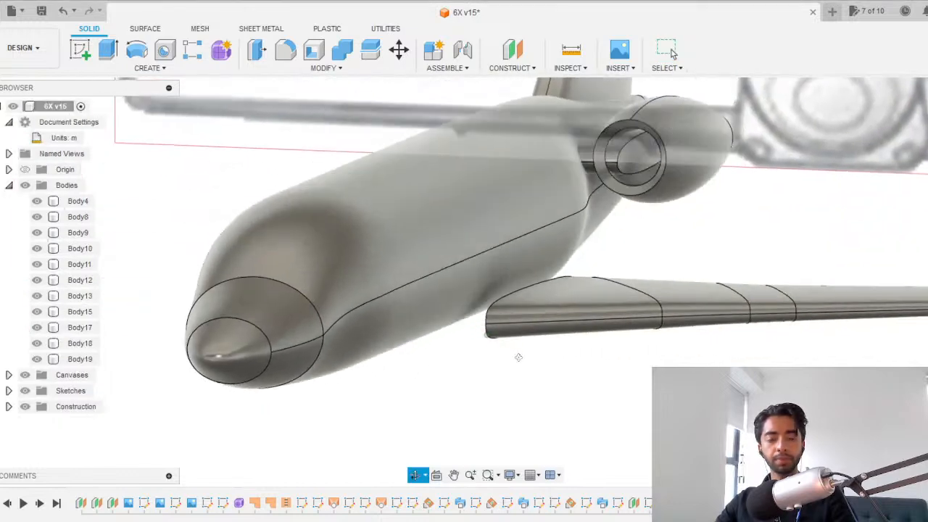
scroll(465, 283, "down", 5)
left_click(80, 49)
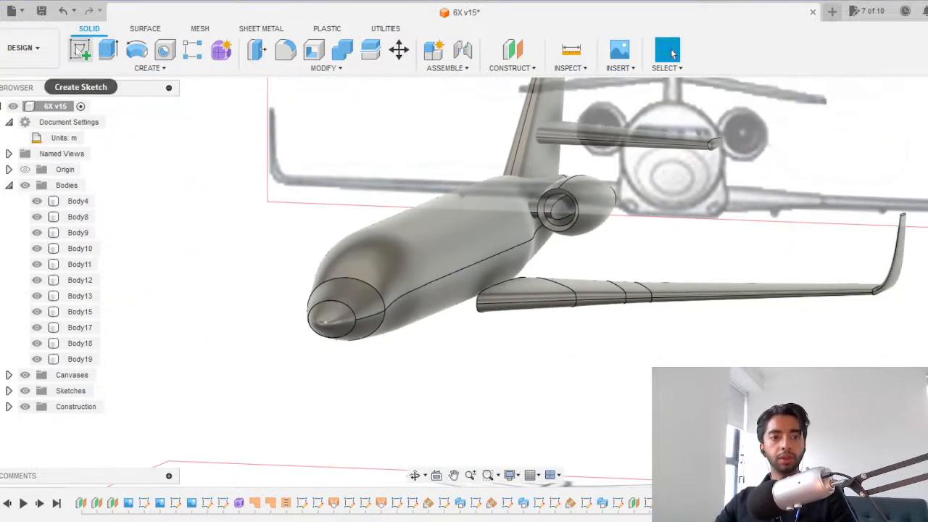
left_click(311, 288)
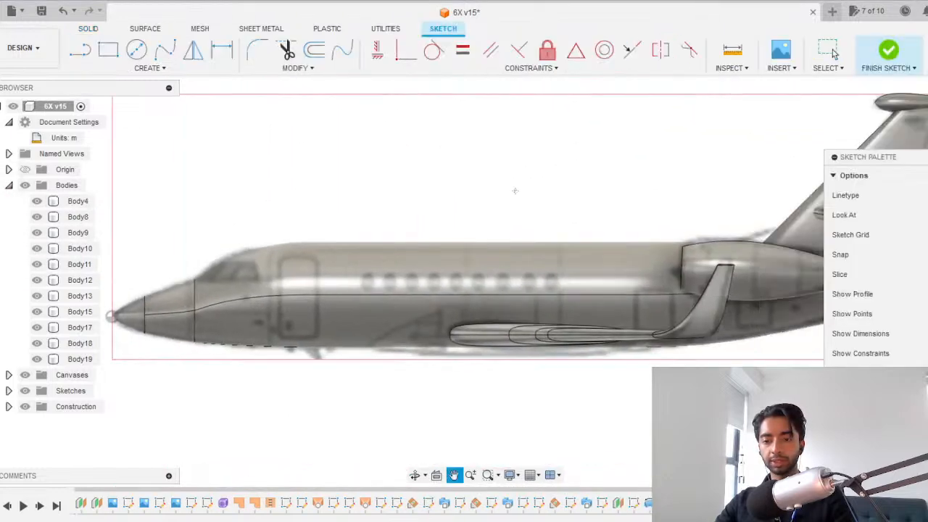
Start a control point spline and hide all bodies so the side-view canvas can be traced.
scroll(337, 252, "up", 3)
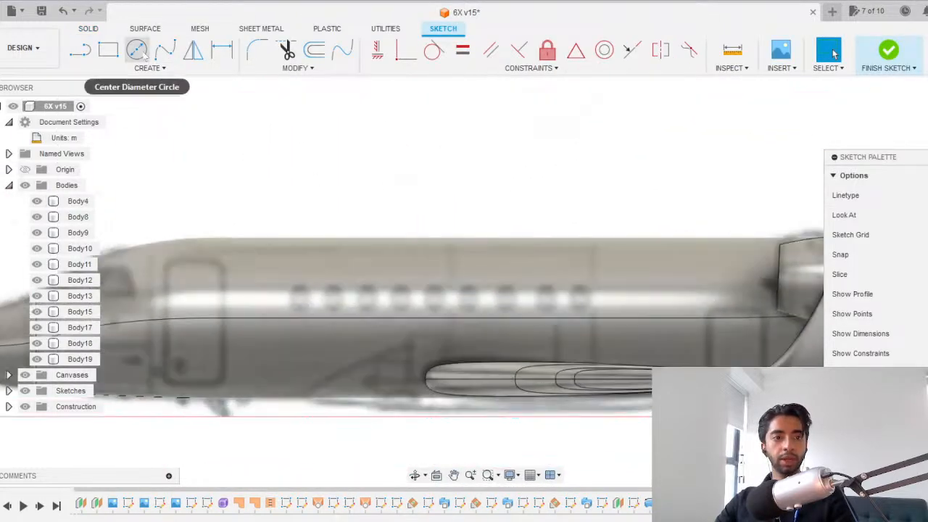
left_click(164, 71)
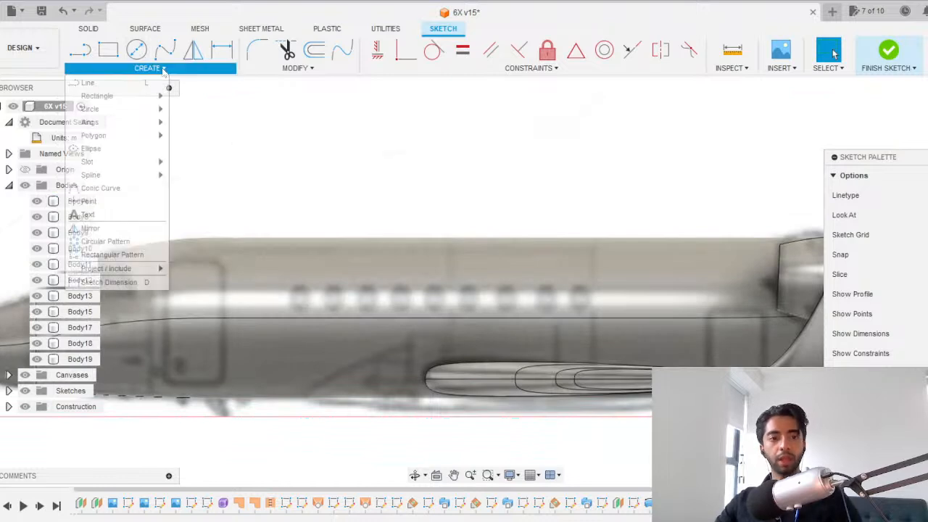
mouse_move(130, 174)
left_click(213, 189)
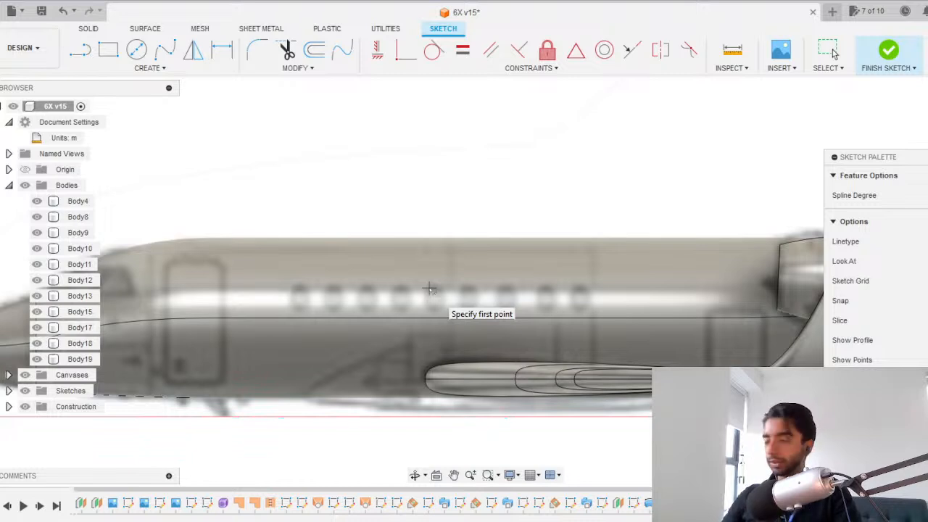
middle_click_drag(404, 398, 361, 359)
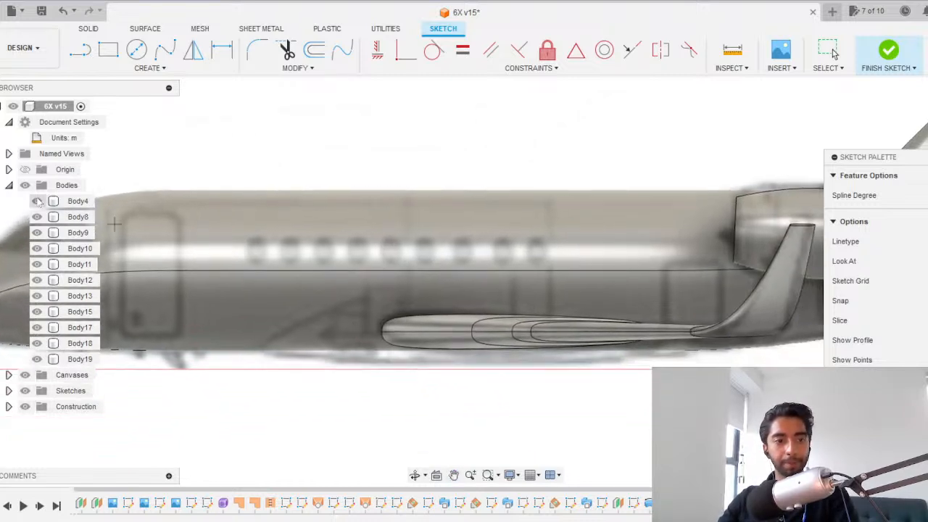
left_click(26, 375)
left_click(25, 375)
left_click(25, 184)
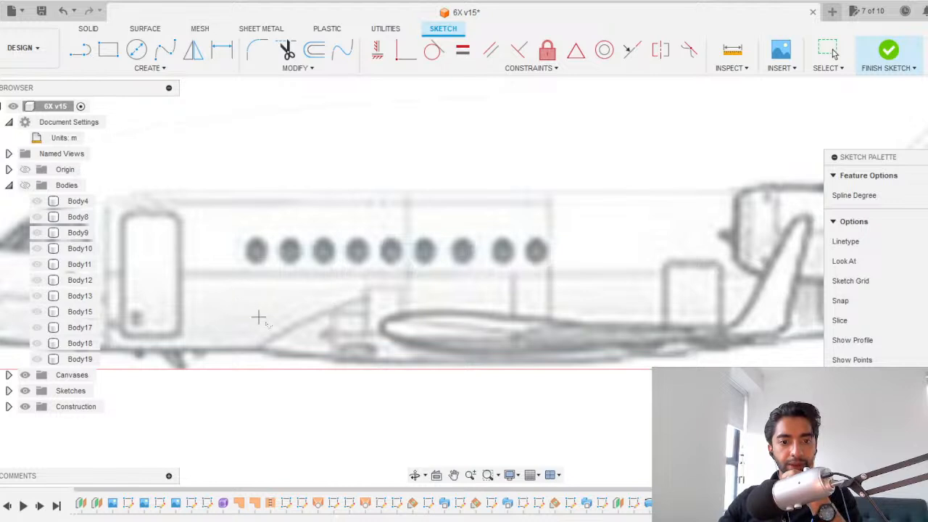
Draw a closed control point spline around the wing-root area, from behind the cabin door to the rear lower fuselage, following the belly line underneath.
left_click(222, 299)
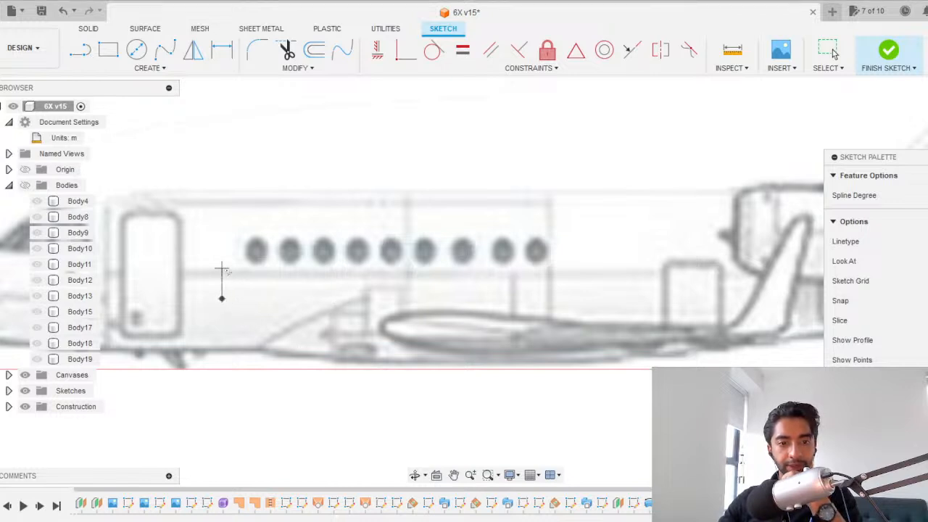
left_click(262, 249)
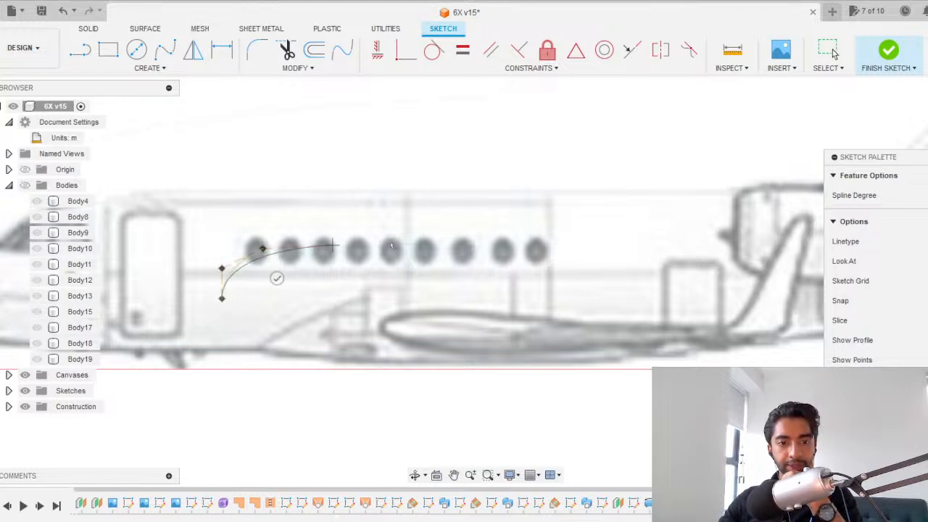
left_click(454, 251)
left_click(646, 268)
left_click(786, 290)
left_click(807, 330)
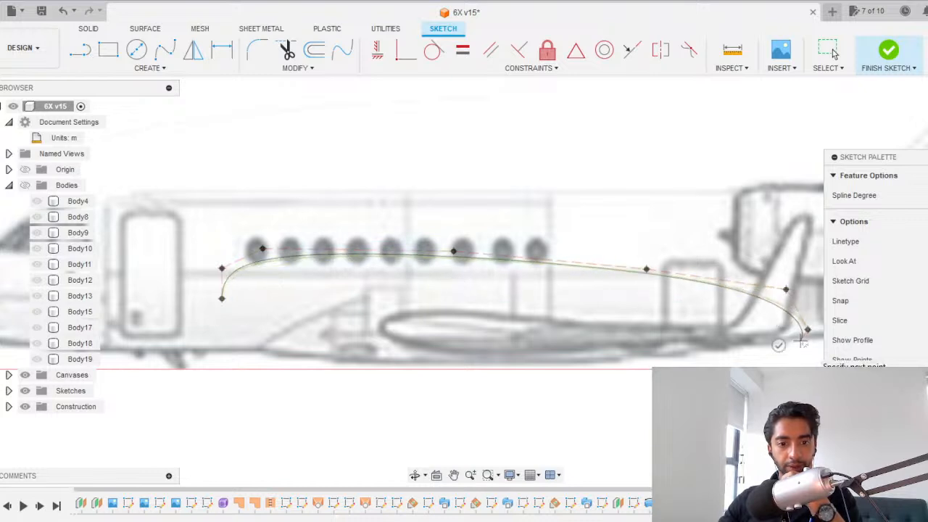
left_click(801, 338)
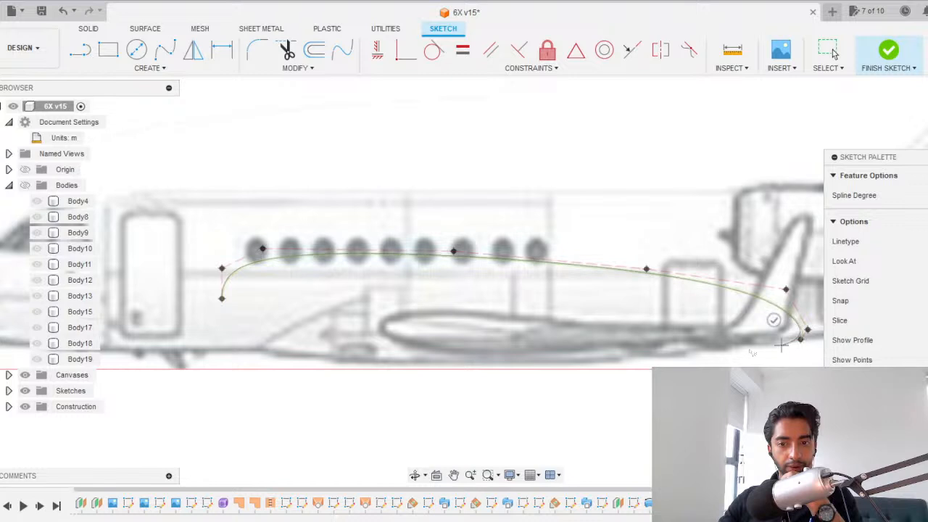
left_click(689, 355)
left_click(525, 363)
left_click(371, 360)
left_click(281, 354)
left_click(221, 333)
left_click(231, 302)
scroll(464, 240, "down", 2)
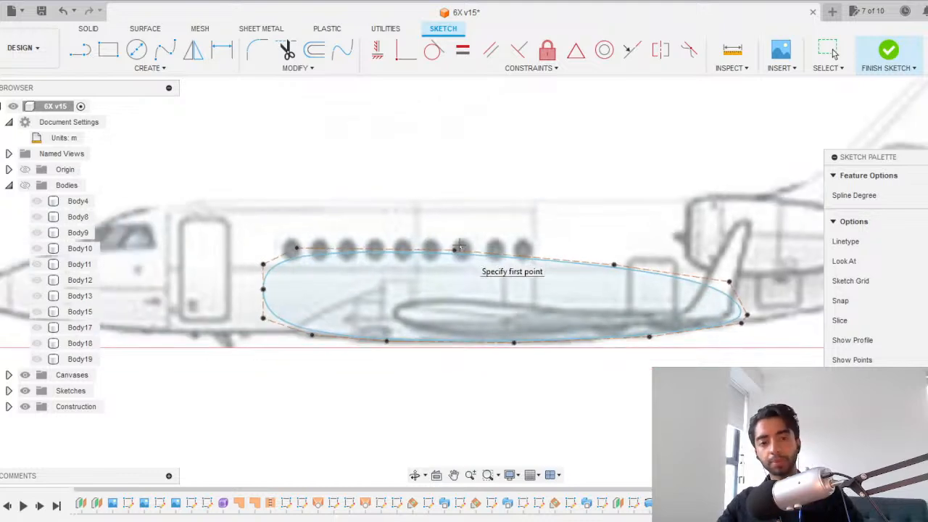
Finish the fairing profile sketch and show all bodies again.
scroll(465, 237, "up", 2)
left_click(890, 51)
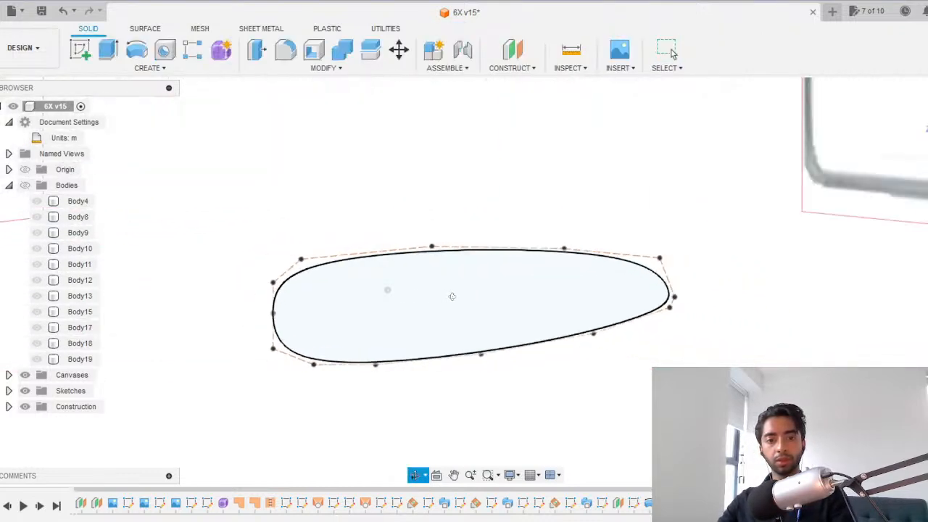
left_click(26, 186)
mouse_move(397, 356)
middle_mouse_down("shift")
mouse_move(500, 341)
mouse_move(405, 341)
mouse_move(450, 312)
mouse_move(443, 331)
mouse_move(392, 275)
middle_mouse_up("shift")
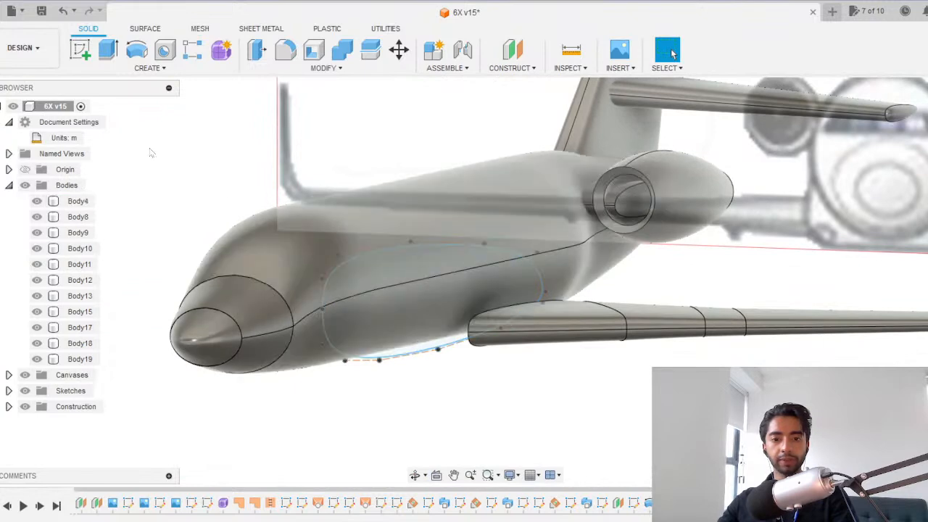
Start a loft and select the side fairing profile and the wing's root end face as its two profiles.
left_click(148, 67)
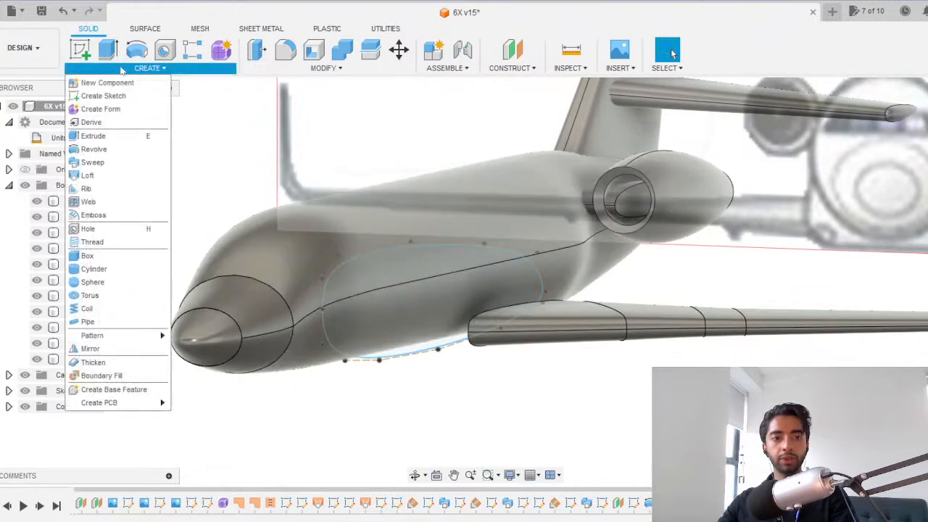
left_click(87, 175)
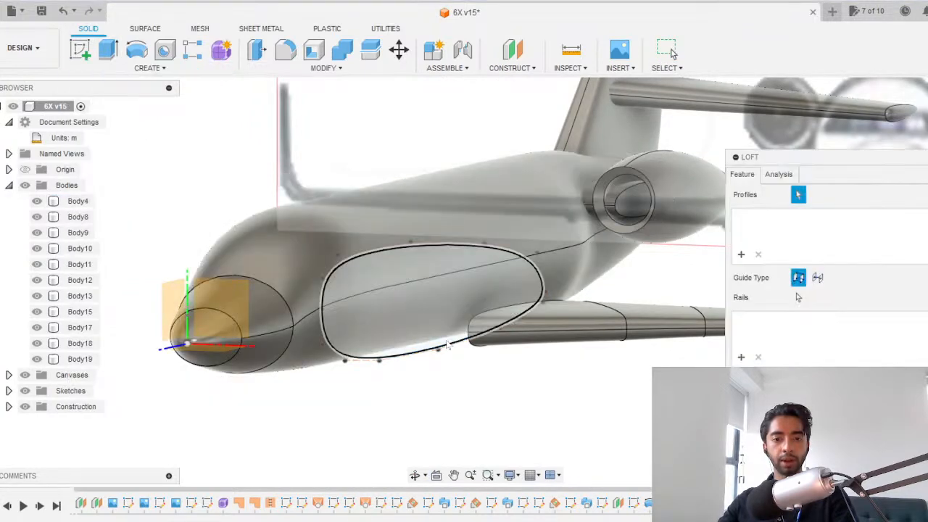
left_click(377, 336)
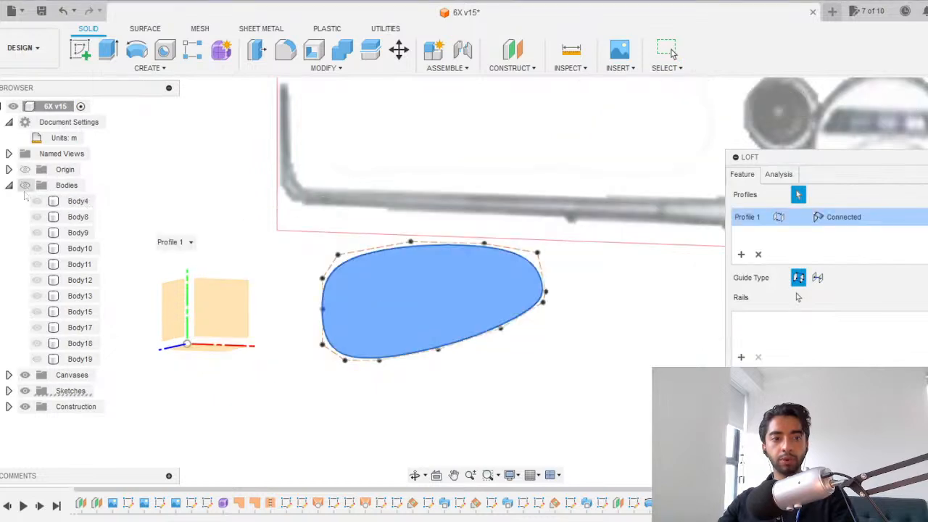
middle_click_drag(376, 335, 435, 364, "shift")
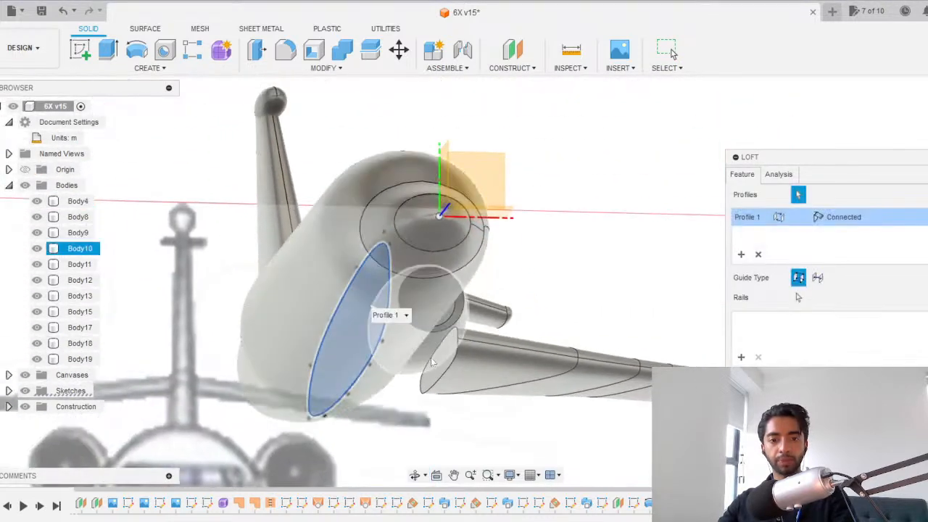
middle_click_drag(567, 293, 330, 341, "shift")
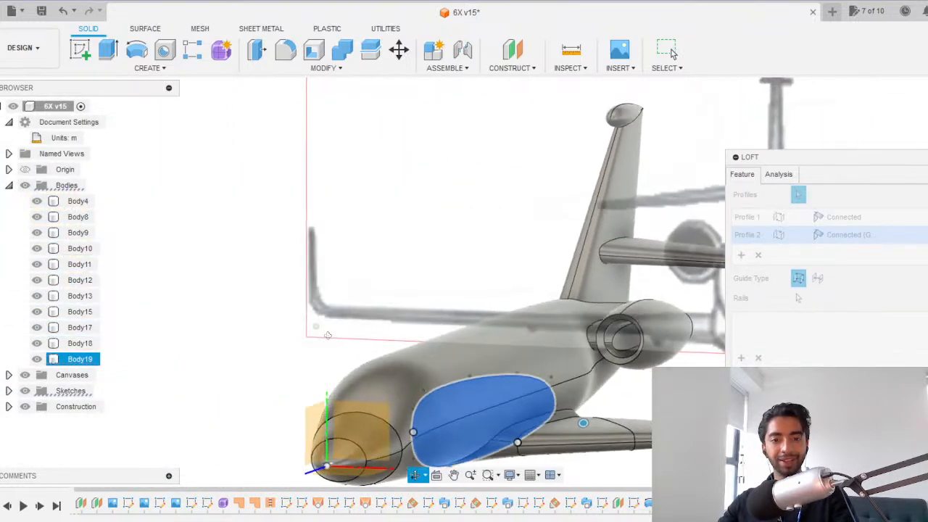
Examine the loft setup from several angles and compare the wing-root area with the front-view canvas.
middle_click_drag(427, 344, 572, 272, "shift")
middle_click_drag(464, 316, 540, 307, "shift")
scroll(471, 302, "up", 4)
scroll(492, 291, "down", 3)
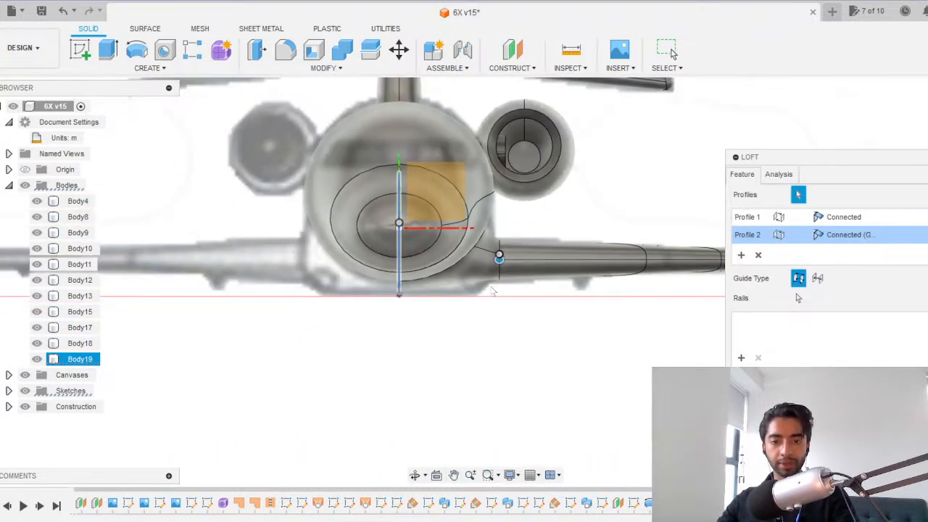
middle_click_drag(490, 259, 540, 315, "shift")
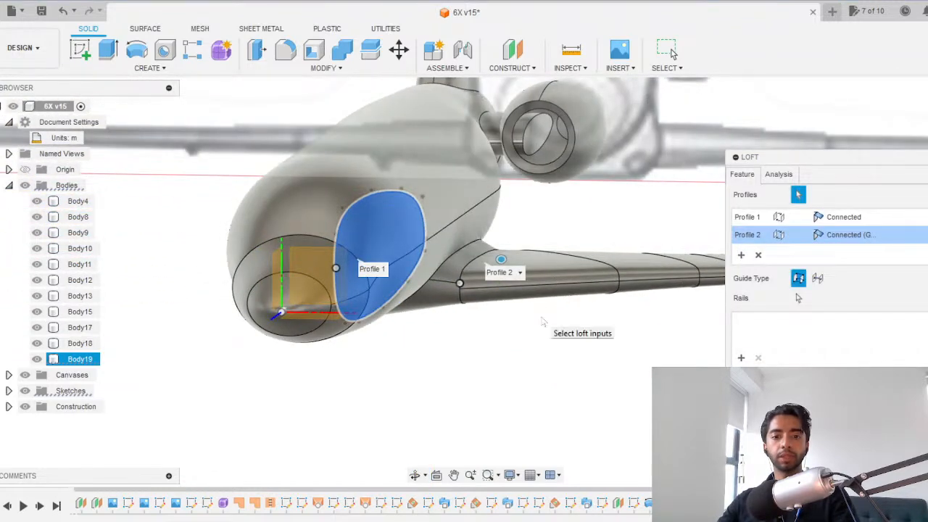
scroll(543, 321, "down", 5)
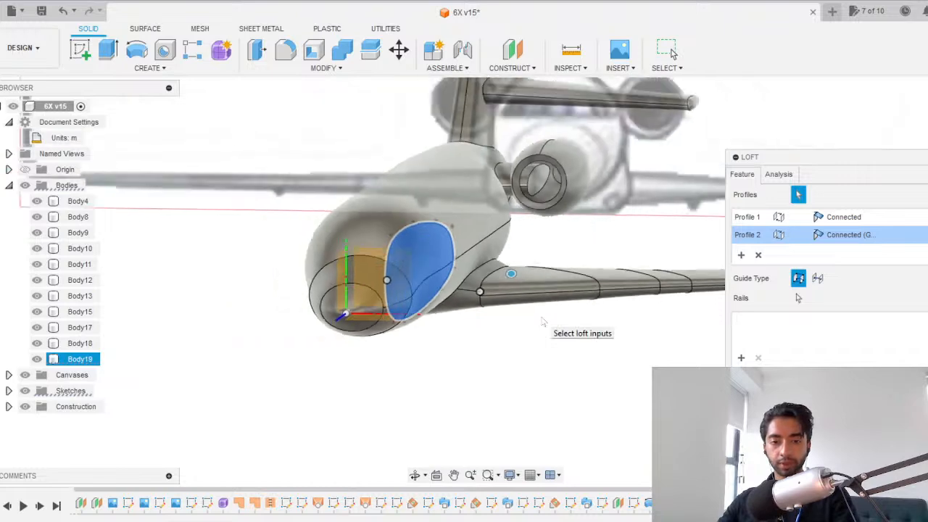
left_click(927, 112)
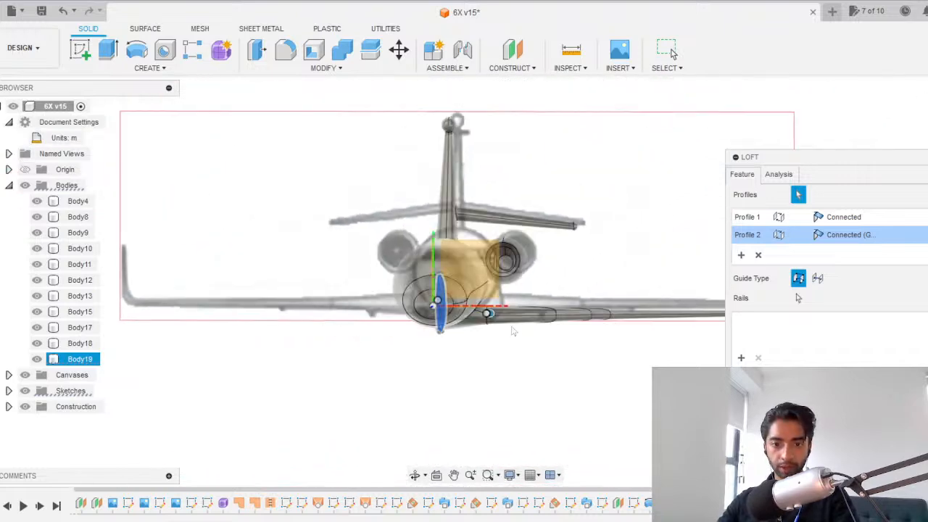
scroll(511, 328, "up", 7)
scroll(424, 333, "up", 2)
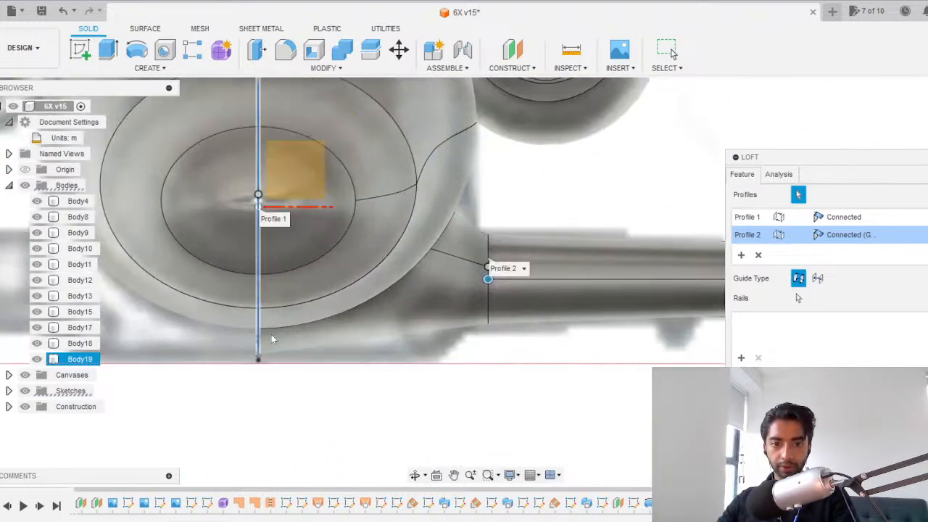
scroll(414, 336, "down", 5)
scroll(414, 336, "up", 1)
middle_click_drag(334, 296, 196, 297, "shift")
scroll(364, 312, "down", 6)
middle_click_drag(472, 335, 551, 335, "shift")
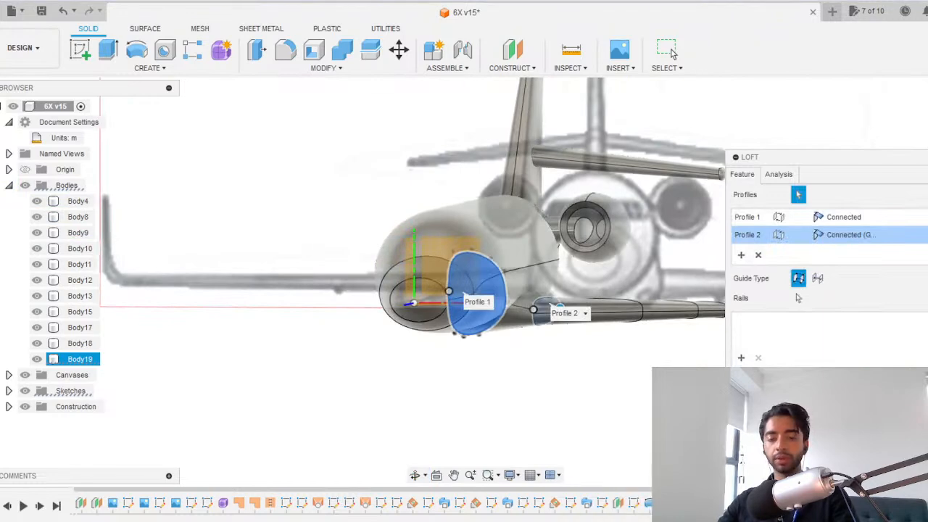
Accept the fairing loft and hide the fuselage bodies Body4 and Body15.
key("Return")
scroll(524, 312, "up", 5)
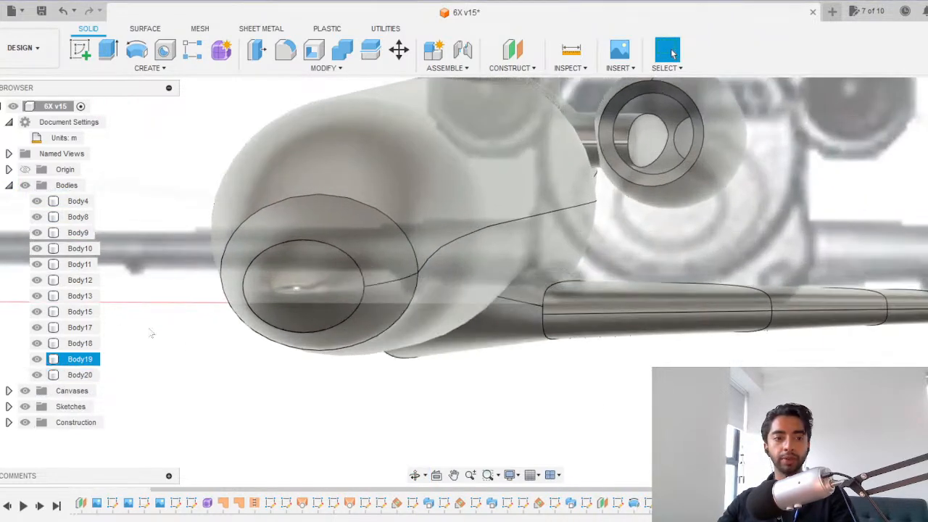
left_click(45, 201, "ctrl")
left_click(37, 201)
left_click(37, 312)
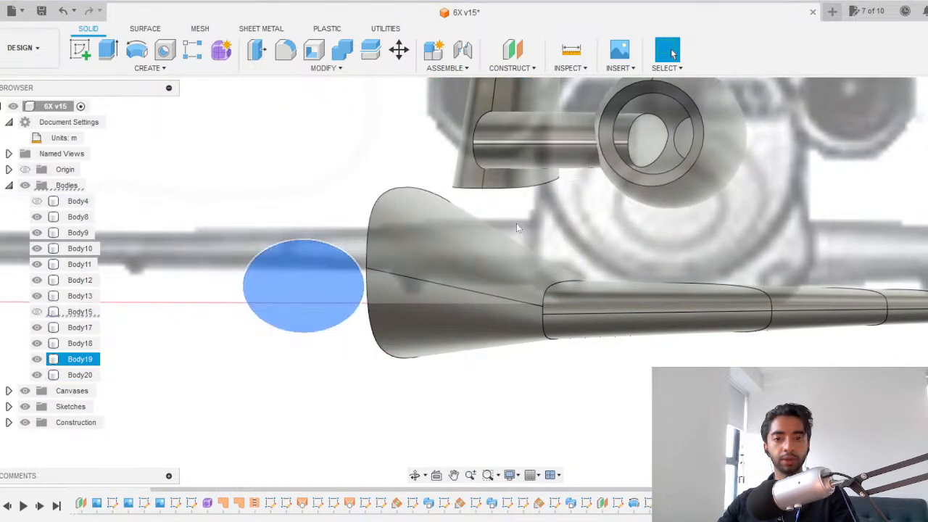
Reopen the fairing profile sketch and orient it to show the gap between the profile and the wing root.
middle_click_drag(497, 255, 540, 308, "shift")
left_click(923, 120)
scroll(439, 292, "up", 2)
scroll(494, 355, "up", 5)
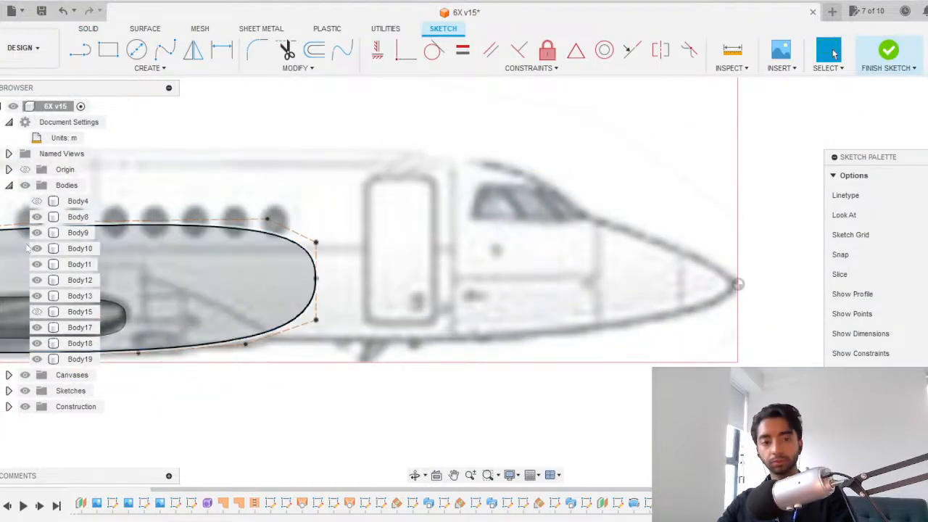
middle_click_drag(319, 255, 273, 259, "shift")
scroll(230, 311, "down", 3)
middle_click_drag(230, 312, 492, 287, "shift")
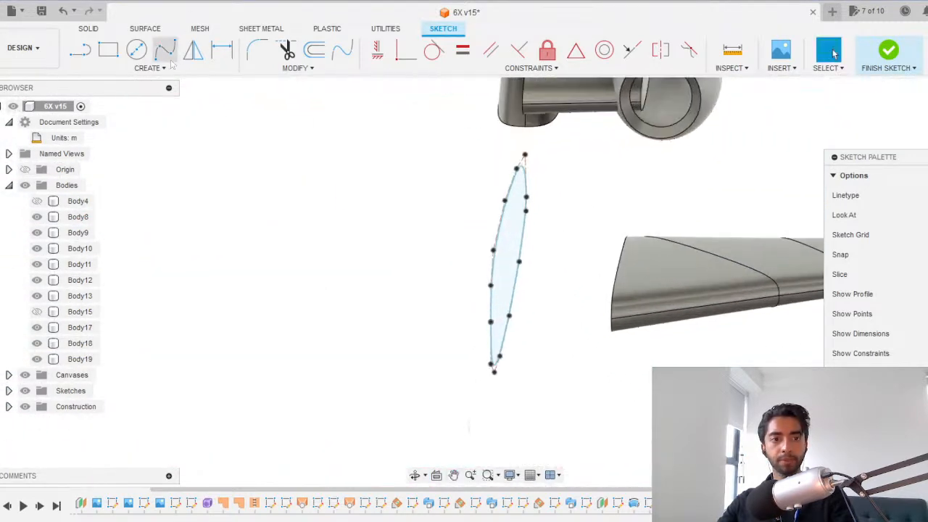
mouse_move(528, 254)
middle_mouse_down("shift")
mouse_move(206, 317)
mouse_move(248, 307)
middle_mouse_up("shift")
Draw a fit point spline from a control point beneath the fairing profile to the lower edge of the wing root.
key("s")
left_click(386, 339)
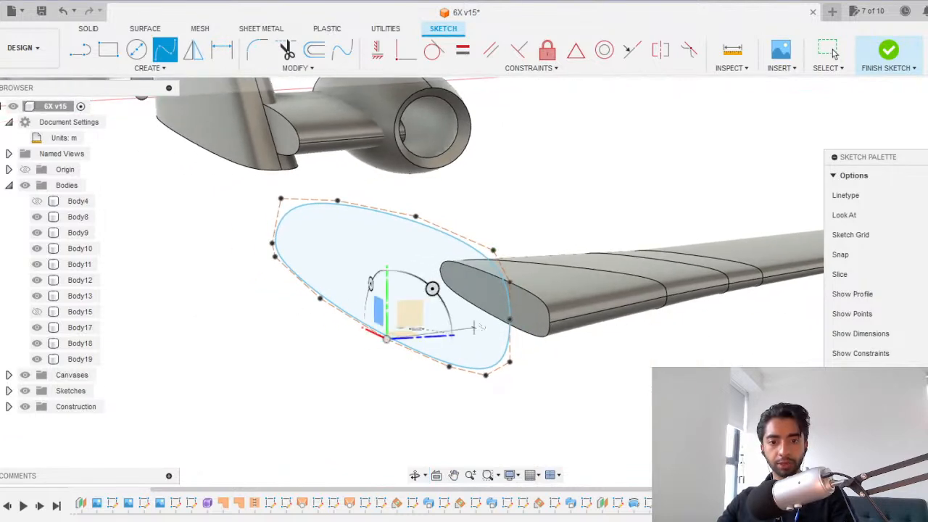
left_click(490, 315)
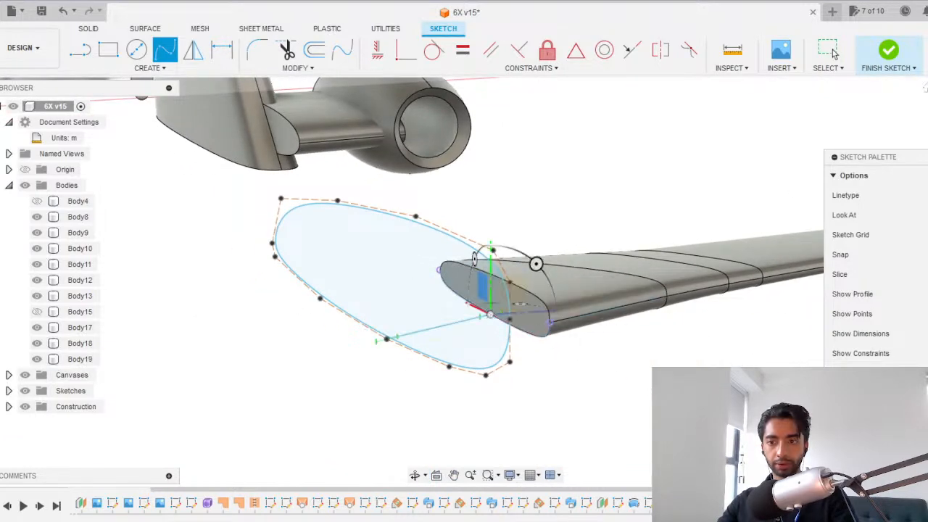
left_click(926, 109)
scroll(378, 317, "up", 5)
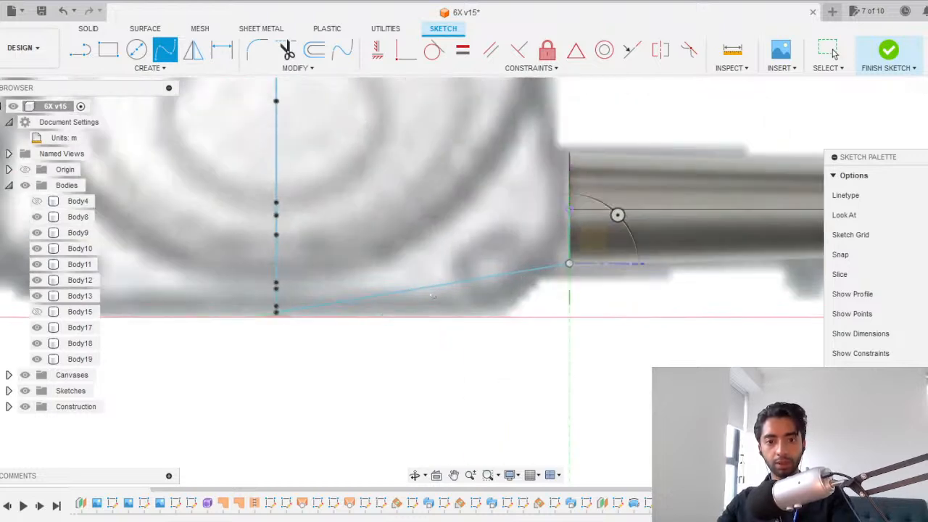
key("Escape")
Move the tangent handle at the spline's wing end by about -0.053 m in Y and 0.091 m in Z to follow the front-view belly outline.
left_click(555, 266)
right_click(555, 267)
left_click(559, 343)
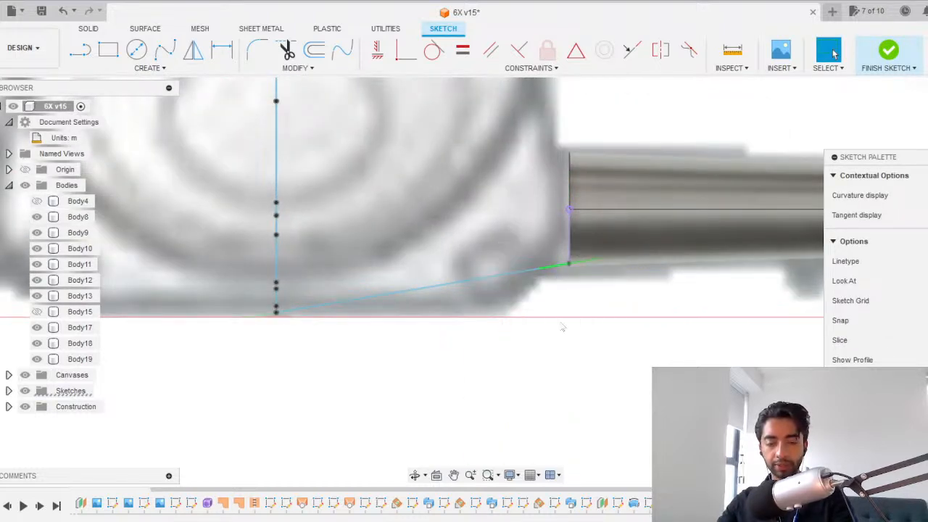
left_click(540, 269)
key("m")
scroll(545, 284, "up", 2)
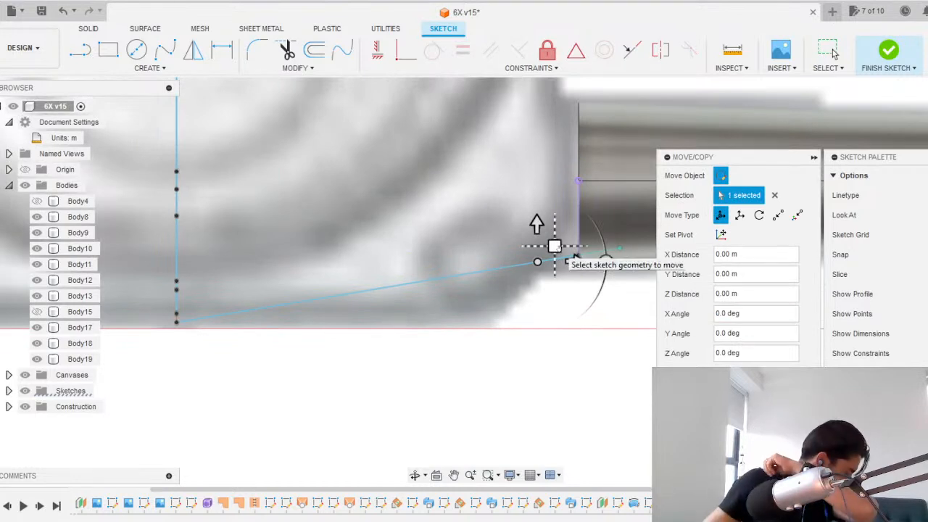
left_click_drag(553, 247, 574, 258)
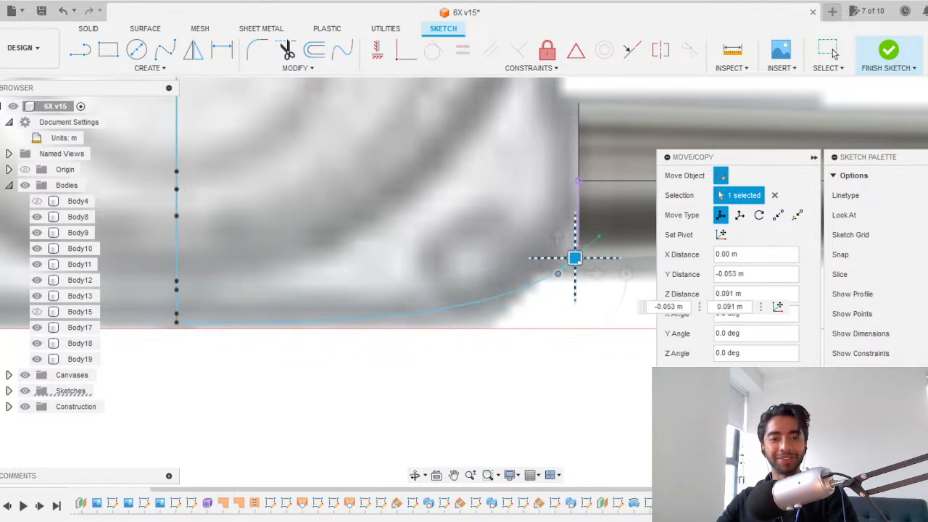
key("Return")
Check the curved spline between the profile and wing root, and finish the sketch.
scroll(555, 326, "down", 5)
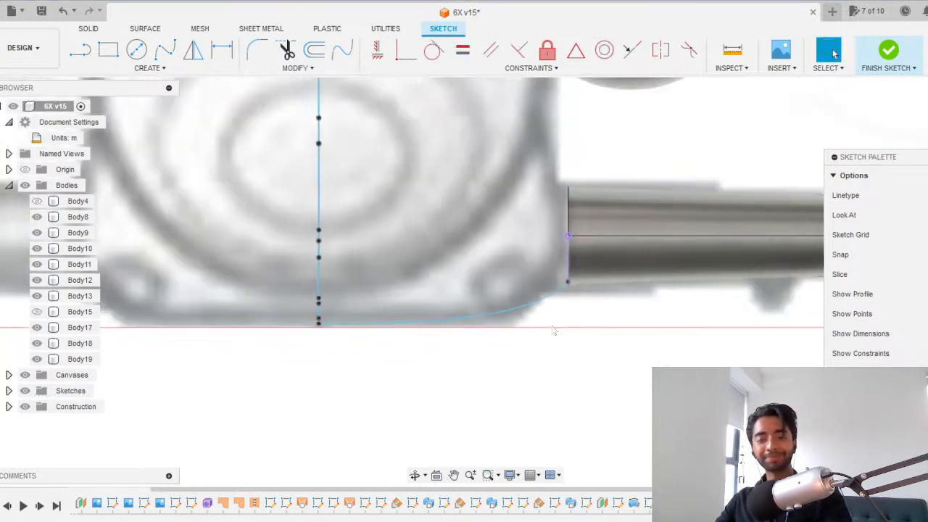
mouse_move(554, 330)
middle_mouse_down("shift")
mouse_move(447, 306)
mouse_move(290, 299)
middle_mouse_up("shift")
mouse_move(290, 299)
middle_mouse_down()
mouse_move(290, 291)
mouse_move(565, 253)
middle_mouse_up()
scroll(565, 254, "down", 2)
mouse_move(185, 301)
middle_mouse_down()
mouse_move(386, 303)
mouse_move(341, 283)
mouse_move(353, 287)
mouse_move(327, 287)
mouse_move(325, 296)
middle_mouse_up()
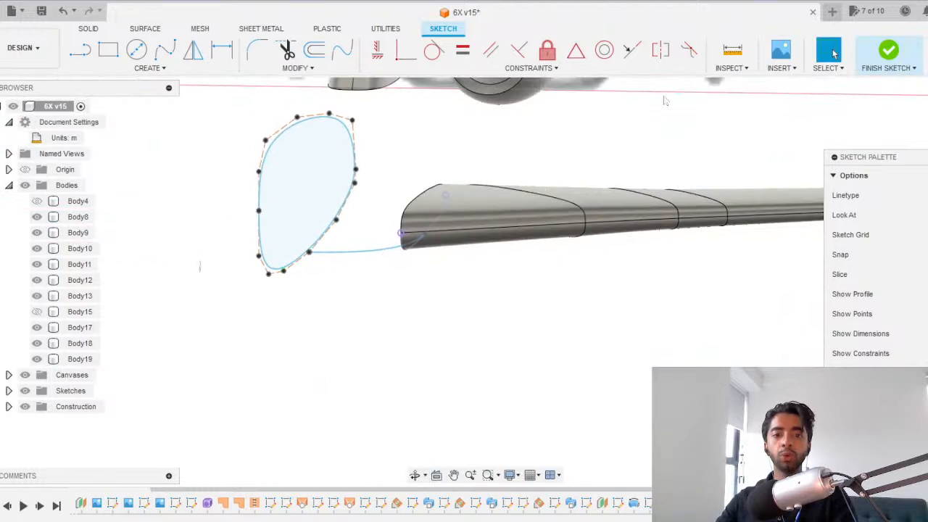
left_click(890, 52)
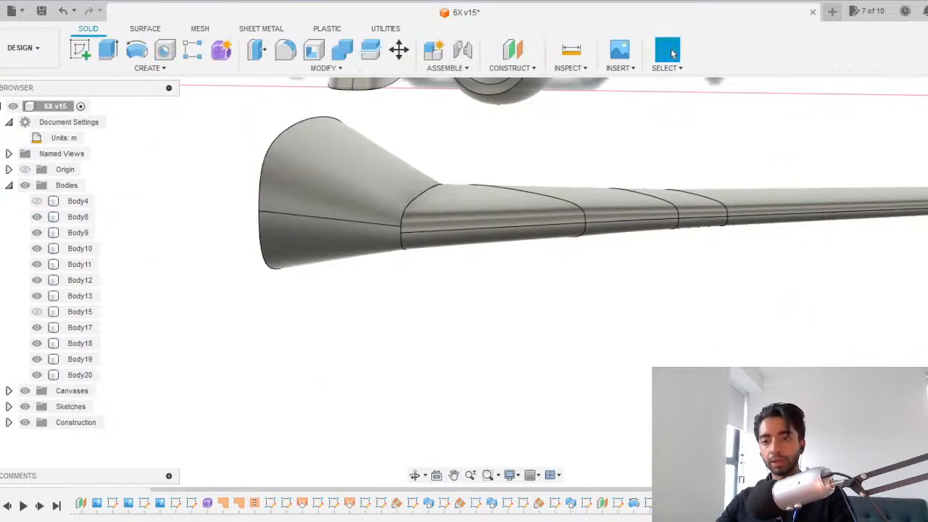
Reopen the fairing loft and try to use the lower spline as a rail.
double_click(855, 503)
mouse_move(364, 299)
middle_mouse_down("shift")
mouse_move(367, 288)
mouse_move(377, 300)
middle_mouse_up("shift")
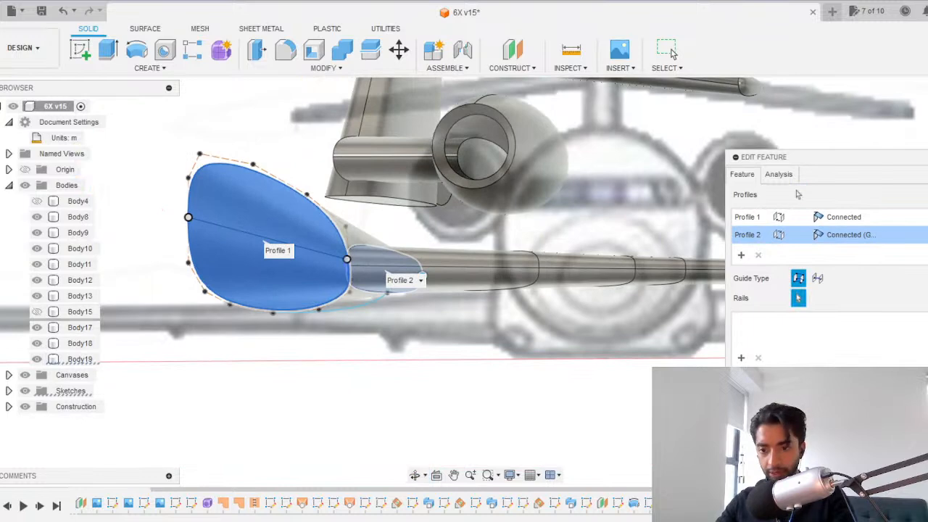
scroll(215, 297, "up", 10)
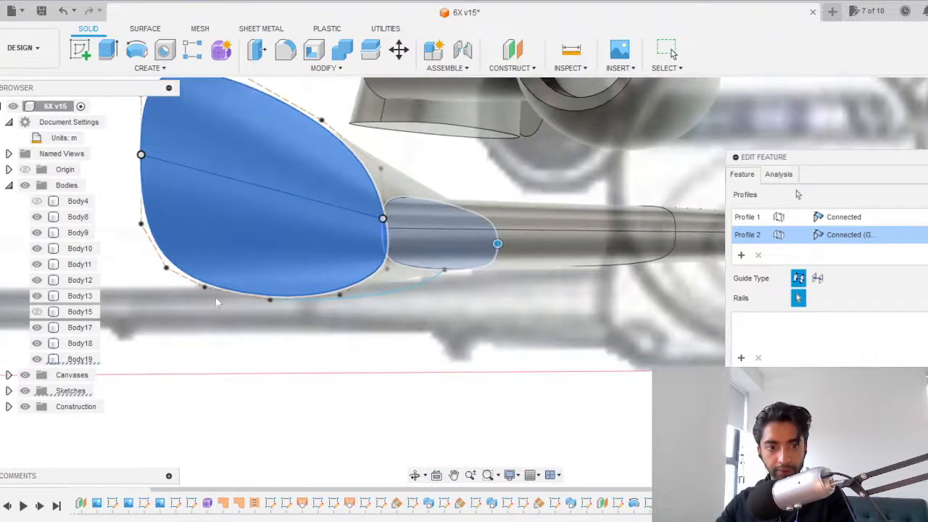
scroll(438, 348, "down", 10)
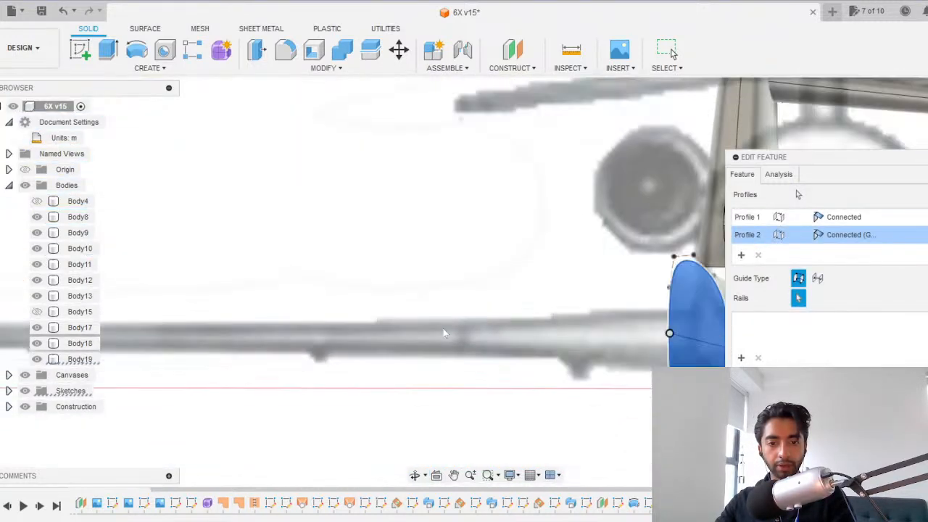
key("Return")
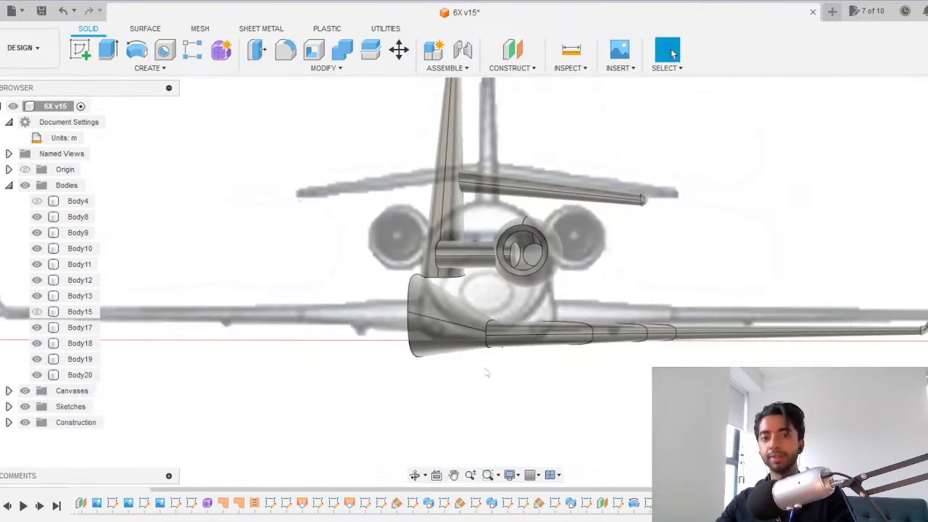
Reopen the fairing profile sketch for editing and bring up the profile's lower edge.
scroll(294, 364, "up", 8)
double_click(421, 364)
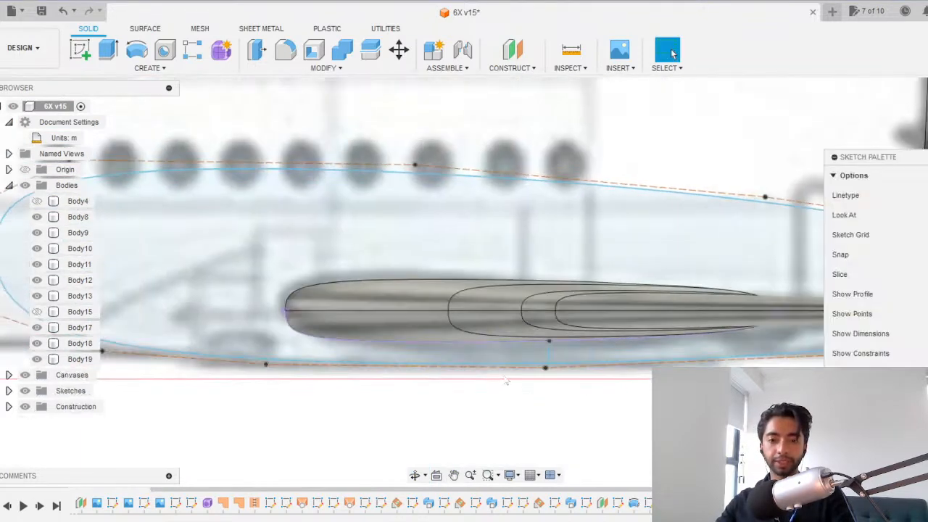
mouse_move(504, 375)
middle_mouse_down("shift")
mouse_move(538, 375)
mouse_move(8, 210)
middle_mouse_up("shift")
middle_click_drag(602, 317, 353, 321)
scroll(543, 329, "up", 2)
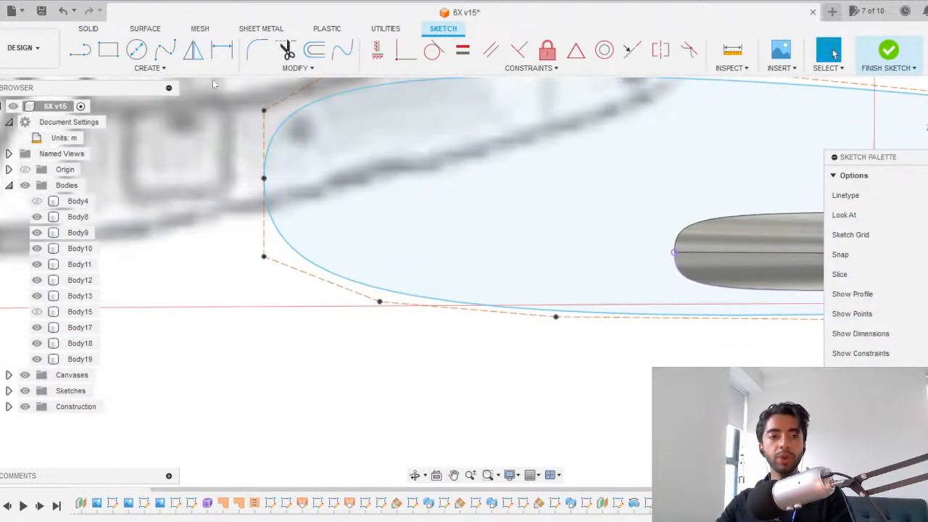
left_click(150, 68)
mouse_move(123, 182)
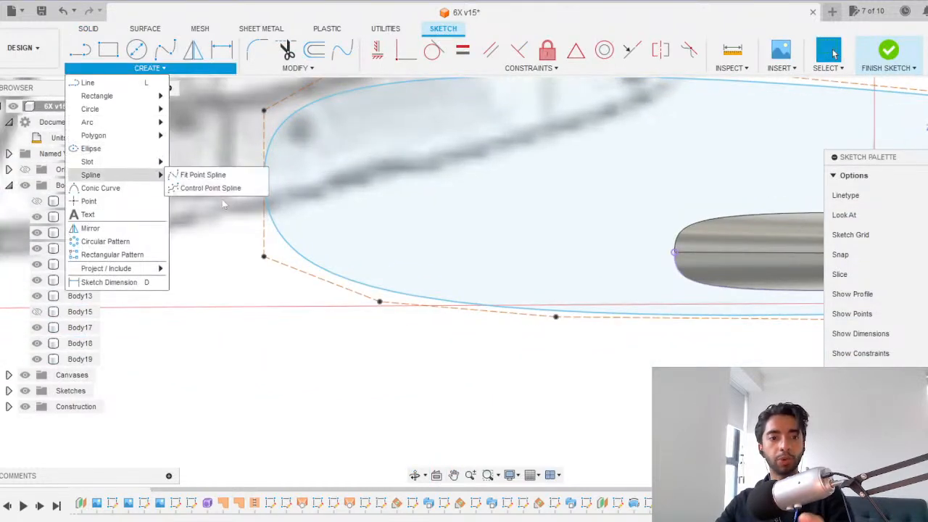
left_click(550, 326)
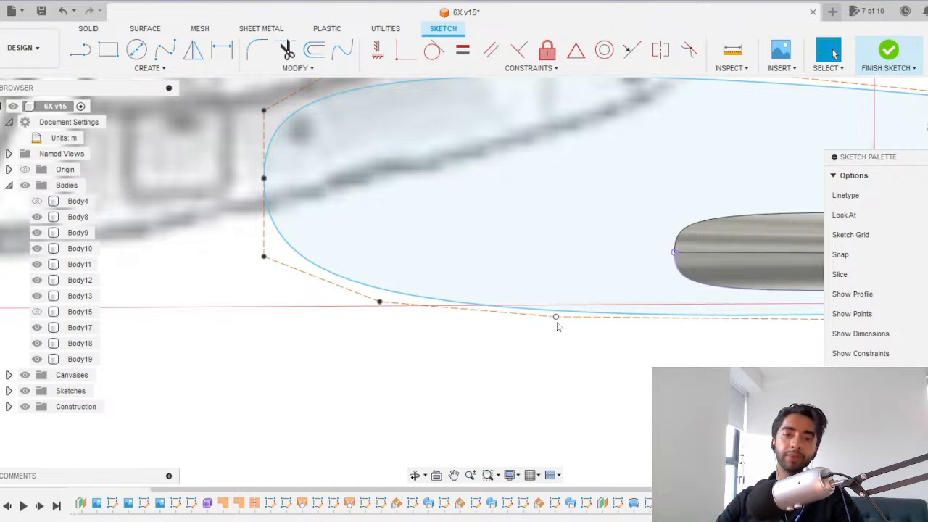
Move the rail spline's inner endpoint off the control-polygon point and onto the lower edge of the fairing profile curve.
mouse_move(557, 326)
middle_mouse_down()
mouse_move(382, 335)
mouse_move(711, 344)
middle_mouse_up()
scroll(382, 335, "up", 1)
scroll(707, 330, "up", 5)
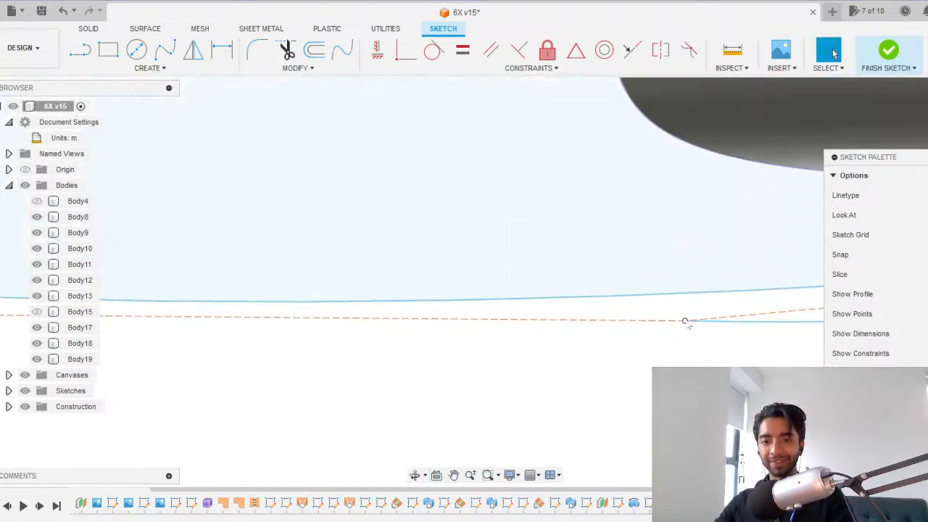
left_click(712, 326)
scroll(712, 326, "down", 5)
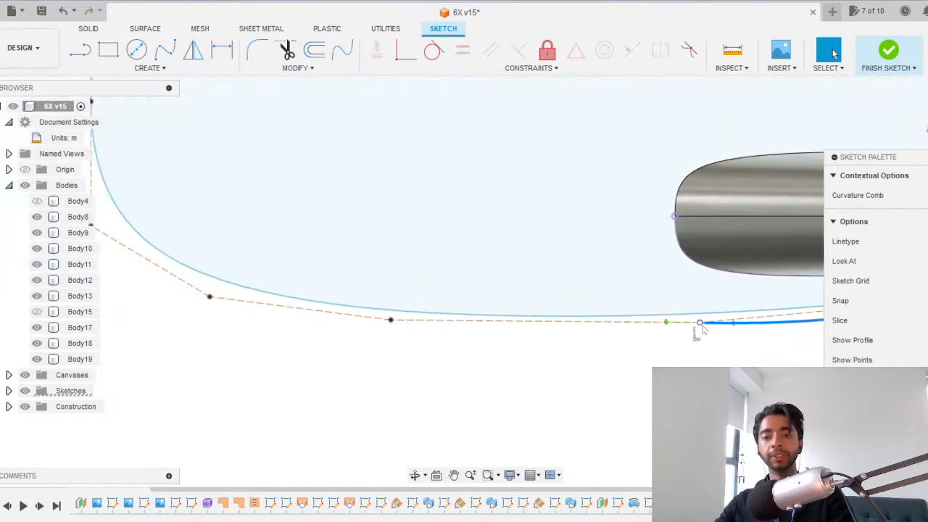
scroll(699, 341, "up", 2)
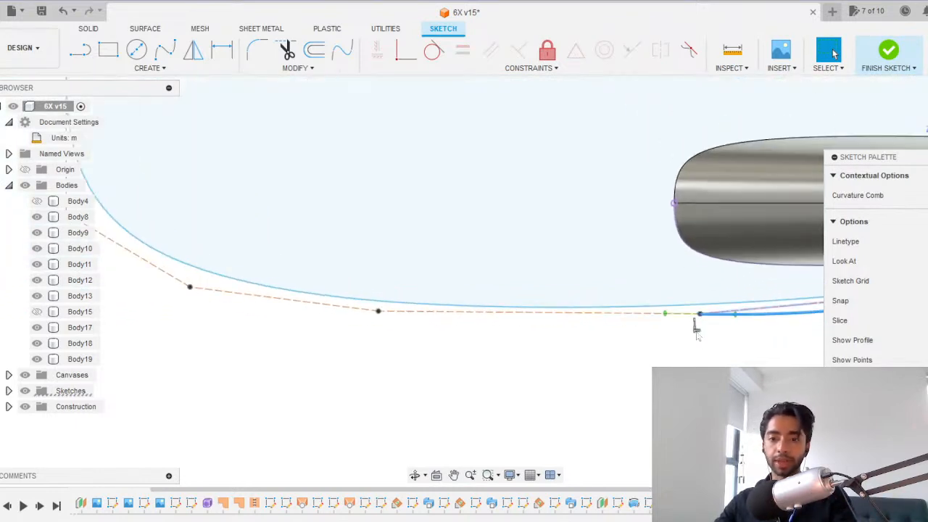
left_click(696, 327)
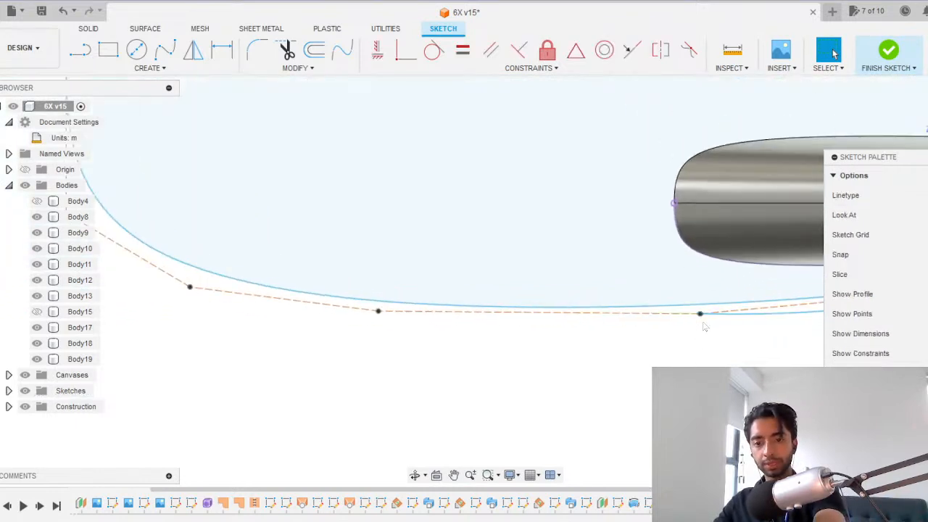
left_click(700, 316)
left_click_drag(699, 315, 699, 306)
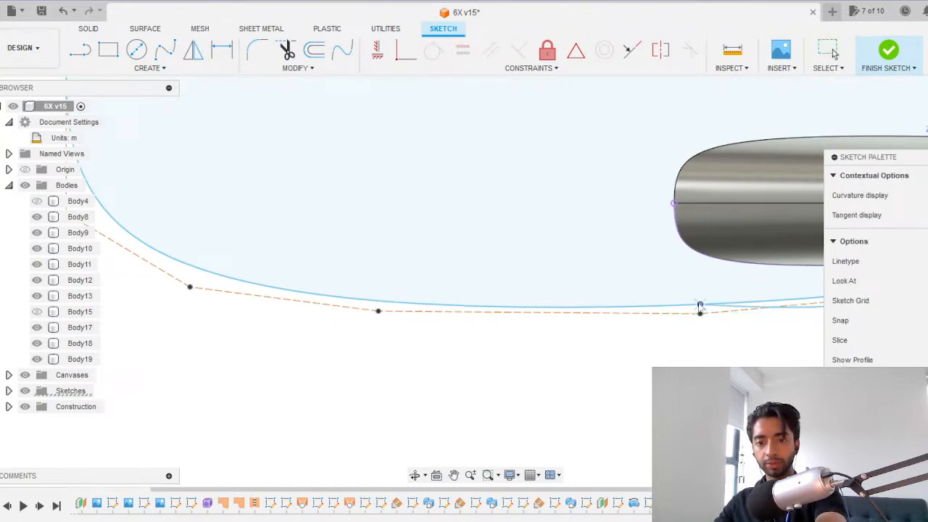
Try to apply a horizontal constraint to the tangent handle at the rail spline's inner end.
scroll(716, 364, "down", 10)
middle_click_drag(716, 364, 508, 355)
scroll(508, 354, "up", 1)
scroll(390, 352, "up", 8)
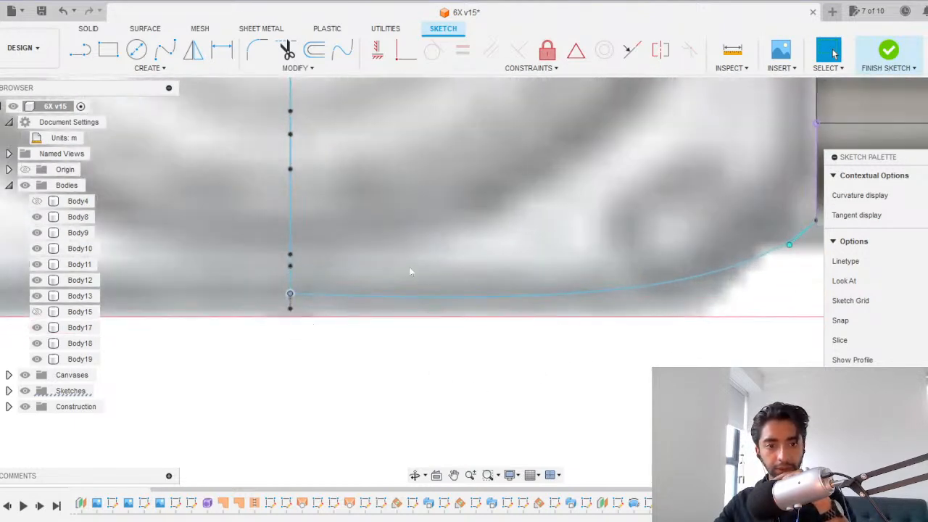
scroll(464, 258, "down", 1)
left_click(370, 289)
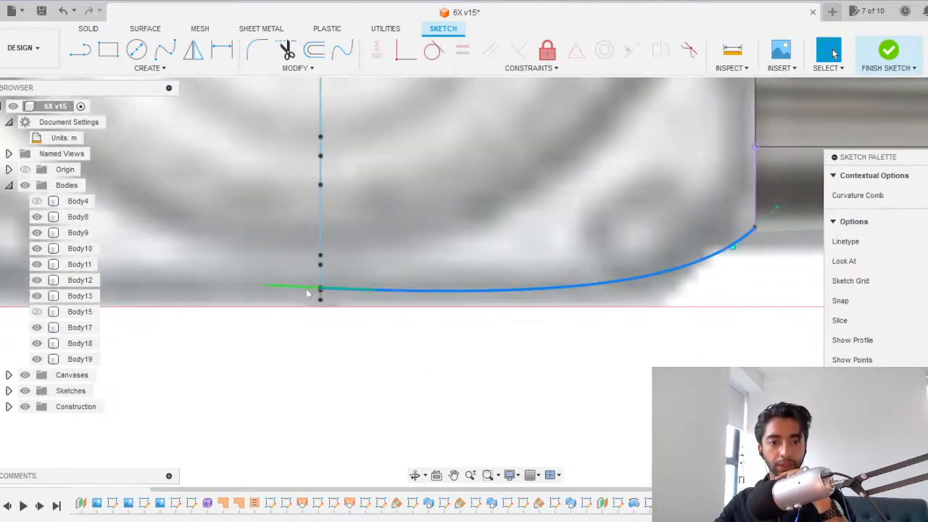
left_click(306, 289)
left_click(377, 50)
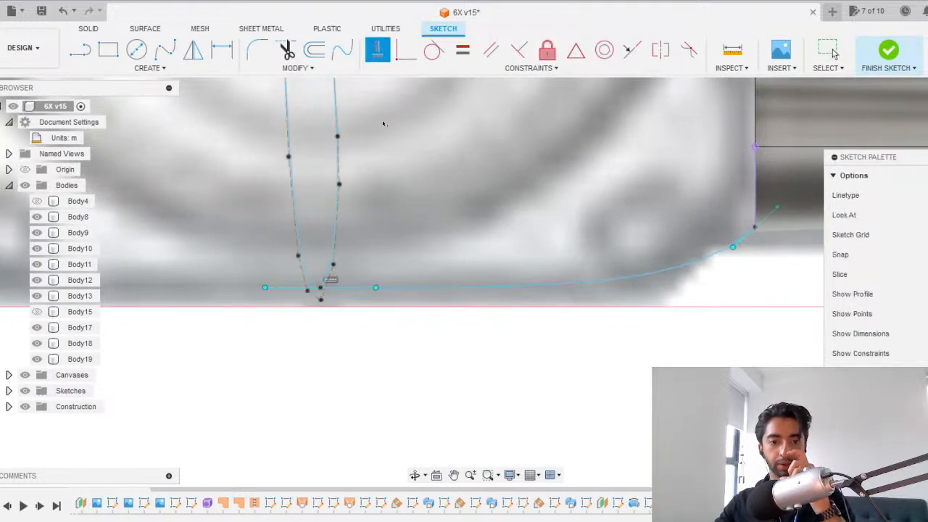
key("Escape")
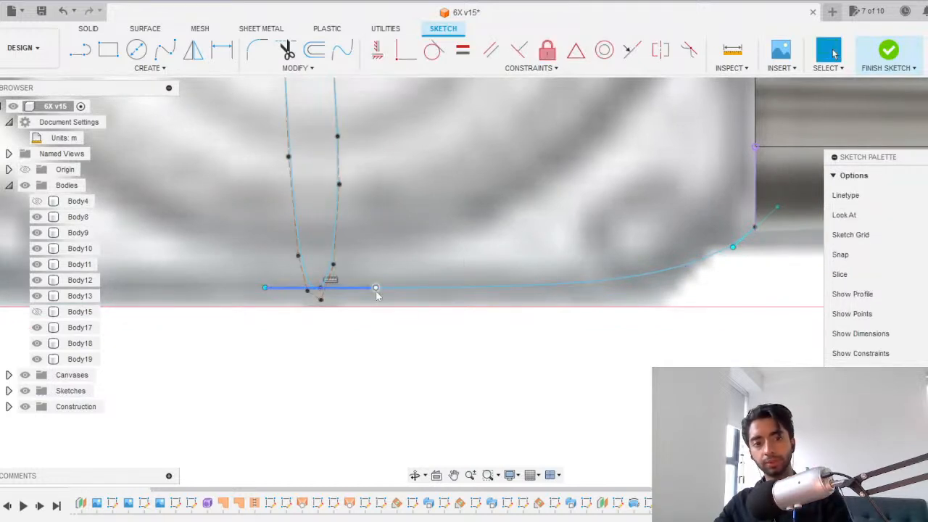
Activate the tangent handle at the rail spline's inner end and move its wing-side point up slightly to level the handle.
left_click(351, 288)
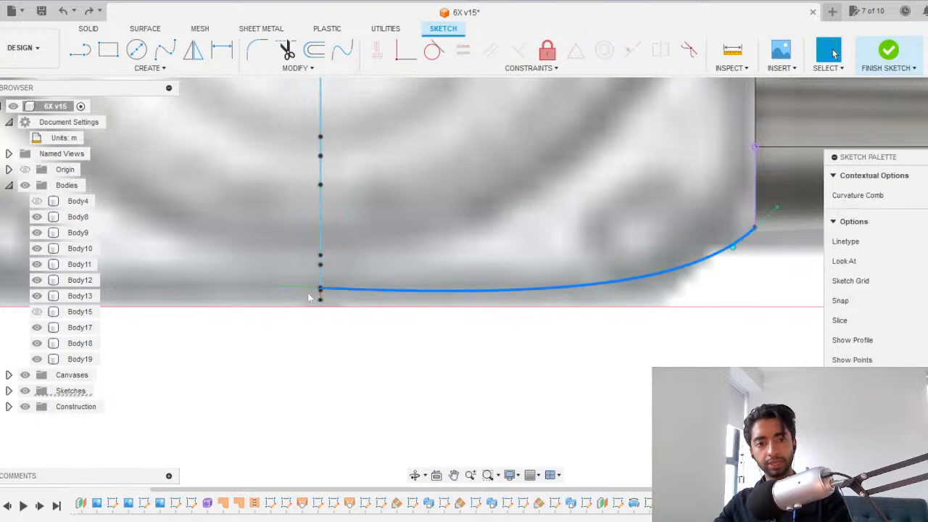
left_click(305, 290)
right_click(306, 290)
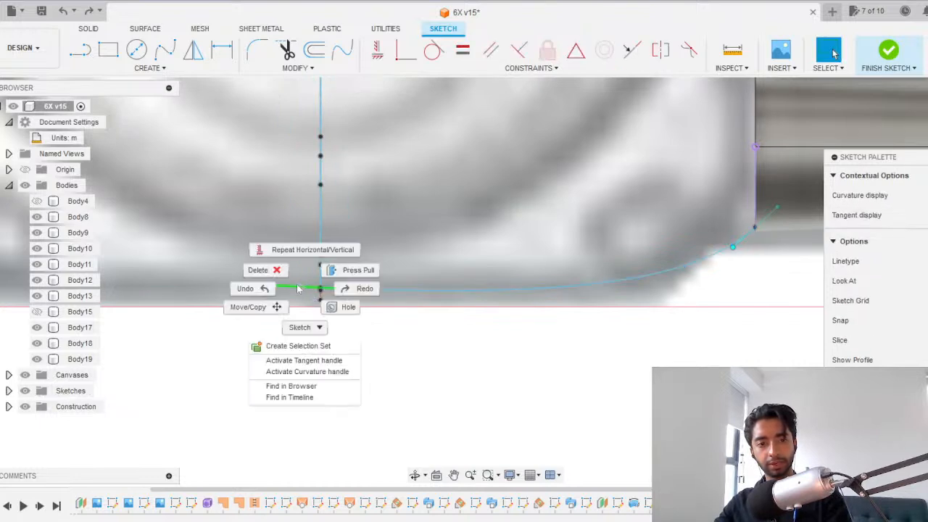
left_click(307, 358)
left_click(413, 285)
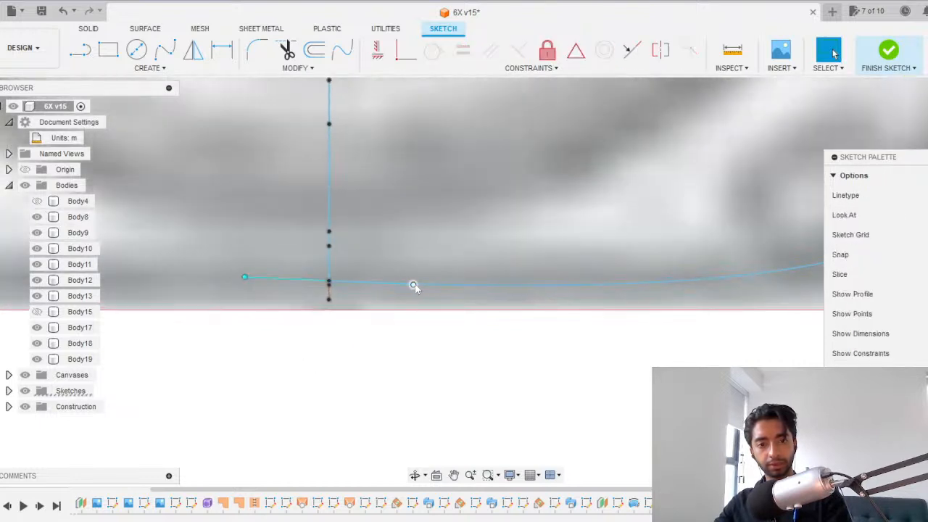
key("m")
left_click_drag(429, 270, 428, 265)
key("Return")
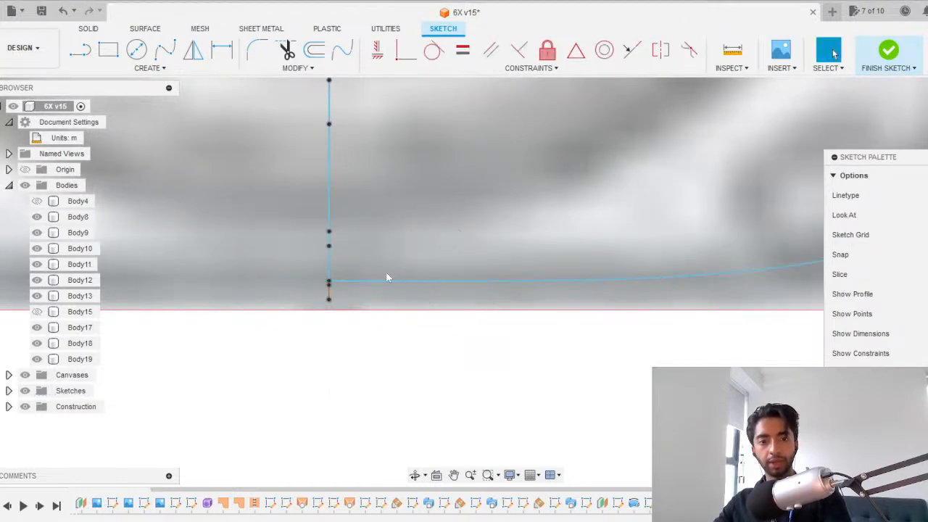
Try to constrain the inner tangent handle horizontally, compare the profile with the side-view canvas, and undo the constraint.
left_click(382, 282)
left_click(329, 260, "shift")
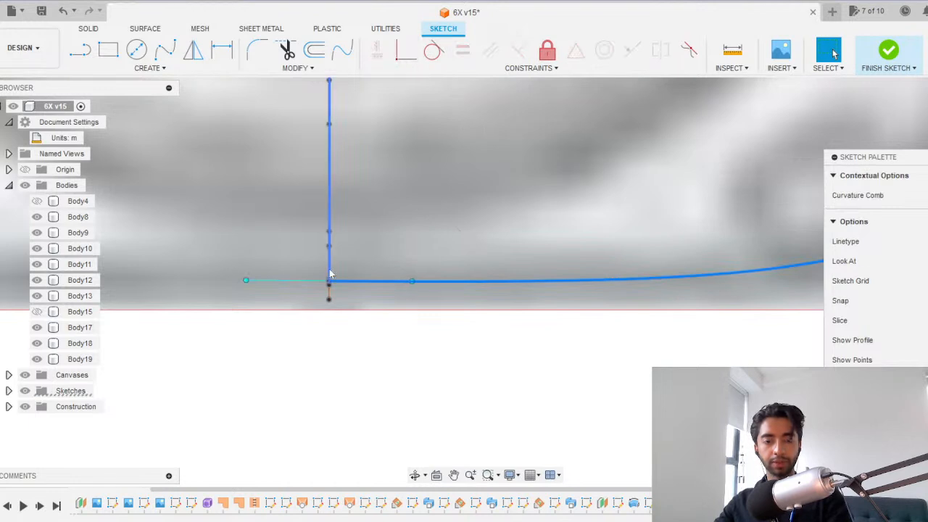
left_click(313, 282)
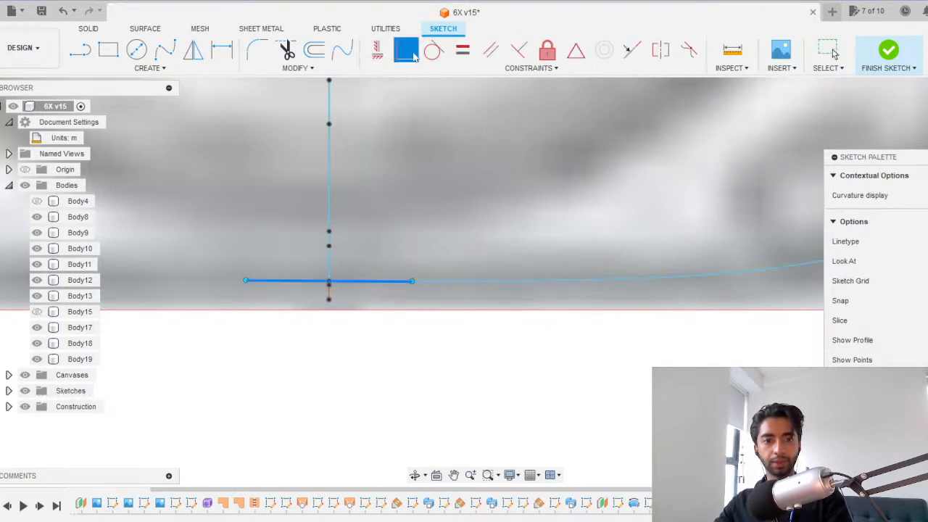
left_click(376, 50)
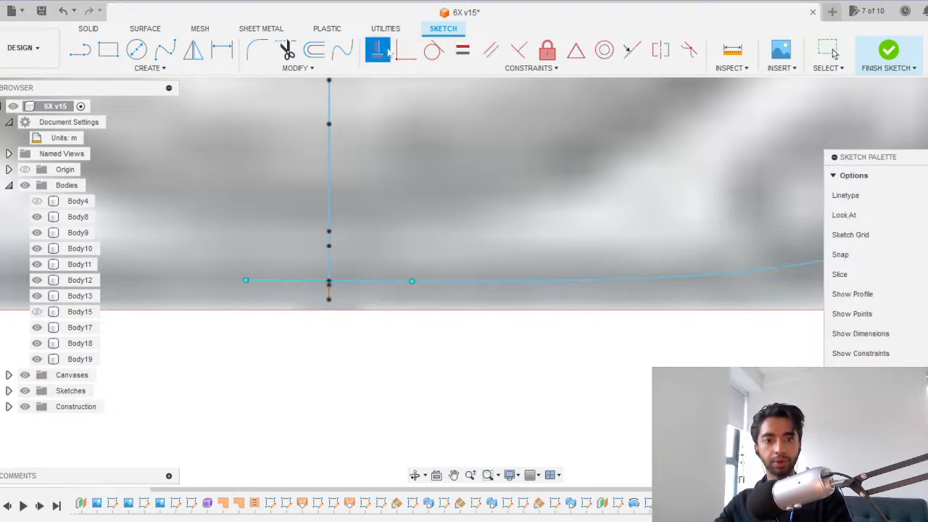
left_click(294, 281)
scroll(408, 242, "down", 5)
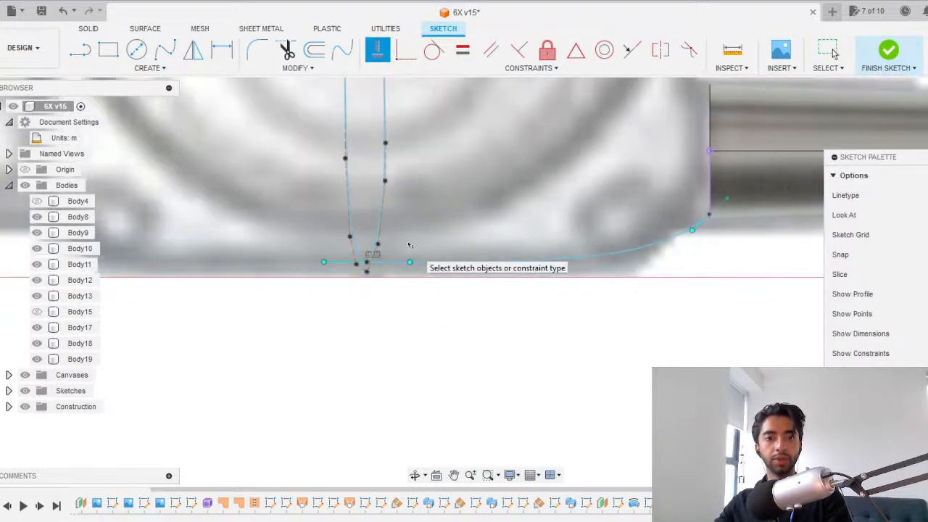
scroll(426, 174, "down", 2)
middle_click_drag(427, 174, 390, 252)
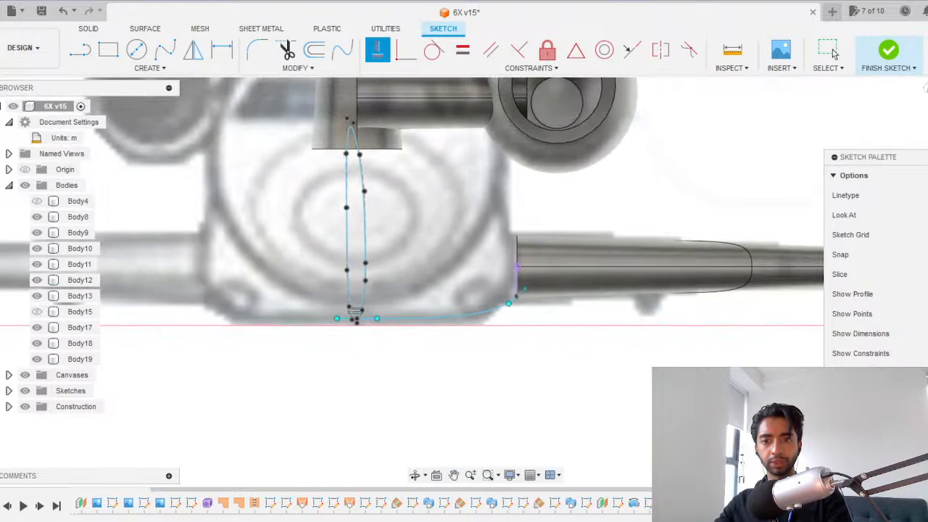
left_click(926, 113)
left_click(926, 113)
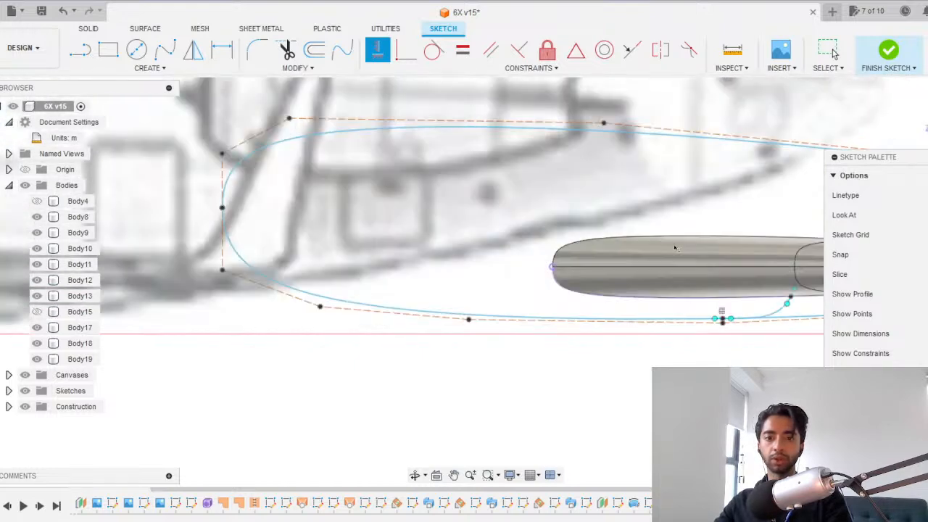
key("Escape")
key("ctrl+z")
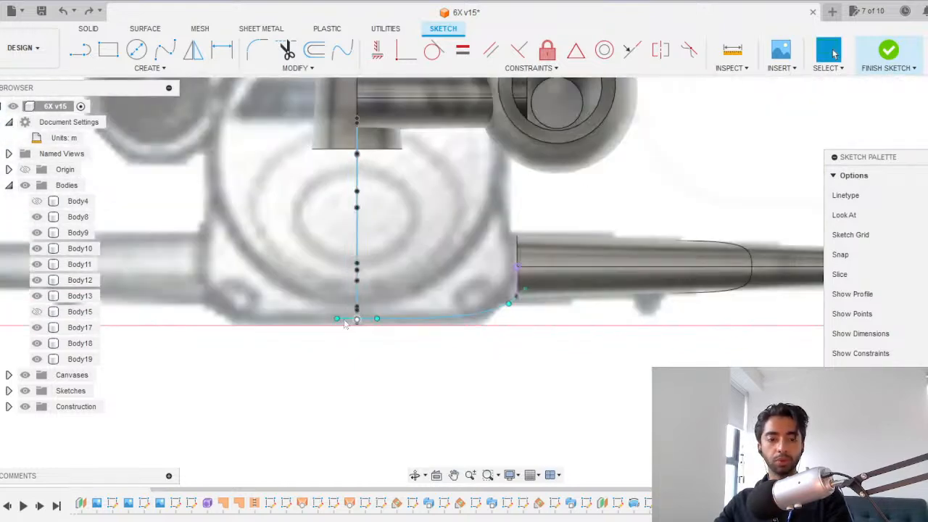
Finish the sketch and reopen the fairing loft for editing with the wing-root profile in view.
scroll(379, 272, "up", 5)
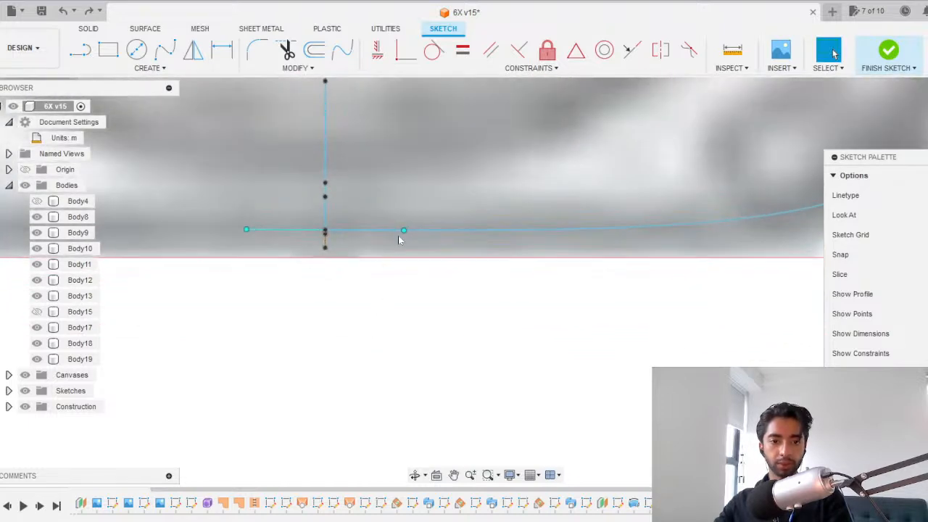
scroll(404, 282, "down", 4)
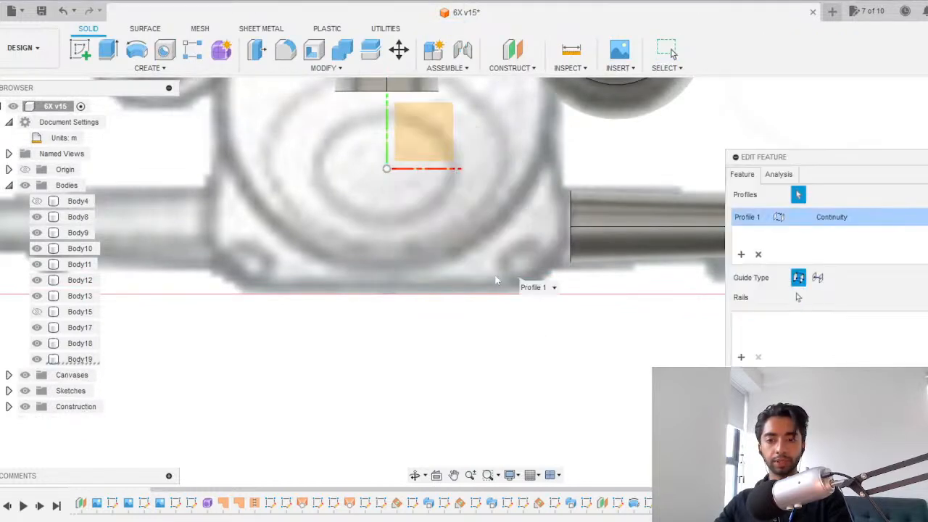
scroll(450, 274, "down", 3)
middle_click_drag(461, 273, 448, 254, "shift")
middle_click_drag(383, 290, 362, 367, "shift")
middle_click_drag(290, 377, 578, 312)
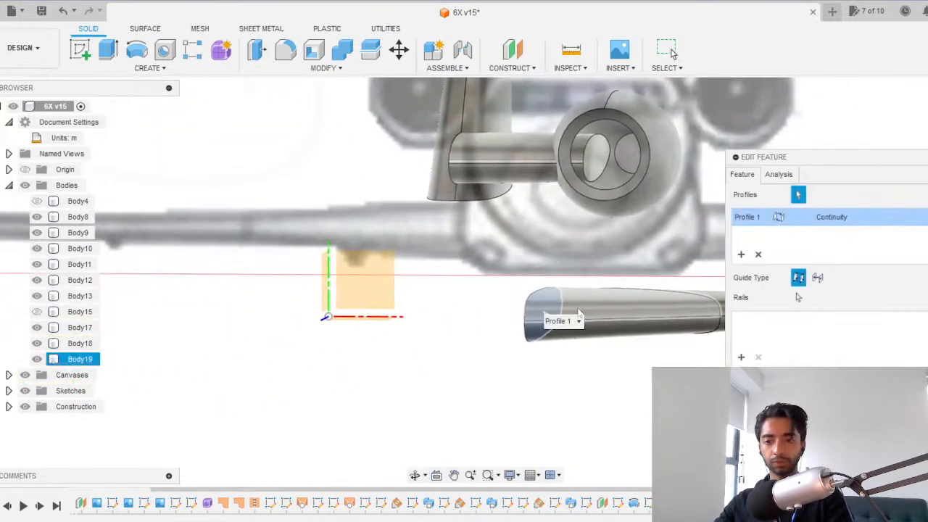
Show Sketch24 while editing the loft, inspect where the rail spline meets the profile, and cancel the edit.
left_click(8, 391)
scroll(36, 406, "down", 10)
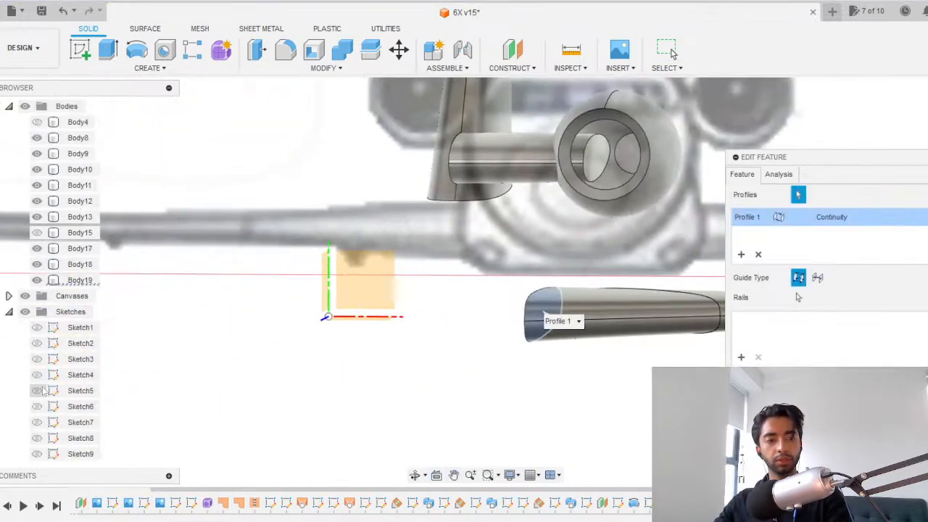
left_click(40, 437)
scroll(516, 336, "up", 4)
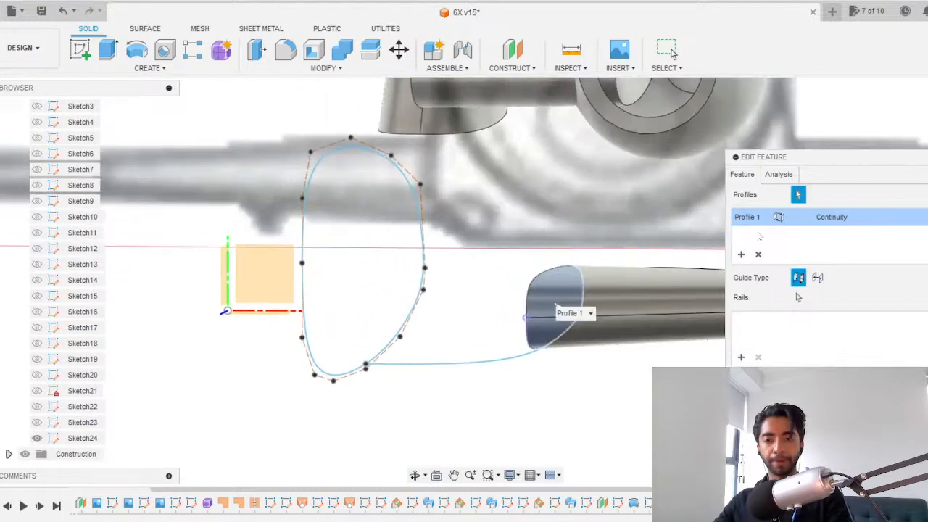
scroll(387, 369, "up", 6)
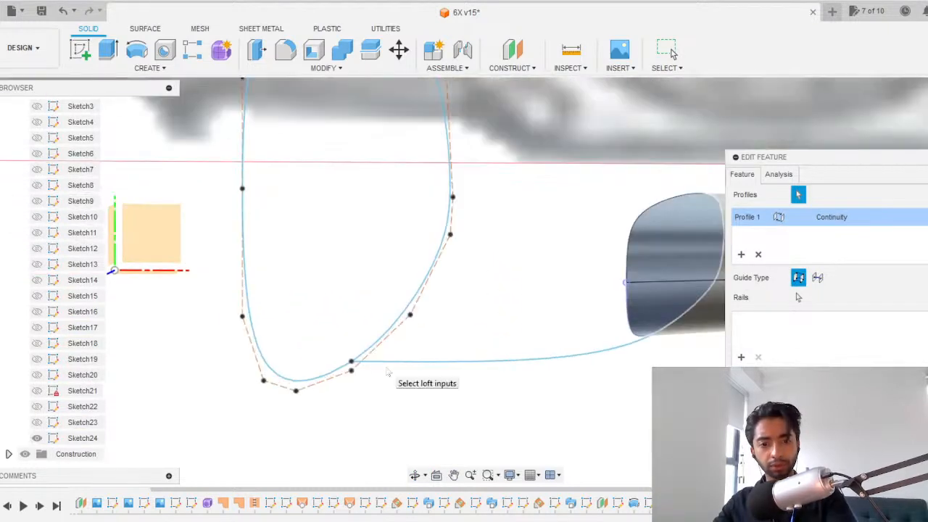
key("Escape")
Remove the existing fairing loft from the model and show Sketch24 with the profile and rail spline.
scroll(340, 355, "down", 2)
scroll(386, 367, "down", 5)
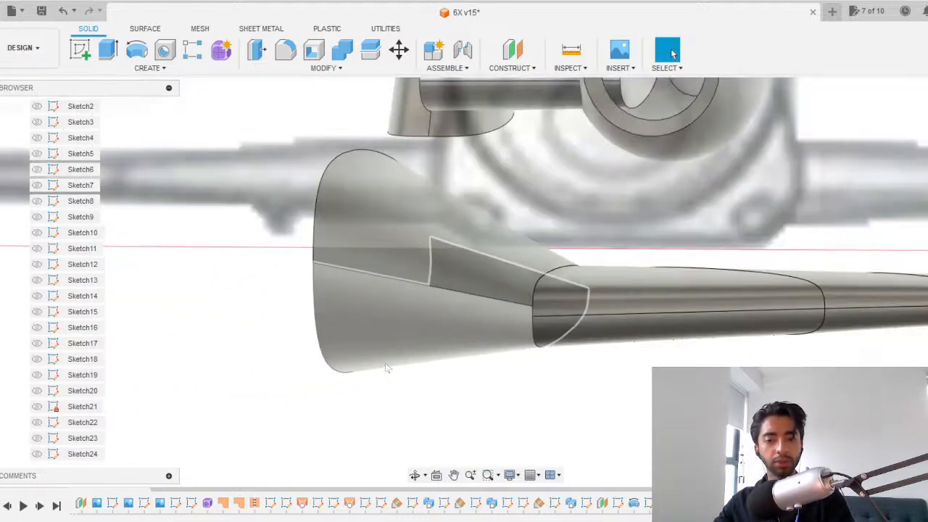
middle_click_drag(537, 352, 514, 366, "shift")
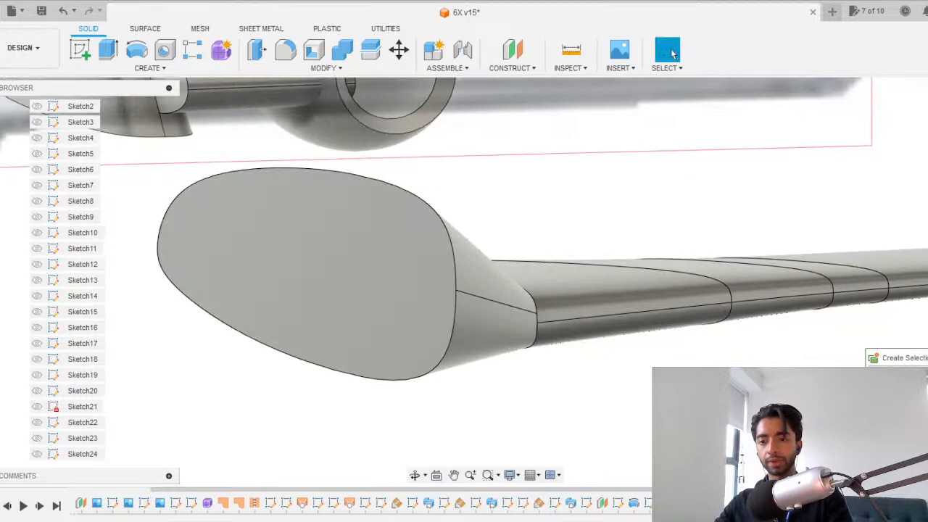
key("ctrl+z")
left_click(37, 438)
Examine the closed fairing profile curve in Sketch24 around its junction with the rail spline.
middle_click_drag(152, 406, 478, 352, "shift")
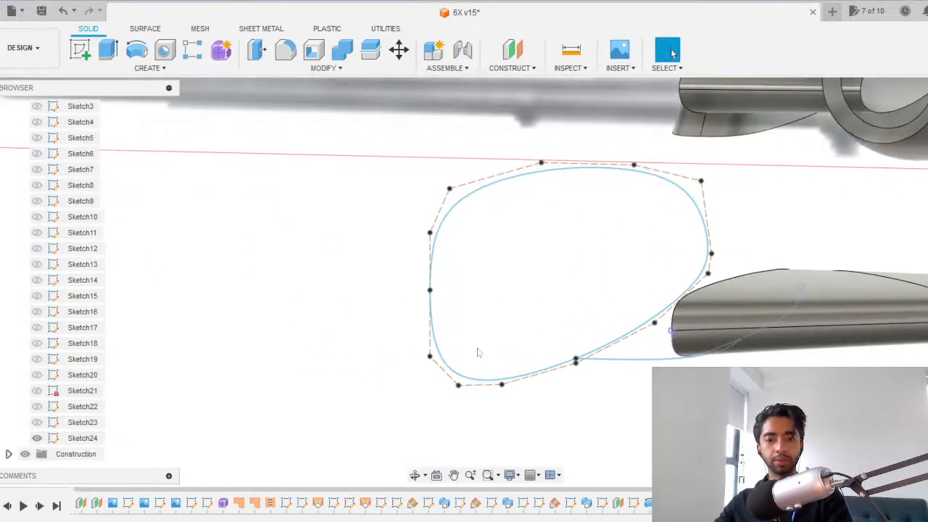
left_click(539, 371)
scroll(476, 305, "up", 3)
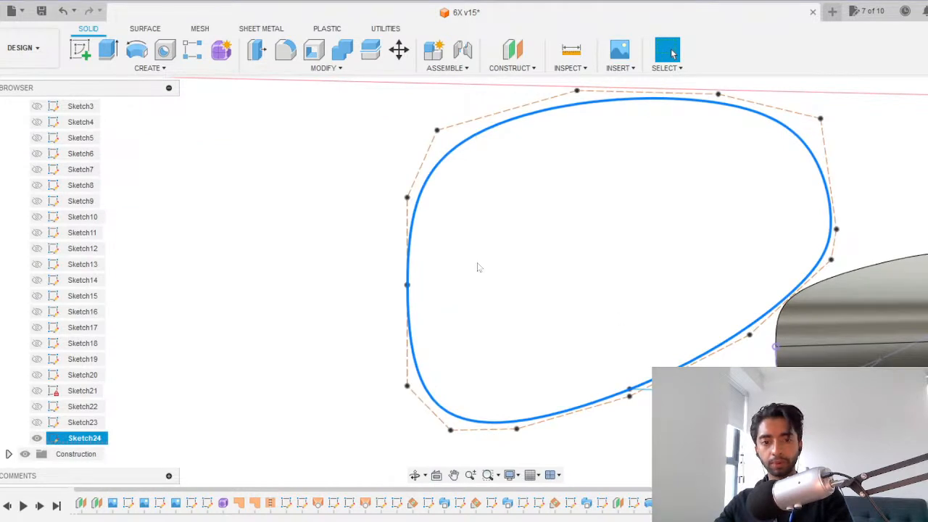
scroll(628, 336, "up", 1)
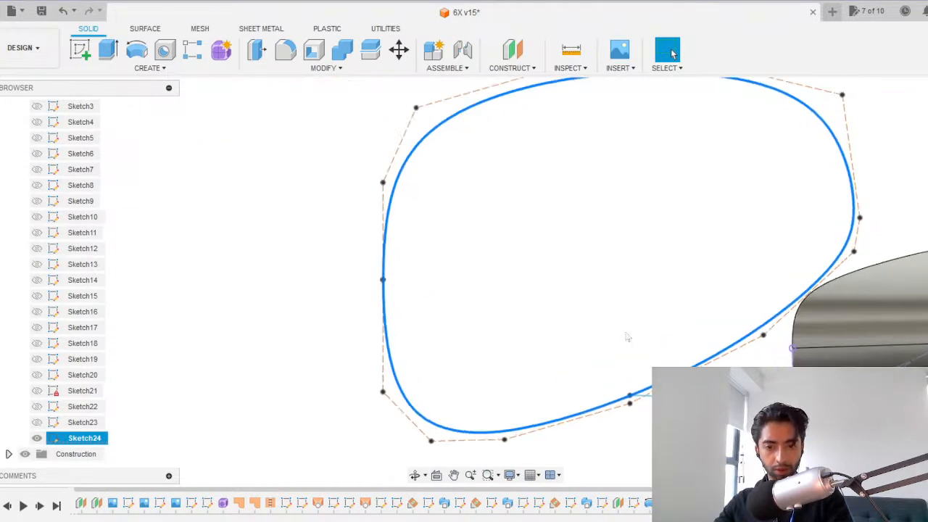
scroll(666, 353, "down", 2)
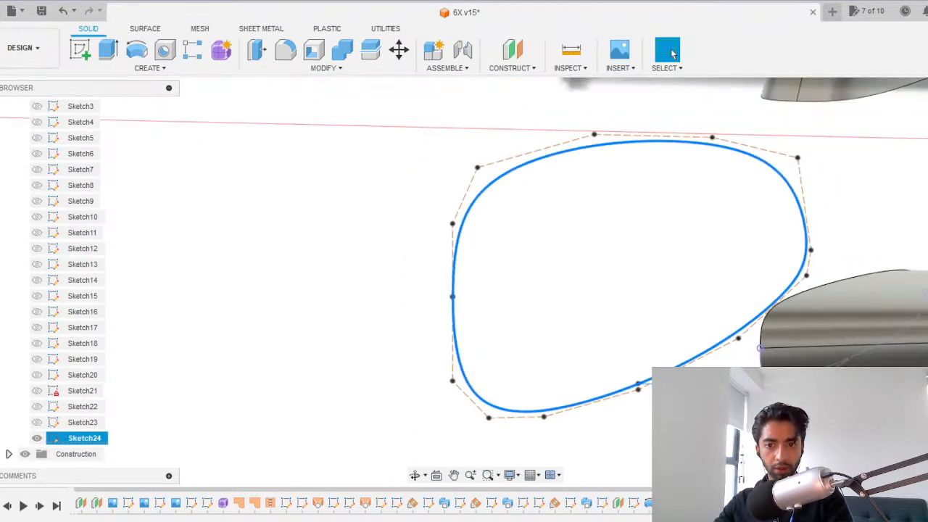
key("Escape")
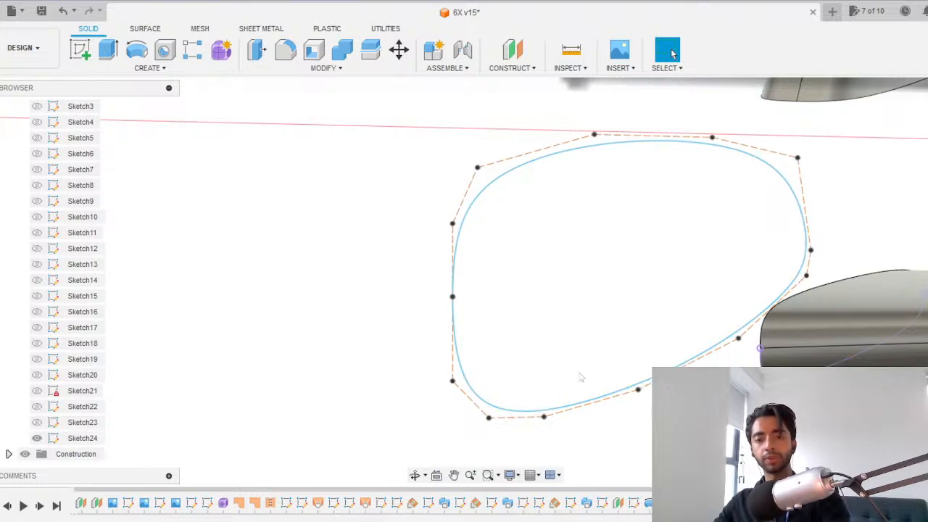
Undo the last two changes and resume editing Sketch24 with the fairing profile and rail spline.
left_click(585, 402)
left_click(370, 327)
key("ctrl+z")
key("ctrl+z")
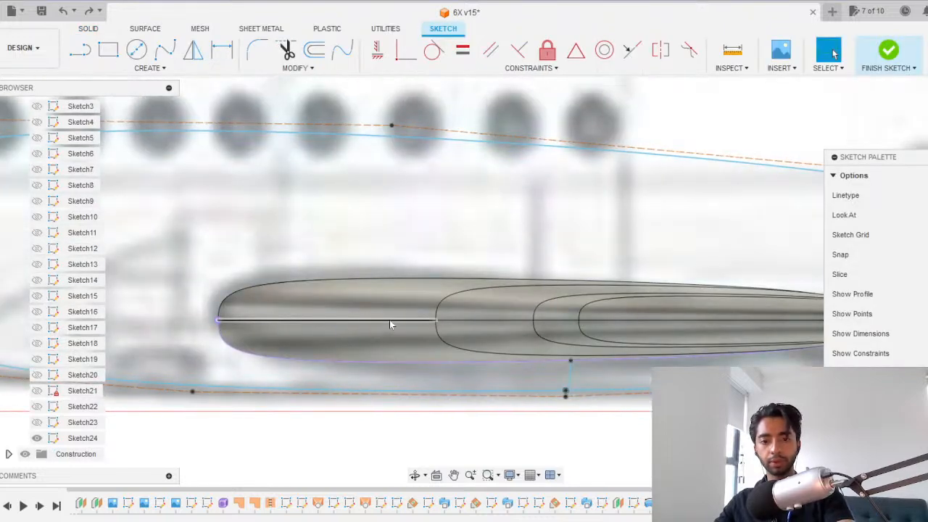
Move the rail spline's tangent handle at the fairing profile end slightly upward in Sketch24.
middle_click_drag(474, 326, 512, 335, "shift")
scroll(512, 336, "up", 5)
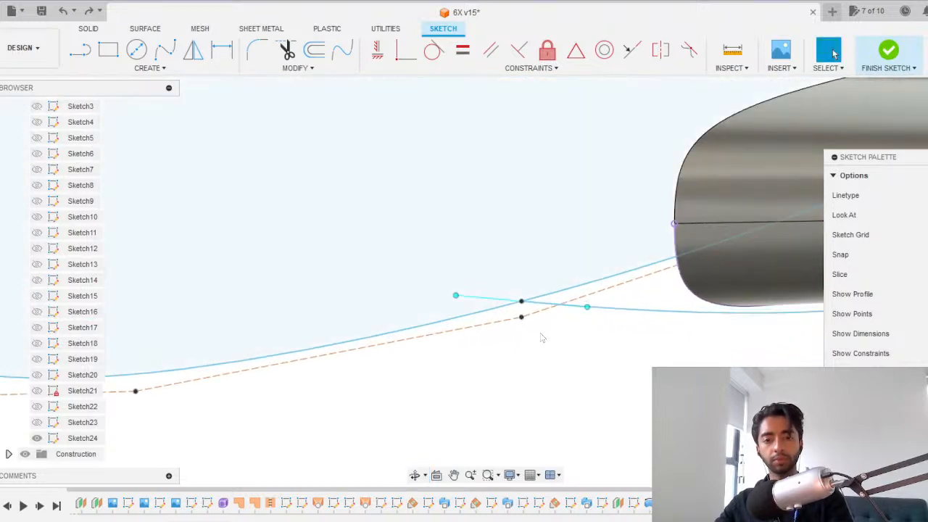
scroll(541, 338, "down", 4)
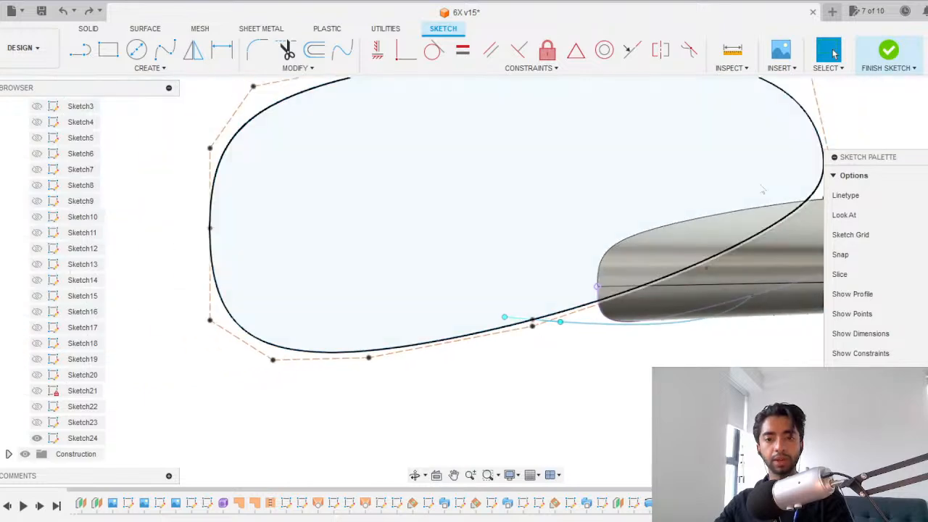
mouse_move(507, 338)
middle_mouse_down("shift")
mouse_move(667, 348)
mouse_move(489, 363)
mouse_move(361, 305)
mouse_move(493, 272)
middle_mouse_up("shift")
scroll(487, 367, "up", 1)
scroll(538, 365, "up", 2)
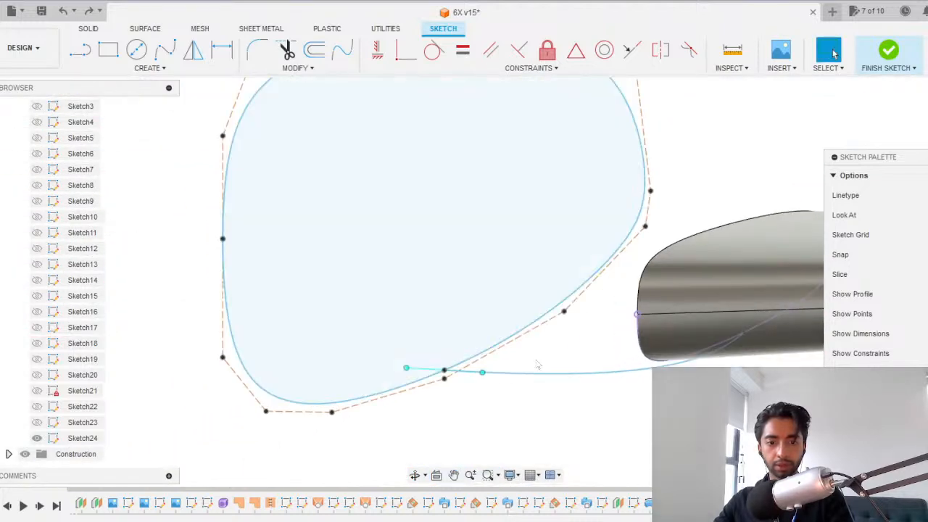
left_click(483, 373)
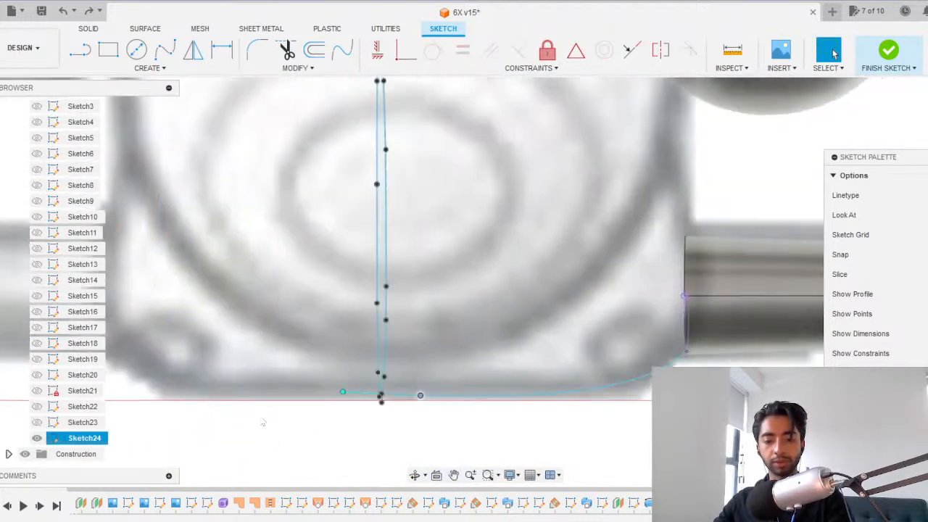
scroll(264, 421, "up", 6)
key("m")
middle_click_drag(602, 287, 361, 276)
left_click_drag(486, 330, 486, 324)
key("Return")
Edit the fairing loft with Sketch24 shown and rebuild it between the fairing profile and the wing-root face.
scroll(486, 256, "down", 6)
middle_click_drag(486, 256, 377, 304, "shift")
middle_click_drag(218, 337, 642, 343)
scroll(386, 343, "down", 3)
middle_click_drag(308, 181, 512, 368)
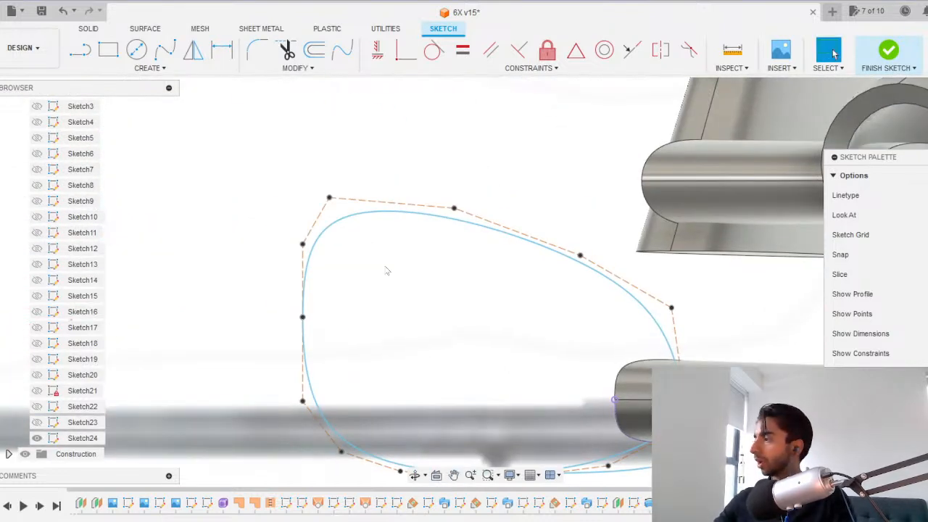
middle_click_drag(430, 290, 425, 246)
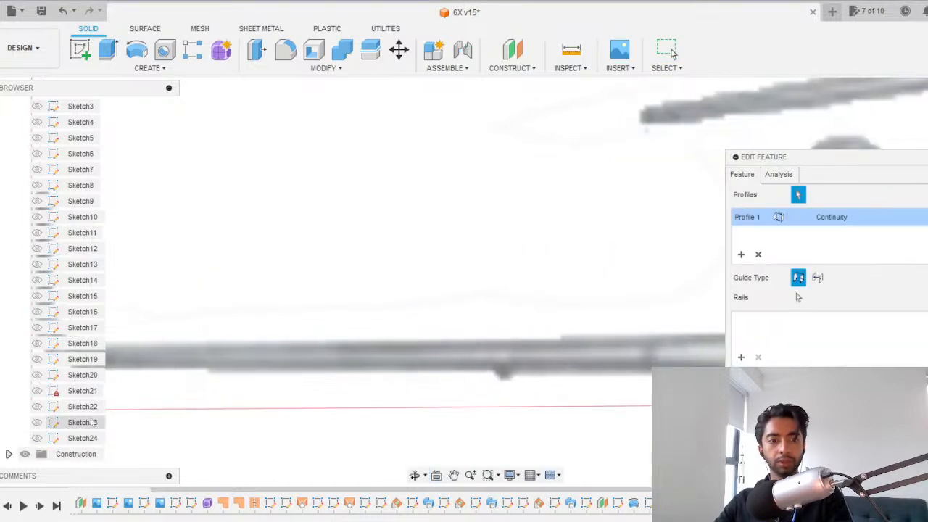
scroll(408, 266, "down", 5)
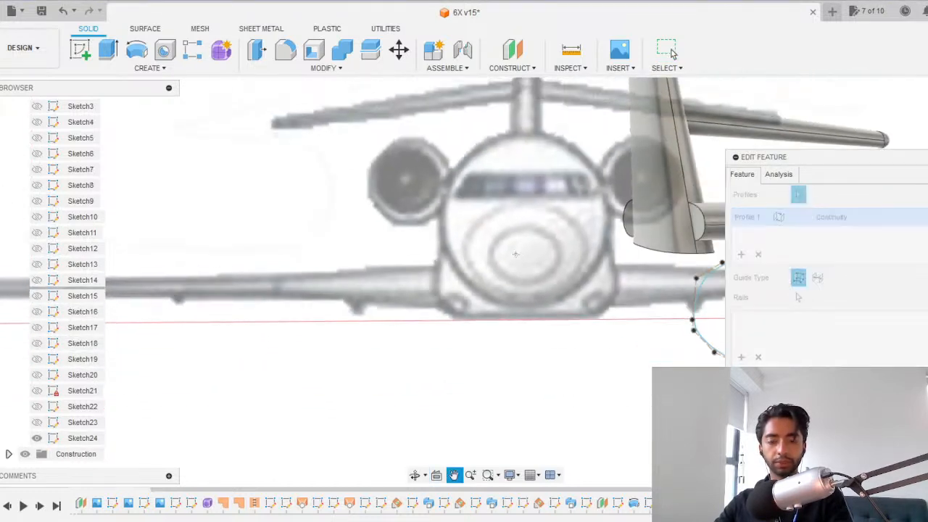
scroll(551, 333, "up", 3)
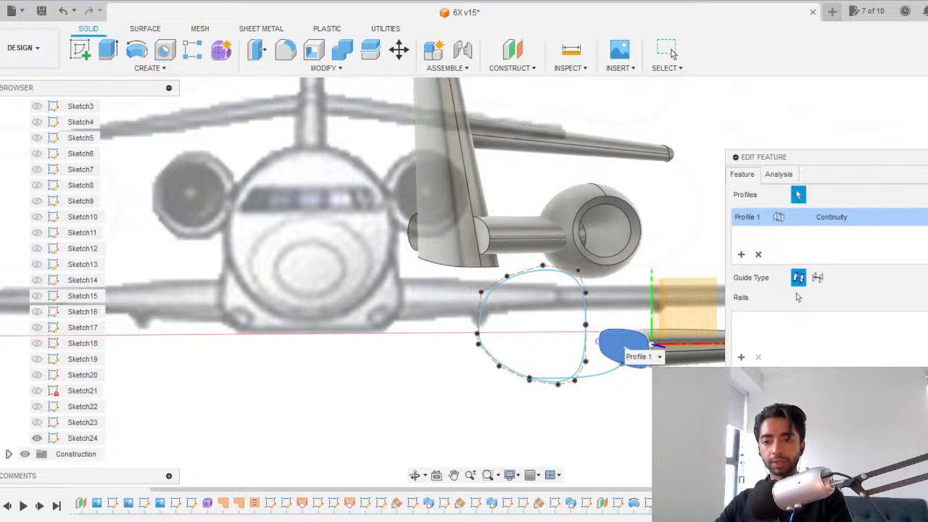
key("Return")
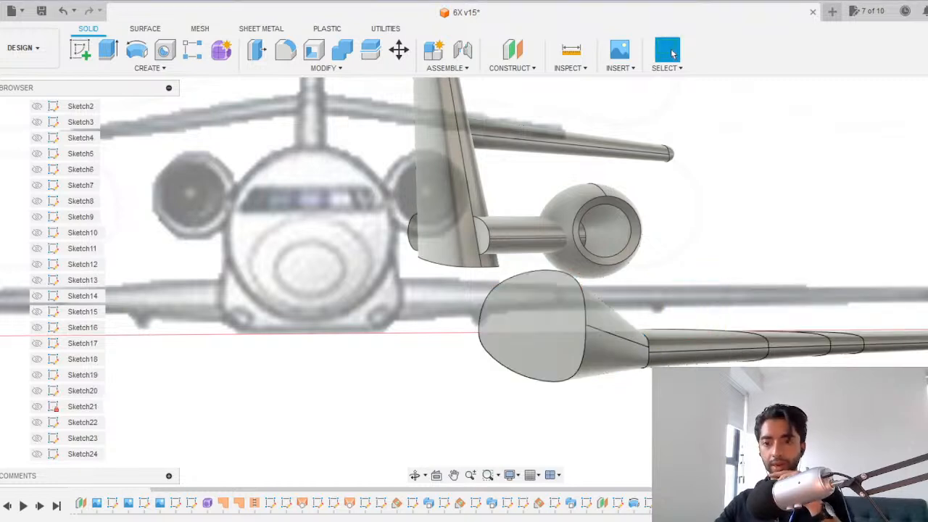
Delete the old rail spline from Sketch24 and open the sketch for editing.
key("ctrl+z")
left_click(36, 438)
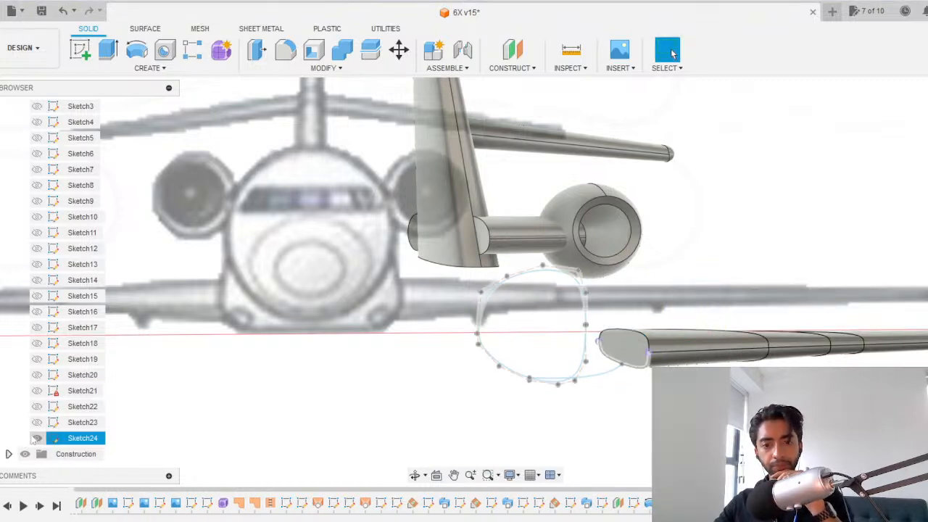
left_click(573, 284)
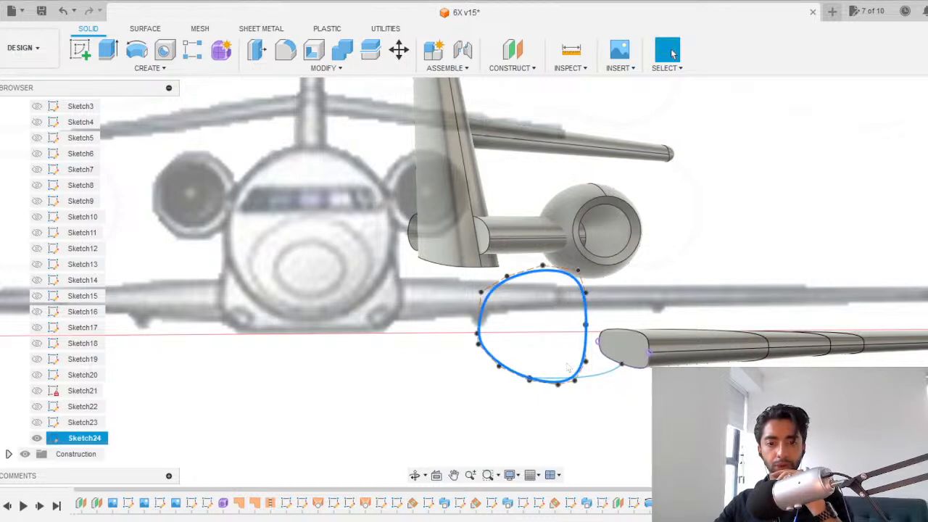
left_click(603, 379)
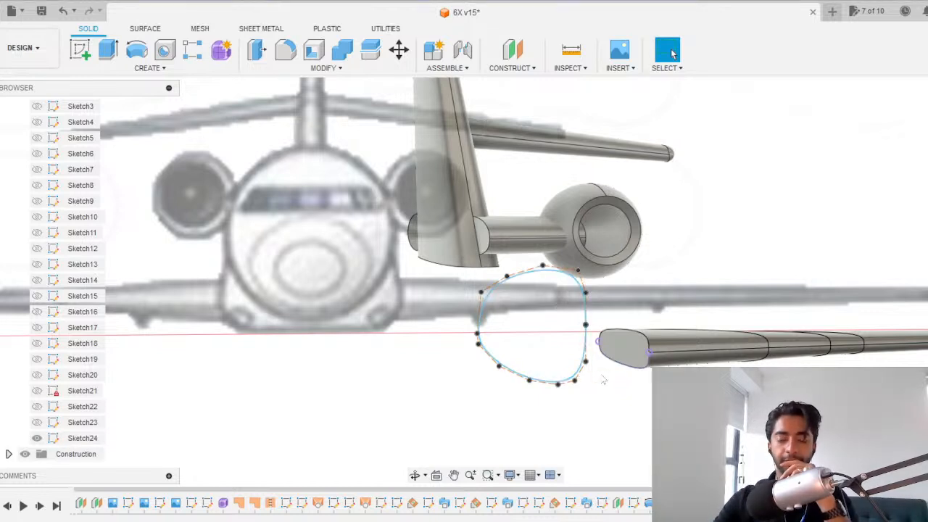
double_click(603, 378)
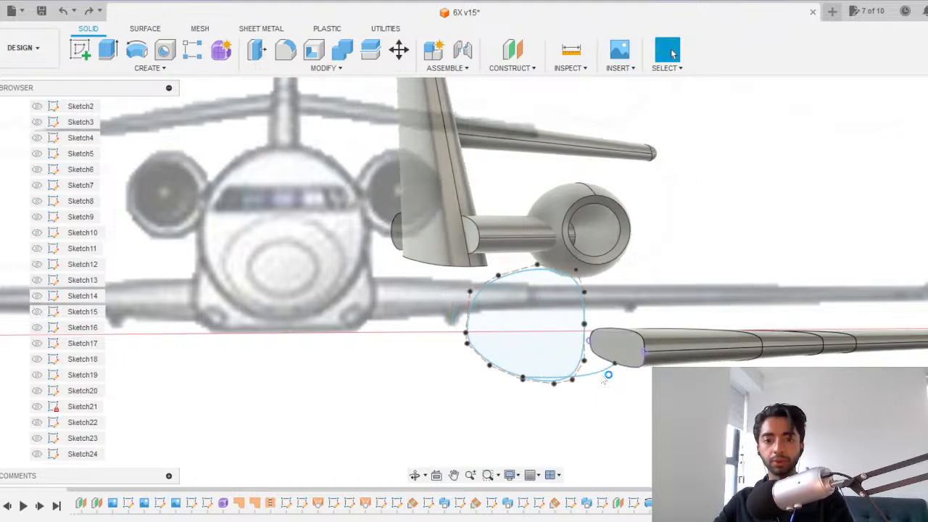
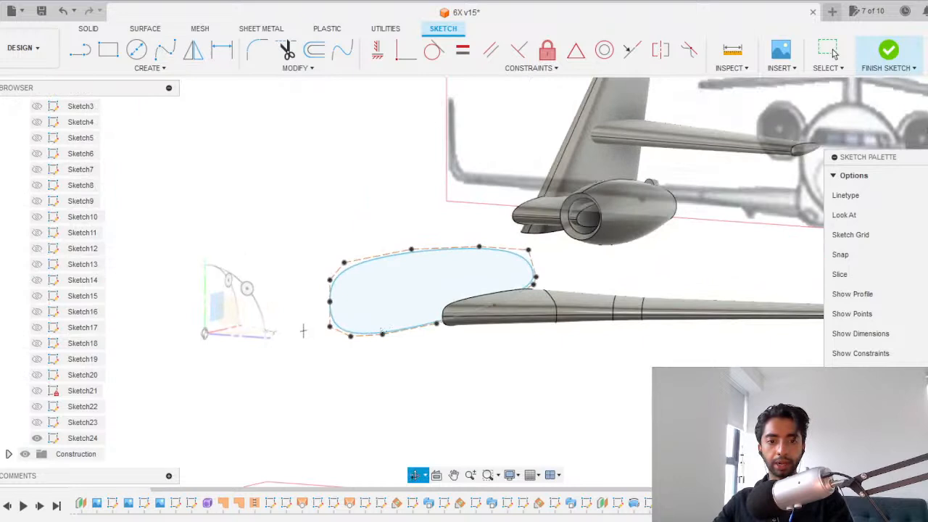
Draw a new rail spline from the lower edge of the fairing profile to the lower edge of the wing-root face.
scroll(435, 324, "up", 8)
scroll(451, 319, "up", 2)
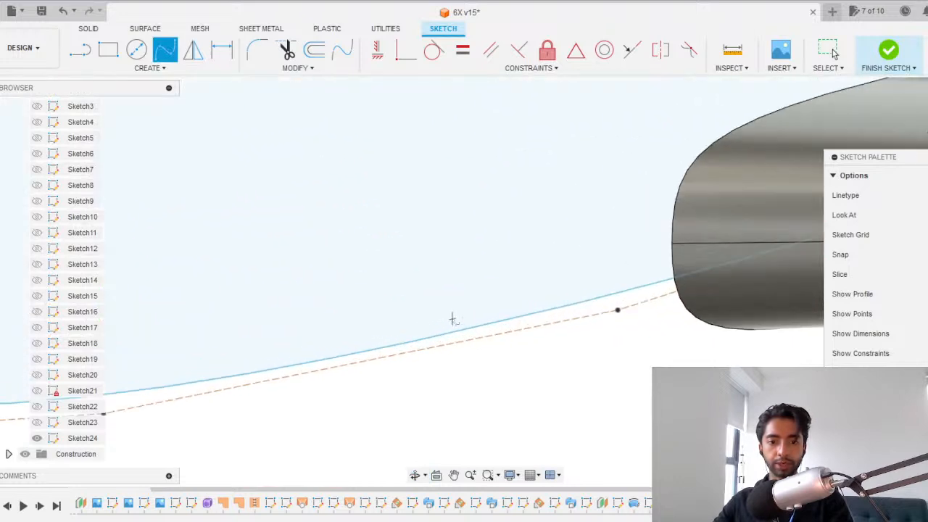
left_click(561, 307)
middle_click_drag(590, 346, 207, 357, "shift")
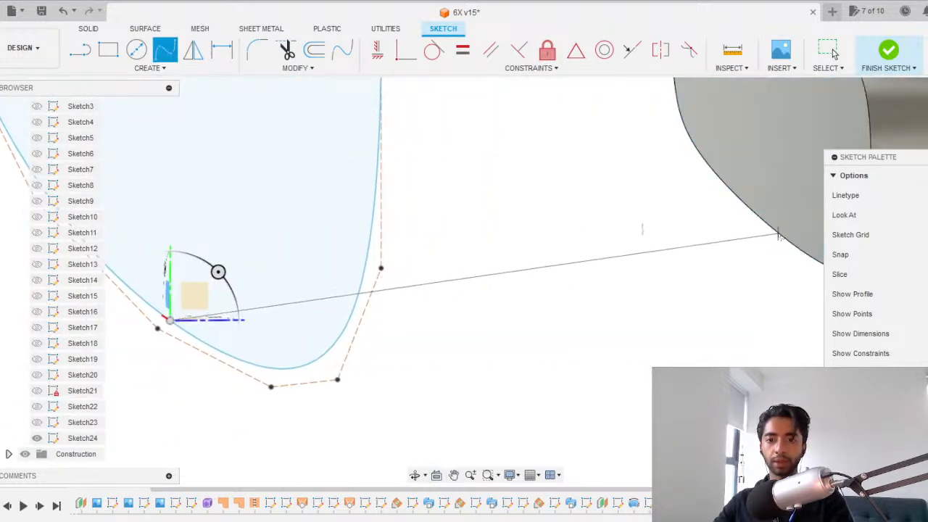
left_click(775, 234)
key("ctrl+z")
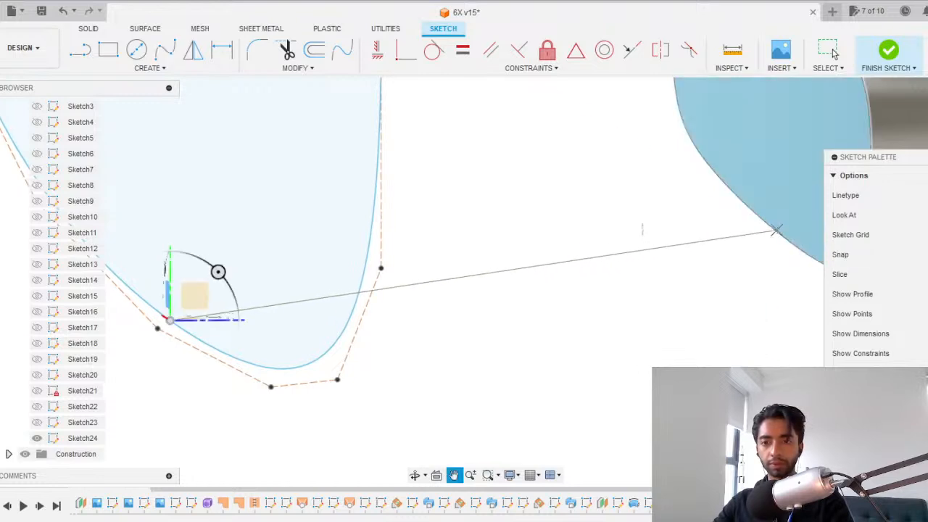
middle_click_drag(776, 230, 704, 250)
scroll(569, 251, "up", 4)
mouse_move(563, 255)
middle_mouse_down("shift")
mouse_move(590, 263)
mouse_move(510, 263)
mouse_move(643, 225)
middle_mouse_up("shift")
scroll(575, 323, "down", 5)
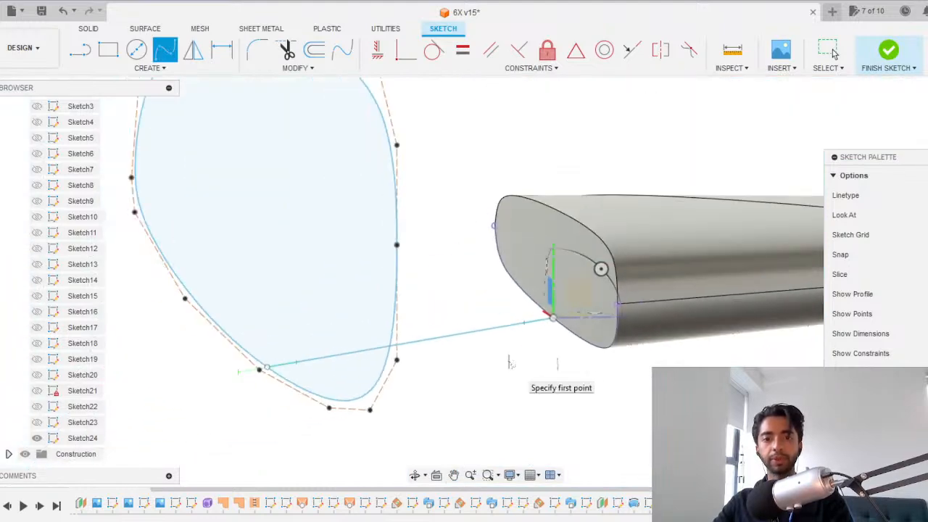
Select the new rail spline and activate its tangent handle at the wing-root end.
middle_click_drag(545, 363, 434, 301, "shift")
left_click(511, 282)
mouse_move(191, 285)
middle_mouse_down()
mouse_move(294, 283)
mouse_move(395, 311)
mouse_move(308, 156)
middle_mouse_up()
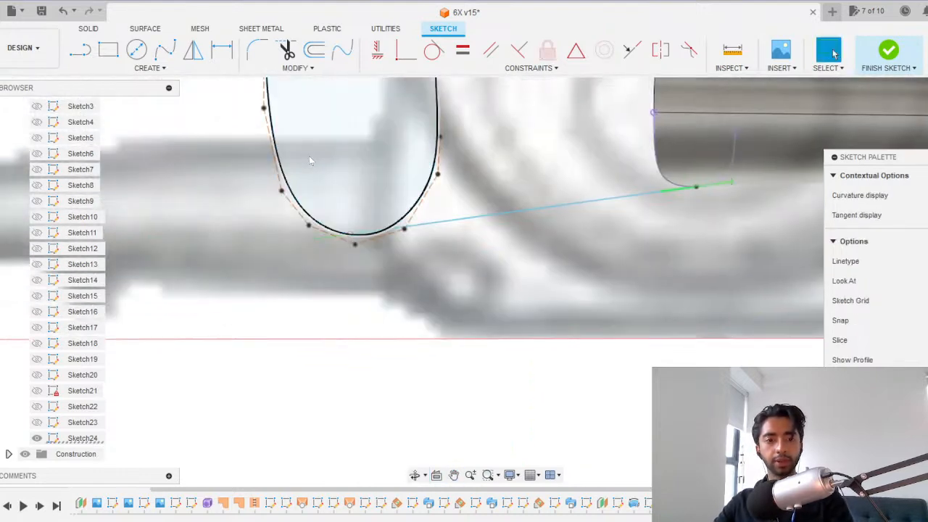
middle_click_drag(551, 224, 704, 201, "shift")
right_click(736, 209)
left_click(738, 274)
middle_click_drag(735, 236, 713, 203, "shift")
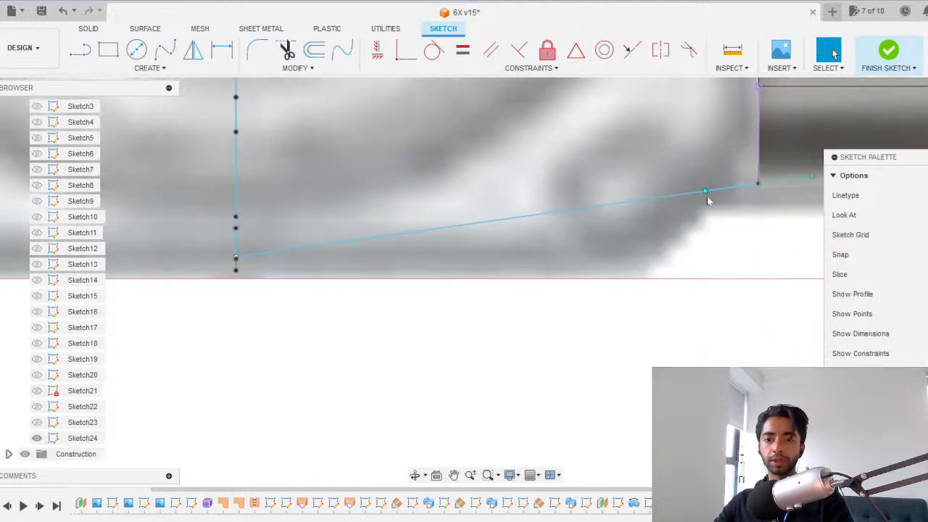
Move the wing-root tangent handle downward so the rail follows the belly contour of the front-view canvas, and finish the sketch.
key("m")
middle_click_drag(598, 167, 421, 210)
left_click_drag(476, 217, 497, 243)
scroll(305, 308, "down", 4)
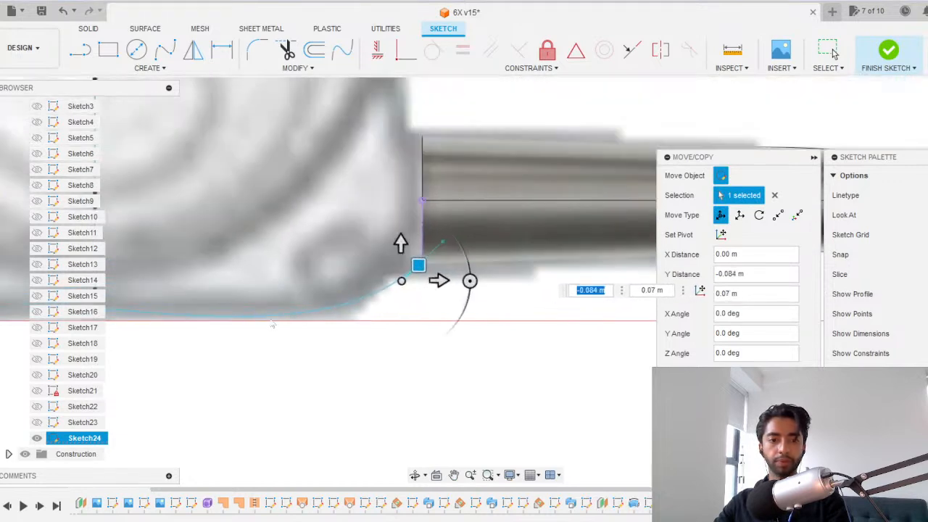
middle_click_drag(392, 270, 490, 254)
left_click_drag(502, 252, 503, 247)
key("Return")
scroll(457, 346, "down", 3)
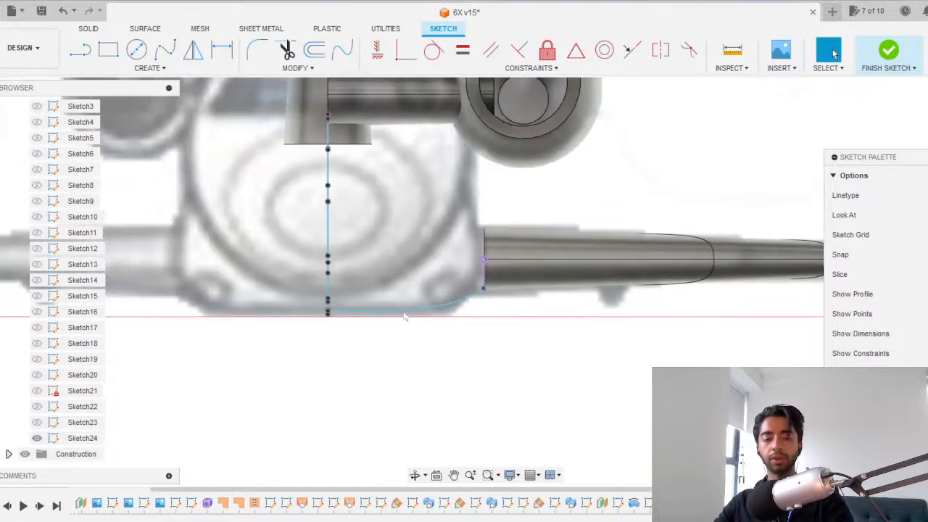
middle_click_drag(429, 317, 339, 322, "shift")
left_click(889, 58)
left_click(173, 60)
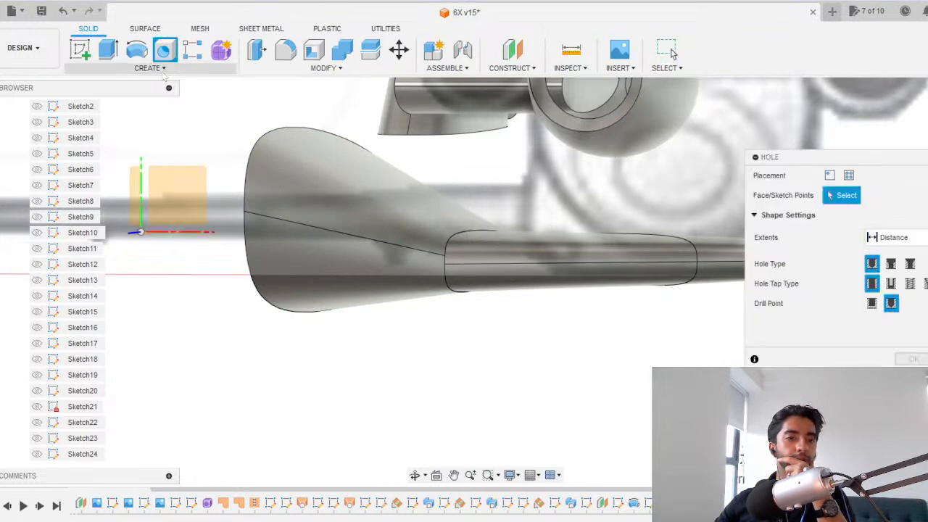
key("Escape")
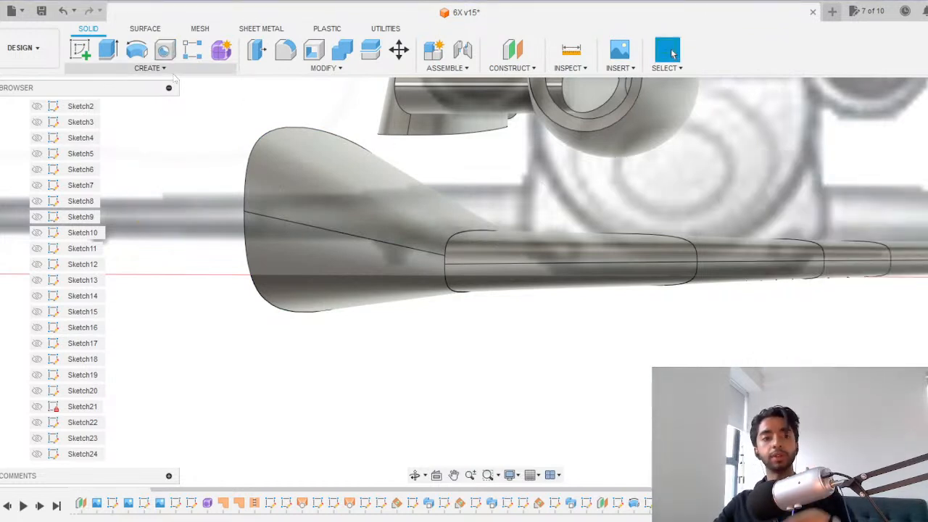
left_click(149, 68)
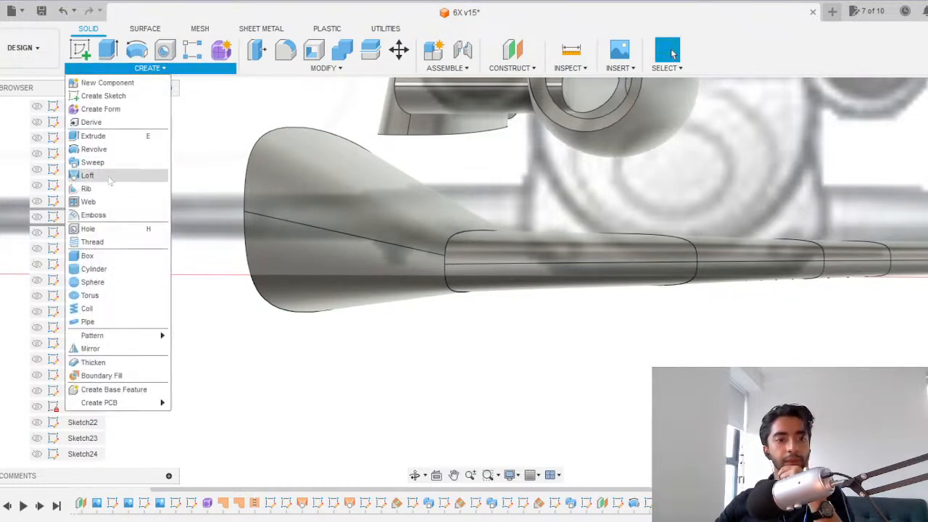
left_click(124, 176)
key("Escape")
Edit the fairing loft and add the lower Sketch24 spline as its rail.
double_click(718, 503)
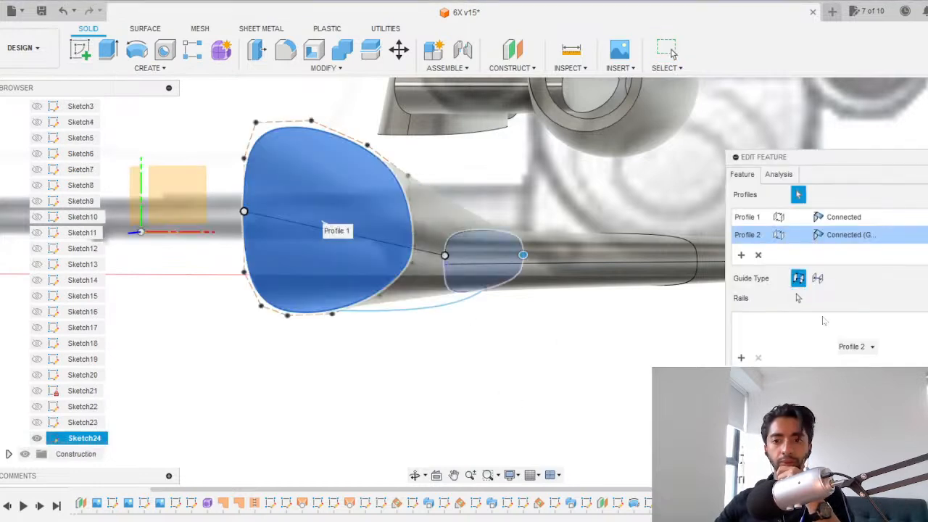
left_click(395, 317)
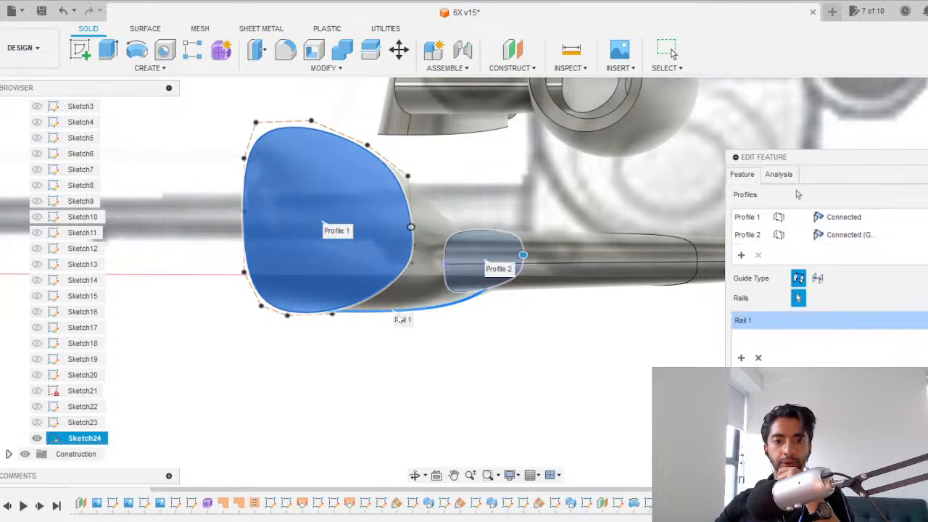
key("Return")
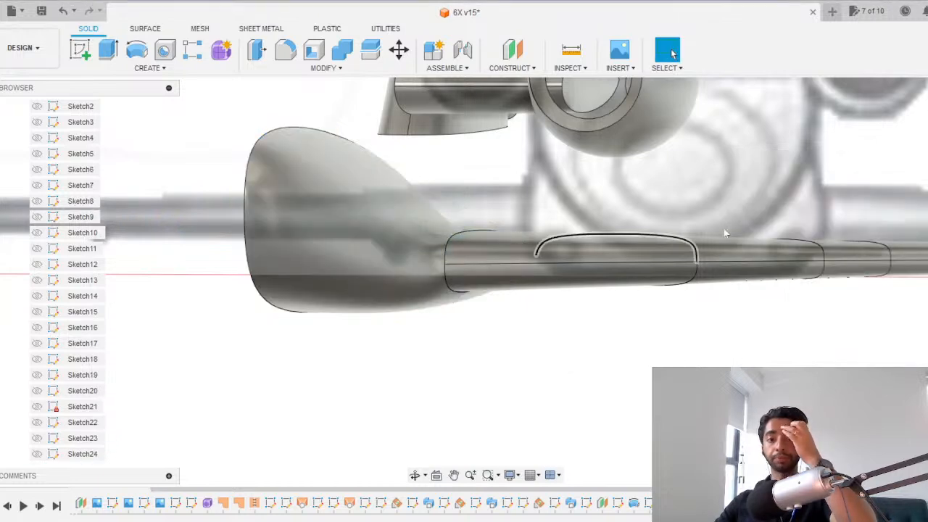
scroll(414, 327, "up", 5)
scroll(414, 327, "down", 1)
middle_click_drag(395, 88, 365, 206)
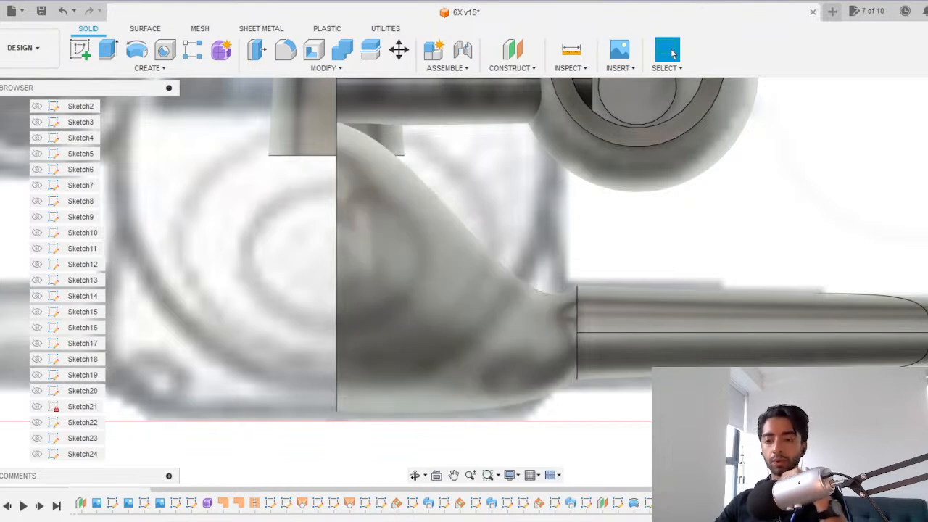
Reopen Sketch24 and draw a rail spline from the fairing profile's upper edge to the upper edge of the wing-root face.
double_click(53, 454)
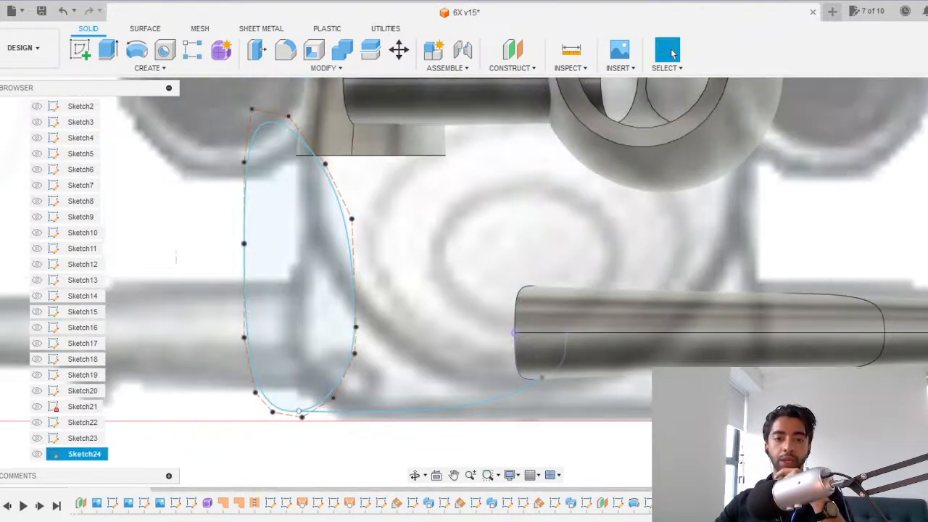
scroll(450, 304, "down", 3)
scroll(450, 305, "down", 3)
mouse_move(319, 338)
middle_mouse_down("shift")
mouse_move(405, 341)
mouse_move(554, 385)
mouse_move(335, 288)
middle_mouse_up("shift")
left_click(335, 288)
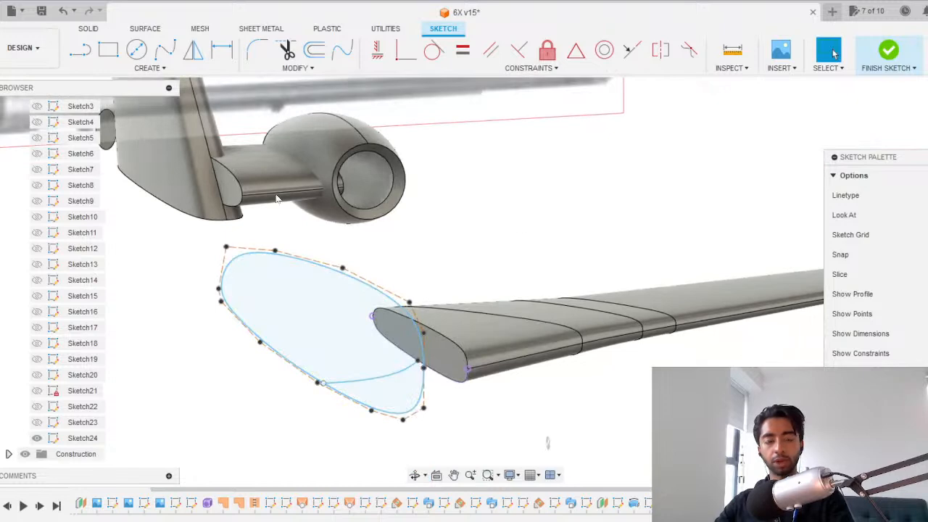
left_click(169, 55)
middle_click_drag(276, 280, 225, 286, "shift")
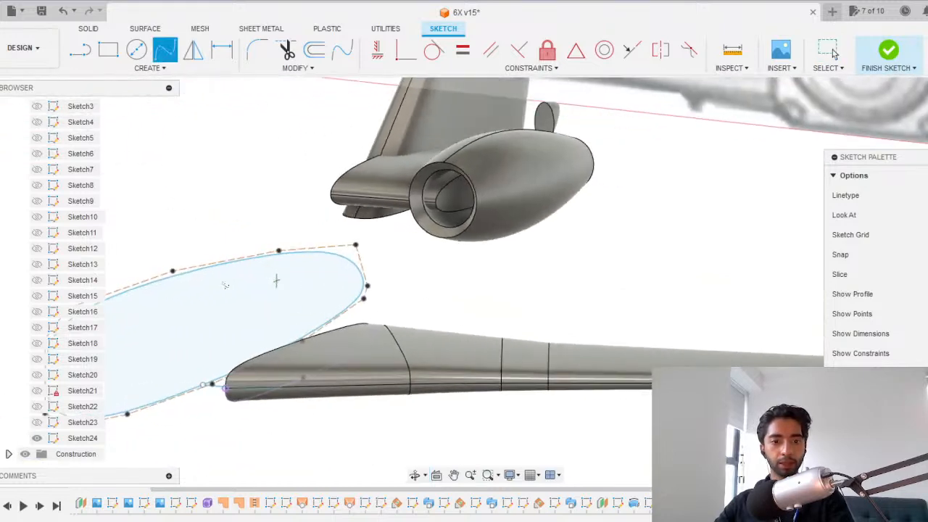
scroll(201, 270, "up", 5)
left_click(200, 268)
scroll(380, 351, "down", 7)
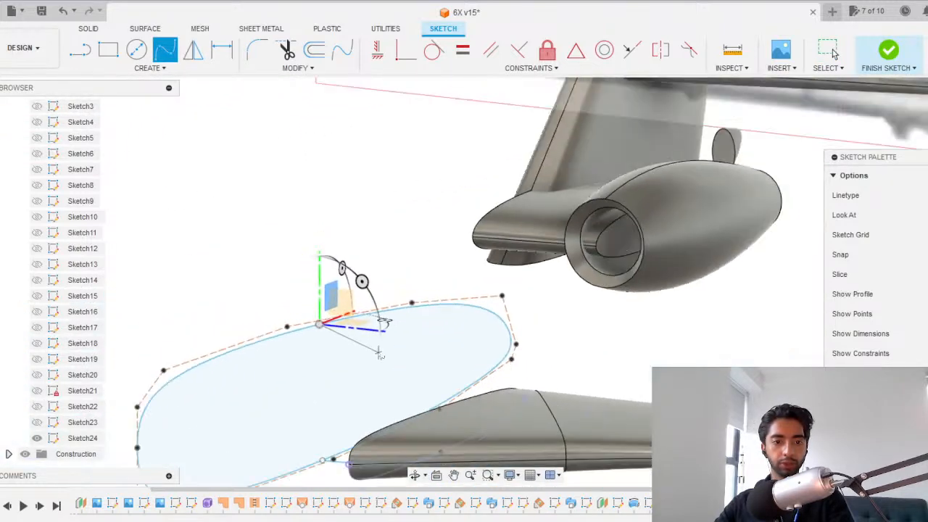
middle_click_drag(381, 357, 452, 376, "shift")
middle_click_drag(388, 373, 449, 355, "shift")
scroll(449, 355, "up", 5)
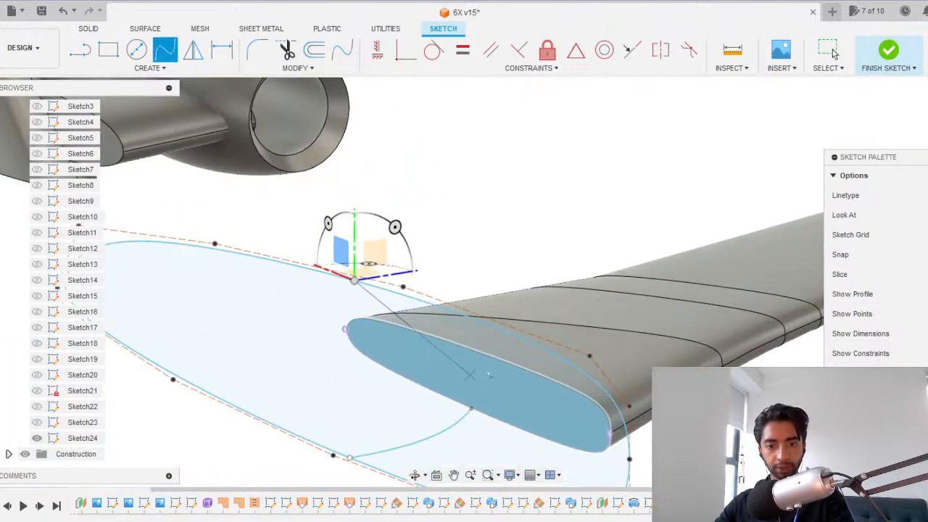
left_click(492, 357)
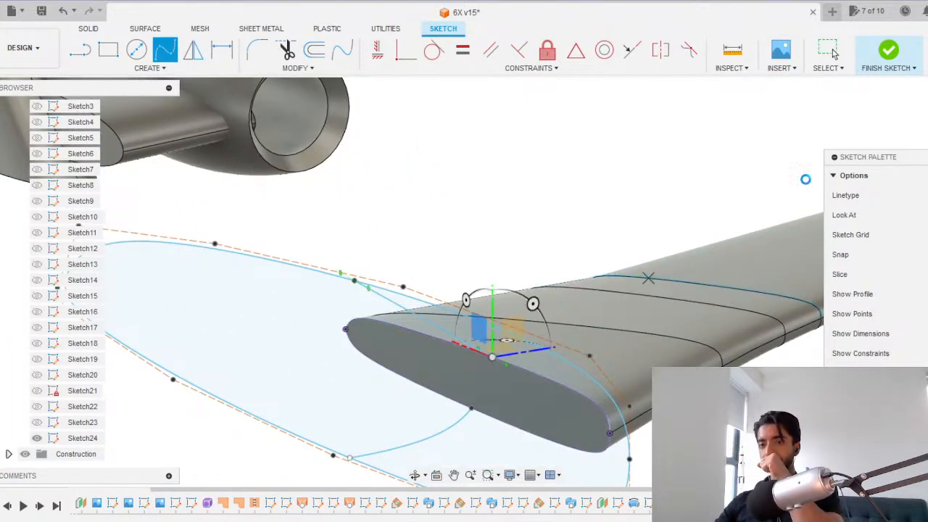
left_click(832, 50)
Activate the upper spline's wing-root tangent handle, move it 0.154 m in Y and 0.106 m in Z, and finish the sketch.
left_click(927, 109)
scroll(365, 305, "up", 3)
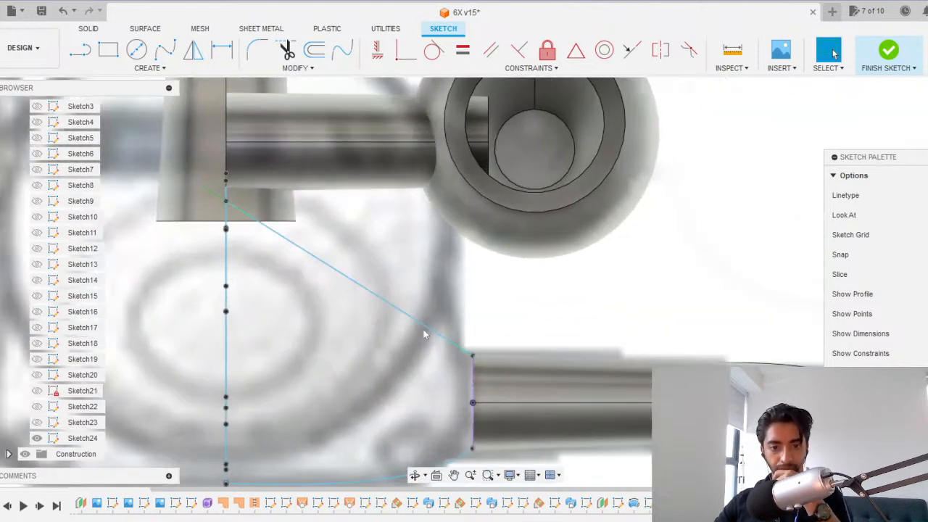
right_click(468, 353)
left_click(473, 419)
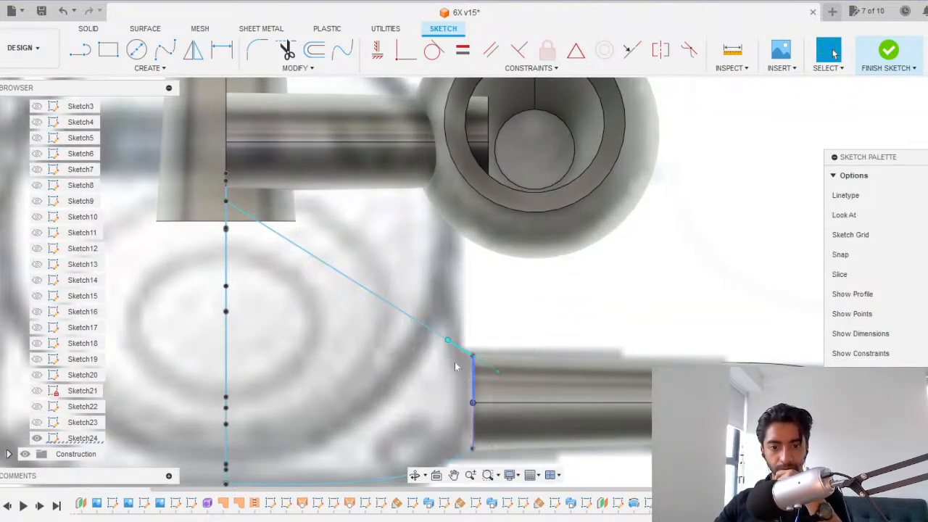
left_click(449, 339)
key("m")
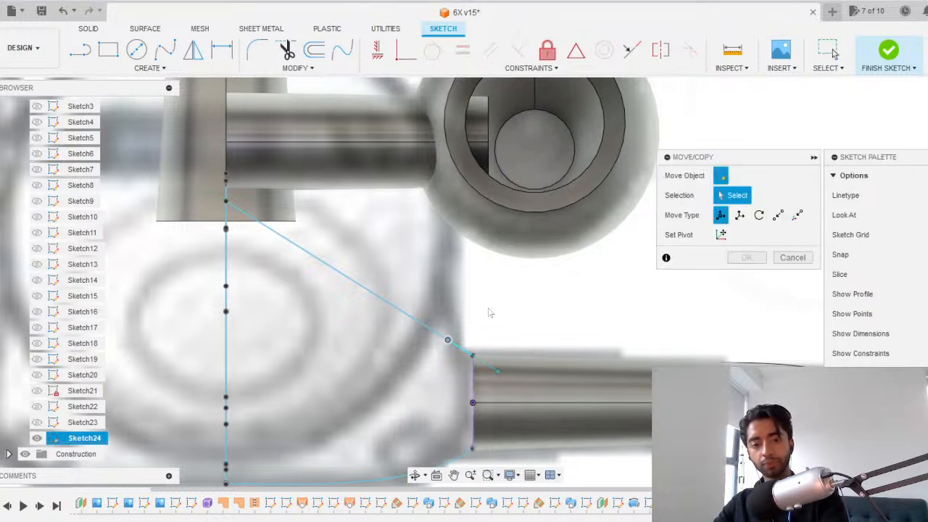
left_click_drag(447, 339, 479, 304)
scroll(394, 288, "down", 5)
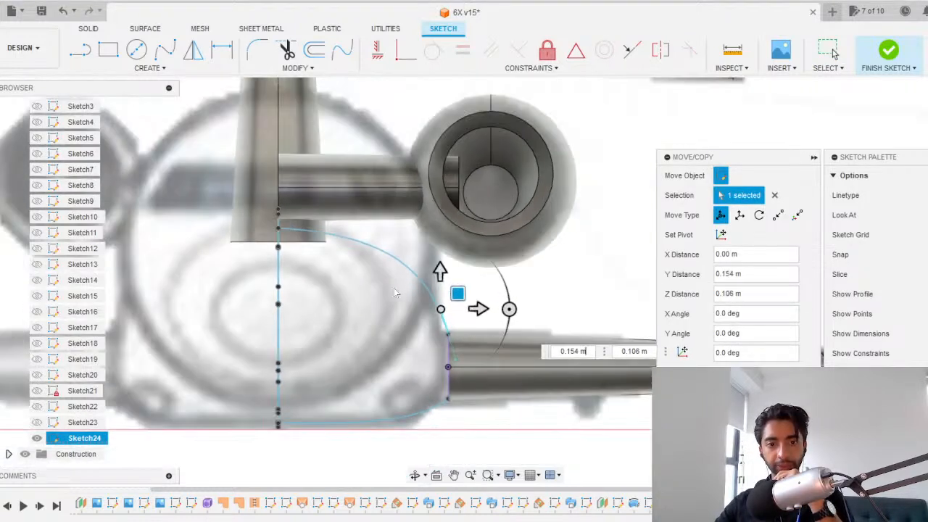
middle_click_drag(305, 327, 282, 327, "shift")
middle_click_drag(137, 319, 553, 263)
mouse_move(484, 268)
middle_mouse_down("shift")
mouse_move(475, 273)
mouse_move(491, 276)
middle_mouse_up("shift")
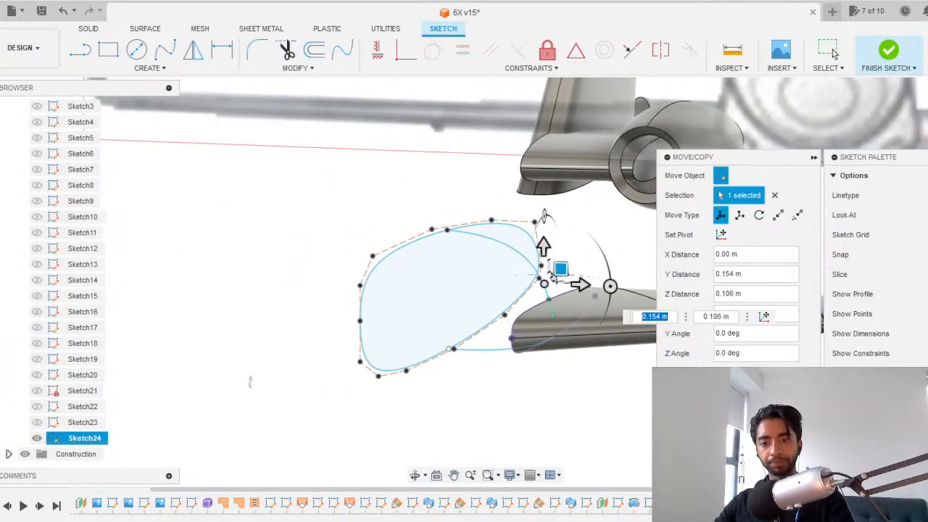
key("Return")
left_click(888, 52)
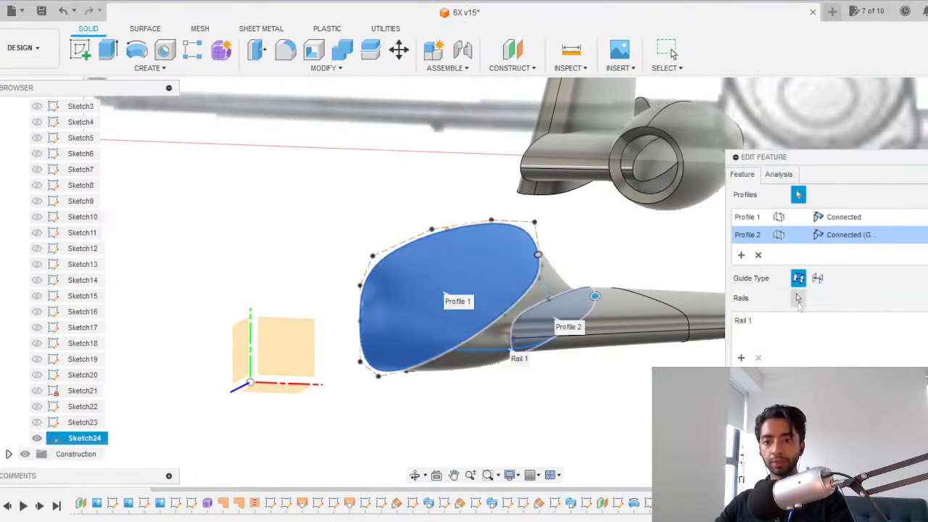
Edit the fairing loft by adding the upper Sketch24 spline as its second rail, and check its shape against the canvases.
left_click(797, 298)
left_click(538, 275)
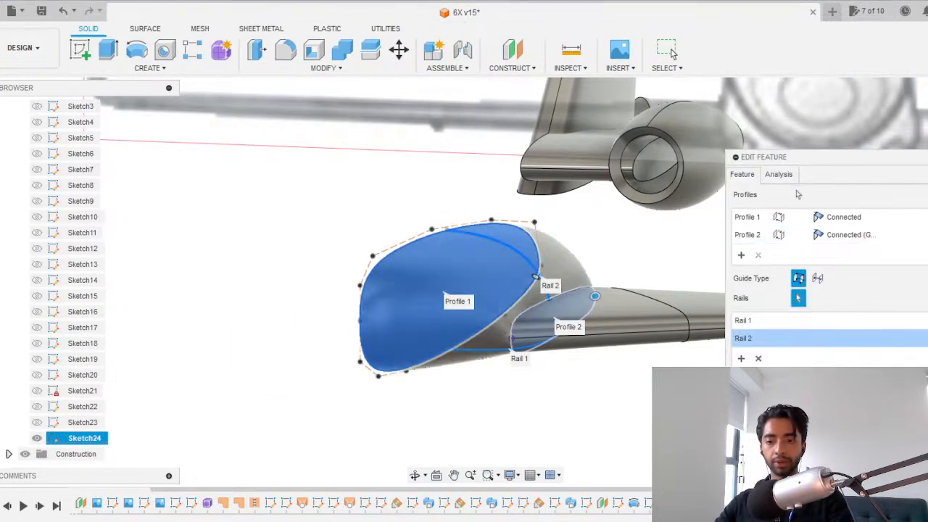
left_click(927, 109)
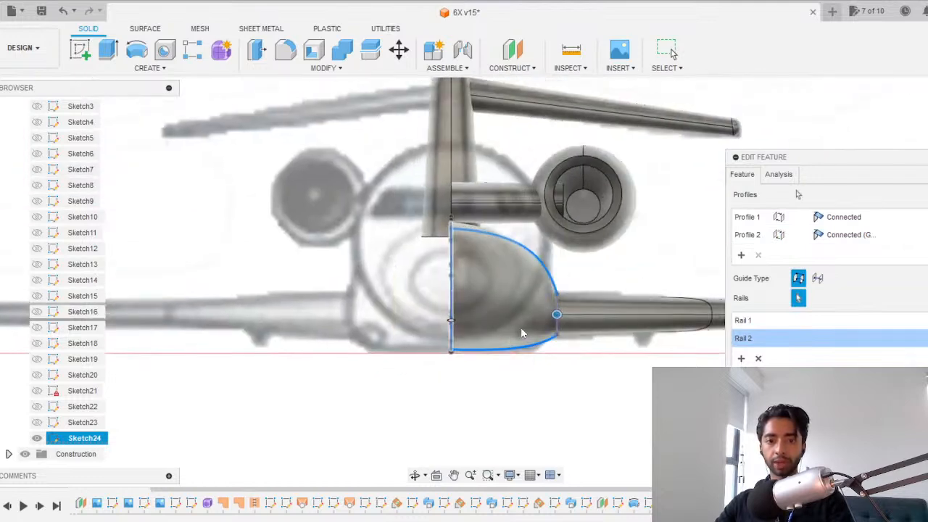
scroll(520, 328, "up", 4)
scroll(521, 330, "down", 2)
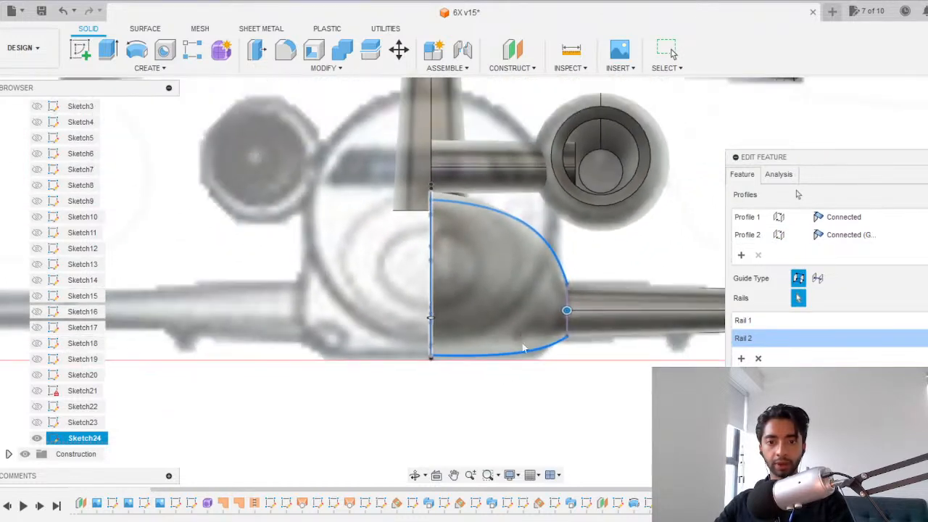
middle_click_drag(522, 331, 507, 345, "shift")
scroll(406, 337, "down", 2)
middle_click_drag(377, 335, 11, 360, "shift")
middle_click_drag(464, 348, 699, 216, "shift")
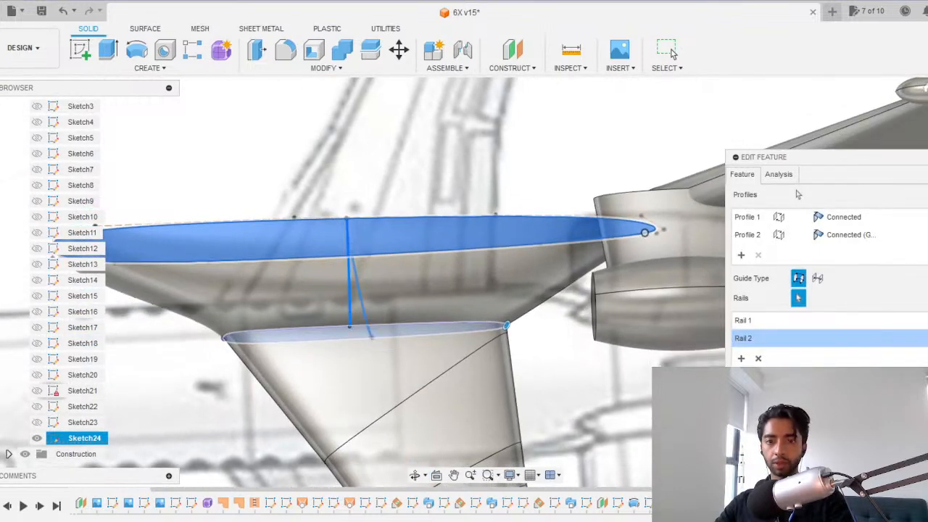
scroll(432, 315, "down", 2)
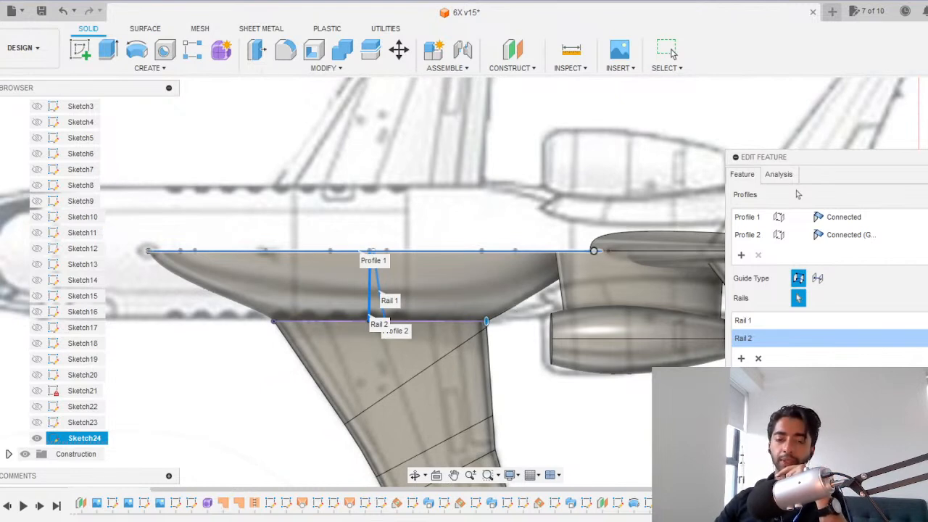
key("Return")
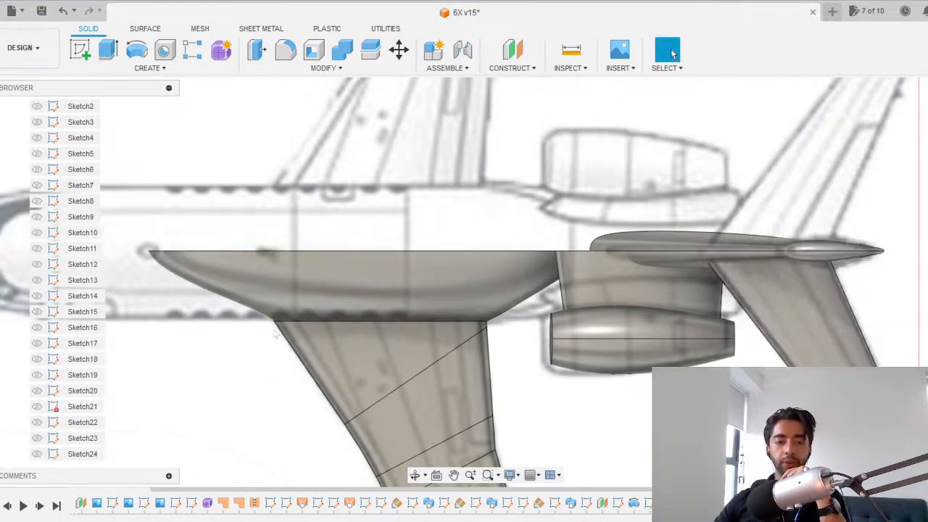
Show the hidden Body4 and Body15 bodies.
scroll(62, 195, "up", 5)
scroll(63, 196, "up", 3)
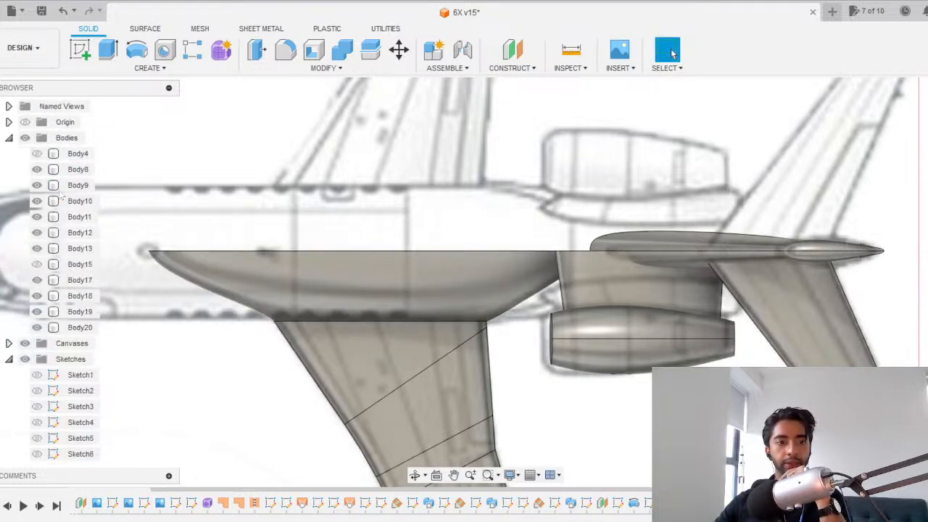
left_click(36, 155)
left_click(36, 265)
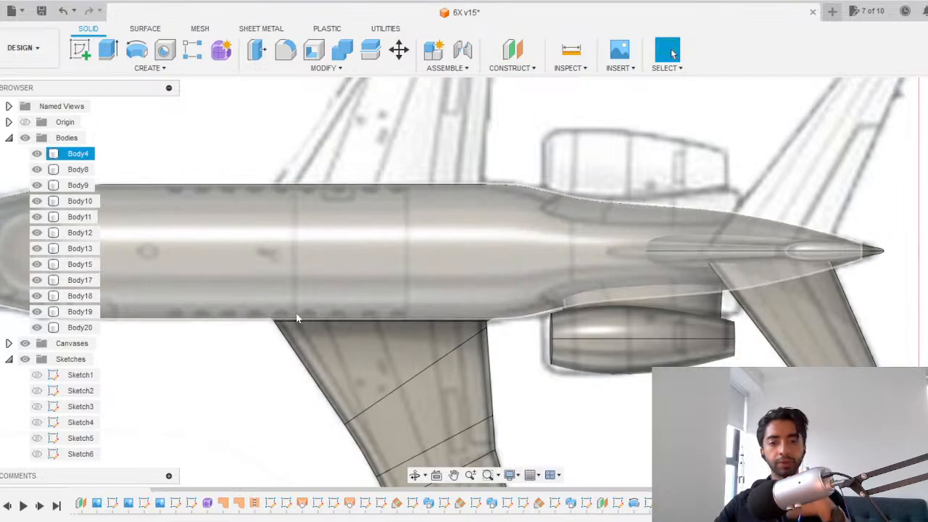
Examine how the belly fairing blends into the fuselage and the wing root.
scroll(297, 317, "down", 3)
middle_click_drag(418, 356, 478, 259, "shift")
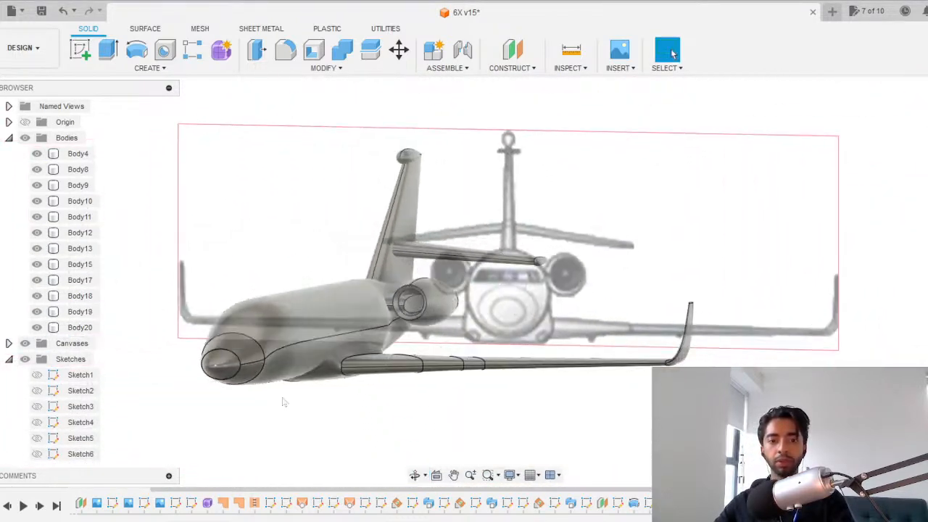
scroll(283, 403, "up", 5)
left_click(423, 316)
middle_click_drag(421, 388, 357, 395, "shift")
left_click(357, 395)
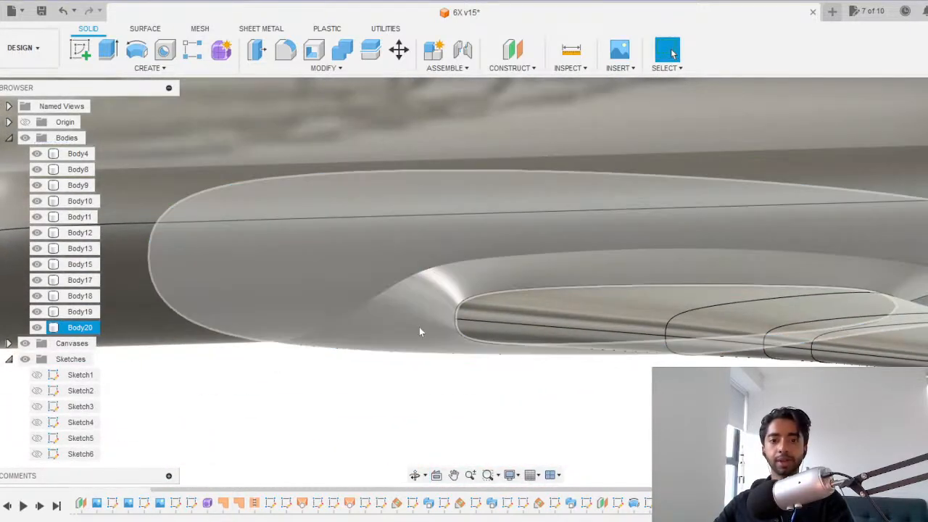
scroll(419, 327, "up", 3)
scroll(419, 328, "down", 5)
middle_click_drag(419, 328, 466, 367, "shift")
left_click(466, 367)
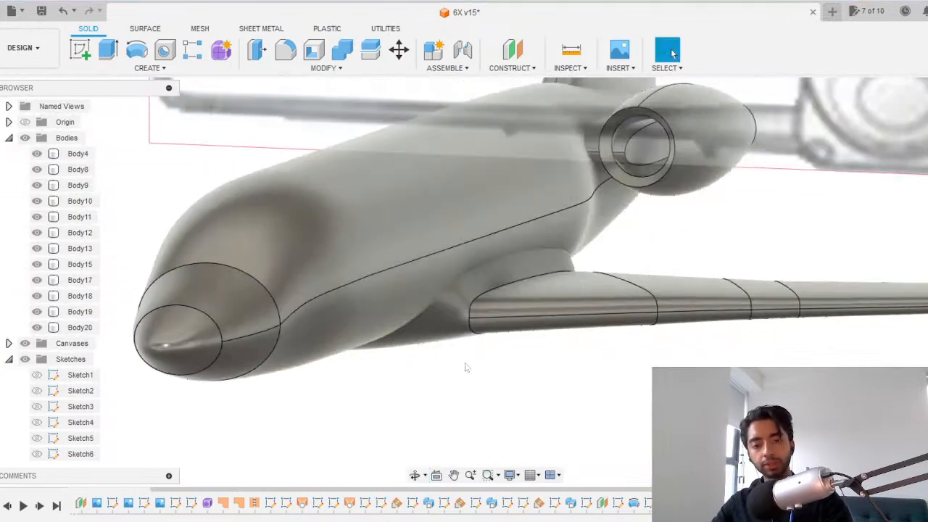
Save the design and review the whole aircraft beside its reference canvases.
key("ctrl+s")
left_click(486, 281)
scroll(348, 357, "down", 3)
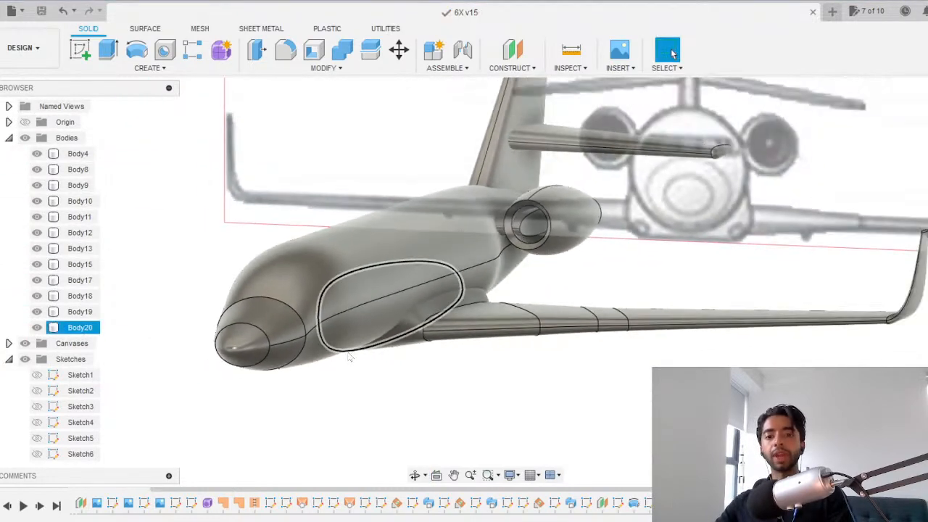
scroll(406, 358, "down", 3)
middle_click_drag(408, 358, 370, 355, "shift")
scroll(404, 305, "down", 4)
scroll(404, 305, "down", 2)
middle_click_drag(405, 305, 380, 327, "shift")
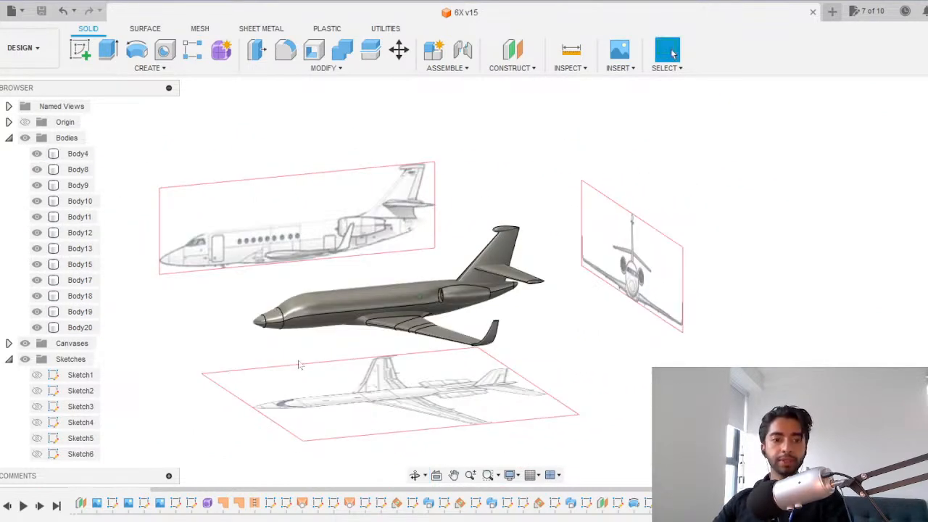
Rename the fuselage Body4 as Fuselage_Main and the vertical tail Body8 as VTail_Main.
scroll(308, 363, "up", 5)
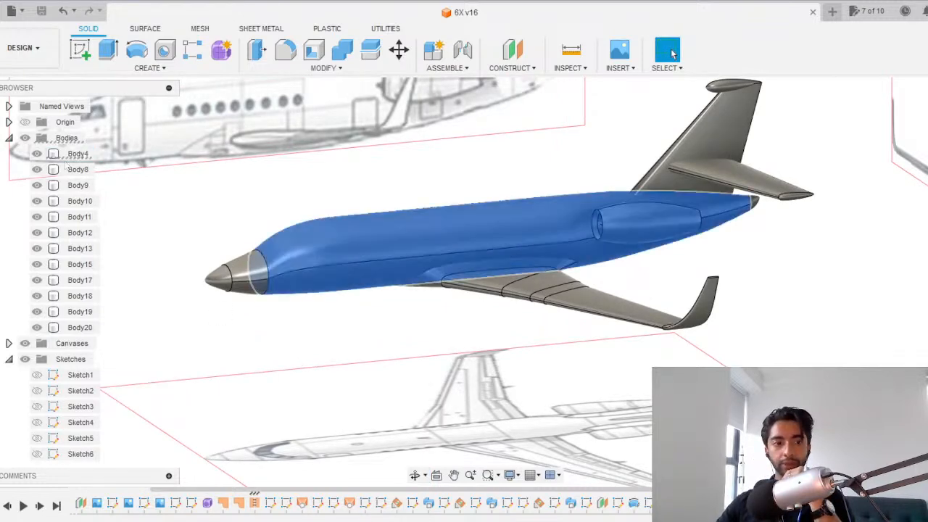
double_click(80, 153)
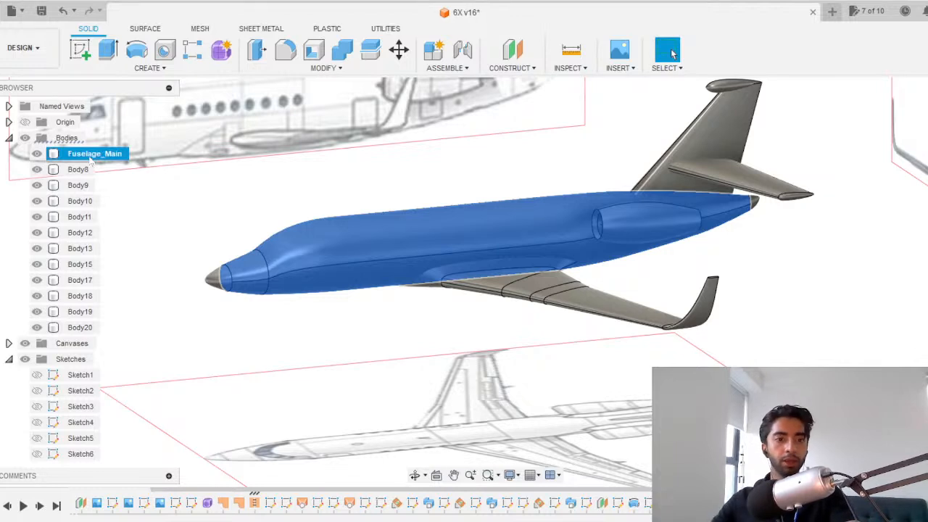
left_click(81, 170)
double_click(84, 171)
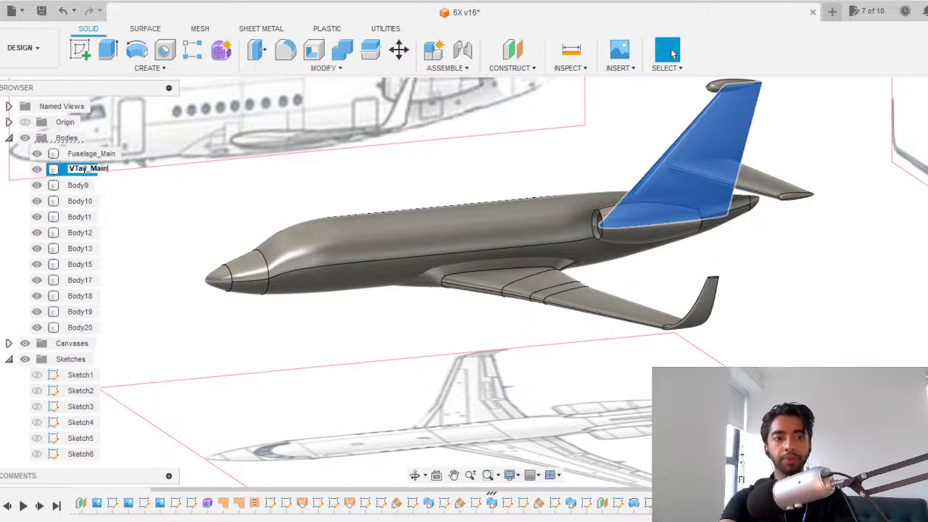
Rename the horizontal tail Body9 as HTail_Main and the engine Body10 as Engine_Main.
left_click(81, 184)
double_click(81, 185)
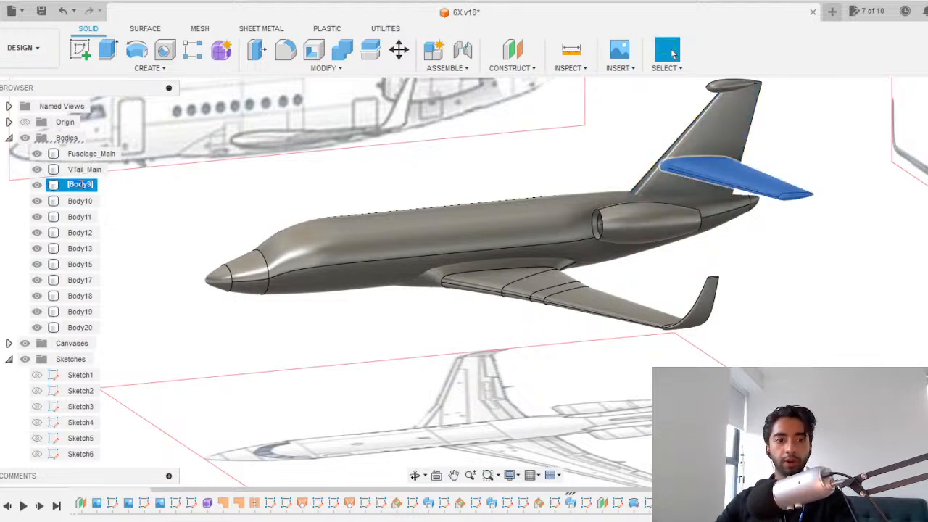
type("Main")
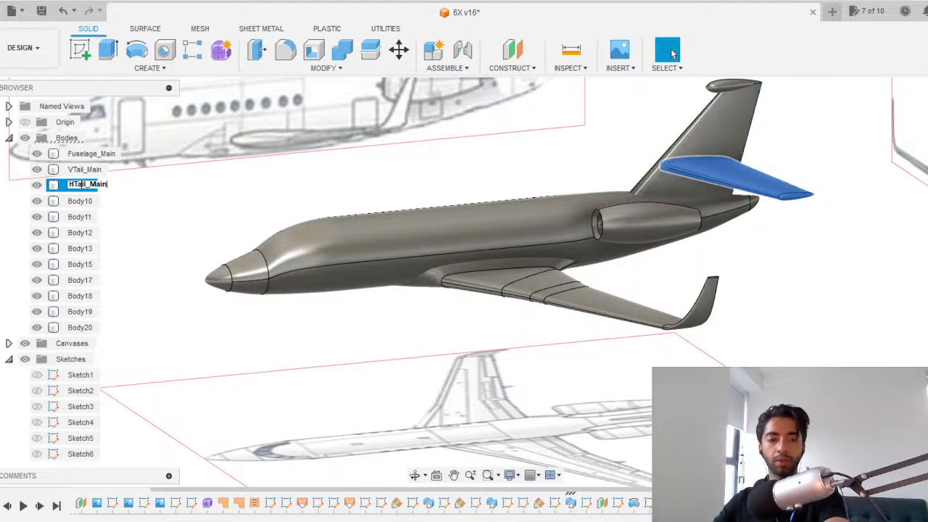
key("Tab")
type("Engine_M")
key("Return")
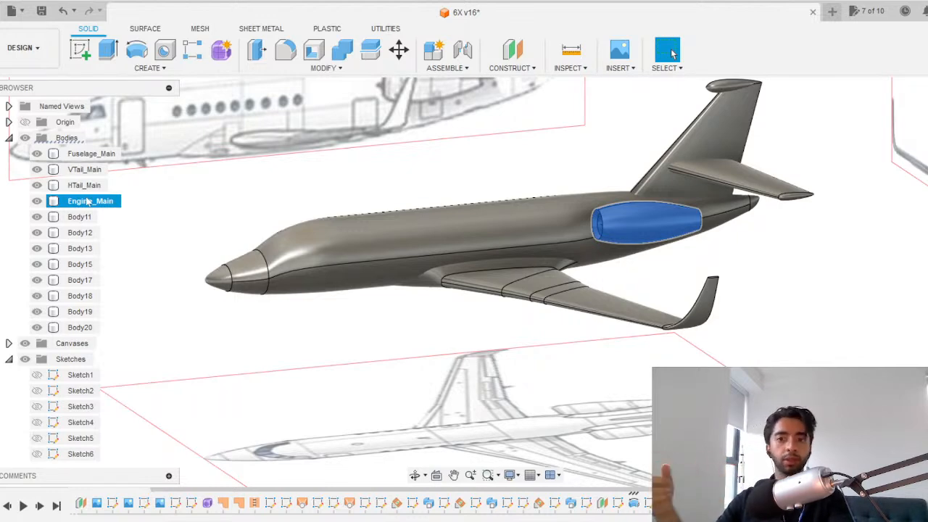
Rename the engine mount Body11 as Engine_Pylon.
double_click(85, 216)
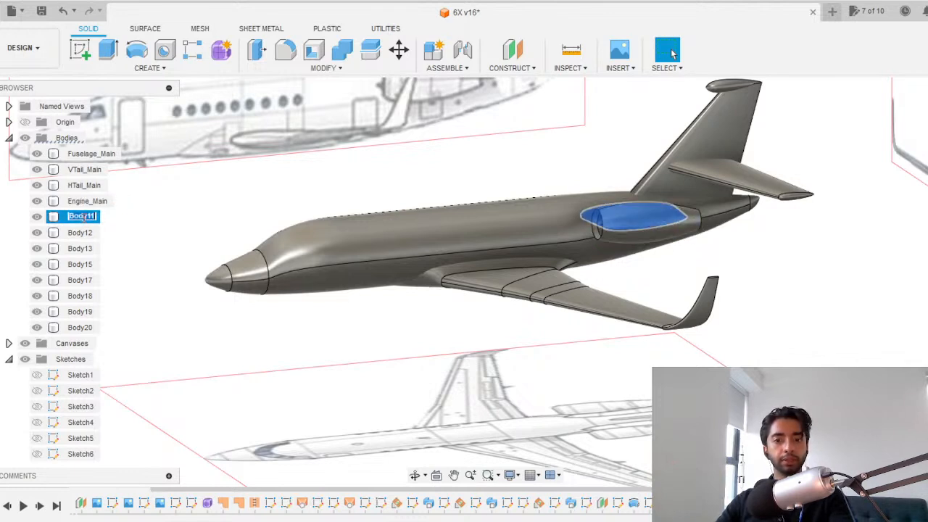
type("E")
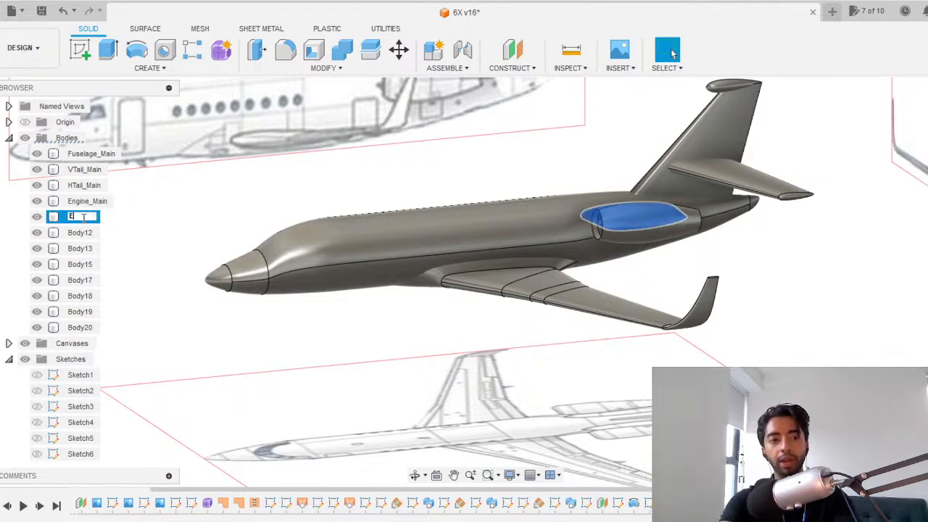
type("ngine_P")
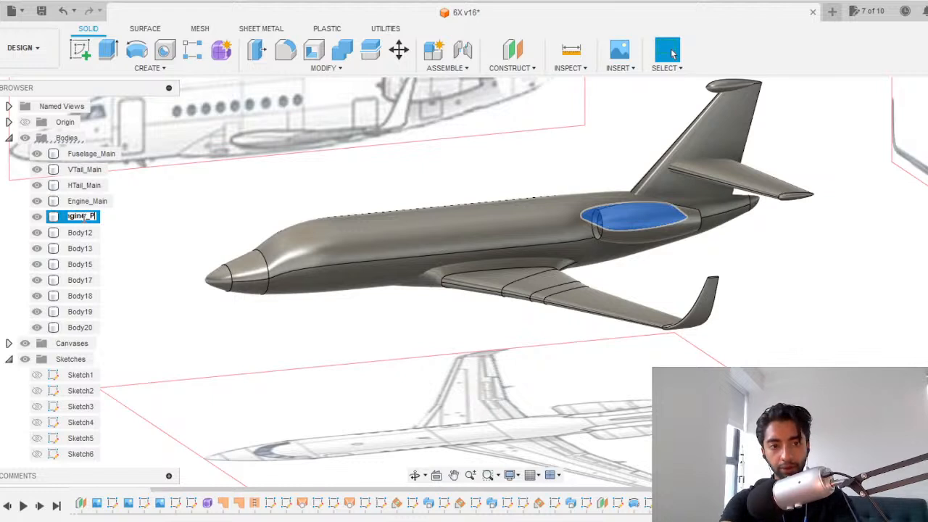
type("ylon")
key("Return")
Rename the horizontal tail's tip body, Body12, as HTail_Tip.
left_click(81, 233)
left_click(81, 233)
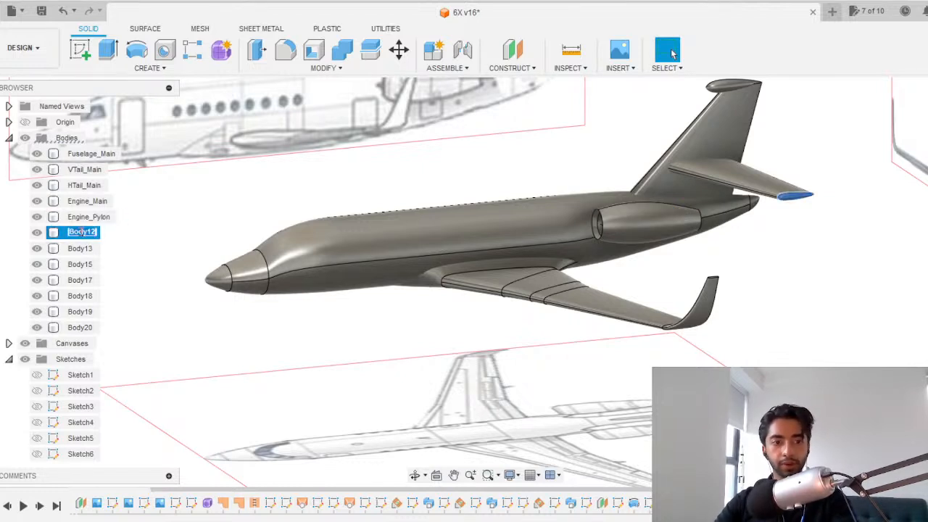
type("HTail")
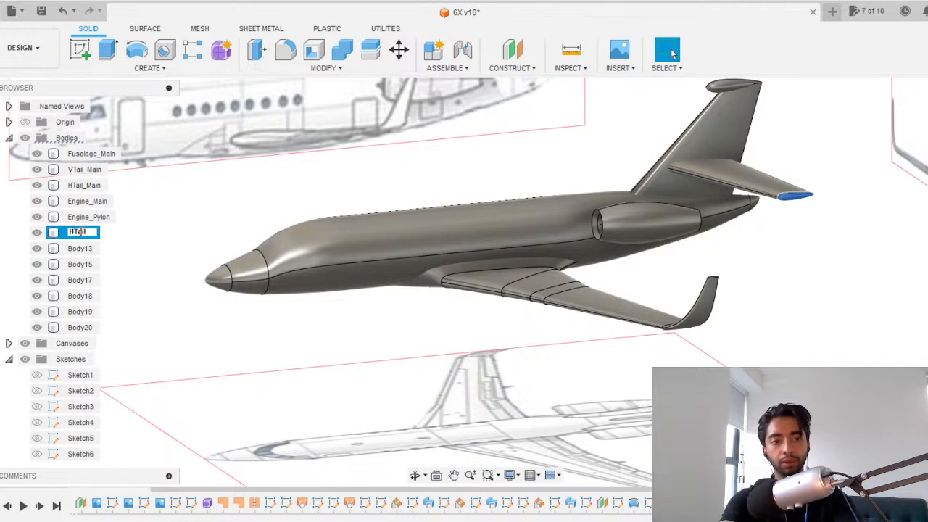
type("_T")
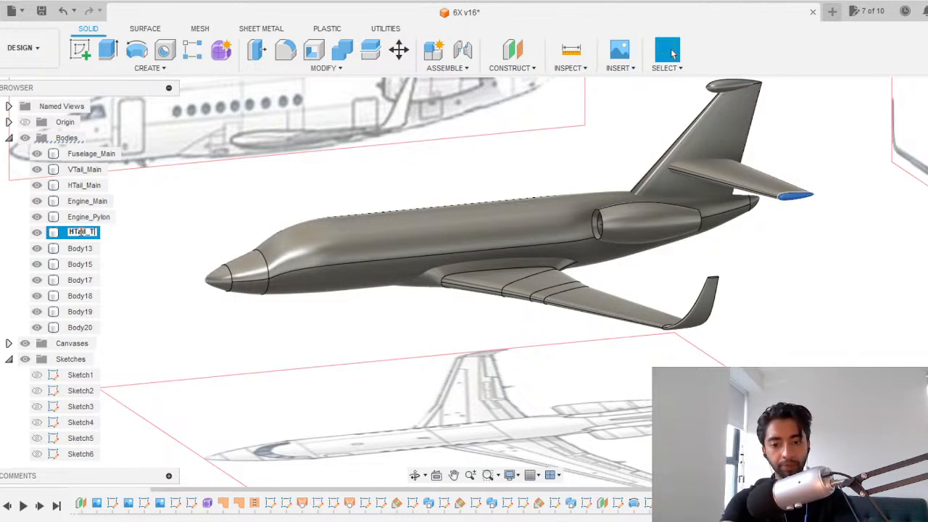
type("ip")
key("Return")
Rename the vertical tail's tip body, Body13, as VTail_Tip.
left_click(81, 248)
left_click(82, 247)
type("V")
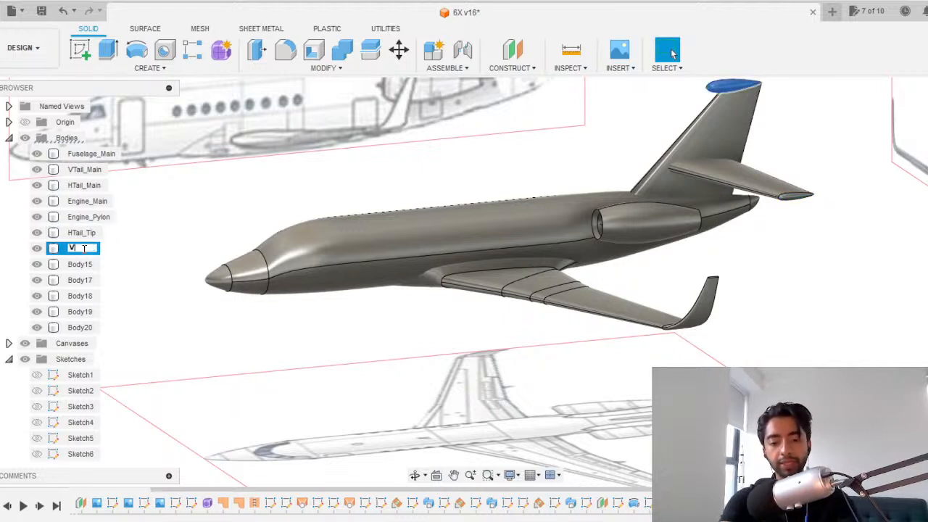
type("Tail_Tip")
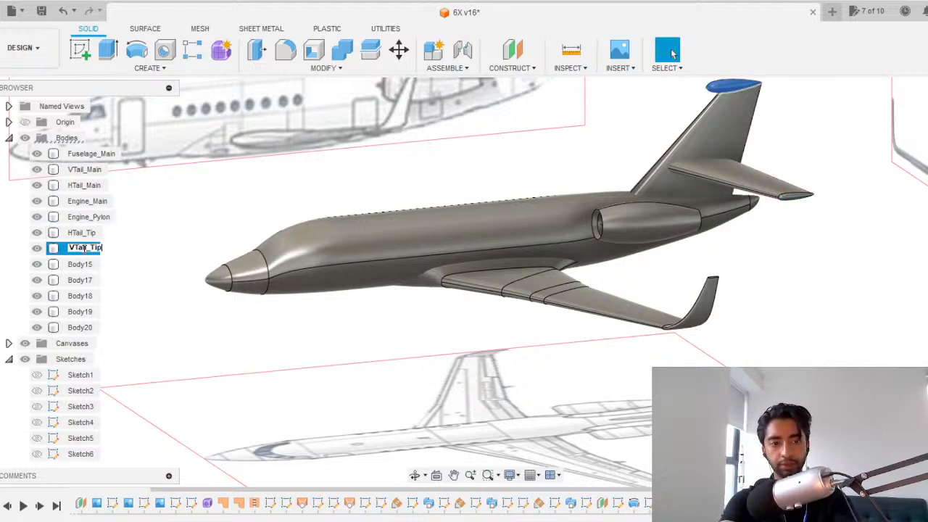
key("Return")
Rename the nose cone Body15 as Fuselage_Nose and the tail-end Body17 as Fuselage_Back.
left_click(87, 265)
double_click(87, 265)
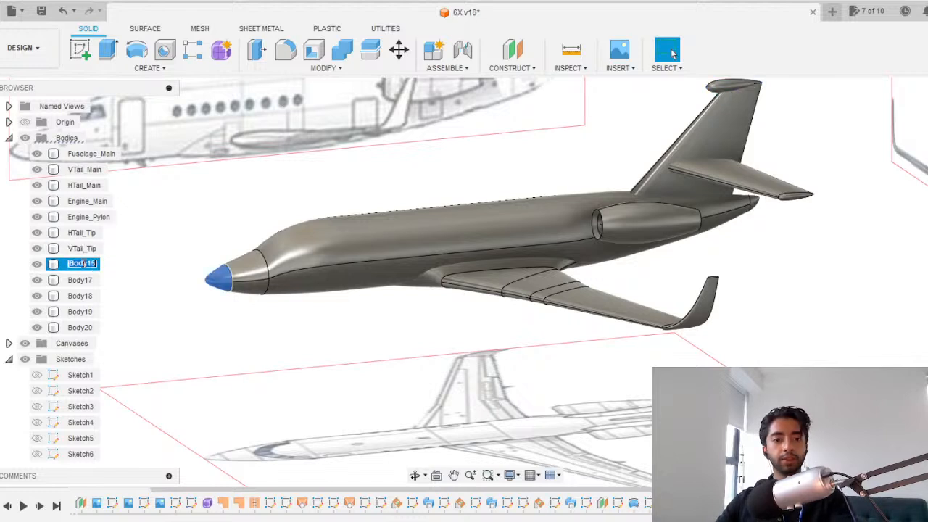
type("Fuselage_Nose")
key("Return")
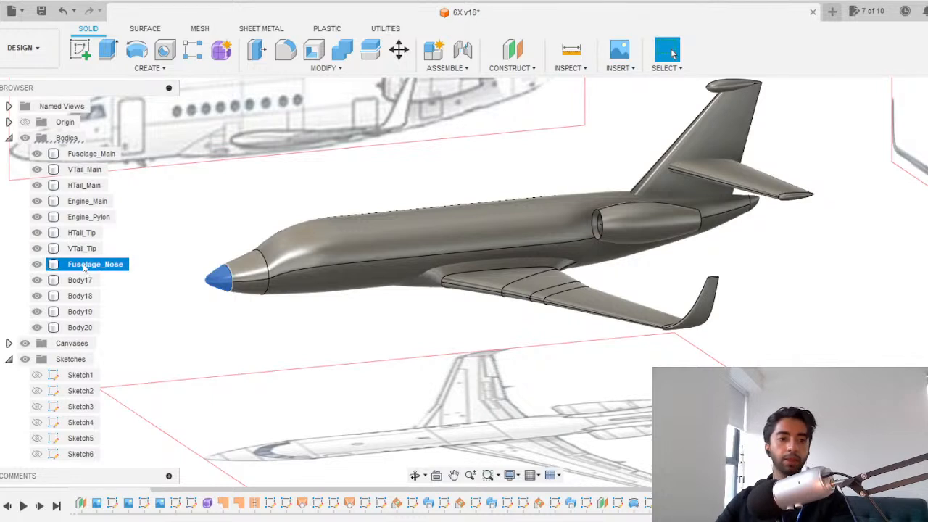
double_click(84, 280)
type("Fuselage_Bac")
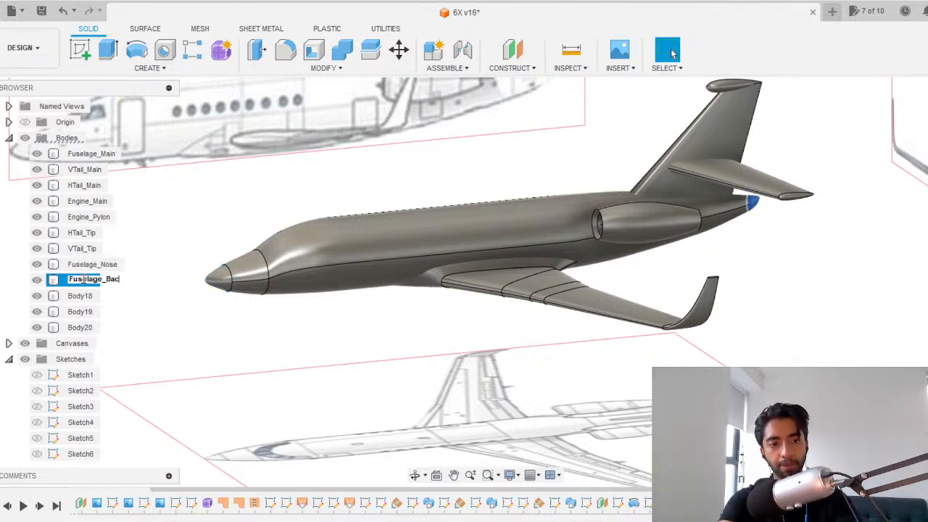
type("k")
key("Return")
Rename the winglet Body18 as Wing_Tip and the wing Body19 as Wing_Main.
double_click(81, 295)
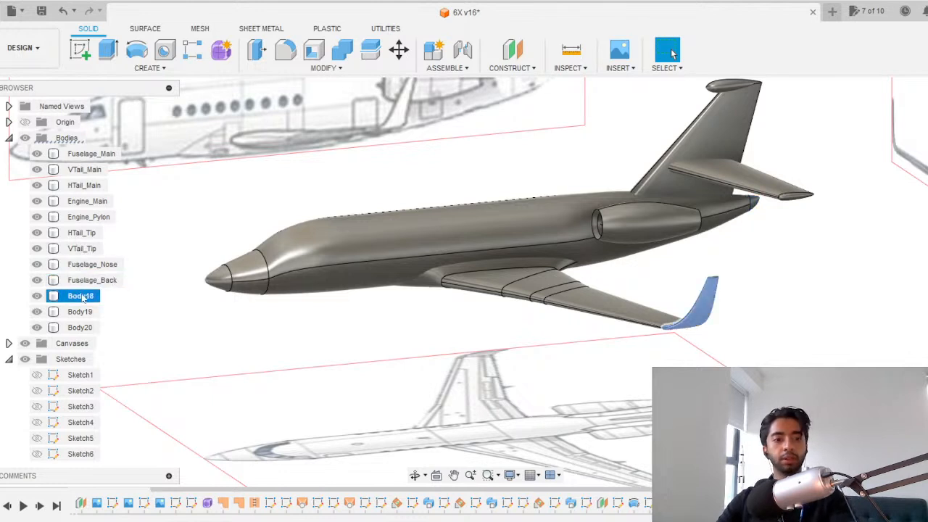
type("Wing")
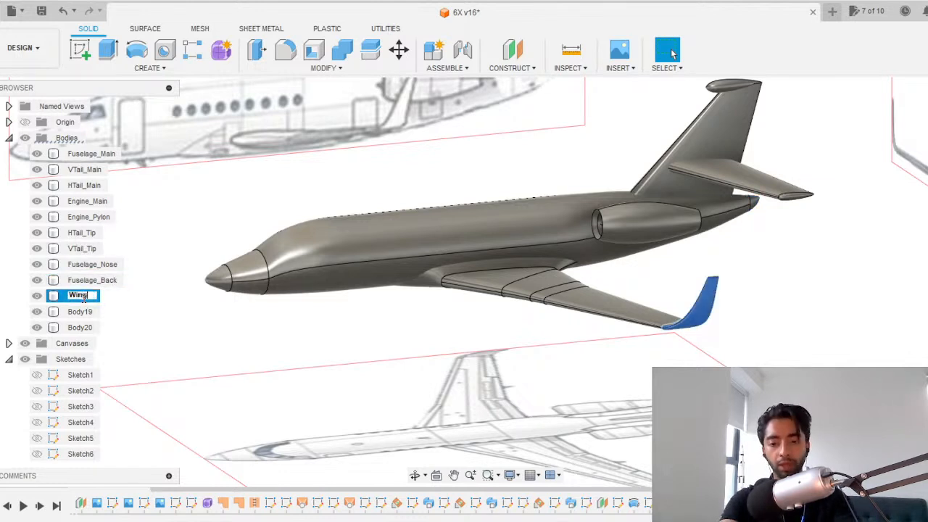
type("_Tip")
key("Return")
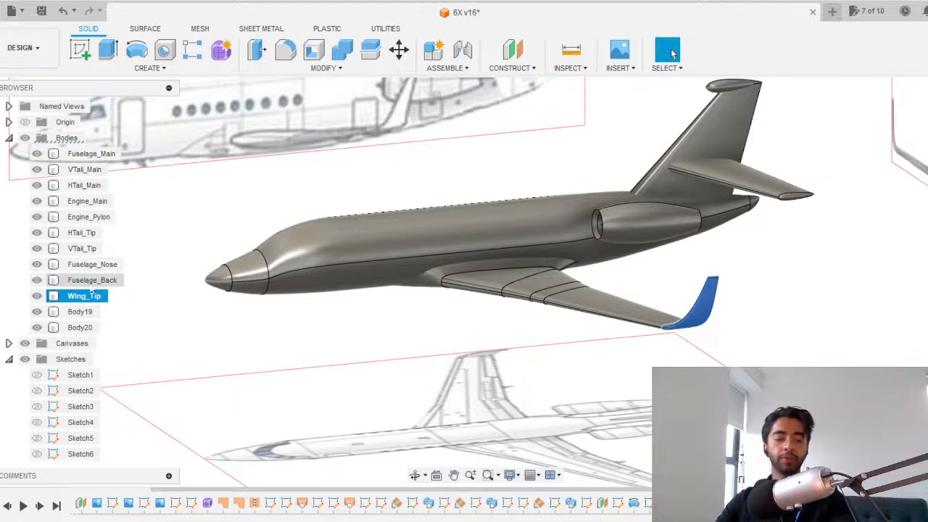
left_click(81, 312)
double_click(82, 315)
type("Wing_Main")
key("Return")
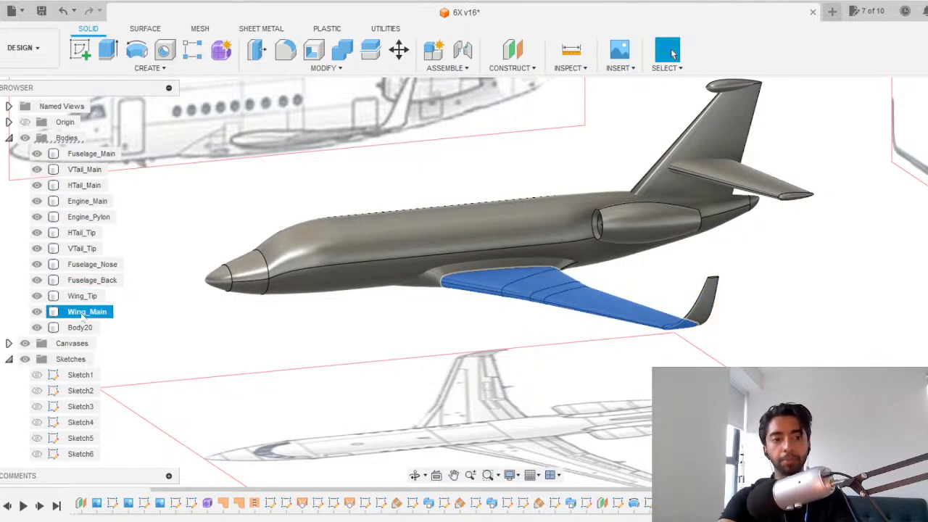
Rename the belly fairing Body20 as Wing_Box.
left_click(80, 327)
double_click(79, 327)
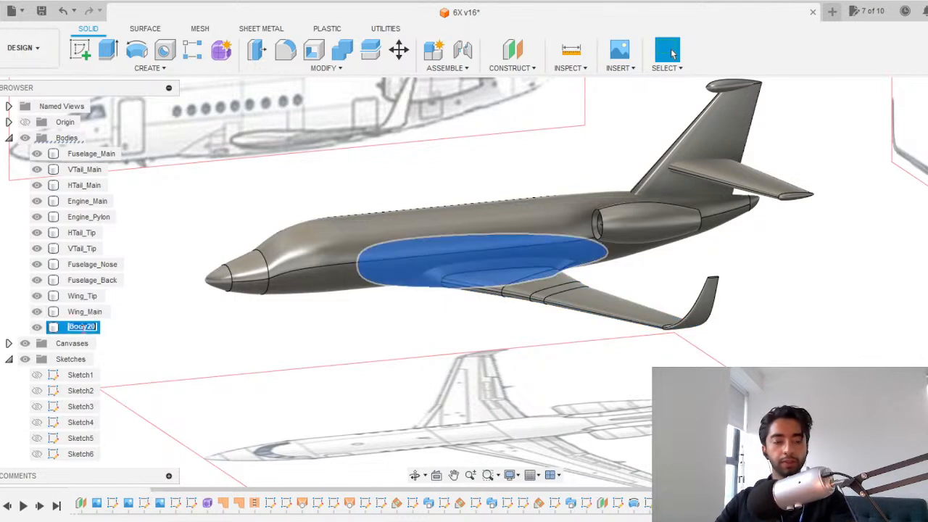
type("Wing_B")
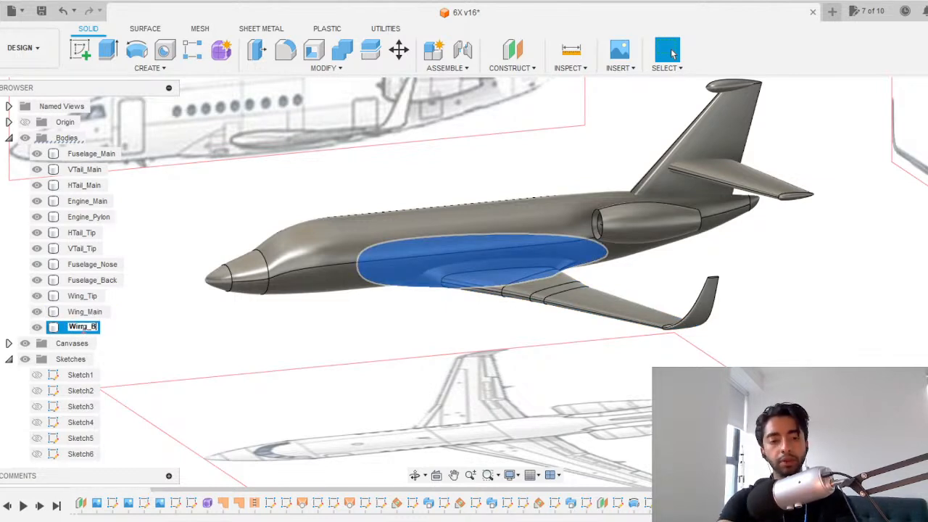
type("ox")
key("Return")
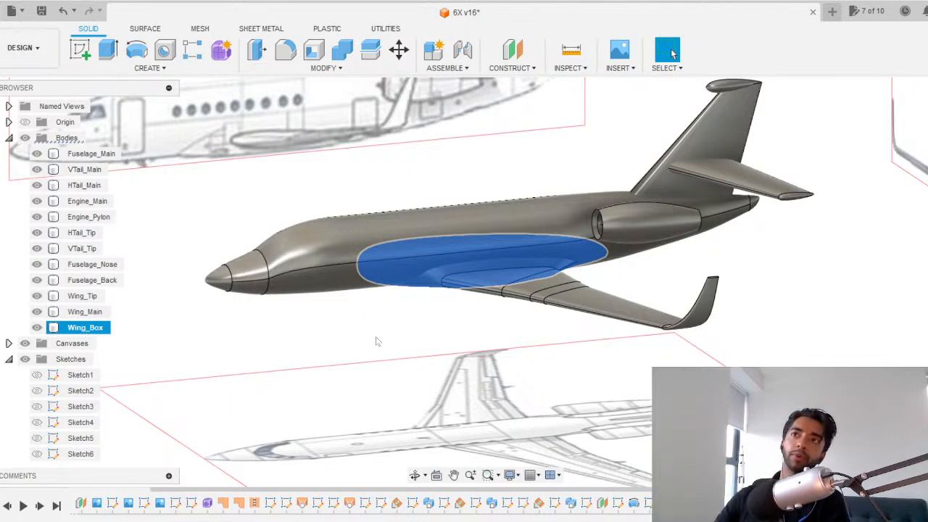
left_click(363, 379)
Rename the belly fairing body as Fuselage_Box and clear the selection.
left_click(86, 328)
double_click(86, 328)
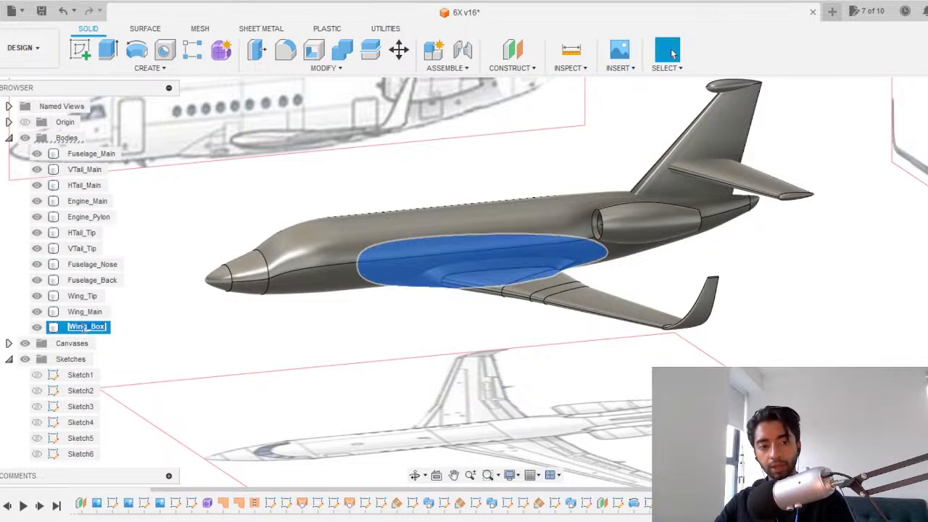
type("Fu")
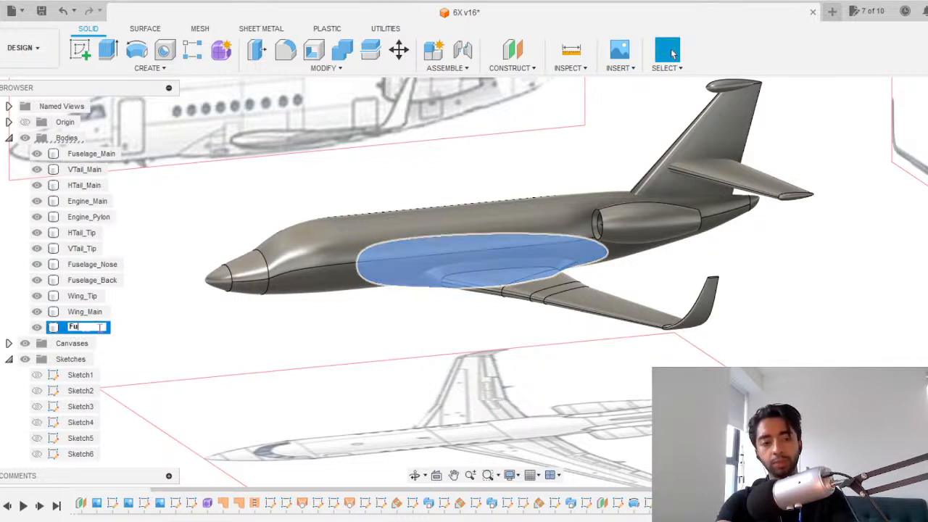
type("selage_Box")
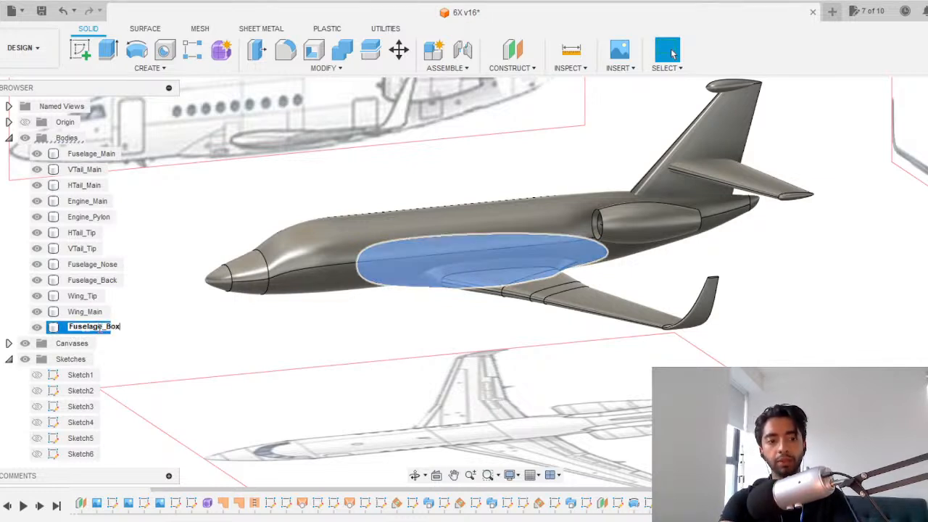
key("Return")
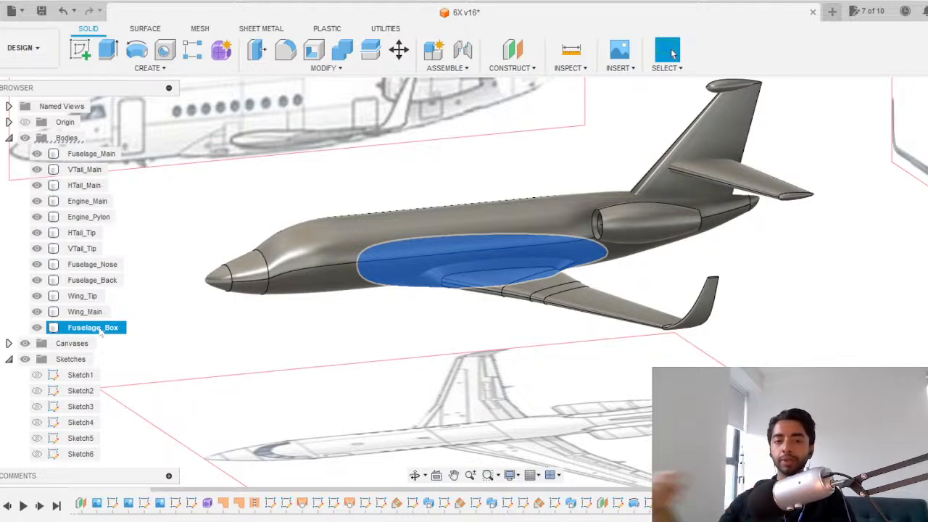
left_click(286, 342)
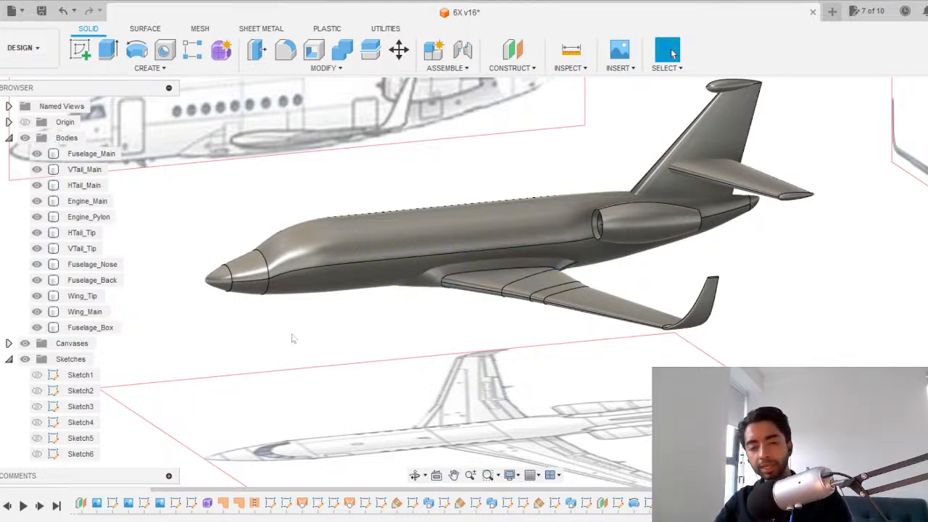
middle_click_drag(292, 335, 390, 366, "shift")
middle_click_drag(463, 303, 475, 268, "shift")
scroll(359, 261, "down", 2)
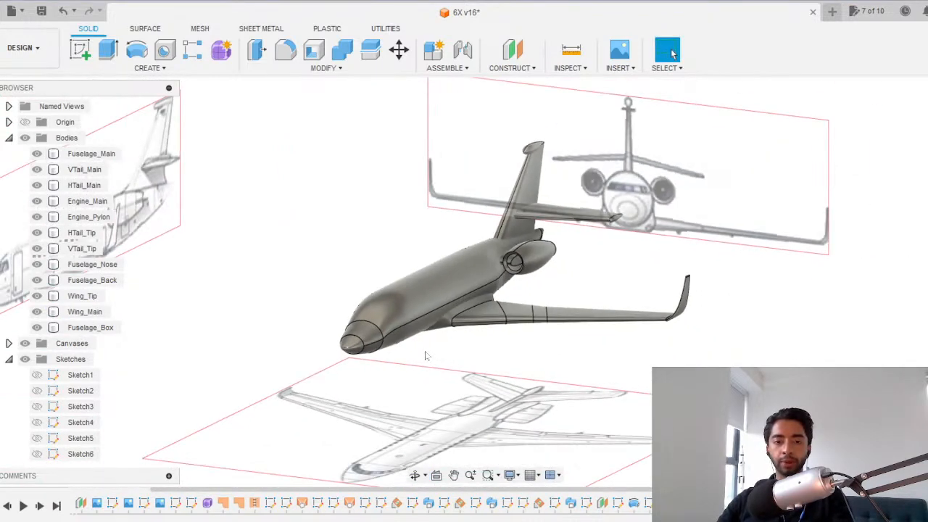
Start a new sketch on the aircraft's side-view plane, looking at the nose and cockpit.
scroll(429, 337, "down", 3)
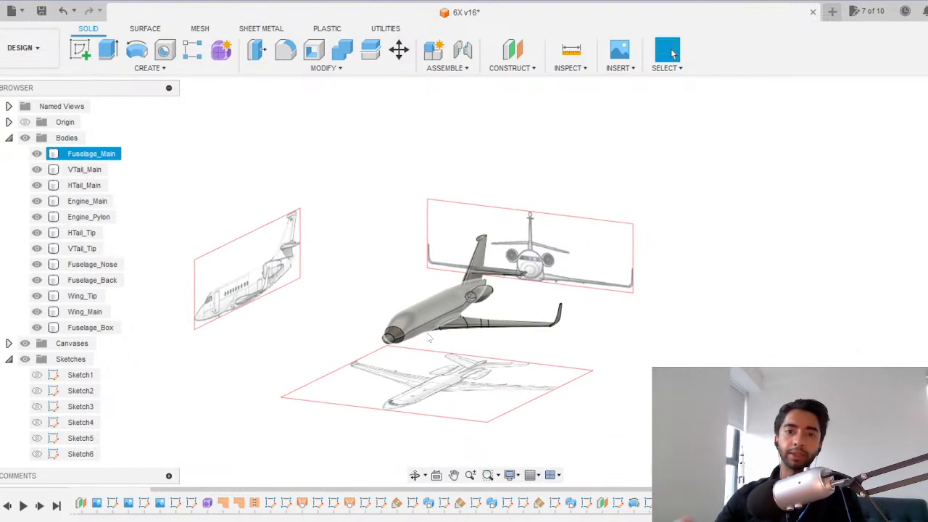
scroll(428, 338, "up", 4)
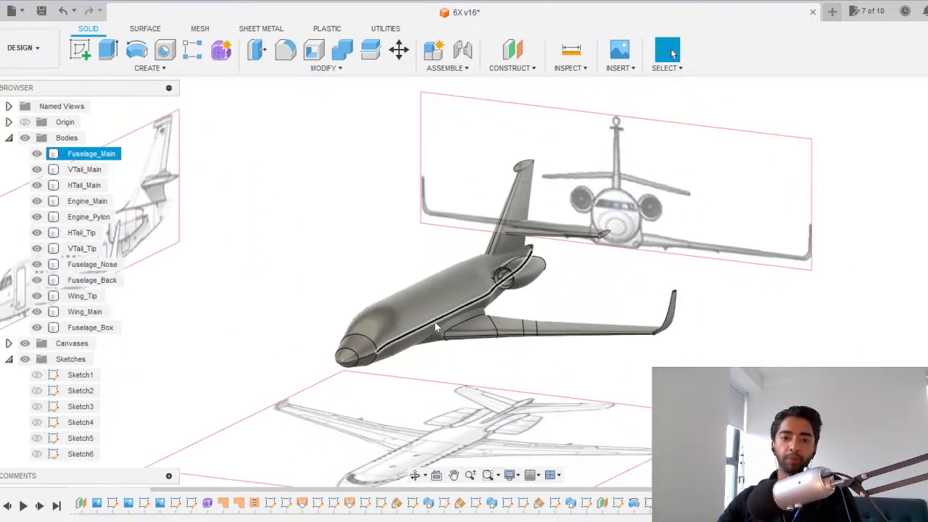
middle_click_drag(442, 353, 537, 346)
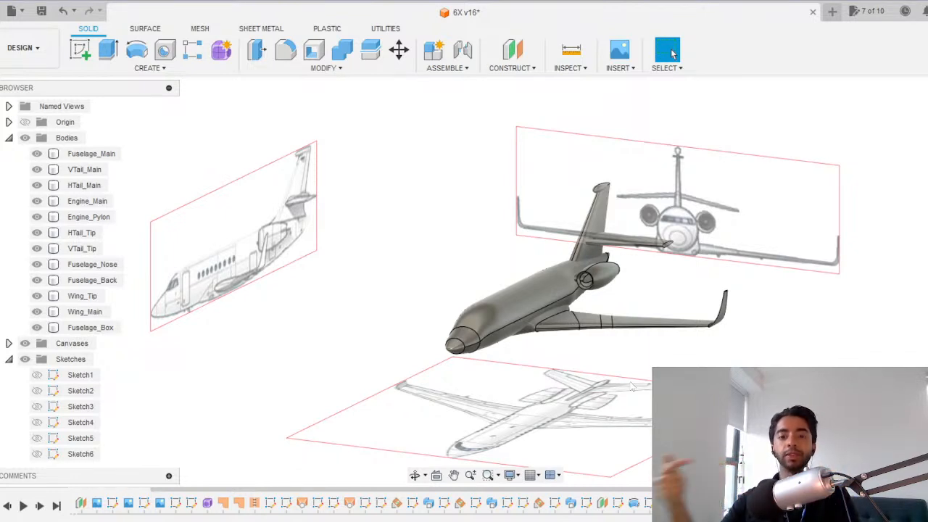
left_click(80, 49)
left_click(445, 323)
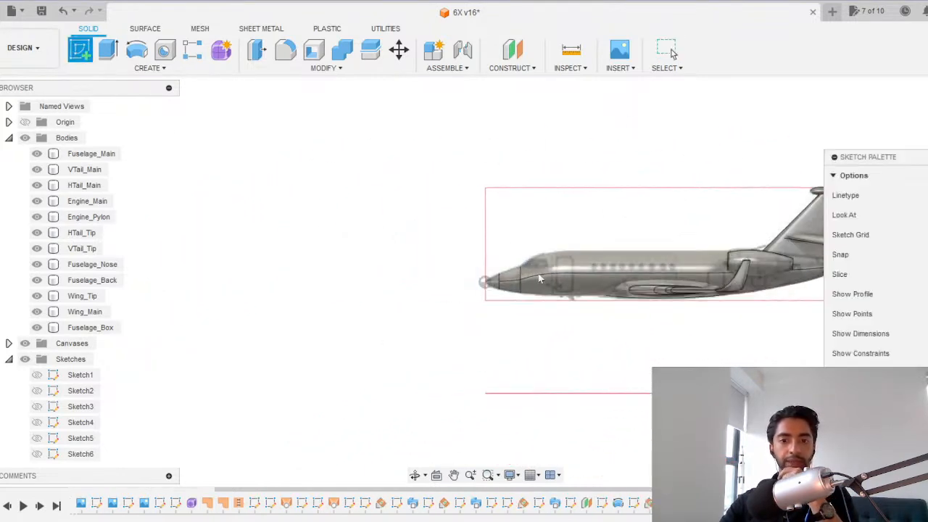
scroll(536, 267, "up", 5)
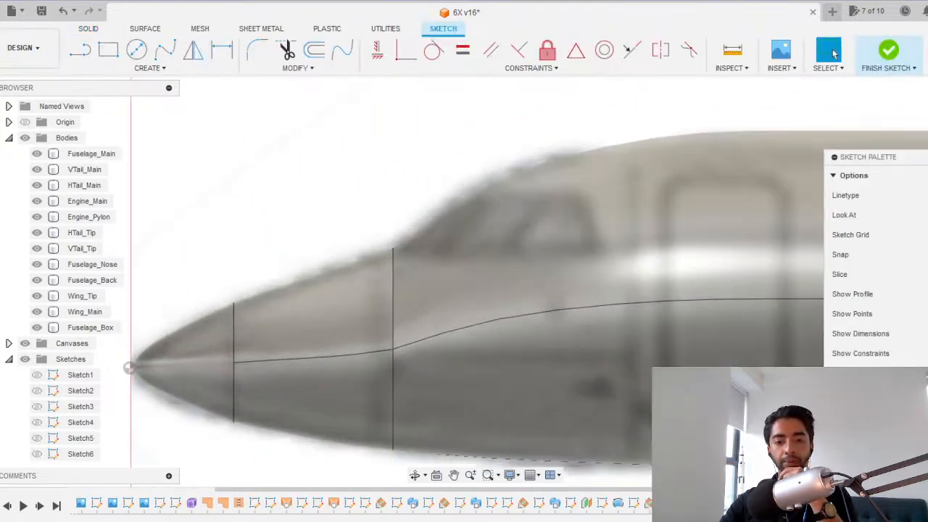
Switch to the browser and examine the cockpit windows in the open Falcon 6X reference photo.
left_click(484, 520)
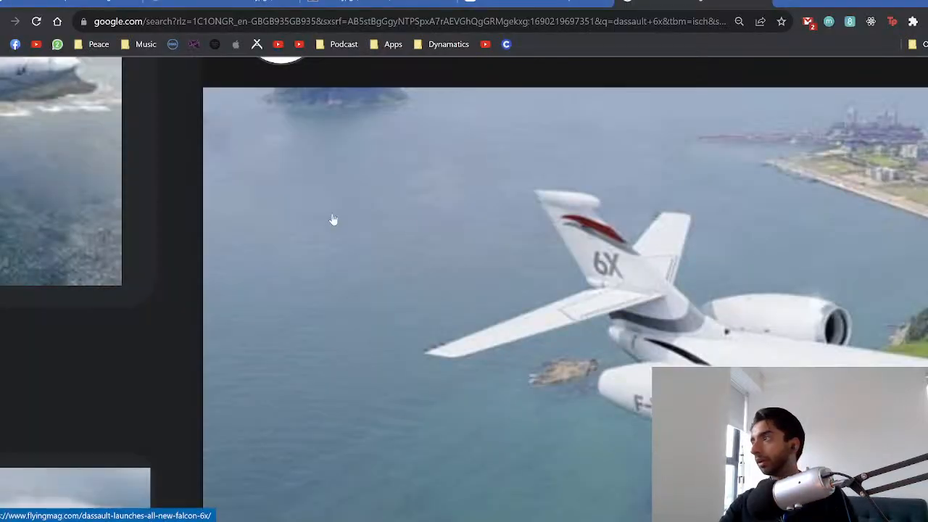
scroll(333, 219, "down", 5, "ctrl")
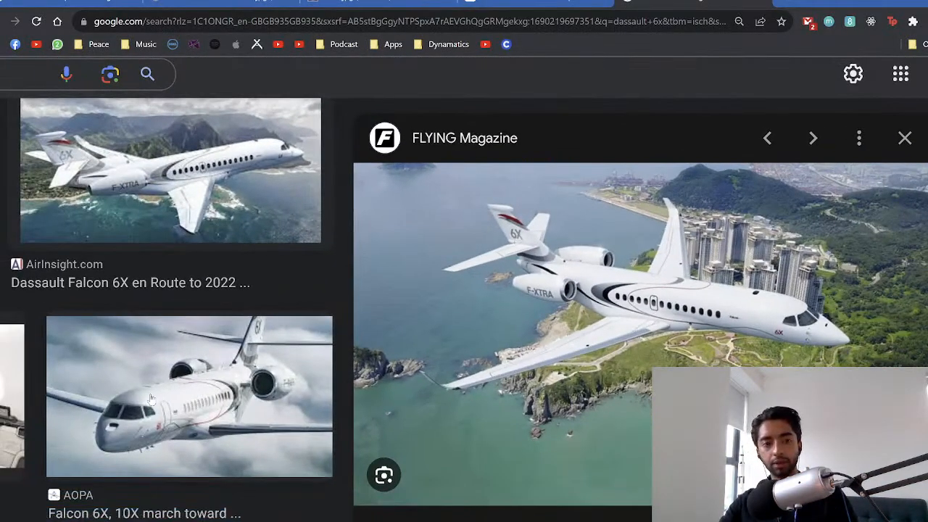
scroll(191, 362, "down", 1)
scroll(734, 242, "up", 5, "ctrl")
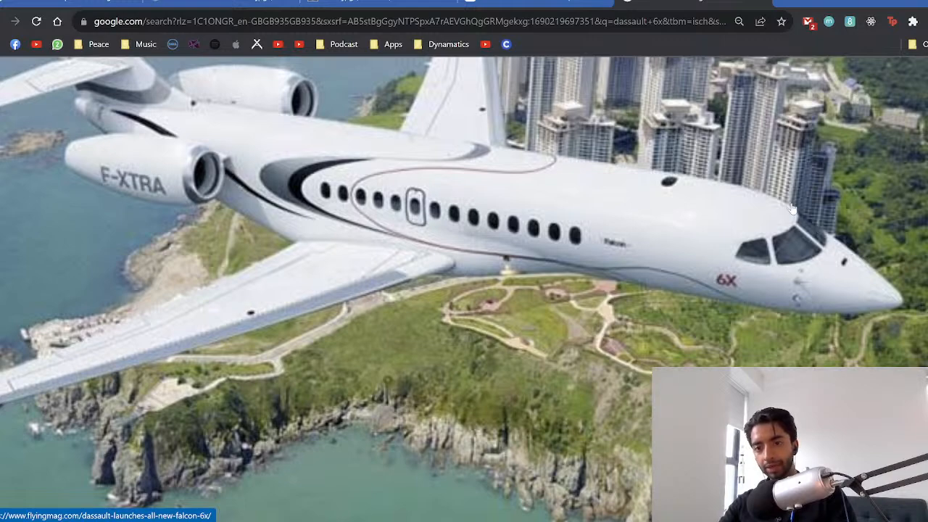
scroll(732, 249, "down", 1)
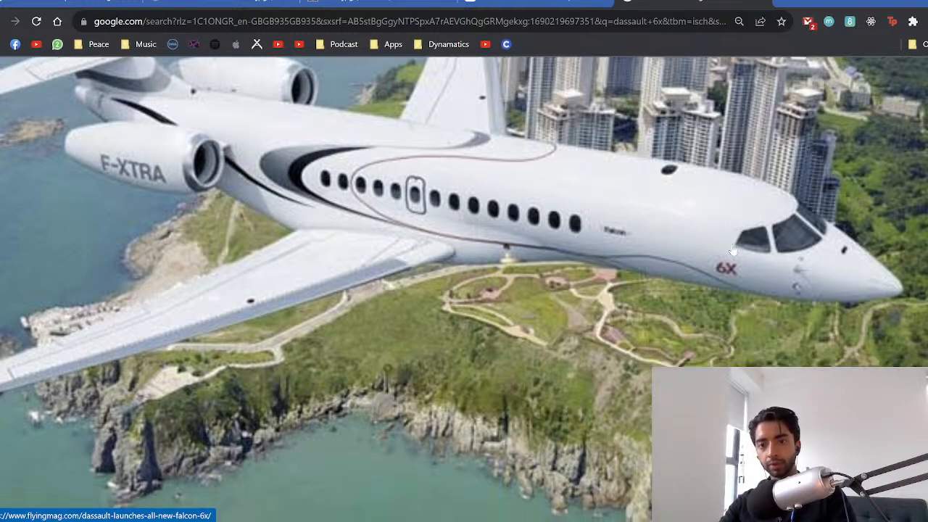
scroll(665, 241, "down", 5, "ctrl")
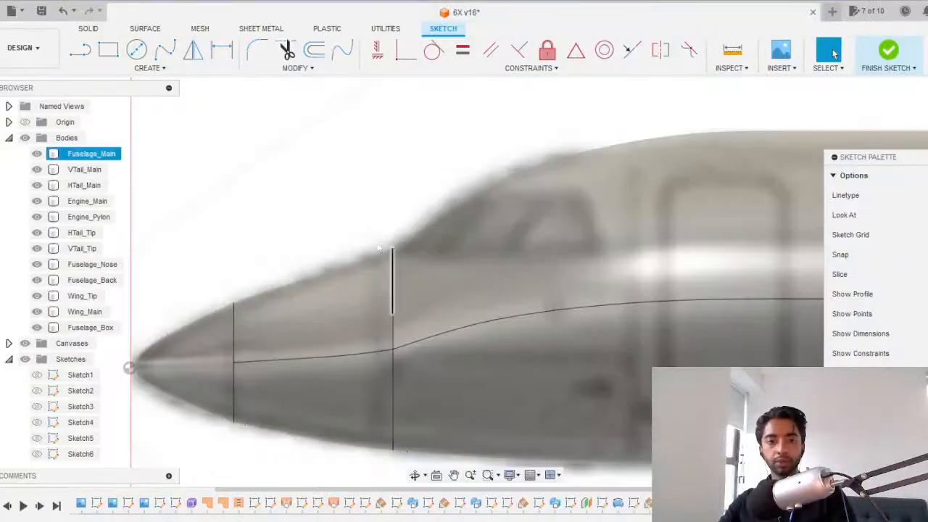
scroll(518, 236, "down", 5)
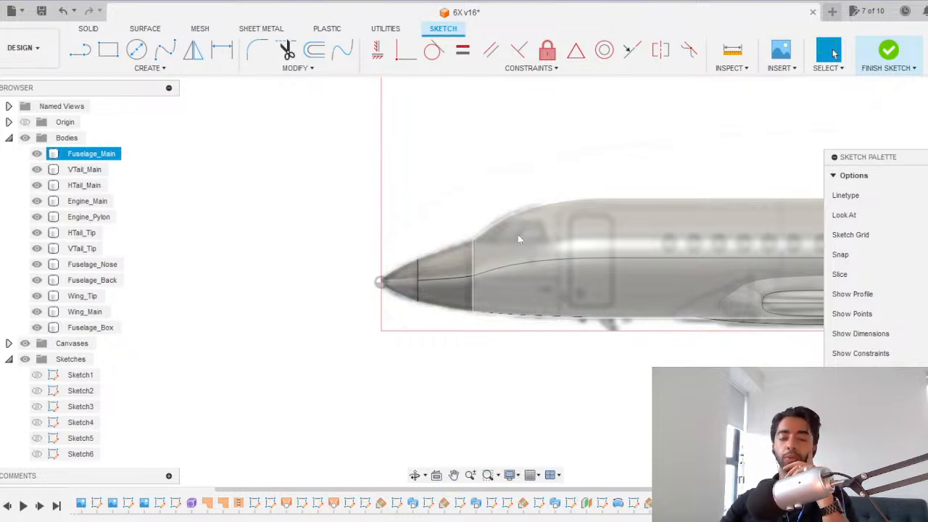
scroll(518, 236, "up", 3)
scroll(540, 239, "down", 3)
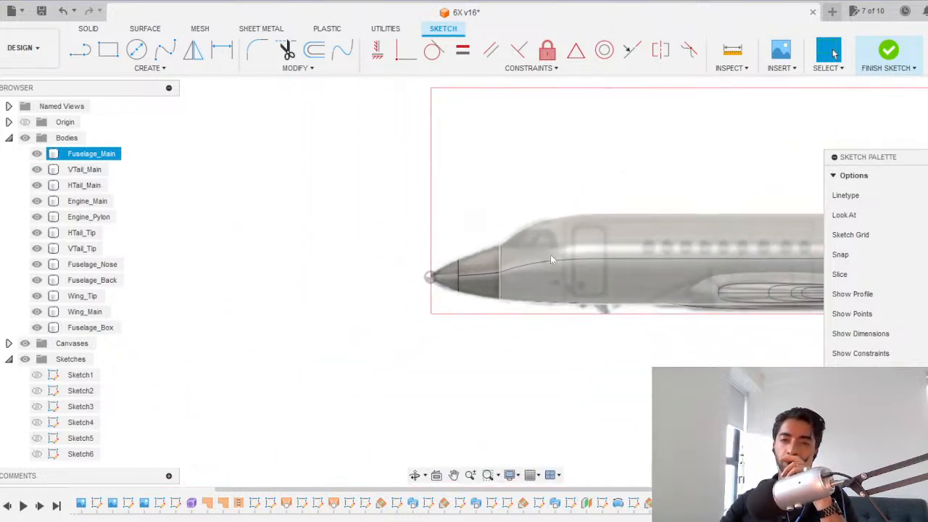
scroll(550, 239, "up", 5)
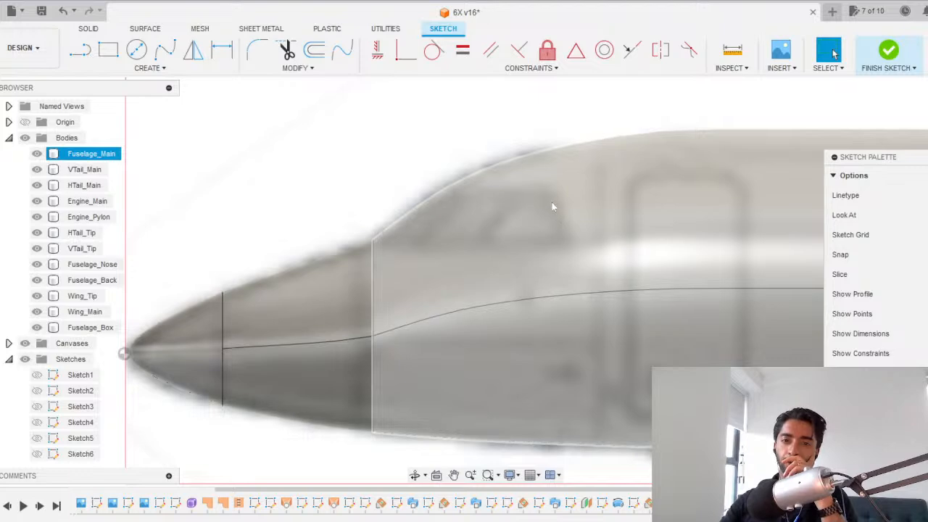
scroll(562, 223, "up", 2)
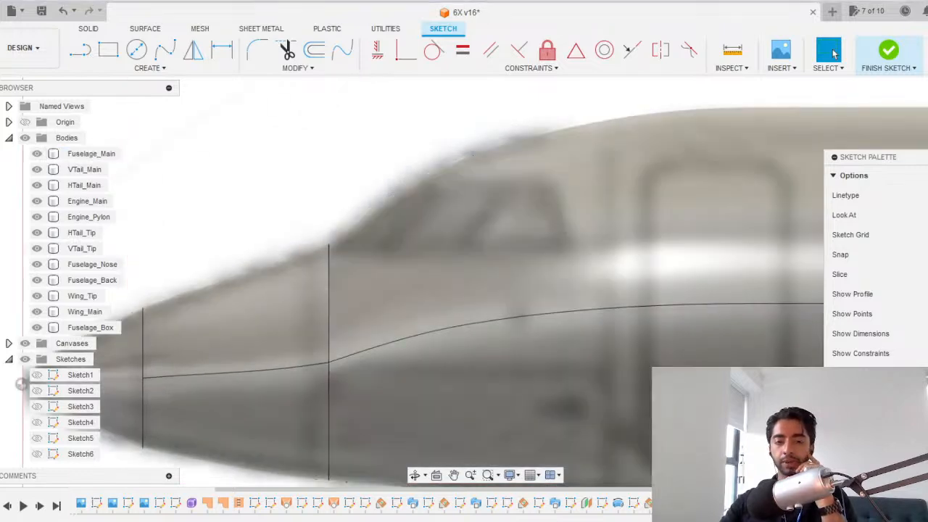
Return to the browser's image results and examine a side-on Falcon 6X photo for the cockpit window shape.
key("alt+Tab")
scroll(295, 284, "left", 1)
scroll(295, 284, "left", 7)
scroll(294, 283, "down", 5)
scroll(428, 311, "down", 6)
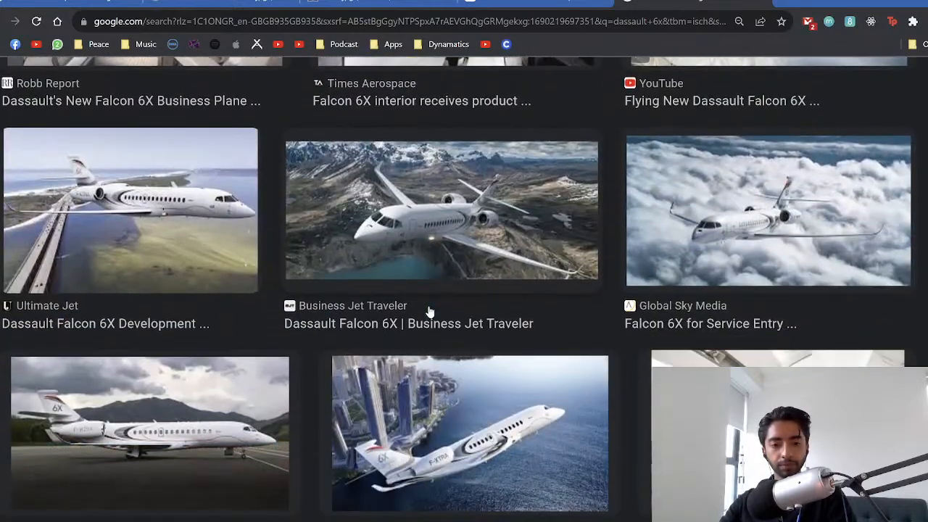
scroll(219, 427, "down", 1)
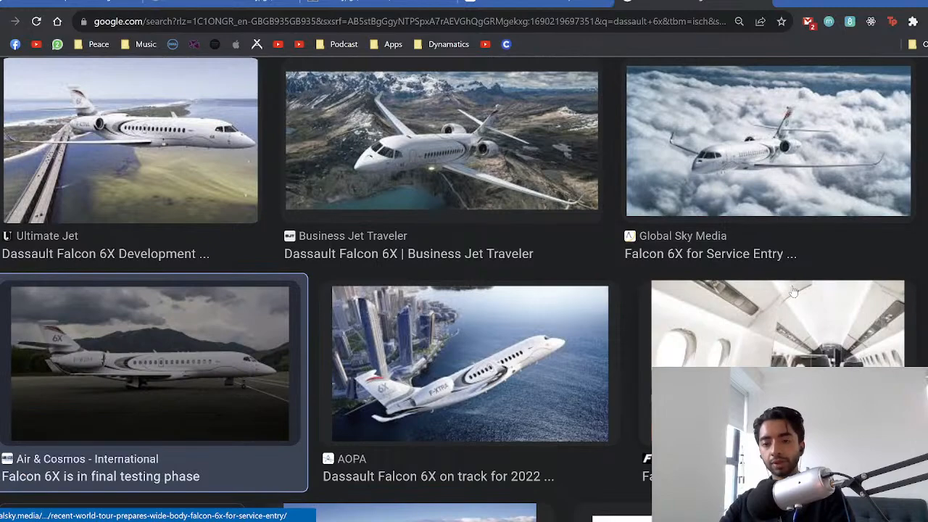
scroll(794, 292, "right", 8)
scroll(833, 289, "up", 3)
scroll(874, 287, "up", 5, "ctrl")
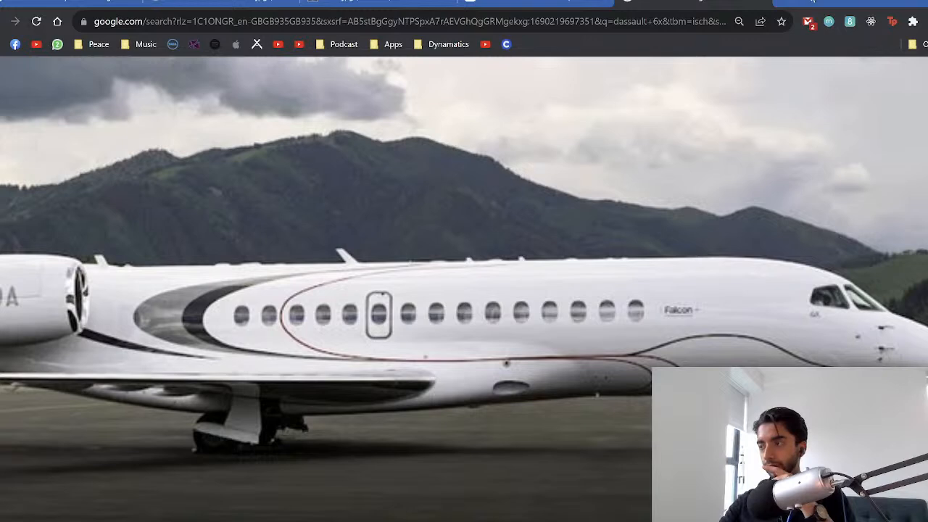
left_click(914, 2)
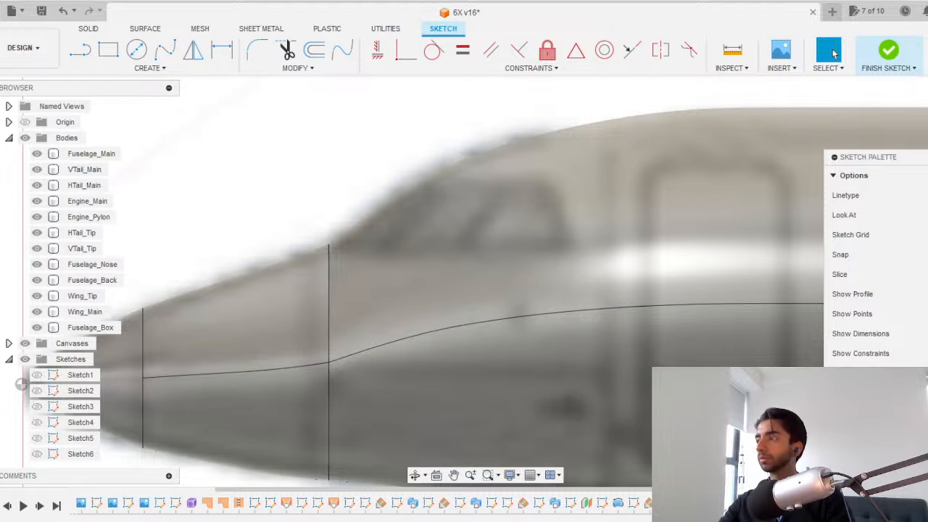
left_click(353, 284)
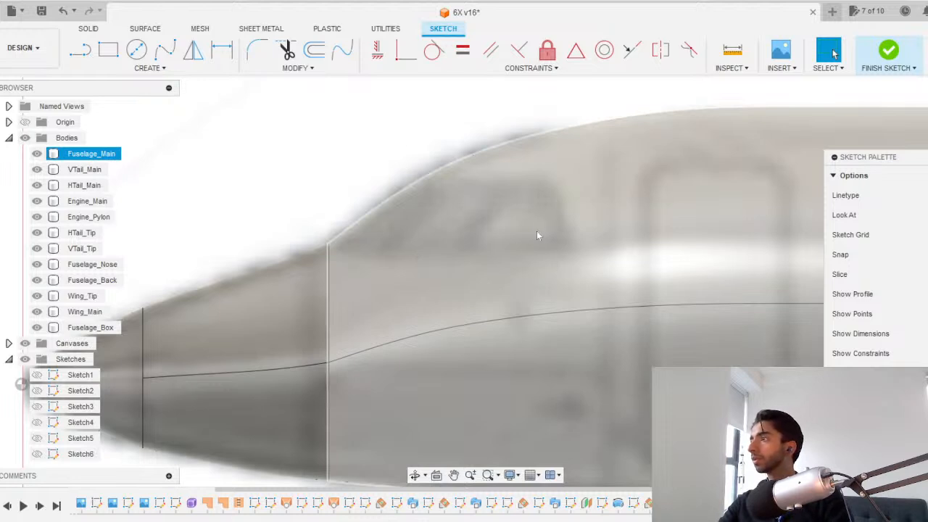
key("Escape")
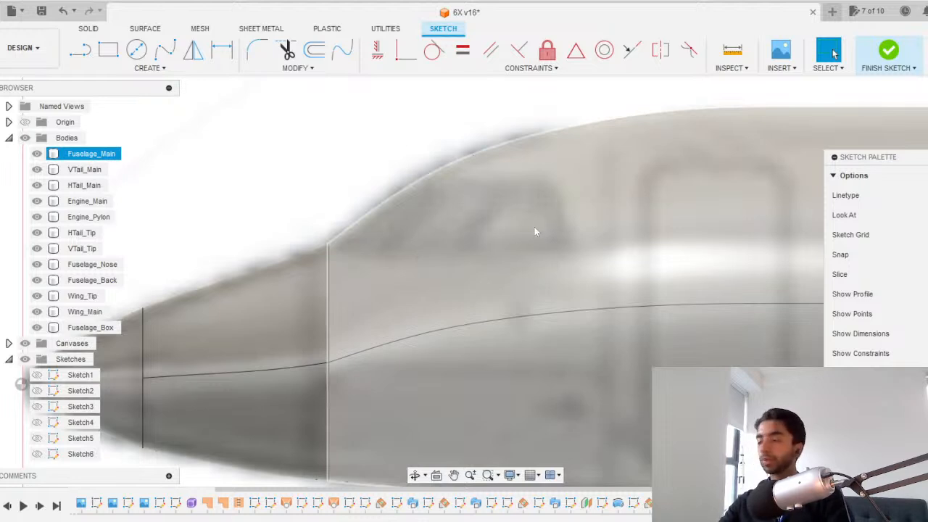
left_click(80, 49)
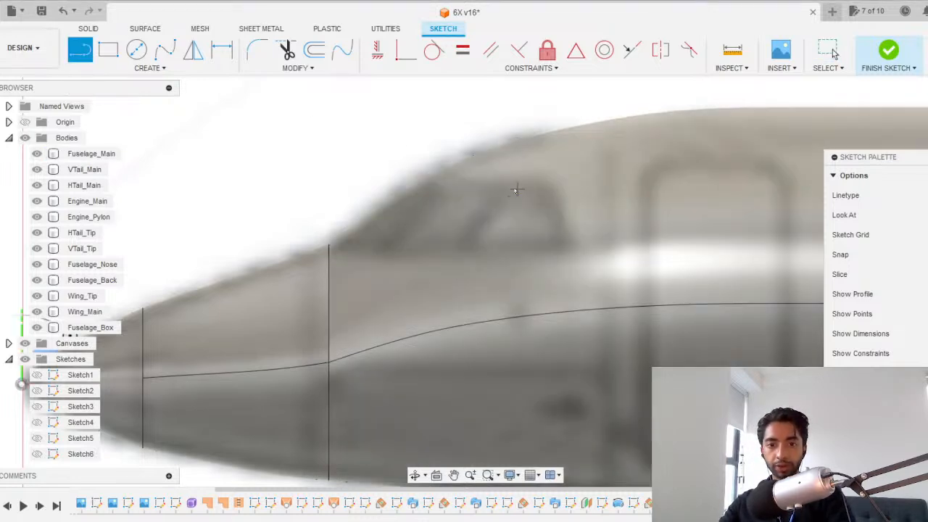
left_click(510, 187)
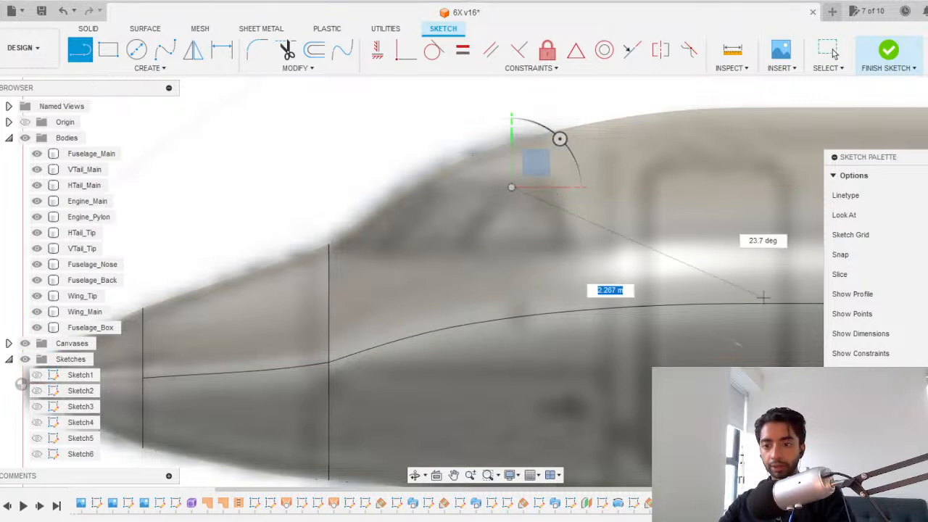
key("Escape")
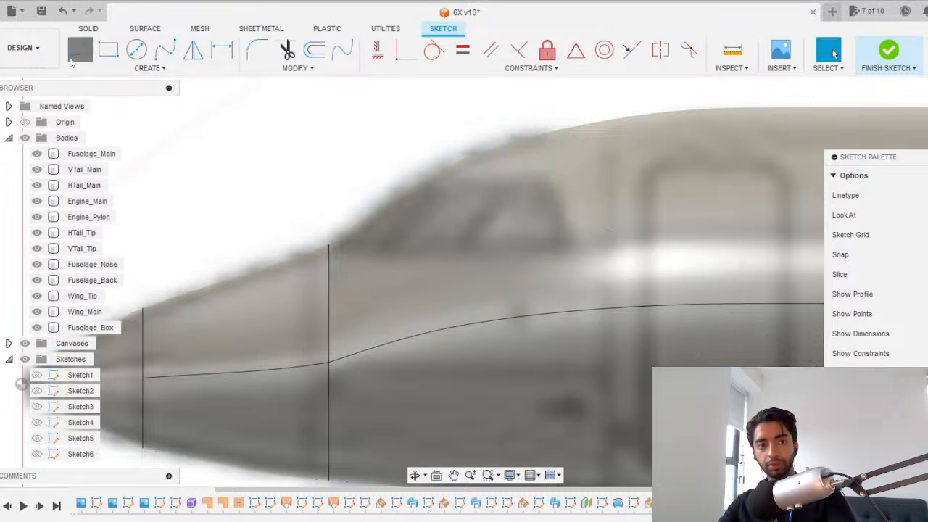
Trace the rear cockpit side window as a closed four-line outline, about 0.27 m along the top, 0.46 m at the rear and 0.75 m along the bottom.
left_click(81, 49)
scroll(459, 165, "up", 5)
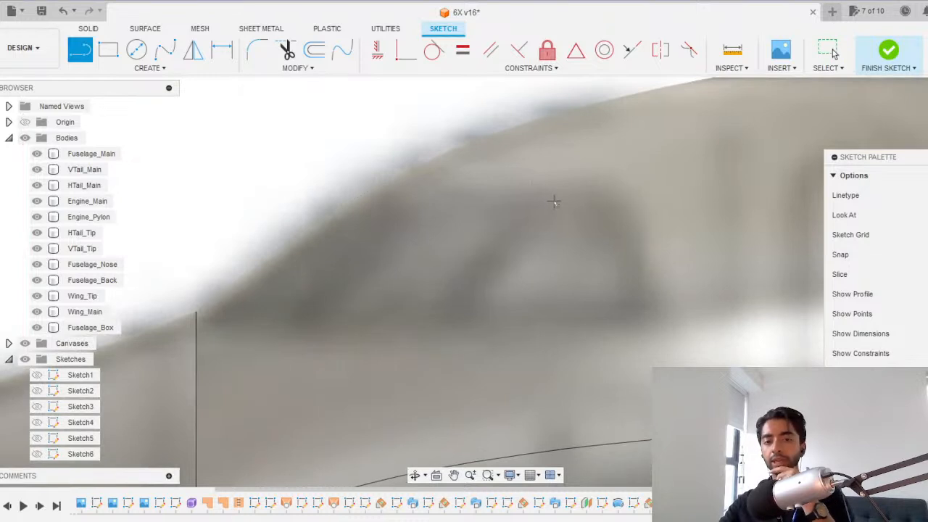
left_click(553, 201)
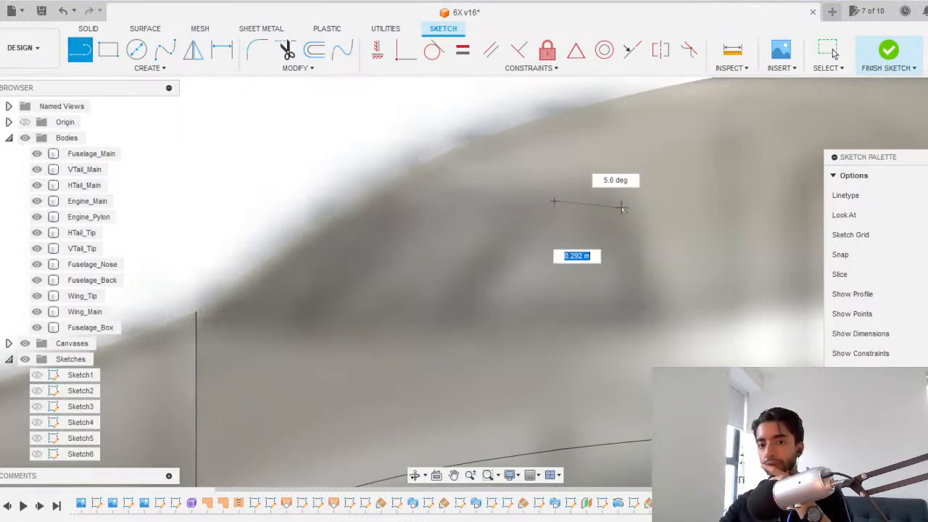
scroll(622, 205, "up", 2)
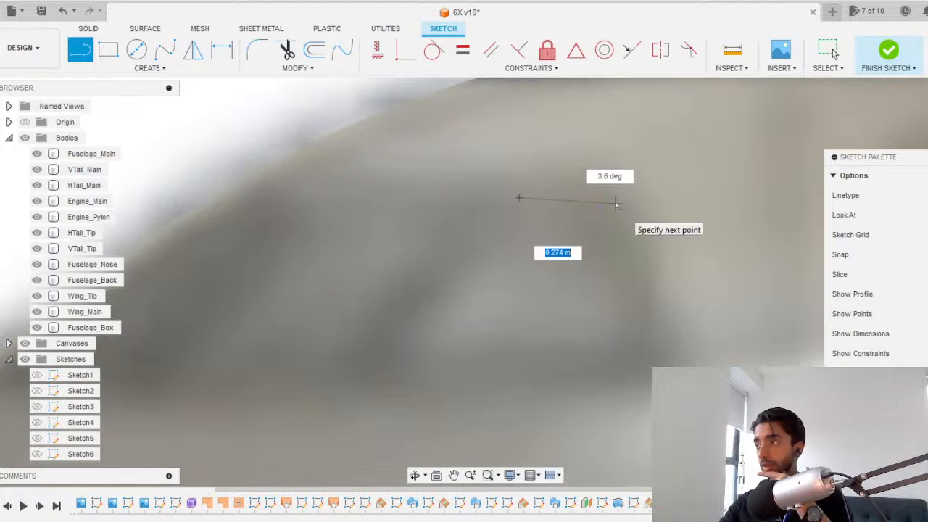
left_click(616, 205)
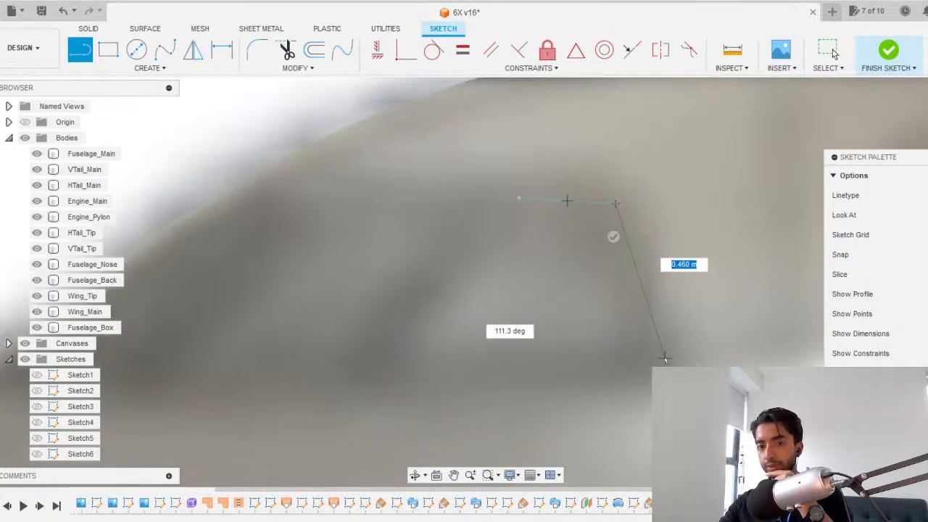
left_click(664, 357)
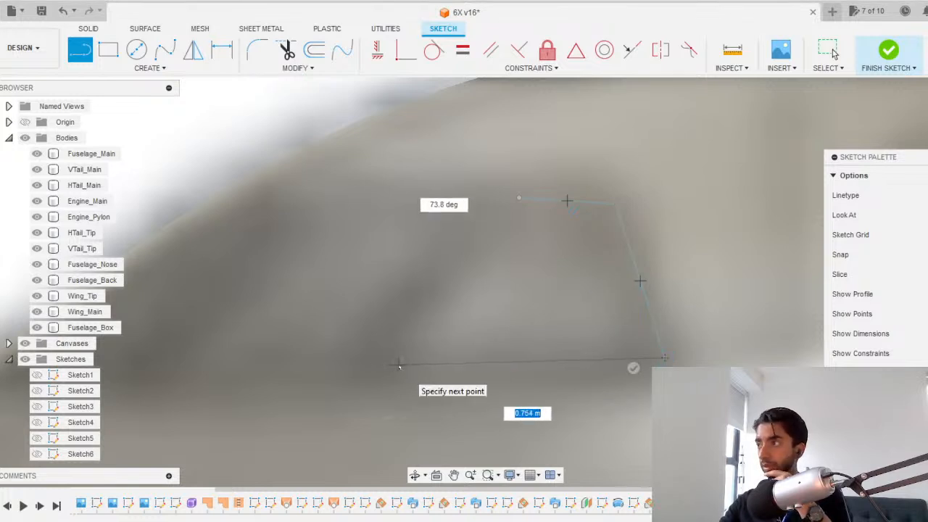
left_click(399, 364)
left_click(518, 197)
scroll(574, 210, "down", 3)
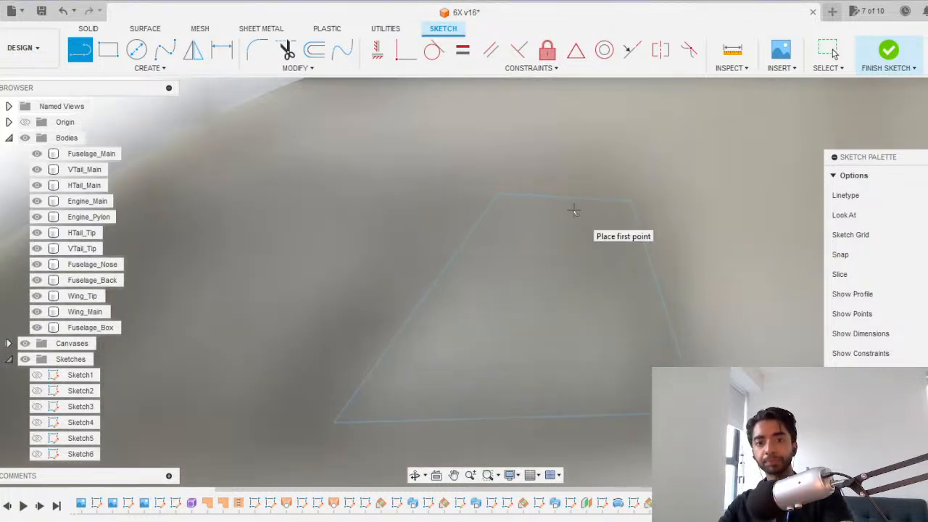
key("Escape")
Adjust the edges of the window outline to match the canvas image, moving the bottom edge slightly lower.
left_click(574, 198)
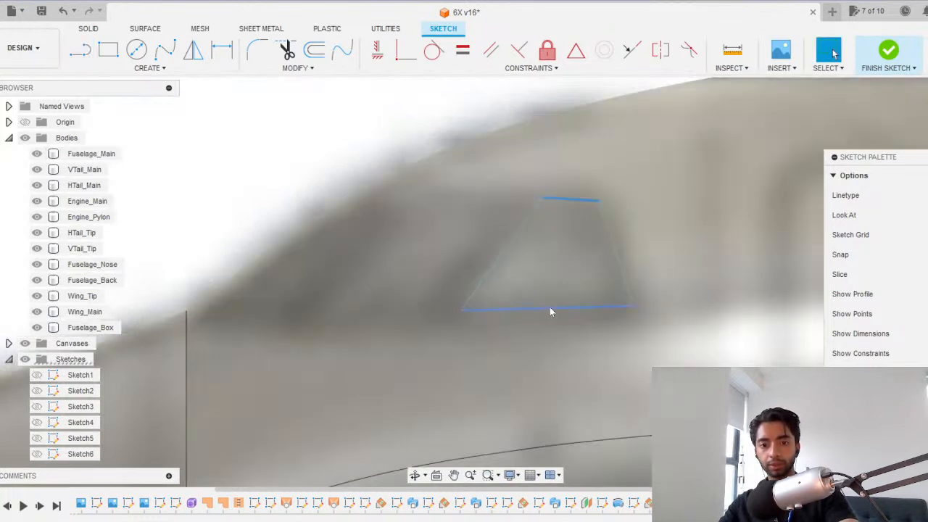
left_click(549, 319)
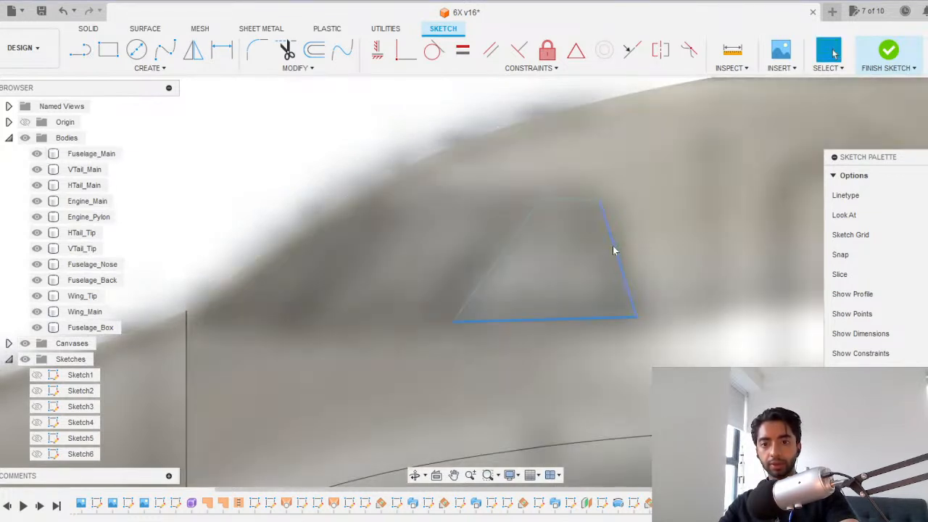
left_click(614, 246)
left_click(498, 258)
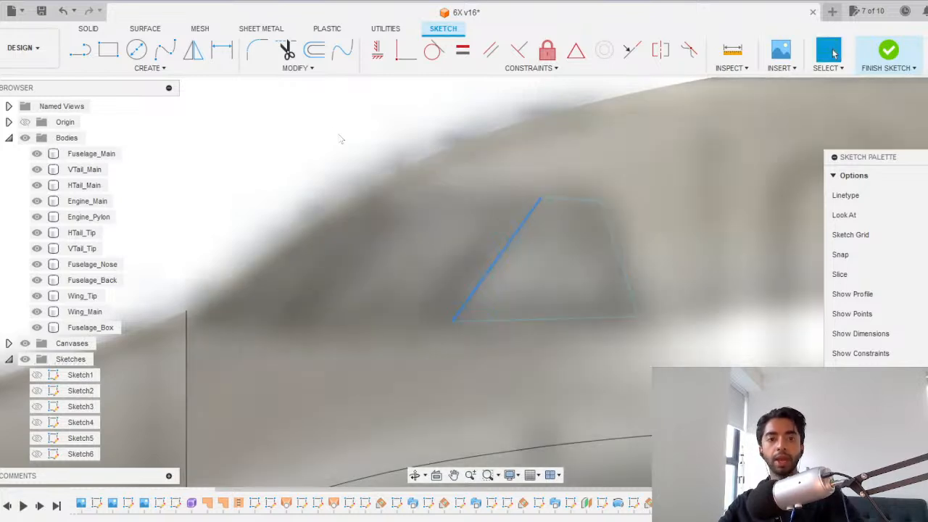
Fillet all four corners of the rear cockpit side window outline with a 0.05 m radius.
left_click(256, 51)
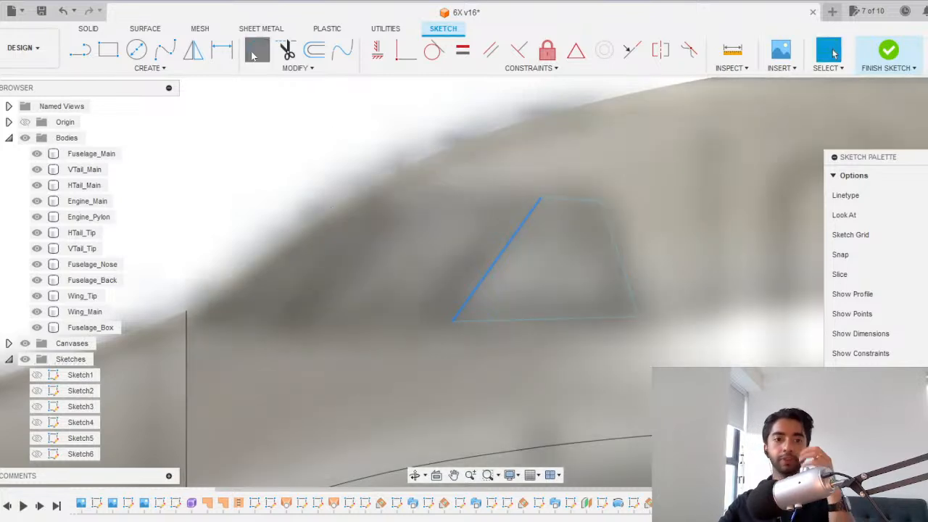
left_click(539, 197)
left_click(606, 197)
left_click(635, 315)
left_click(468, 313)
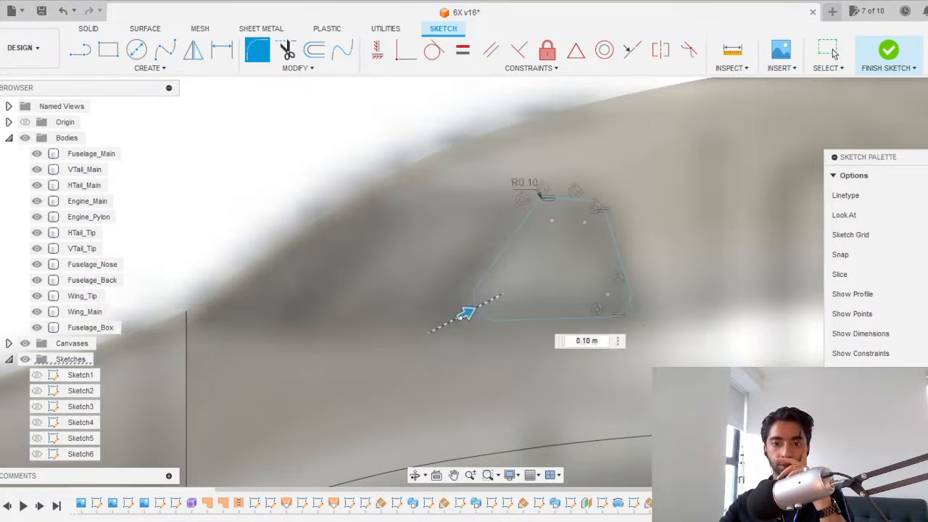
type("0.05")
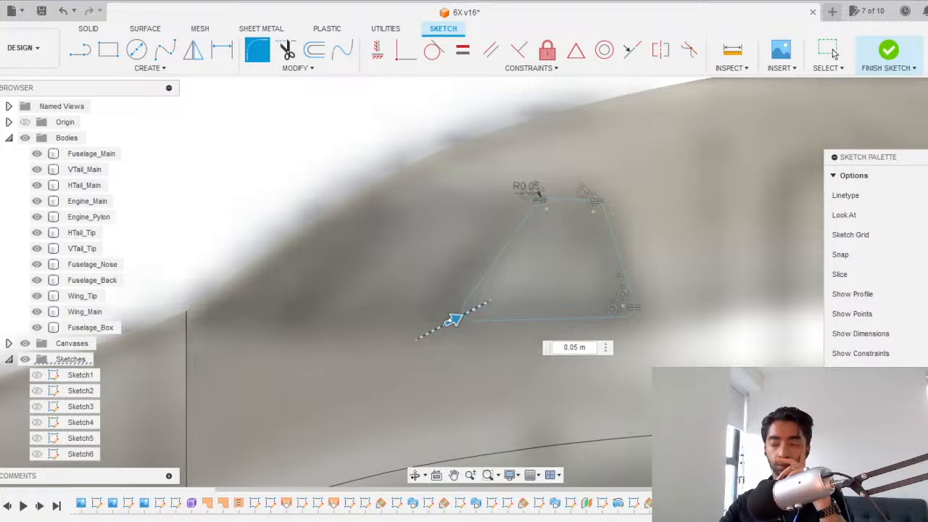
left_click(448, 322)
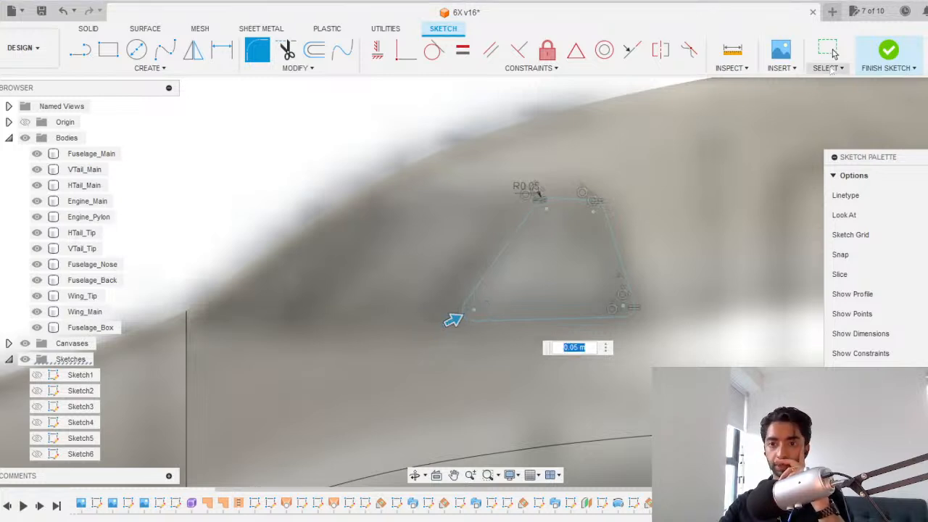
middle_click_drag(271, 177, 326, 156)
key("Return")
Examine the cockpit windows on the top, side and front canvas views in relation to the sketched outline.
key("l")
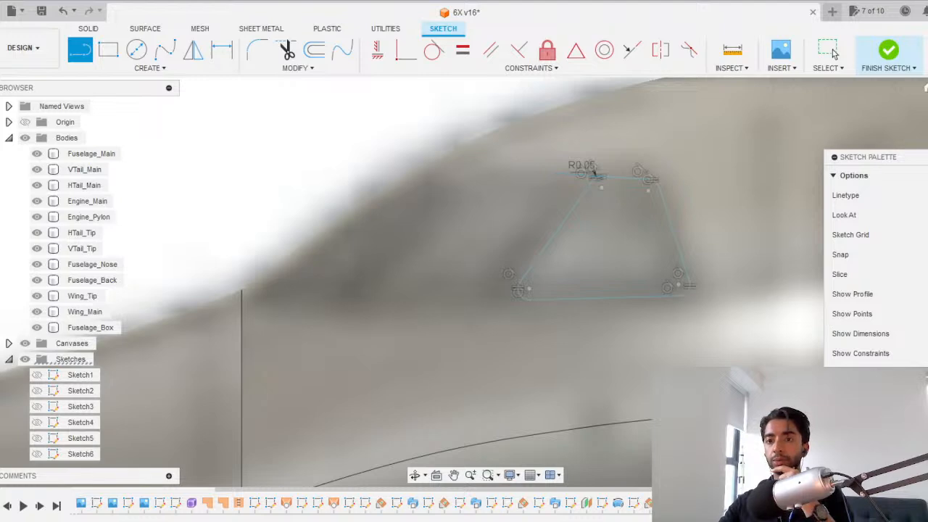
left_click(927, 91)
scroll(523, 281, "down", 4)
scroll(523, 280, "up", 1)
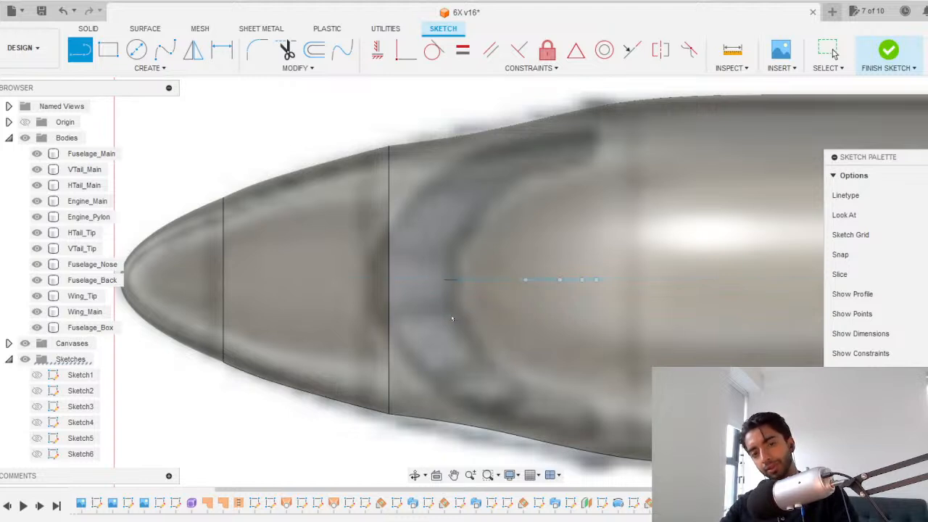
scroll(507, 320, "down", 5)
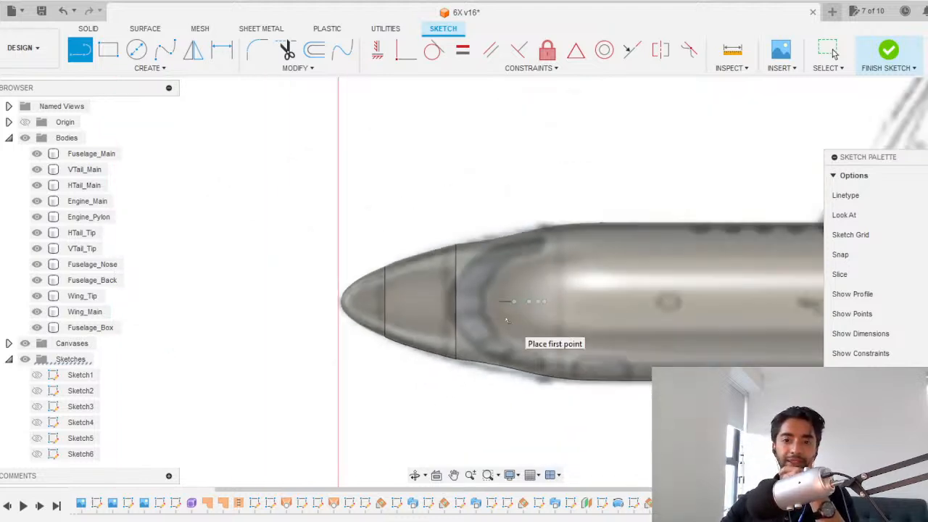
scroll(506, 320, "up", 4)
scroll(506, 320, "up", 3)
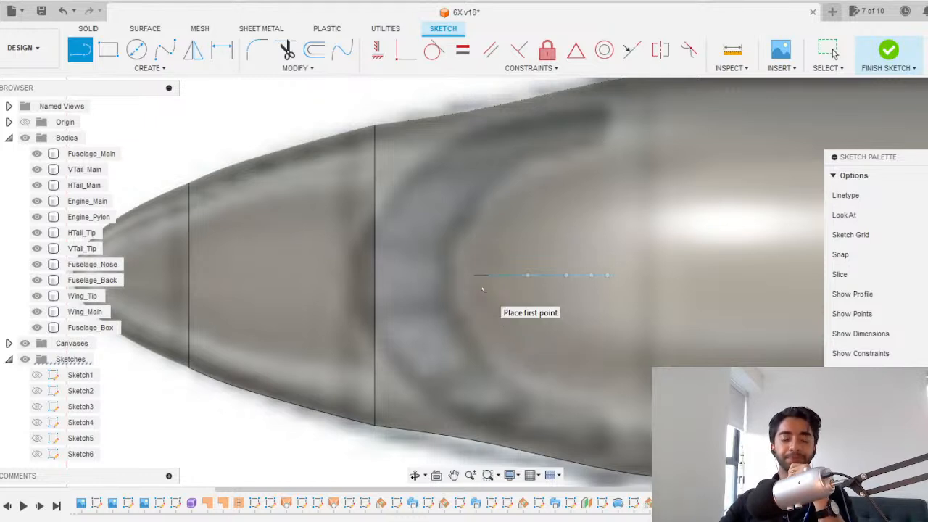
left_click(927, 131)
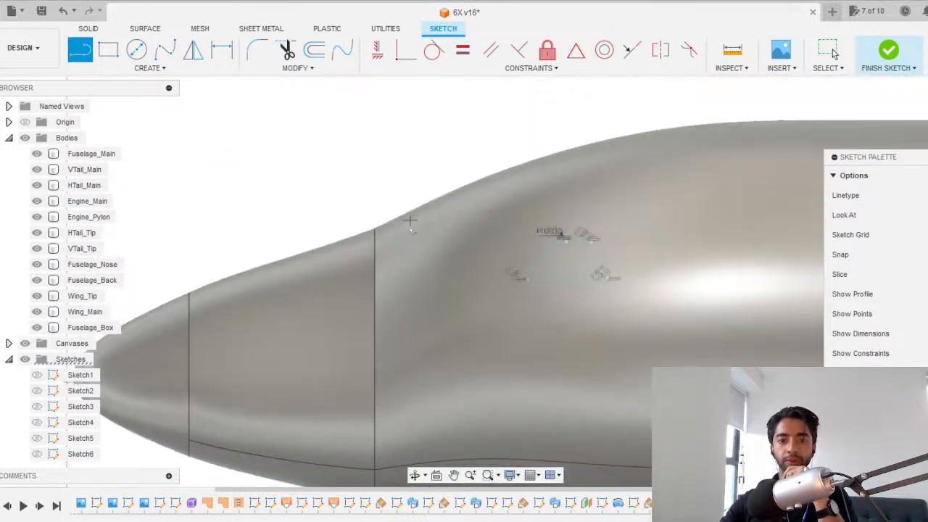
key("Escape")
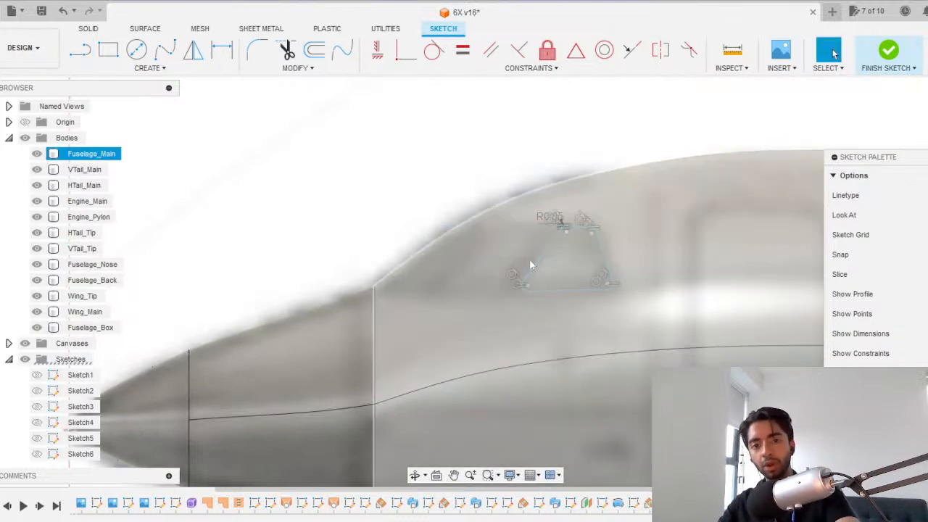
left_click(927, 131)
scroll(673, 216, "down", 1)
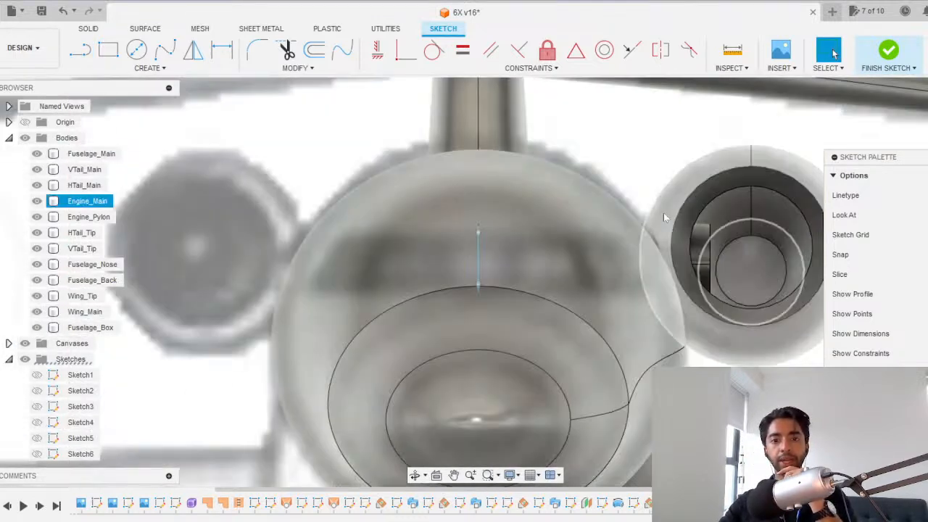
scroll(592, 273, "up", 1)
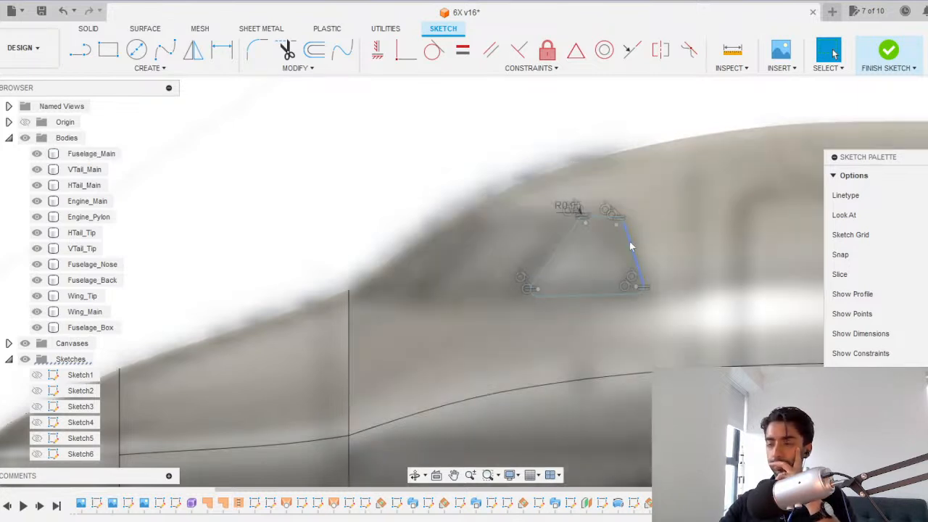
Adjust the upper corners of the window outline to match the canvas, moving the rear one slightly aft, and finish the sketch.
scroll(628, 232, "up", 2)
mouse_move(600, 208)
left_mouse_down()
mouse_move(601, 220)
mouse_move(604, 212)
mouse_move(619, 219)
left_mouse_up()
left_click_drag(558, 222, 561, 217)
mouse_move(626, 219)
left_mouse_down()
mouse_move(629, 233)
mouse_move(641, 229)
left_mouse_up()
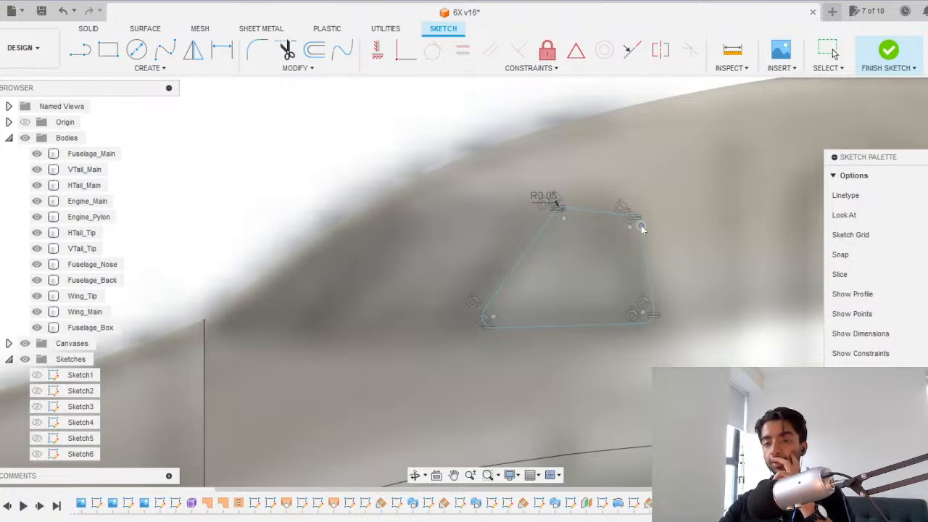
left_click_drag(640, 225, 640, 223)
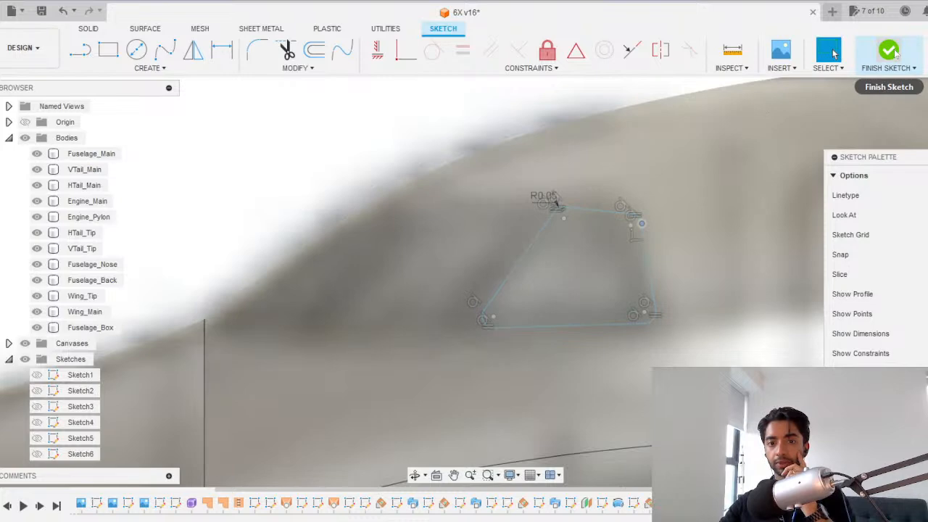
left_click(890, 51)
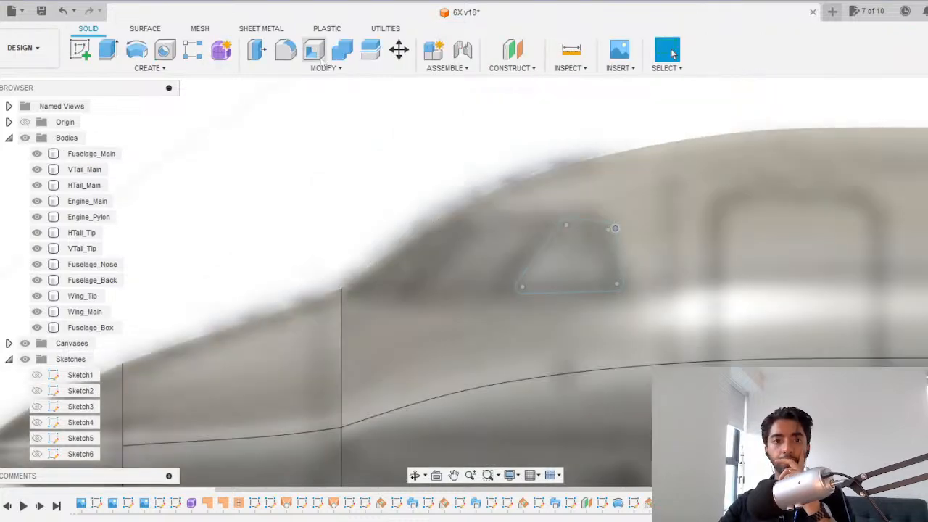
Split the main fuselage face using the filleted side window outline as the splitting tool, and inspect the window in 3D.
left_click(324, 67)
left_click(286, 202)
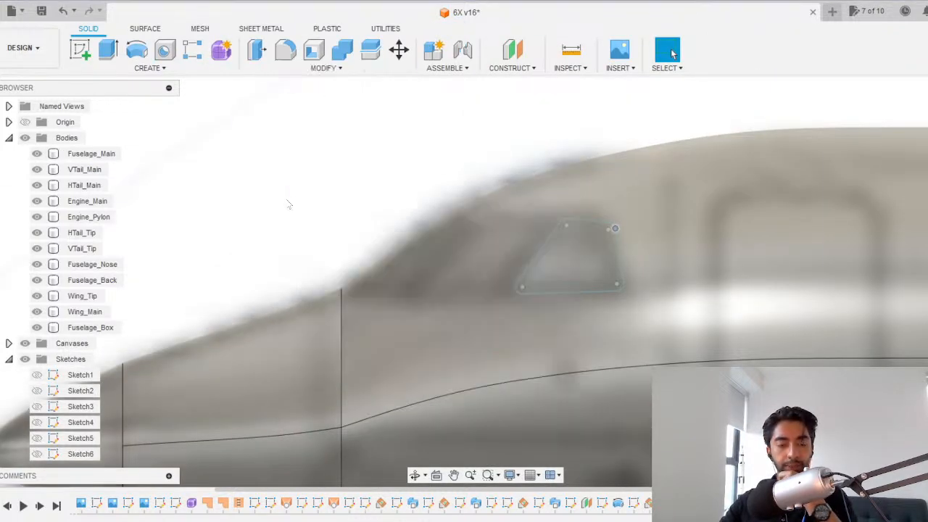
left_click(642, 219)
left_click(617, 244)
left_click(913, 259)
scroll(361, 181, "down", 2)
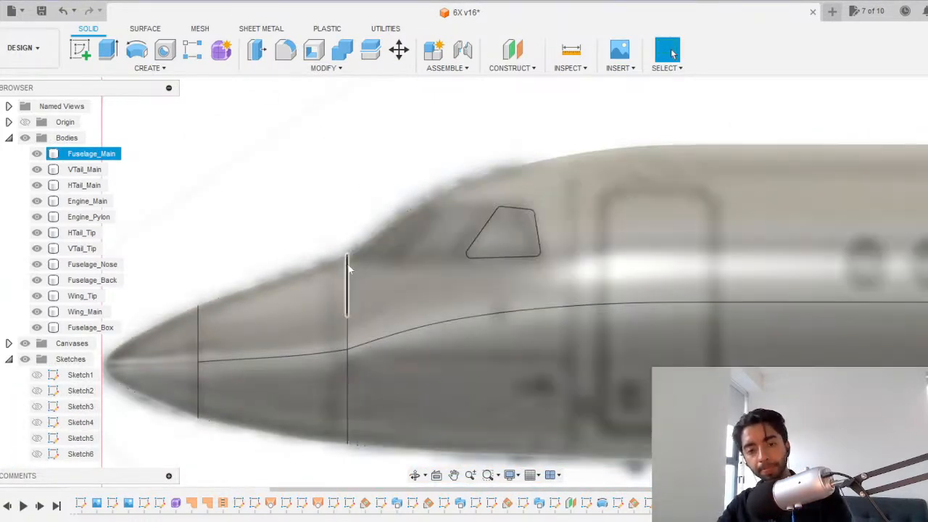
middle_click_drag(349, 269, 398, 273, "shift")
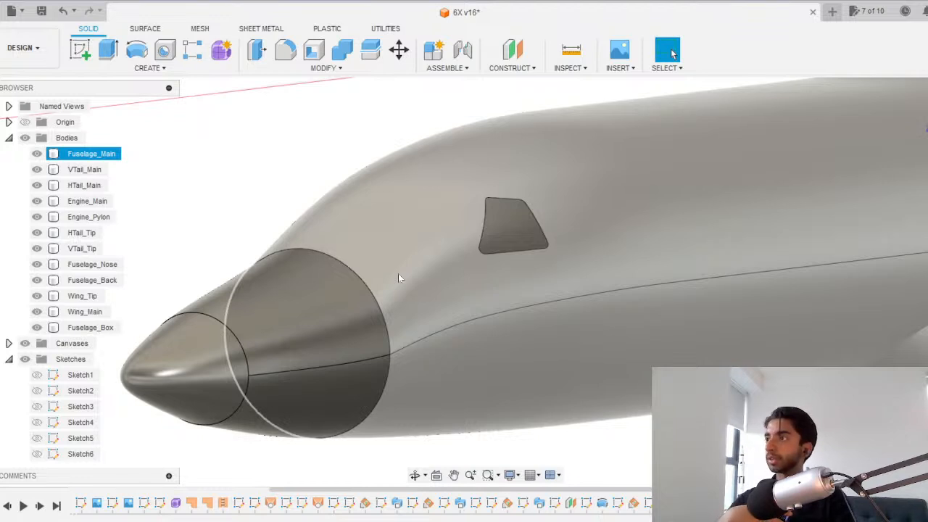
key("Escape")
Start a new sketch on the plane facing the front of the aircraft, framing the cockpit area.
left_click(926, 110)
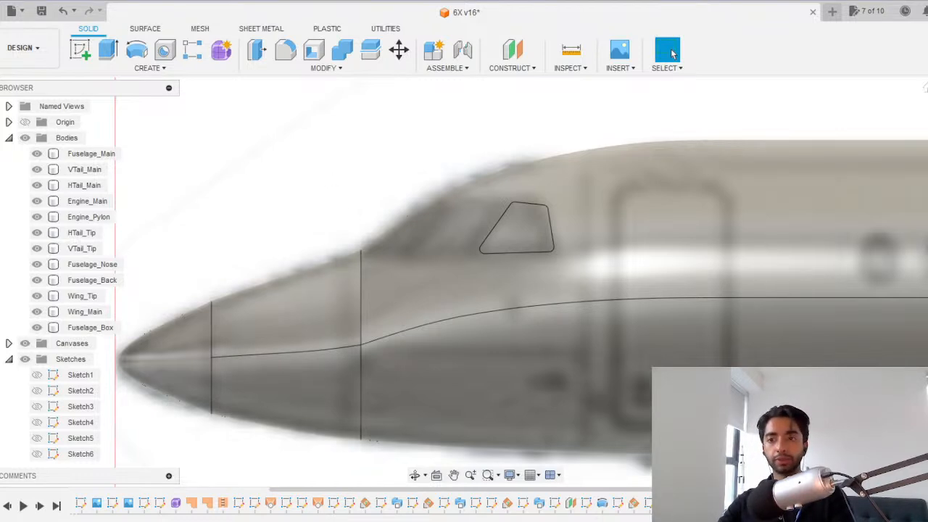
left_click(927, 119)
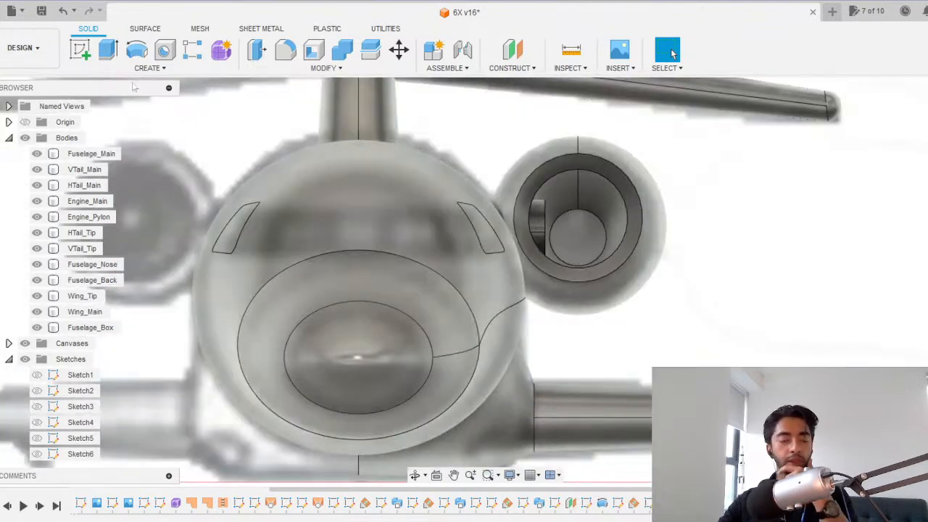
left_click(81, 50)
left_click(395, 326)
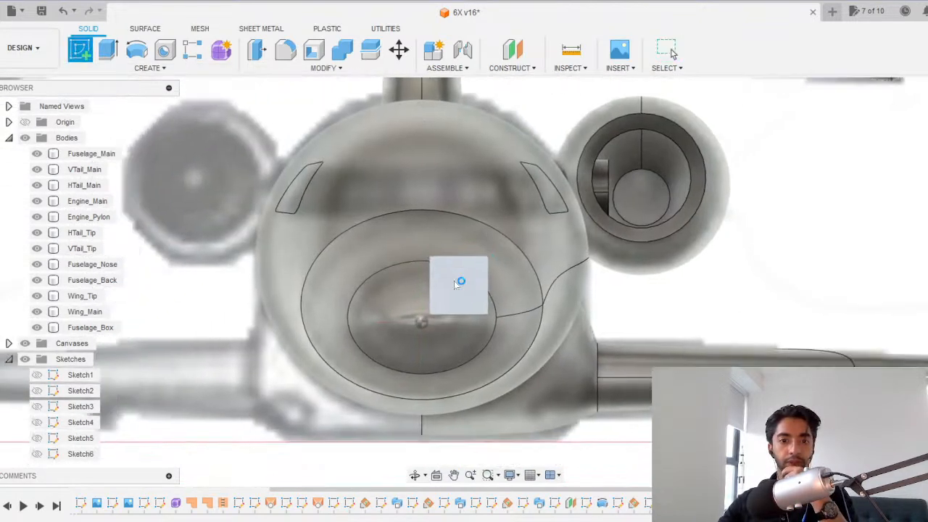
key("Escape")
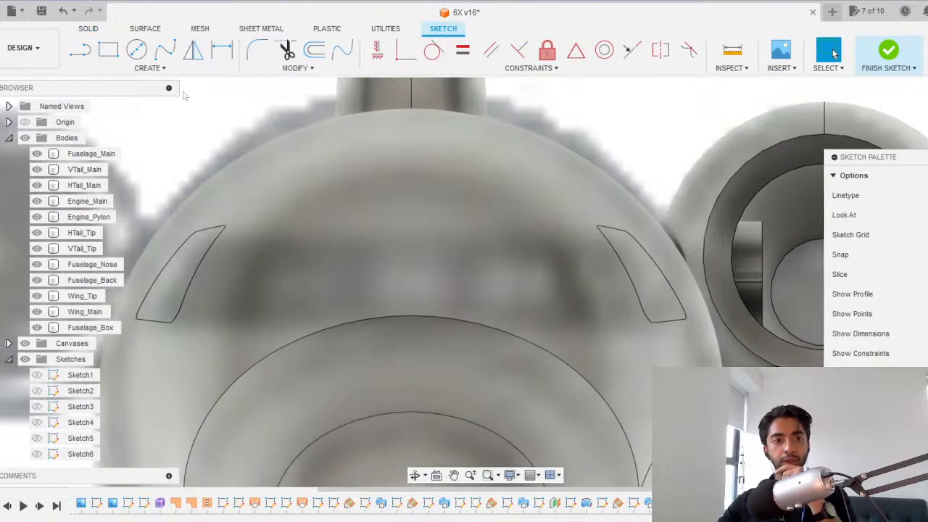
Project the top and bottom edges of one split side window into the front-view sketch.
key("l")
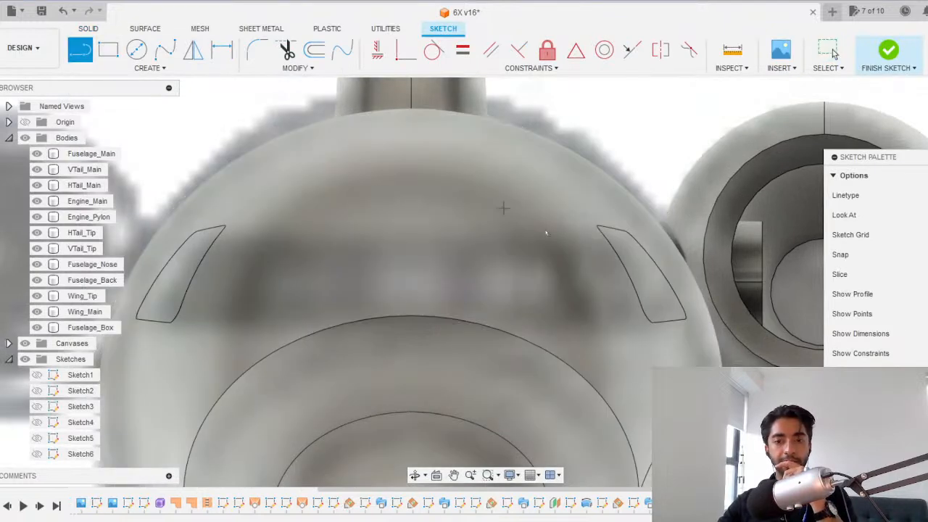
key("Escape")
key("p")
left_click(603, 232)
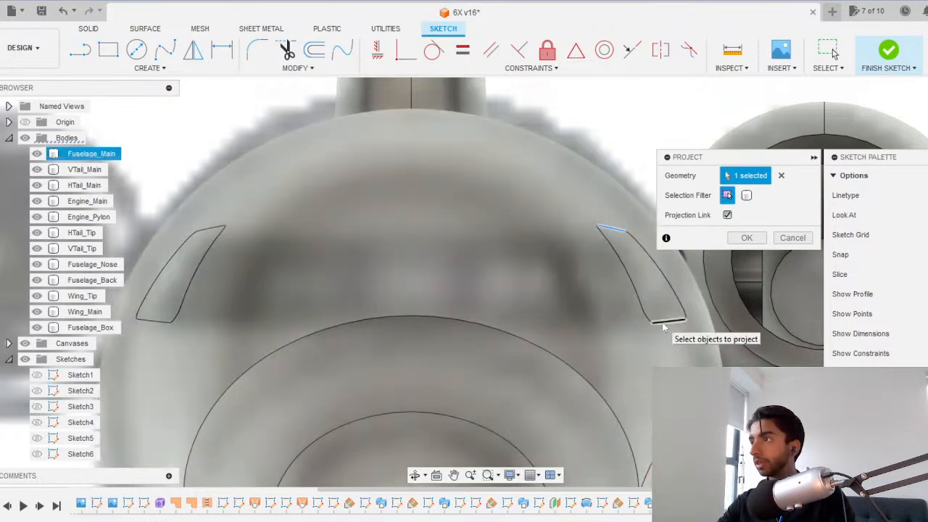
left_click(747, 237)
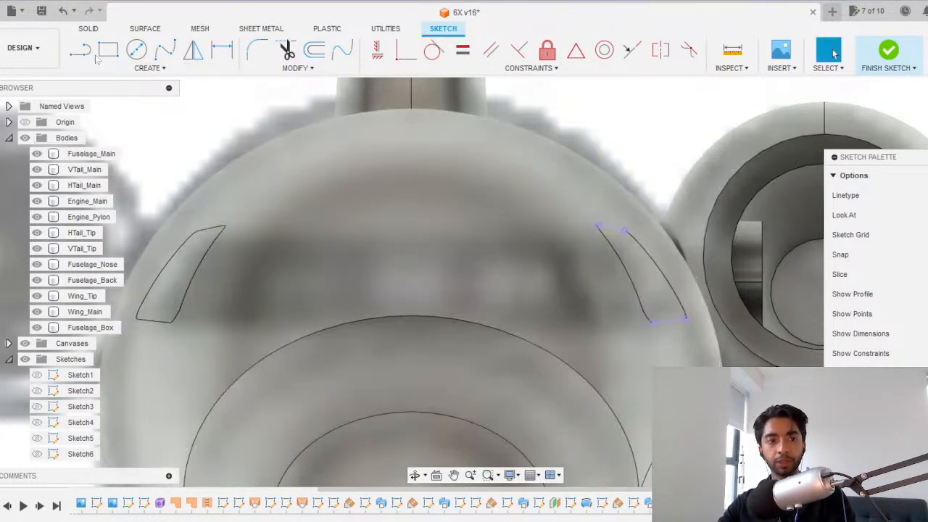
Draw a horizontal line for the windshield pane's bottom edge, from just inside the projected side window towards the fuselage centreline.
left_click(87, 55)
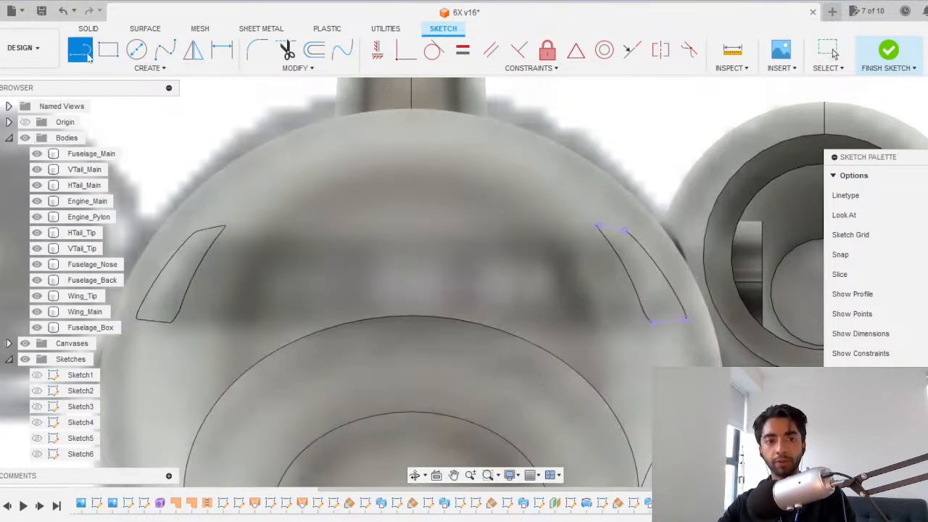
left_click(628, 323)
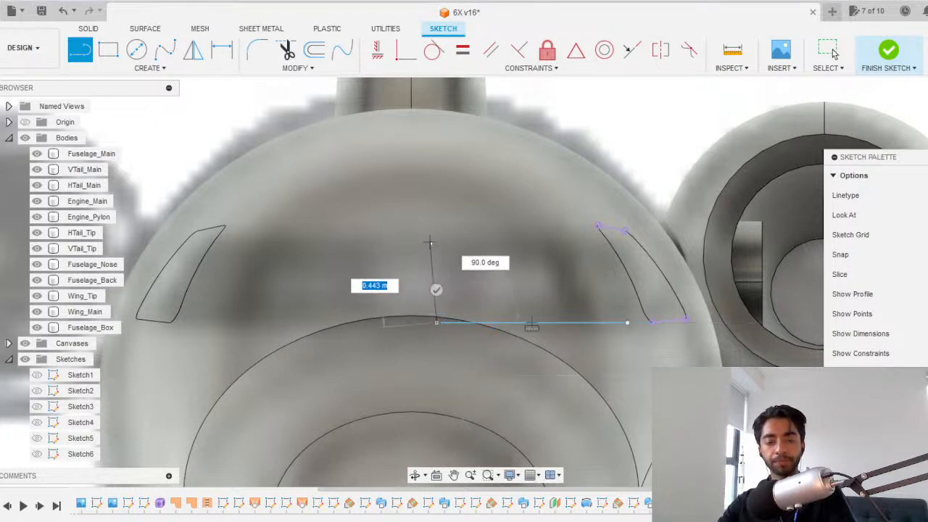
left_click(436, 321)
left_click(832, 53)
Close the windshield pane outline with a parallel top edge about 0.75 m long, a vertical inner edge and a slanted outer edge.
key("l")
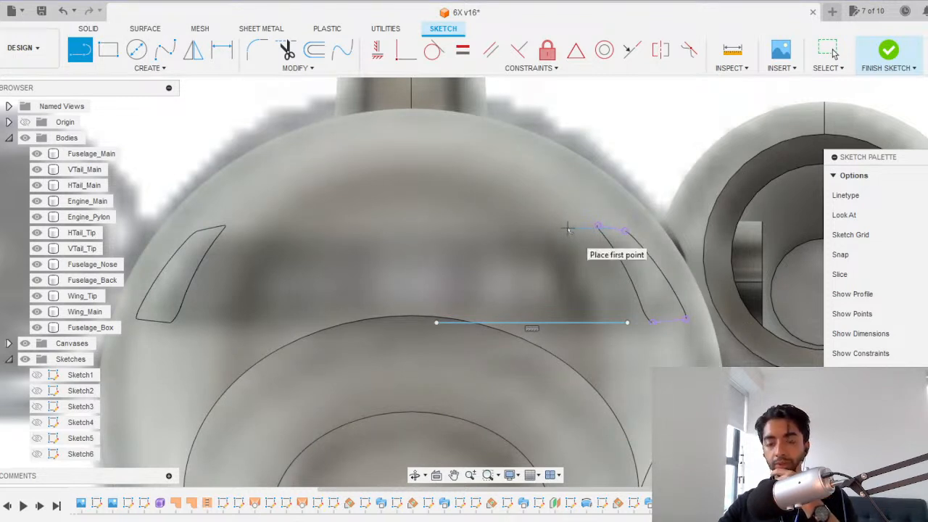
left_click(574, 229)
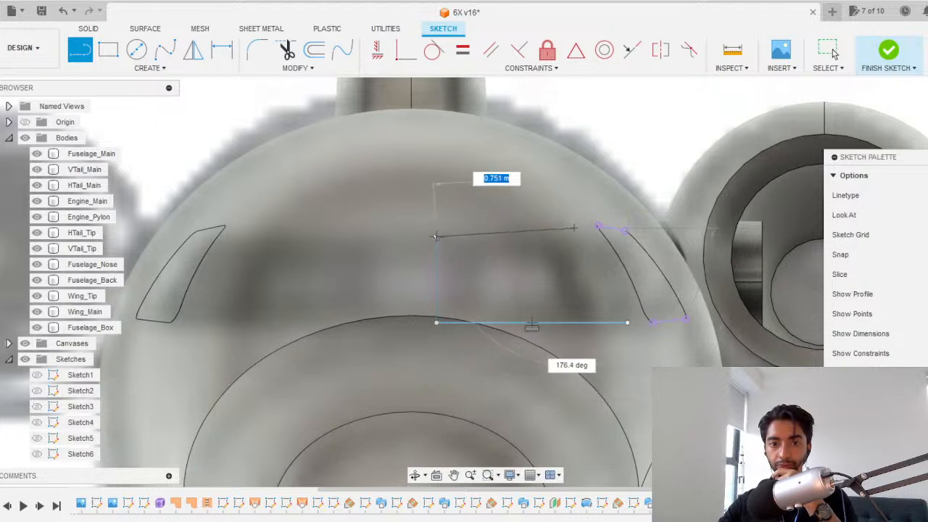
double_click(436, 228)
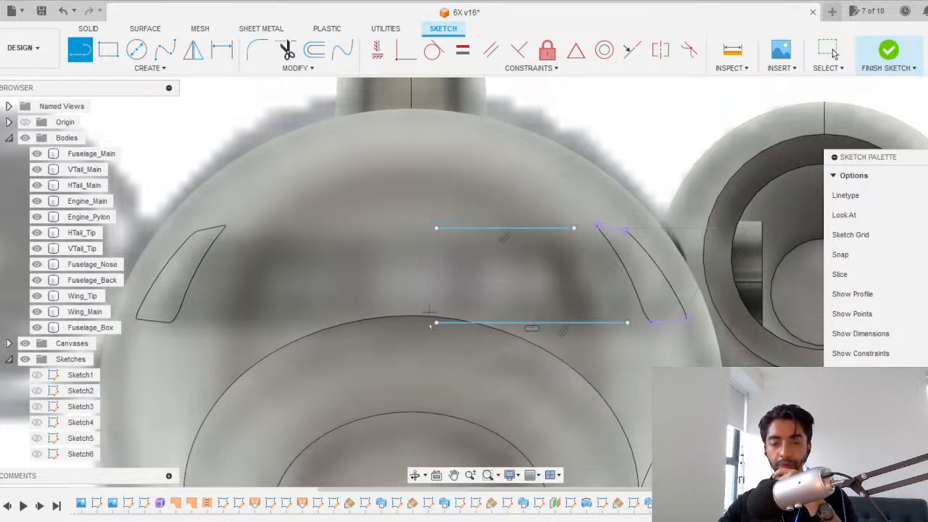
left_click(436, 229)
double_click(435, 322)
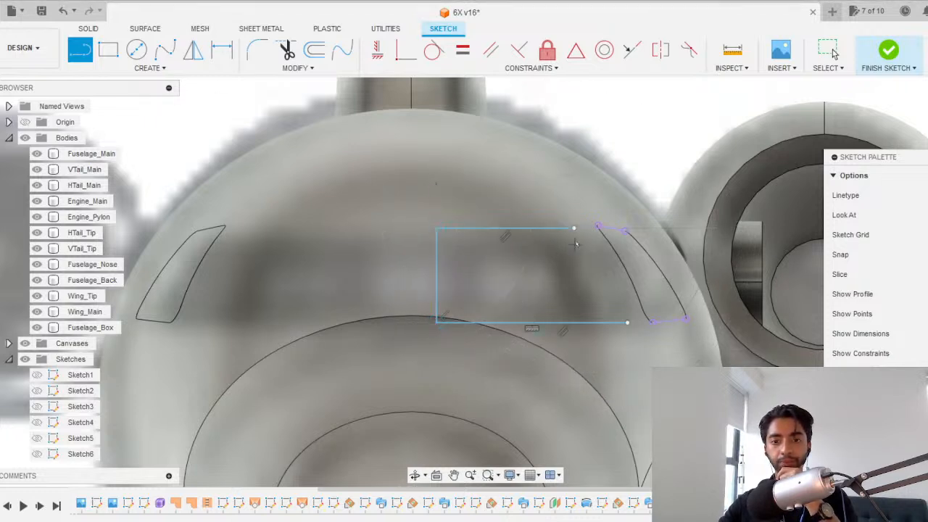
left_click(573, 228)
double_click(627, 323)
scroll(459, 327, "down", 2)
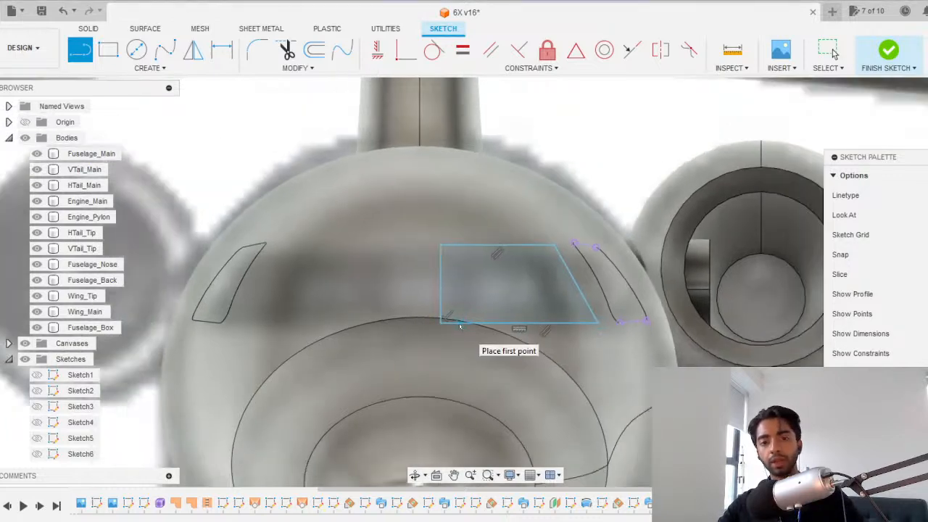
key("Escape")
Examine the windshield pane outline at an angle and from the front, comparing its bottom edge with the fuselage nose edge.
middle_click_drag(436, 316, 350, 332, "shift")
left_click(927, 127)
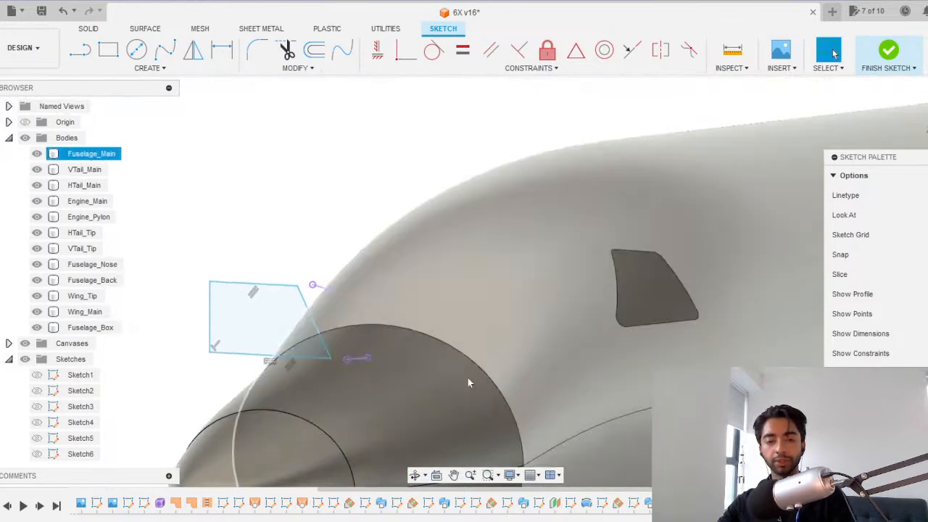
middle_click_drag(324, 377, 420, 272)
scroll(382, 263, "up", 2)
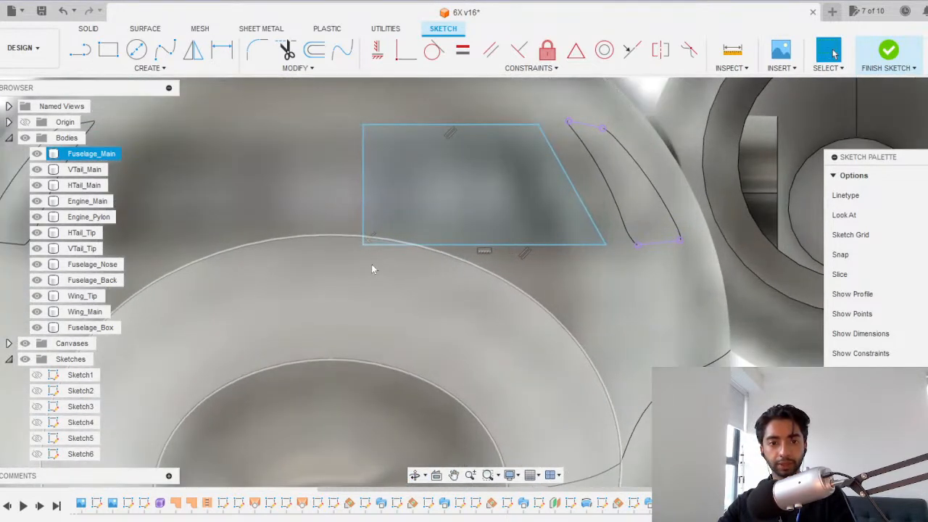
left_click(371, 263)
scroll(453, 314, "down", 3)
scroll(384, 241, "up", 3)
left_click(385, 242)
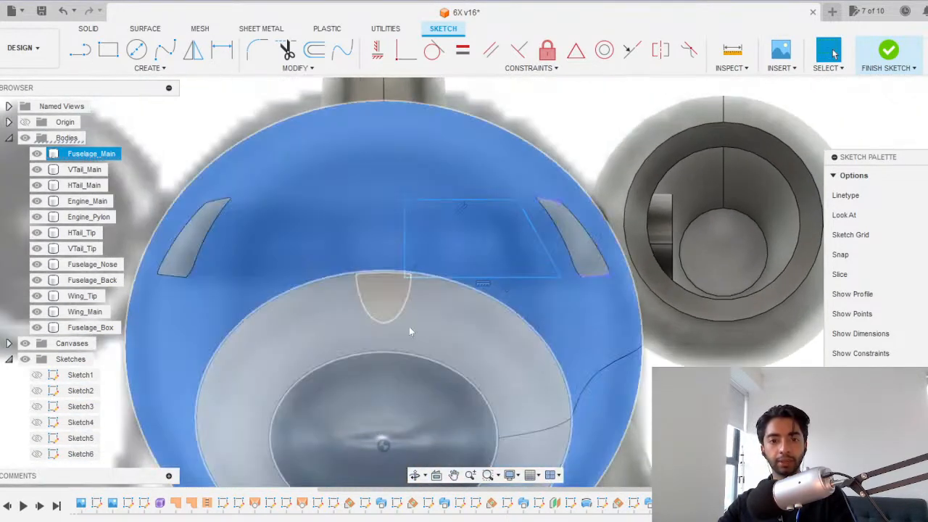
Fillet all four corners of the windshield pane outline with a 0.10 m radius.
left_click(403, 335)
scroll(415, 325, "down", 2)
scroll(450, 264, "up", 4)
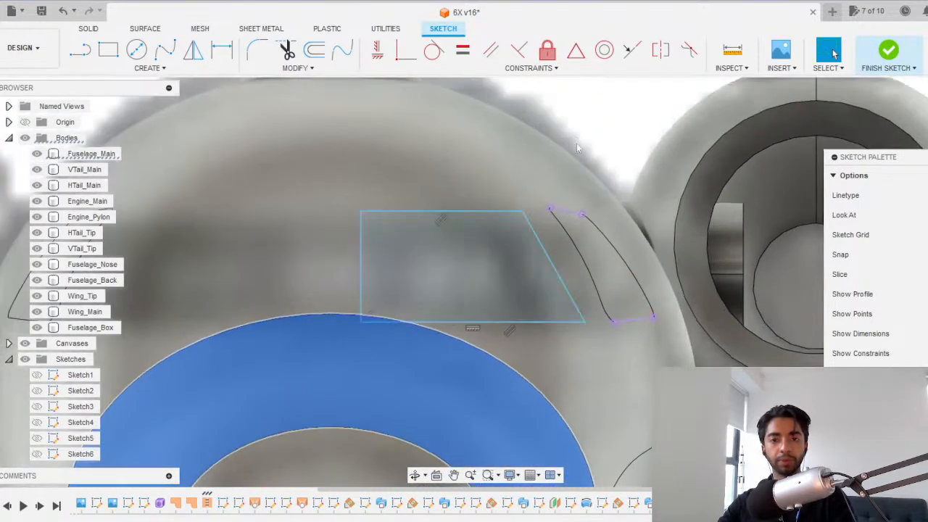
scroll(576, 141, "down", 2)
left_click(577, 134)
left_click(254, 54)
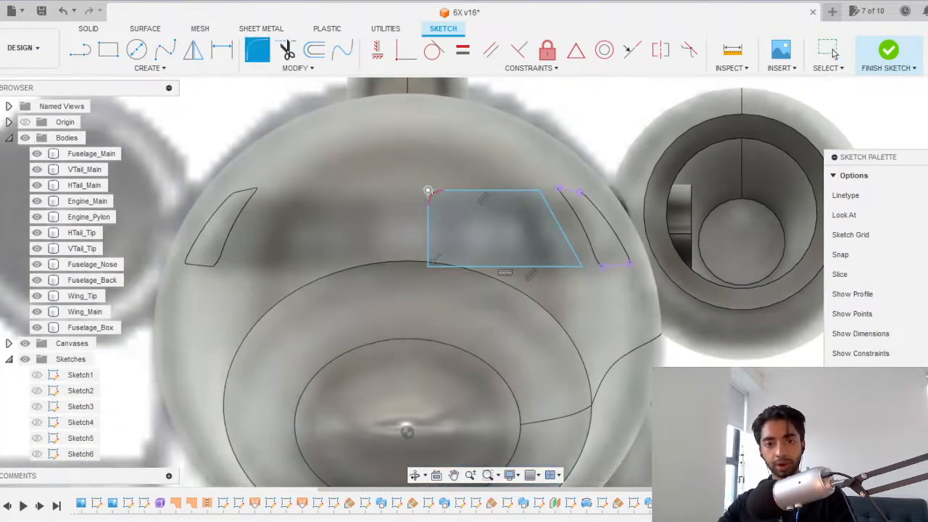
left_click(427, 190)
left_click(538, 190)
left_click(578, 264)
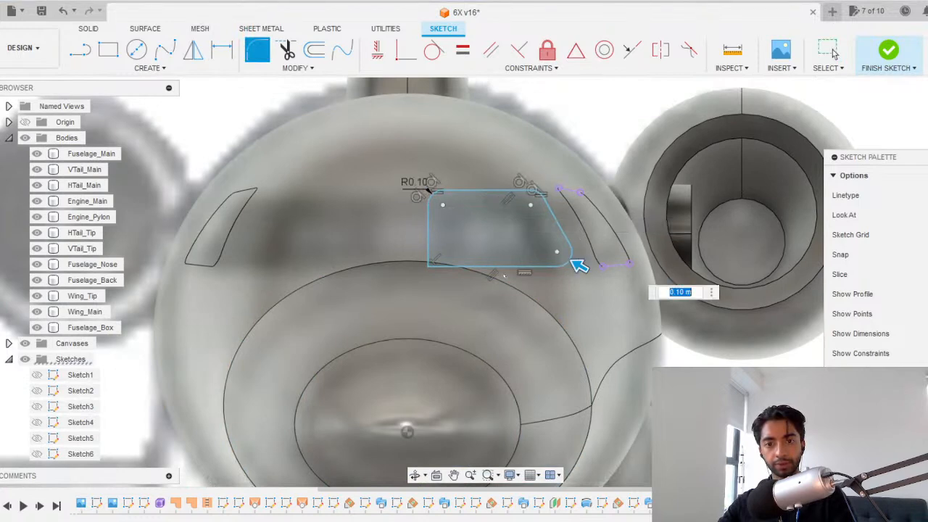
left_click(427, 265)
scroll(400, 267, "up", 2)
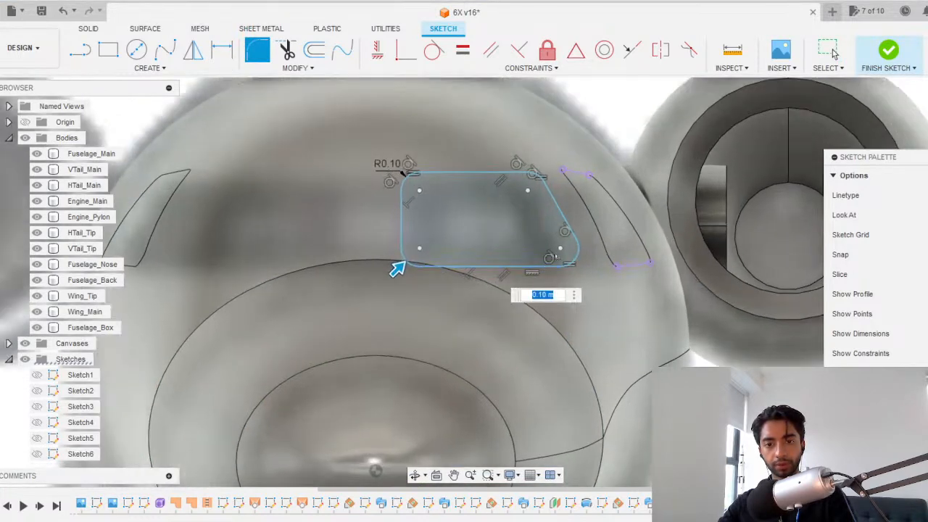
key("Escape")
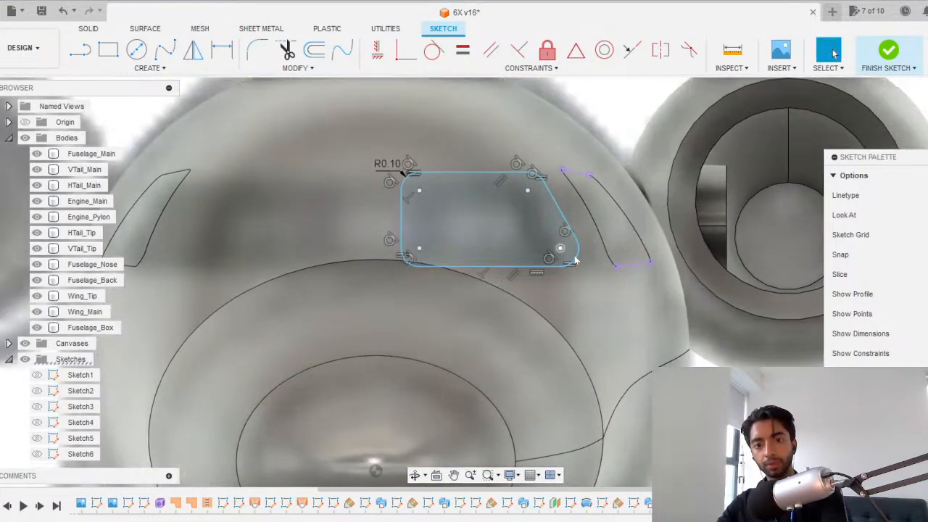
Undo the pane's corner fillets until only the upper inner corner stays rounded.
left_click(575, 270)
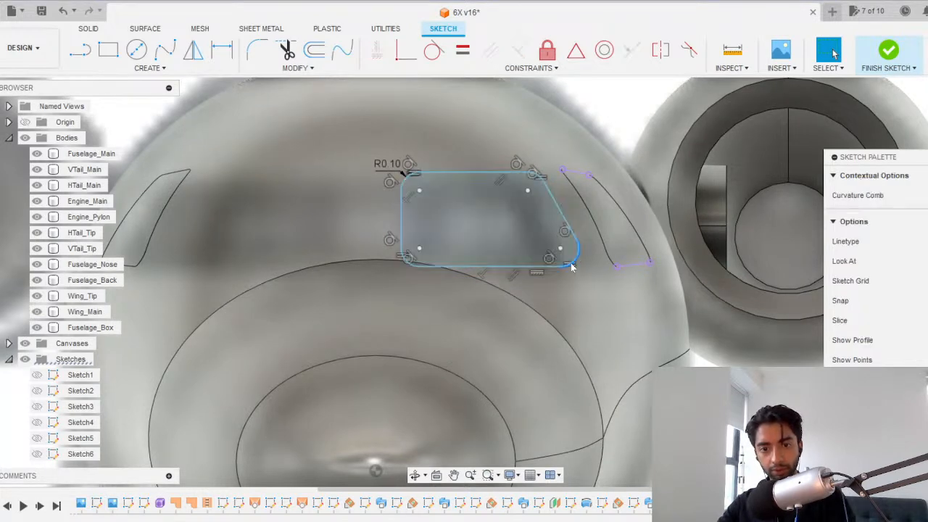
scroll(572, 261, "up", 2)
key("ctrl+z")
key("ctrl+z")
key("ctrl+z")
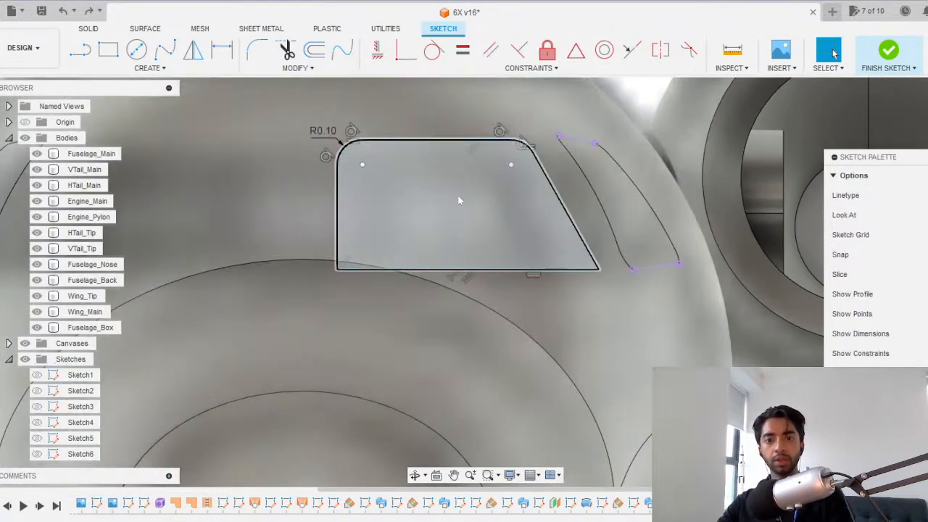
scroll(406, 186, "down", 2)
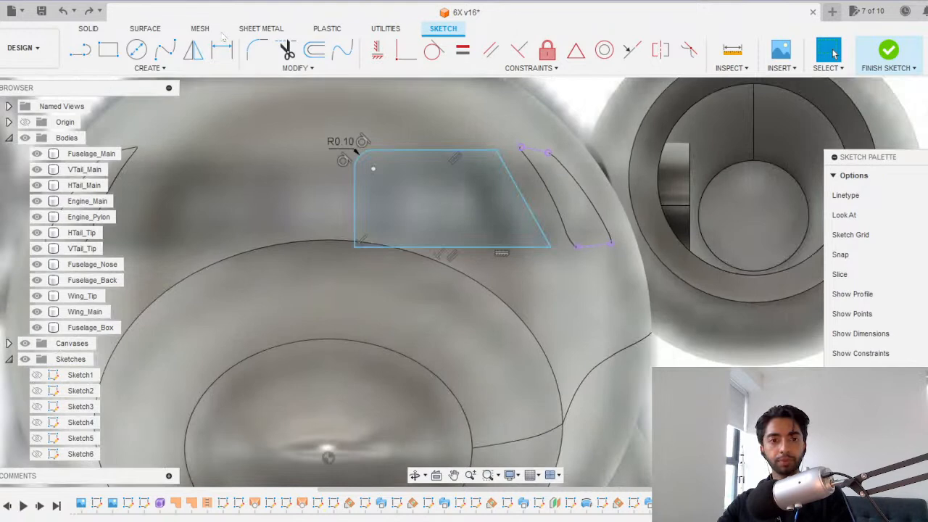
Fillet the pane's upper outer and lower inner corners with a 0.10 m radius.
left_click(496, 150)
left_click(355, 247)
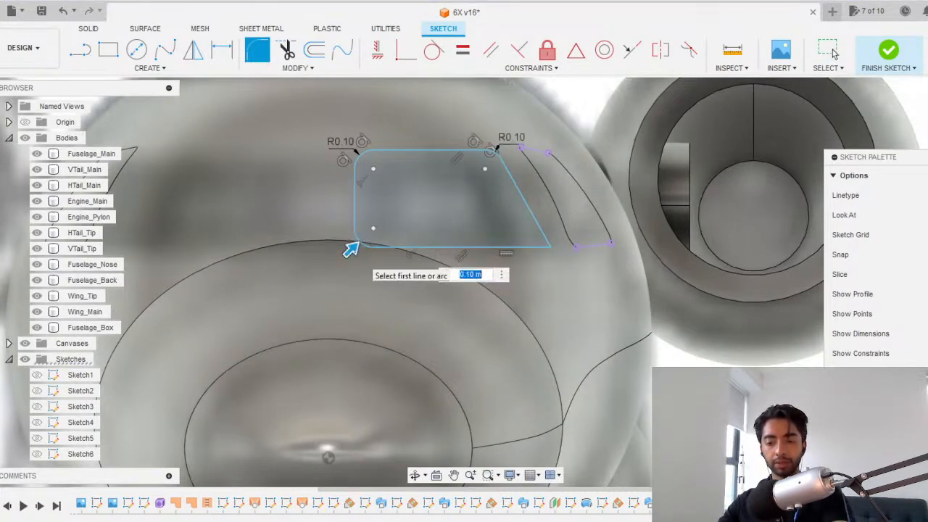
key("Return")
left_click(261, 52)
left_click(542, 246)
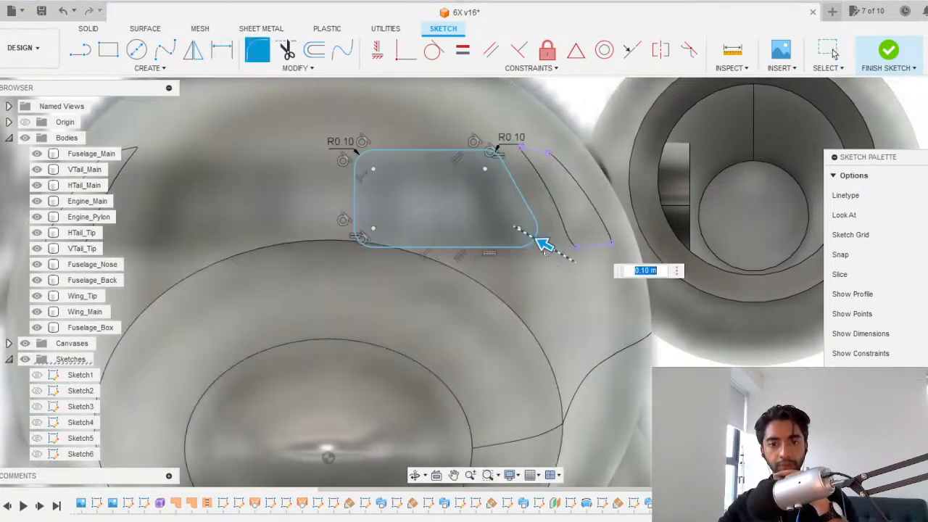
mouse_move(542, 244)
left_mouse_down()
mouse_move(558, 251)
mouse_move(551, 247)
left_mouse_up()
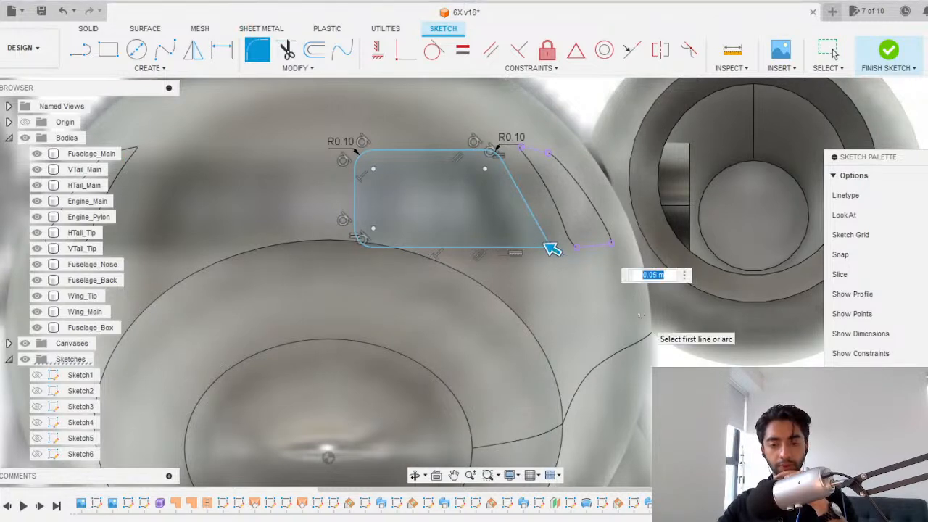
key("Escape")
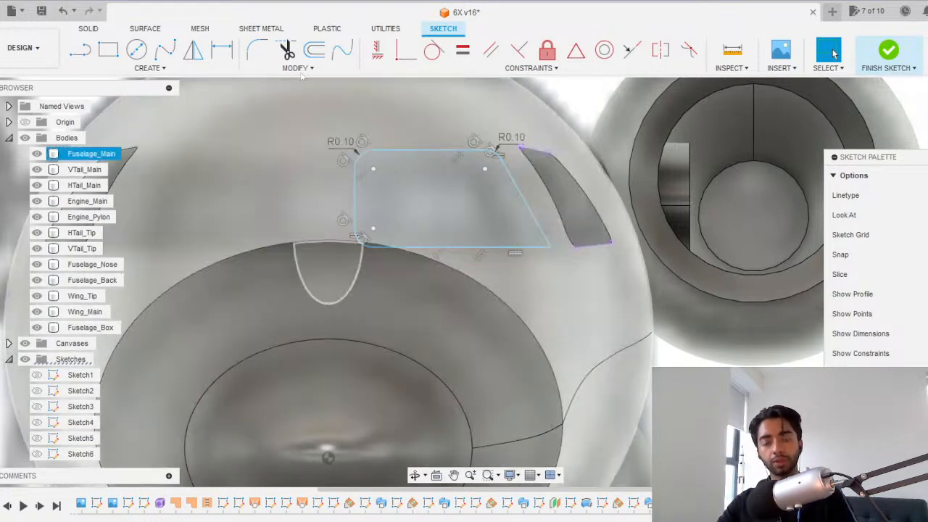
Fillet the pane's lower outer corner with a 0.1 m radius.
left_click(256, 50)
left_click(551, 248)
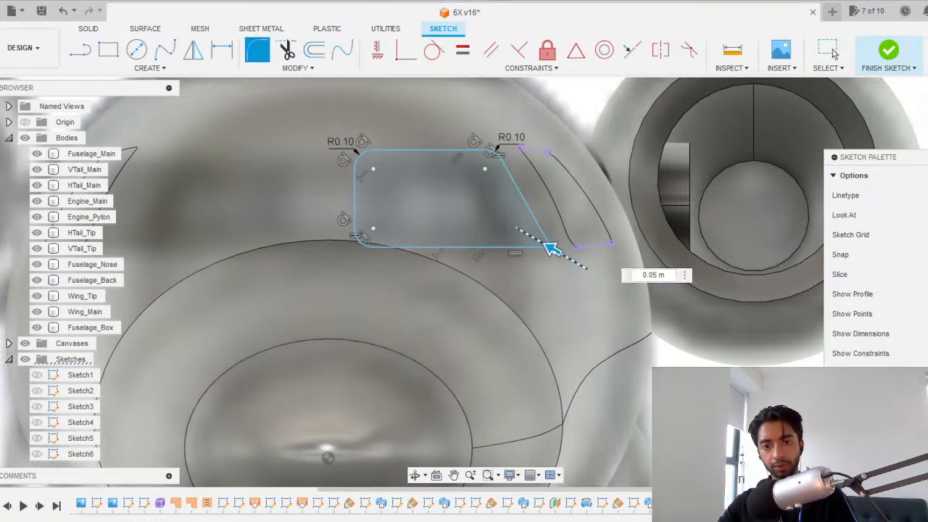
type("0.1")
key("Return")
key("Escape")
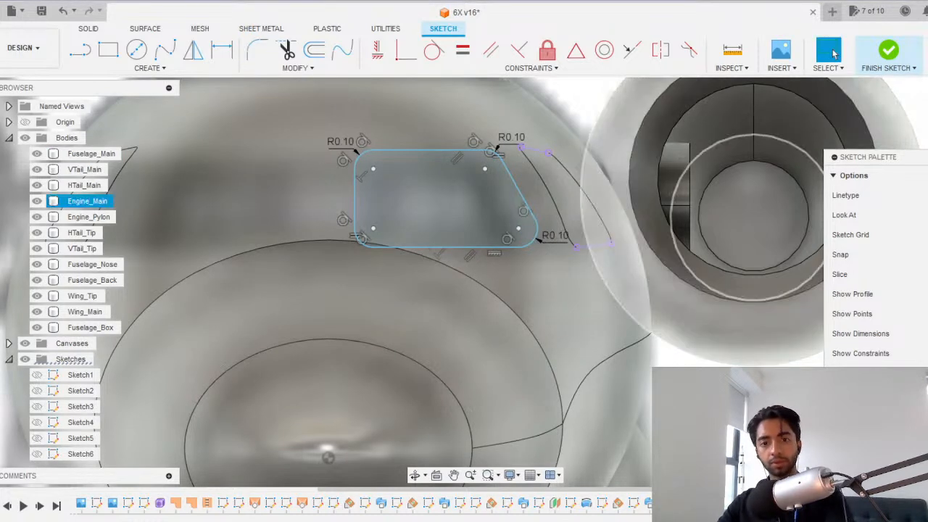
Set the lower outer fillet radius to 0.07 m, pull that corner outward towards the side window, and finish the sketch.
scroll(551, 239, "up", 2)
double_click(548, 242)
left_click(551, 242)
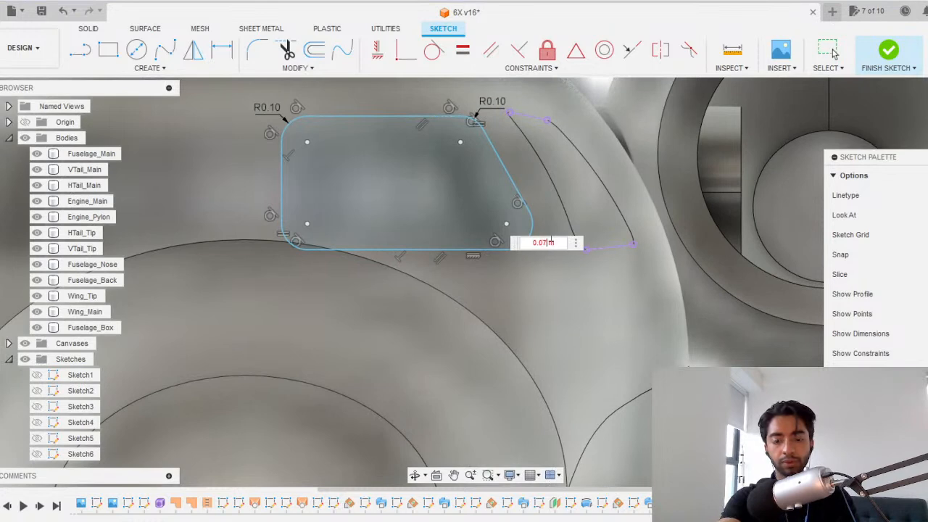
type("7")
key("Return")
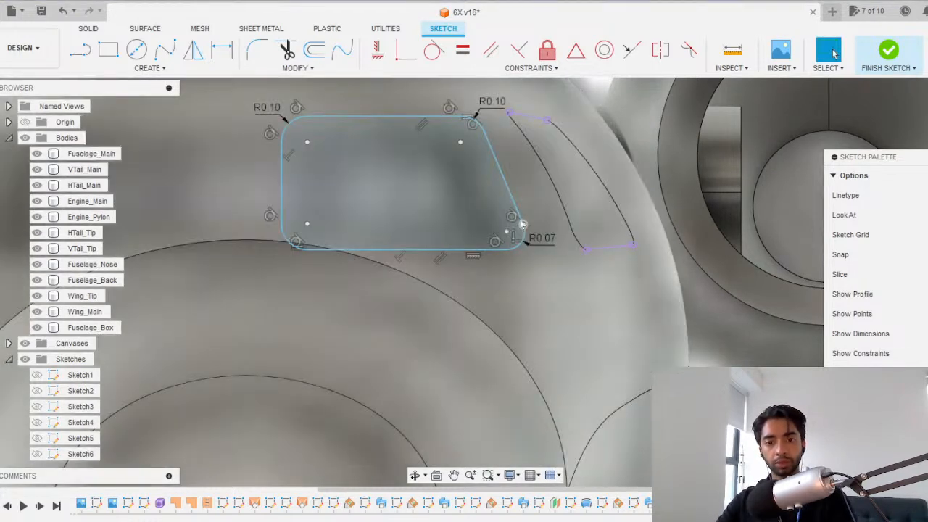
left_click_drag(522, 224, 535, 227)
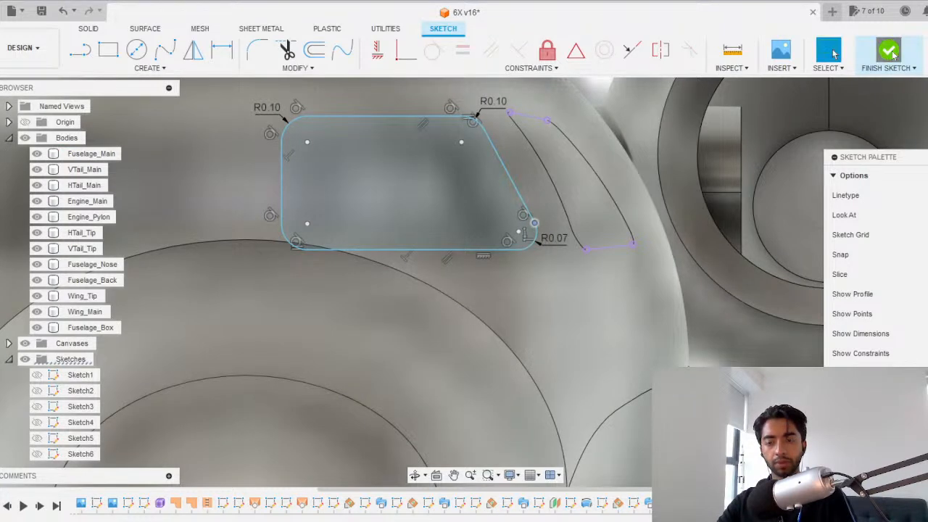
left_click(888, 52)
Try to split the main fuselage face using the rounded windshield pane profile as the splitting tool.
scroll(572, 251, "down", 5)
middle_click_drag(606, 268, 551, 285, "shift")
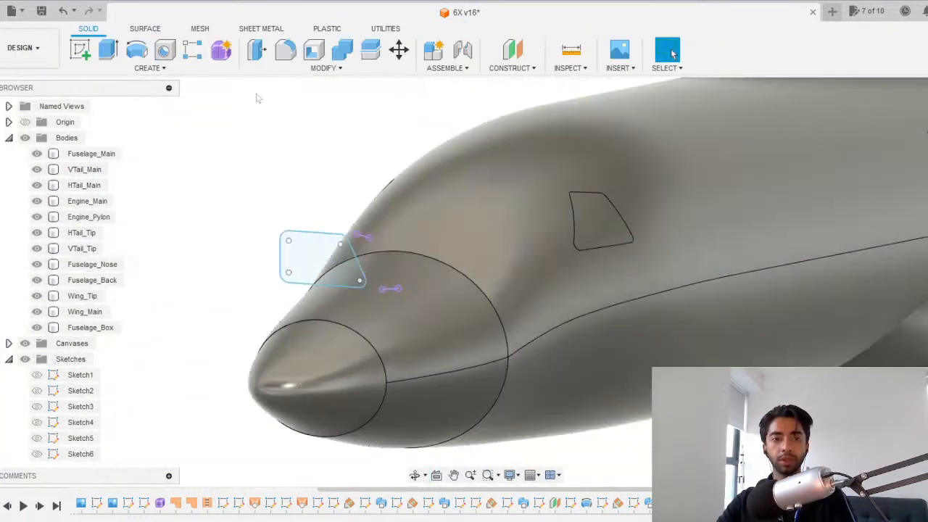
left_click(297, 69)
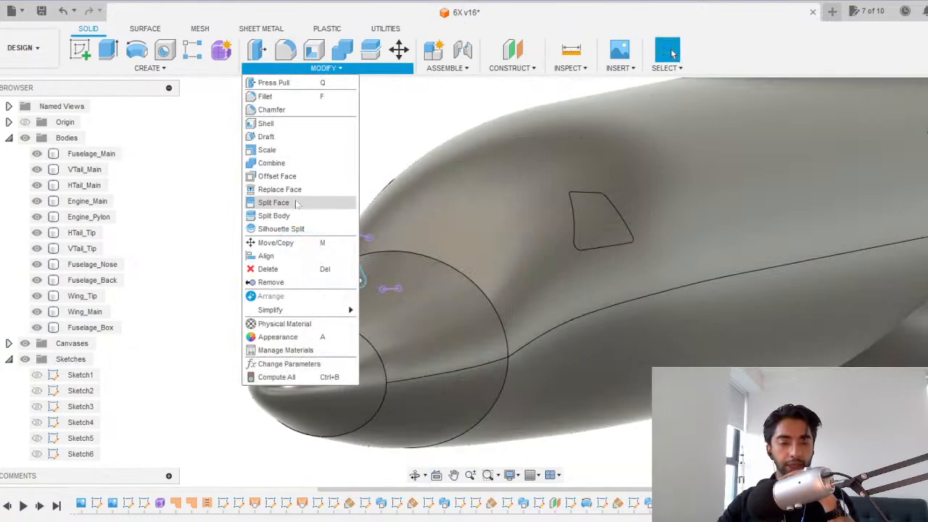
left_click(295, 202)
left_click(759, 207)
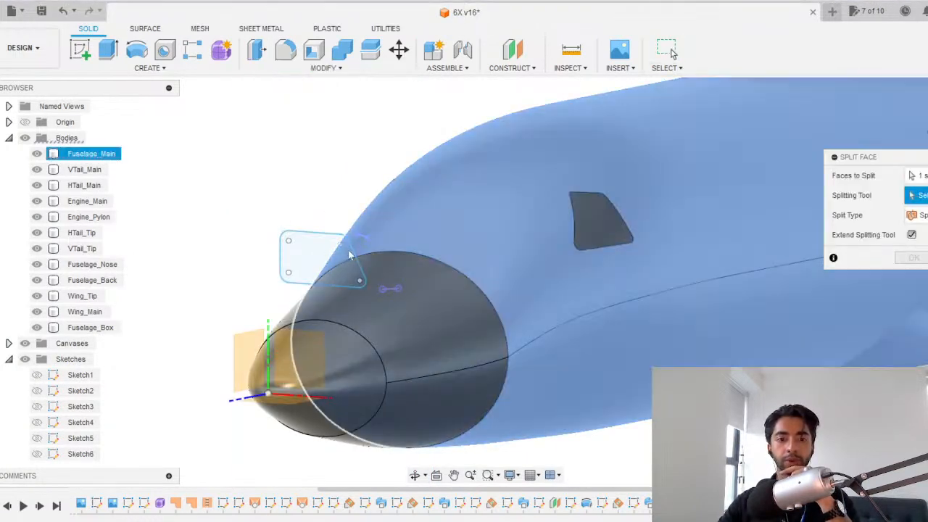
left_click(321, 272)
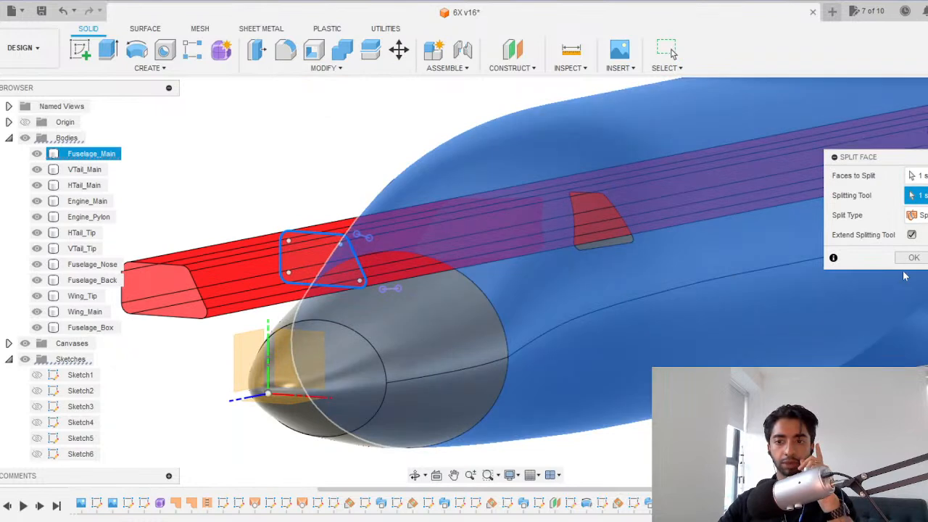
left_click(913, 258)
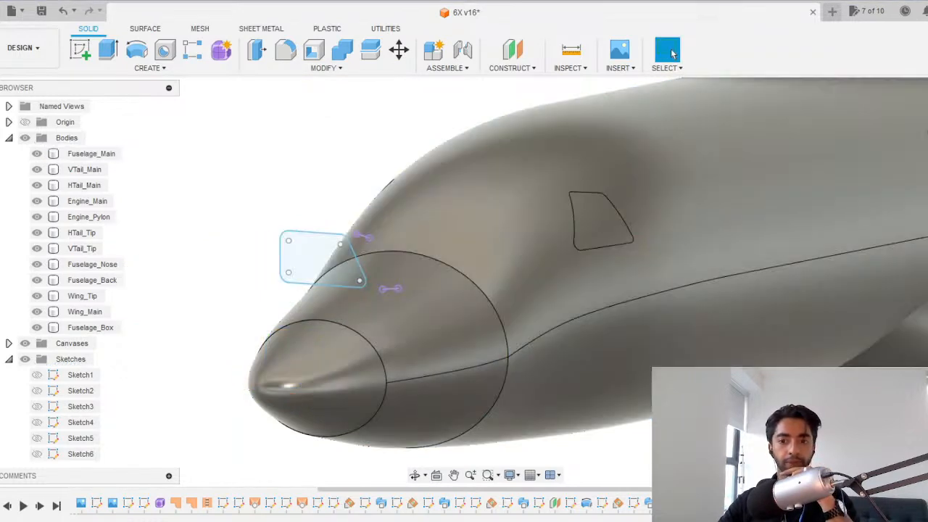
left_click_drag(833, 293, 310, 179)
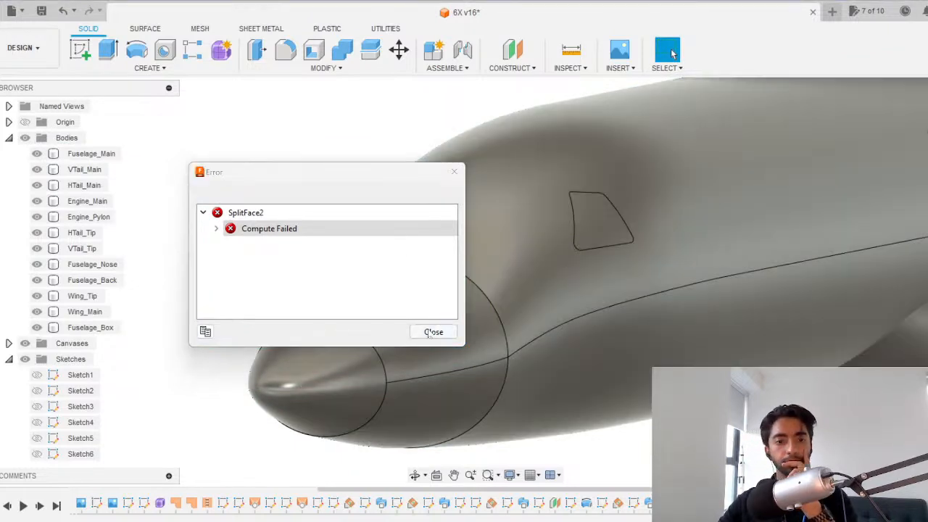
left_click(434, 332)
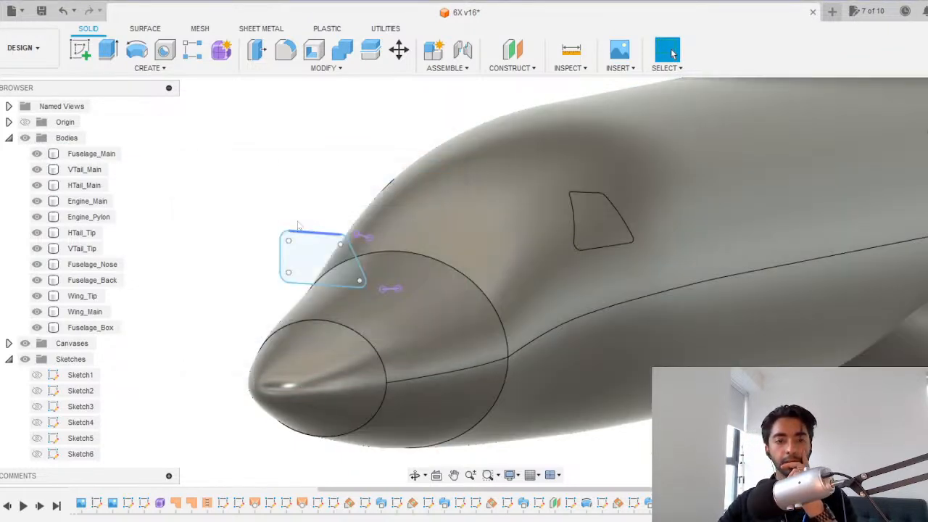
Examine from the front where the pane's lower inner corner meets the edge between main fuselage and nose.
left_click(376, 260)
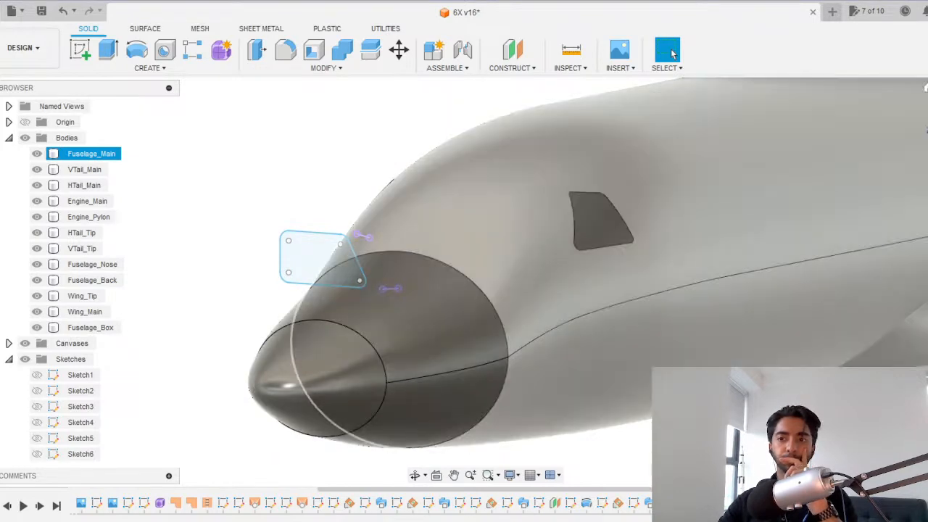
left_click(926, 130)
scroll(317, 291, "up", 5)
left_click(288, 271)
scroll(287, 271, "down", 2)
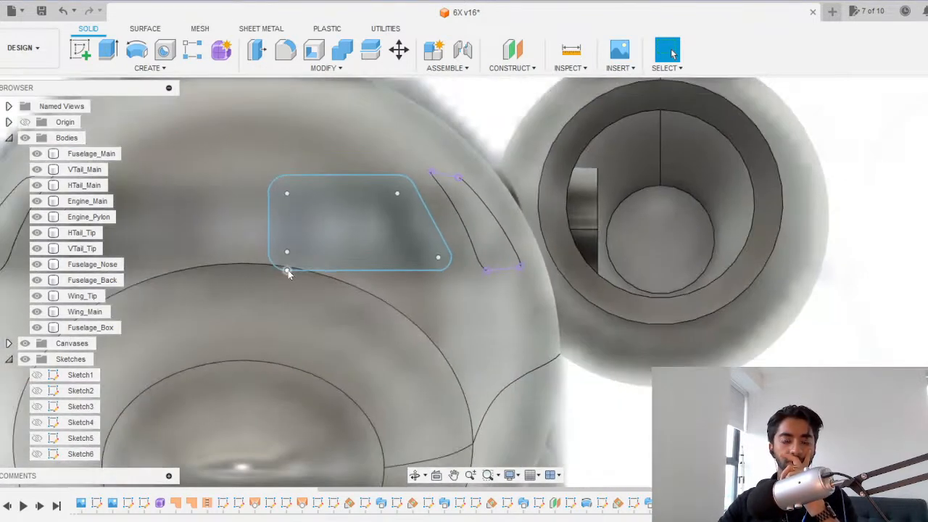
scroll(288, 270, "down", 3)
scroll(313, 297, "up", 2)
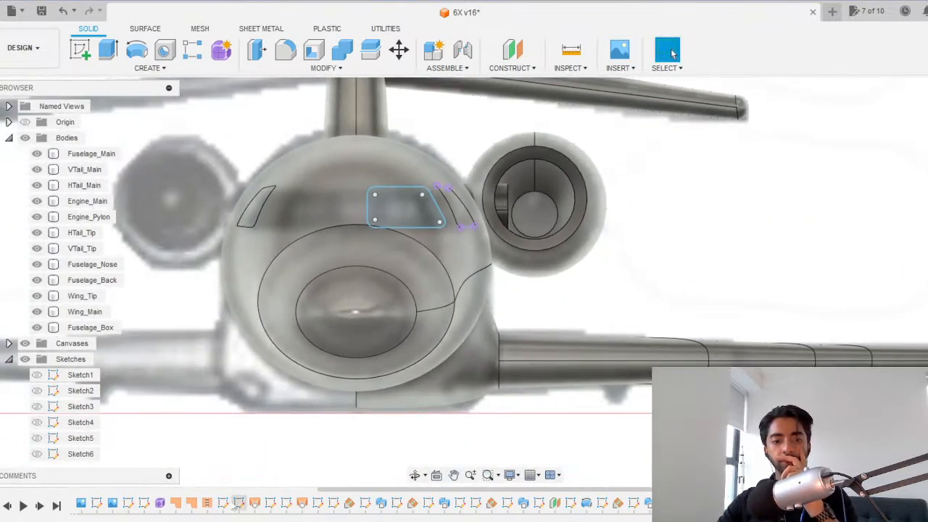
Reopen the fuselage T-spline form for editing and view it from the side.
double_click(160, 504)
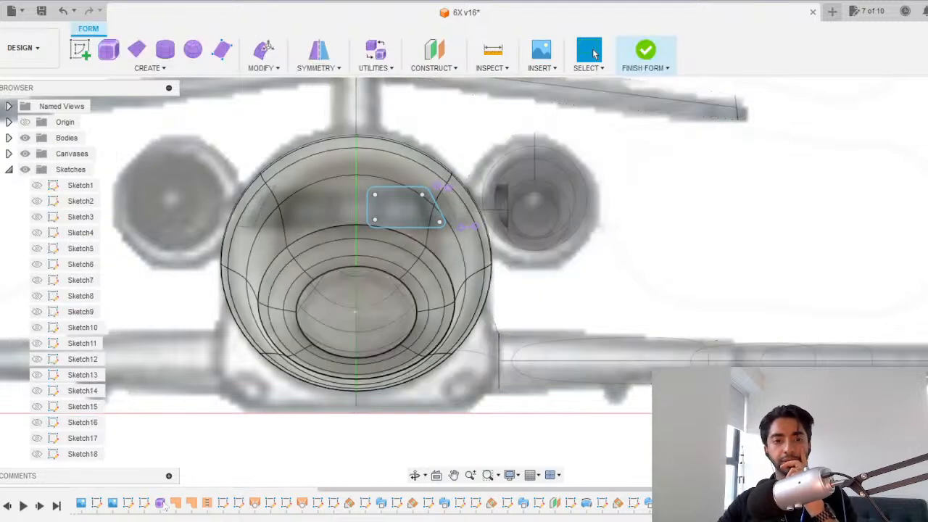
left_click(922, 150)
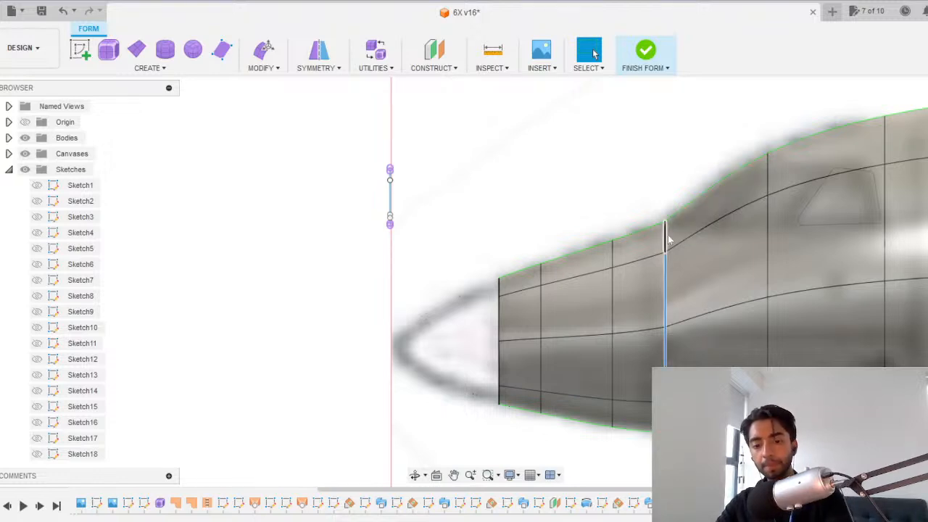
key("m")
left_click(663, 253)
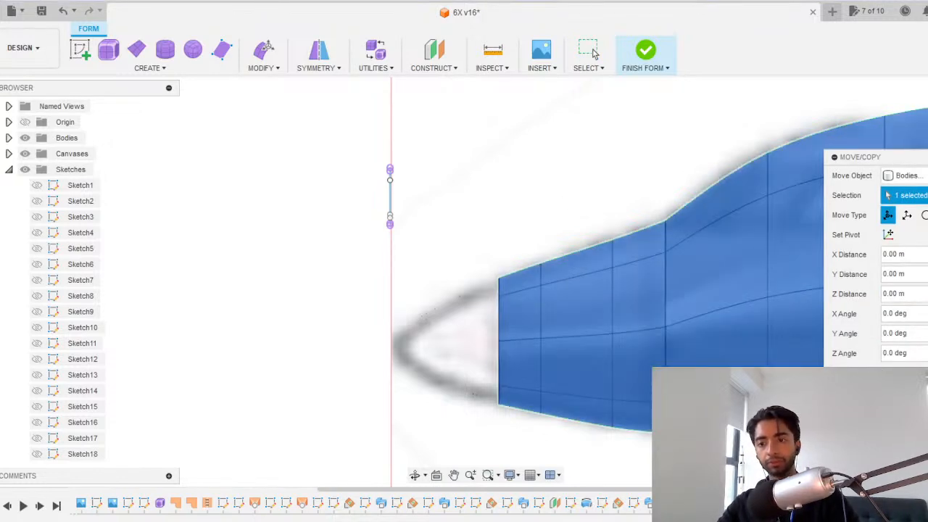
key("Escape")
Use Edit Form to shift the edge loop at the windshield base forward towards the nose and slightly down, and finish the form.
left_click(696, 254)
right_click(696, 255)
left_click(739, 236)
left_click(545, 174)
double_click(665, 271)
middle_click_drag(564, 208, 353, 133)
scroll(425, 232, "up", 3)
scroll(426, 232, "down", 1)
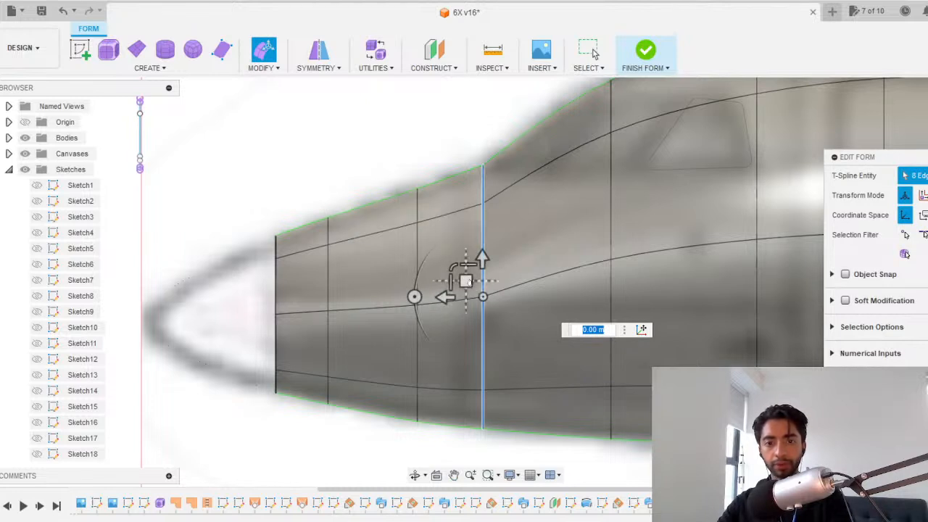
left_click_drag(467, 282, 445, 282)
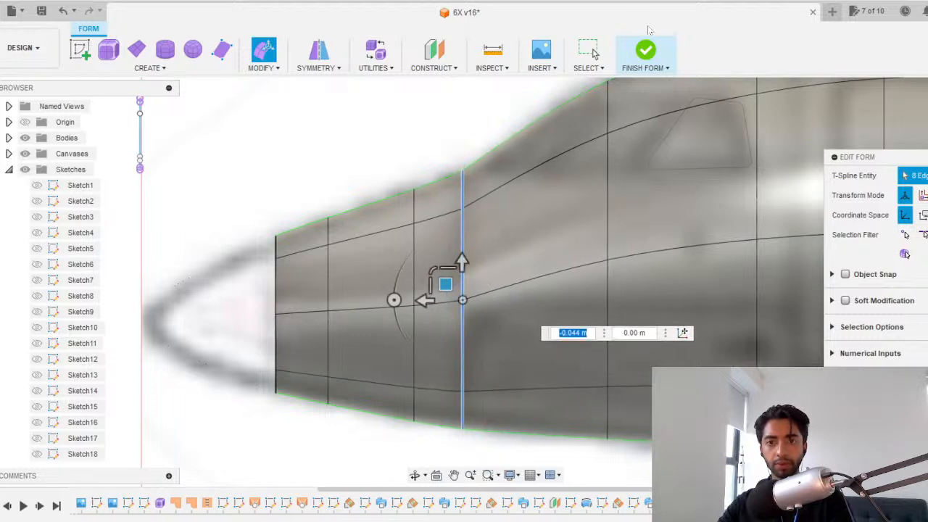
left_click(645, 50)
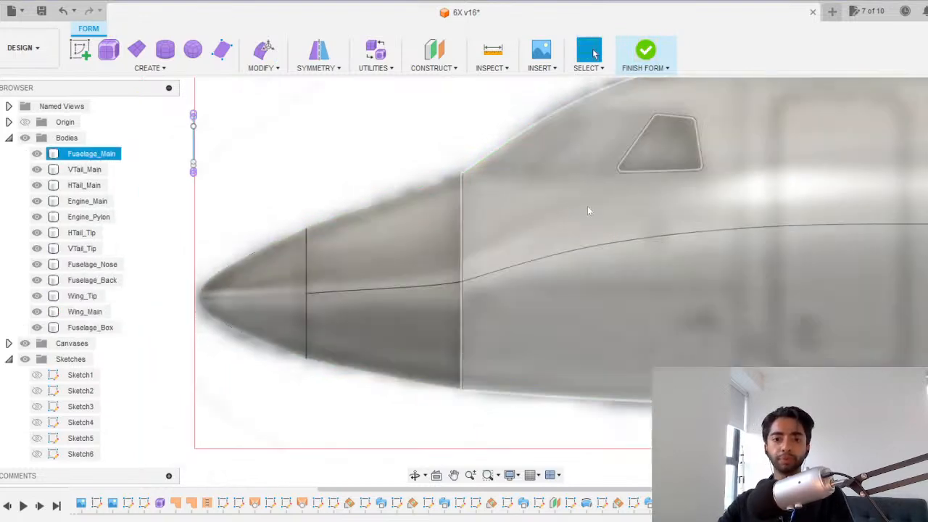
Check from the front the clearance between the pane's lower edge and the reshaped nose edge.
left_click(927, 116)
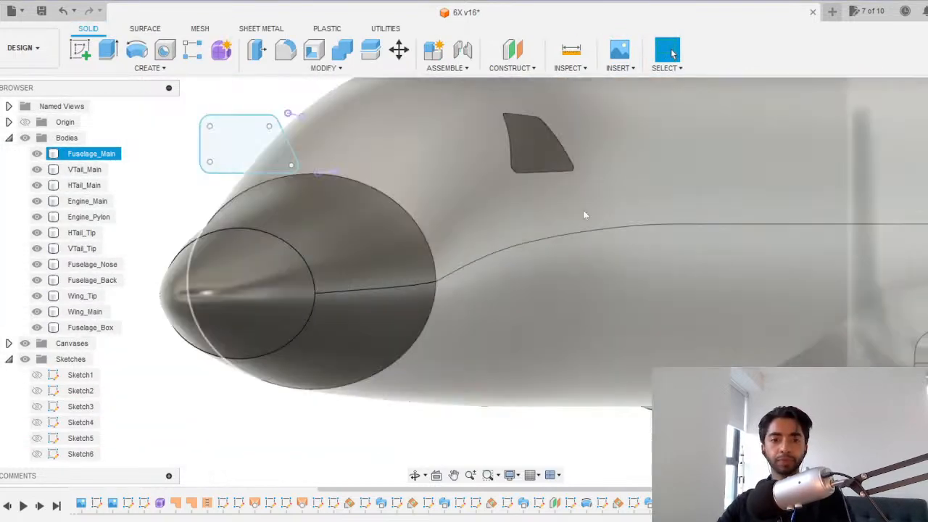
scroll(330, 190, "up", 5)
key("Escape")
scroll(330, 145, "down", 1)
scroll(331, 145, "down", 1)
middle_click_drag(331, 145, 336, 177)
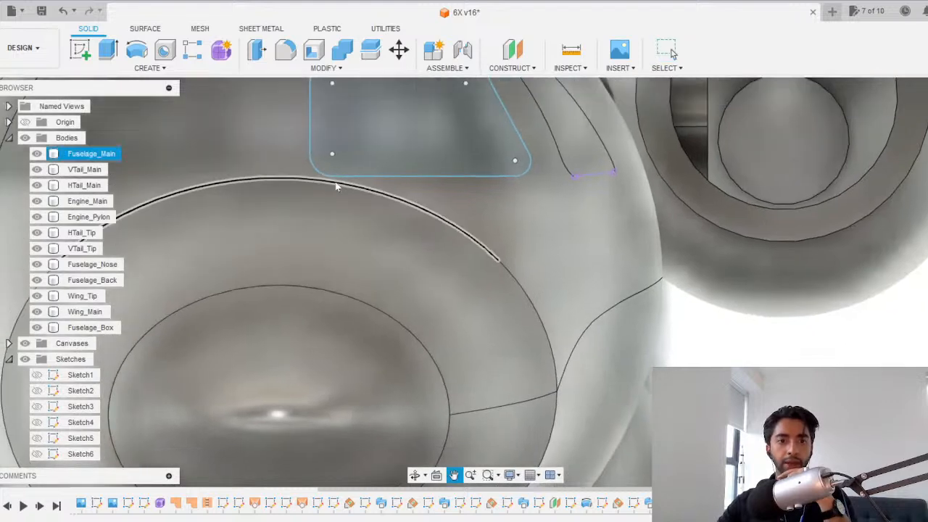
Inspect the front window profile from the front against the main fuselage surface and the nose section.
scroll(334, 174, "up", 3)
scroll(353, 171, "down", 4)
middle_click_drag(379, 149, 267, 169, "shift")
left_click(261, 171)
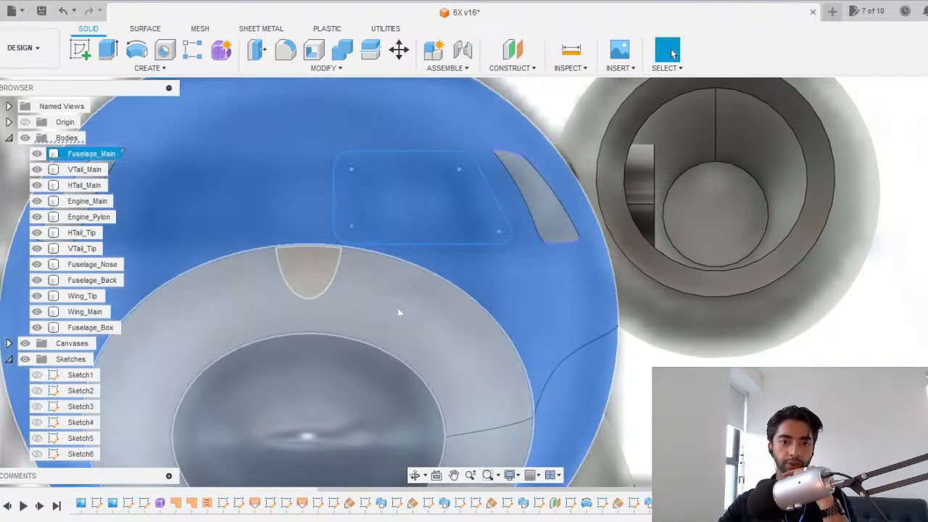
left_click(385, 307)
key("v")
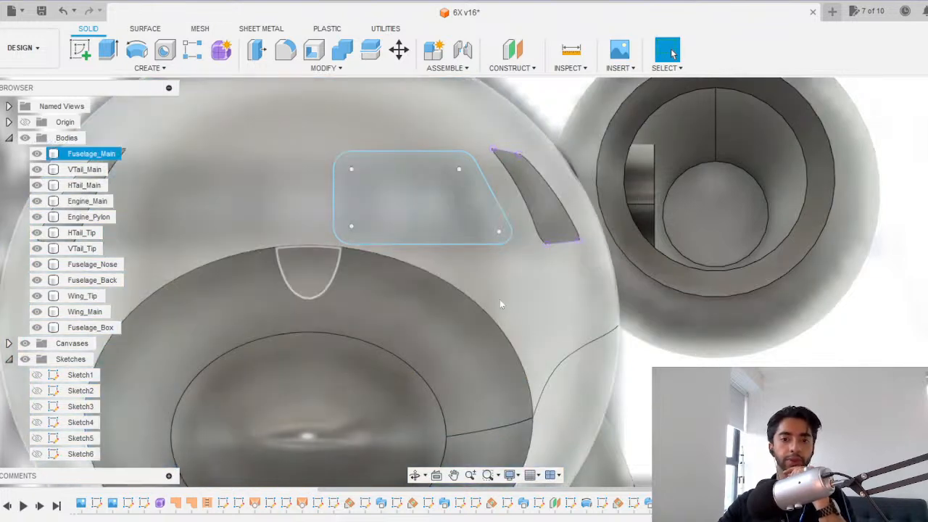
scroll(500, 300, "down", 4)
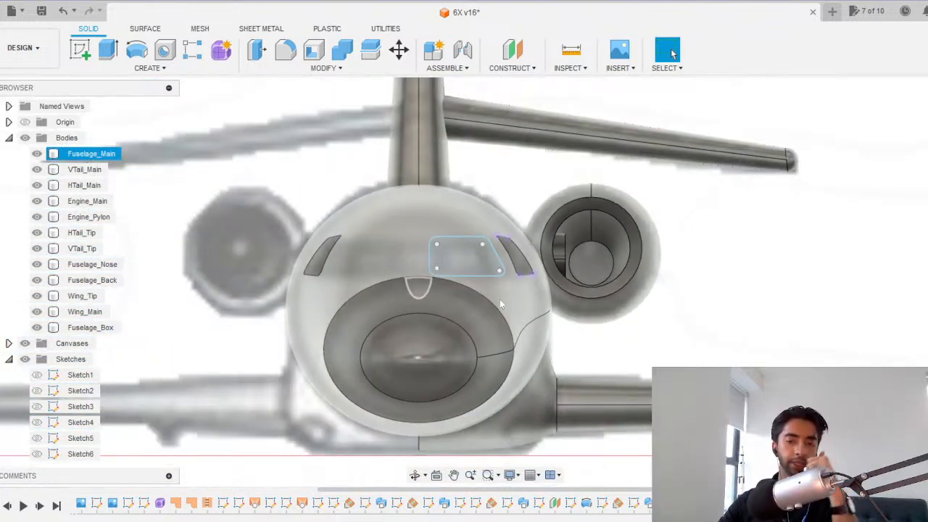
Try to split the main fuselage face using the front window profile as the splitting tool.
left_click(316, 69)
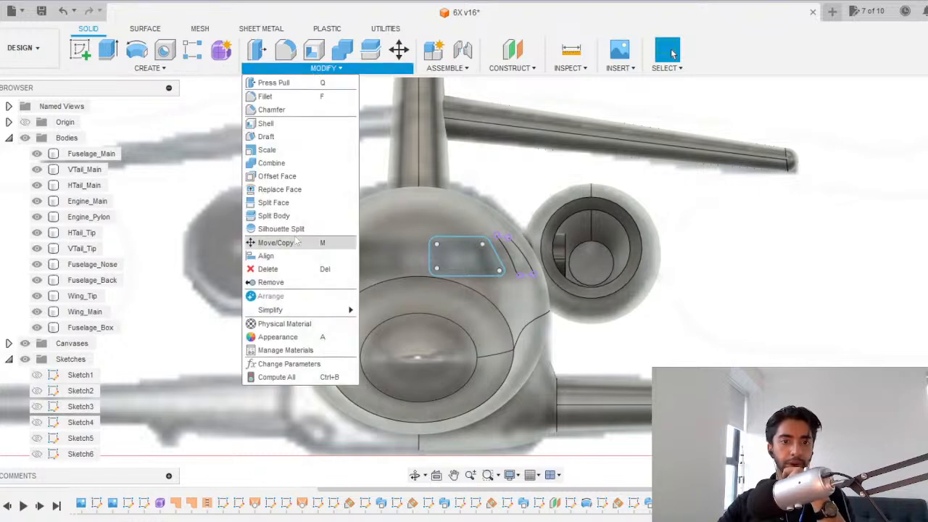
left_click(173, 70)
left_click(325, 69)
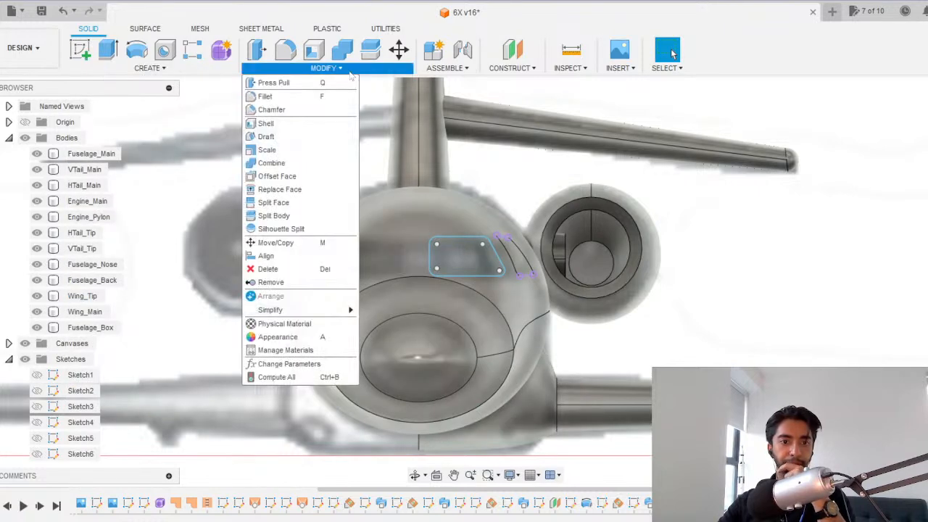
left_click(273, 202)
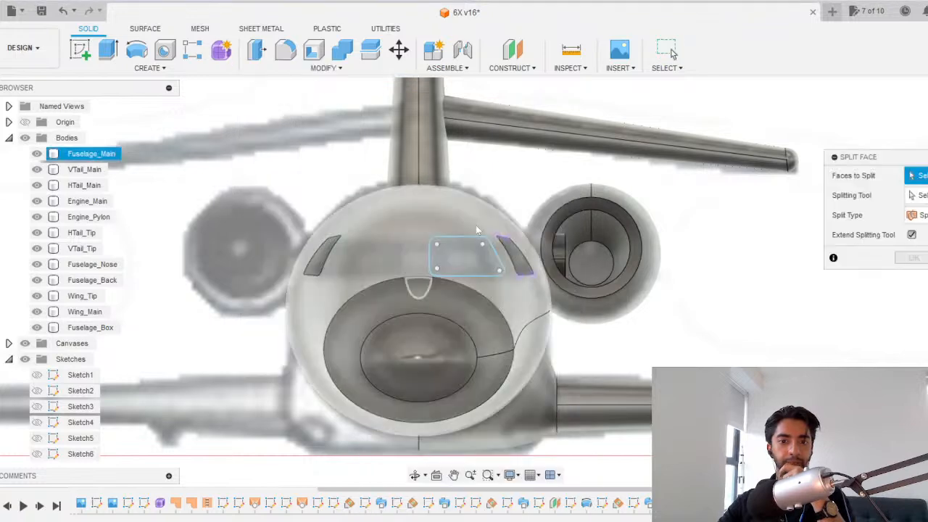
left_click(476, 224)
left_click(472, 270)
left_click(908, 259)
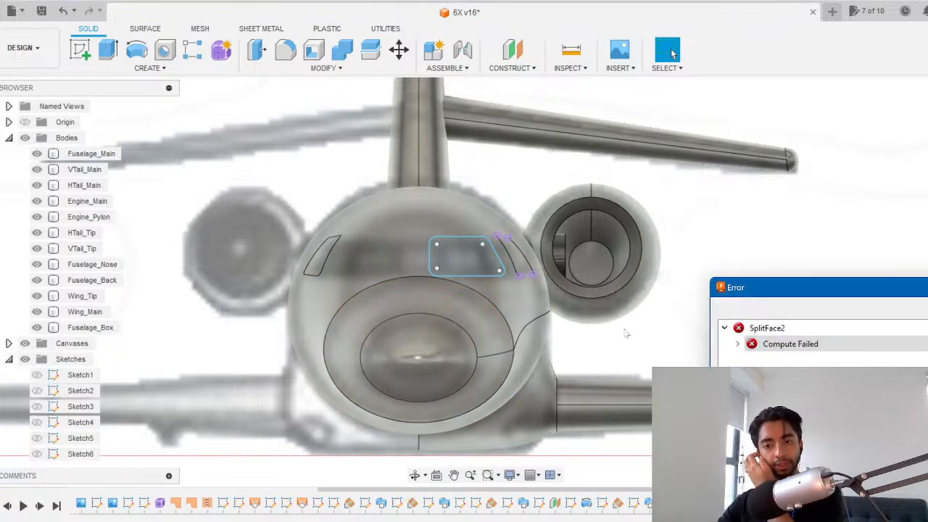
scroll(480, 279, "down", 3)
middle_click_drag(494, 279, 457, 300, "shift")
key("Escape")
scroll(500, 251, "down", 4)
middle_click_drag(761, 192, 465, 296)
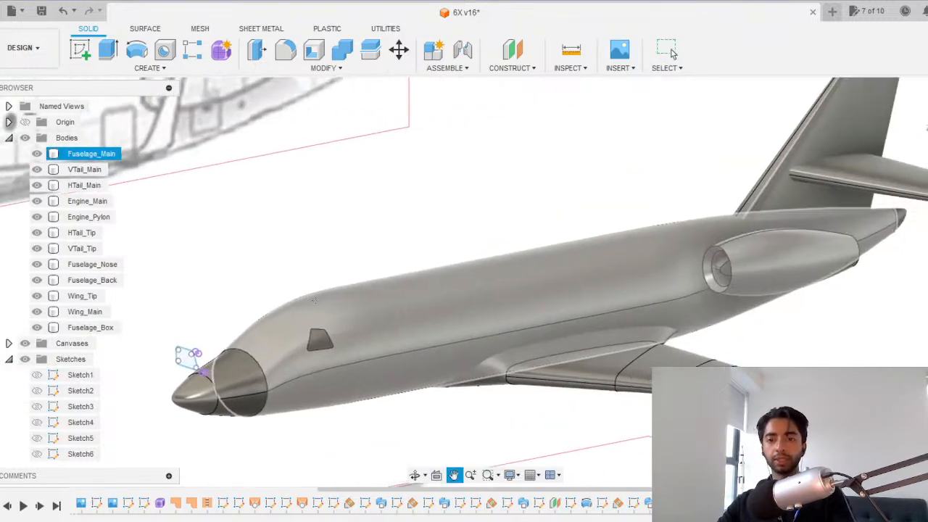
Set up Split Face again with the main fuselage as the face to split and the front window profile as the splitting tool.
scroll(742, 248, "down", 1)
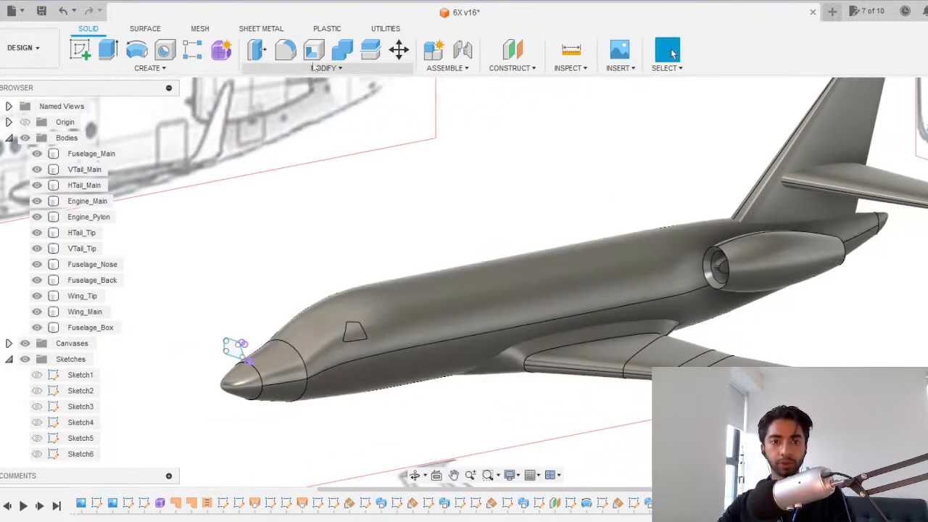
left_click(314, 53)
left_click(921, 238)
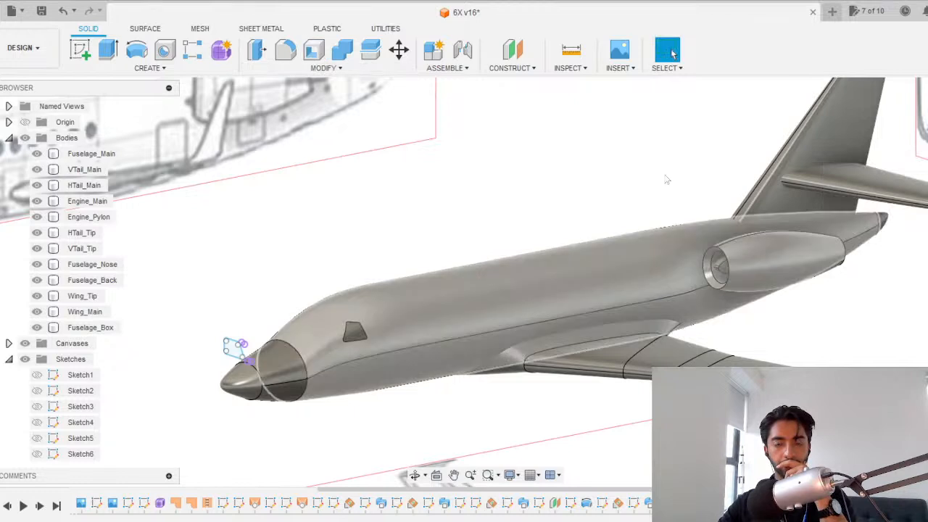
left_click(327, 68)
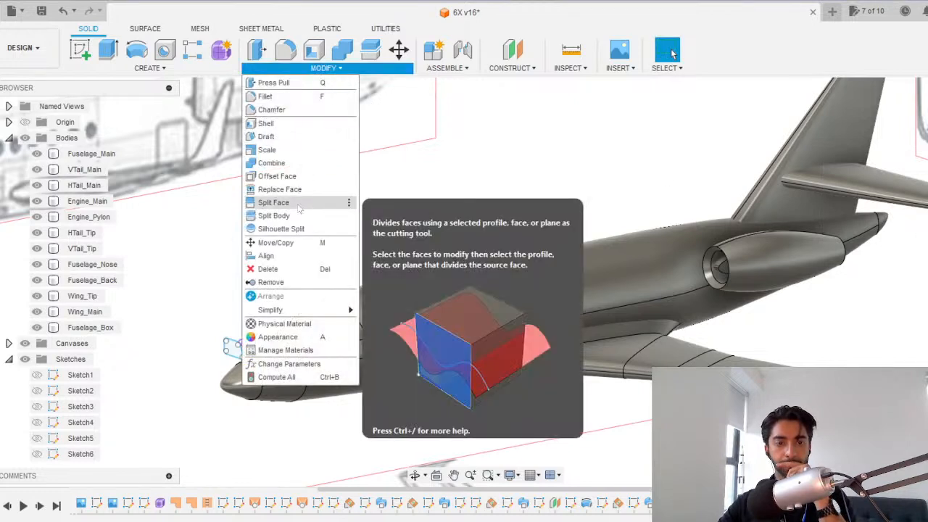
left_click(298, 208)
left_click(499, 314)
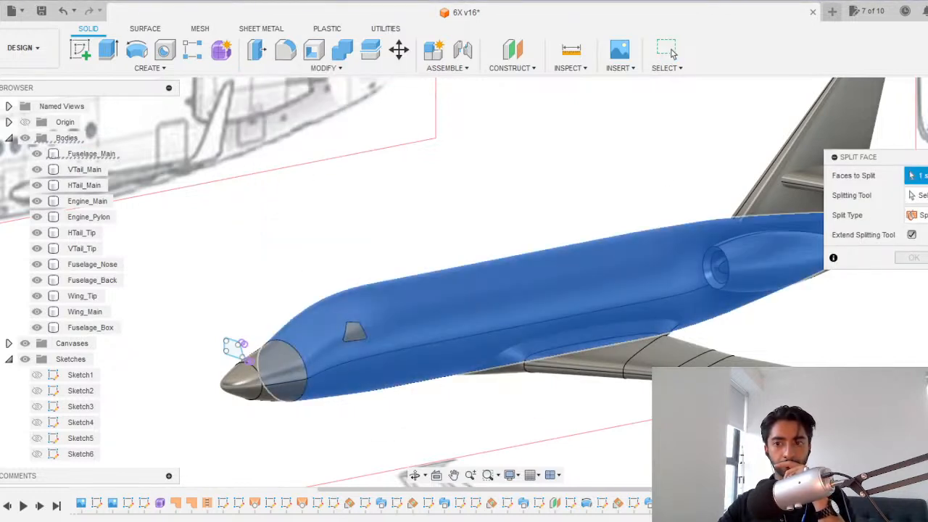
left_click(919, 195)
left_click(240, 348)
scroll(450, 295, "down", 2)
scroll(449, 295, "down", 1)
middle_click_drag(605, 232, 424, 260)
middle_click_drag(514, 278, 405, 253, "shift")
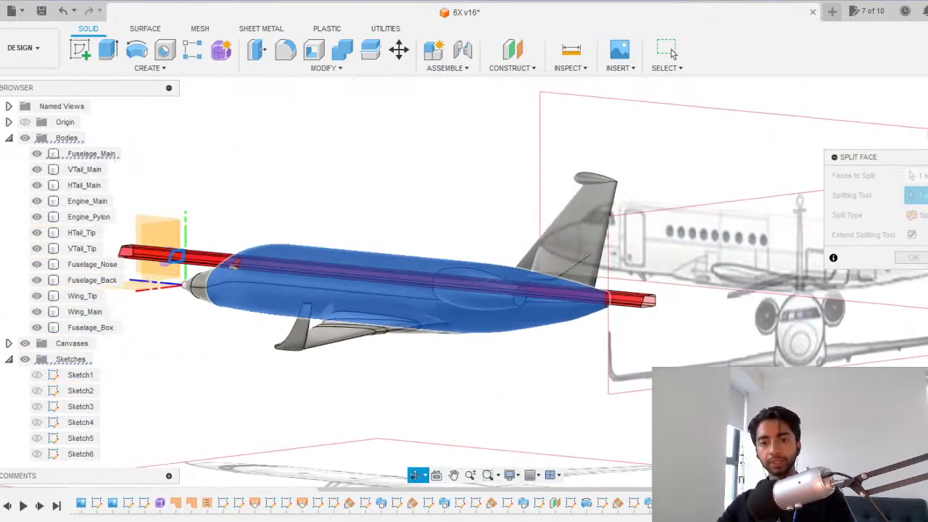
Examine where the extended window profile exits through the fuselage's tail end, and try applying the split.
scroll(611, 294, "up", 6)
mouse_move(600, 336)
middle_mouse_down("shift")
mouse_move(561, 331)
mouse_move(584, 333)
middle_mouse_up("shift")
scroll(725, 316, "down", 3)
middle_click_drag(727, 315, 224, 247)
scroll(466, 308, "up", 2)
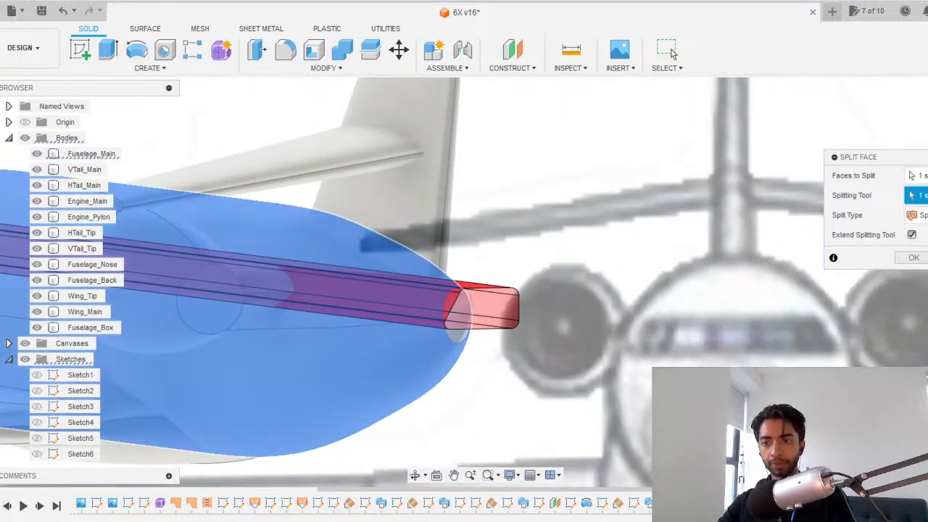
key("Return")
scroll(614, 326, "down", 4)
middle_click_drag(615, 325, 628, 214, "shift")
left_click(927, 109)
Construct a plane offset -7.00 m from the vertical origin plane at the nose tip, crossing the fuselage behind the cabin door.
middle_click_drag(413, 312, 772, 265)
middle_click_drag(452, 231, 552, 219)
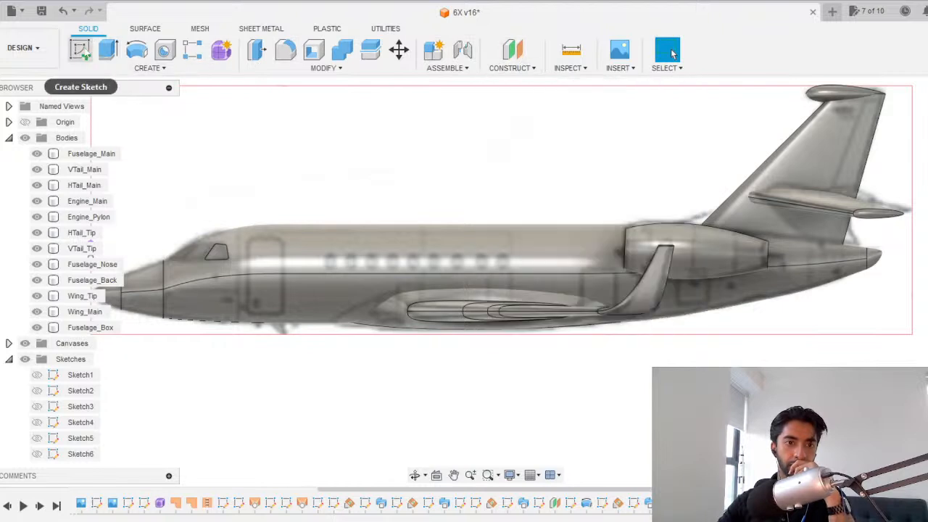
left_click(509, 51)
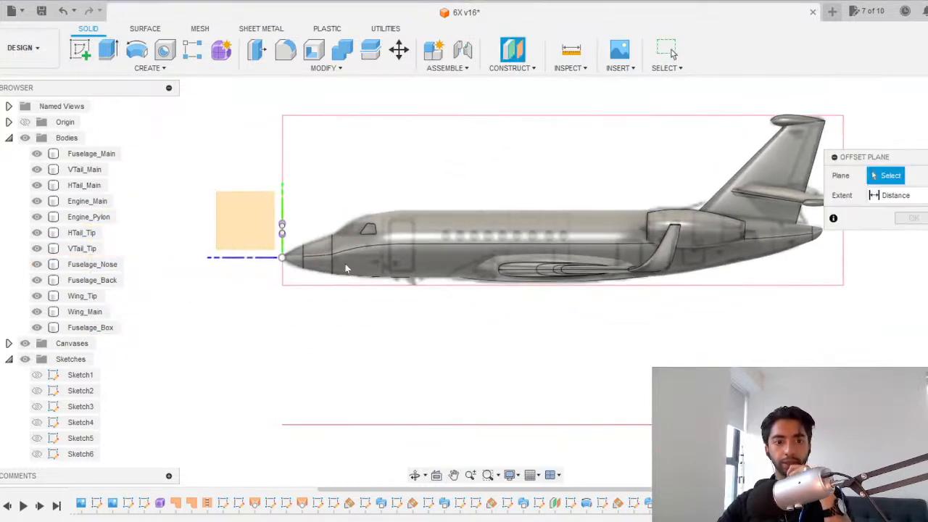
left_click(283, 210)
left_click_drag(269, 258, 418, 257)
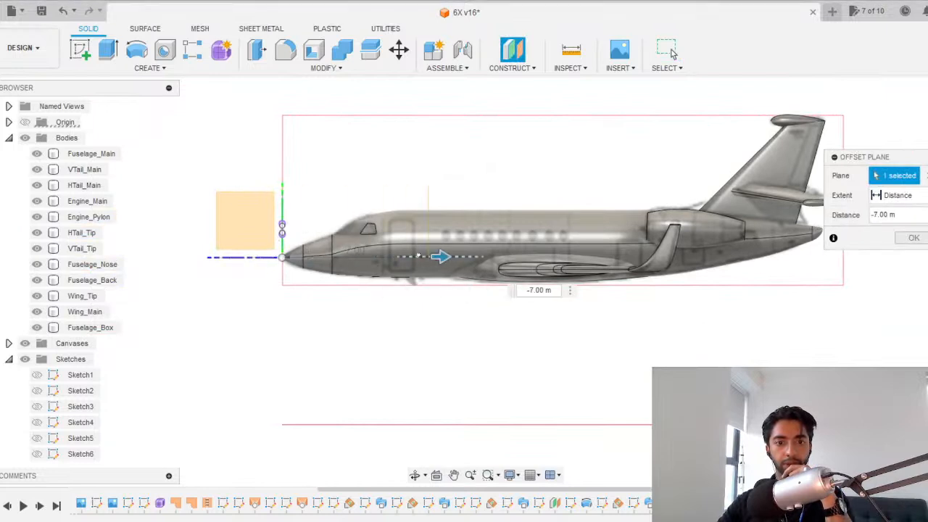
left_click(911, 237)
scroll(393, 201, "down", 2)
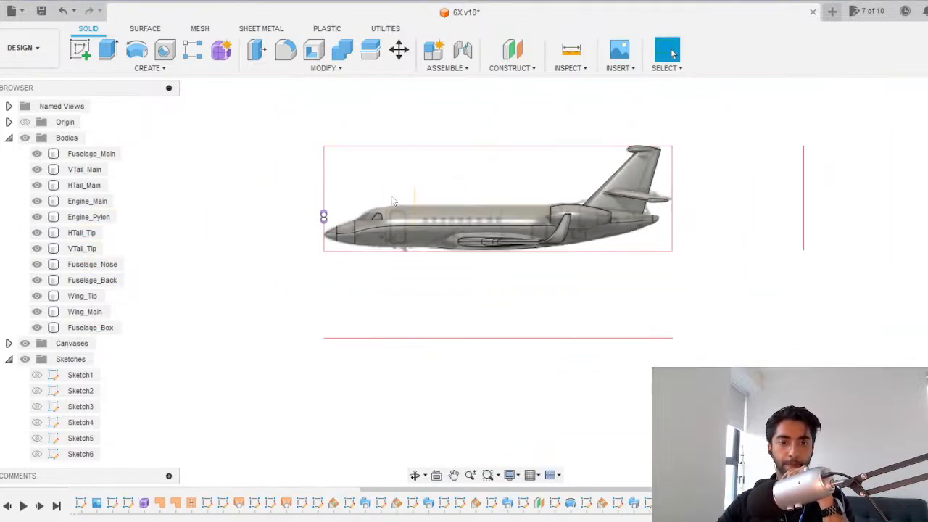
Split the Fuselage_Main body with the offset plane behind the cabin door.
scroll(392, 201, "up", 4)
left_click(370, 49)
left_click(441, 242)
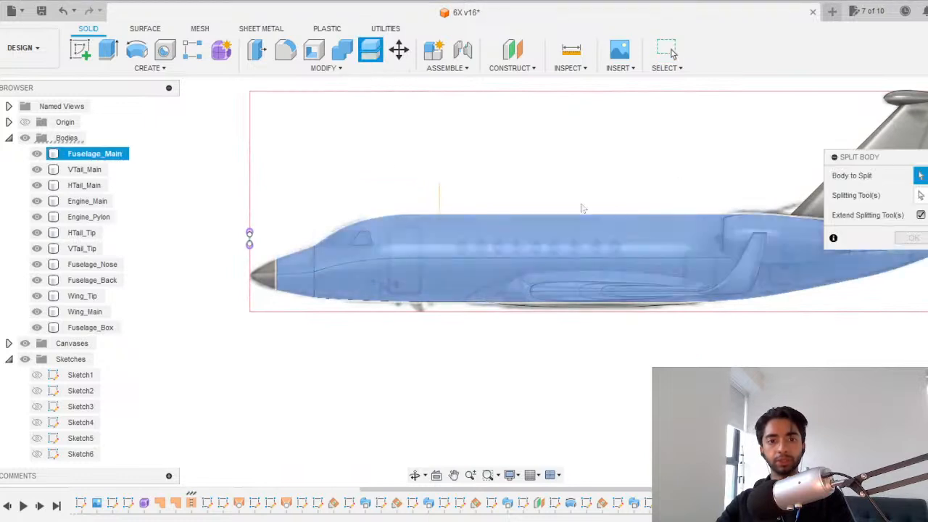
left_click(439, 204)
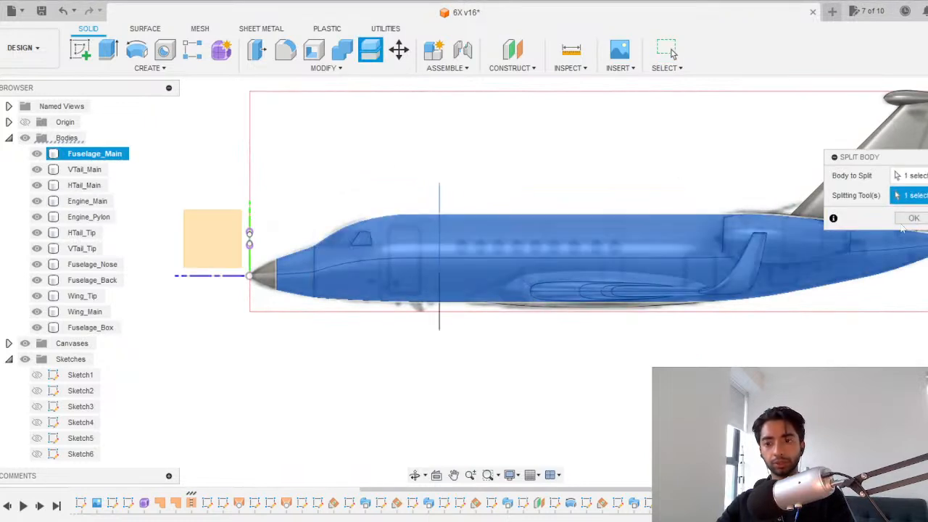
key("Return")
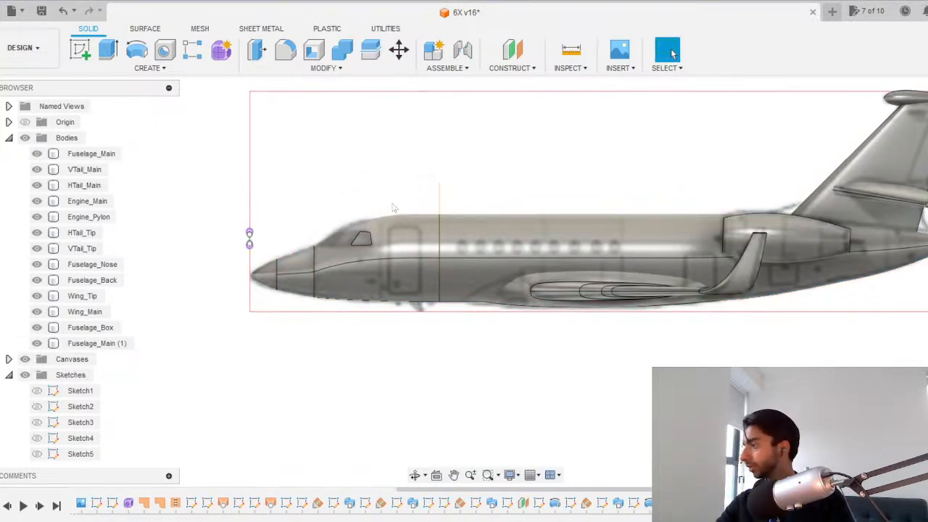
Split the forward fuselage face with the front window profile and inspect the pane outline beside the side window.
middle_click_drag(410, 224, 443, 234, "shift")
scroll(441, 234, "up", 5)
scroll(258, 149, "down", 2)
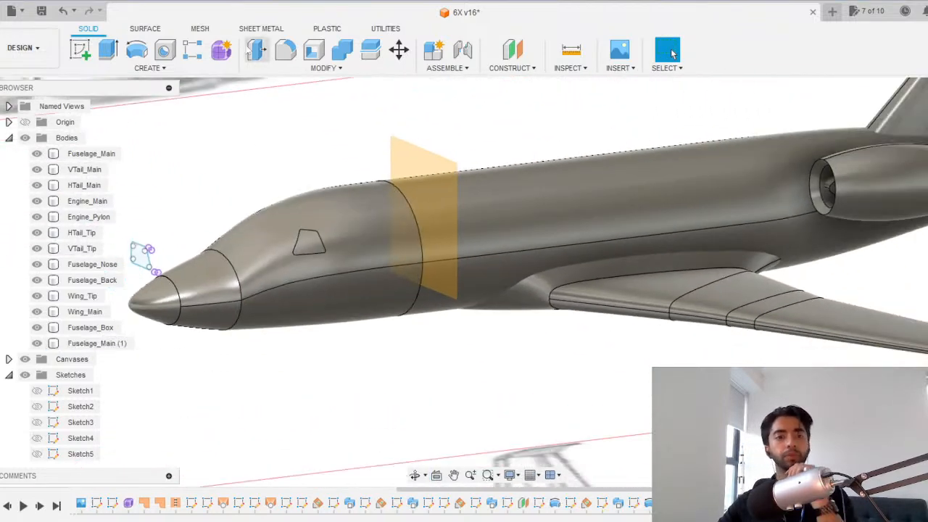
left_click(327, 67)
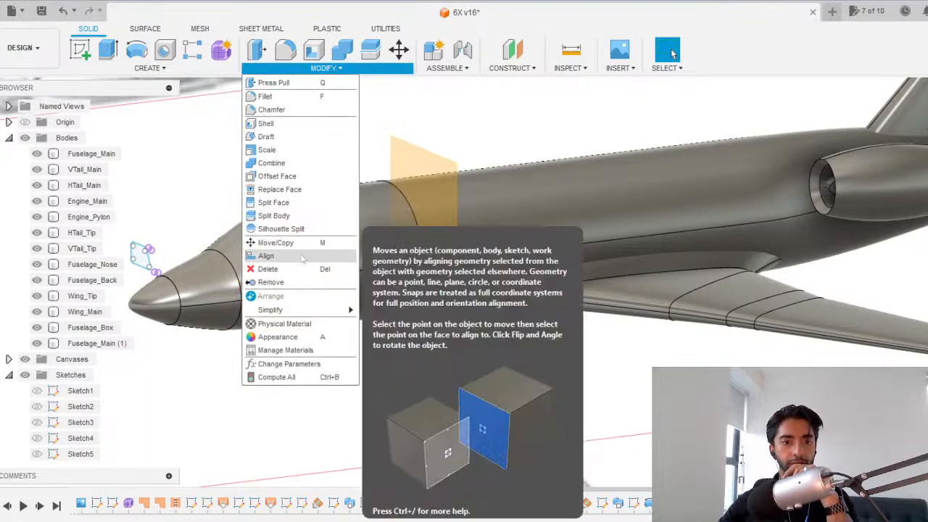
left_click(273, 202)
left_click(259, 230)
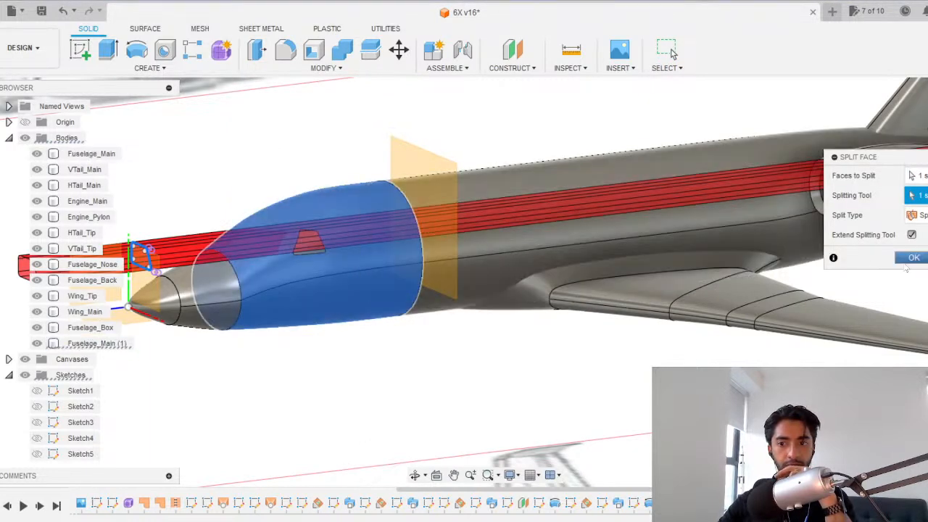
left_click(672, 53)
left_click(218, 272)
scroll(243, 258, "up", 5)
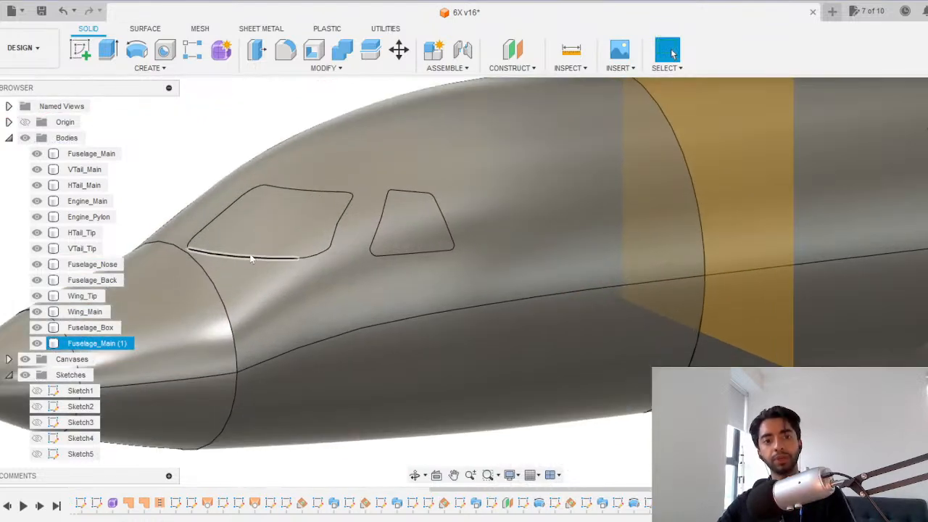
mouse_move(348, 302)
middle_mouse_down("shift")
mouse_move(423, 301)
mouse_move(378, 297)
mouse_move(377, 331)
mouse_move(351, 305)
middle_mouse_up("shift")
key("Escape")
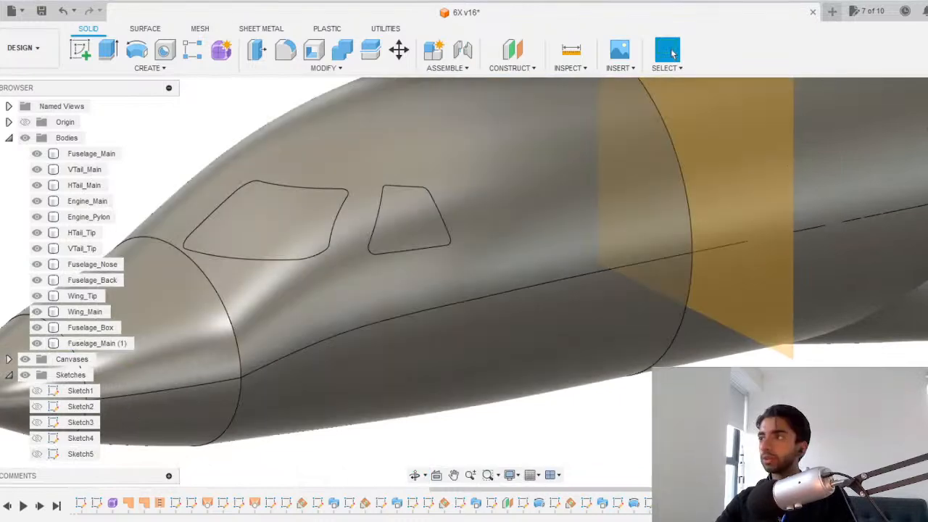
Switch to the browser to compare the cockpit windows with the Falcon 6X reference photo, and return to Fusion 360.
key("alt+Tab")
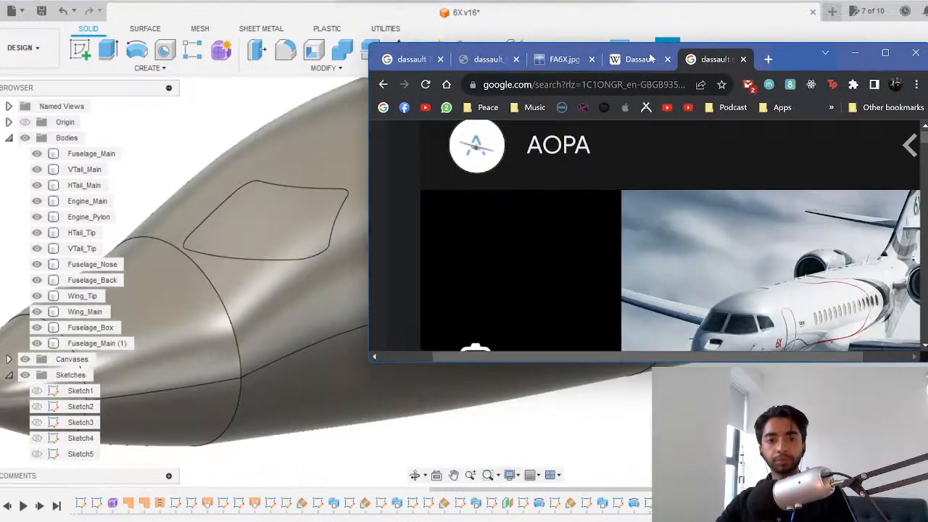
scroll(626, 201, "down", 2)
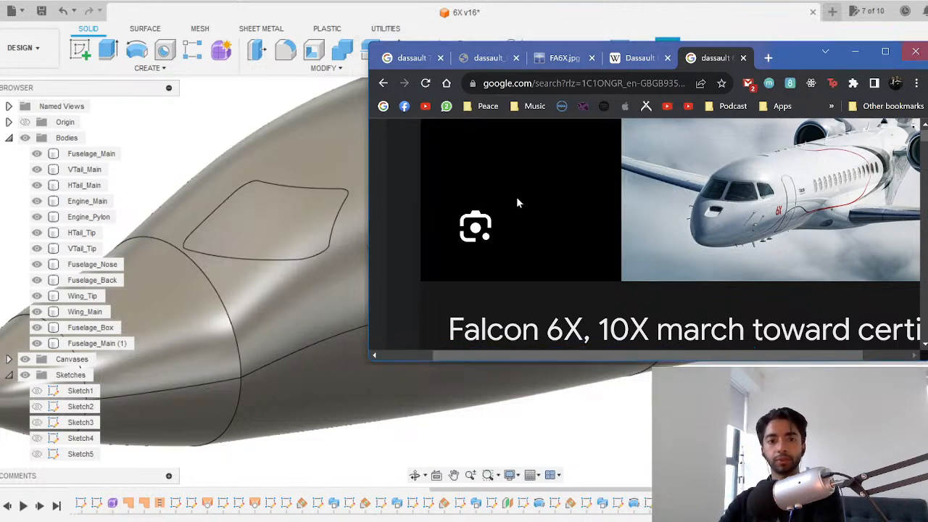
key("alt+Tab")
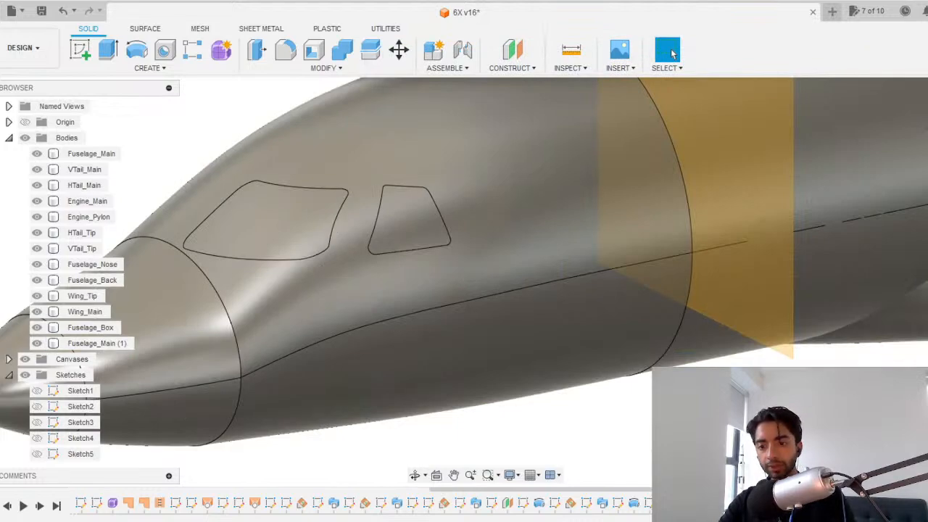
Edit the front window sketch to move its slanted outer edge towards the side window, finish it and check the gap between the panes.
double_click(797, 503)
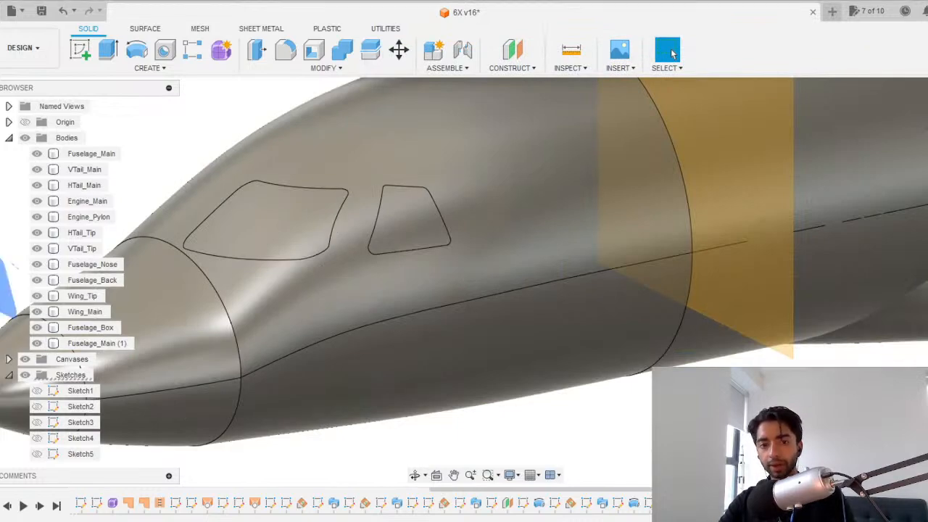
scroll(334, 268, "up", 4)
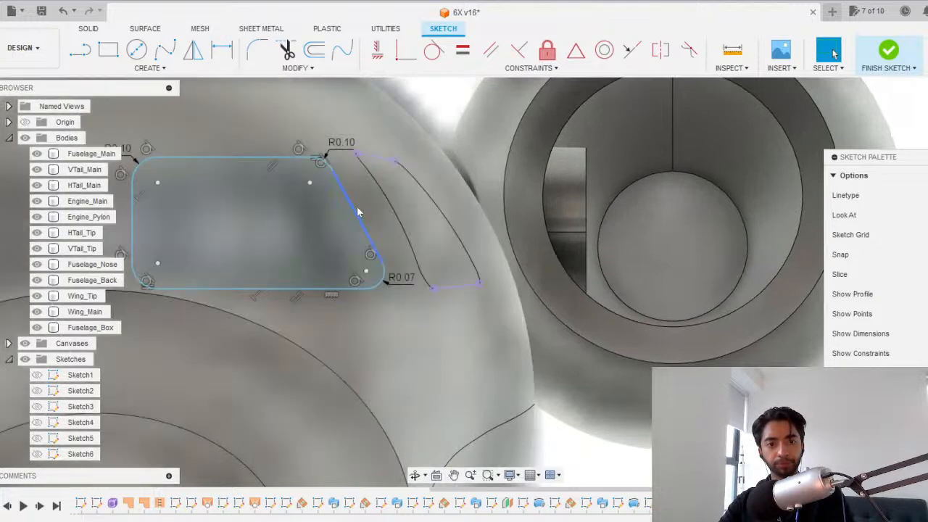
left_click_drag(357, 206, 376, 212)
left_click(889, 51)
scroll(495, 293, "down", 5)
left_click(863, 242)
middle_click_drag(371, 283, 300, 307, "shift")
scroll(482, 305, "up", 4)
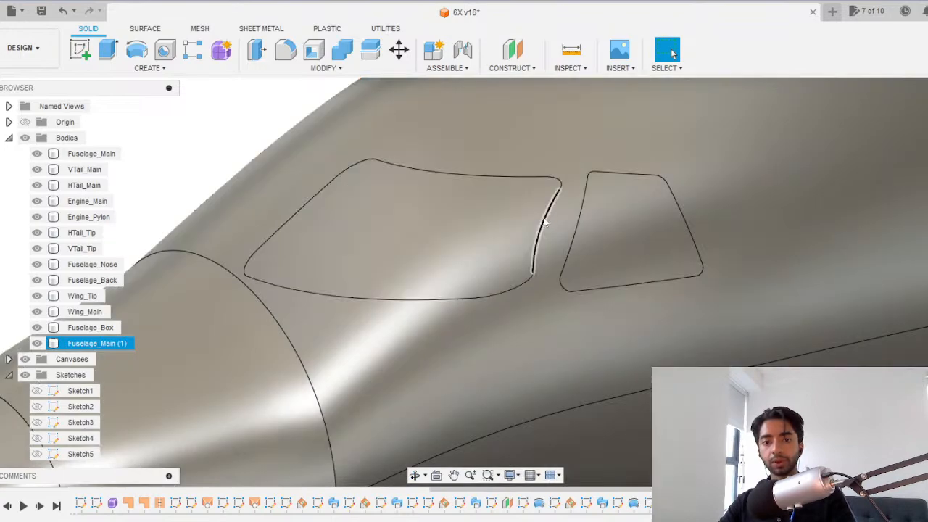
scroll(545, 223, "down", 5)
middle_click_drag(542, 244, 570, 253, "shift")
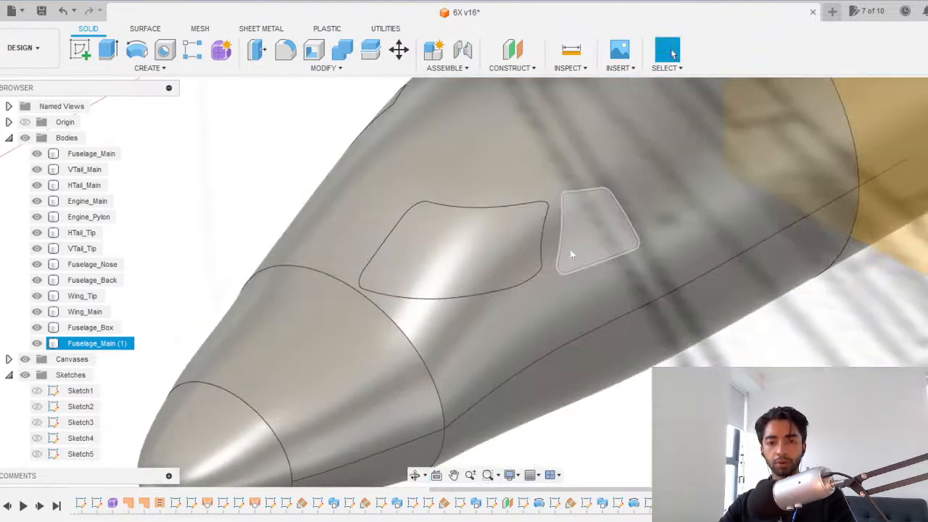
Examine the cockpit window outlines against the side, front and top reference canvases.
scroll(570, 253, "down", 3)
left_click(926, 116)
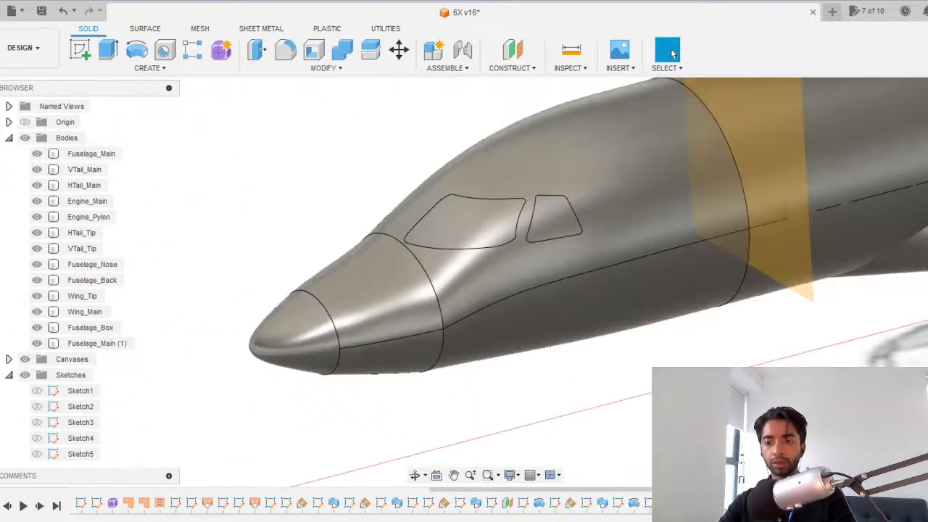
double_click(833, 503)
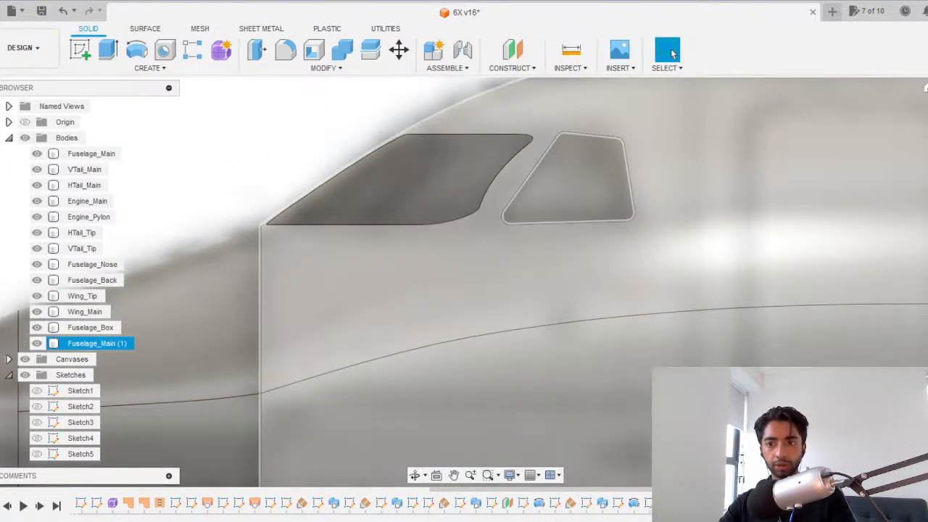
left_click(927, 120)
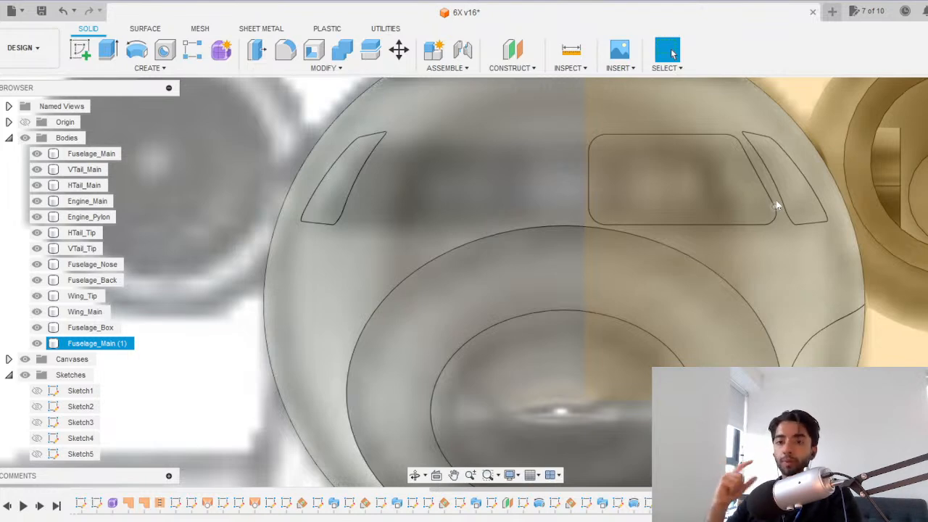
scroll(776, 200, "down", 5)
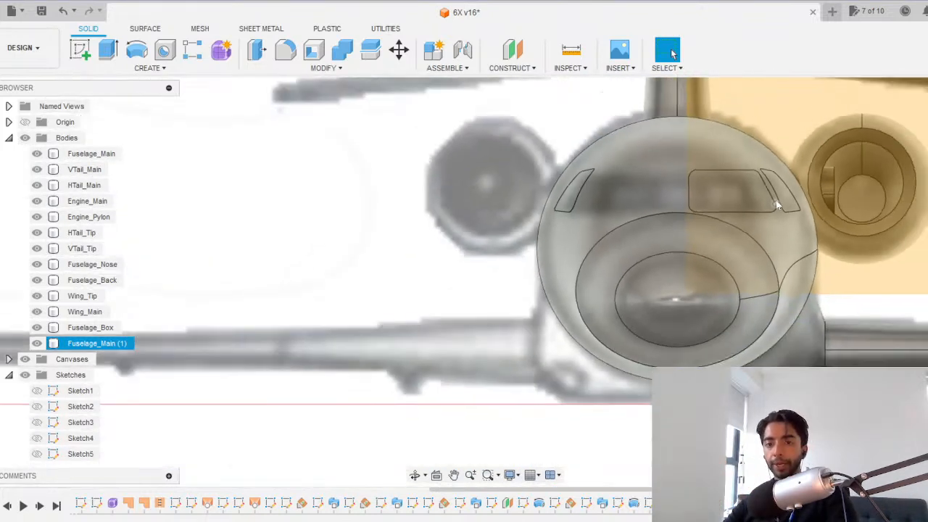
scroll(708, 226, "up", 6)
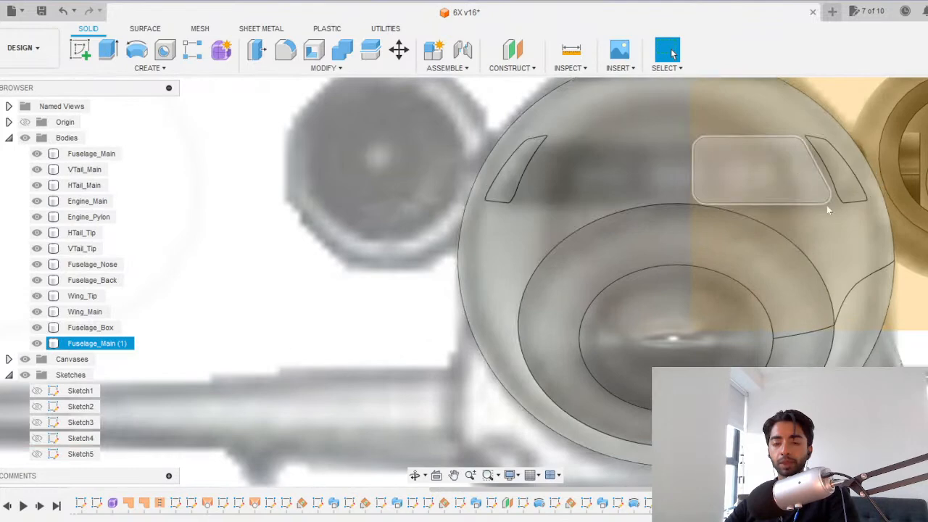
key("Escape")
left_click(927, 97)
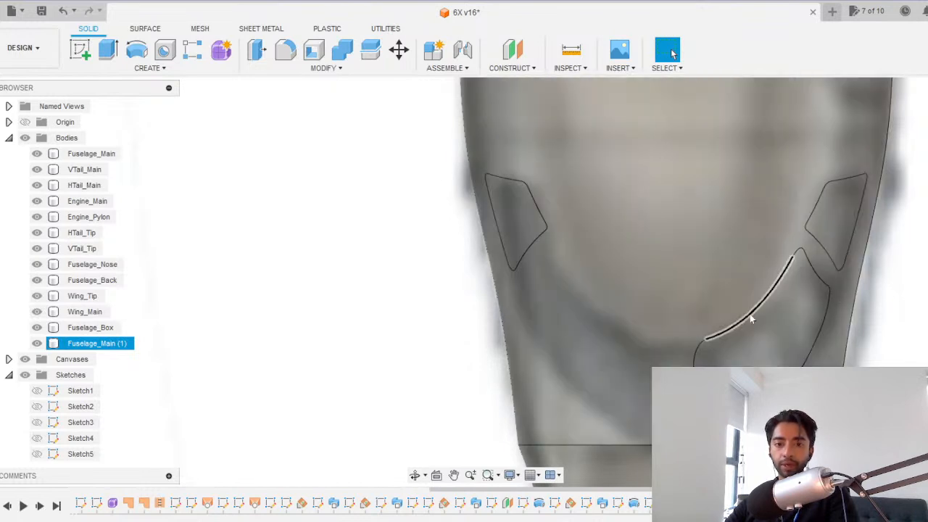
scroll(743, 352, "down", 2)
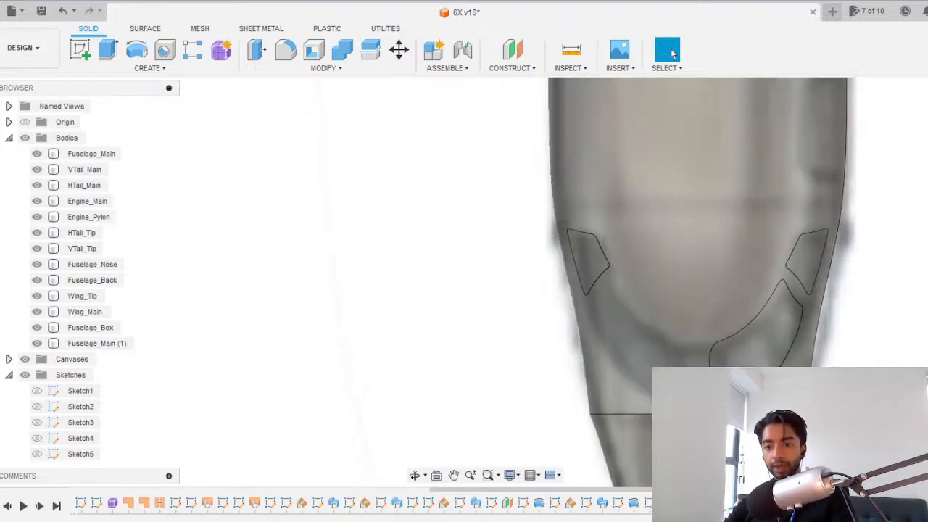
key("ctrl+z")
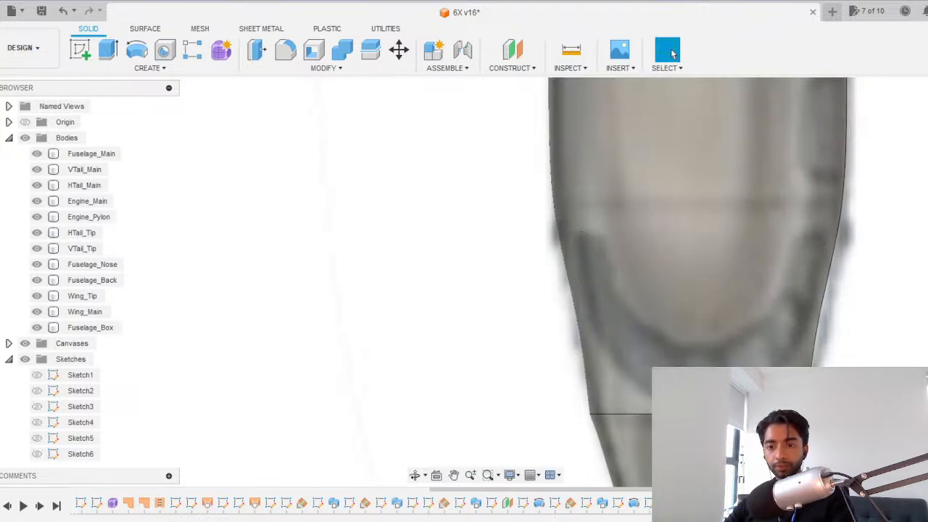
left_click(80, 48)
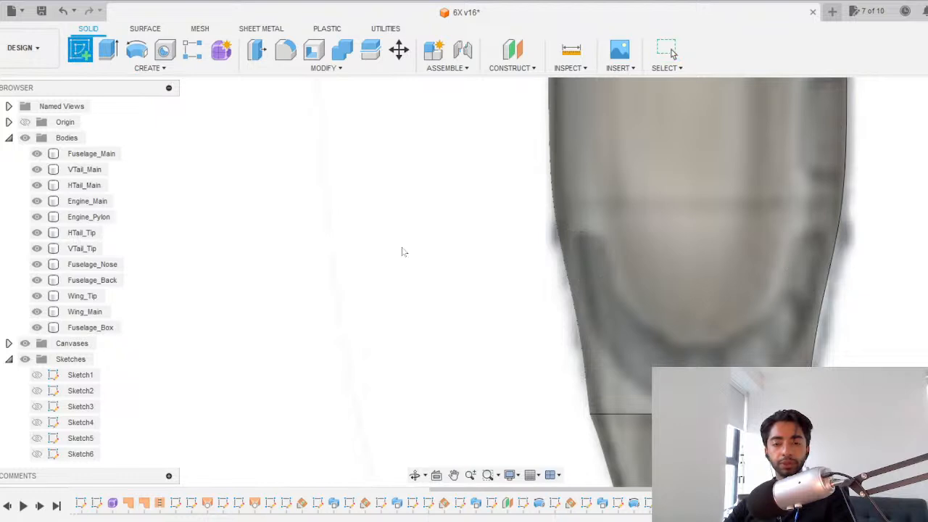
left_click(403, 251)
scroll(545, 209, "up", 6)
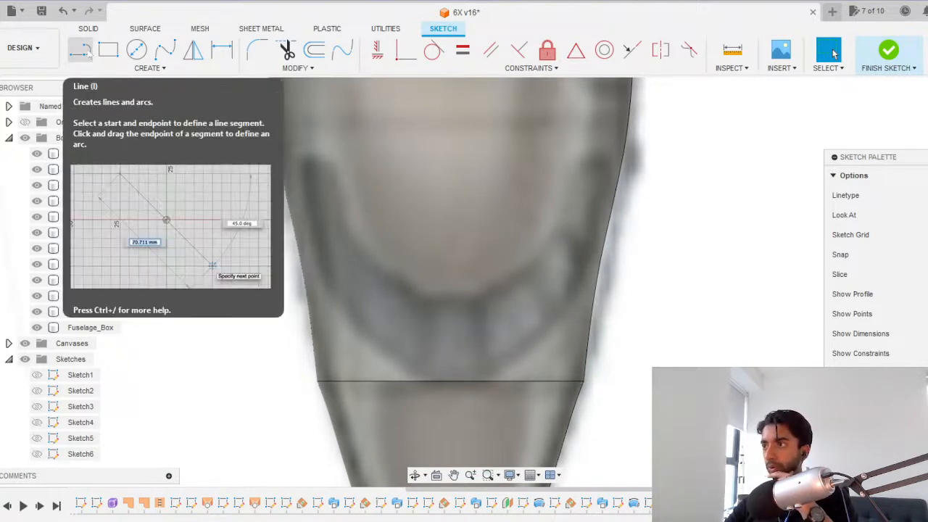
key("ctrl+z")
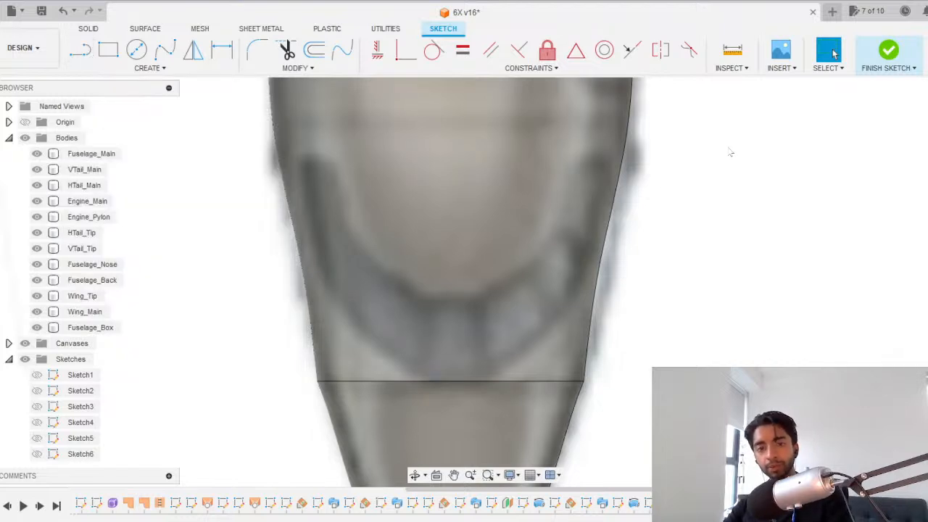
key("ctrl+y")
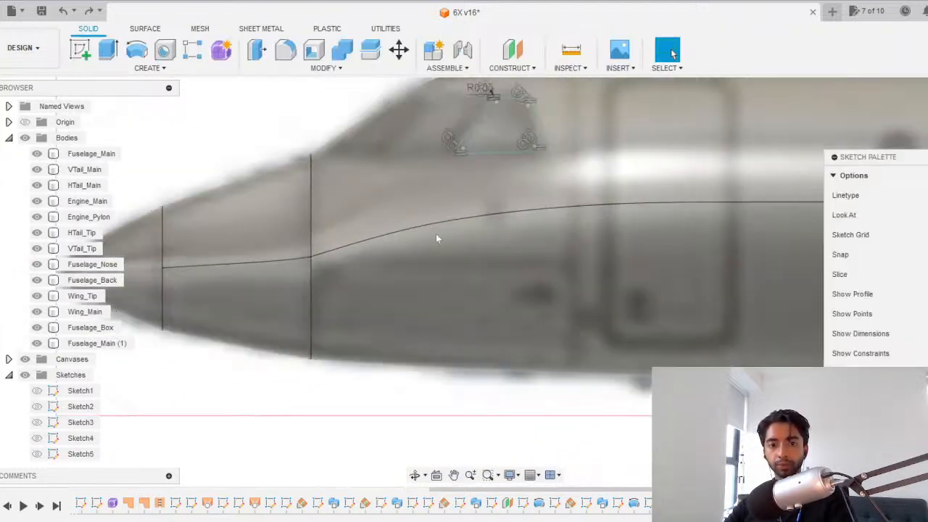
key("ctrl+z")
key("ctrl+z")
key("ctrl+z")
key("ctrl+y")
key("ctrl+y")
key("ctrl+y")
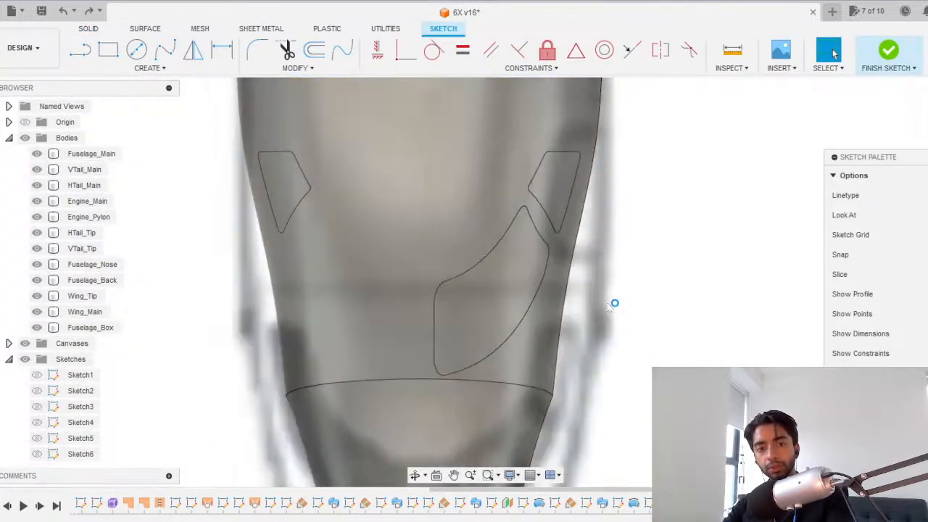
key("ctrl+z")
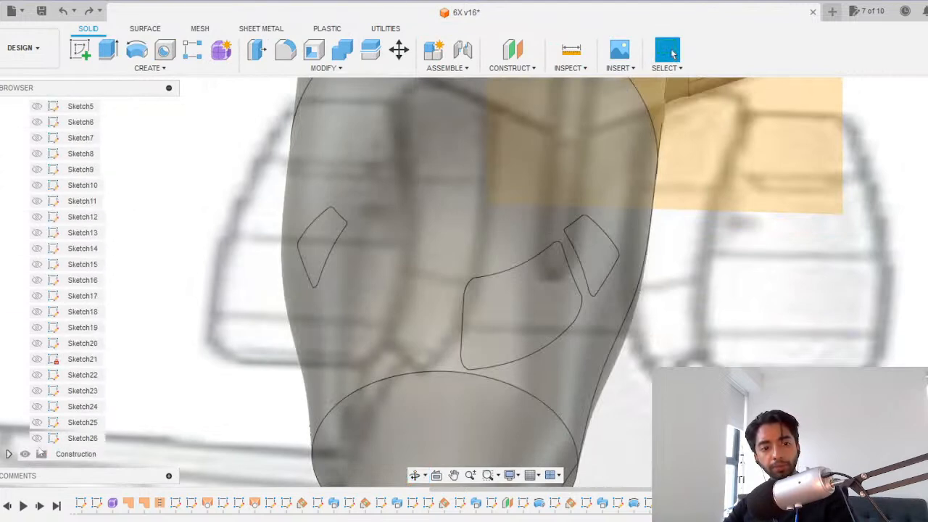
Show Sketch26 with the front window profile and open it for editing.
left_click(37, 439)
scroll(506, 327, "down", 3)
middle_click_drag(592, 403, 585, 377, "shift")
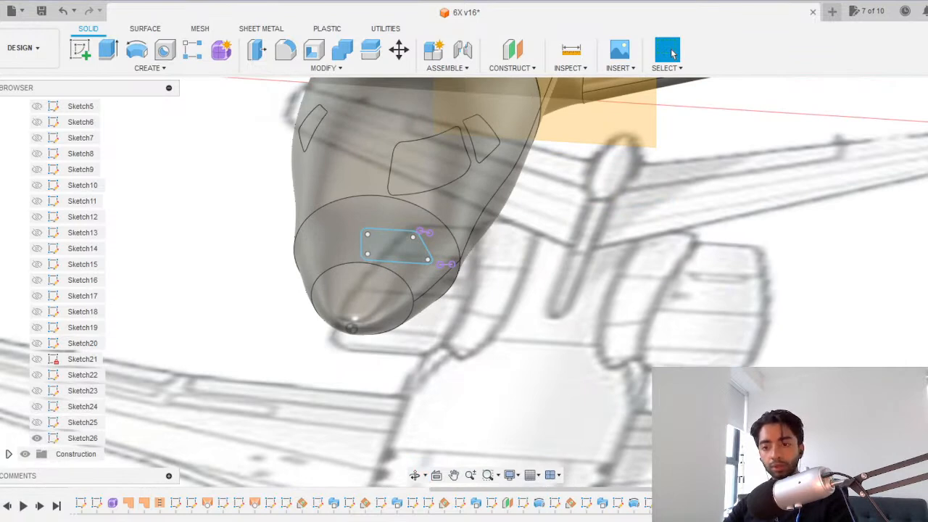
double_click(395, 245)
Mirror all eight curves of the front window profile about the vertical origin axis and finish the sketch.
left_click(149, 68)
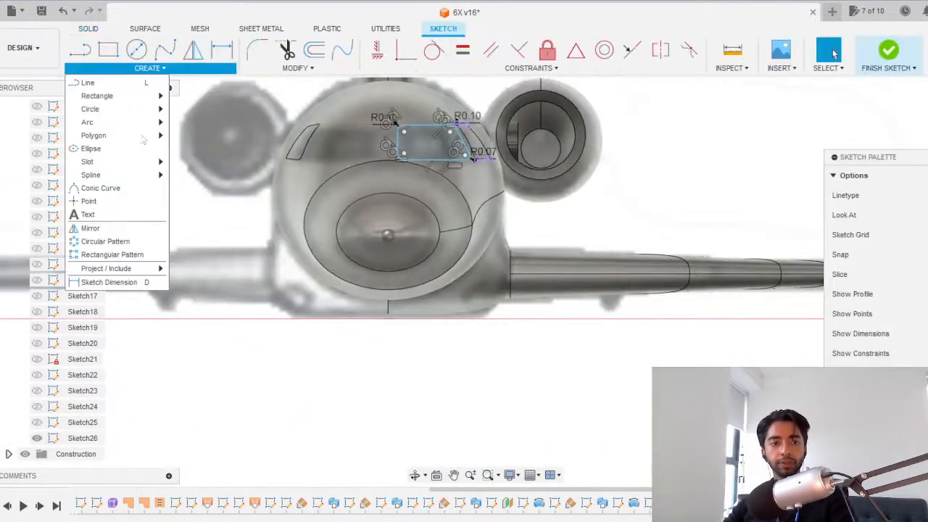
left_click(90, 228)
left_click(449, 161)
scroll(446, 165, "up", 2)
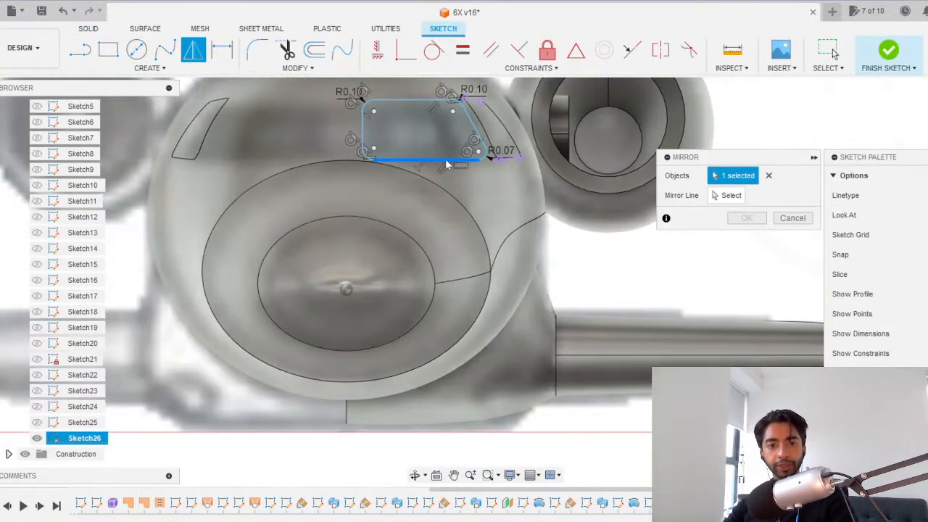
scroll(420, 163, "up", 2)
left_click(341, 129)
middle_click_drag(340, 129, 341, 206)
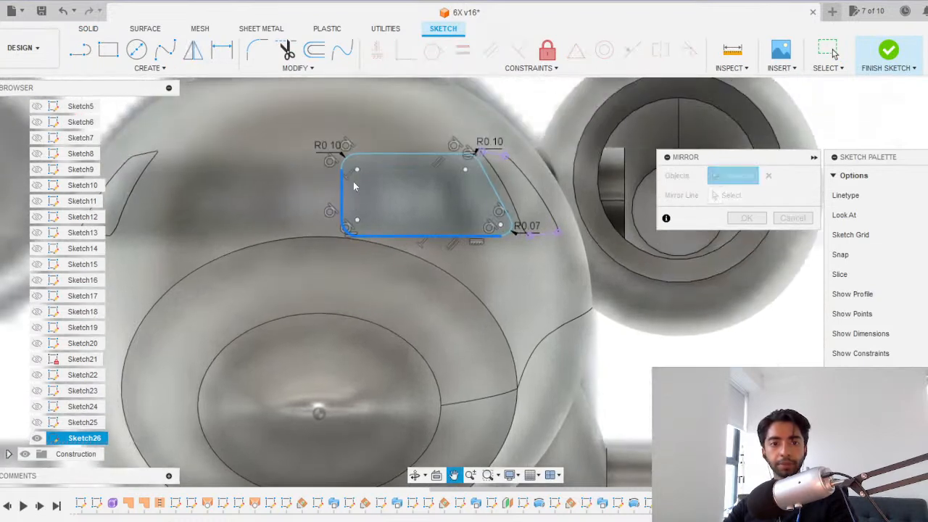
left_click(346, 158)
left_click(390, 154)
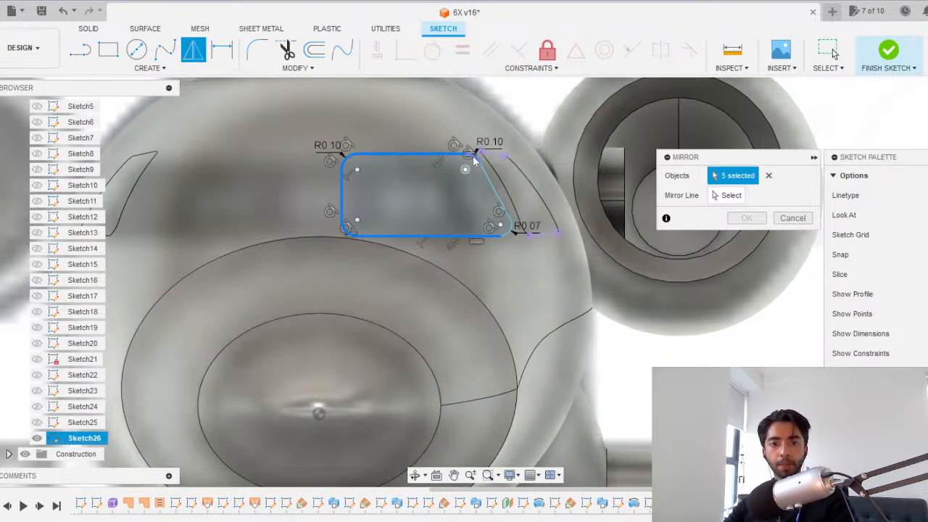
left_click(716, 199)
scroll(368, 228, "down", 5)
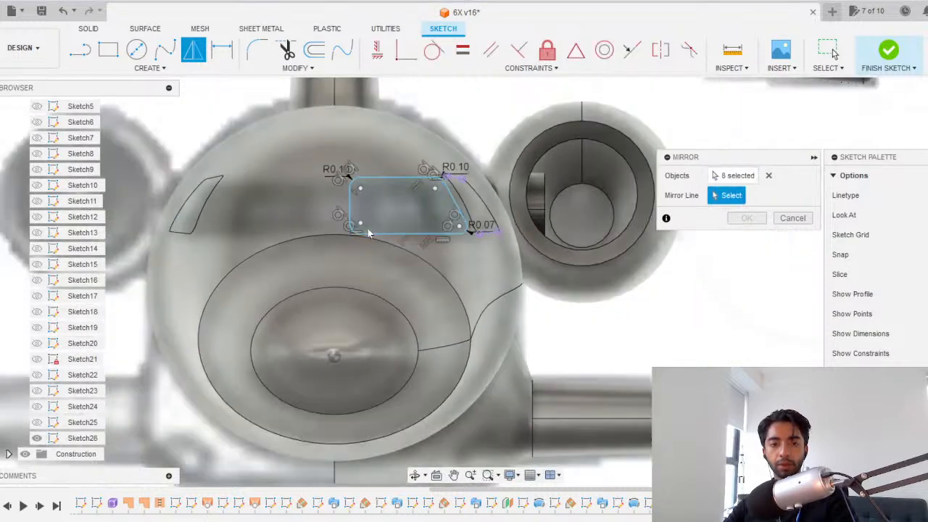
scroll(355, 326, "down", 5)
middle_click_drag(356, 324, 414, 288)
scroll(41, 163, "up", 10)
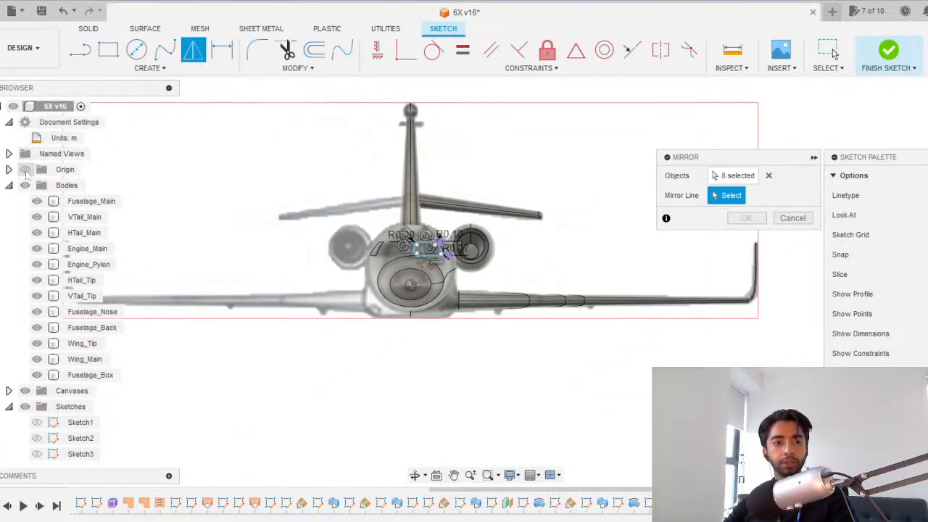
left_click(411, 277)
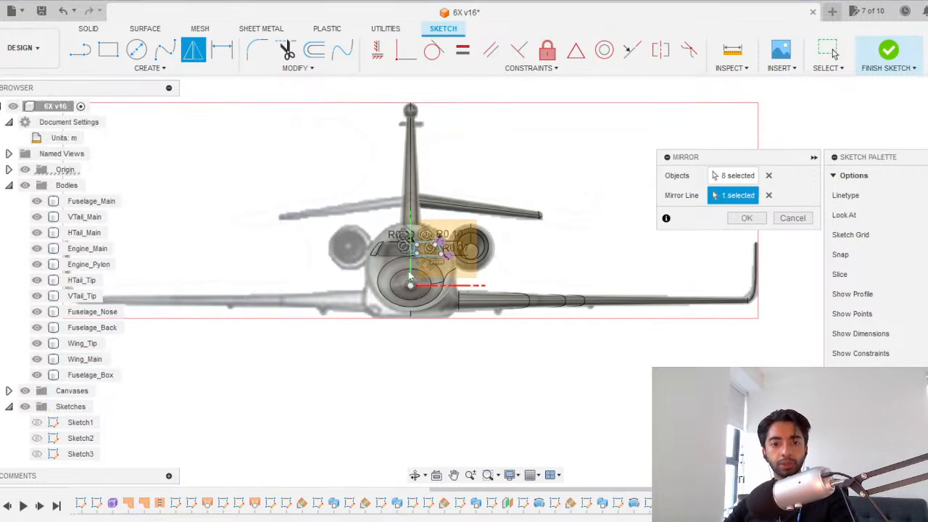
left_click(747, 218)
scroll(371, 267, "up", 10)
scroll(372, 268, "down", 10)
left_click(888, 51)
Split the forward fuselage face with the mirrored front window profile, keeping the splitting tool extended.
middle_click_drag(518, 247, 492, 275, "shift")
left_click(355, 152)
left_click(303, 68)
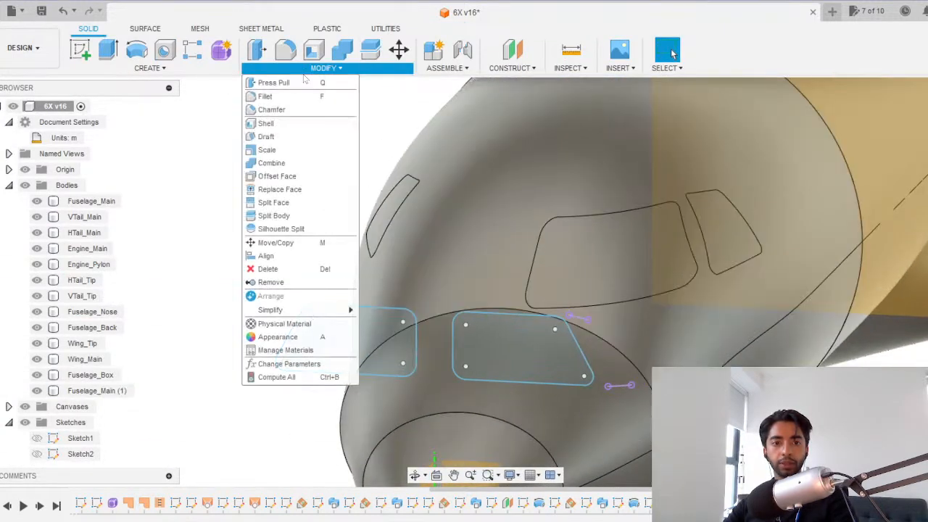
left_click(273, 202)
left_click(501, 174)
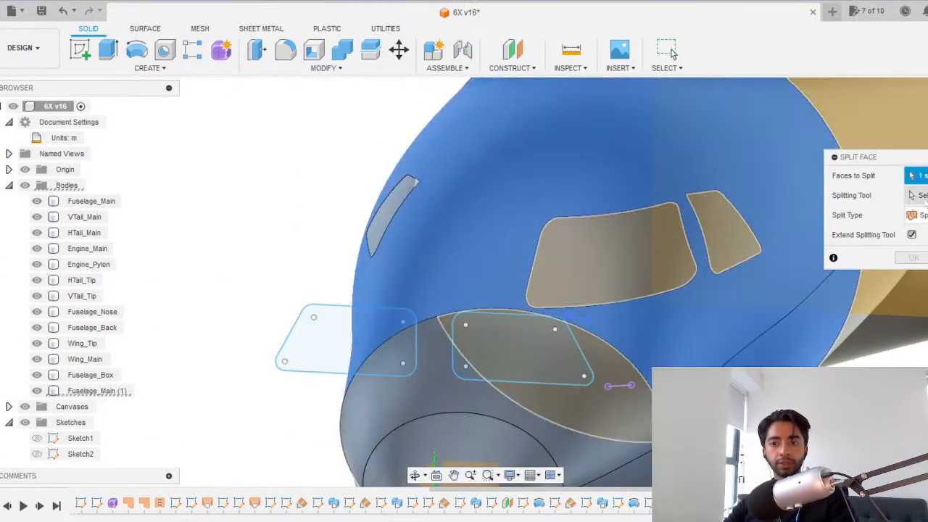
left_click(921, 195)
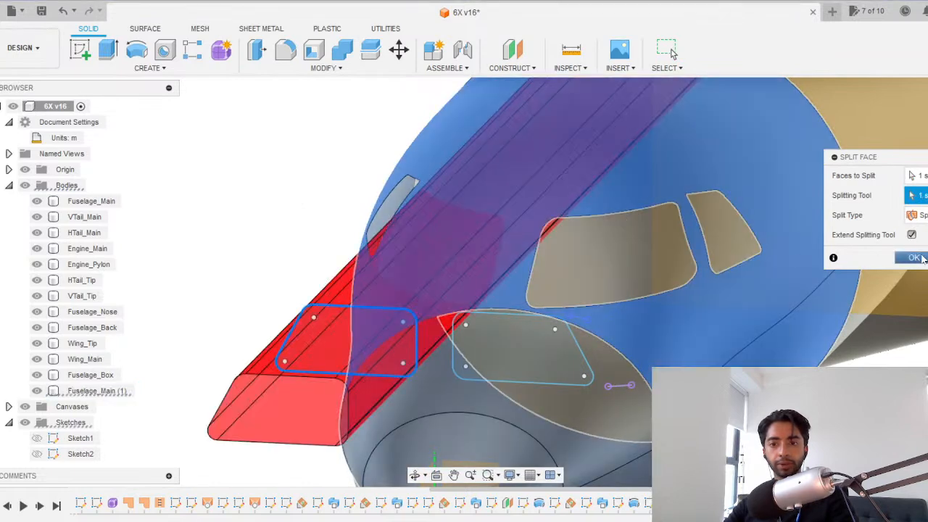
left_click(922, 258)
Compare the cockpit windows on the fuselage with those on the side-view reference canvas.
scroll(385, 319, "down", 8)
middle_click_drag(402, 335, 352, 340, "shift")
scroll(419, 314, "up", 4)
scroll(418, 314, "down", 2)
scroll(419, 314, "down", 1)
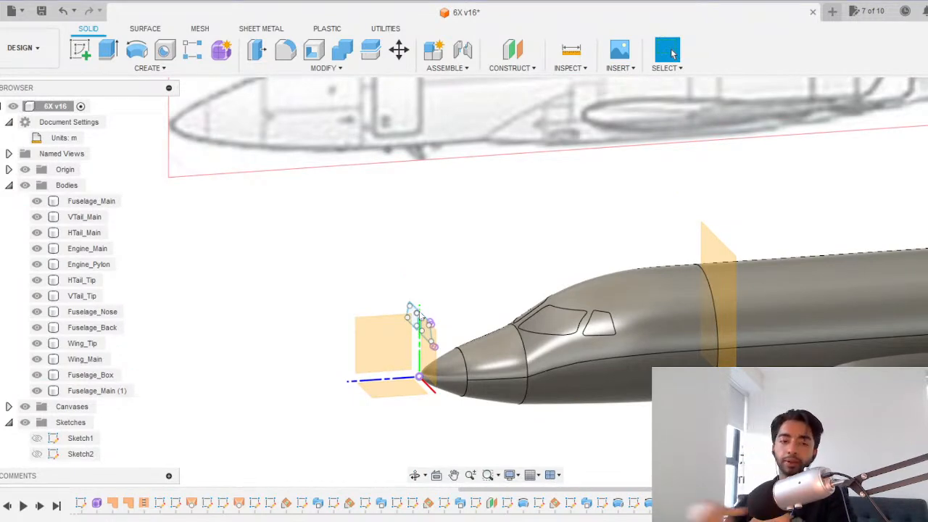
scroll(419, 317, "down", 2)
scroll(336, 149, "up", 3)
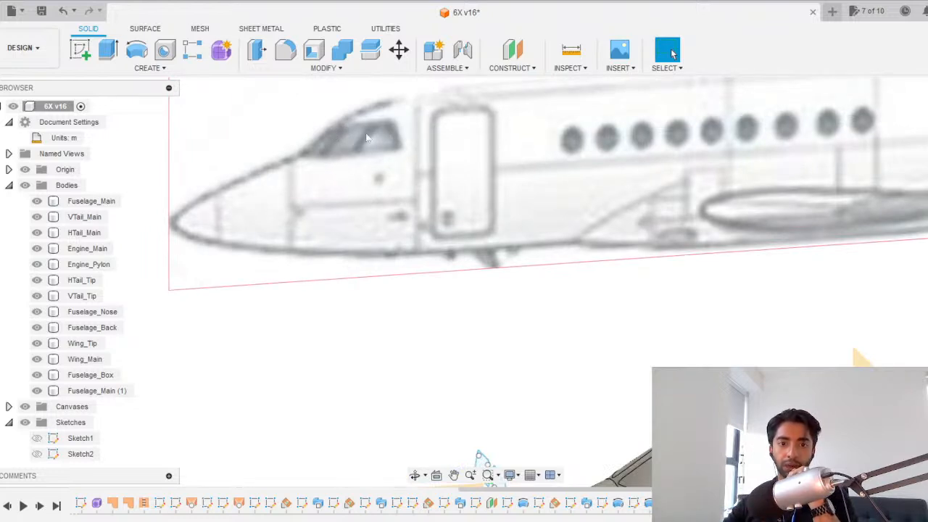
scroll(370, 167, "down", 4)
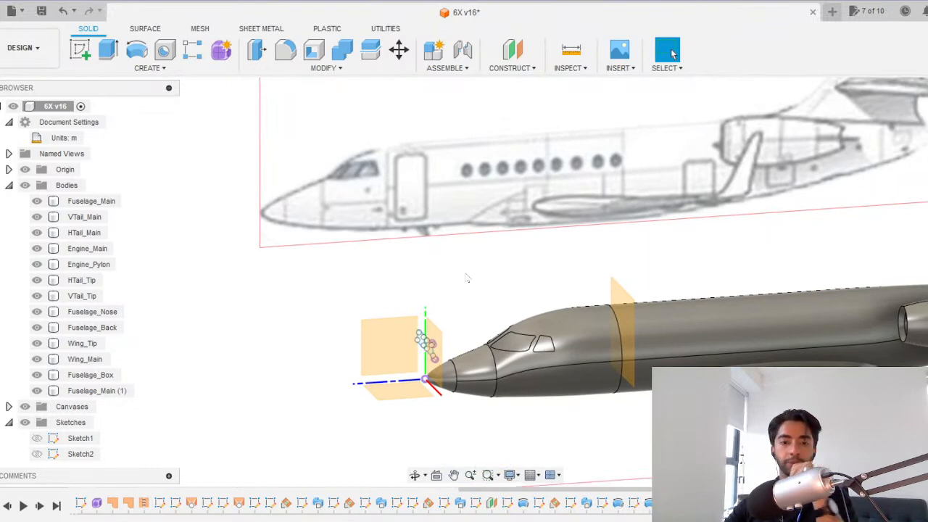
scroll(567, 312, "up", 2)
scroll(506, 299, "down", 4)
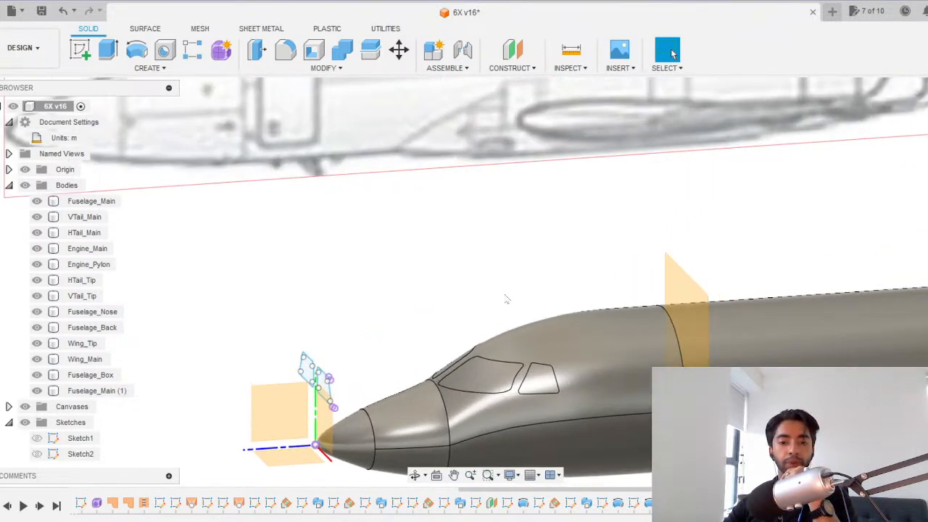
scroll(506, 299, "up", 4)
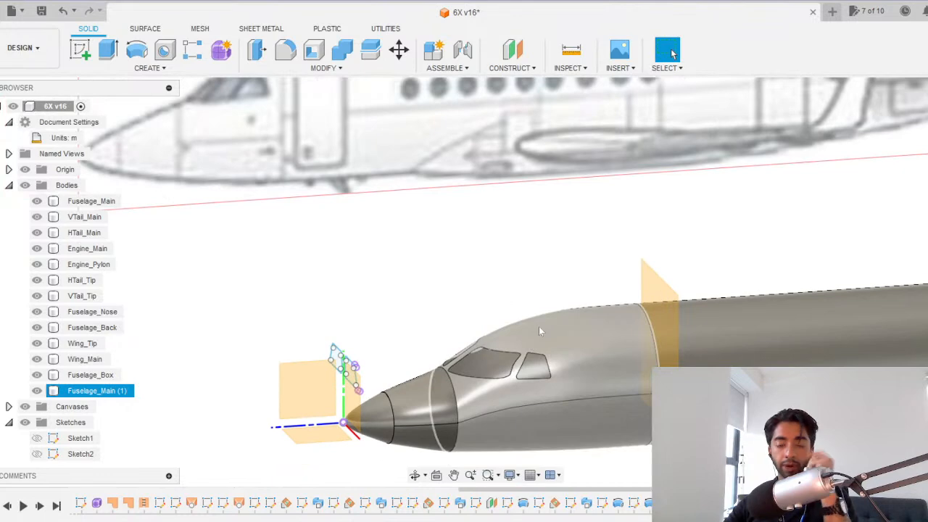
Try to offset the cockpit side window face by -0.5 m.
scroll(538, 331, "up", 2)
left_click(540, 383)
scroll(446, 371, "up", 1)
scroll(445, 371, "up", 1)
middle_click_drag(567, 341, 618, 293)
left_click(247, 178)
left_click(257, 50)
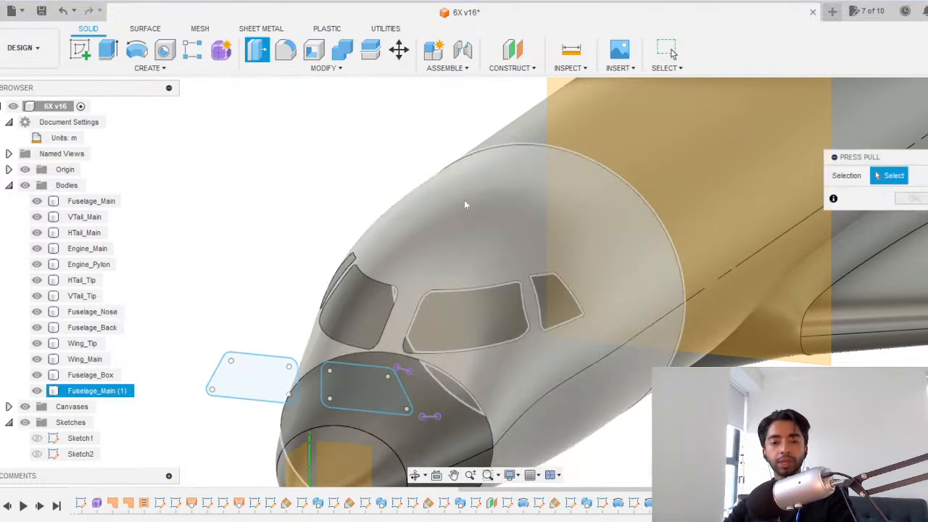
left_click(556, 297)
key("BackSpace")
type("-0.5")
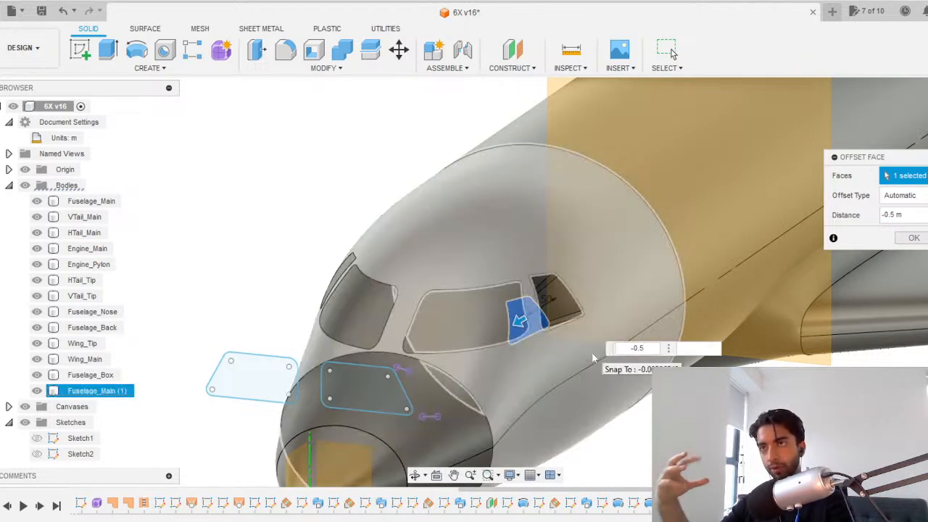
key("Return")
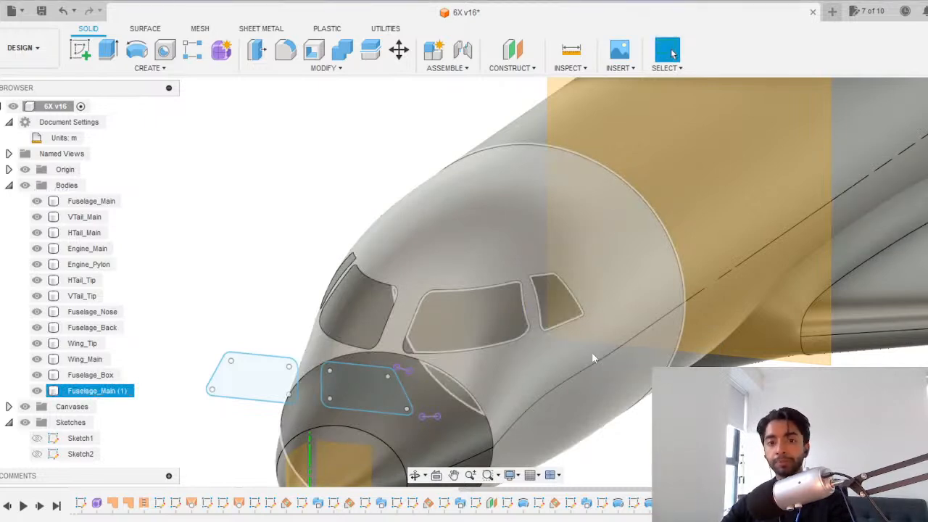
scroll(592, 352, "down", 3)
scroll(591, 352, "down", 5)
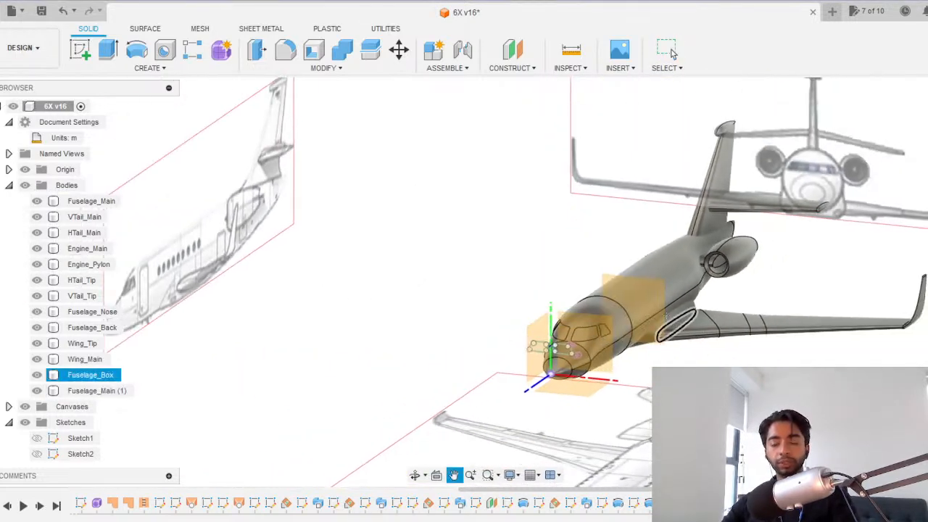
mouse_move(623, 308)
middle_mouse_down("shift")
mouse_move(500, 297)
mouse_move(594, 299)
middle_mouse_up("shift")
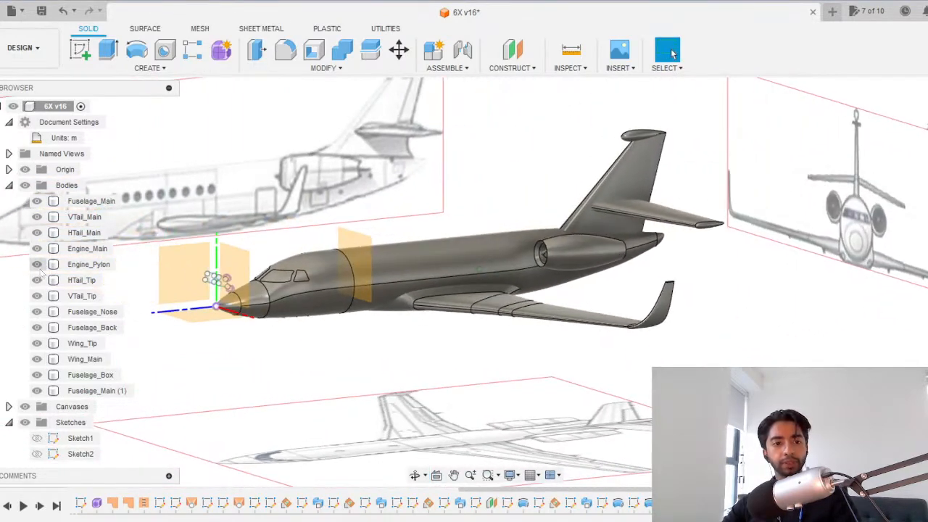
Hide the origin and the construction plane across the front of the fuselage, collapsing the bodies and sketches lists.
scroll(39, 342, "down", 3)
scroll(43, 333, "down", 6)
scroll(82, 307, "up", 2)
scroll(72, 297, "up", 2)
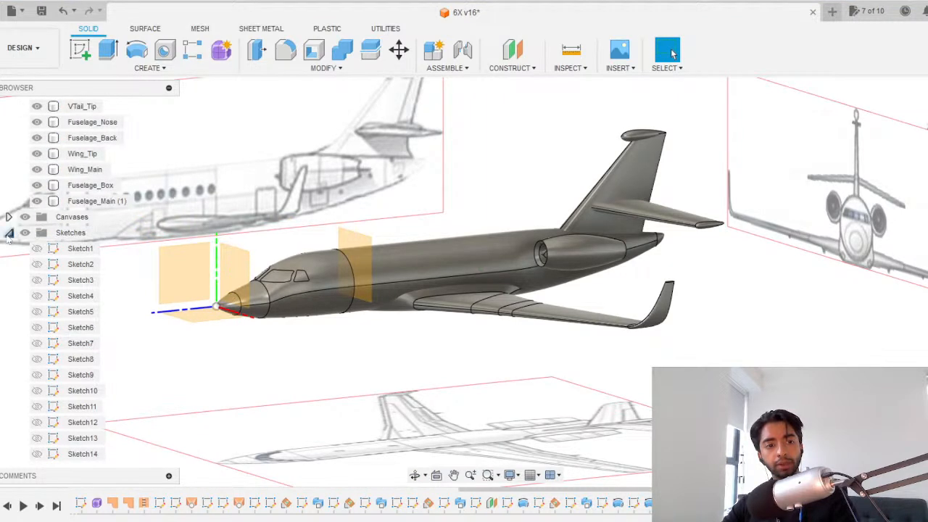
scroll(26, 245, "up", 4)
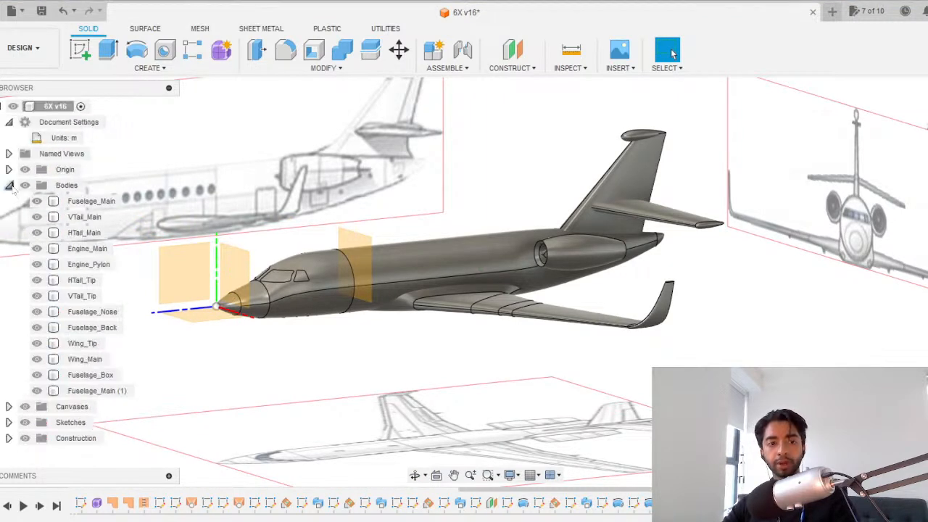
left_click(9, 186)
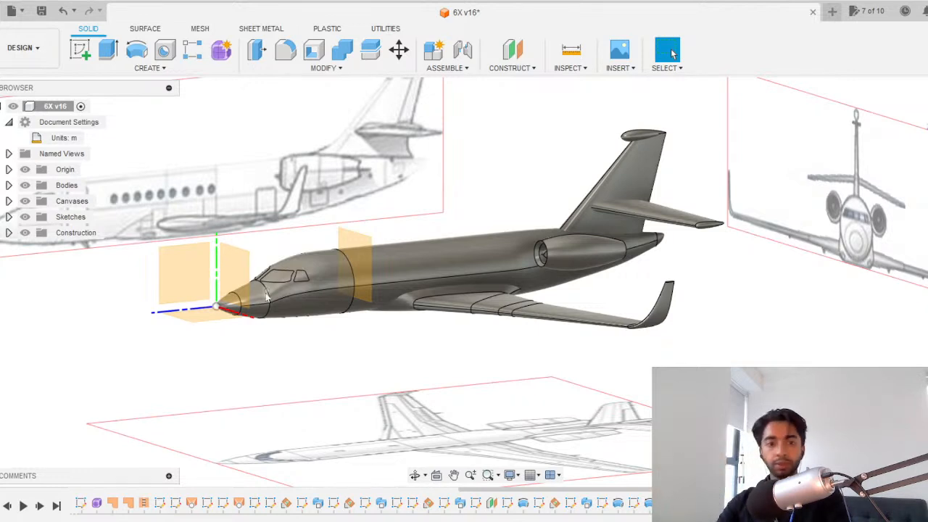
left_click(25, 169)
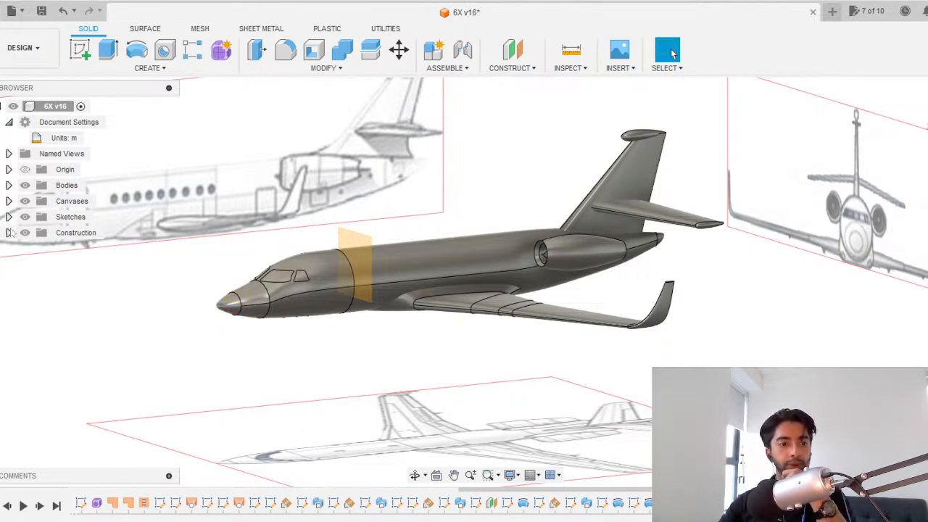
left_click(9, 232)
scroll(318, 212, "up", 2)
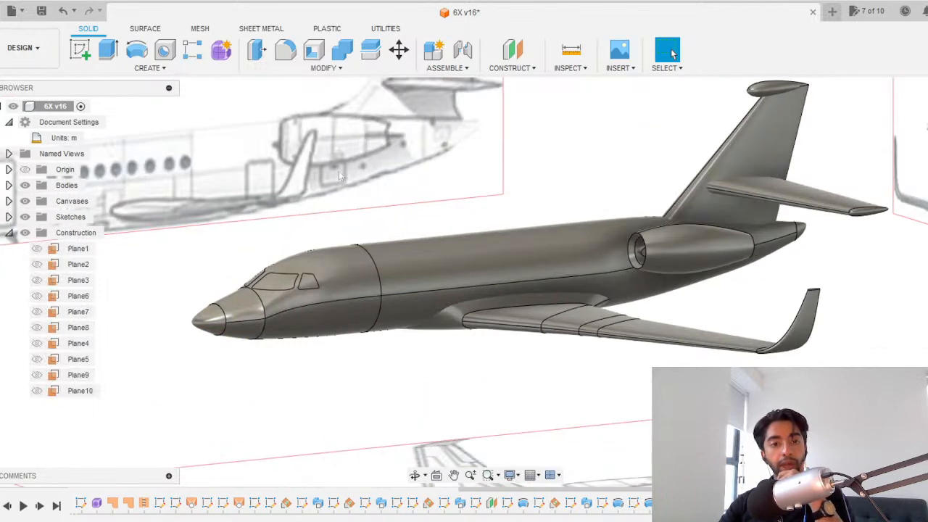
Join the forward and main fuselage bodies with Combine and save the design with the version description User Saved.
left_click(342, 49)
left_click(381, 248)
left_click(555, 289)
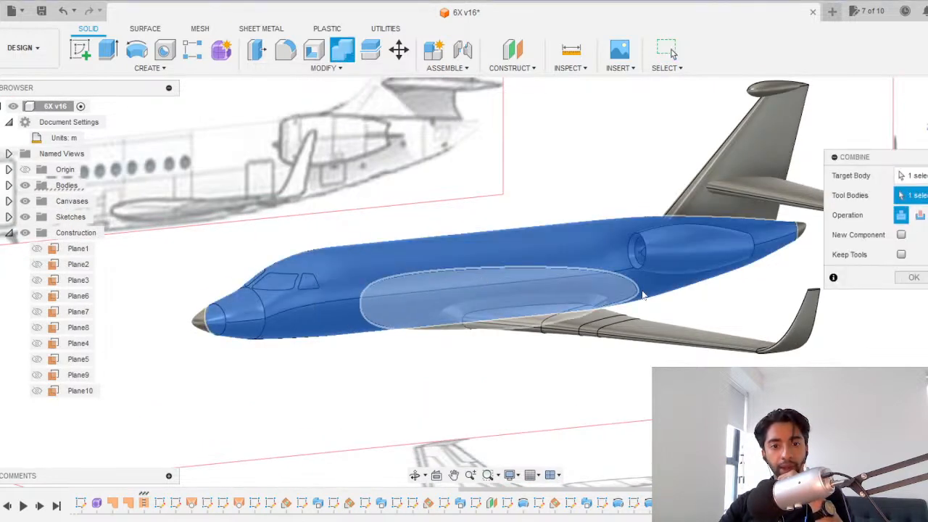
key("Return")
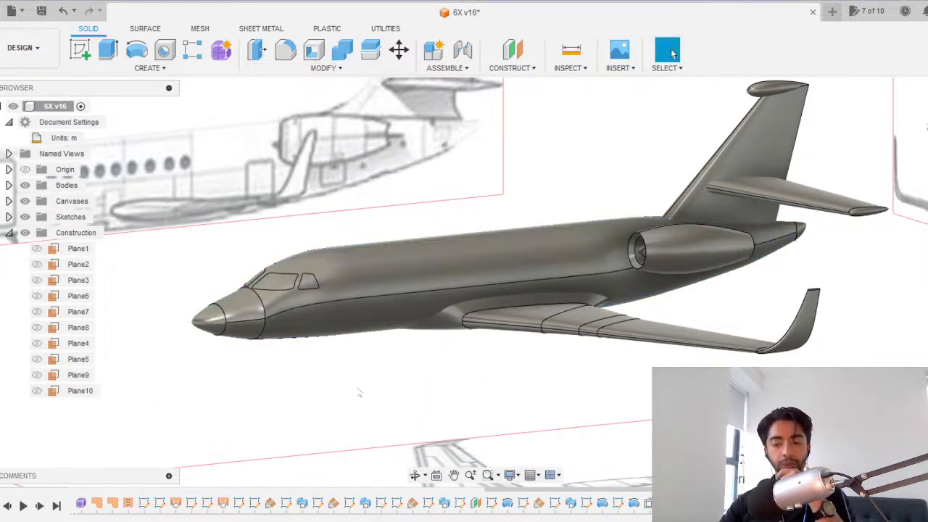
key("ctrl+s")
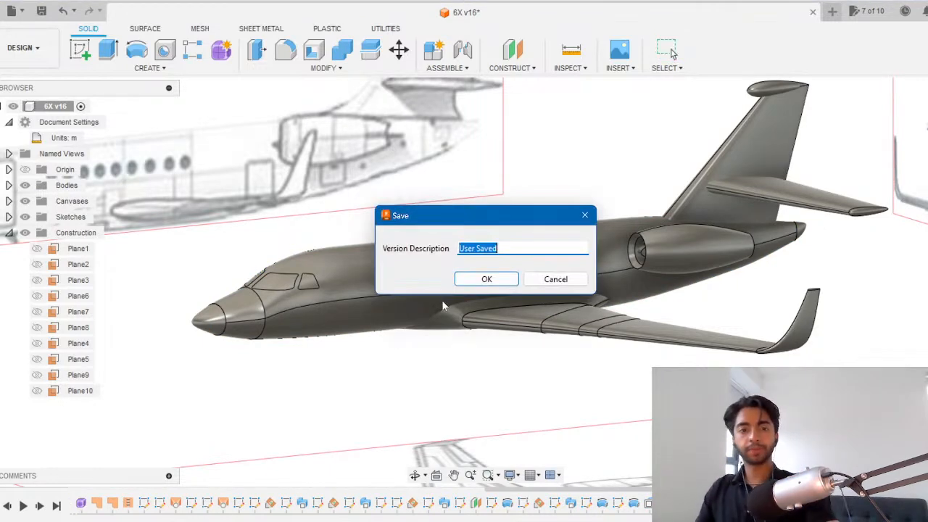
left_click(473, 277)
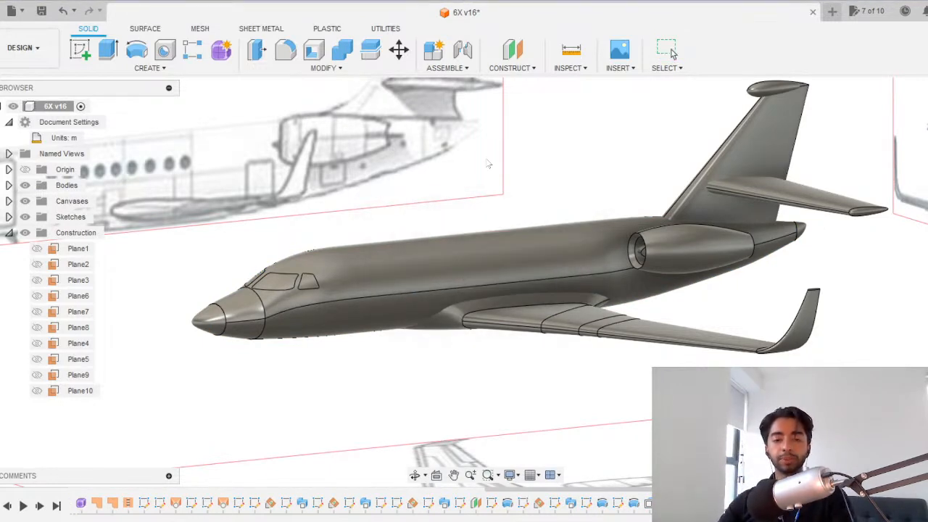
Sketch a rectangle on the side-view plane over the outline of the passenger door behind the cockpit windows.
scroll(512, 280, "down", 3)
scroll(513, 280, "up", 2)
middle_click_drag(543, 287, 674, 292, "shift")
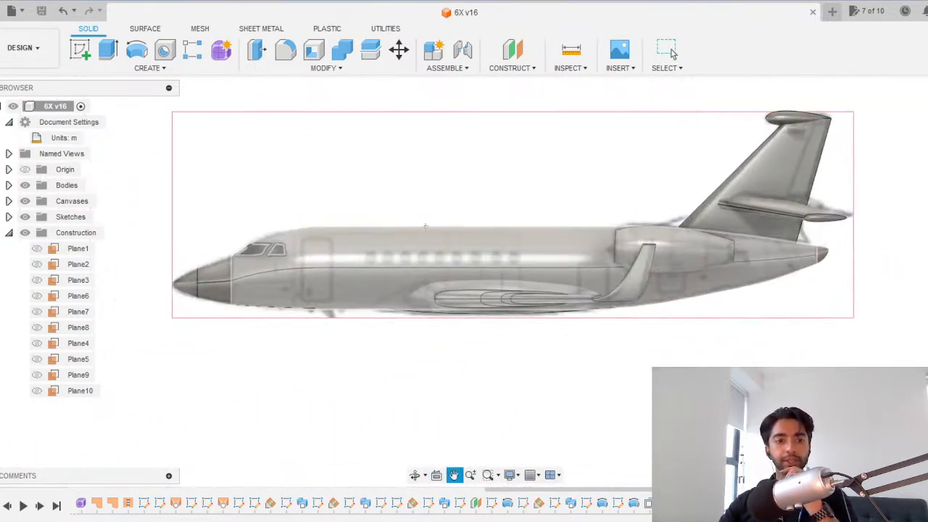
scroll(345, 266, "up", 5)
left_click(80, 49)
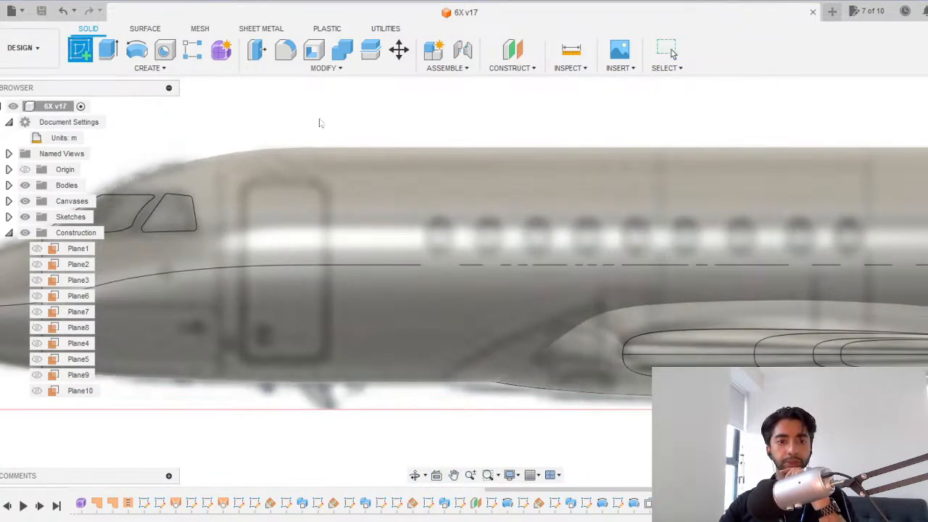
left_click(321, 124)
middle_click_drag(469, 223, 116, 252)
middle_click_drag(558, 236, 370, 188)
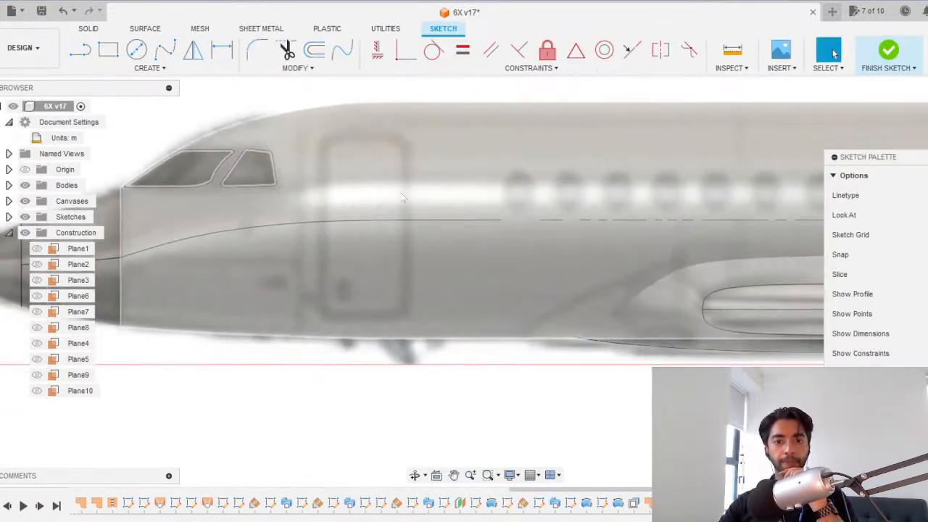
scroll(368, 189, "up", 2)
left_click(109, 51)
left_click(306, 124)
left_click(411, 349)
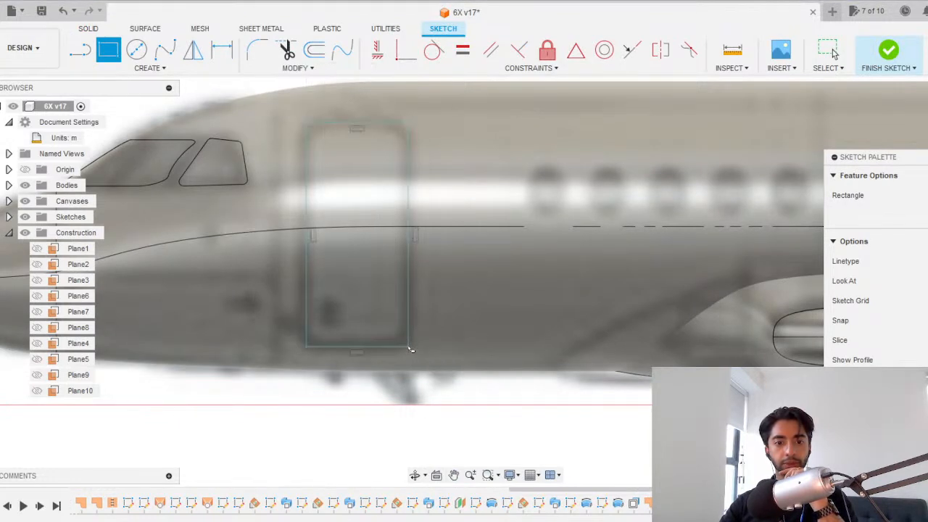
Fillet all four corners of the door rectangle with a 0.20 m radius and finish the sketch.
left_click(257, 49)
left_click(307, 124)
left_click(408, 123)
left_click(408, 346)
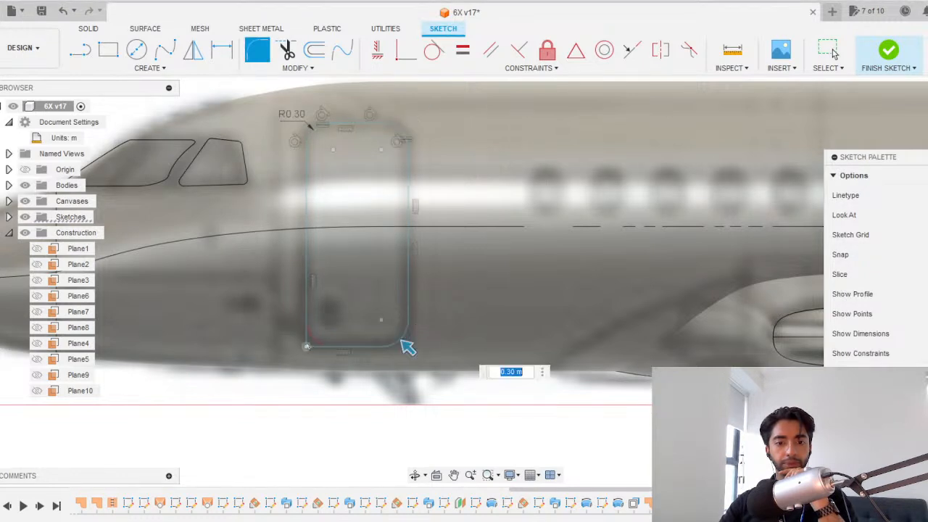
left_click(305, 346)
scroll(323, 334, "up", 3)
left_click_drag(304, 349, 300, 354)
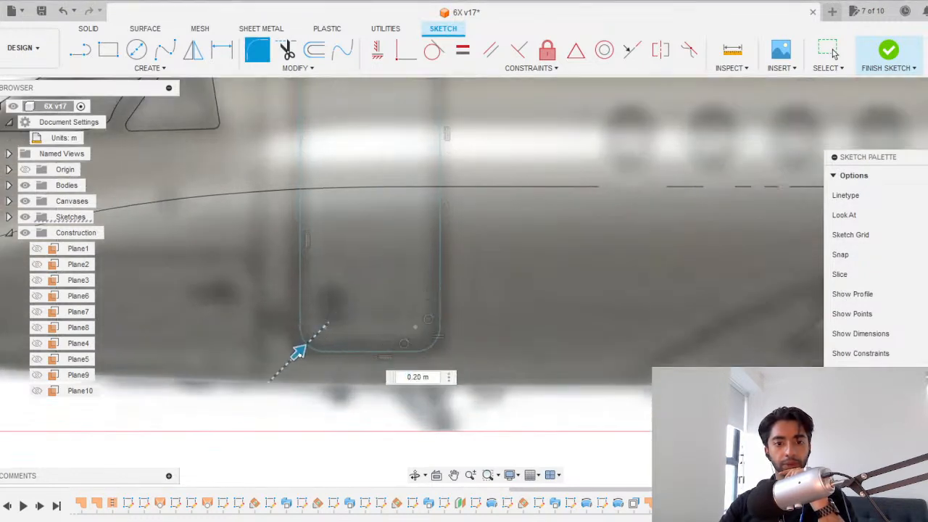
key("Return")
scroll(299, 354, "down", 4)
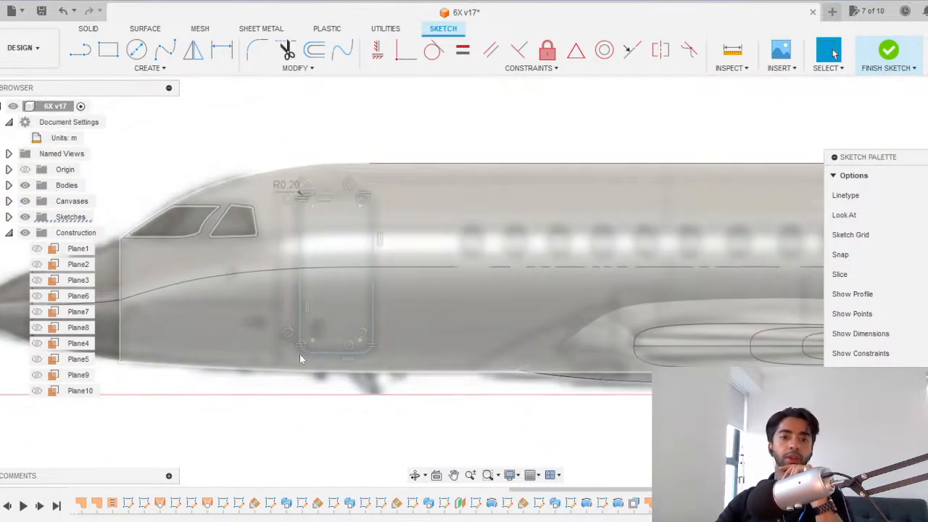
left_click(891, 51)
Split the main fuselage face with the rounded door profile, keeping the splitting tool extended.
left_click(326, 68)
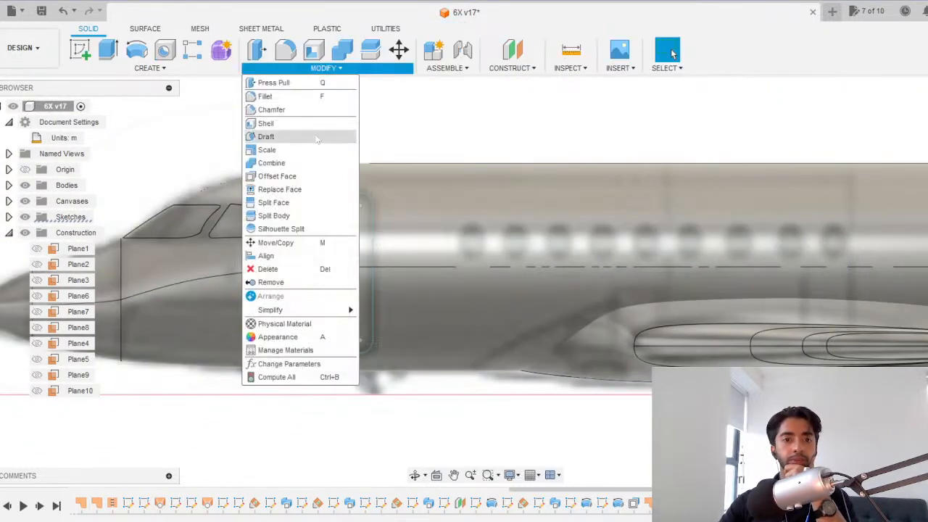
left_click(273, 202)
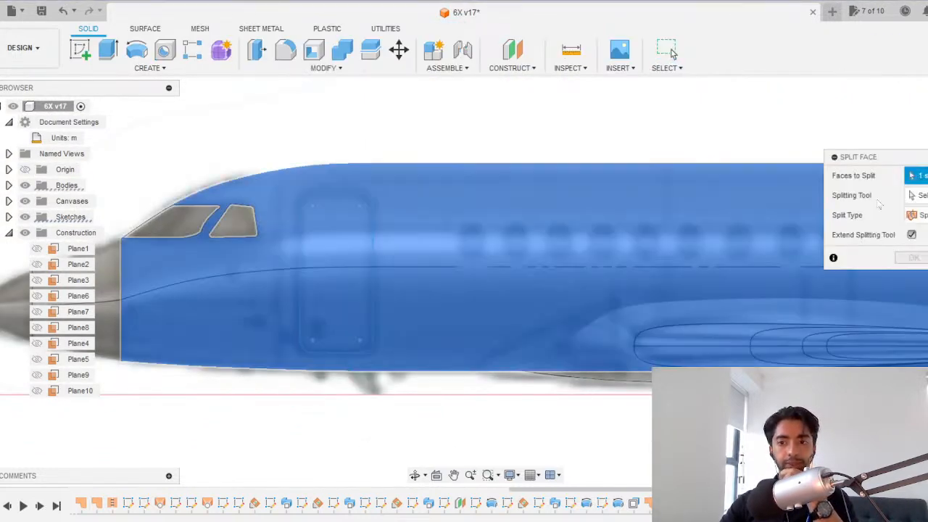
left_click(376, 264)
left_click(375, 260)
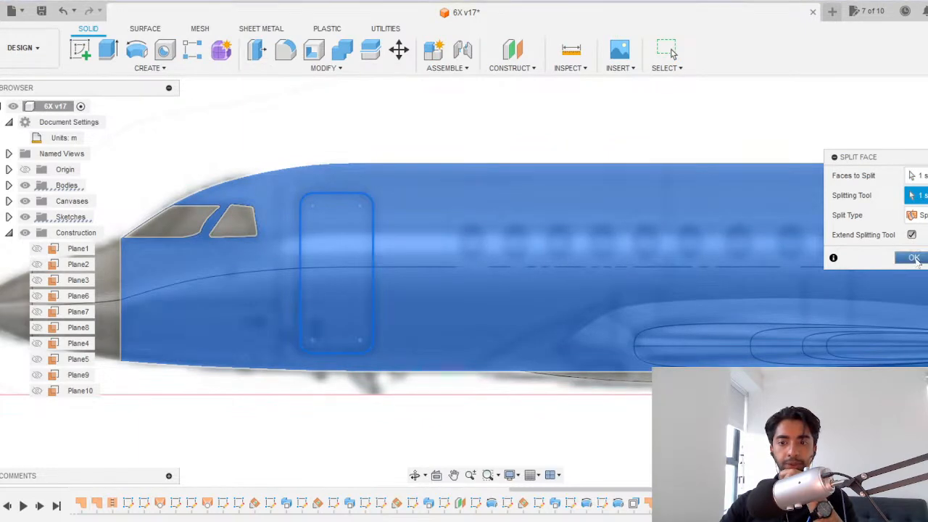
left_click(916, 258)
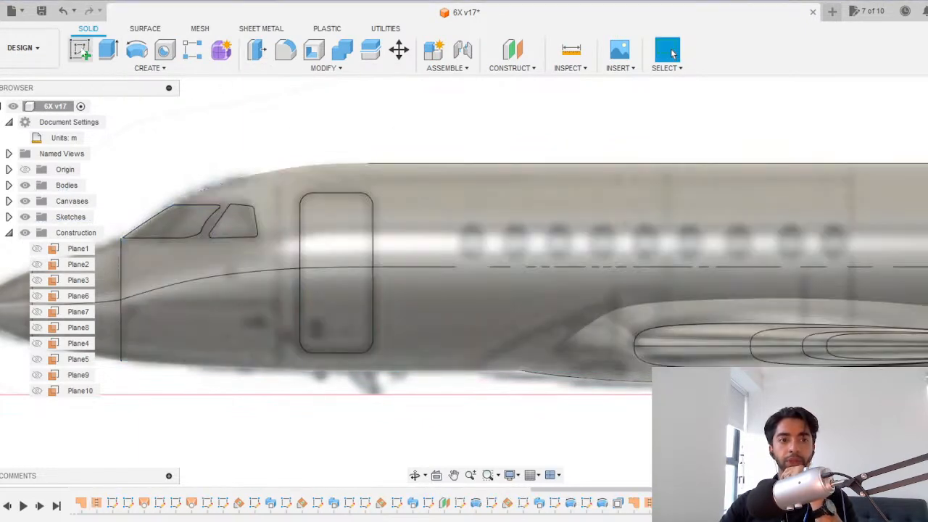
In a new side-view sketch, draw a rectangle about 0.37 m by 0.56 m over the first cabin window.
left_click(80, 50)
middle_click_drag(186, 255, 510, 237)
middle_click_drag(526, 208, 83, 229)
mouse_move(626, 257)
middle_mouse_down()
mouse_move(209, 232)
mouse_move(356, 239)
mouse_move(385, 256)
middle_mouse_up()
scroll(210, 231, "down", 3)
scroll(209, 232, "up", 2)
key("Escape")
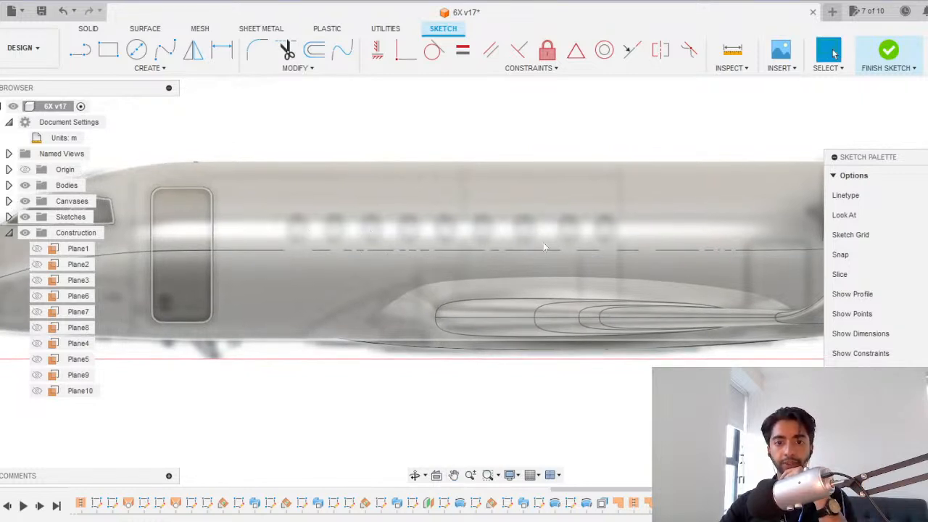
scroll(521, 258, "down", 3)
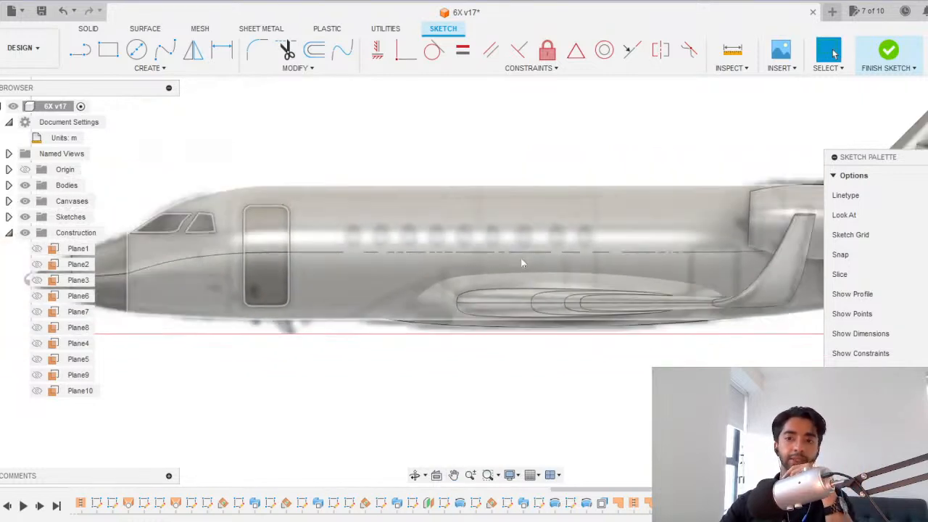
scroll(521, 314, "up", 3)
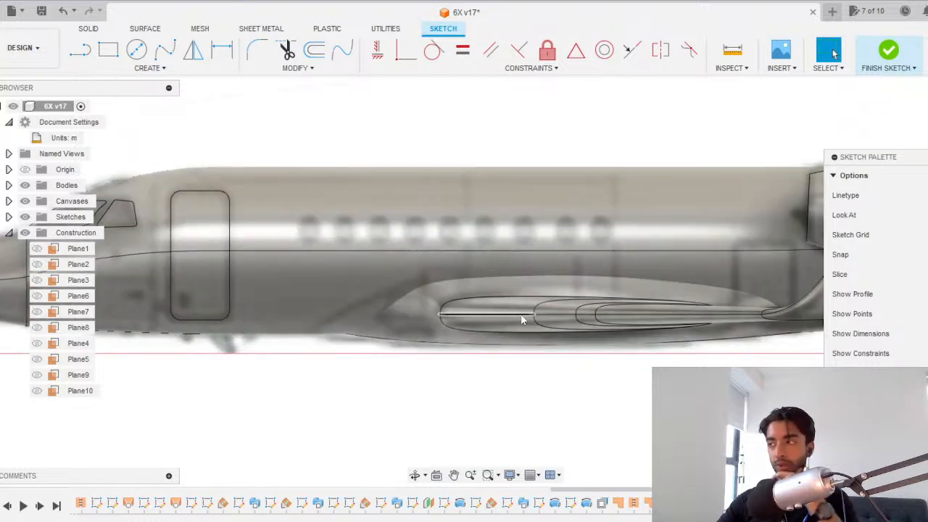
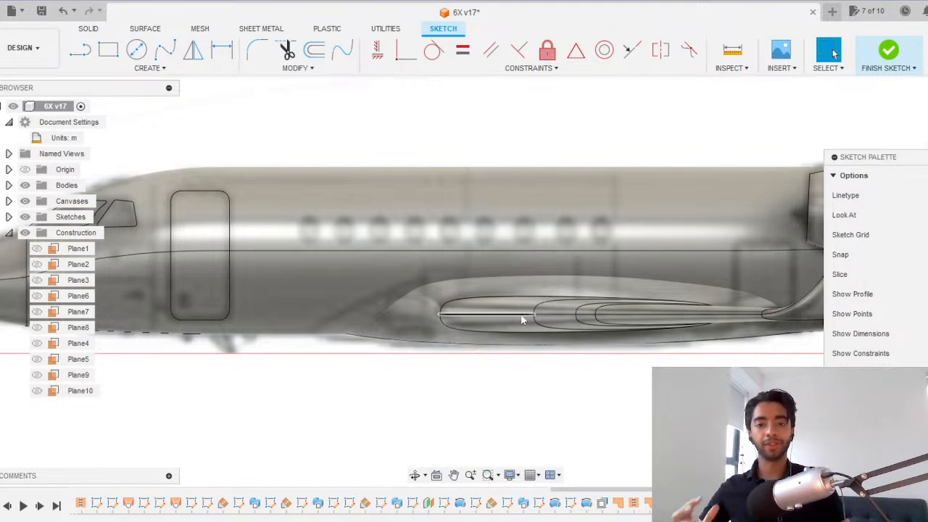
left_click(103, 55)
scroll(283, 264, "up", 5)
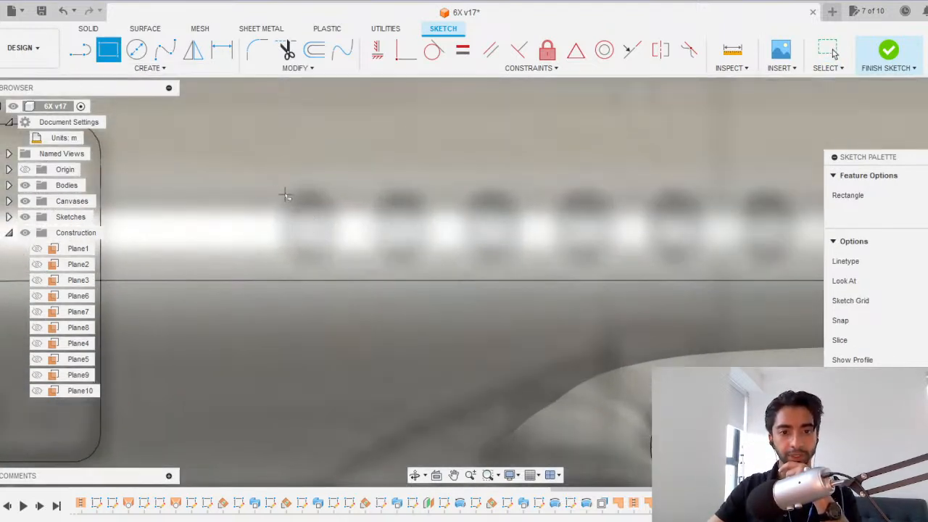
left_click(284, 193)
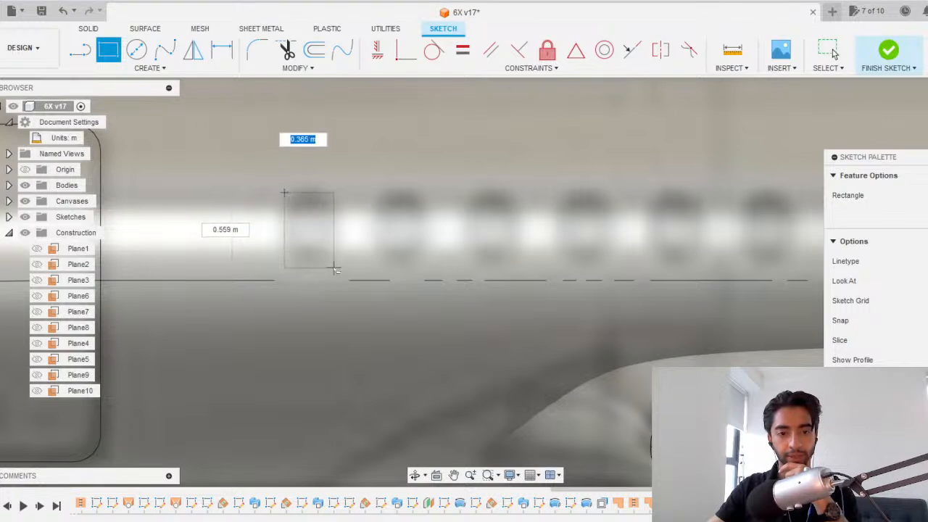
left_click(334, 269)
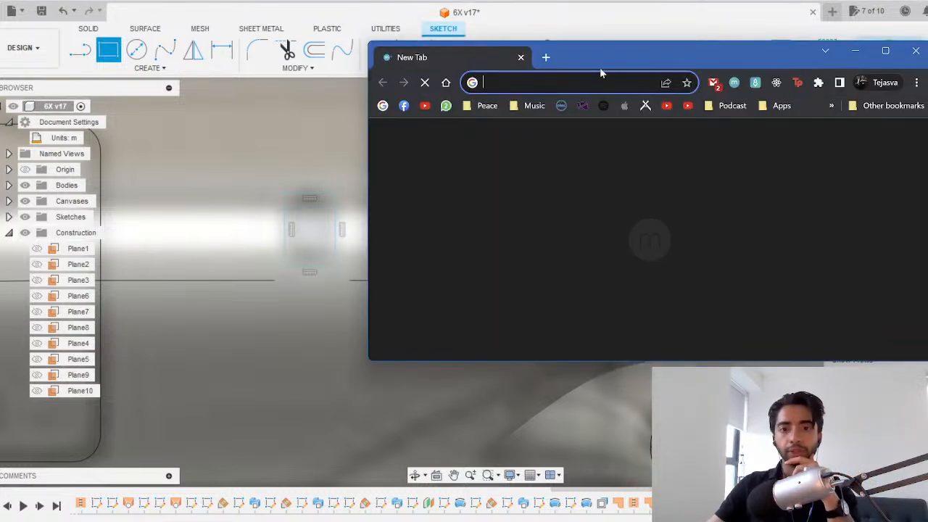
Switch to Chrome and examine the Dassault Falcon 6X side-view photo from the "dassault 6x" image search for the cabin windows' shape, number and spacing.
left_click_drag(600, 67, 927, 32)
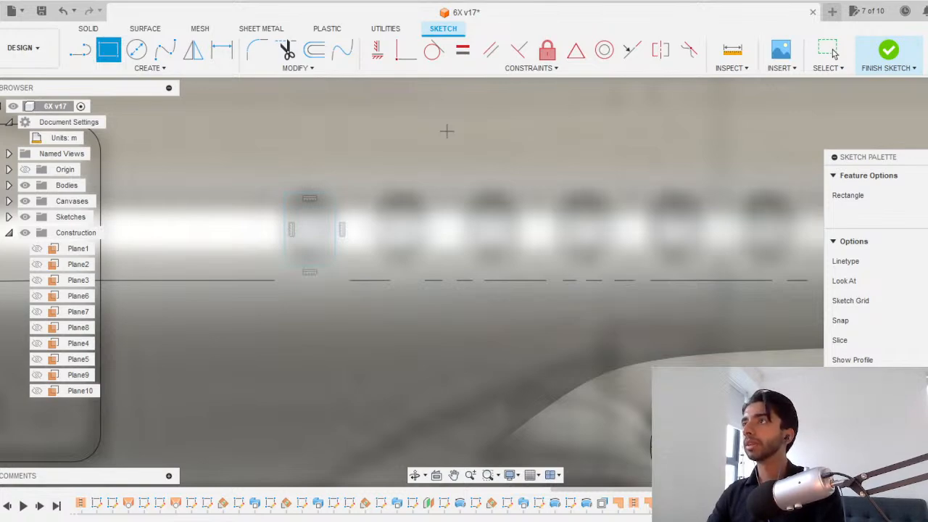
left_click_drag(927, 142, 310, 158)
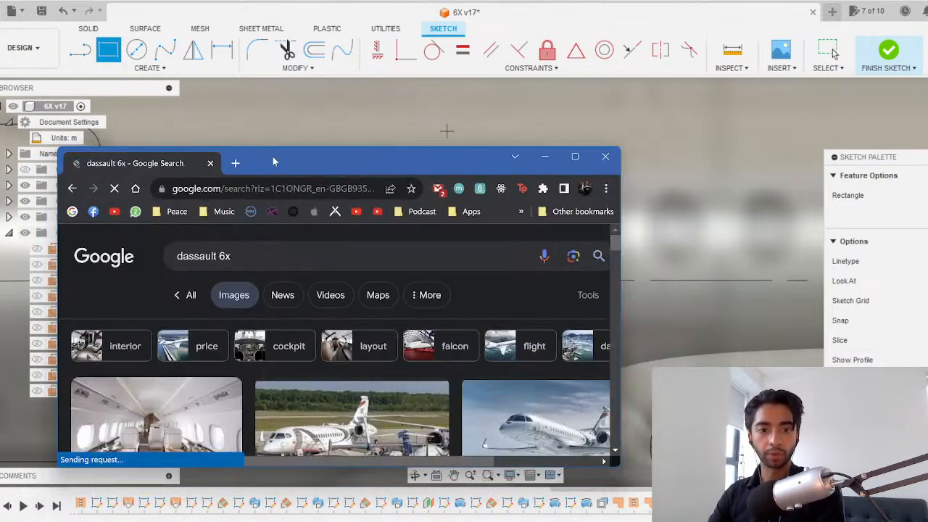
double_click(272, 158)
scroll(450, 334, "down", 2)
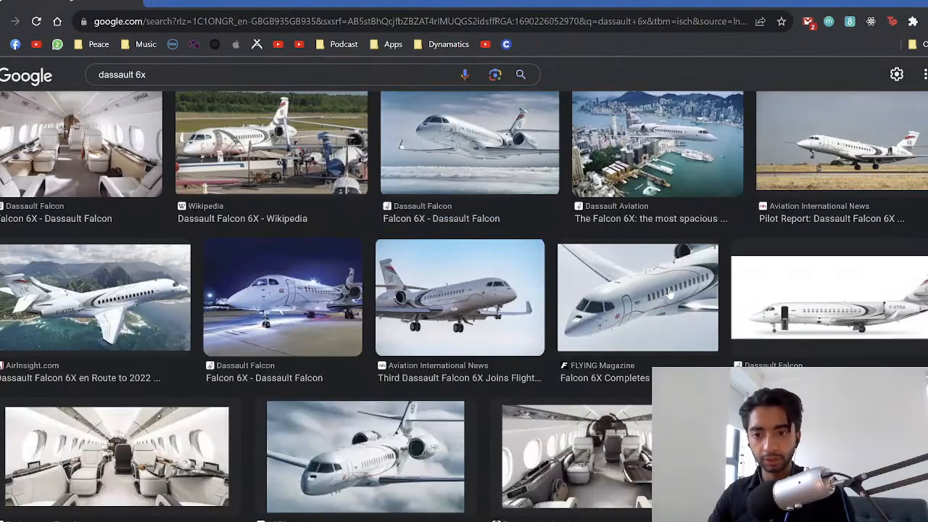
left_click(830, 297)
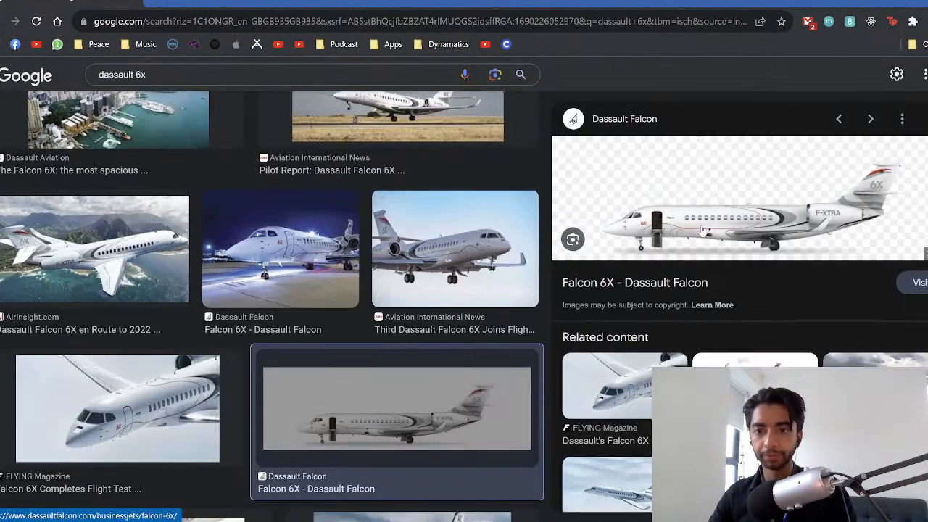
scroll(695, 229, "up", 5, "ctrl")
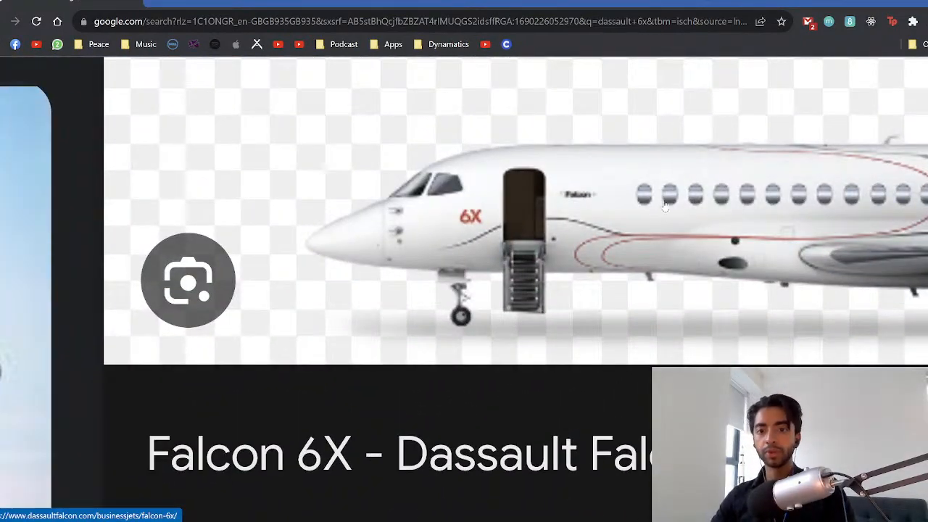
scroll(651, 192, "down", 5, "ctrl")
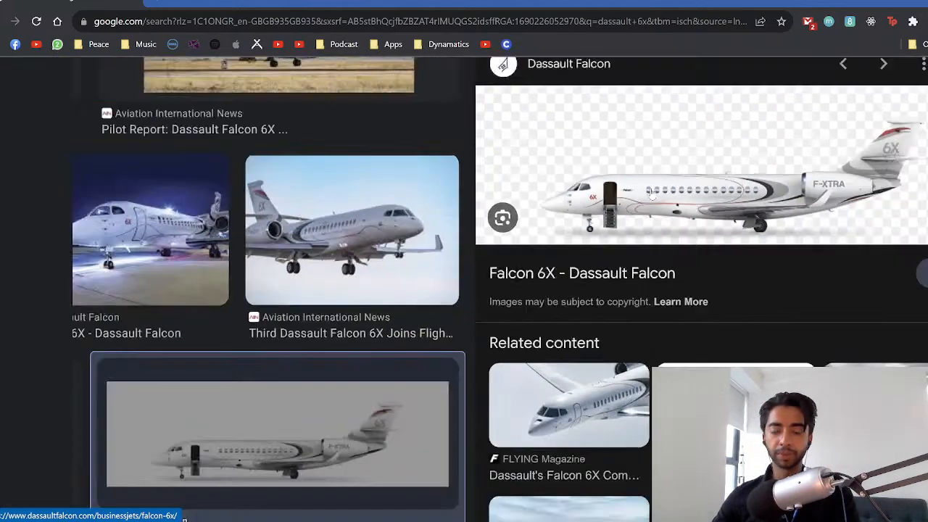
scroll(243, 257, "up", 5, "ctrl")
scroll(243, 256, "down", 3, "ctrl")
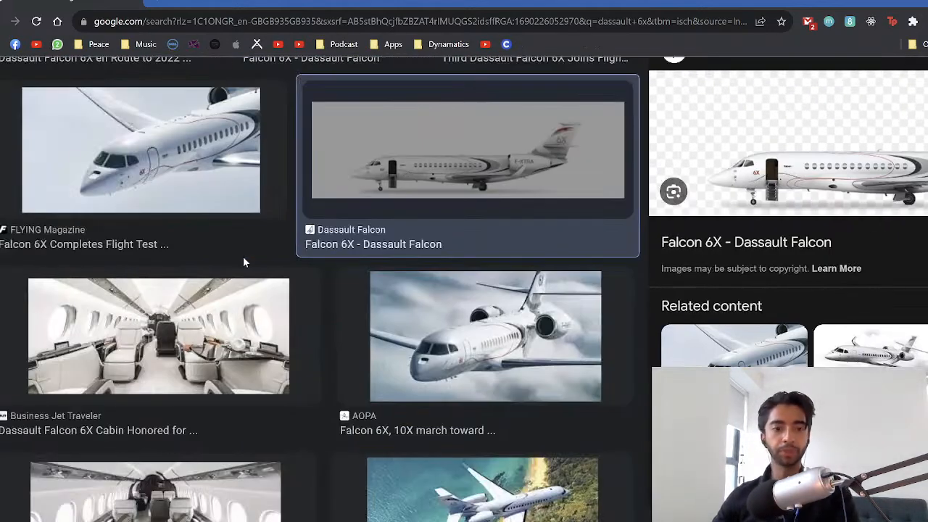
scroll(276, 265, "up", 5)
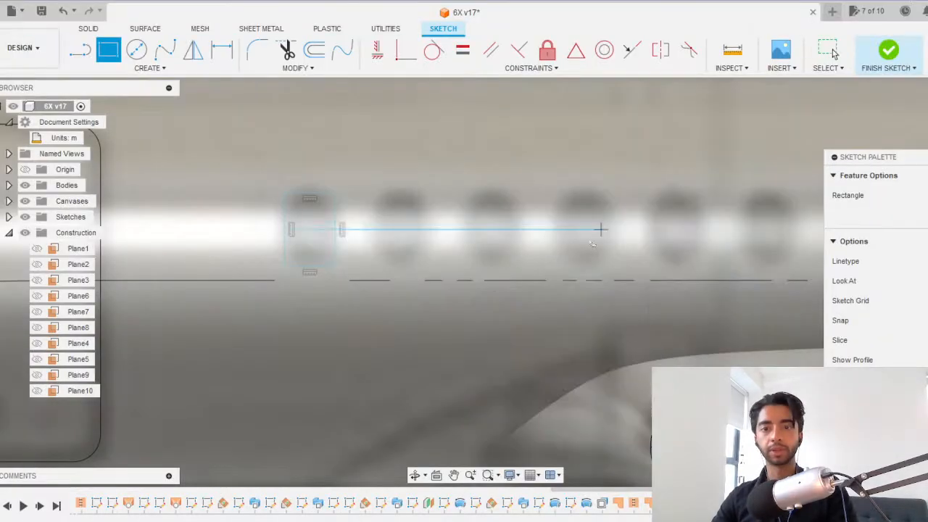
Fillet all four corners of the cabin window rectangle with a 0.17 m radius and finish the sketch.
scroll(336, 211, "up", 2)
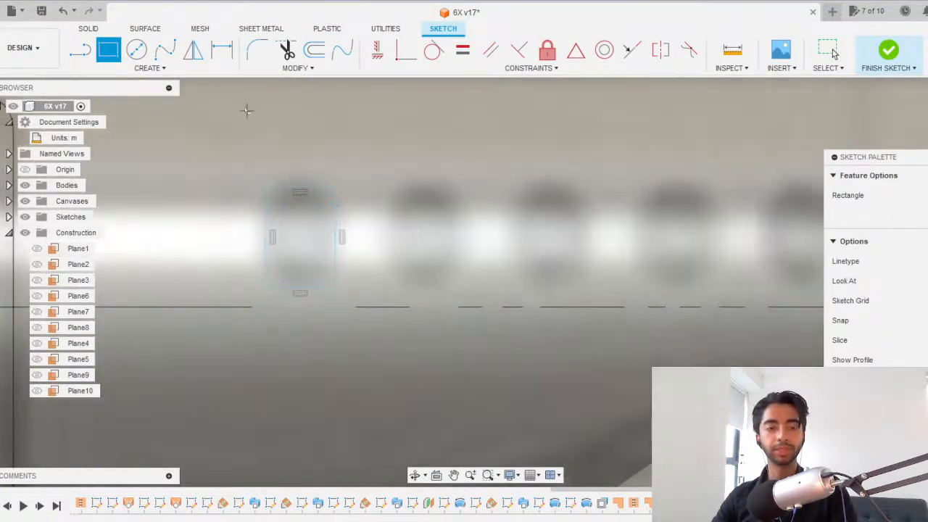
left_click(261, 52)
left_click(266, 187)
left_click(336, 187)
left_click(336, 288)
left_click(336, 289)
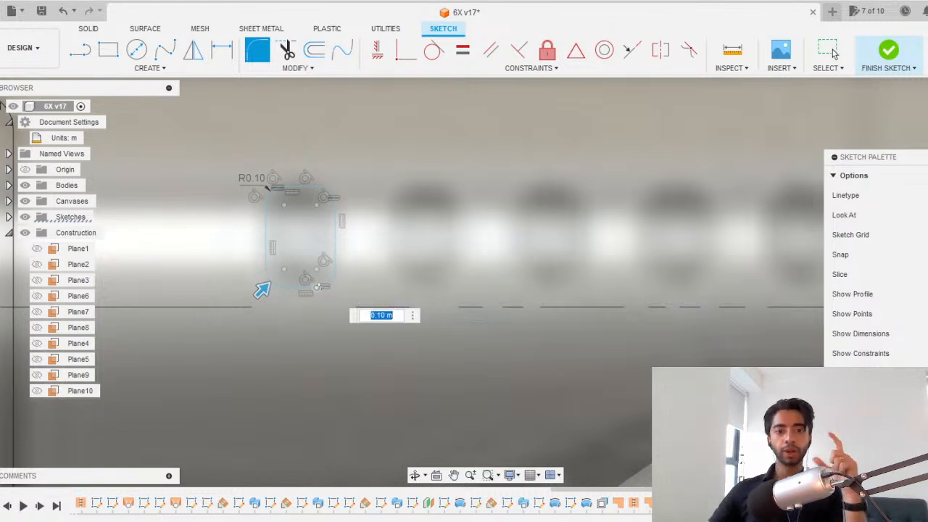
type("0.15")
left_click_drag(270, 287, 268, 283)
type("0")
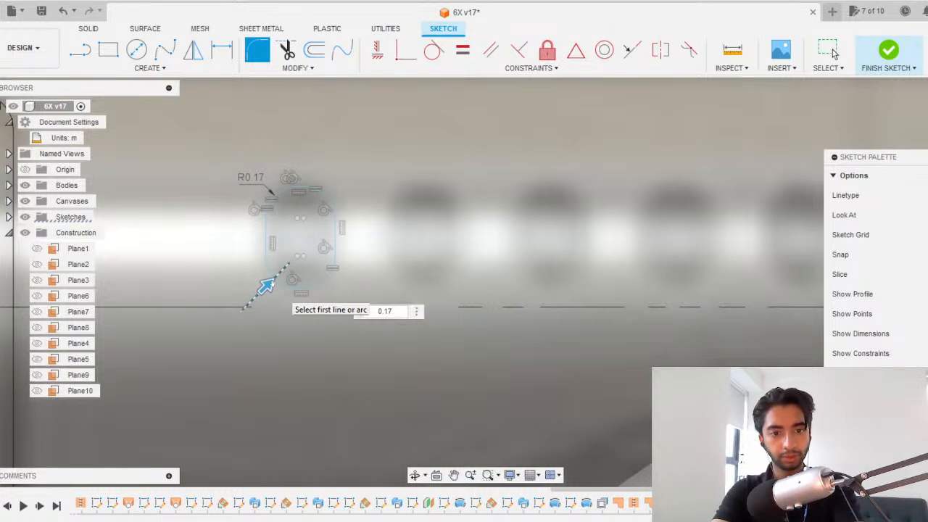
key("Return")
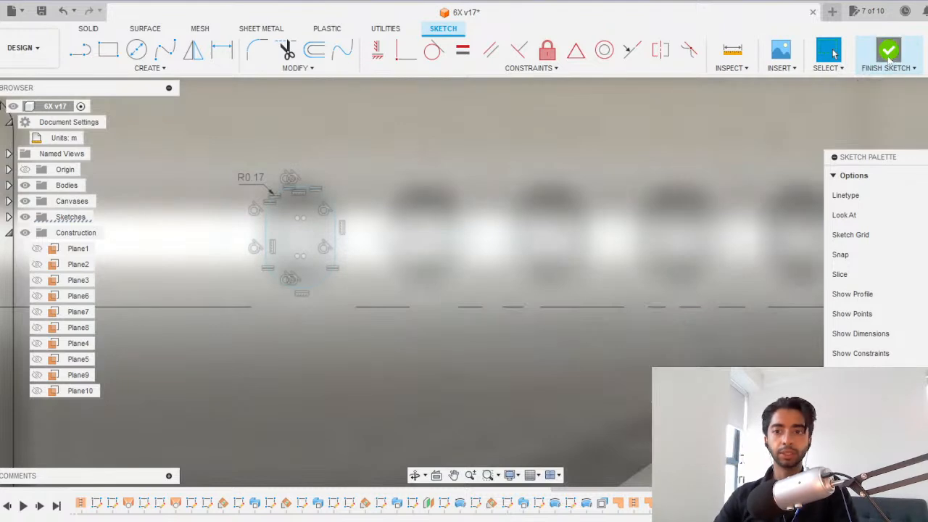
left_click(889, 52)
Split the main fuselage face with the rounded cabin window profile, keeping the splitting tool extended.
left_click(321, 68)
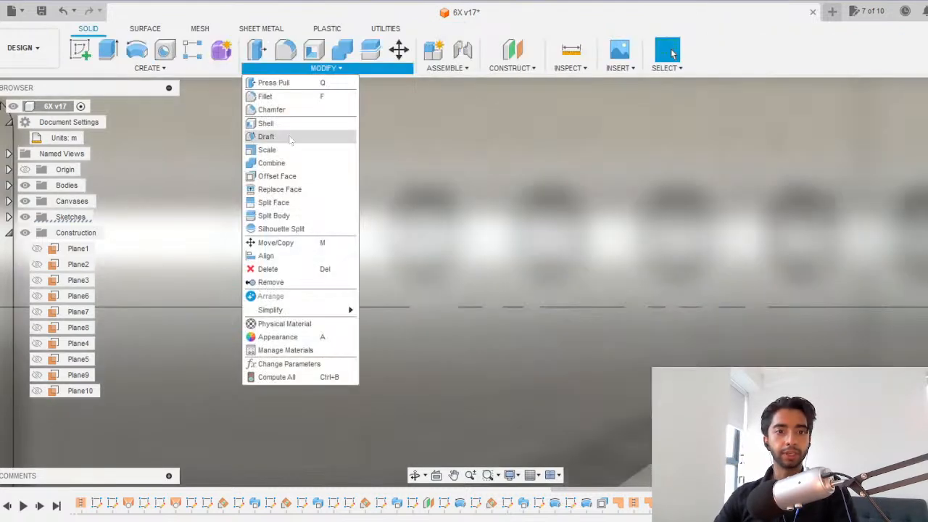
left_click(517, 177)
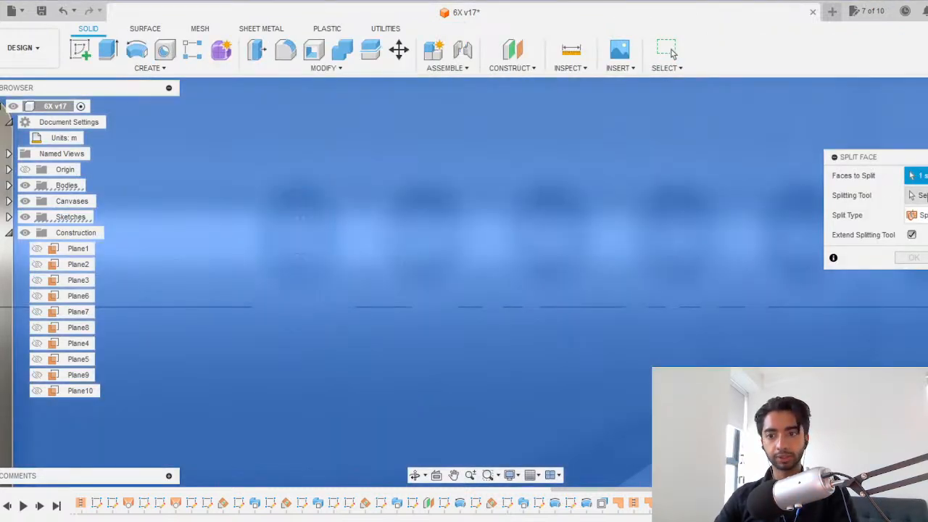
left_click(915, 196)
left_click(333, 244)
left_click(913, 257)
scroll(463, 212, "down", 5)
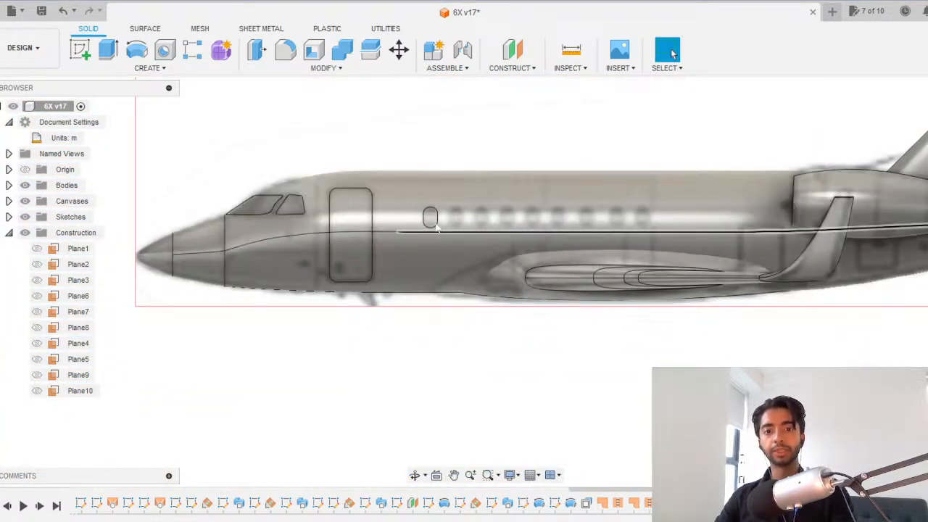
middle_click_drag(431, 284, 448, 326, "shift")
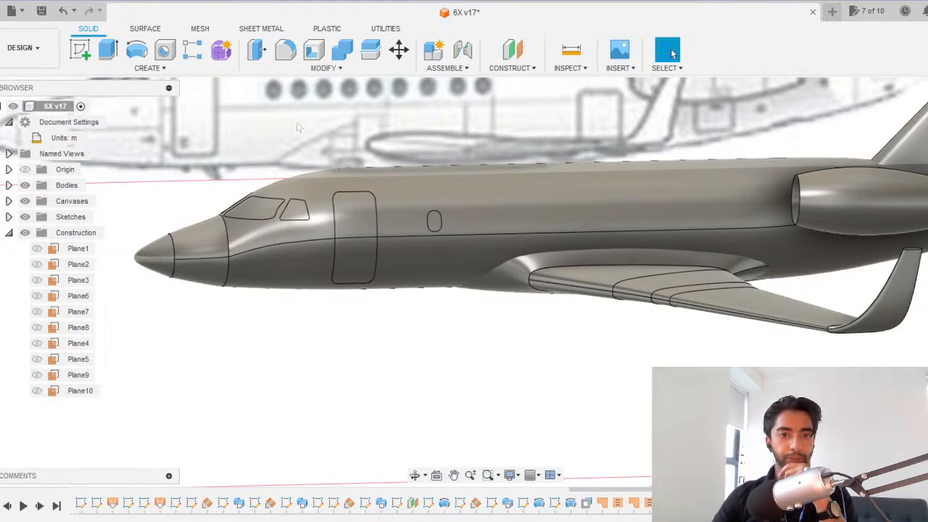
Try to pattern the cabin window's split feature along the lengthwise origin axis, with quantity 9 and an extent distance of -5.50 m.
left_click(192, 49)
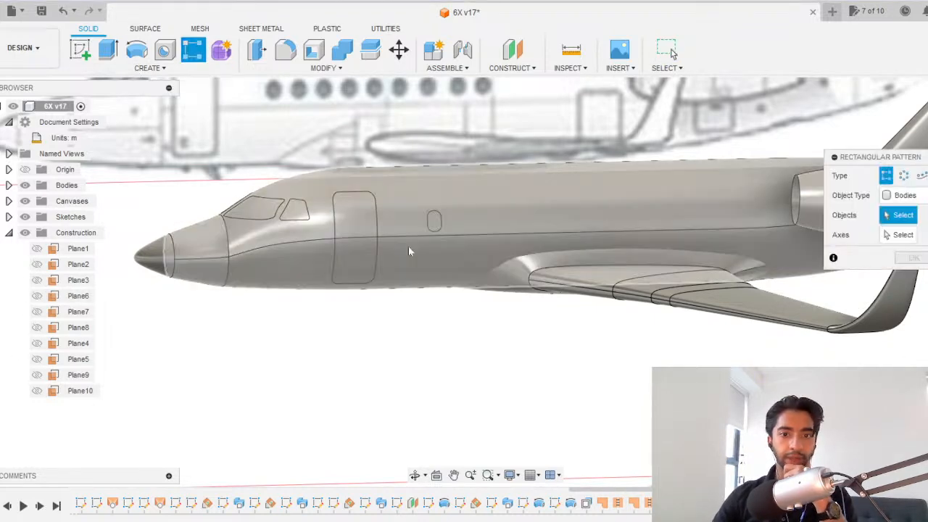
left_click(903, 195)
left_click(910, 239)
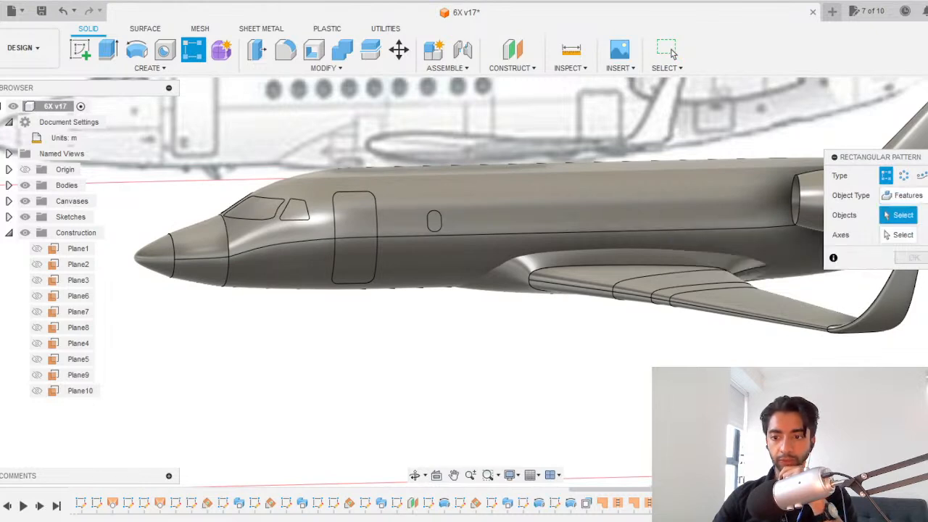
left_click(782, 503)
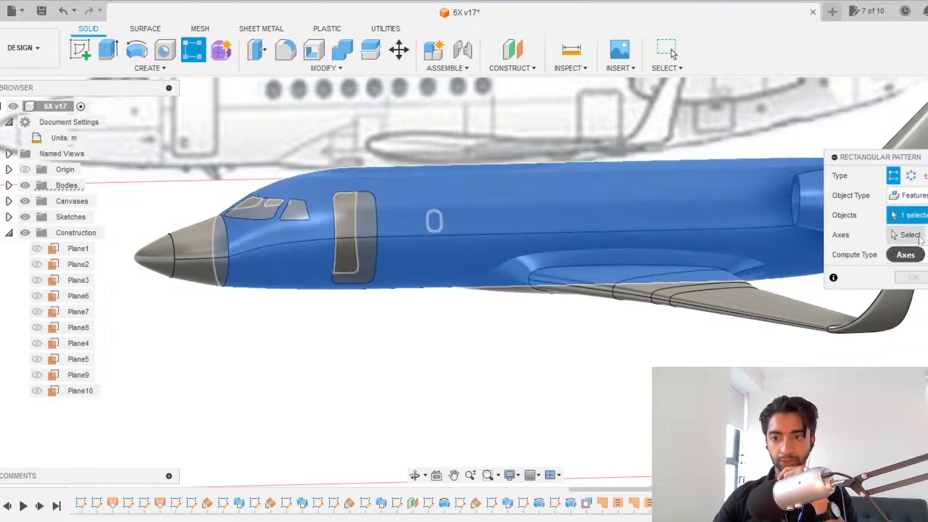
left_click(912, 235)
scroll(372, 282, "down", 3)
left_click(190, 265)
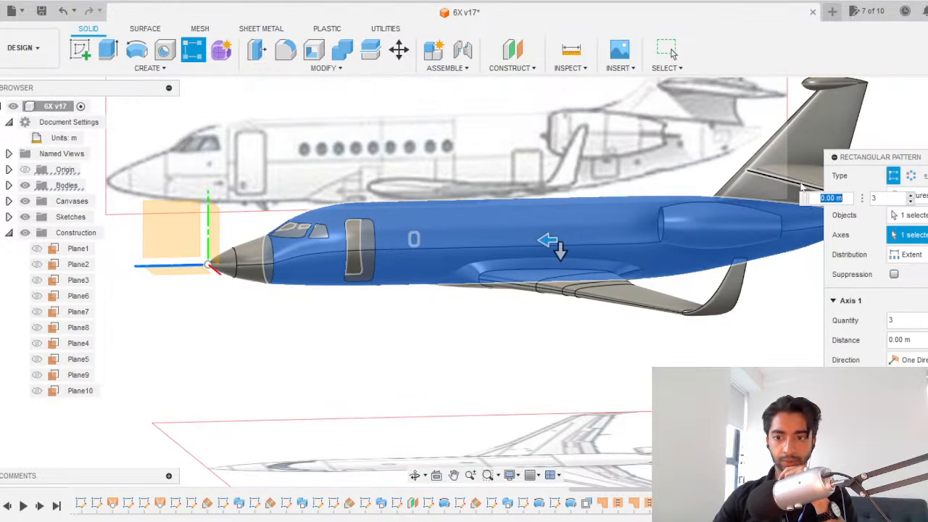
scroll(465, 244, "up", 3)
left_click(890, 320)
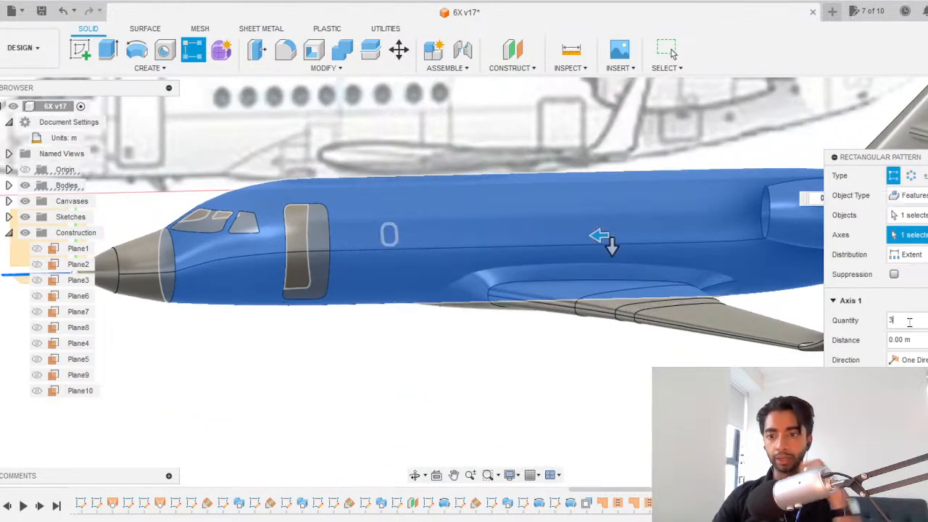
type("9")
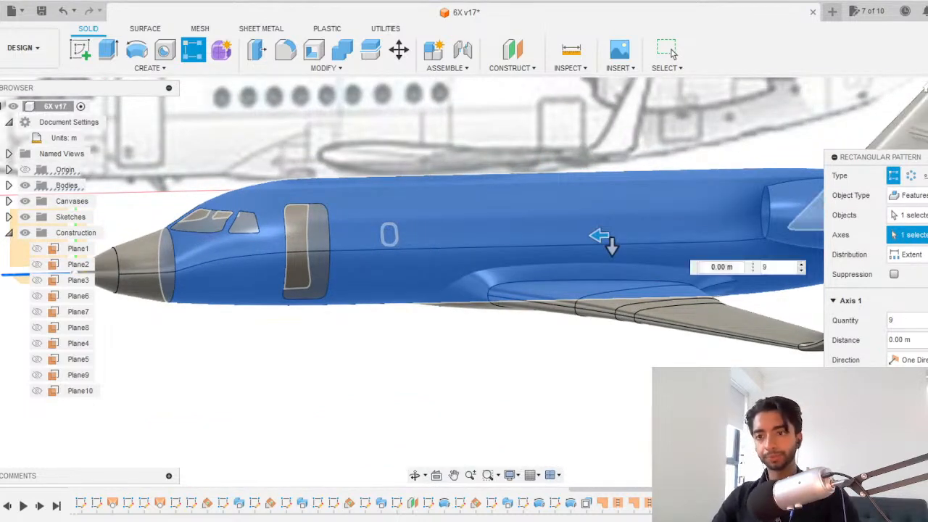
scroll(400, 297, "up", 5)
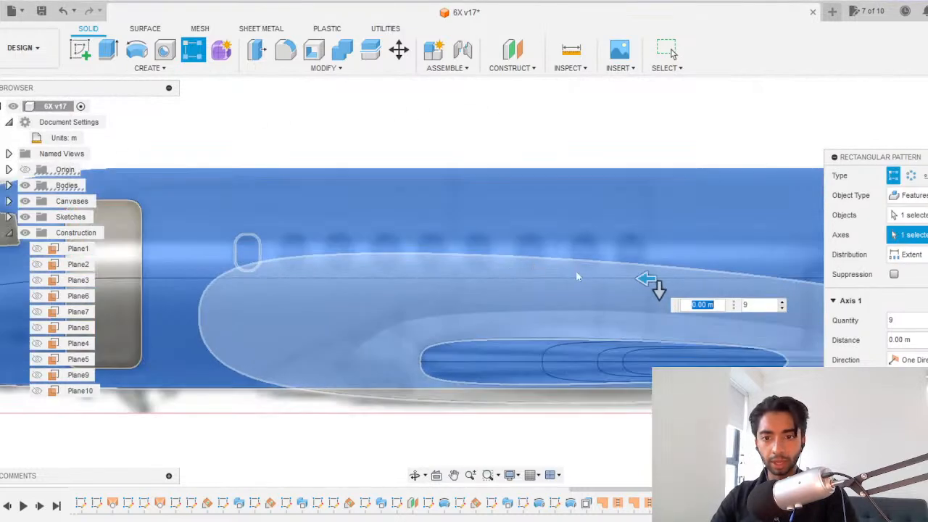
left_click_drag(653, 281, 890, 281)
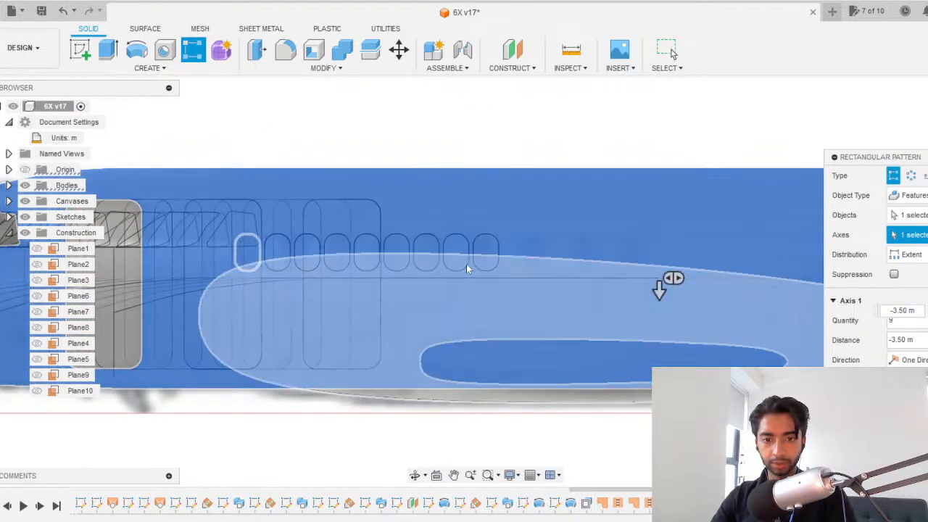
scroll(458, 274, "down", 3)
middle_click_drag(592, 287, 374, 328)
left_click_drag(543, 319, 625, 317)
left_click(738, 351)
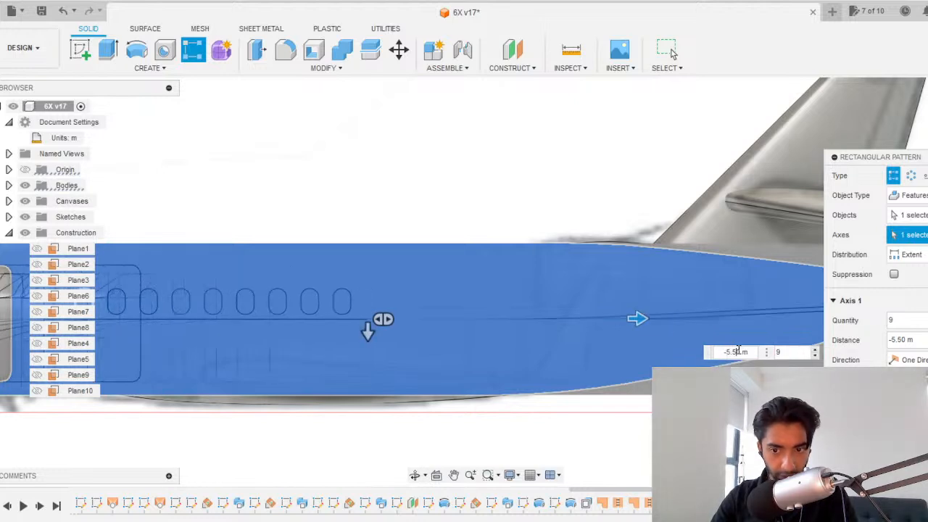
key("Return")
Save the design as a new version with the description "User Saved".
key("ctrl+s")
left_click(498, 279)
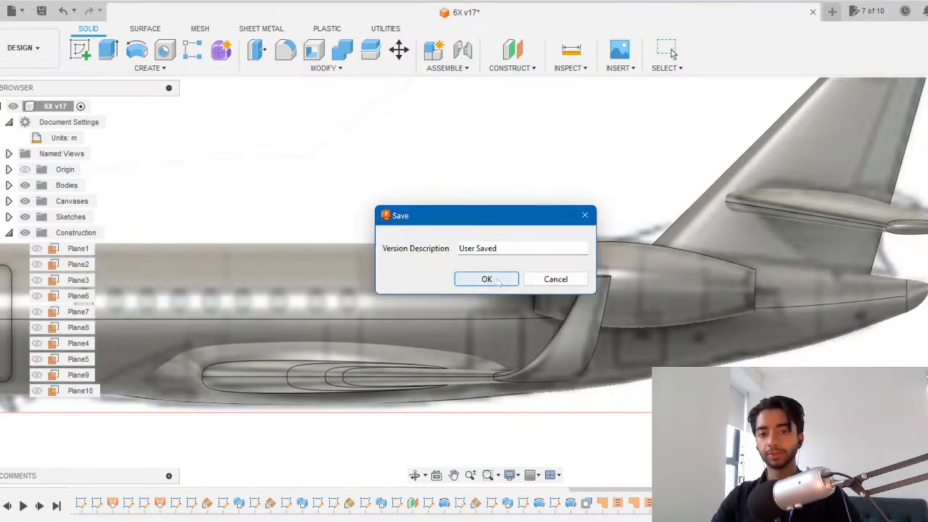
Create a rectangular feature pattern of the cabin window split along the lengthwise origin axis, with quantity 9 and an extent distance of -5.75 m.
left_click(193, 49)
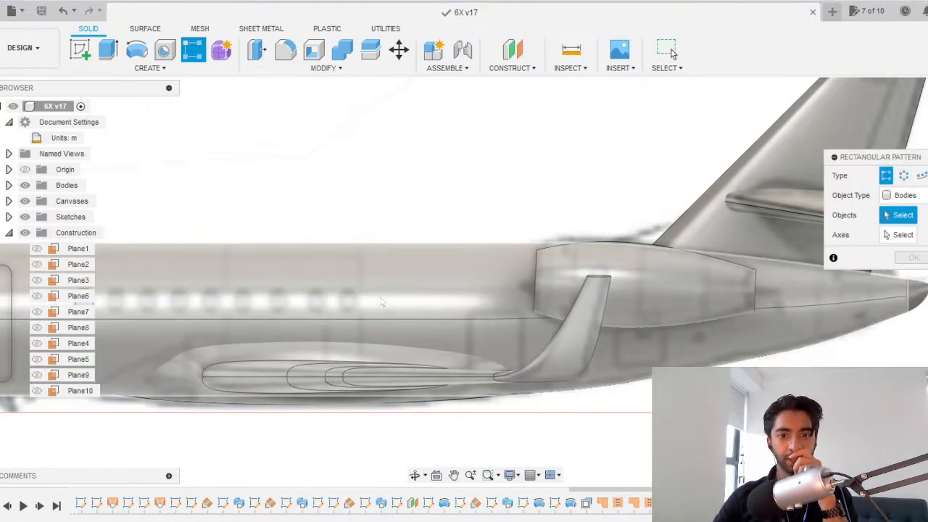
left_click(889, 197)
left_click(912, 238)
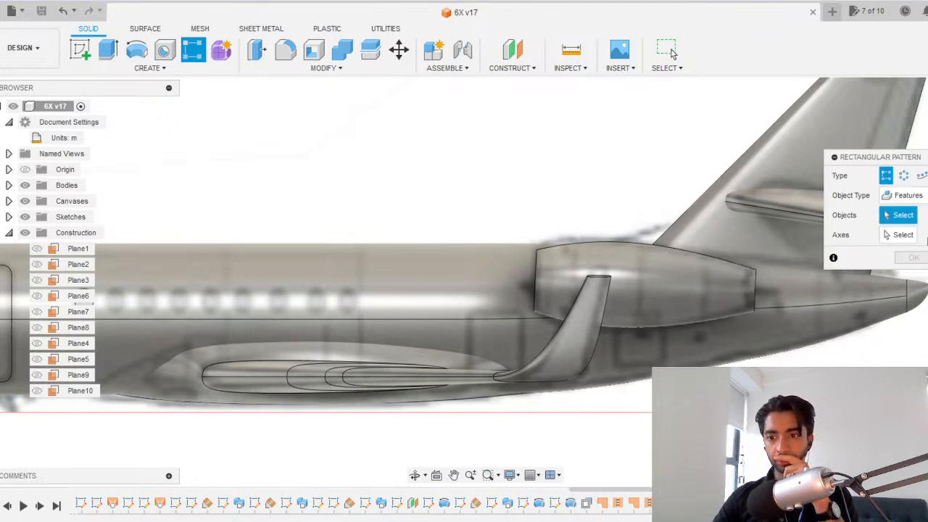
left_click(479, 359)
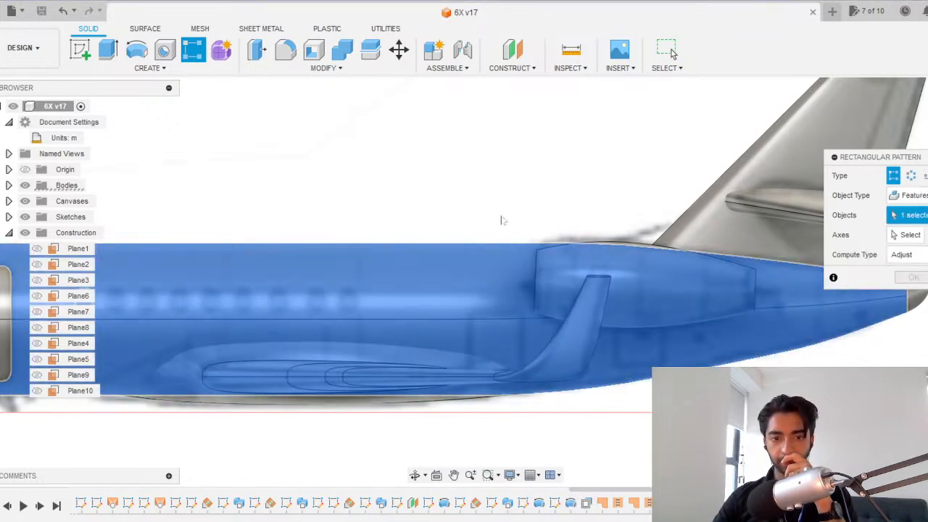
left_click(909, 234)
scroll(508, 319, "down", 5)
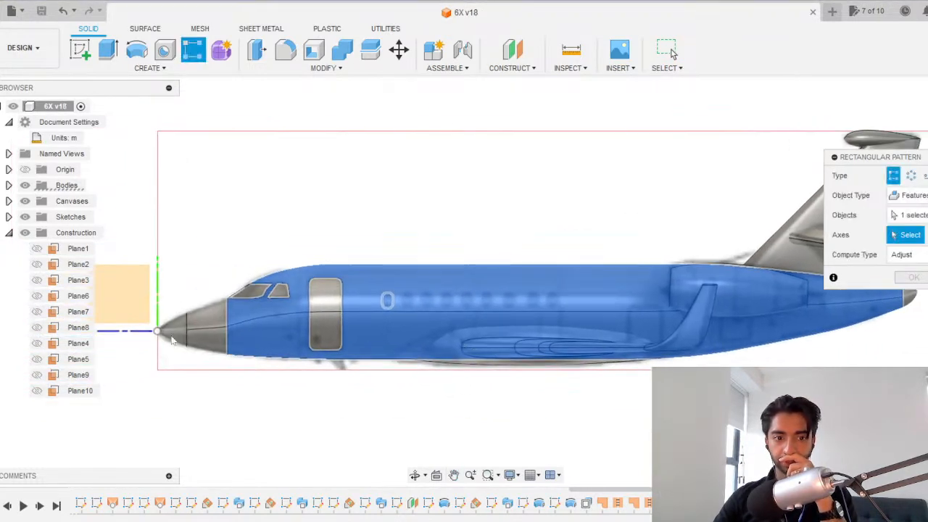
left_click(142, 333)
scroll(381, 323, "up", 5)
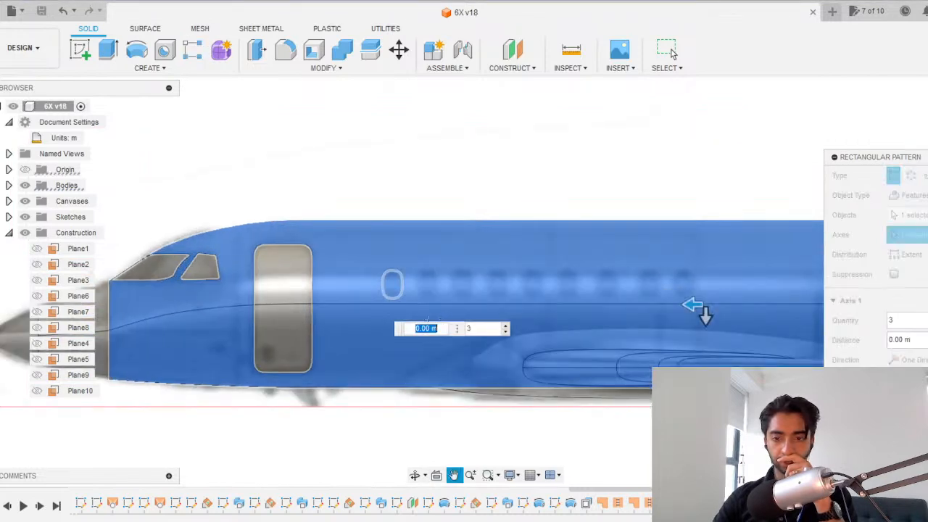
left_click_drag(458, 332, 681, 331)
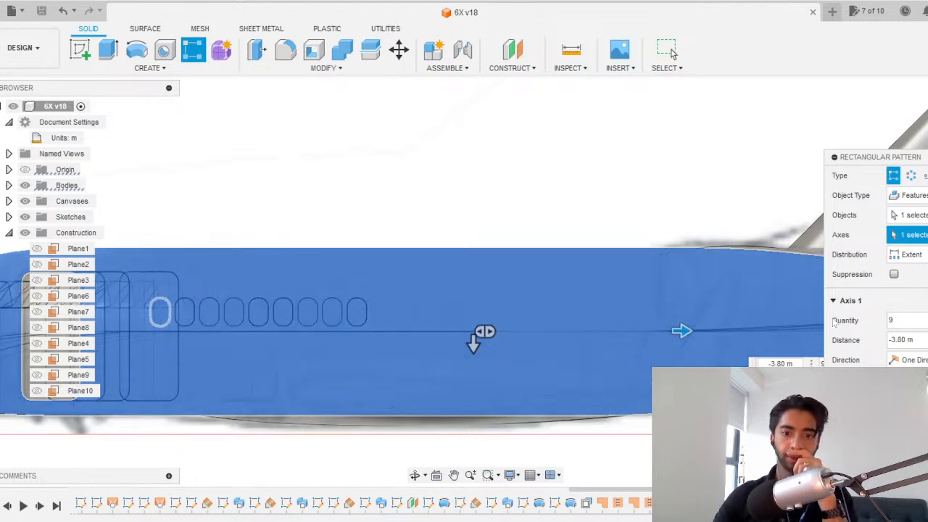
left_click_drag(683, 331, 746, 339)
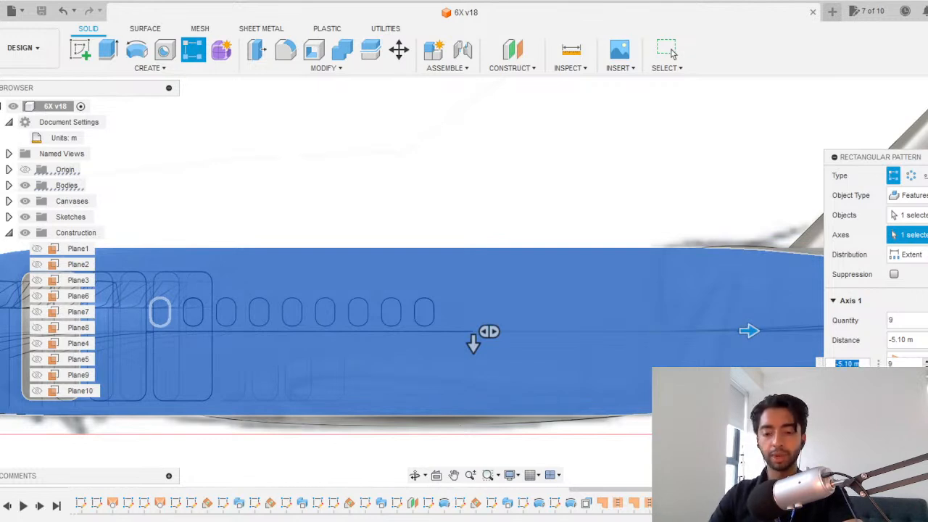
key("Return")
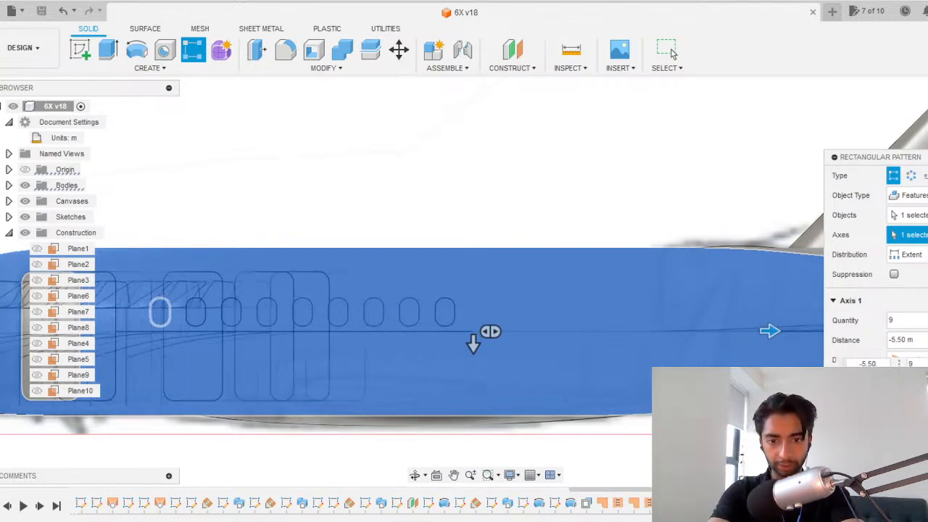
key("Return")
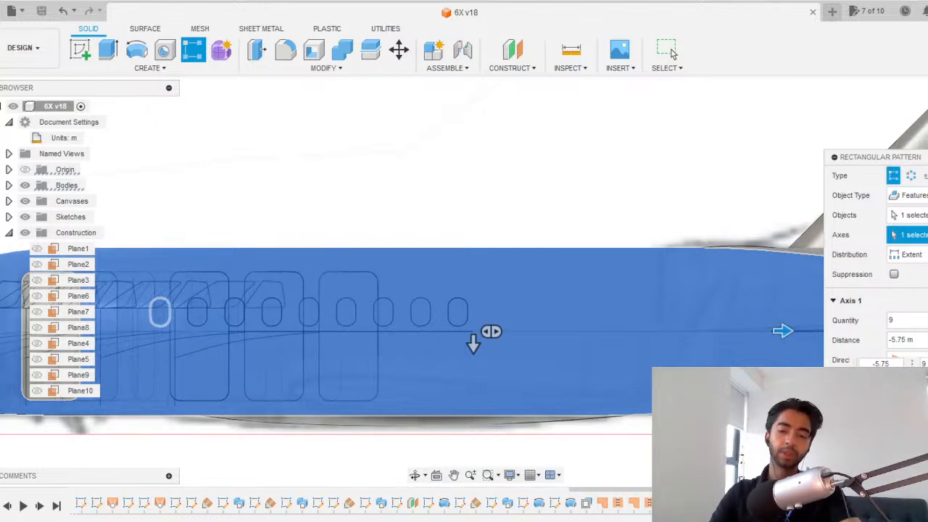
key("Return")
Edit the cabin window pattern and set its extent distance to -5.65 m to match the reference canvas.
scroll(449, 312, "up", 8)
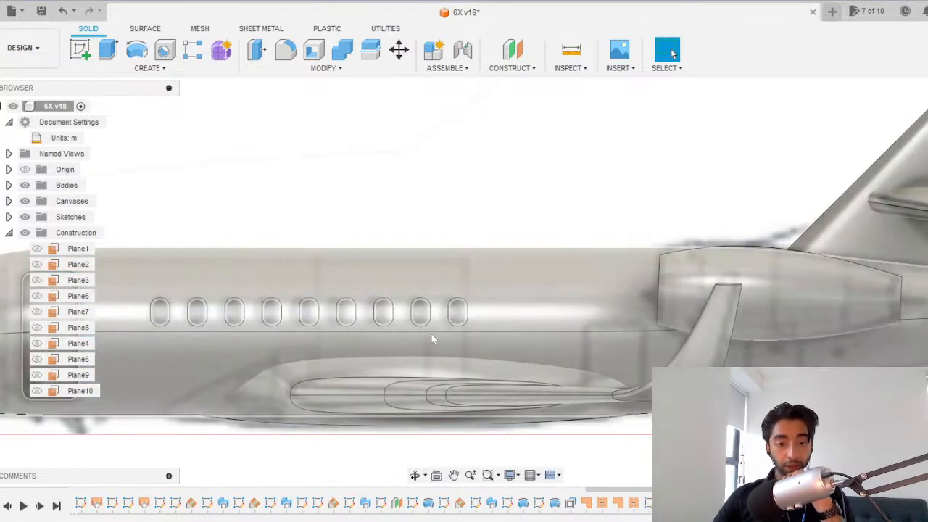
scroll(445, 304, "down", 3)
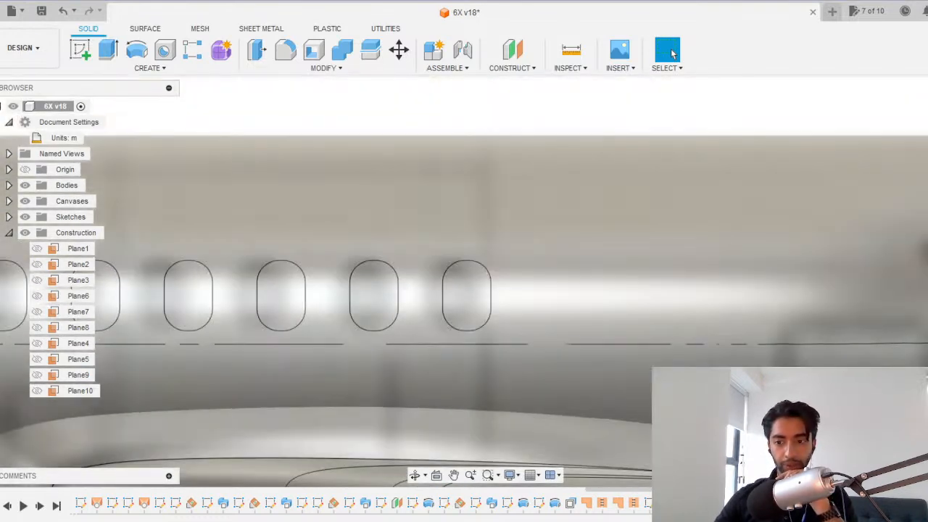
double_click(870, 503)
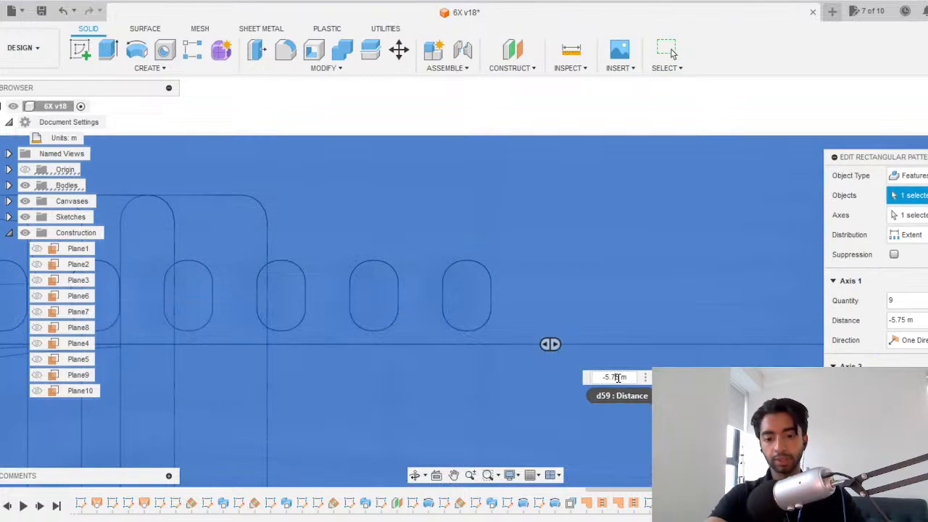
key("BackSpace")
key("BackSpace")
type("65")
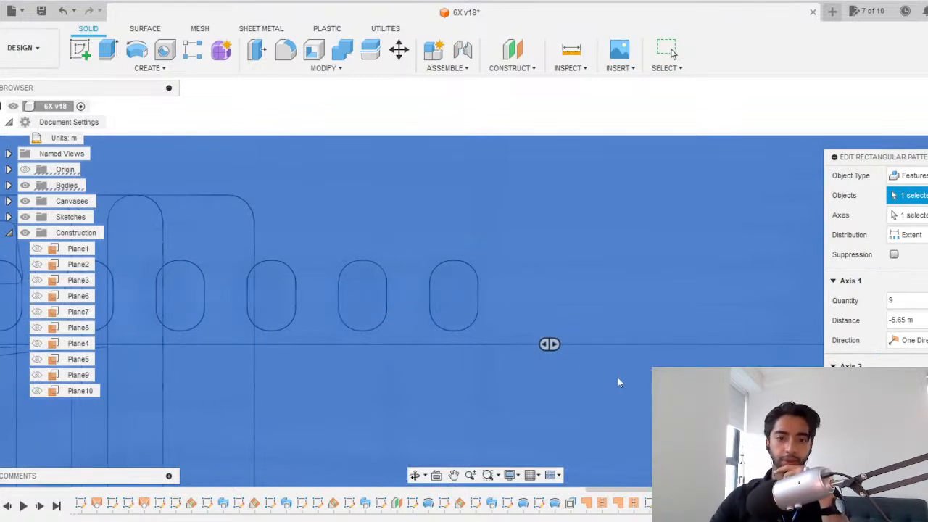
key("Return")
Check the row of cabin windows against the reference and collapse the Construction folder in the browser.
scroll(619, 382, "down", 10)
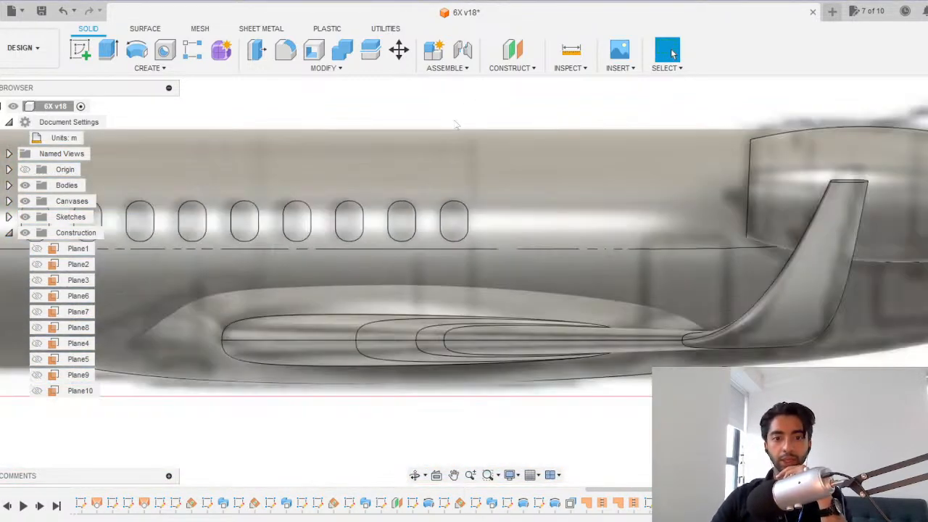
scroll(623, 370, "down", 3)
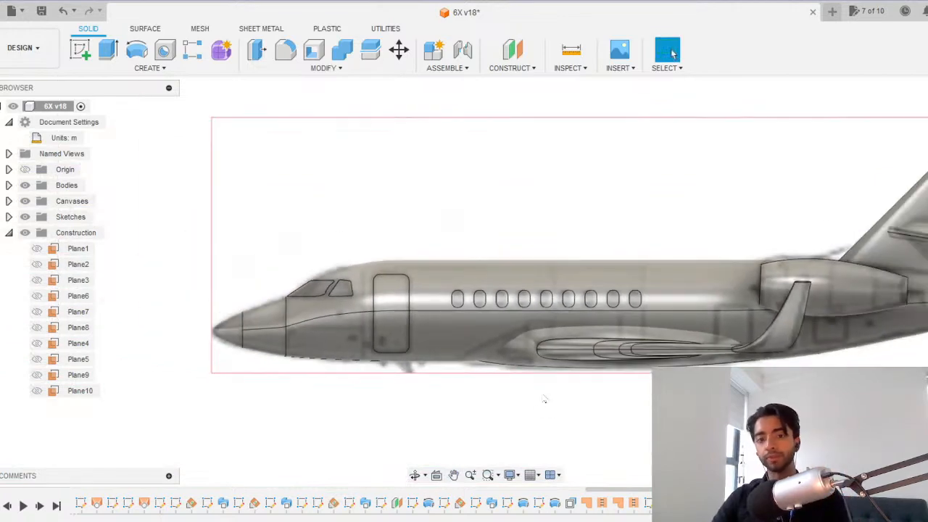
middle_click_drag(448, 385, 529, 344, "shift")
left_click(672, 52)
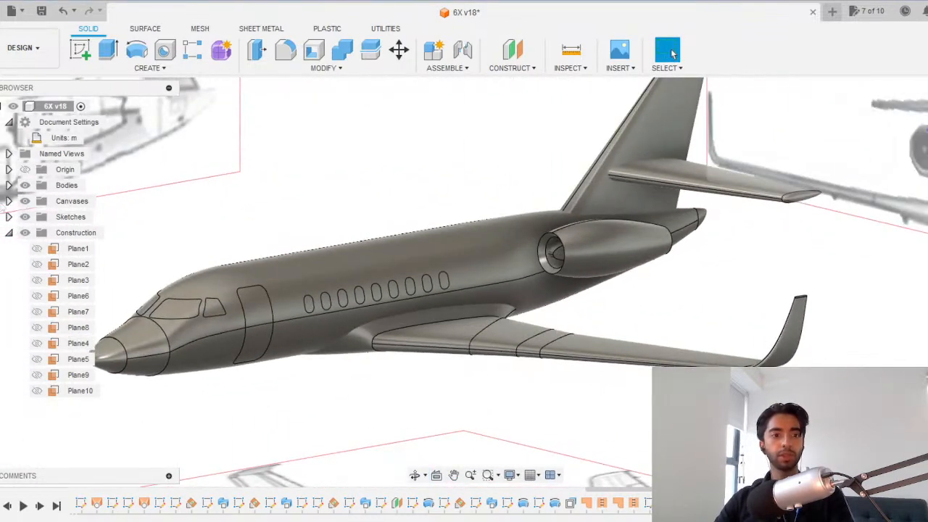
left_click(9, 232)
scroll(414, 269, "down", 5)
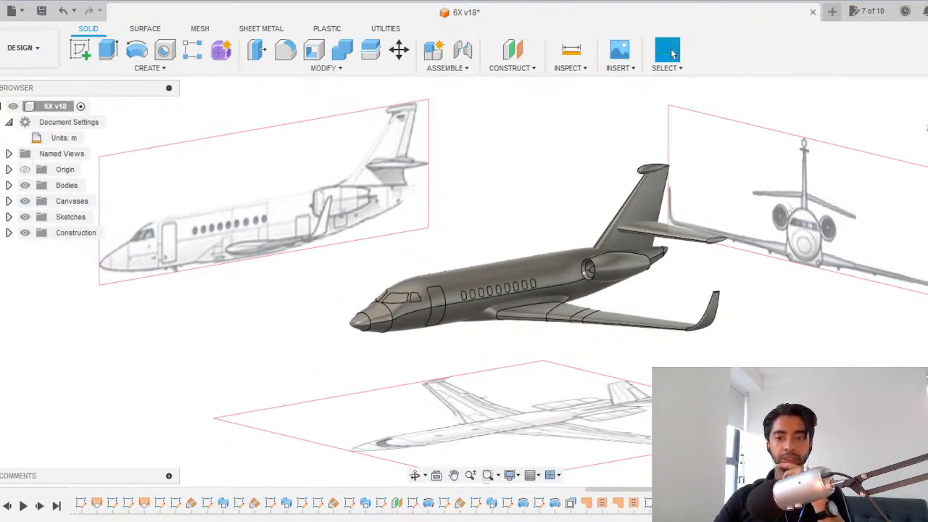
Compare the model's side view with the Dassault Falcon 6X side photo in the browser's image search results.
left_click(927, 119)
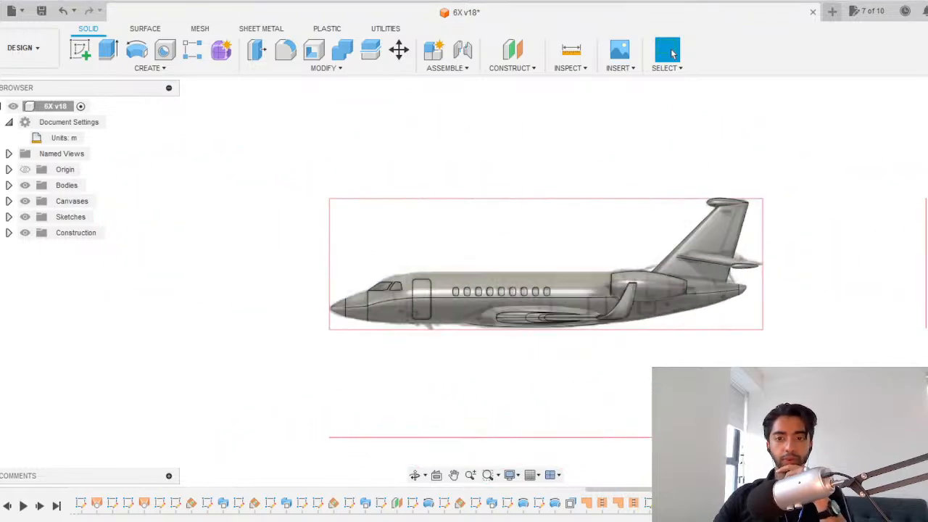
left_click(490, 521)
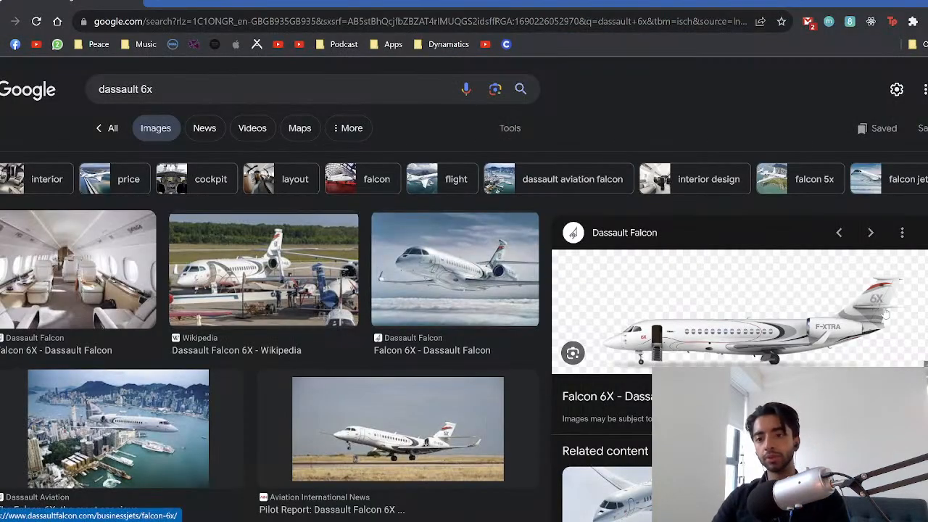
scroll(885, 313, "up", 5, "ctrl")
scroll(844, 277, "up", 1, "ctrl")
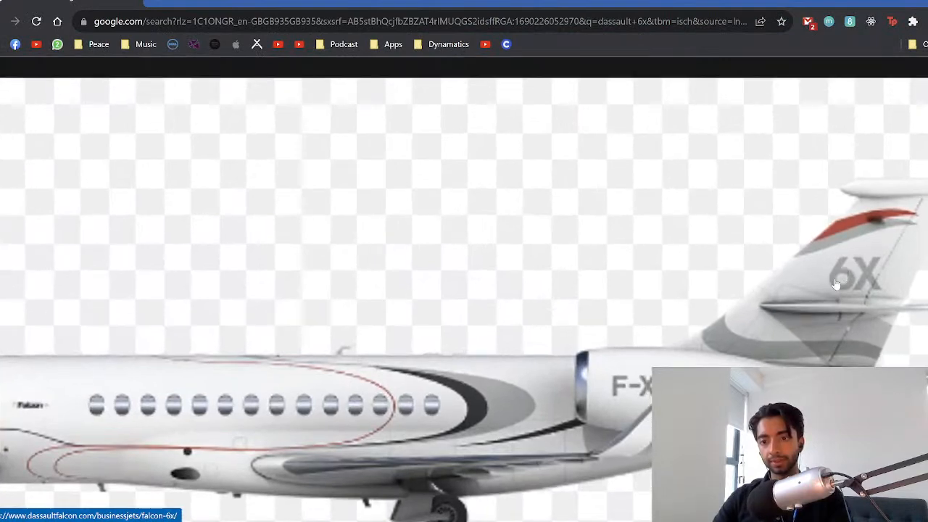
scroll(843, 283, "down", 6, "ctrl")
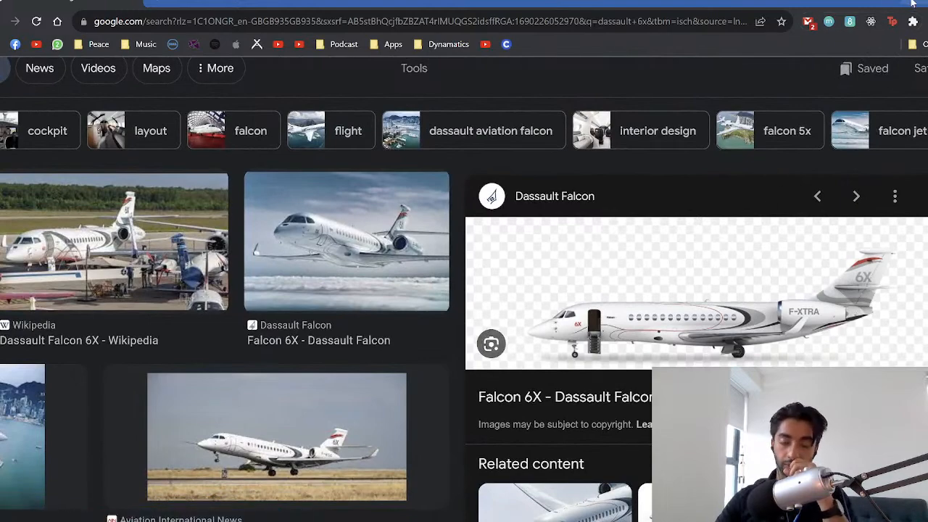
left_click(913, 3)
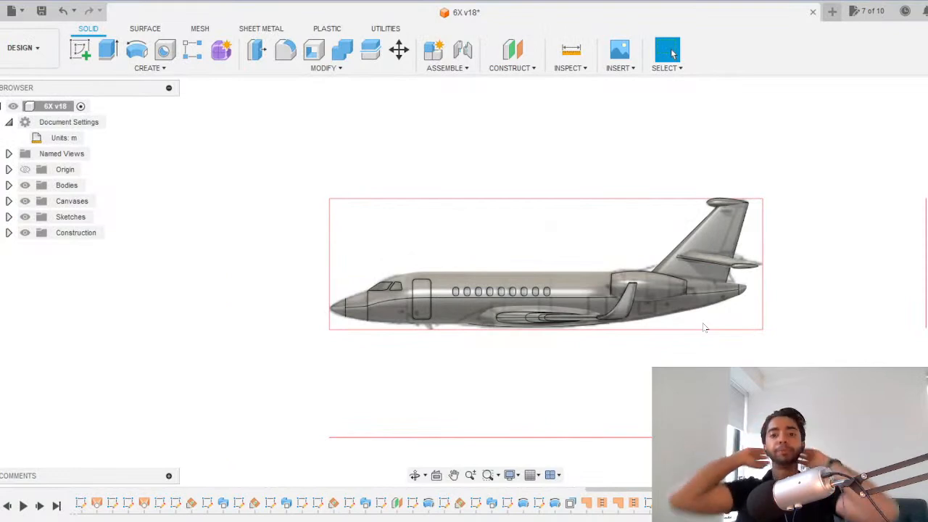
Save the design as a new version with the description "User Saved" and hide all reference canvases.
middle_click_drag(495, 305, 418, 234, "shift")
scroll(551, 273, "up", 2)
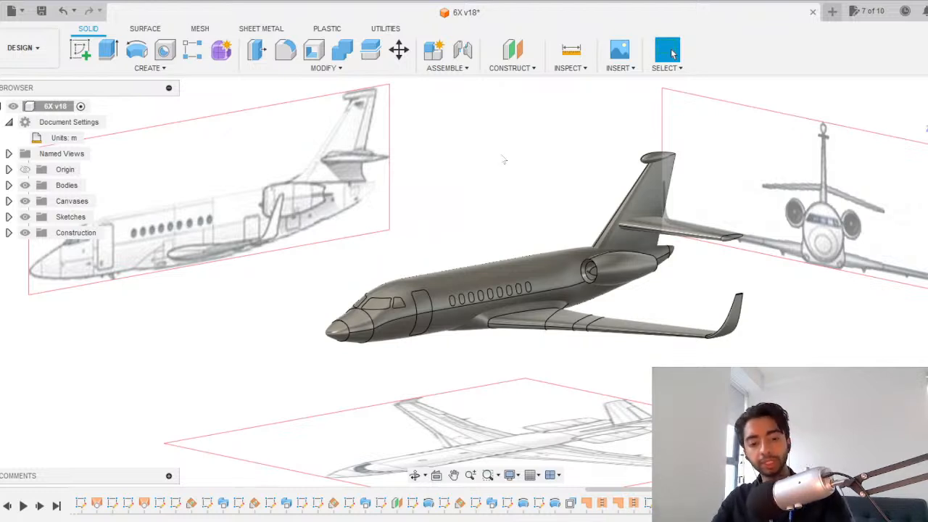
key("ctrl+s")
left_click(484, 275)
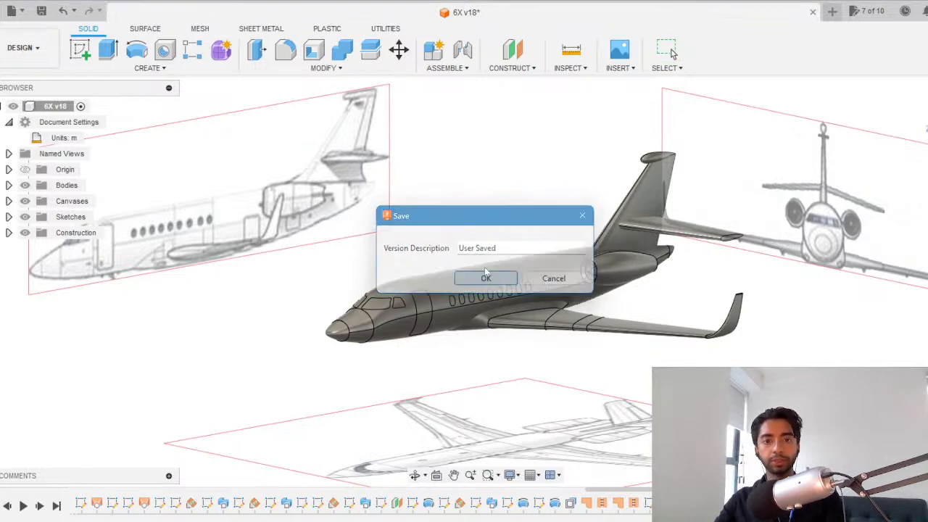
left_click(25, 202)
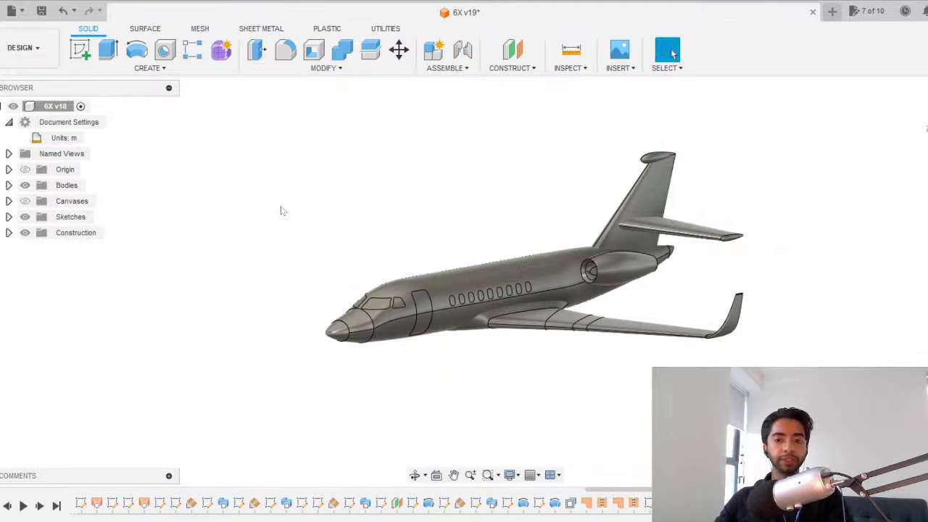
middle_click_drag(428, 260, 370, 232, "shift")
left_click(330, 68)
left_click(283, 150)
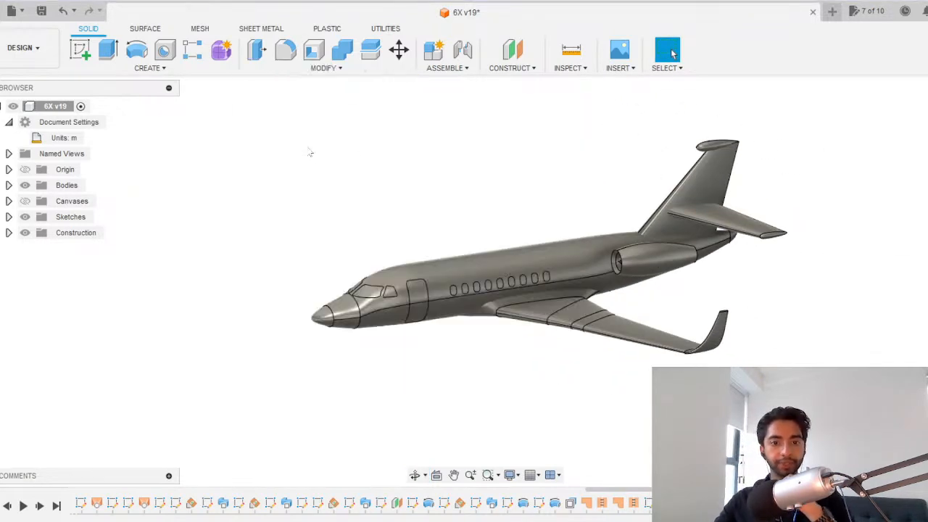
scroll(800, 380, "down", 3)
left_click_drag(820, 391, 299, 133)
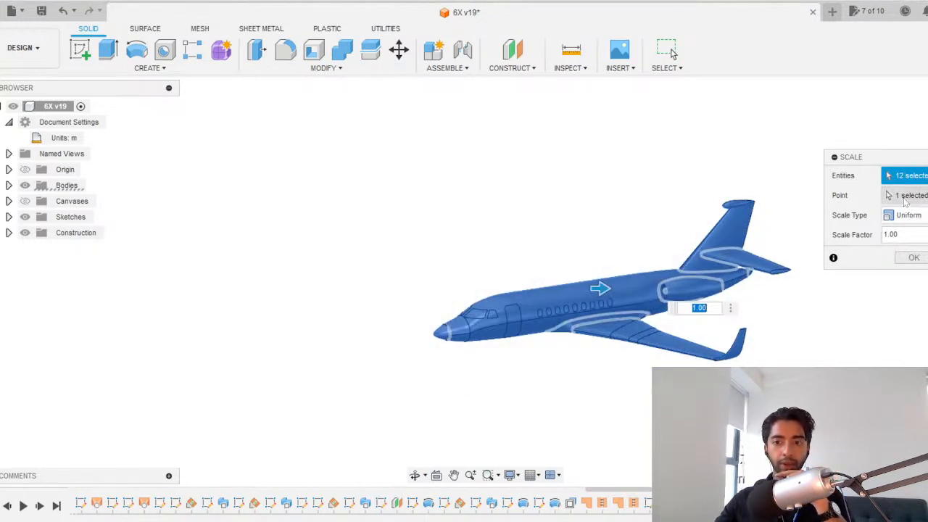
left_click(904, 198)
left_click(25, 170)
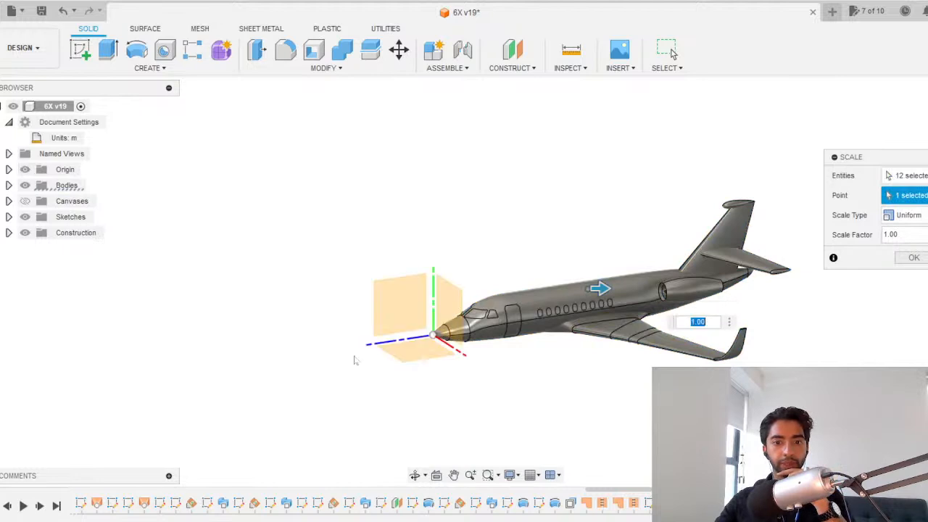
left_click(434, 335)
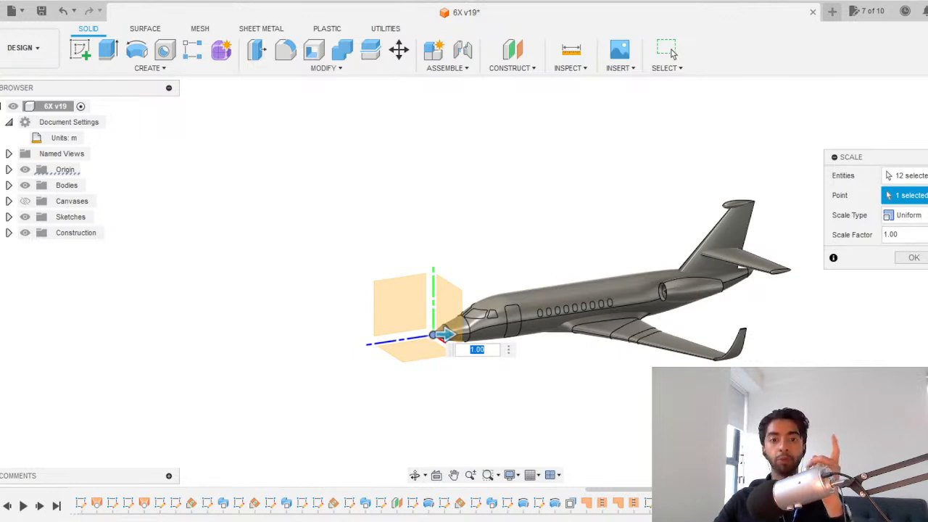
key("Escape")
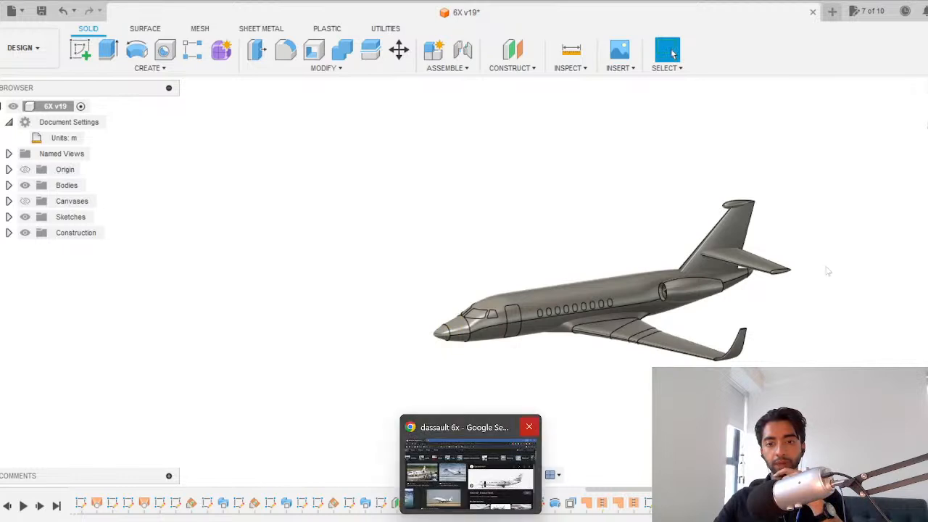
Sketch a horizontal line about 26.55 m long on the side origin plane, from the origin at the nose to the tail's rear end.
left_click(80, 49)
left_click(322, 247)
key("l")
left_click(485, 282)
middle_click_drag(539, 229, 292, 249)
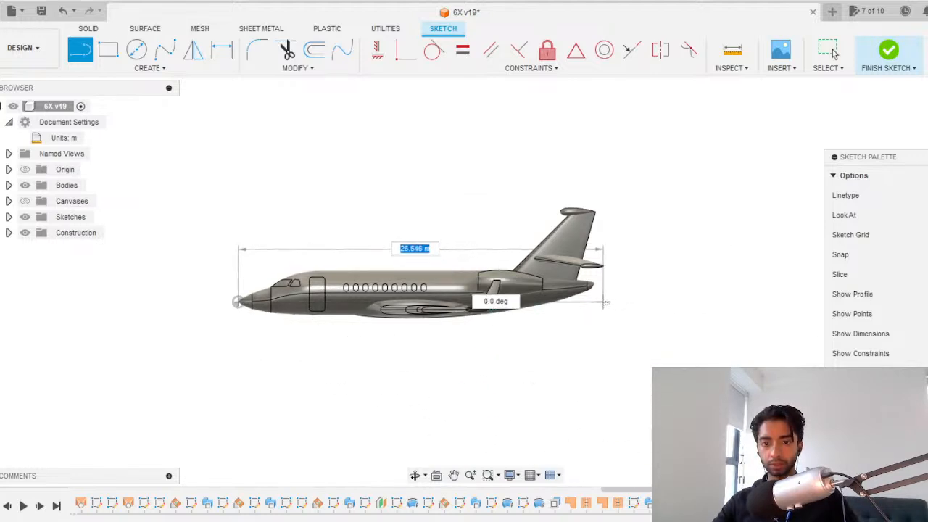
left_click(603, 302)
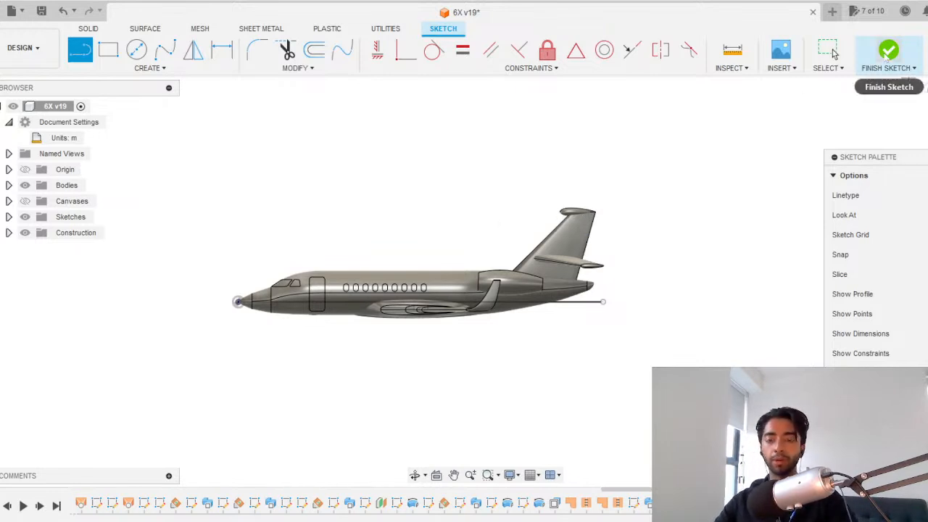
left_click(887, 53)
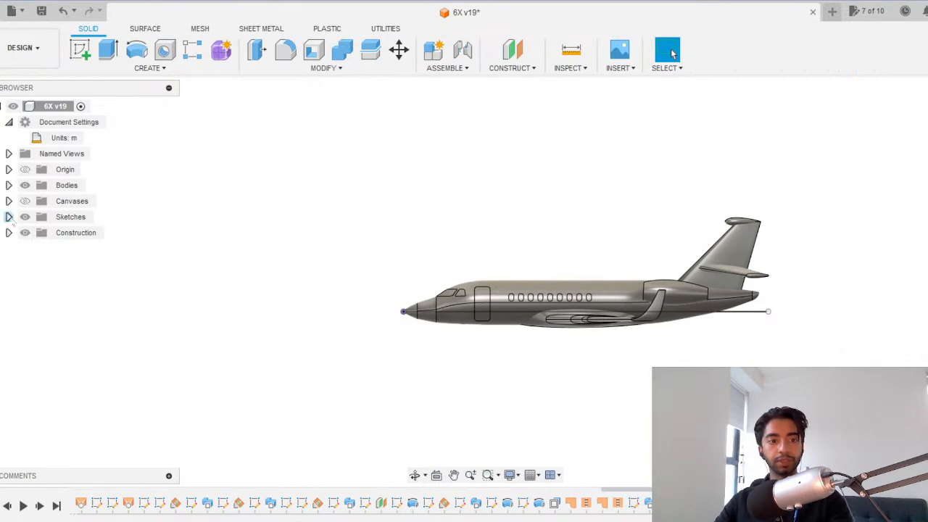
Hide the length line sketch, Sketch29, and collapse the Sketches folder in the browser.
left_click(9, 217)
scroll(43, 406, "down", 3)
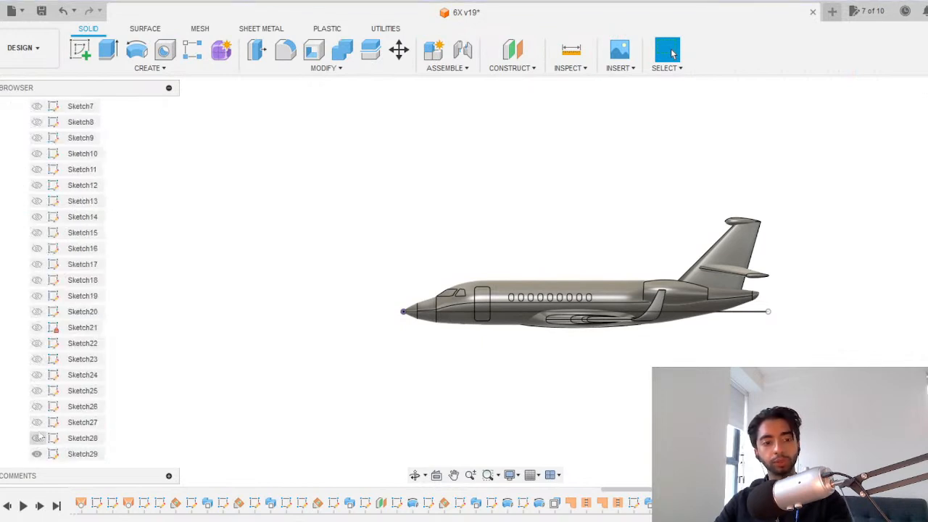
left_click(36, 453)
scroll(78, 327, "up", 5)
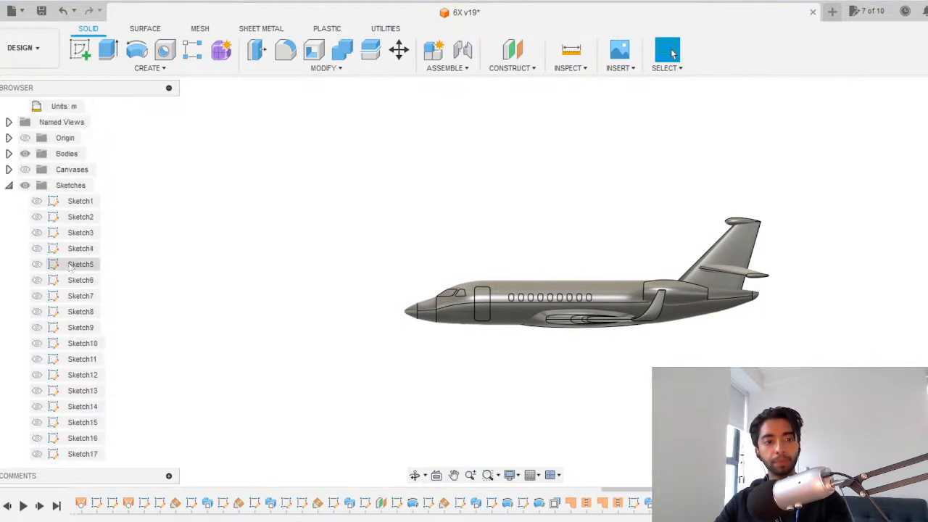
left_click(9, 185)
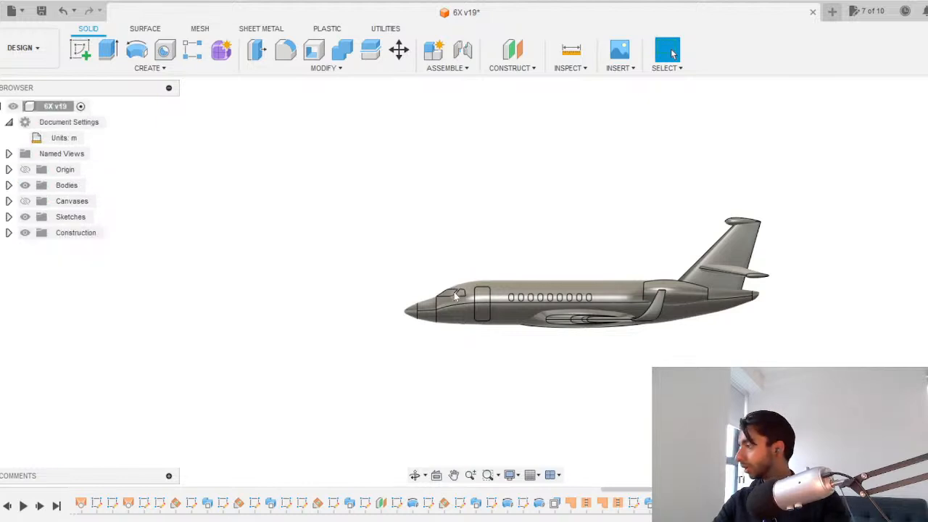
Scale all 12 aircraft bodies uniformly about the origin point at the nose by a factor of 0.005.
middle_click_drag(443, 299, 295, 192, "shift")
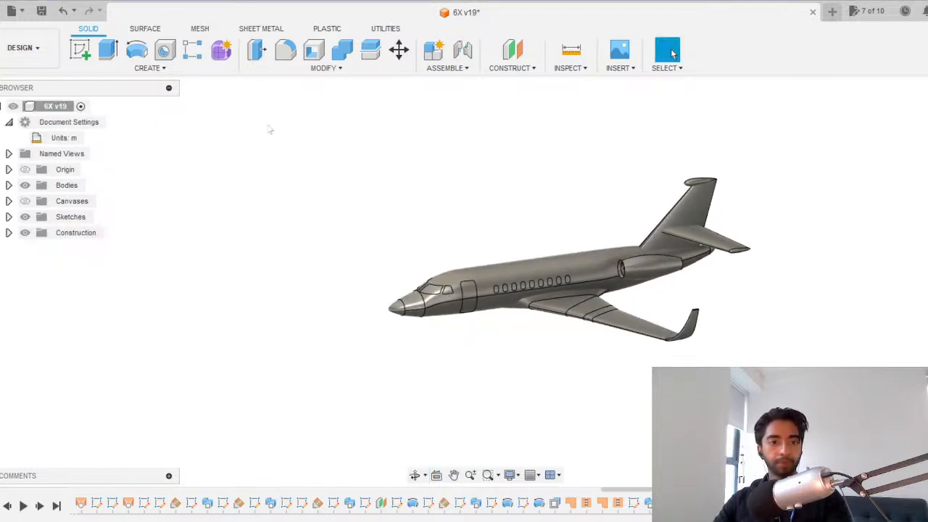
left_click(338, 70)
left_click(296, 153)
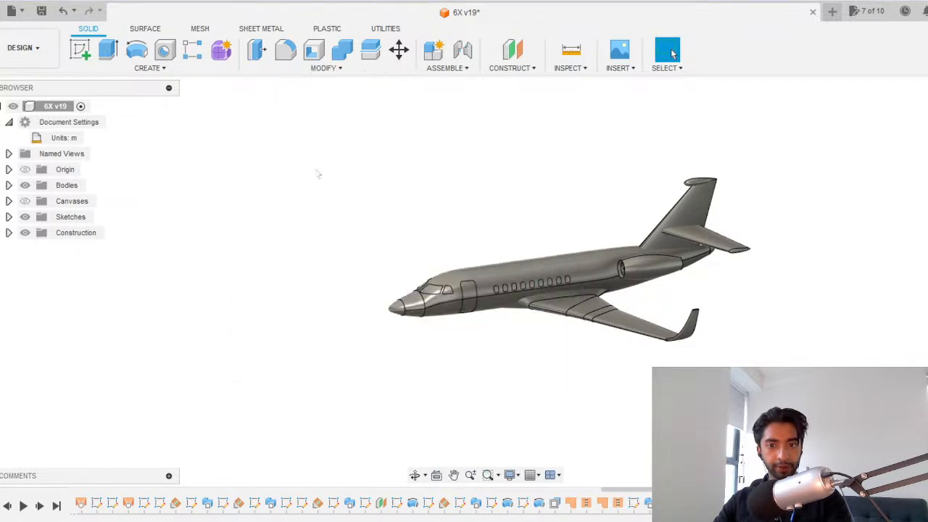
left_click_drag(735, 394, 288, 114)
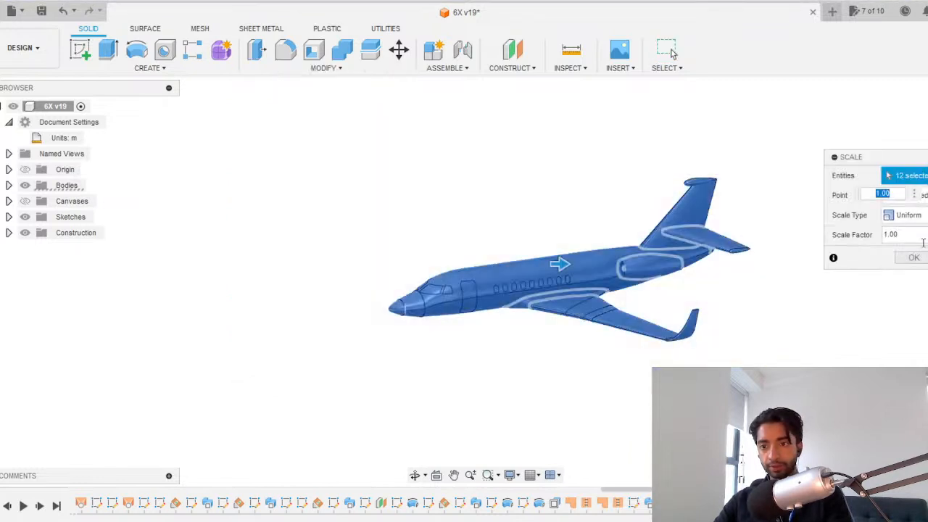
left_click(902, 195)
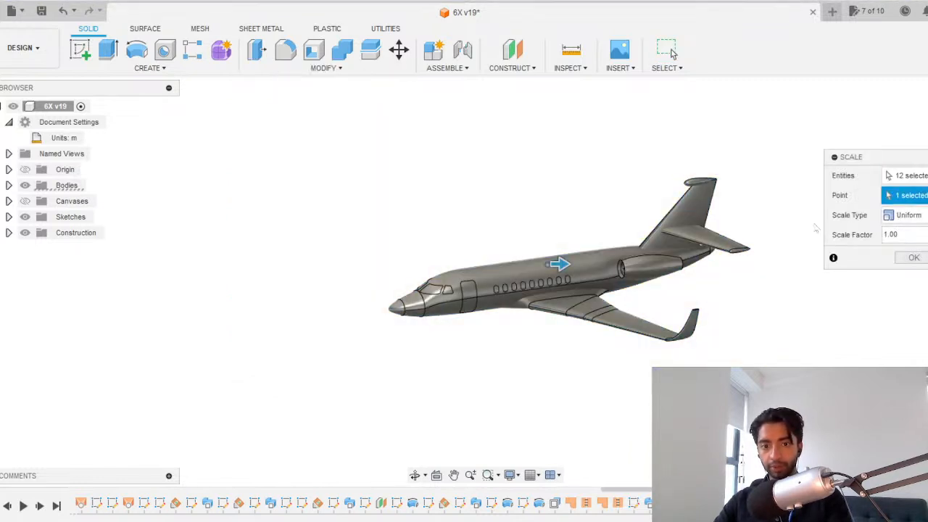
left_click(388, 311)
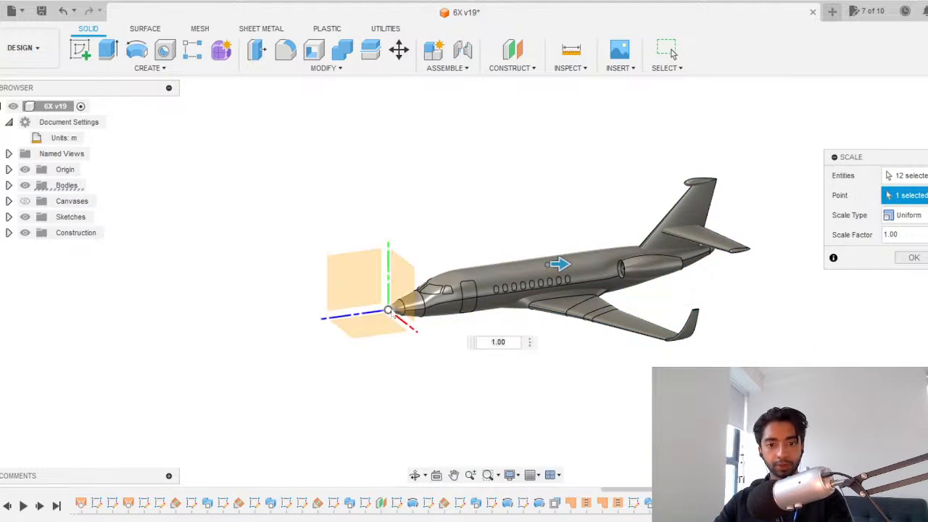
left_click(909, 233)
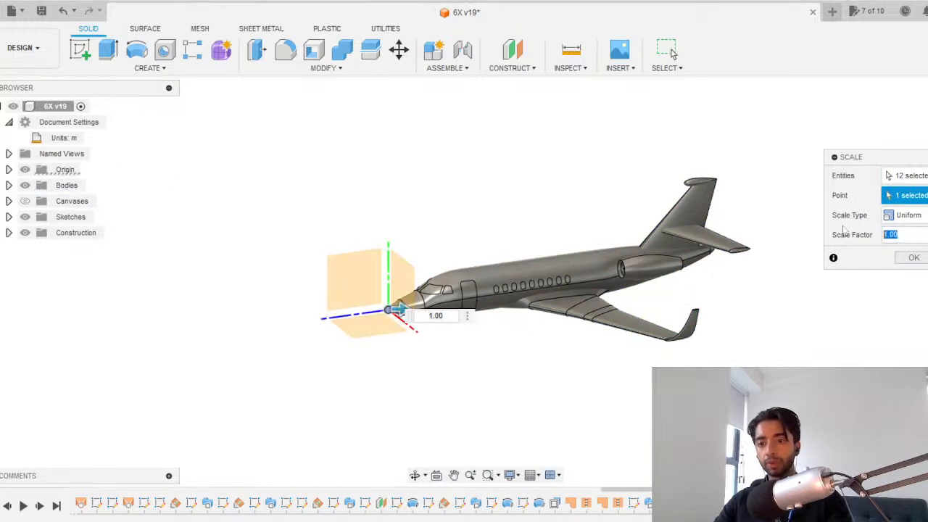
type("0.0005")
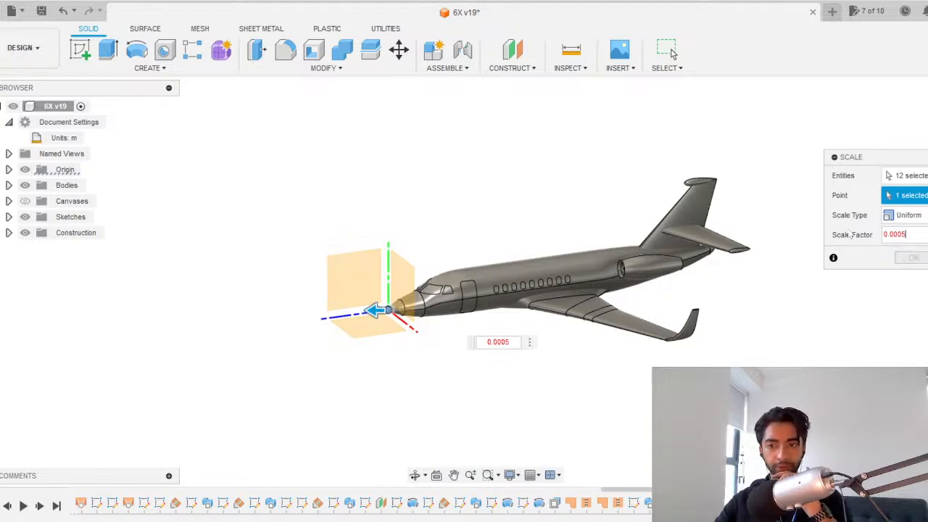
middle_click_drag(789, 278, 758, 300)
left_click(904, 254)
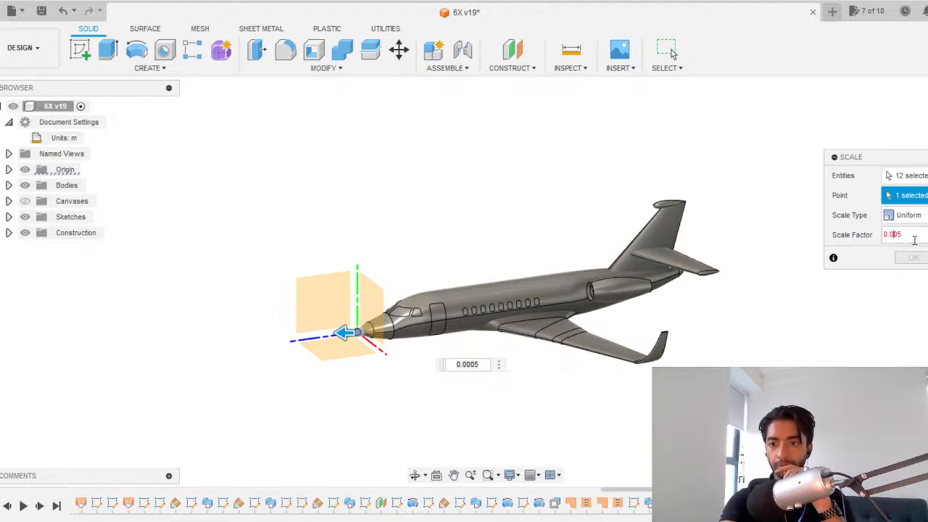
key("BackSpace")
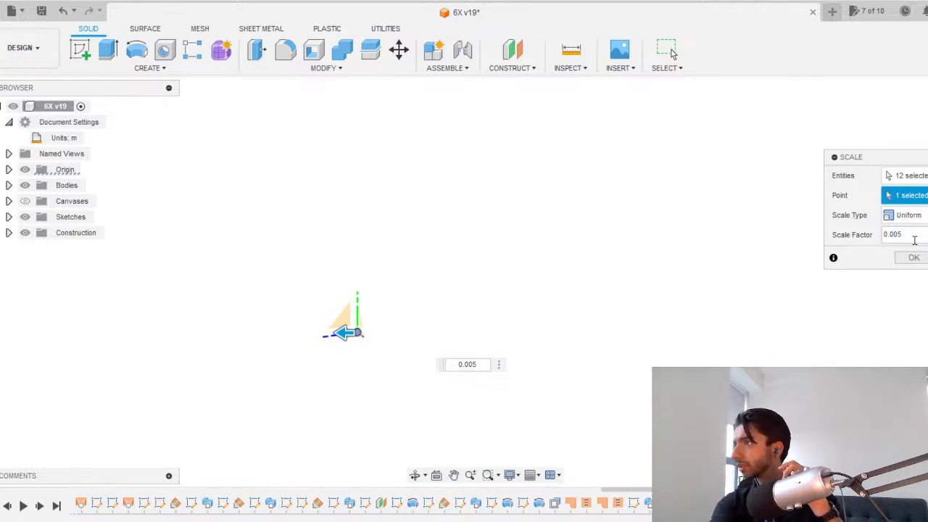
key("Return")
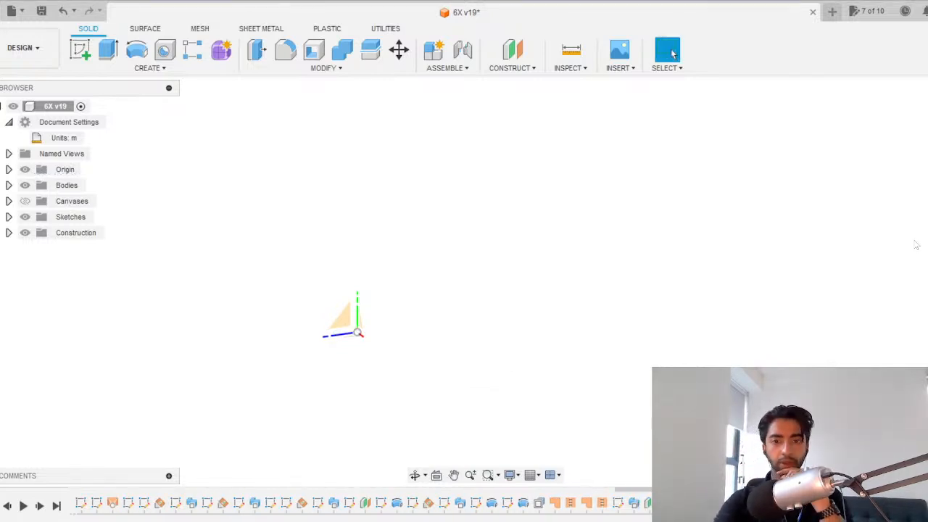
Sketch a horizontal line about 0.133 m long on the side origin plane, from the origin to the scaled aircraft's tail end.
scroll(371, 334, "down", 1)
scroll(365, 356, "up", 5)
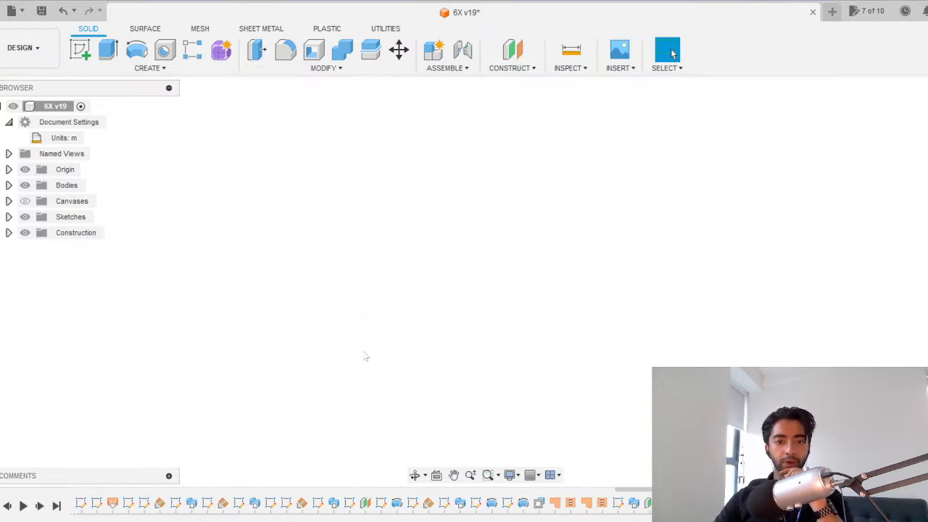
middle_click_drag(364, 214, 434, 184)
scroll(449, 227, "up", 8)
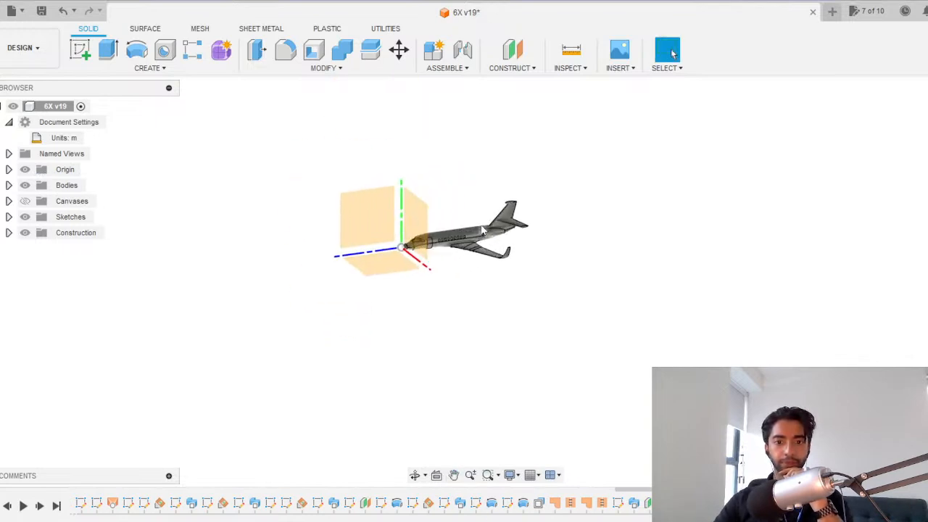
left_click(81, 49)
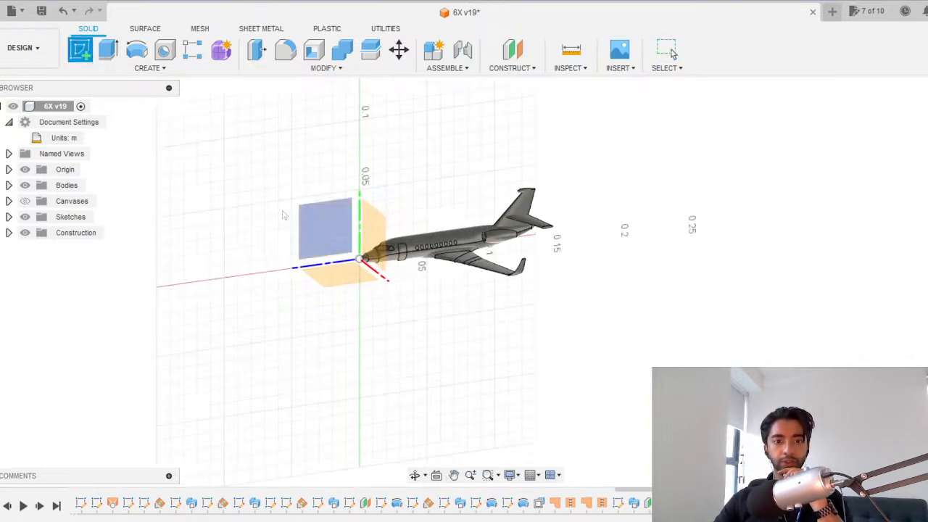
left_click(326, 229)
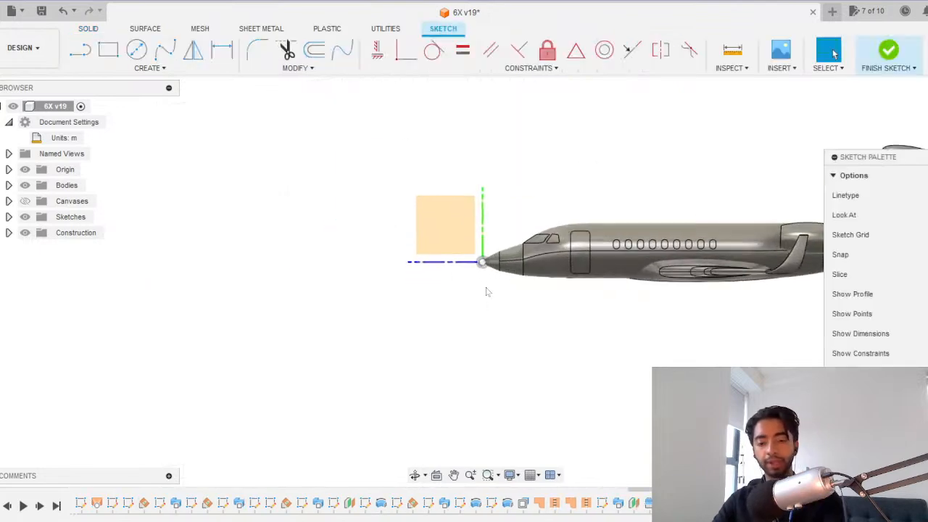
key("l")
left_click(482, 262)
middle_click_drag(590, 209, 239, 242)
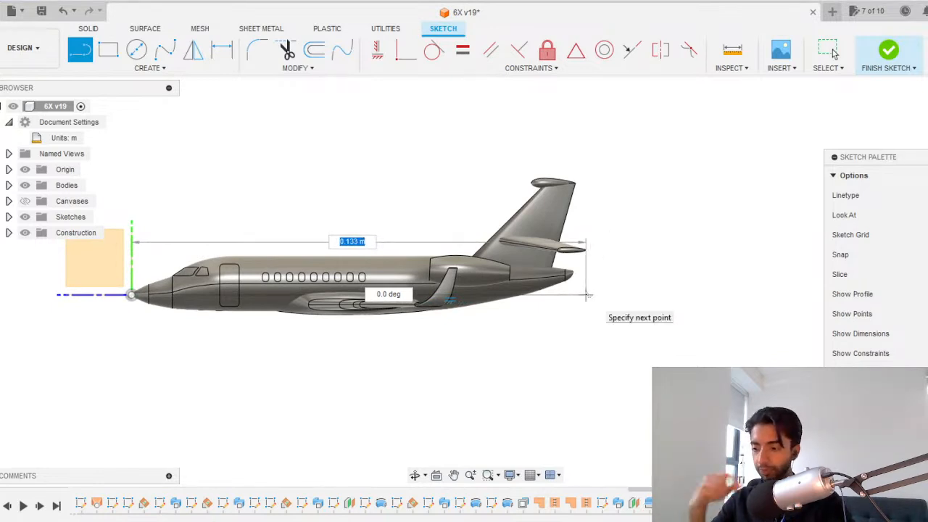
double_click(587, 294)
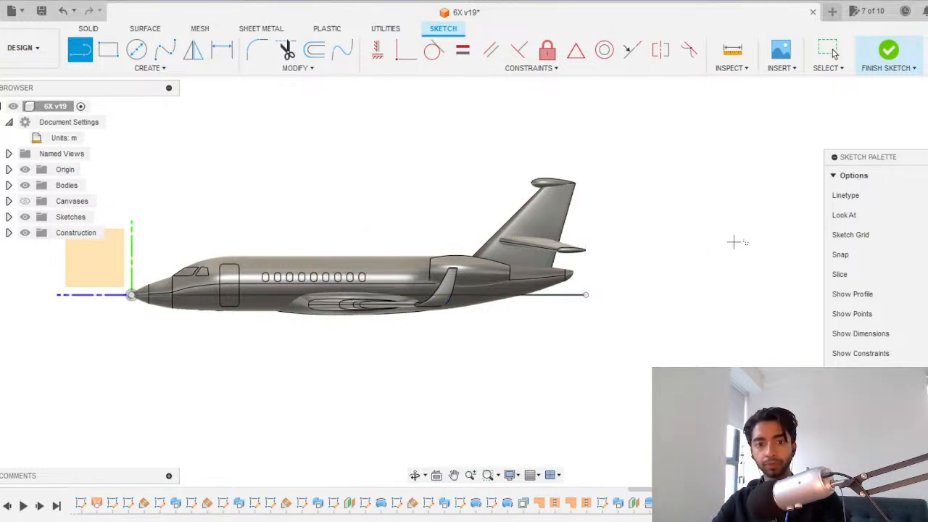
Change the document's active units from meters to millimeters.
key("Escape")
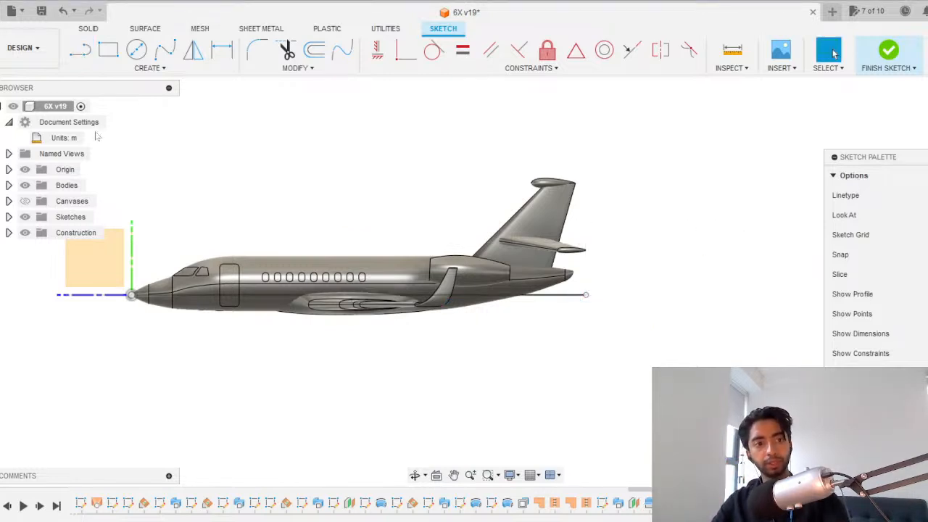
left_click(93, 138)
left_click(757, 176)
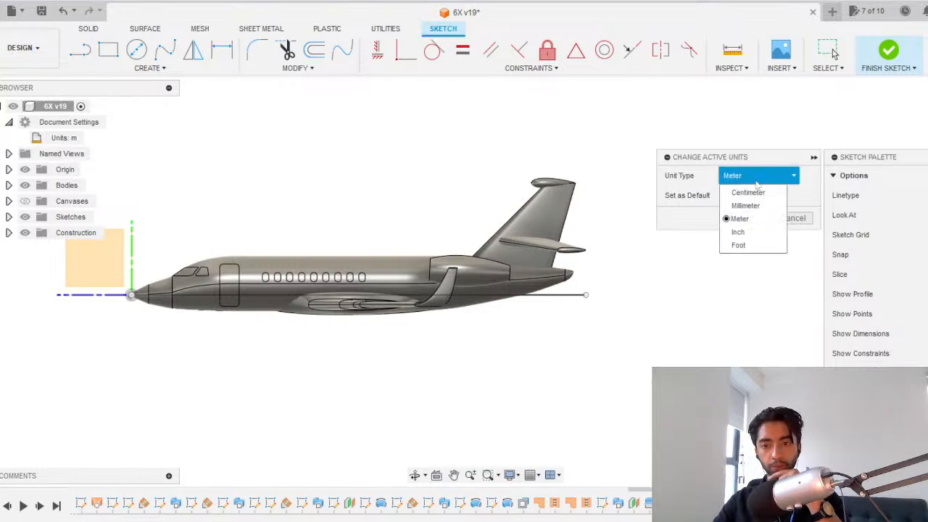
left_click(747, 205)
left_click(747, 217)
Measure the length of the sketched line from nose to tail and finish the sketch.
left_click(239, 295)
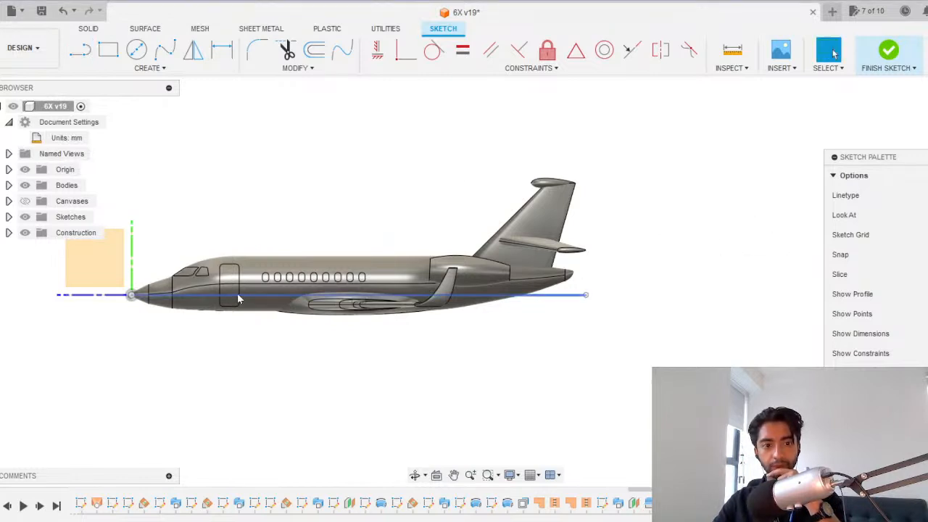
key("i")
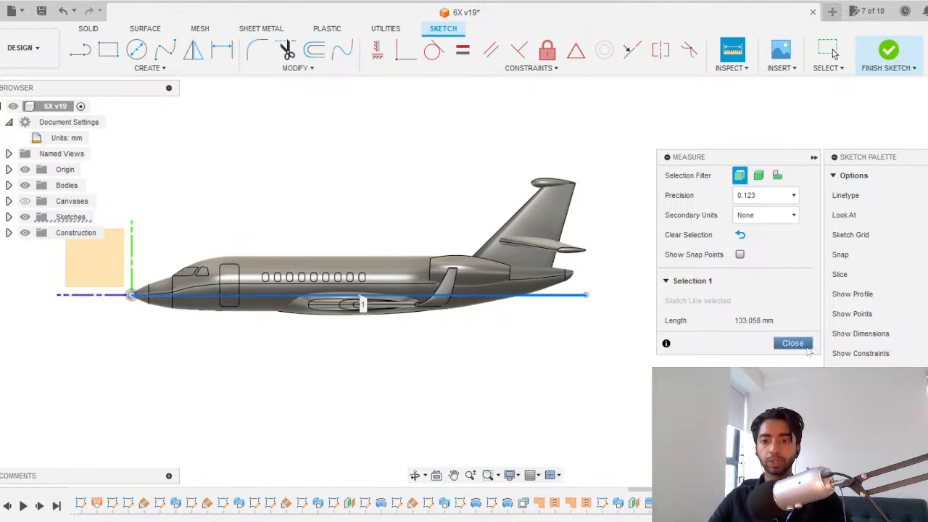
left_click(792, 343)
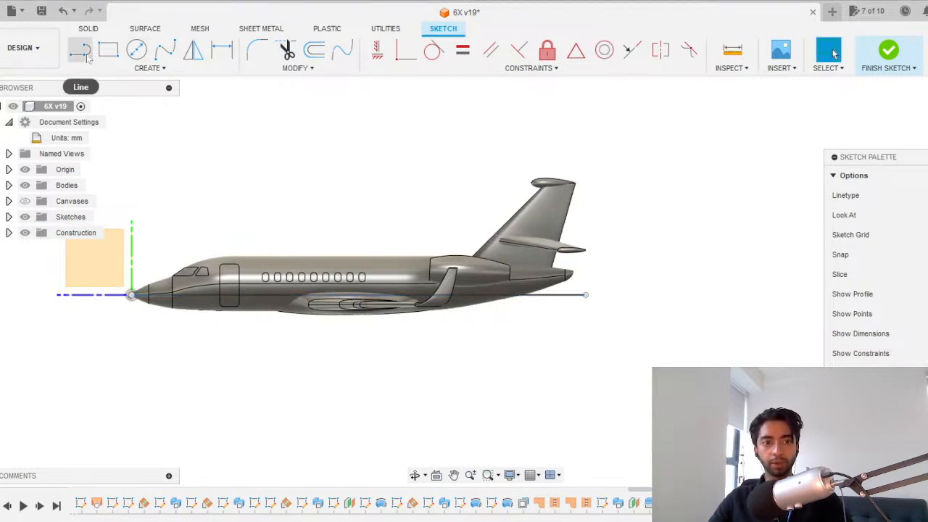
left_click(889, 50)
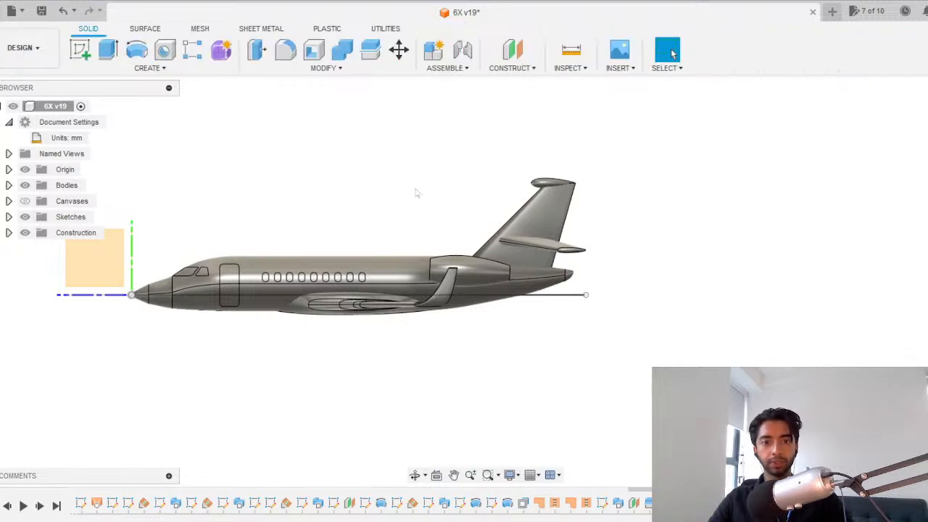
Hide the sketches and scale all 12 aircraft bodies uniformly about the origin point at the nose by a factor of 1.1.
left_click(325, 67)
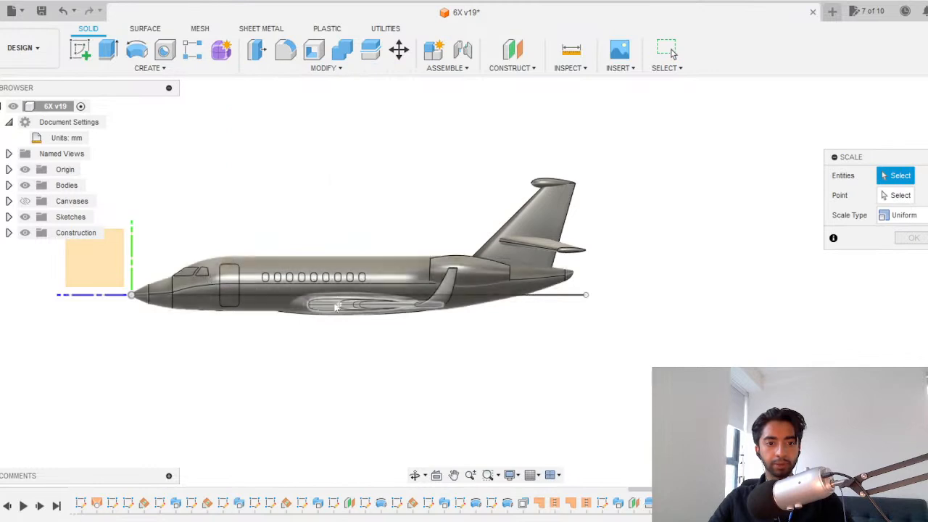
middle_click_drag(187, 295, 297, 295)
left_click(24, 169)
left_click(25, 217)
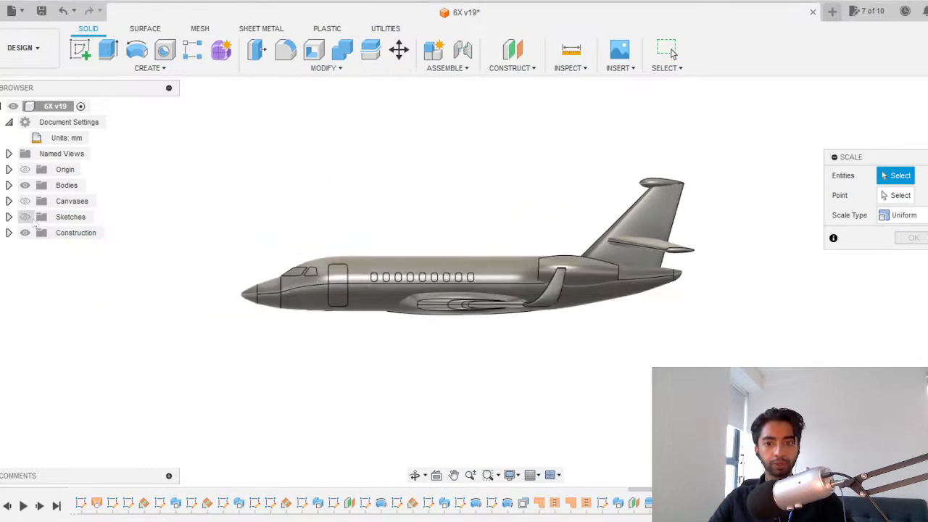
left_click_drag(763, 370, 139, 113)
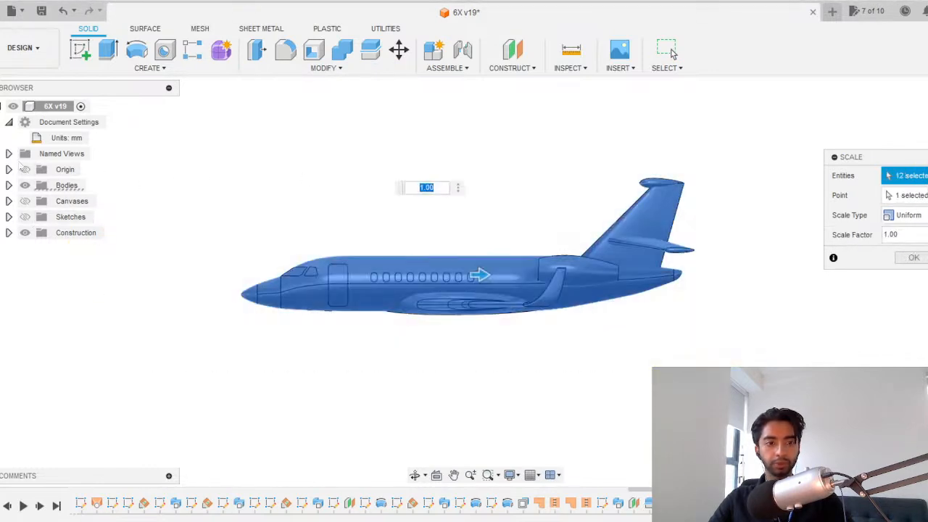
left_click(25, 170)
left_click(909, 195)
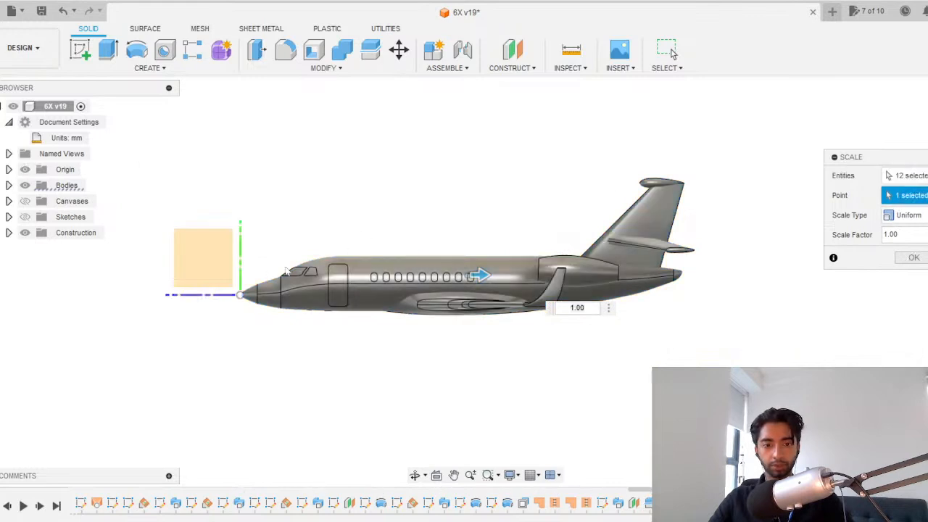
left_click(240, 294)
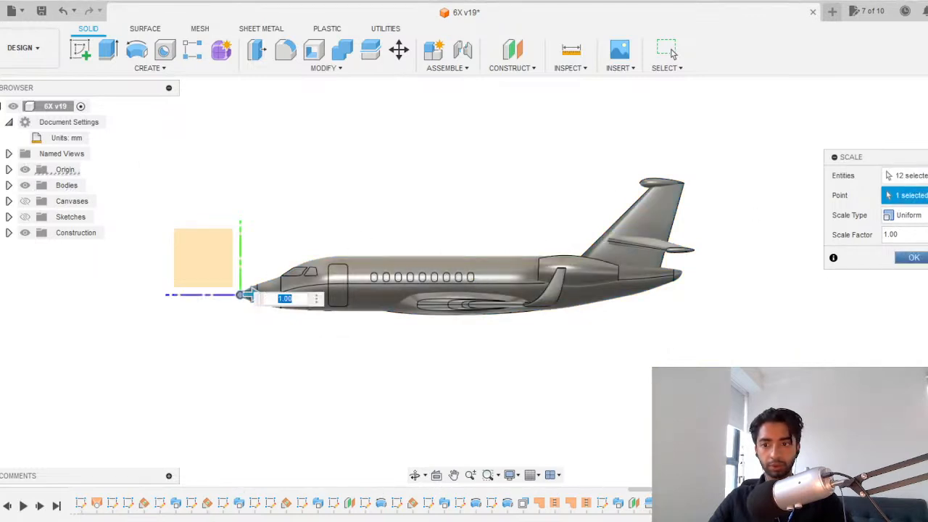
left_click(917, 234)
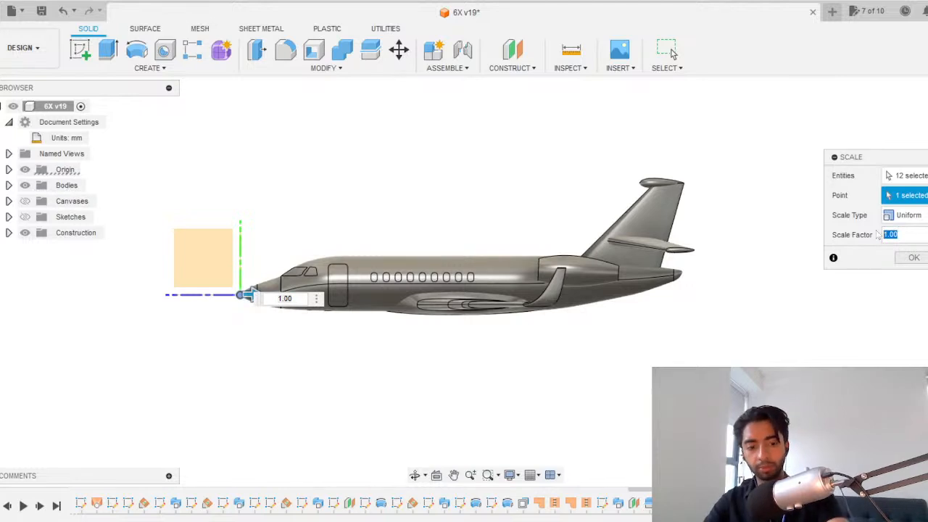
type("1.")
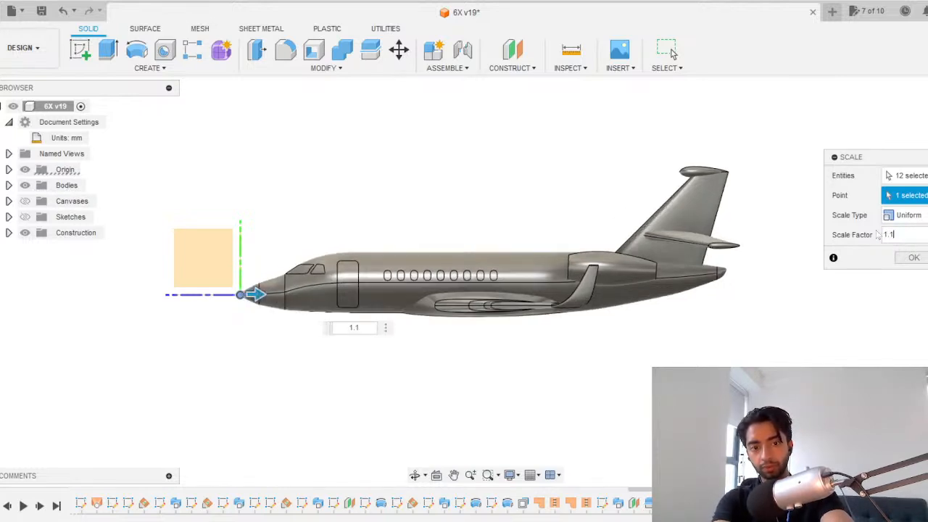
key("Return")
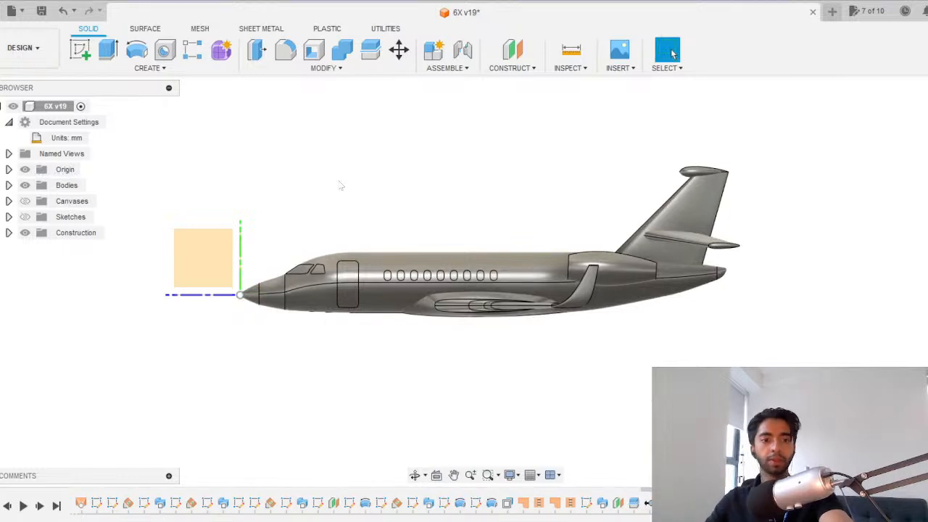
Sketch a horizontal line about 149 mm long on the side origin plane, from the origin at the nose past the tail end.
left_click(80, 49)
left_click(176, 251)
key("l")
left_click(313, 292)
middle_click_drag(568, 187, 375, 213)
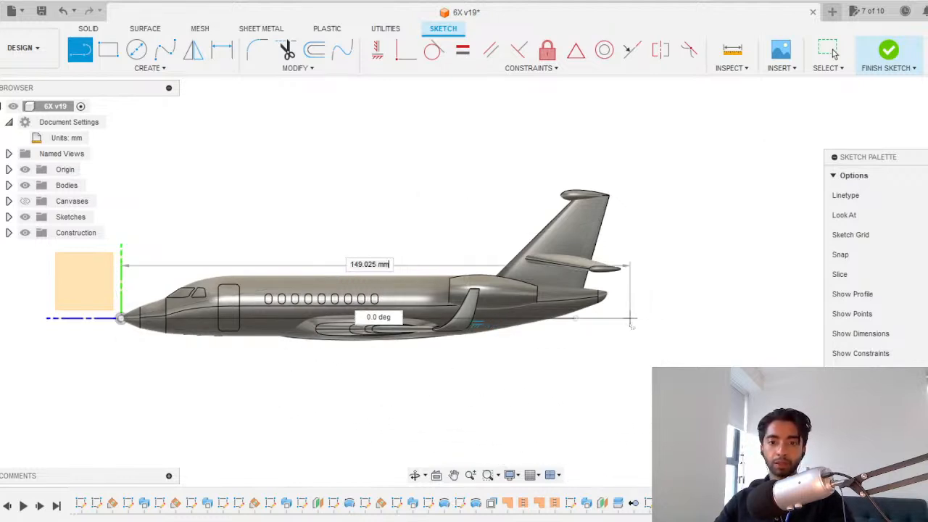
double_click(625, 319)
scroll(752, 276, "down", 2)
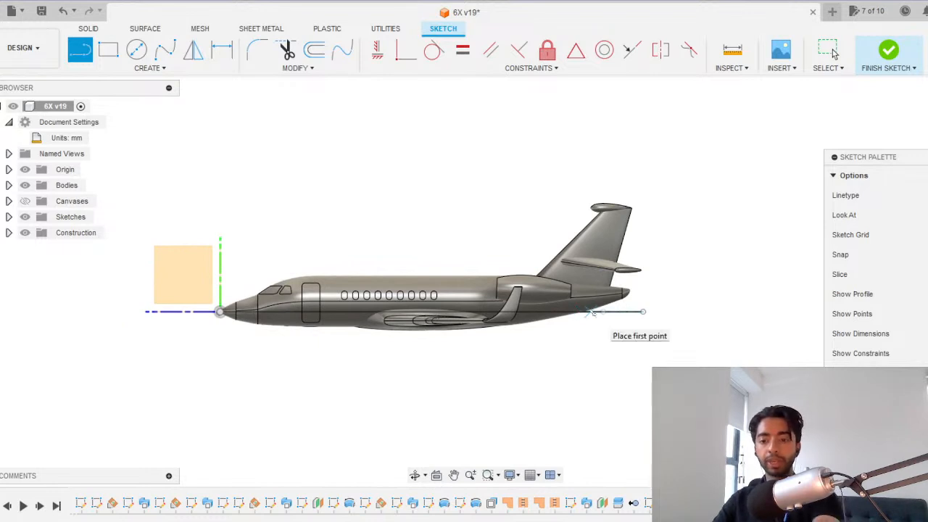
Delete the new horizontal length line that extends past the tail.
key("Escape")
left_click(623, 316)
key("Delete")
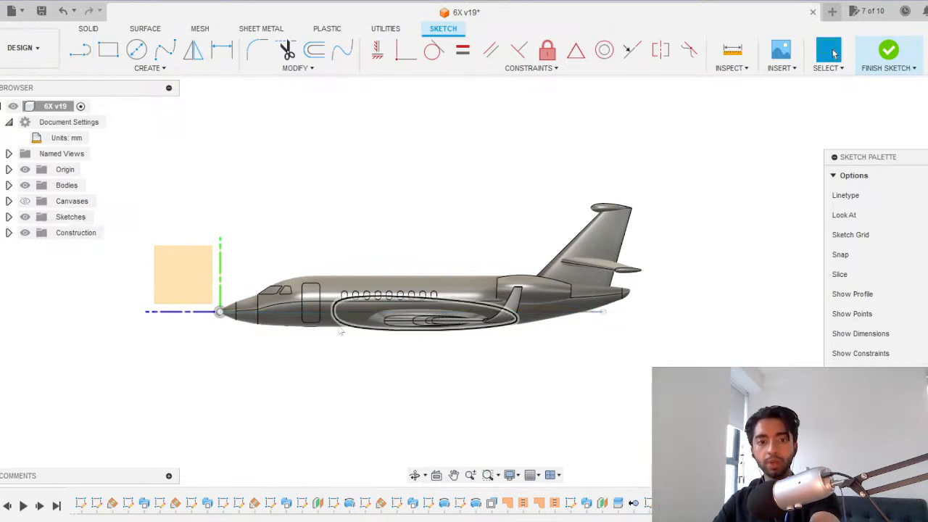
Hide the origin planes and axes and finish the sketch.
left_click(587, 315)
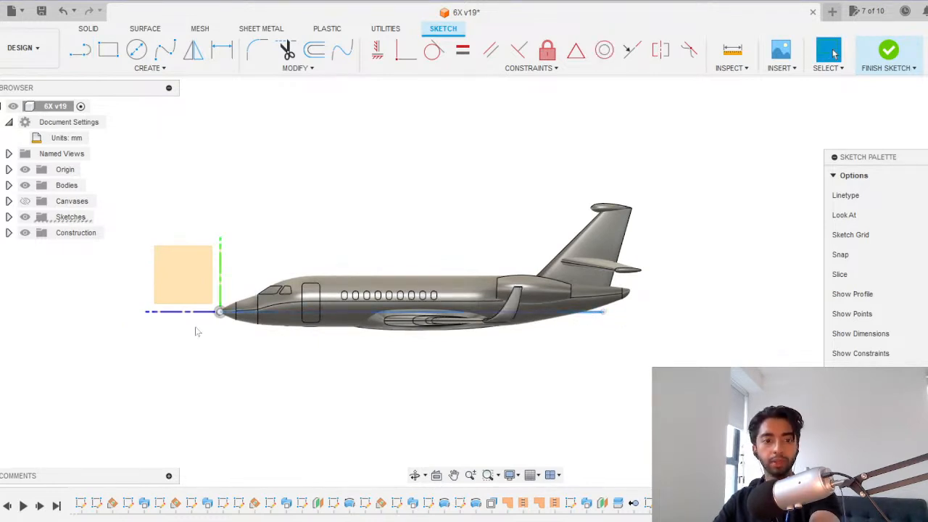
scroll(207, 297, "up", 1)
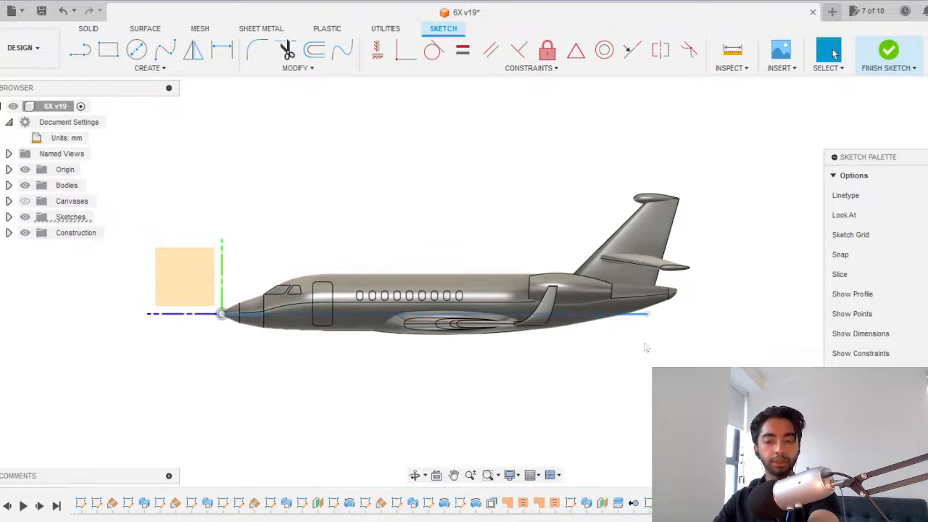
left_click(9, 217)
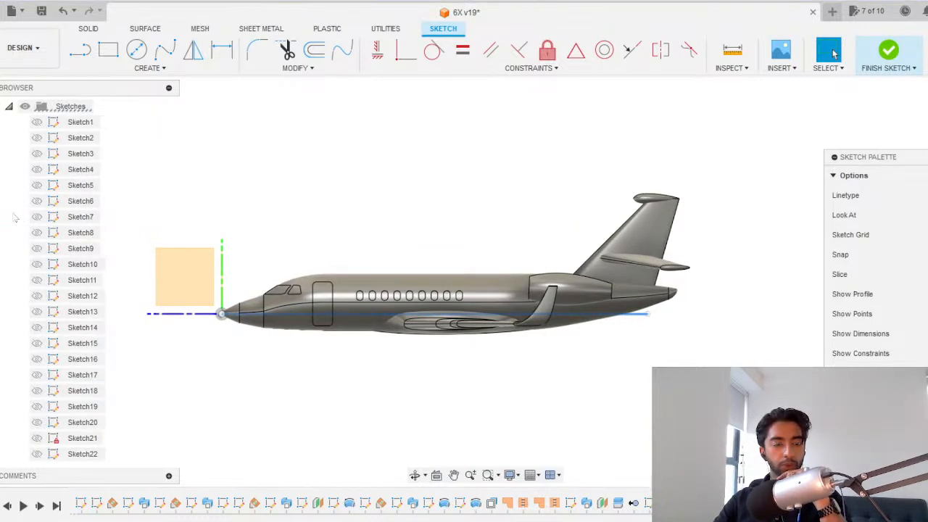
left_click(8, 107)
left_click(25, 170)
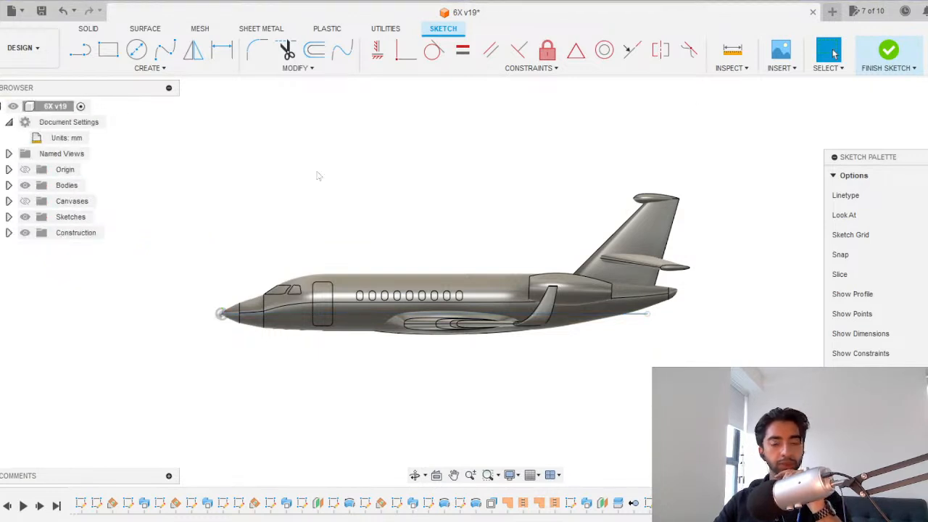
left_click(889, 50)
Select the nine cabin window faces on the port side of the fuselage for a Press Pull face offset.
scroll(362, 279, "up", 5)
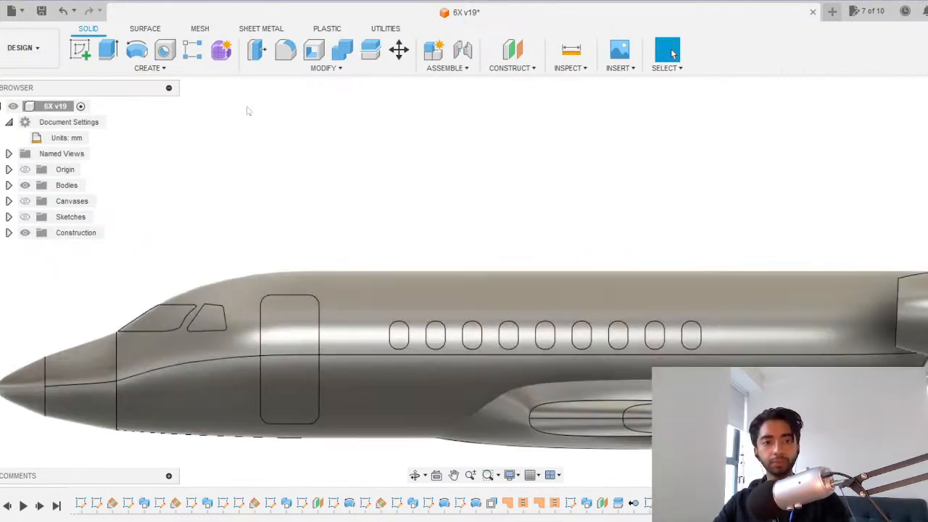
left_click(264, 51)
middle_click_drag(352, 275, 419, 332, "shift")
scroll(419, 341, "up", 3)
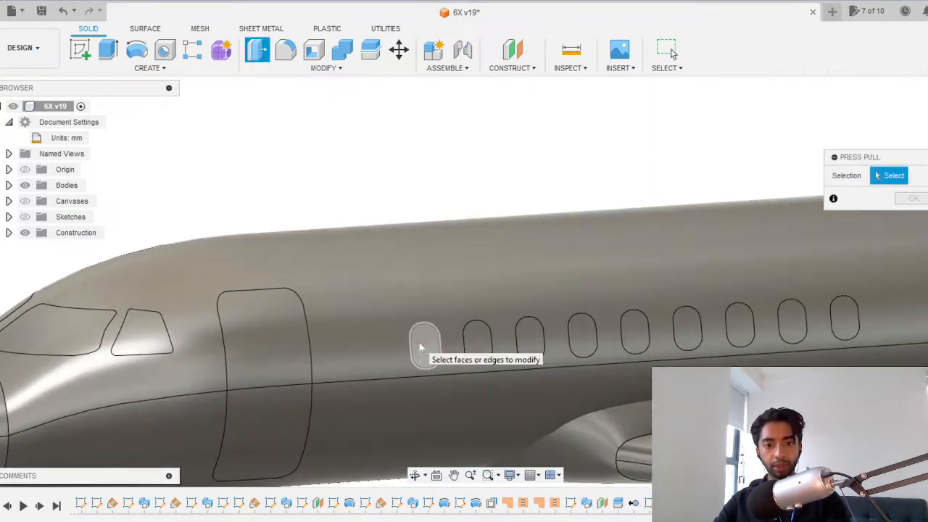
left_click(420, 343)
type("-0.5")
left_click(477, 339)
left_click(530, 338)
left_click(582, 334)
left_click(635, 332)
left_click(687, 328)
left_click(739, 324)
left_click(794, 319)
left_click(844, 316)
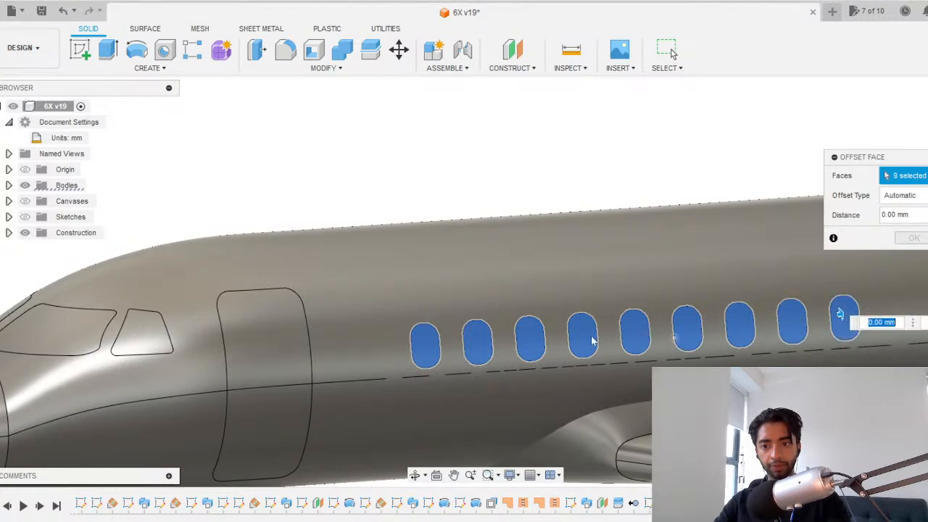
scroll(277, 352, "down", 3)
left_click(364, 334)
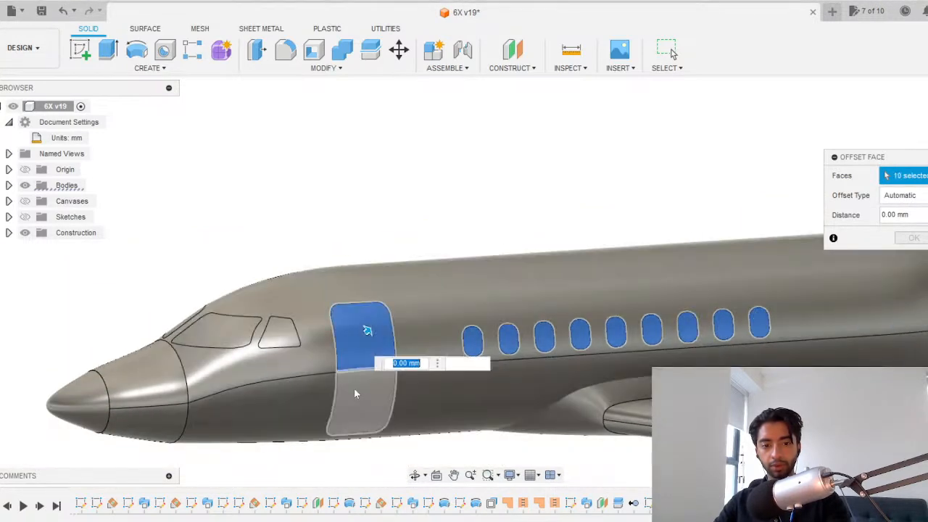
left_click(361, 350)
Add the nine cabin window faces on the starboard side of the fuselage to the face offset selection.
middle_click_drag(454, 280, 674, 341, "shift")
scroll(328, 353, "up", 1)
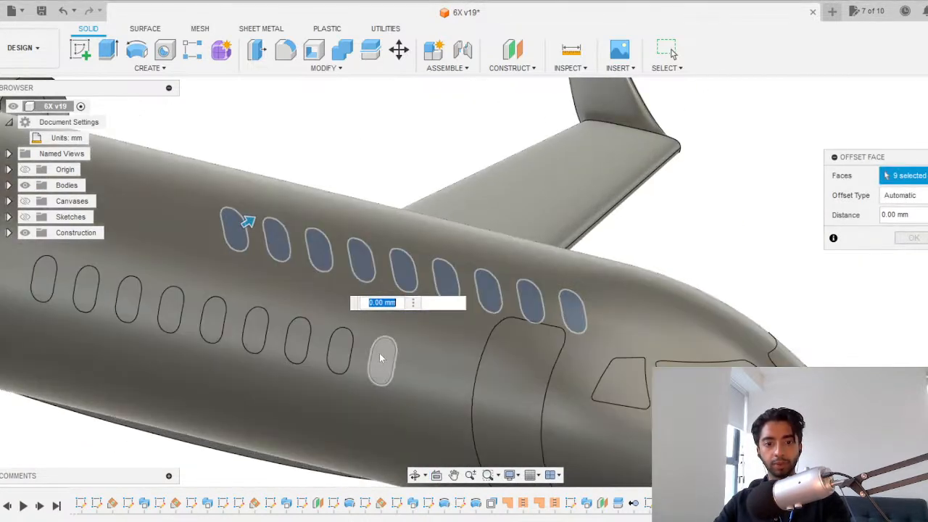
left_click(379, 356)
left_click(337, 343)
left_click(302, 346)
left_click(258, 334)
left_click(214, 322)
left_click(172, 310)
left_click(129, 308)
left_click(86, 288)
left_click(43, 279)
middle_click_drag(44, 279, 330, 278, "shift")
Try an offset distance of -4 mm on the 18 window faces and inspect the recesses on the fuselage.
type("-4")
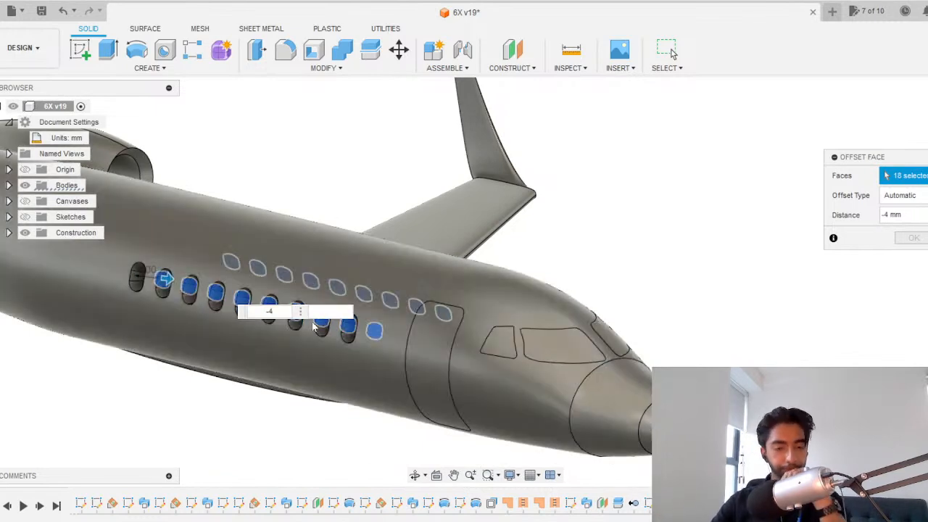
scroll(352, 338, "up", 5)
scroll(390, 340, "down", 5)
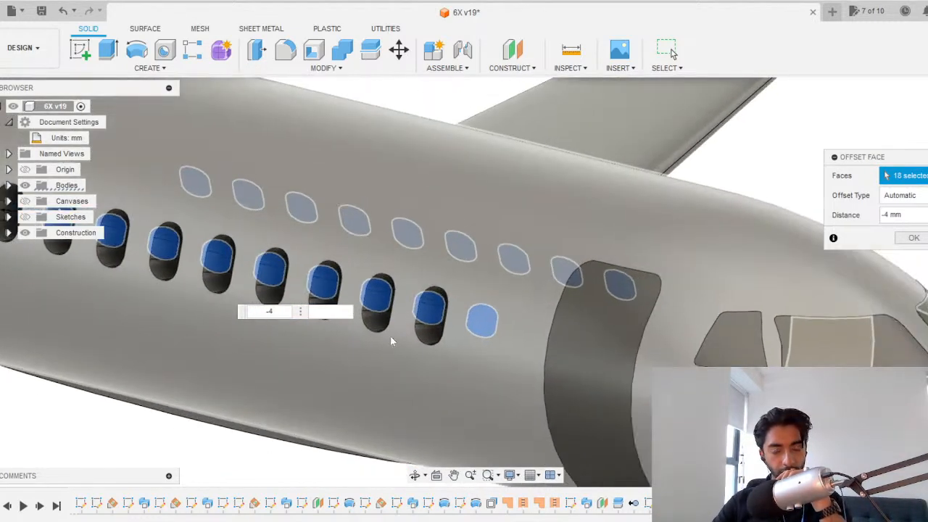
scroll(504, 358, "up", 5)
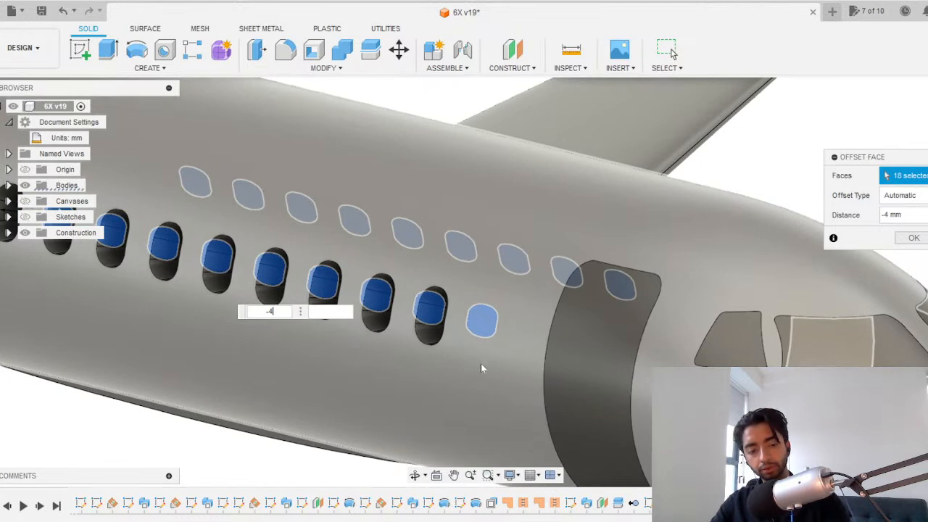
middle_click_drag(485, 367, 303, 317, "shift")
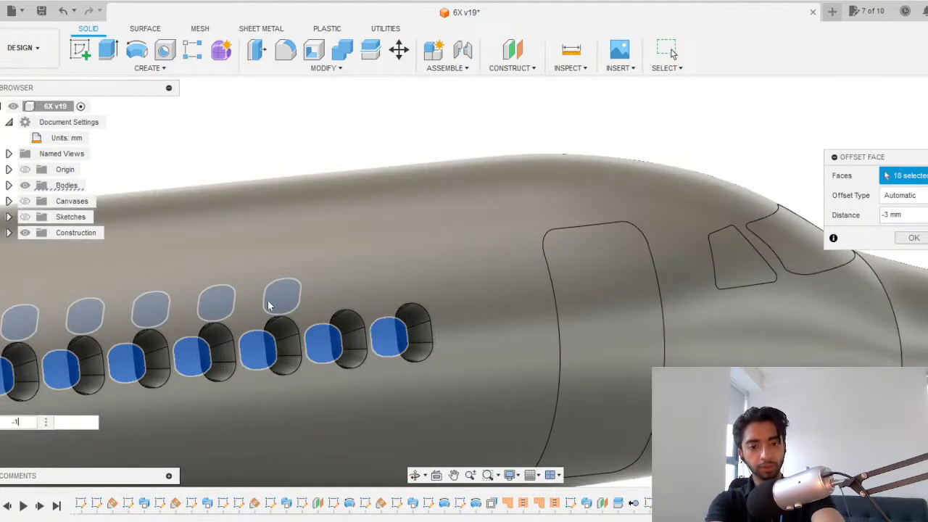
Offset the 18 cabin window faces into the fuselage with a distance of -1 mm.
key("BackSpace")
type("2")
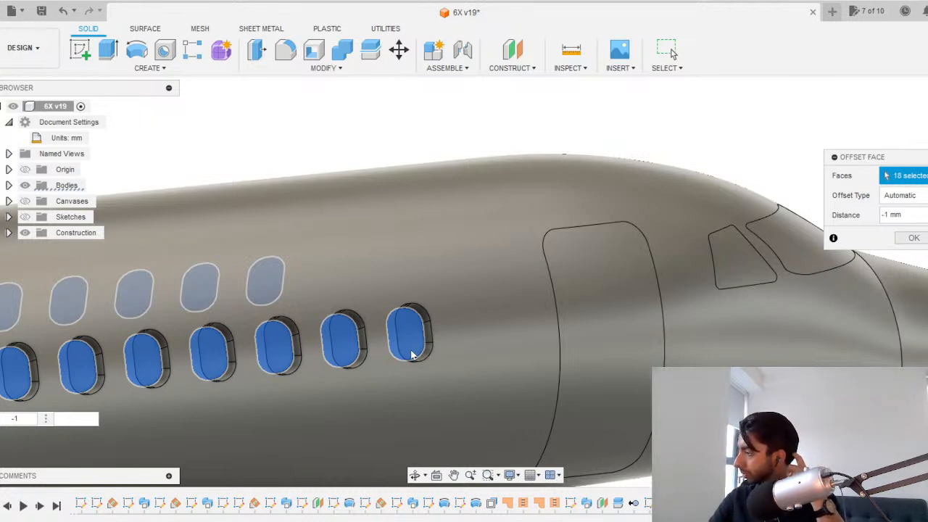
key("Return")
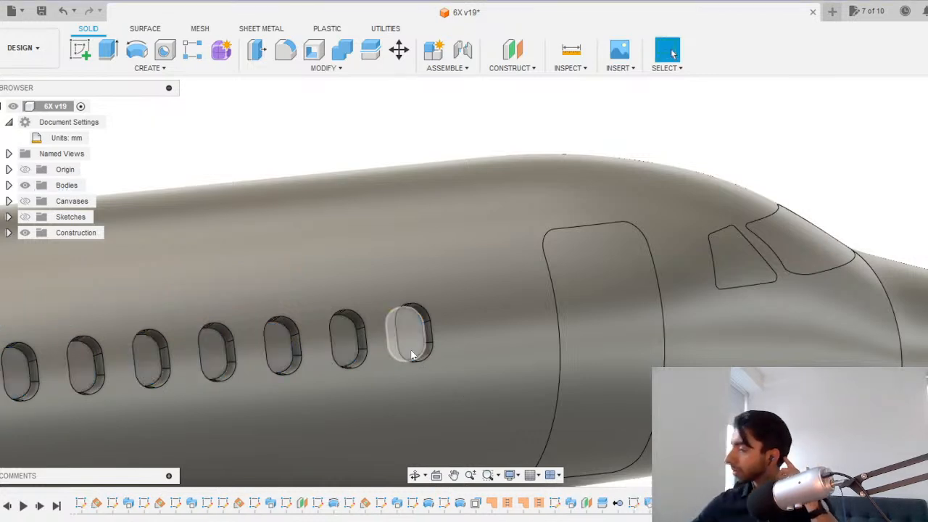
Save the aircraft design.
scroll(411, 355, "down", 5)
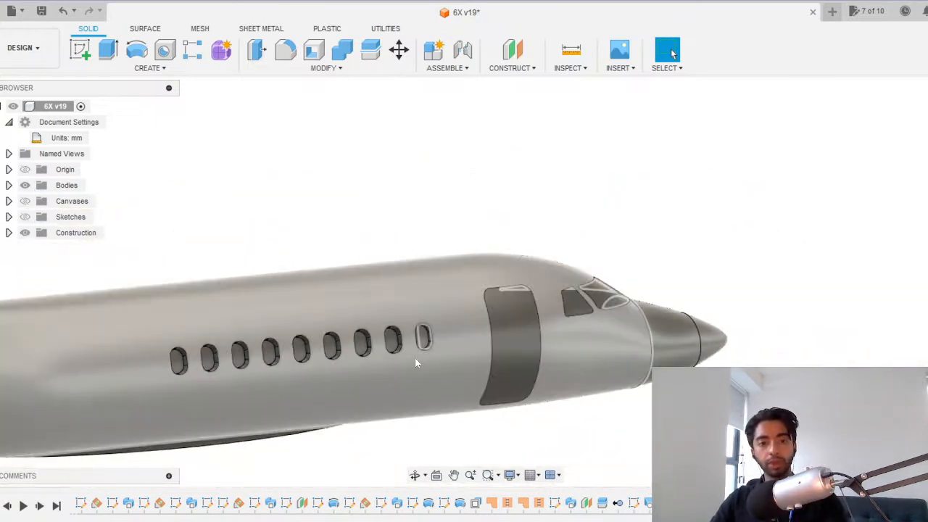
key("ctrl+s")
left_click(490, 279)
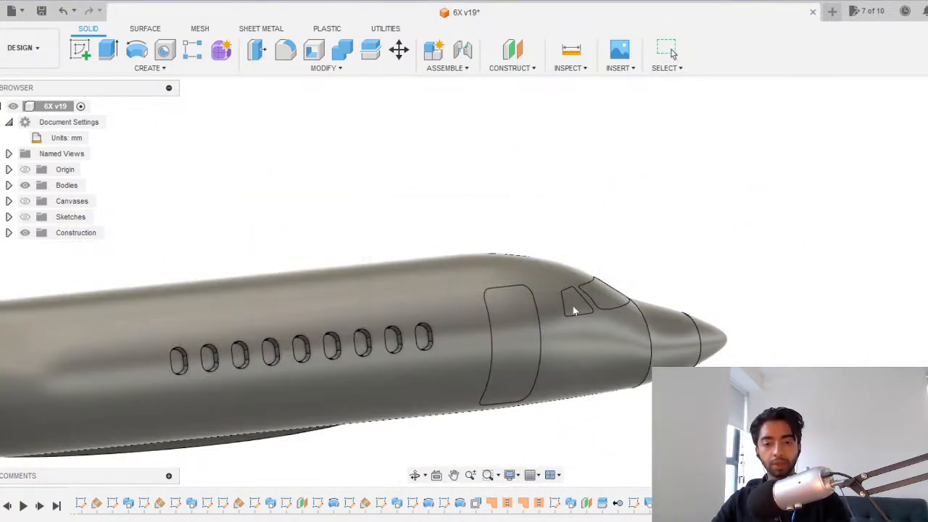
scroll(493, 335, "up", 4)
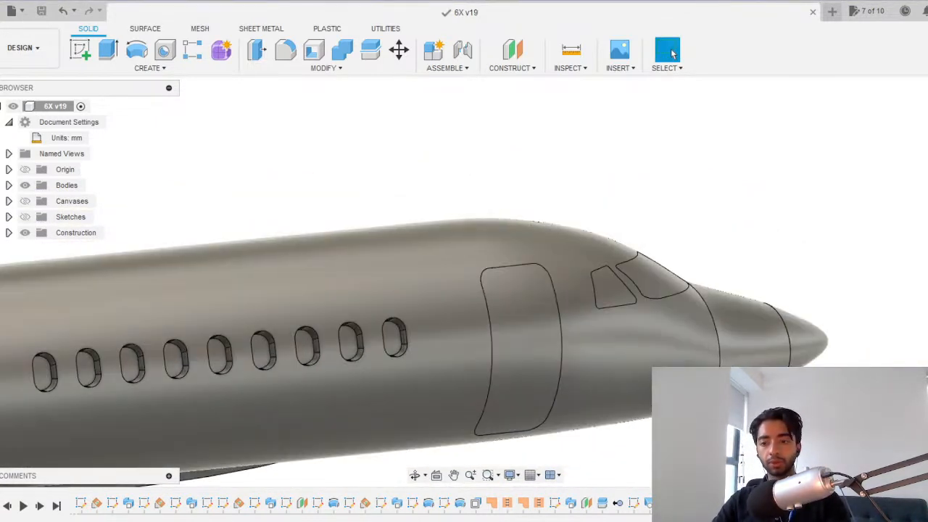
Review the settings of the cabin window face offset feature.
double_click(725, 503)
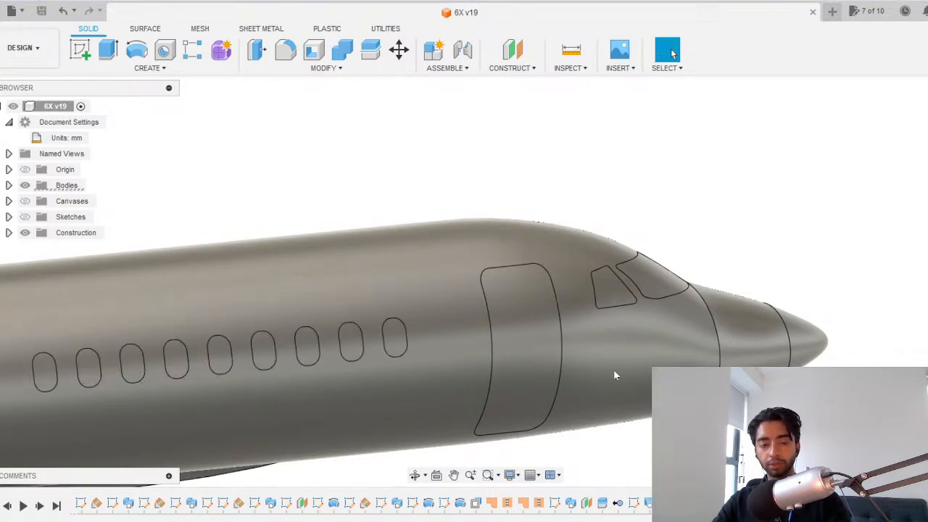
key("Return")
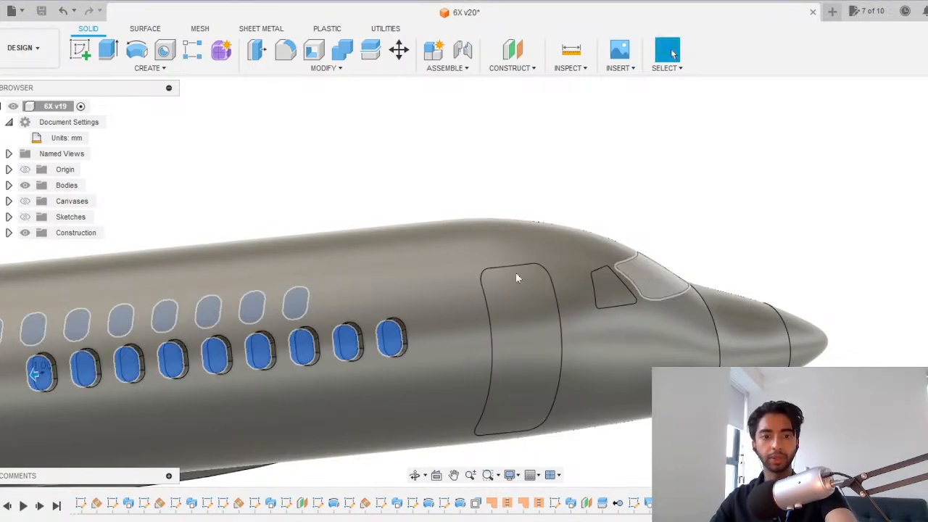
Offset the forward door faces on both sides of the fuselage inward with a distance of -1 mm.
left_click(257, 50)
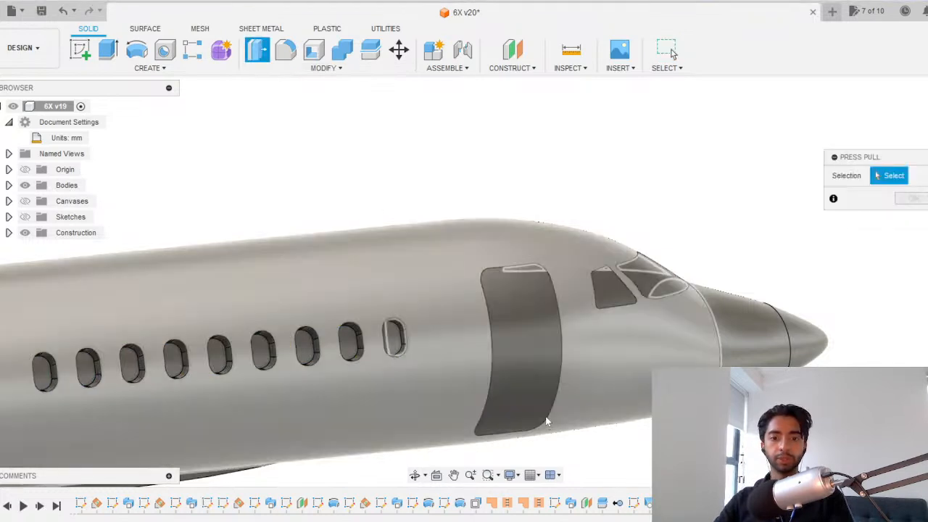
left_click(520, 408)
middle_click_drag(531, 334, 292, 317, "shift")
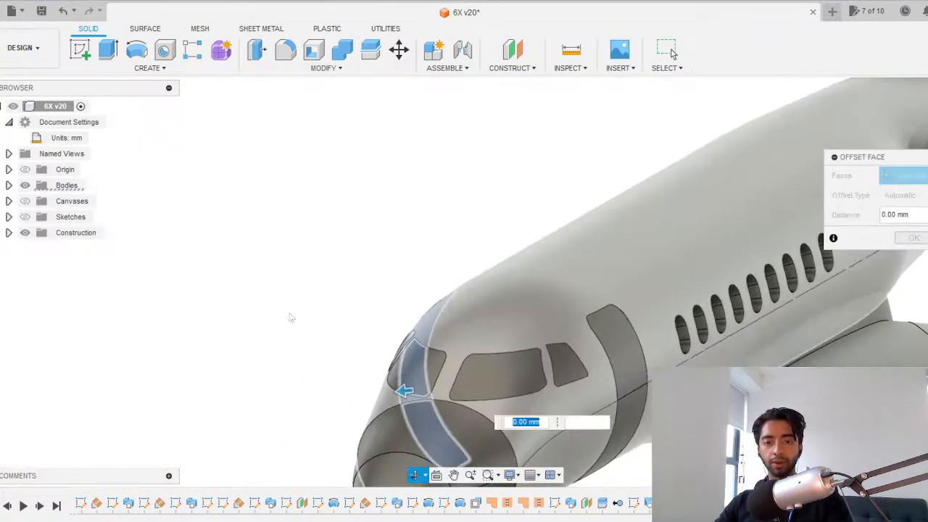
left_click(627, 338)
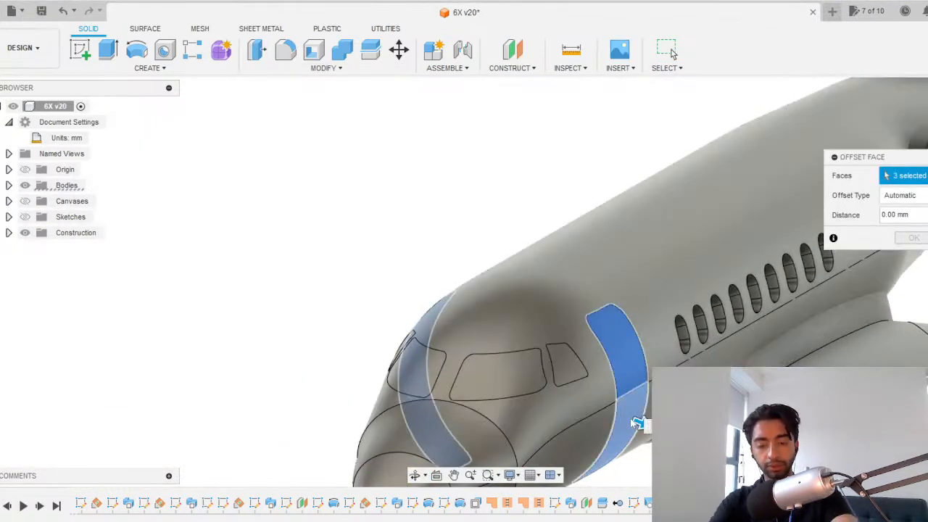
type("-1")
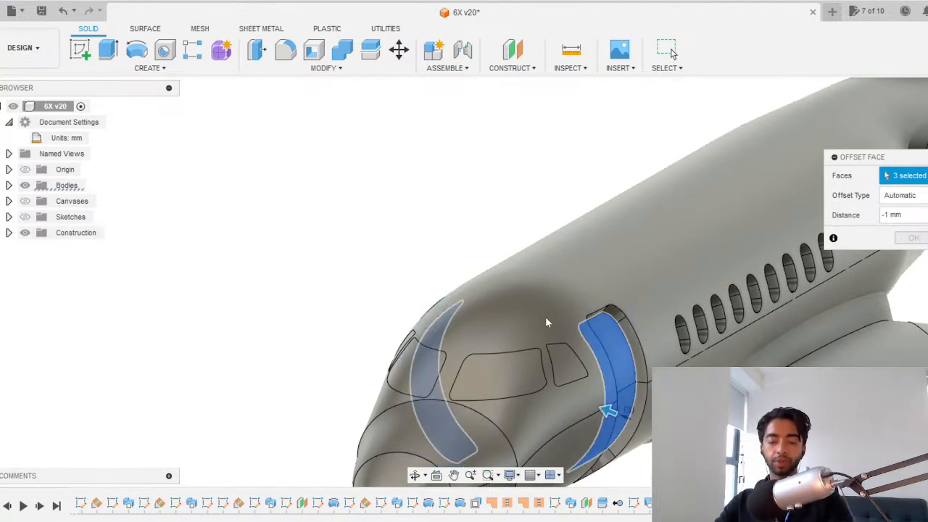
key("Return")
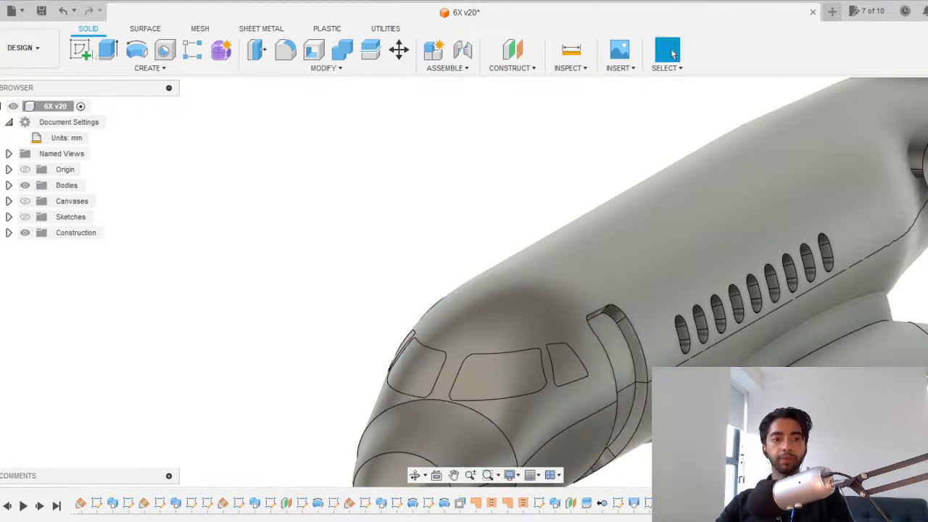
Offset the four cockpit window faces into the nose of the fuselage with a distance of -1 mm.
left_click(256, 49)
left_click(557, 361)
left_click(506, 374)
middle_click_drag(419, 371, 500, 374, "shift")
left_click(413, 370)
left_click(339, 363)
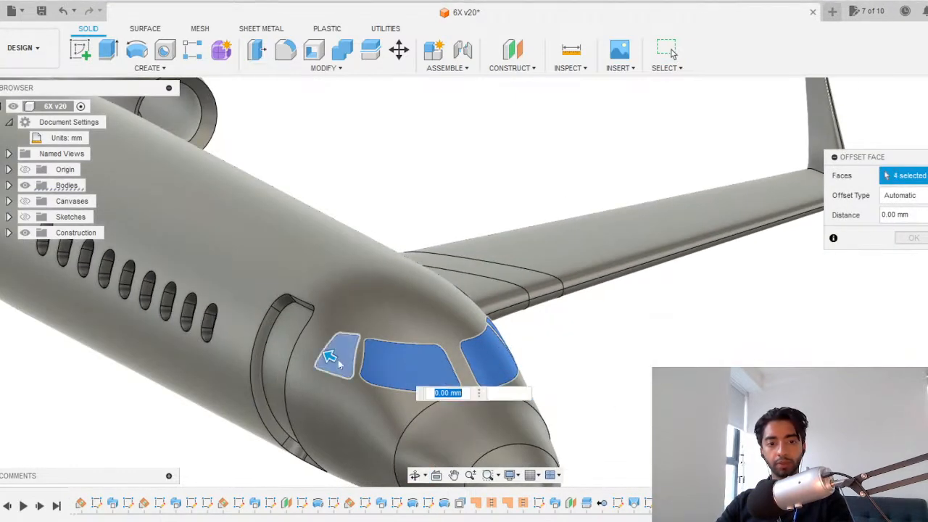
type("-1")
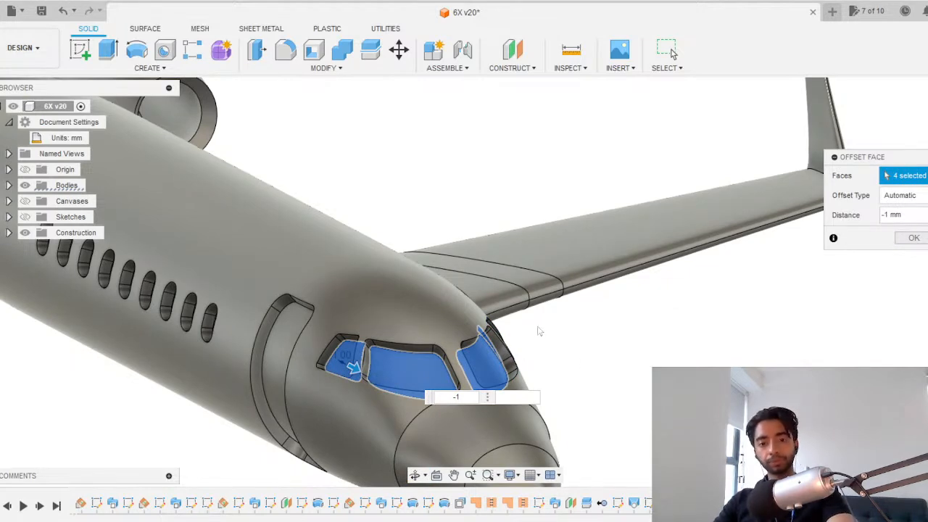
key("Return")
Set up a Mirror of bodies with the wing, winglet, engine, engine pylon and horizontal stabilizer on one side as the objects.
scroll(552, 335, "down", 5)
middle_click_drag(591, 361, 515, 341, "shift")
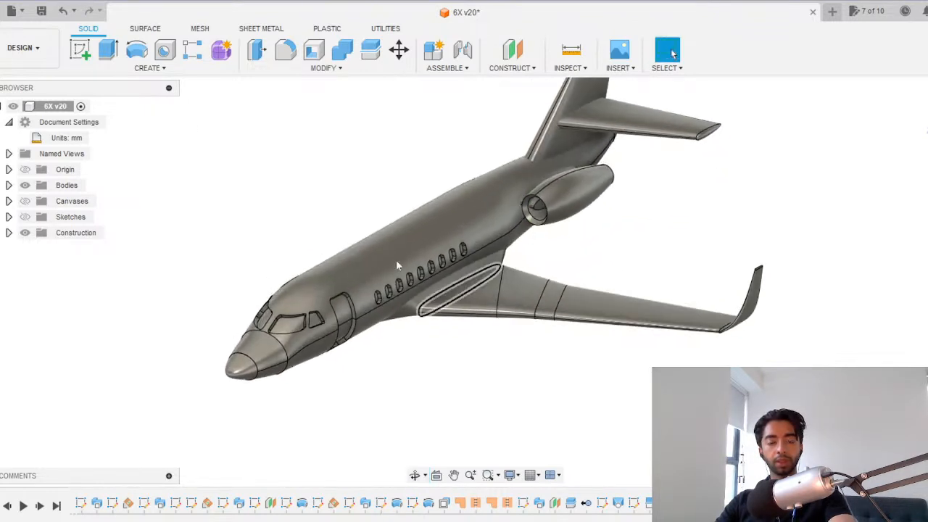
left_click(150, 67)
left_click(109, 348)
left_click(903, 176)
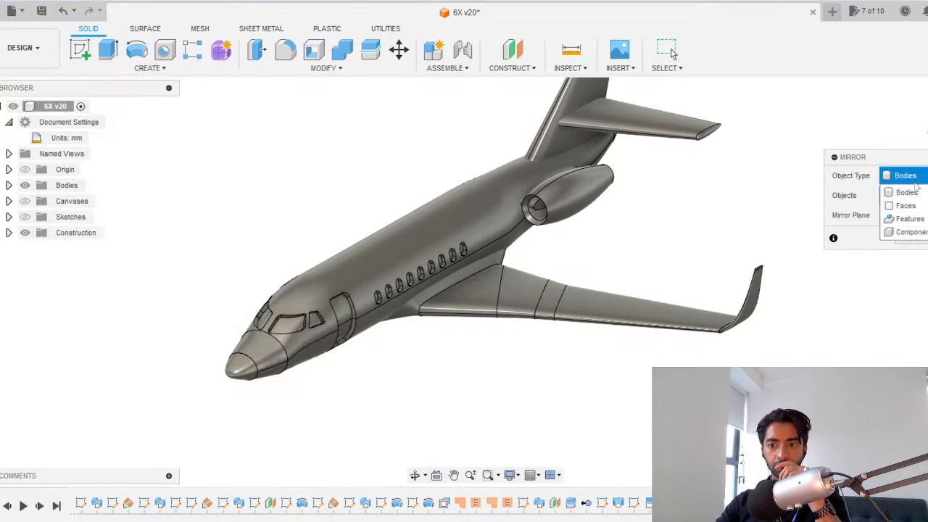
left_click(903, 191)
left_click(570, 316)
left_click(580, 190)
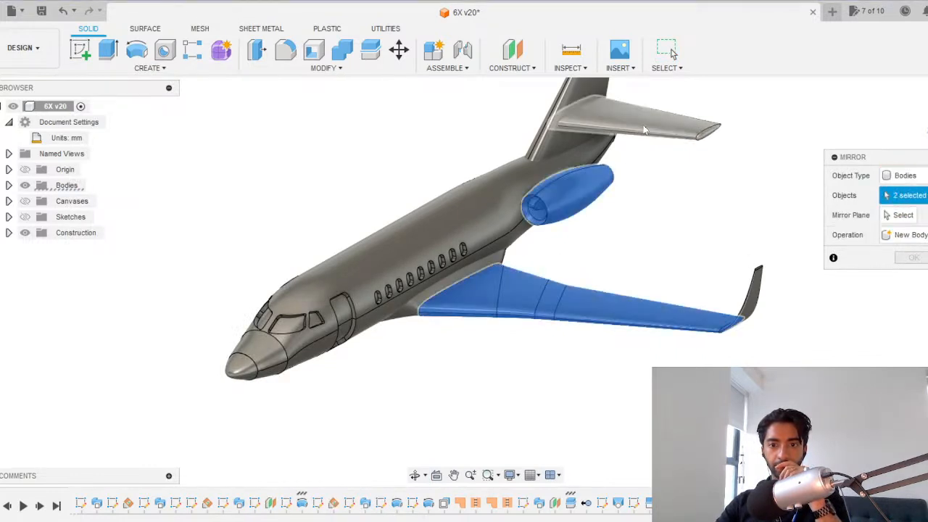
left_click(652, 122)
left_click(714, 133)
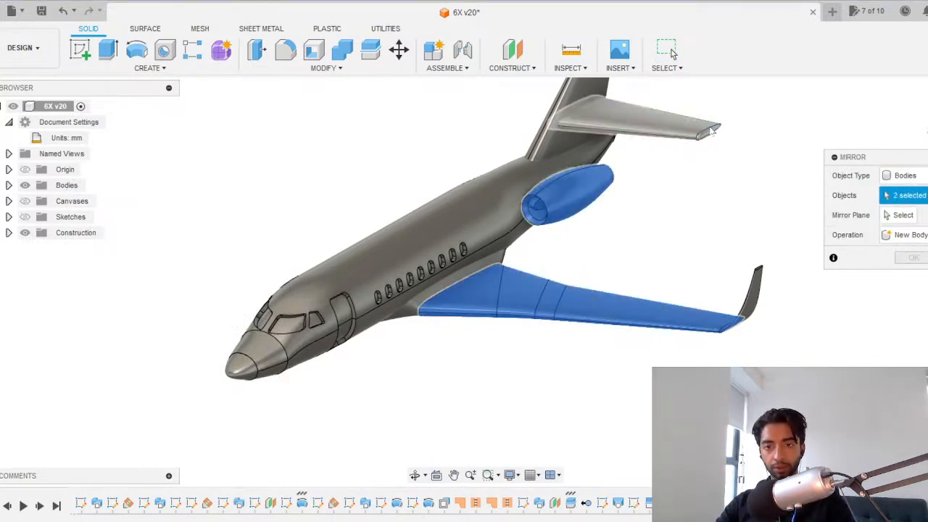
left_click(682, 128)
middle_click_drag(640, 194, 667, 213, "shift")
left_click(477, 163)
left_click(477, 163)
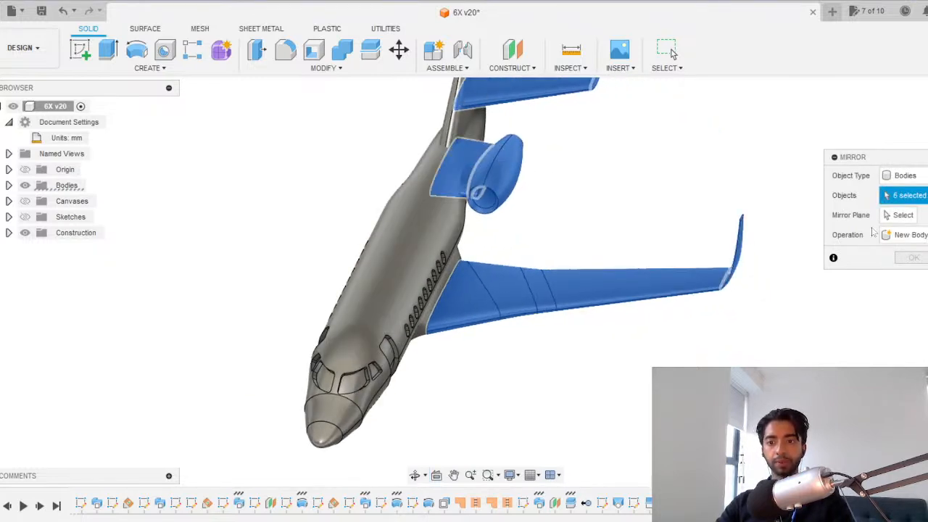
Mirror the six selected bodies across the fuselage's vertical center plane with the New Body operation.
left_click(899, 215)
left_click(315, 431)
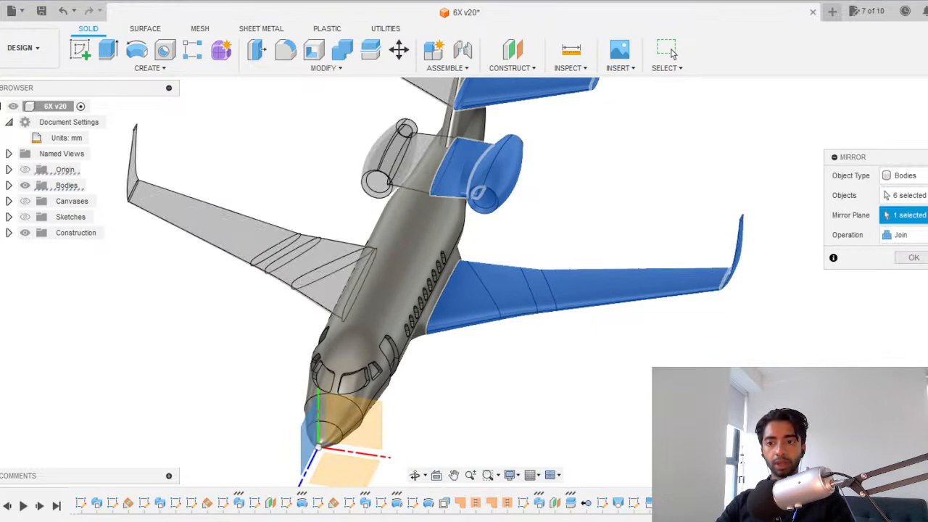
left_click(906, 235)
left_click(903, 266)
left_click(906, 234)
left_click(903, 266)
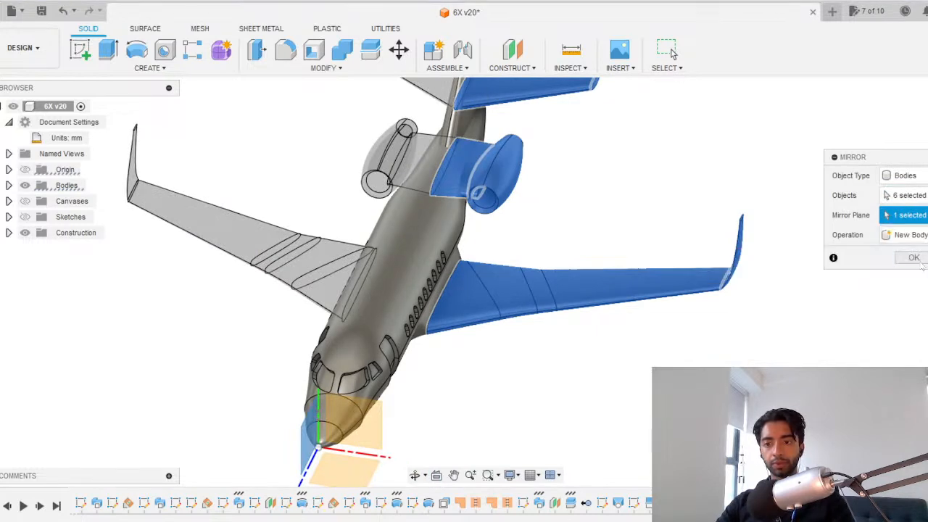
left_click(913, 258)
scroll(439, 377, "down", 3)
middle_click_drag(439, 377, 362, 308, "shift")
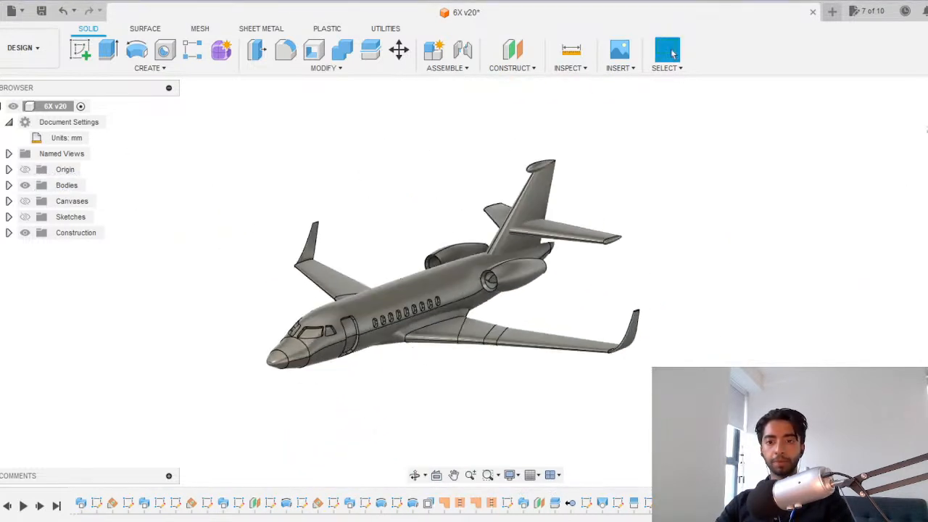
Edit the mirror feature to add the wing-root fairing body under the fuselage to the mirrored objects.
right_click(926, 108)
left_click(899, 143)
middle_click_drag(486, 375, 389, 307)
scroll(569, 329, "up", 5)
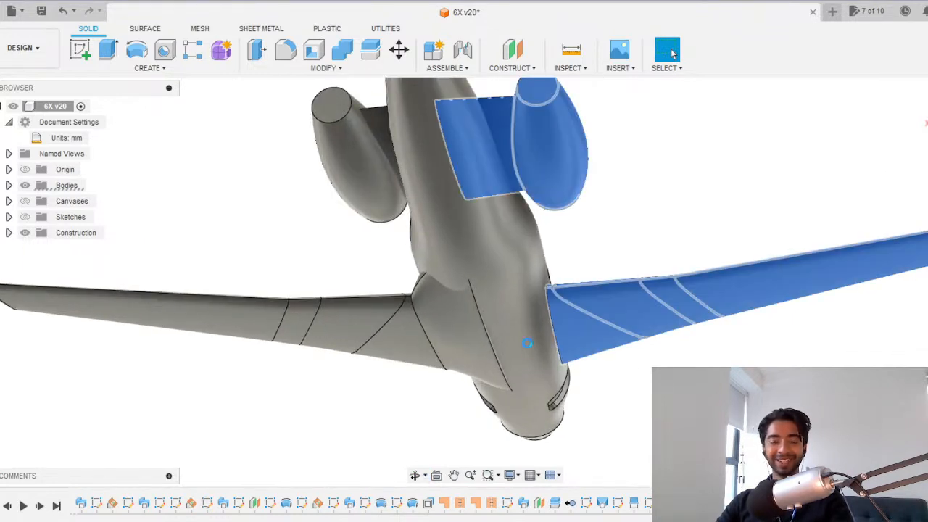
double_click(544, 320)
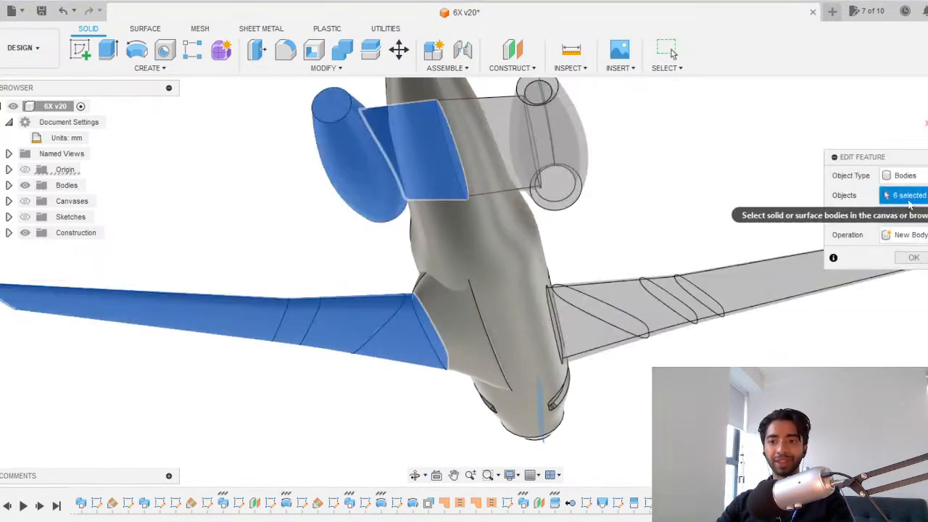
left_click(428, 330)
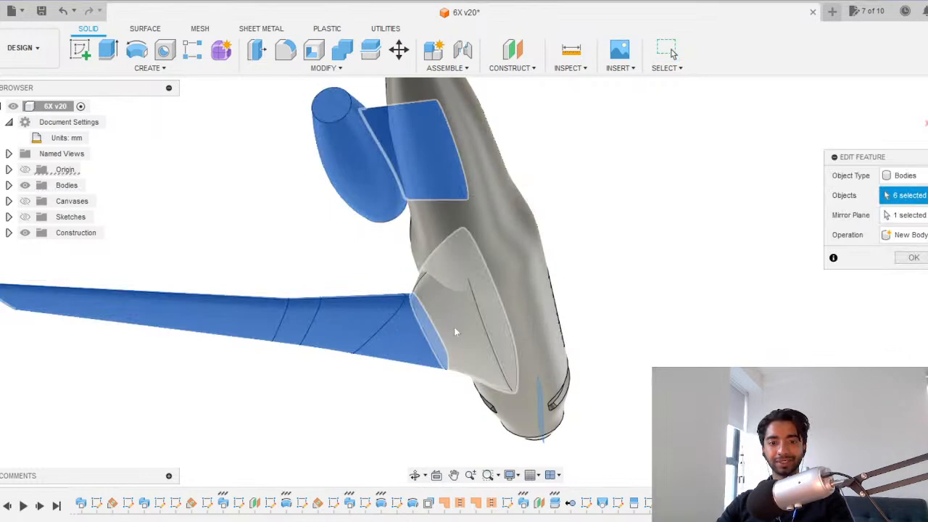
left_click(906, 258)
middle_click_drag(401, 325, 597, 369, "shift")
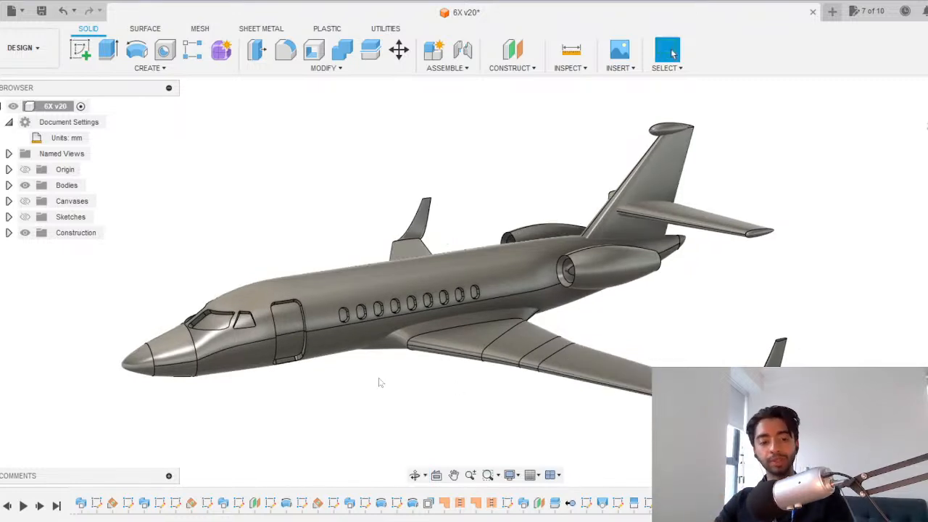
Display the aircraft in the Shaded visual style without edges and inspect the nose, door and window recesses.
middle_click_drag(370, 366, 395, 365, "shift")
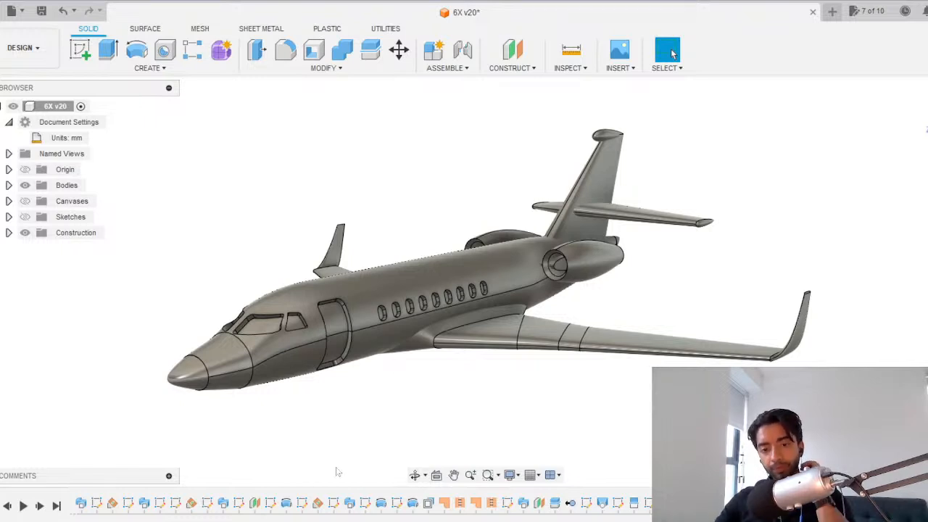
left_click(510, 475)
mouse_move(592, 379)
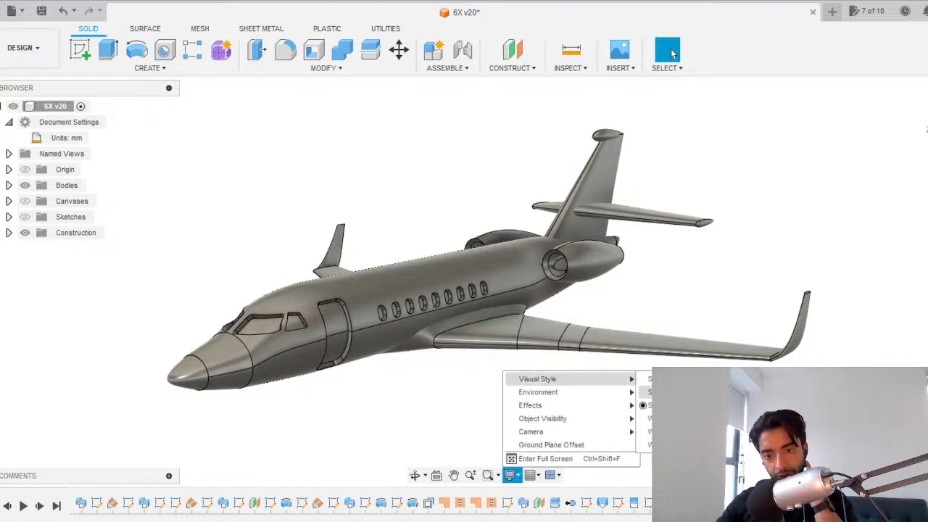
left_click(674, 379)
middle_click_drag(481, 402, 462, 396, "shift")
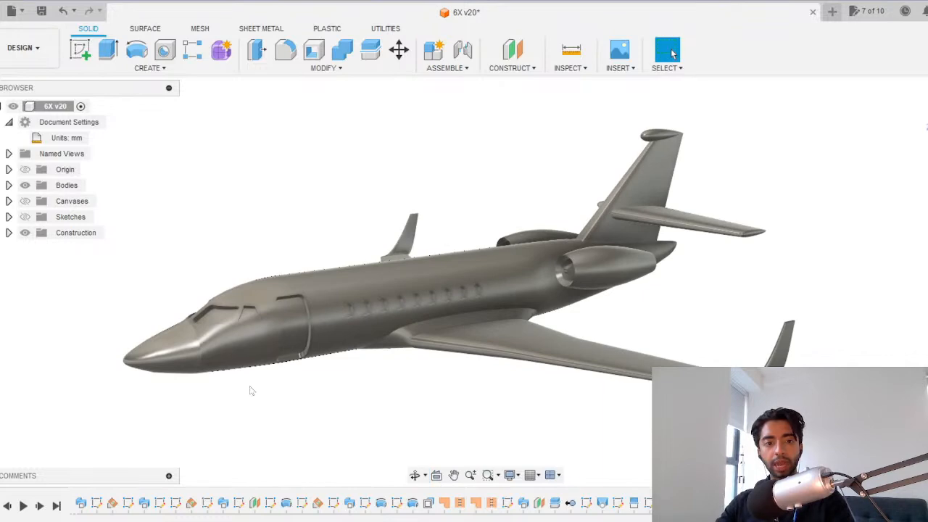
scroll(221, 340, "up", 6)
scroll(106, 348, "down", 2)
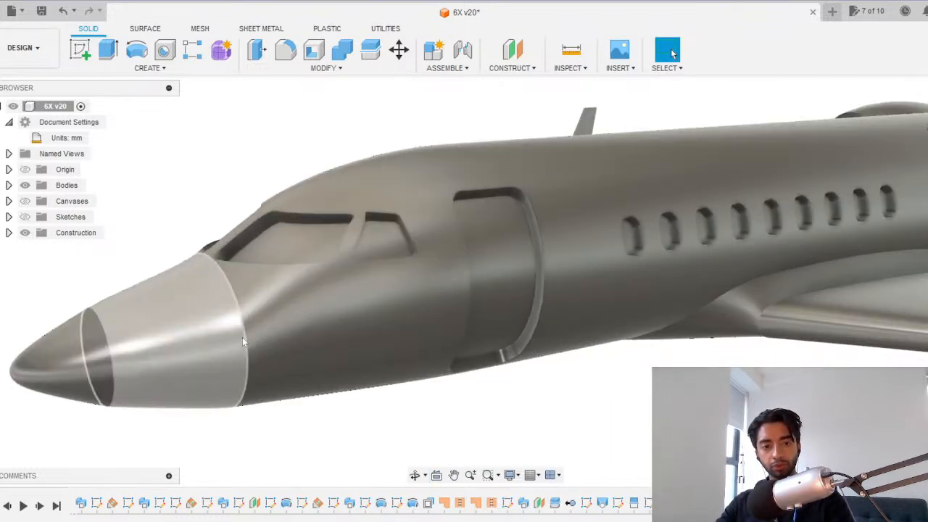
scroll(168, 357, "down", 5)
middle_click_drag(348, 384, 472, 414, "shift")
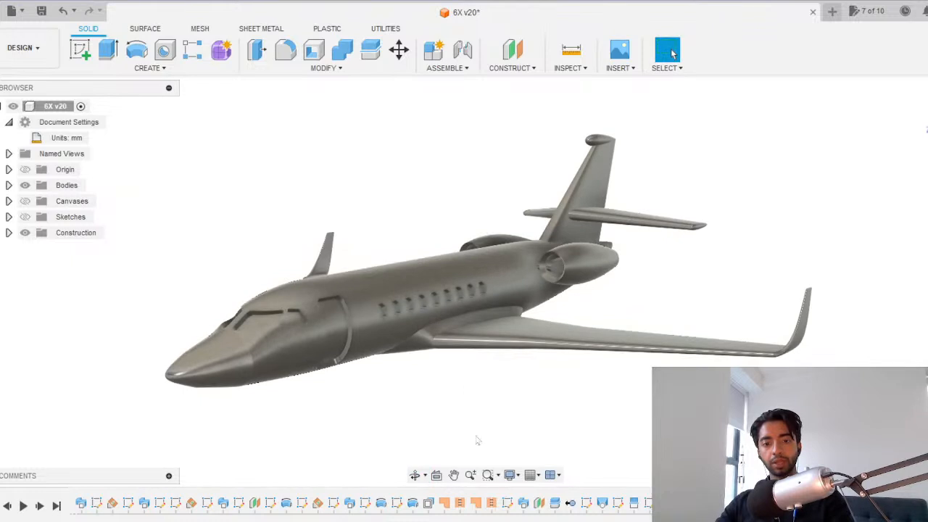
Restore the shaded visual style with visible edges and save the aircraft design.
left_click(509, 475)
mouse_move(572, 379)
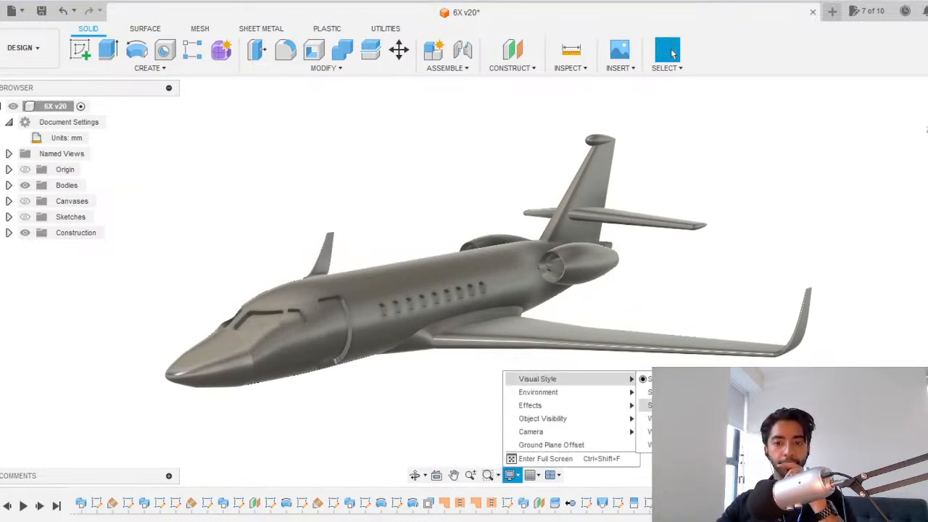
left_click(685, 405)
middle_click_drag(525, 407, 580, 404)
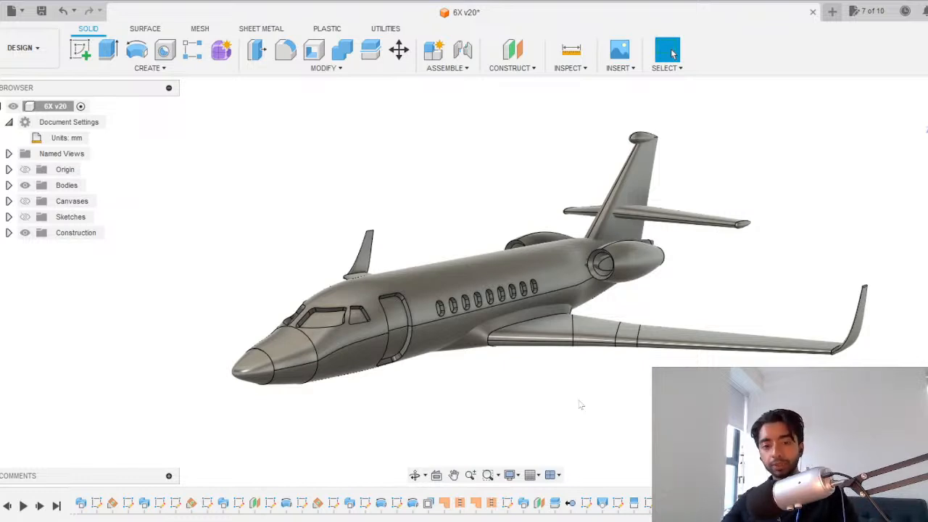
key("ctrl+s")
key("Return")
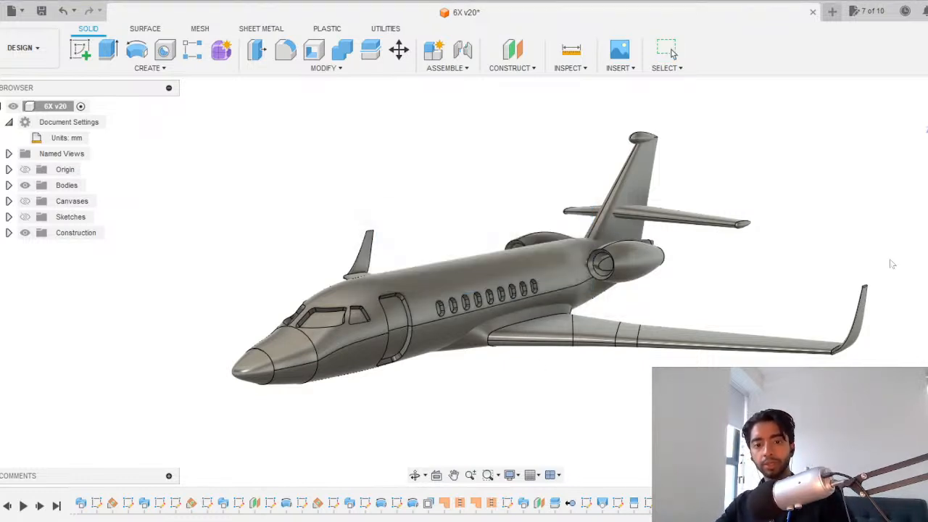